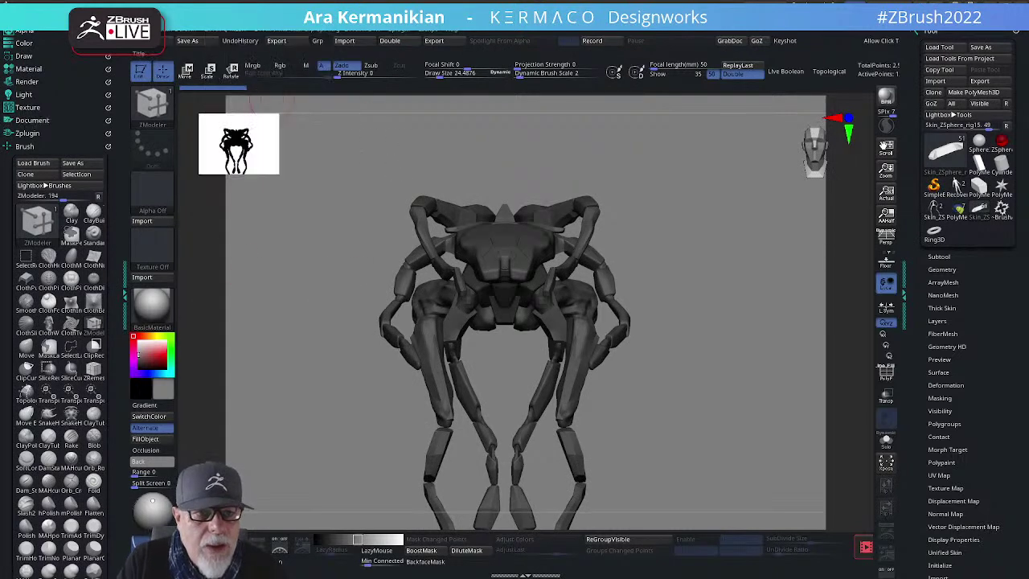
Step: Create a new window-sized document without saving the old one, draw the creature model on it, enter edit mode and frame it
click(235, 33)
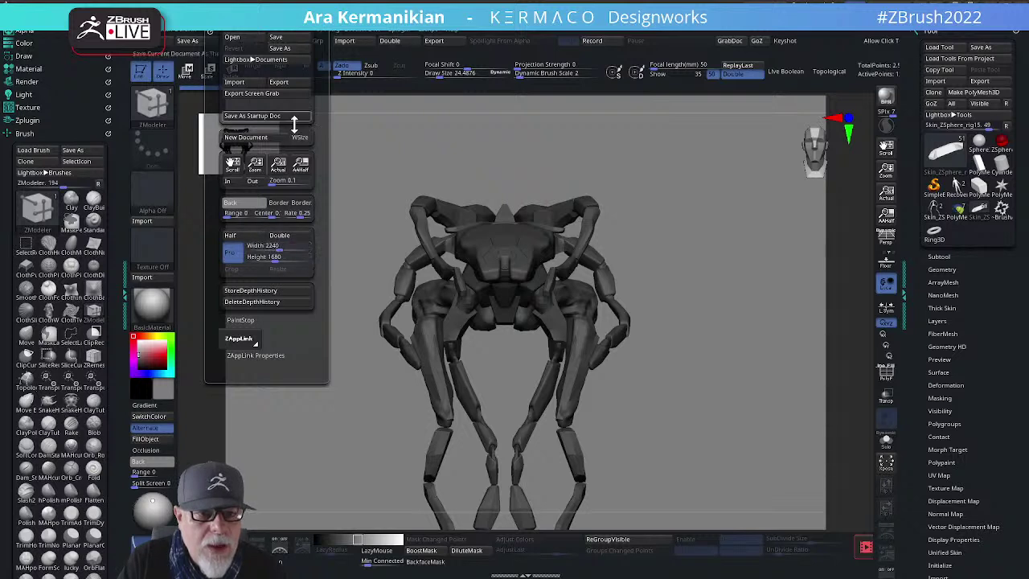
click(258, 139)
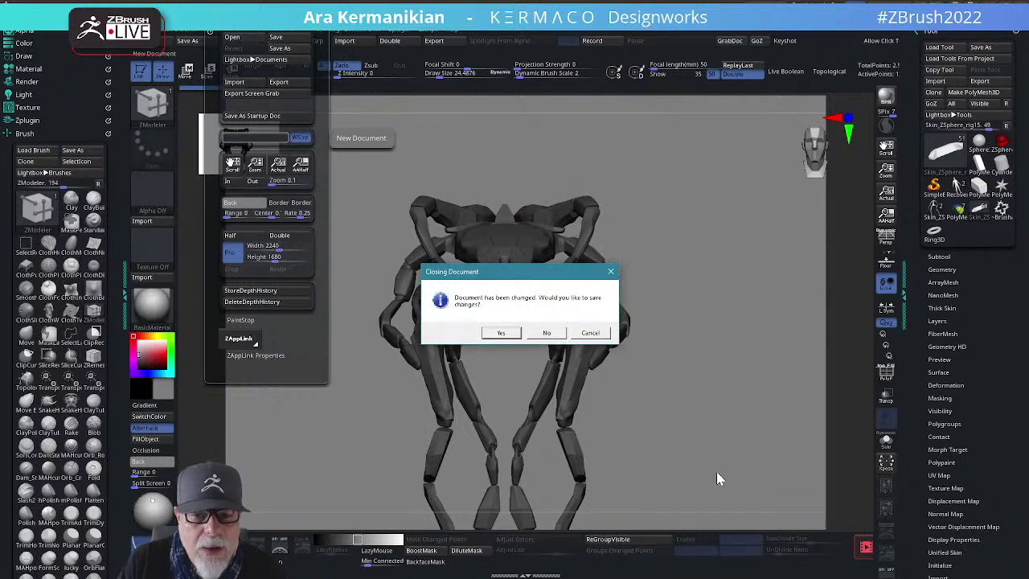
click(547, 333)
drag(508, 336, 492, 424)
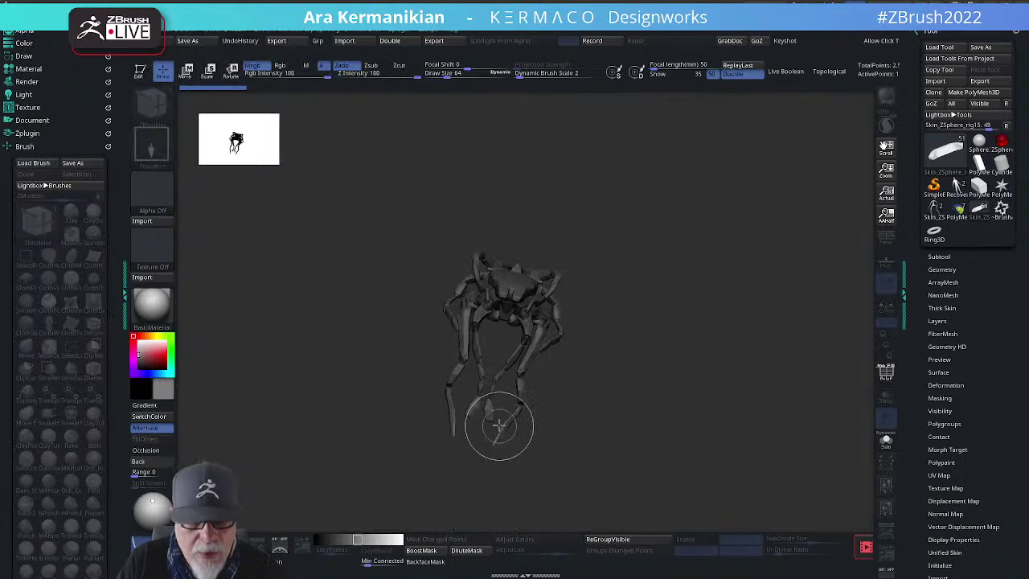
key(t)
key(f)
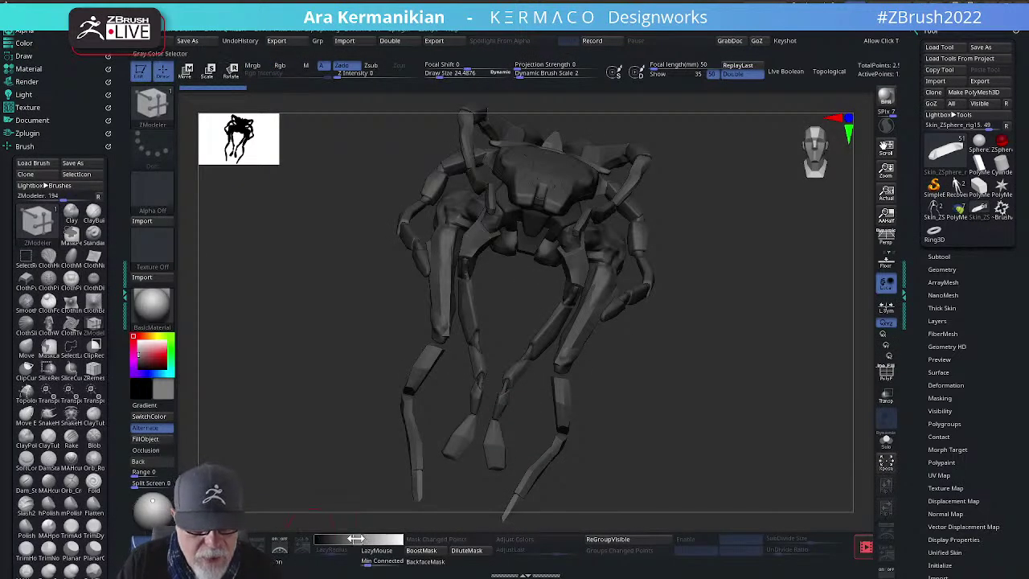
Step: Double the document's size, redraw the creature model on the enlarged canvas, enter edit mode and frame it
drag(356, 539, 369, 539)
click(237, 34)
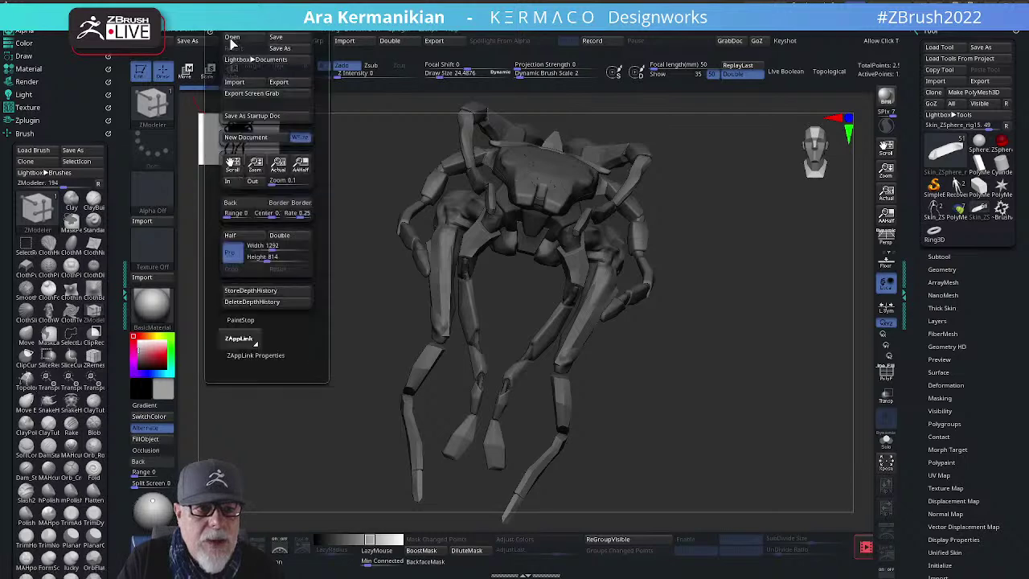
click(295, 237)
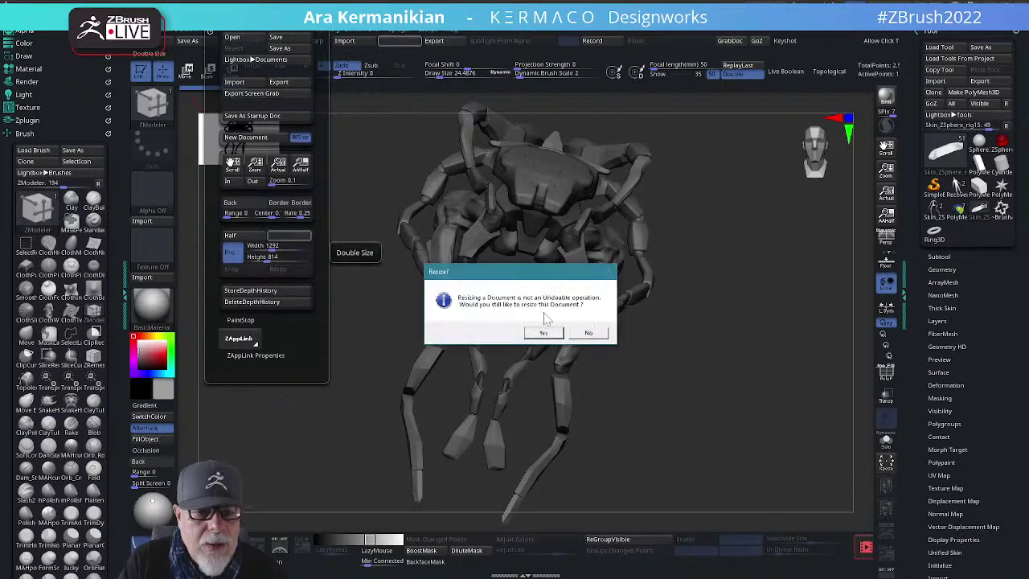
click(548, 332)
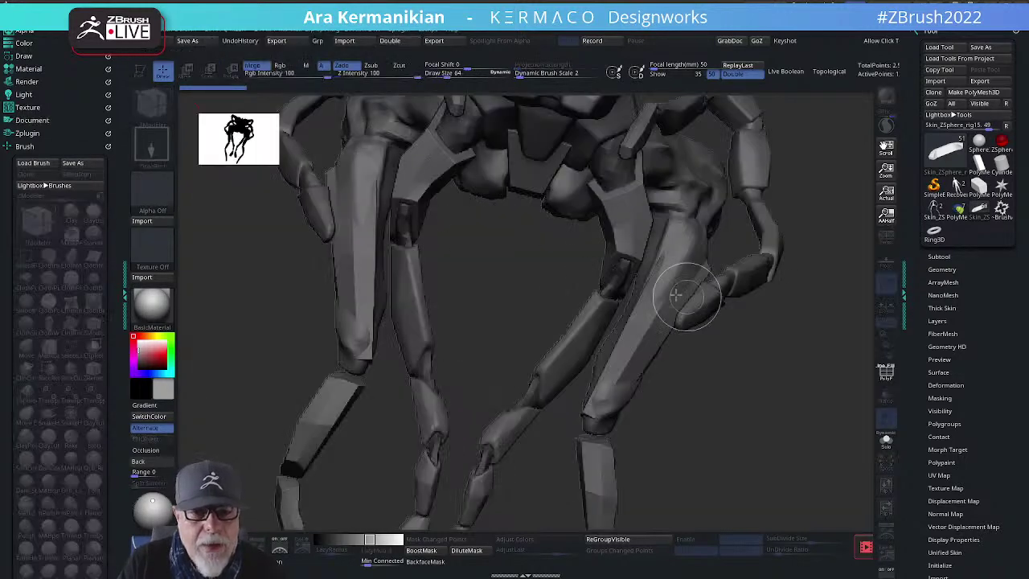
drag(487, 289, 394, 318)
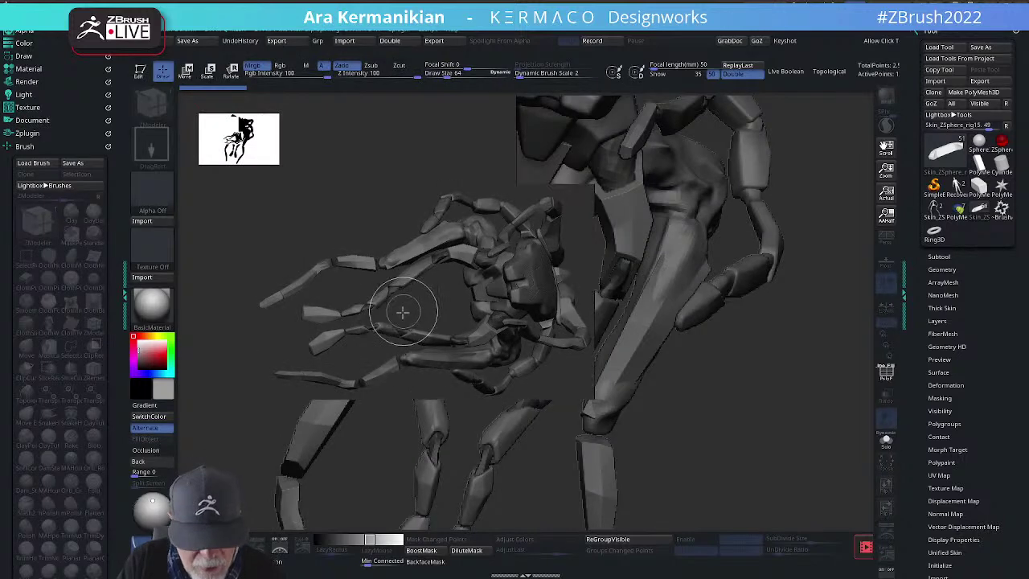
key(t)
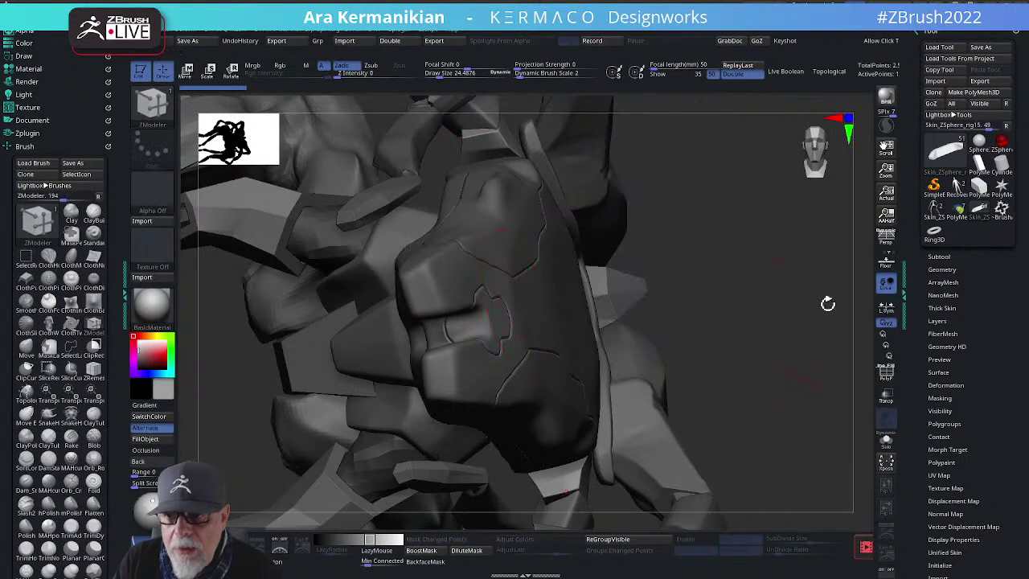
key(f)
Step: Set the document background to a light gray sampled from the color swatch
drag(680, 340, 710, 303)
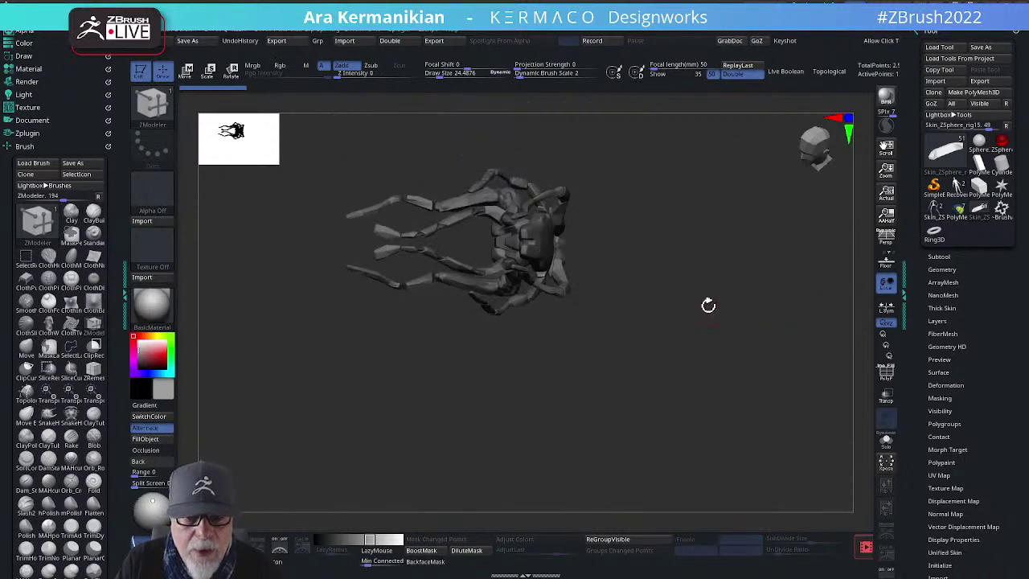
drag(161, 462, 161, 386)
drag(648, 361, 753, 351)
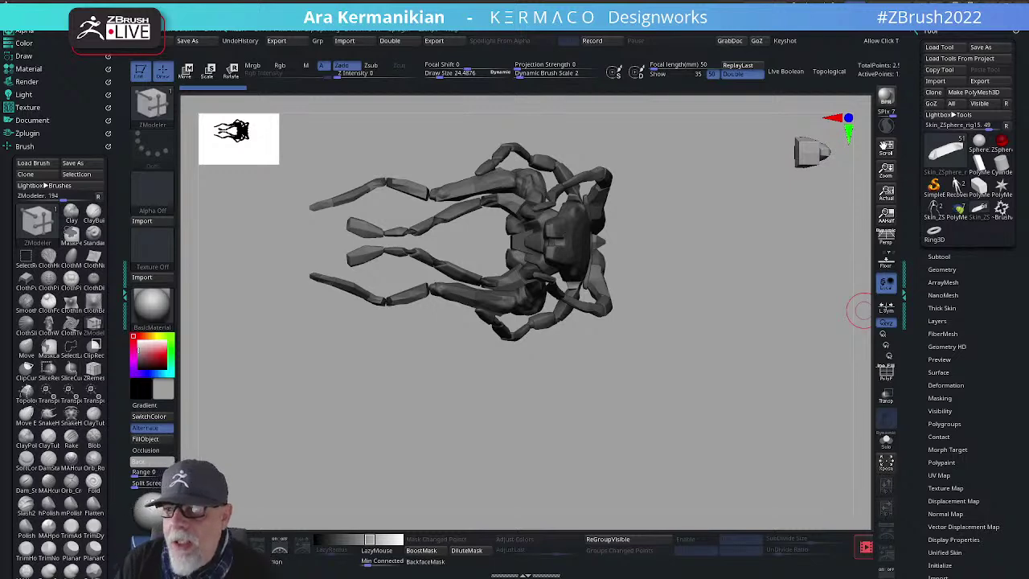
Step: Examine the full creature from several sides, select the subtool cube_NewUVs2_4 and isolate it in Solo mode
drag(624, 399, 745, 332)
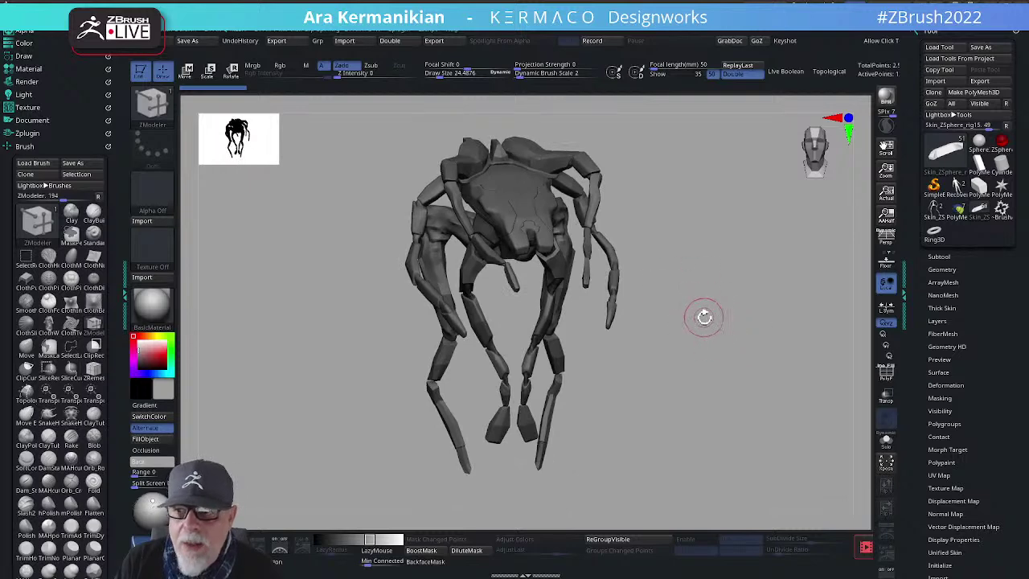
drag(716, 294, 785, 320)
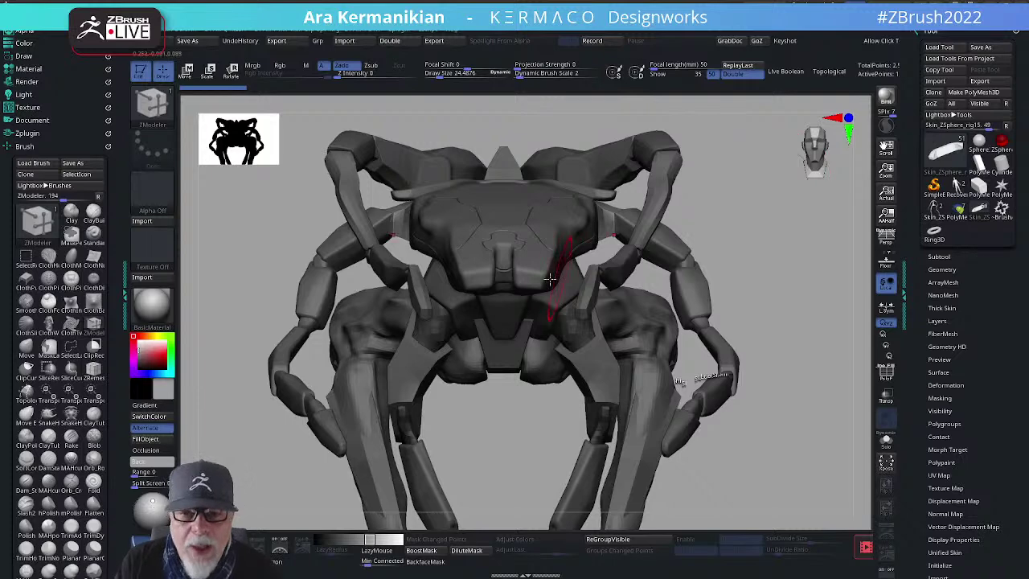
drag(806, 248, 739, 268)
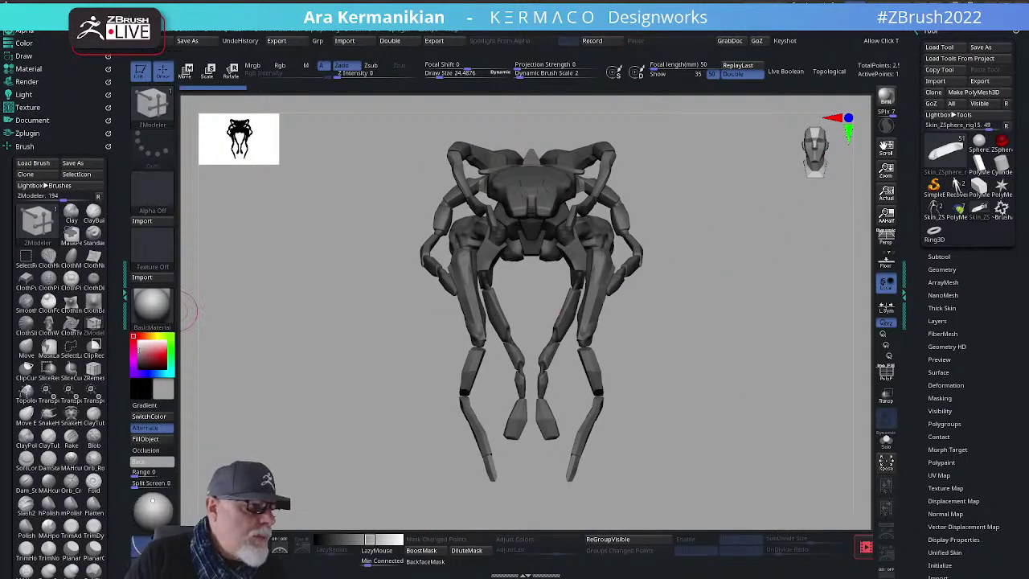
drag(708, 305, 763, 306)
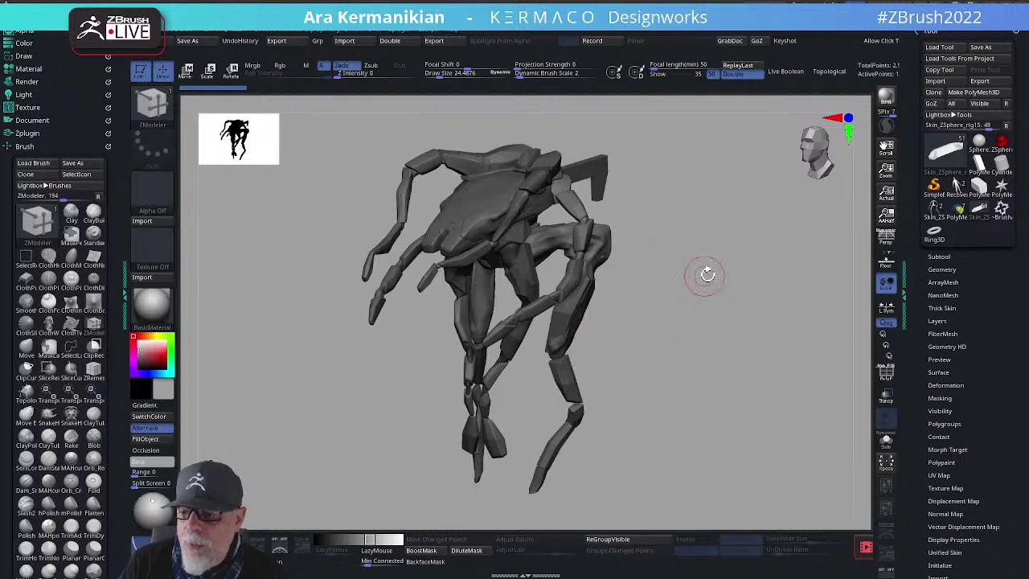
drag(777, 294, 824, 298)
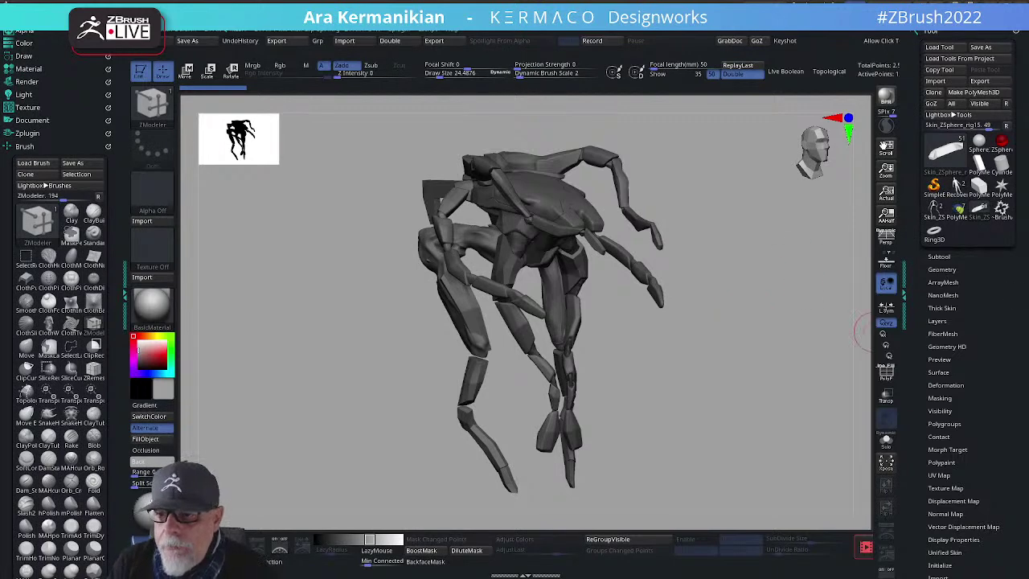
click(937, 255)
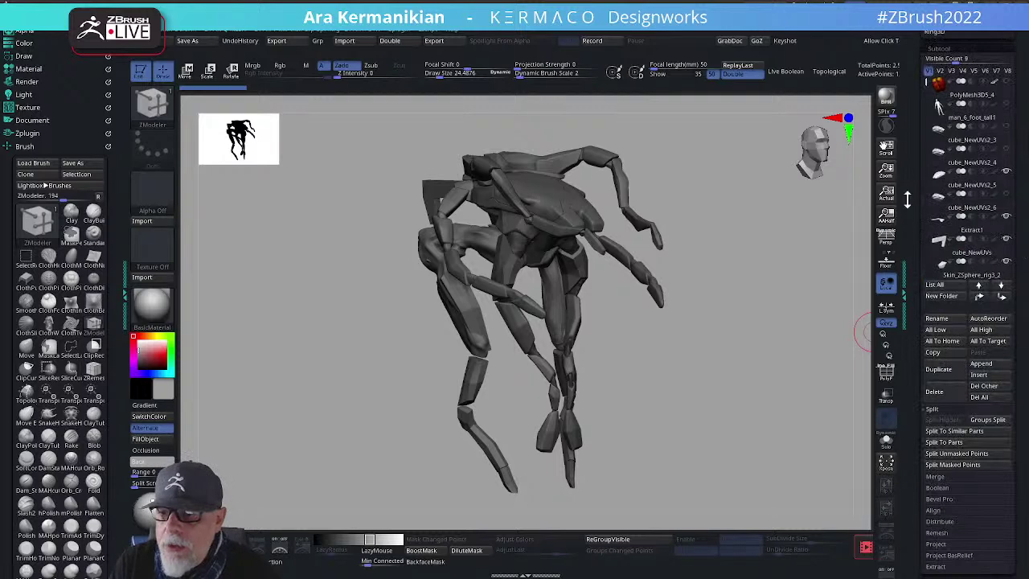
drag(909, 161, 918, 201)
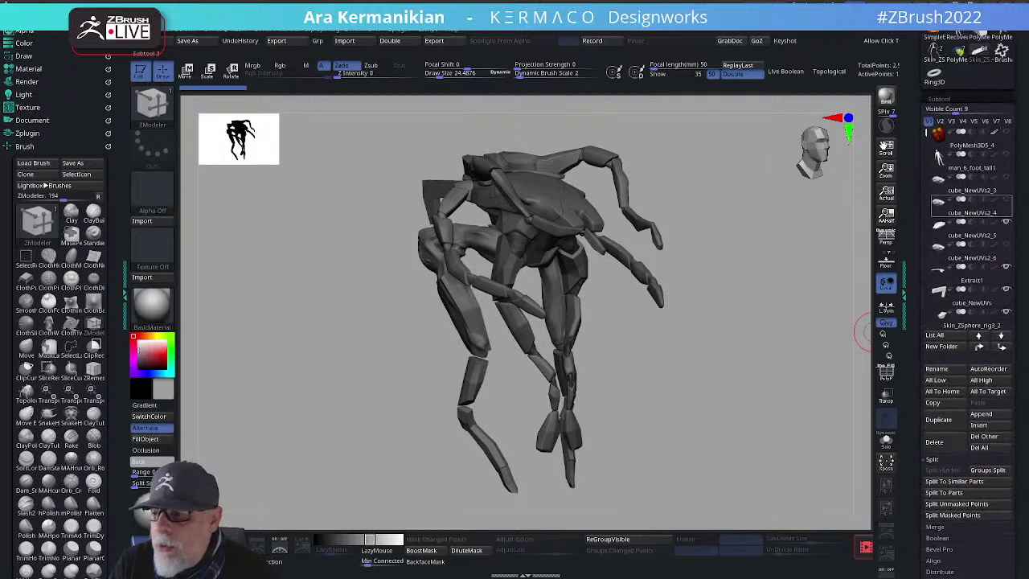
mouse_move(974, 206)
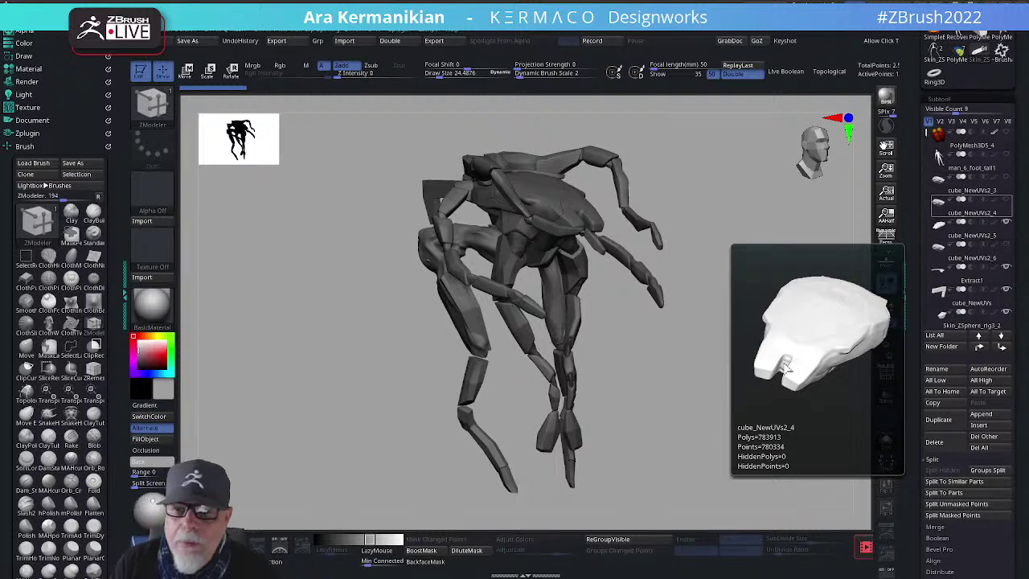
click(973, 207)
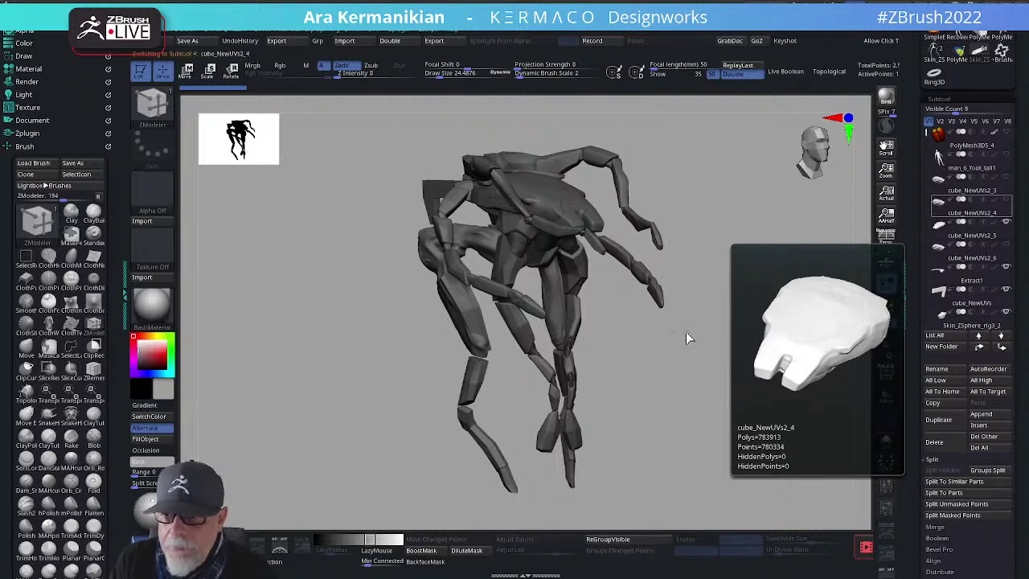
drag(780, 310, 804, 322)
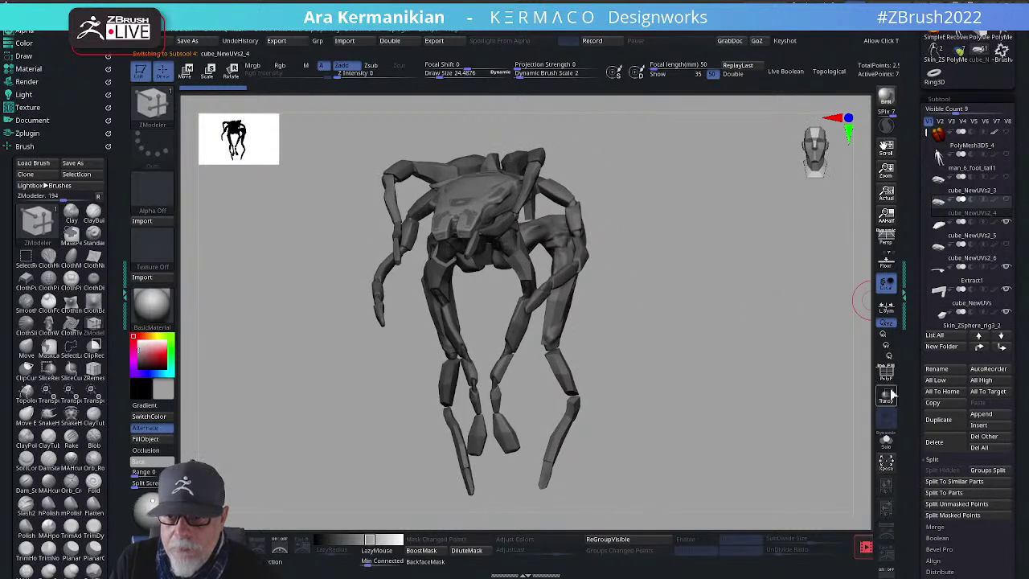
click(886, 439)
Step: Reduce the draw size to about 15 while inspecting the isolated body shell from above and from the side
drag(734, 423, 796, 351)
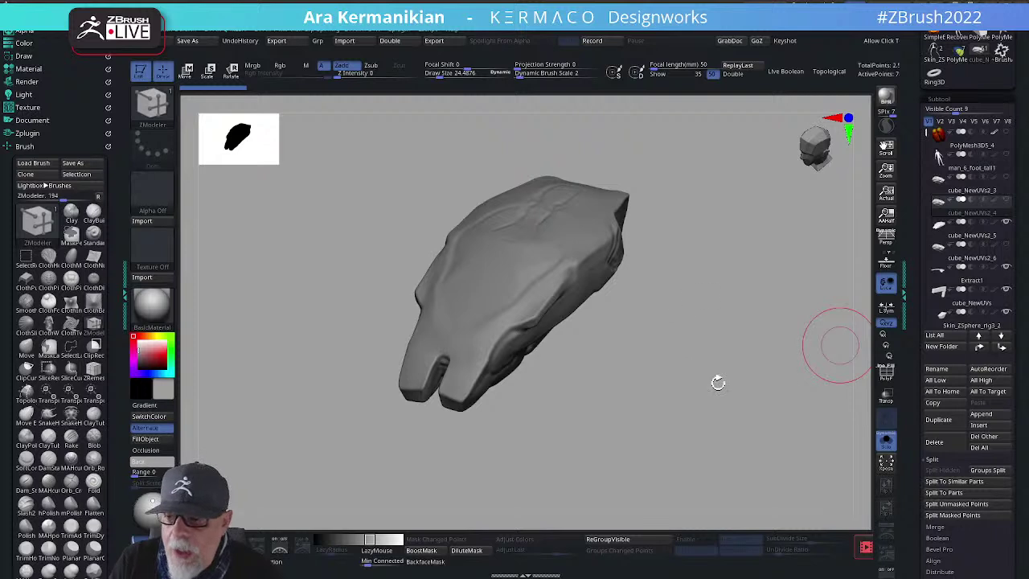
mouse_move(709, 381)
mouse_down()
mouse_move(726, 340)
mouse_move(764, 326)
mouse_move(742, 356)
mouse_move(779, 354)
mouse_move(780, 372)
mouse_move(787, 345)
mouse_move(764, 349)
mouse_move(746, 326)
mouse_move(769, 356)
mouse_move(776, 349)
mouse_move(789, 361)
mouse_move(778, 352)
mouse_move(801, 336)
mouse_up()
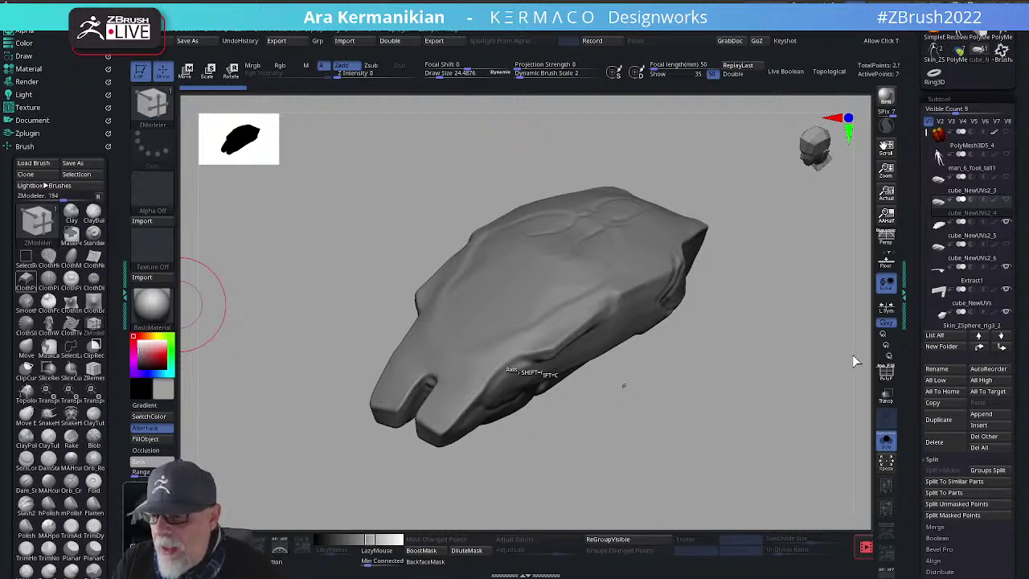
drag(863, 356, 849, 349)
mouse_move(852, 356)
mouse_down()
mouse_move(696, 344)
mouse_move(735, 345)
mouse_move(739, 361)
mouse_up()
key(s)
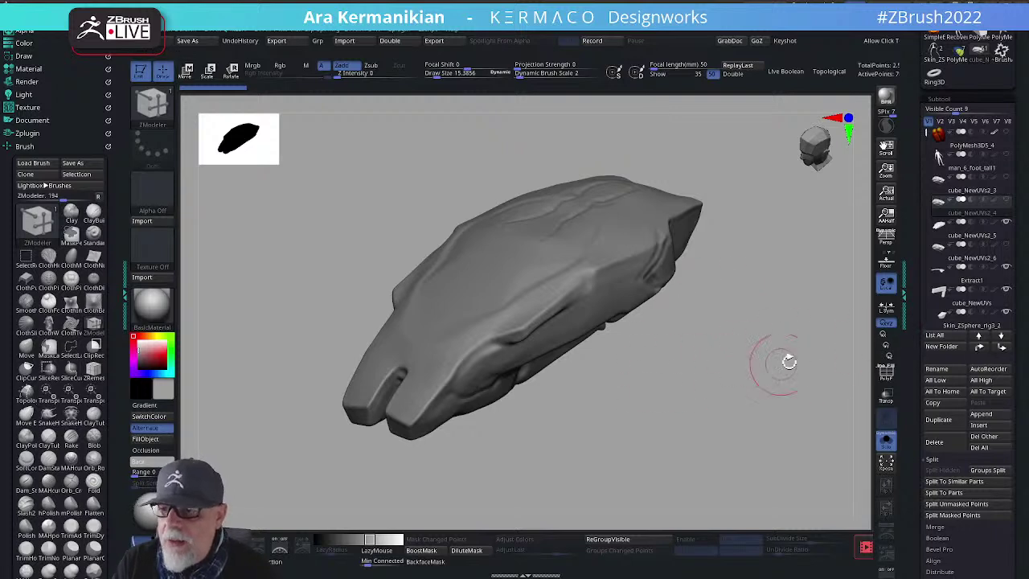
drag(696, 395, 746, 374)
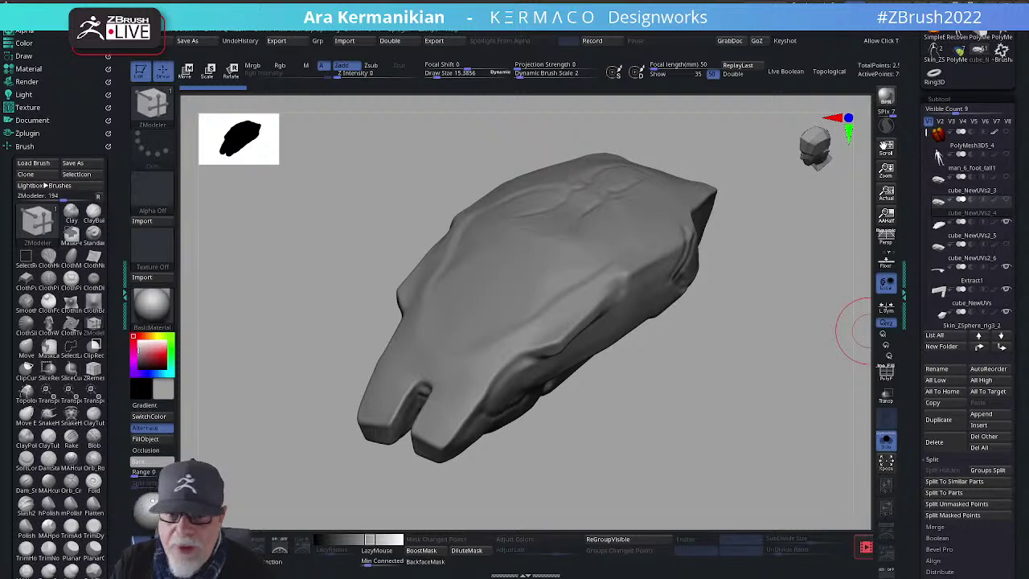
Step: Display the isolated shell's polygroup colors to examine how its panels are divided, and turn the display off again
click(886, 374)
drag(784, 386, 860, 344)
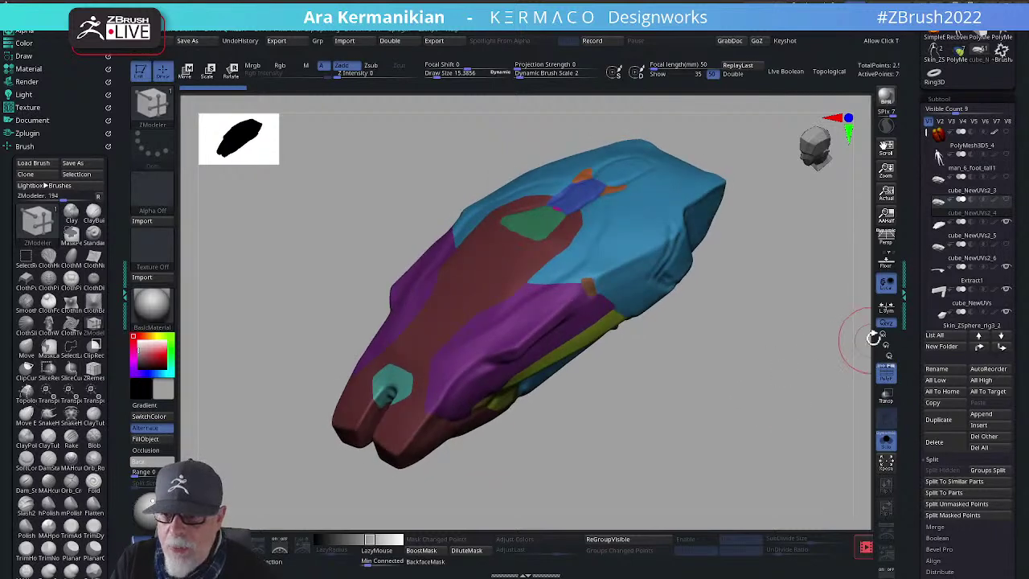
click(886, 394)
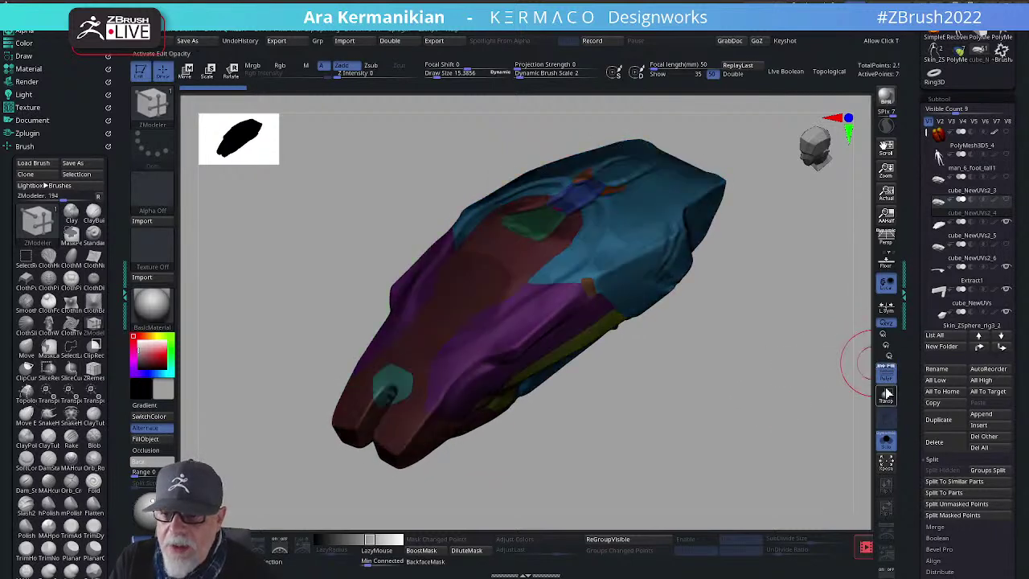
click(885, 374)
drag(694, 385, 827, 345)
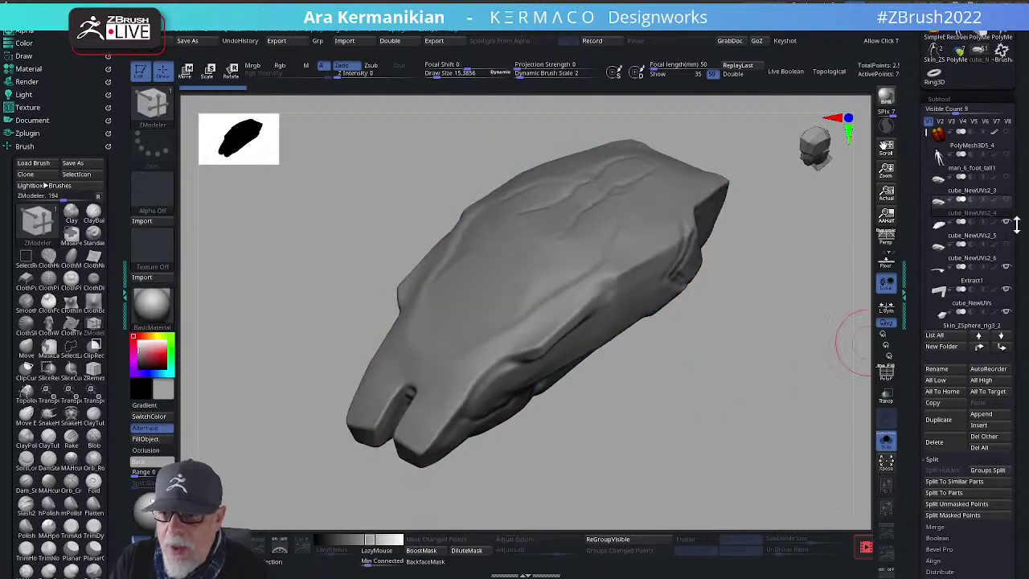
Step: Switch to the subtool cube_NewUVs2_5 and reduce the draw size to about 7.4
click(971, 240)
mouse_move(746, 324)
mouse_down()
mouse_move(769, 329)
mouse_move(758, 322)
mouse_up()
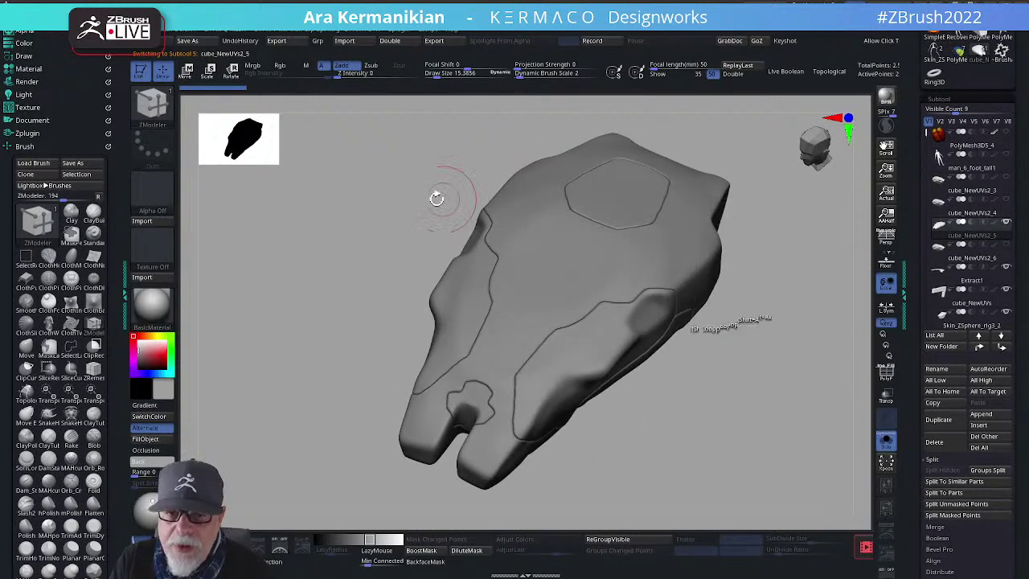
key(s)
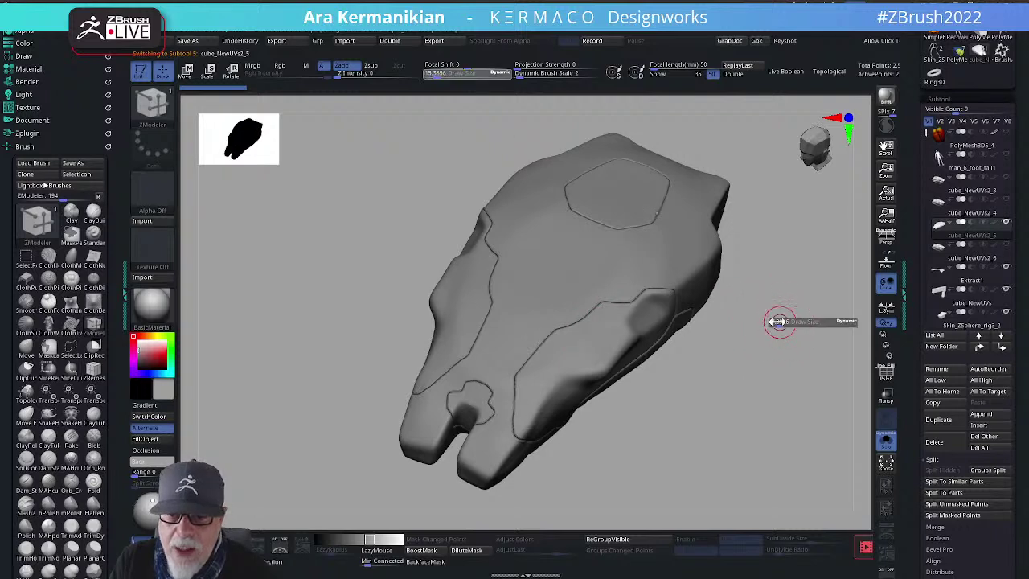
drag(777, 322, 769, 321)
alt+drag(741, 359, 652, 333)
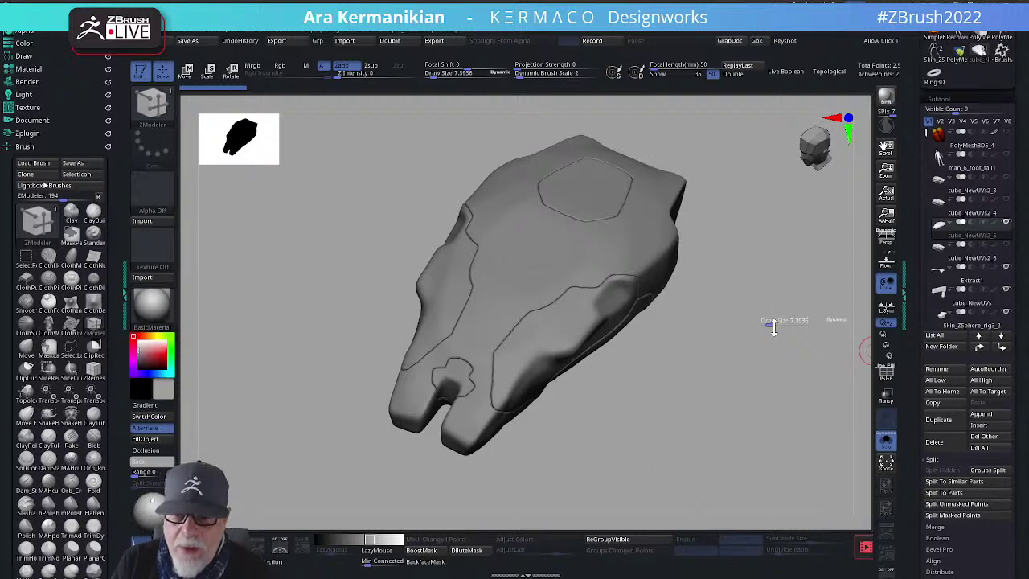
Step: Inspect the shell's panel seams, turn Solo mode off to show the whole creature, and choose the Move brush
drag(777, 326, 718, 306)
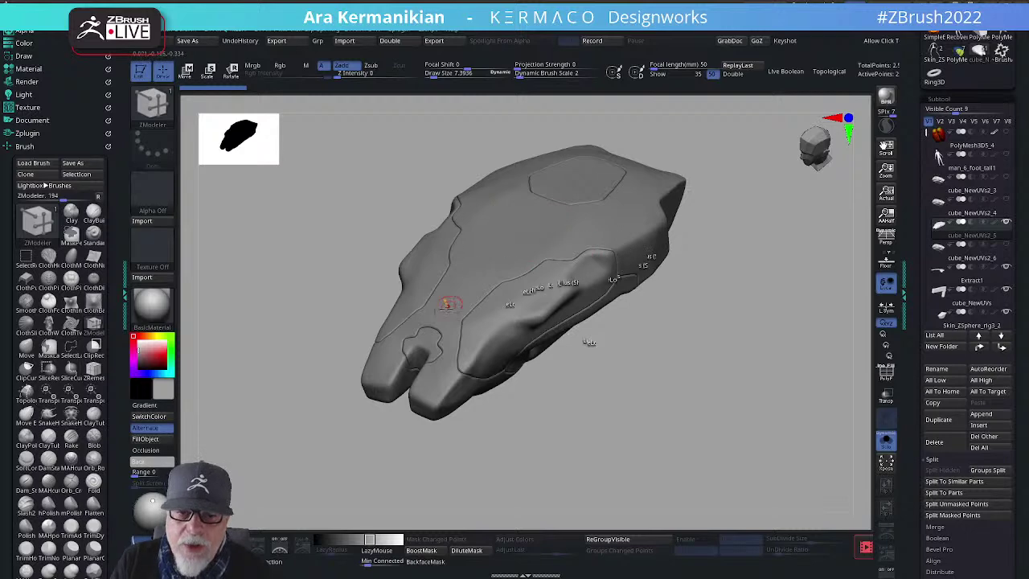
drag(696, 386, 764, 423)
drag(796, 353, 632, 298)
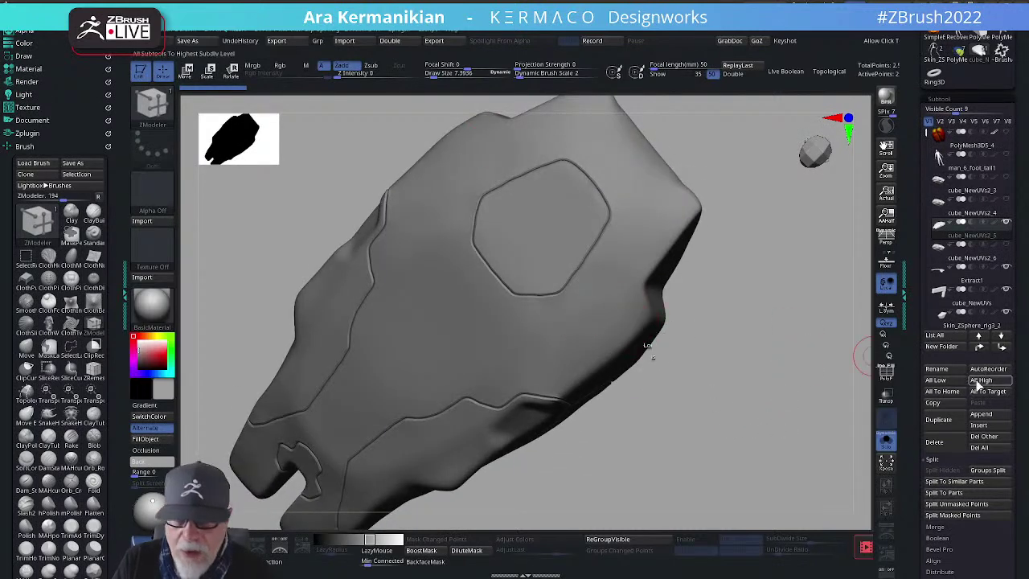
click(886, 440)
drag(832, 217, 494, 287)
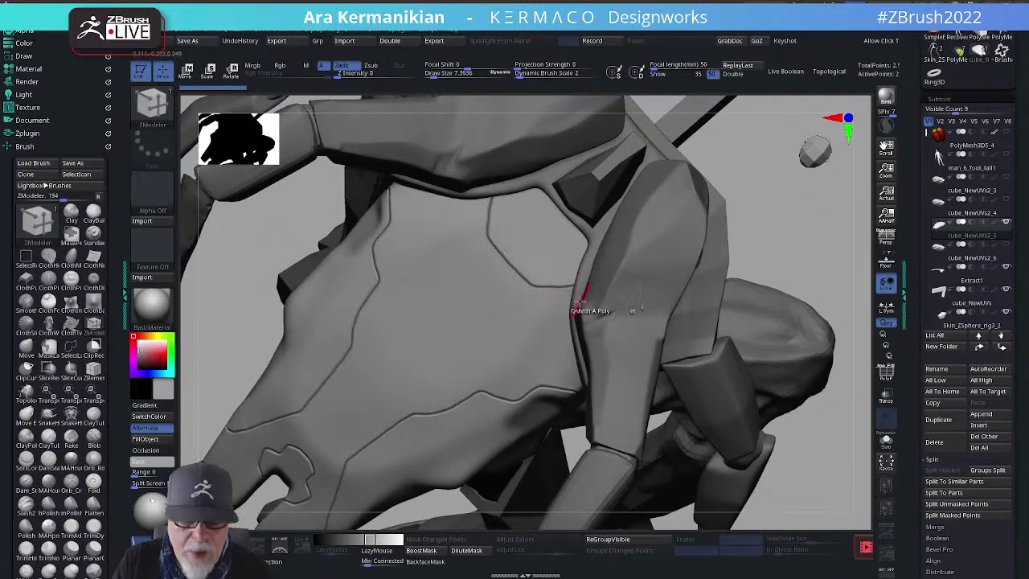
key(b)
key(m)
key(v)
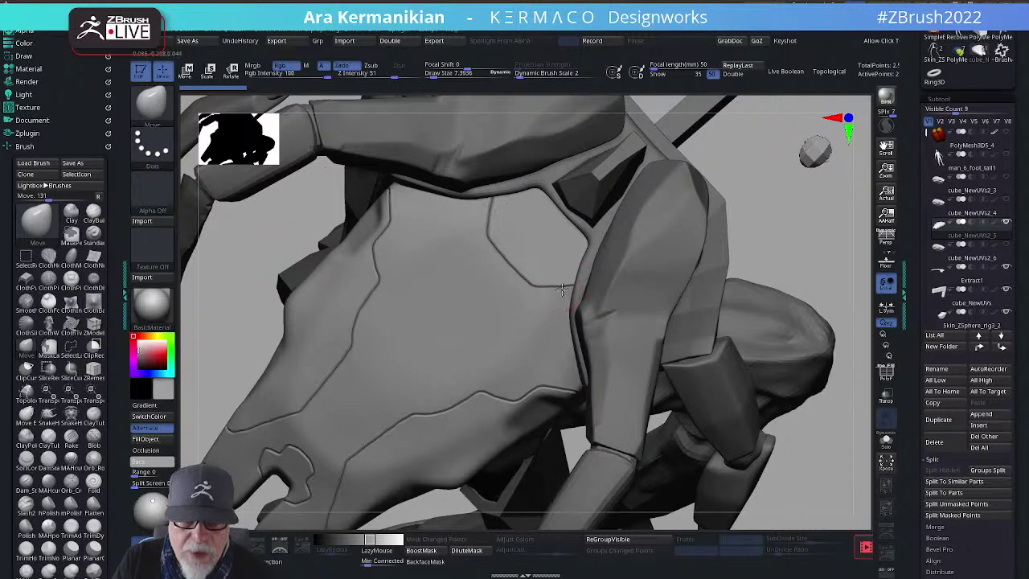
Step: Reduce the draw size to about 3.8 and examine the panel seams along the shell's side and around its notched front
drag(809, 258, 325, 340)
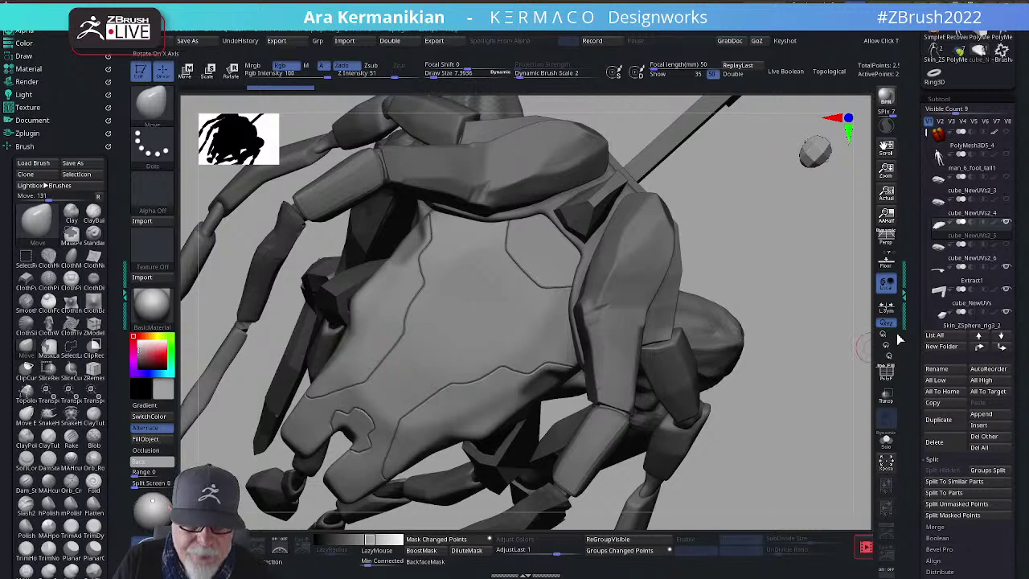
mouse_move(811, 296)
mouse_down()
mouse_move(395, 418)
mouse_move(297, 464)
mouse_move(321, 477)
mouse_move(340, 421)
mouse_move(333, 426)
mouse_move(366, 412)
mouse_up()
key(s)
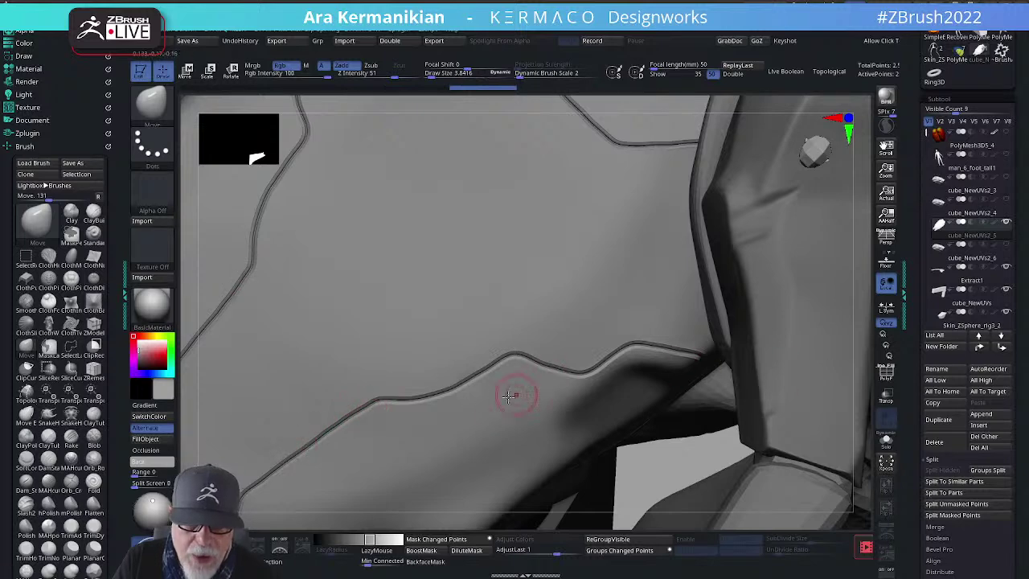
mouse_move(863, 344)
mouse_down()
mouse_move(819, 333)
mouse_move(789, 363)
mouse_up()
drag(779, 420, 489, 415)
alt+drag(252, 386, 304, 430)
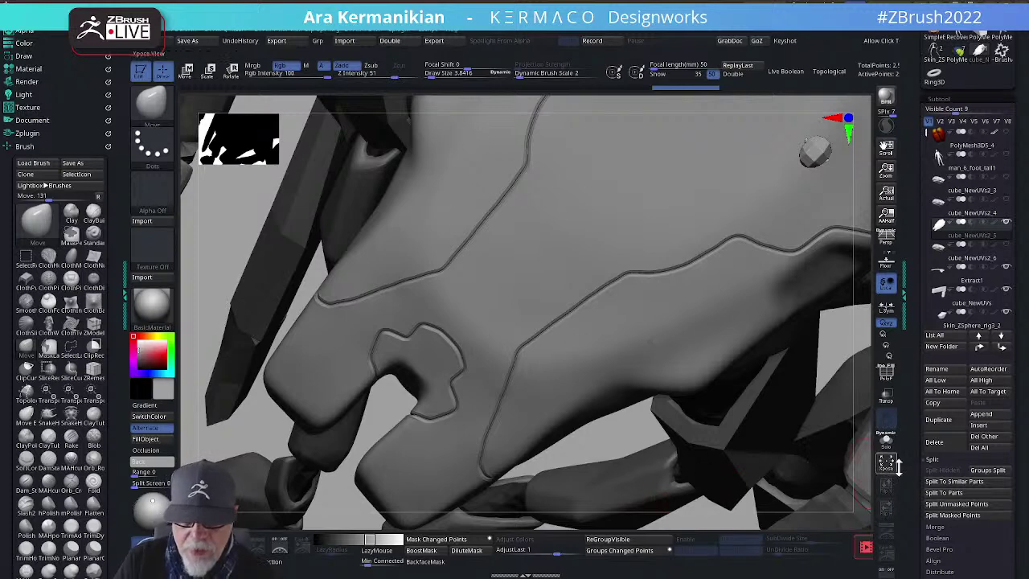
Step: Isolate the shell in Solo mode, and nudge and smooth the side panel's seam near the front notch with the Move brush
click(885, 441)
mouse_move(710, 444)
mouse_down()
mouse_move(751, 437)
mouse_move(739, 462)
mouse_up()
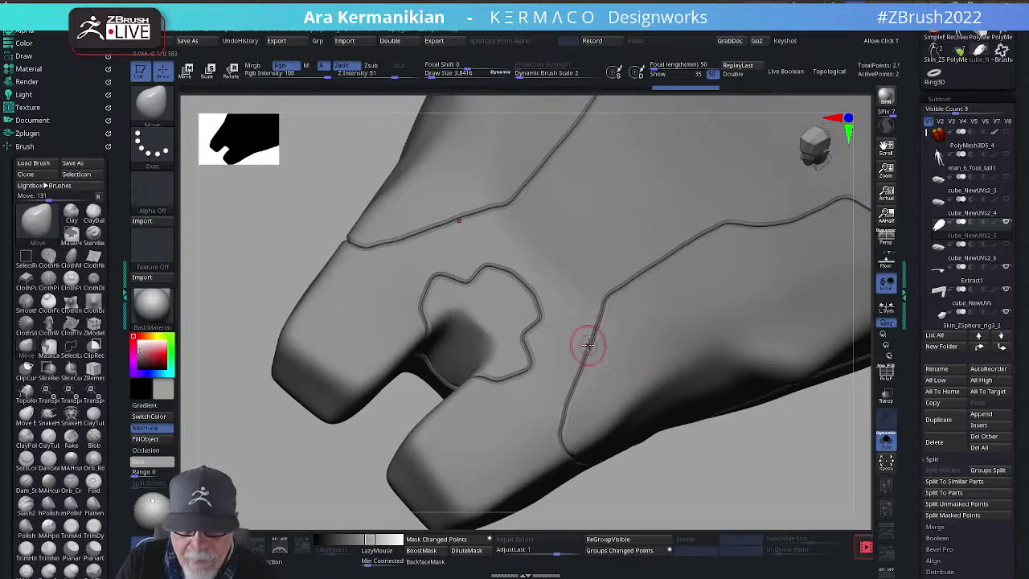
mouse_move(587, 344)
mouse_down()
mouse_move(581, 369)
mouse_move(585, 356)
mouse_up()
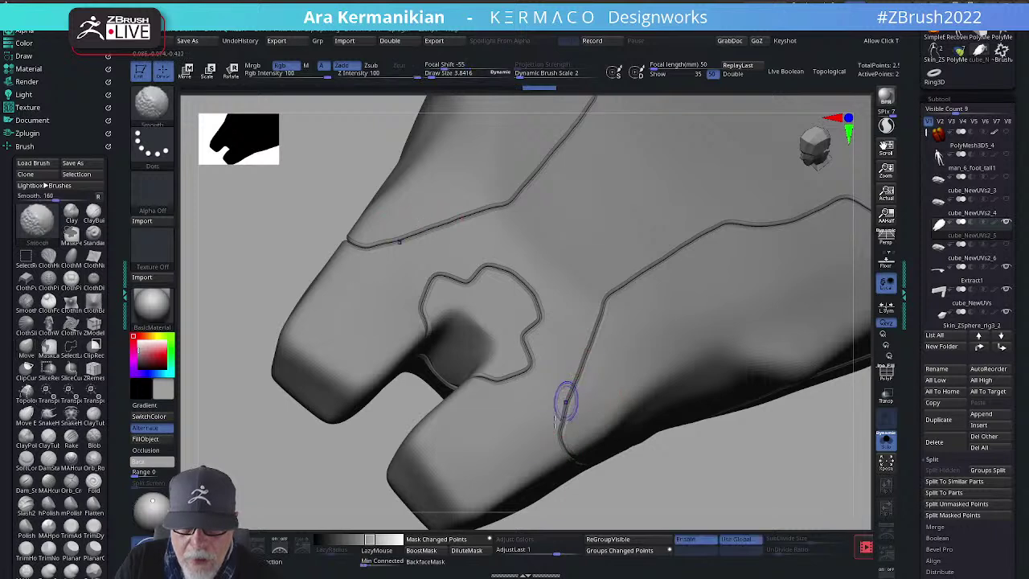
drag(569, 416, 564, 419)
mouse_move(679, 521)
mouse_down()
mouse_move(692, 511)
mouse_move(694, 469)
mouse_move(646, 418)
mouse_move(749, 359)
mouse_move(694, 225)
mouse_move(627, 197)
mouse_move(673, 225)
mouse_move(716, 201)
mouse_move(698, 259)
mouse_up()
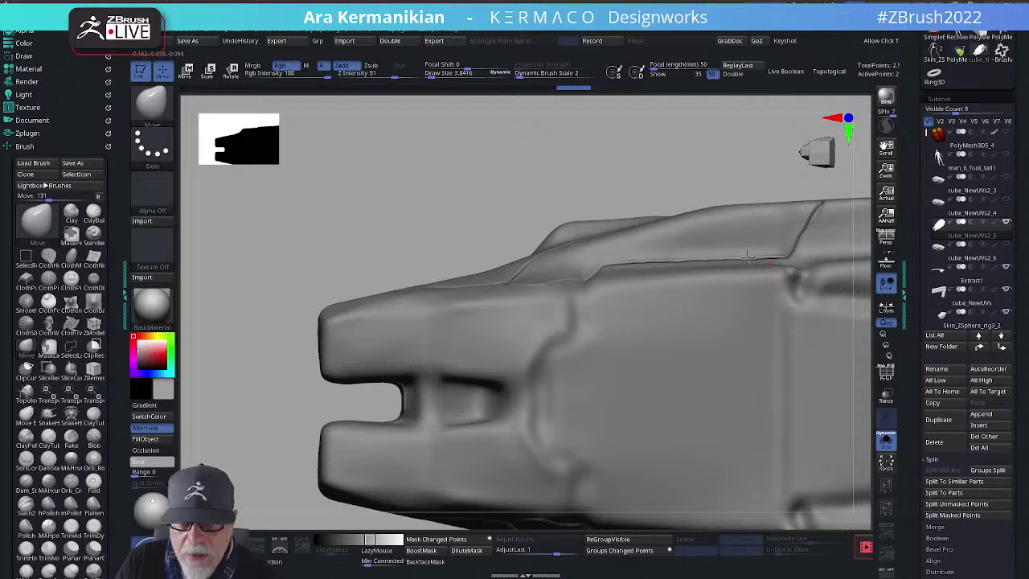
alt+drag(788, 149, 806, 346)
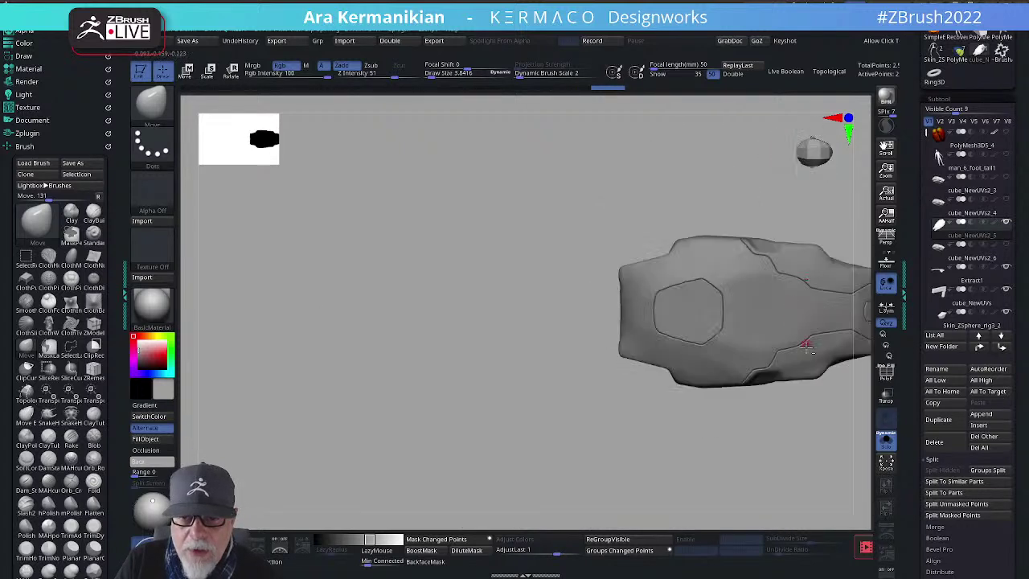
drag(498, 318, 754, 363)
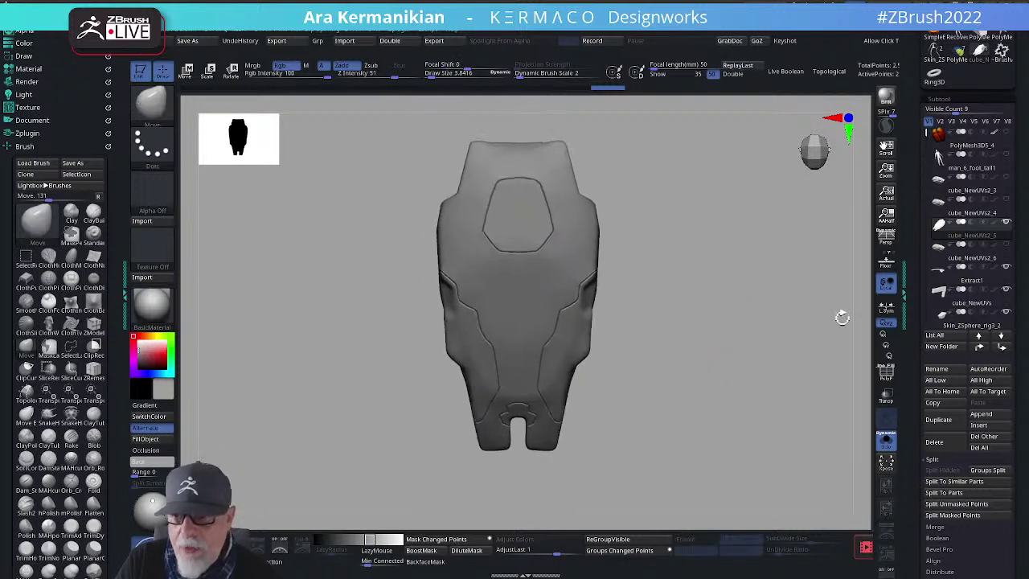
Step: Switch to the subtool cube_NewUVs2_6, inspect its shape, and delete it from the subtool list
click(952, 247)
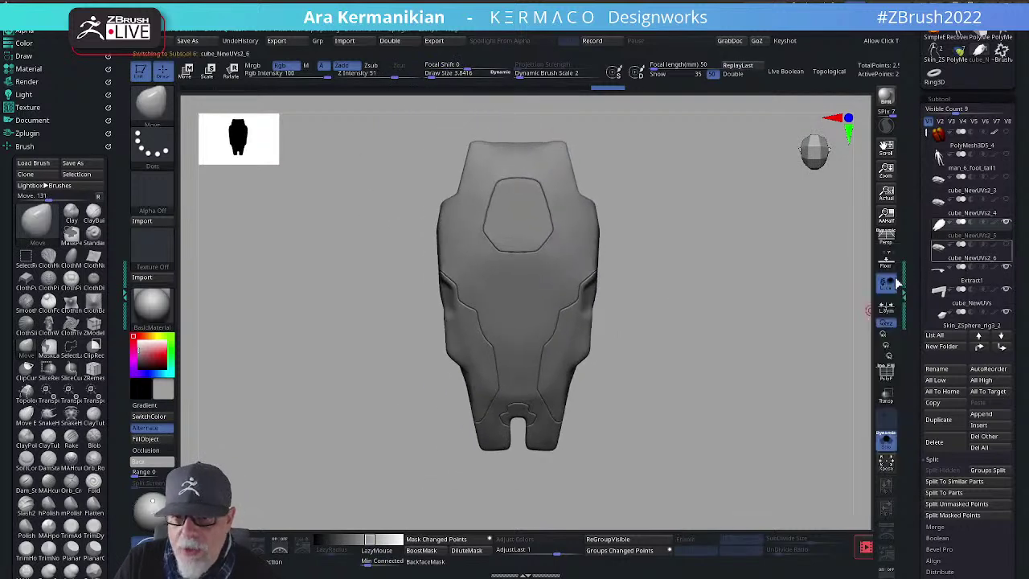
drag(719, 348, 724, 309)
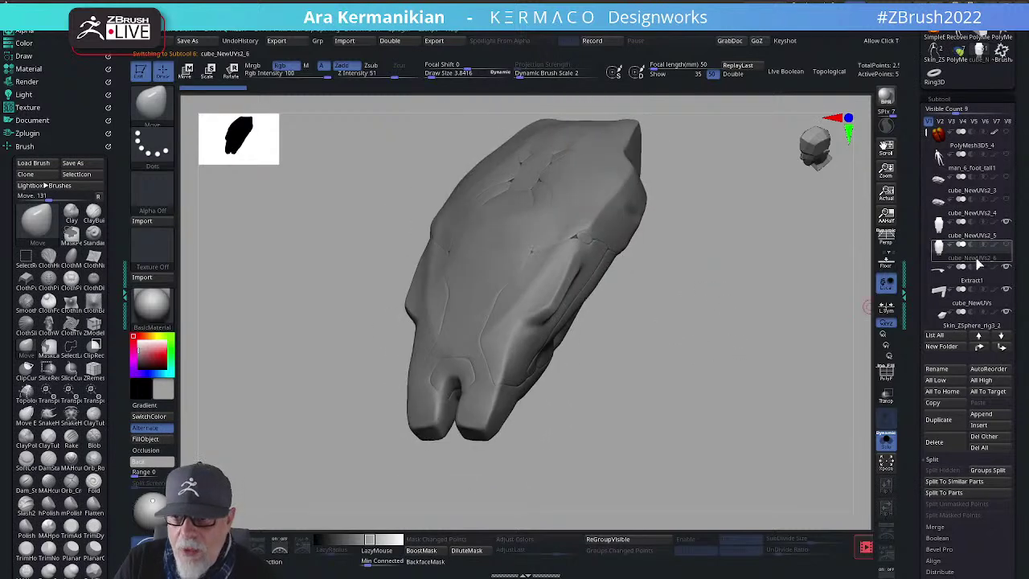
click(939, 447)
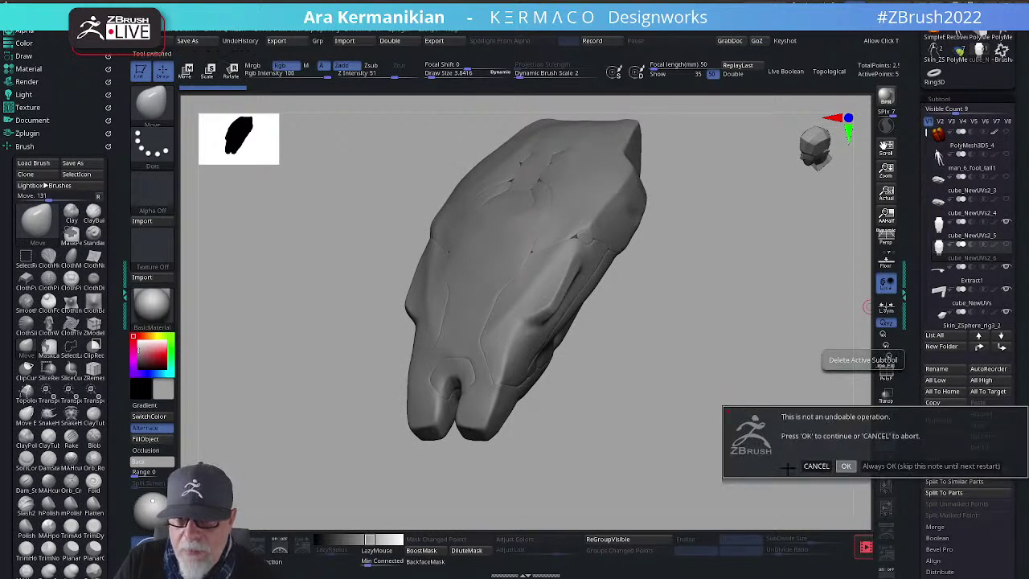
click(845, 465)
mouse_move(705, 409)
mouse_down()
mouse_move(716, 411)
mouse_move(681, 436)
mouse_move(695, 422)
mouse_up()
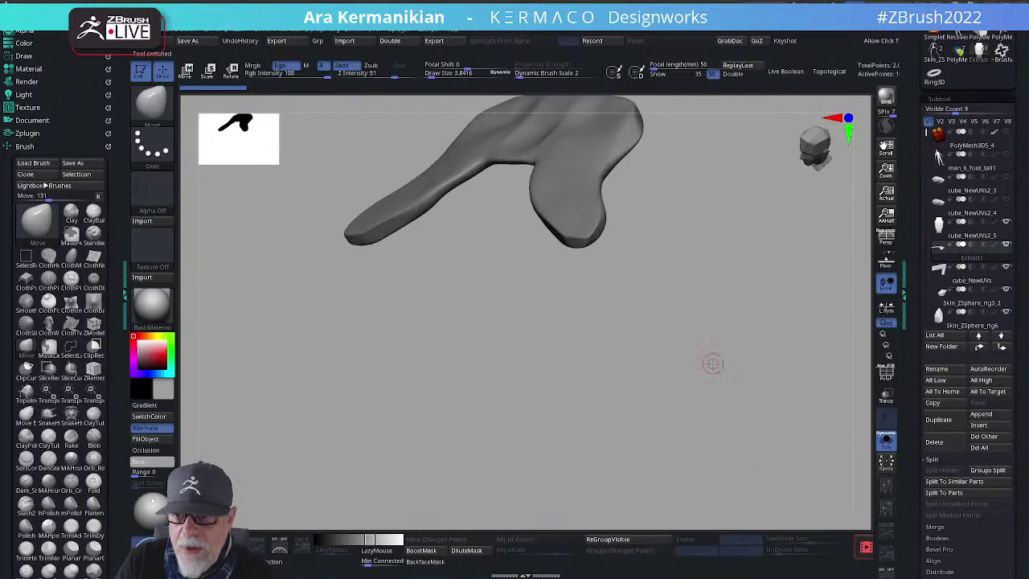
shift+drag(712, 363, 743, 352)
Step: Switch to the subtool cube_NewUVs2_4 and set up the hPolish brush with a draw size of about 17
click(979, 217)
alt+drag(648, 316, 623, 256)
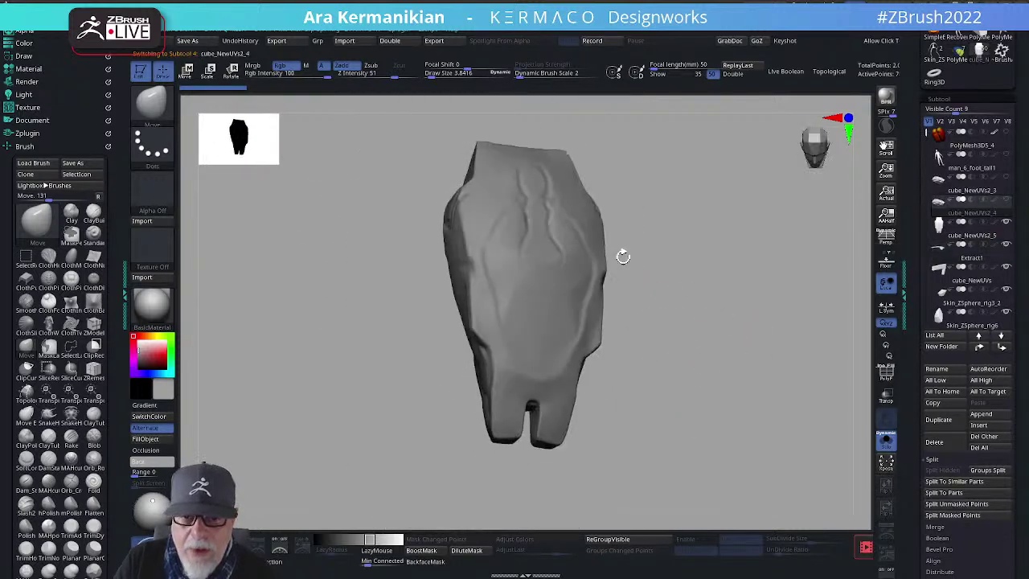
key(s)
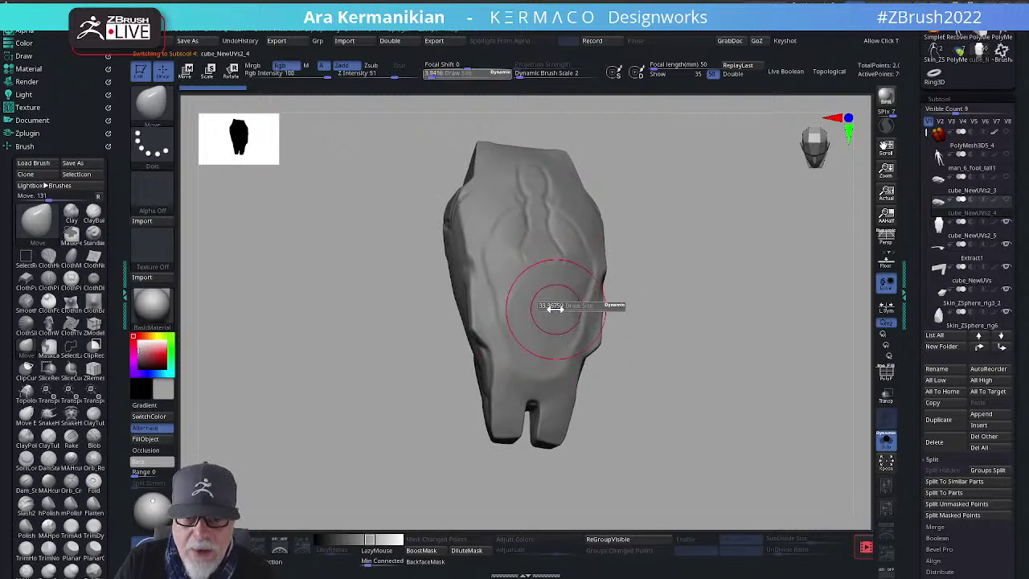
drag(555, 308, 549, 308)
mouse_move(765, 301)
mouse_down()
mouse_move(710, 288)
mouse_move(719, 291)
mouse_up()
drag(767, 290, 495, 261)
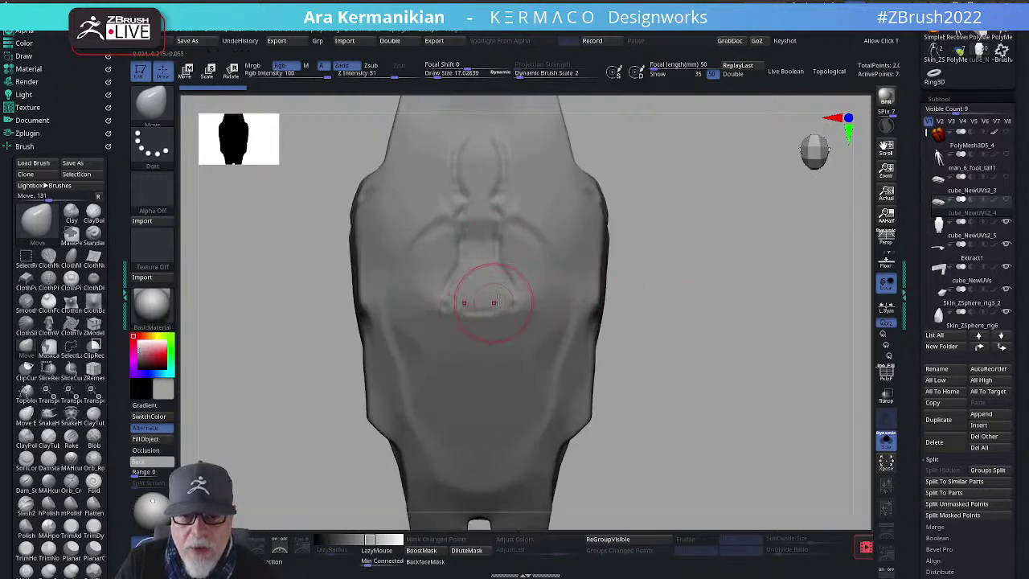
right_click(488, 286)
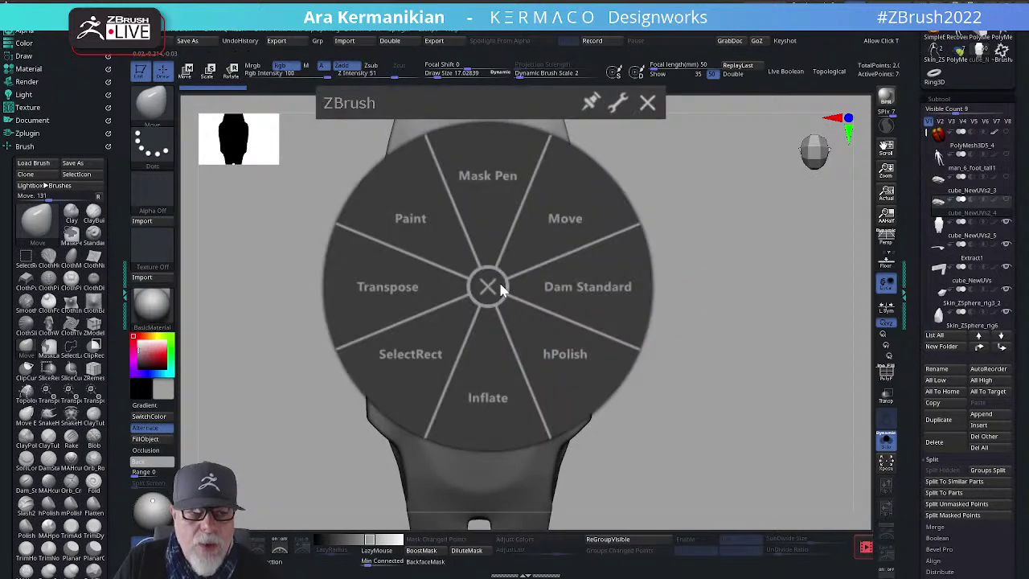
click(555, 345)
Step: Reduce the display size of the ZBrush radial on-screen control in Wacom Tablet Properties
right_click(569, 245)
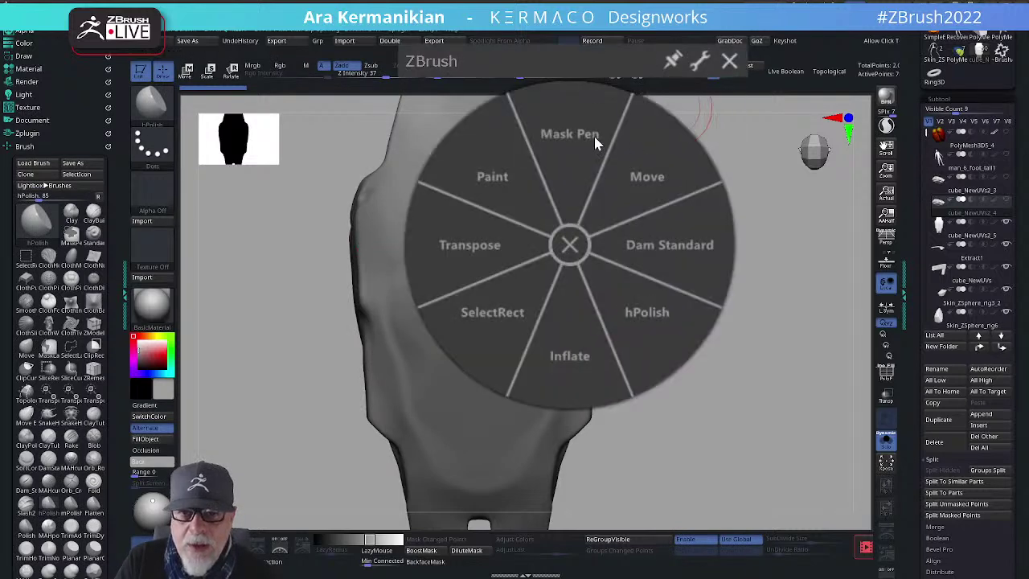
click(696, 66)
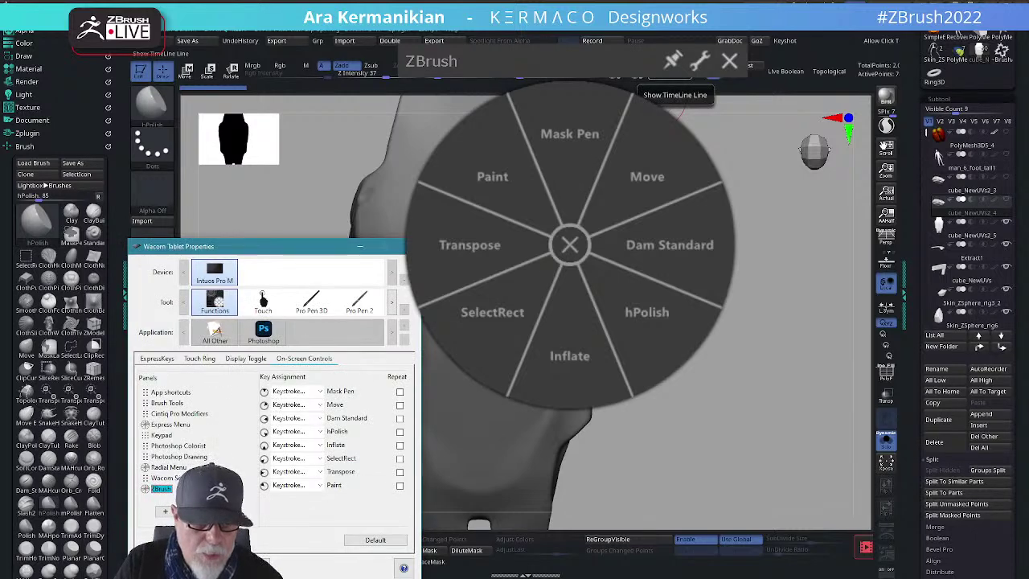
double_click(161, 488)
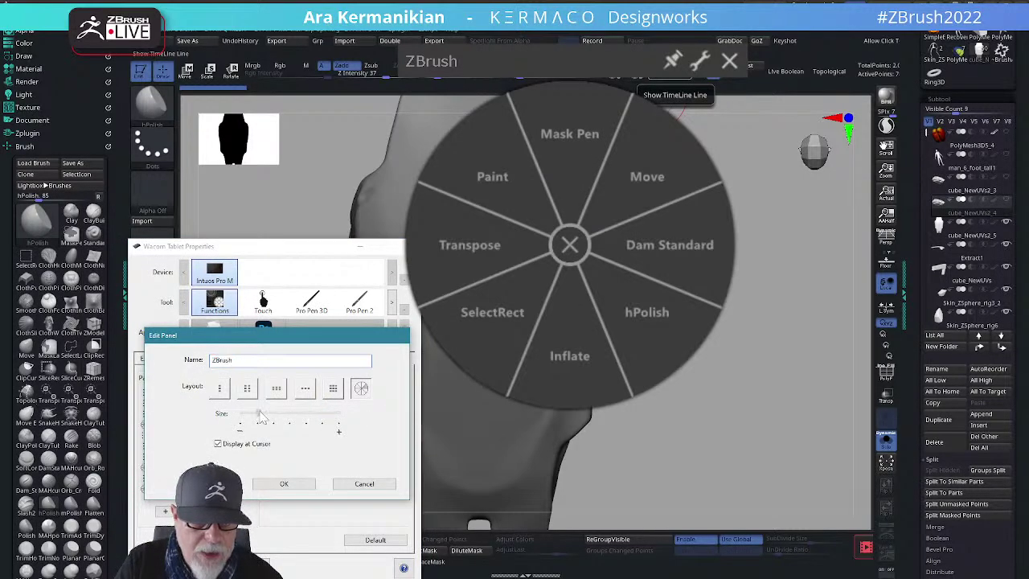
click(285, 484)
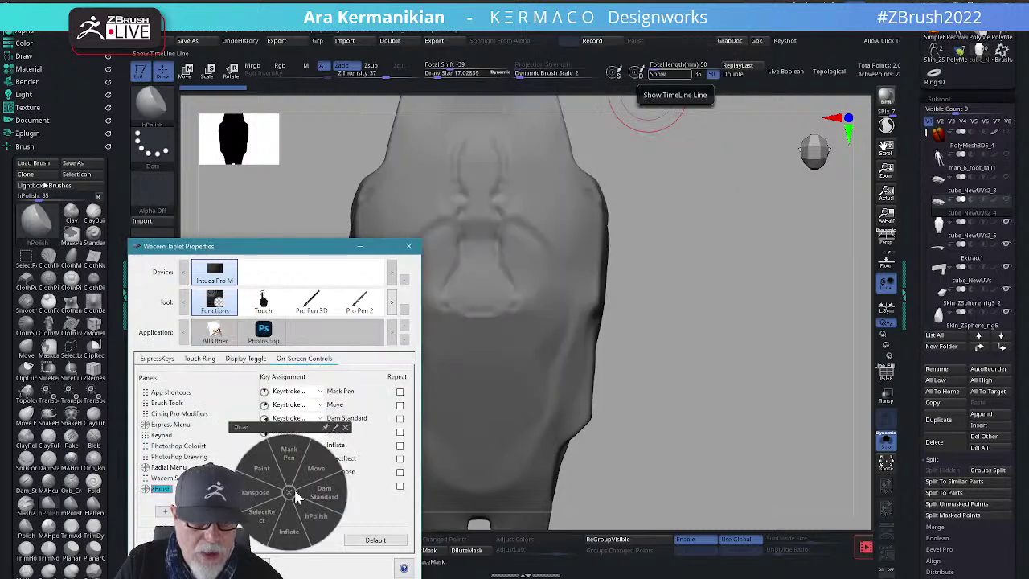
click(409, 246)
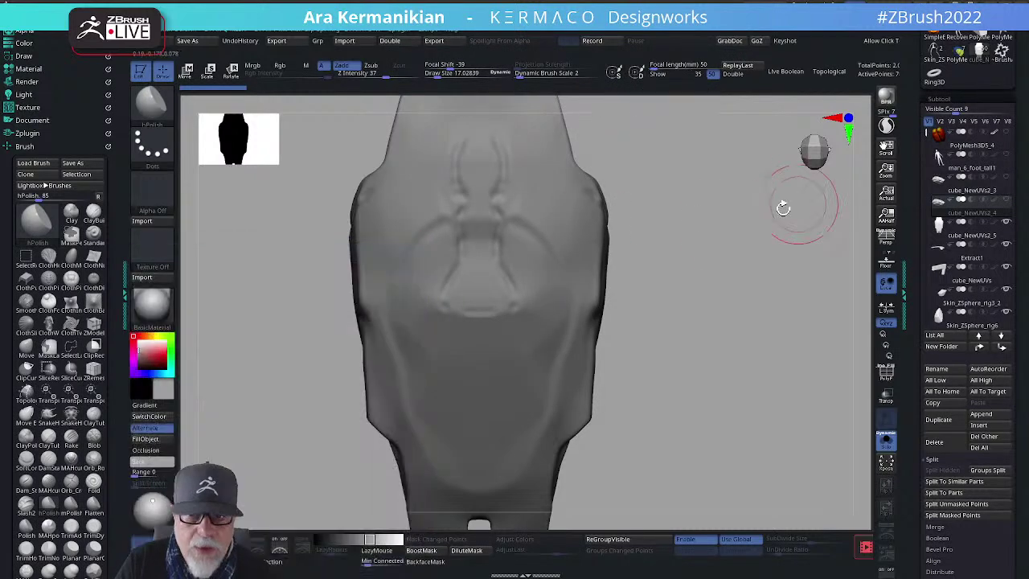
Step: Polish down the raised details on the upper part of the shell, and make the whole shell one polygroup with polyframes displayed
drag(528, 229, 528, 225)
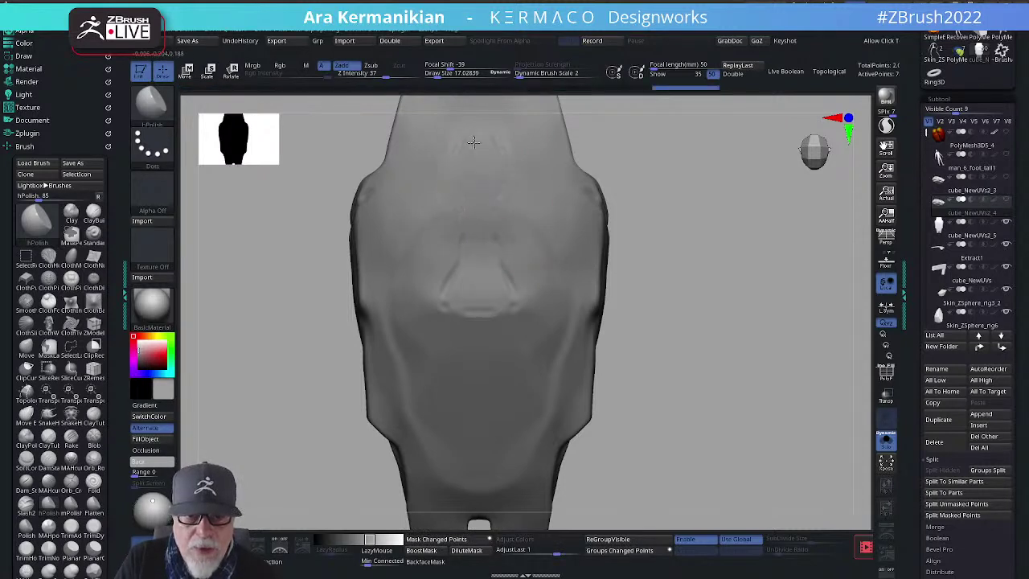
click(885, 372)
mouse_move(707, 405)
mouse_down()
mouse_move(714, 370)
mouse_move(702, 381)
mouse_move(726, 329)
mouse_move(698, 374)
mouse_move(803, 364)
mouse_move(730, 367)
mouse_move(672, 298)
mouse_move(707, 307)
mouse_move(707, 319)
mouse_up()
key(ctrl+w)
ctrl+drag(692, 256, 747, 432)
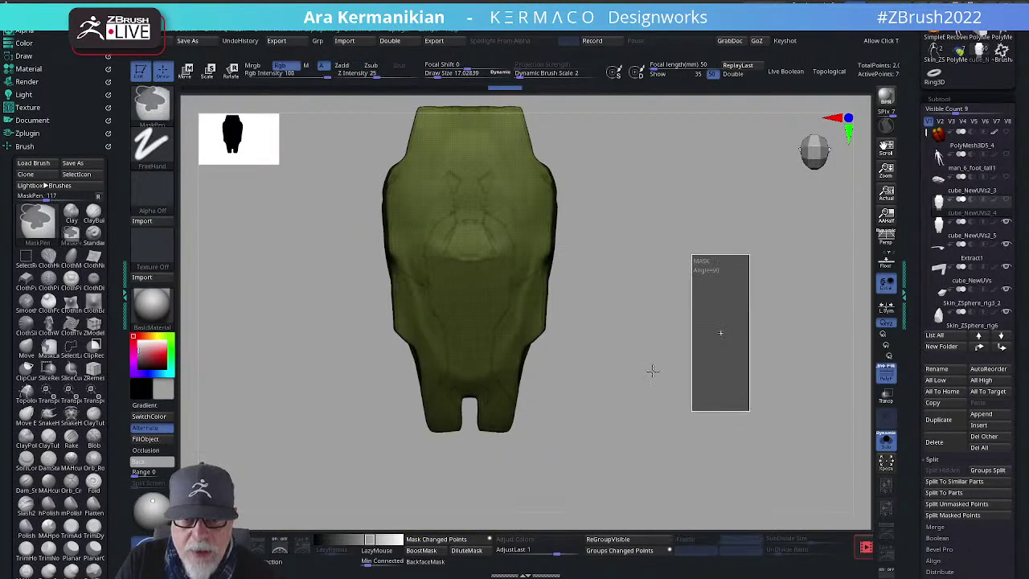
Step: Smooth the leftover raised details and ridges down the middle of the shell, and turn the polyframe display off
mouse_move(652, 298)
mouse_down()
mouse_move(693, 286)
mouse_move(772, 324)
mouse_move(726, 309)
mouse_move(730, 292)
mouse_move(865, 371)
mouse_move(780, 363)
mouse_up()
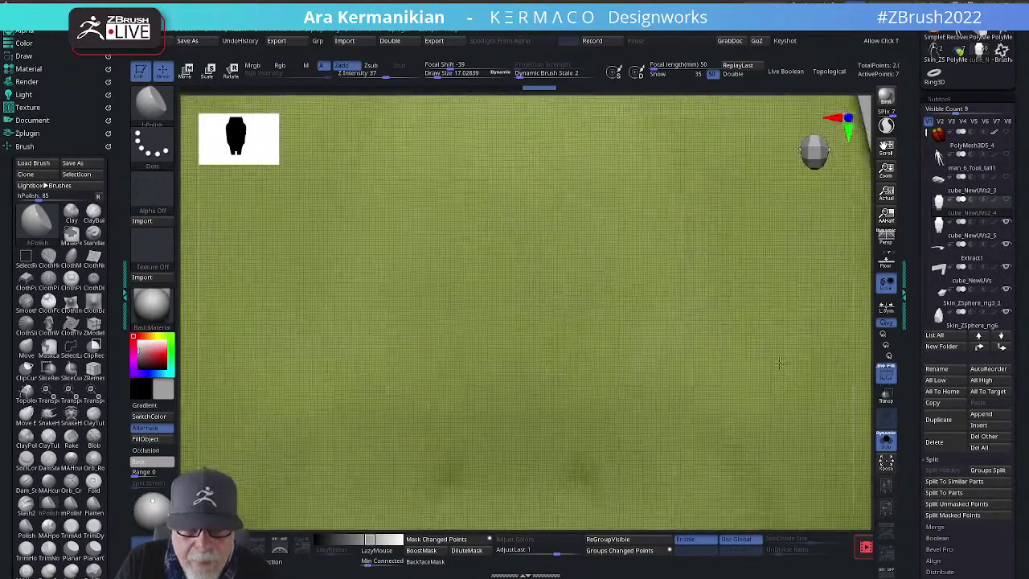
key(shift)
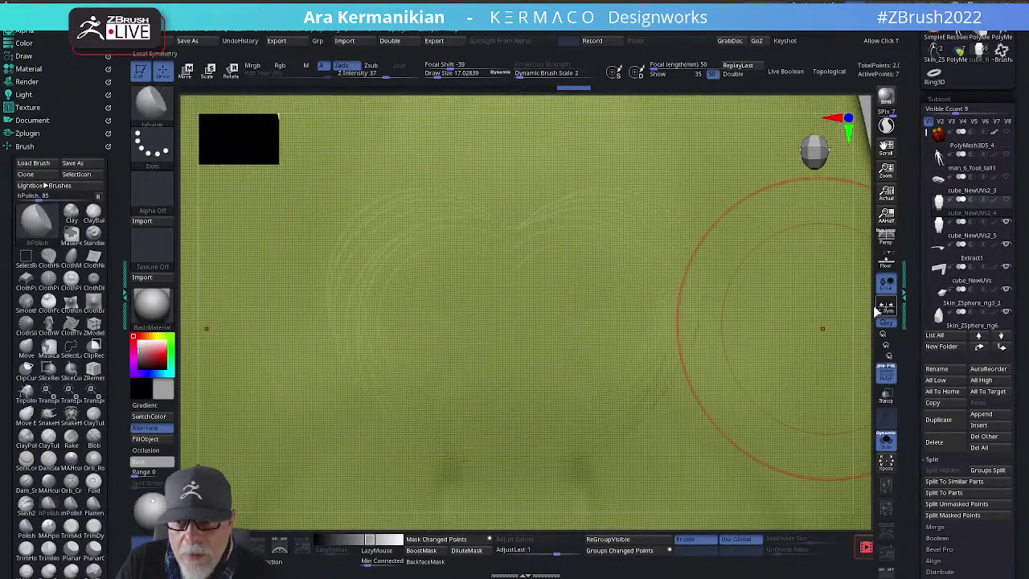
key(f)
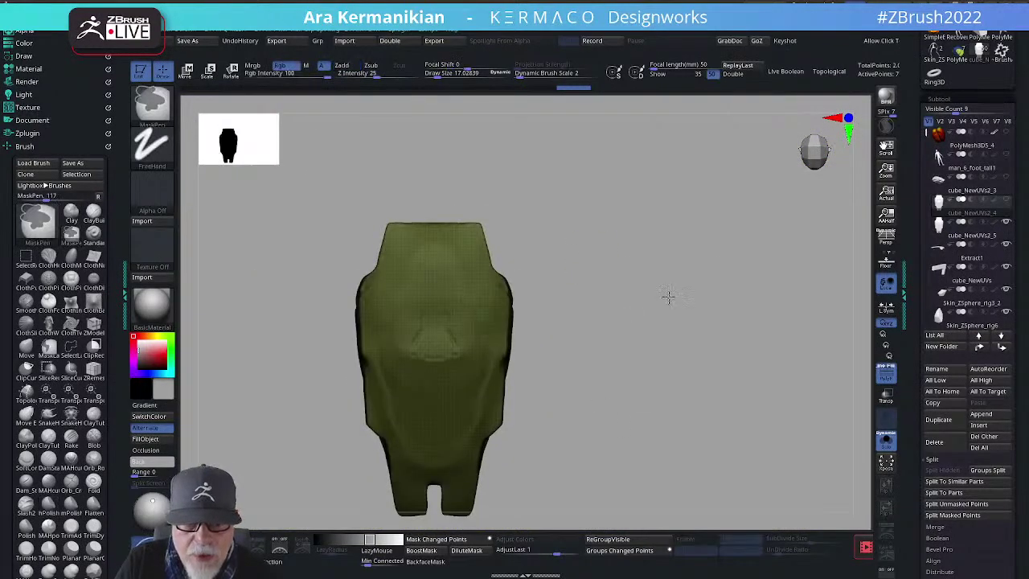
mouse_move(603, 368)
alt+mouse_down()
mouse_move(681, 327)
mouse_move(735, 350)
alt+mouse_up()
mouse_move(459, 280)
shift+mouse_down()
mouse_move(532, 217)
mouse_move(447, 383)
shift+mouse_up()
shift+drag(419, 471, 470, 408)
mouse_move(831, 373)
alt+mouse_down()
mouse_move(764, 398)
mouse_move(747, 347)
mouse_move(725, 356)
alt+mouse_up()
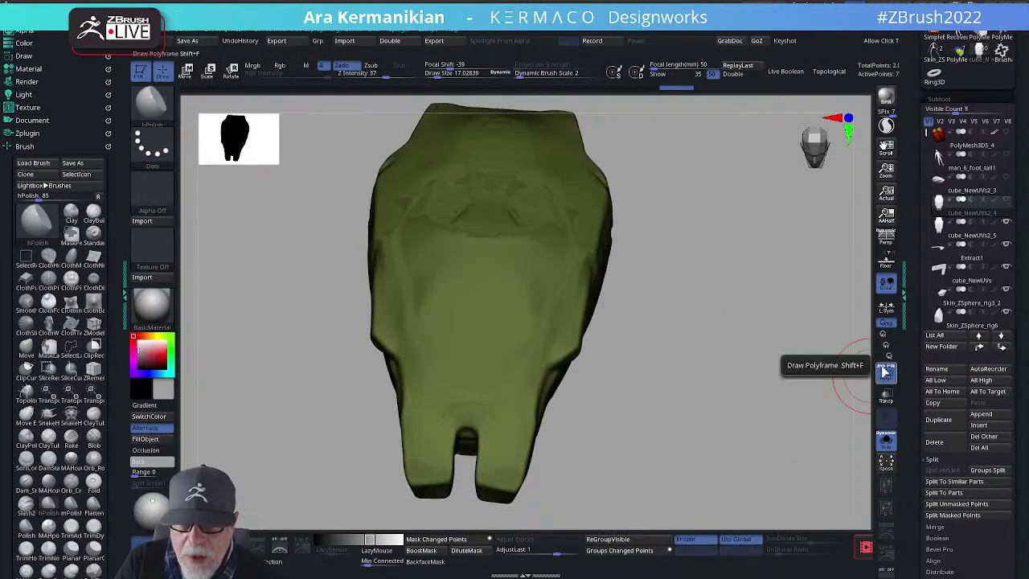
click(884, 370)
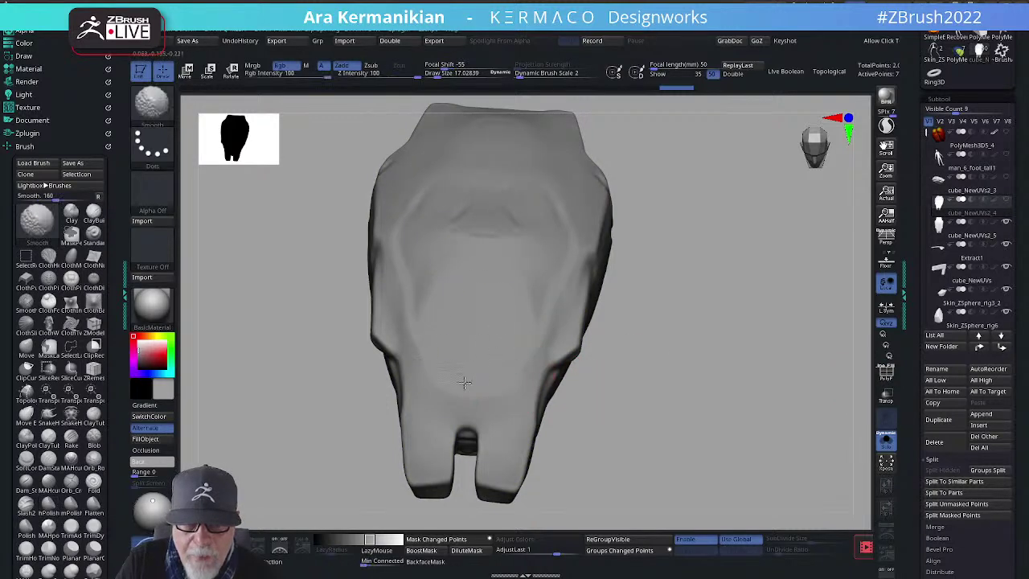
Step: Reduce the draw size to about 1.7 and compare the shell variants cube_NewUVs2_3 and cube_NewUVs2_5
mouse_move(677, 390)
mouse_down()
mouse_move(690, 378)
mouse_move(655, 317)
mouse_up()
key(s)
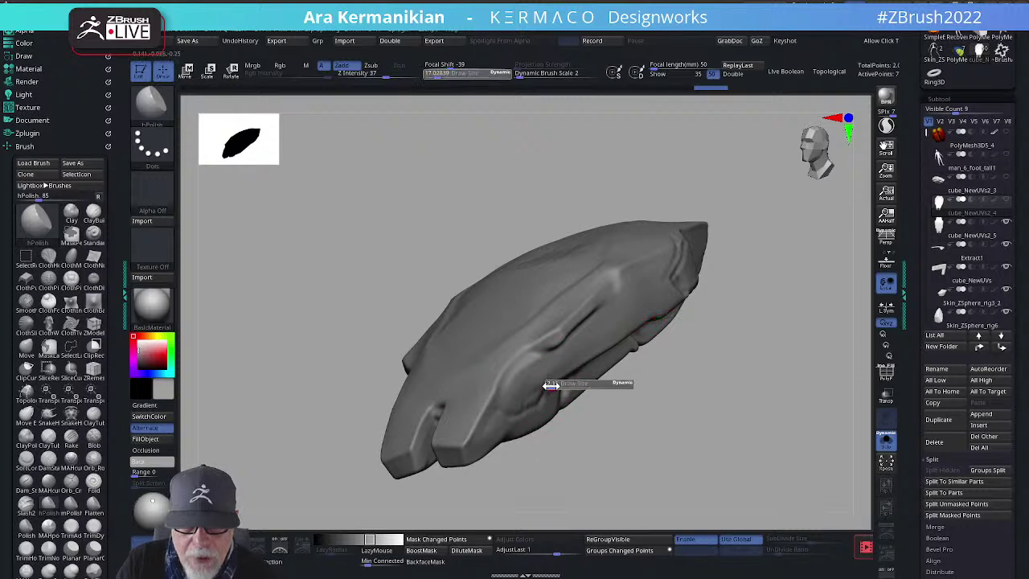
click(978, 192)
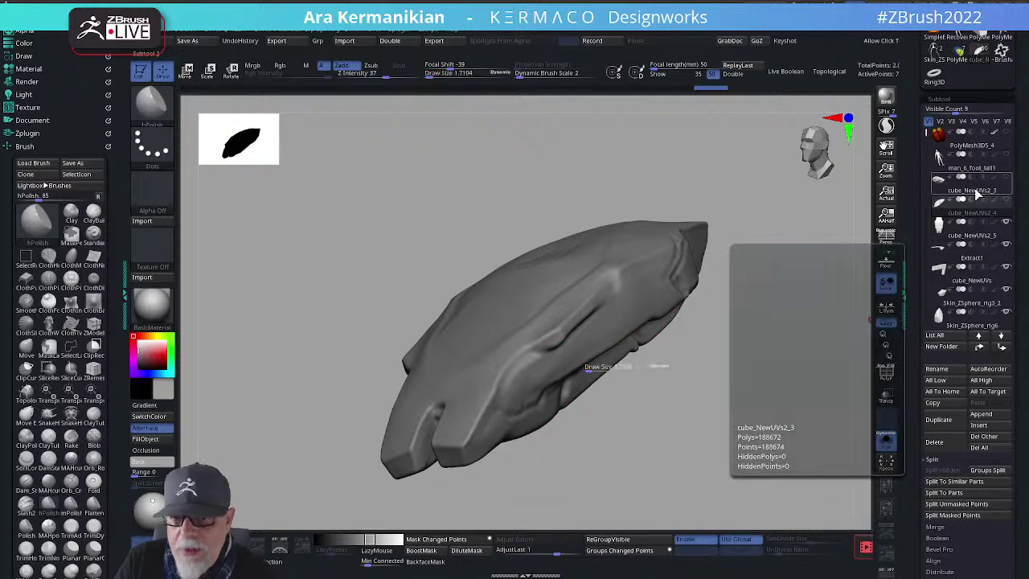
mouse_move(766, 271)
mouse_down()
mouse_move(783, 317)
mouse_move(748, 317)
mouse_move(788, 317)
mouse_up()
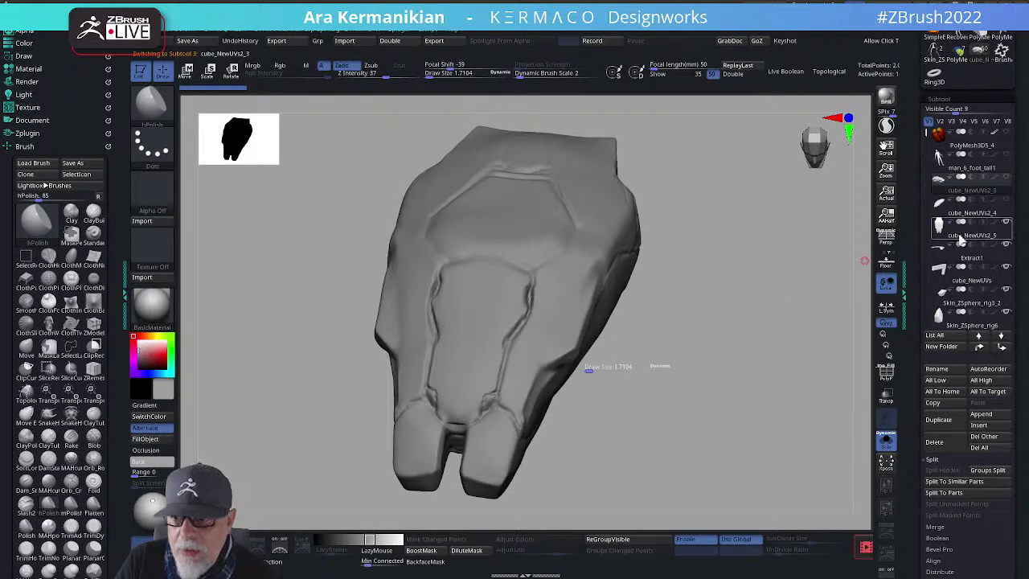
mouse_move(961, 239)
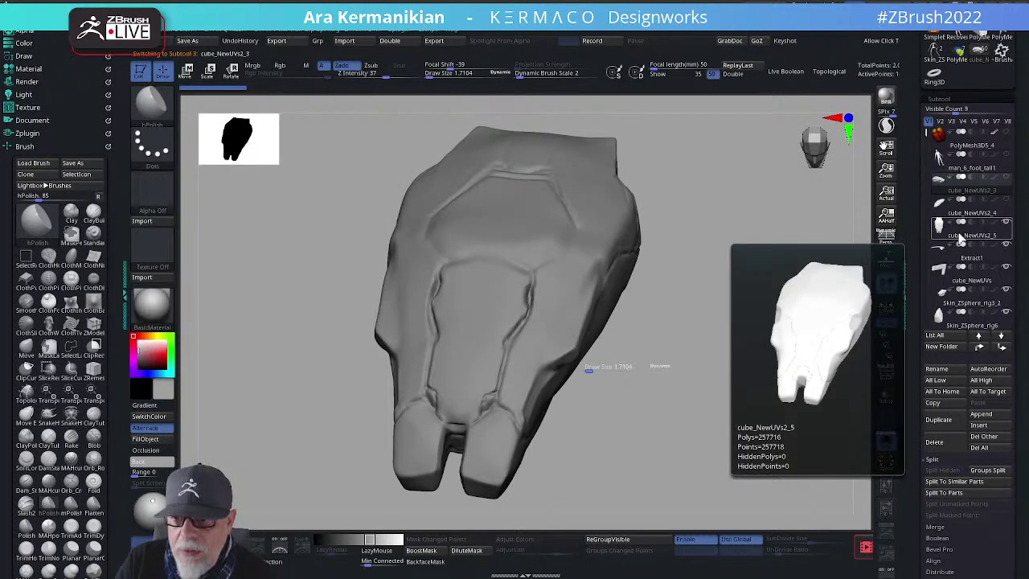
click(961, 240)
drag(741, 310, 720, 311)
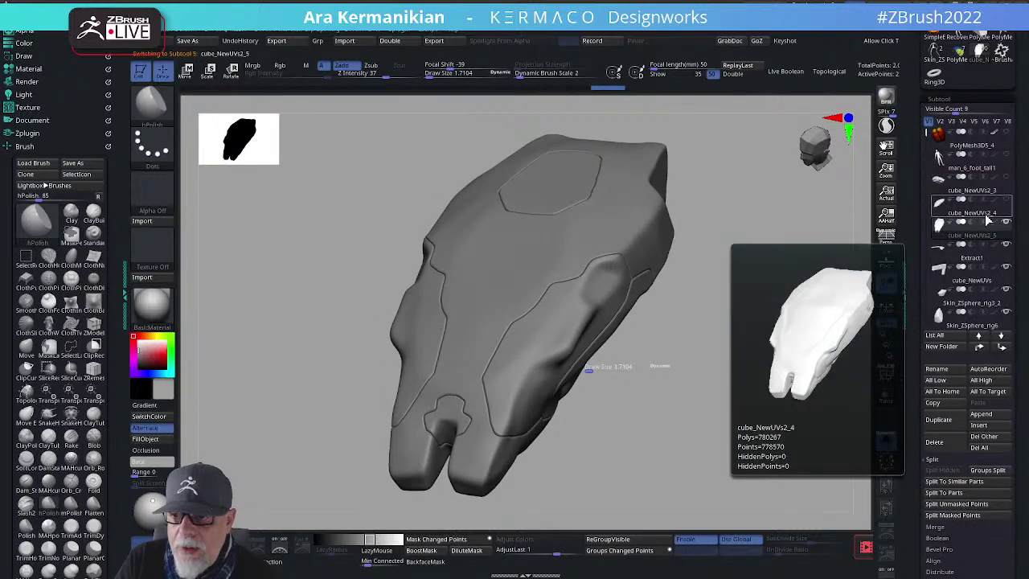
Step: Duplicate the smoothed shell subtool cube_NewUVs2_4, and switch to the panelled shell cube_NewUVs2_5
click(989, 216)
click(946, 421)
mouse_move(760, 347)
mouse_down()
mouse_move(739, 354)
mouse_move(756, 343)
mouse_up()
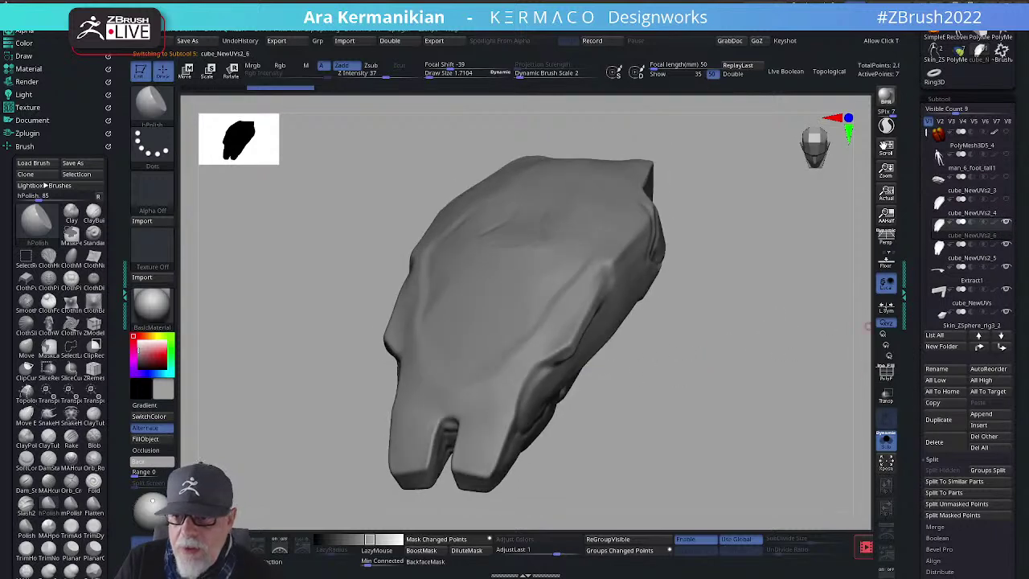
click(959, 262)
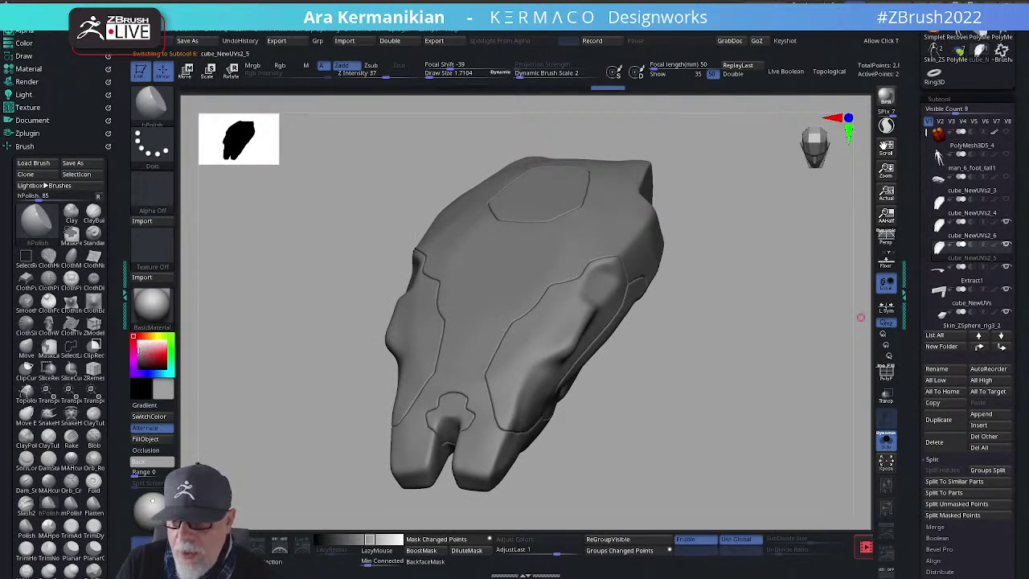
Step: Duplicate the panelled shell subtool cube_NewUVs2_5 and display polyframes on the copy
drag(698, 386, 745, 367)
click(884, 373)
key(shift+f)
drag(749, 317, 737, 345)
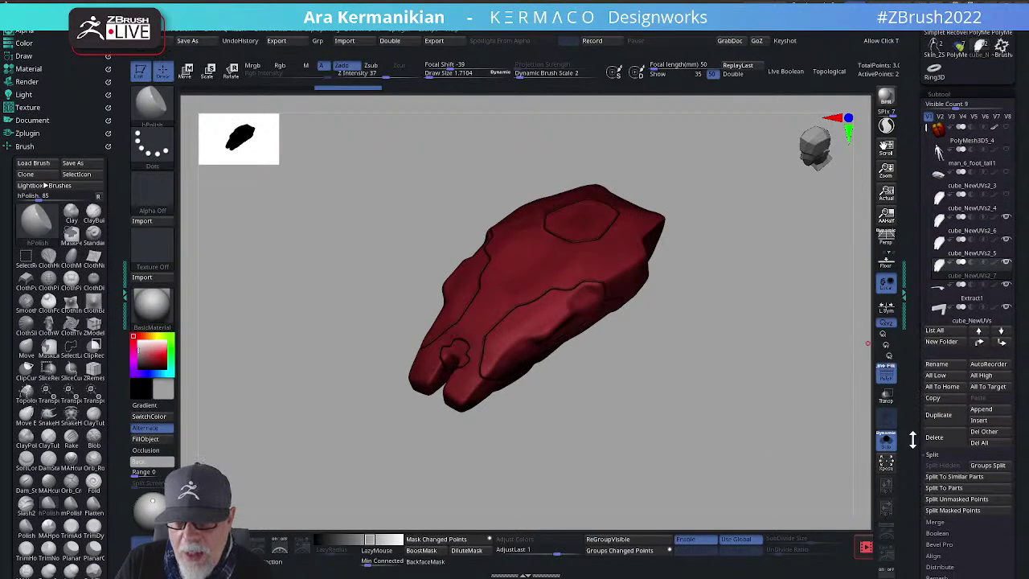
Step: Remesh the duplicated shell with DynaMesh at a resolution of 1024
scroll(916, 426, down, 5)
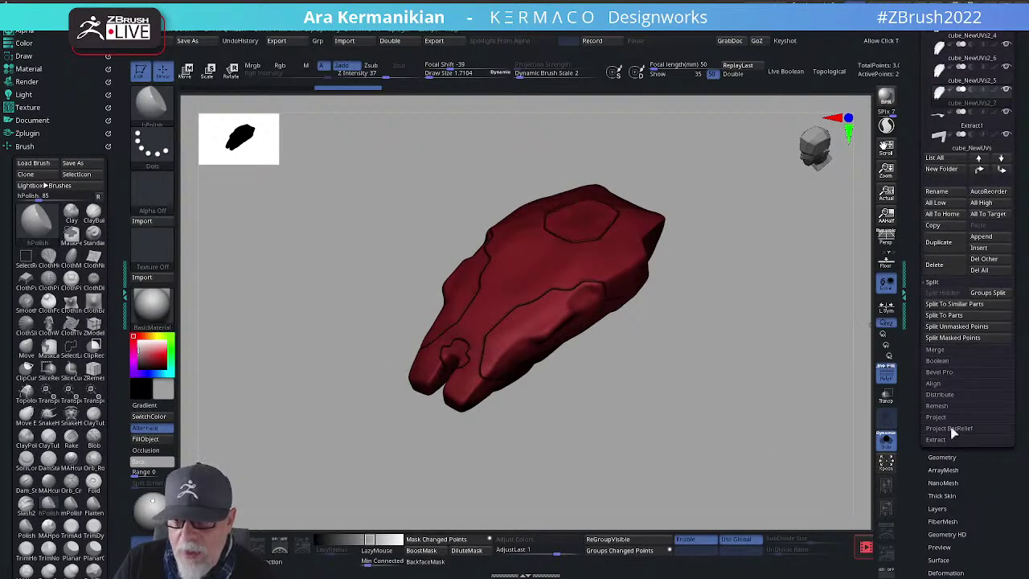
click(942, 455)
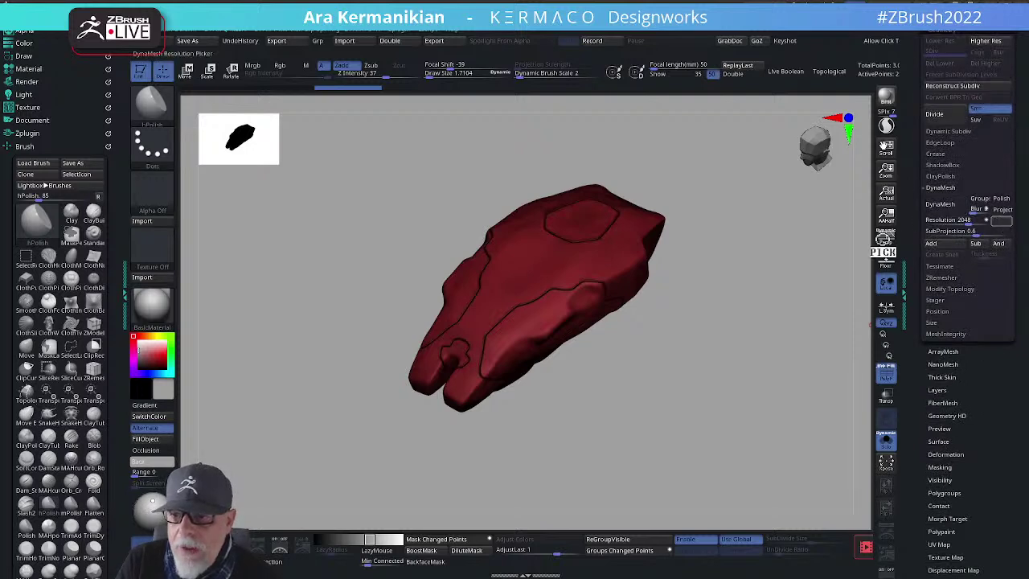
click(543, 270)
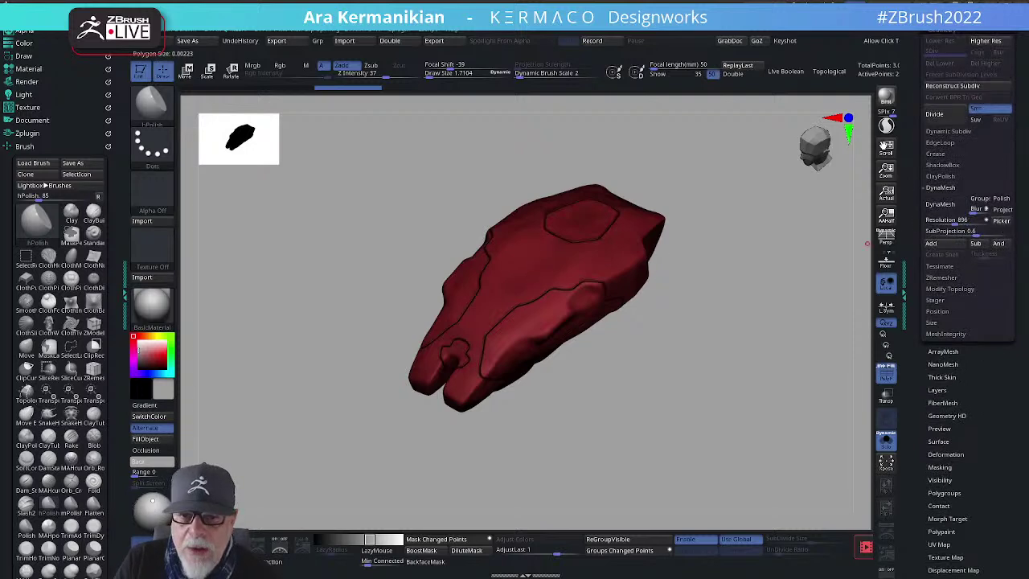
click(945, 206)
Step: Turn off polyframes, raise the draw size to about 12.4, and smooth away the panel lines on the shell's lower half
mouse_move(658, 388)
mouse_down()
mouse_move(688, 424)
mouse_move(764, 434)
mouse_move(734, 440)
mouse_move(696, 407)
mouse_move(728, 421)
mouse_move(743, 453)
mouse_up()
click(888, 374)
key(s)
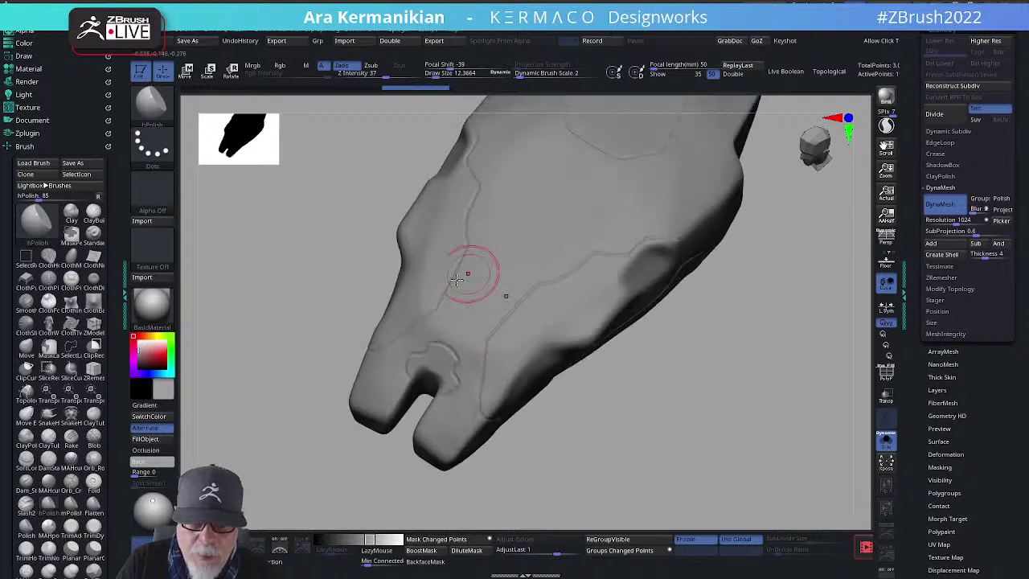
key(shift)
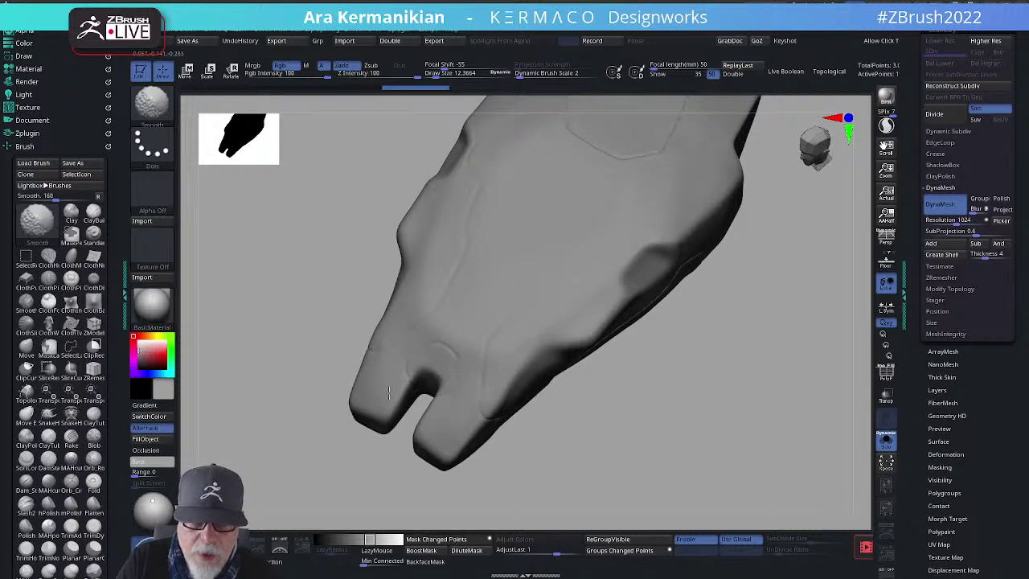
Step: Smooth out the remaining rounded panel outline on the upper part of the shell
mouse_move(719, 264)
mouse_down()
mouse_move(636, 314)
mouse_move(488, 306)
mouse_up()
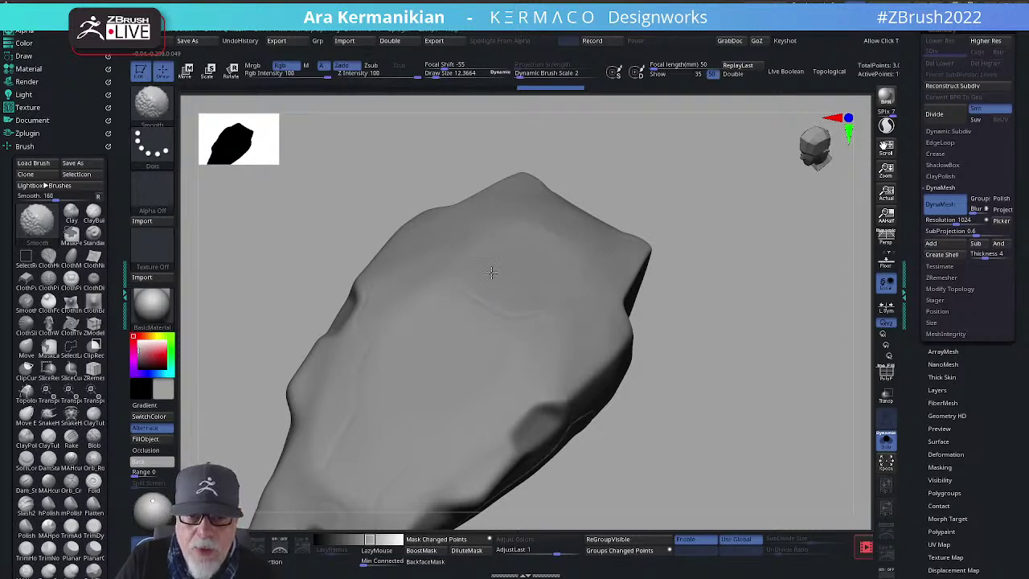
shift+drag(474, 307, 505, 323)
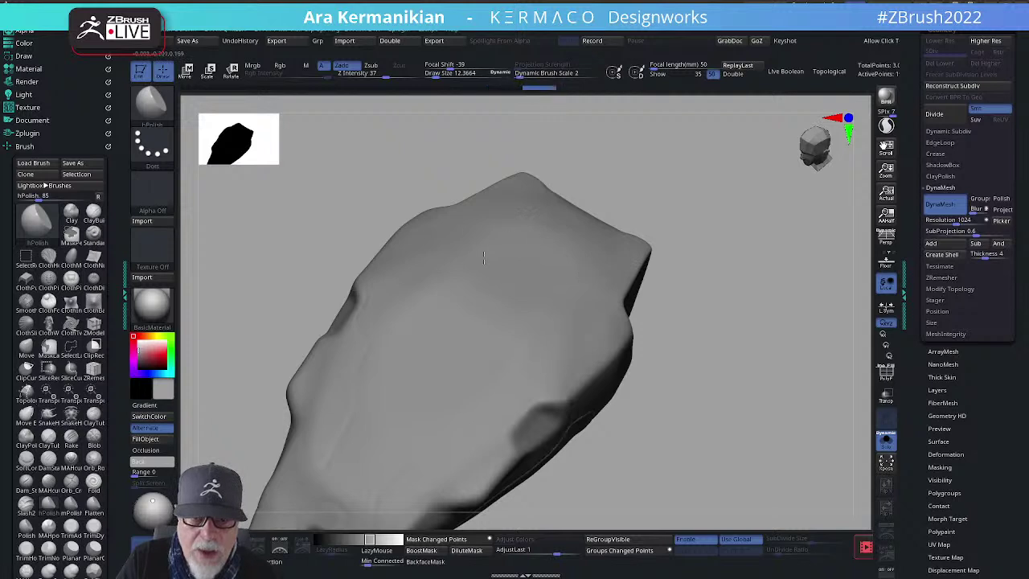
mouse_move(691, 366)
mouse_down()
mouse_move(711, 375)
mouse_move(611, 363)
mouse_up()
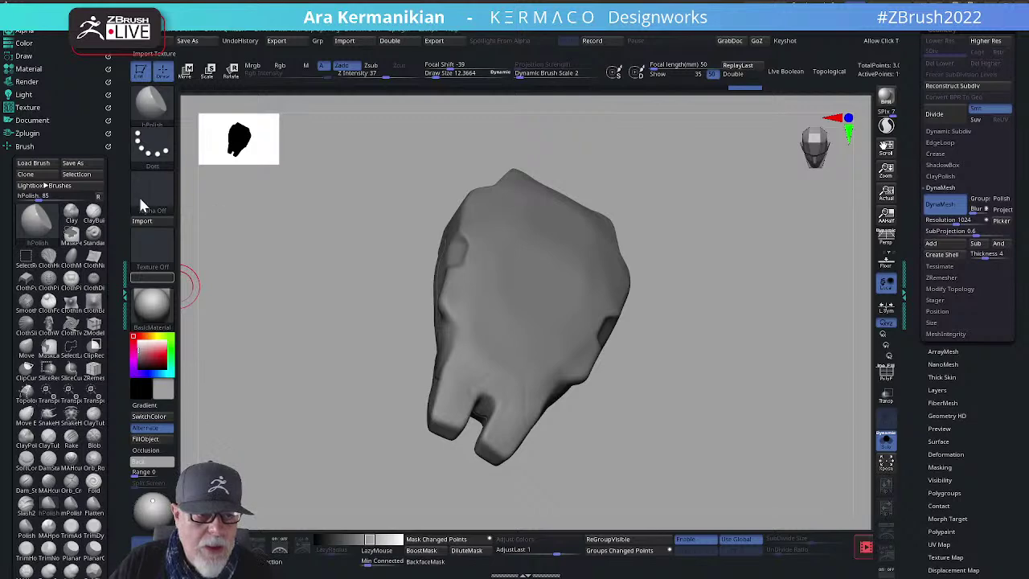
Step: Add the red and yellow mech concept image to Spotlight and place it to the left of the shell
click(153, 249)
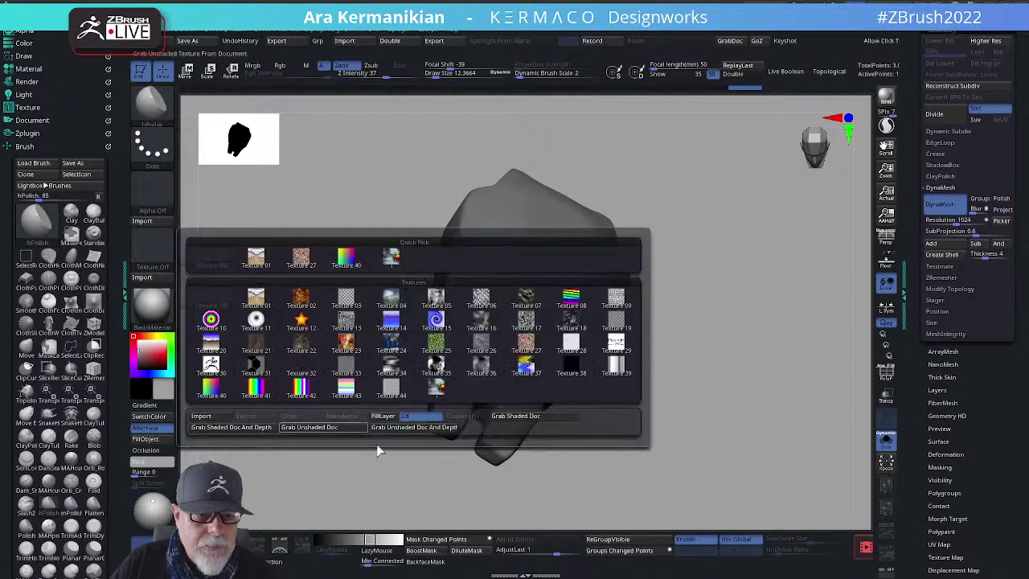
click(153, 245)
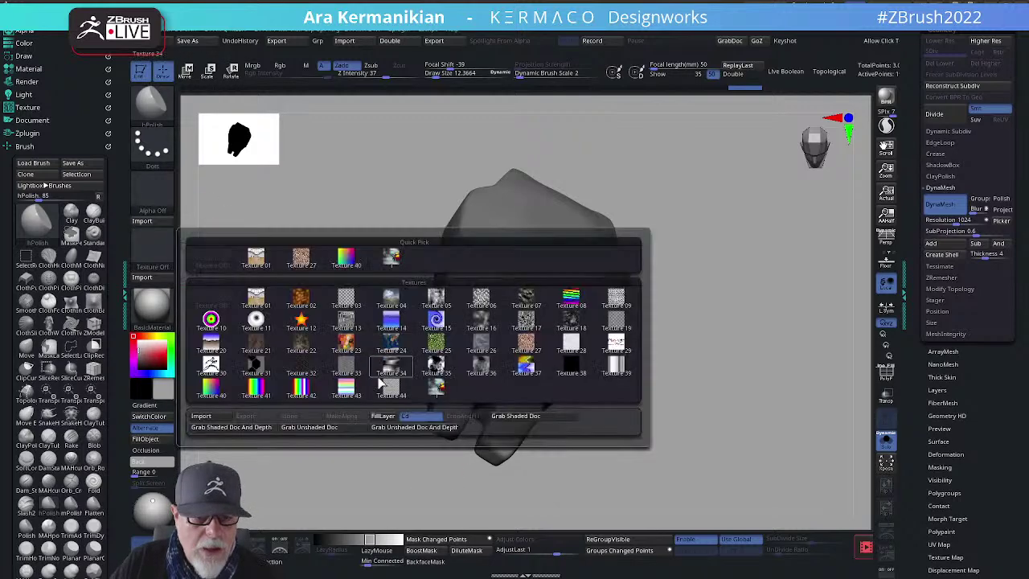
click(443, 389)
click(374, 300)
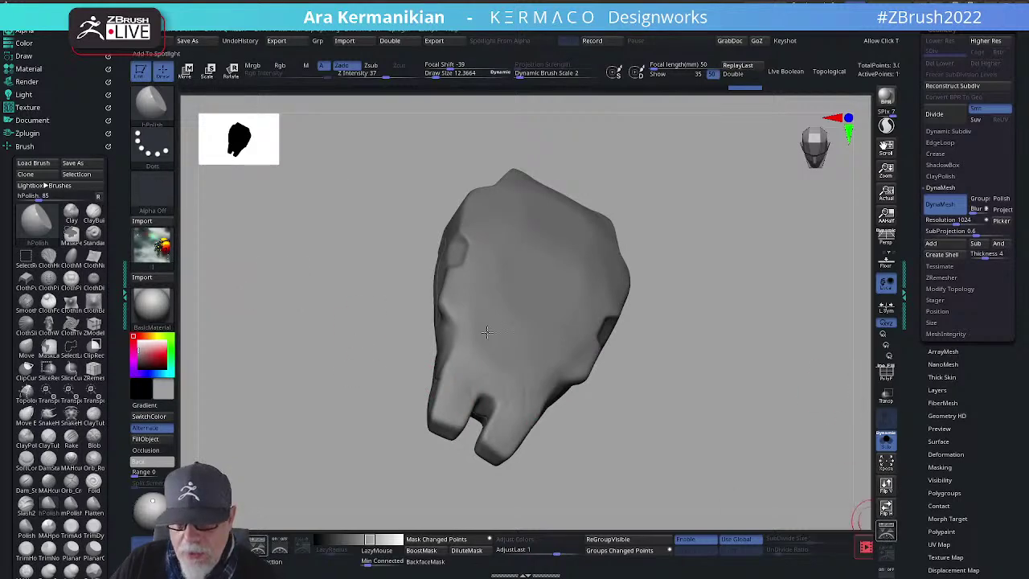
click(884, 522)
drag(549, 234, 473, 254)
drag(558, 297, 264, 319)
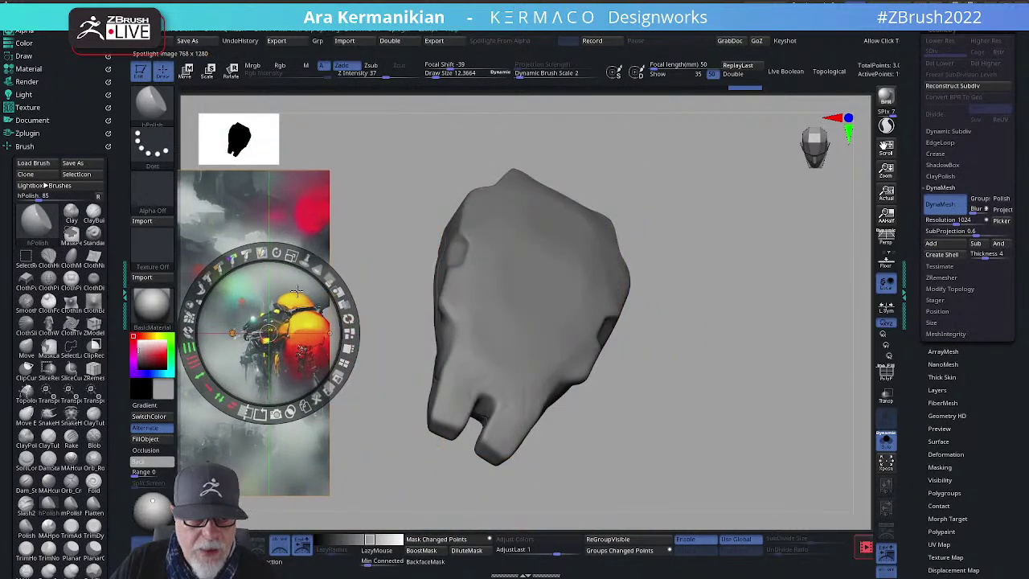
Step: Enlarge and reposition the concept image until the mech is clearly readable beside the shell, and leave Spotlight editing
drag(304, 254, 338, 303)
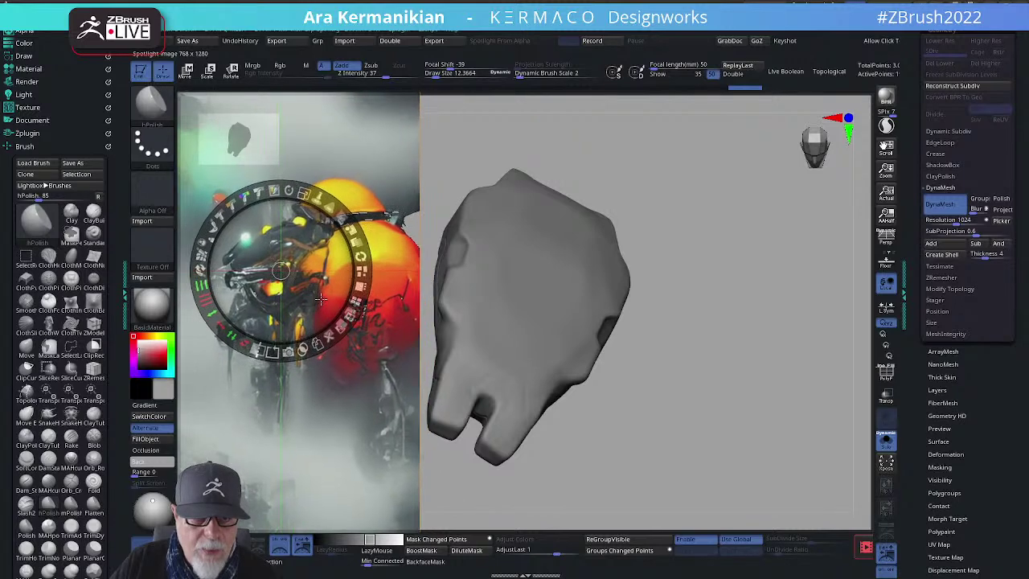
drag(315, 193, 319, 193)
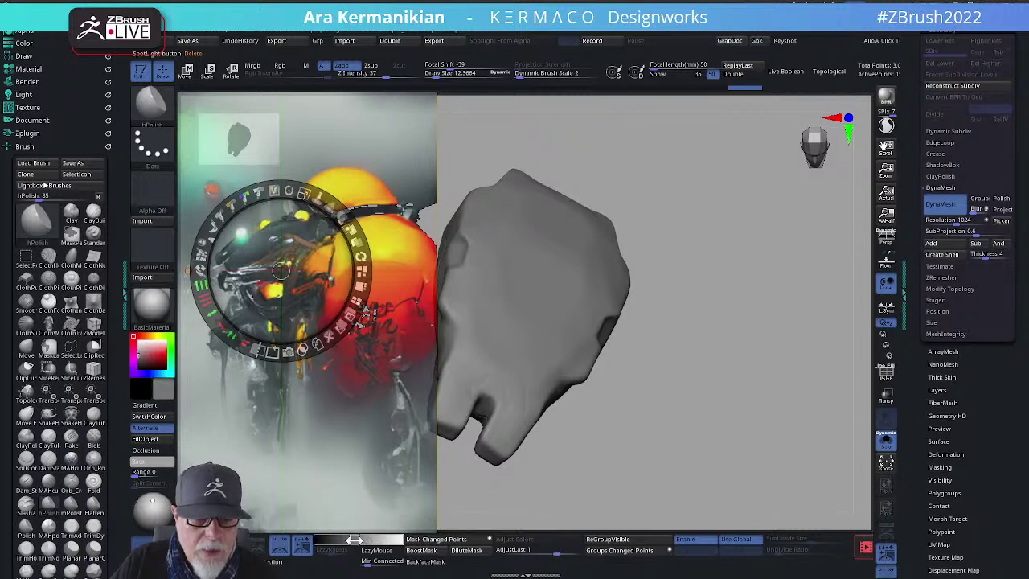
drag(312, 247, 304, 252)
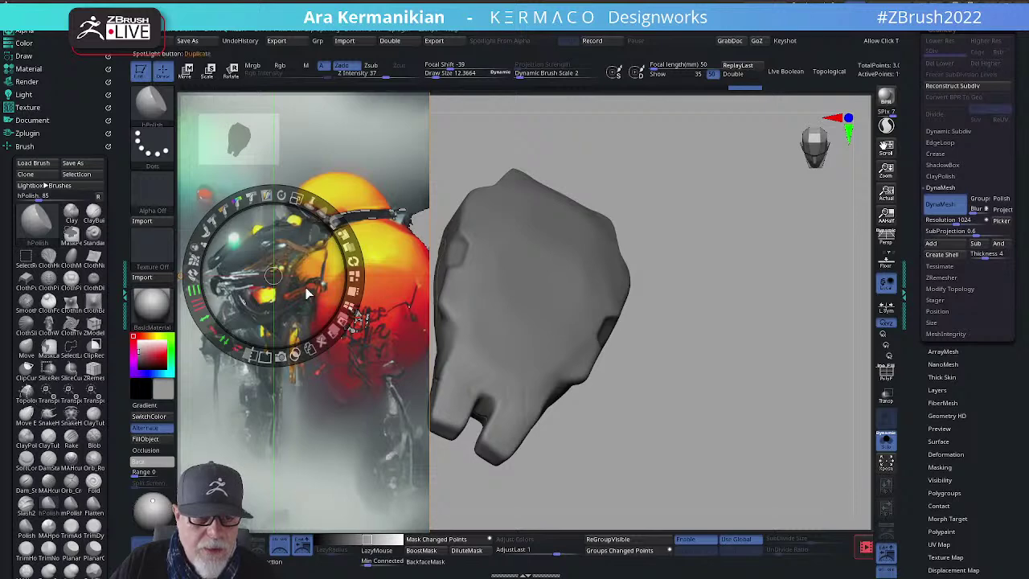
drag(284, 190, 315, 277)
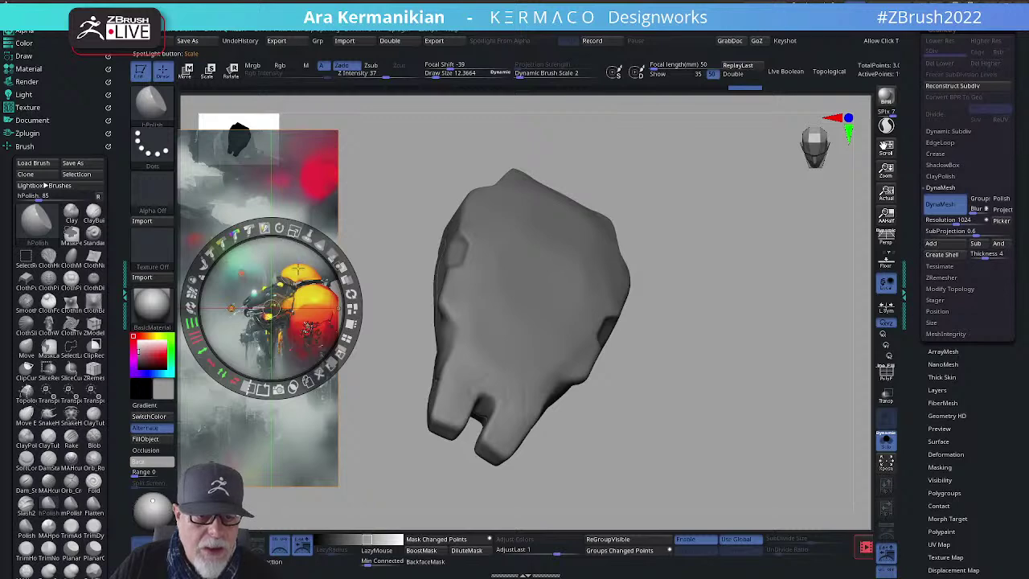
drag(296, 227, 328, 236)
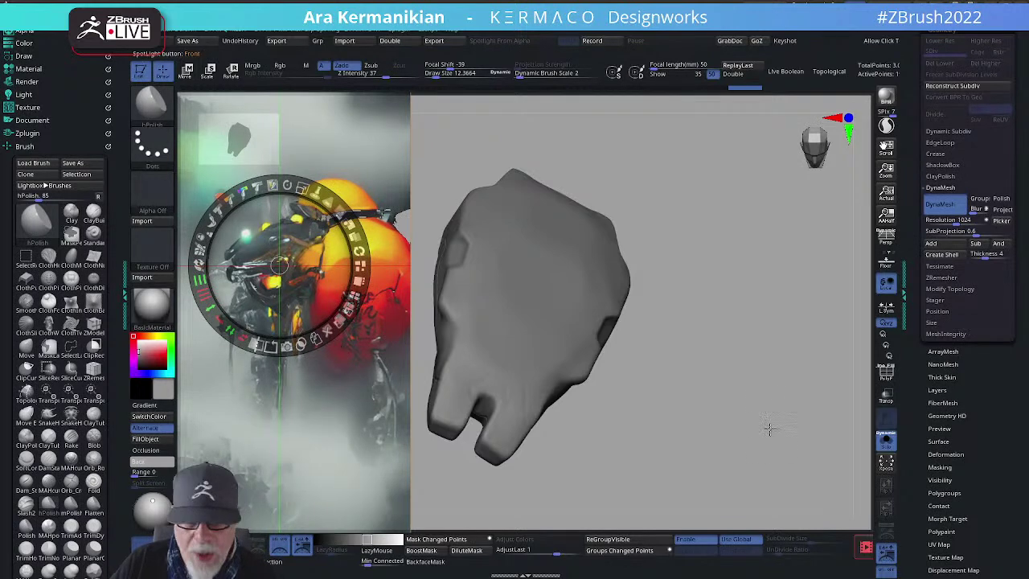
key(z)
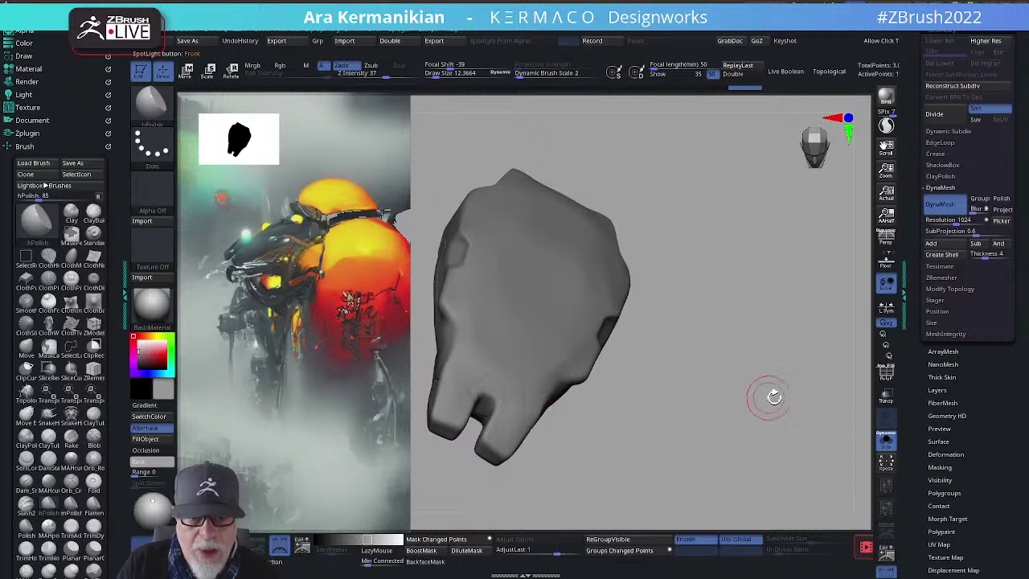
Step: Polish the shell's surface around the forked front end and along its side with hPolish
drag(770, 408, 736, 408)
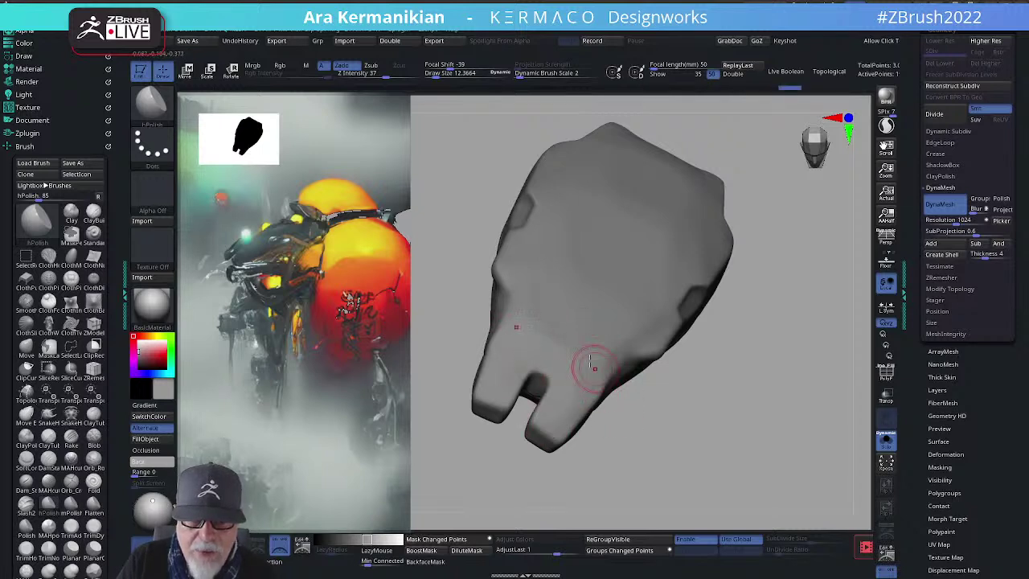
drag(738, 432, 831, 317)
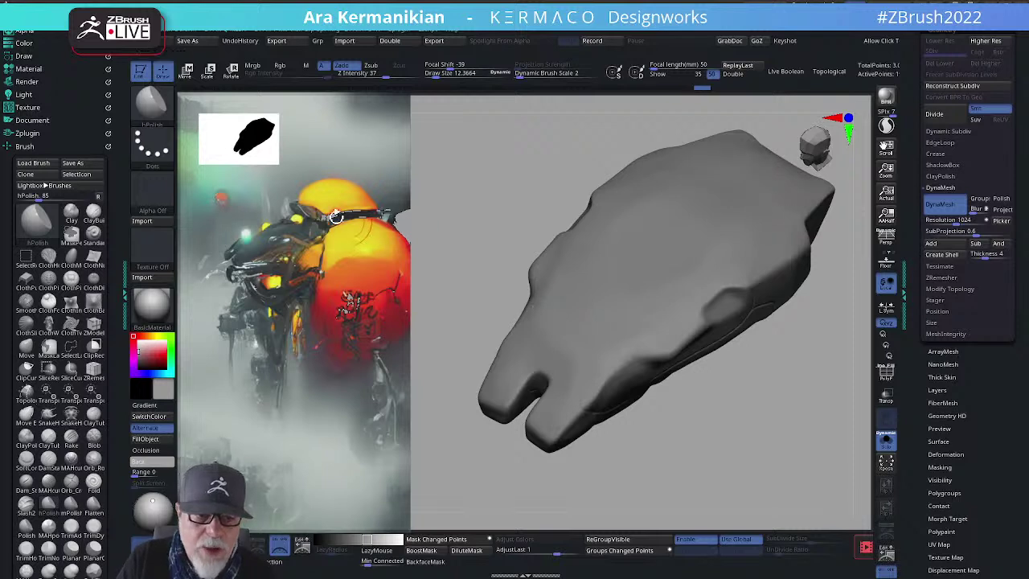
drag(814, 454, 684, 276)
drag(714, 436, 735, 391)
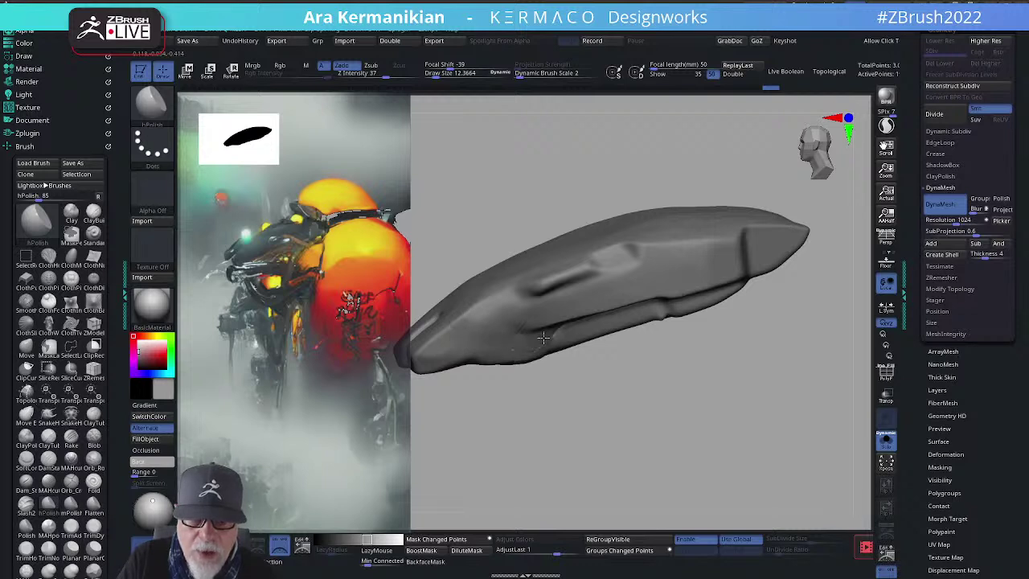
drag(533, 367, 621, 347)
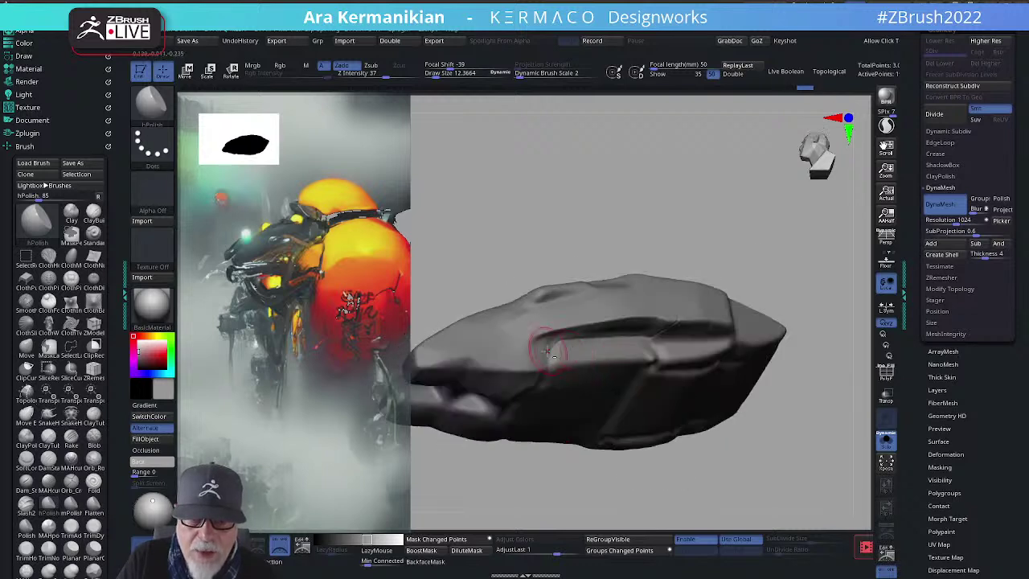
Step: Smooth the remaining panel seams and ridges along the shell's sides and underside
key(shift)
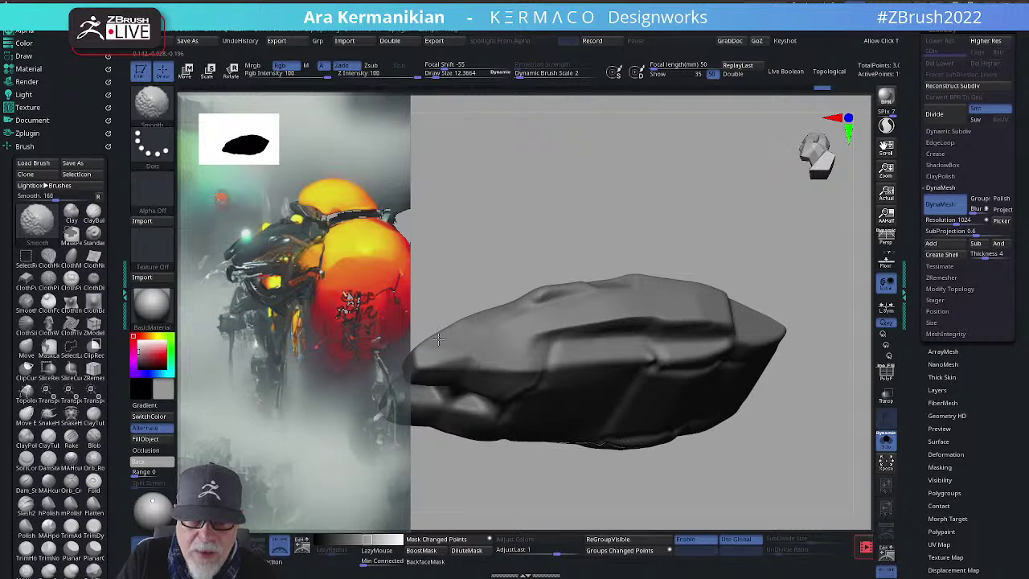
mouse_move(442, 306)
mouse_down()
mouse_move(730, 431)
mouse_move(751, 390)
mouse_move(719, 406)
mouse_move(780, 425)
mouse_move(677, 423)
mouse_move(807, 441)
mouse_move(815, 361)
mouse_move(539, 317)
mouse_up()
key(shift)
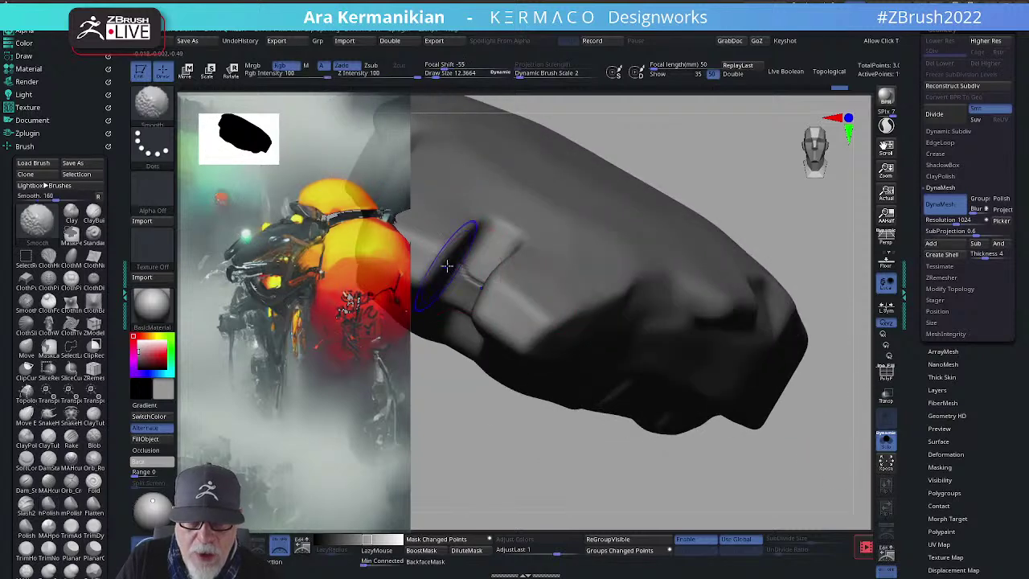
mouse_move(532, 489)
mouse_down()
mouse_move(638, 436)
mouse_move(761, 453)
mouse_move(591, 274)
mouse_up()
drag(750, 421, 743, 393)
drag(764, 461, 812, 414)
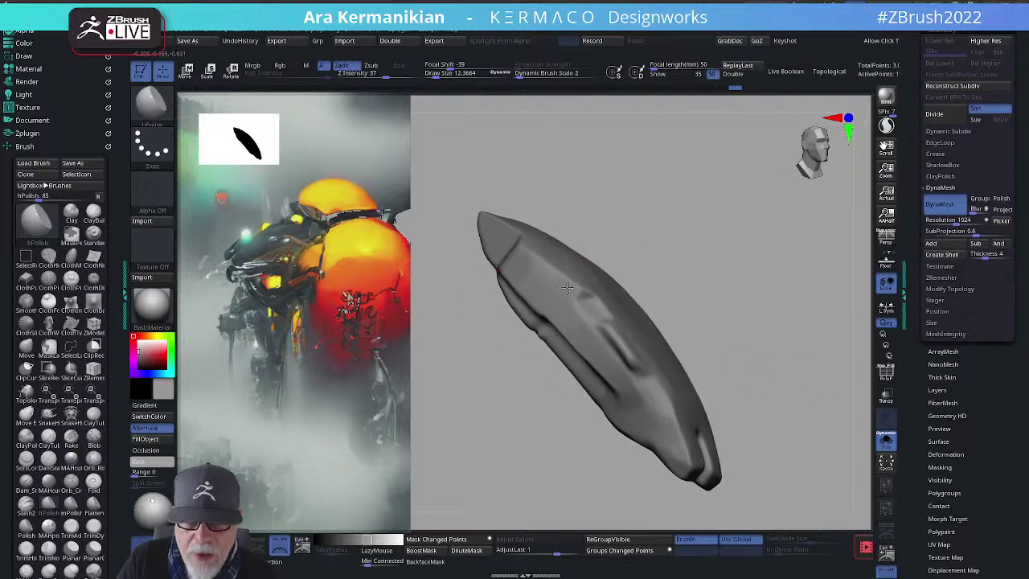
drag(797, 314, 772, 190)
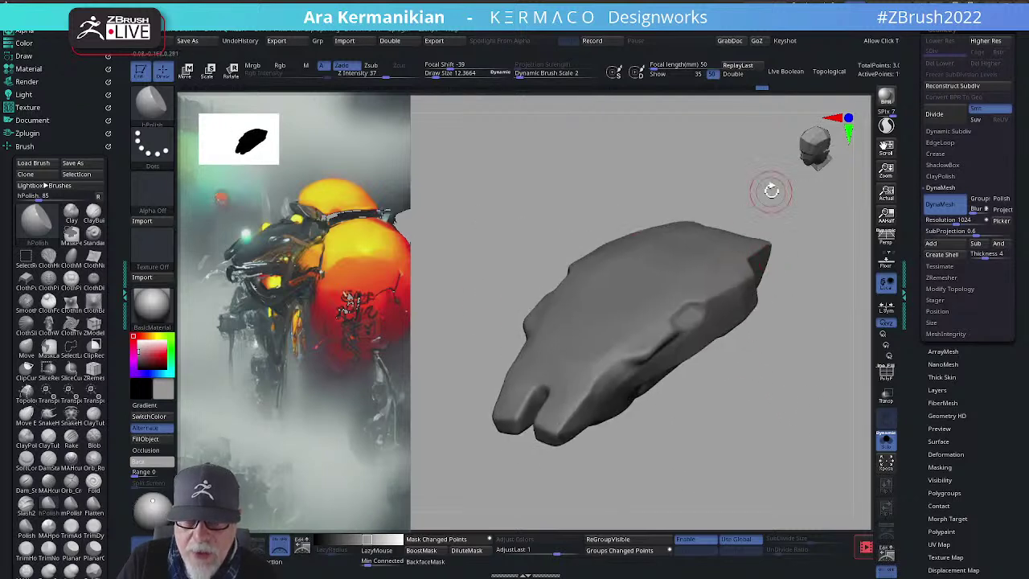
drag(792, 397, 859, 325)
Step: Duplicate the cleaned-up shell subtool cube_NewUVs2_7
drag(910, 167, 922, 254)
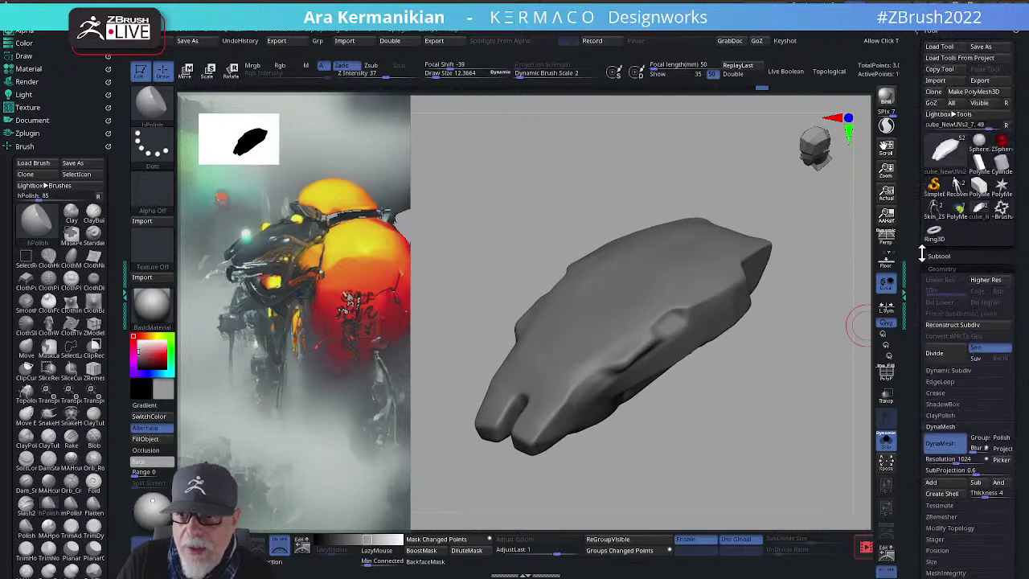
click(938, 256)
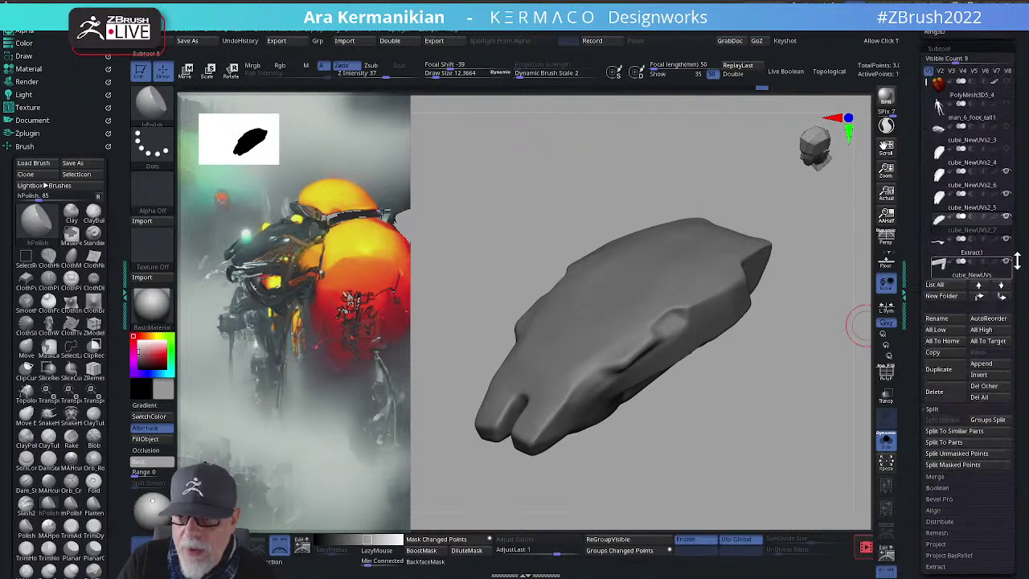
drag(688, 376, 843, 366)
click(944, 369)
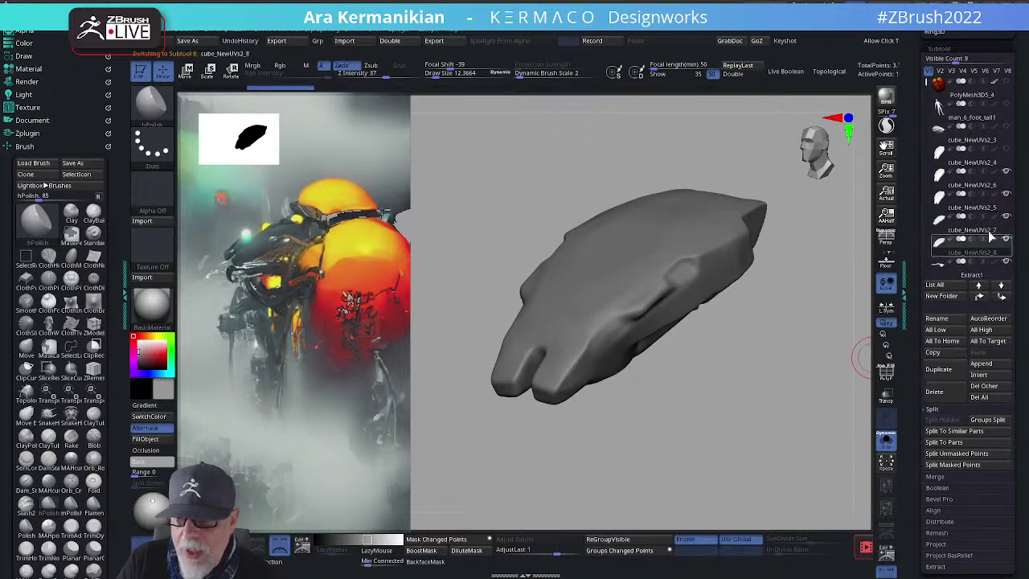
Step: Hide the shell cube_NewUVs2_6 and turn off Solo mode to check the smoothed shell on the whole mech
click(1015, 186)
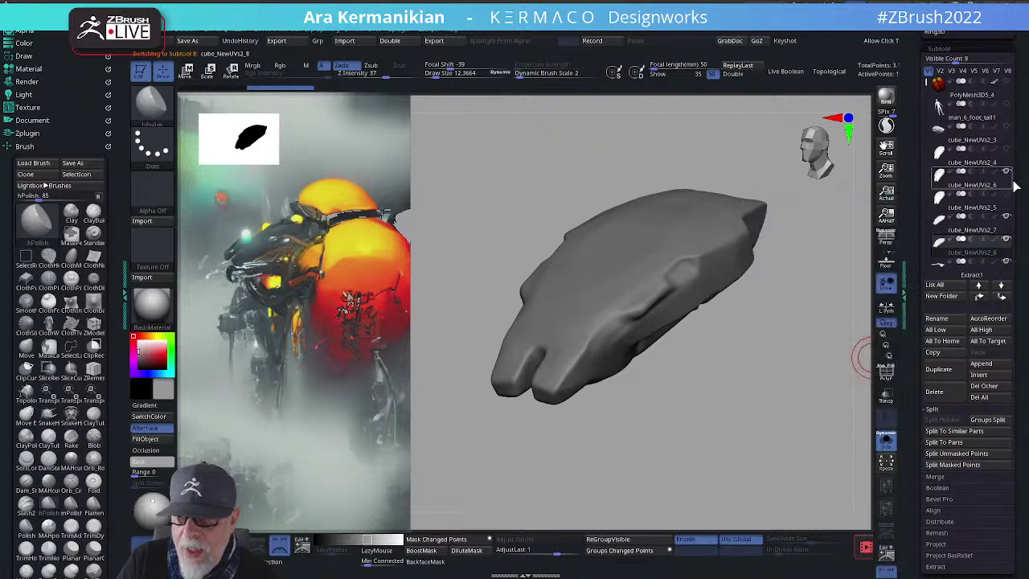
click(889, 461)
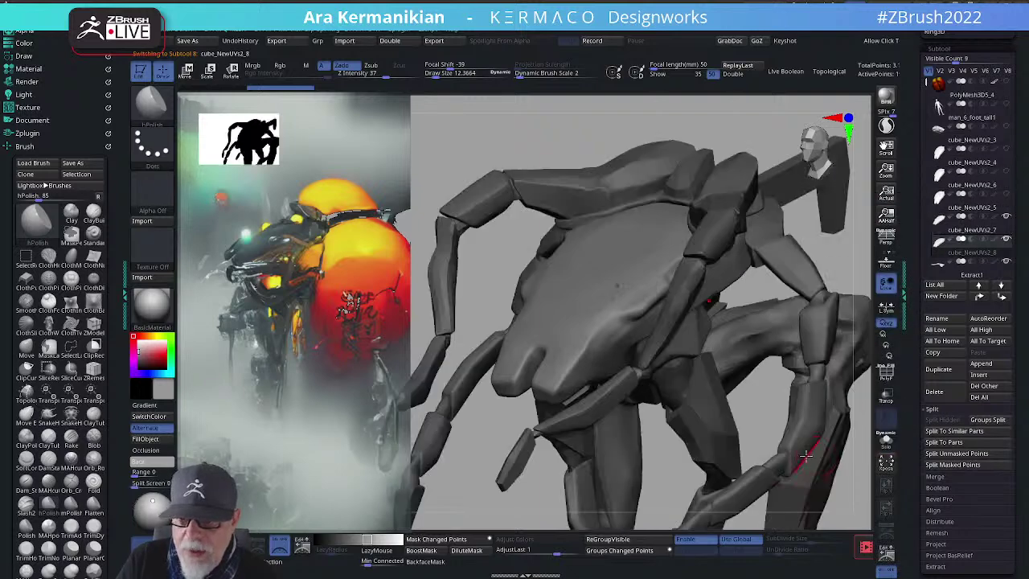
alt+drag(858, 257, 796, 287)
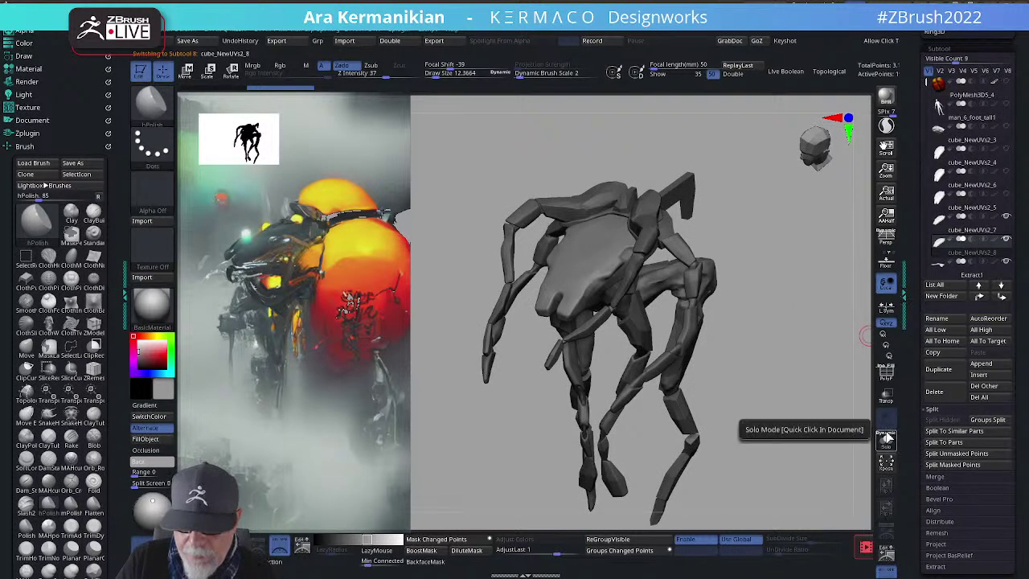
drag(751, 438, 578, 255)
drag(777, 295, 813, 360)
drag(809, 309, 744, 310)
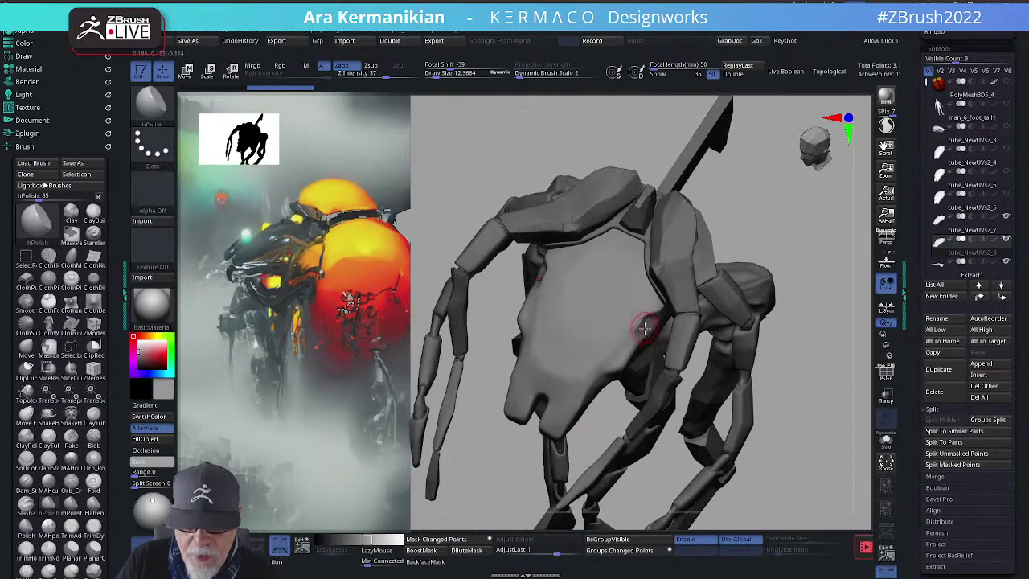
drag(808, 418, 753, 361)
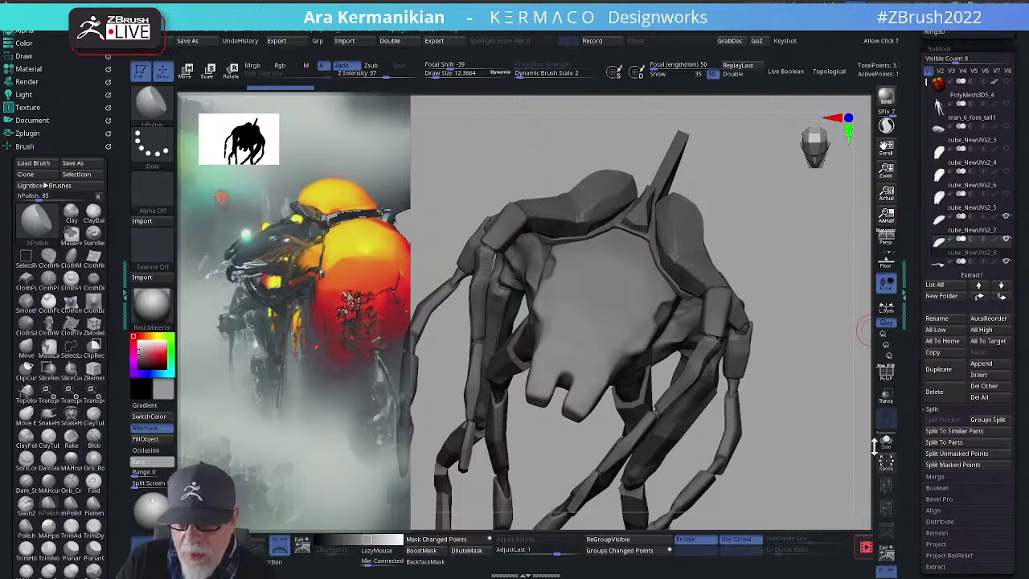
Step: Isolate the cleaned-up shell with Solo and carve a crease beneath the ridge along its side with the DamStandard brush
click(884, 441)
drag(792, 402, 614, 413)
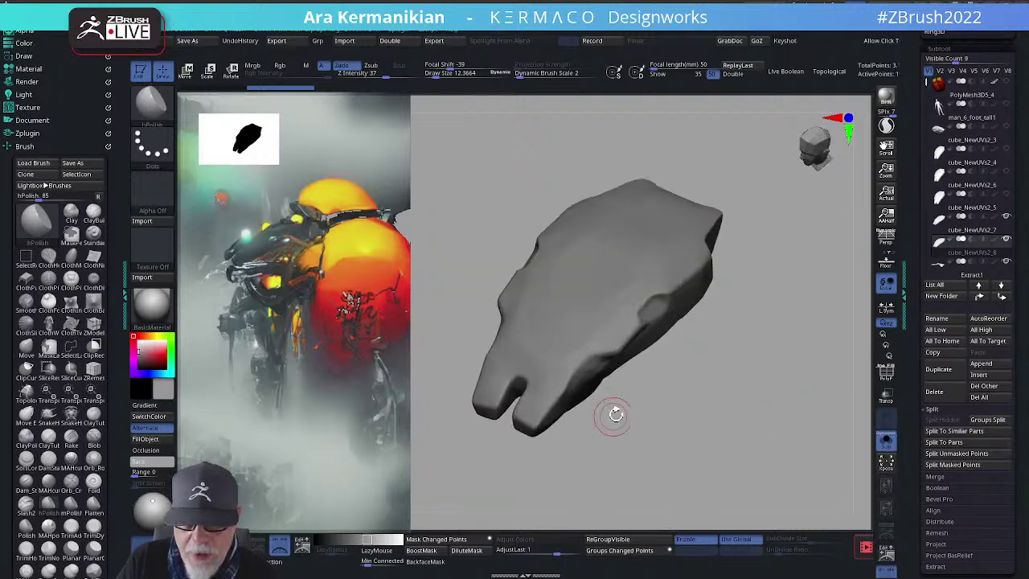
right_click(573, 375)
click(618, 390)
alt+drag(718, 434, 689, 367)
drag(665, 319, 637, 328)
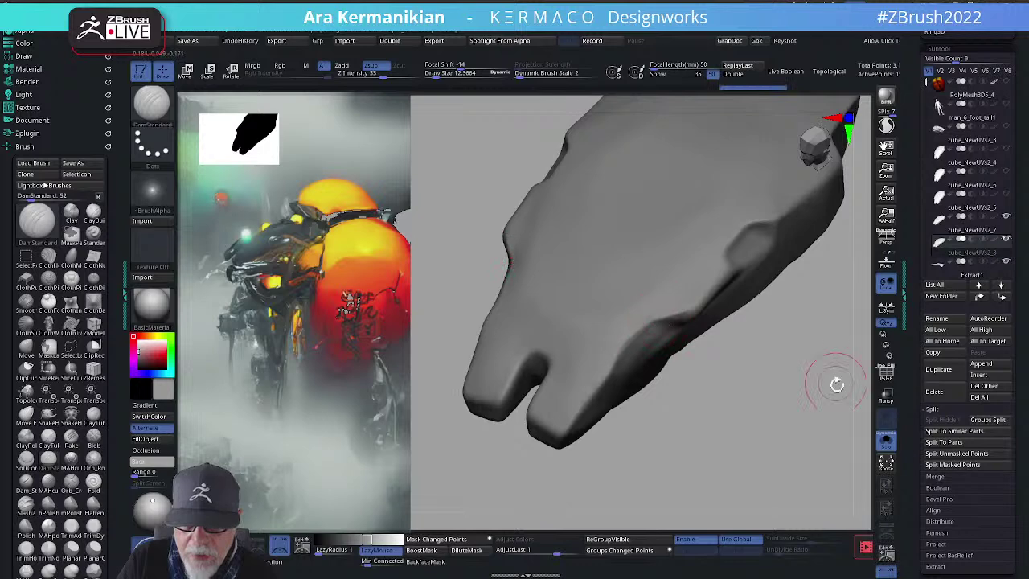
drag(834, 376, 704, 321)
mouse_move(804, 404)
mouse_down()
mouse_move(785, 434)
mouse_move(684, 390)
mouse_up()
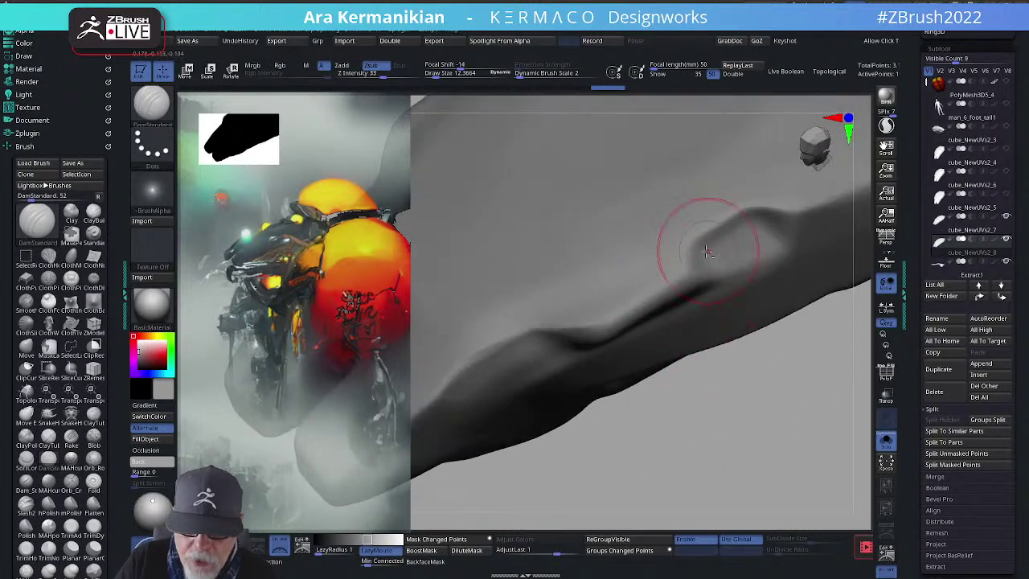
mouse_move(684, 277)
mouse_down()
mouse_move(570, 340)
mouse_move(543, 329)
mouse_move(478, 345)
mouse_up()
mouse_move(631, 462)
mouse_down()
mouse_move(691, 443)
mouse_move(768, 373)
mouse_move(686, 330)
mouse_move(689, 314)
mouse_move(719, 343)
mouse_move(735, 329)
mouse_move(721, 384)
mouse_move(712, 375)
mouse_move(753, 400)
mouse_move(784, 375)
mouse_move(773, 383)
mouse_move(861, 368)
mouse_up()
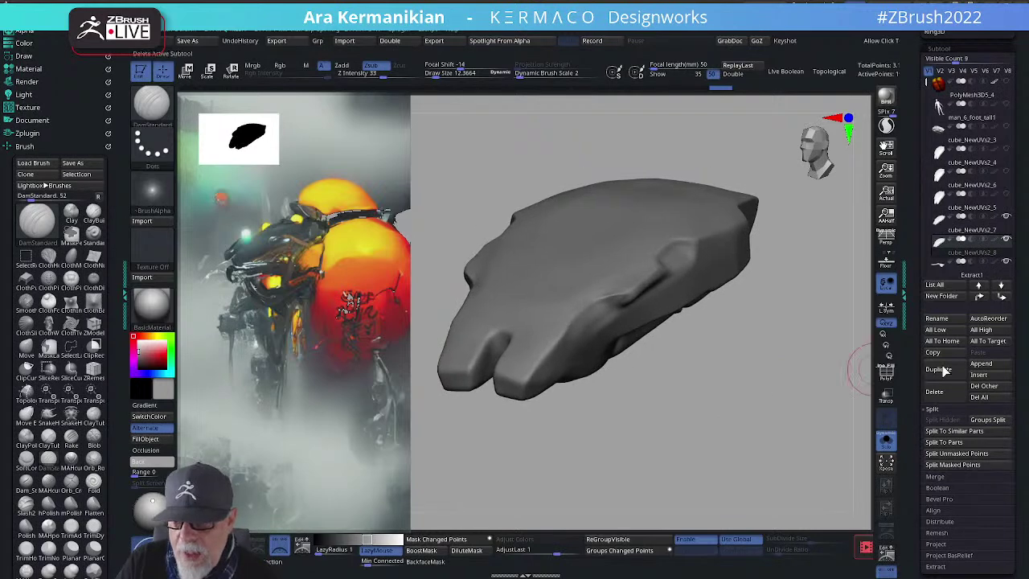
Step: Apply ClayPolish to the shell from the Geometry settings
mouse_move(917, 286)
mouse_down()
mouse_move(914, 386)
mouse_move(929, 191)
mouse_up()
mouse_move(707, 375)
mouse_down()
mouse_move(705, 386)
mouse_move(675, 380)
mouse_up()
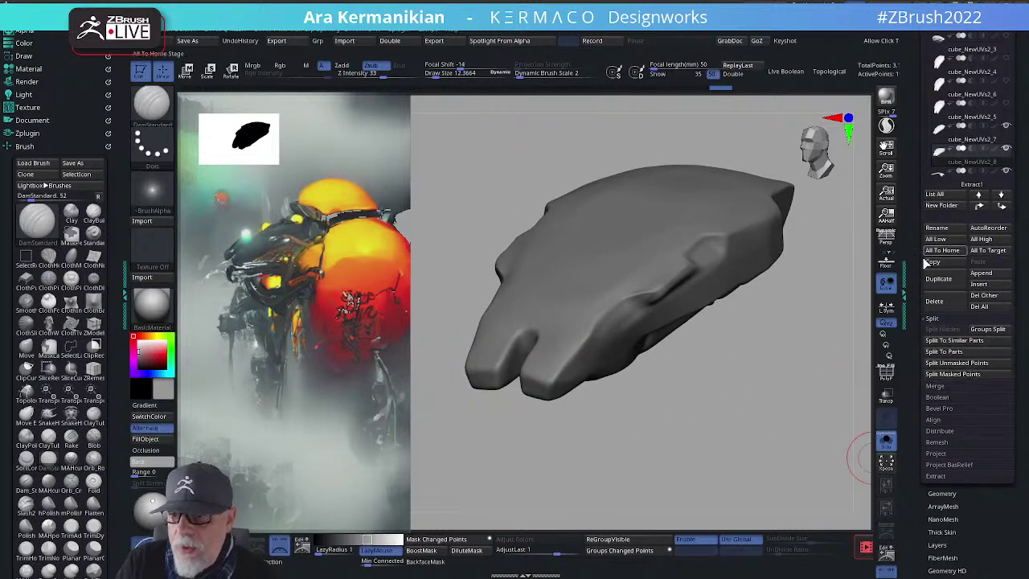
drag(940, 492, 940, 491)
click(940, 492)
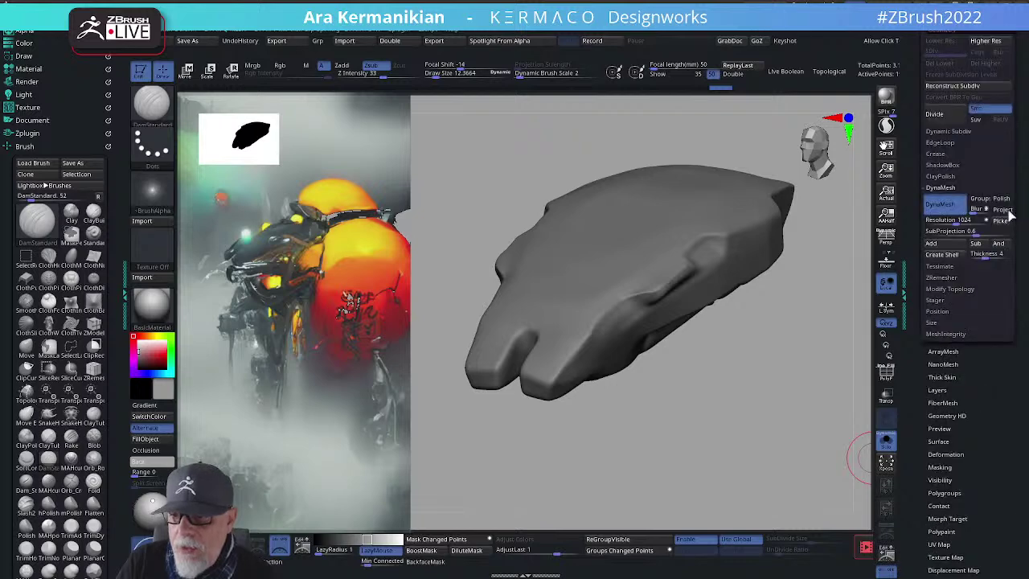
click(945, 178)
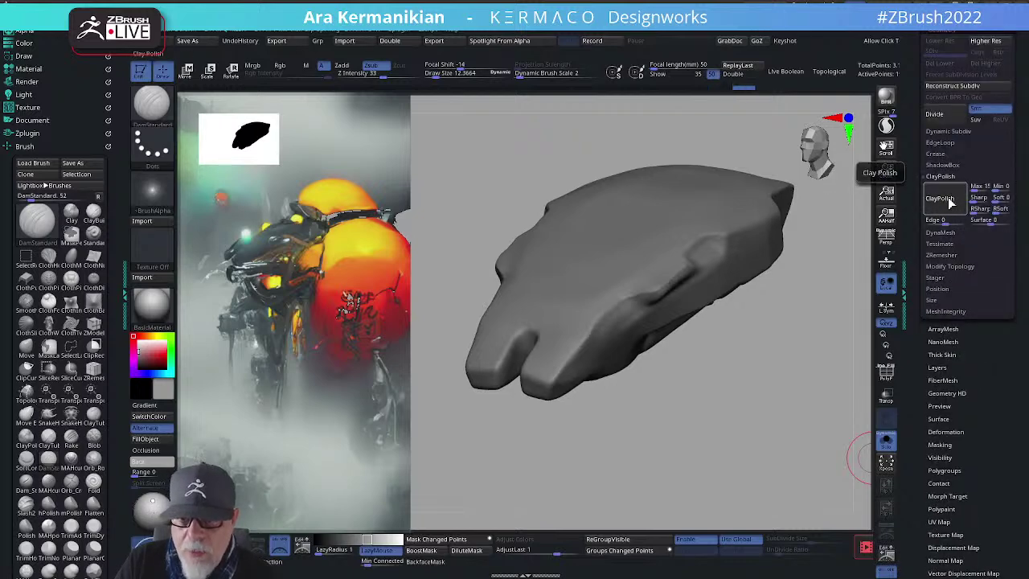
mouse_move(759, 338)
mouse_down()
mouse_move(729, 361)
mouse_move(760, 361)
mouse_move(784, 337)
mouse_move(739, 353)
mouse_move(755, 345)
mouse_move(763, 358)
mouse_up()
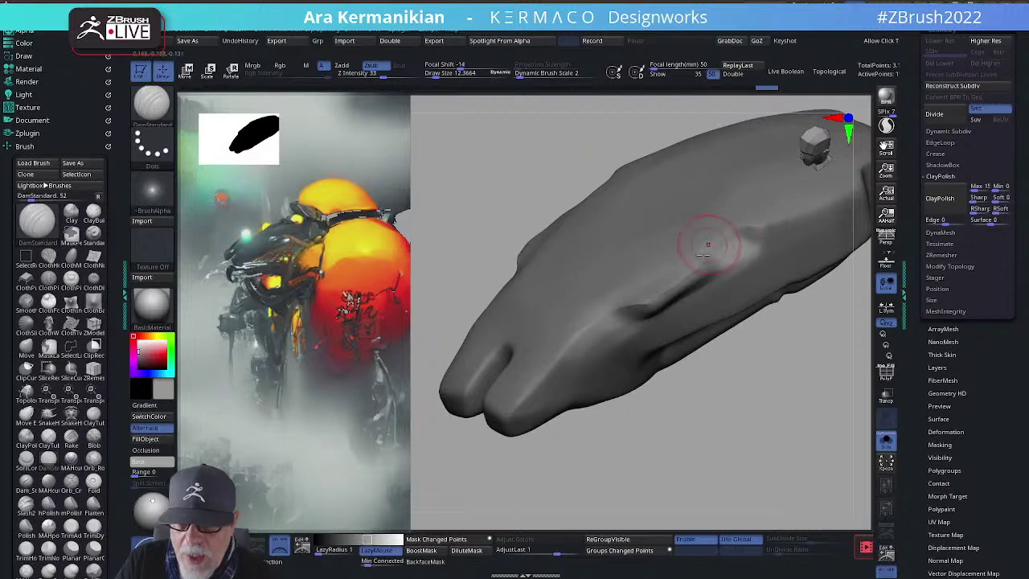
Step: Smooth the side ridge and carve around the raised bump on the shell's side with the DamStandard brush
mouse_move(822, 372)
mouse_down()
mouse_move(791, 354)
mouse_move(803, 366)
mouse_up()
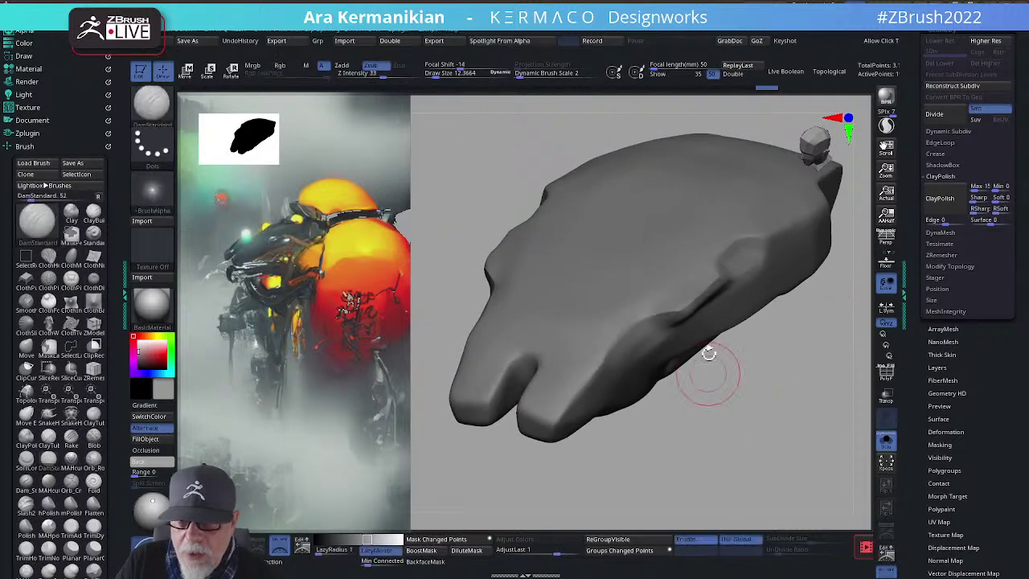
mouse_move(664, 308)
shift+mouse_down()
mouse_move(628, 321)
mouse_move(676, 366)
shift+mouse_up()
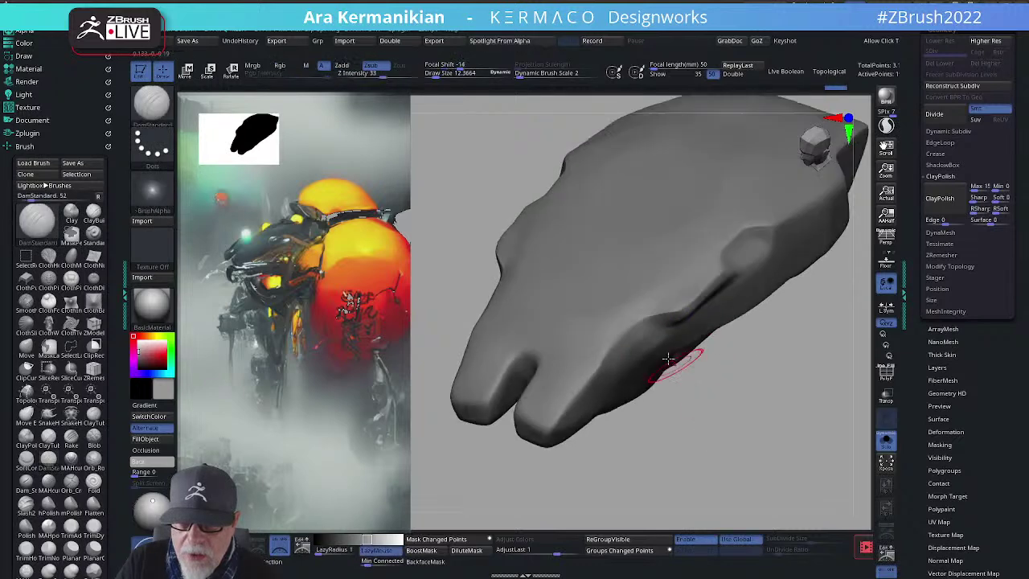
right_click(651, 333)
click(693, 338)
mouse_move(728, 451)
mouse_down()
mouse_move(712, 436)
mouse_move(705, 331)
mouse_up()
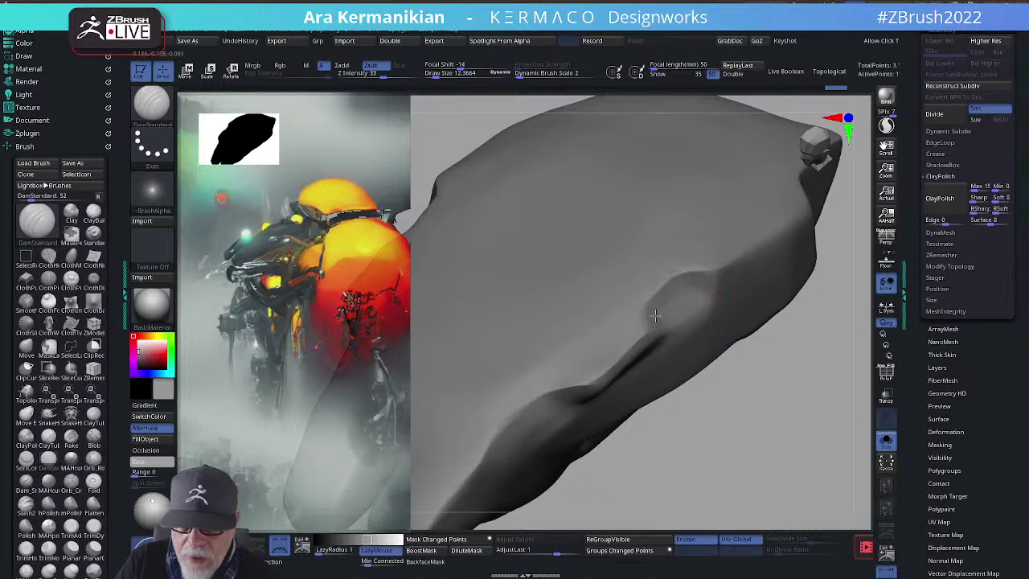
drag(679, 292, 712, 299)
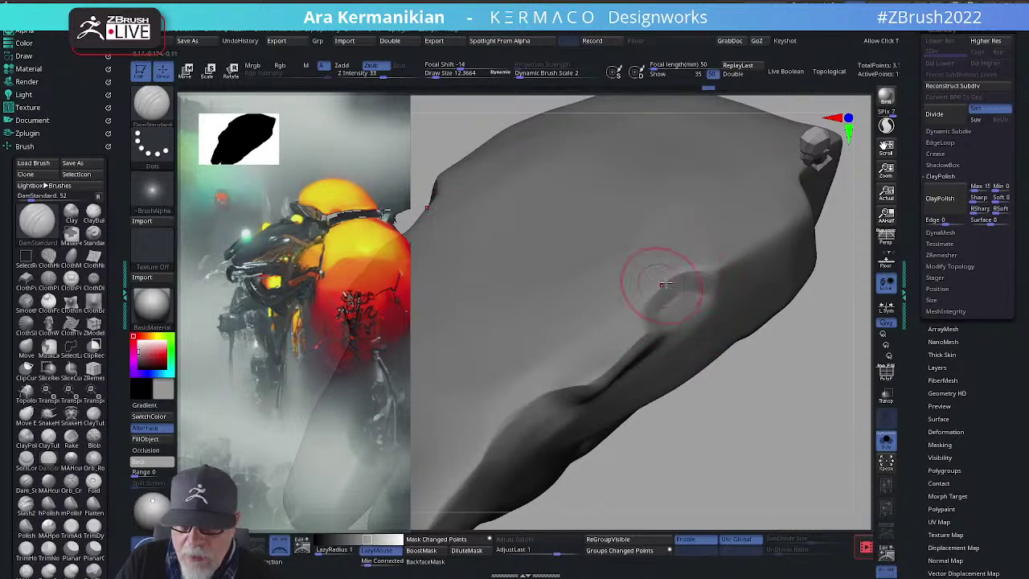
alt+drag(726, 415, 697, 319)
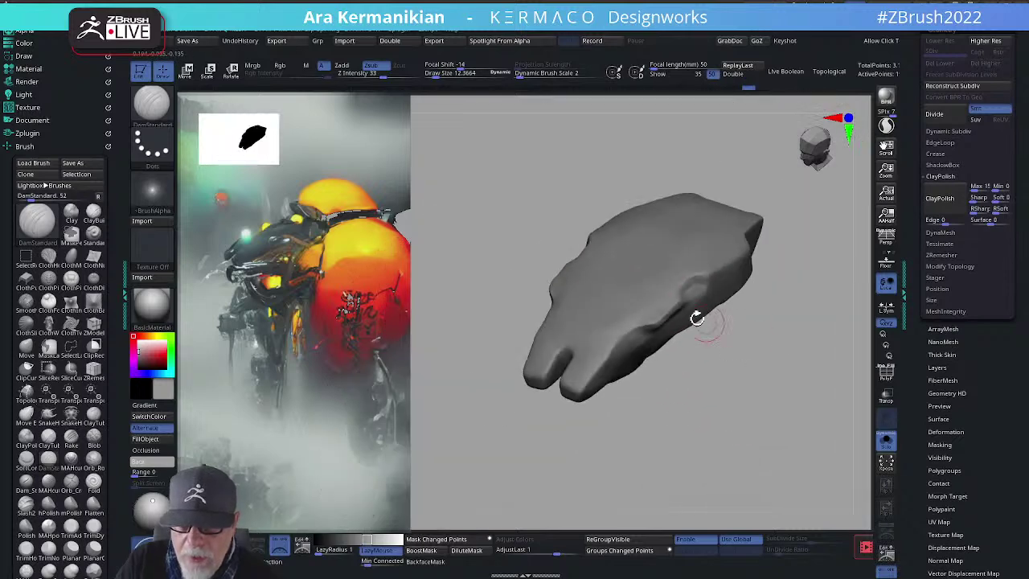
Step: Undo the last stroke and sharpen the rim of the side bump and its adjoining crease with DamStandard
drag(607, 306, 596, 323)
key(ctrl+z)
mouse_move(735, 408)
alt+mouse_down()
mouse_move(682, 395)
mouse_move(688, 460)
alt+mouse_up()
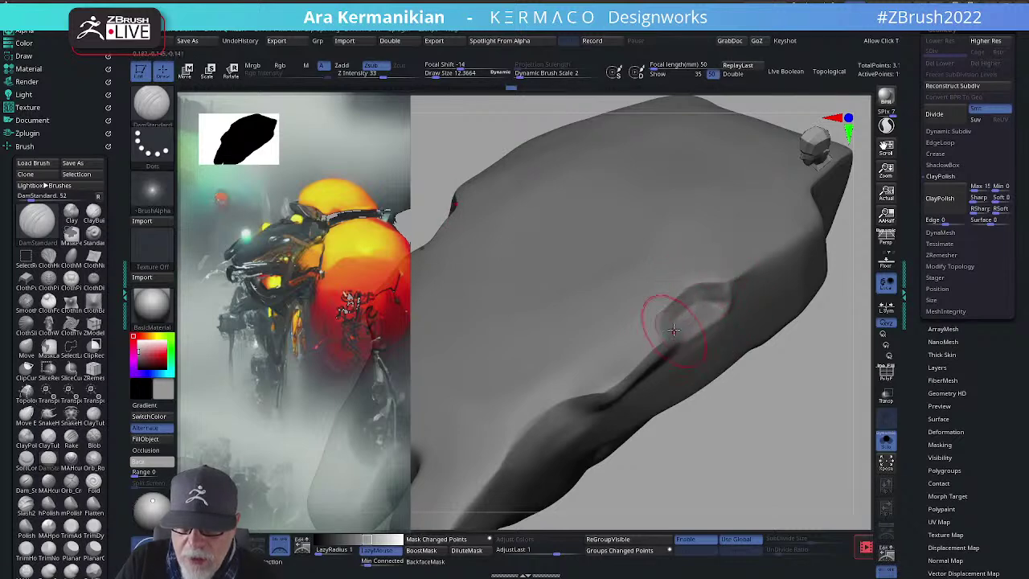
drag(781, 409, 654, 340)
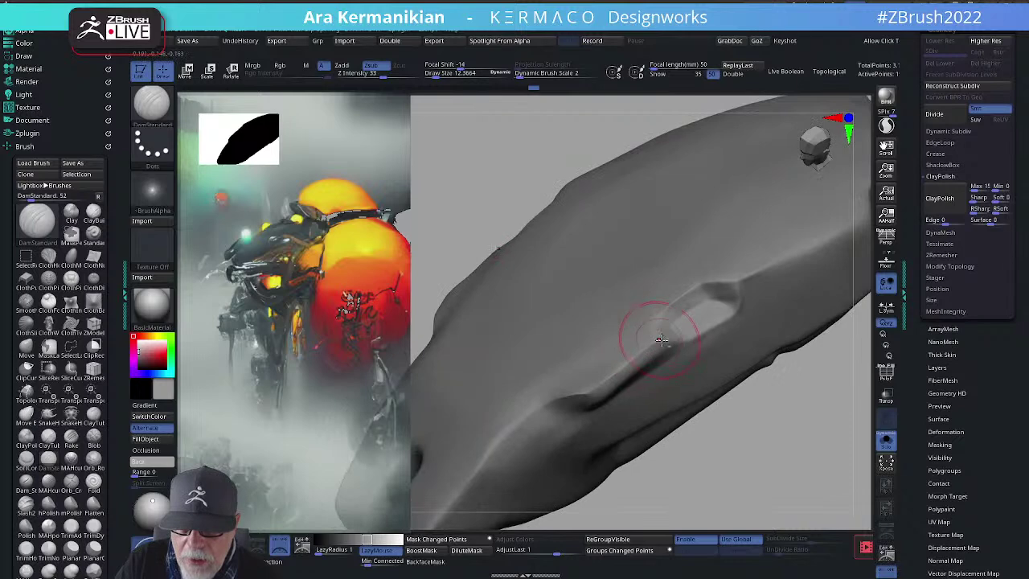
mouse_move(783, 464)
mouse_down()
mouse_move(799, 413)
mouse_move(784, 378)
mouse_up()
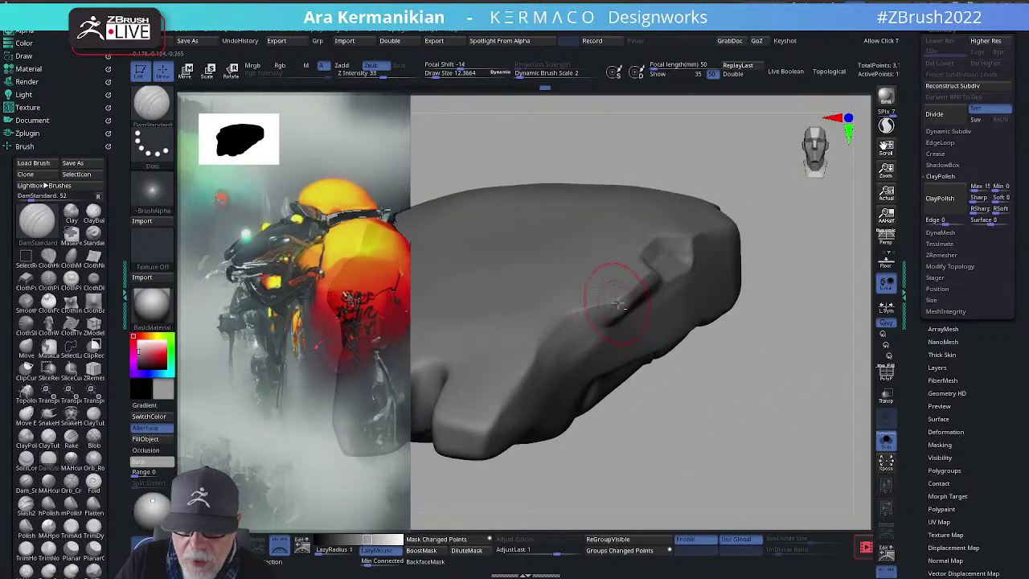
mouse_move(797, 410)
mouse_down()
mouse_move(803, 405)
mouse_move(784, 402)
mouse_move(762, 456)
mouse_move(744, 416)
mouse_up()
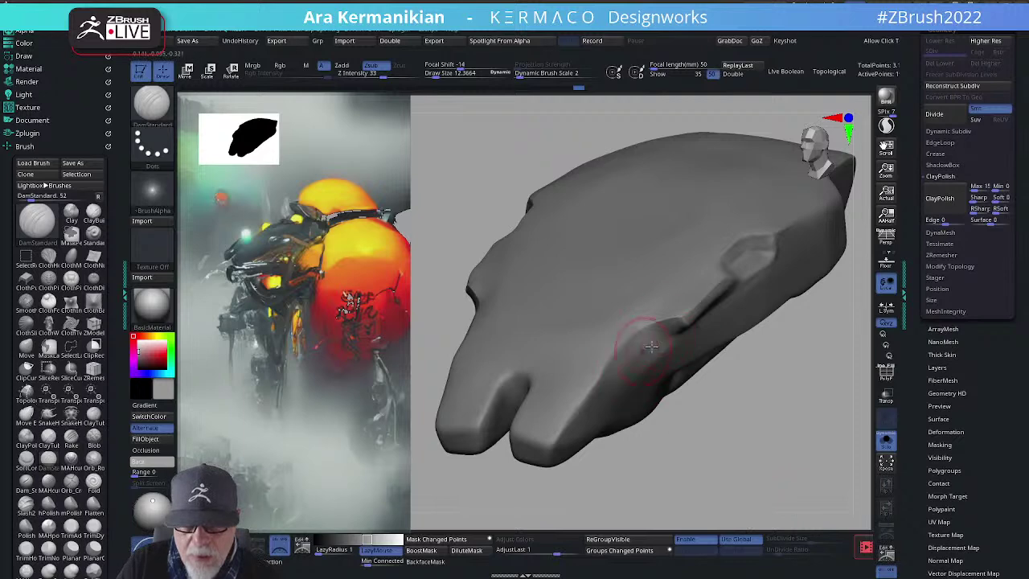
Step: Sharpen the edges of the notch ahead of the side crease with DamStandard
mouse_move(753, 395)
mouse_down()
mouse_move(781, 436)
mouse_move(740, 391)
mouse_move(649, 329)
mouse_up()
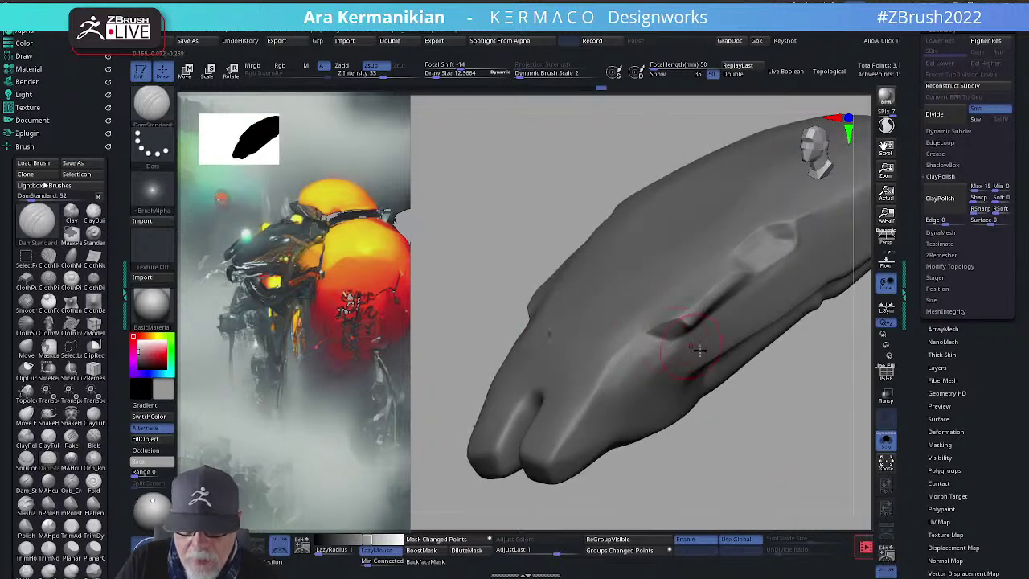
drag(767, 462, 692, 314)
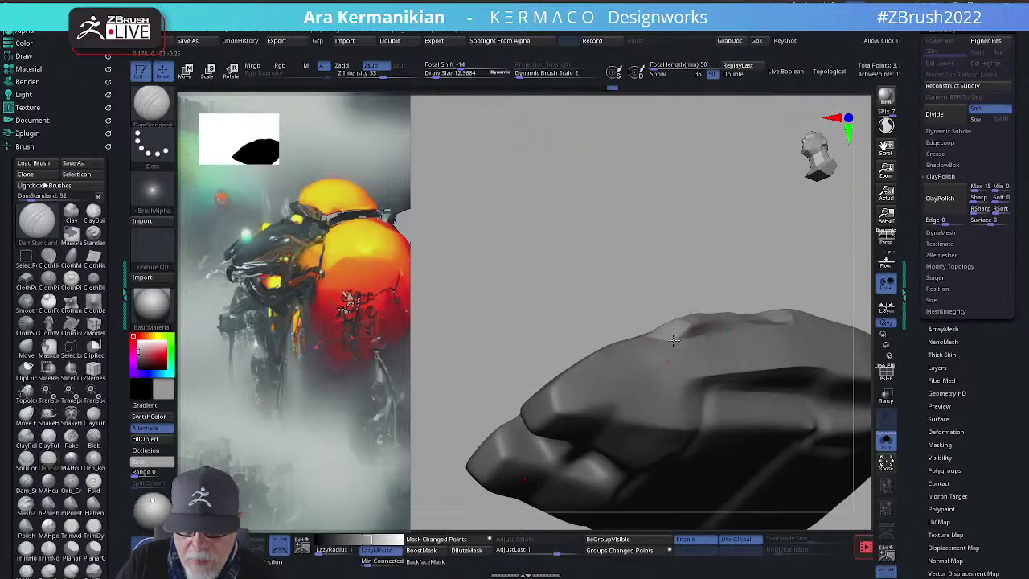
key(shift)
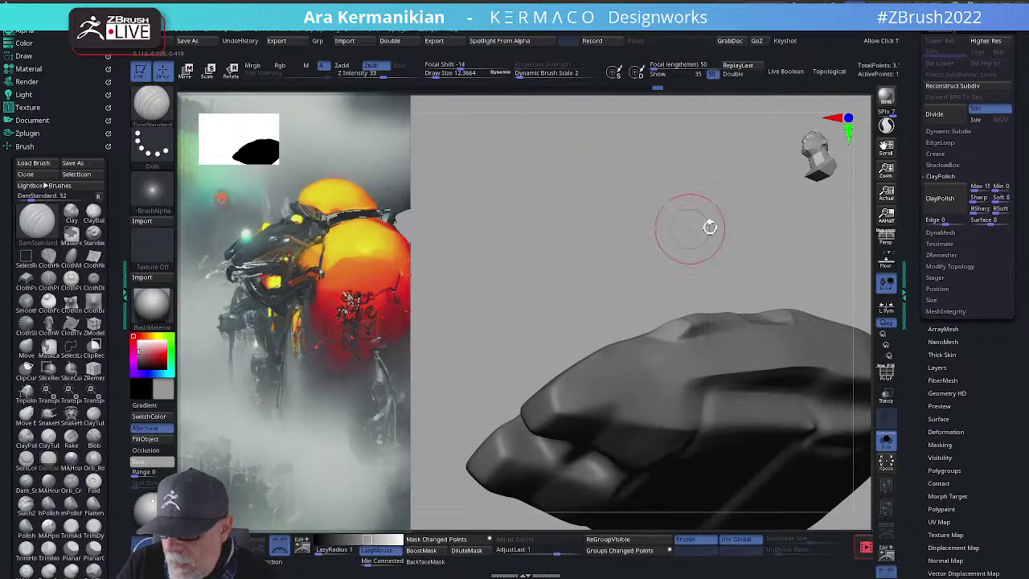
mouse_move(782, 200)
mouse_down()
mouse_move(771, 367)
mouse_move(780, 383)
mouse_up()
Step: Sharpen and smooth the edge running from the side notch to the tip of the front prong
mouse_move(760, 458)
mouse_down()
mouse_move(799, 426)
mouse_move(753, 406)
mouse_move(670, 491)
mouse_move(641, 427)
mouse_up()
shift+drag(603, 287, 587, 301)
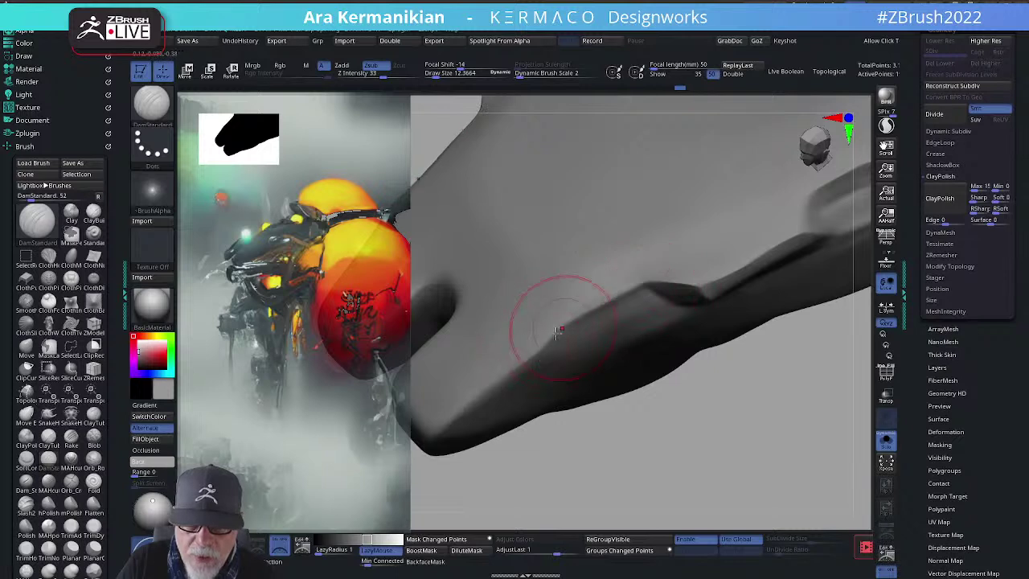
drag(585, 418, 657, 422)
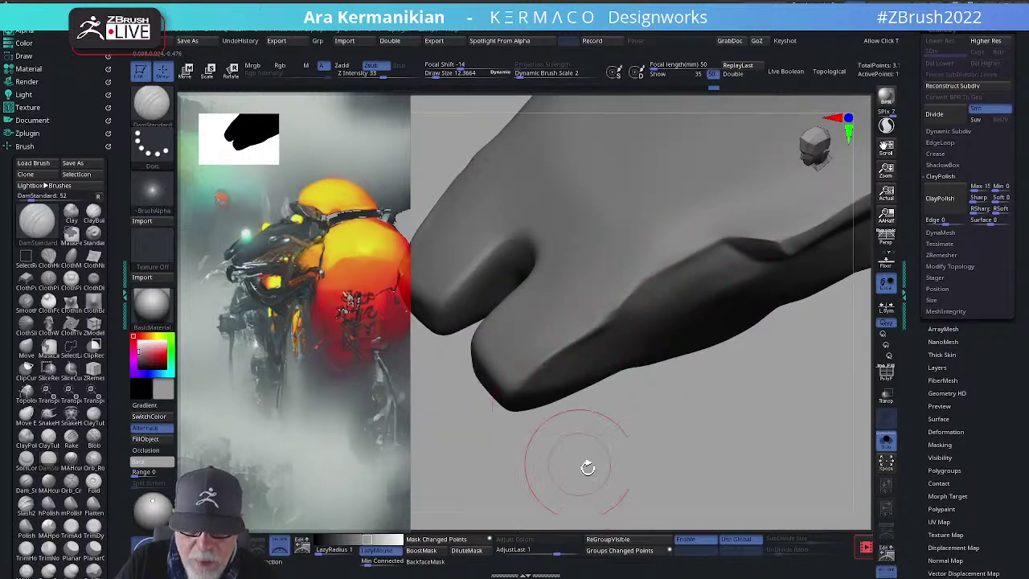
drag(587, 467, 599, 346)
key(shift)
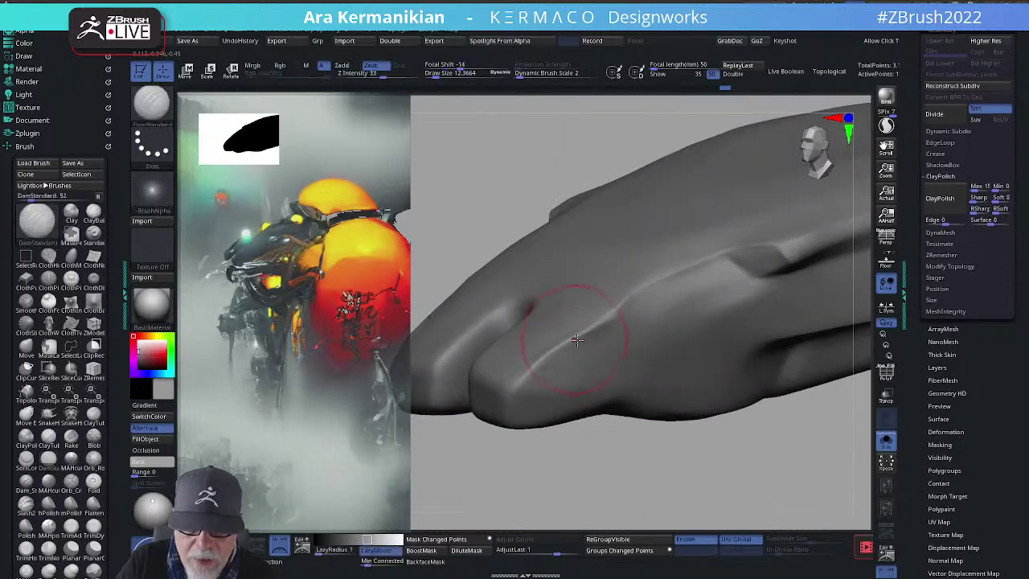
mouse_move(661, 491)
mouse_down()
mouse_move(528, 483)
mouse_move(577, 344)
mouse_up()
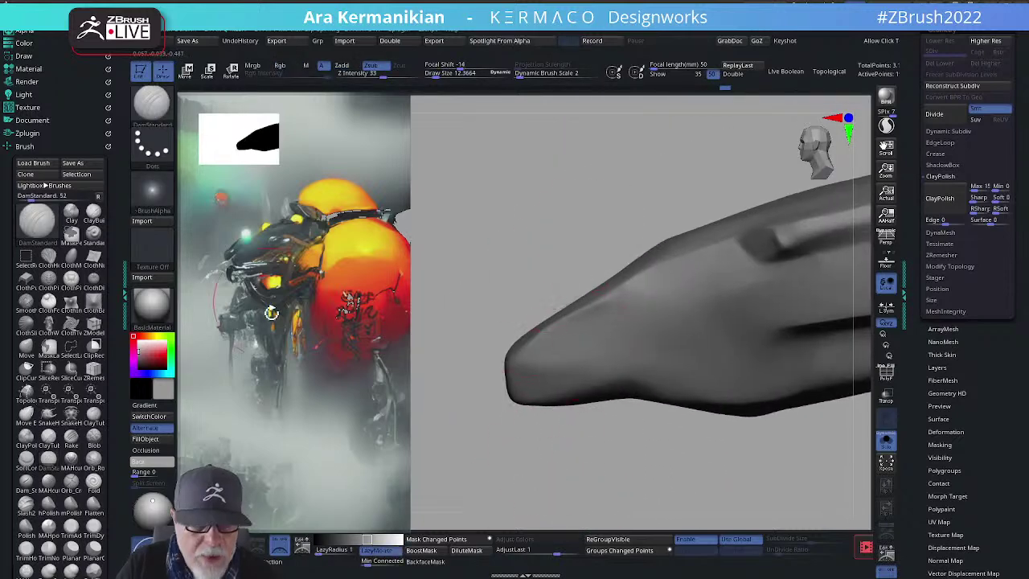
Step: Switch to the Move brush and smooth the upper edge of the front prong near its tip
key(space)
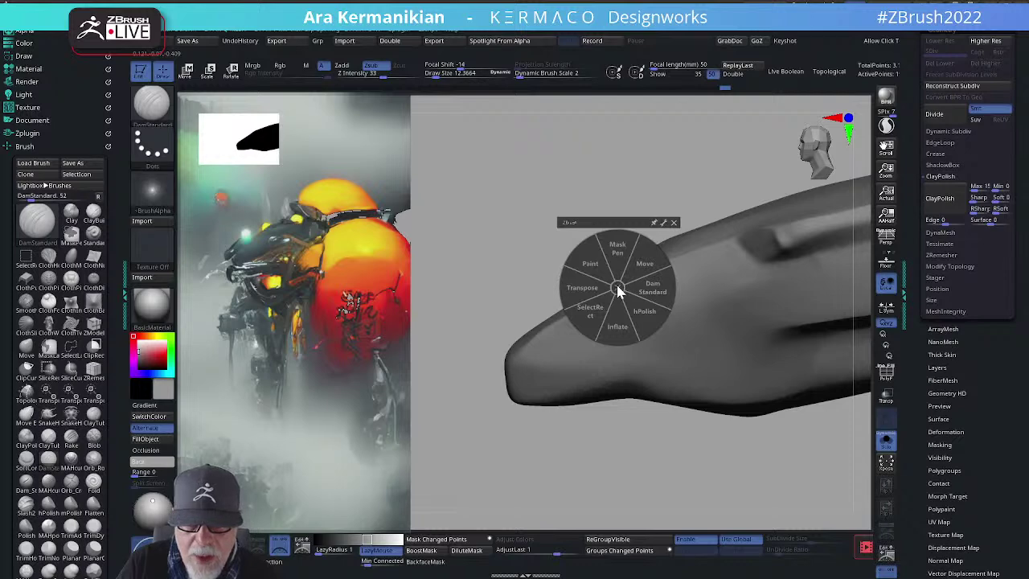
key(space)
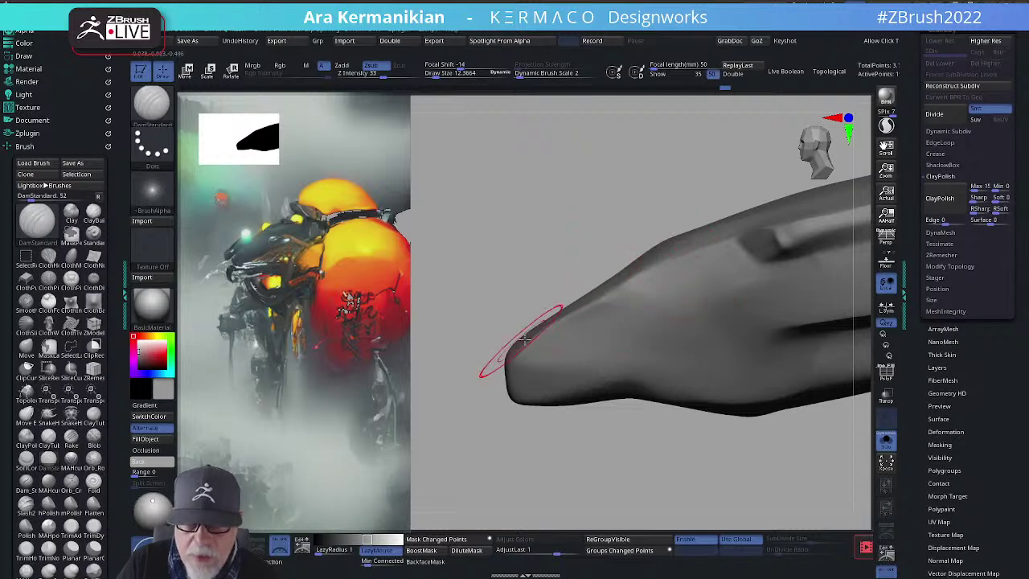
key(space)
click(583, 305)
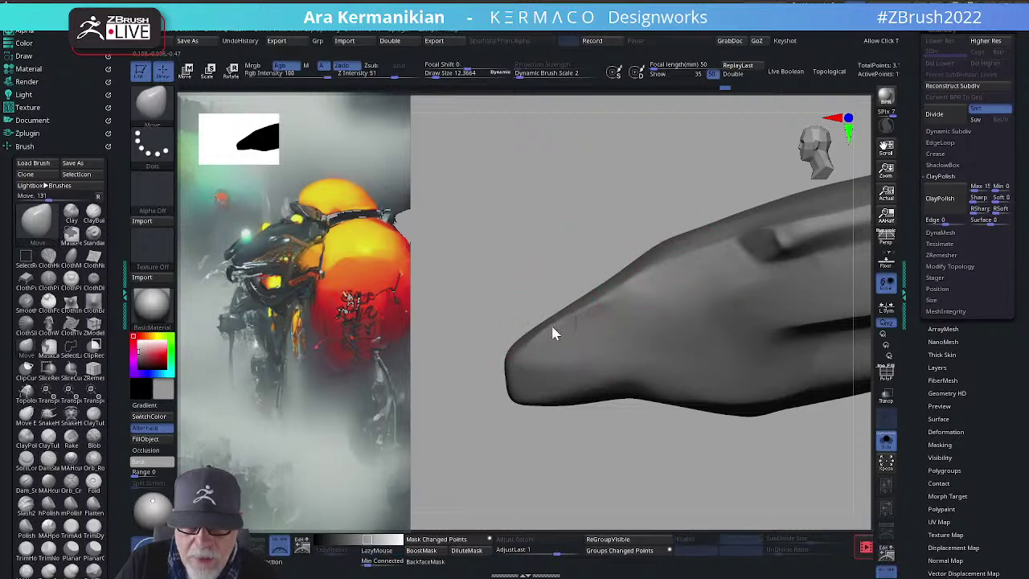
shift+drag(551, 340, 533, 347)
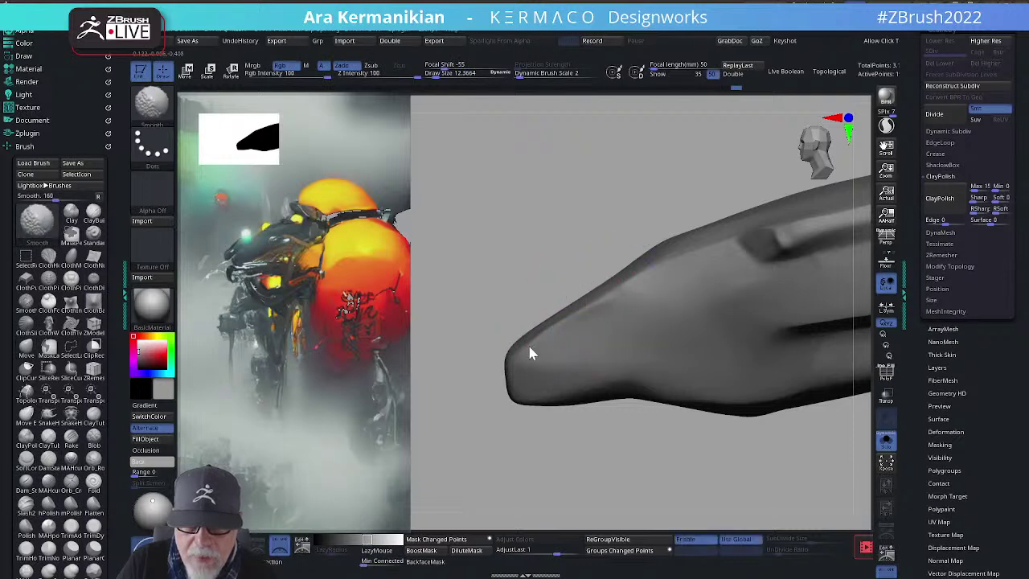
mouse_move(643, 493)
mouse_down()
mouse_move(616, 487)
mouse_move(666, 431)
mouse_move(699, 484)
mouse_move(539, 294)
mouse_up()
drag(421, 475, 715, 422)
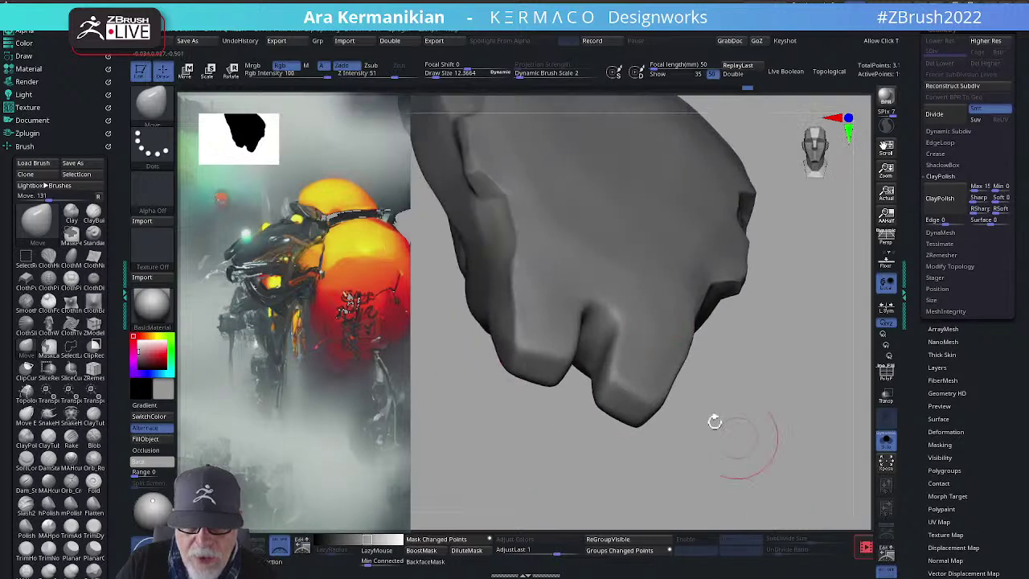
Step: Carve and smooth the rim around the slot between the two front prongs with the DamStandard brush
right_click(609, 297)
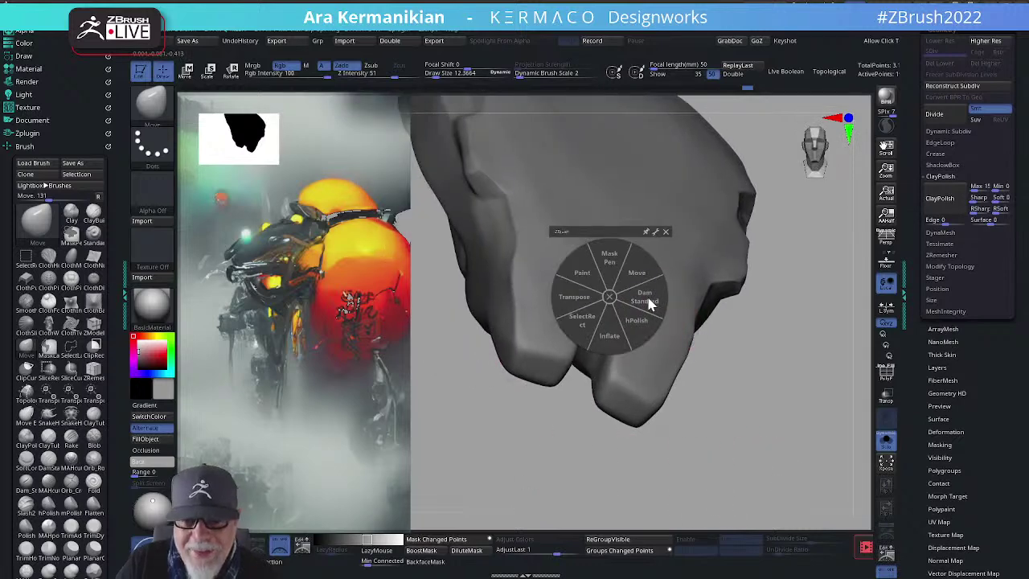
click(646, 301)
drag(823, 386, 532, 307)
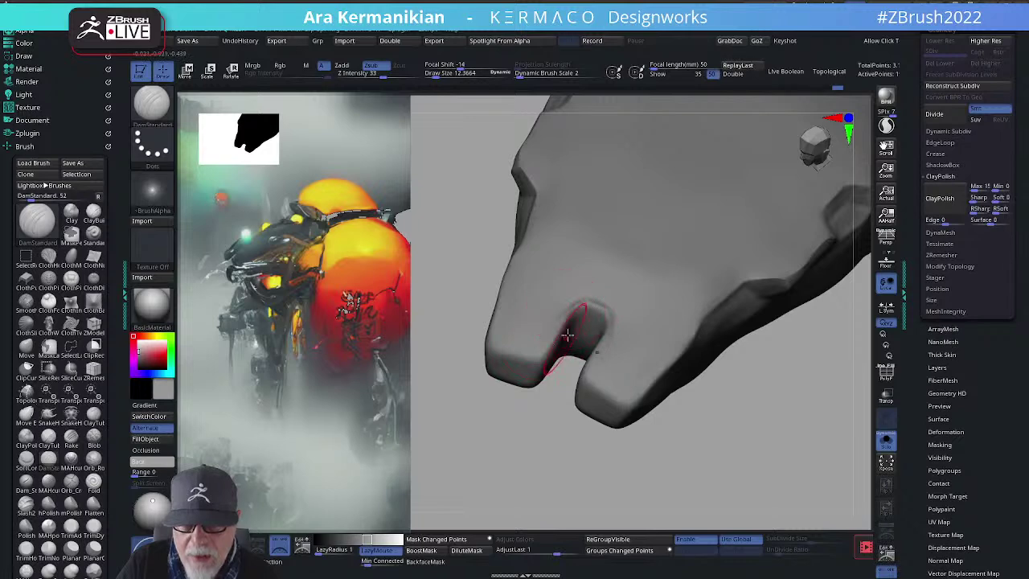
key(shift)
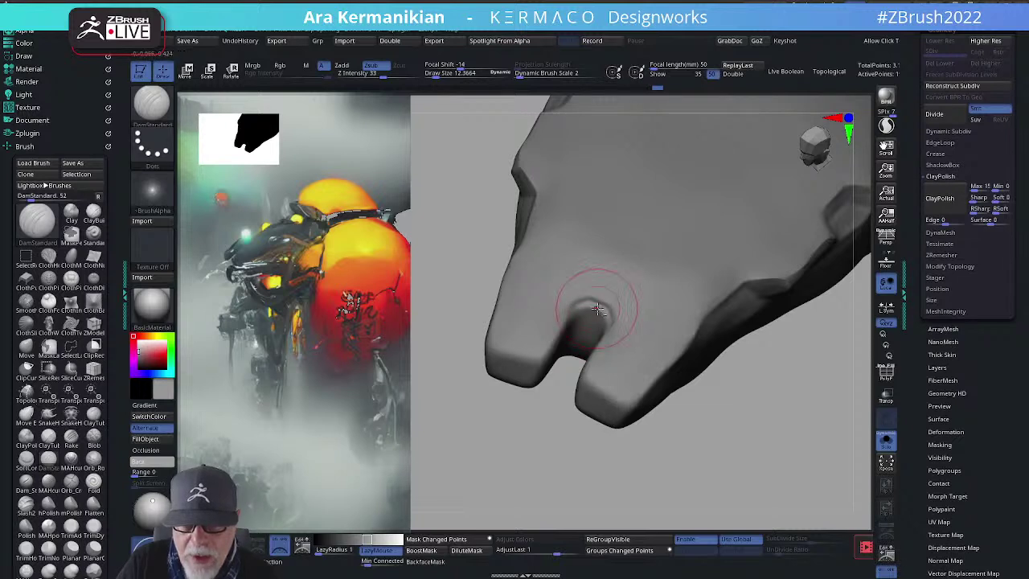
mouse_move(585, 297)
mouse_down()
mouse_move(569, 312)
mouse_move(588, 295)
mouse_move(617, 325)
mouse_move(631, 375)
mouse_up()
Step: Carve the inner wall and rim of the slot between the two front prongs with the DamStandard brush
mouse_move(802, 515)
mouse_down()
mouse_move(831, 439)
mouse_move(768, 358)
mouse_move(772, 214)
mouse_move(822, 260)
mouse_move(808, 246)
mouse_move(515, 307)
mouse_up()
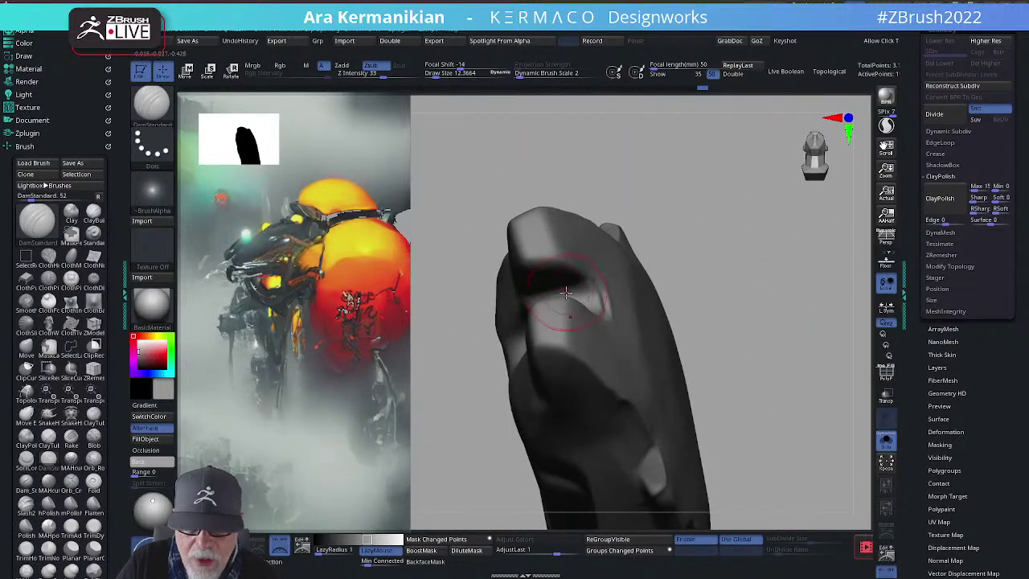
drag(792, 255, 742, 269)
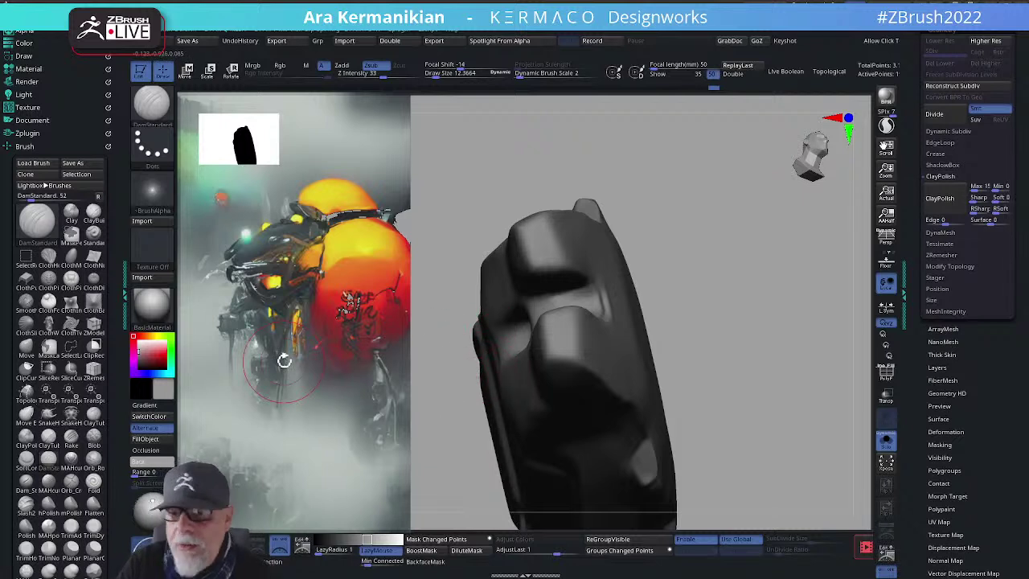
mouse_move(760, 307)
mouse_down()
mouse_move(801, 314)
mouse_move(491, 269)
mouse_move(585, 277)
mouse_up()
right_click(550, 277)
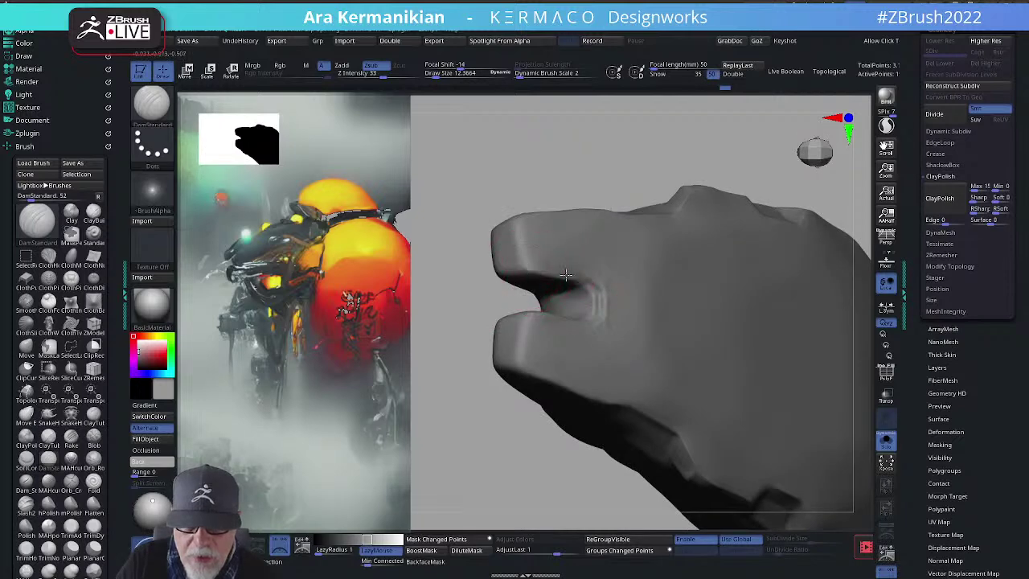
right_click(580, 274)
drag(520, 268, 593, 276)
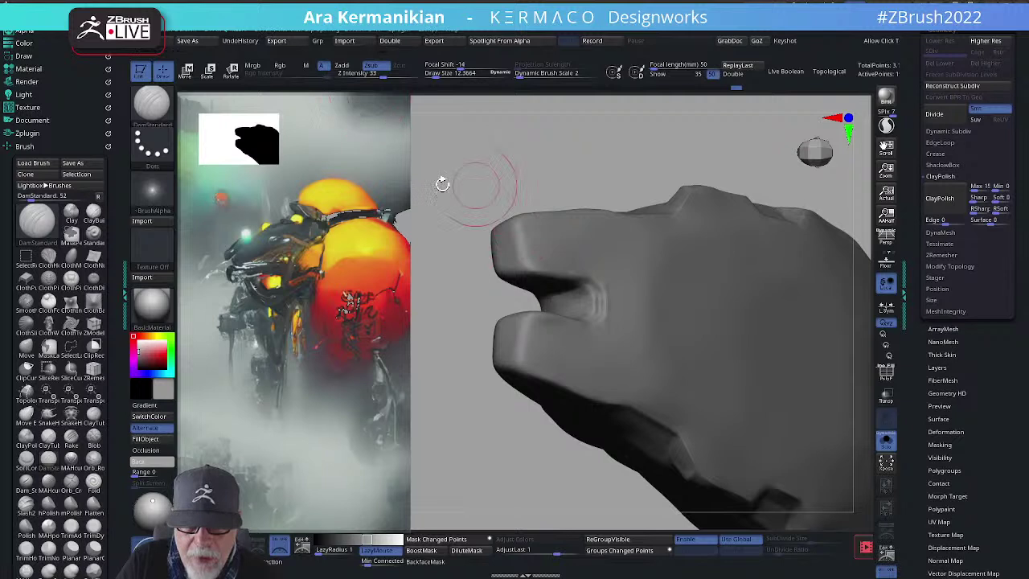
Step: Carve an edge across the blunt ends of the front prongs with DamStandard and smooth it
right_click(514, 232)
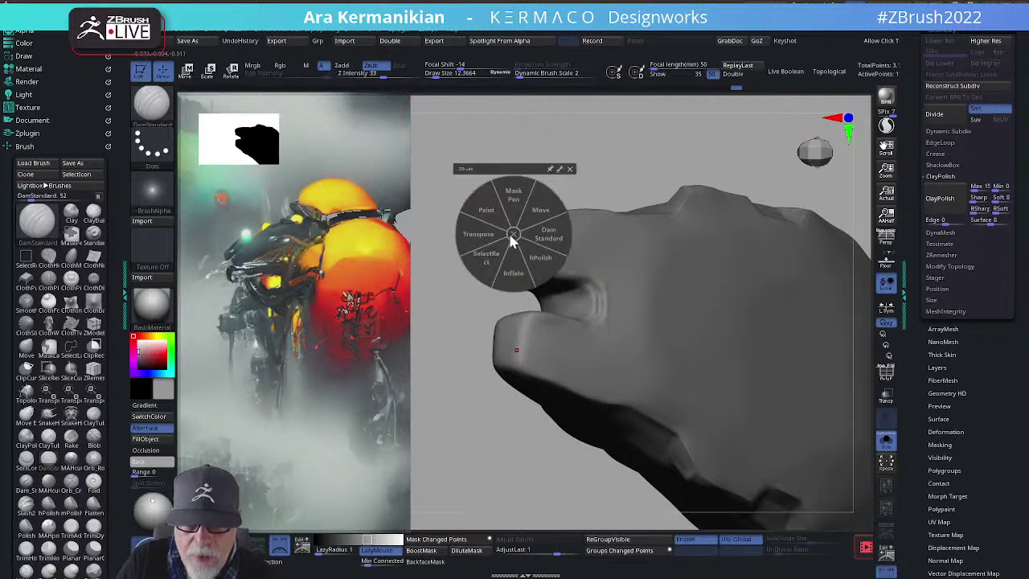
click(546, 233)
mouse_move(524, 241)
mouse_down()
mouse_move(520, 228)
mouse_move(530, 276)
mouse_up()
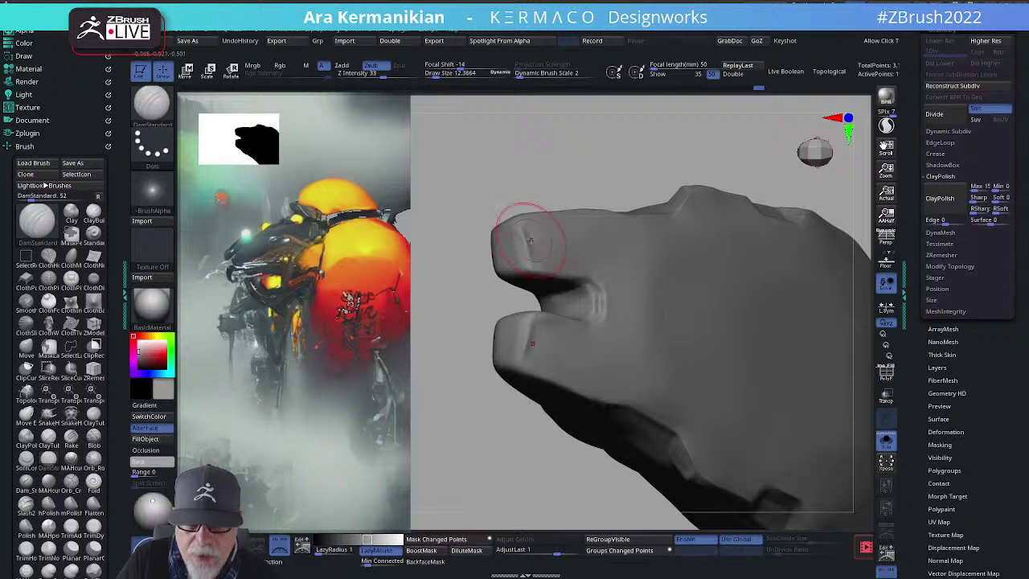
mouse_move(526, 238)
shift+mouse_down()
mouse_move(530, 227)
mouse_move(525, 253)
shift+mouse_up()
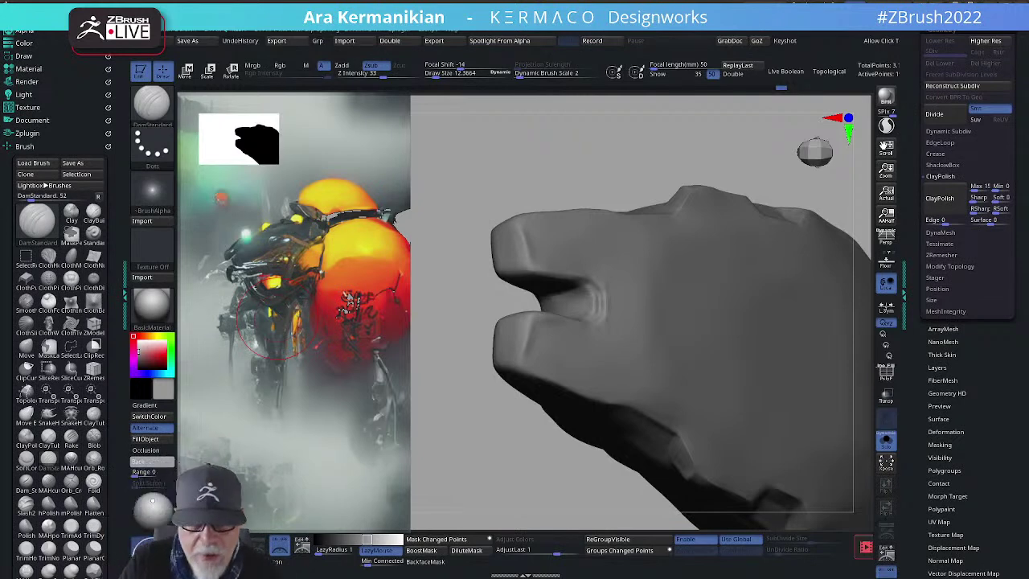
Step: Sharpen and smooth the outer edge of the front prong from its tip back to the side notch
mouse_move(609, 143)
shift+mouse_down()
mouse_move(597, 142)
mouse_move(506, 322)
shift+mouse_up()
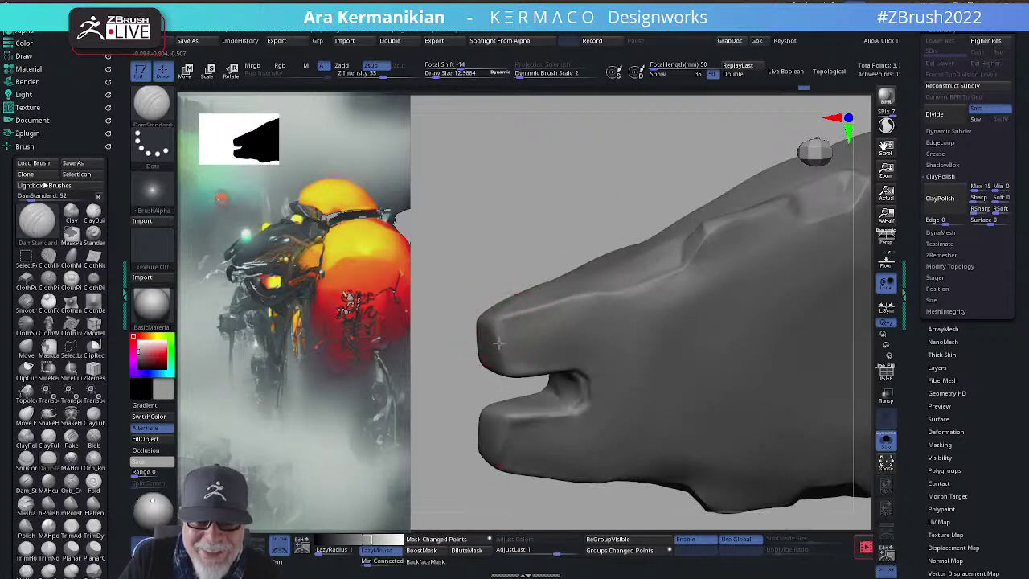
key(shift)
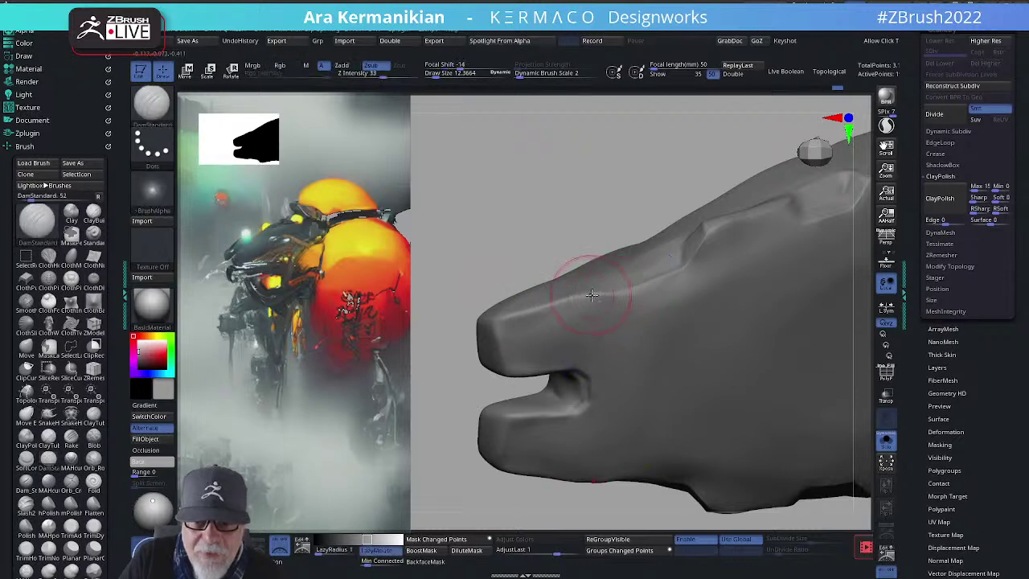
key(shift)
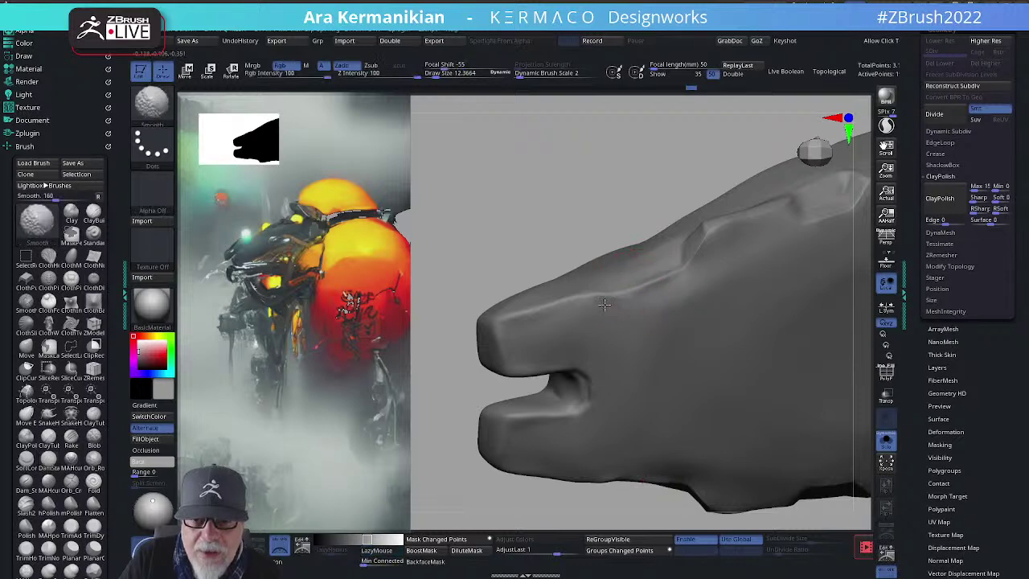
Step: Switch to the hPolish brush and flatten the shell's upper surface around the prongs and along its side edges
mouse_move(552, 236)
mouse_down()
mouse_move(552, 414)
mouse_move(538, 317)
mouse_up()
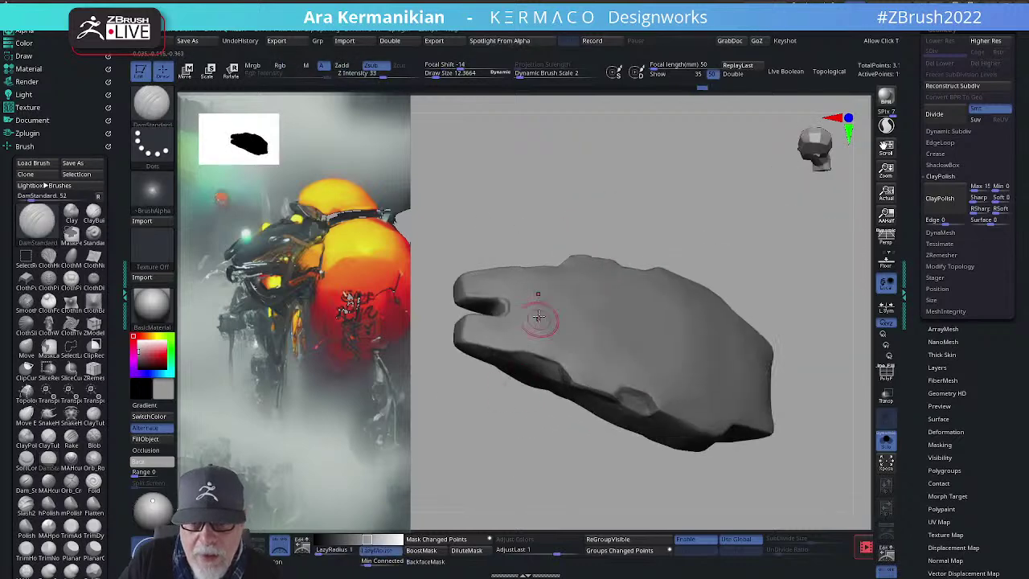
right_click(532, 322)
click(561, 348)
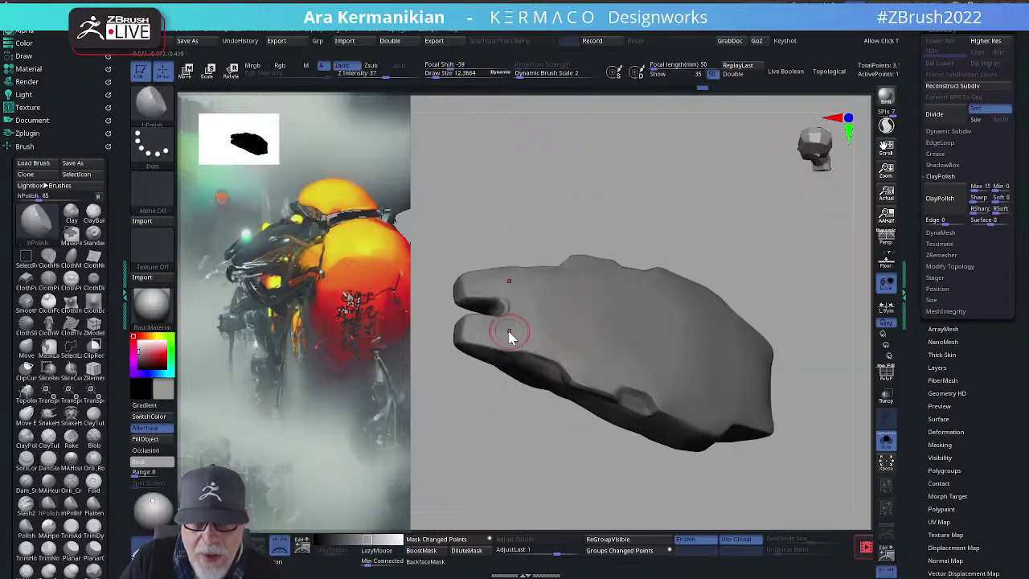
key(s)
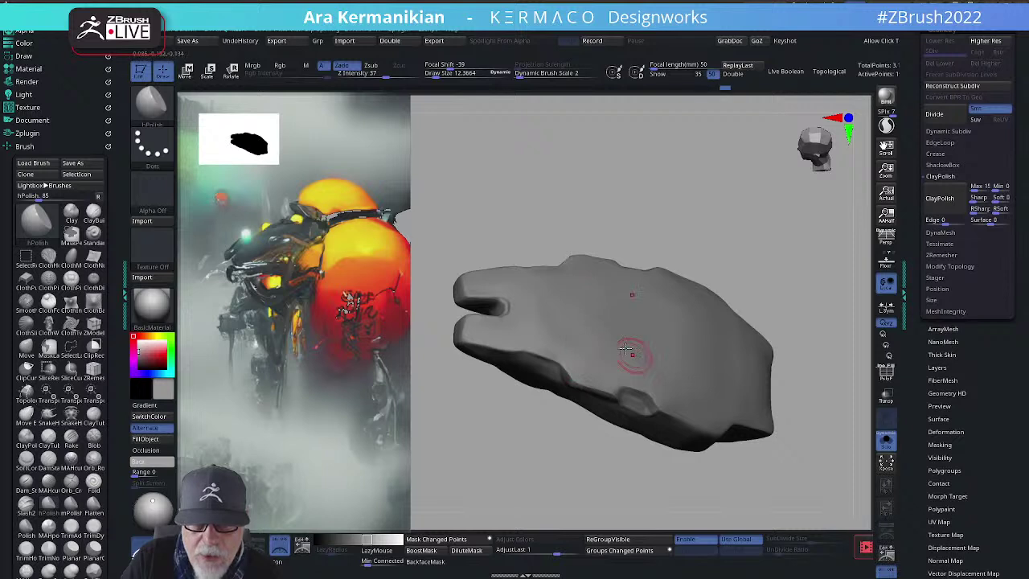
right_drag(541, 268, 541, 310)
right_drag(615, 509, 590, 432)
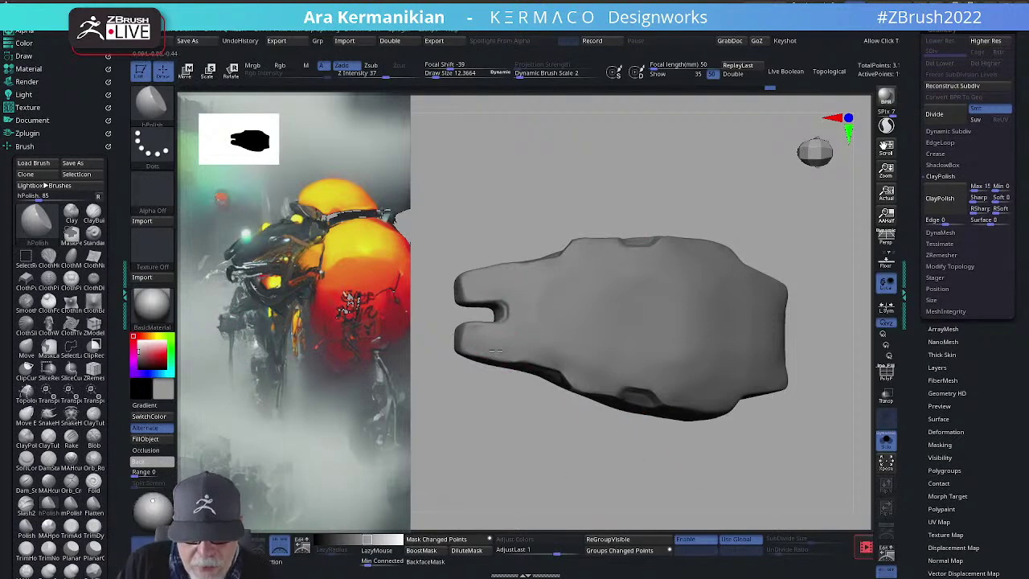
drag(530, 438, 506, 370)
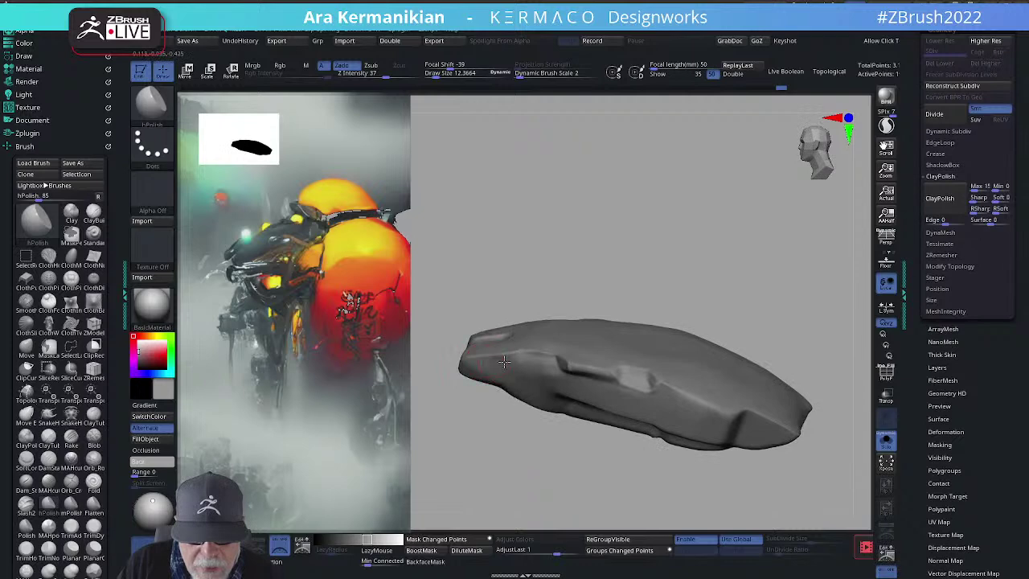
drag(752, 228, 764, 289)
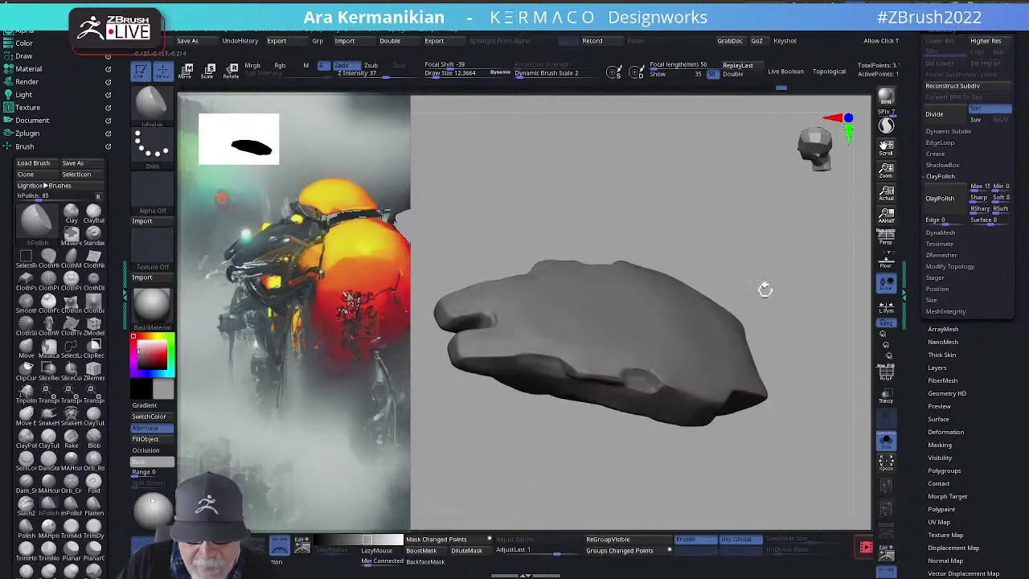
drag(714, 495, 691, 396)
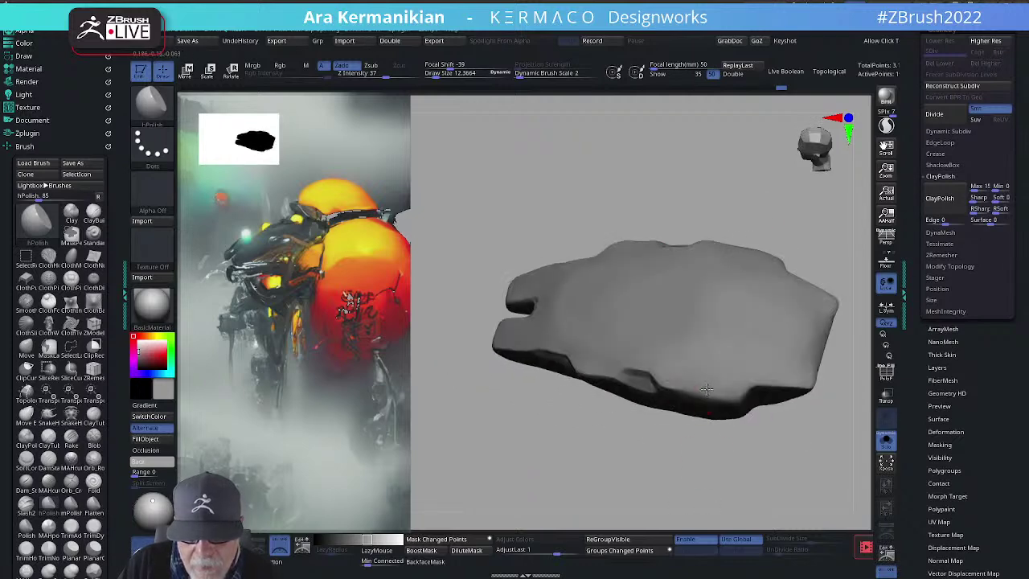
drag(770, 421, 565, 435)
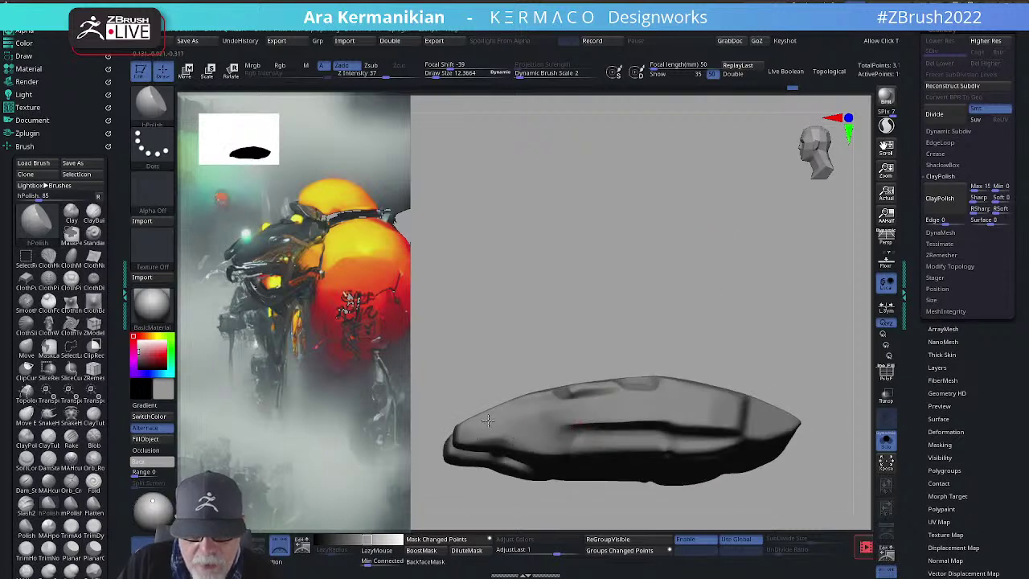
drag(602, 306, 521, 356)
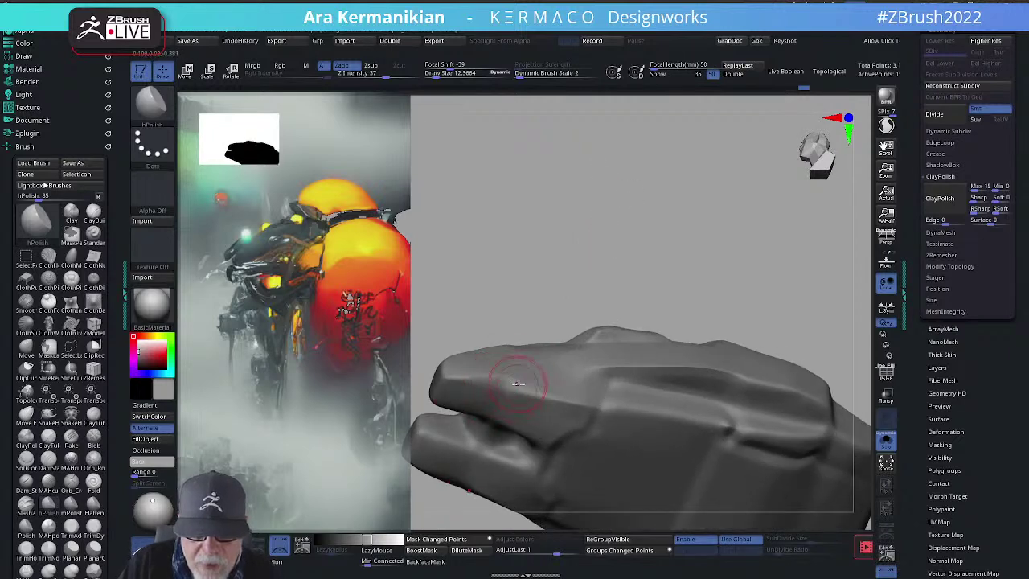
Step: Carve and smooth the edge on the underside of the front prong with DamStandard, back toward the belly crease
alt+drag(509, 335, 565, 282)
right_click(558, 320)
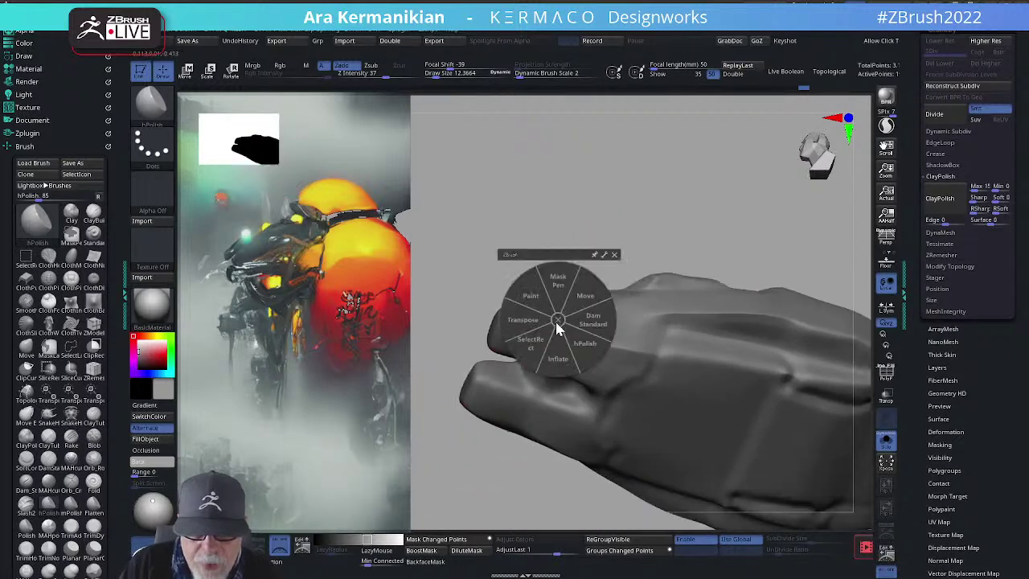
click(595, 323)
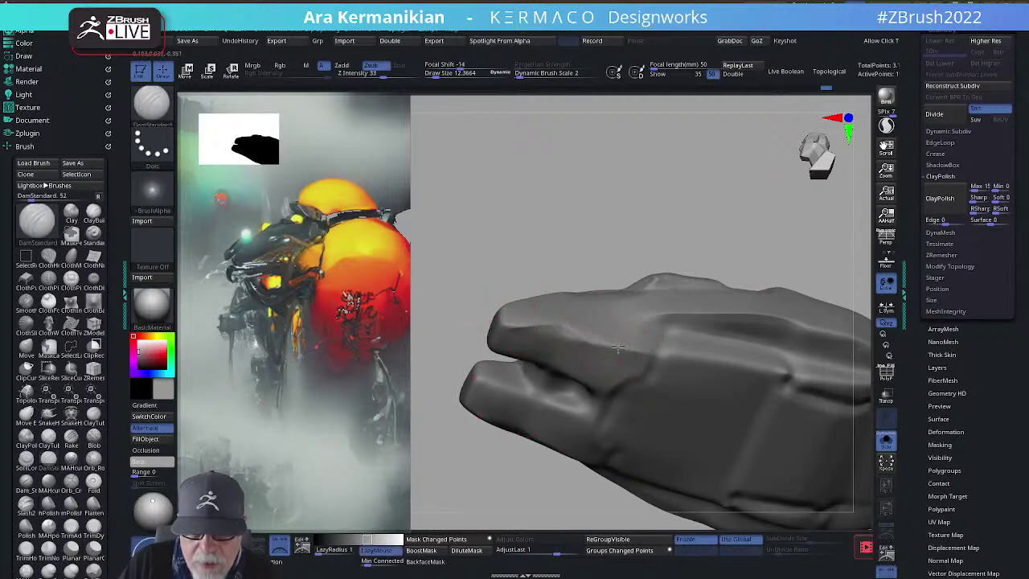
drag(512, 327, 563, 341)
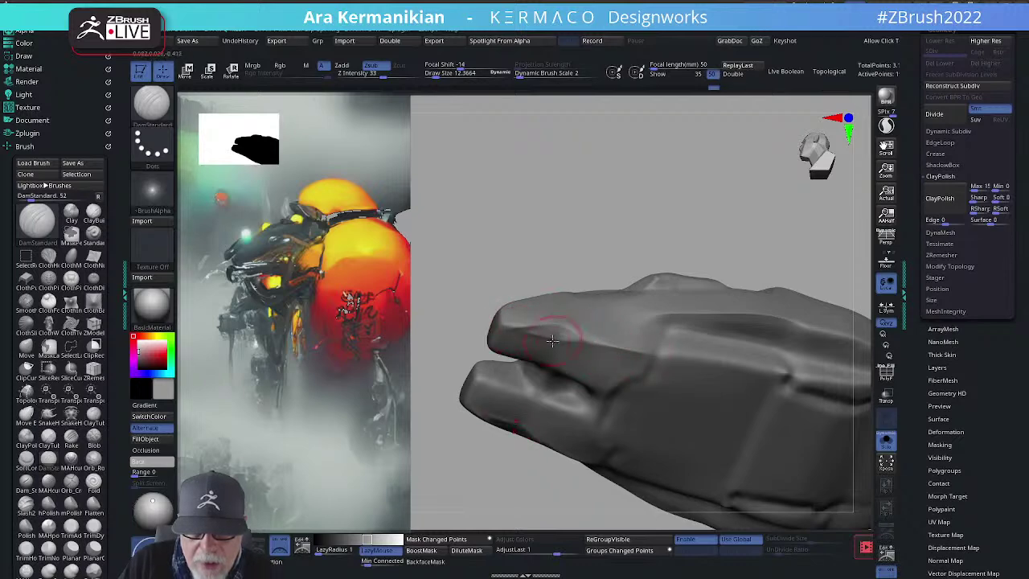
key(shift)
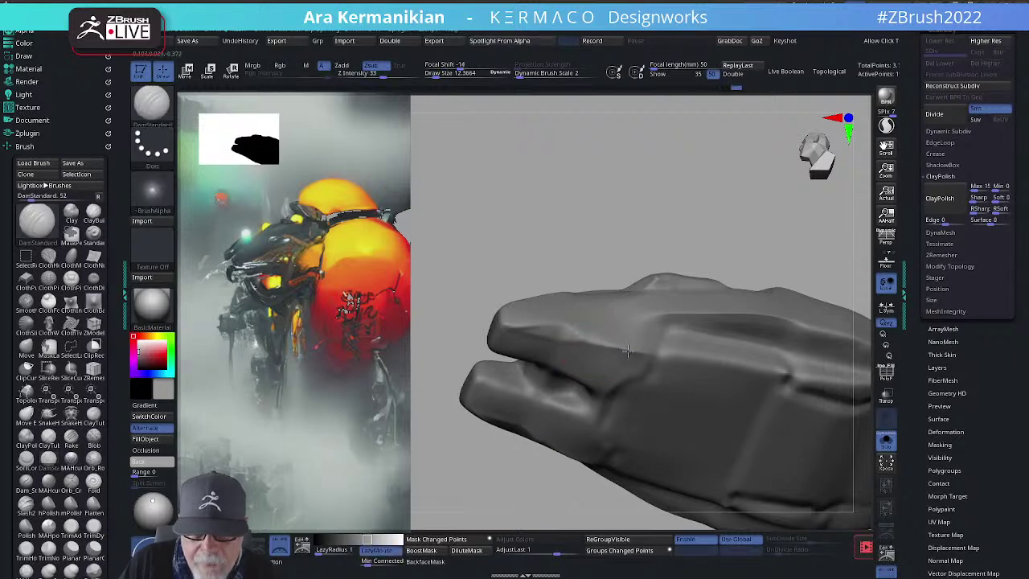
key(shift)
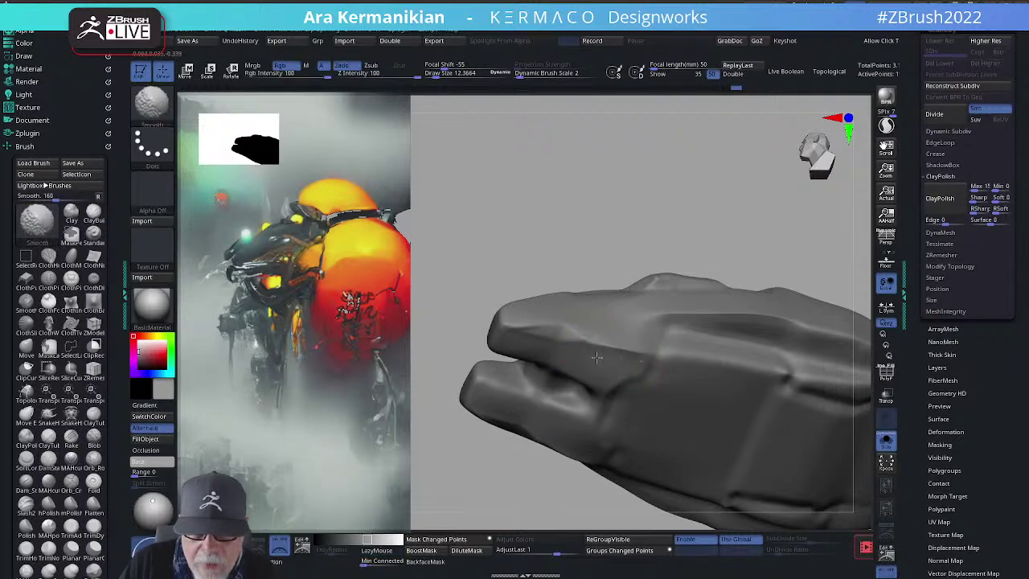
mouse_move(471, 276)
mouse_down()
mouse_move(624, 246)
mouse_move(512, 318)
mouse_up()
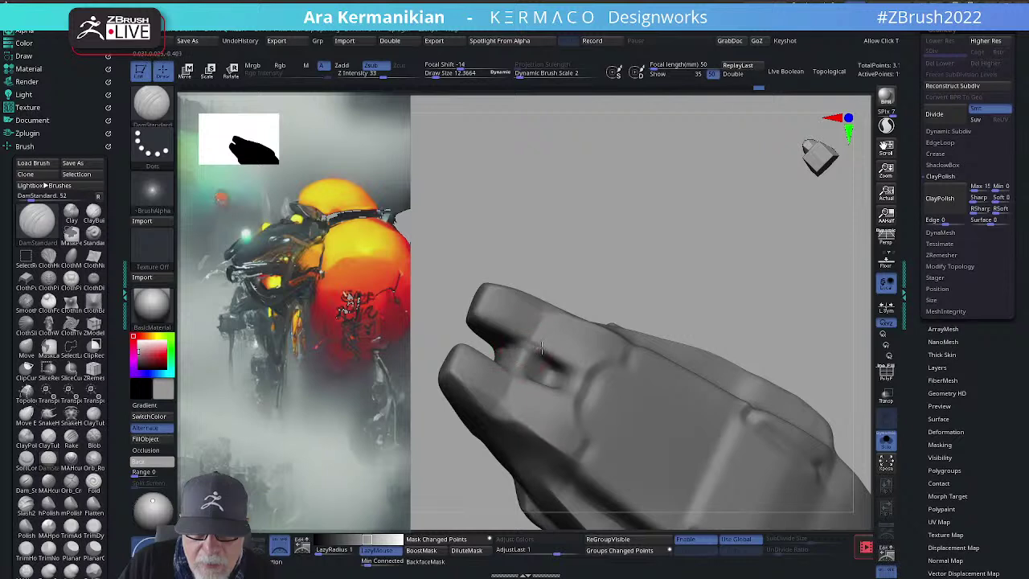
Step: Slice the top rear of the shell flat with a straight cut in side view and smooth the resulting facet
ctrl+right_drag(585, 310, 710, 241)
drag(710, 242, 746, 310)
ctrl+right_drag(746, 310, 748, 354)
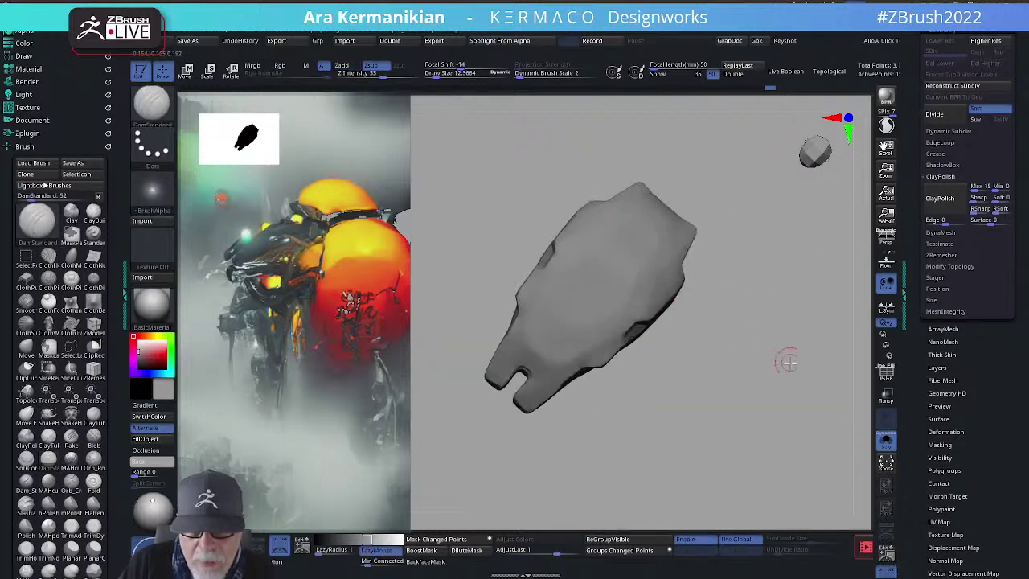
alt+drag(785, 361, 773, 404)
drag(771, 448, 736, 251)
ctrl+right_drag(714, 269, 747, 241)
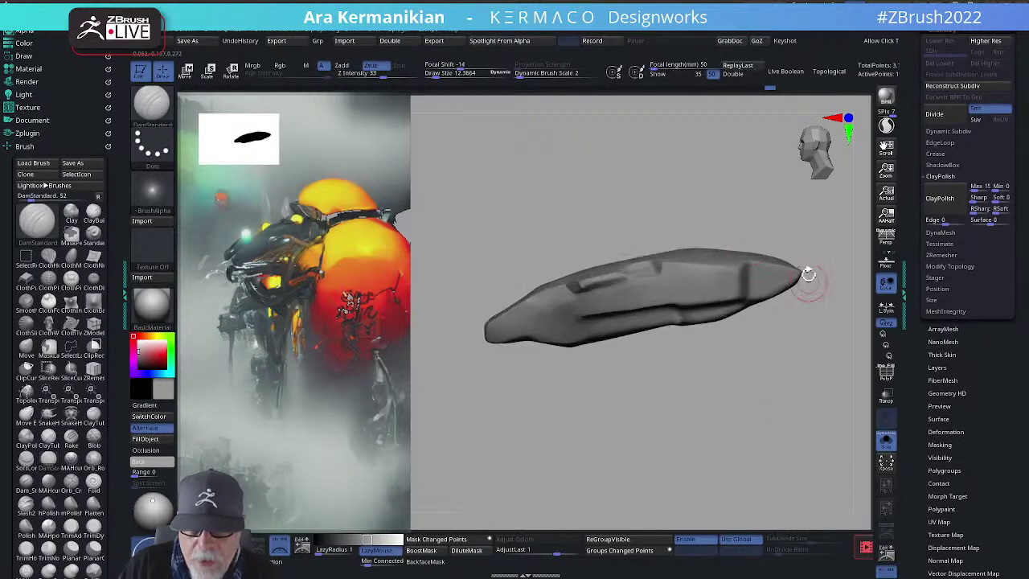
alt+drag(807, 274, 782, 284)
key(ctrl+shift)
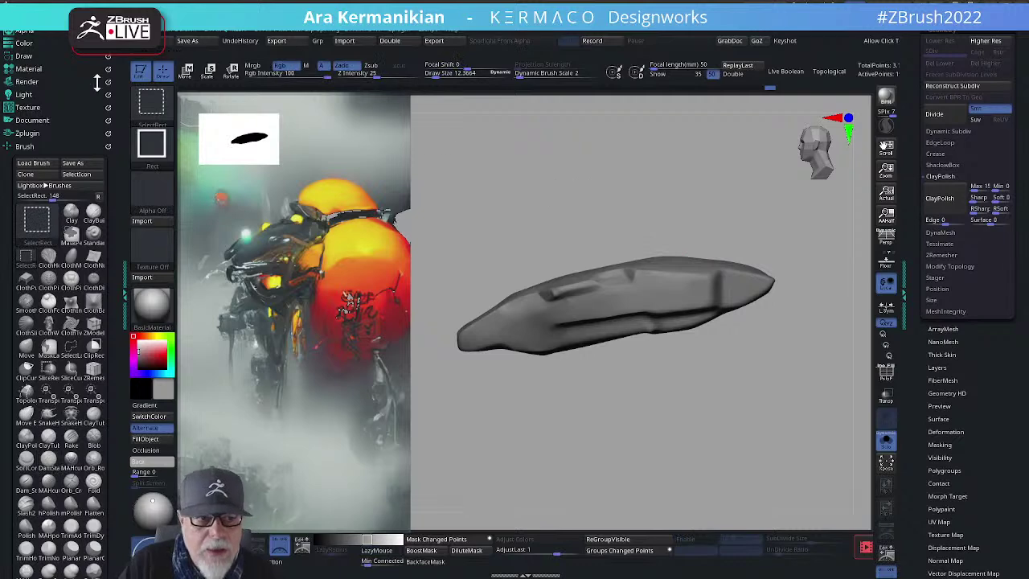
ctrl+shift+click(166, 107)
mouse_move(553, 239)
ctrl+shift+mouse_down()
mouse_move(619, 225)
mouse_move(809, 233)
mouse_move(831, 281)
mouse_move(844, 282)
ctrl+shift+mouse_up()
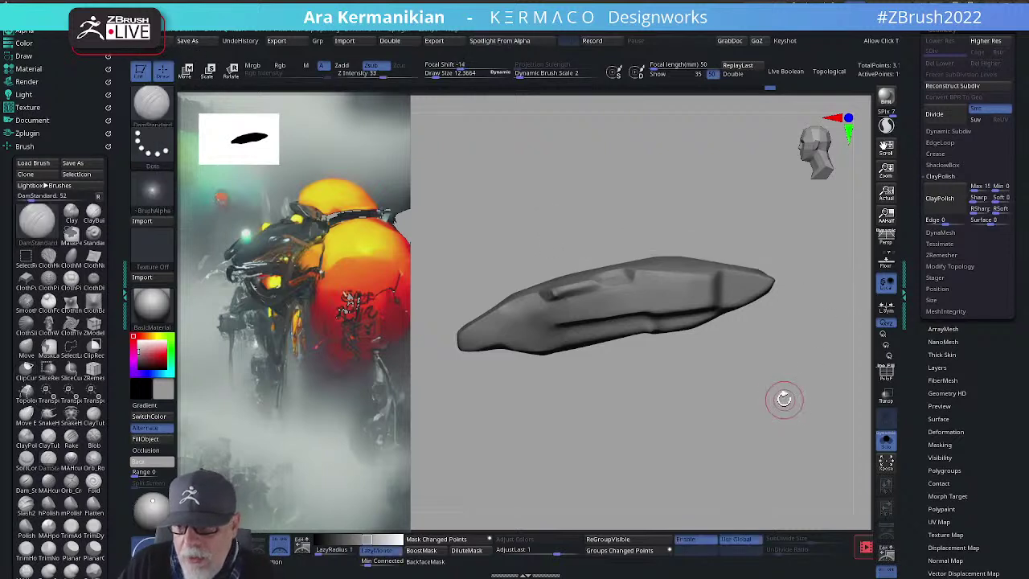
mouse_move(772, 423)
mouse_down()
mouse_move(734, 404)
mouse_move(814, 397)
mouse_move(670, 375)
mouse_up()
key(shift)
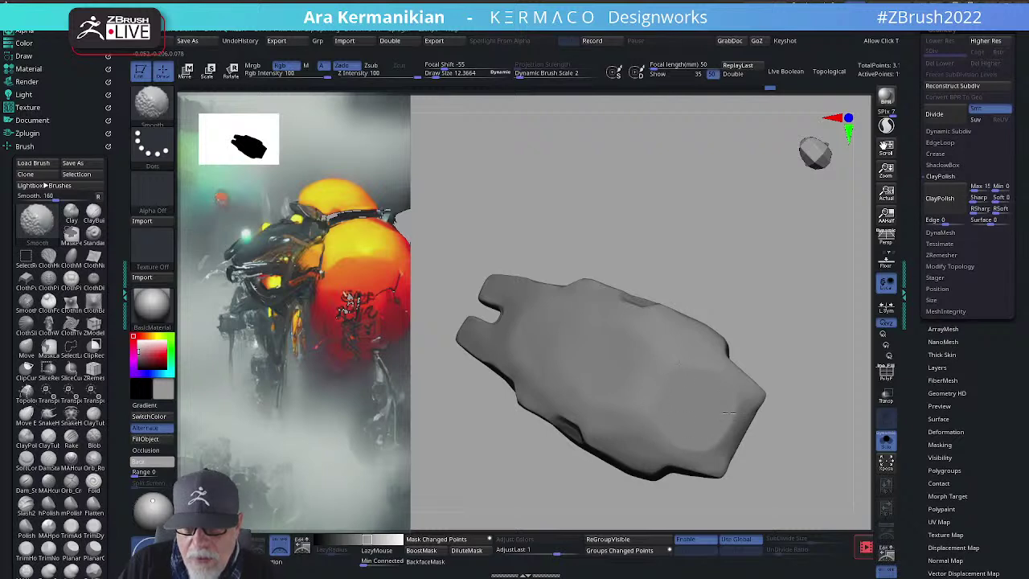
Step: Make a second straight cut along the top of the shell from the side and smooth the cut's border
mouse_move(808, 351)
mouse_down()
mouse_move(835, 271)
mouse_move(828, 261)
mouse_move(738, 278)
mouse_move(681, 258)
mouse_move(693, 246)
mouse_up()
mouse_move(519, 291)
ctrl+shift+mouse_down()
mouse_move(877, 281)
mouse_move(810, 284)
ctrl+shift+mouse_up()
drag(809, 286, 811, 310)
mouse_move(782, 268)
mouse_down()
mouse_move(798, 321)
mouse_move(790, 344)
mouse_up()
key(shift)
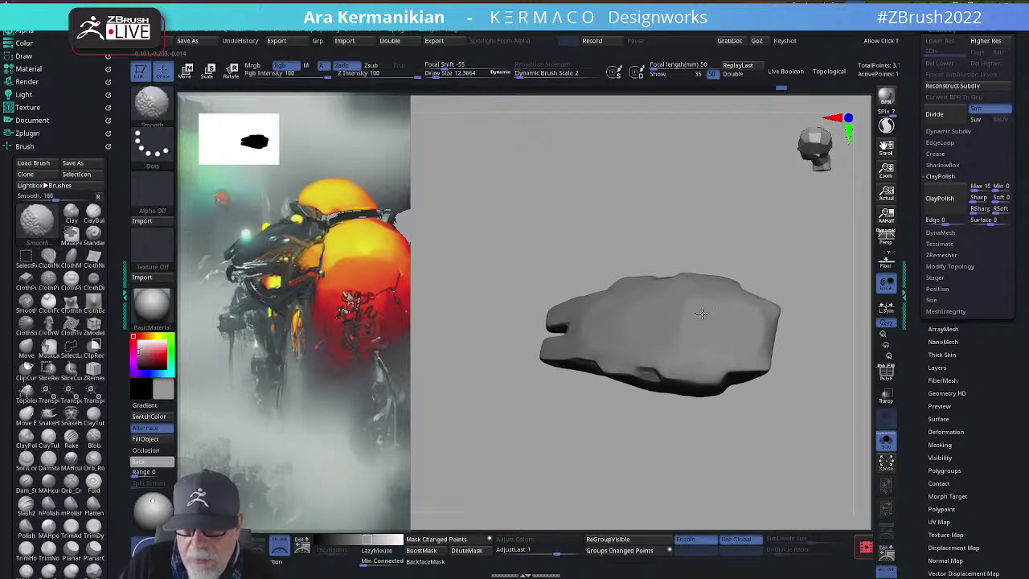
Step: Smooth the facet borders across the shell's broad top surface toward its rear
mouse_move(809, 236)
mouse_down()
mouse_move(847, 324)
mouse_move(764, 357)
mouse_move(619, 340)
mouse_up()
key(shift)
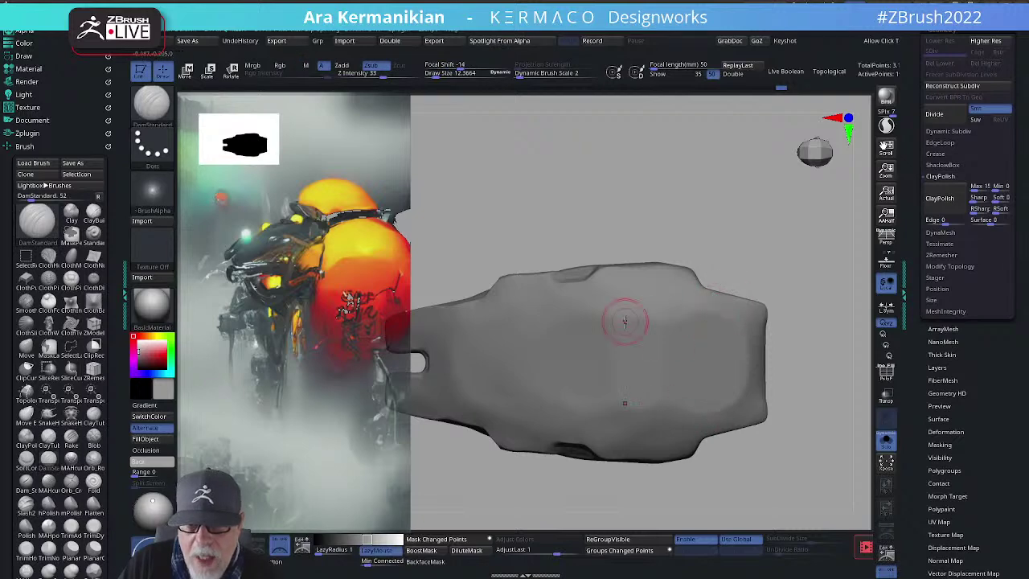
key(shift)
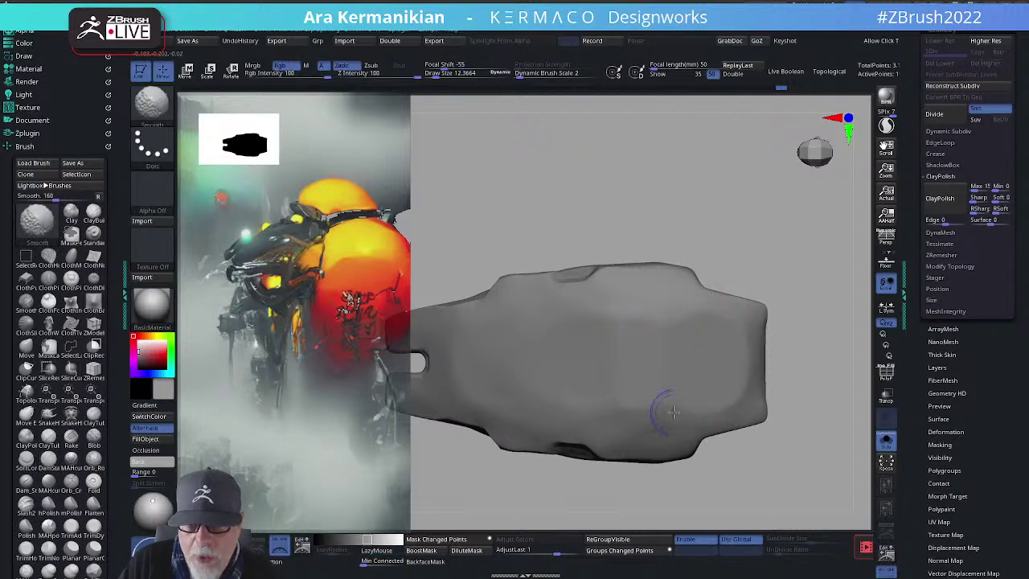
Step: Flatten the rear end of the shell's top surface with the hPolish brush, working up to its corners and edges
right_click(642, 422)
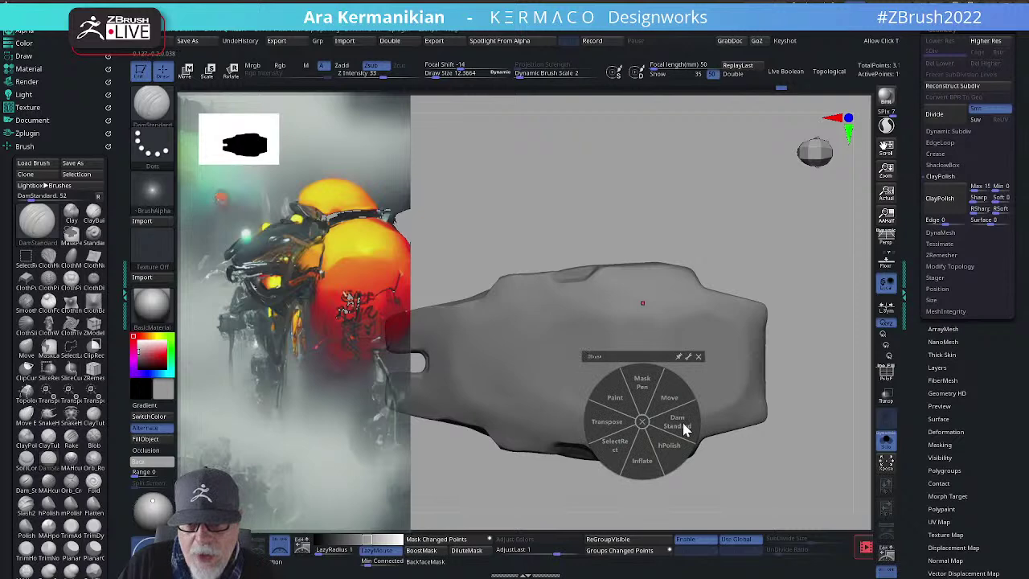
click(671, 446)
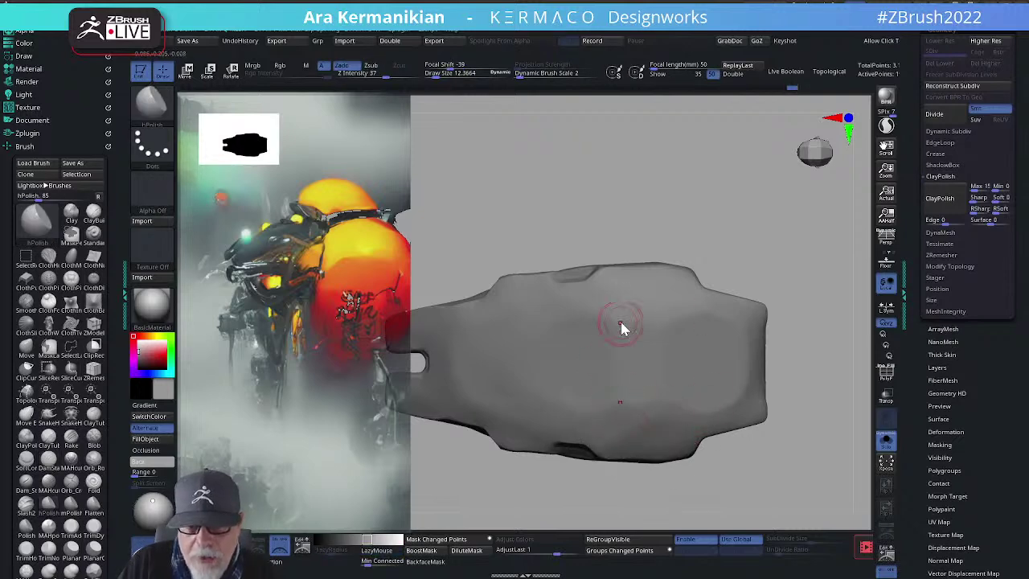
drag(813, 230, 761, 269)
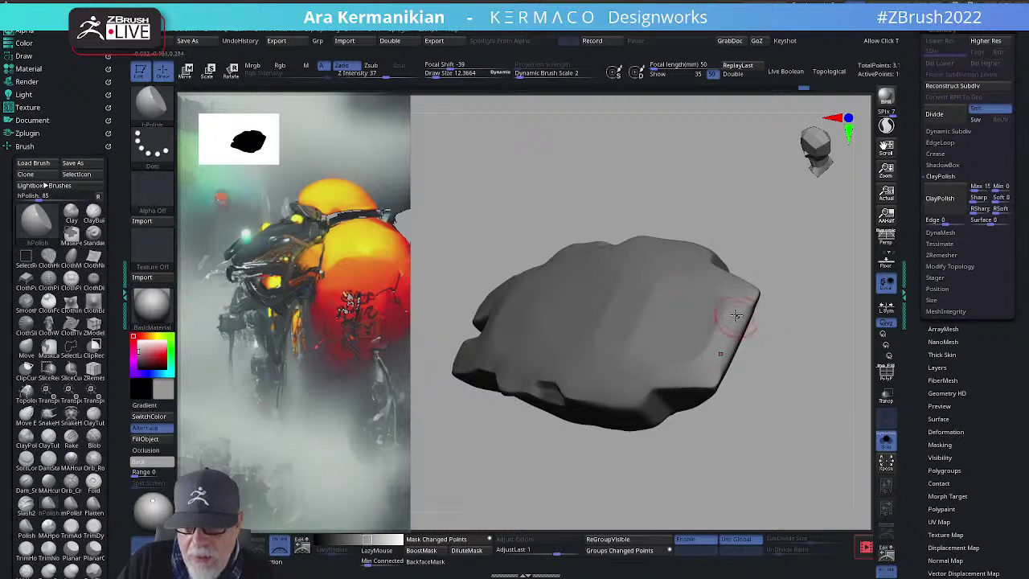
drag(807, 382, 751, 328)
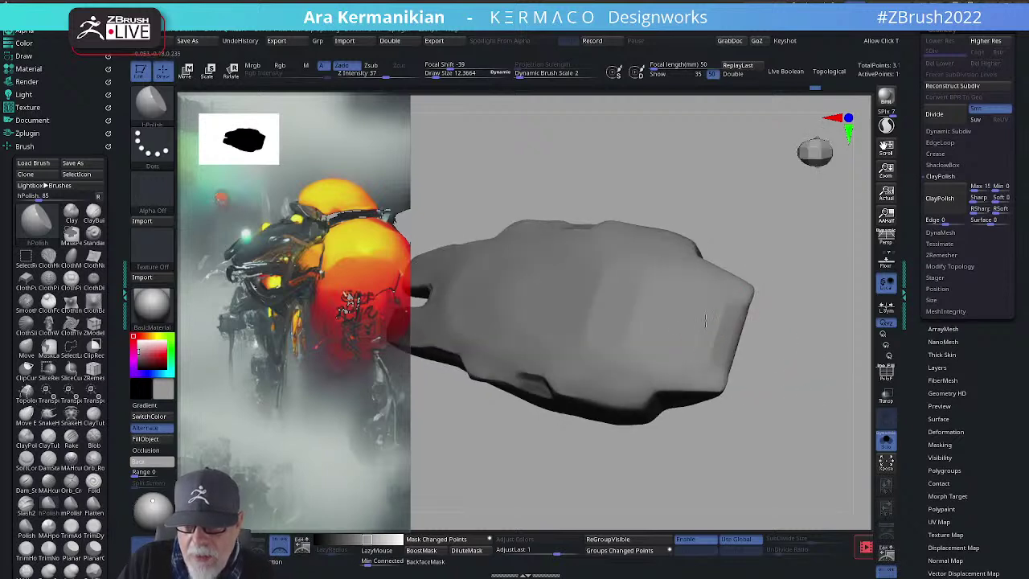
drag(804, 382, 744, 338)
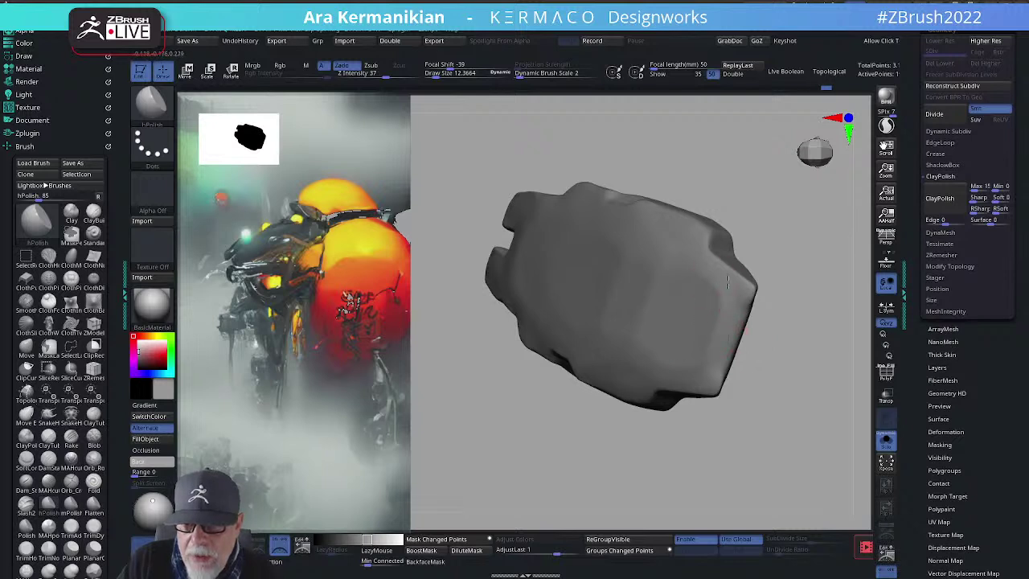
drag(813, 329, 726, 276)
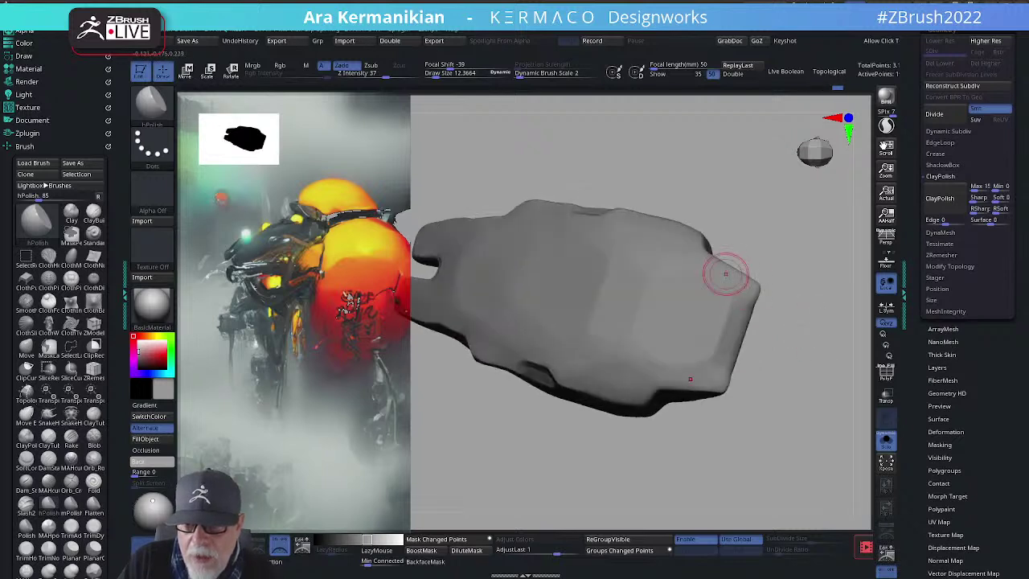
mouse_move(822, 345)
mouse_down()
mouse_move(835, 297)
mouse_move(804, 328)
mouse_move(757, 331)
mouse_up()
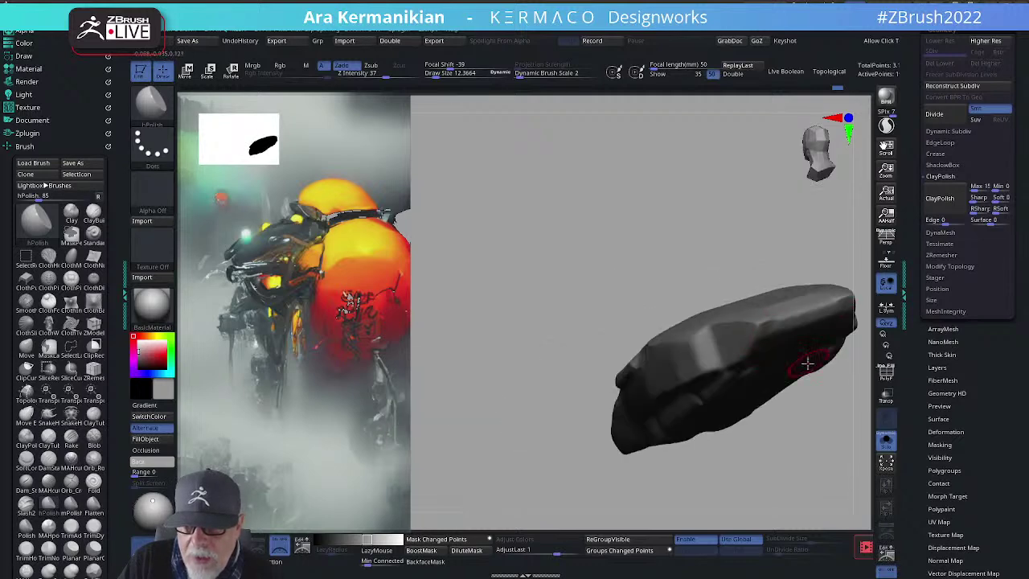
Step: Polish the shell's side wall and upper side edge with hPolish, from the rear notch to the side recess
mouse_move(725, 227)
mouse_down()
mouse_move(627, 220)
mouse_move(737, 175)
mouse_move(751, 418)
mouse_move(672, 340)
mouse_up()
mouse_move(716, 368)
mouse_down()
mouse_move(685, 344)
mouse_move(662, 345)
mouse_up()
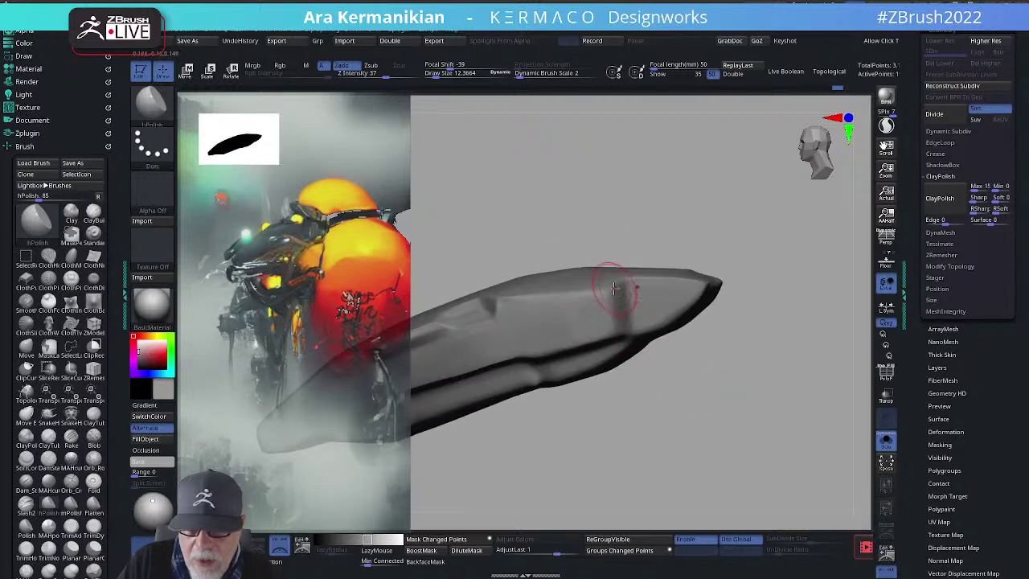
drag(616, 291, 618, 313)
mouse_move(709, 402)
mouse_down()
mouse_move(694, 423)
mouse_move(643, 372)
mouse_up()
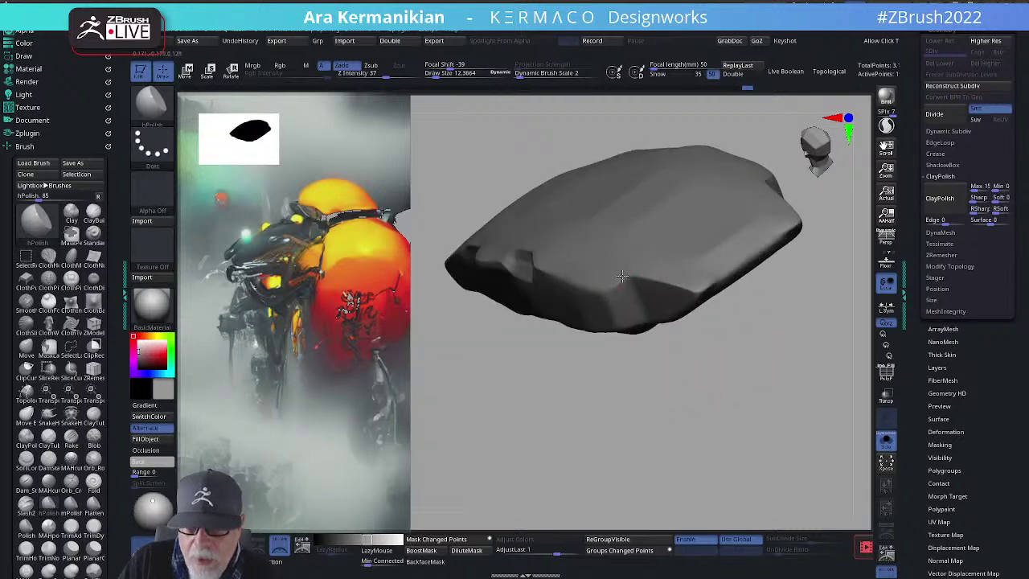
drag(533, 429, 608, 328)
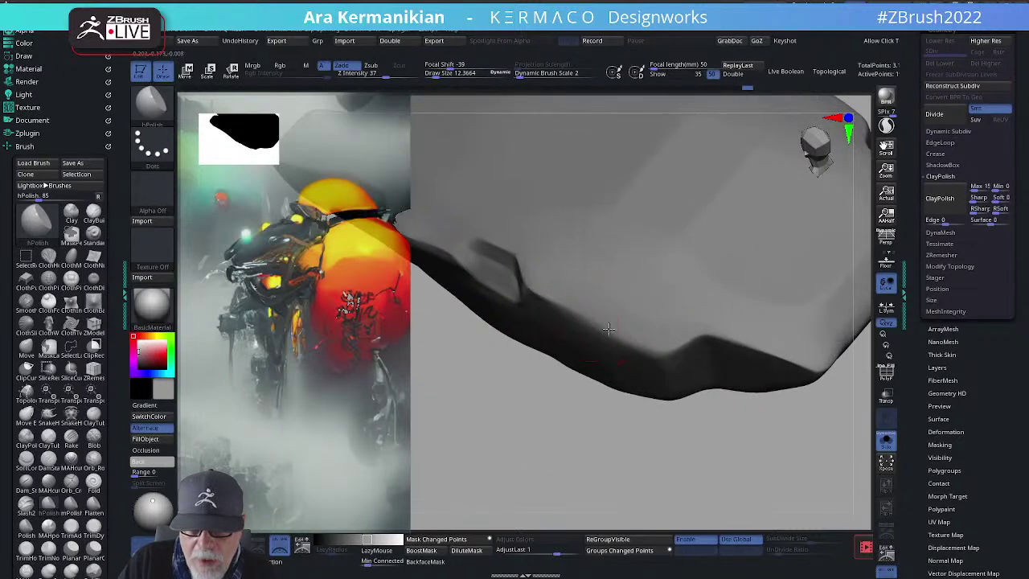
mouse_move(558, 295)
mouse_down()
mouse_move(523, 420)
mouse_move(549, 315)
mouse_up()
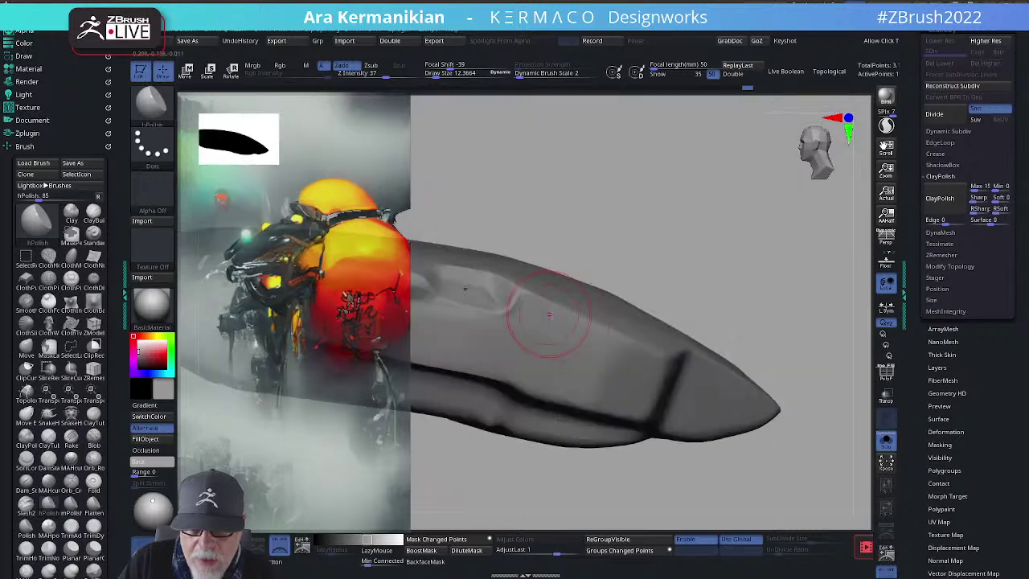
drag(620, 341, 587, 297)
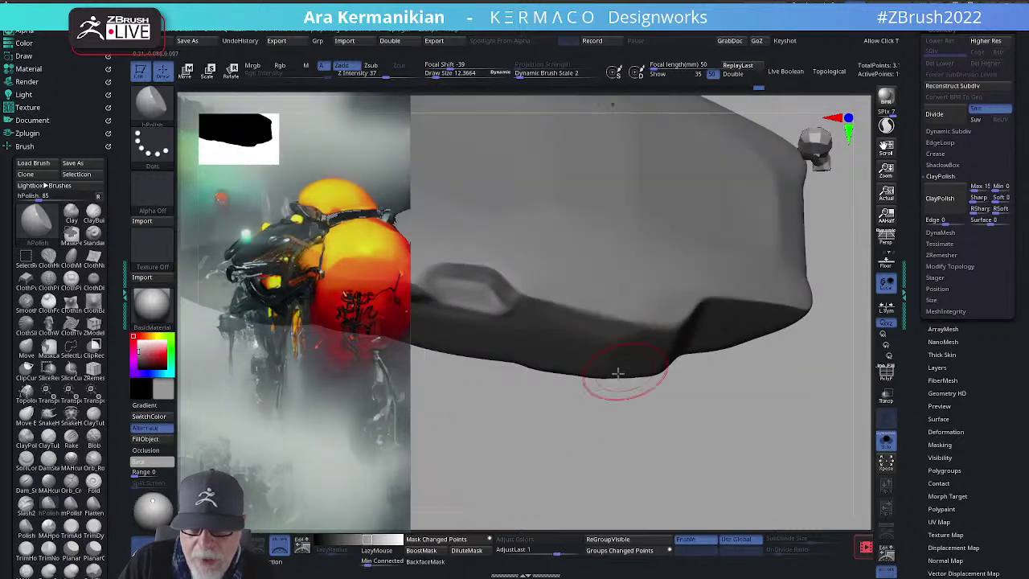
mouse_move(615, 501)
mouse_down()
mouse_move(631, 374)
mouse_move(580, 303)
mouse_up()
Step: Examine the shell's overall shape from a distance and from above, briefly displaying the polyframe
key(shift)
mouse_move(700, 442)
alt+mouse_down()
mouse_move(578, 378)
mouse_move(482, 346)
alt+mouse_up()
key(ctrl)
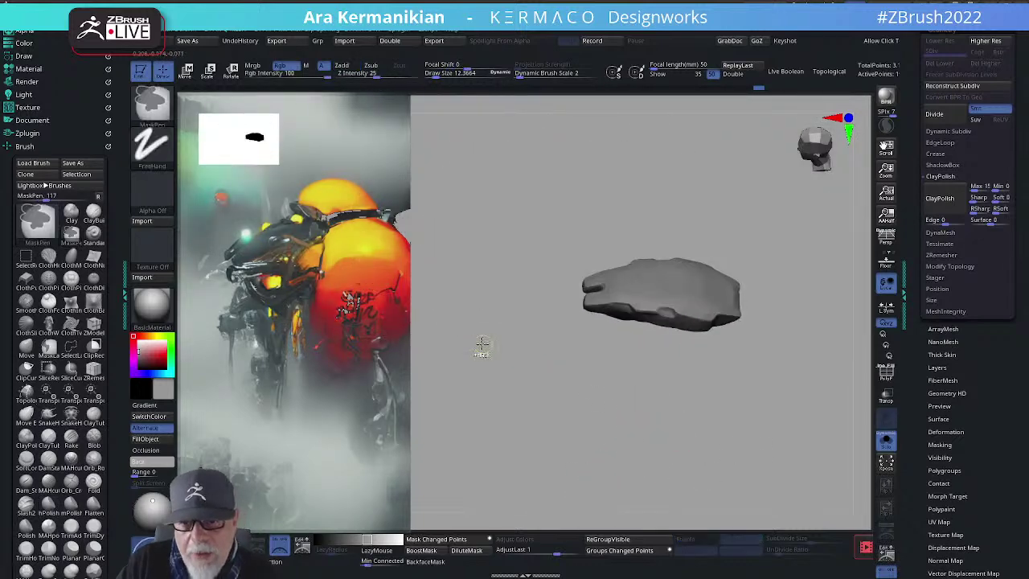
alt+drag(795, 440, 820, 454)
click(887, 372)
mouse_move(691, 456)
mouse_down()
mouse_move(713, 477)
mouse_move(696, 354)
mouse_move(675, 446)
mouse_move(684, 402)
mouse_move(800, 429)
mouse_move(758, 361)
mouse_move(801, 362)
mouse_up()
key(shift)
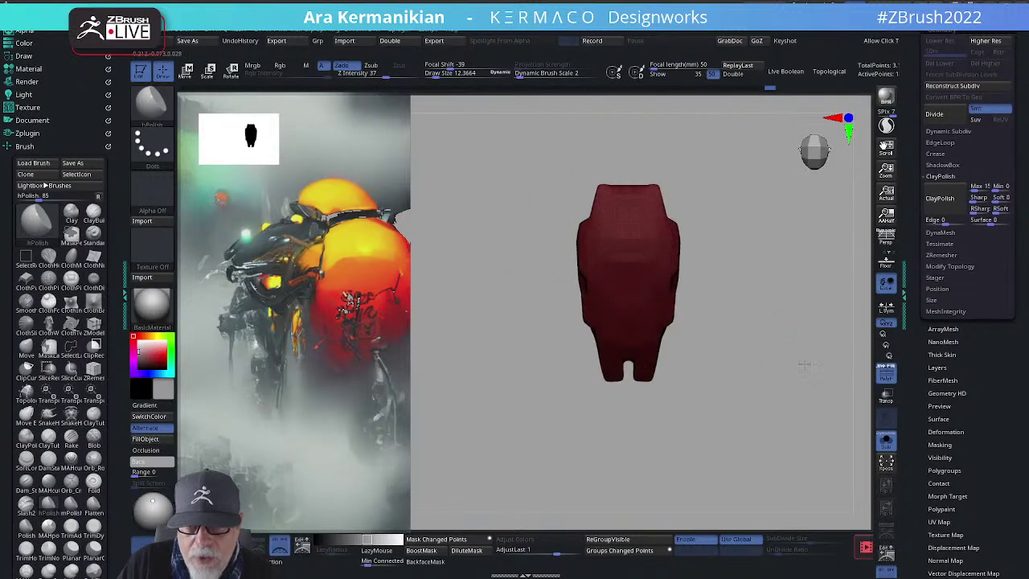
click(887, 373)
drag(801, 400, 787, 375)
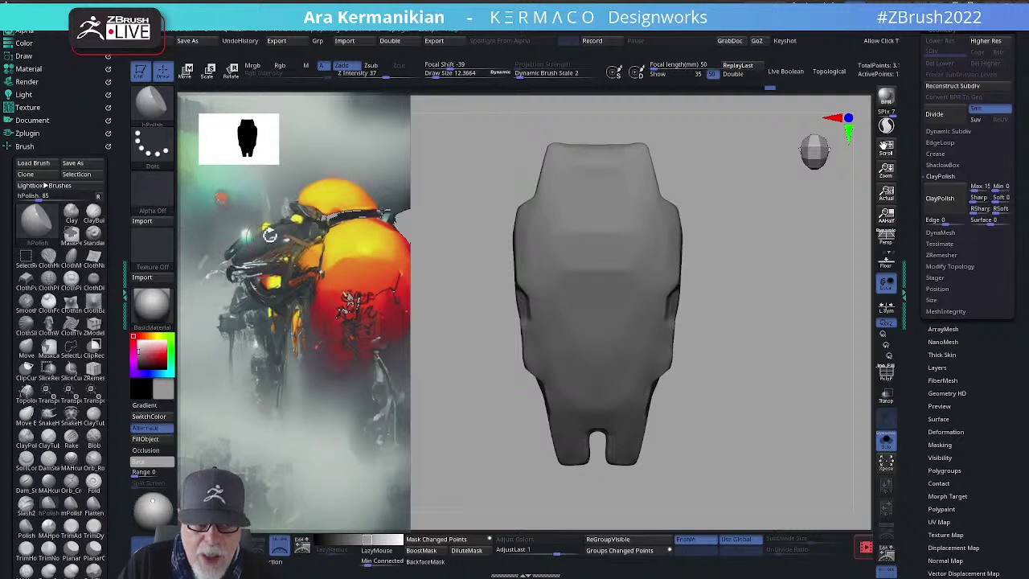
Step: Trim the shell's side with a straight lengthwise cut from above and smooth the cut area
drag(764, 413, 771, 374)
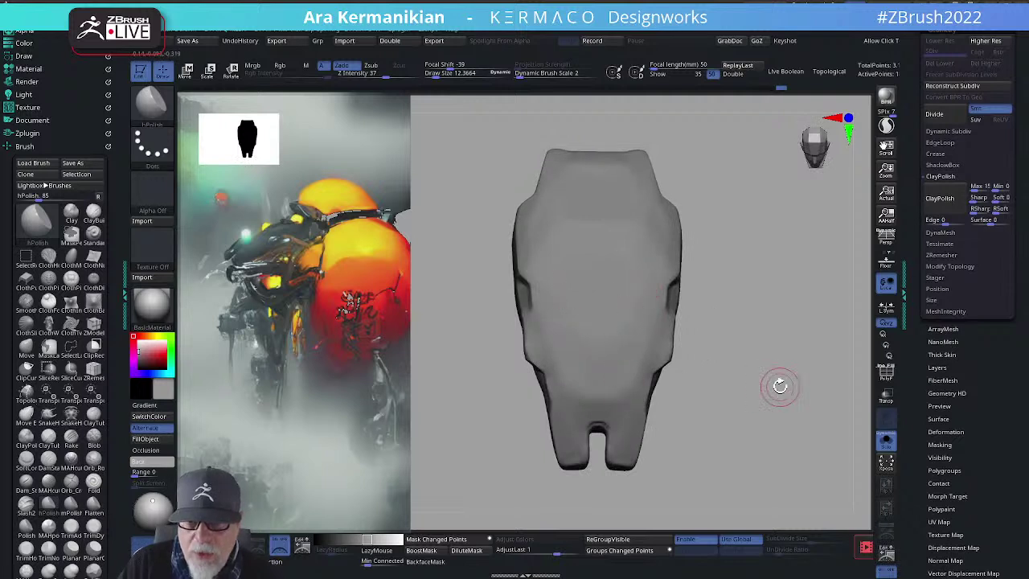
drag(780, 386, 778, 395)
mouse_move(731, 133)
ctrl+shift+mouse_down()
mouse_move(749, 256)
mouse_move(739, 458)
mouse_move(734, 481)
mouse_move(663, 479)
mouse_move(743, 477)
ctrl+shift+mouse_up()
mouse_move(787, 427)
mouse_down()
mouse_move(753, 395)
mouse_move(651, 234)
mouse_up()
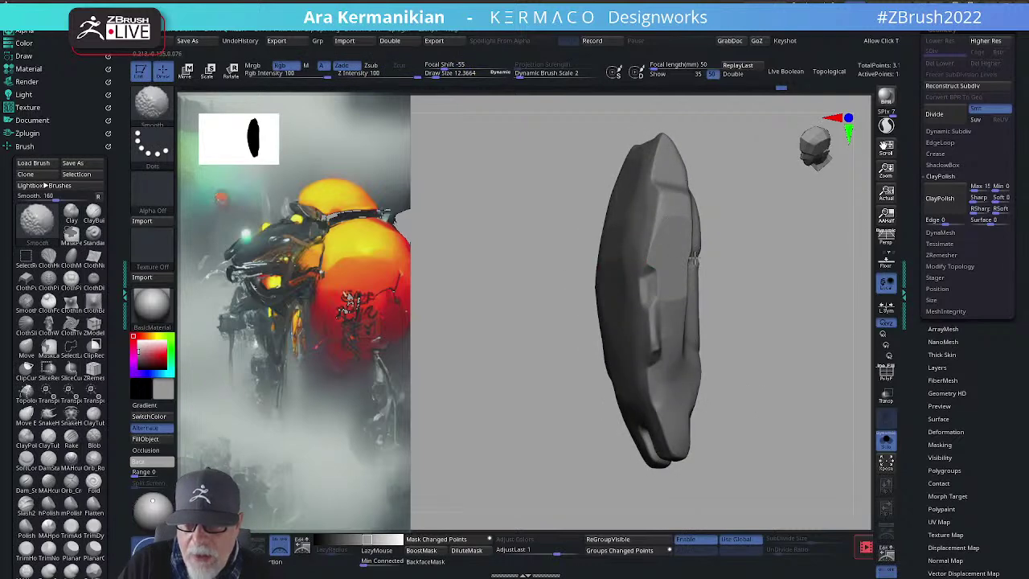
Step: Trim the shell's side with a slanted straight cut in a snapped orthogonal view
shift+drag(751, 319, 842, 309)
mouse_move(752, 358)
alt+mouse_down()
mouse_move(772, 308)
mouse_move(744, 345)
alt+mouse_up()
mouse_move(722, 207)
ctrl+shift+mouse_down()
mouse_move(709, 423)
mouse_move(662, 418)
mouse_move(679, 419)
mouse_move(699, 366)
mouse_move(672, 309)
ctrl+shift+mouse_up()
mouse_move(826, 318)
mouse_down()
mouse_move(832, 245)
mouse_move(573, 156)
mouse_move(675, 165)
mouse_up()
mouse_move(676, 165)
alt+mouse_down()
mouse_move(706, 190)
mouse_move(709, 210)
alt+mouse_up()
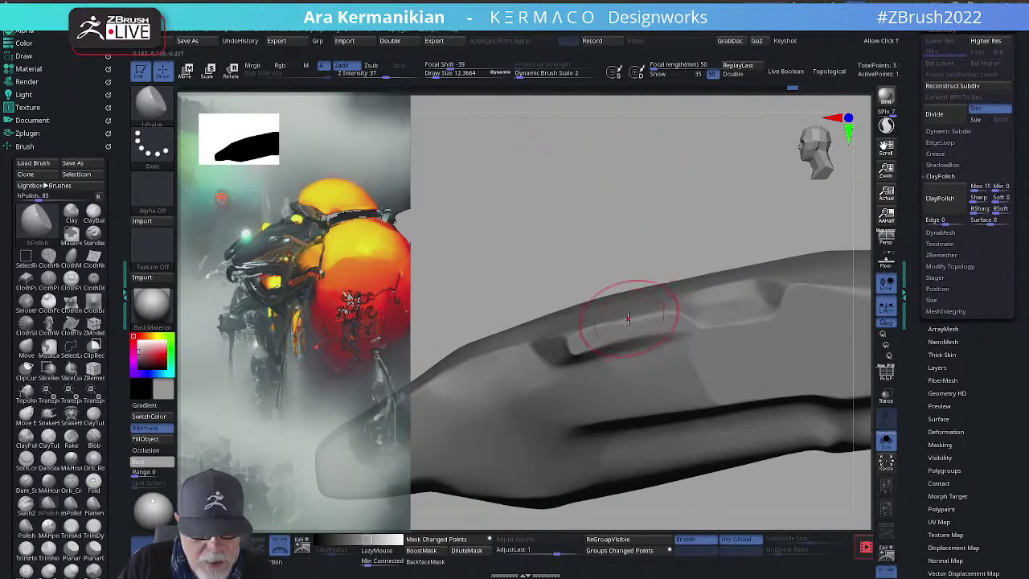
Step: Adjust the lip of the front side slot with the Move brush at draw size 4.5964 and polish it with hPolish
key(b)
key(m)
key(v)
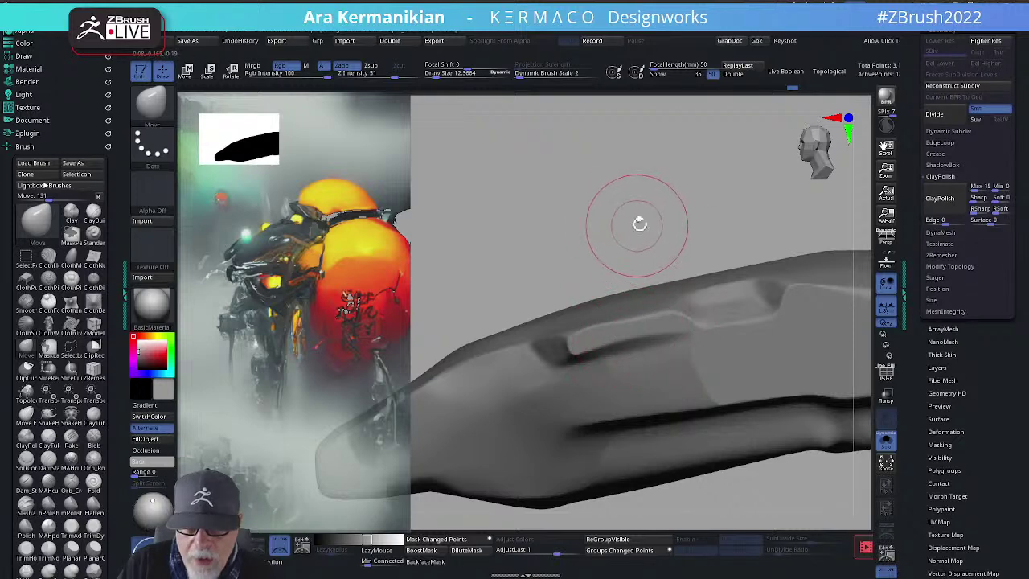
key(s)
mouse_move(647, 227)
mouse_down()
mouse_move(632, 222)
mouse_move(618, 309)
mouse_up()
right_click(599, 314)
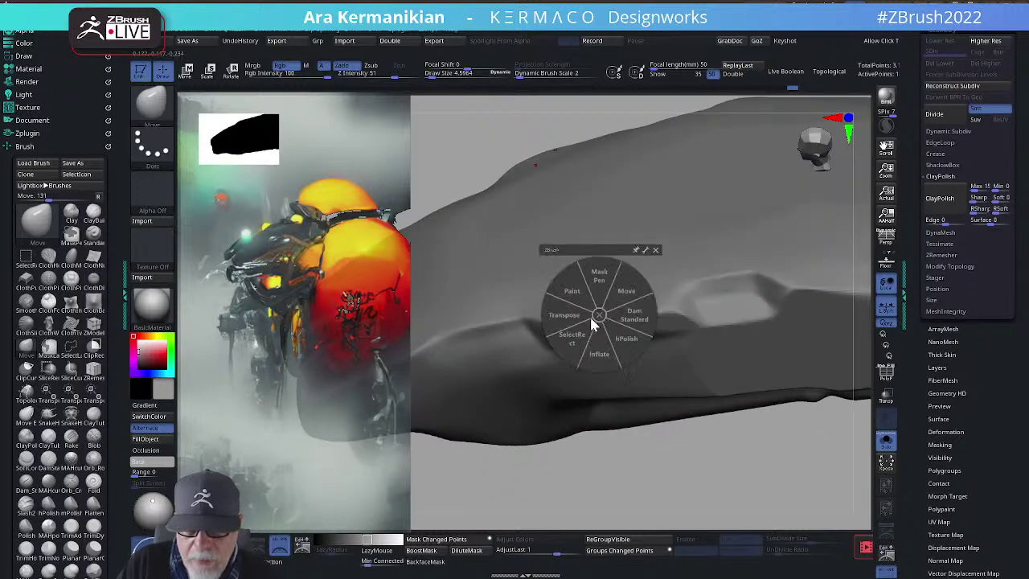
click(629, 340)
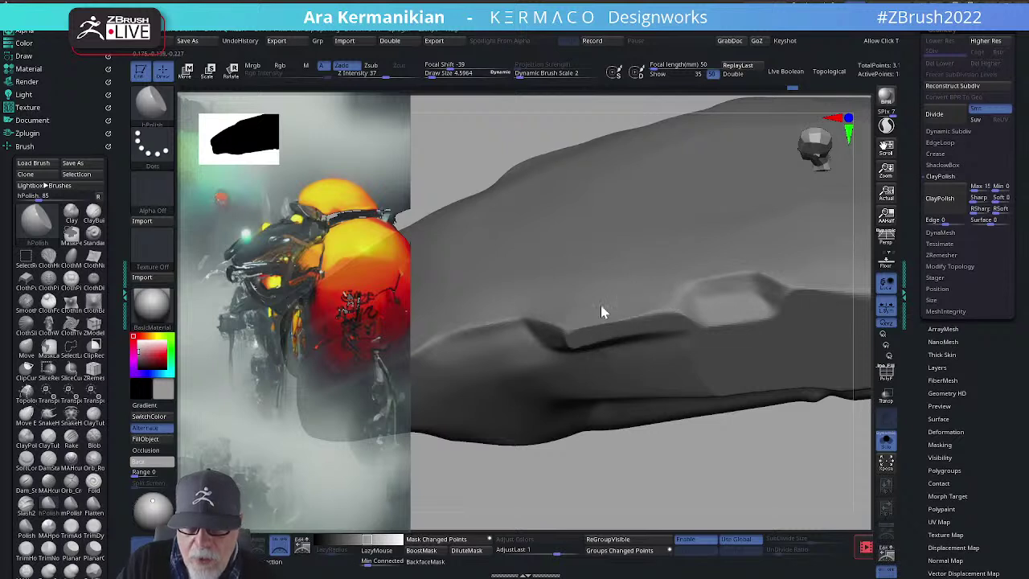
drag(682, 457, 603, 341)
Step: Carve the crease beneath the front side slot's lip with DamStandard and smooth its rear end into the side wall
right_click(594, 351)
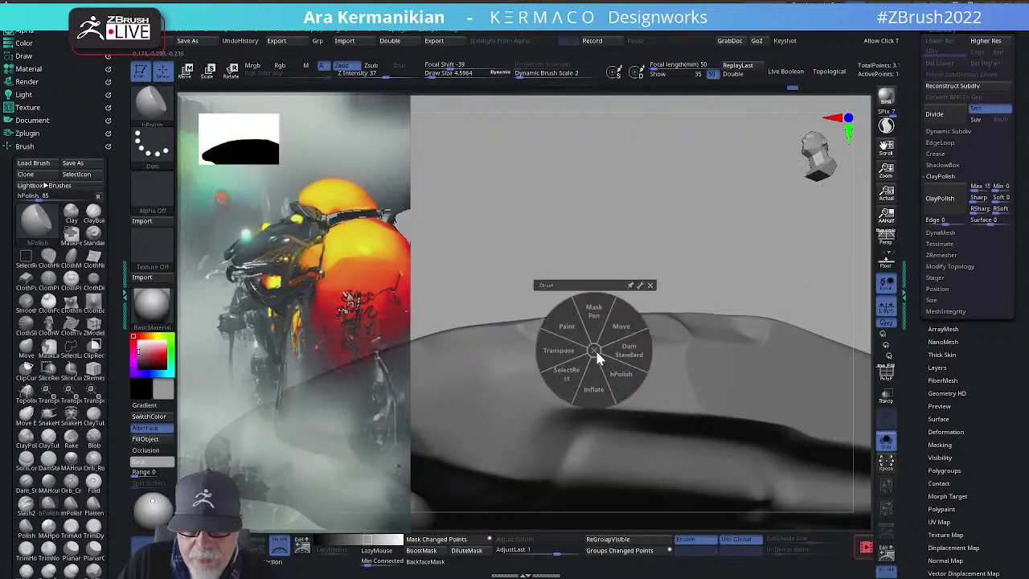
click(638, 363)
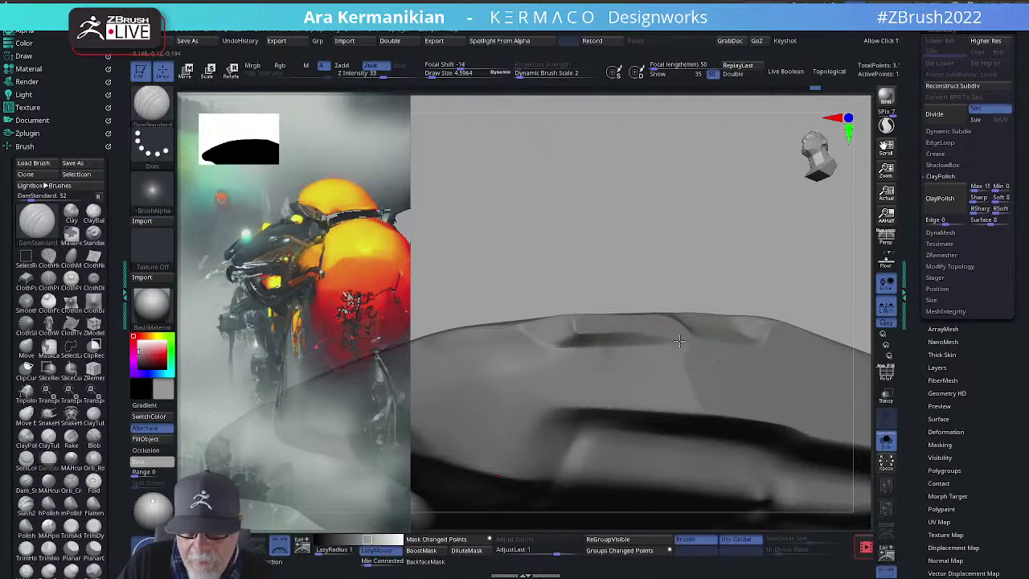
key(shift)
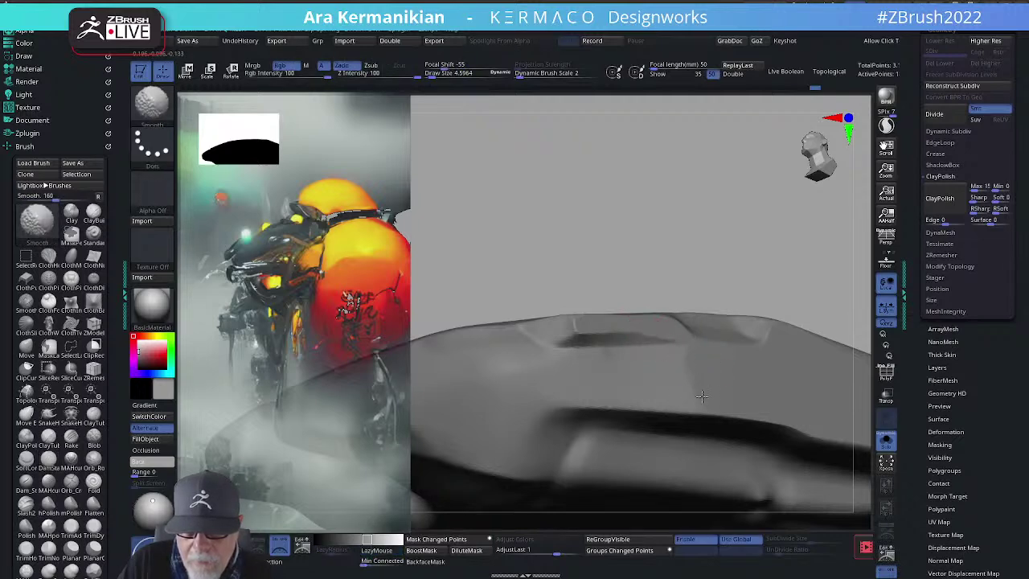
mouse_move(723, 257)
alt+mouse_down()
mouse_move(705, 214)
mouse_move(756, 253)
mouse_move(704, 257)
mouse_move(670, 484)
mouse_move(707, 403)
mouse_move(707, 438)
mouse_move(809, 479)
mouse_move(673, 416)
alt+mouse_up()
Step: Polish the top surface above the front side slot using hPolish at draw size 13.8316
right_click(616, 340)
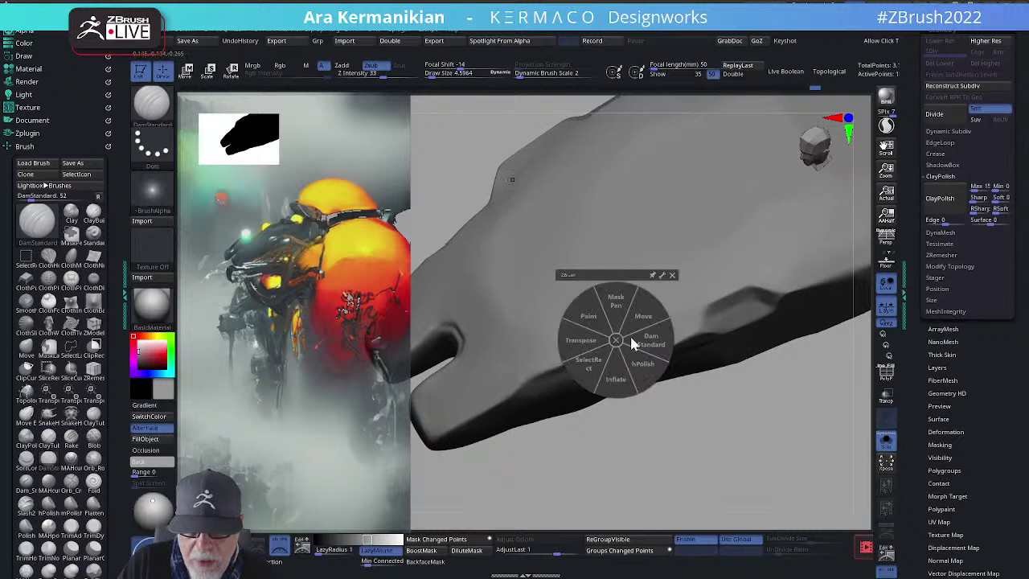
click(649, 374)
key(s)
drag(657, 321, 664, 322)
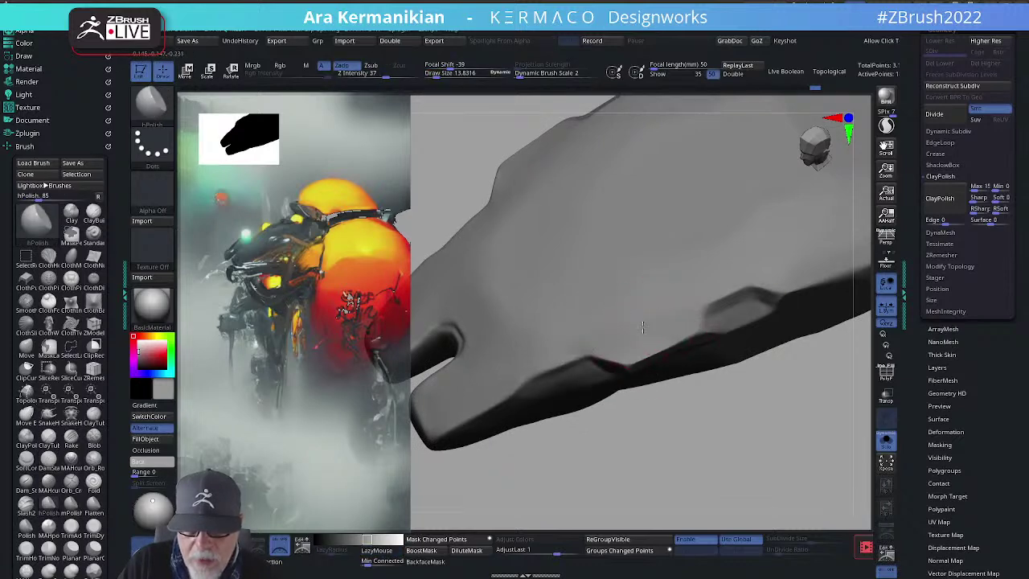
mouse_move(543, 368)
mouse_down()
mouse_move(726, 459)
mouse_move(753, 367)
mouse_move(649, 370)
mouse_up()
mouse_move(705, 246)
alt+mouse_down()
mouse_move(677, 236)
mouse_move(674, 277)
alt+mouse_up()
Step: Sharpen the side slot's lower crease and rear end with DamStandard at draw size 4.5964, smoothing where it meets the recess
right_click(662, 358)
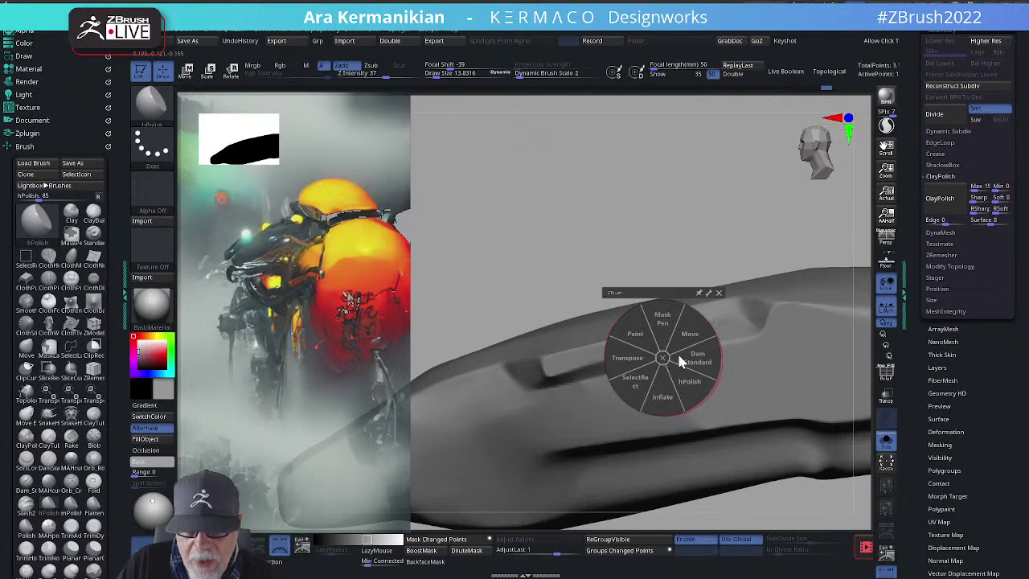
click(694, 363)
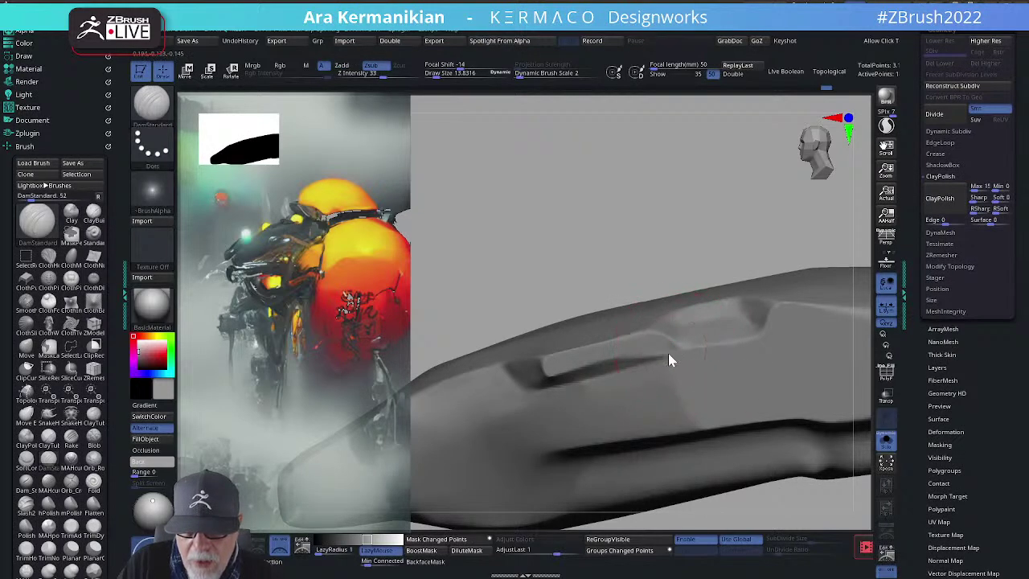
key(s)
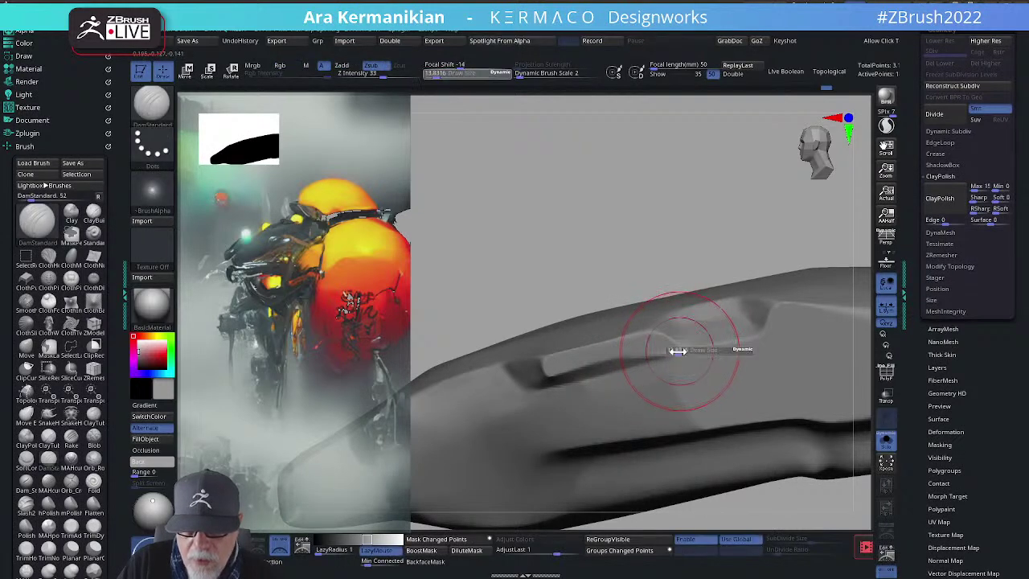
click(674, 351)
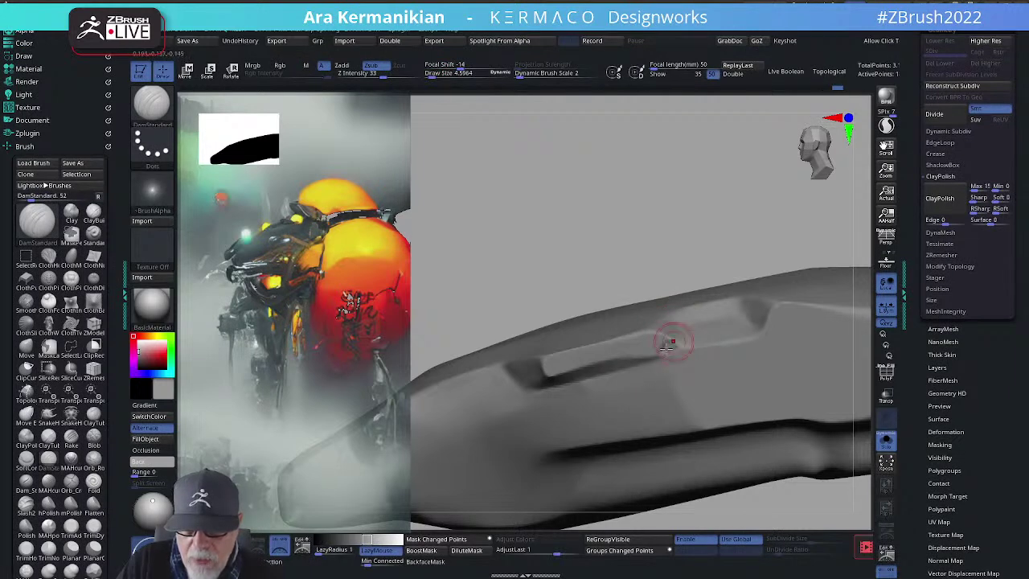
mouse_move(660, 356)
shift+mouse_down()
mouse_move(668, 345)
mouse_move(643, 354)
mouse_move(664, 359)
shift+mouse_up()
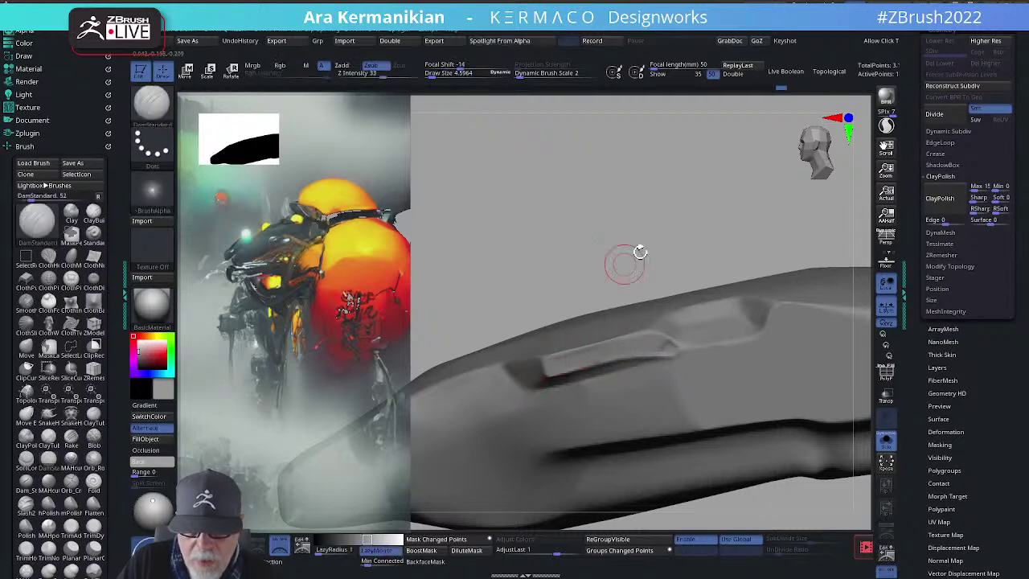
key(f)
drag(602, 218, 664, 416)
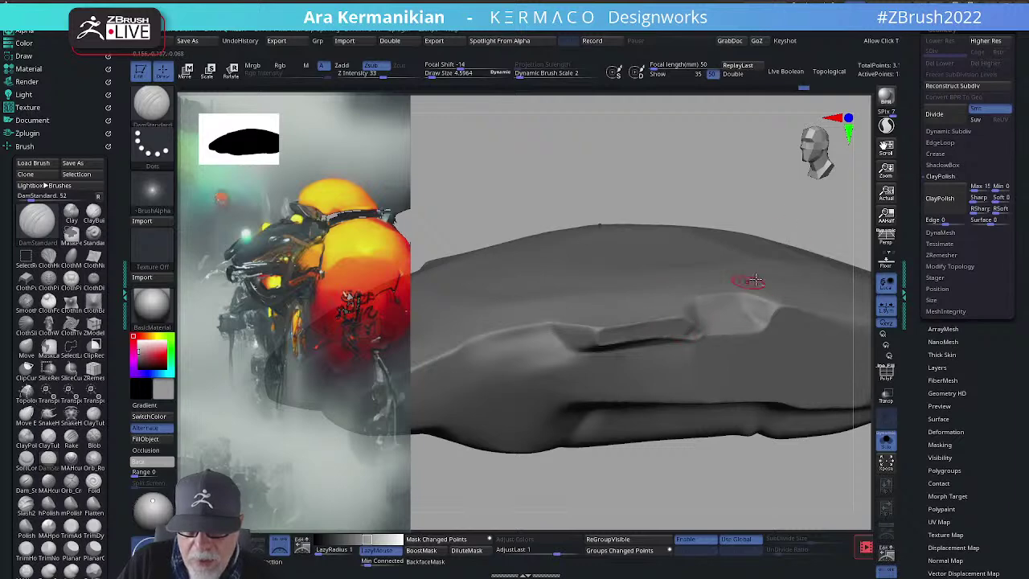
Step: Polish the upper surface of the shell above the side slots with hPolish at draw size 22.48959
key(f)
drag(686, 178, 675, 298)
right_click(676, 295)
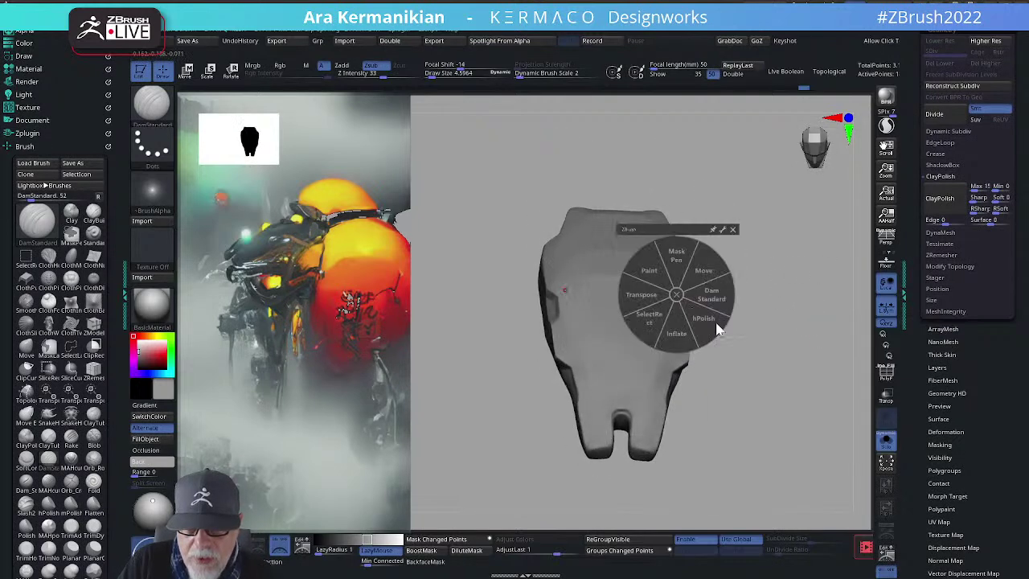
click(701, 326)
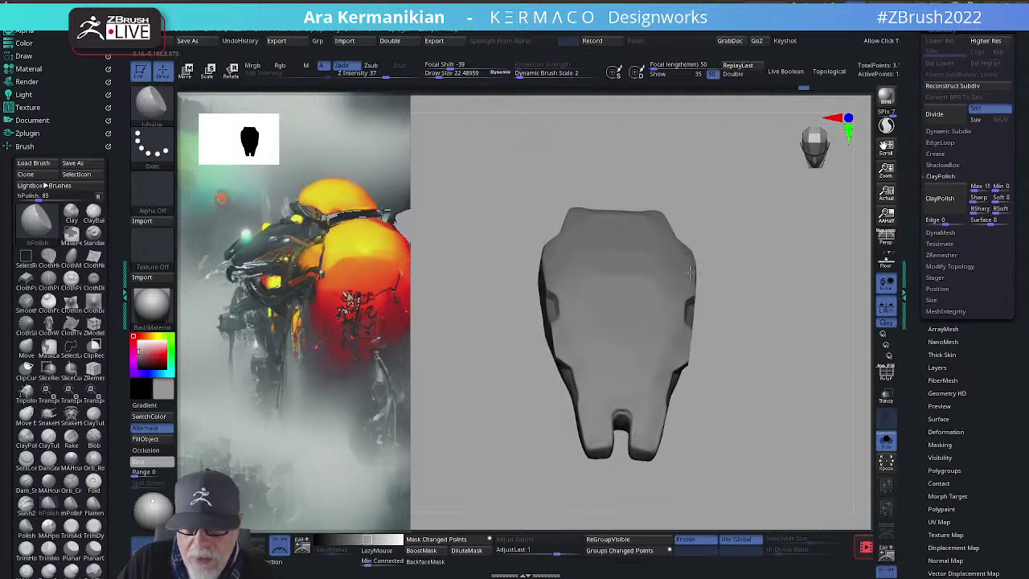
drag(672, 290, 672, 312)
drag(674, 353, 680, 328)
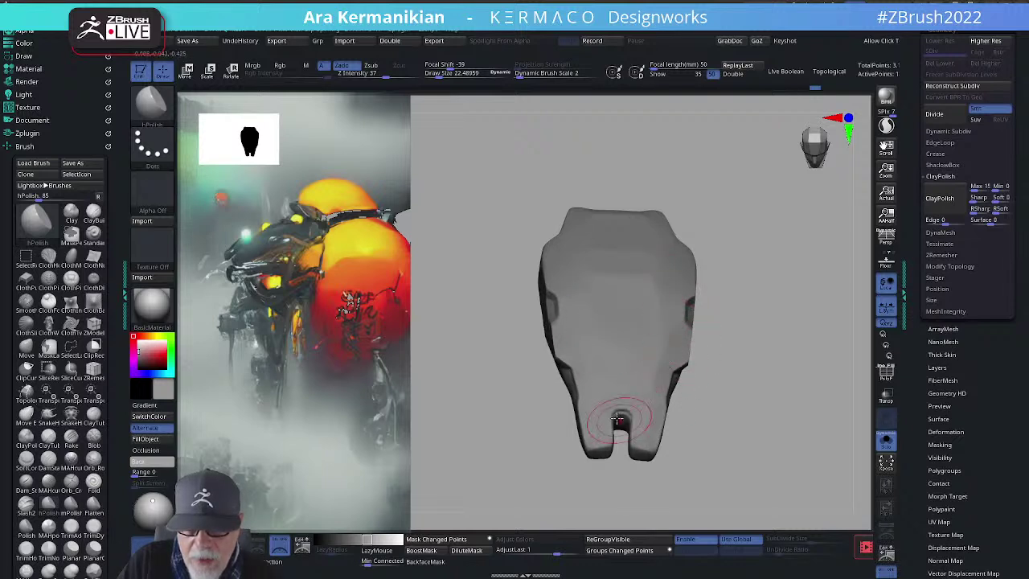
drag(816, 440, 758, 408)
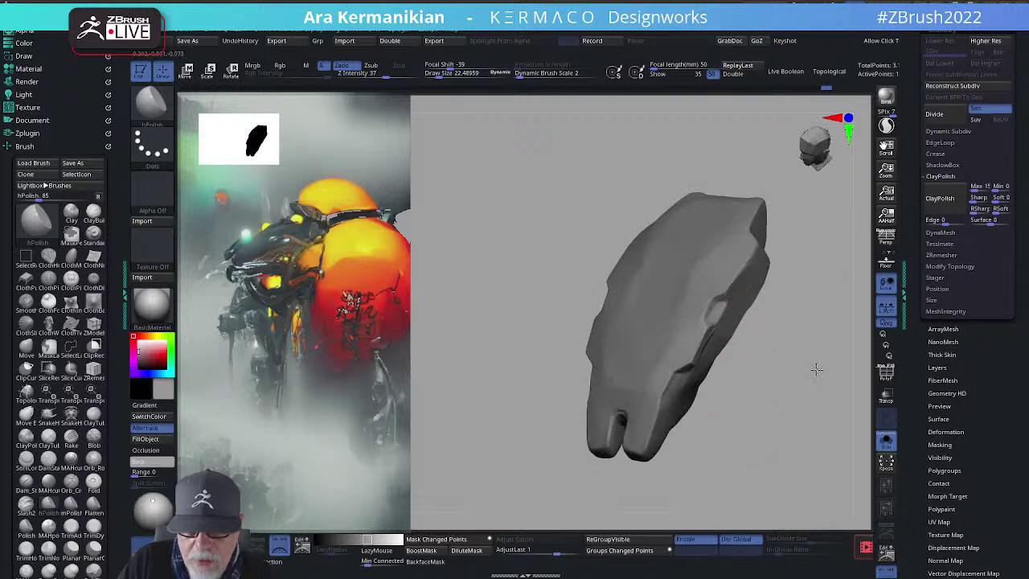
Step: Trim the shell's upper front with an angled ClipCurve cut in side view and smooth the cut surface
drag(816, 369, 743, 309)
drag(844, 325, 769, 225)
mouse_move(474, 341)
ctrl+shift+mouse_down()
mouse_move(494, 301)
mouse_move(666, 230)
mouse_move(680, 248)
ctrl+shift+mouse_up()
mouse_move(758, 191)
mouse_down()
mouse_move(790, 268)
mouse_move(776, 225)
mouse_up()
key(ctrl+shift)
ctrl+shift+drag(482, 342, 630, 263)
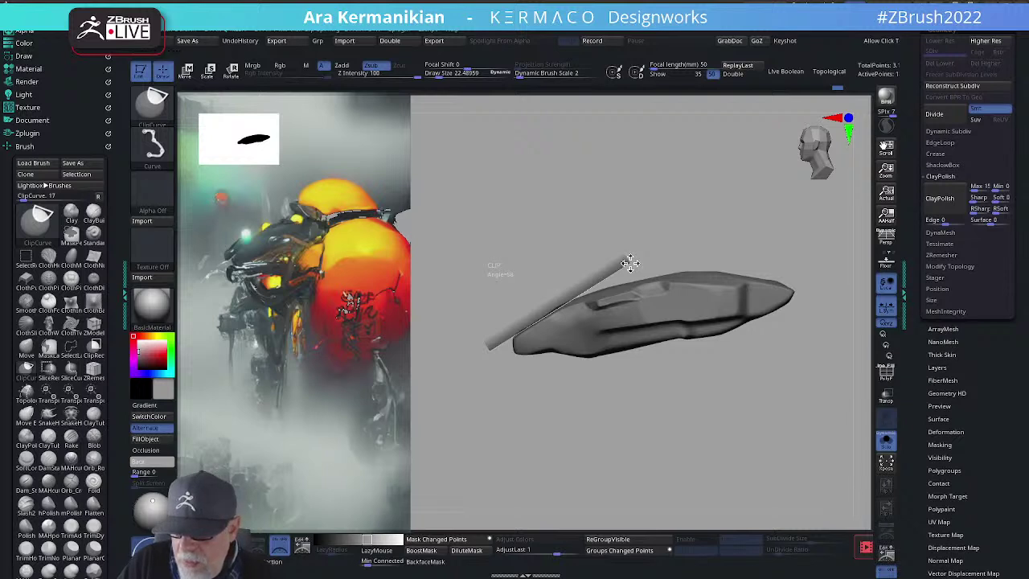
ctrl+shift+drag(629, 263, 605, 278)
drag(658, 233, 592, 416)
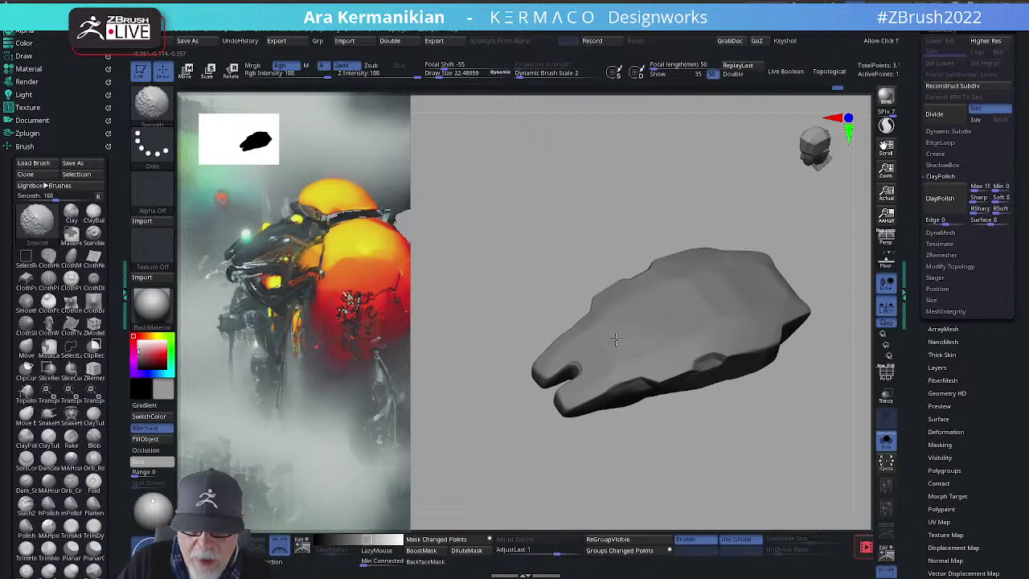
mouse_move(633, 358)
shift+mouse_down()
mouse_move(687, 364)
mouse_move(652, 354)
shift+mouse_up()
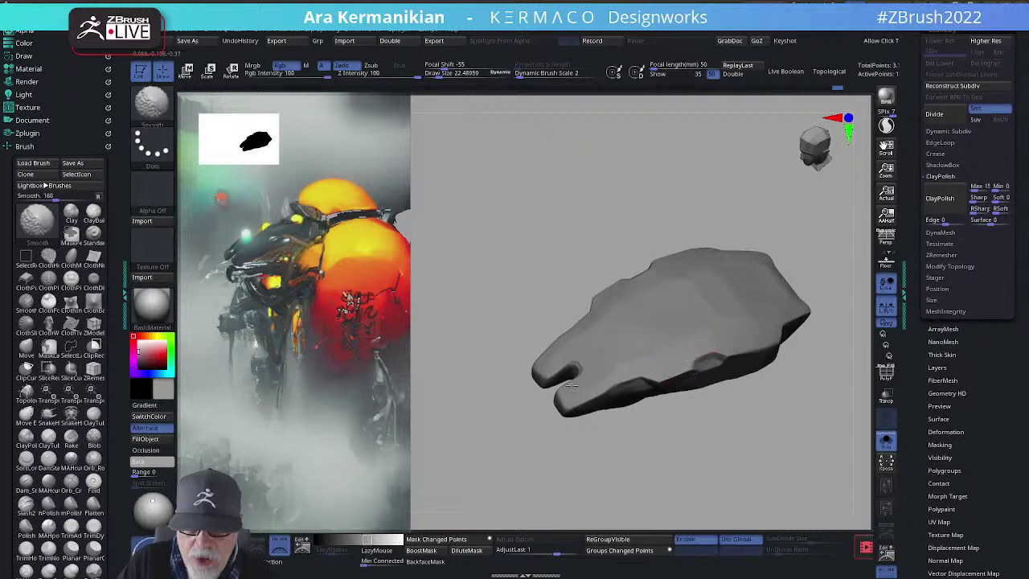
Step: Make another ClipCurve cut across the top of the forked front to lower its sloping plane
mouse_move(624, 471)
mouse_down()
mouse_move(705, 443)
mouse_move(650, 407)
mouse_move(682, 379)
mouse_move(678, 298)
mouse_move(726, 282)
mouse_move(584, 338)
mouse_up()
mouse_move(530, 396)
ctrl+shift+mouse_down()
mouse_move(670, 314)
mouse_move(701, 316)
ctrl+shift+mouse_up()
drag(736, 239, 632, 409)
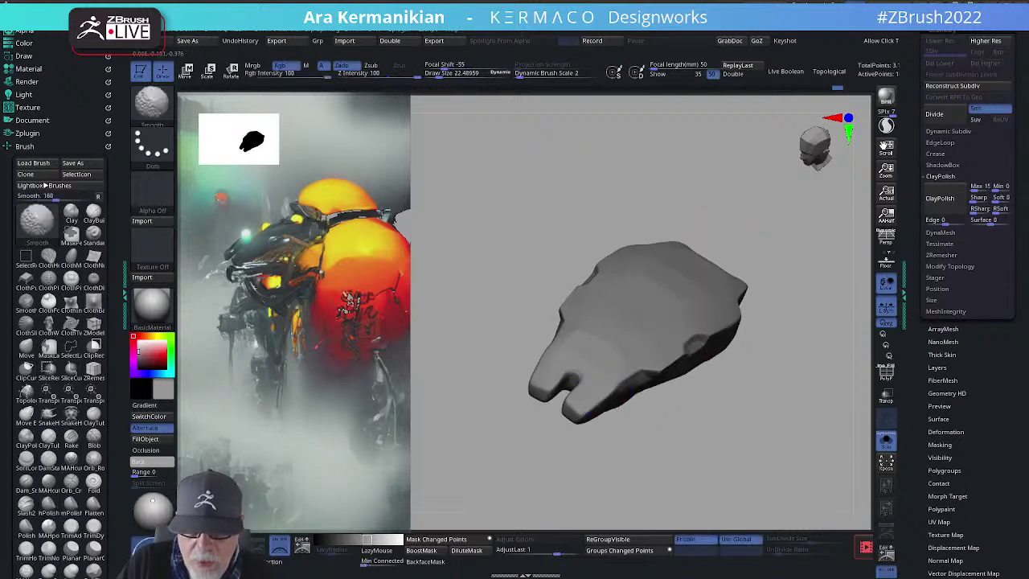
drag(758, 436, 593, 317)
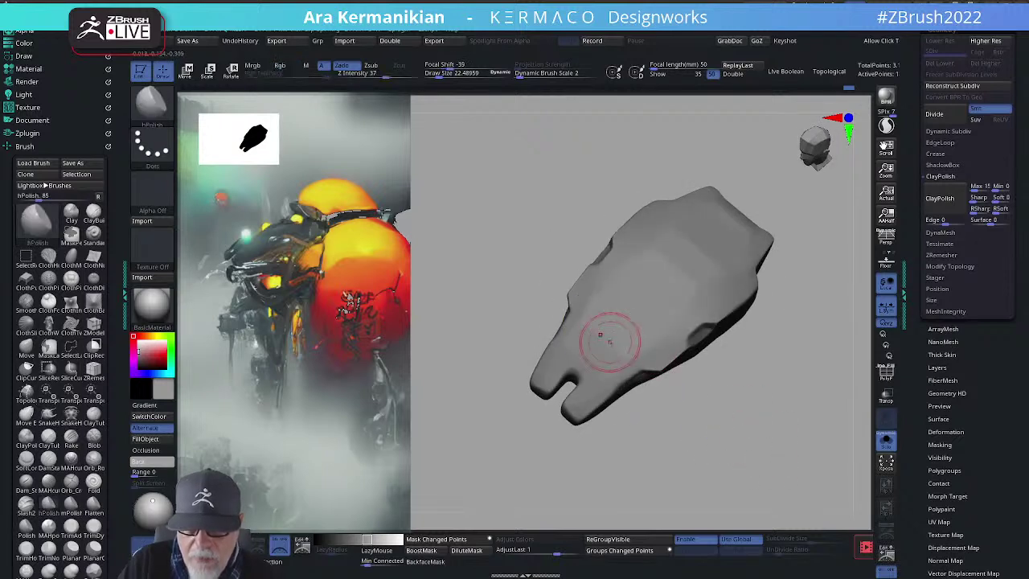
Step: Polish the clipped plane above the two front prongs with hPolish at draw size 22.48959
right_click(610, 340)
click(636, 367)
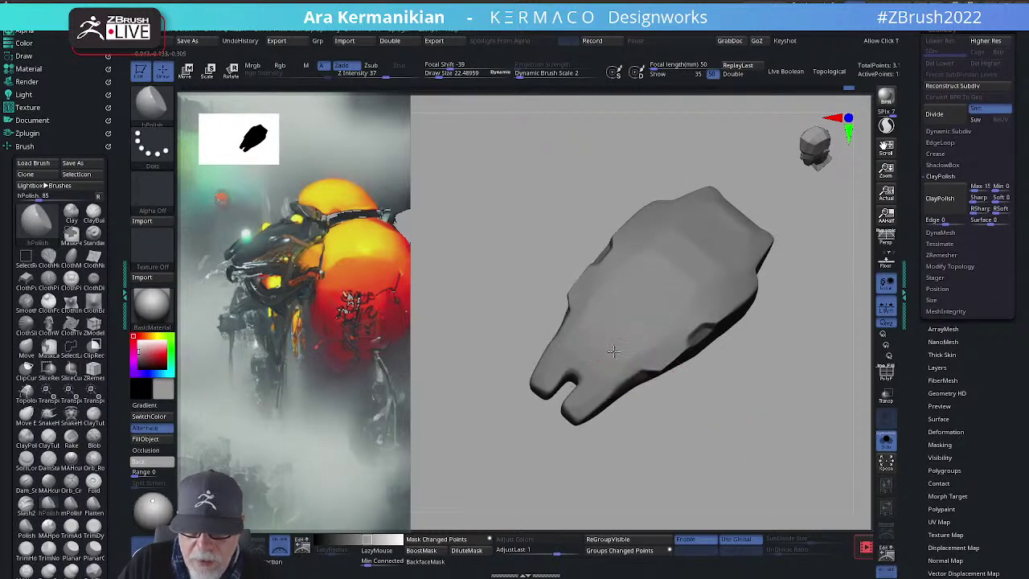
drag(727, 446, 706, 375)
drag(601, 342, 549, 388)
drag(711, 435, 757, 393)
drag(769, 222, 697, 332)
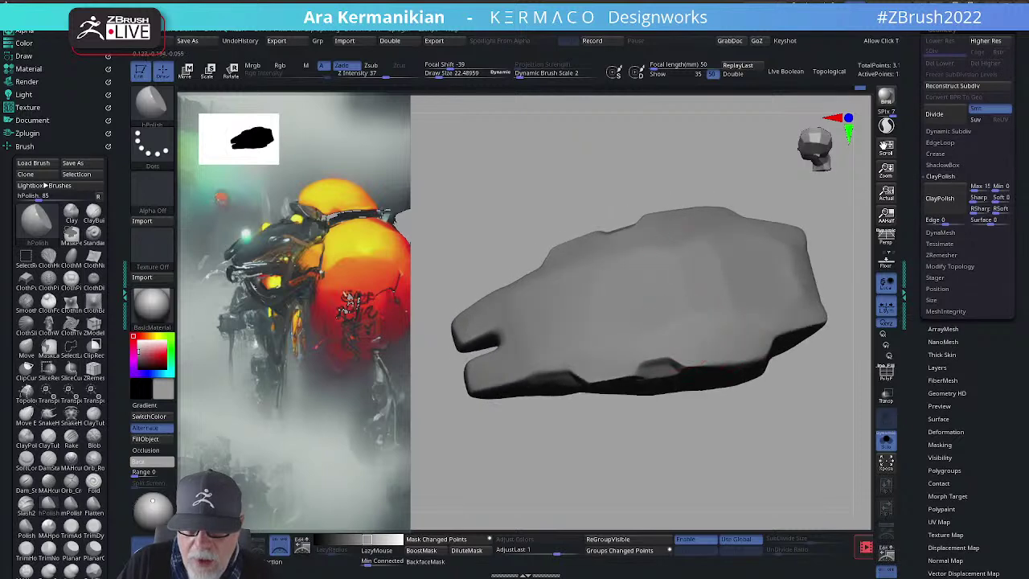
mouse_move(780, 437)
mouse_down()
mouse_move(788, 404)
mouse_move(777, 429)
mouse_move(594, 341)
mouse_up()
drag(707, 324, 719, 322)
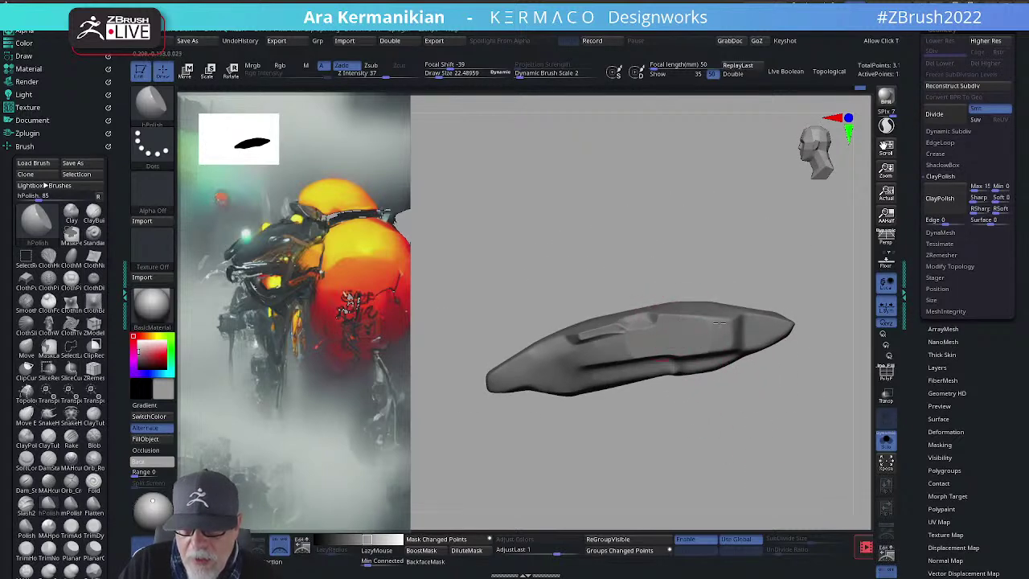
Step: Work the long lower side crease near the front with DamStandard at draw size 24.4876 and smooth it
mouse_move(740, 415)
mouse_down()
mouse_move(751, 394)
mouse_move(741, 249)
mouse_up()
key(shift)
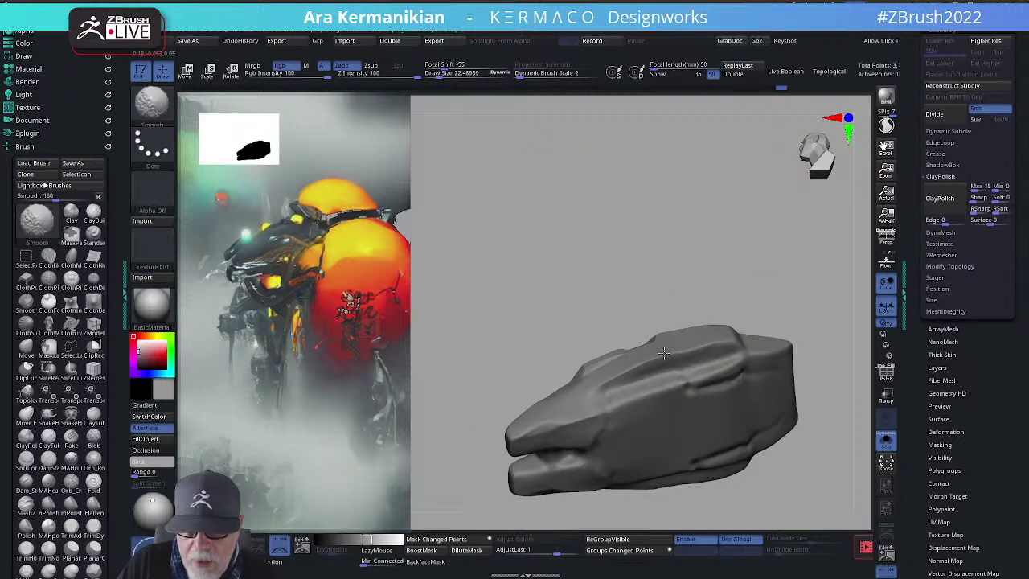
key(space)
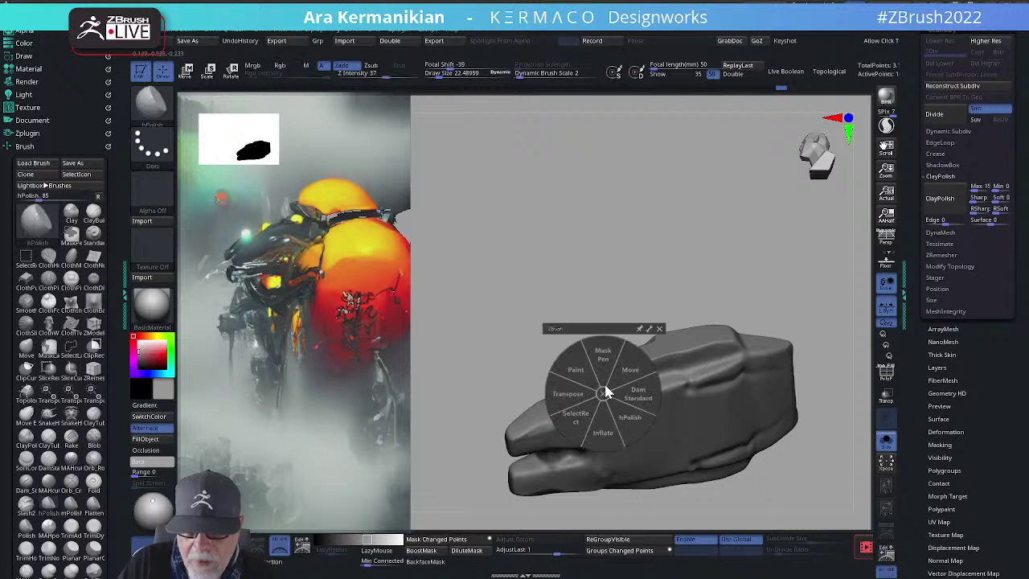
click(639, 394)
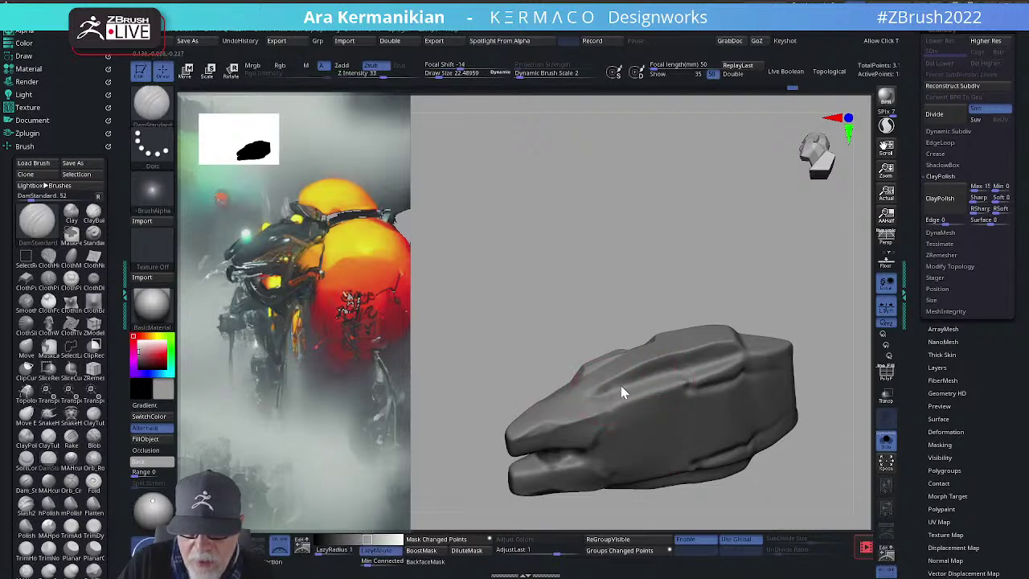
mouse_move(737, 287)
mouse_down()
mouse_move(680, 337)
mouse_move(620, 436)
mouse_move(673, 232)
mouse_move(552, 356)
mouse_up()
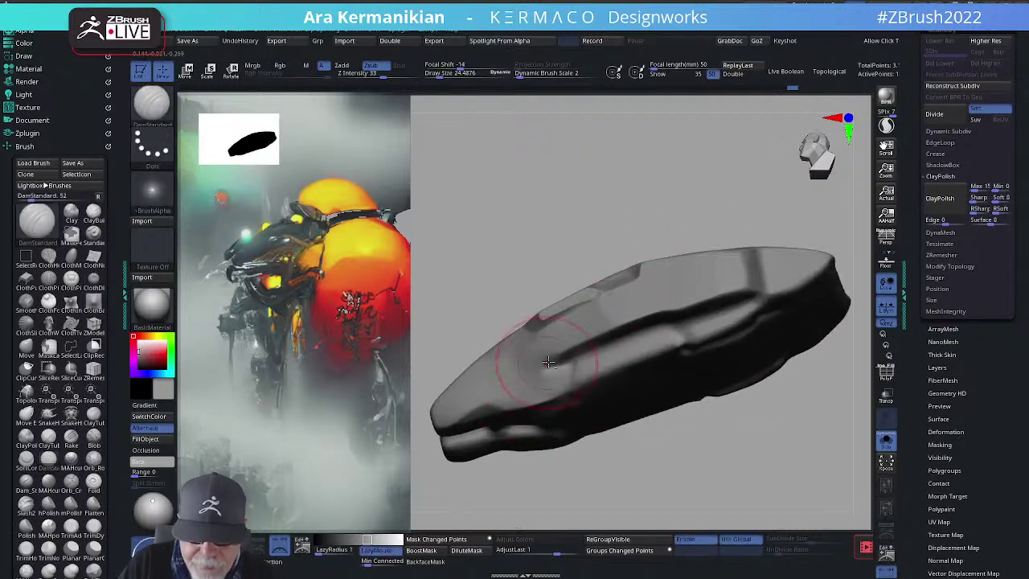
key(shift)
mouse_move(685, 437)
alt+mouse_down()
mouse_move(654, 469)
mouse_move(830, 427)
alt+mouse_up()
mouse_move(773, 408)
mouse_down()
mouse_move(671, 426)
mouse_move(718, 431)
mouse_move(741, 413)
mouse_move(728, 342)
mouse_up()
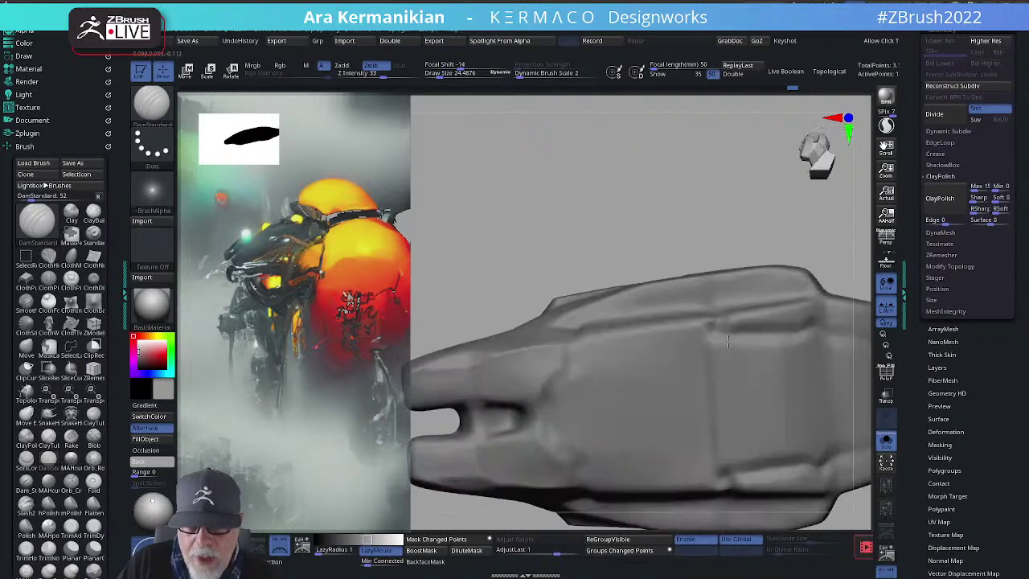
Step: Cut a flat recess into the lower side edge with a bent ClipCurve and smooth the surrounding underside
mouse_move(728, 193)
mouse_down()
mouse_move(793, 317)
mouse_move(712, 268)
mouse_move(747, 248)
mouse_move(739, 265)
mouse_move(689, 249)
mouse_move(641, 251)
mouse_move(628, 344)
mouse_move(654, 371)
mouse_move(643, 374)
mouse_move(647, 391)
mouse_up()
key(ctrl+shift)
key(alt)
key(alt)
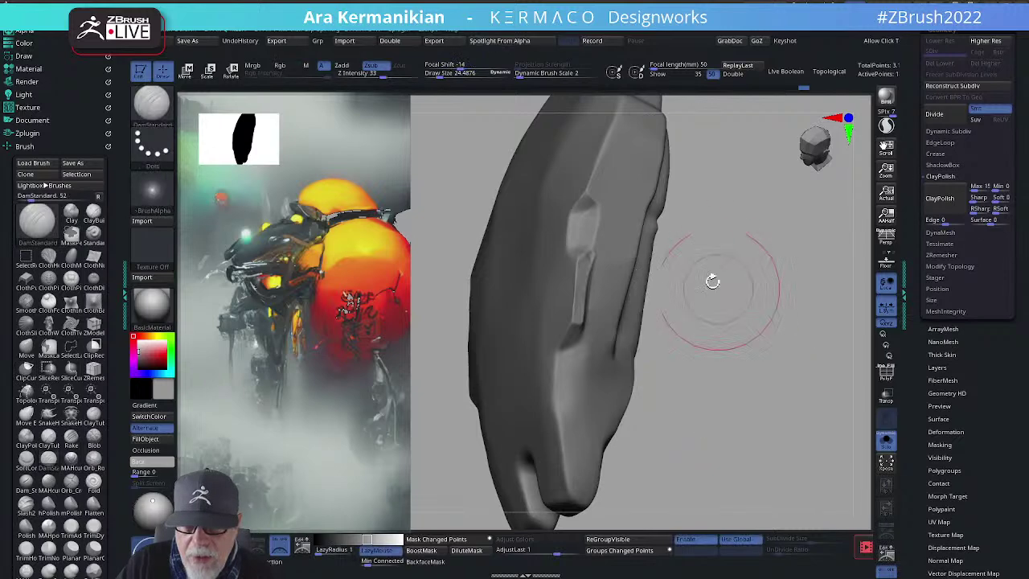
mouse_move(699, 251)
ctrl+shift+mouse_down()
mouse_move(643, 278)
mouse_move(626, 352)
mouse_move(643, 398)
ctrl+shift+mouse_up()
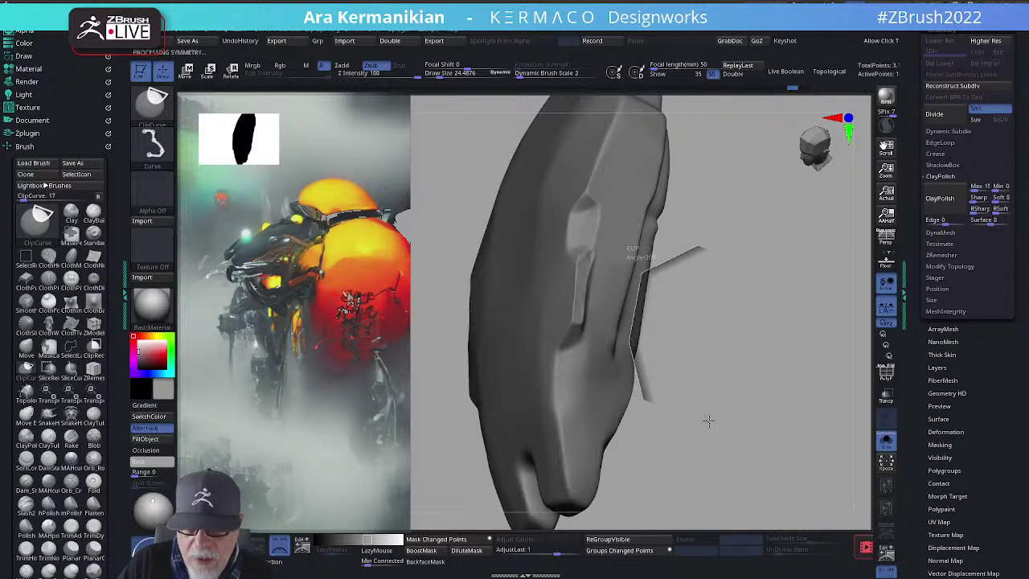
drag(689, 316, 716, 306)
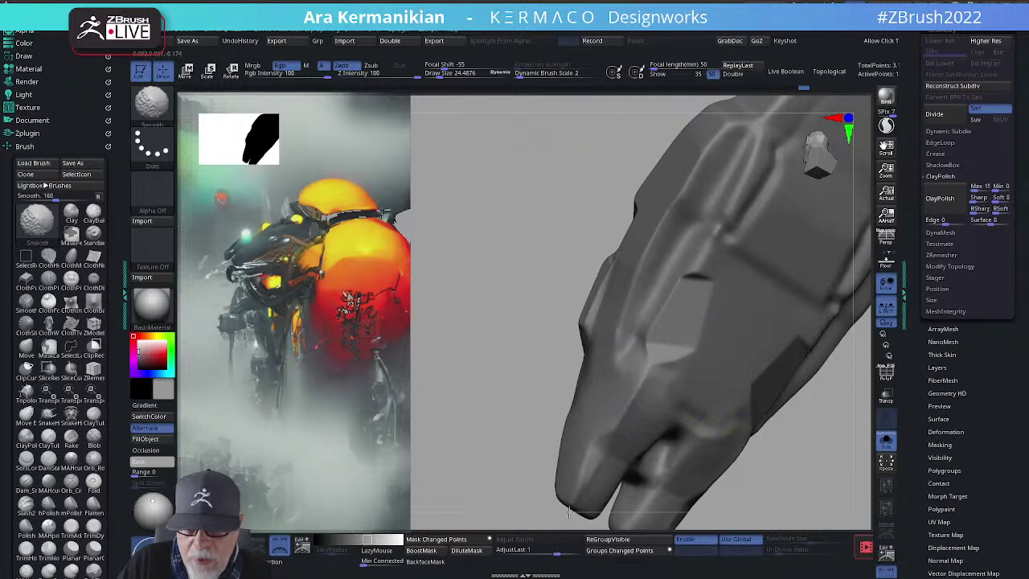
drag(466, 409, 626, 403)
mouse_move(820, 434)
mouse_down()
mouse_move(717, 381)
mouse_move(651, 215)
mouse_move(595, 191)
mouse_move(601, 270)
mouse_up()
Step: Carve the underside behind the front prongs with DamStandard at draw size 20.5804 and smooth the strokes
right_click(584, 399)
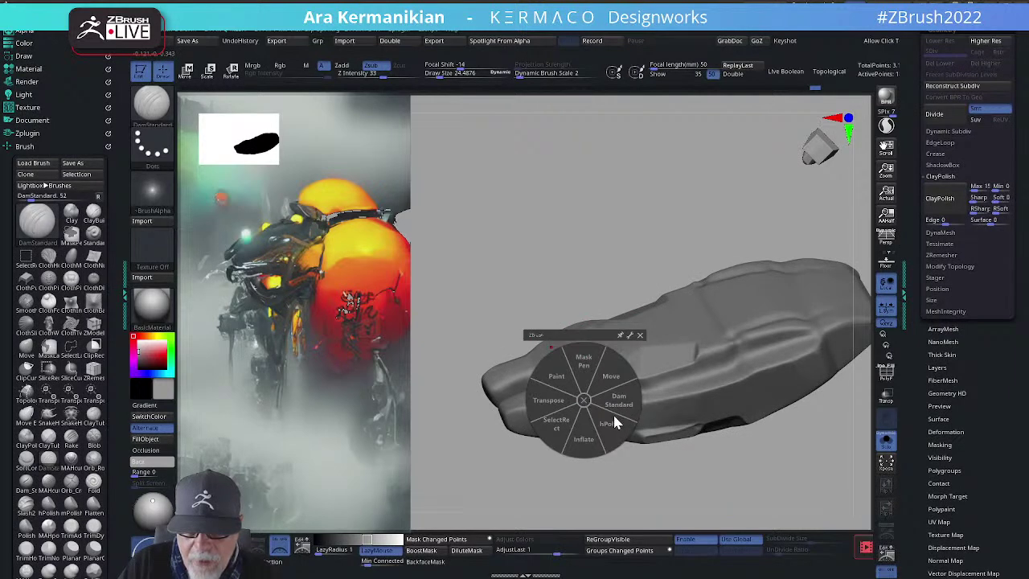
click(619, 406)
key(s)
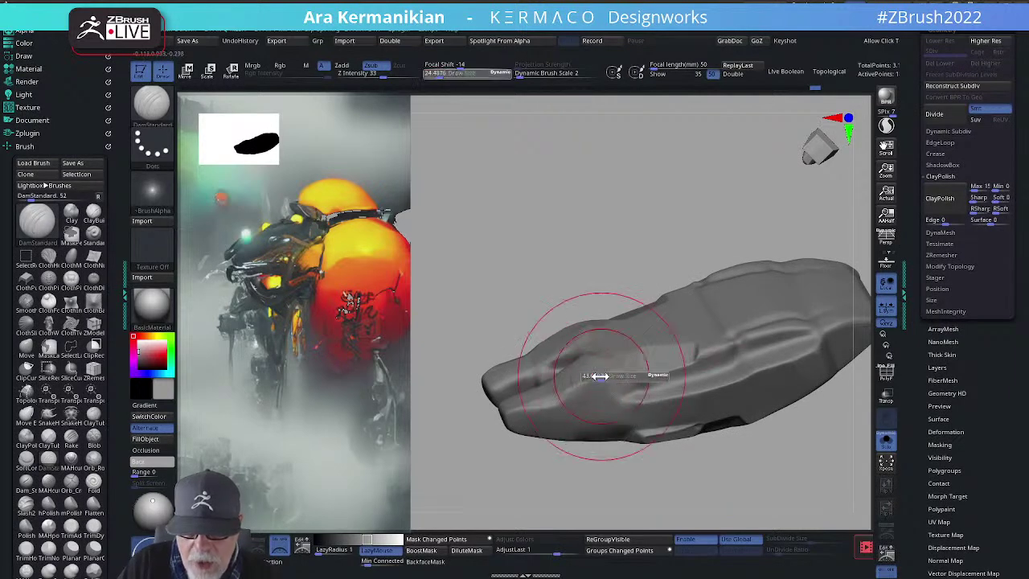
mouse_move(555, 406)
mouse_down()
mouse_move(590, 375)
mouse_move(643, 363)
mouse_up()
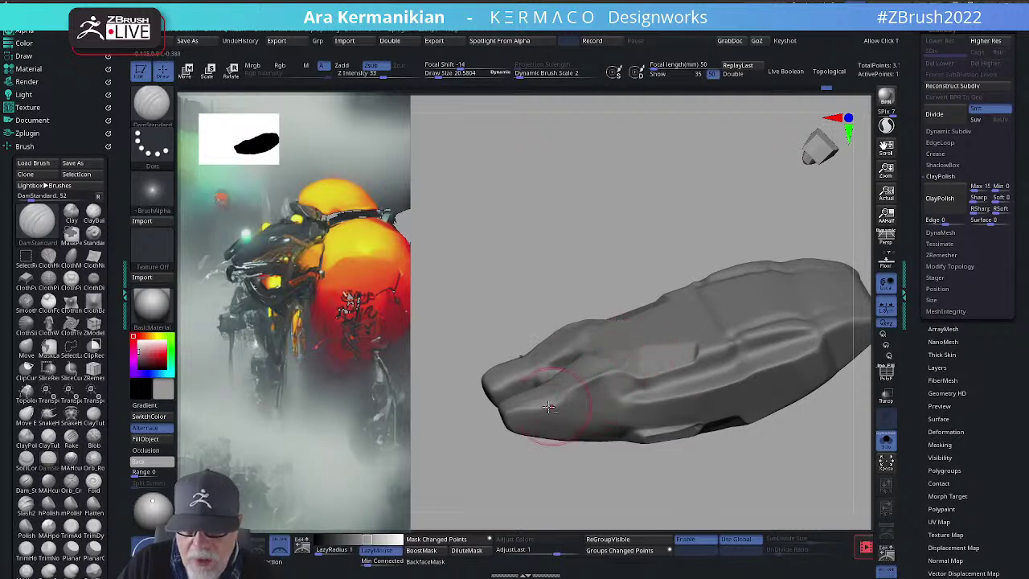
key(shift)
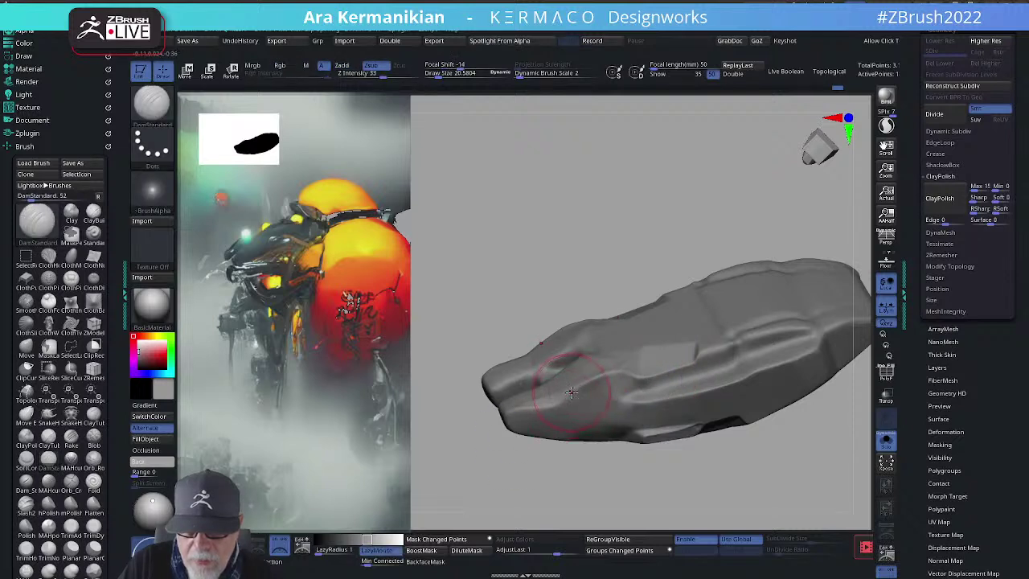
Step: Refine the creases around the front fork's underside with DamStandard at draw size 12.3664 and smooth them
key(s)
drag(571, 393, 553, 396)
mouse_move(492, 480)
mouse_down()
mouse_move(654, 418)
mouse_move(726, 301)
mouse_move(749, 287)
mouse_move(781, 346)
mouse_move(755, 294)
mouse_move(760, 319)
mouse_move(702, 393)
mouse_up()
key(shift)
shift+drag(586, 306, 587, 309)
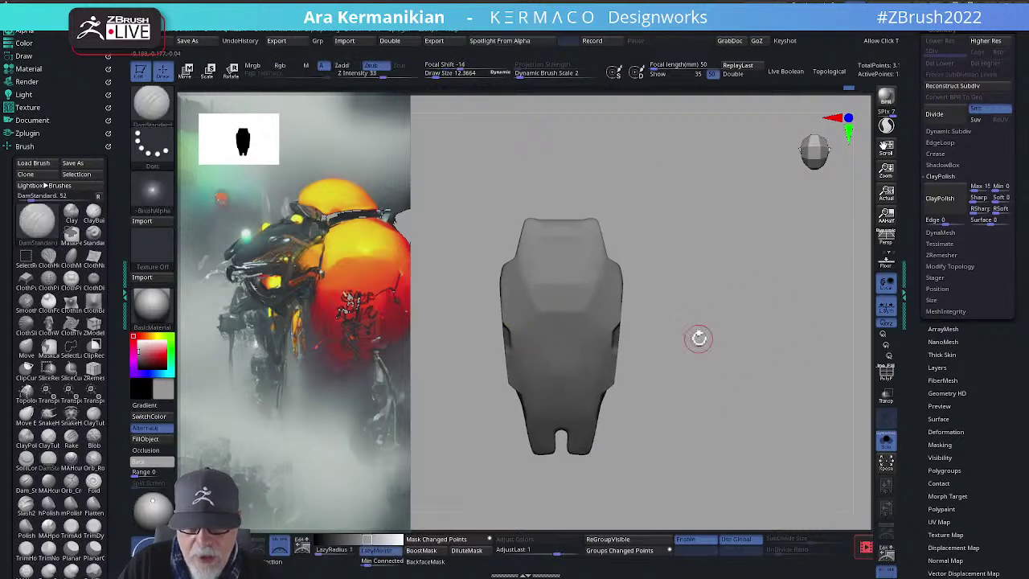
alt+drag(699, 338, 696, 320)
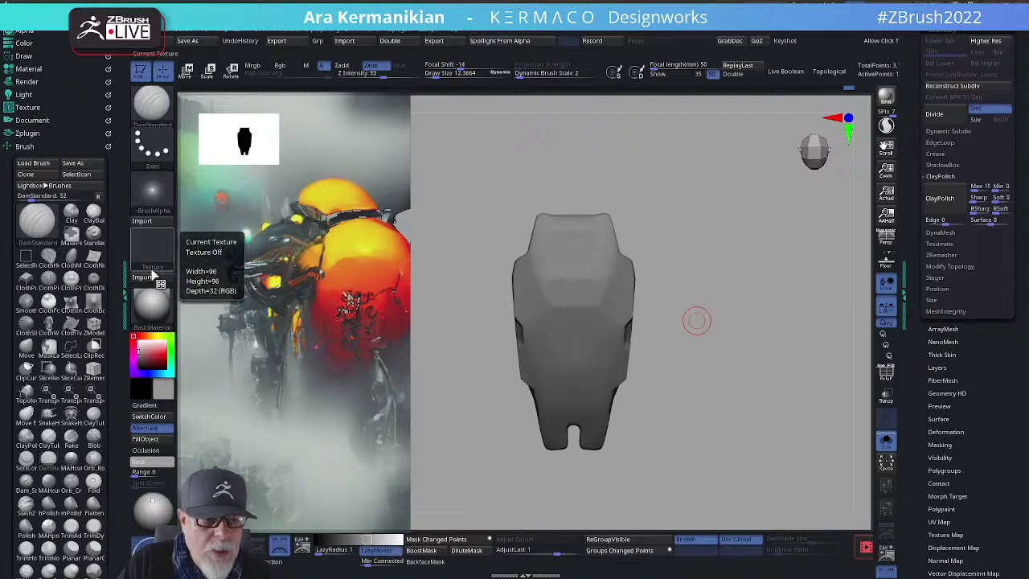
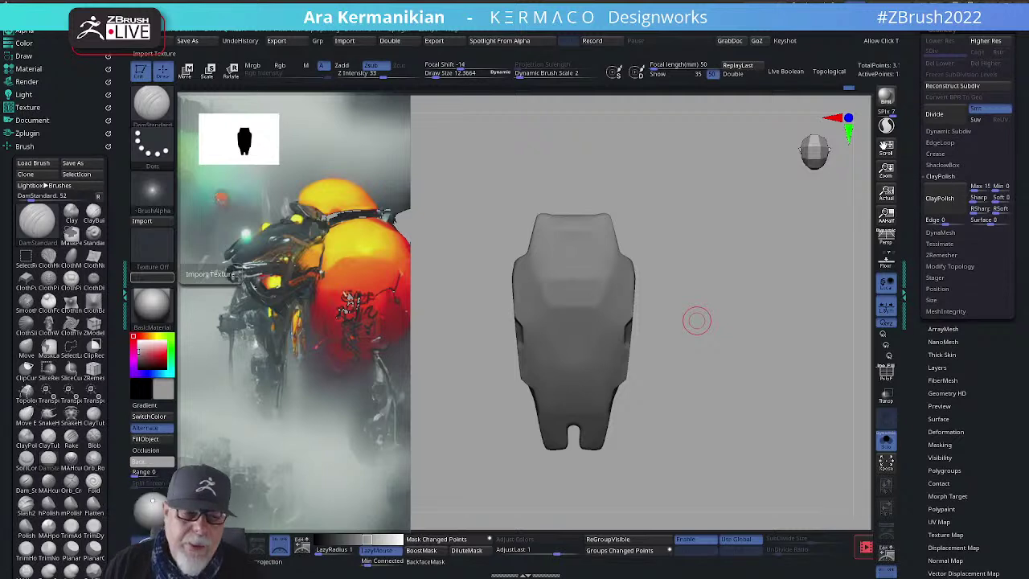
click(148, 255)
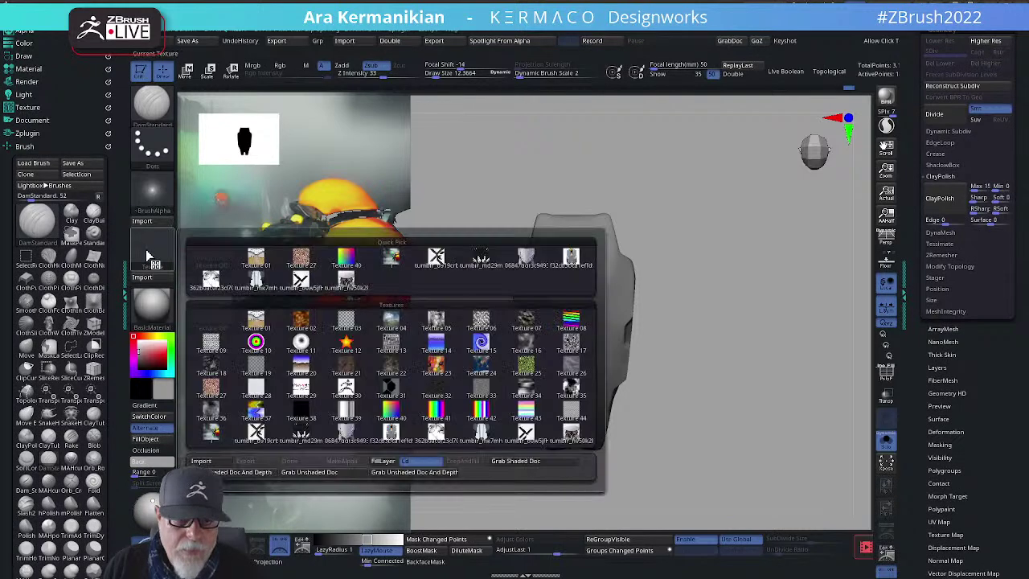
mouse_move(485, 438)
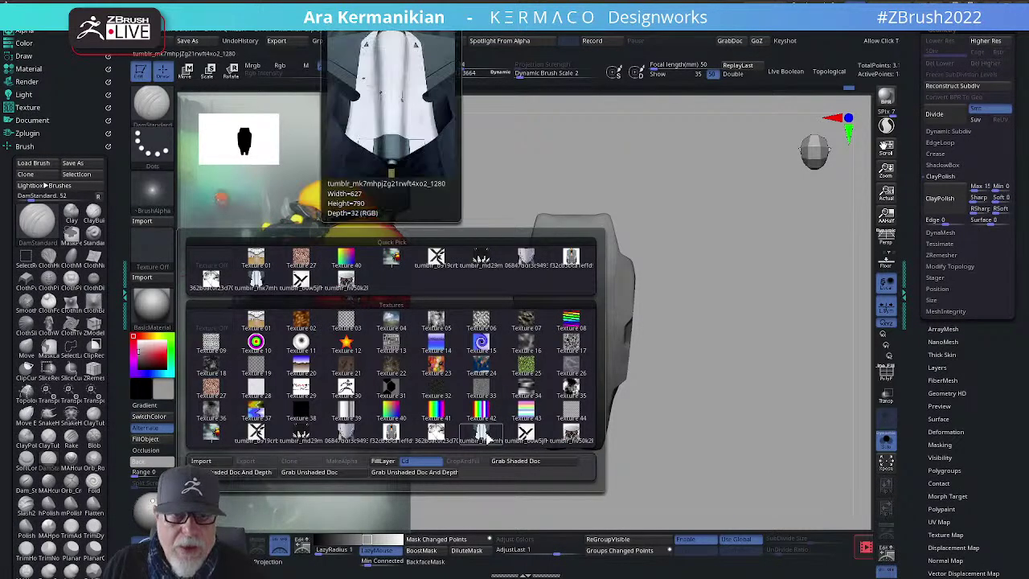
click(485, 438)
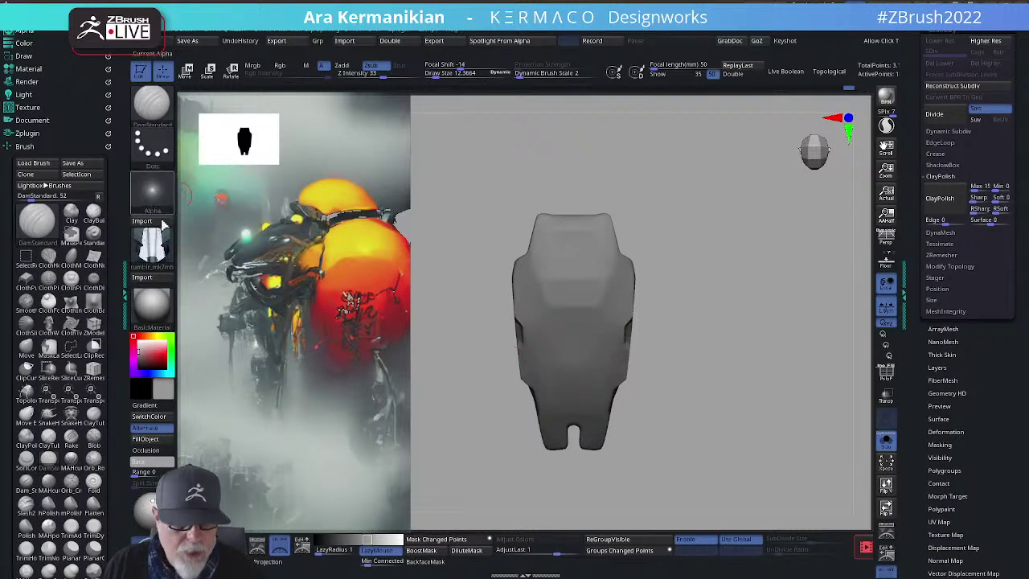
click(153, 245)
click(213, 322)
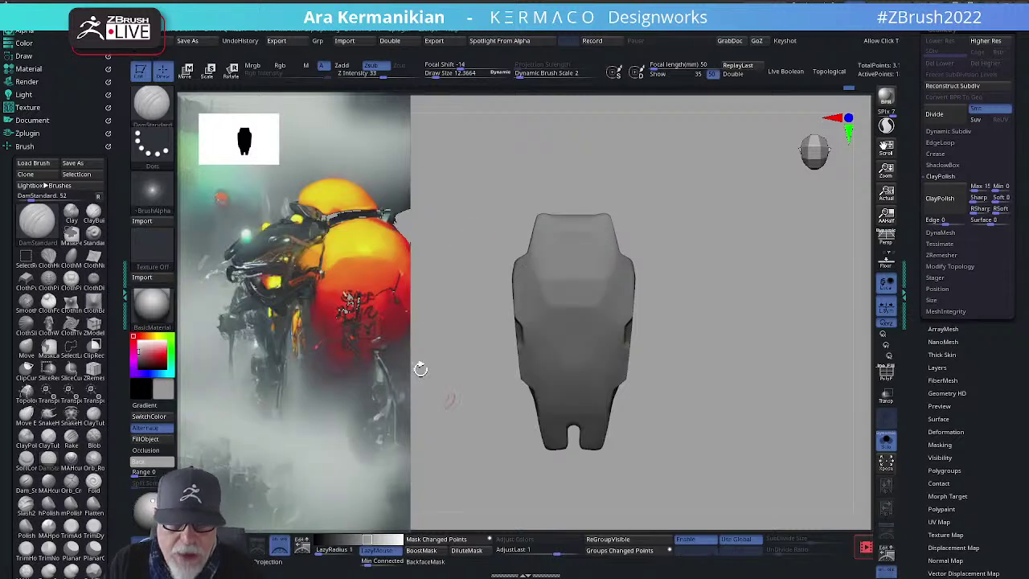
Step: Set up the Paint brush with the DragRect stroke and the texture tumblr_mk7mhpjZg21rwft4xo2_1280
key(space)
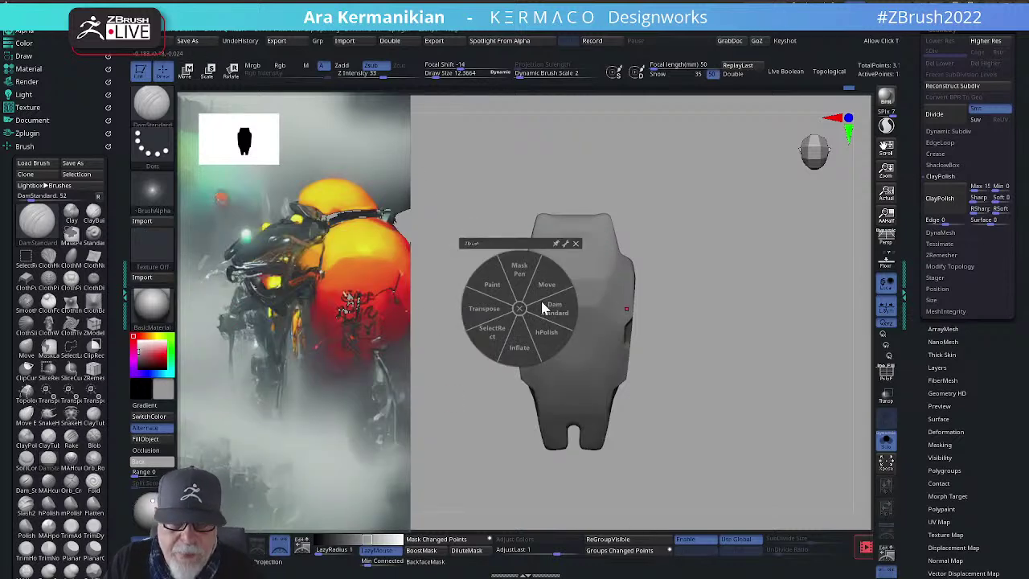
click(490, 287)
click(152, 145)
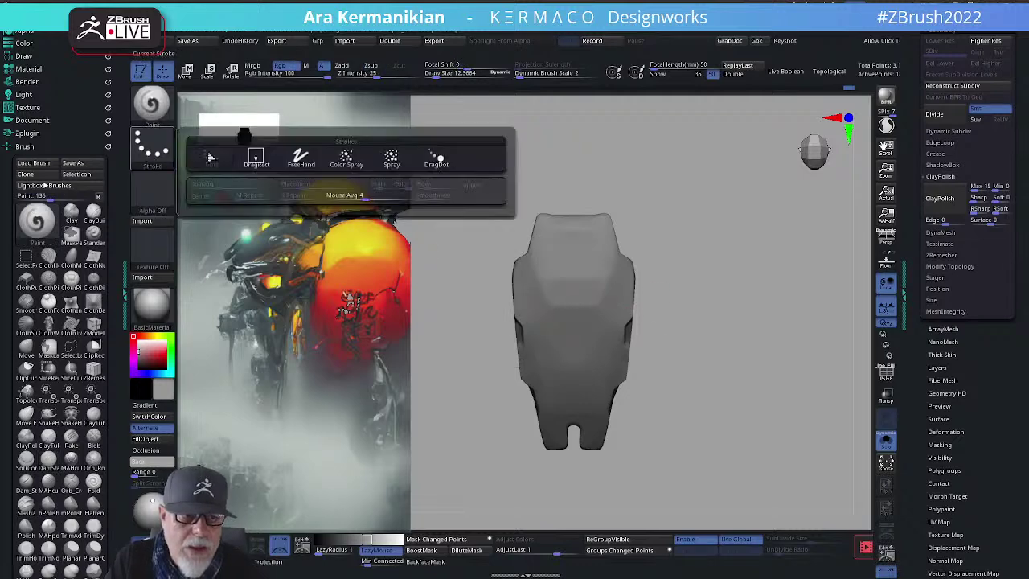
click(257, 159)
click(153, 245)
click(391, 395)
click(152, 245)
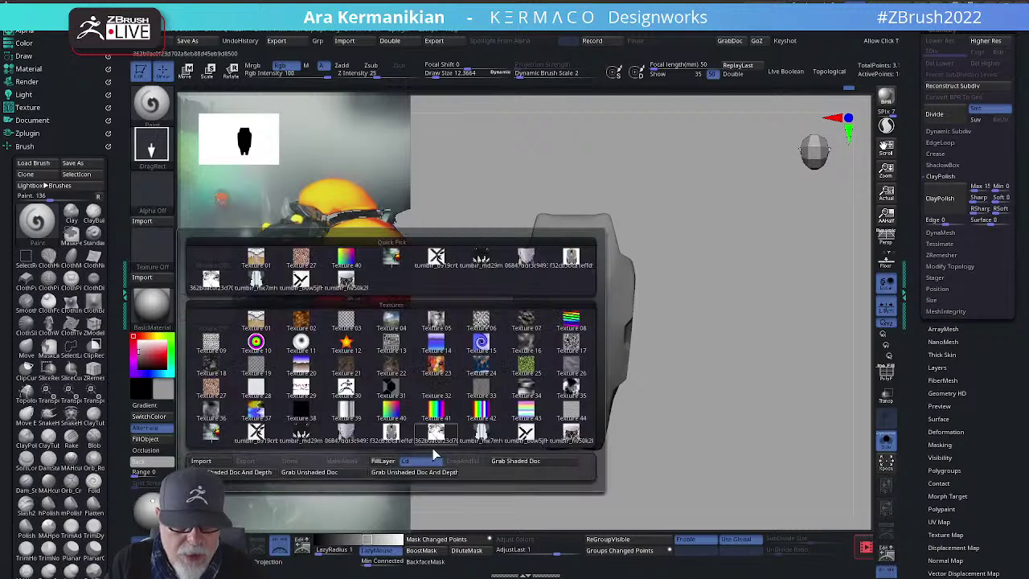
click(480, 433)
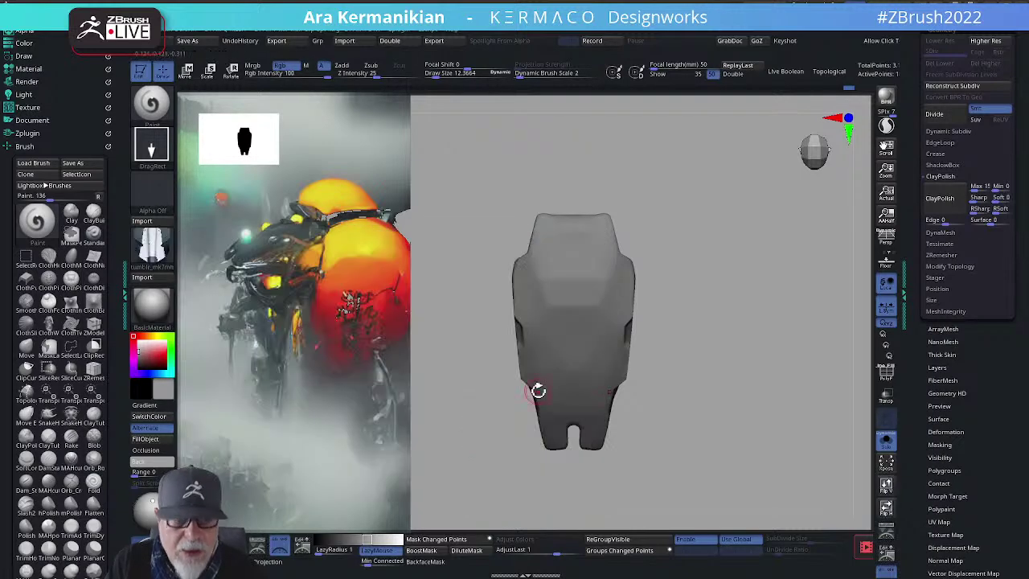
Step: Switch the Paint brush's texture to tumblr_nv50k2Pgse1s5bwizo1_500
mouse_move(713, 306)
mouse_down()
mouse_move(735, 294)
mouse_move(744, 304)
mouse_move(728, 310)
mouse_move(735, 340)
mouse_move(761, 311)
mouse_move(645, 310)
mouse_move(627, 394)
mouse_move(651, 485)
mouse_move(634, 500)
mouse_move(589, 440)
mouse_move(439, 333)
mouse_up()
key(ctrl)
click(152, 245)
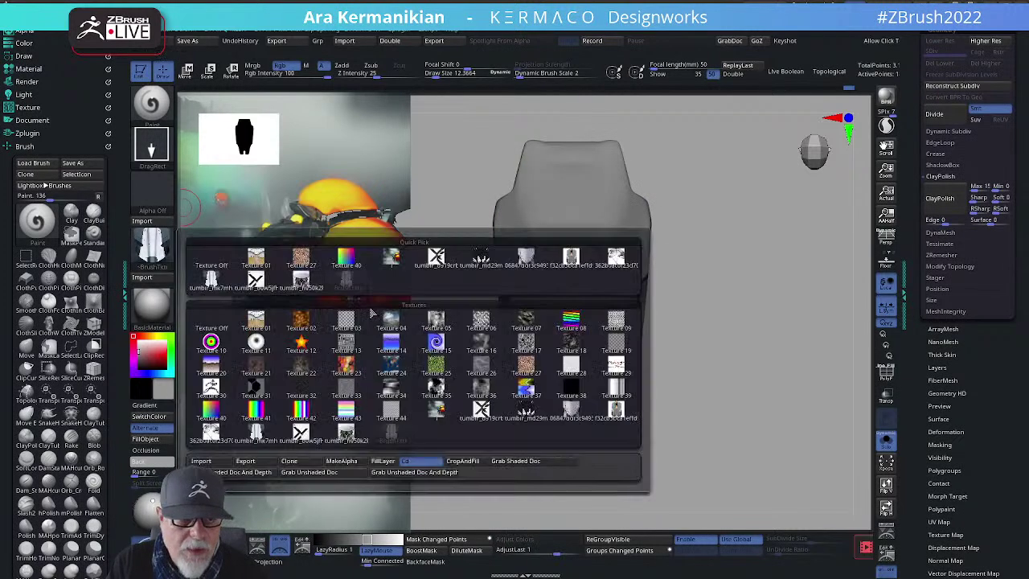
mouse_move(347, 436)
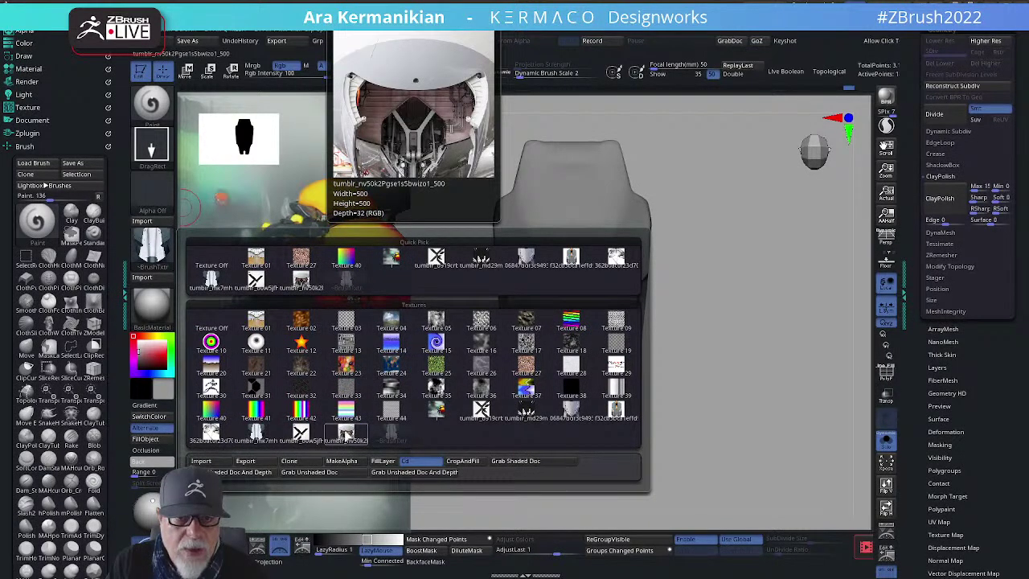
click(346, 436)
Step: Stamp the mechanical texture symmetrically over the upper shell and its central panel, undoing the first trial stamp
drag(568, 217, 438, 317)
key(ctrl+z)
alt+drag(746, 323, 704, 336)
drag(611, 306, 608, 471)
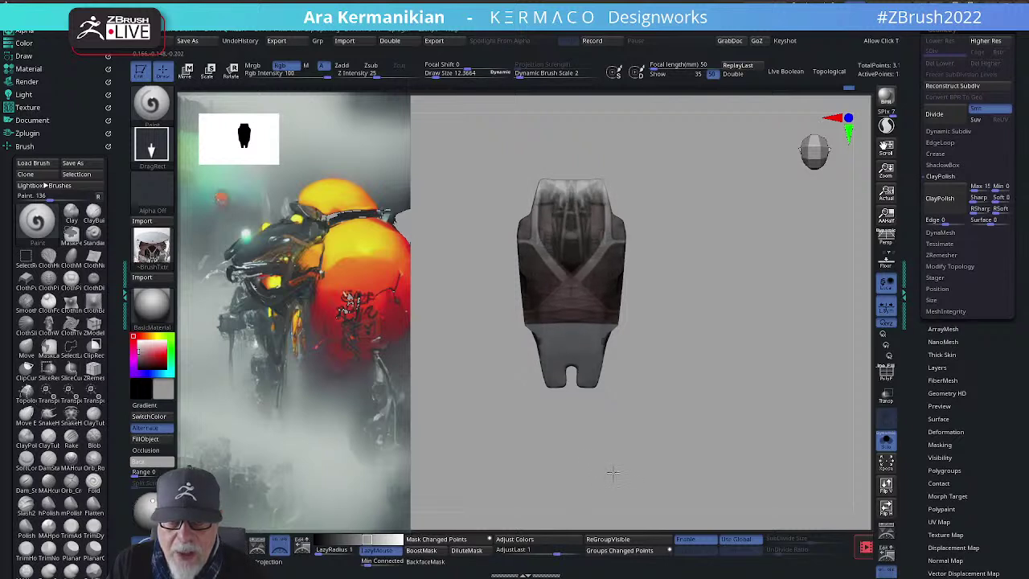
drag(684, 427, 718, 322)
drag(565, 334, 599, 249)
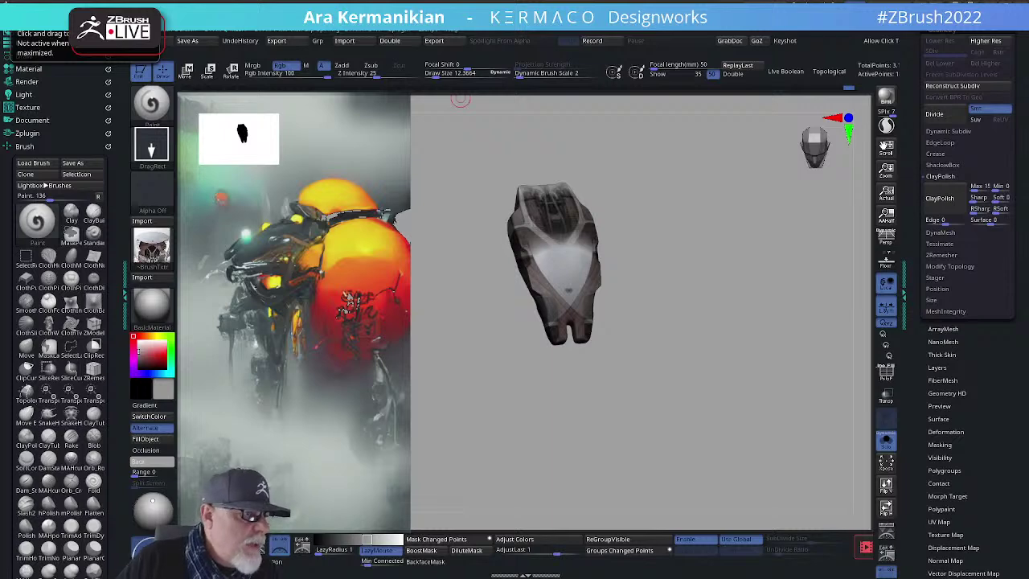
Step: Switch to the browser and look through the artist's Instagram posts for ornate sculptural reference imagery
drag(772, 578, 547, 0)
scroll(454, 423, down, 2)
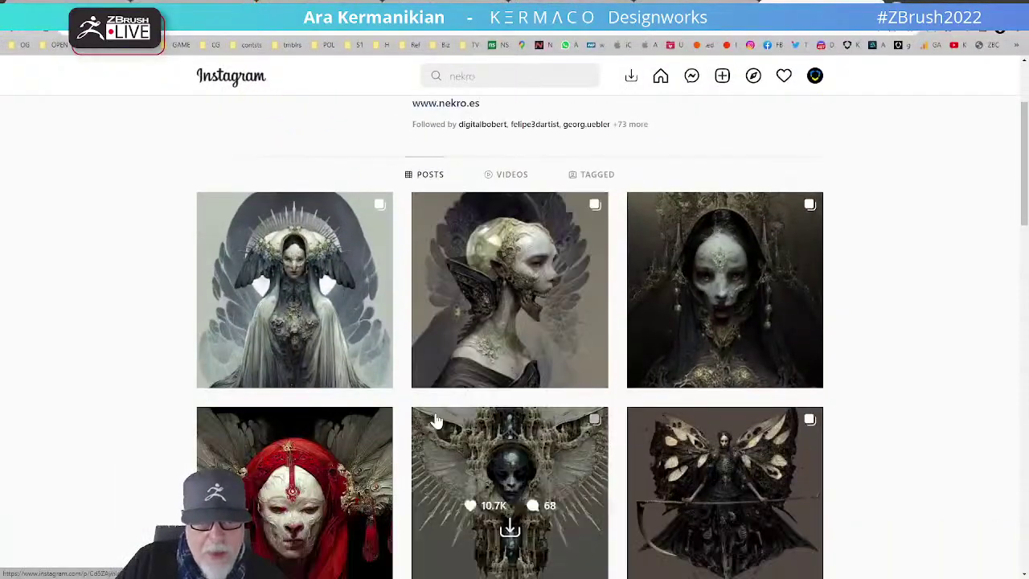
scroll(482, 386, down, 3)
scroll(445, 442, down, 2)
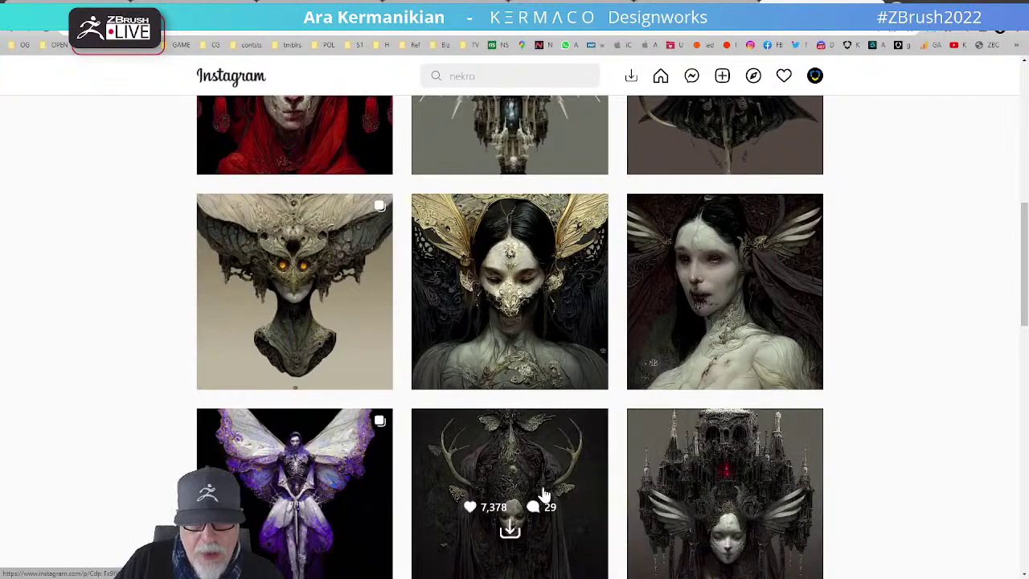
scroll(514, 450, down, 3)
scroll(512, 446, down, 1)
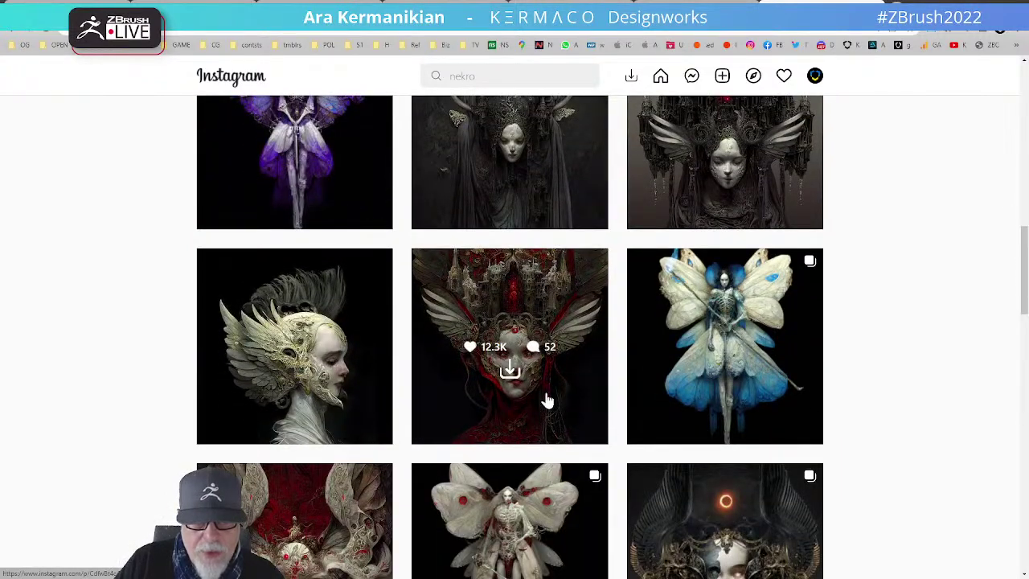
scroll(672, 416, down, 2)
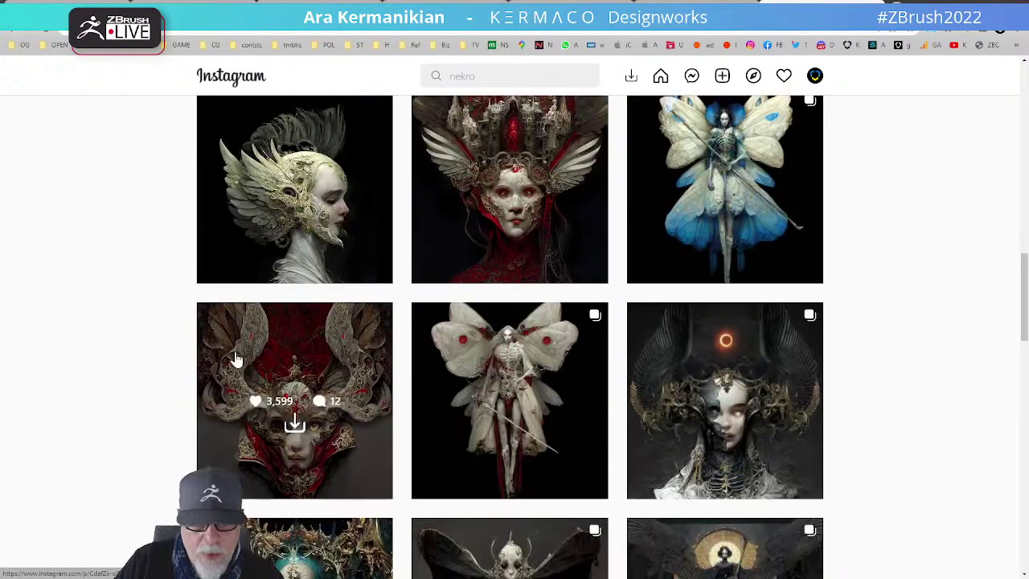
scroll(487, 459, down, 2)
scroll(260, 409, down, 1)
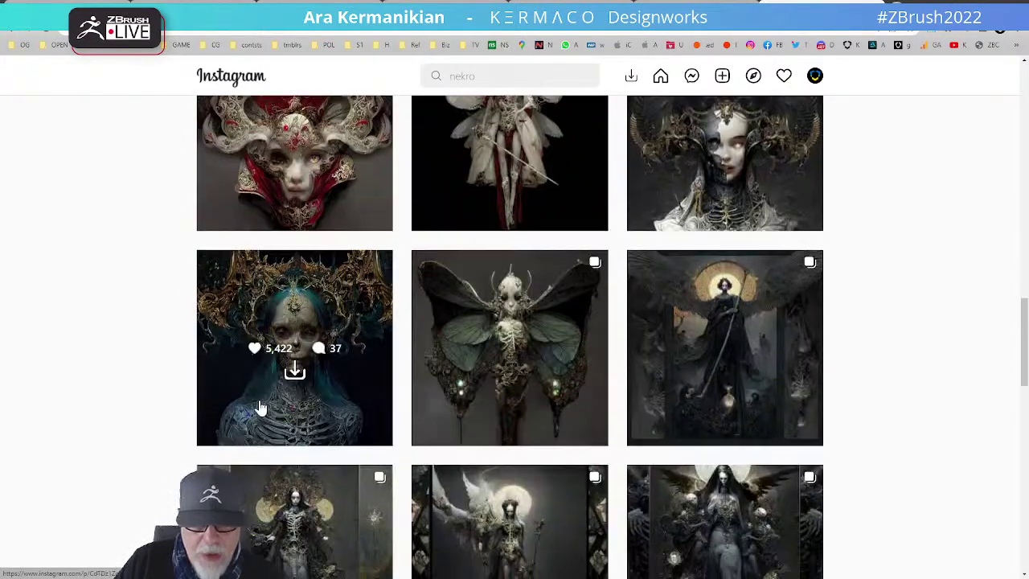
scroll(354, 462, down, 2)
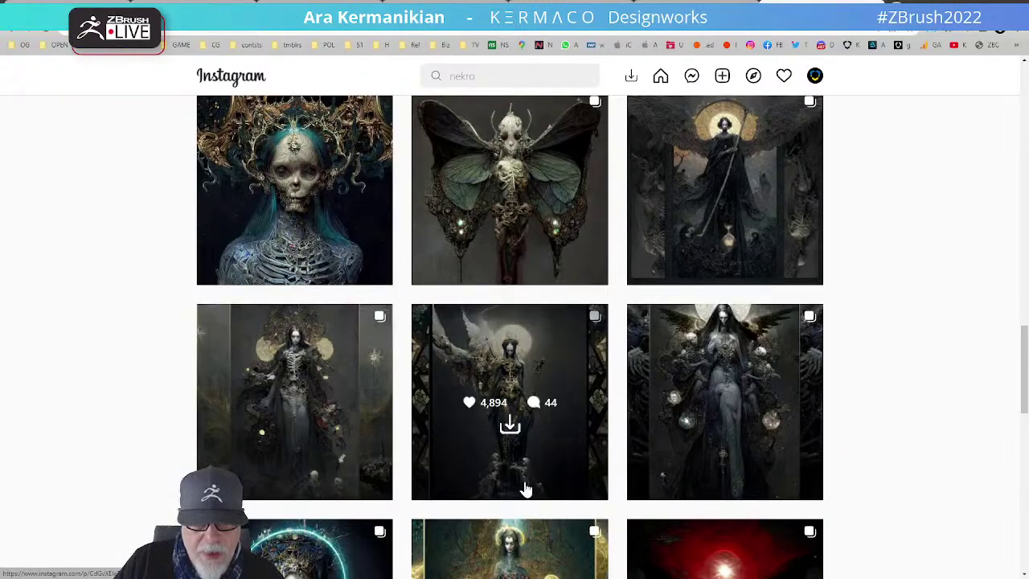
scroll(528, 487, down, 5)
scroll(531, 482, down, 2)
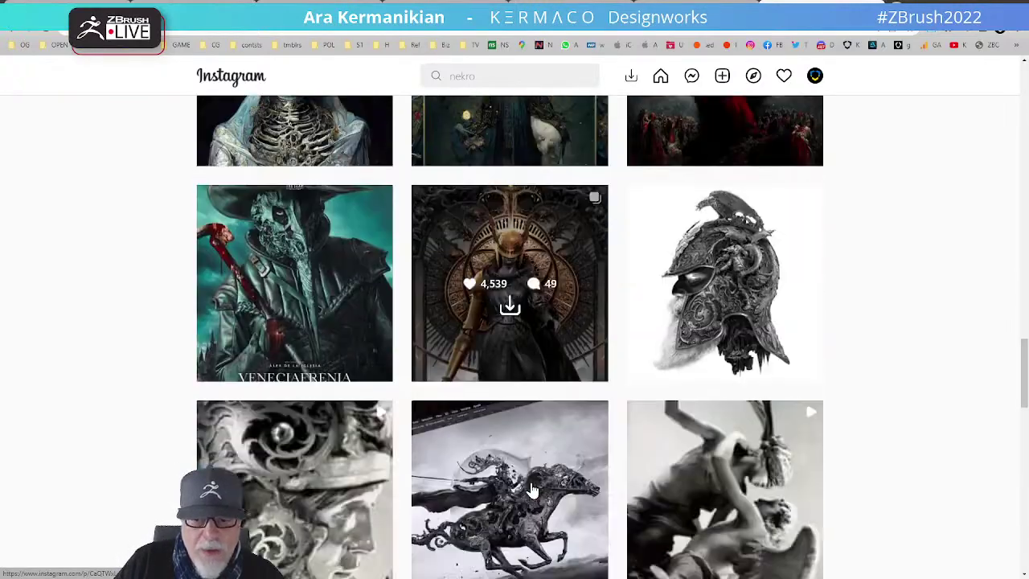
scroll(536, 480, up, 6)
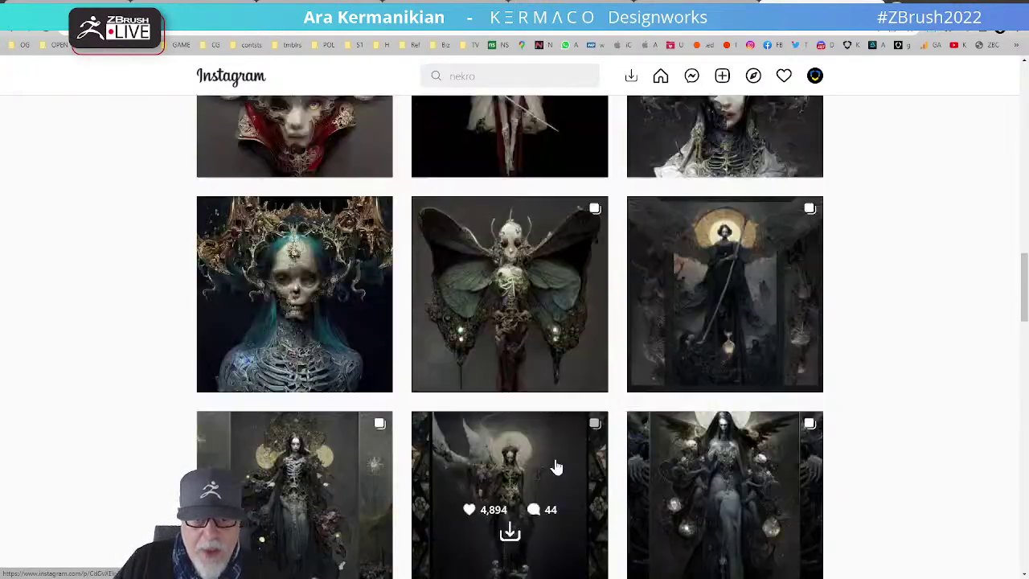
scroll(555, 458, down, 12)
scroll(569, 418, down, 10)
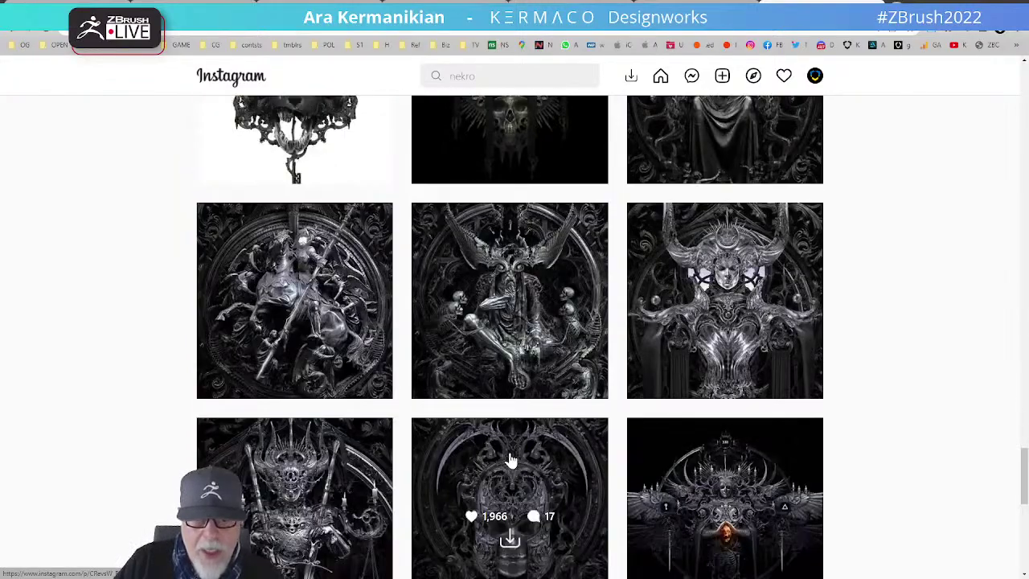
scroll(480, 456, down, 9)
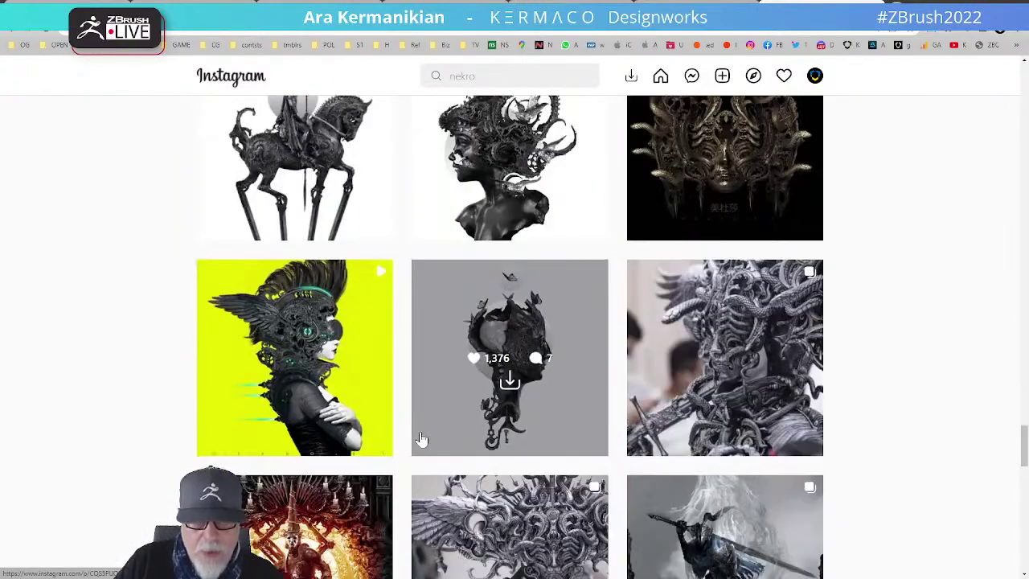
scroll(409, 430, up, 2)
scroll(423, 351, down, 10)
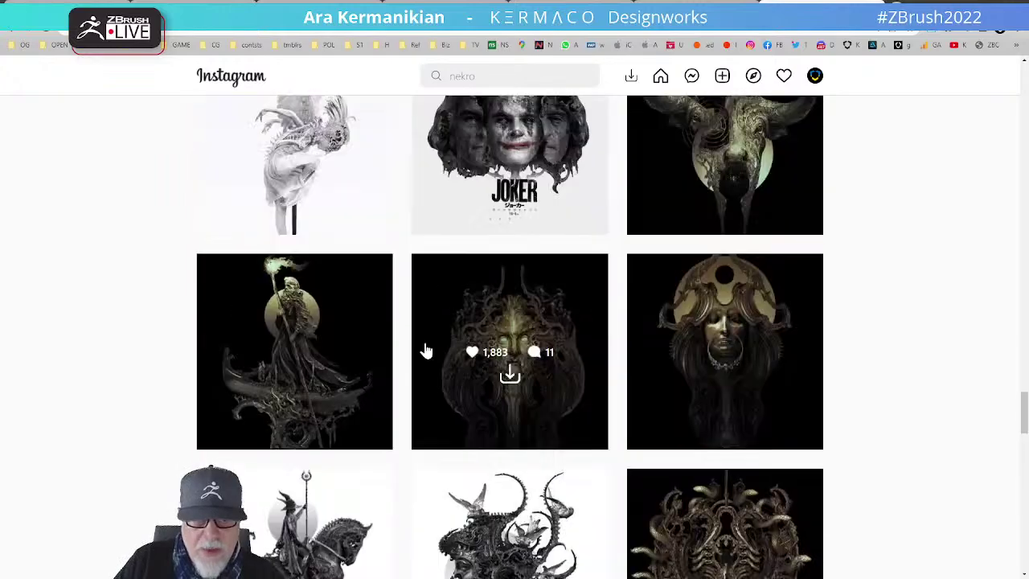
scroll(428, 302, up, 15)
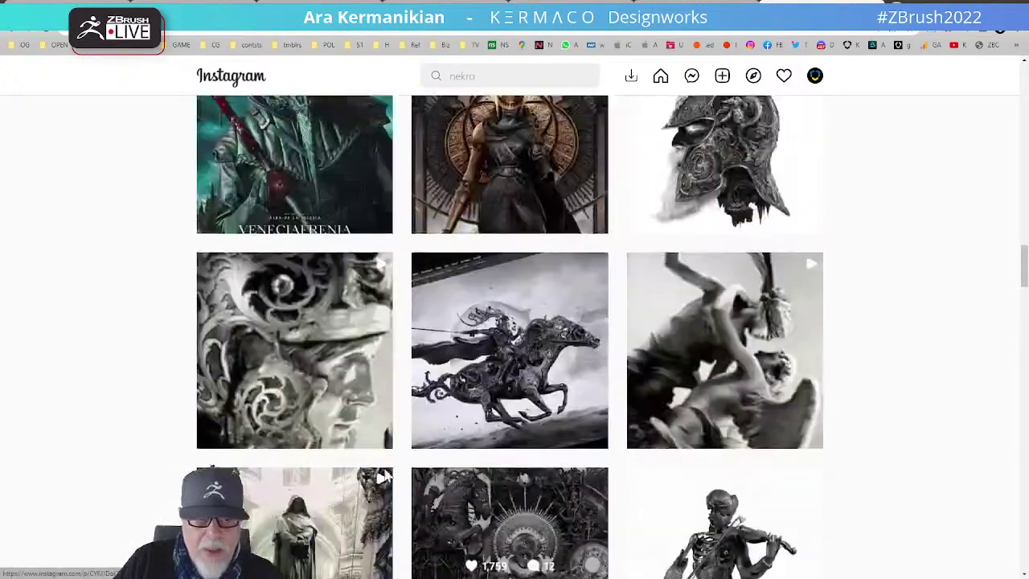
scroll(552, 286, up, 10)
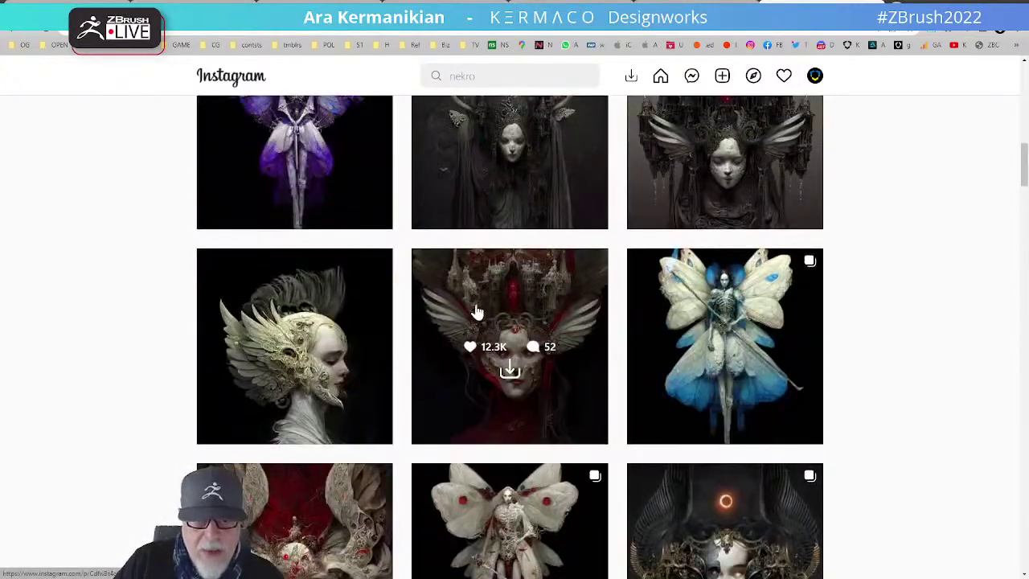
Step: Examine the enlarged Cathedral, Metamorphosis and ghost posts for their Midjourney, photobash and overpaint detailing
click(537, 318)
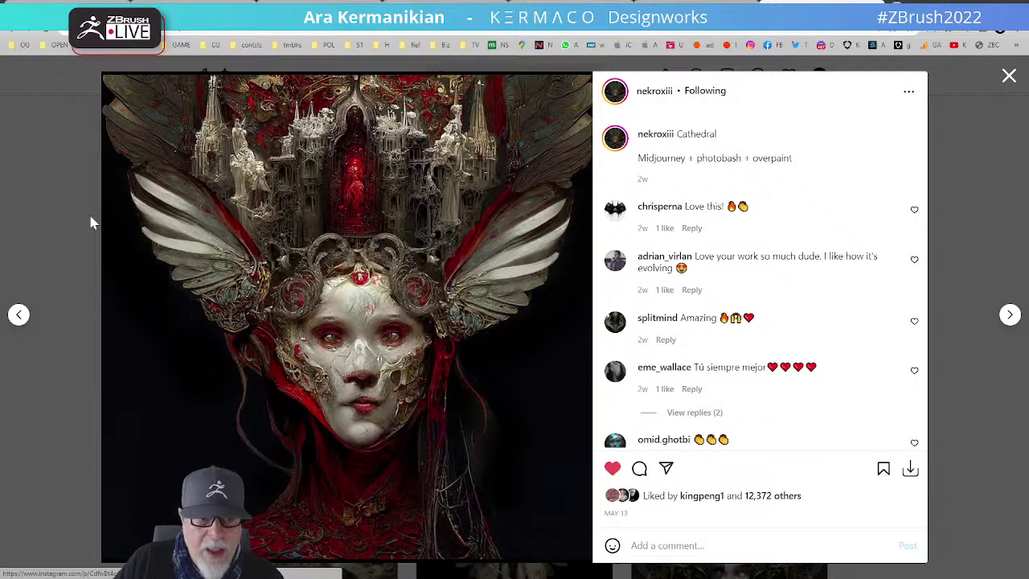
click(1009, 80)
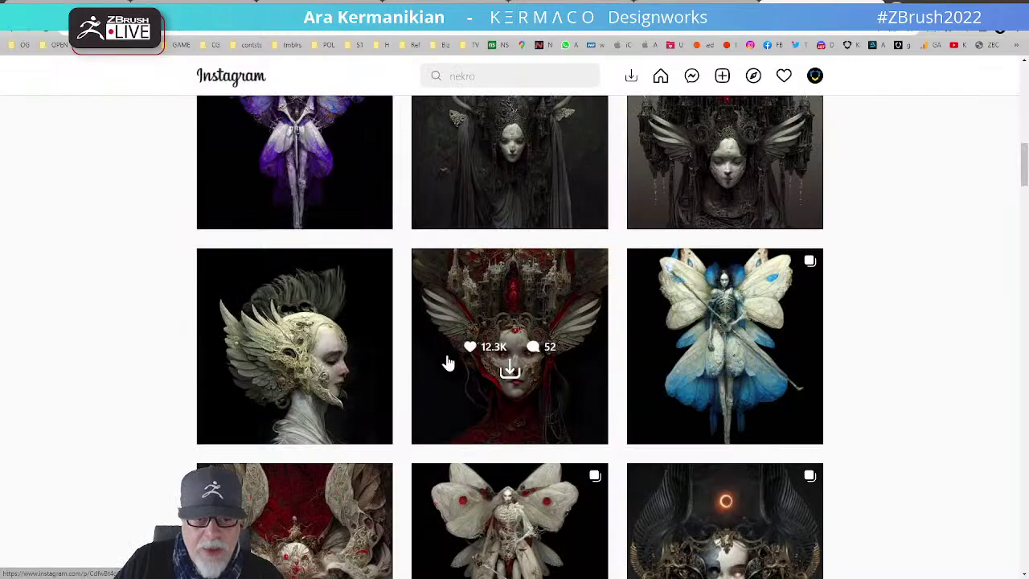
scroll(447, 363, up, 5)
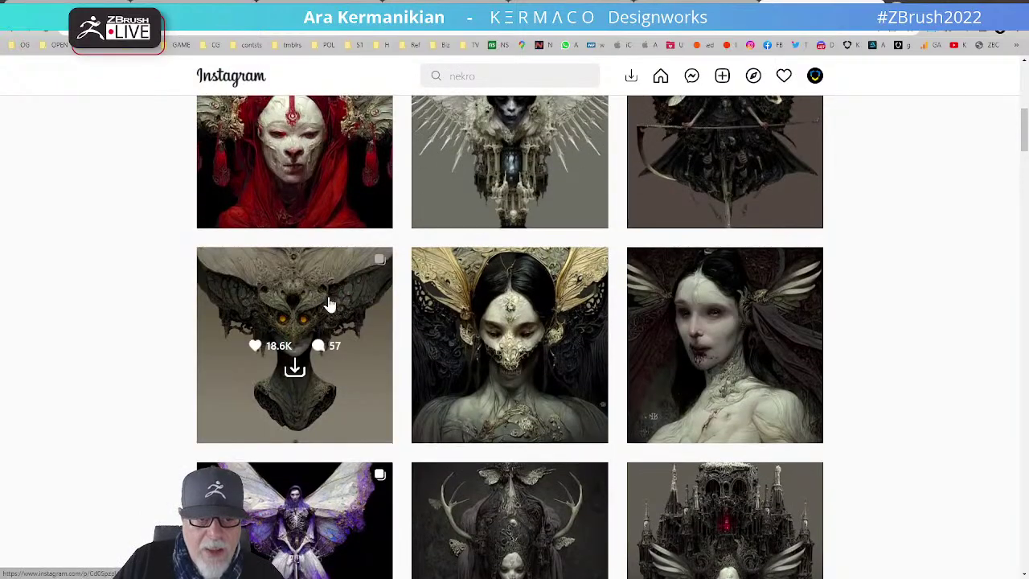
click(329, 304)
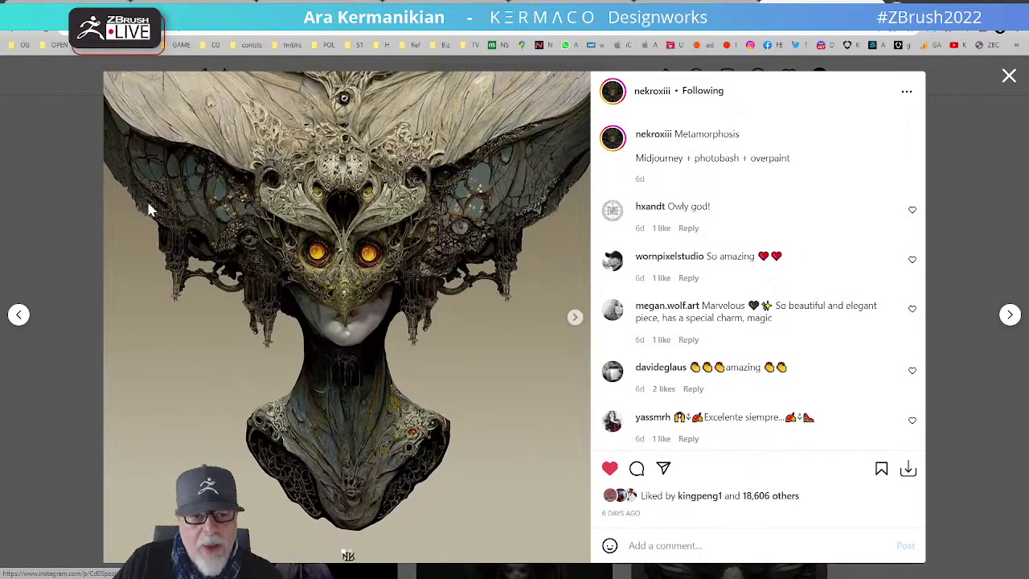
click(1007, 75)
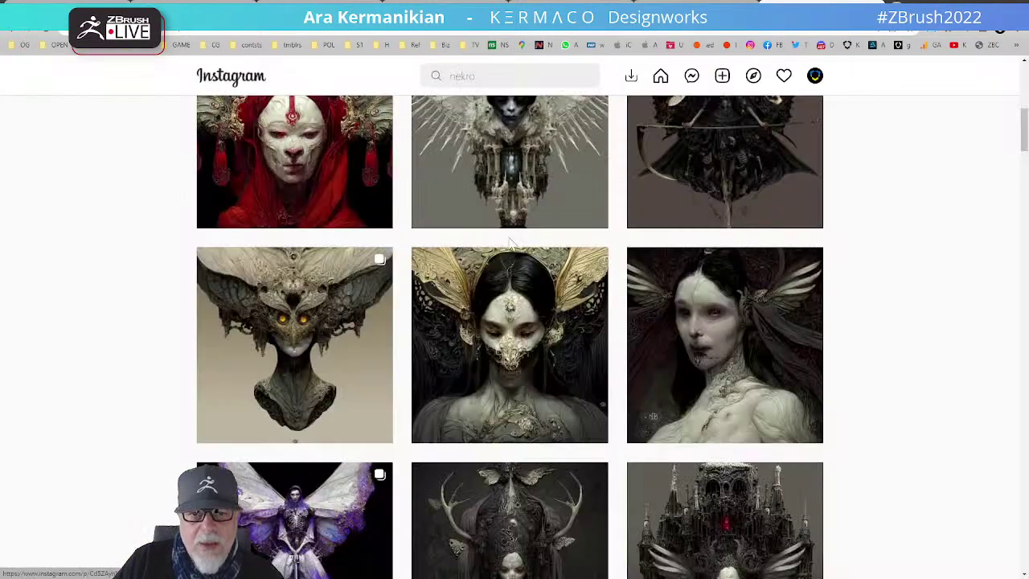
scroll(530, 302, up, 2)
scroll(529, 303, up, 2)
click(555, 402)
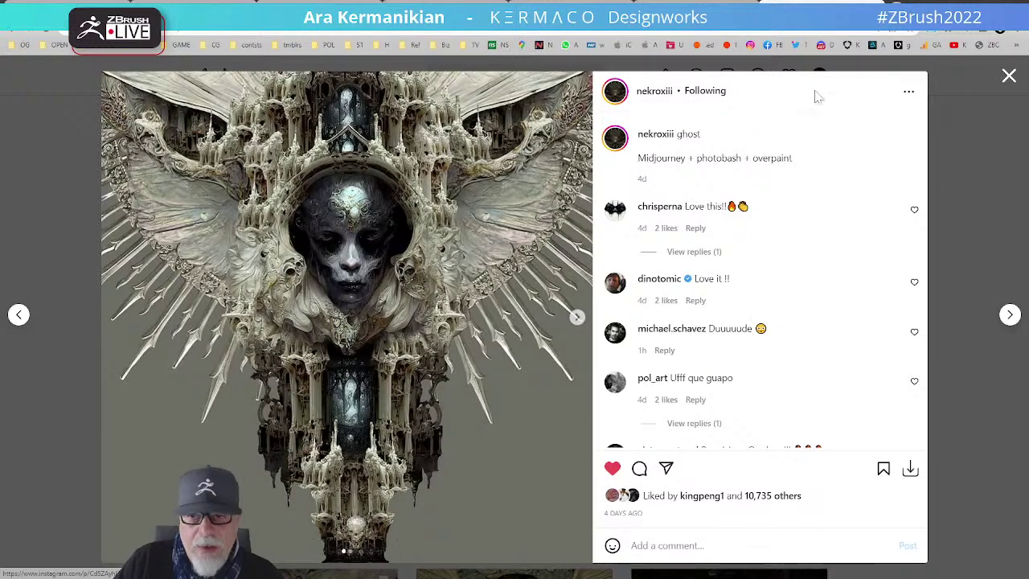
click(1007, 76)
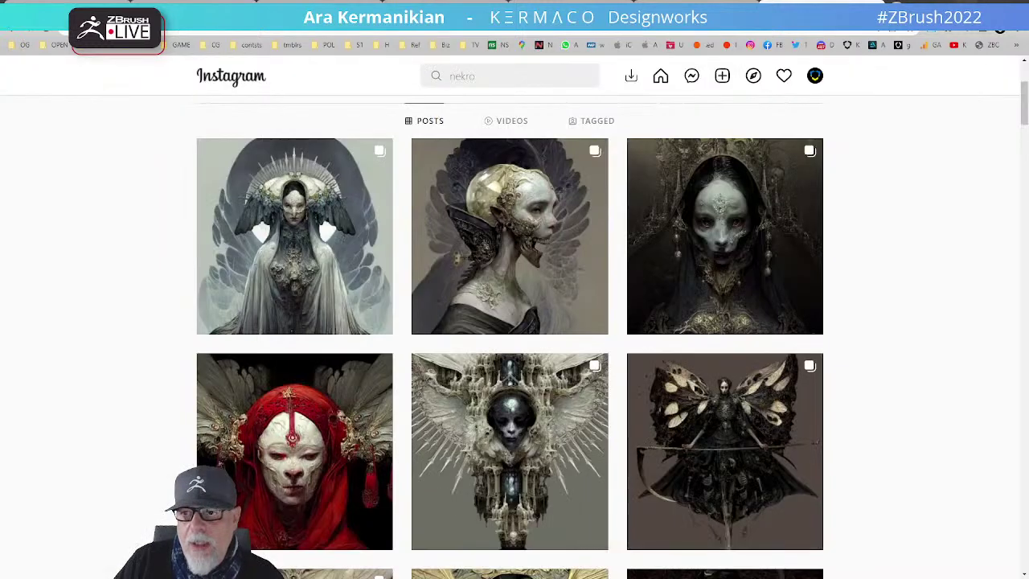
scroll(413, 289, up, 3)
scroll(558, 328, down, 4)
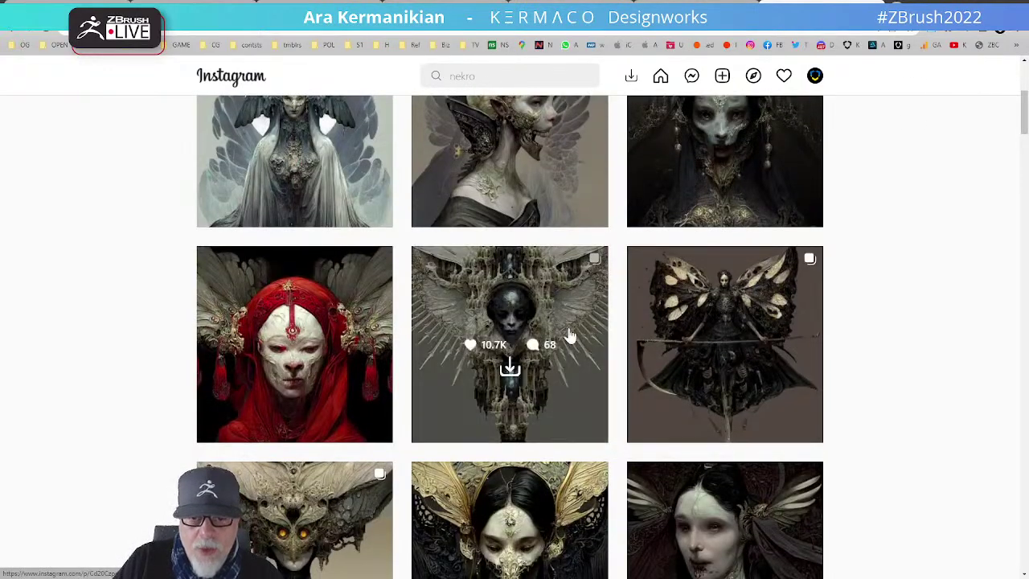
Step: Switch back to ZBrush and stamp the texture over the shell's front half, from the central panel down to the forked prongs
click(990, 4)
click(990, 4)
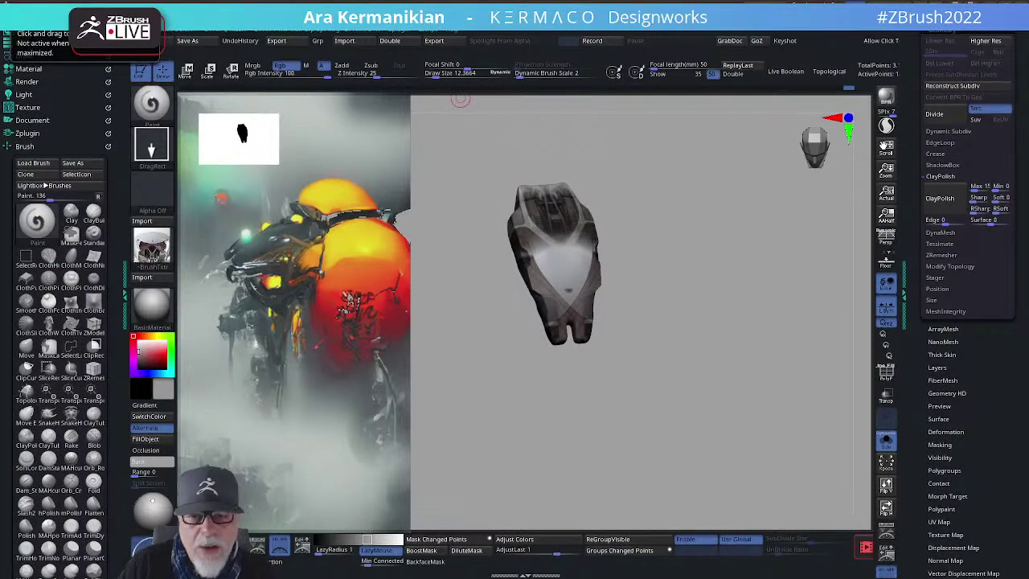
shift+drag(704, 392, 682, 413)
alt+drag(684, 370, 541, 470)
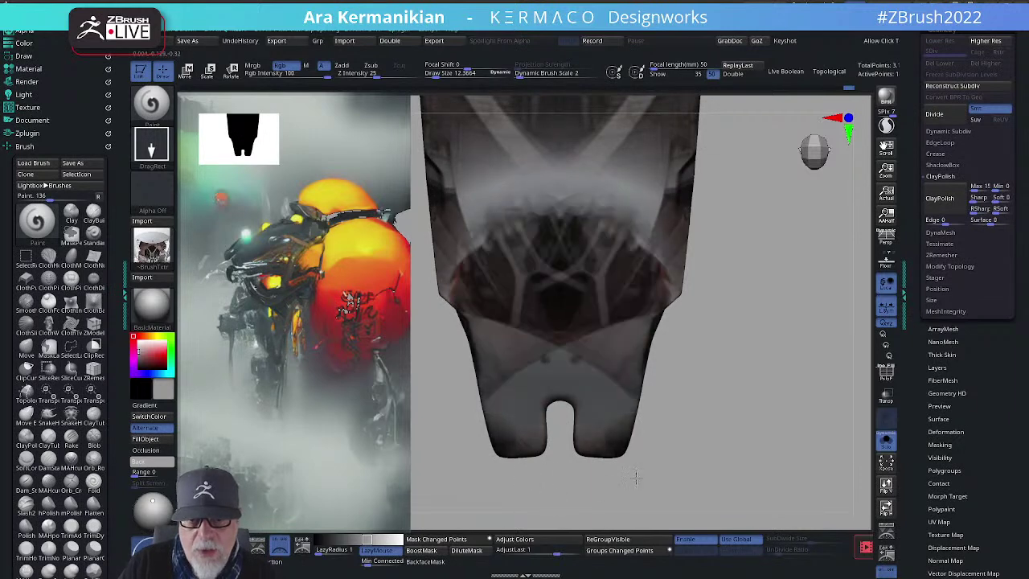
drag(767, 387, 795, 330)
drag(752, 375, 733, 352)
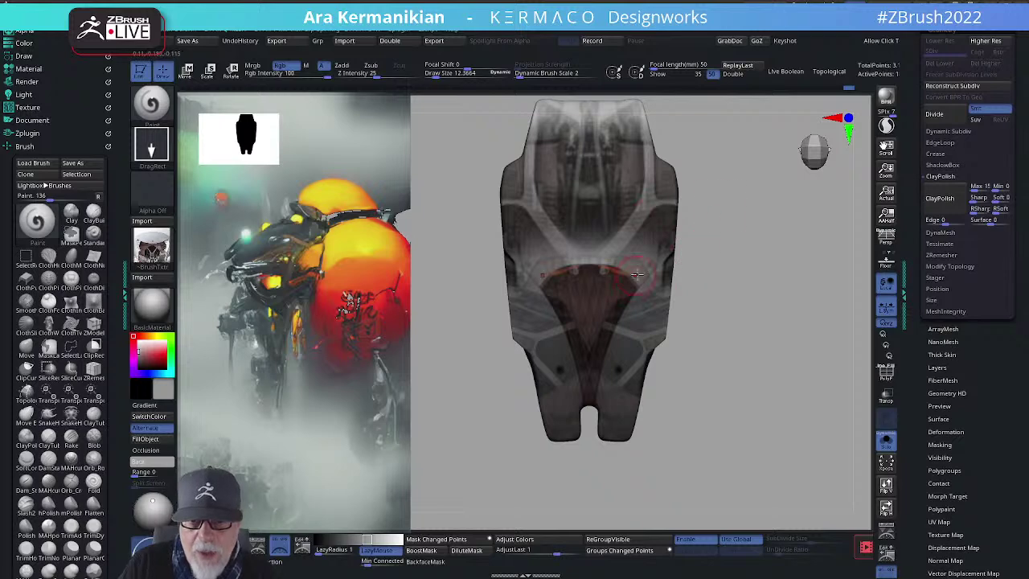
alt+drag(762, 277, 738, 319)
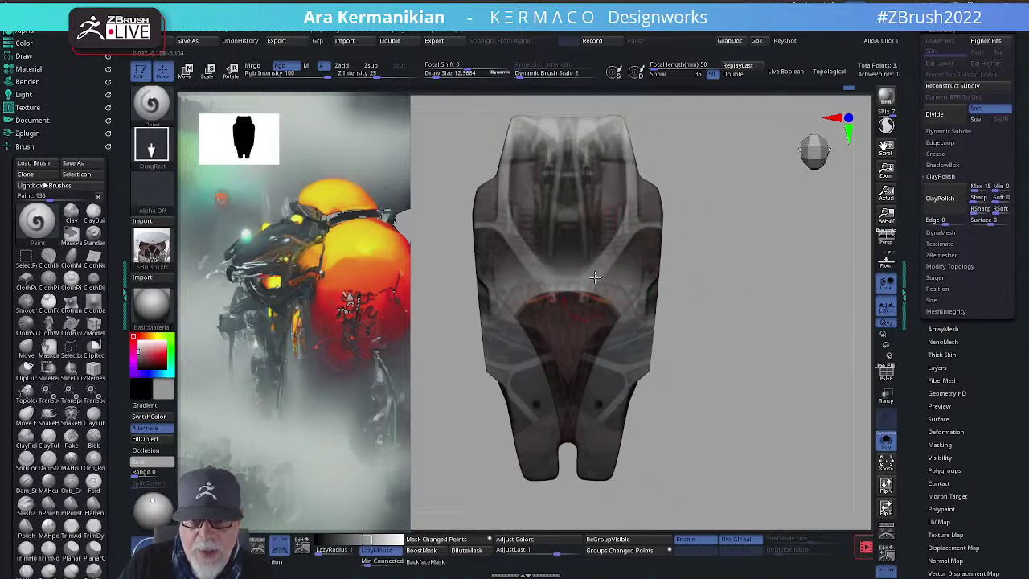
alt+drag(743, 338, 748, 323)
drag(747, 378, 769, 328)
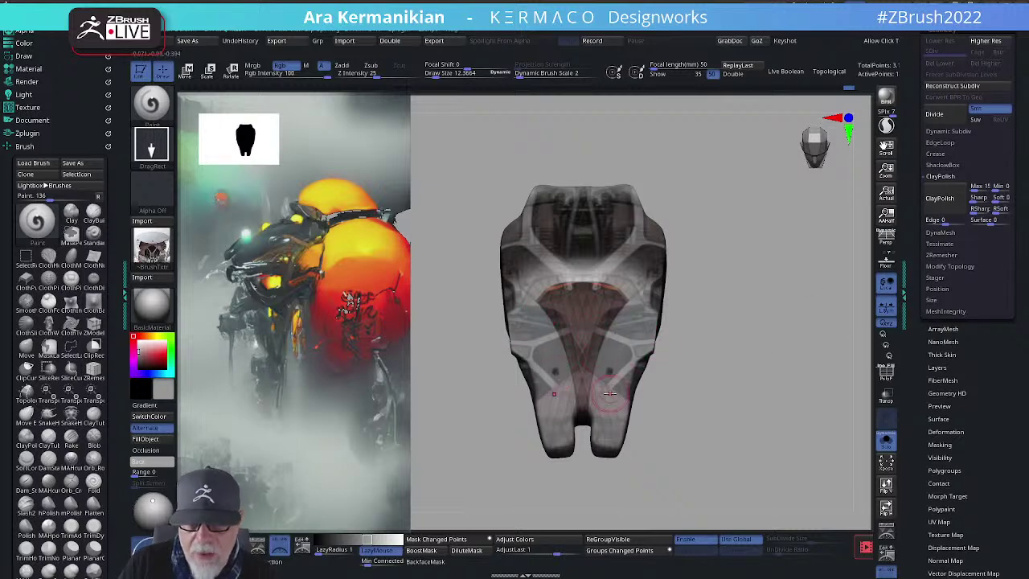
Step: Add two new layers to the body shell and check the painted shell from several angles
click(948, 367)
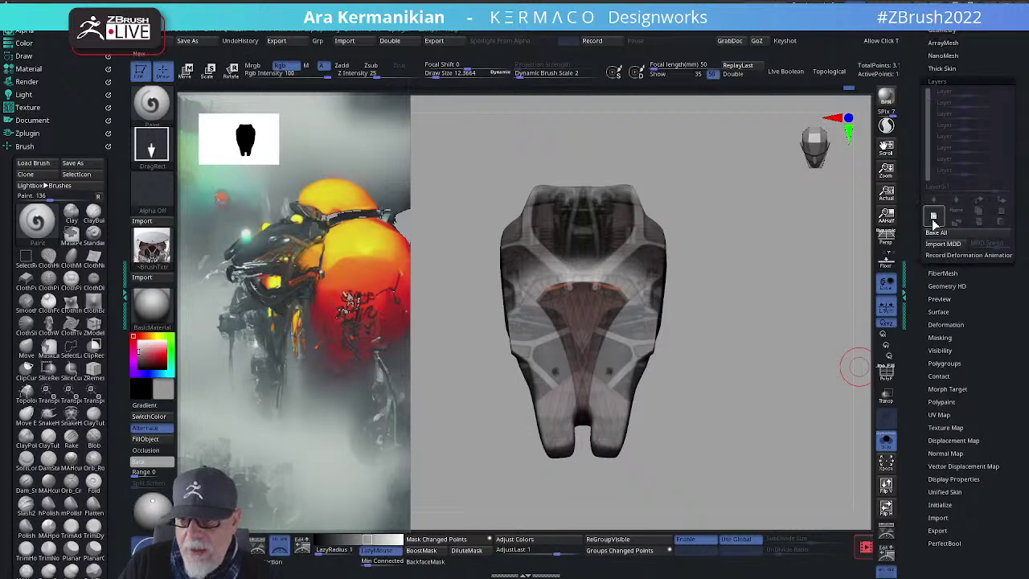
click(933, 217)
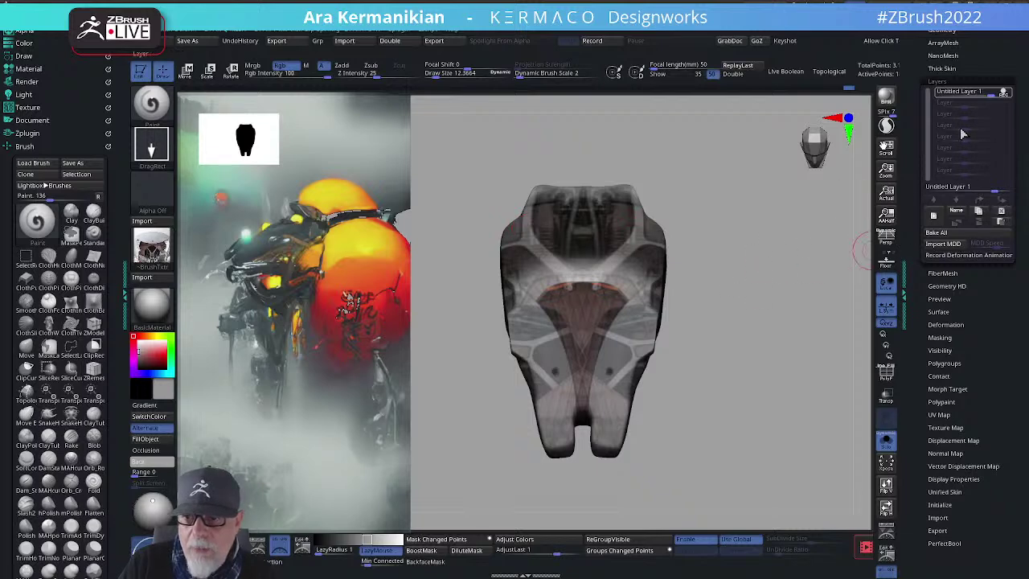
click(933, 217)
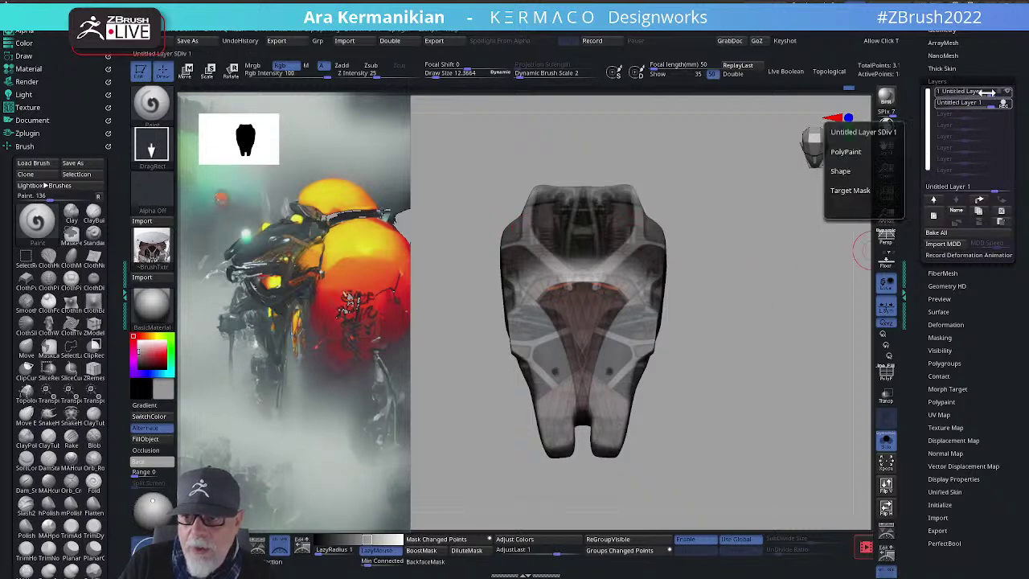
drag(774, 270, 604, 269)
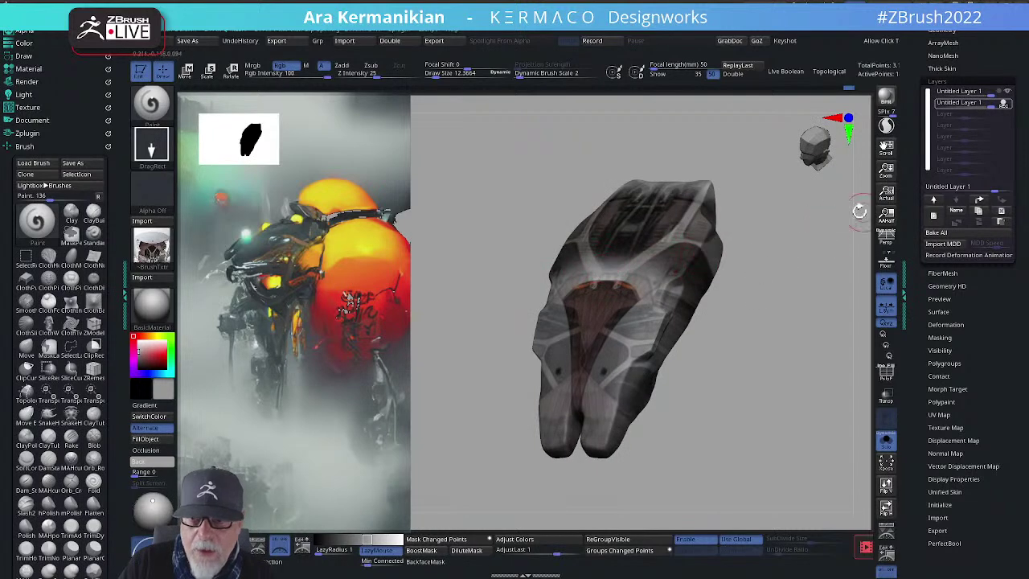
drag(844, 232, 900, 230)
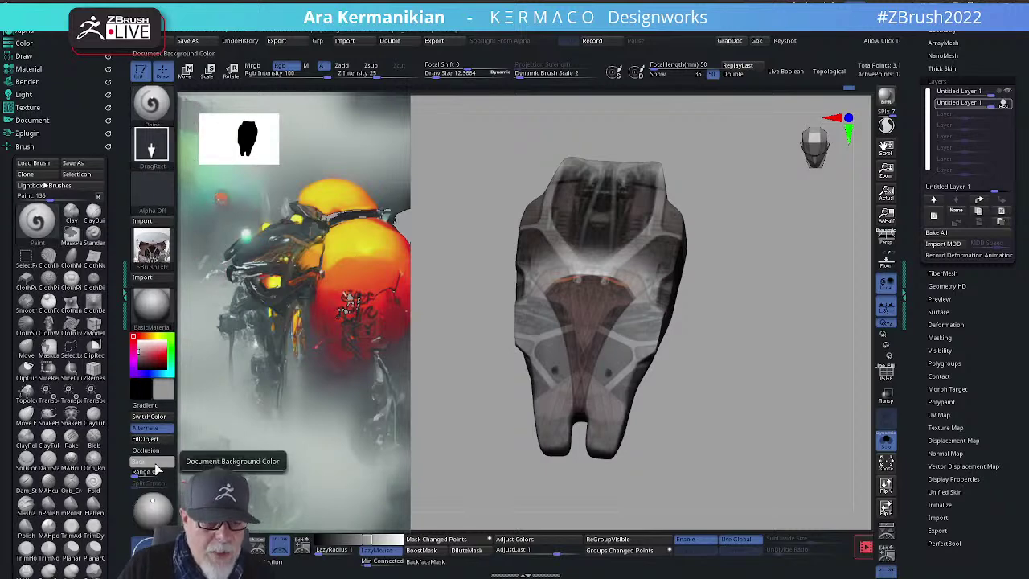
Step: Load the Draw-ZBP brush from the Polypaint Brushes folder in Lightbox
key(comma)
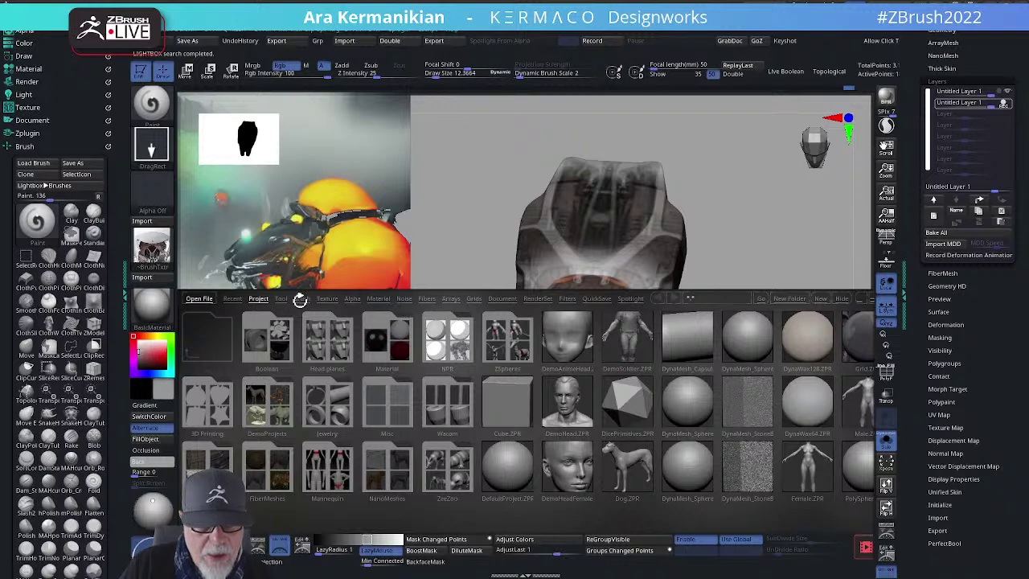
click(302, 299)
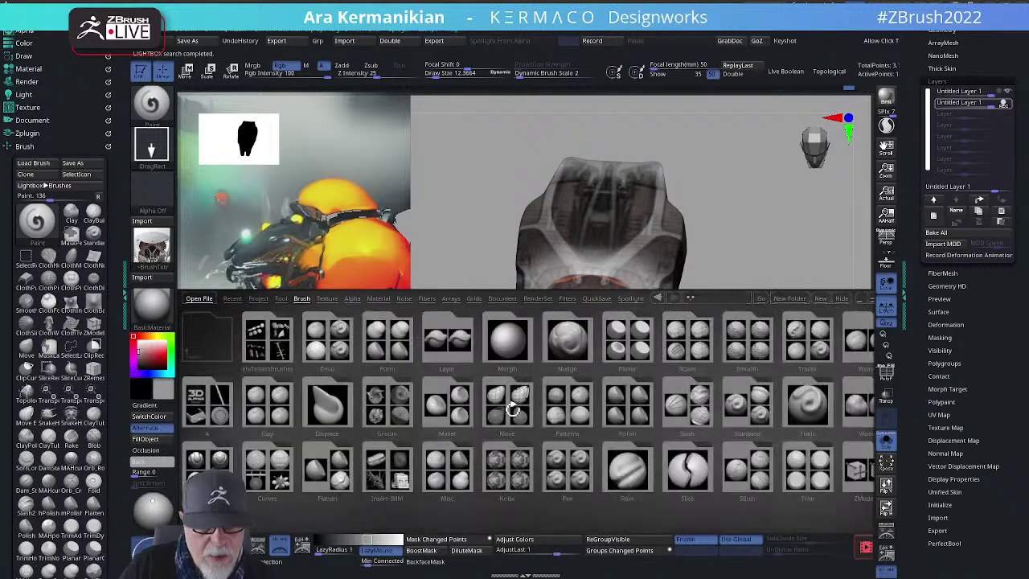
click(805, 404)
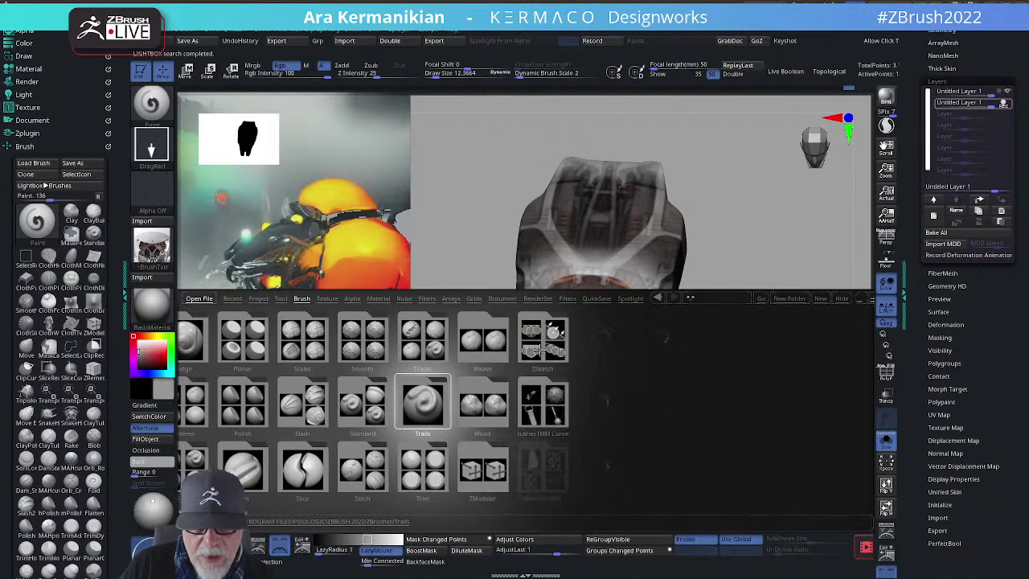
click(607, 345)
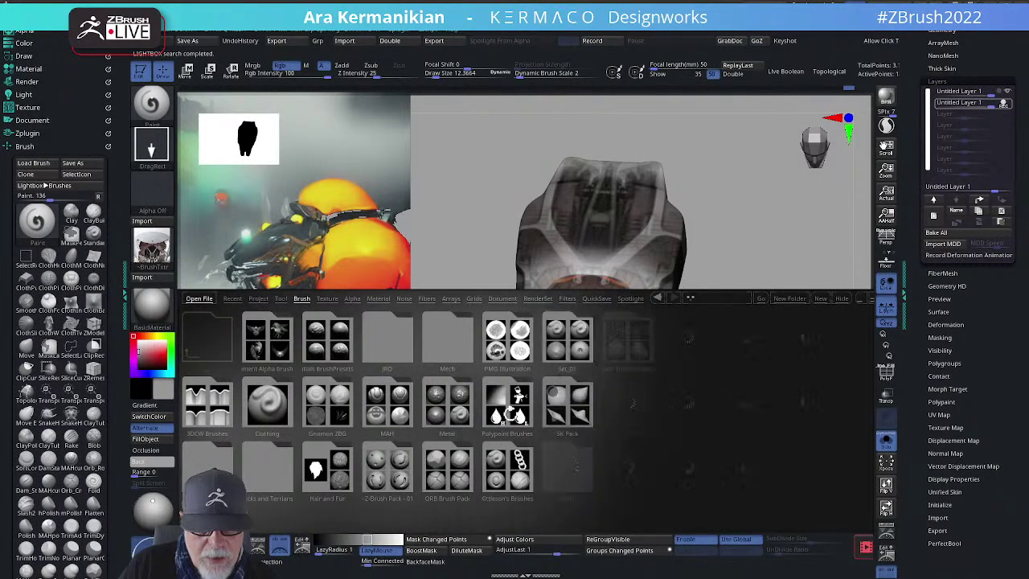
click(527, 422)
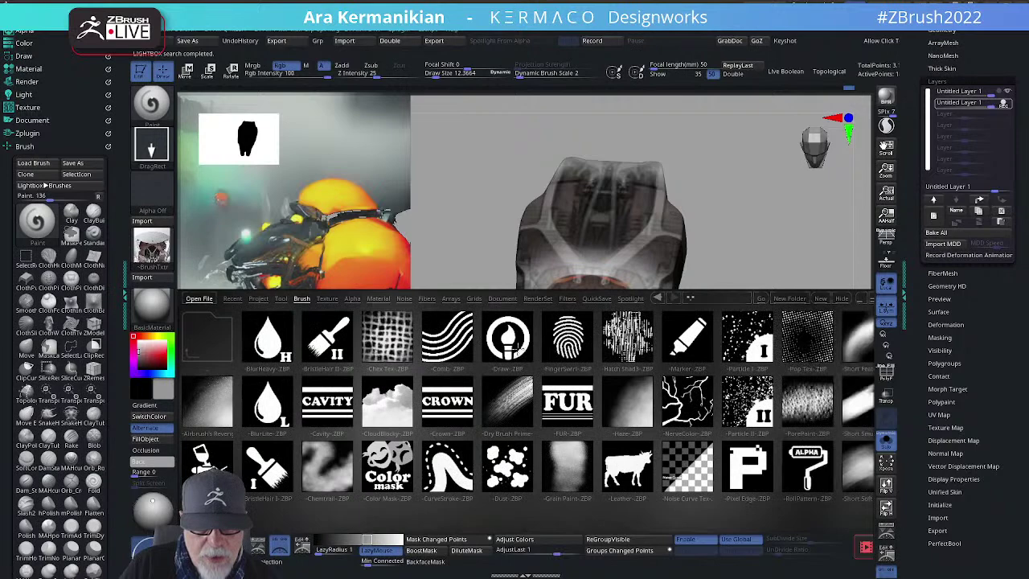
double_click(526, 357)
alt+drag(756, 362, 565, 329)
mouse_move(794, 346)
alt+mouse_down()
mouse_move(831, 378)
mouse_move(301, 347)
alt+mouse_up()
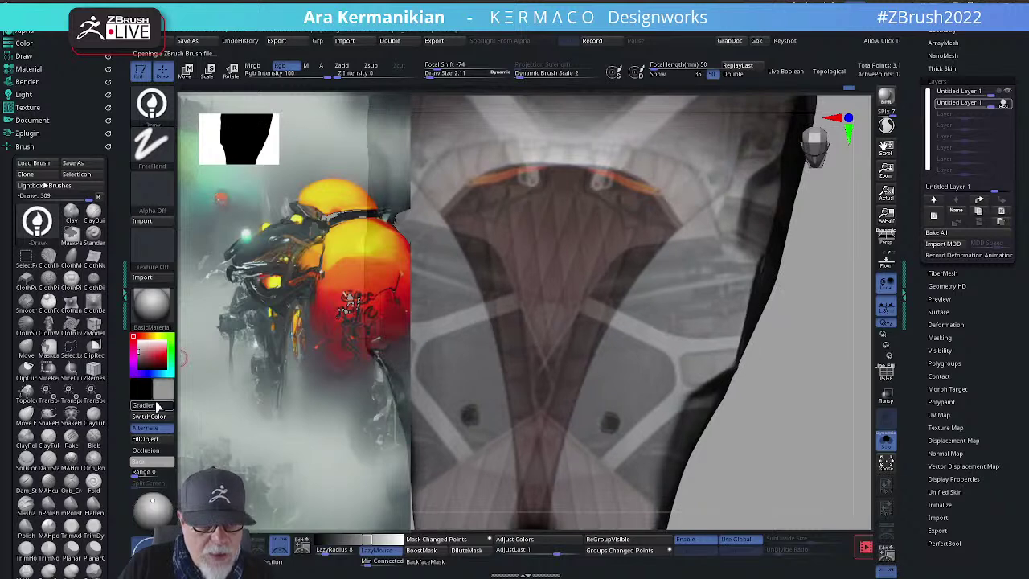
Step: Swap the main and secondary colors to paint in black on the body shell
alt+drag(856, 399, 816, 404)
key(f)
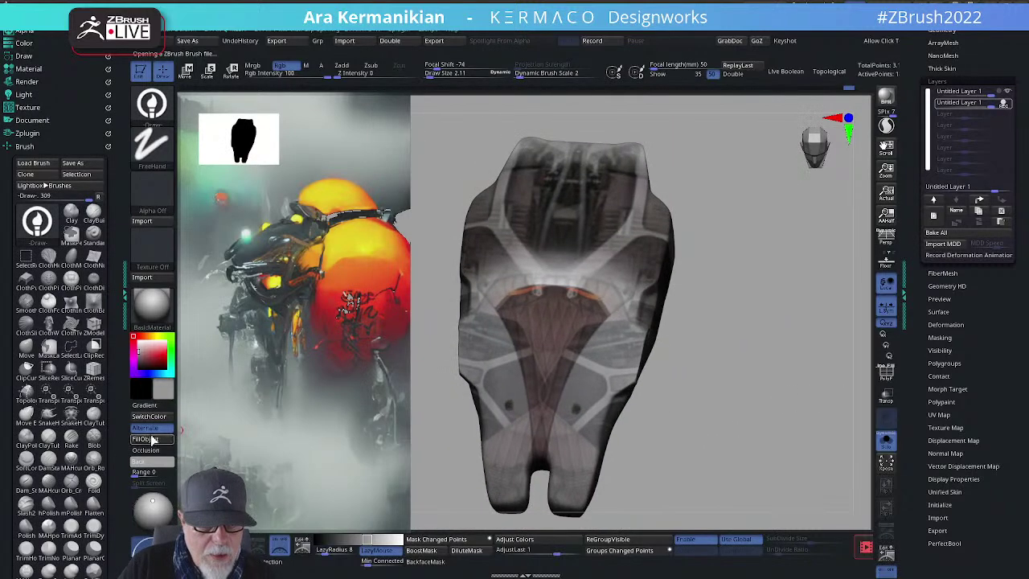
drag(483, 392, 522, 374)
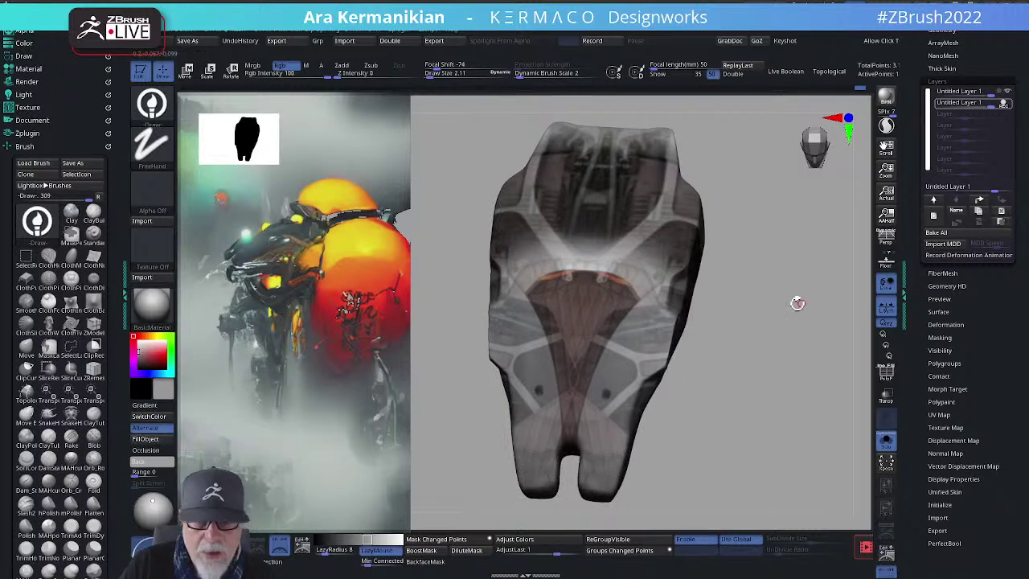
drag(754, 301, 728, 287)
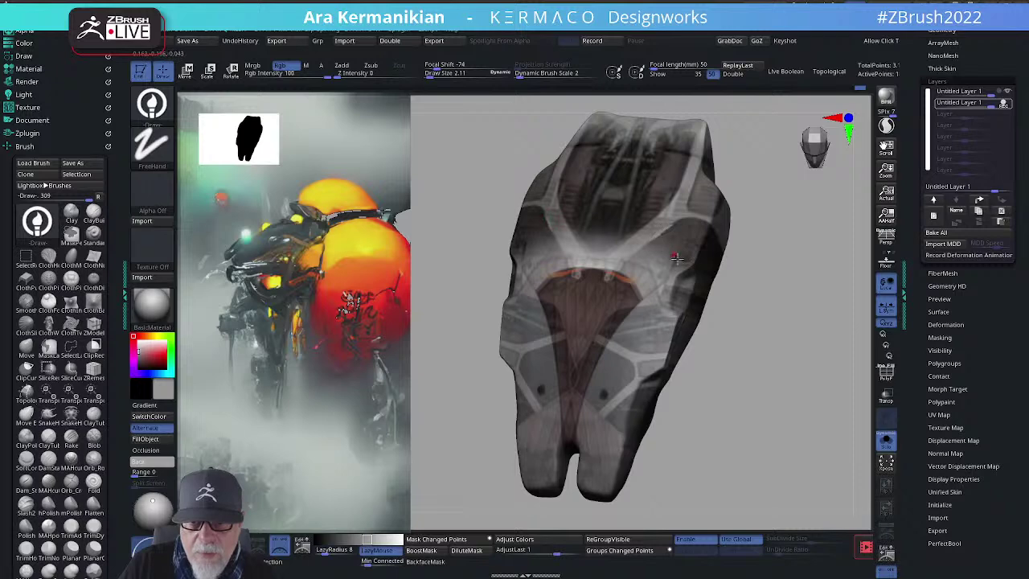
click(148, 415)
alt+drag(847, 322, 791, 392)
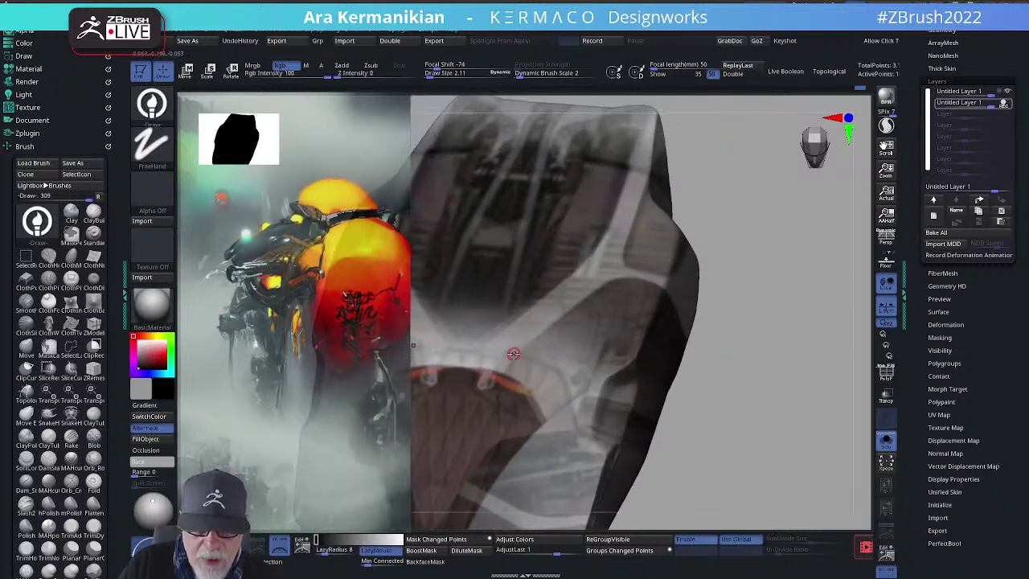
Step: Try tracing black panel lines along the side panels' upper edges and around the shell's rear recessed panel
drag(607, 284, 668, 284)
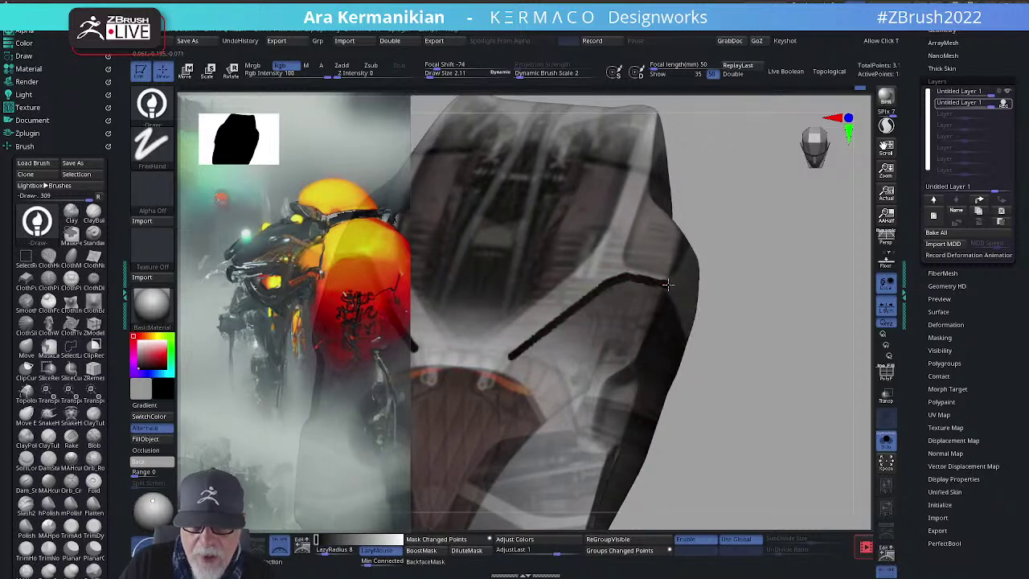
alt+drag(830, 324, 724, 399)
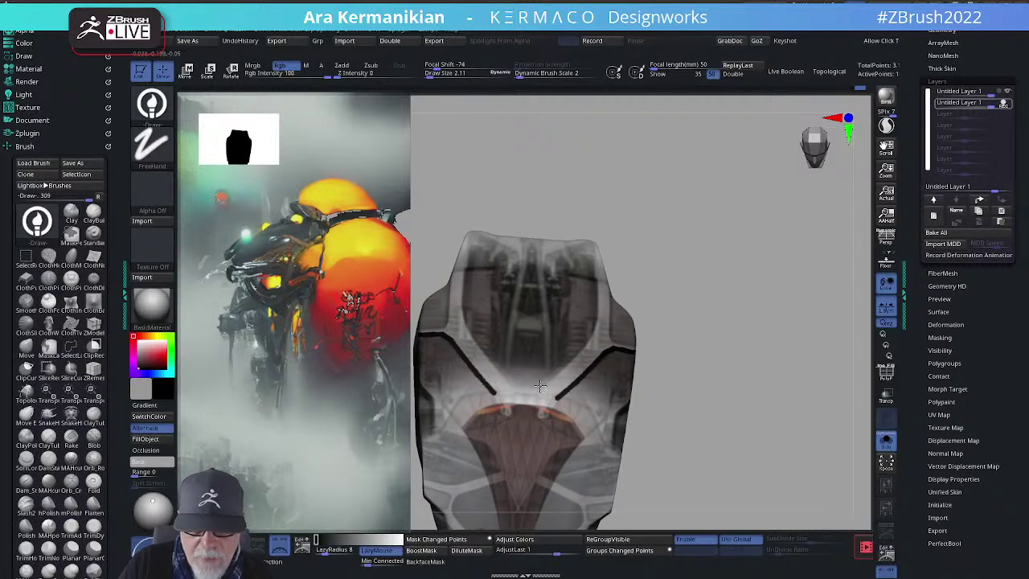
drag(588, 344, 587, 344)
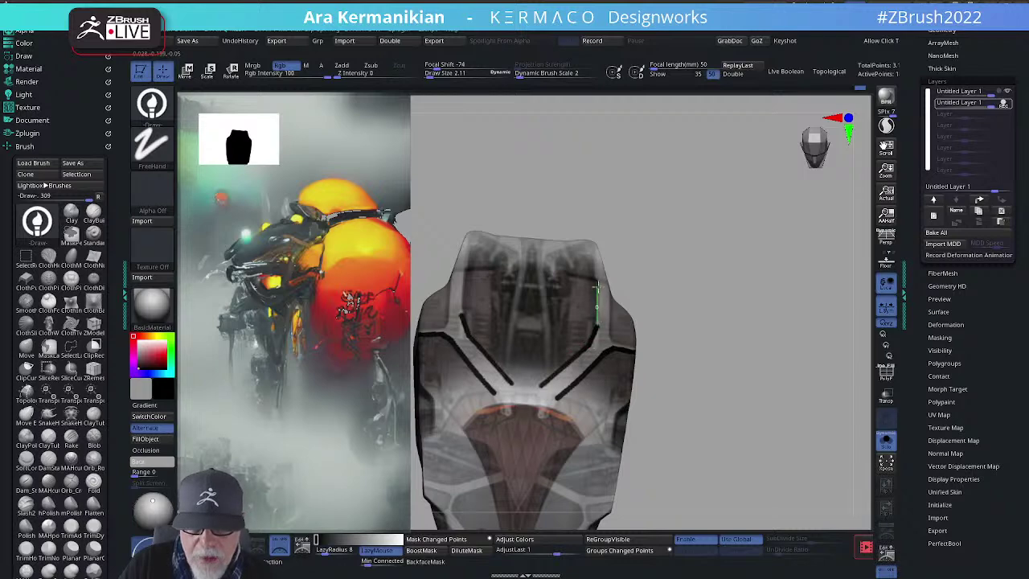
drag(596, 280, 596, 280)
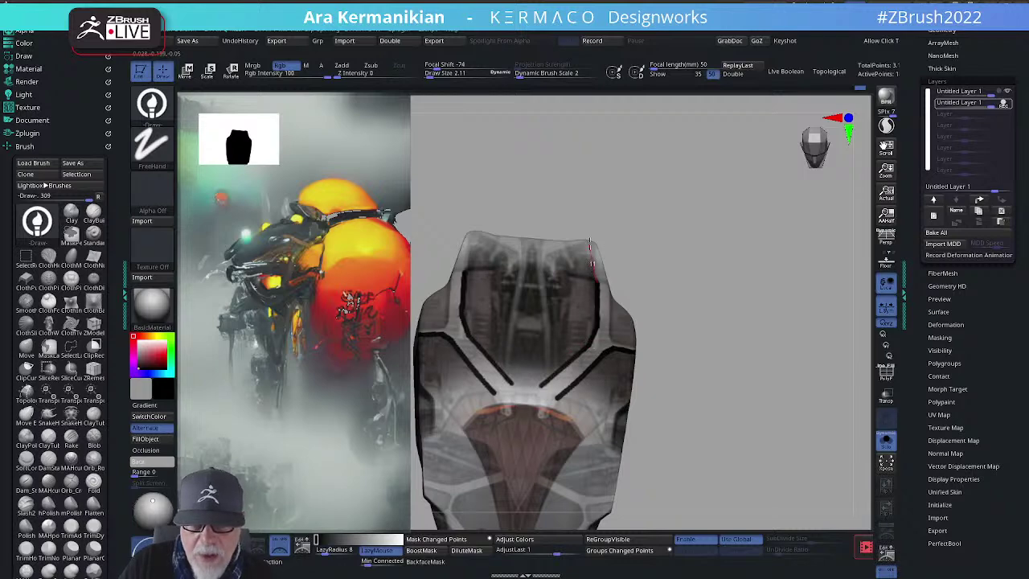
mouse_move(591, 243)
mouse_down()
mouse_move(545, 256)
mouse_move(545, 281)
mouse_up()
mouse_move(547, 367)
mouse_down()
mouse_move(537, 383)
mouse_move(545, 376)
mouse_up()
mouse_move(787, 349)
alt+mouse_down()
mouse_move(802, 305)
mouse_move(756, 340)
mouse_move(733, 308)
mouse_move(753, 331)
mouse_move(712, 366)
mouse_move(696, 350)
alt+mouse_up()
Step: Undo all the black panel lines painted on the shell
key(ctrl+z)
key(ctrl+z)
key(ctrl+z)
key(ctrl+z)
key(ctrl+shift+z)
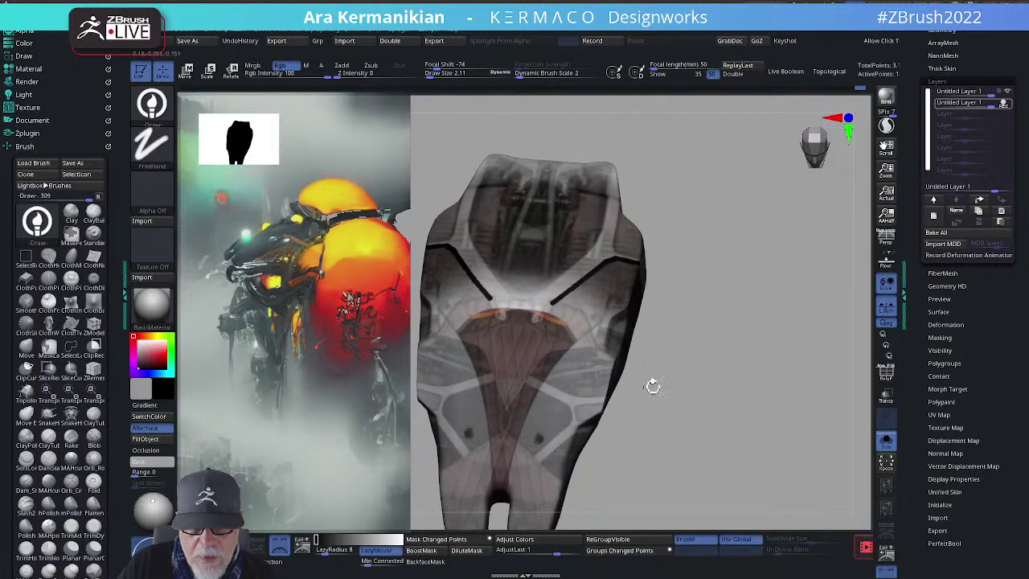
alt+drag(652, 386, 662, 351)
key(ctrl+z)
Step: Paint mirrored black lines from the central panel outward along the pale ridges to the shell's sides
key(s)
drag(581, 285, 578, 285)
mouse_move(696, 271)
alt+mouse_down()
mouse_move(723, 310)
mouse_move(714, 321)
alt+mouse_up()
key(s)
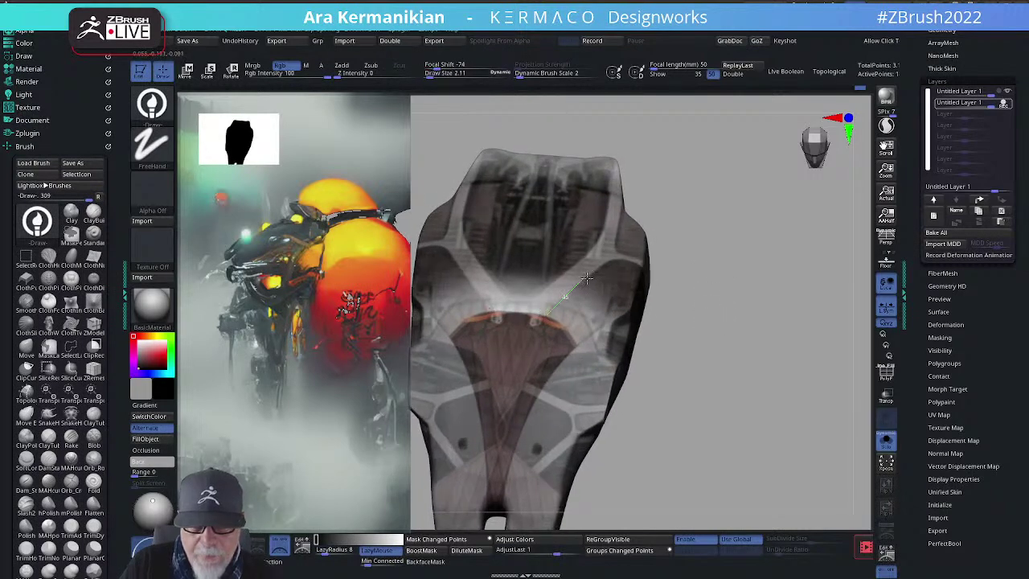
drag(587, 277, 588, 277)
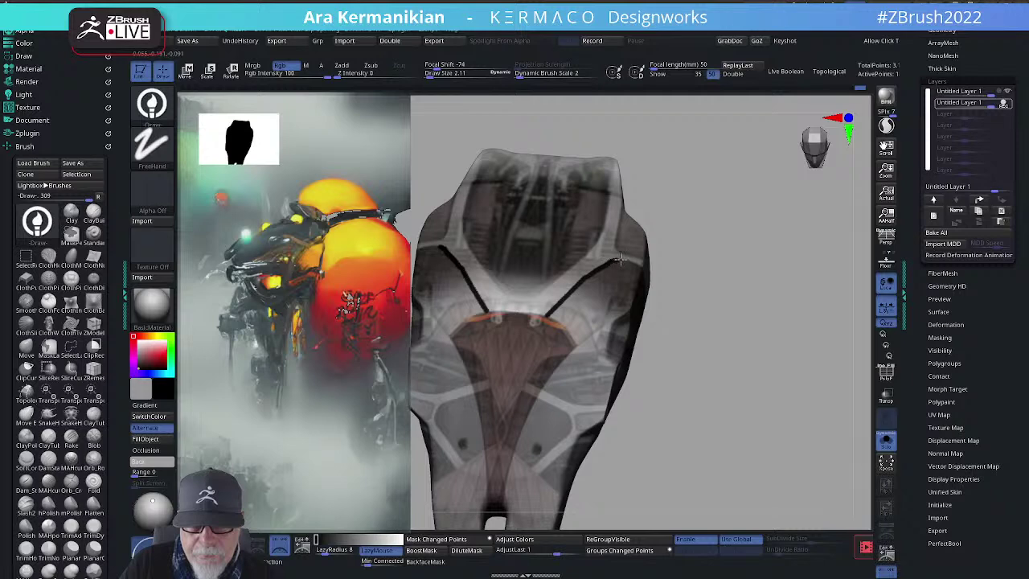
Step: Trace black outlines along the pale ridges and around the two small panels with dark dots above the prongs
alt+drag(753, 359, 746, 255)
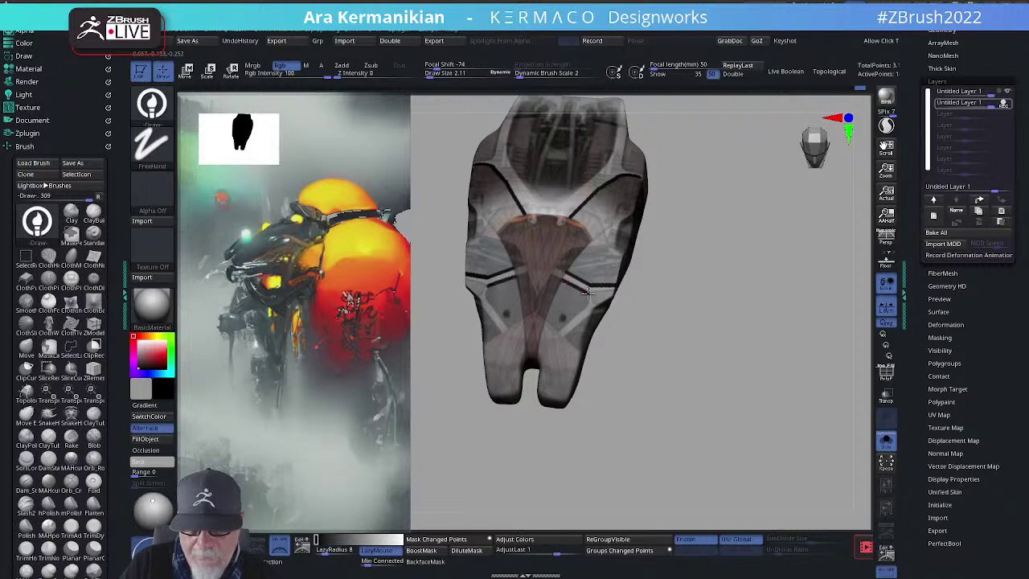
drag(559, 329, 558, 331)
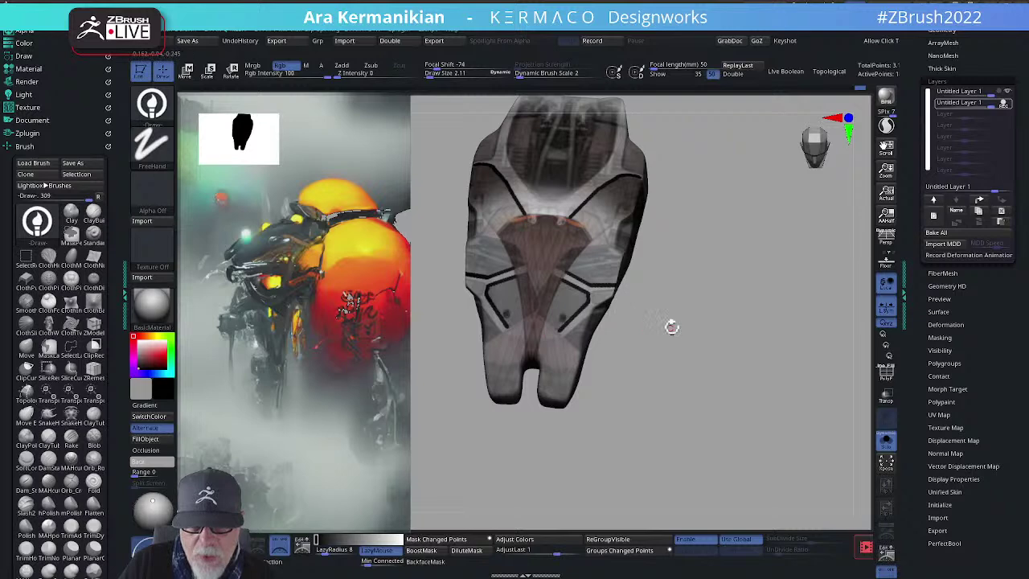
drag(670, 324, 598, 301)
drag(688, 367, 625, 333)
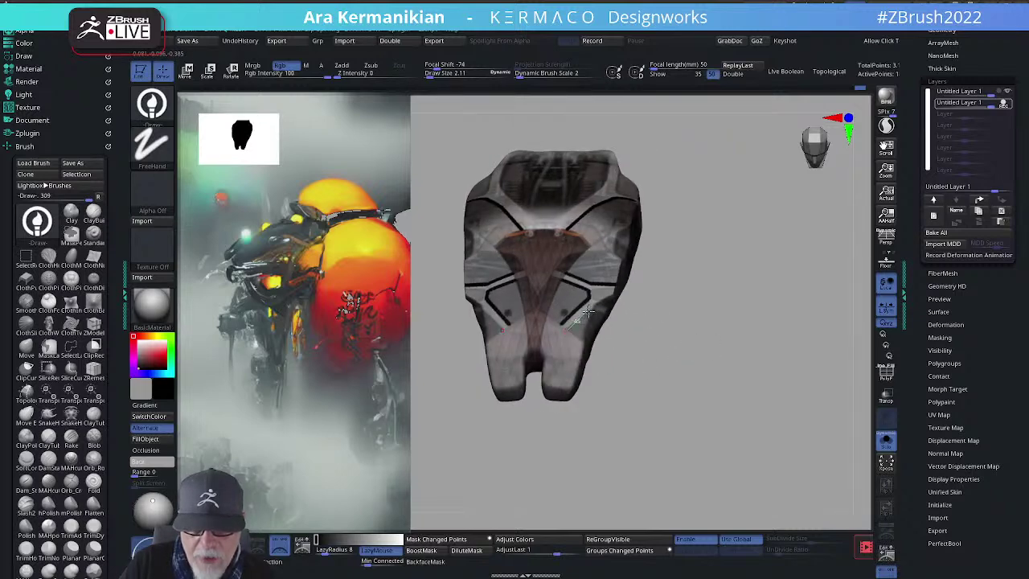
drag(592, 311, 593, 312)
drag(658, 325, 744, 364)
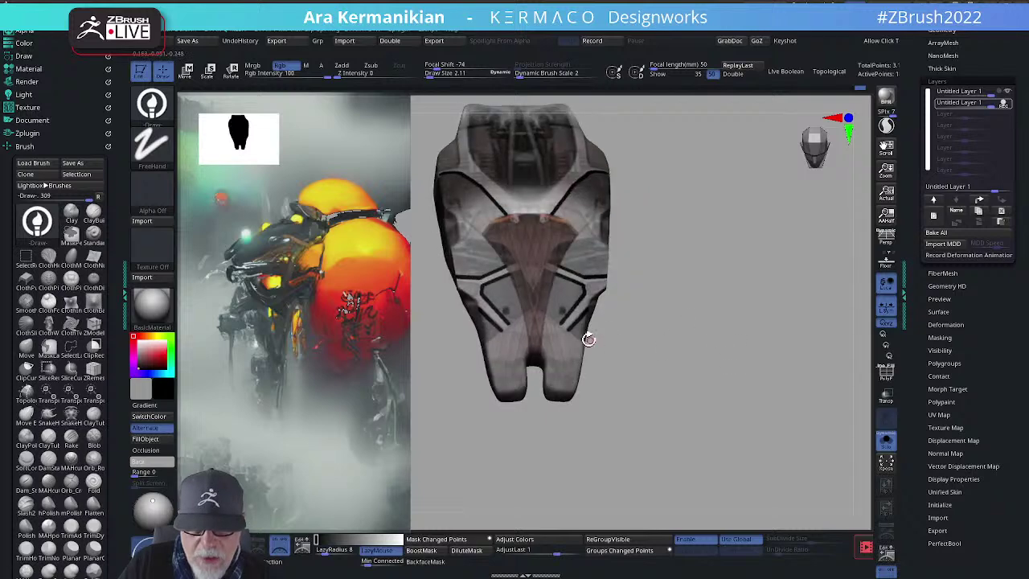
Step: Trace black lines down both edges of the central reddish panel to the fork and along the rear side panels
mouse_move(691, 284)
mouse_down()
mouse_move(728, 321)
mouse_move(746, 320)
mouse_move(708, 284)
mouse_move(736, 307)
mouse_move(707, 212)
mouse_move(700, 321)
mouse_move(808, 295)
mouse_move(662, 154)
mouse_move(660, 308)
mouse_up()
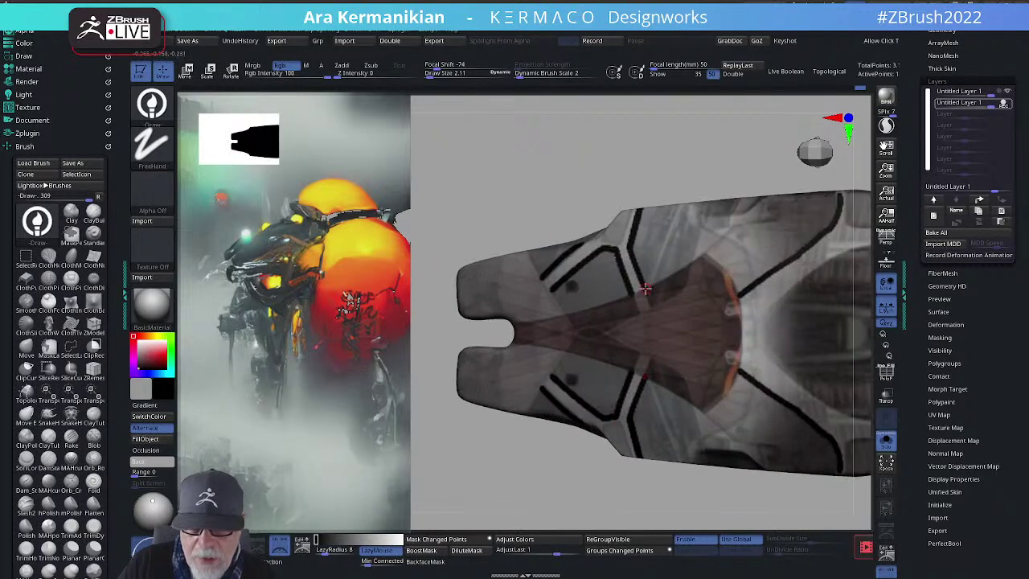
drag(741, 295, 738, 295)
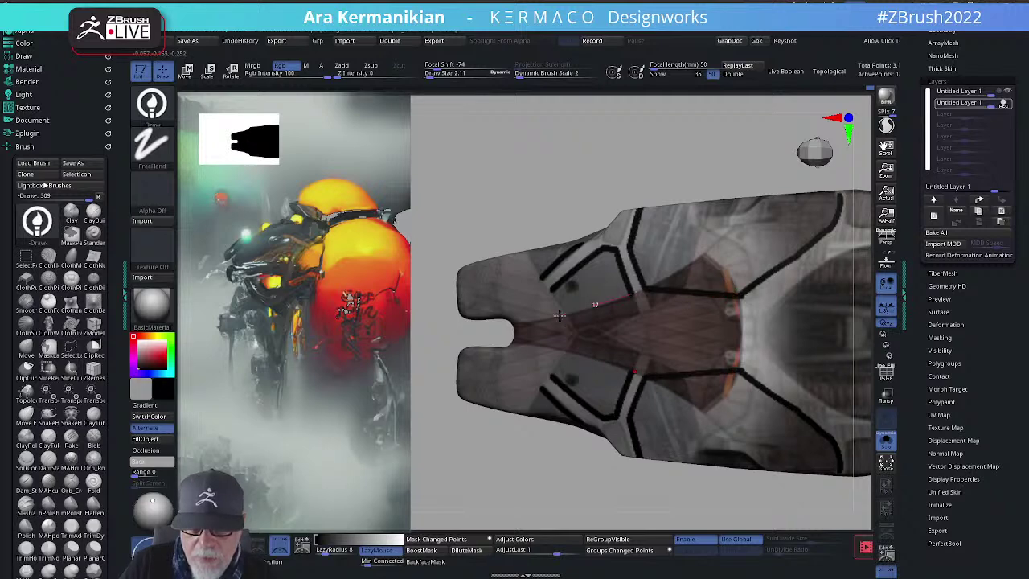
drag(561, 316, 511, 316)
drag(438, 470, 729, 244)
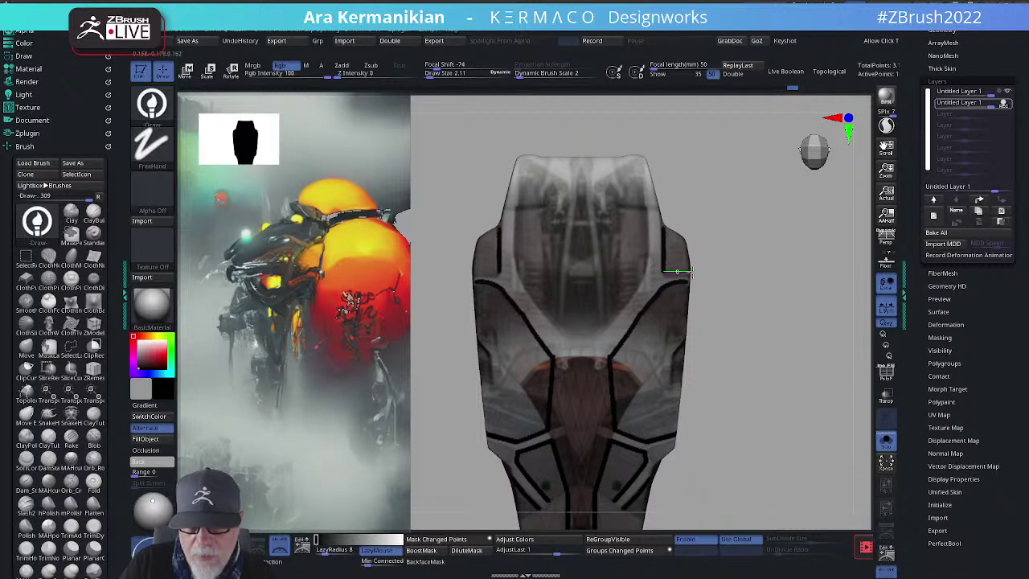
alt+drag(827, 336, 817, 232)
Step: Vary the first layer's intensity and toggle layer visibility to compare the shell with and without the black lines
drag(1000, 95, 938, 94)
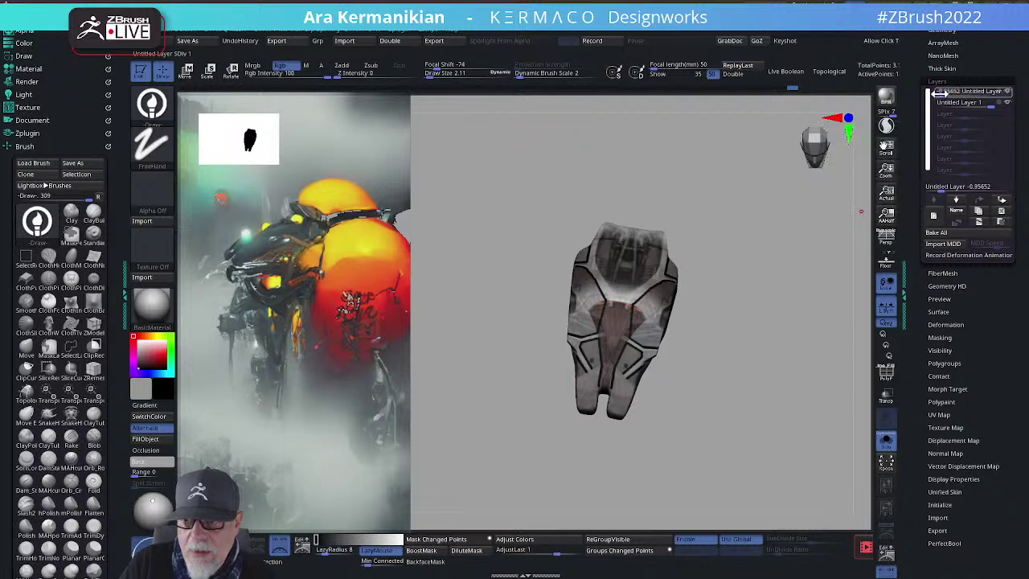
click(1009, 104)
click(1007, 104)
click(1009, 104)
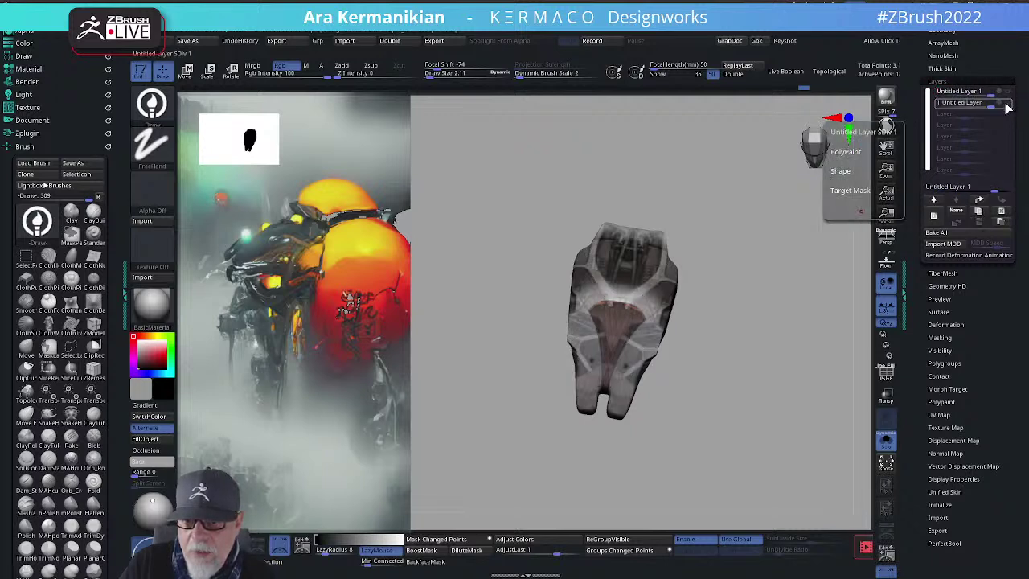
click(1009, 104)
click(971, 94)
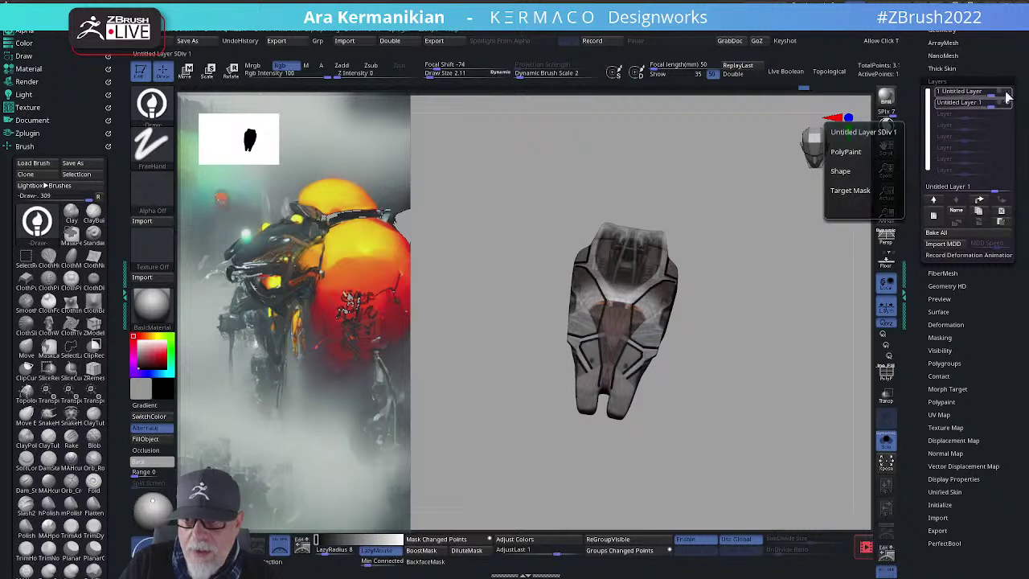
drag(751, 262, 788, 305)
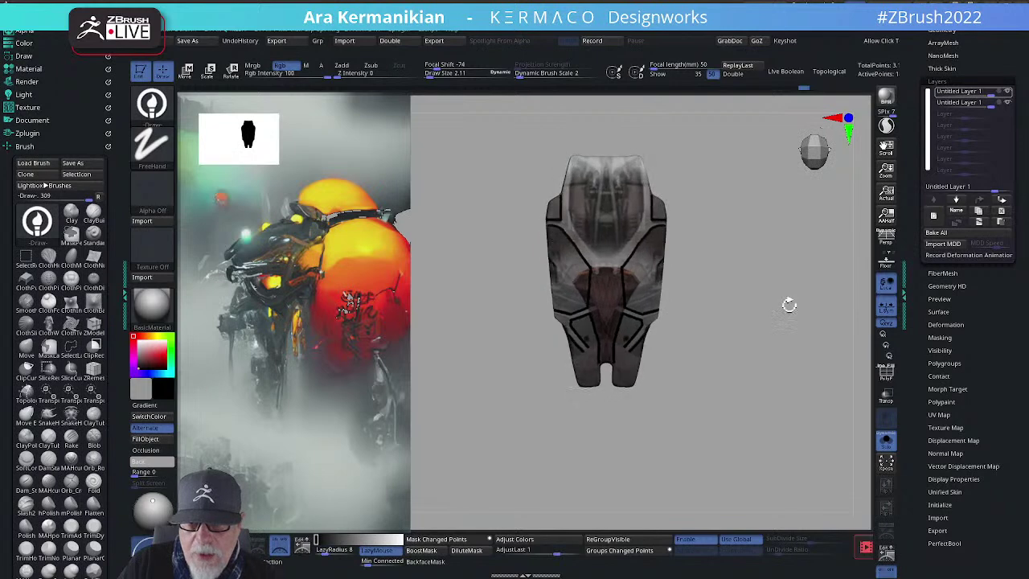
Step: Hide the two existing layers and add a new layer to the body shell
click(1008, 103)
click(1007, 92)
alt+drag(768, 242, 689, 224)
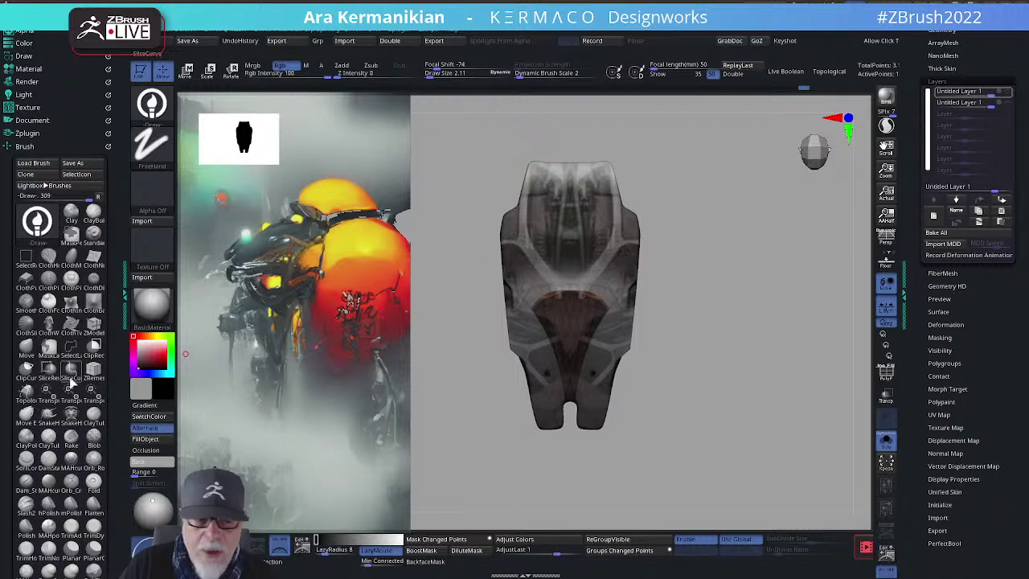
click(937, 213)
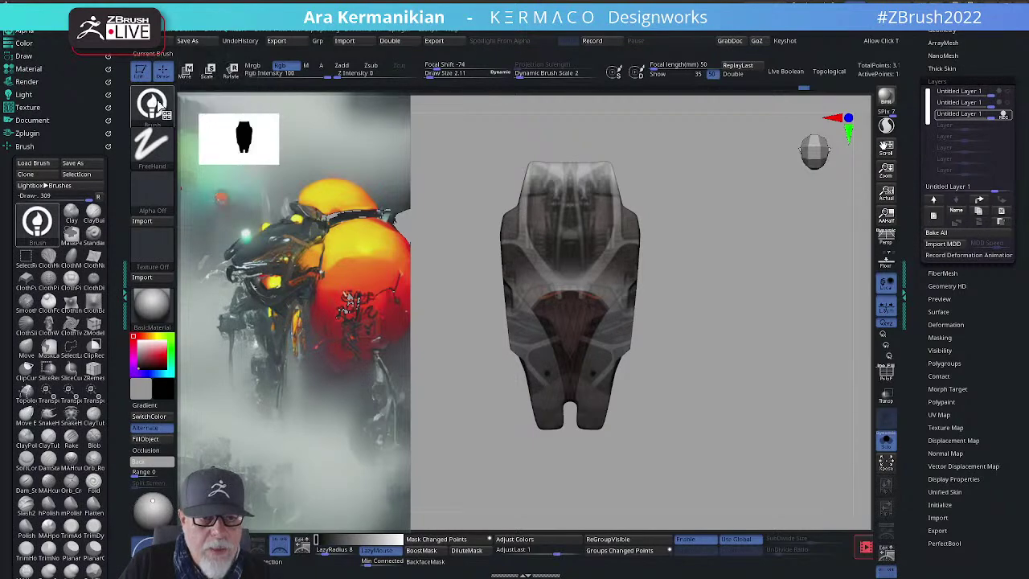
Step: Switch back to the Paint brush with the DragRect stroke and pick a different imported reference image as its texture
click(153, 104)
click(303, 400)
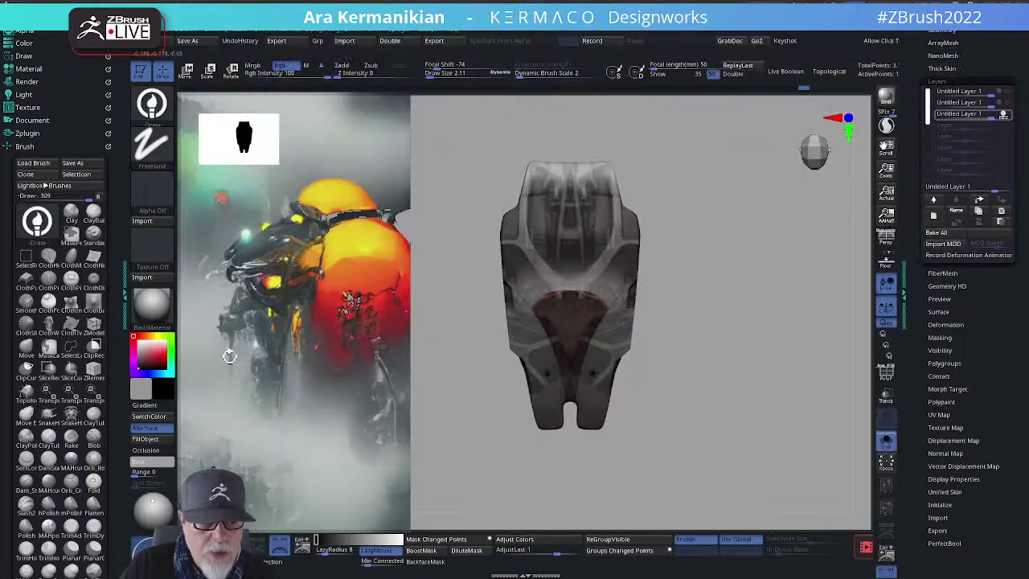
drag(112, 384, 120, 230)
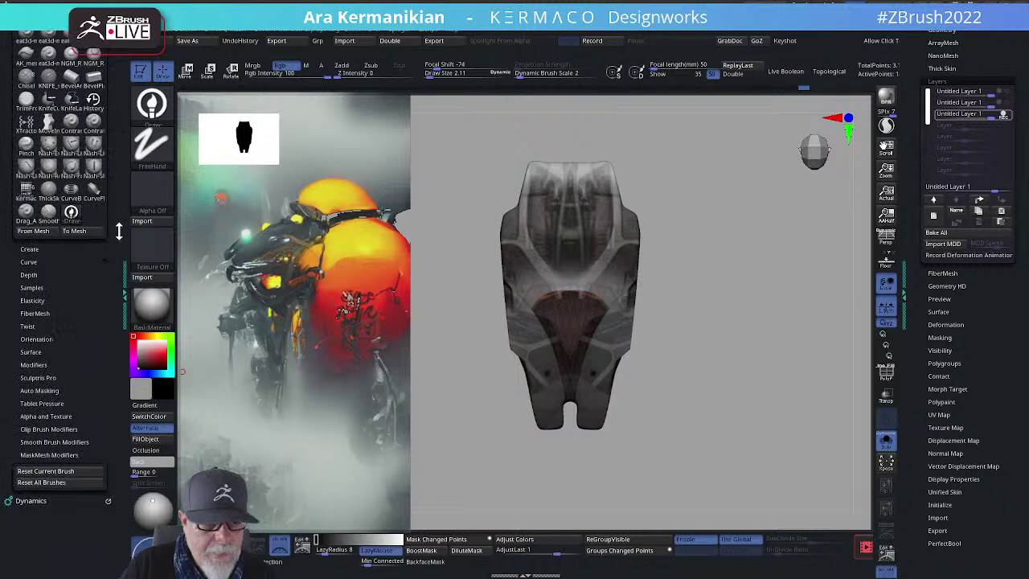
right_click(718, 230)
click(707, 207)
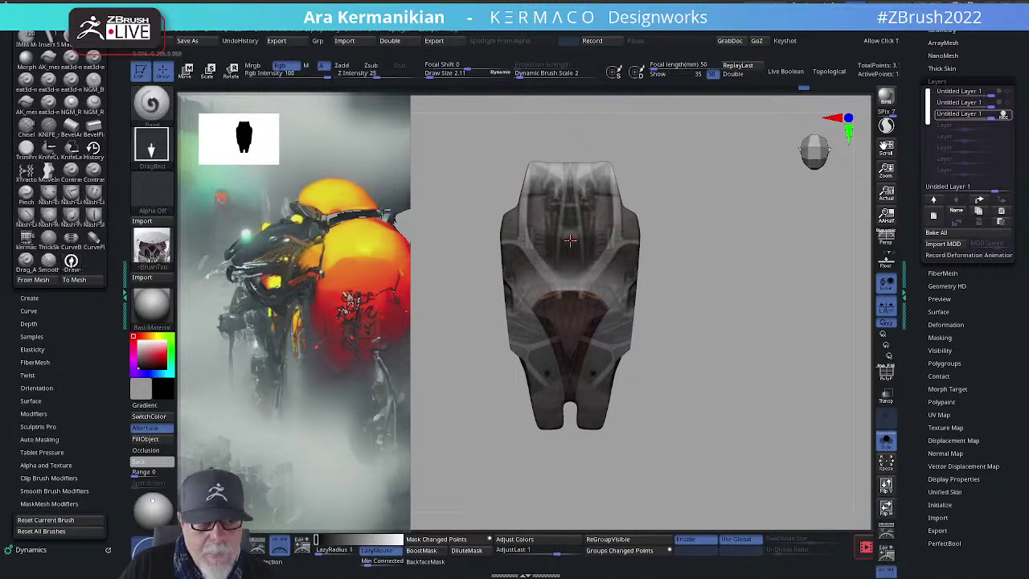
click(152, 248)
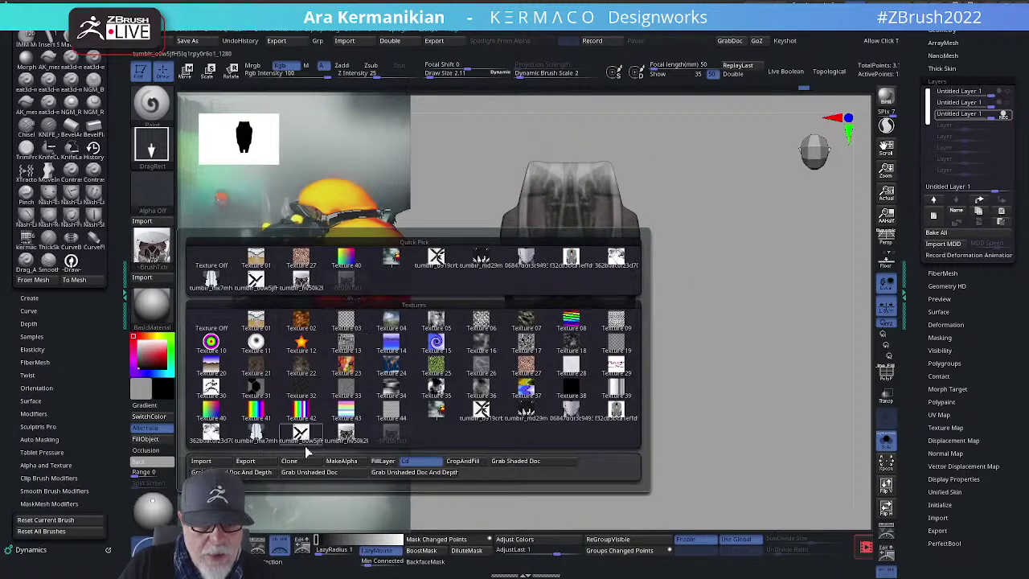
click(212, 436)
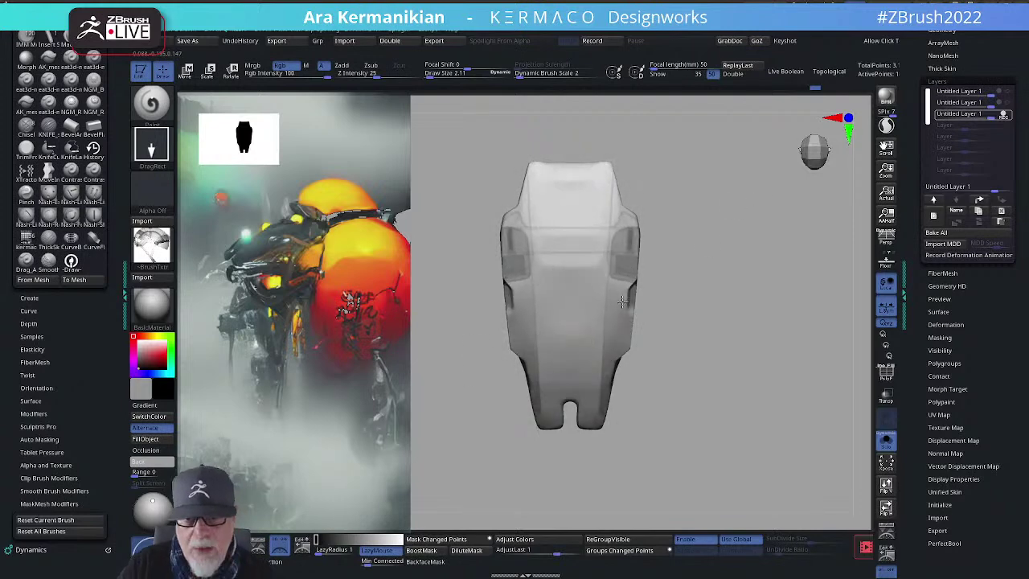
Step: Try stamping the current black-and-white reference image over the body shell, and undo the stamp
mouse_move(745, 336)
mouse_down()
mouse_move(753, 278)
mouse_move(608, 356)
mouse_move(555, 398)
mouse_move(521, 430)
mouse_move(554, 455)
mouse_move(518, 471)
mouse_move(679, 416)
mouse_move(718, 270)
mouse_move(760, 308)
mouse_move(737, 314)
mouse_move(794, 349)
mouse_move(770, 310)
mouse_up()
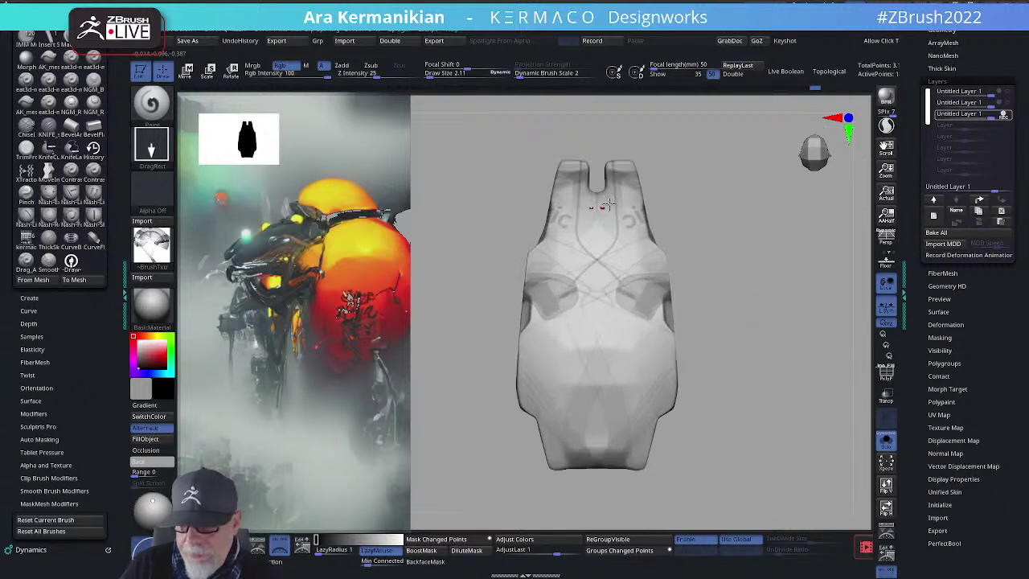
key(ctrl+z)
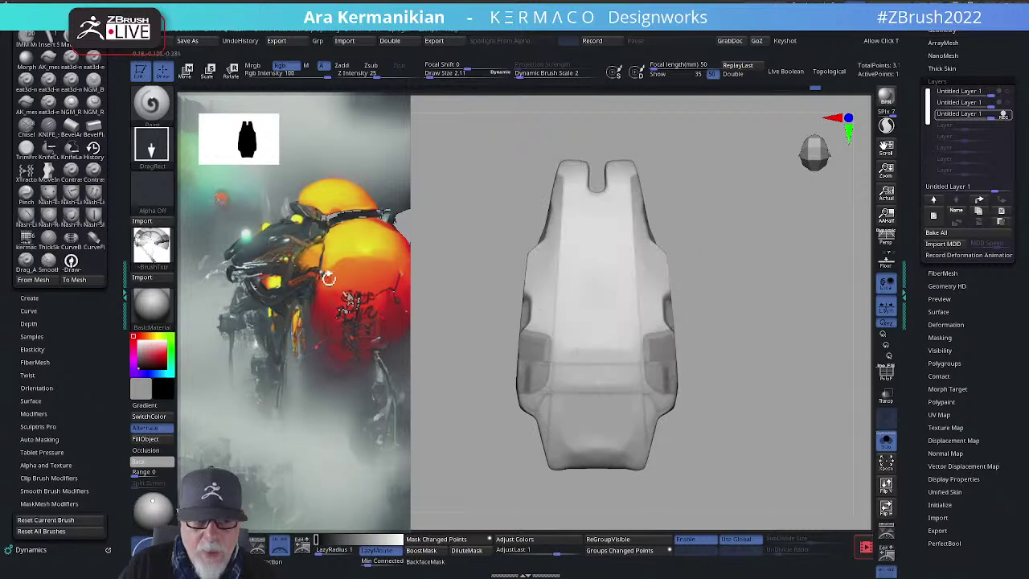
Step: Set the grey-and-orange armour reference image as the brush texture and stamp it over the body shell in several placements
click(151, 245)
click(360, 356)
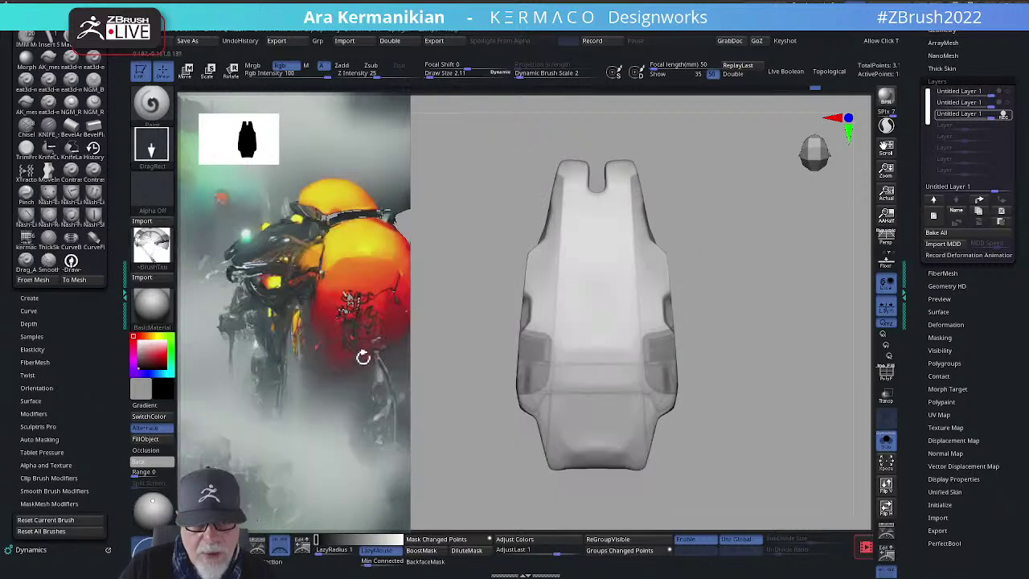
click(153, 246)
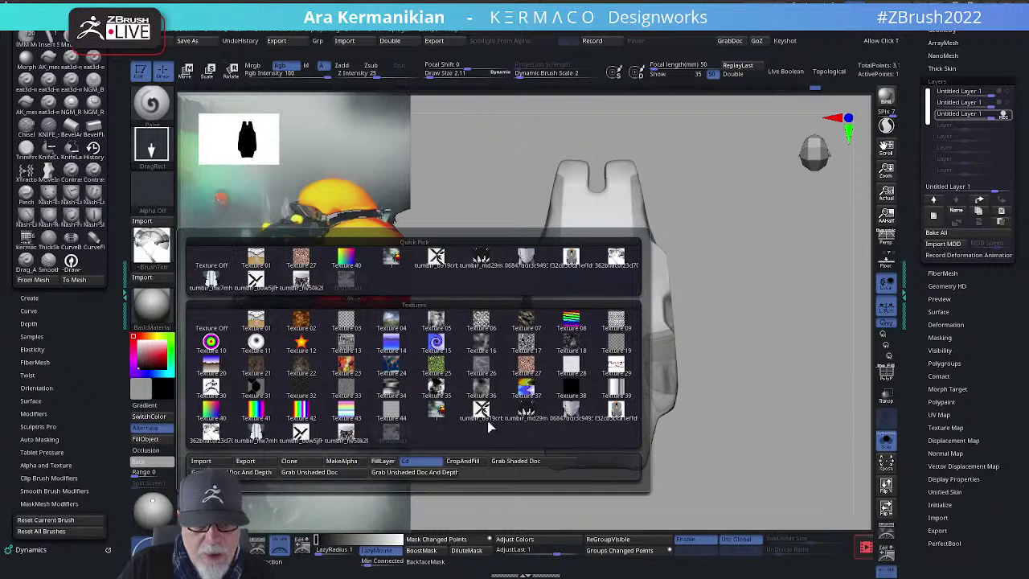
mouse_move(567, 411)
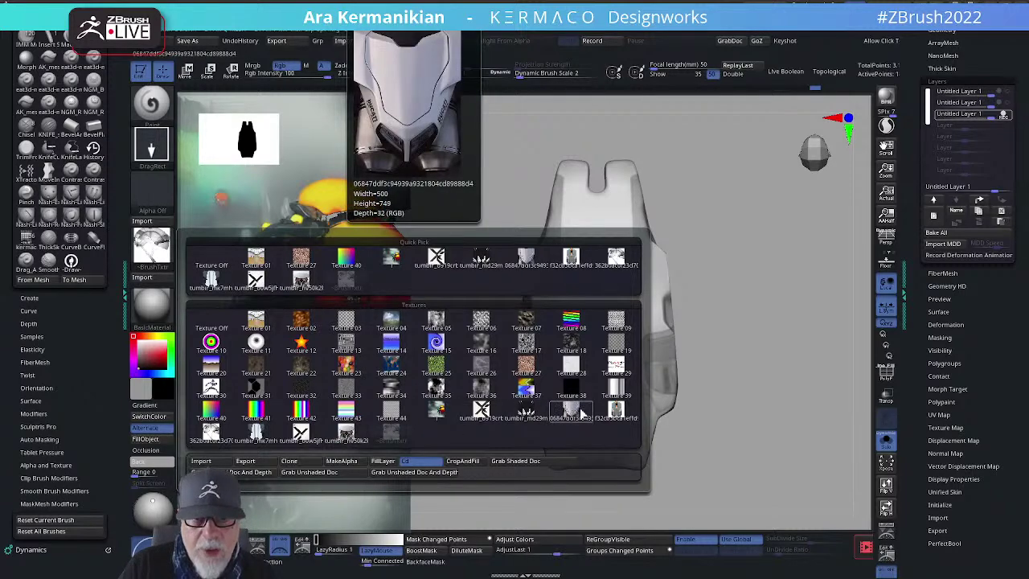
click(616, 411)
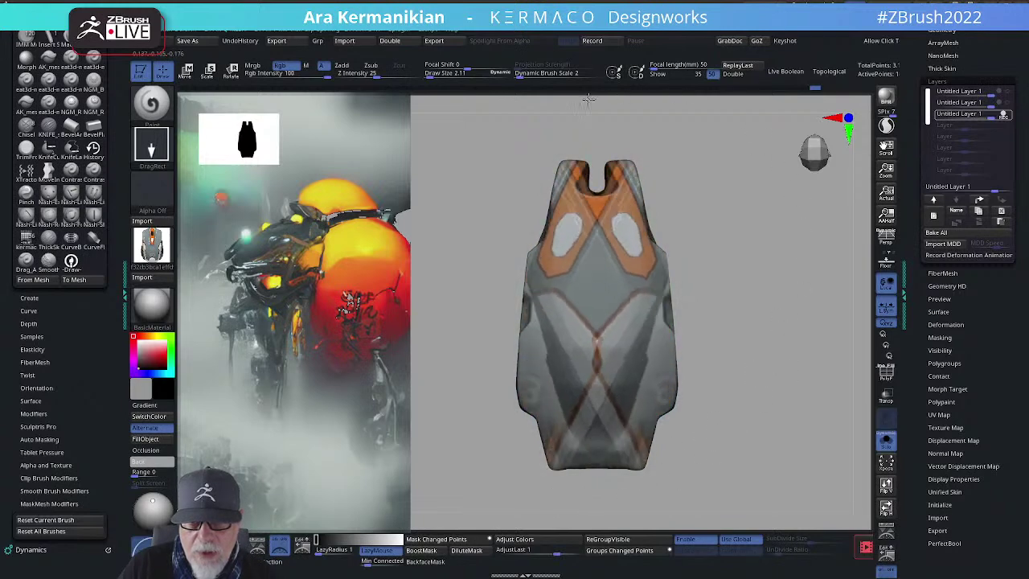
drag(786, 388, 770, 336)
mouse_move(527, 361)
mouse_down()
mouse_move(510, 433)
mouse_move(475, 416)
mouse_up()
drag(618, 431, 728, 300)
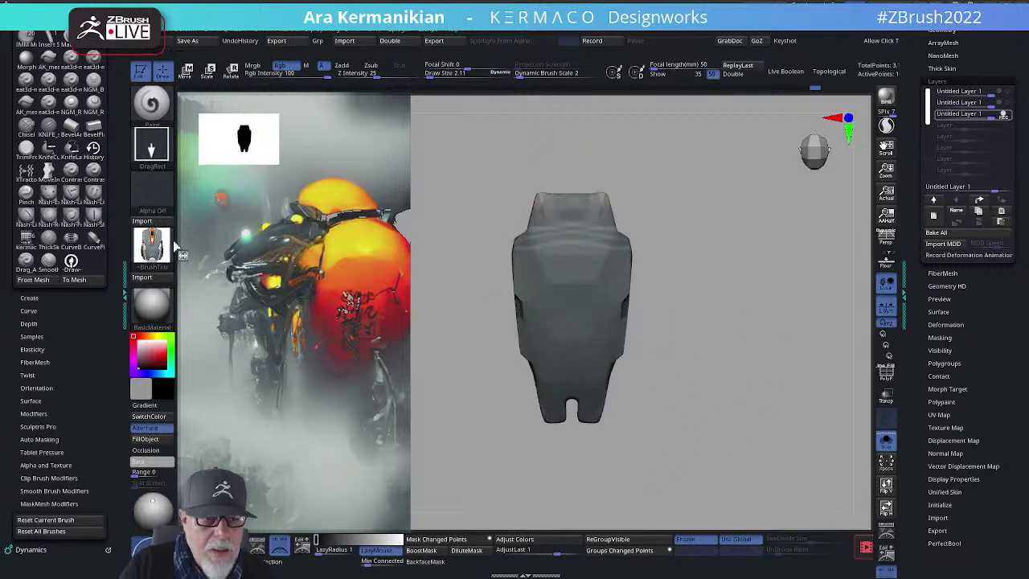
Step: Switch the brush texture to the black X-shaped graphic on white and stamp it over the wide end of the shell
click(152, 245)
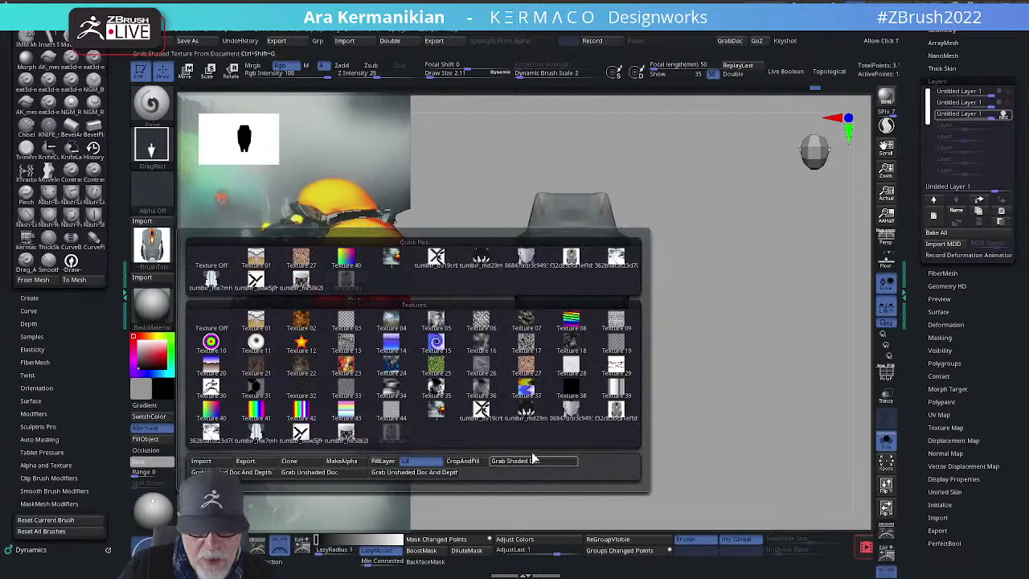
mouse_move(575, 414)
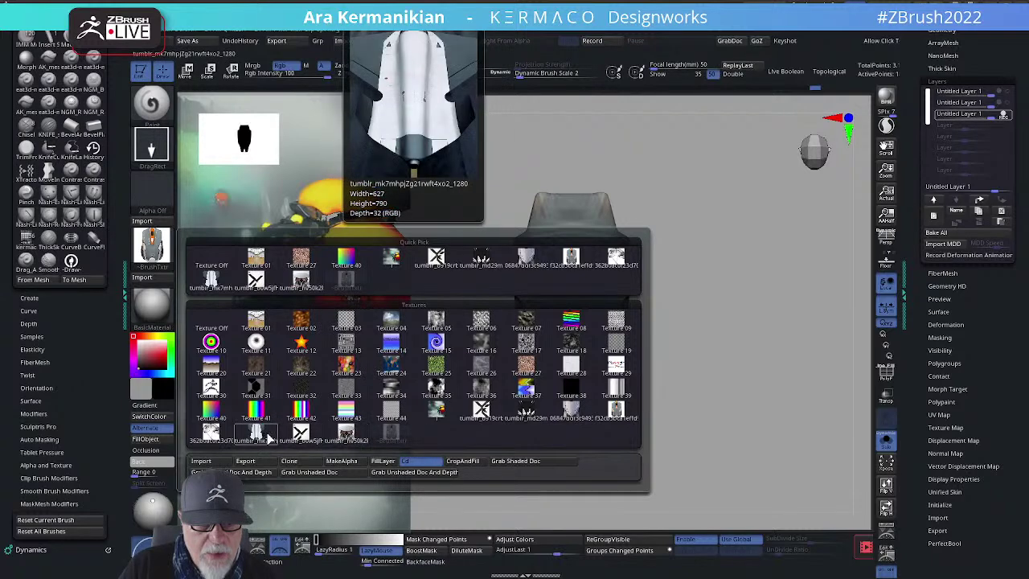
click(299, 435)
mouse_move(556, 423)
mouse_down()
mouse_move(505, 469)
mouse_move(496, 457)
mouse_move(658, 376)
mouse_move(699, 369)
mouse_move(731, 338)
mouse_move(808, 196)
mouse_move(748, 91)
mouse_move(666, 219)
mouse_up()
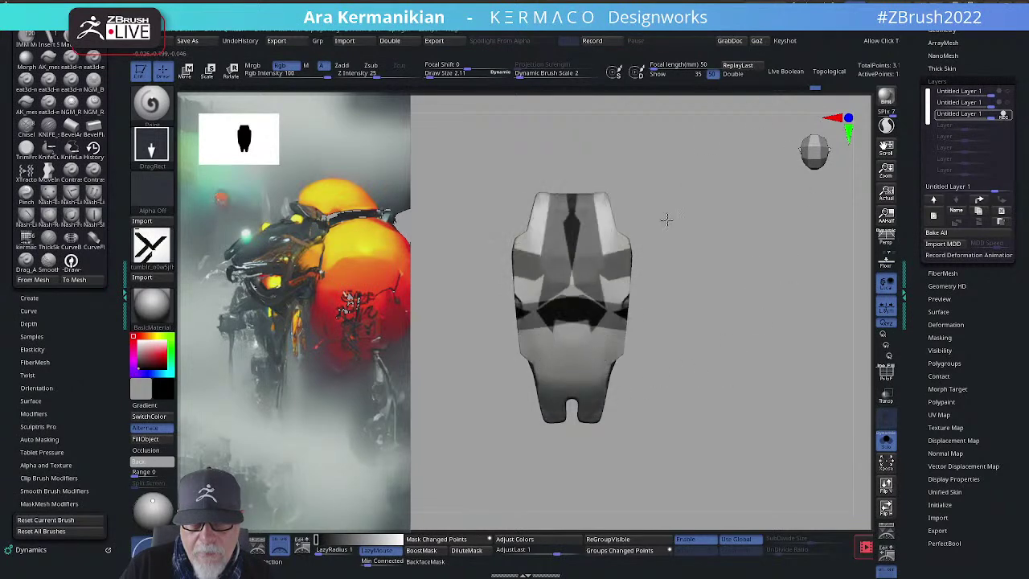
Step: Stamp the black X graphic again over the shell from straight-on and angled views, and stop recording on the third layer
drag(605, 337, 421, 472)
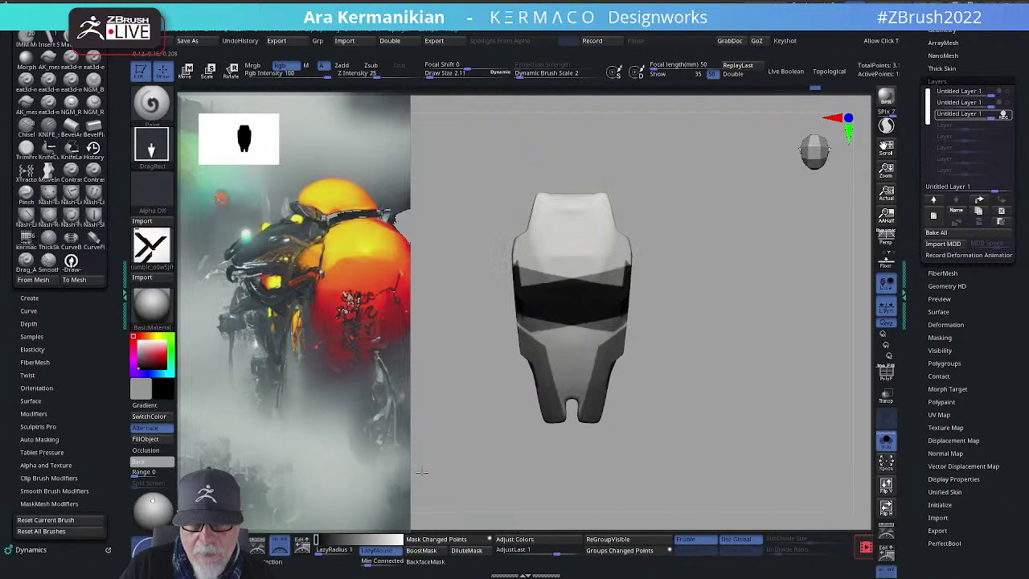
drag(662, 416, 745, 283)
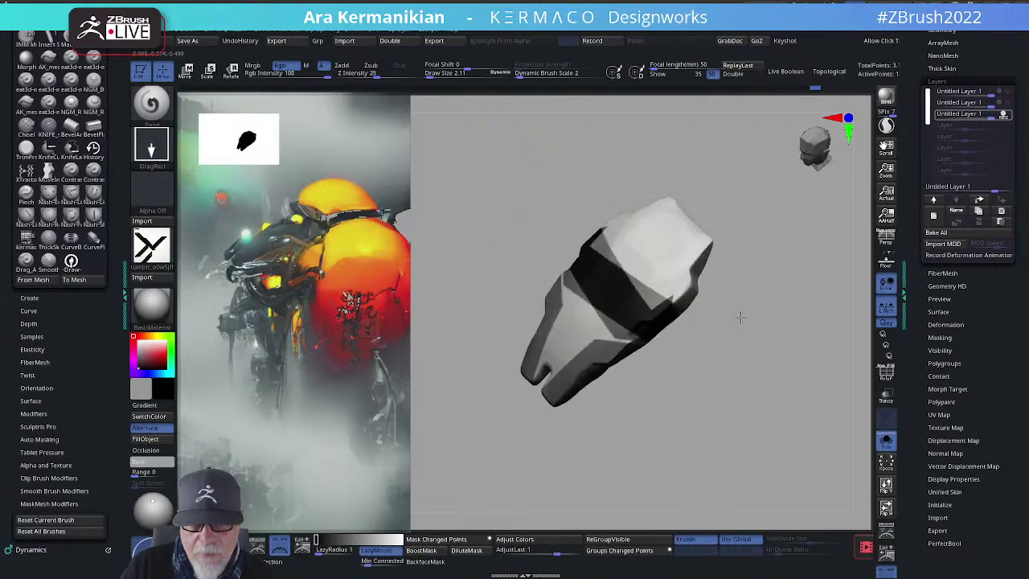
drag(664, 258, 784, 232)
click(1003, 115)
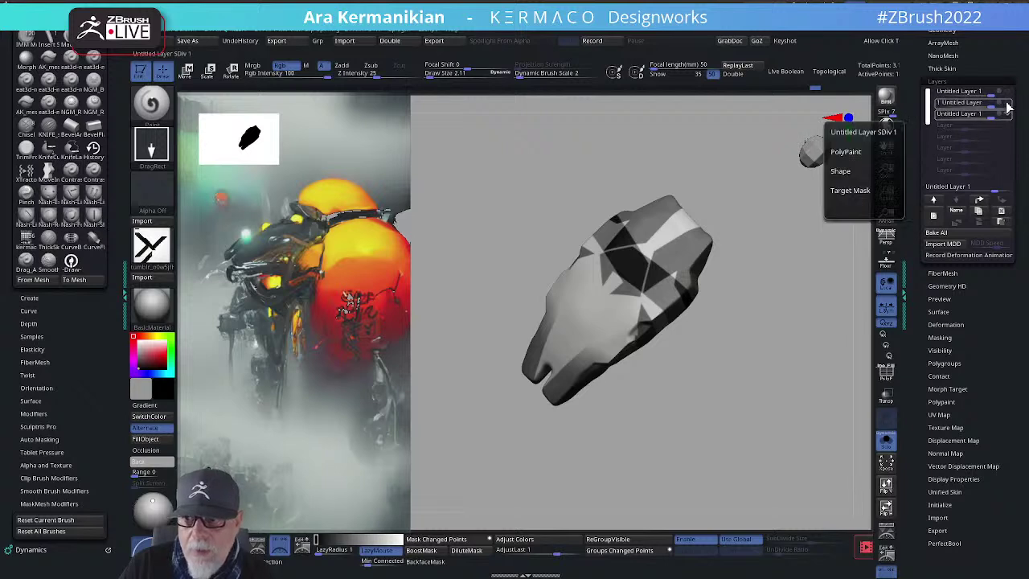
Step: Set the third sculpt layer's intensity to 0.60869 on the isolated shell
mouse_move(774, 259)
shift+mouse_down()
mouse_move(792, 236)
mouse_move(751, 232)
mouse_move(777, 264)
mouse_move(814, 235)
shift+mouse_up()
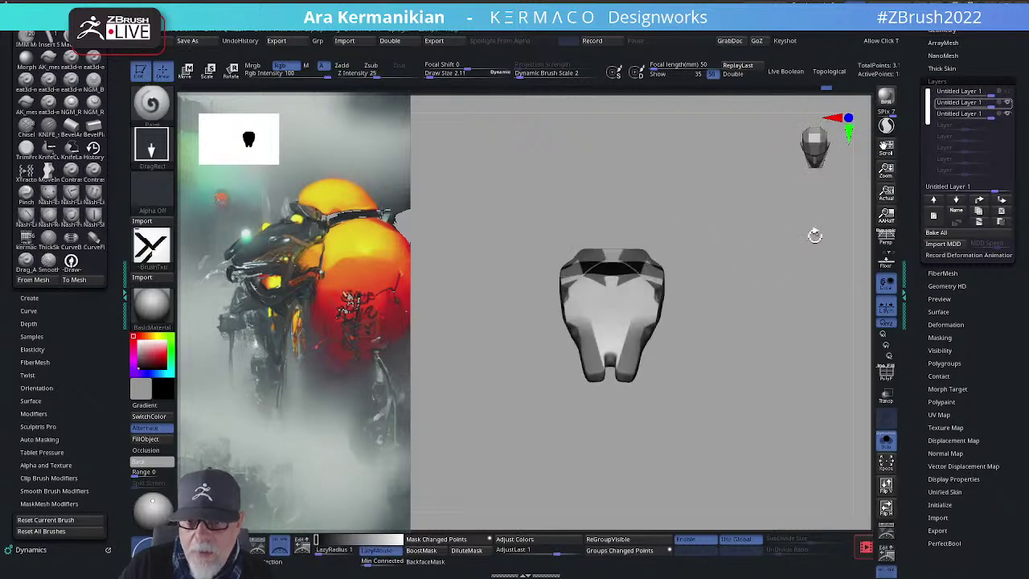
mouse_move(977, 114)
mouse_down()
mouse_move(962, 122)
mouse_move(974, 120)
mouse_up()
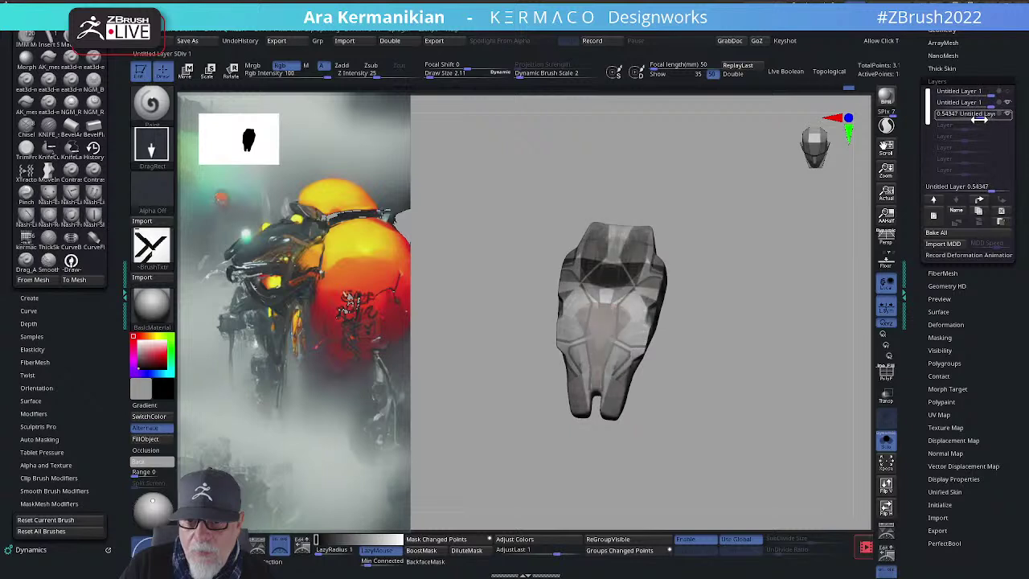
drag(753, 291, 806, 289)
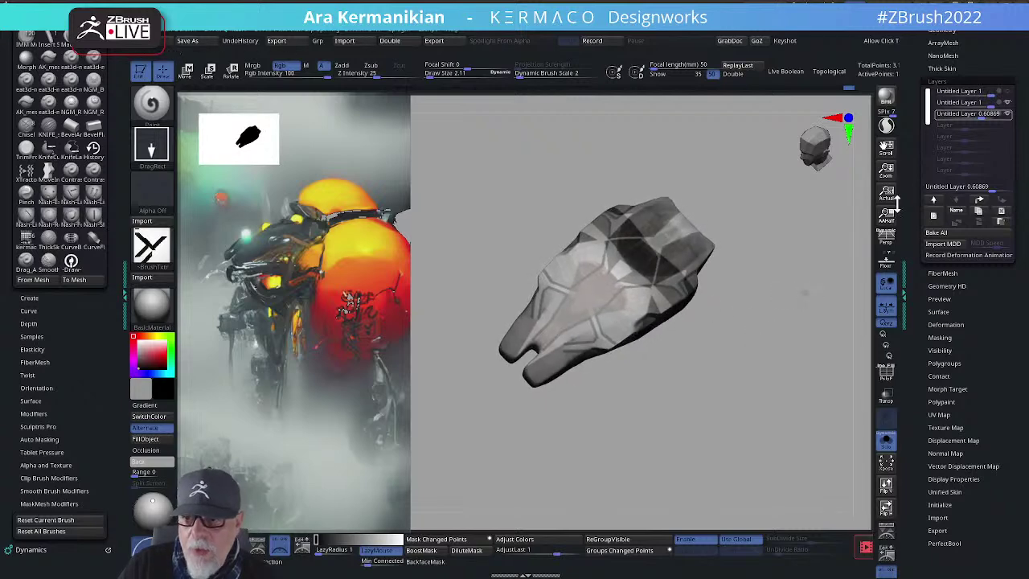
Step: Duplicate the painted shell subtool and make the copy the active subtool
drag(913, 204, 915, 305)
click(939, 256)
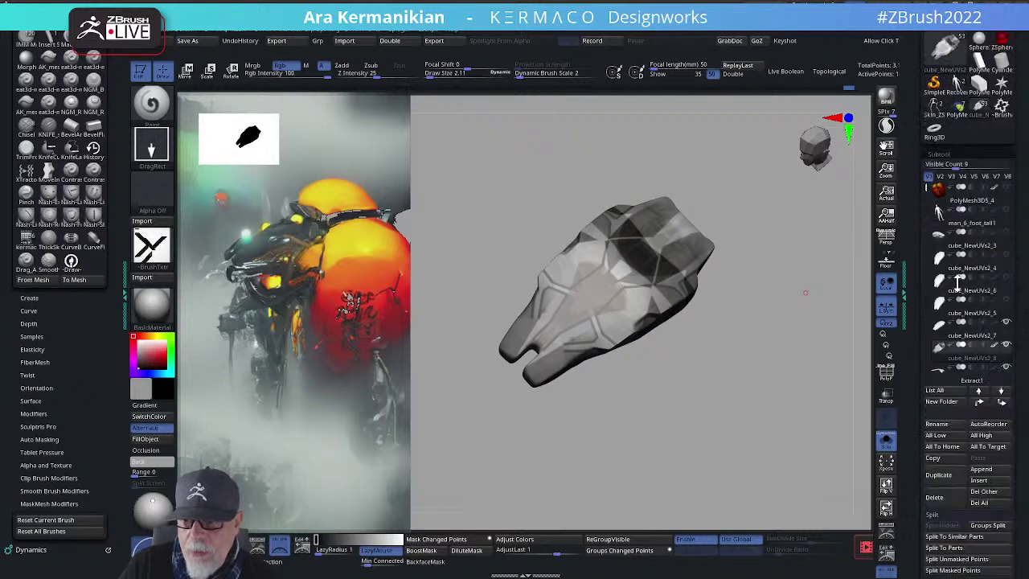
click(940, 378)
mouse_move(718, 385)
alt+mouse_down()
mouse_move(704, 406)
mouse_move(712, 380)
alt+mouse_up()
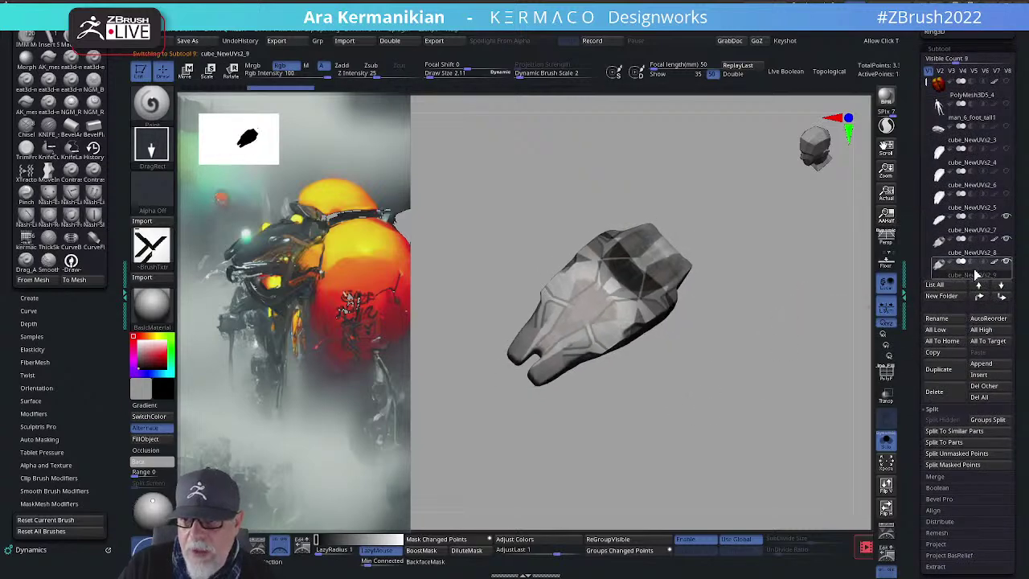
Step: Bake all layers of the duplicated shell into its mesh and fill the whole object with white
drag(907, 307, 918, 229)
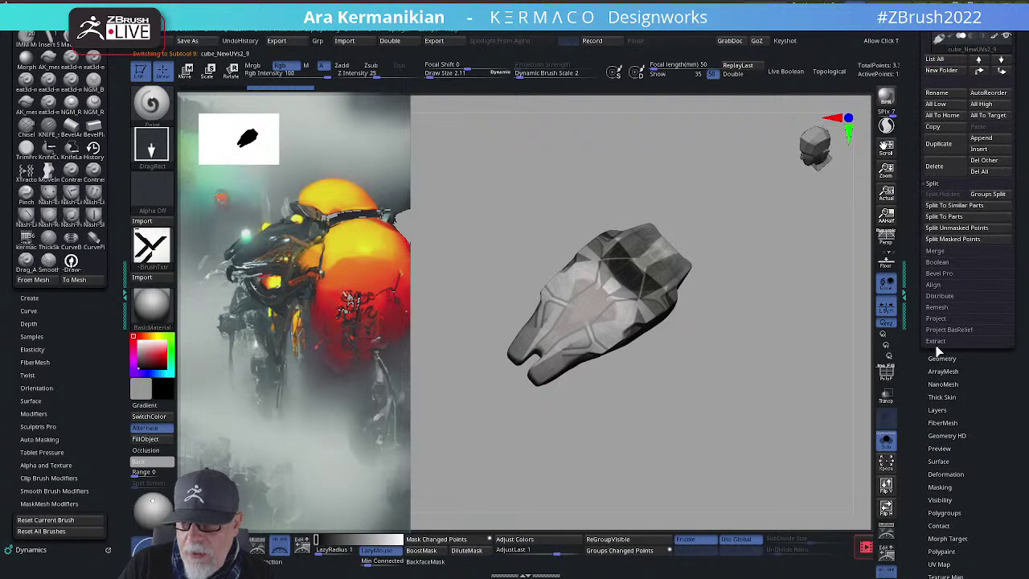
click(939, 410)
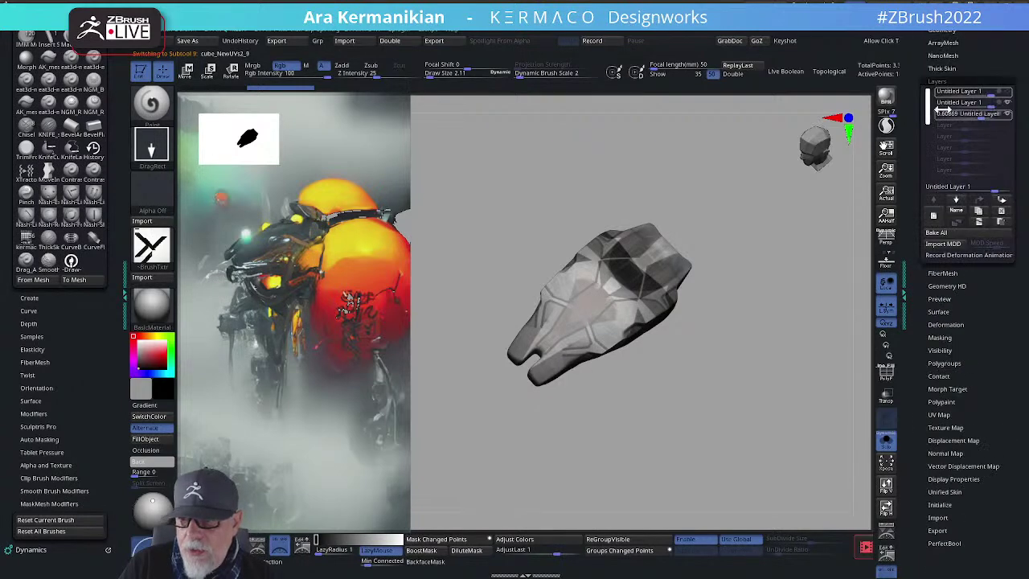
click(939, 232)
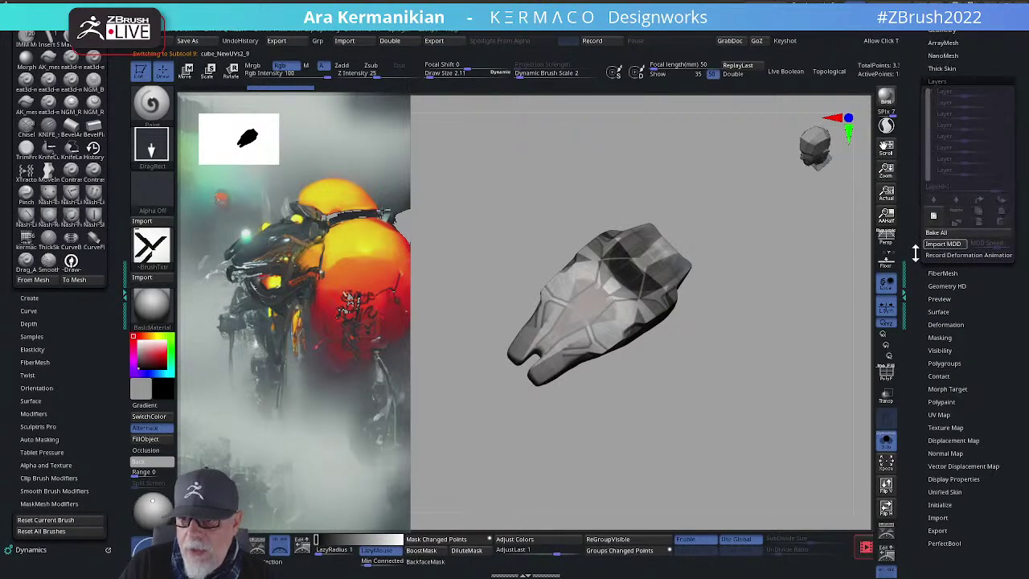
click(159, 420)
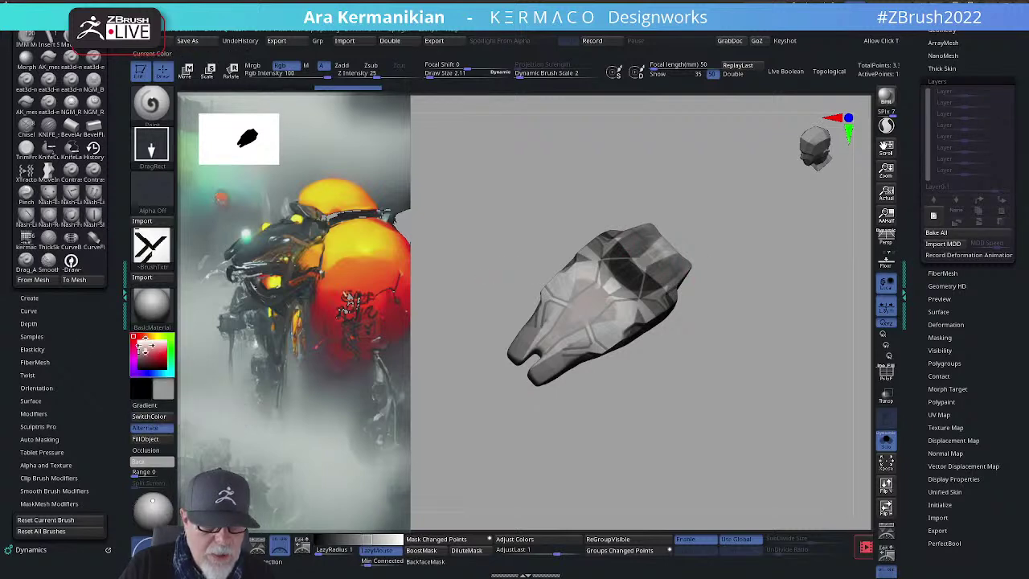
click(146, 439)
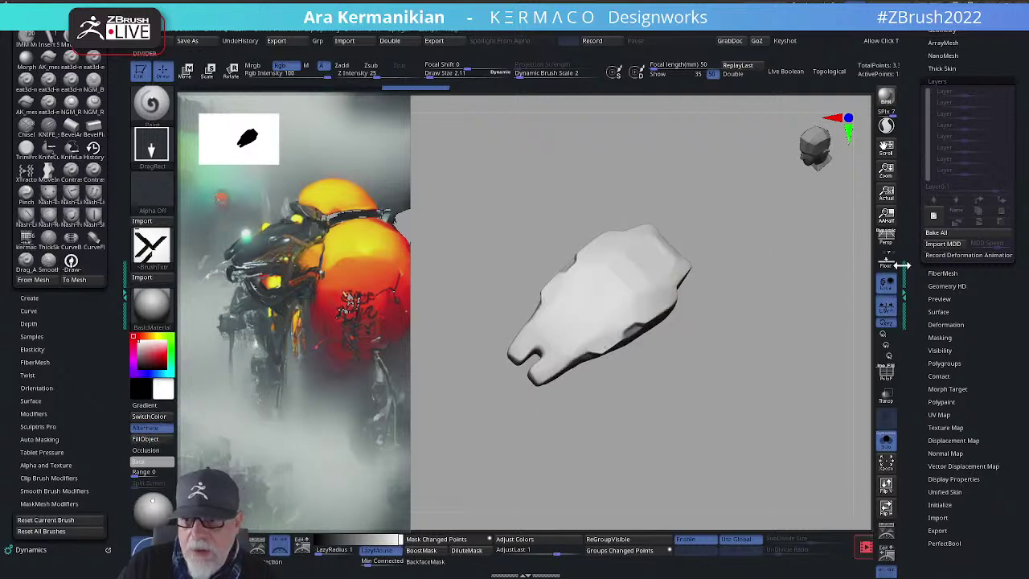
Step: Turn off solo mode and hide the cube_NewUVs2_7 subtool and the long blade part behind the shell
drag(922, 232, 923, 315)
click(886, 437)
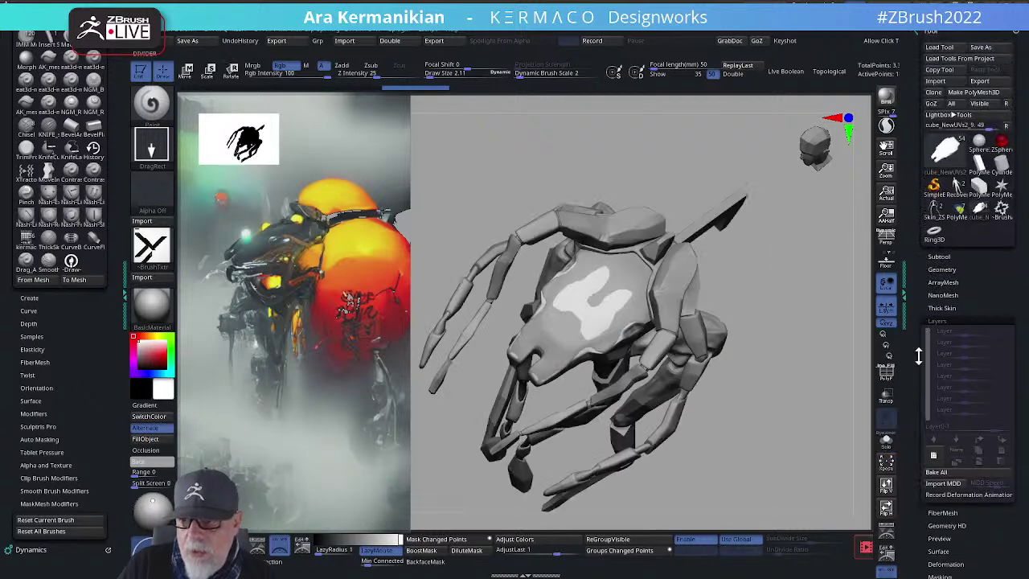
click(939, 257)
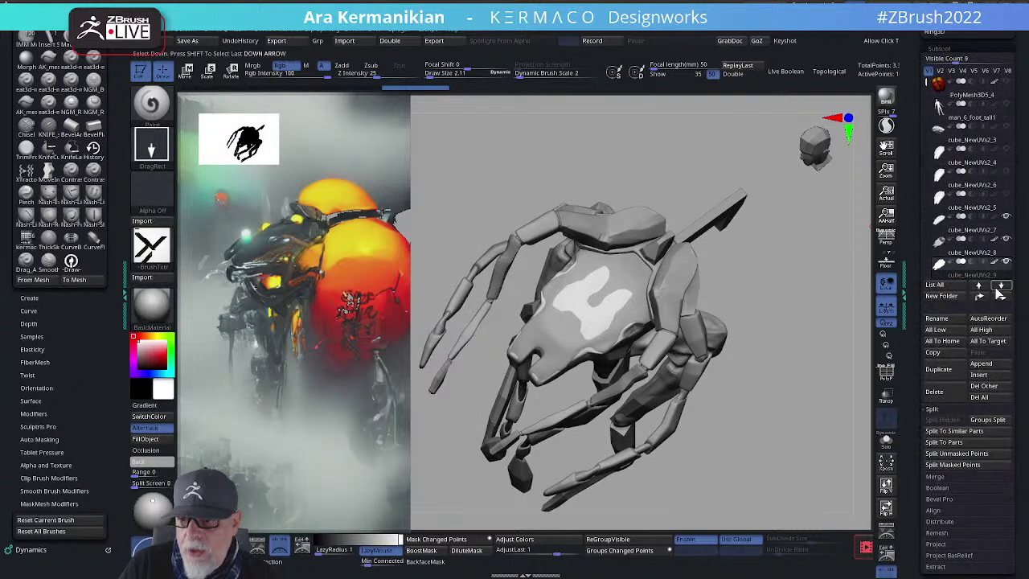
click(1007, 219)
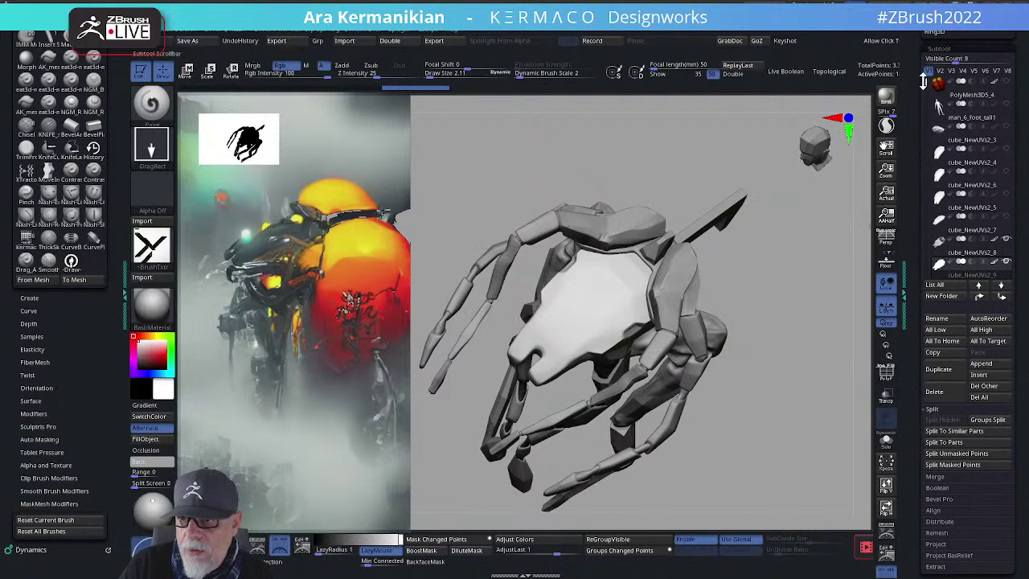
scroll(1008, 184, down, 3)
click(1009, 161)
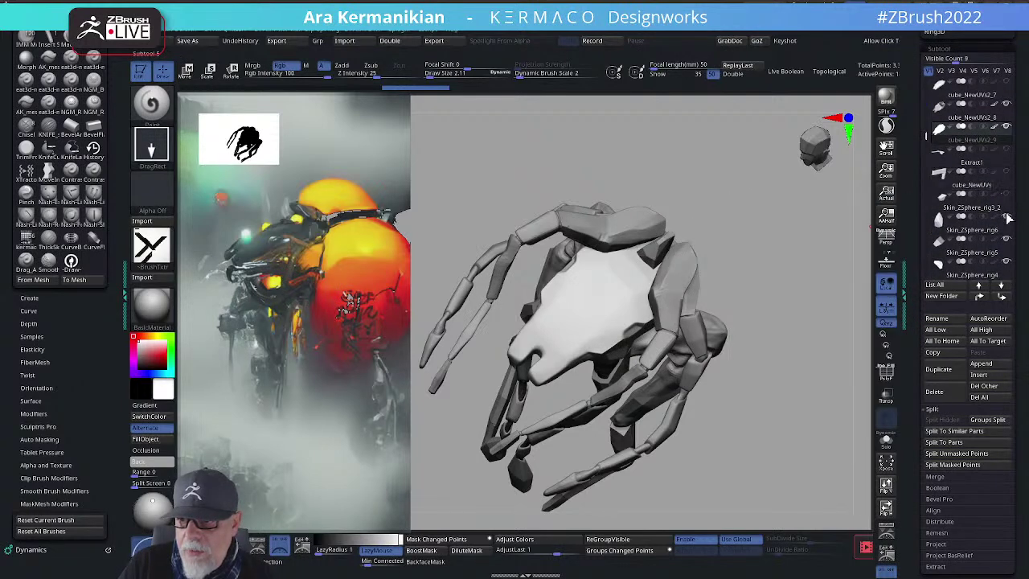
Step: Hide the Top arms, arms 3 and Arms 2 folders and the other limb parts around the shell
mouse_move(1004, 274)
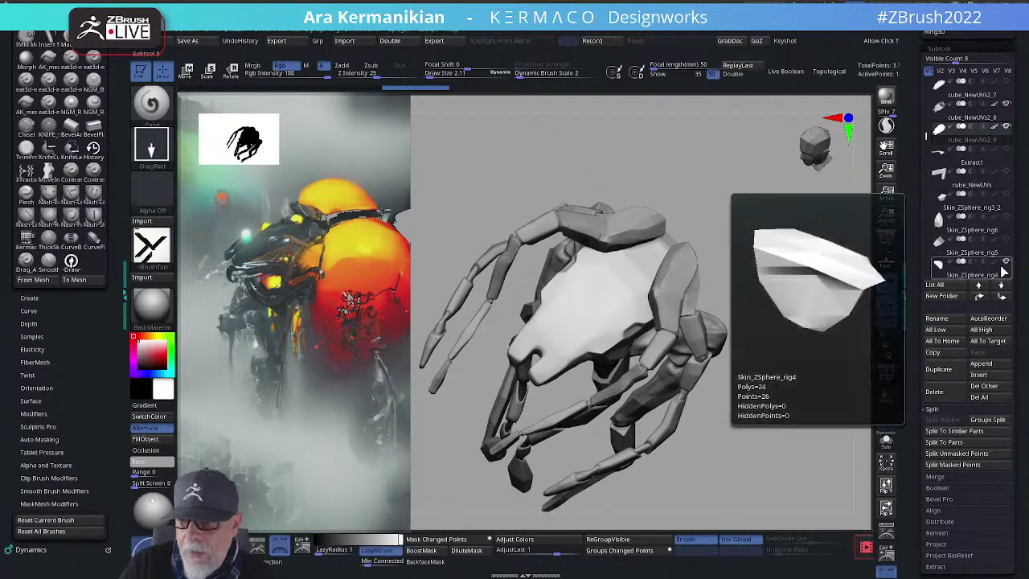
drag(918, 133, 919, 168)
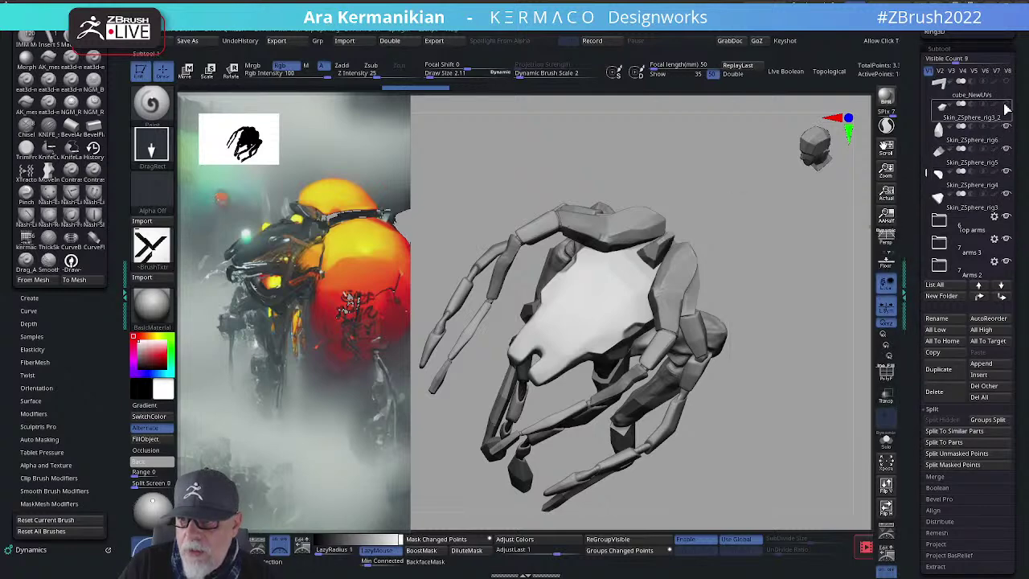
click(1007, 218)
click(1006, 240)
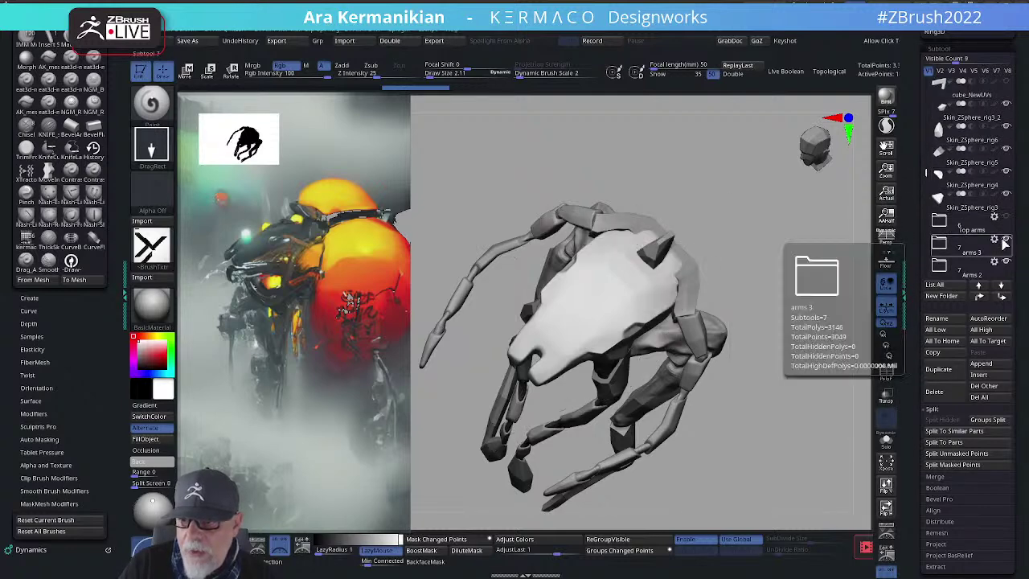
click(1003, 269)
drag(929, 175, 921, 203)
drag(769, 290, 743, 225)
click(1007, 195)
drag(922, 202, 926, 127)
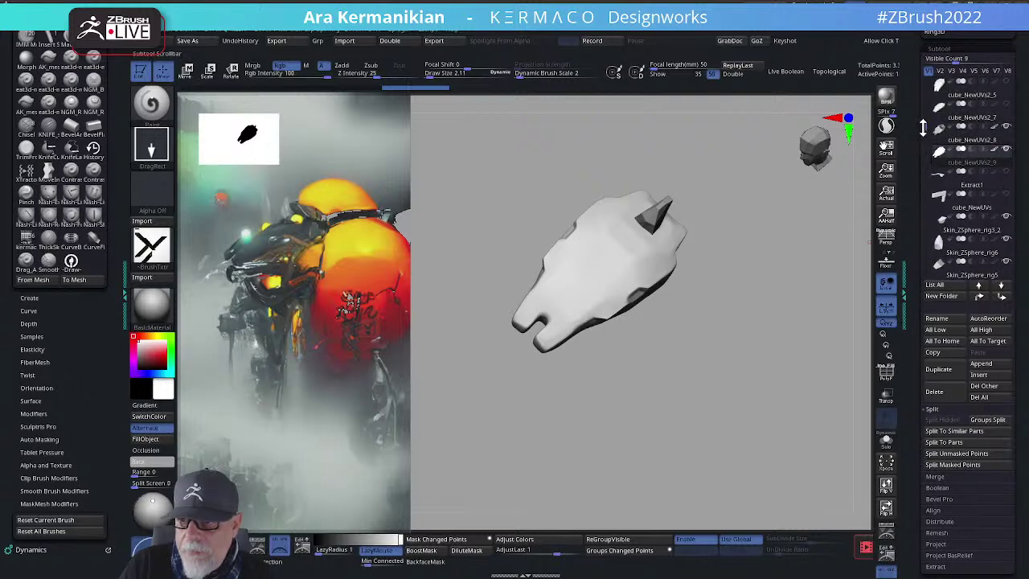
Step: Turn on transparency with ghosting off, compare the painted shell with its white copy, and leave the white copy active
click(970, 141)
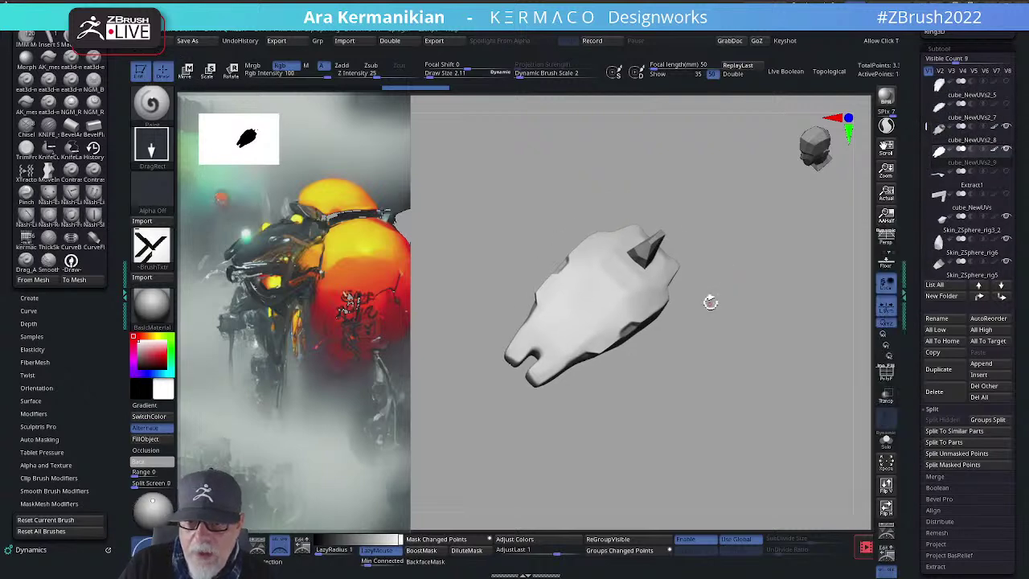
click(886, 394)
drag(776, 385, 764, 354)
click(967, 152)
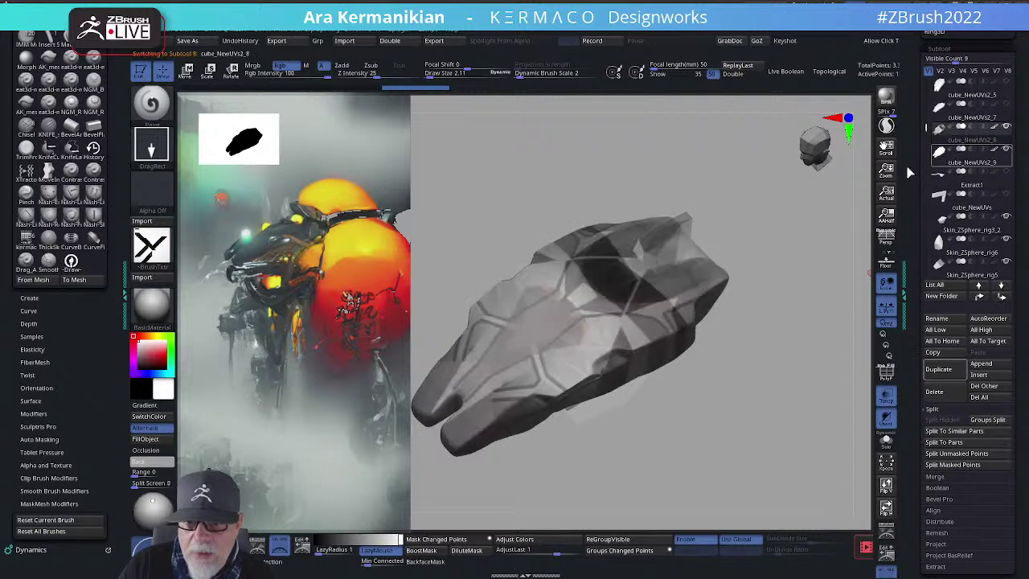
drag(827, 216, 800, 241)
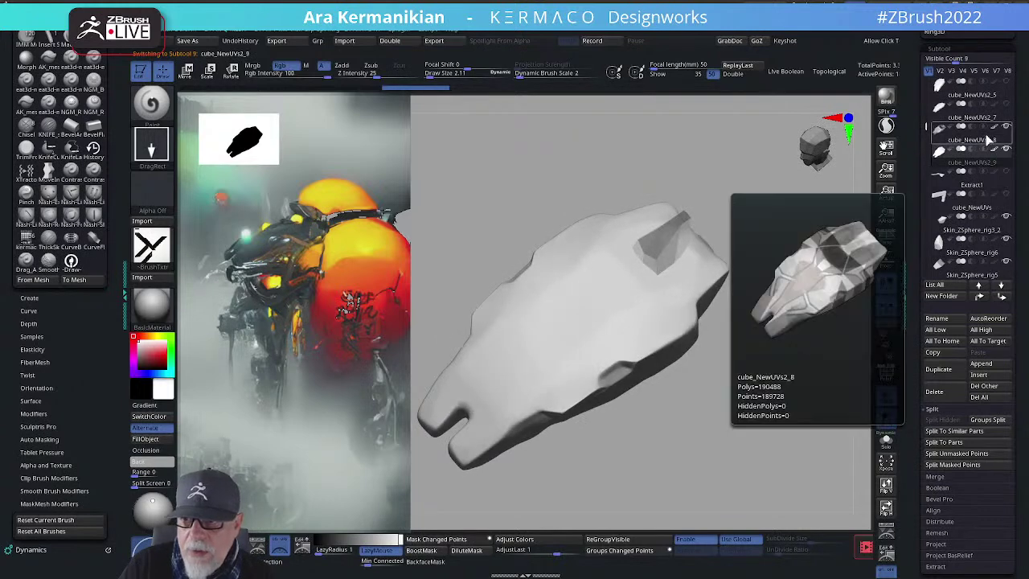
click(962, 149)
alt+drag(691, 370, 753, 349)
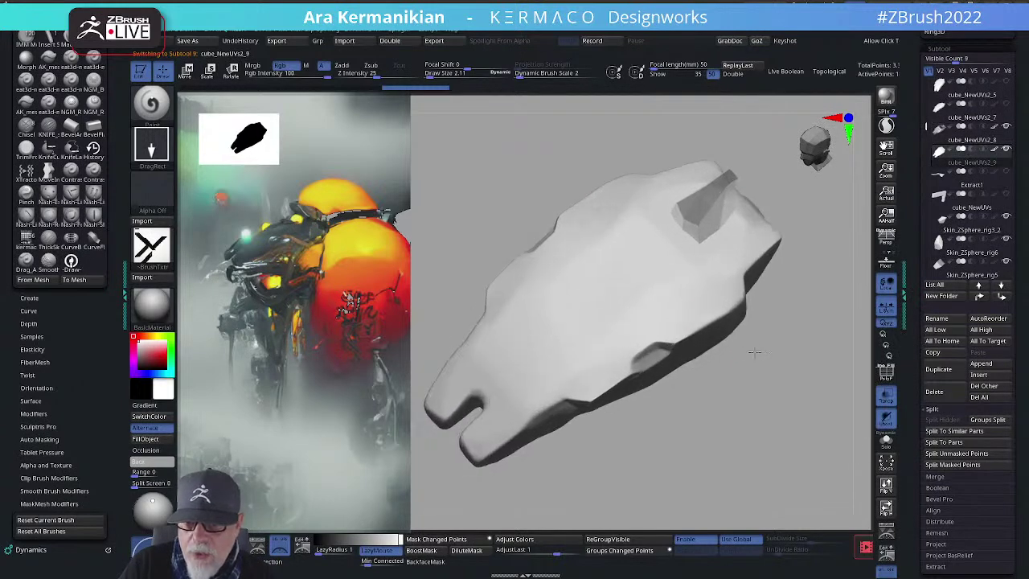
click(885, 419)
drag(788, 417, 711, 361)
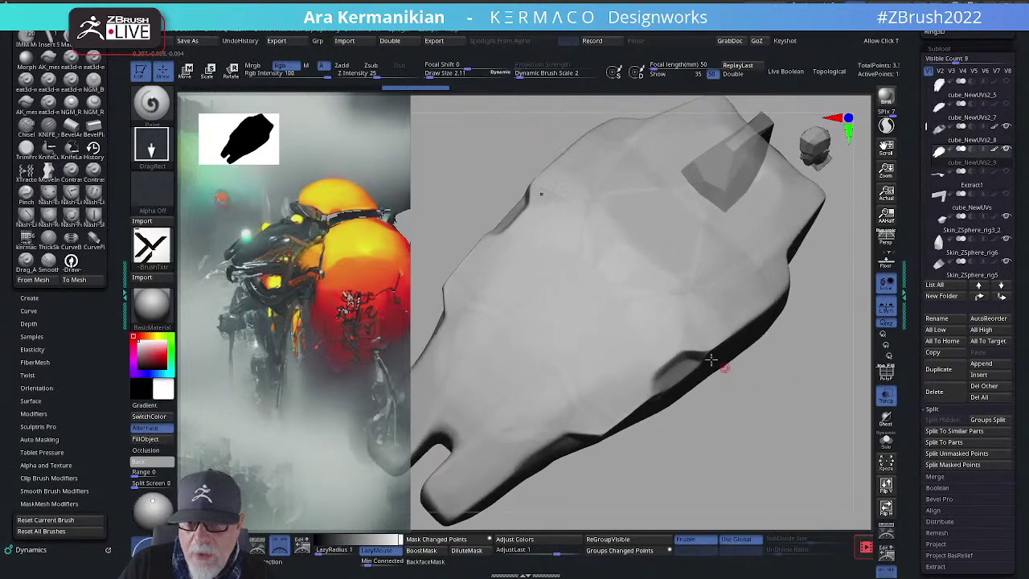
Step: Choose the -Draw- brush without a texture and switch the paint colour to black
right_click(636, 300)
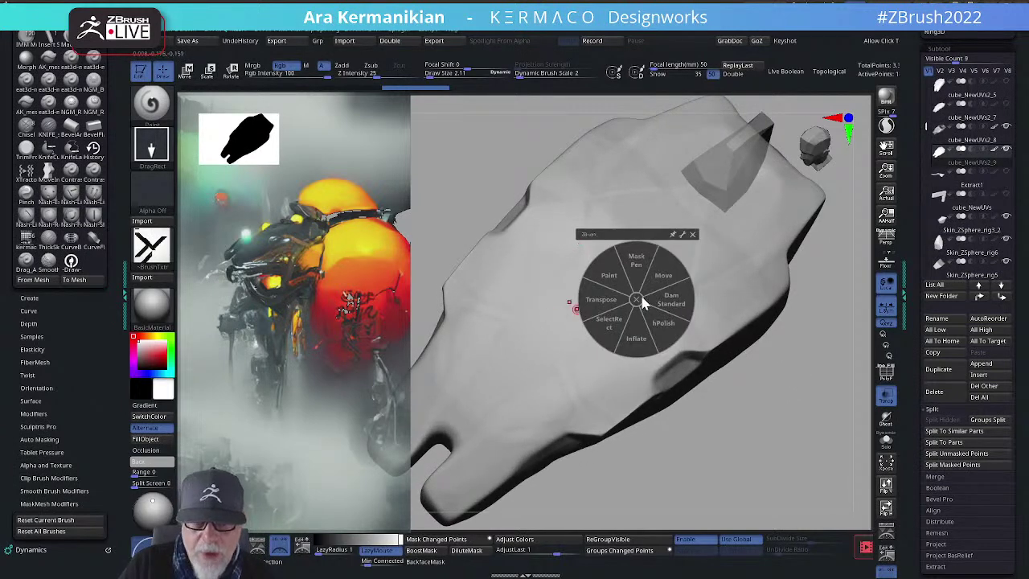
click(71, 259)
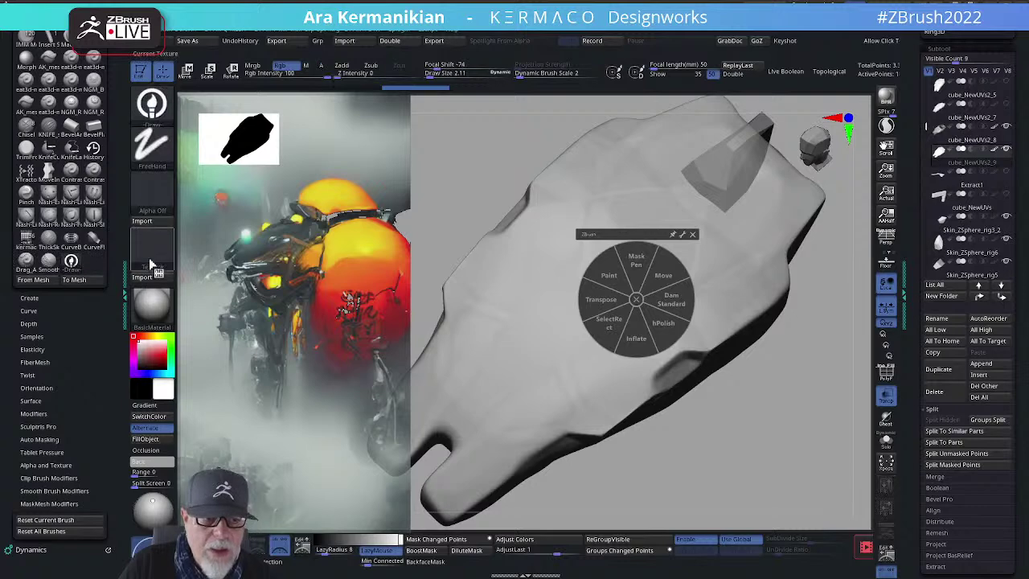
drag(780, 402, 619, 287)
mouse_move(669, 444)
mouse_down()
mouse_move(753, 427)
mouse_move(681, 419)
mouse_move(739, 393)
mouse_move(780, 331)
mouse_move(543, 316)
mouse_move(617, 300)
mouse_up()
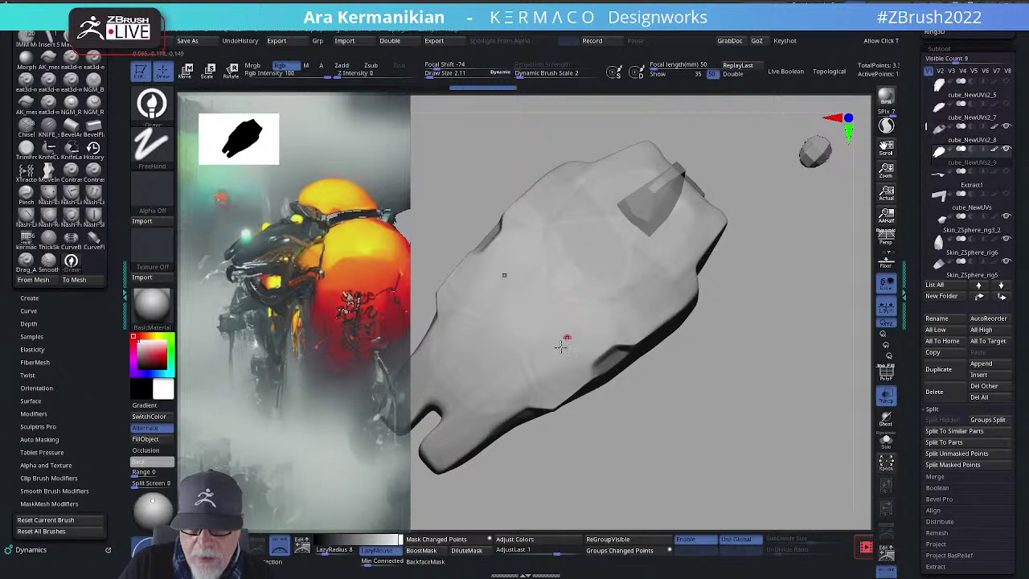
click(155, 418)
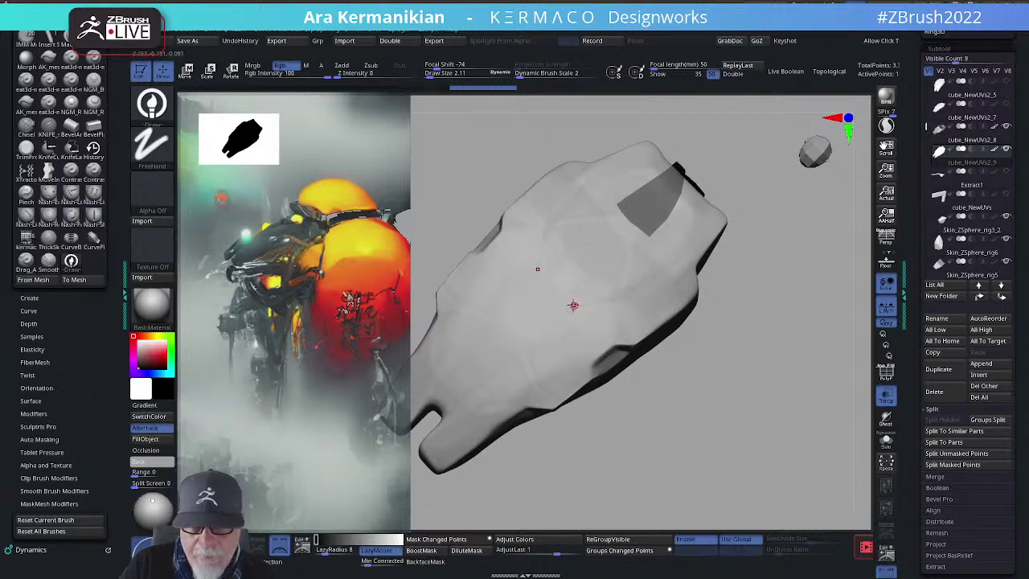
Step: Hide the spike subtool that sticks up from the rear of the shell
drag(802, 294, 745, 205)
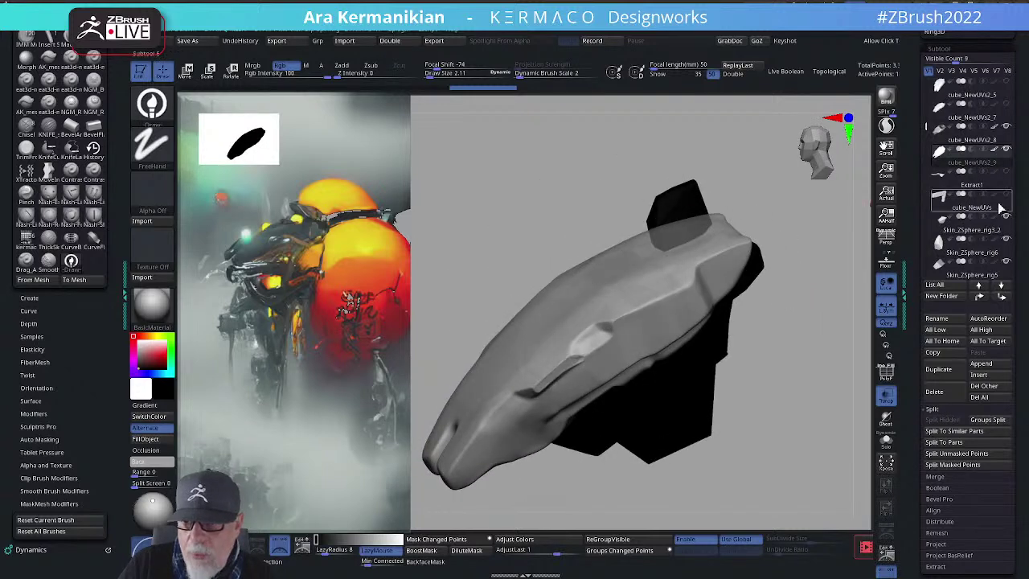
mouse_move(997, 241)
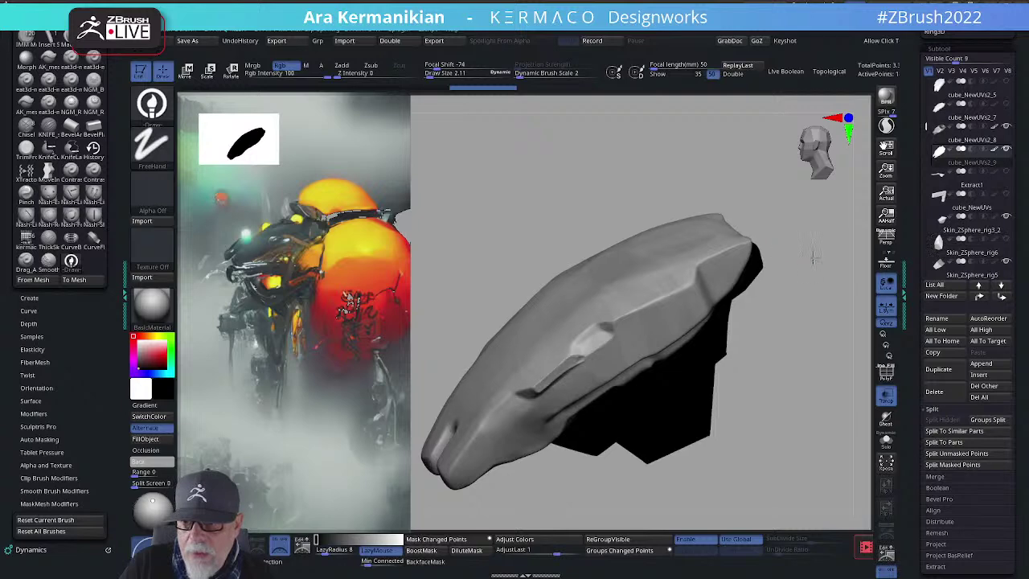
Step: Paint a short straight black panel line, mirrored on both sides of the shell's middle
drag(812, 257, 607, 318)
drag(737, 314, 603, 348)
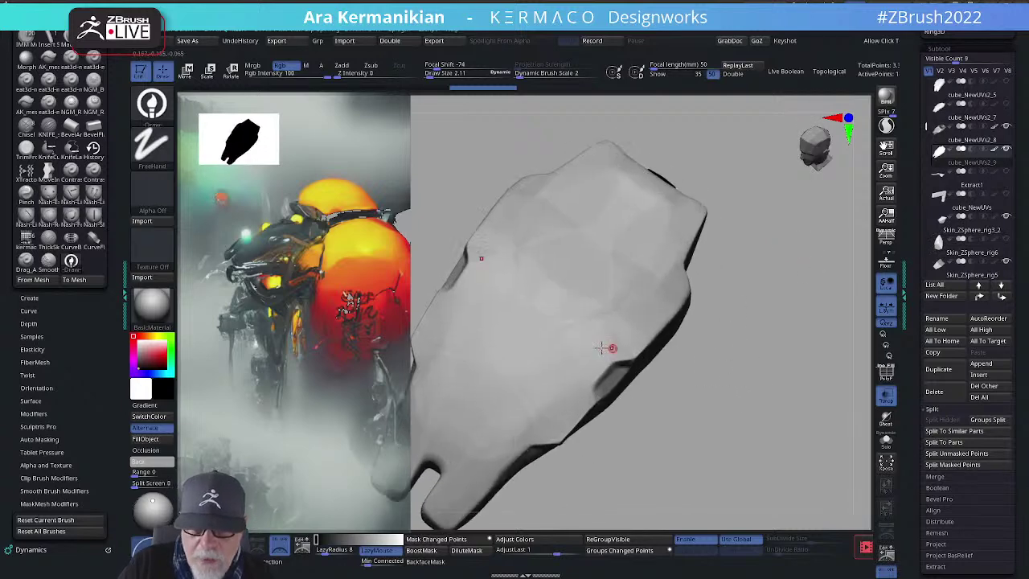
drag(609, 311, 611, 311)
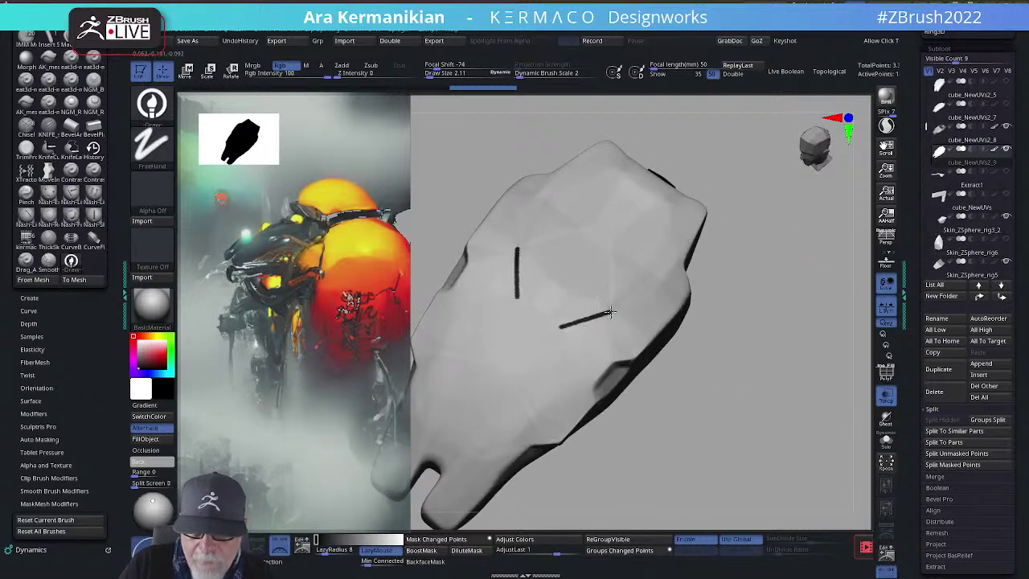
drag(701, 392, 618, 316)
drag(571, 357, 582, 353)
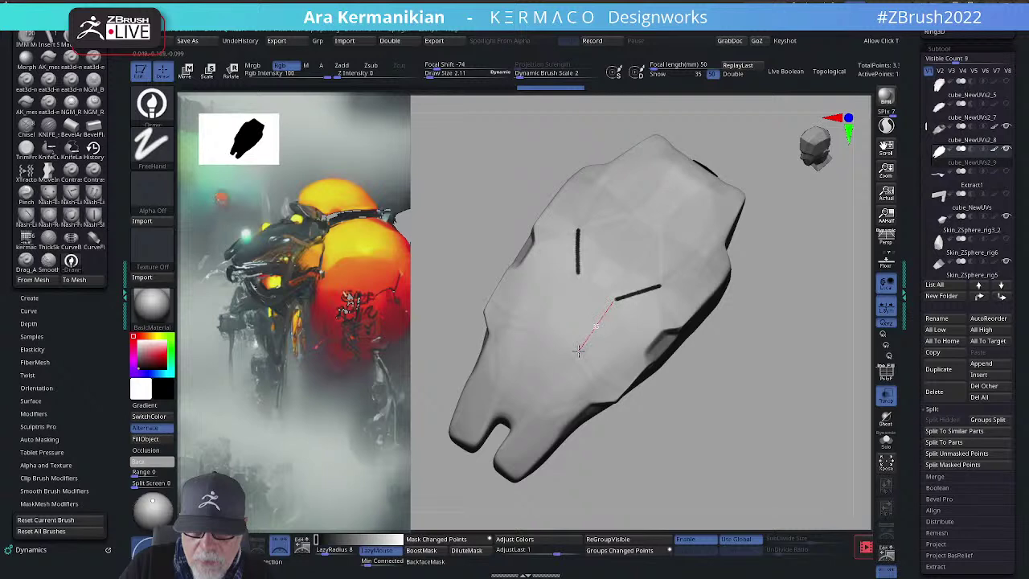
drag(580, 347, 610, 385)
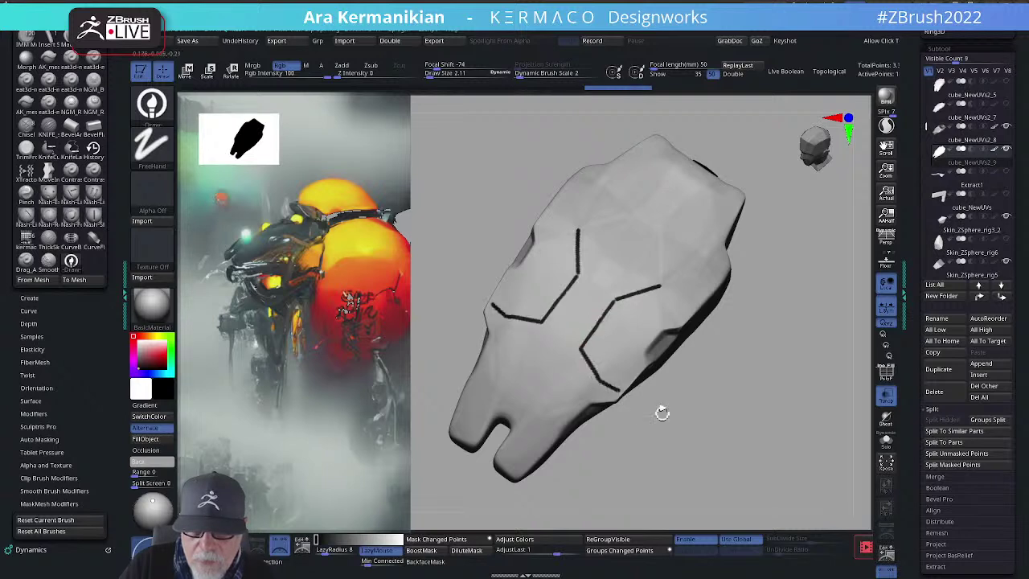
key(ctrl+z)
key(ctrl+z)
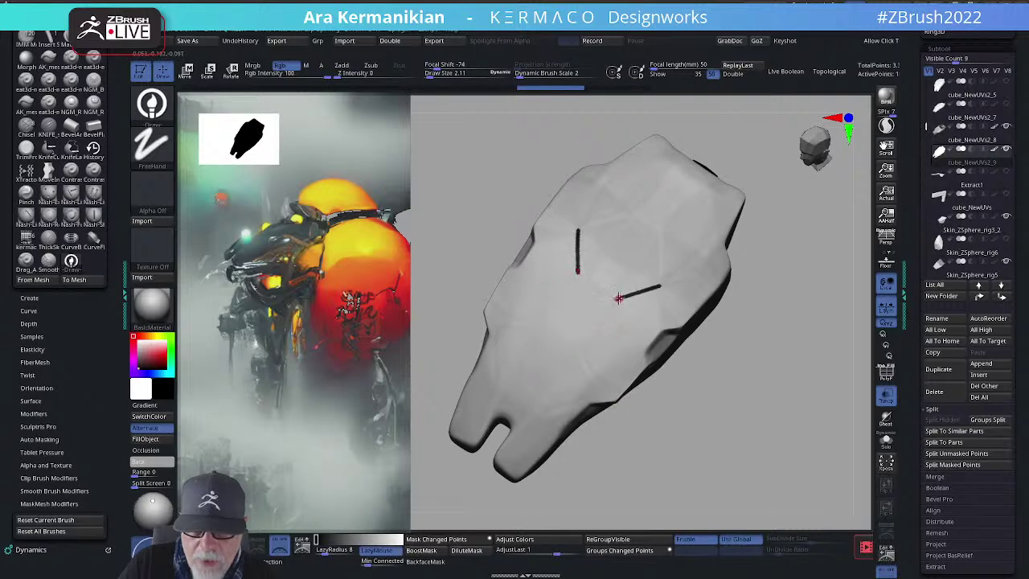
Step: Extend the mirrored black lines forward along the shell and bend them outward to its side edges
drag(583, 352, 610, 387)
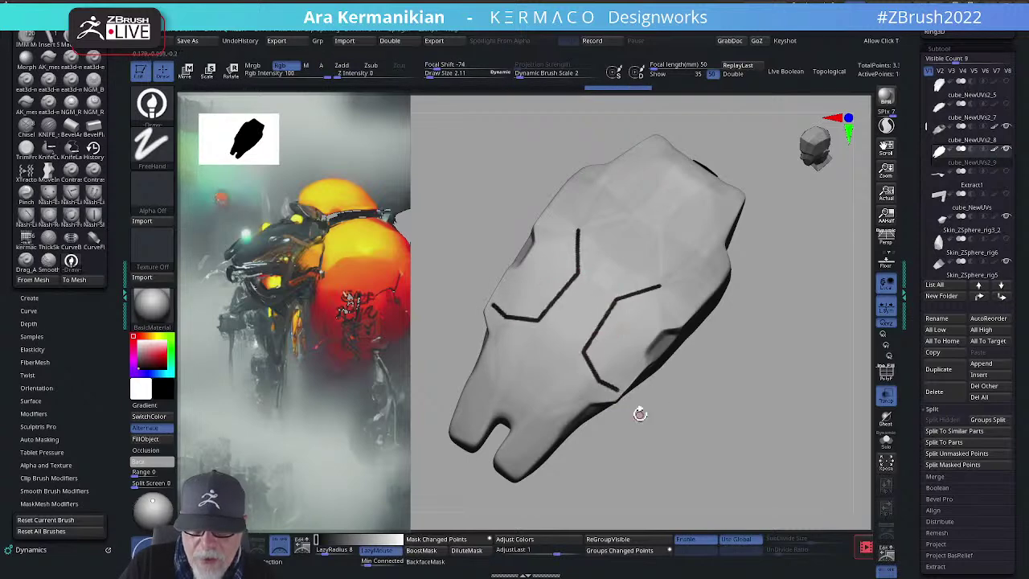
Step: Extend the mirrored black panel lines rearward from the diagonals and bend them inward toward the shell's middle
mouse_move(725, 422)
mouse_down()
mouse_move(728, 372)
mouse_move(718, 363)
mouse_move(741, 364)
mouse_move(740, 392)
mouse_move(761, 346)
mouse_move(780, 179)
mouse_move(806, 204)
mouse_move(540, 310)
mouse_up()
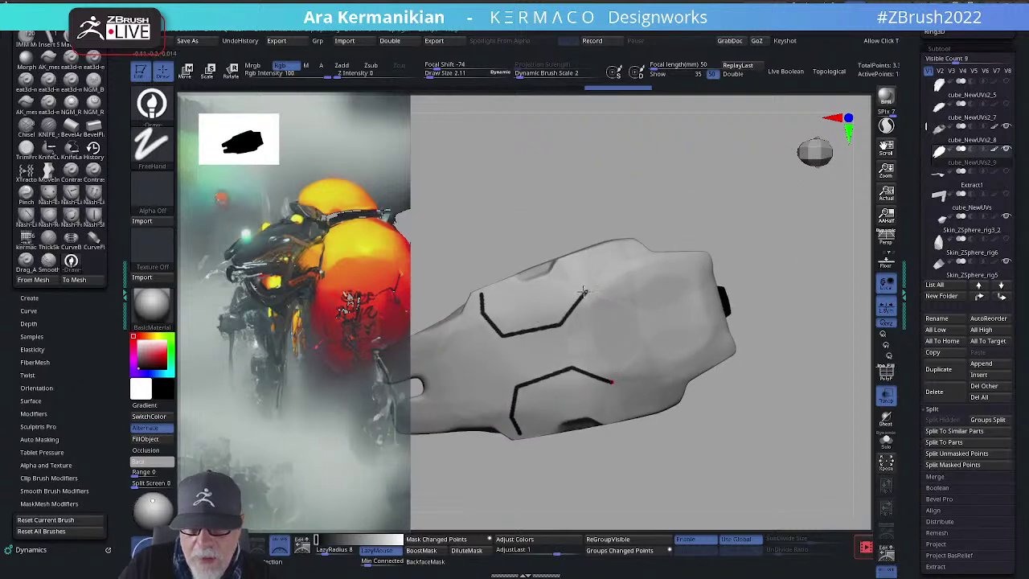
click(634, 308)
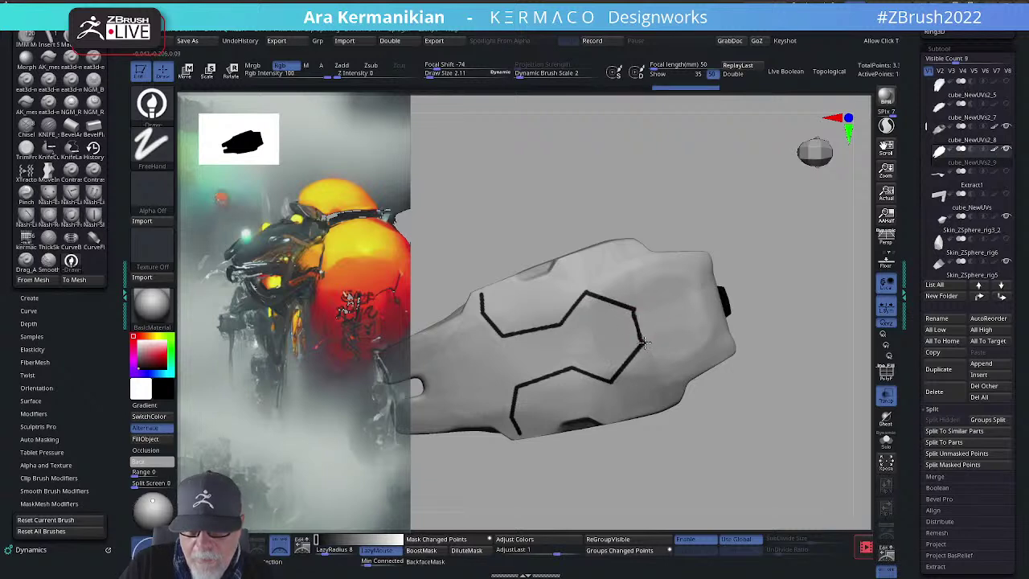
mouse_move(783, 314)
mouse_down()
mouse_move(773, 215)
mouse_move(795, 257)
mouse_move(802, 246)
mouse_move(572, 225)
mouse_up()
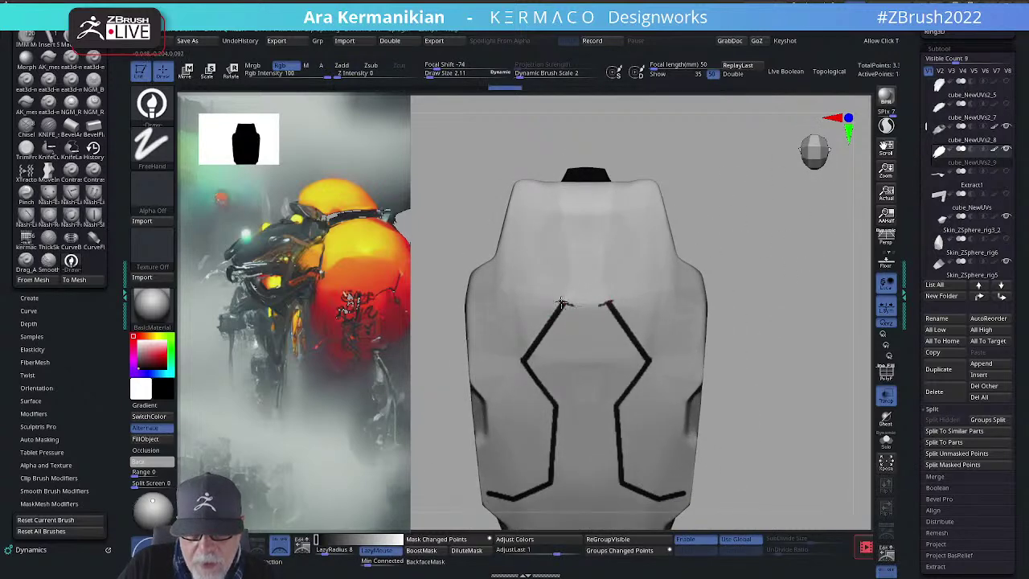
mouse_move(580, 307)
mouse_down()
mouse_move(590, 306)
mouse_move(558, 299)
mouse_up()
Step: Undo all the black panel lines painted so far, back to the blank shell
mouse_move(789, 322)
alt+mouse_down()
mouse_move(751, 270)
mouse_move(749, 288)
mouse_move(765, 287)
alt+mouse_up()
key(ctrl+z)
key(ctrl+z)
key(ctrl+z)
key(ctrl+z)
key(ctrl+z)
key(ctrl+z)
key(ctrl+z)
key(ctrl+z)
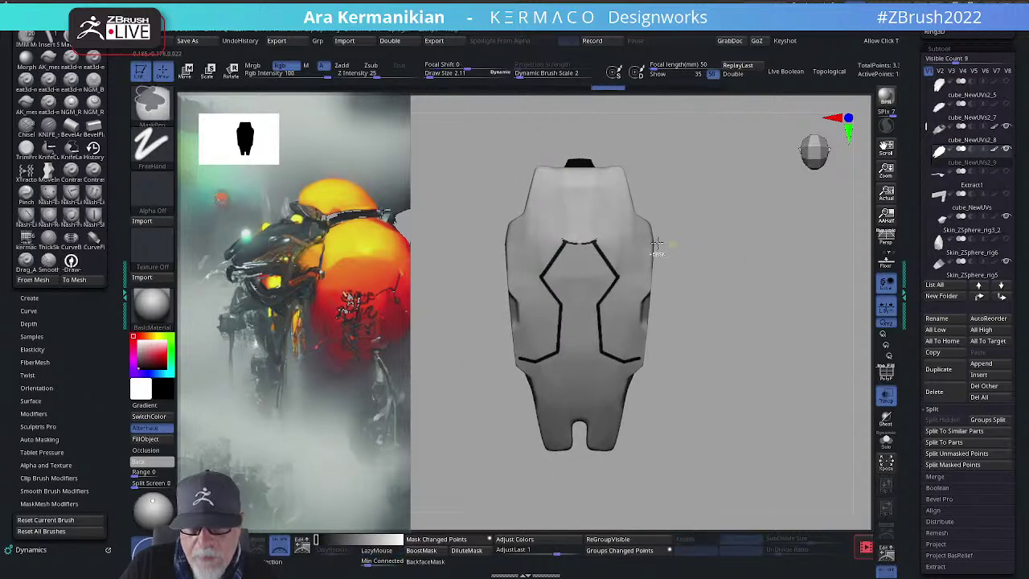
key(ctrl+z)
key(ctrl+z)
key(ctrl+z)
Step: Reduce the brush Draw Size to 1.3996 and paint mirrored diagonal lines spreading outward from near the middle of the rear shell
mouse_move(759, 264)
alt+mouse_down()
mouse_move(778, 310)
mouse_move(788, 305)
mouse_move(754, 277)
alt+mouse_up()
key(s)
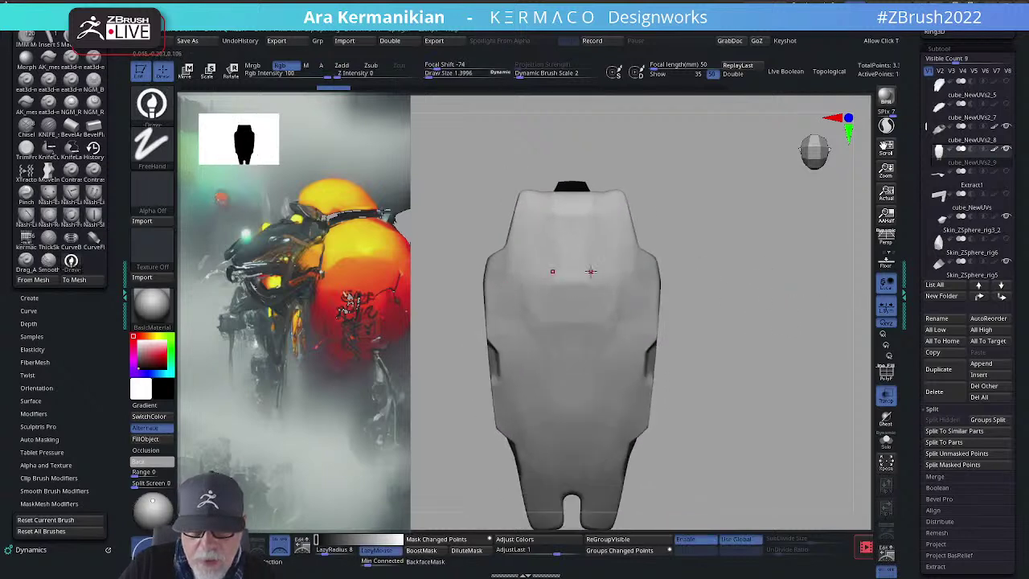
drag(618, 317, 620, 318)
alt+drag(737, 316, 727, 336)
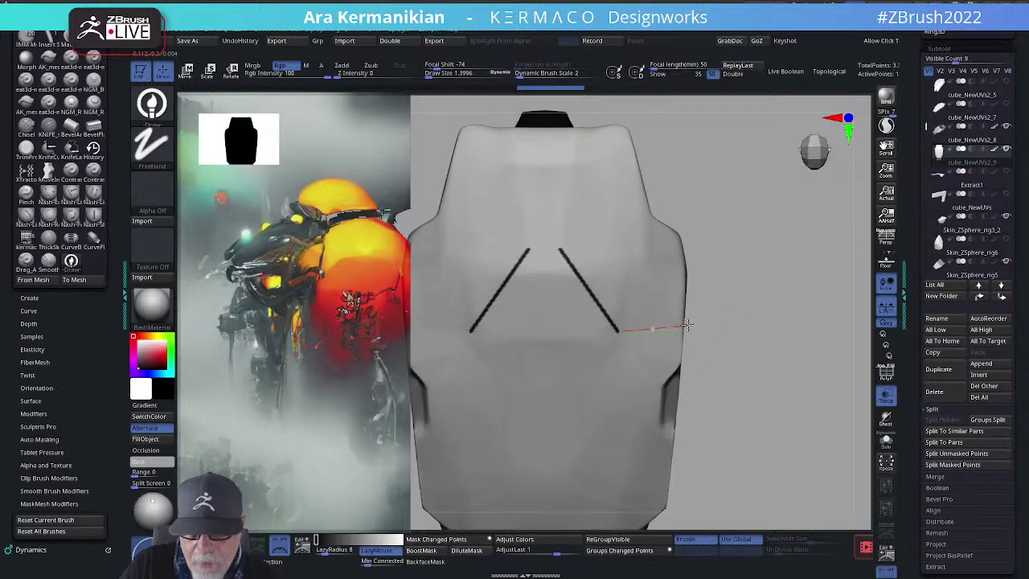
Step: Paint mirrored lines from the diagonals' outer ends to the shell's side edges, keeping the bent pair and removing the straight pair
mouse_move(684, 325)
mouse_down()
mouse_move(753, 287)
mouse_move(696, 258)
mouse_up()
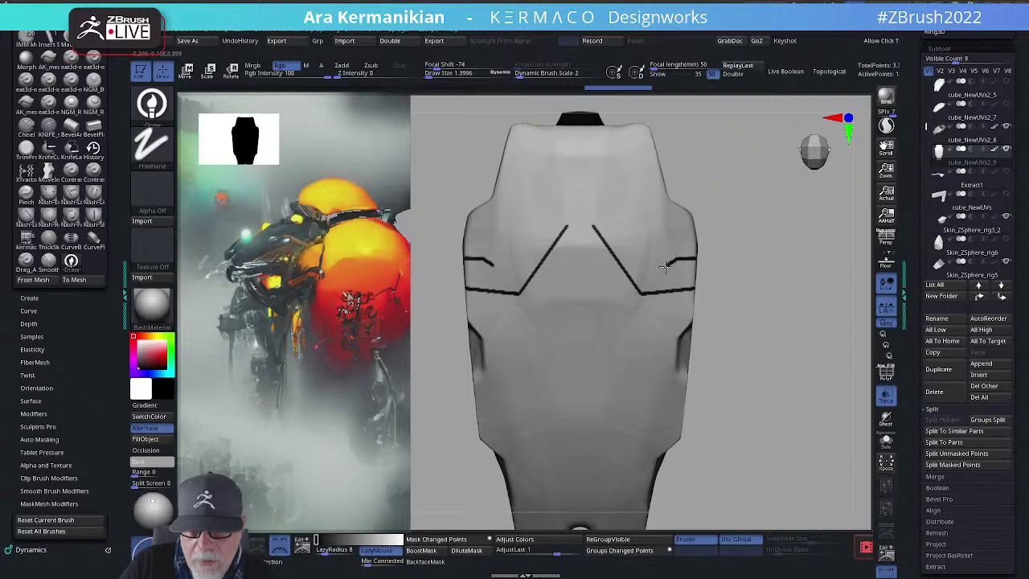
drag(645, 294, 644, 294)
mouse_move(780, 332)
alt+mouse_down()
mouse_move(778, 308)
mouse_move(800, 338)
mouse_move(857, 260)
alt+mouse_up()
drag(848, 211, 800, 364)
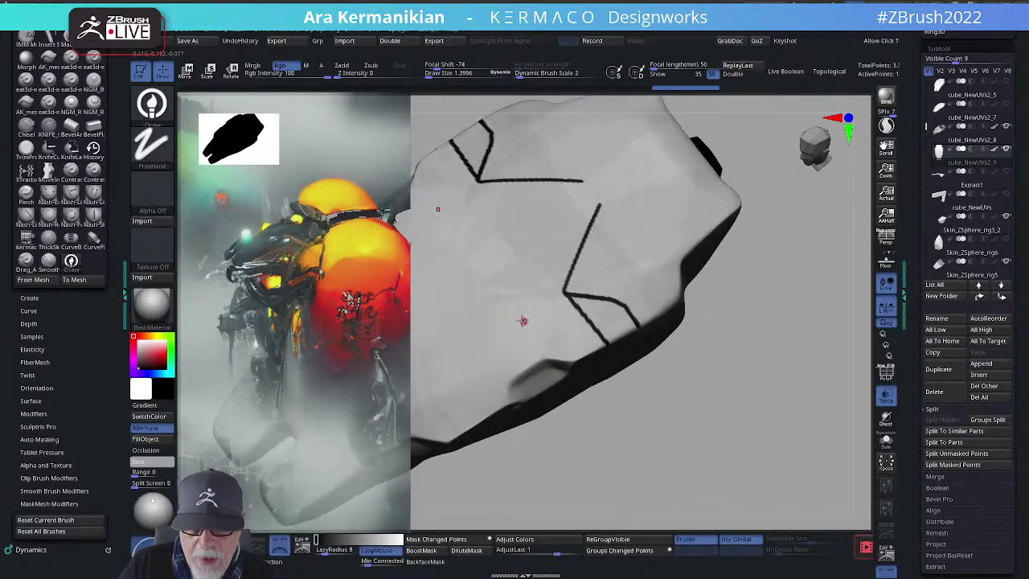
right_click(570, 298)
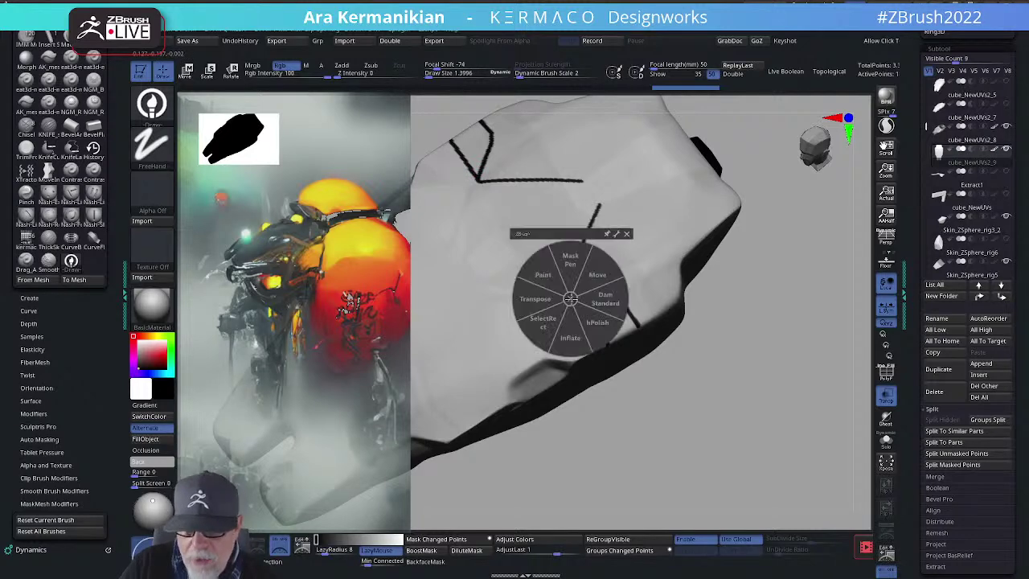
click(571, 301)
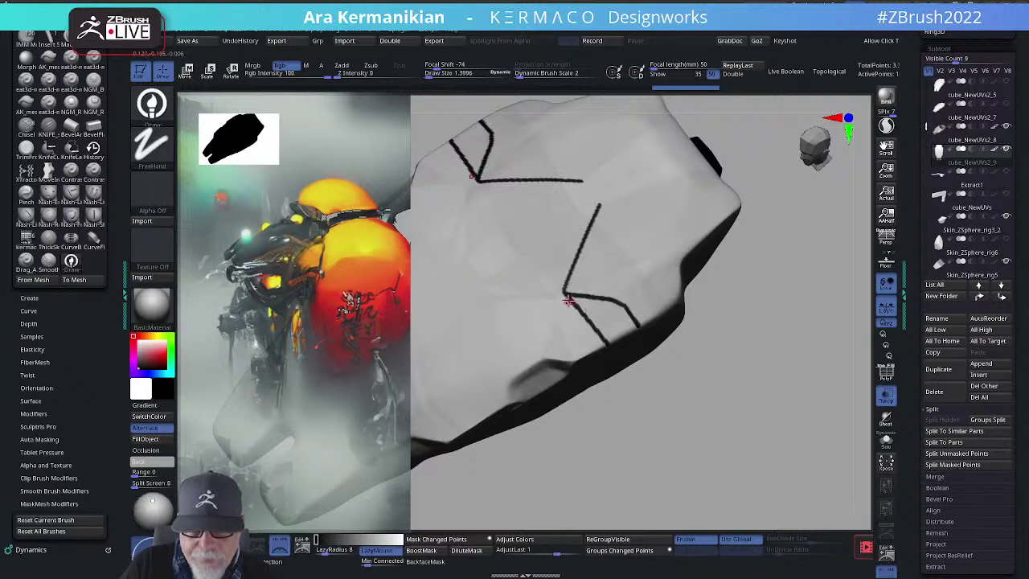
drag(569, 300, 605, 340)
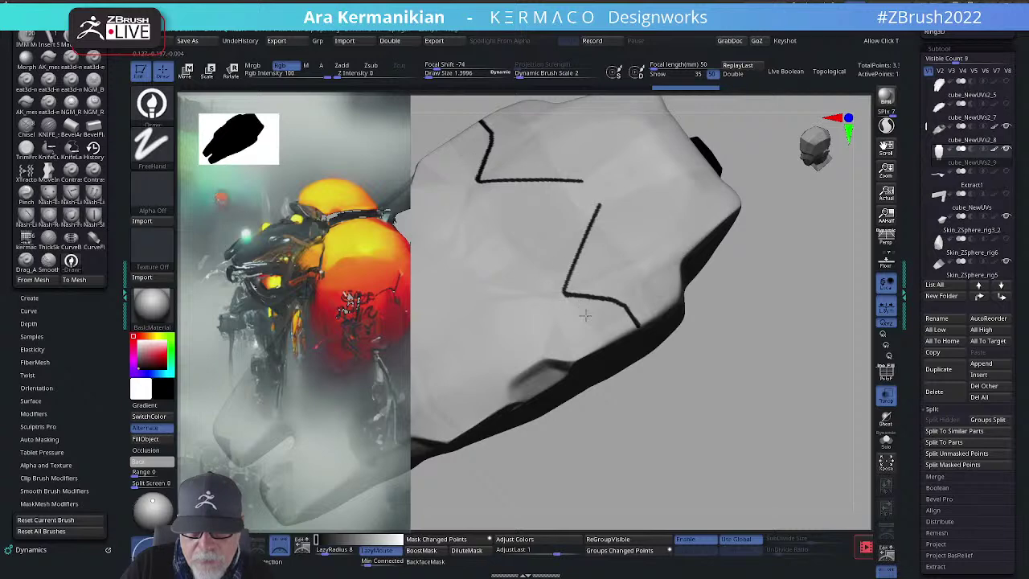
Step: Continue the diagonals rearward as two parallel lines along the shell's middle, flaring slightly outward at the rear edge
drag(804, 362, 759, 281)
mouse_move(811, 337)
mouse_down()
mouse_move(758, 349)
mouse_move(788, 315)
mouse_move(790, 272)
mouse_move(763, 278)
mouse_move(666, 177)
mouse_move(715, 170)
mouse_move(749, 186)
mouse_move(748, 218)
mouse_move(713, 253)
mouse_up()
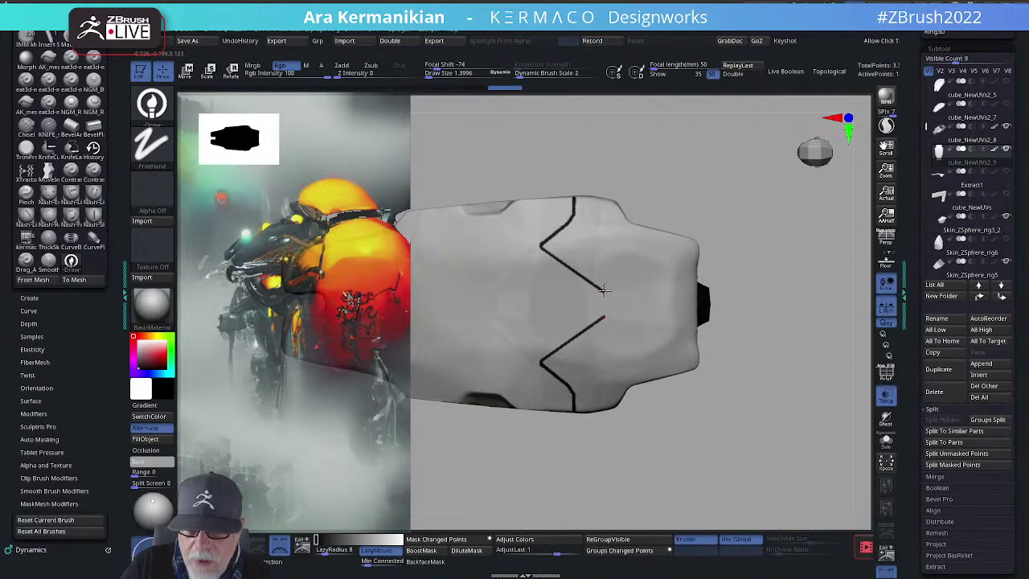
drag(670, 292, 700, 278)
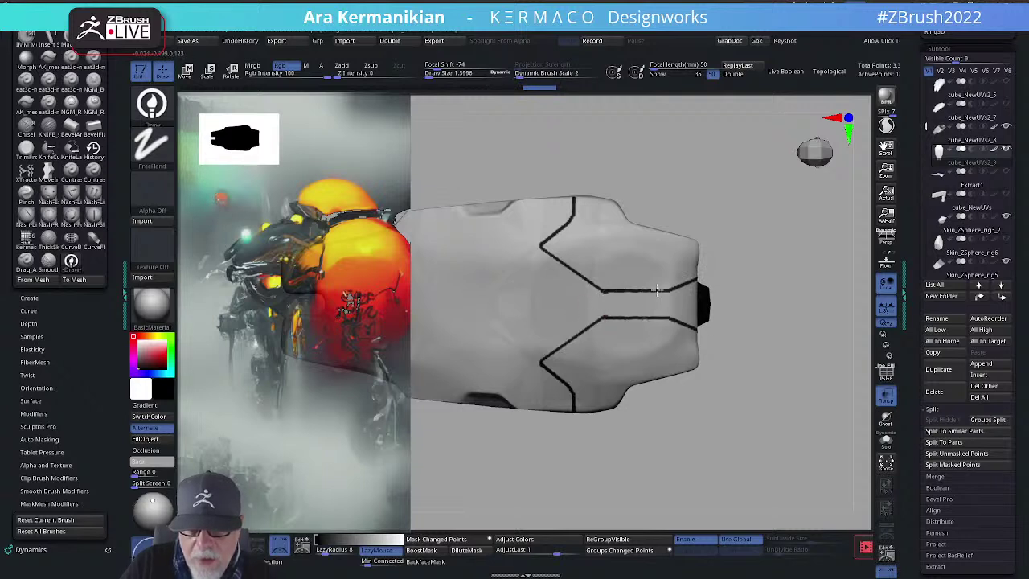
Step: Paint a small closed panel outline on the shell's centre line, tapering toward the forked front
mouse_move(836, 324)
alt+mouse_down()
mouse_move(732, 346)
mouse_move(784, 315)
mouse_move(804, 333)
mouse_move(769, 298)
mouse_move(760, 303)
mouse_move(781, 290)
mouse_move(539, 322)
alt+mouse_up()
mouse_move(808, 387)
alt+mouse_down()
mouse_move(787, 276)
mouse_move(712, 248)
mouse_move(788, 262)
mouse_move(776, 233)
alt+mouse_up()
alt+drag(755, 213, 803, 366)
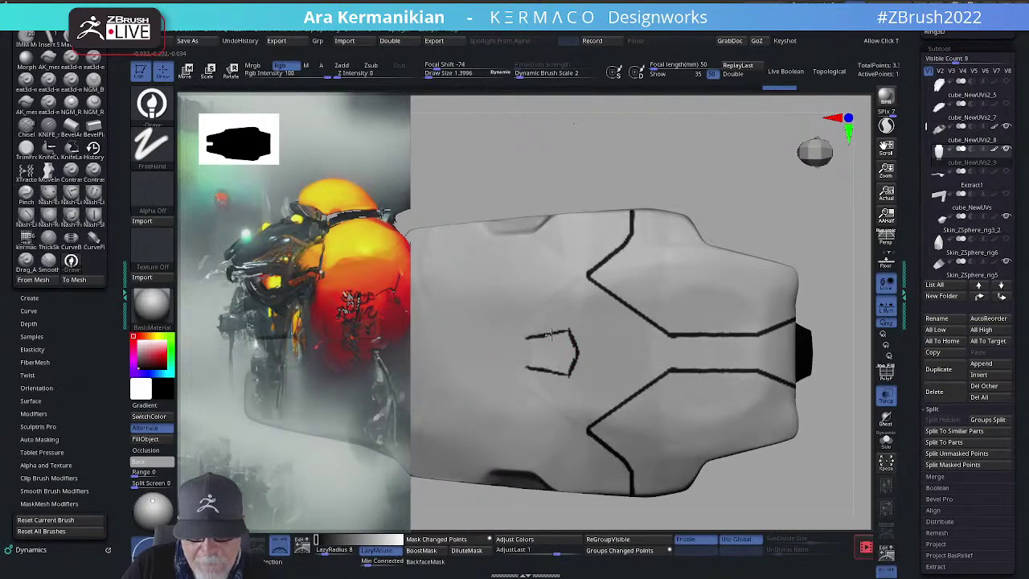
drag(524, 342, 517, 347)
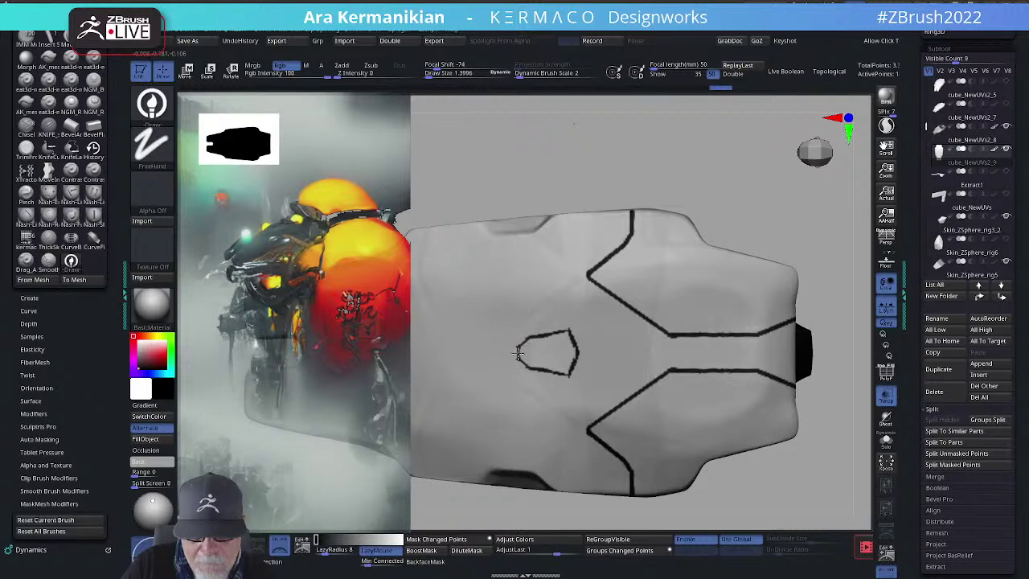
shift+drag(737, 217, 646, 288)
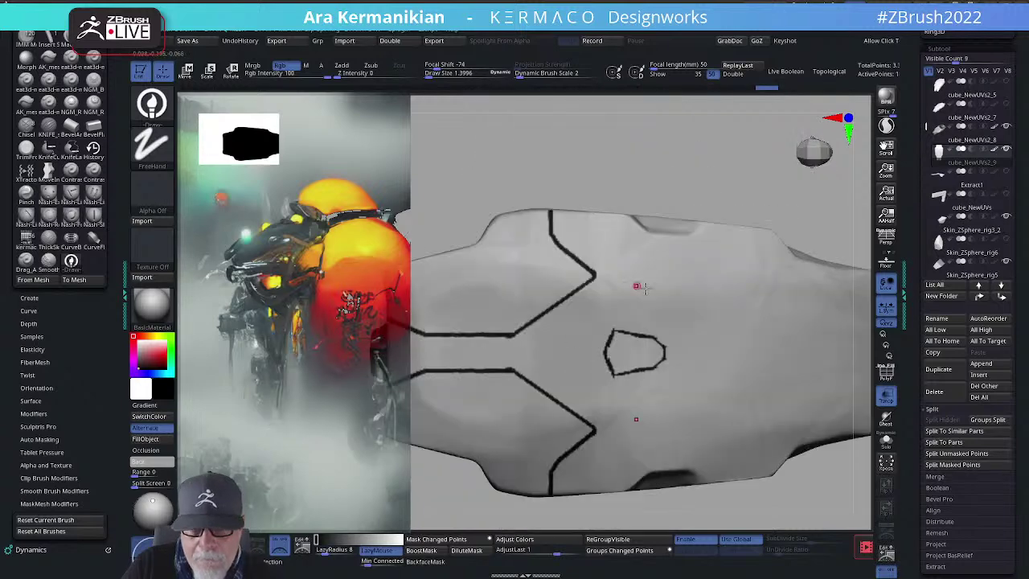
drag(623, 332, 603, 336)
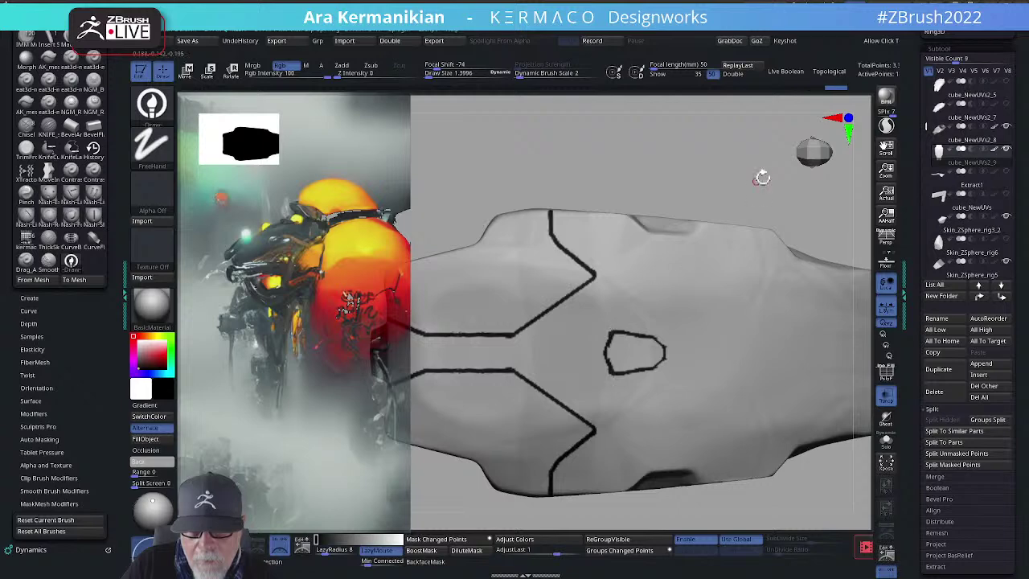
Step: Paint mirrored lines from the side junctions diagonally inward past the small centre panel and forward along the shell, retracing the thin spots
key(f)
drag(707, 227, 776, 257)
key(f)
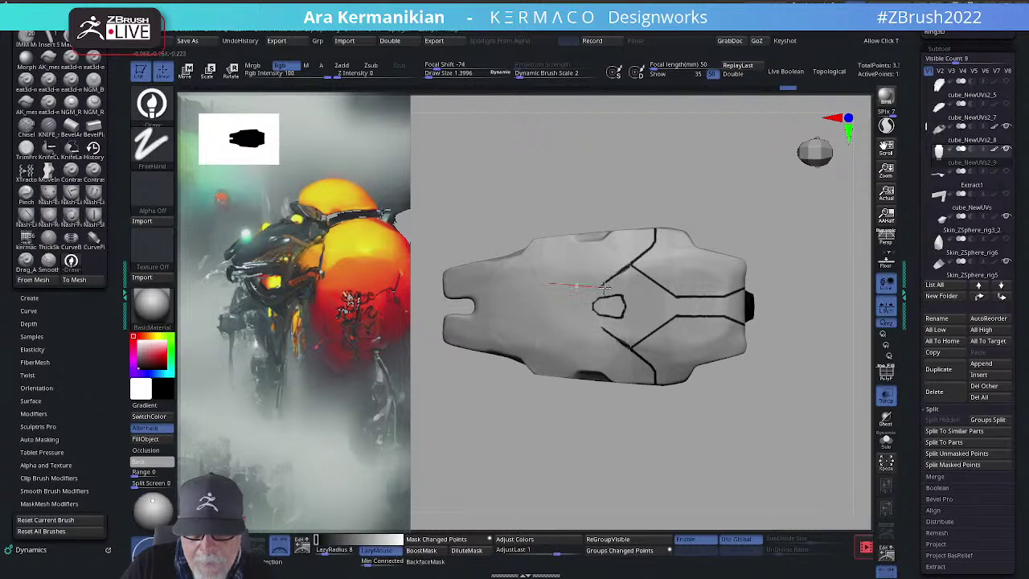
drag(603, 285, 549, 283)
alt+drag(822, 319, 723, 351)
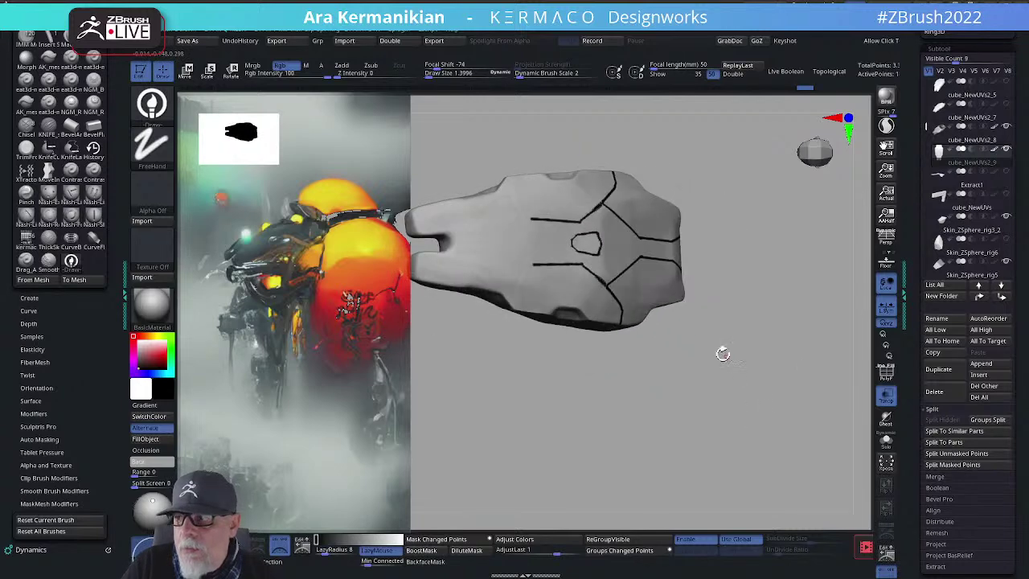
drag(755, 405, 782, 442)
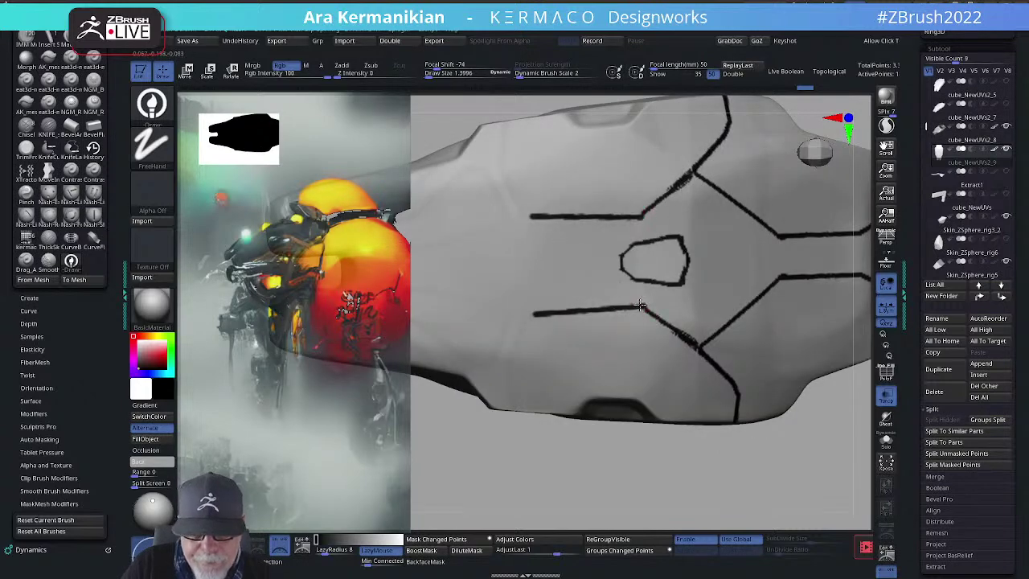
mouse_move(679, 338)
mouse_down()
mouse_move(688, 343)
mouse_move(684, 329)
mouse_up()
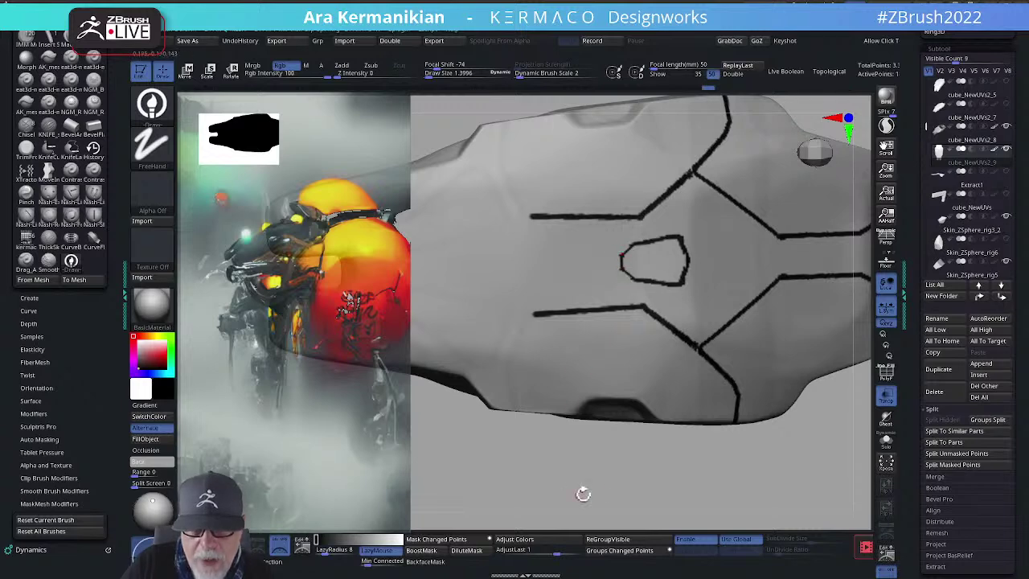
Step: Finish the mirrored lengthwise lines by bending them outward to the side edges ahead of the notches, and clean up their strokes
key(f)
drag(547, 457, 761, 346)
mouse_move(628, 351)
mouse_down()
mouse_move(663, 374)
mouse_move(707, 359)
mouse_up()
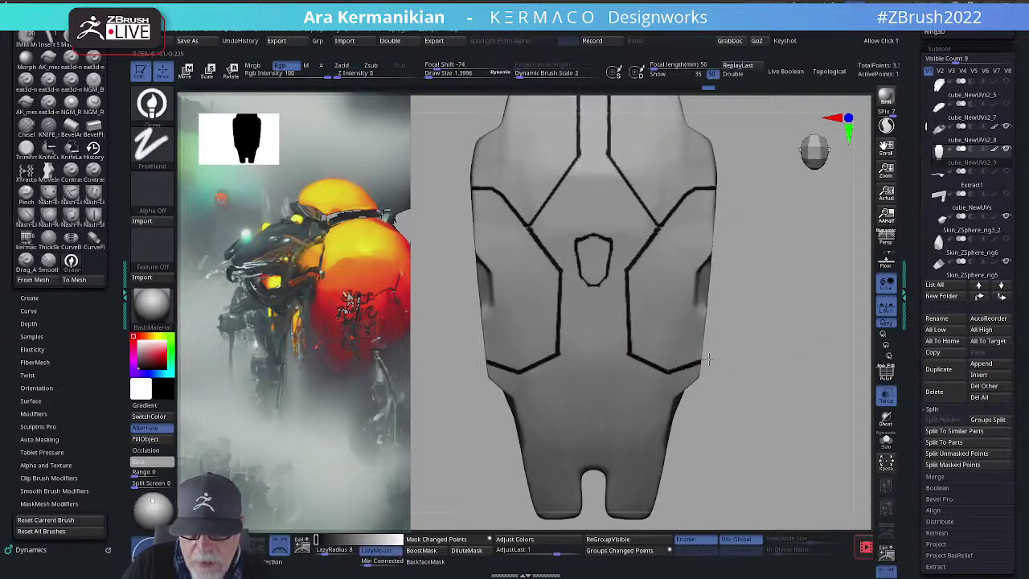
alt+drag(790, 361, 771, 346)
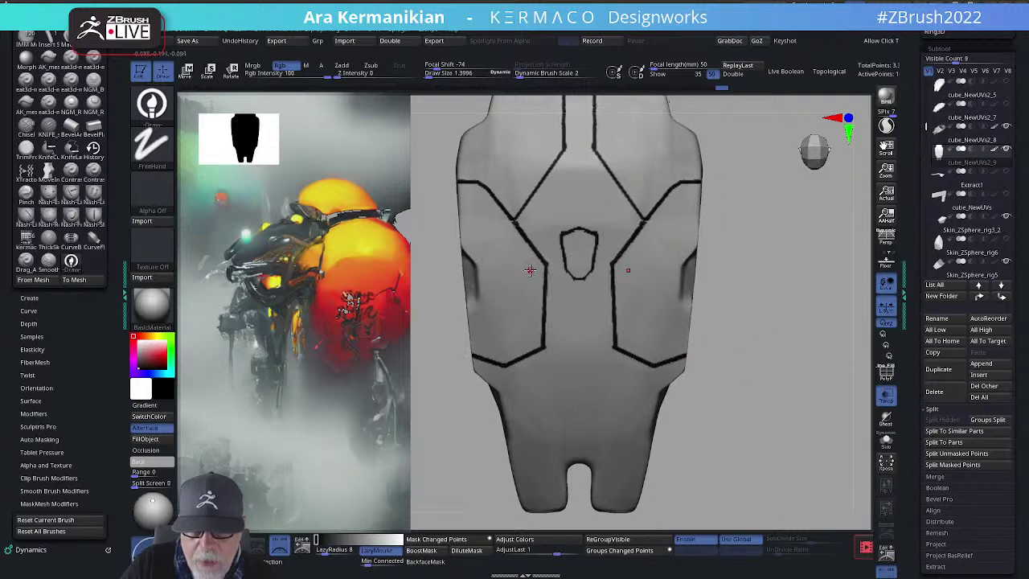
drag(543, 342, 543, 346)
mouse_move(809, 340)
alt+mouse_down()
mouse_move(767, 357)
mouse_move(775, 304)
mouse_move(679, 288)
alt+mouse_up()
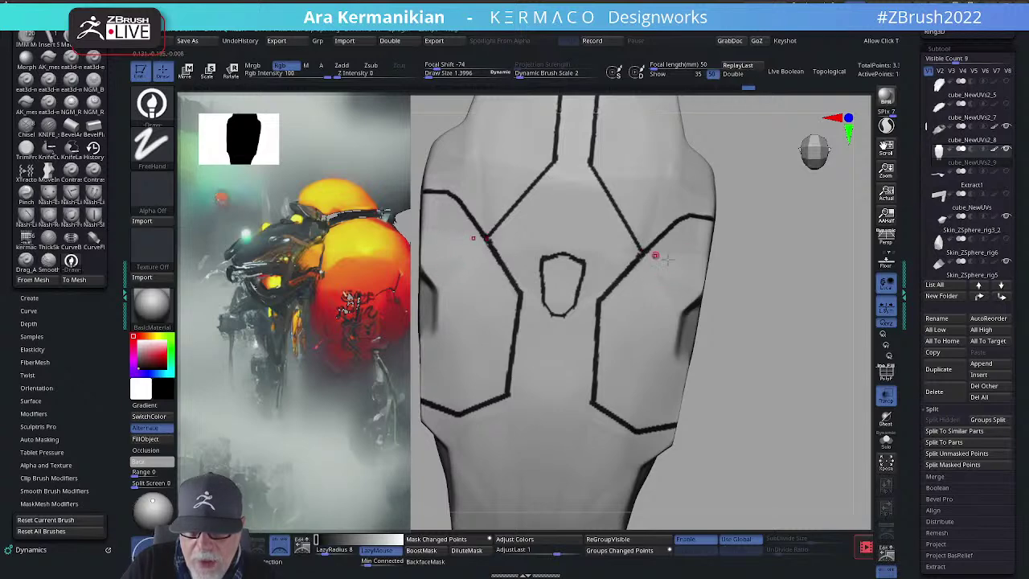
Step: Paint mirrored lines parallel to the front side bends and run them forward along the prongs to the fork notch
alt+drag(803, 328, 737, 315)
alt+drag(759, 359, 635, 294)
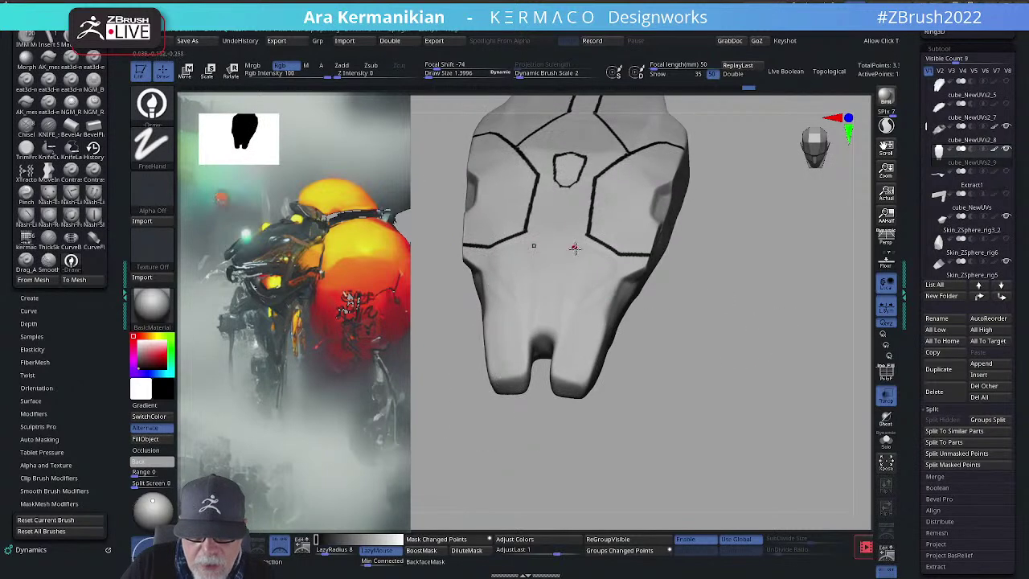
mouse_move(614, 262)
mouse_down()
mouse_move(577, 295)
mouse_move(568, 348)
mouse_move(556, 355)
mouse_up()
mouse_move(721, 390)
alt+mouse_down()
mouse_move(729, 397)
mouse_move(706, 186)
mouse_move(781, 280)
mouse_move(754, 262)
mouse_move(592, 288)
alt+mouse_up()
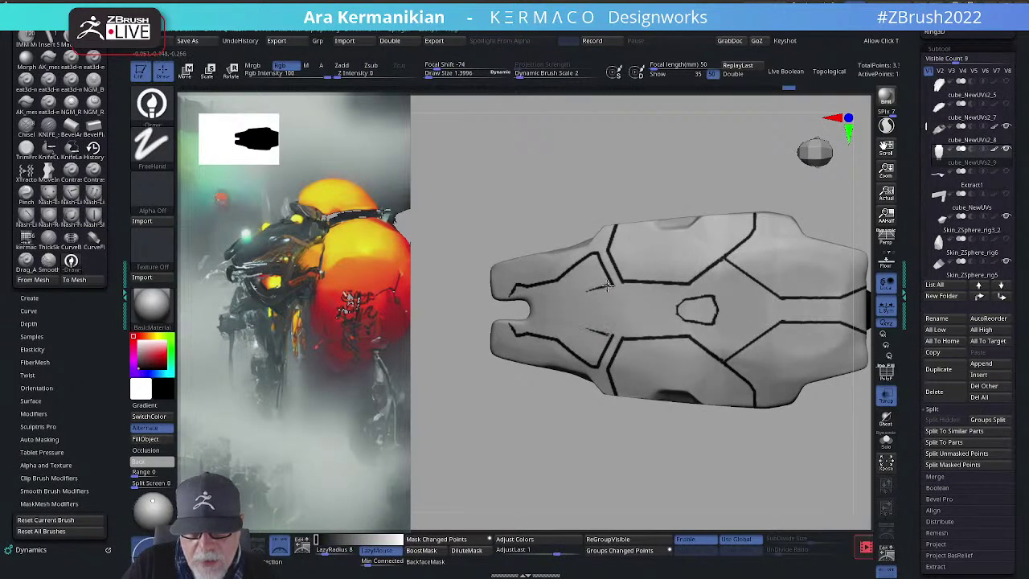
Step: Paint the mirrored inner lines of the front panels, running from the side bends forward toward the fork notch
drag(565, 302, 609, 283)
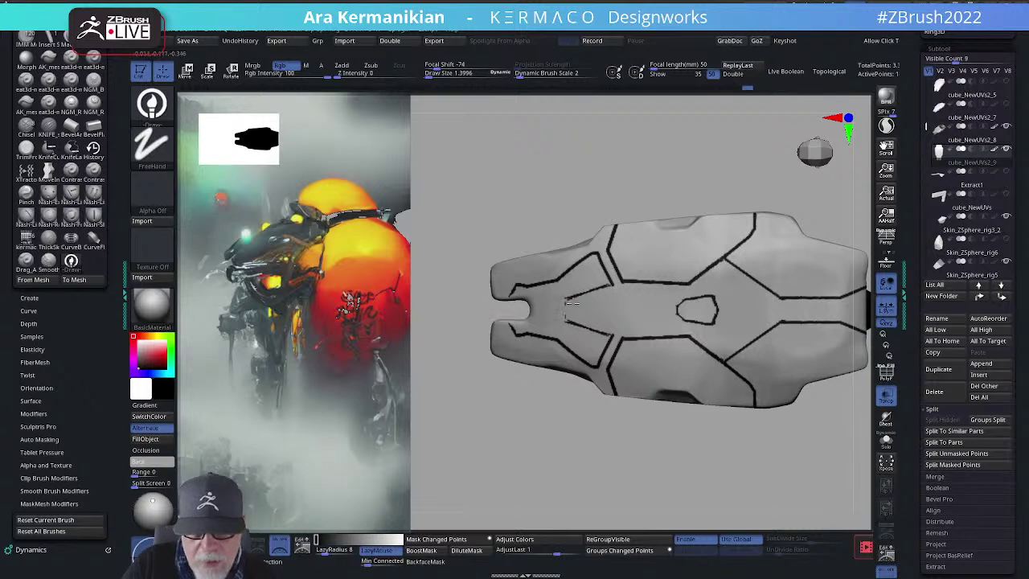
alt+drag(517, 436, 581, 294)
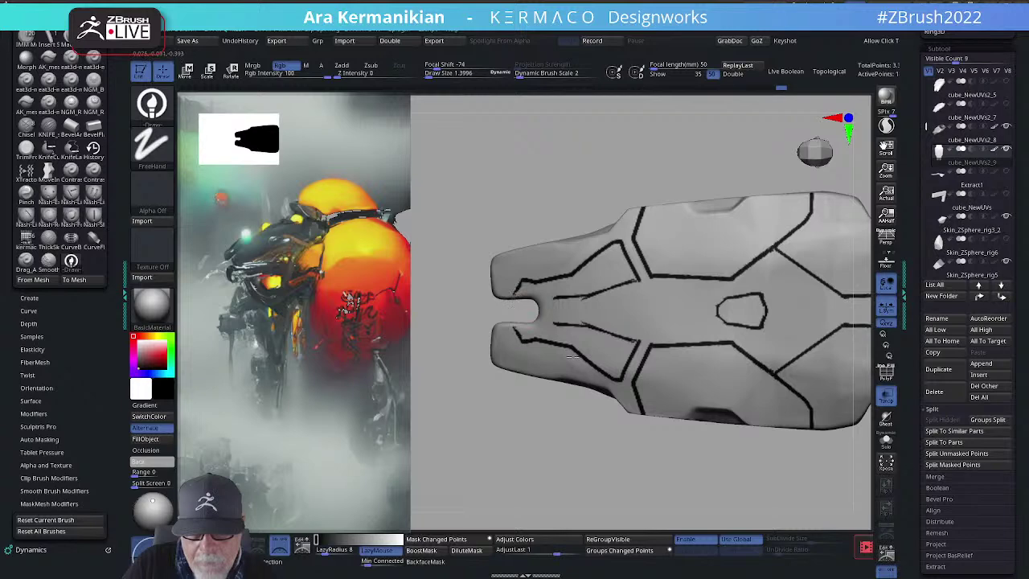
alt+drag(547, 507, 516, 459)
Step: Check the rear markings on the original shell and paint mirrored outer lines on the copy's rear panels, running forward from the side edges
alt+drag(600, 471, 726, 346)
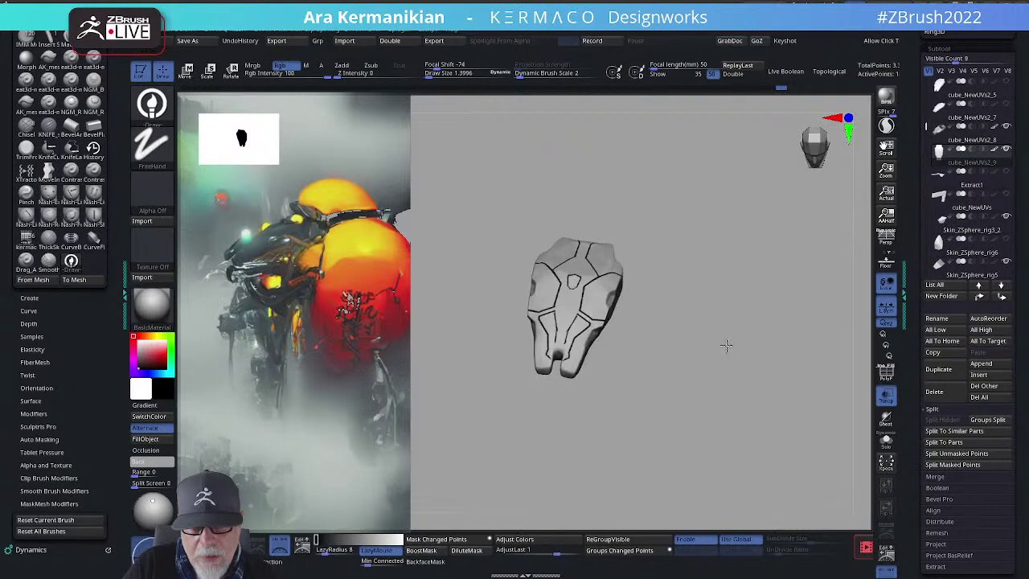
drag(798, 306, 693, 437)
click(969, 141)
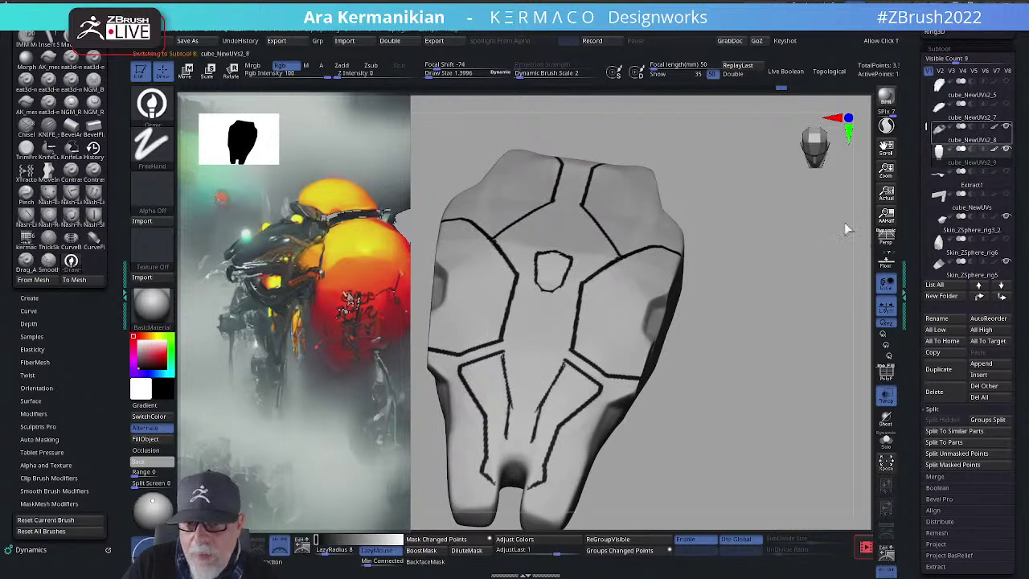
mouse_move(753, 340)
mouse_down()
mouse_move(797, 315)
mouse_move(792, 370)
mouse_up()
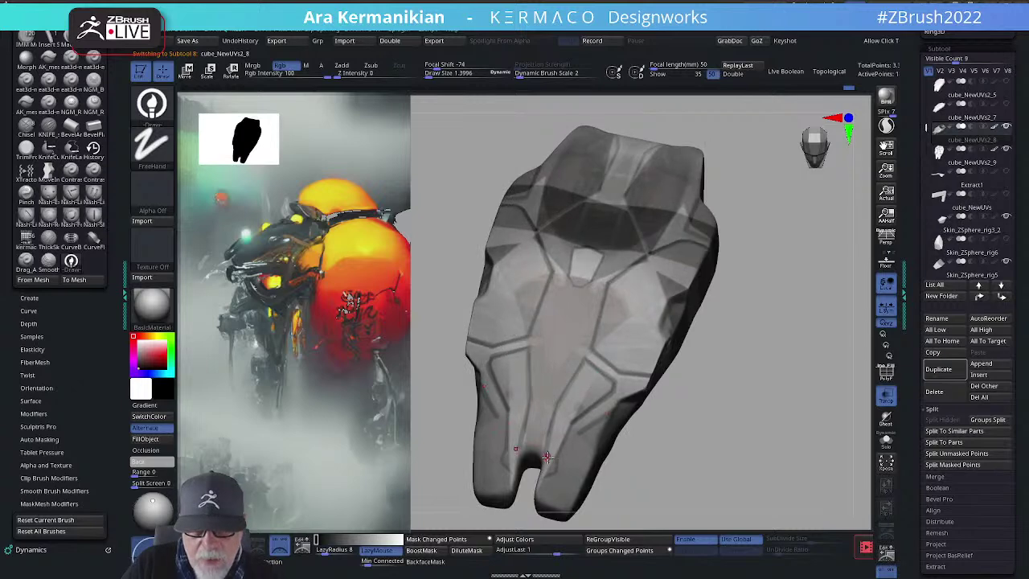
drag(771, 299, 769, 378)
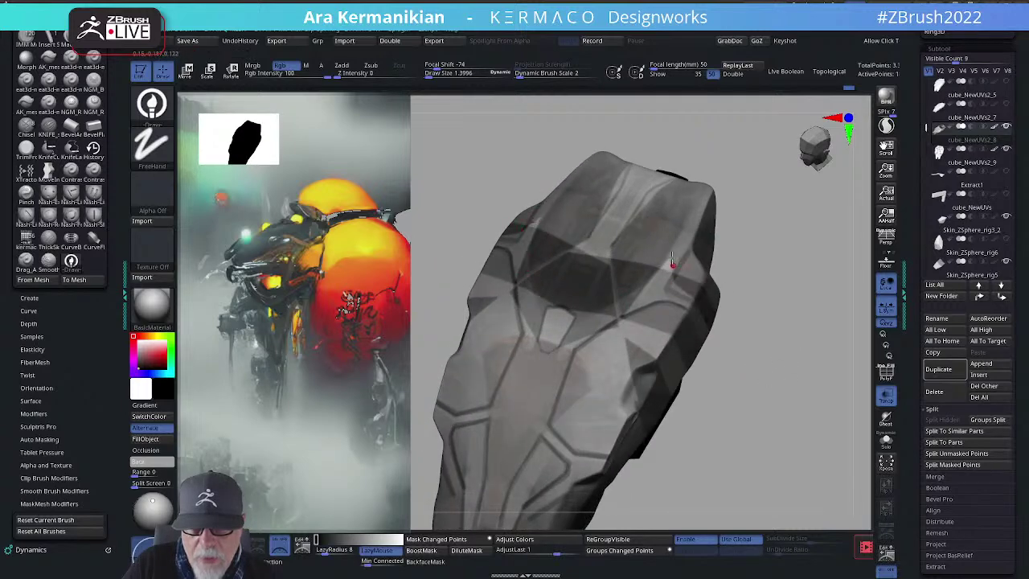
click(969, 165)
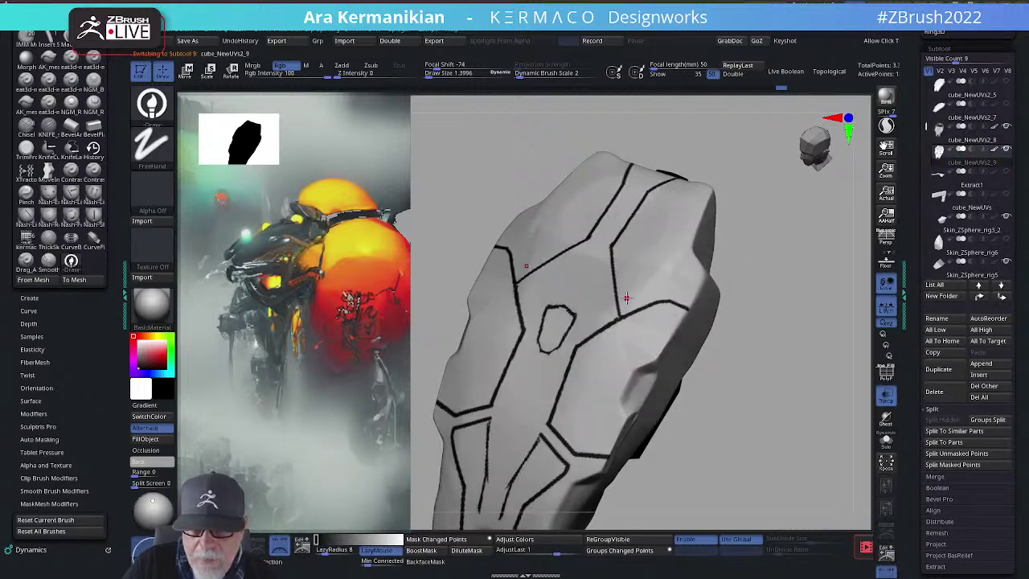
drag(668, 257, 618, 299)
mouse_move(786, 319)
alt+mouse_down()
mouse_move(733, 337)
mouse_move(775, 329)
mouse_move(716, 326)
mouse_move(817, 292)
mouse_move(763, 299)
alt+mouse_up()
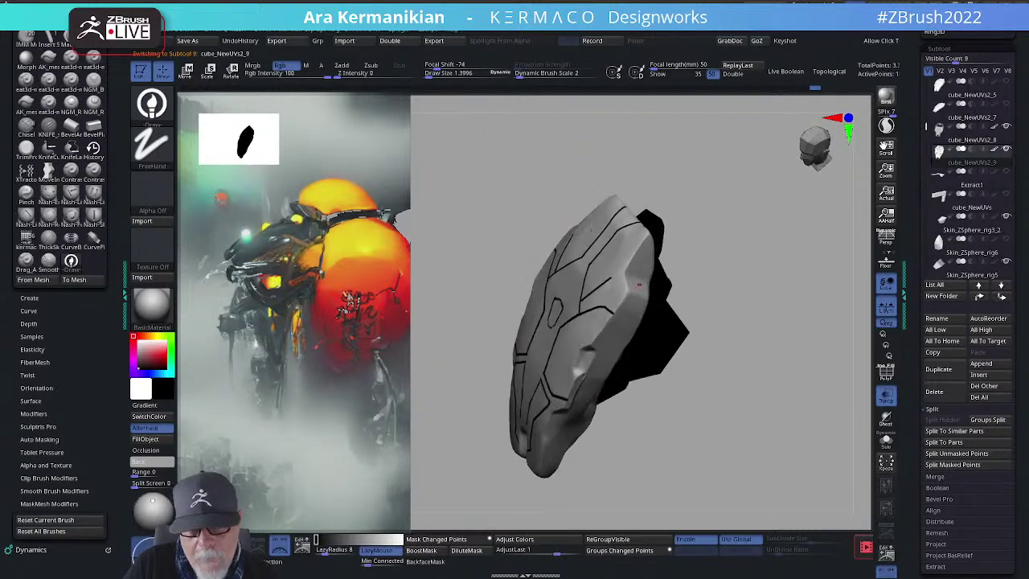
alt+drag(771, 255, 705, 273)
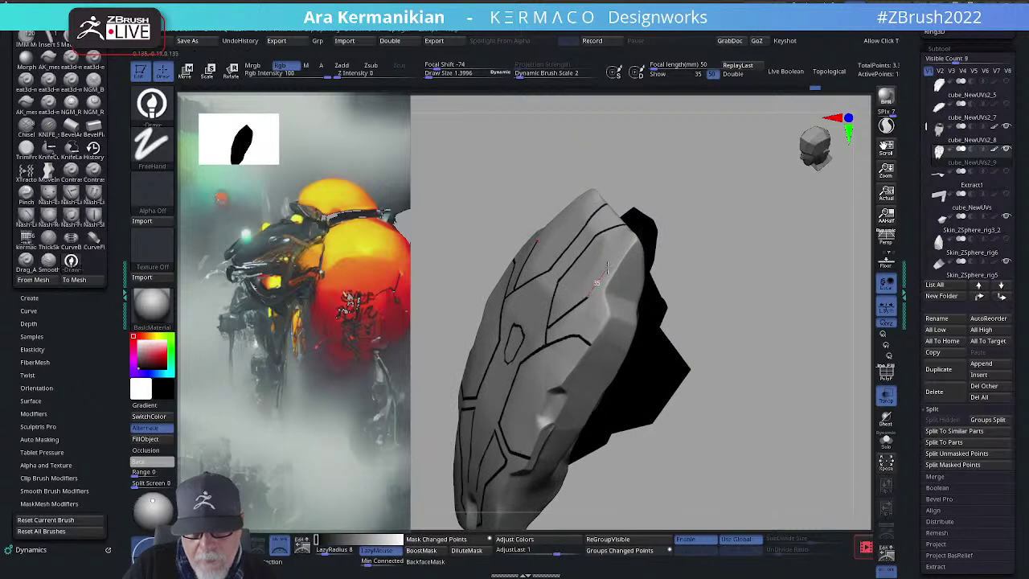
drag(604, 272, 604, 272)
mouse_move(786, 299)
alt+mouse_down()
mouse_move(758, 284)
mouse_move(750, 245)
mouse_move(744, 279)
mouse_move(762, 307)
mouse_move(778, 287)
alt+mouse_up()
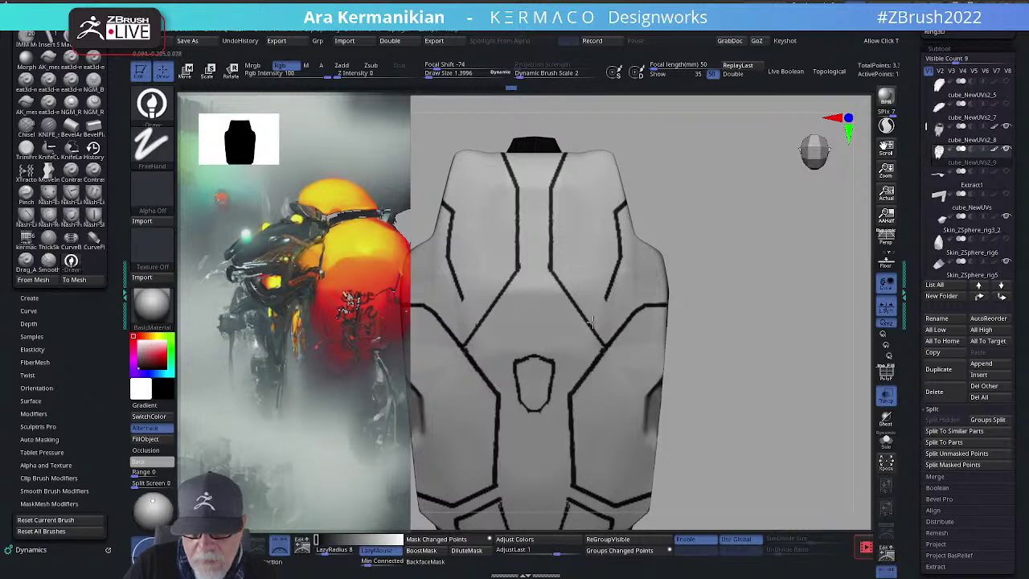
Step: Extend the mirrored outer rear lines diagonally inward to meet the diagonal lines near the side junctions
alt+drag(797, 372, 783, 354)
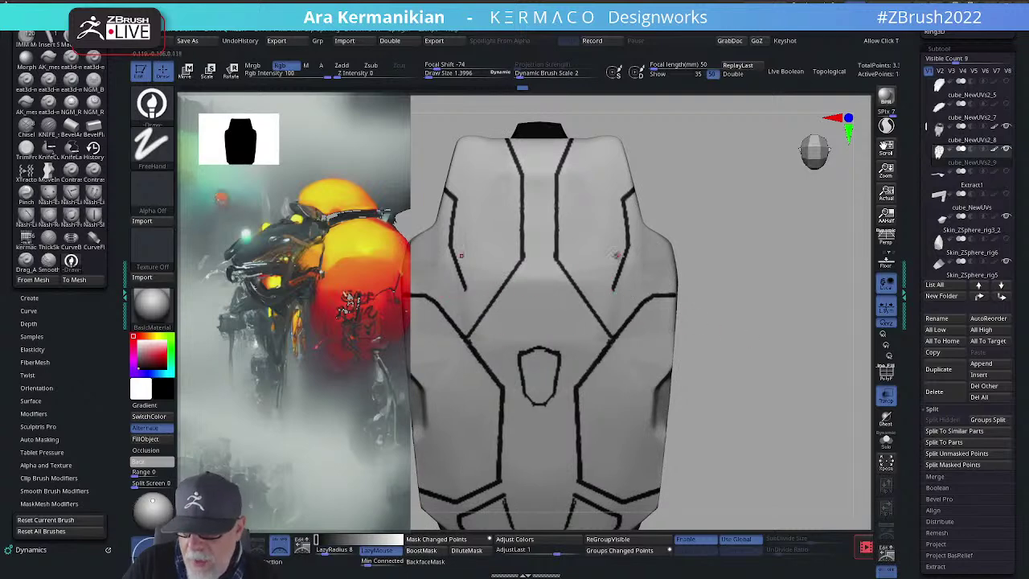
alt+drag(723, 280, 789, 290)
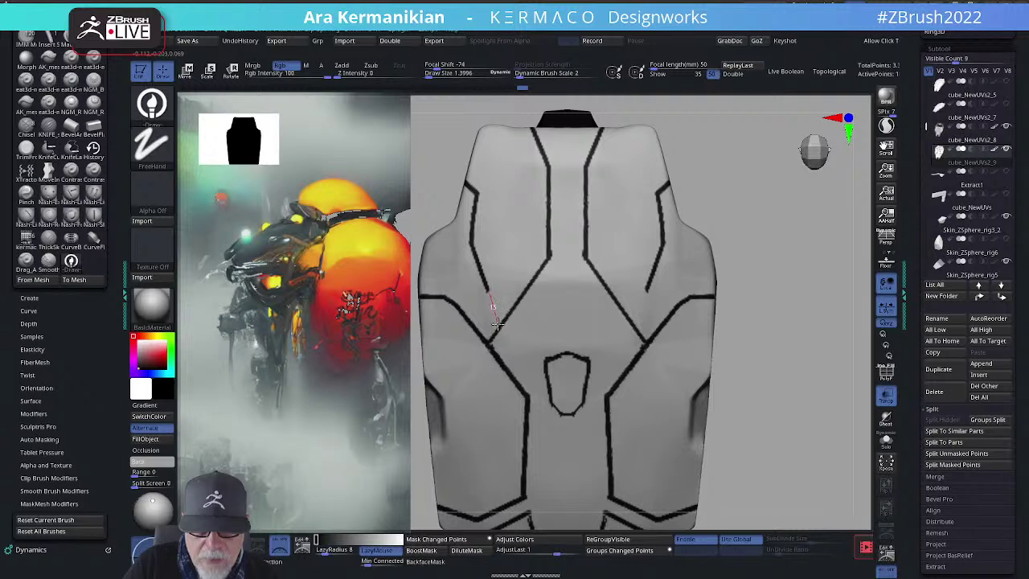
drag(499, 323, 505, 333)
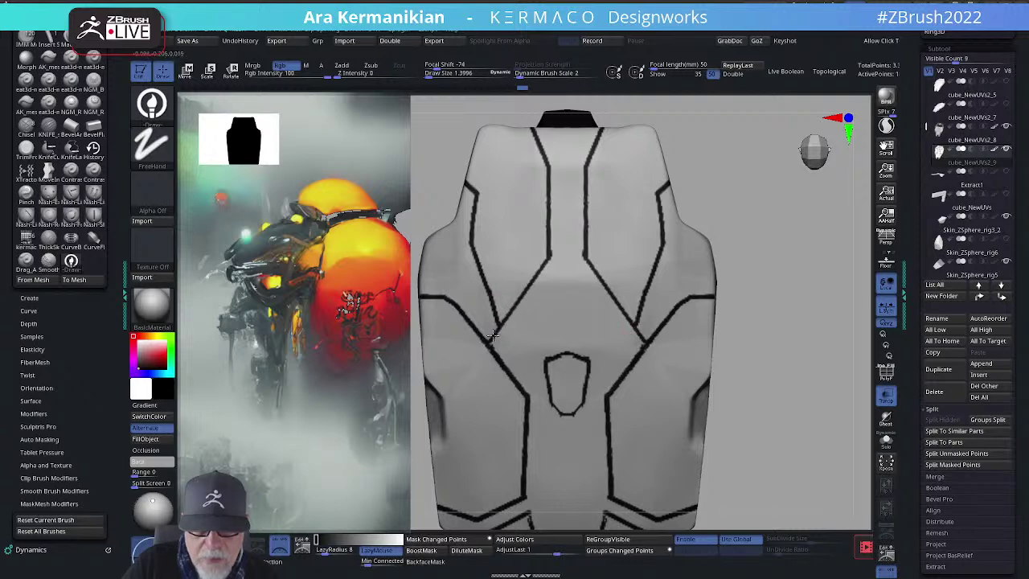
Step: Try filling the narrow wedges between the outer rear lines and the diagonals with black, and undo the fill strokes
key(f)
drag(764, 350, 506, 277)
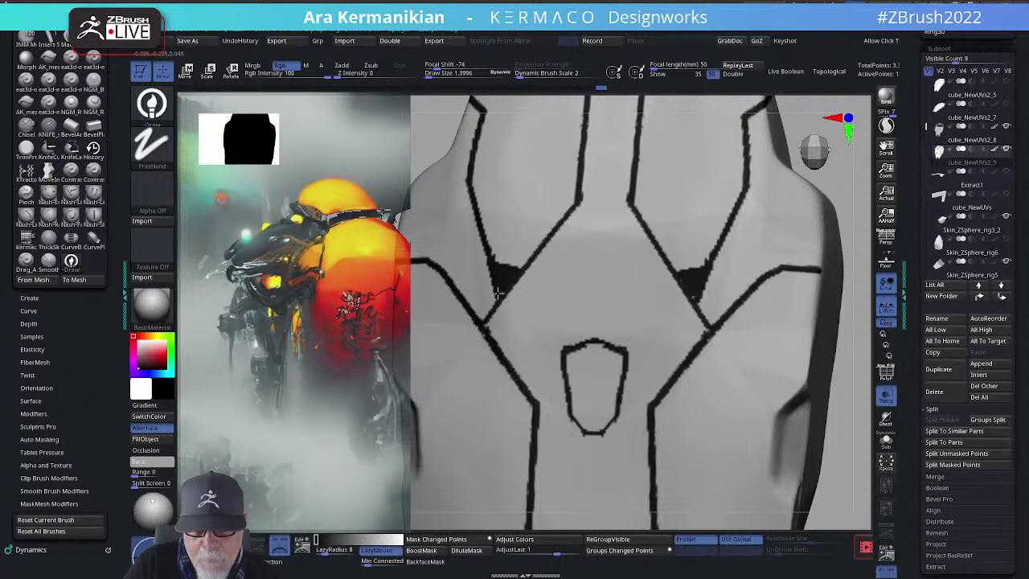
ctrl+right_drag(740, 342, 738, 234)
key(f)
key(ctrl+z)
key(ctrl+z)
key(ctrl+z)
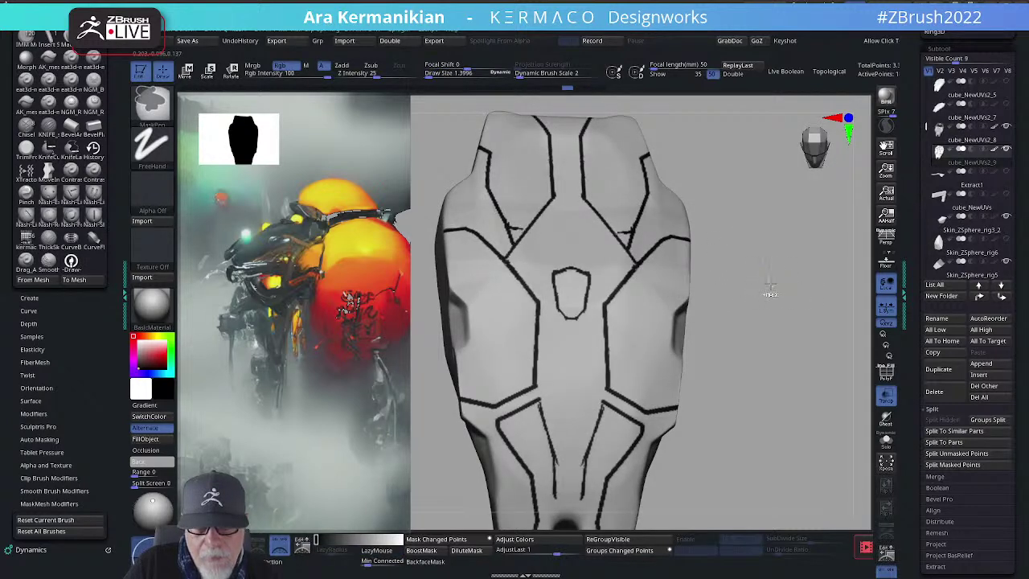
key(ctrl+z)
key(ctrl+z)
Step: Try painting a short mirrored cross line on the rear panels, joining the outer lines to the diagonals
mouse_move(803, 312)
alt+mouse_down()
mouse_move(801, 284)
mouse_move(732, 256)
alt+mouse_up()
drag(755, 285, 836, 219)
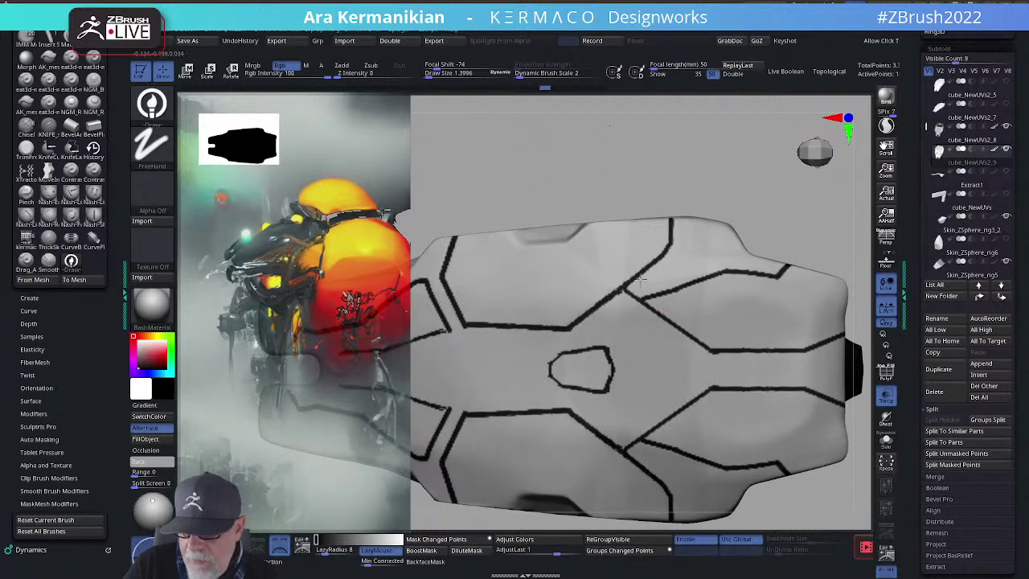
alt+drag(755, 193, 640, 326)
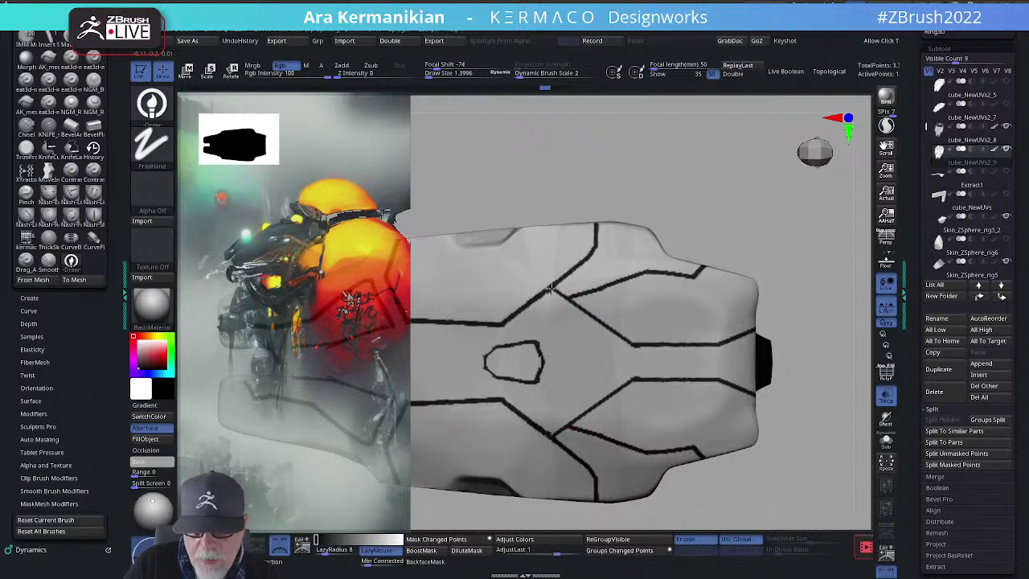
mouse_move(805, 245)
mouse_down()
mouse_move(764, 246)
mouse_move(739, 316)
mouse_move(780, 309)
mouse_move(781, 253)
mouse_move(760, 177)
mouse_move(767, 248)
mouse_move(735, 233)
mouse_move(751, 200)
mouse_move(725, 319)
mouse_move(782, 273)
mouse_move(675, 283)
mouse_move(655, 295)
mouse_up()
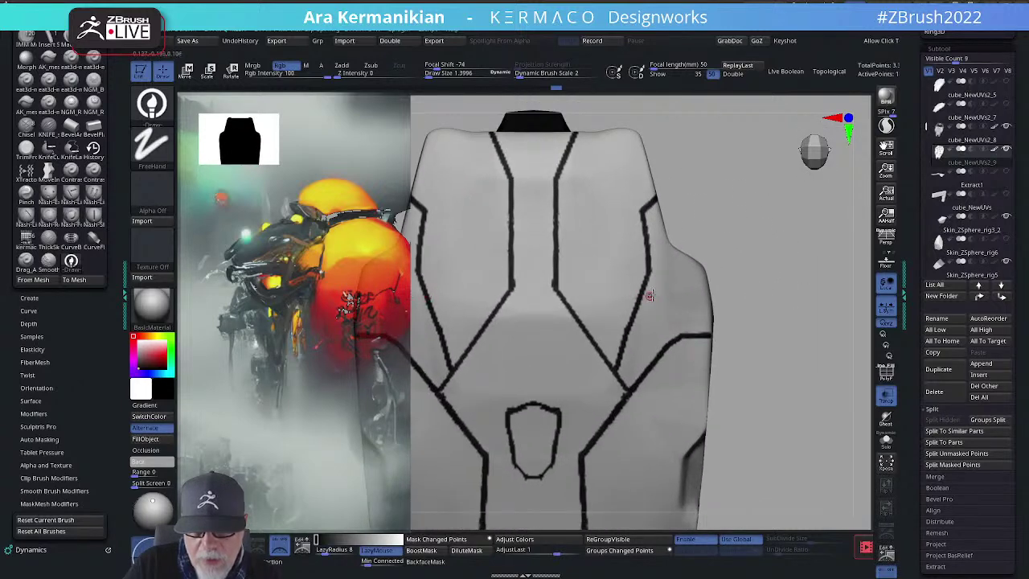
drag(592, 304, 568, 306)
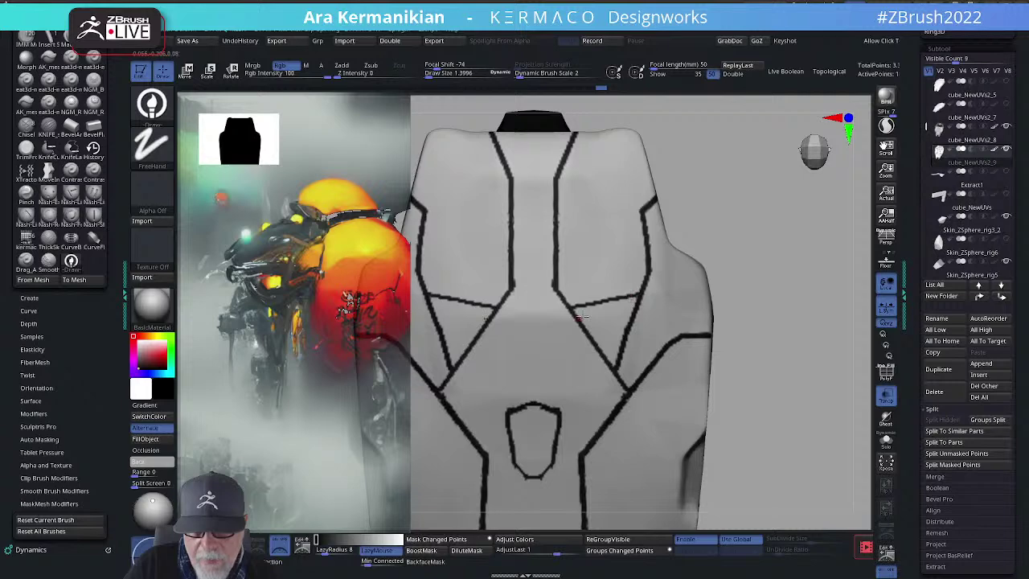
drag(571, 306, 569, 307)
alt+drag(809, 319, 571, 303)
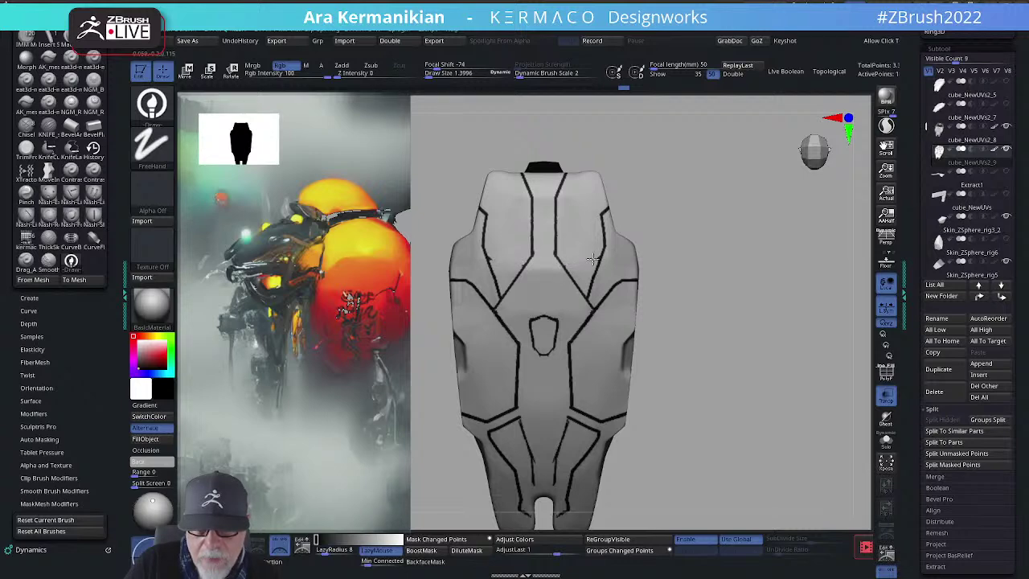
Step: Find the hidden Extract1 collar piece among the subtools and show it over the rear of the shell
mouse_move(844, 367)
mouse_down()
mouse_move(801, 386)
mouse_move(739, 367)
mouse_move(740, 332)
mouse_move(845, 289)
mouse_up()
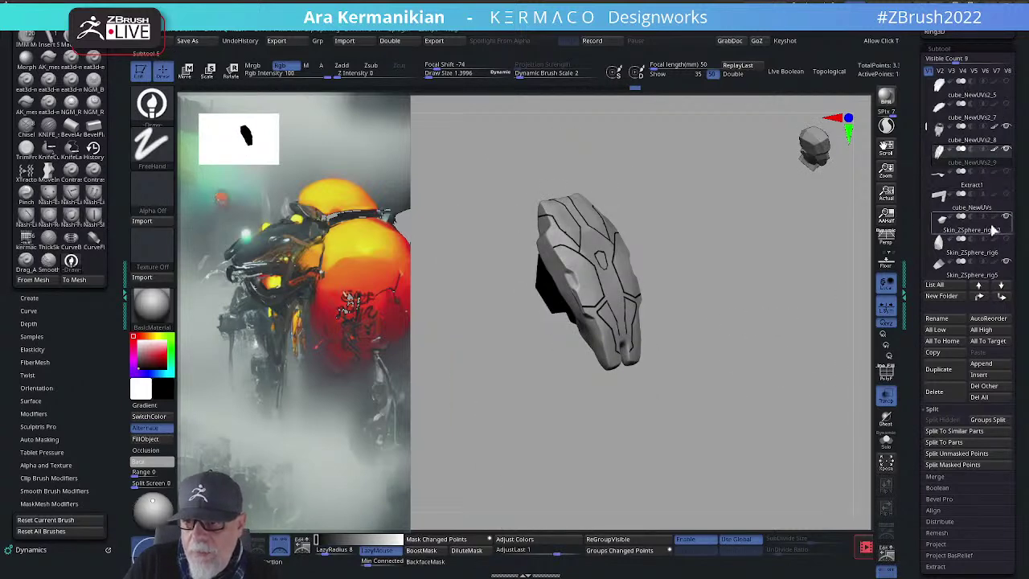
mouse_move(809, 266)
mouse_down()
mouse_move(732, 238)
mouse_move(742, 218)
mouse_move(762, 268)
mouse_move(862, 216)
mouse_up()
mouse_move(923, 126)
mouse_down()
mouse_move(926, 71)
mouse_move(926, 141)
mouse_up()
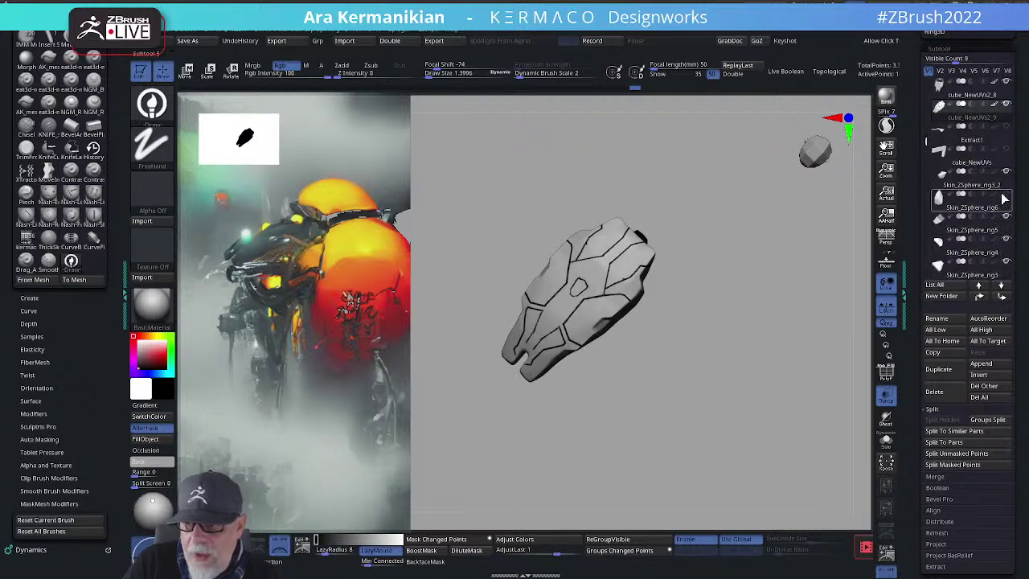
mouse_move(996, 261)
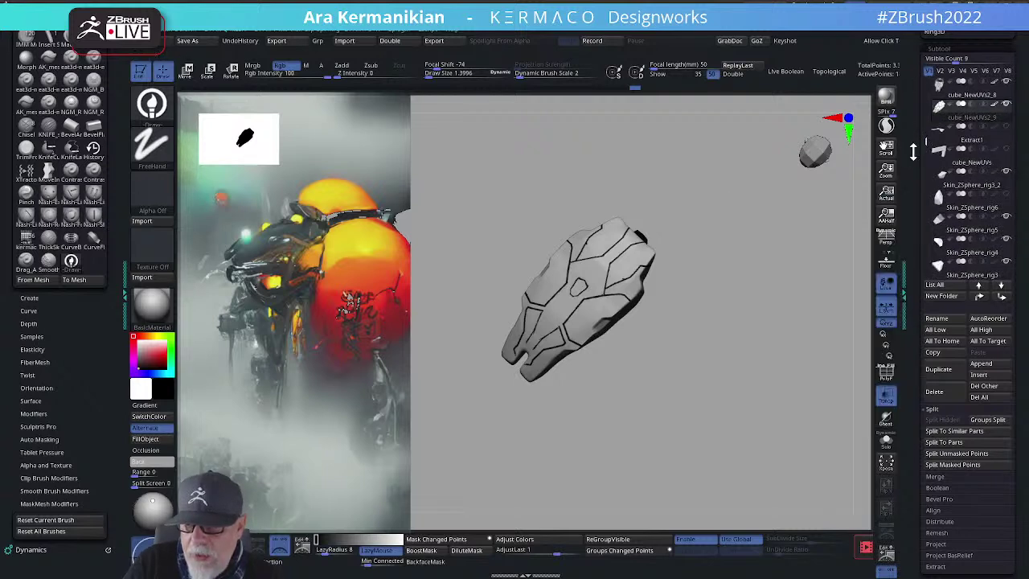
mouse_move(925, 145)
mouse_down()
mouse_move(927, 212)
mouse_move(905, 115)
mouse_move(911, 81)
mouse_move(914, 130)
mouse_up()
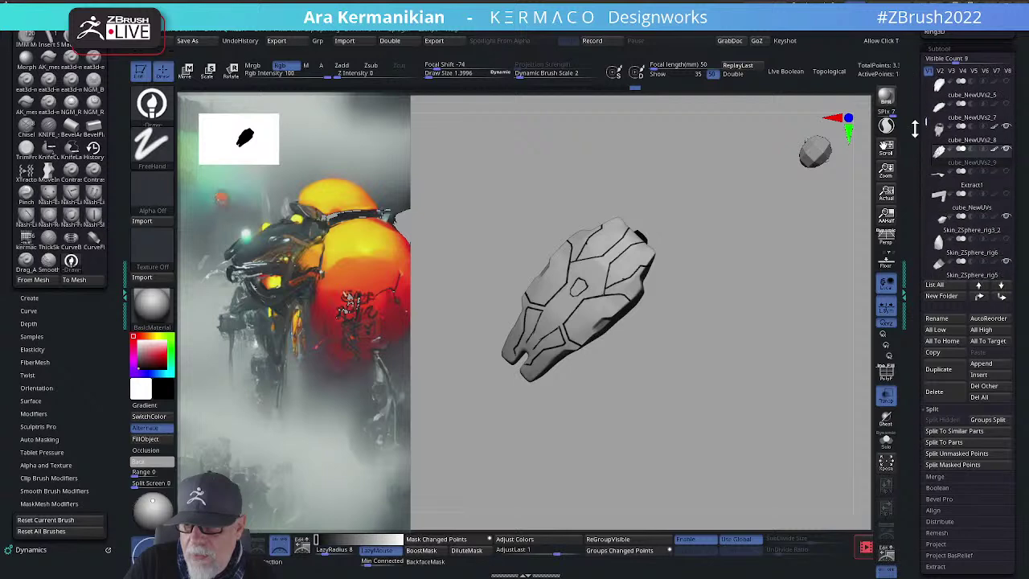
click(971, 189)
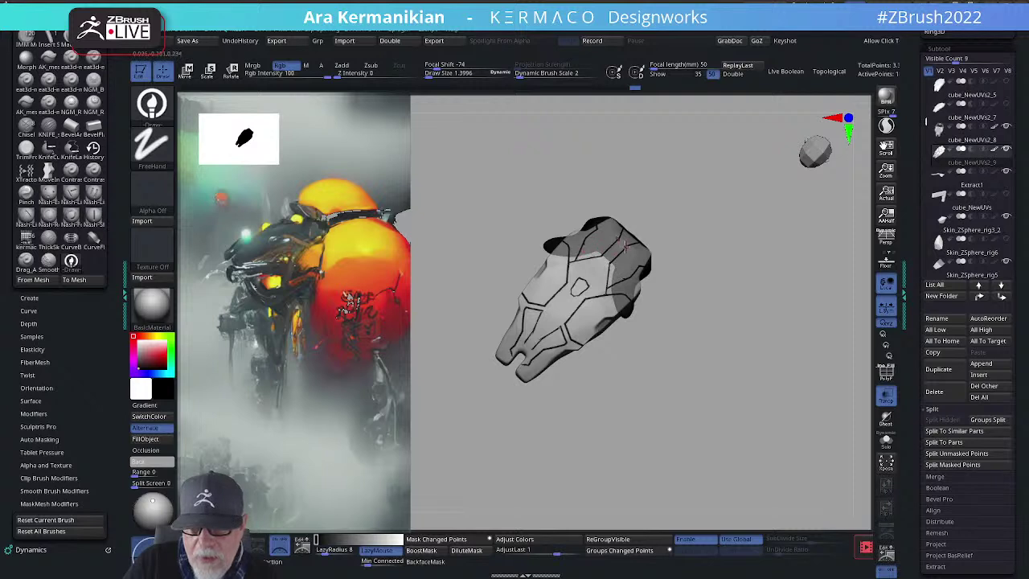
mouse_move(721, 307)
mouse_down()
mouse_move(707, 301)
mouse_move(735, 276)
mouse_move(719, 296)
mouse_move(736, 308)
mouse_up()
key(f)
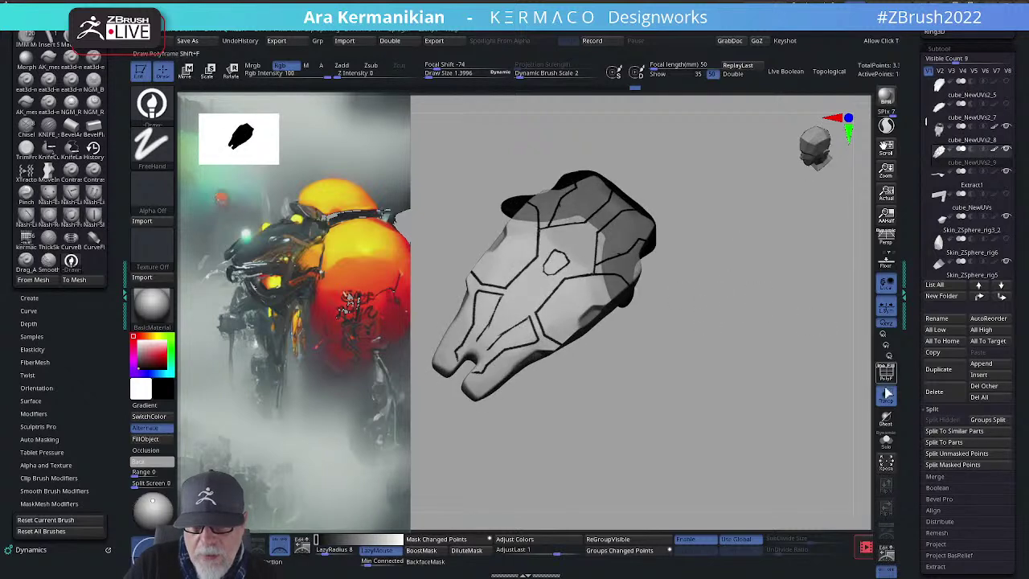
Step: Compare the collar and shell with transparency off and on, and enable Ghost transparency to see the painted lines through the collar
click(886, 394)
drag(769, 412, 795, 401)
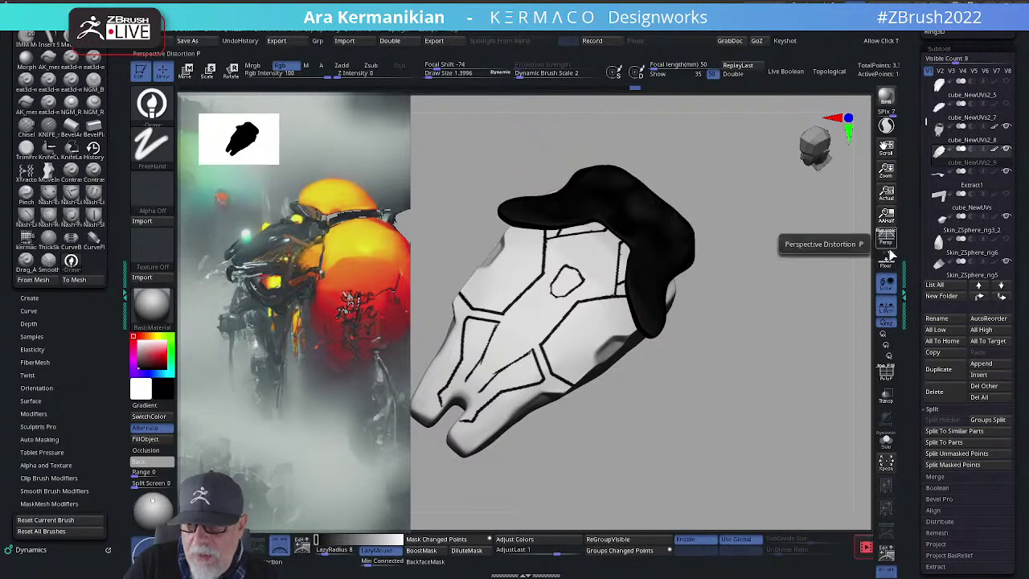
click(888, 392)
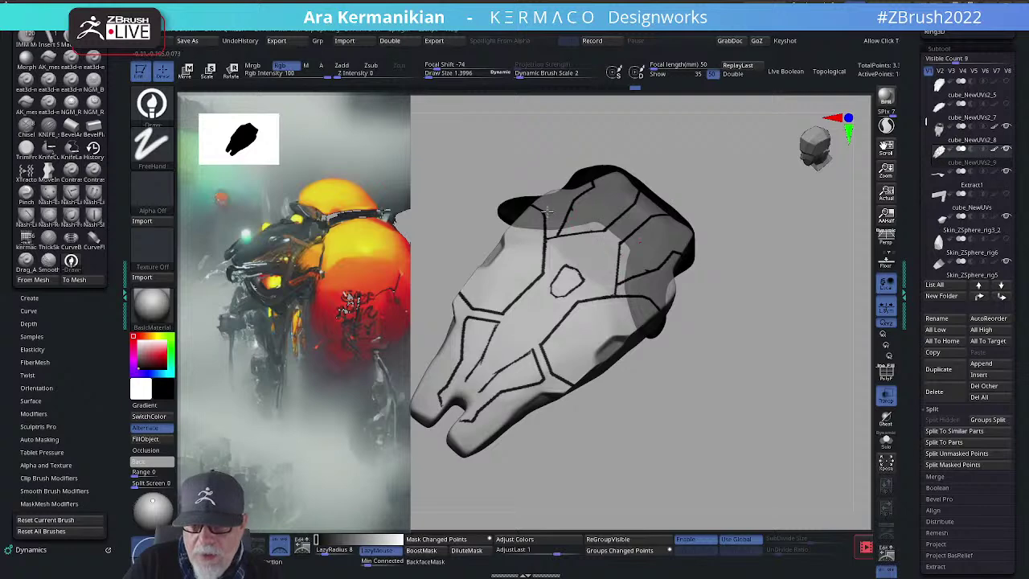
scroll(737, 287, up, 5)
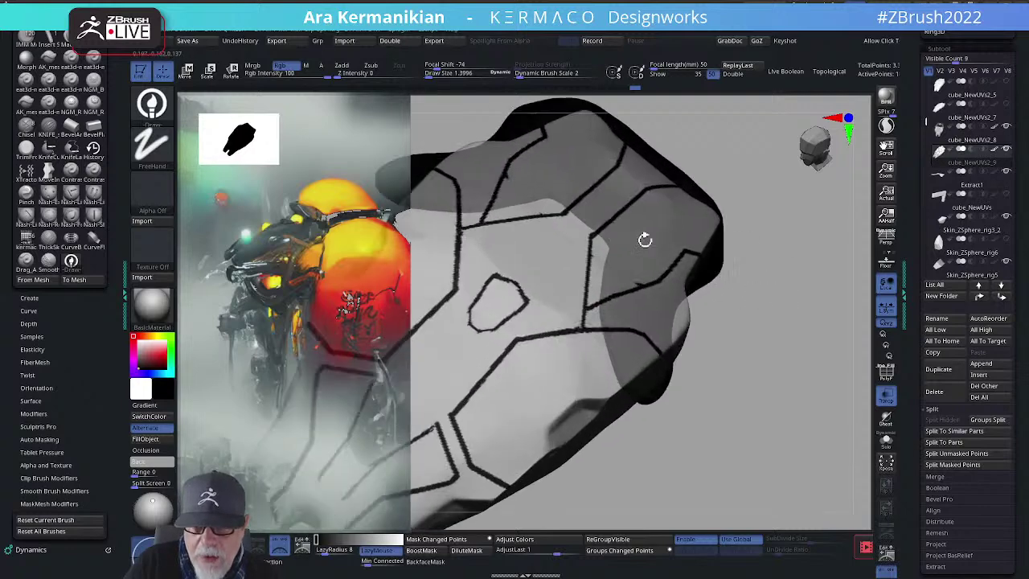
alt+drag(789, 353, 820, 341)
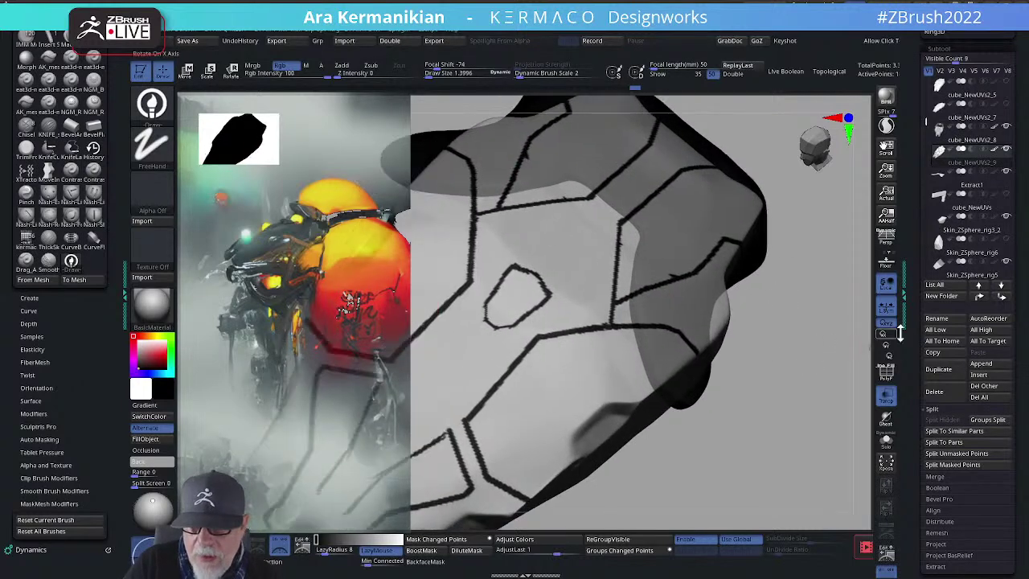
click(887, 421)
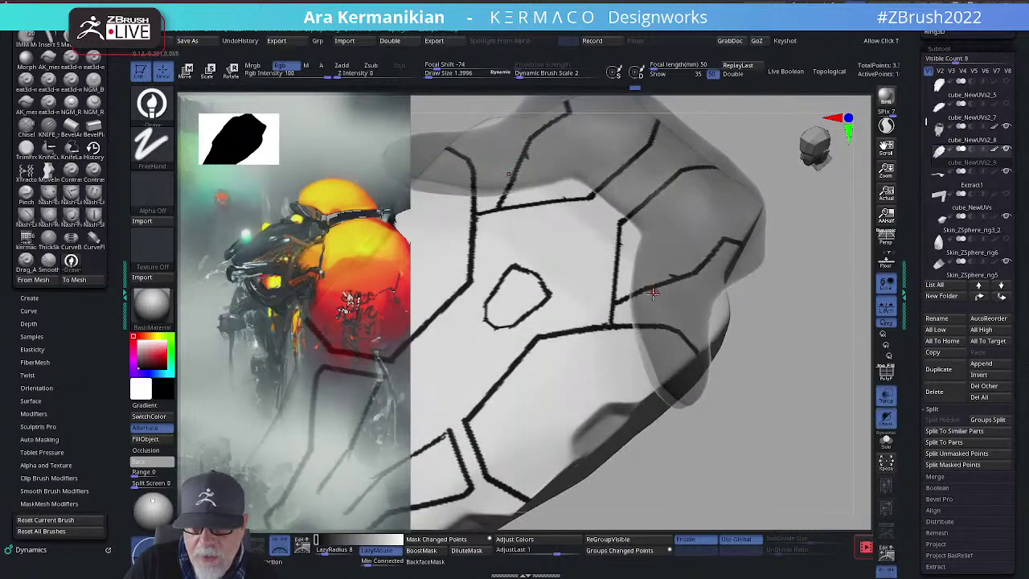
Step: Remove the mirrored outer rear lines from the shell beneath the collar, and raise the draw size to 3.1756
drag(782, 324, 668, 272)
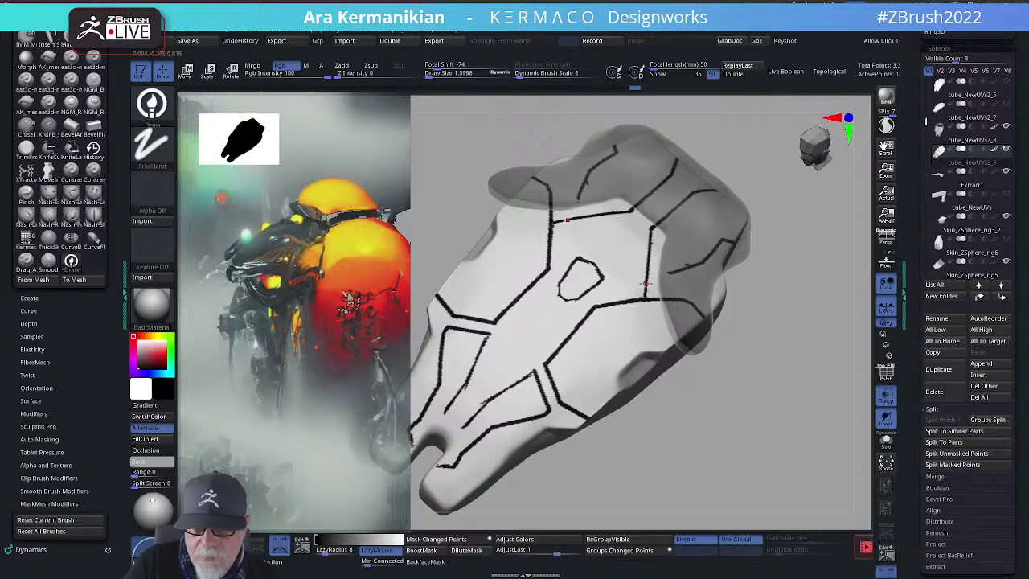
mouse_move(822, 313)
mouse_down()
mouse_move(865, 349)
mouse_move(764, 359)
mouse_move(788, 381)
mouse_up()
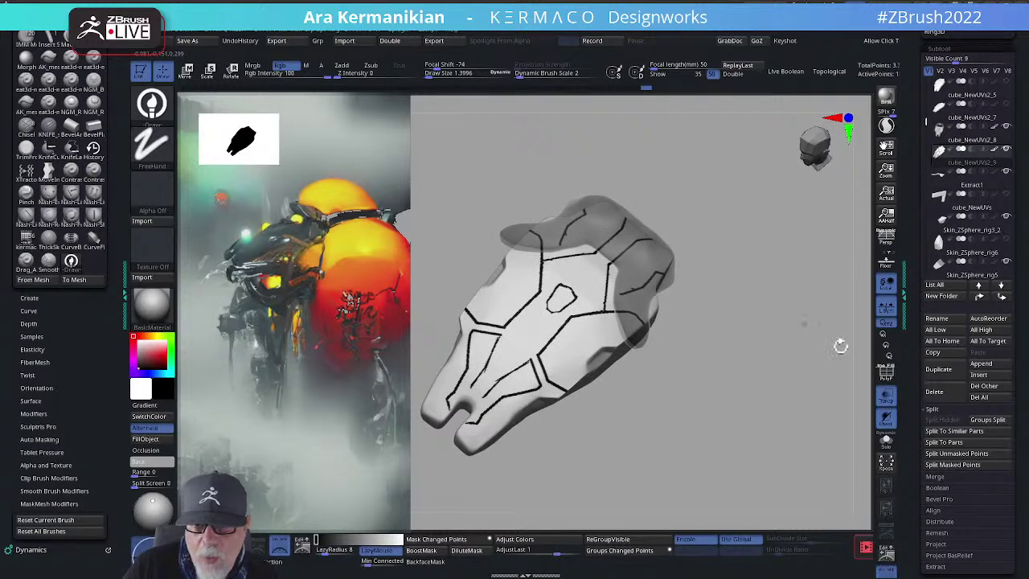
mouse_move(808, 363)
mouse_down()
mouse_move(764, 322)
mouse_move(806, 335)
mouse_move(809, 369)
mouse_move(779, 389)
mouse_move(763, 450)
mouse_up()
key(s)
mouse_move(643, 317)
mouse_down()
mouse_move(625, 306)
mouse_move(684, 291)
mouse_move(732, 256)
mouse_up()
drag(862, 357, 741, 338)
mouse_move(817, 266)
mouse_down()
mouse_move(700, 286)
mouse_move(842, 335)
mouse_move(776, 368)
mouse_move(689, 384)
mouse_move(675, 373)
mouse_move(705, 387)
mouse_move(745, 360)
mouse_move(643, 377)
mouse_move(503, 413)
mouse_move(671, 412)
mouse_move(609, 459)
mouse_move(694, 149)
mouse_up()
alt+drag(667, 115, 683, 120)
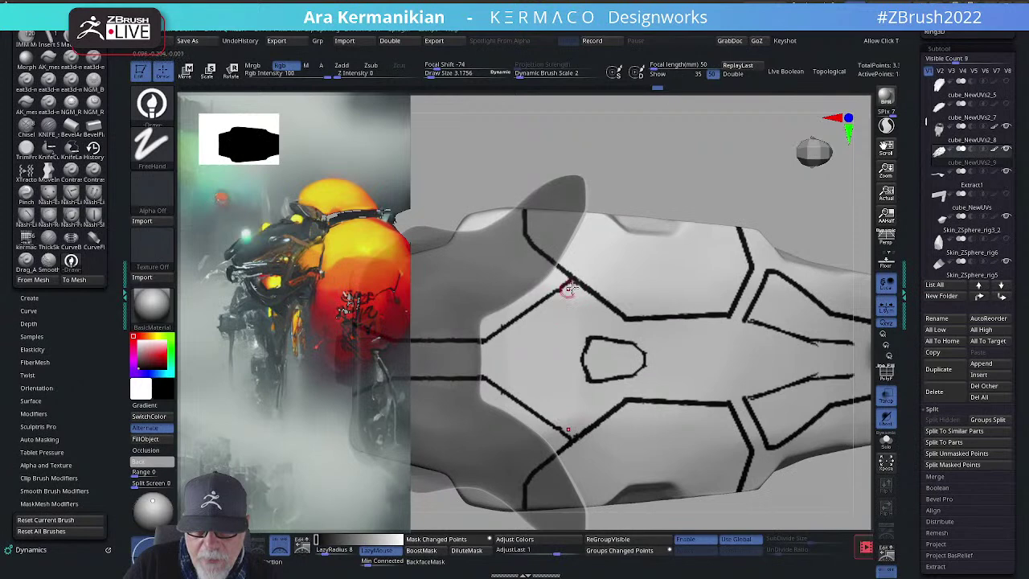
Step: Try the Dam Standard brush and switch to the Paint brush
right_click(555, 292)
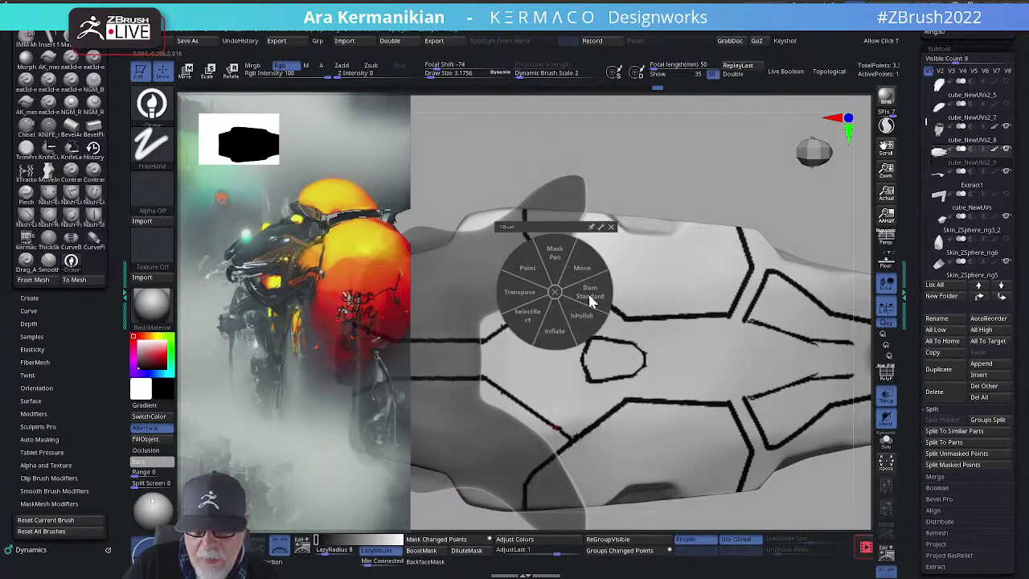
click(591, 296)
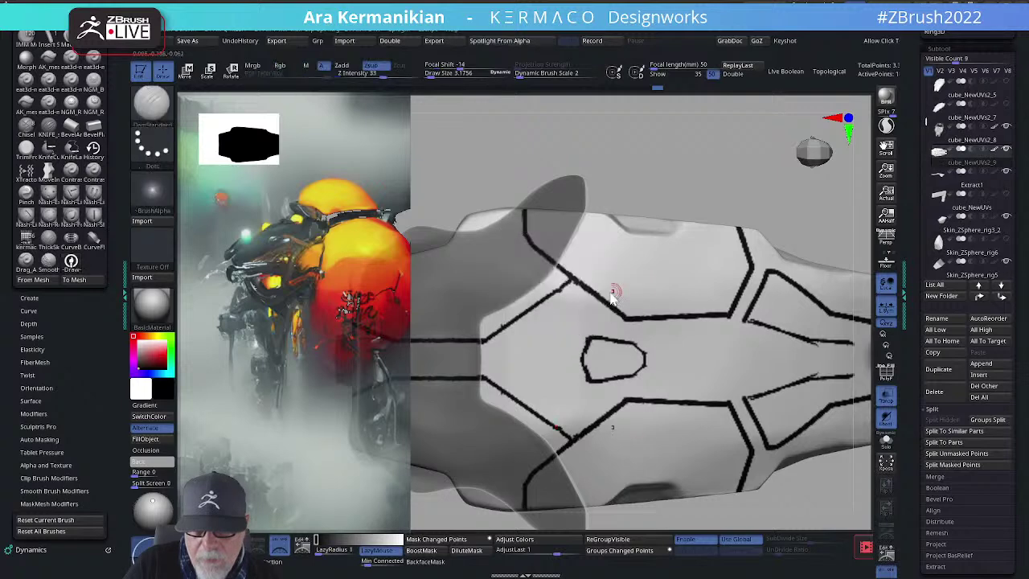
right_click(560, 285)
click(532, 260)
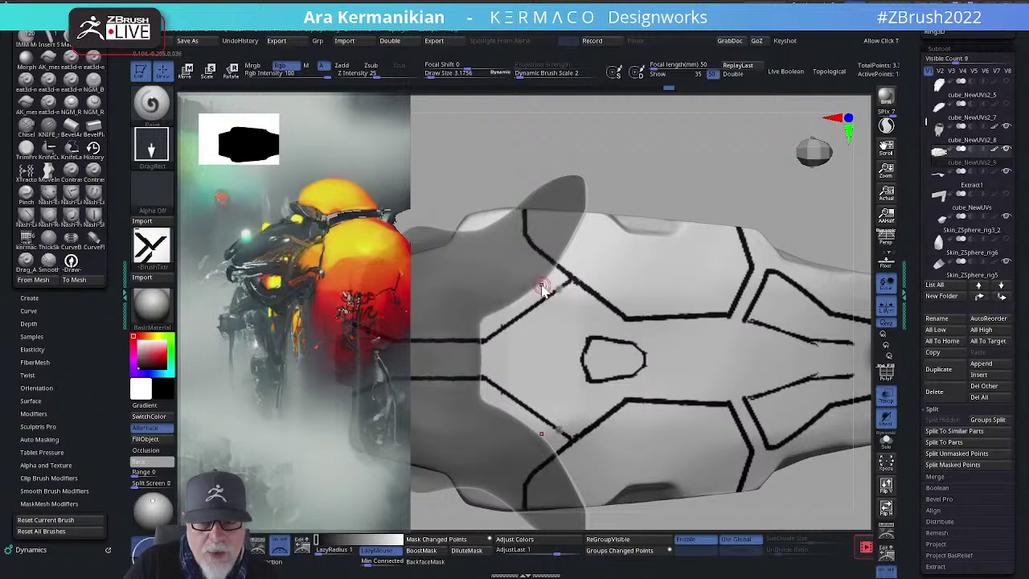
Step: Switch to the Draw brush and fill the mirrored line junctions behind the central oval with black wedges
click(70, 259)
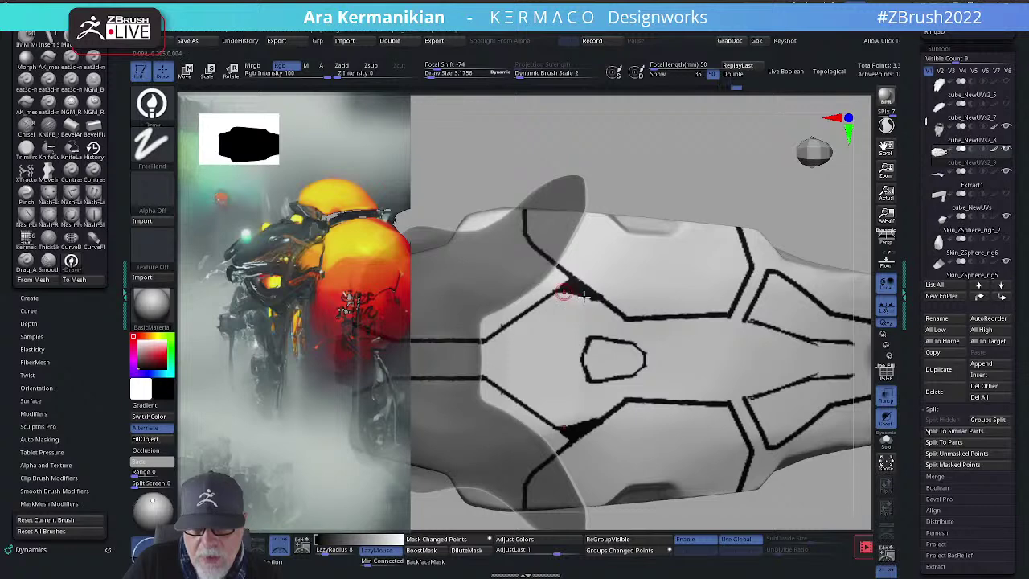
mouse_move(677, 192)
alt+mouse_down()
mouse_move(602, 173)
mouse_move(741, 219)
mouse_move(602, 303)
alt+mouse_up()
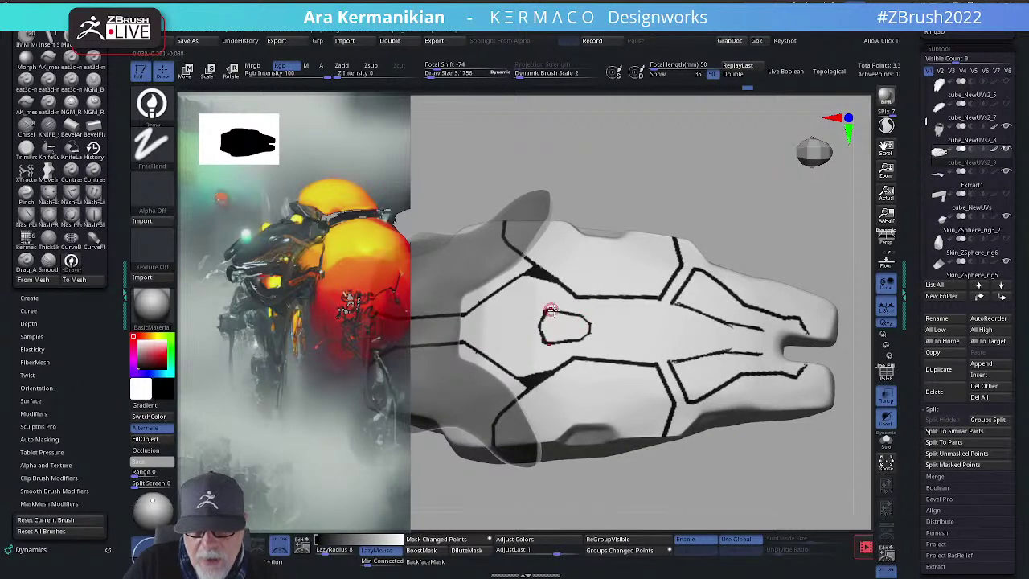
drag(594, 323, 595, 336)
mouse_move(775, 251)
alt+mouse_down()
mouse_move(720, 213)
mouse_move(735, 246)
mouse_move(720, 210)
mouse_move(760, 280)
mouse_move(730, 340)
mouse_move(721, 324)
mouse_move(782, 362)
mouse_move(652, 378)
mouse_move(538, 318)
alt+mouse_up()
key(ctrl+z)
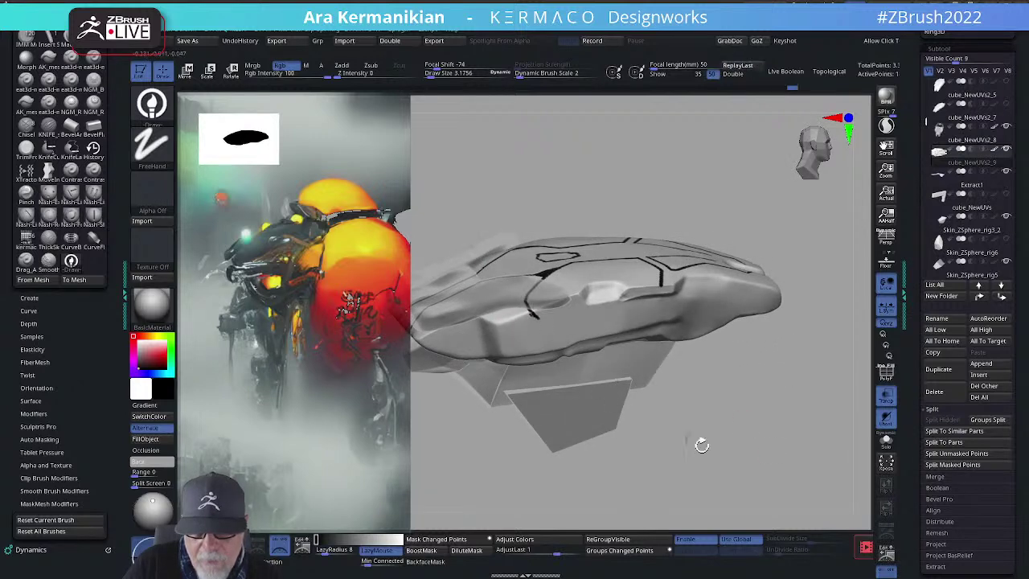
Step: Set the draw size to 2.11 and paint a diagonal line down the shell's flank from the end of the rear panel line
drag(703, 445, 709, 426)
drag(535, 319, 568, 338)
key(ctrl+z)
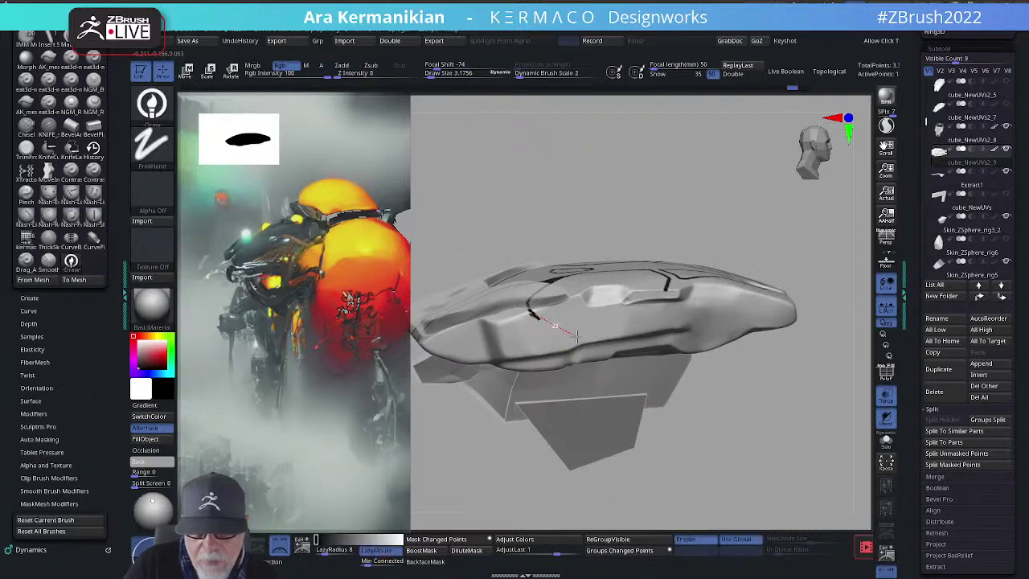
right_click(564, 332)
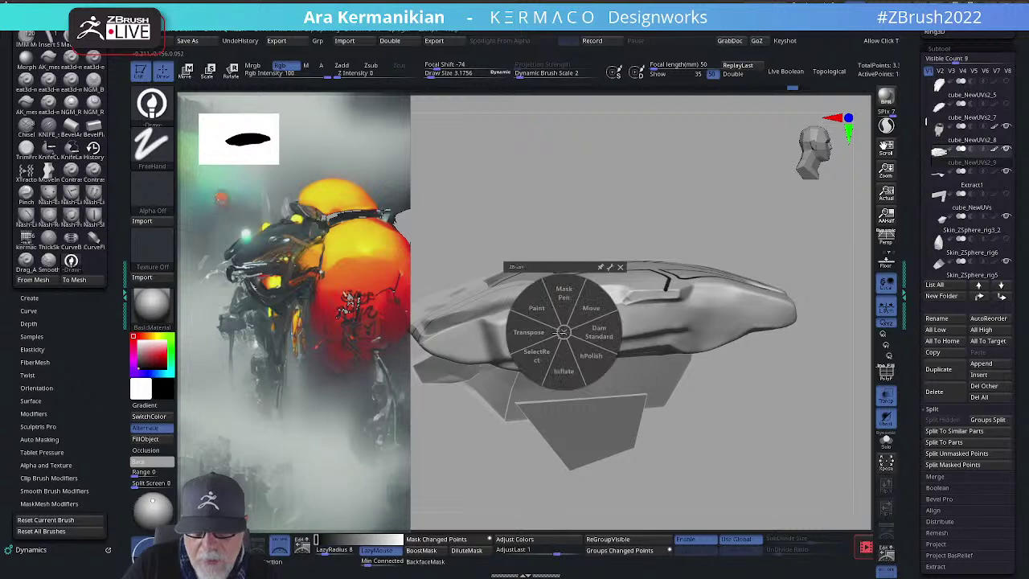
click(564, 333)
key(ctrl+z)
key(s)
drag(557, 328, 554, 328)
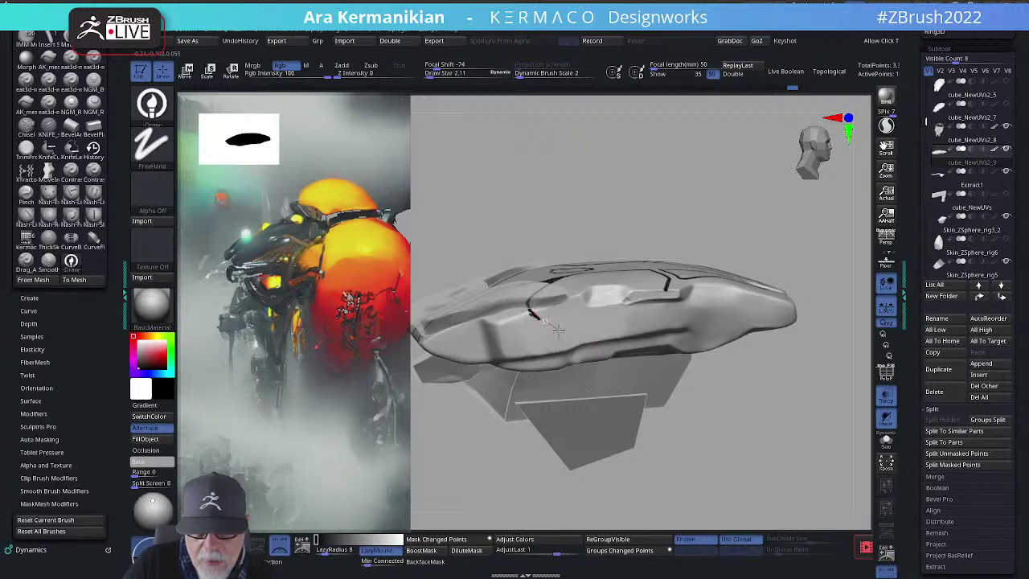
Step: Smooth the flank surface and paint a line along it joining the diagonal to the forward cross line
mouse_move(799, 443)
mouse_down()
mouse_move(797, 407)
mouse_move(840, 433)
mouse_up()
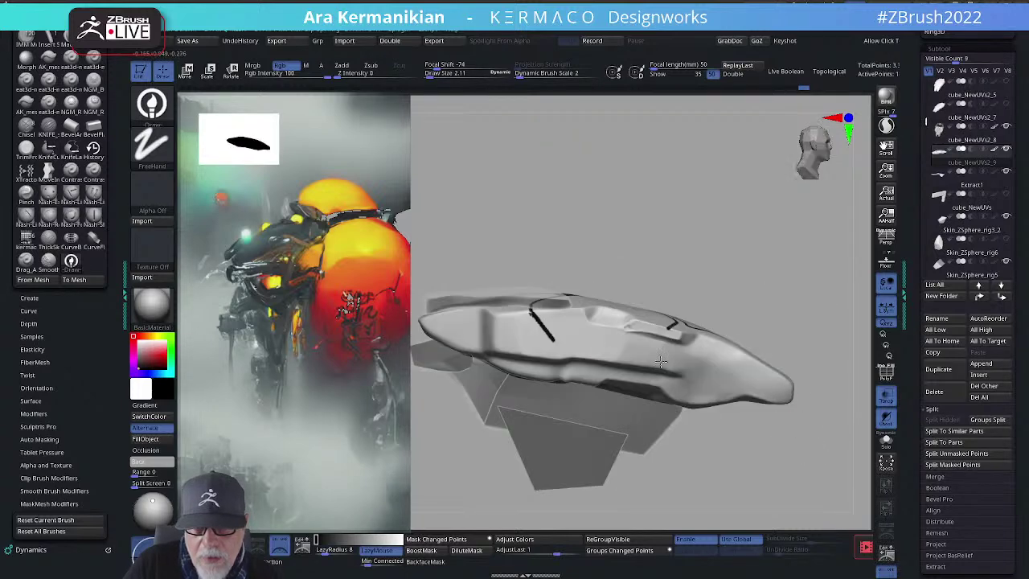
shift+drag(648, 337, 653, 340)
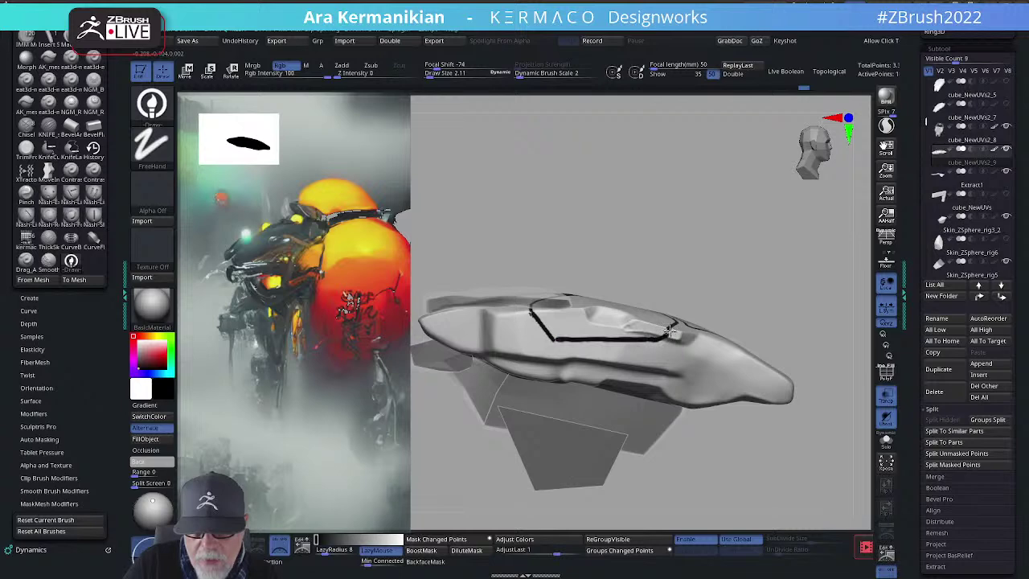
drag(818, 406, 651, 348)
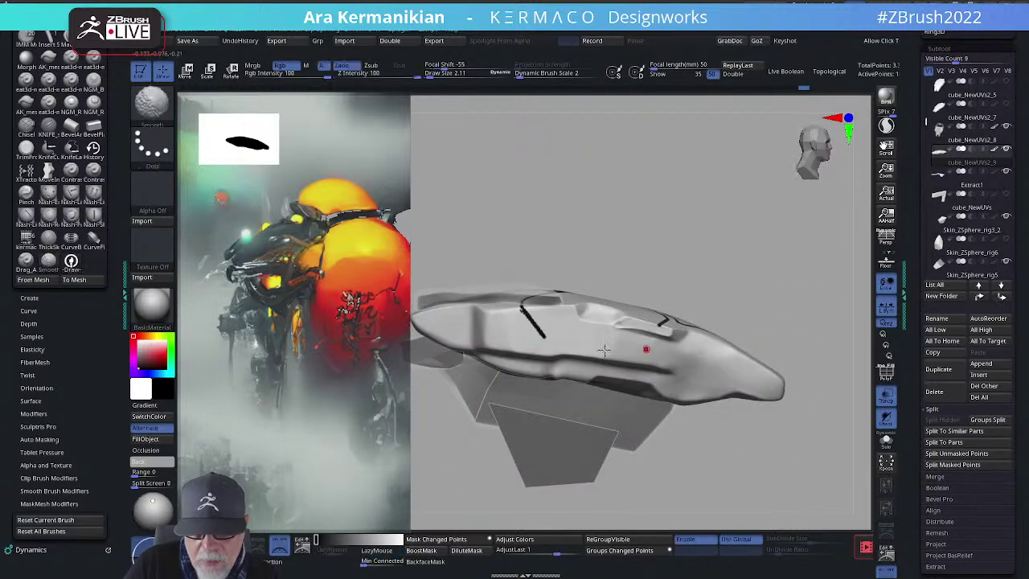
drag(587, 340, 651, 355)
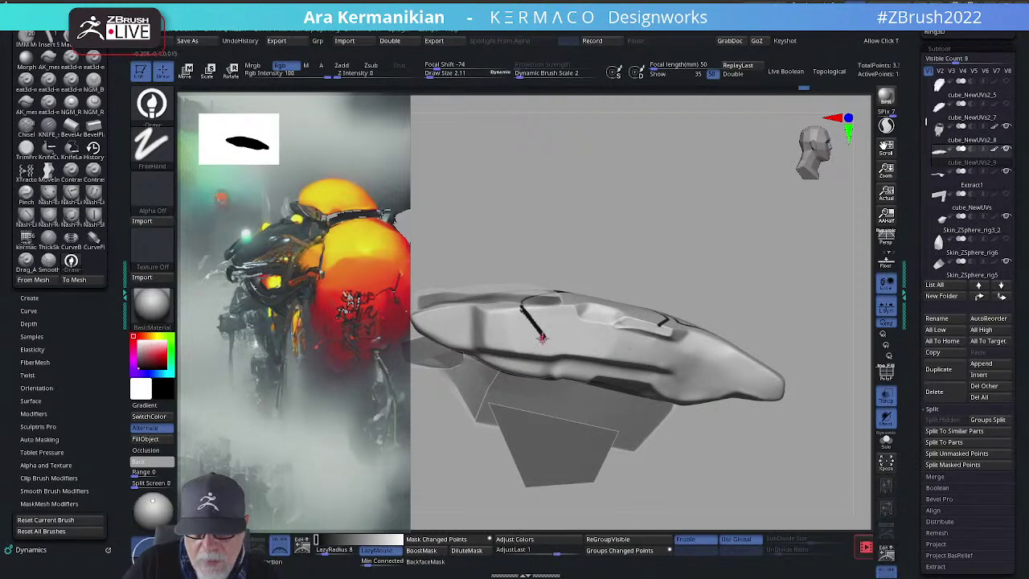
drag(543, 336, 631, 342)
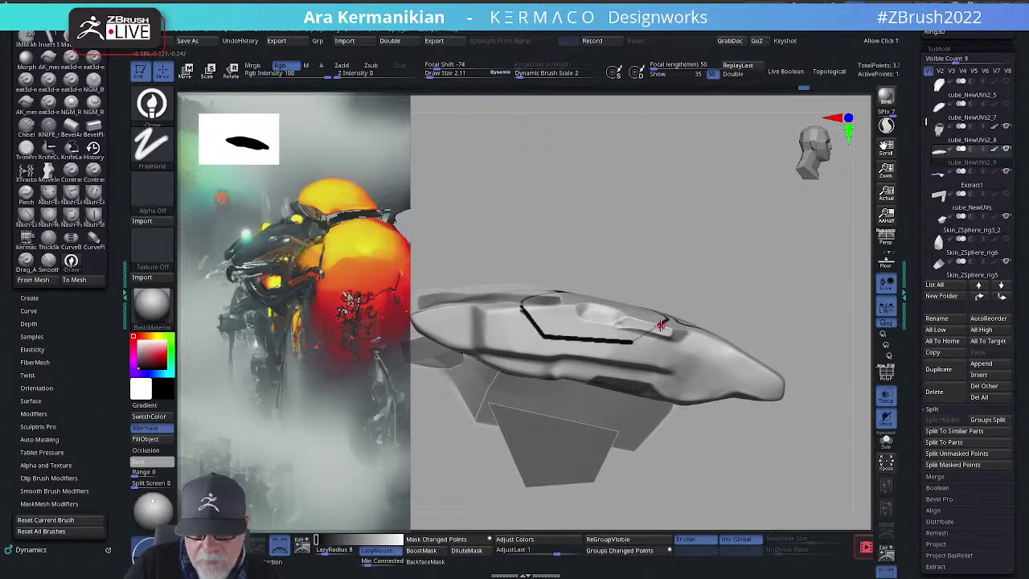
drag(626, 343, 627, 344)
Step: Thicken the central oval outline and the inner front panel lines, and close those inner lines together behind the front notch
drag(748, 298, 809, 356)
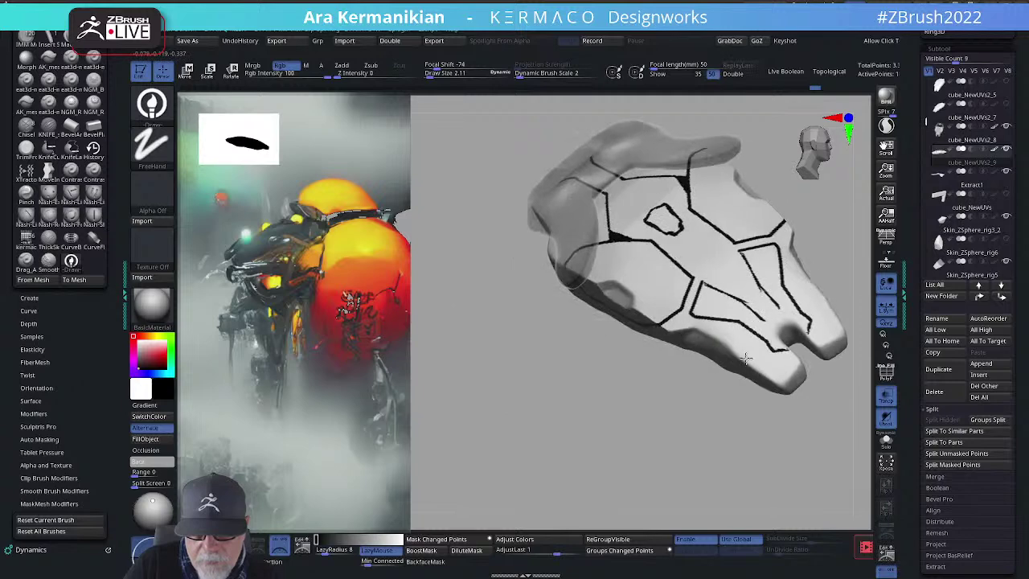
alt+drag(593, 433, 495, 454)
drag(811, 255, 770, 212)
drag(610, 325, 609, 332)
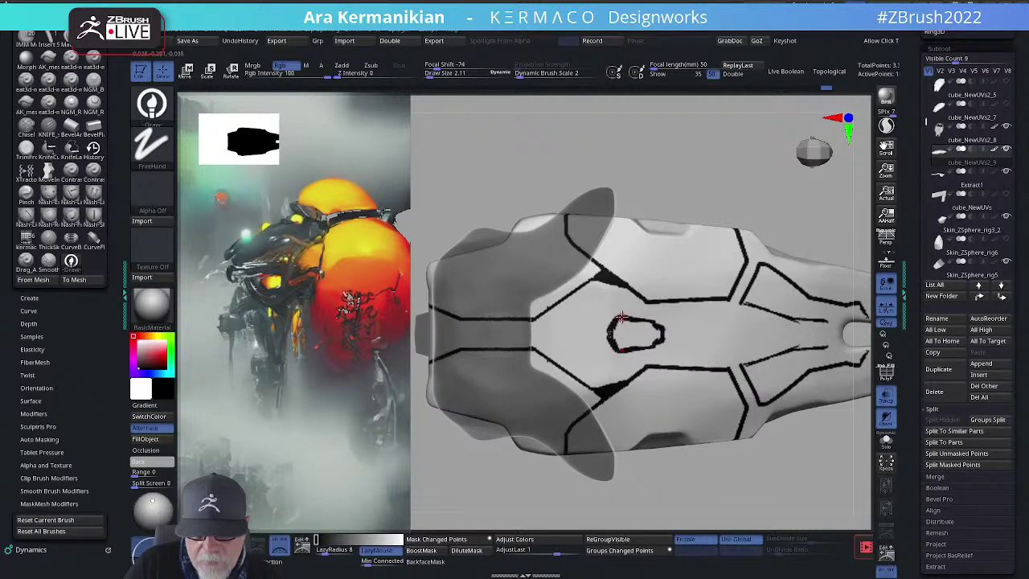
mouse_move(788, 214)
alt+mouse_down()
mouse_move(769, 211)
mouse_move(659, 309)
mouse_move(712, 320)
alt+mouse_up()
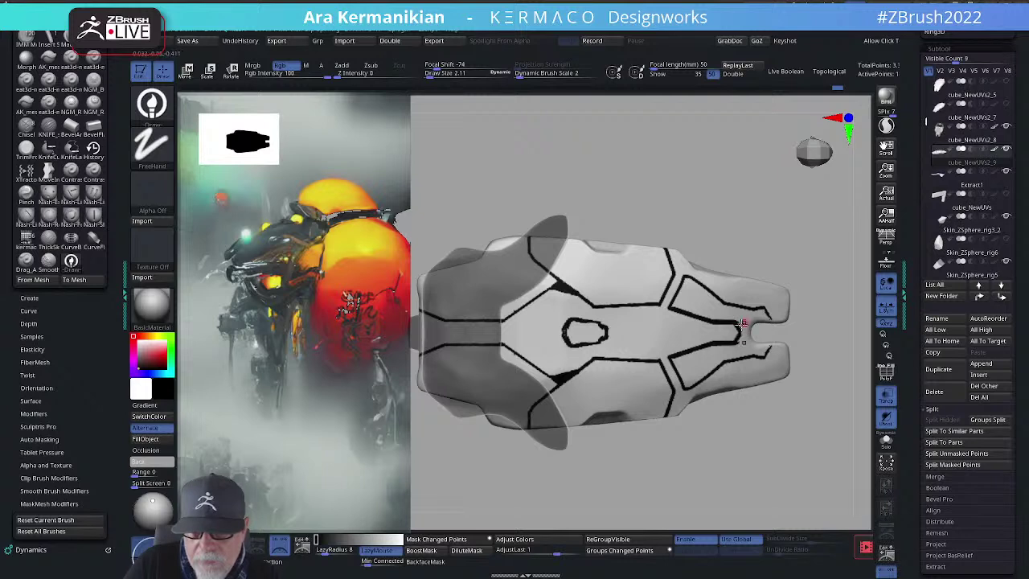
alt+drag(827, 258, 768, 249)
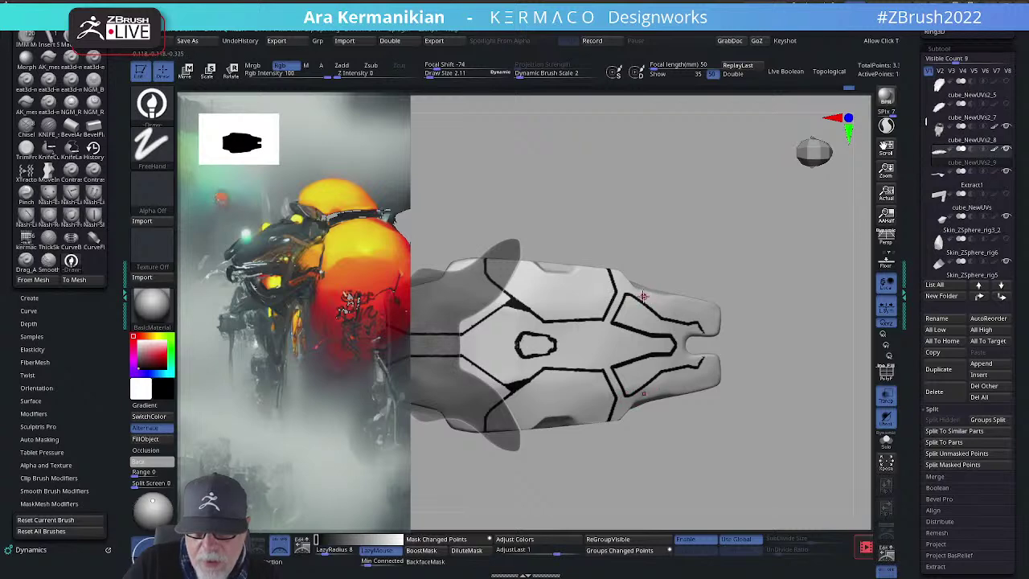
Step: Try painting mirrored diagonal dividing lines inside the two front side panels
drag(771, 316, 863, 335)
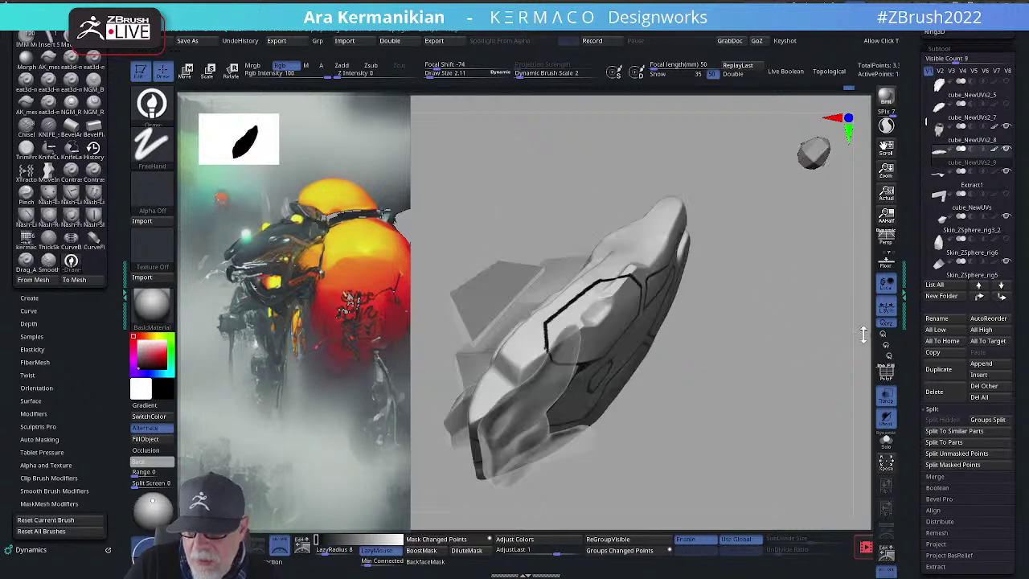
mouse_move(815, 358)
mouse_down()
mouse_move(776, 347)
mouse_move(707, 422)
mouse_move(752, 309)
mouse_move(796, 321)
mouse_move(710, 329)
mouse_move(801, 410)
mouse_move(808, 395)
mouse_move(851, 387)
mouse_move(764, 395)
mouse_move(542, 340)
mouse_up()
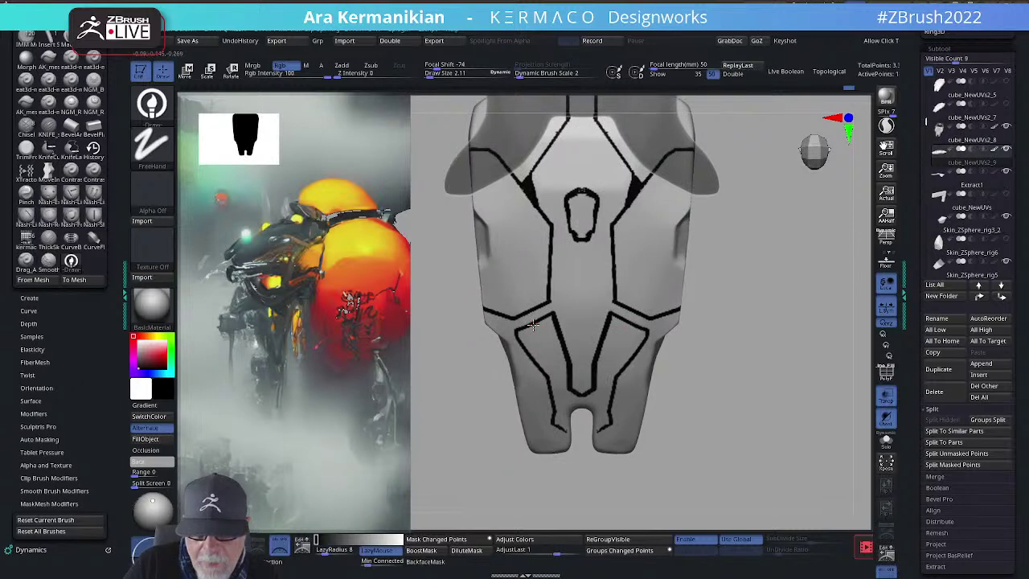
drag(547, 375, 548, 378)
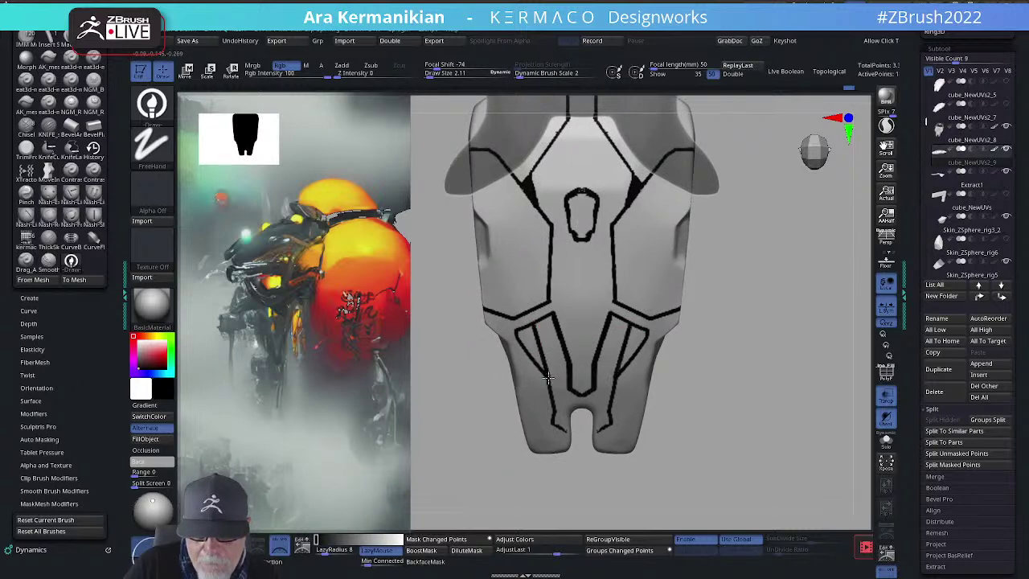
drag(764, 407, 591, 345)
drag(757, 406, 573, 345)
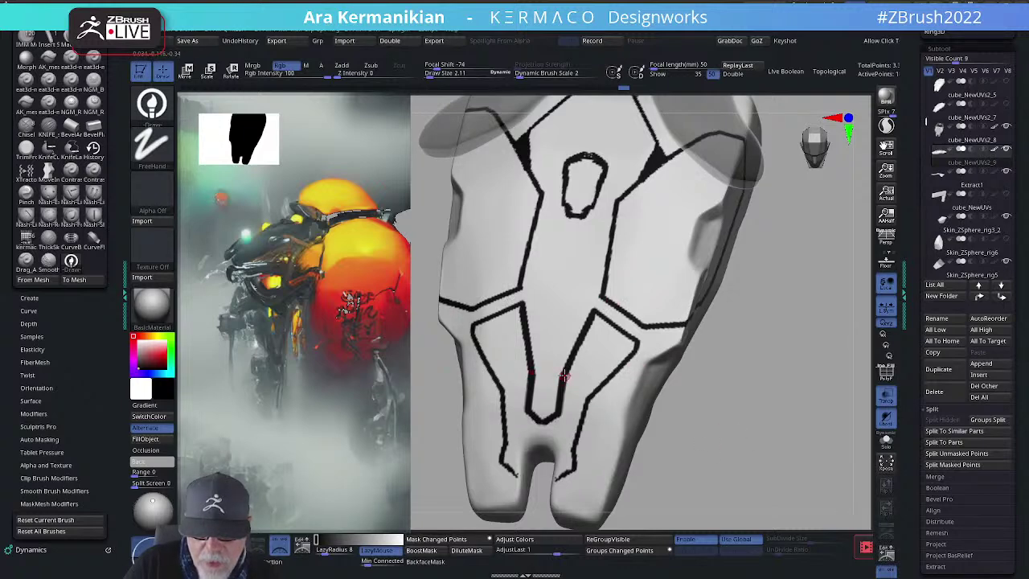
Step: Try short crossbars between the inner and outer lines of the front side panels, first slanted and then horizontal
drag(565, 375, 581, 390)
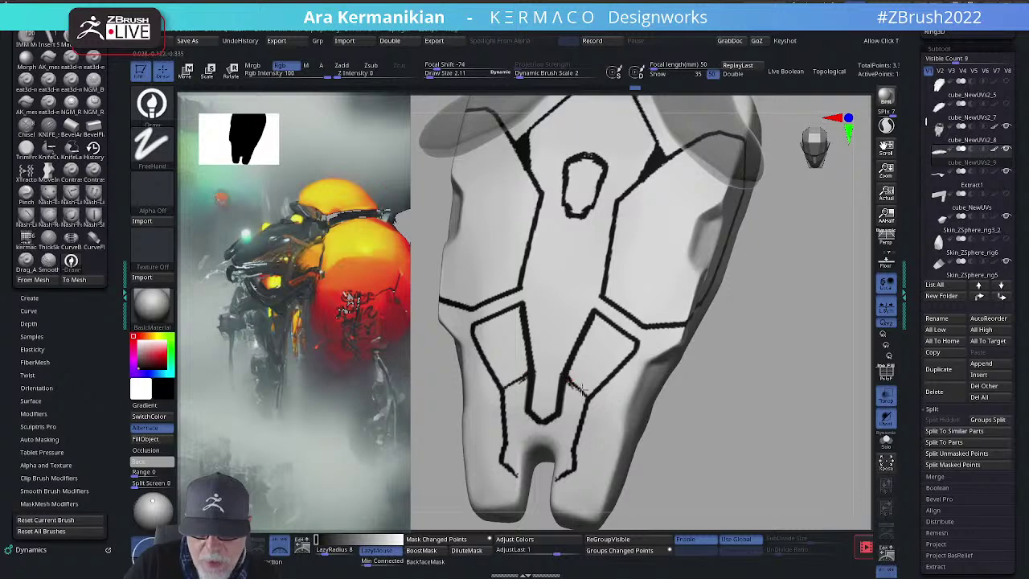
key(ctrl)
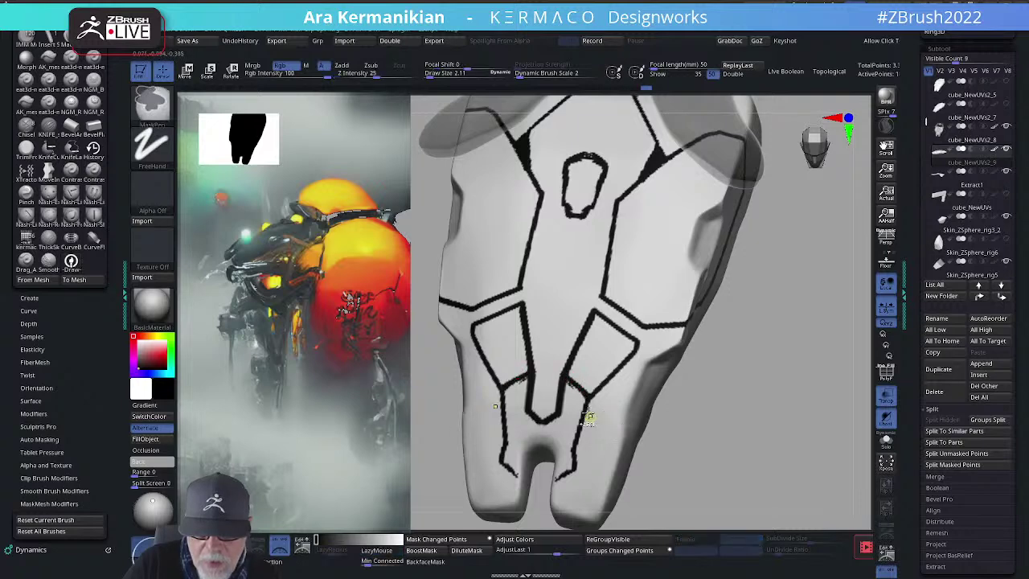
drag(565, 379, 608, 378)
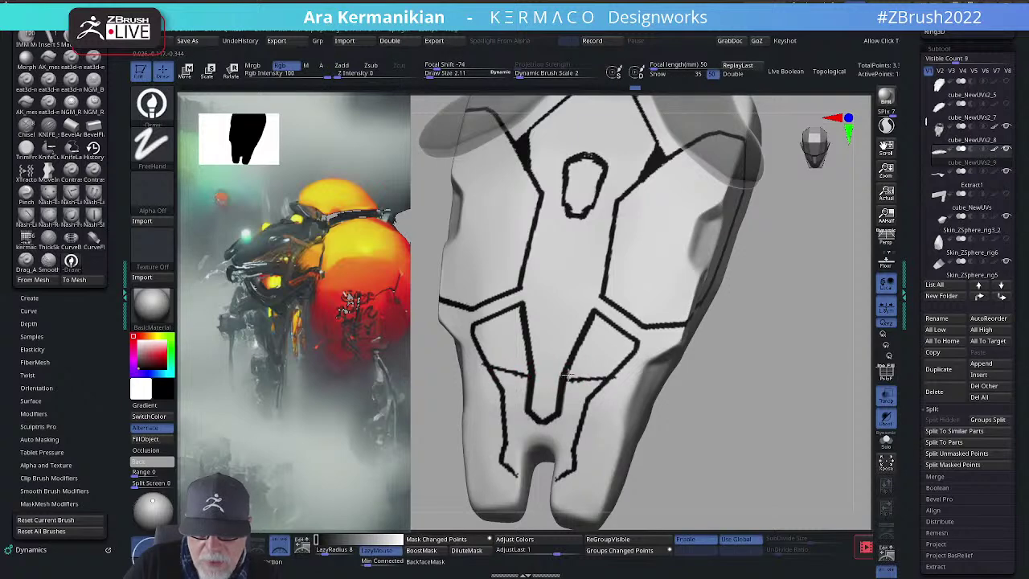
Step: Turn off Ghost transparency and inspect the shell lines beneath the collar
drag(803, 447, 788, 402)
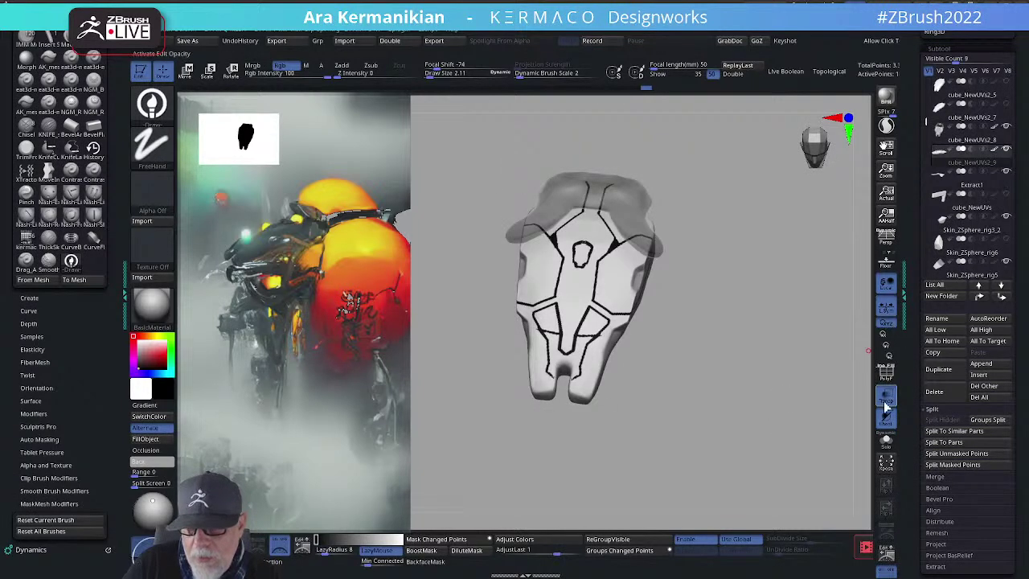
click(886, 422)
alt+drag(755, 402, 774, 386)
mouse_move(1007, 129)
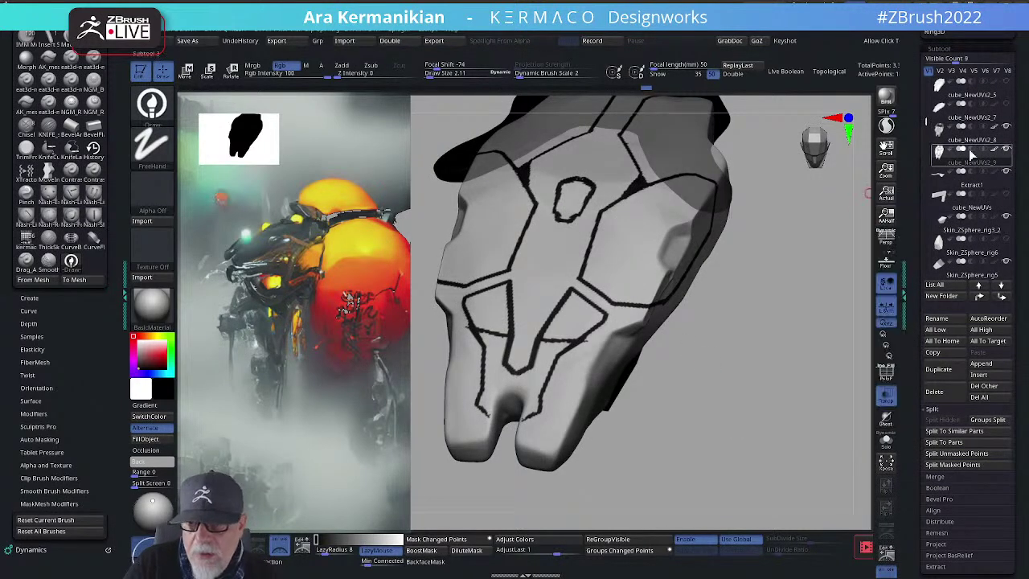
mouse_move(981, 138)
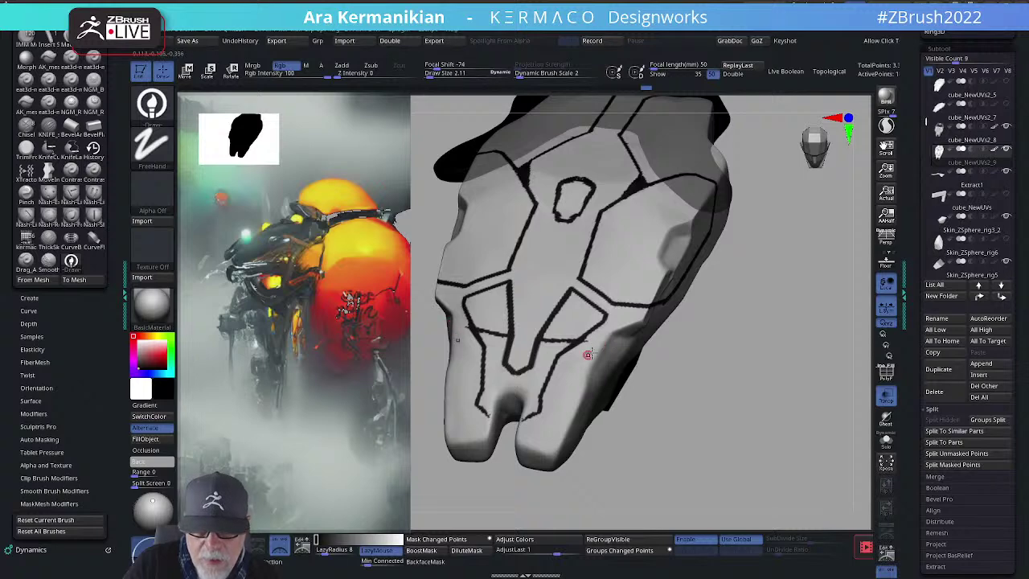
Step: Try a short mirrored line outside the front side panels, and undo it together with the crossbars
mouse_move(560, 370)
mouse_down()
mouse_move(602, 349)
mouse_move(581, 359)
mouse_up()
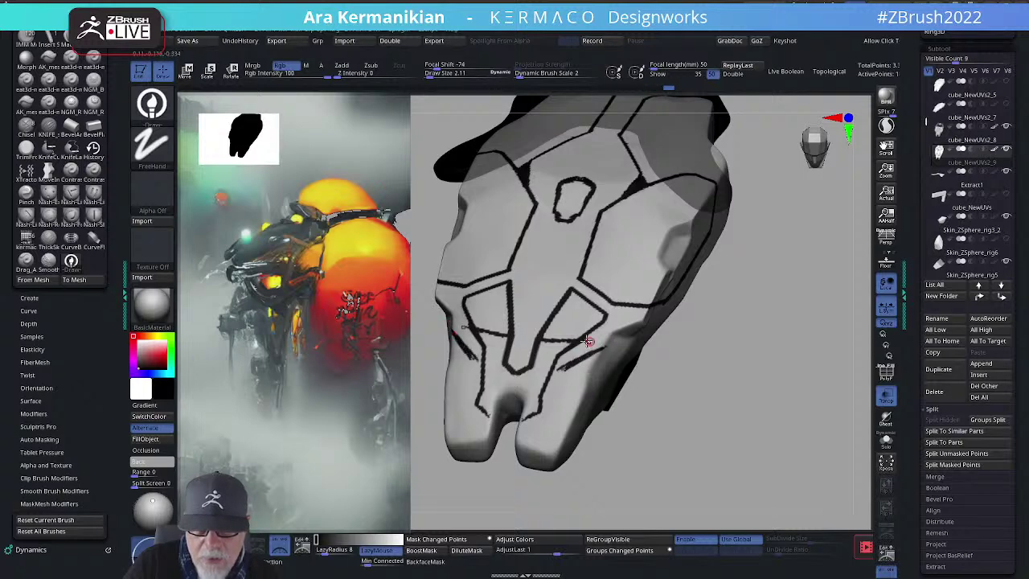
key(ctrl)
key(ctrl+z)
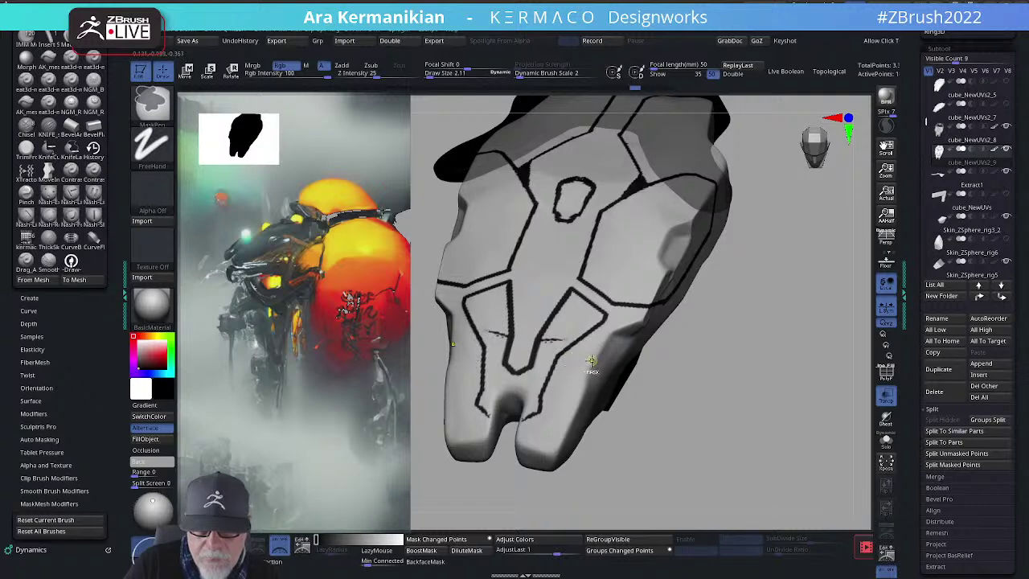
Step: Paint a mirrored line outside the front side panels and carry it over the shell's side edge
drag(745, 385, 744, 378)
mouse_move(609, 322)
mouse_down()
mouse_move(621, 312)
mouse_move(567, 348)
mouse_up()
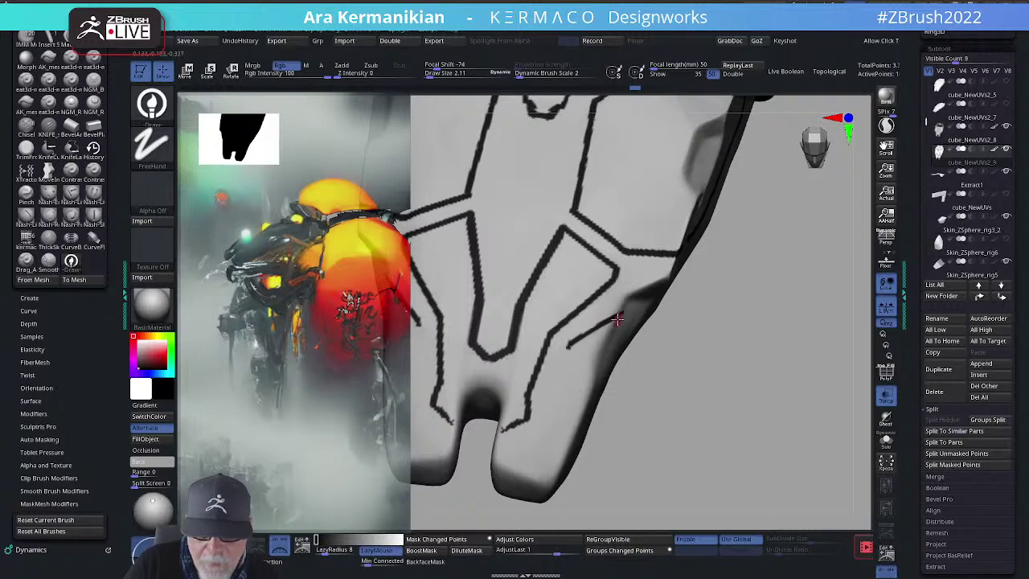
mouse_move(813, 342)
mouse_down()
mouse_move(648, 305)
mouse_move(629, 316)
mouse_up()
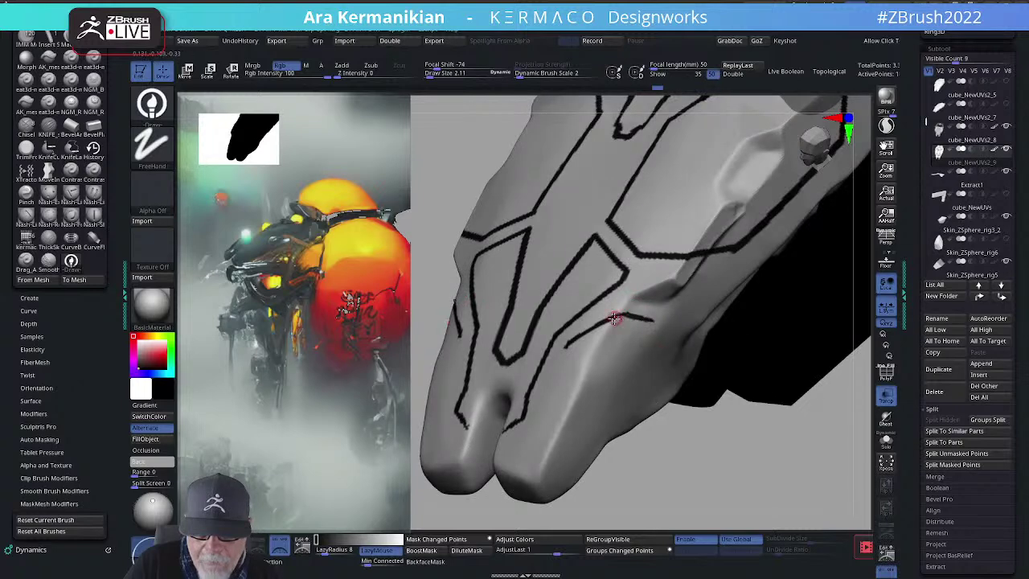
Step: Extend the outer lines forward parallel to the front panel outlines and angle them out to the front prongs' outer edges
alt+drag(698, 464, 693, 299)
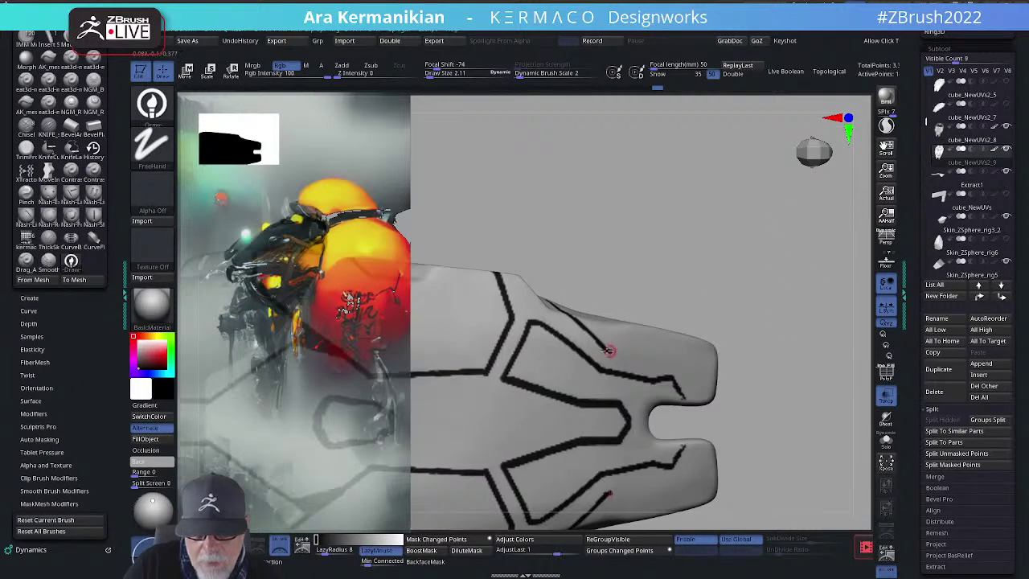
mouse_move(619, 353)
mouse_down()
mouse_move(654, 366)
mouse_move(703, 341)
mouse_move(680, 342)
mouse_up()
drag(729, 368, 776, 381)
alt+drag(809, 349, 779, 370)
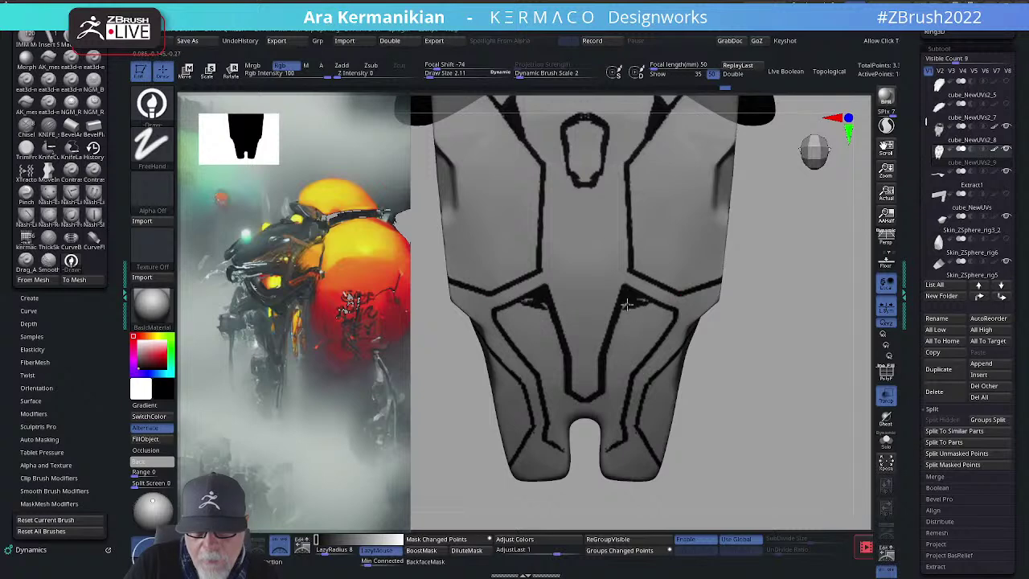
Step: Fill the rear inner corners of the front side panels with black and shape them into tapered bands along the rear edge
drag(798, 363, 606, 404)
drag(559, 434, 813, 336)
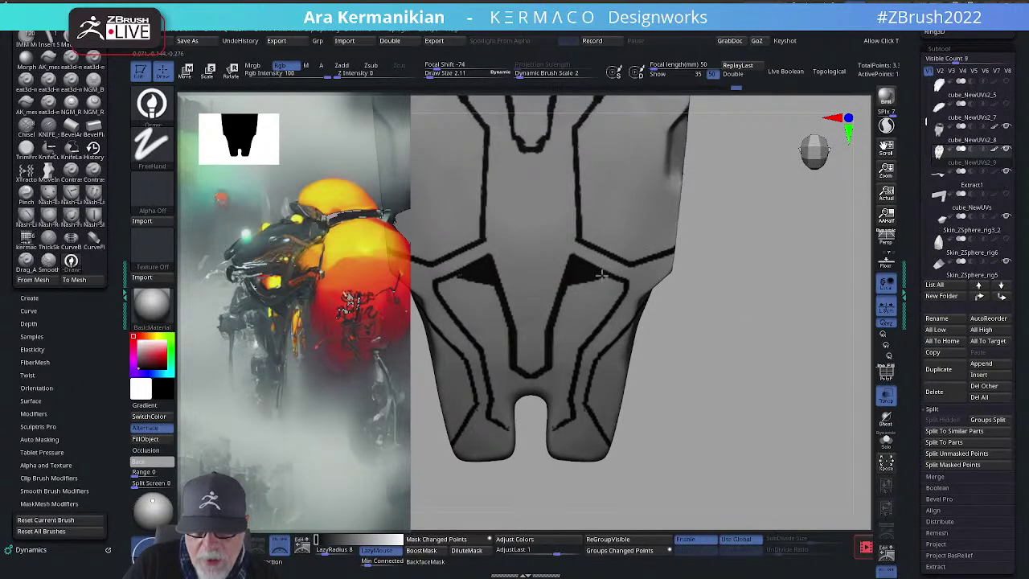
alt+drag(604, 276, 551, 290)
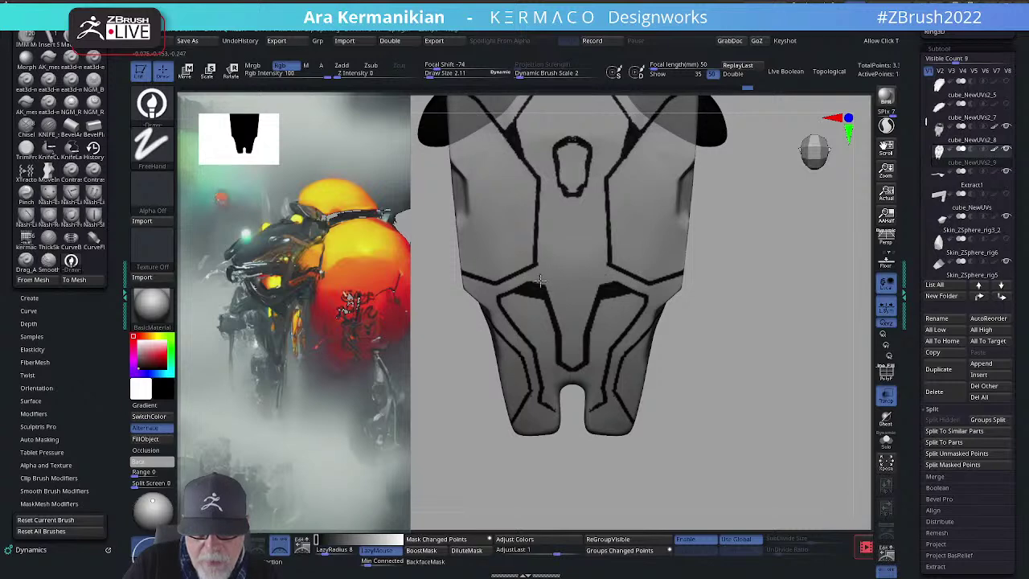
Step: Extend the front ends of the mirrored panel outlines to the edges of the notch between the prongs
alt+drag(785, 356, 735, 285)
mouse_move(735, 285)
alt+mouse_down()
mouse_move(735, 250)
mouse_move(771, 324)
mouse_move(781, 314)
mouse_move(803, 333)
mouse_move(751, 323)
mouse_move(788, 322)
mouse_move(789, 386)
mouse_move(818, 371)
mouse_move(659, 404)
alt+mouse_up()
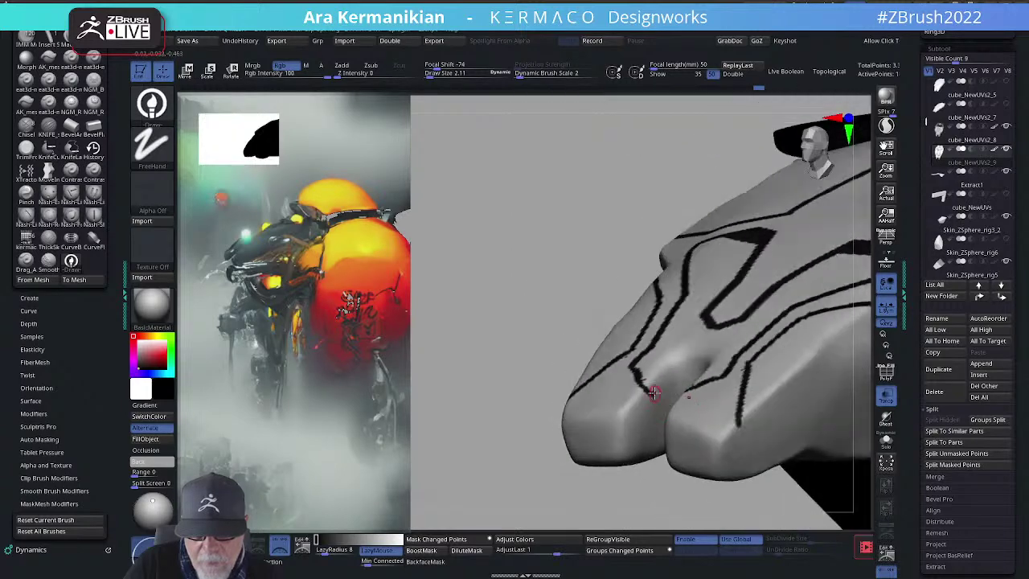
drag(454, 411, 661, 479)
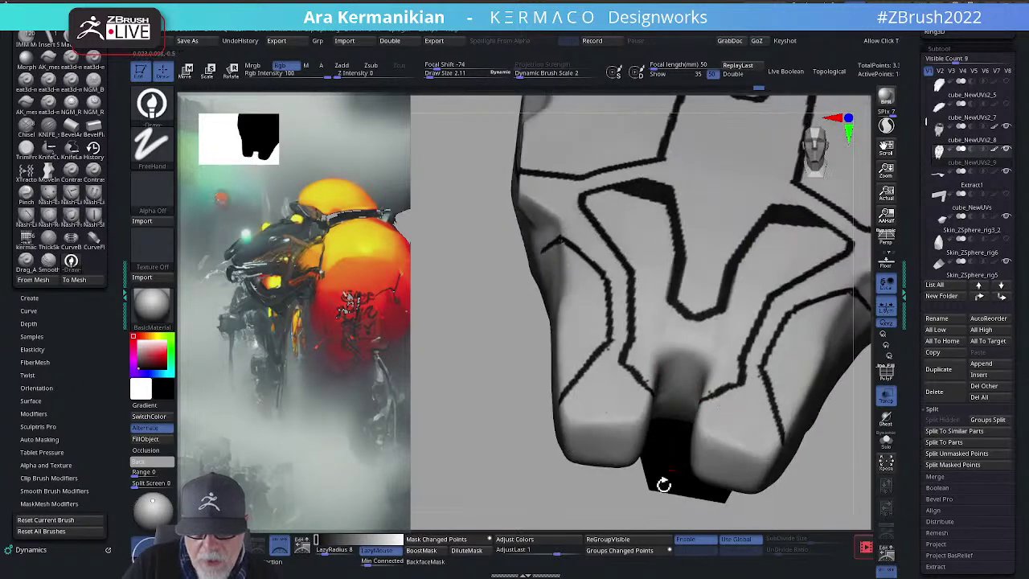
Step: Carry the mirrored panel outlines into the notch between the front prongs and join them with a black line across its rear
mouse_move(520, 485)
mouse_down()
mouse_move(493, 478)
mouse_move(673, 355)
mouse_up()
drag(463, 474, 511, 467)
mouse_move(694, 359)
mouse_down()
mouse_move(667, 355)
mouse_move(713, 355)
mouse_up()
mouse_move(420, 469)
mouse_down()
mouse_move(443, 451)
mouse_move(420, 487)
mouse_move(426, 480)
mouse_up()
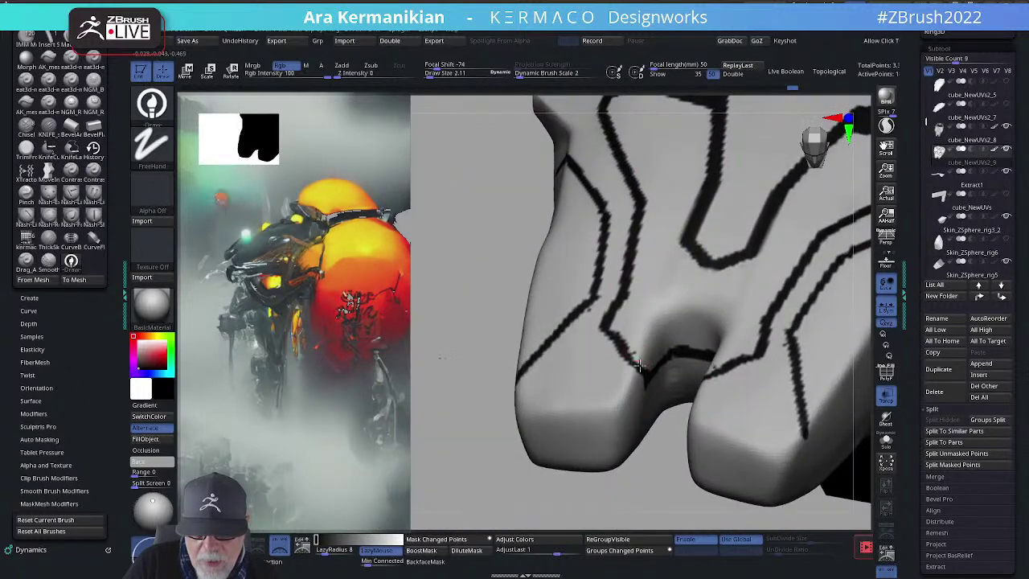
drag(629, 348, 638, 368)
Step: Close the mirrored outer panels on the front prongs by painting their rear edges, lower side lines and front lower corners
alt+drag(639, 482, 503, 471)
drag(503, 471, 562, 442)
alt+drag(820, 373, 804, 383)
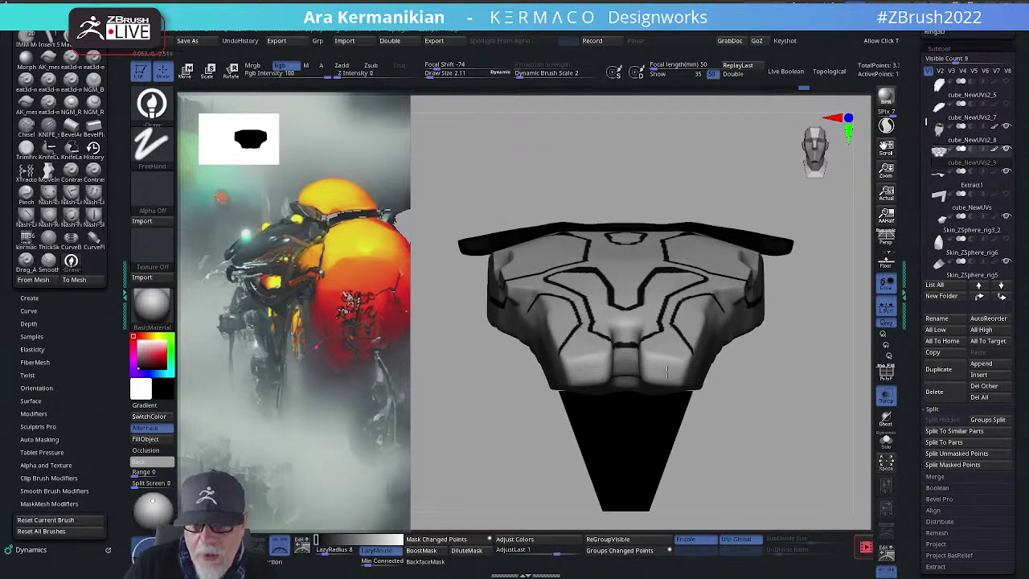
drag(820, 428, 753, 383)
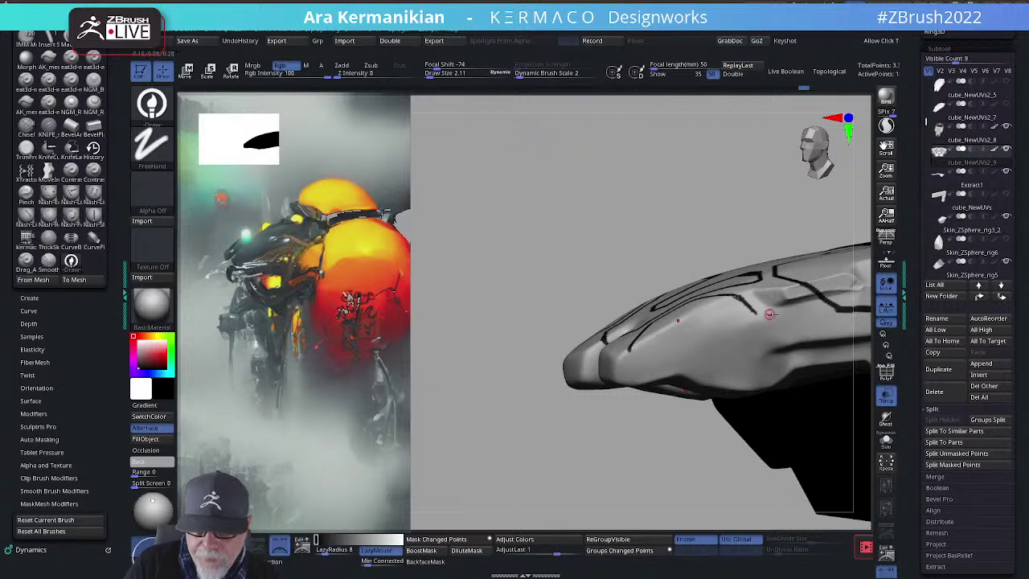
drag(756, 314, 741, 336)
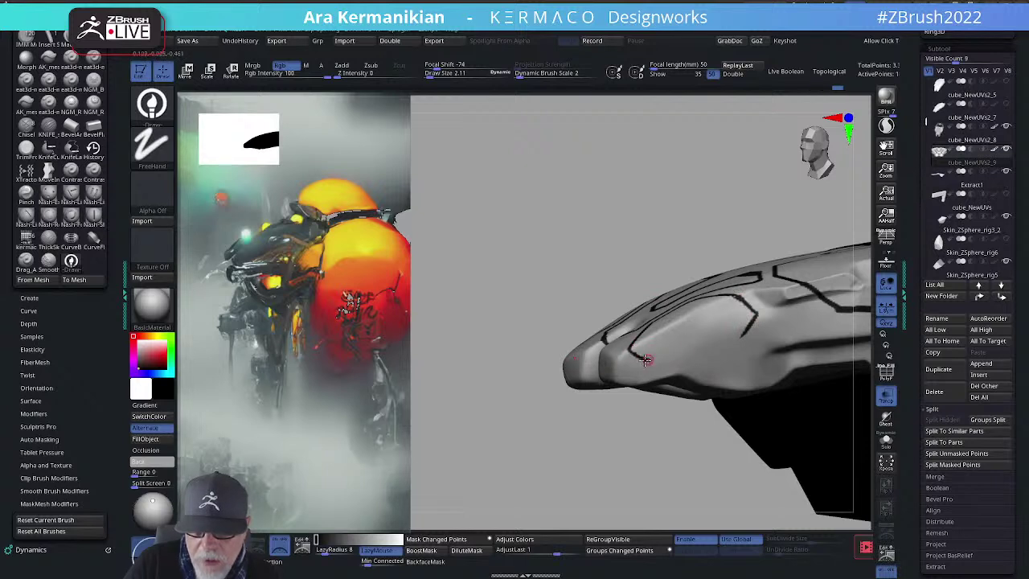
mouse_move(671, 352)
mouse_down()
mouse_move(745, 335)
mouse_move(657, 356)
mouse_up()
mouse_move(651, 470)
mouse_down()
mouse_move(650, 453)
mouse_move(751, 471)
mouse_move(746, 448)
mouse_move(788, 455)
mouse_move(833, 432)
mouse_move(723, 431)
mouse_up()
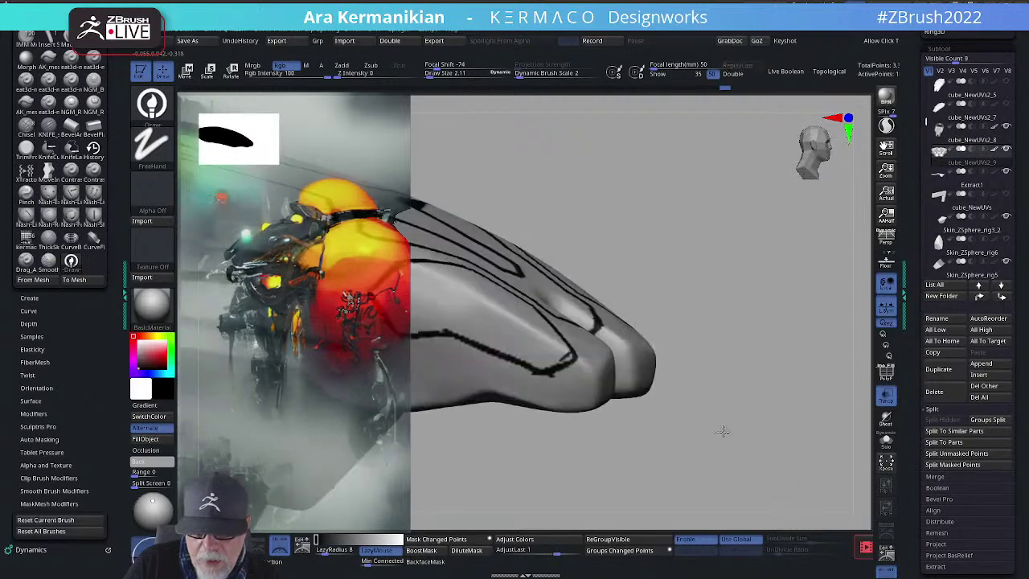
drag(555, 359, 558, 379)
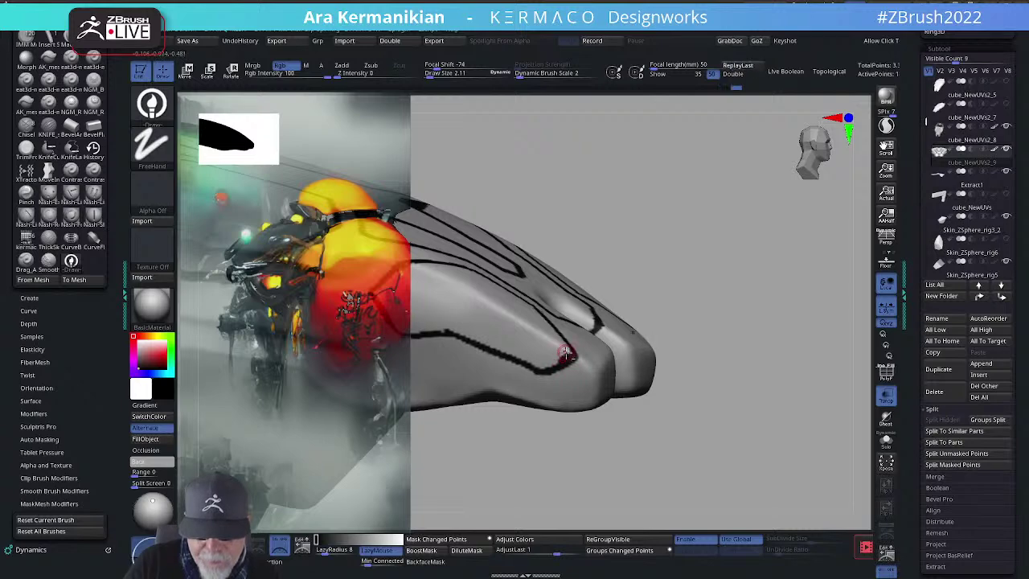
Step: Choose to wait for the program to respond while the project auto-saves
drag(788, 361, 780, 418)
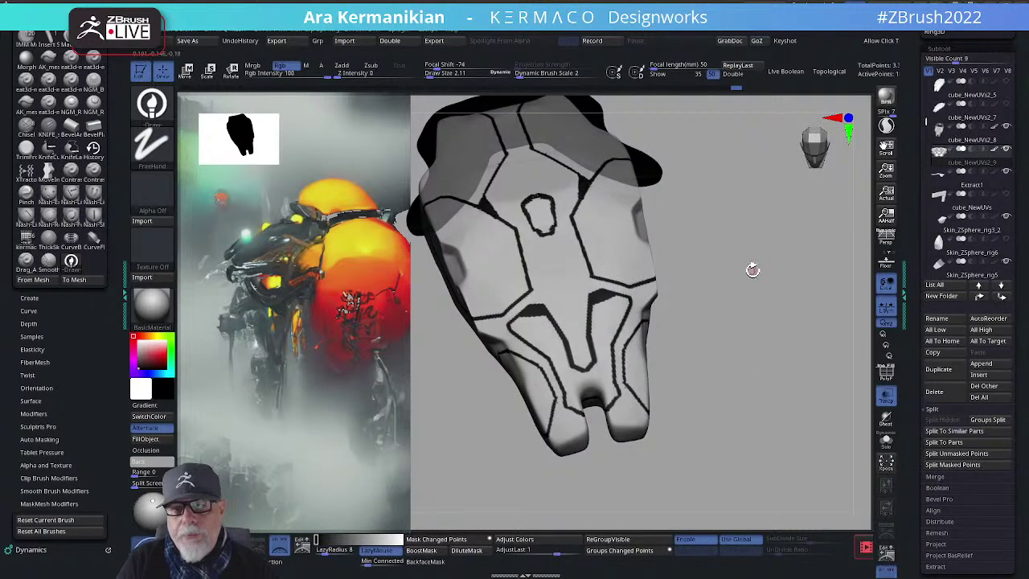
drag(750, 267, 634, 245)
drag(707, 244, 656, 259)
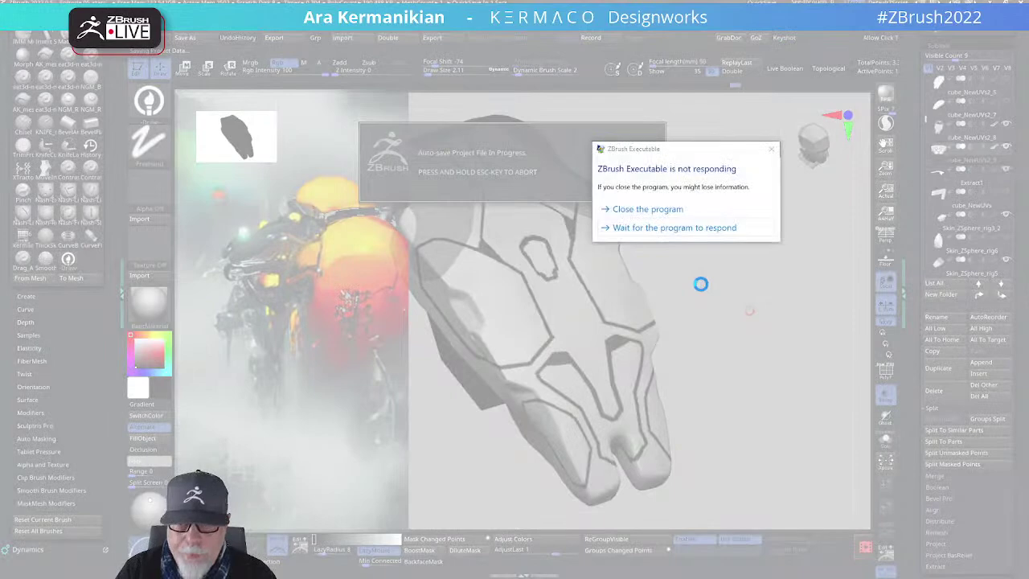
click(674, 227)
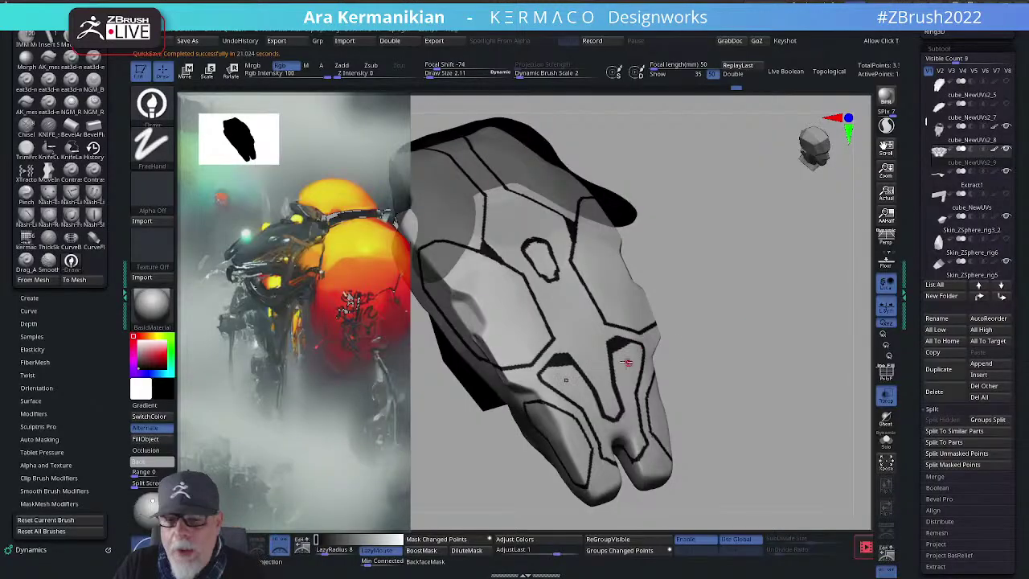
drag(712, 335, 576, 308)
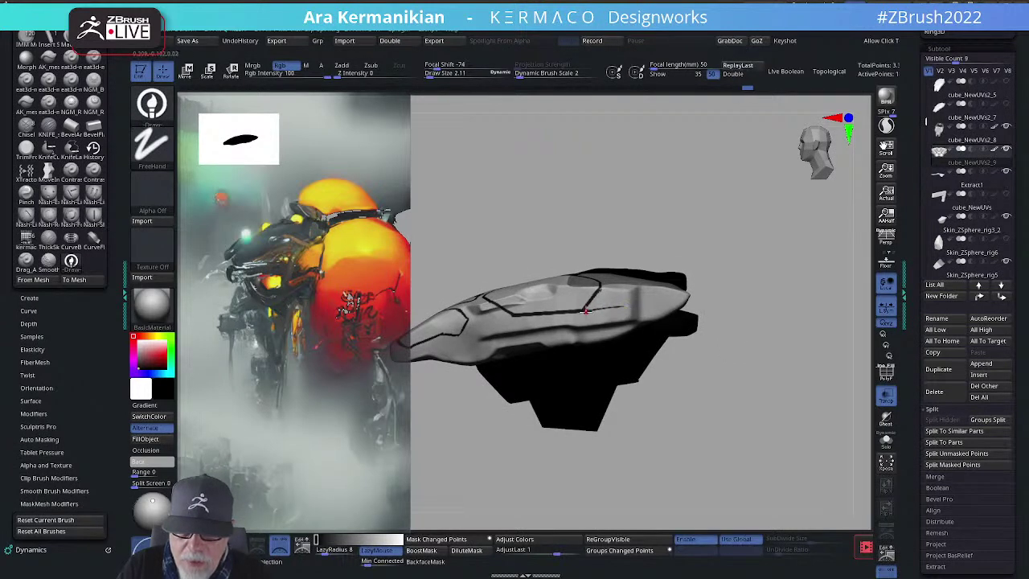
key(ctrl)
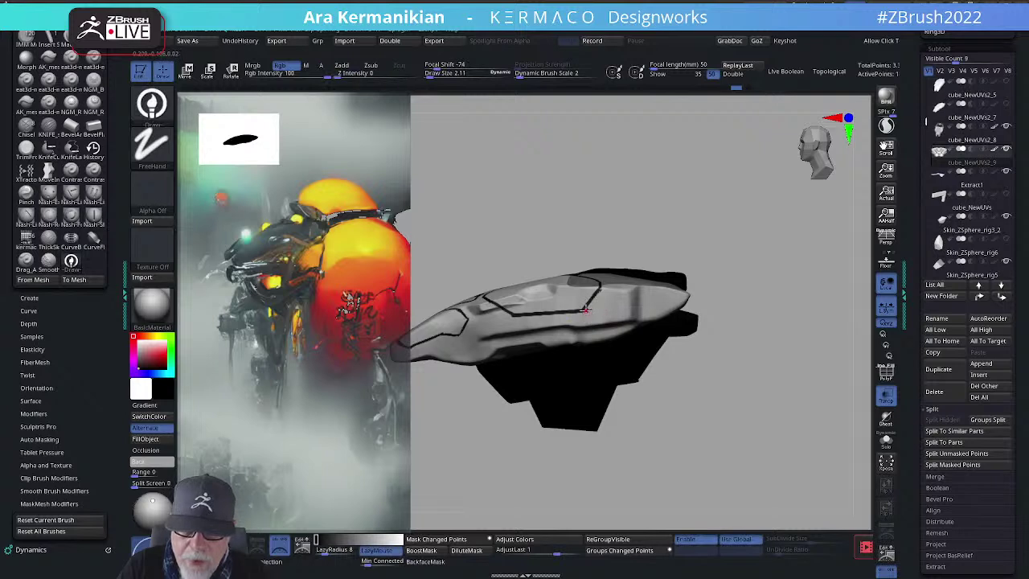
right_drag(623, 300, 633, 299)
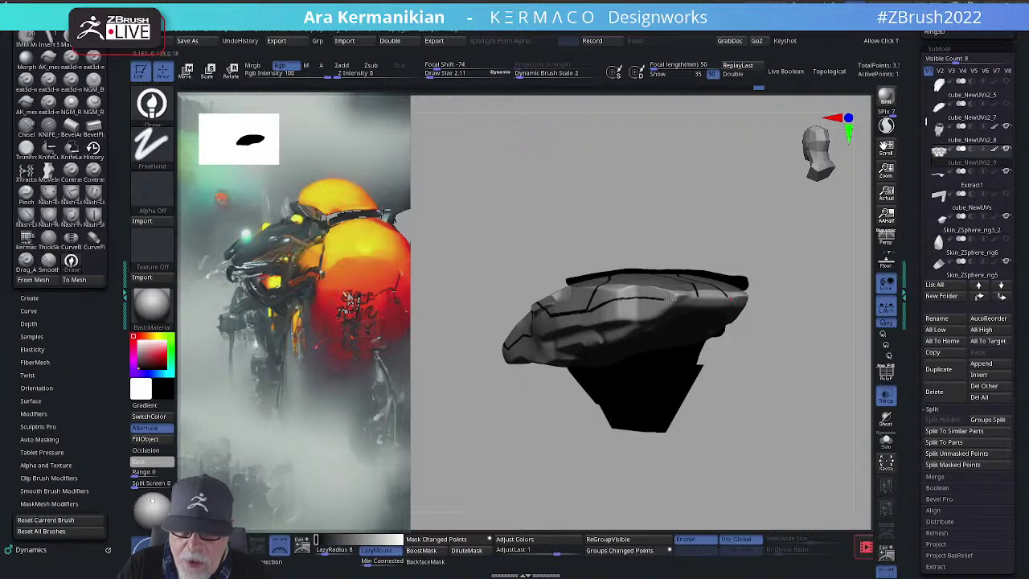
drag(771, 355, 676, 348)
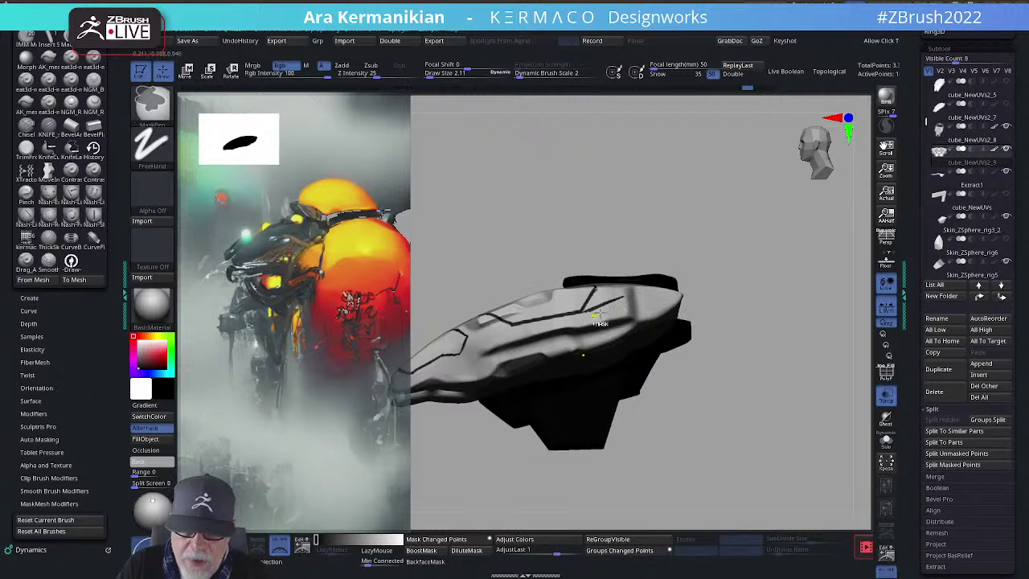
key(ctrl+z)
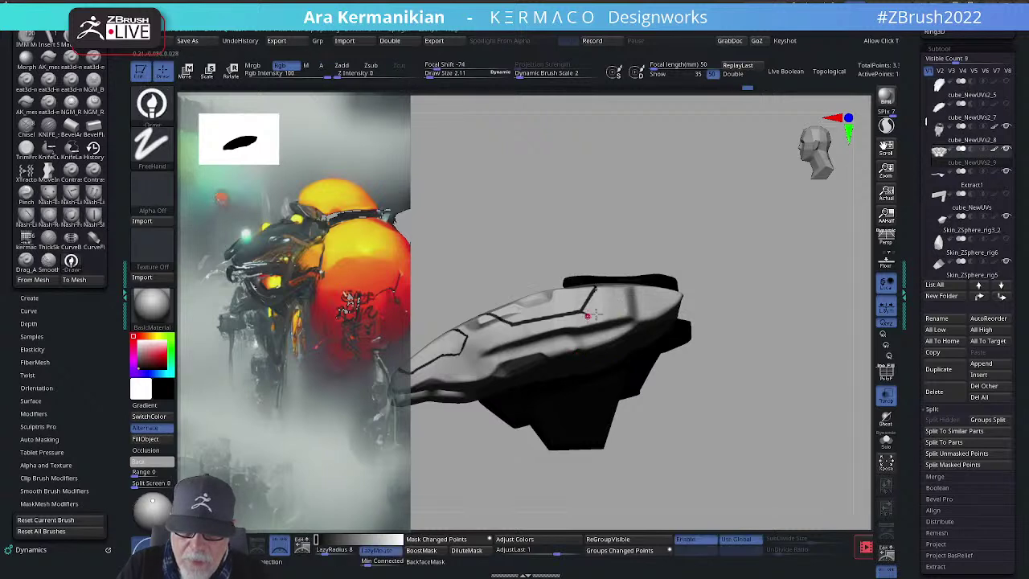
Step: Paint a mirrored line from the flank panels' lower rear corners back along the flanks to the shell's rear end
drag(626, 310, 592, 314)
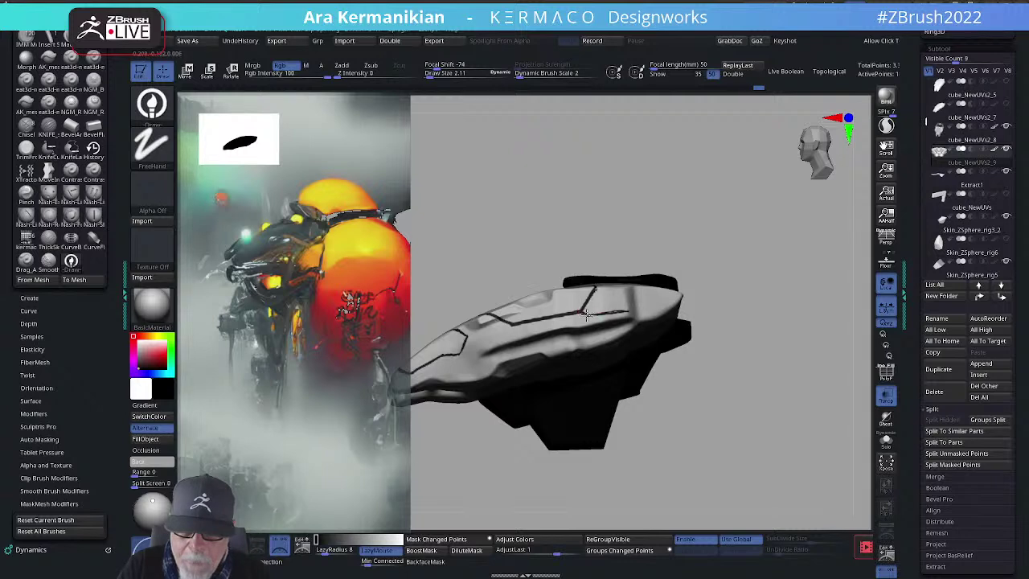
drag(798, 353, 612, 312)
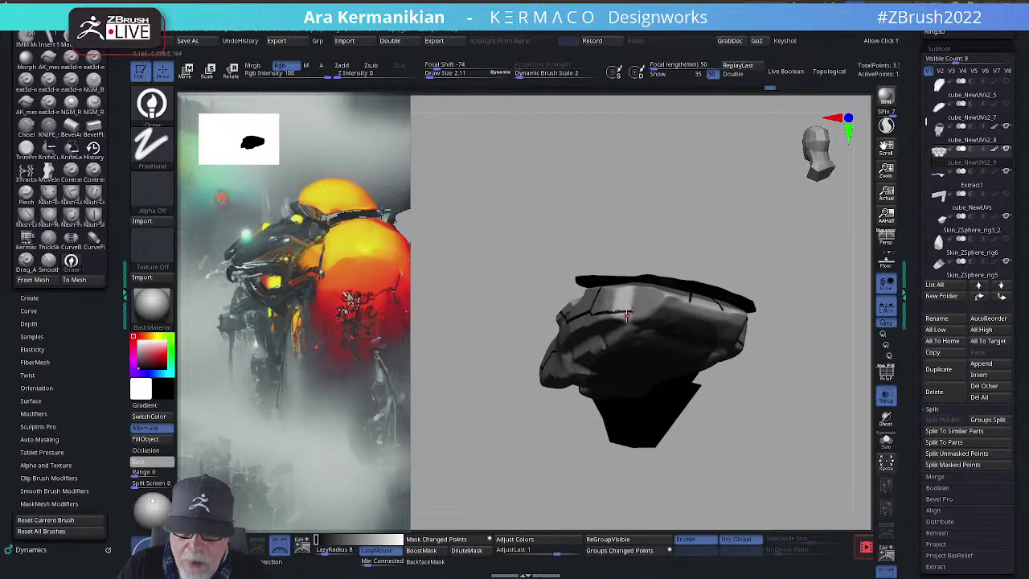
drag(849, 348, 611, 313)
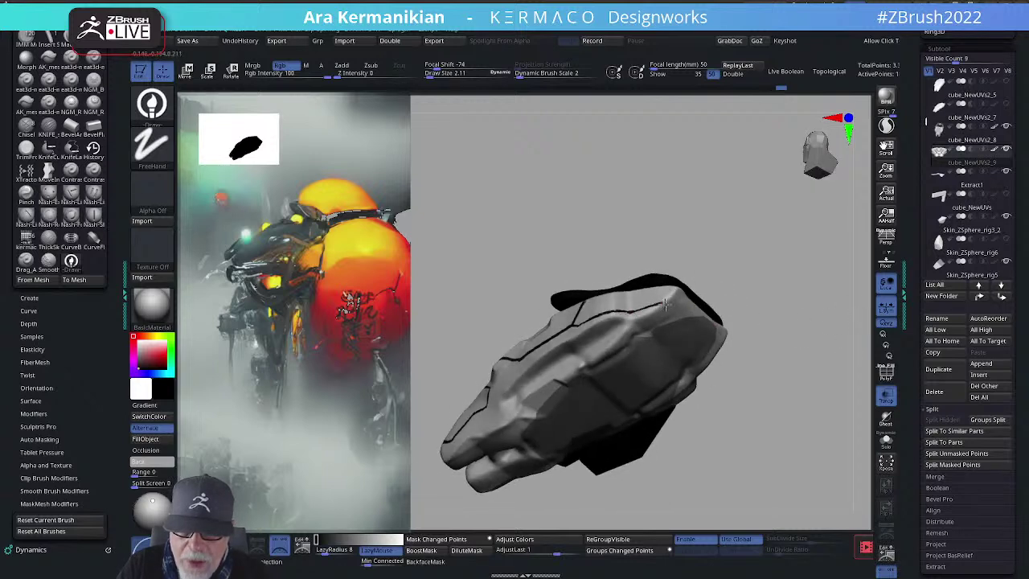
drag(811, 279, 661, 308)
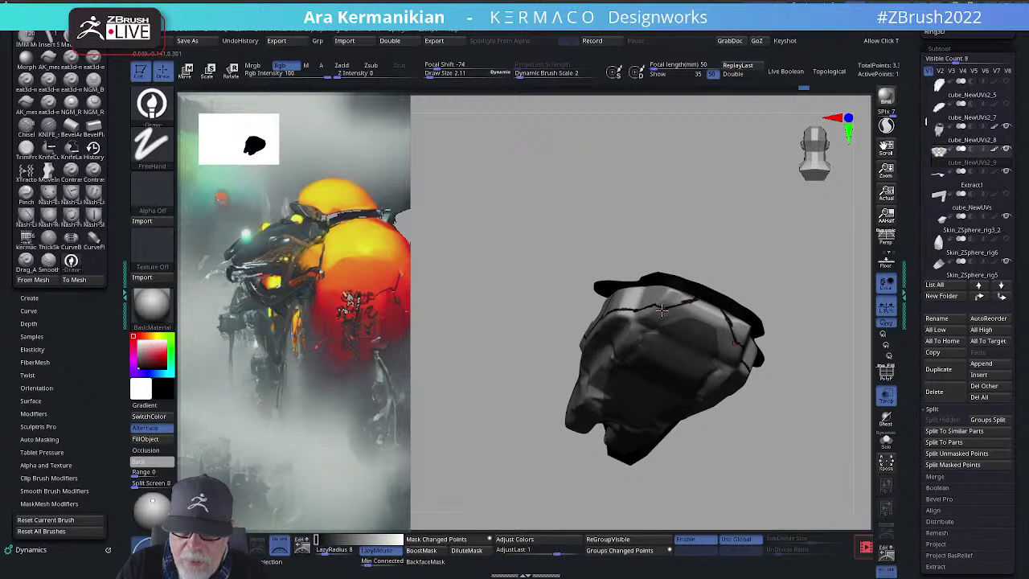
drag(711, 288, 659, 312)
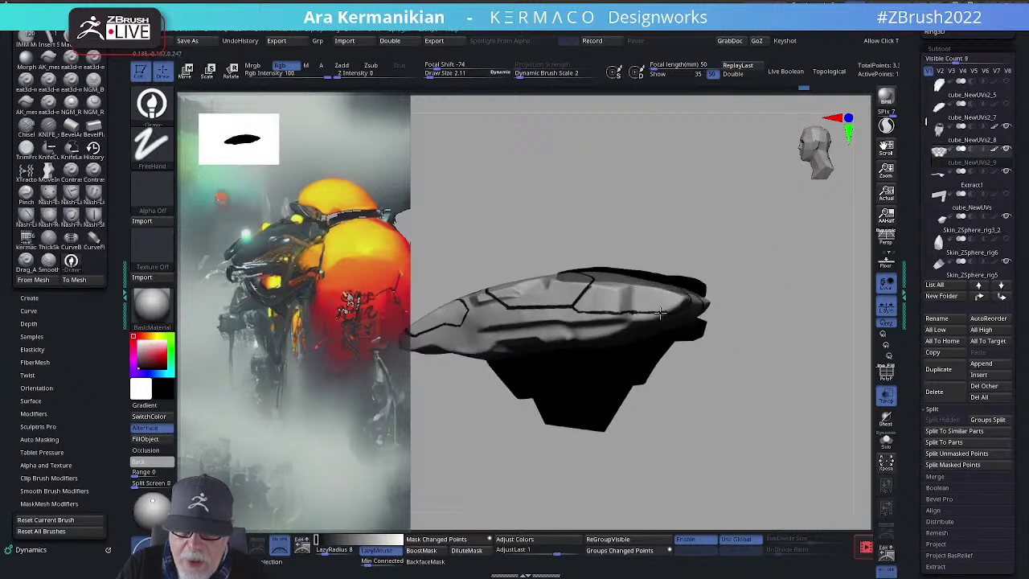
drag(762, 331, 622, 314)
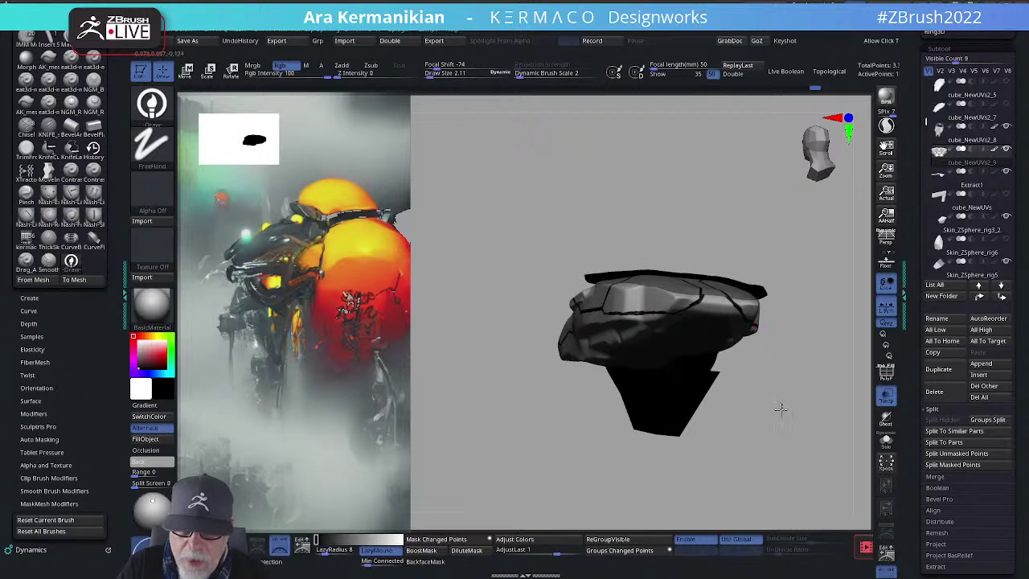
drag(781, 409, 602, 311)
Step: Bevel the front inner corners of the mirrored flank panel outlines and clean up the line along their inner edges
drag(770, 381, 706, 169)
drag(708, 477, 613, 490)
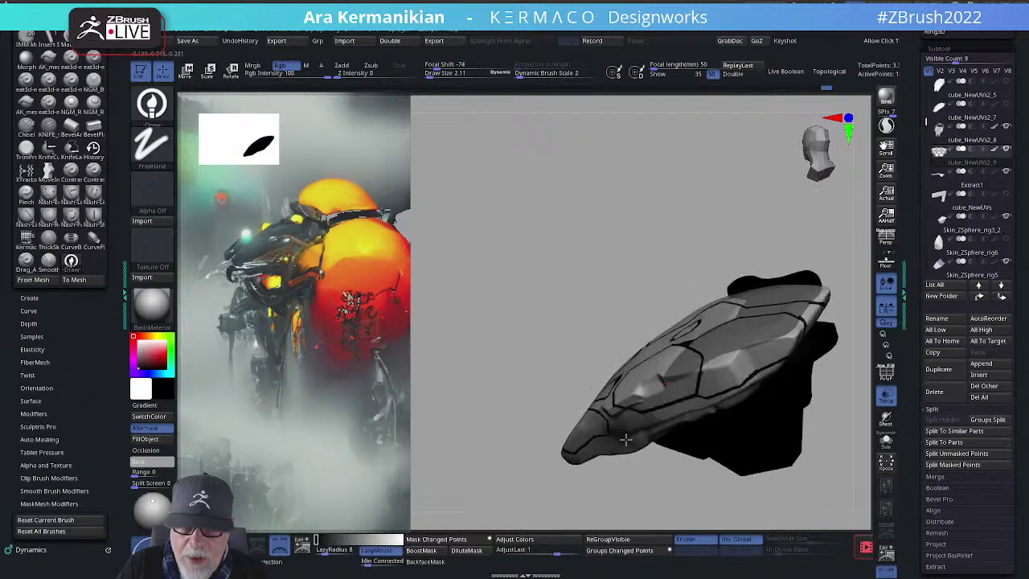
drag(484, 356, 640, 472)
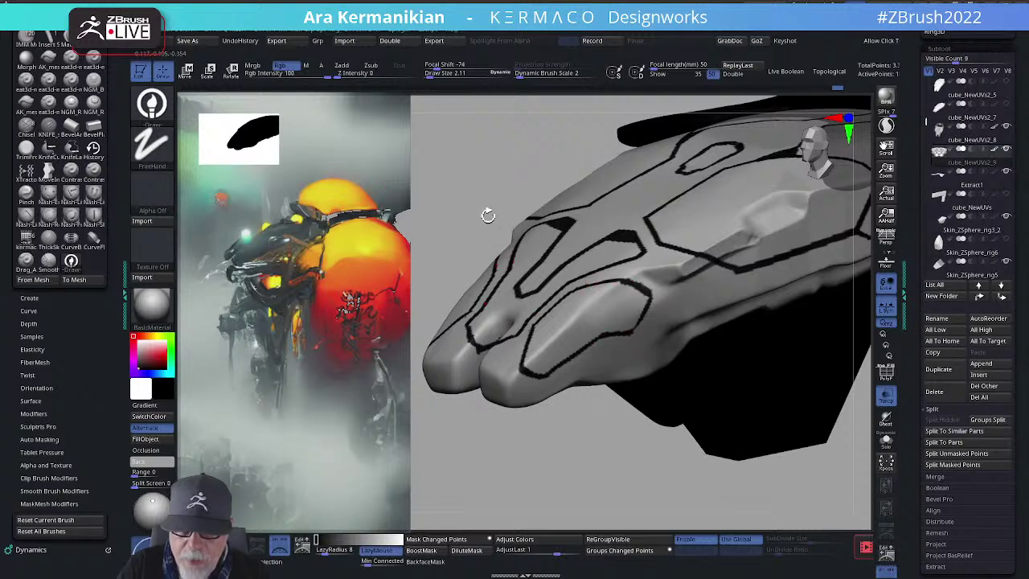
drag(469, 206, 543, 272)
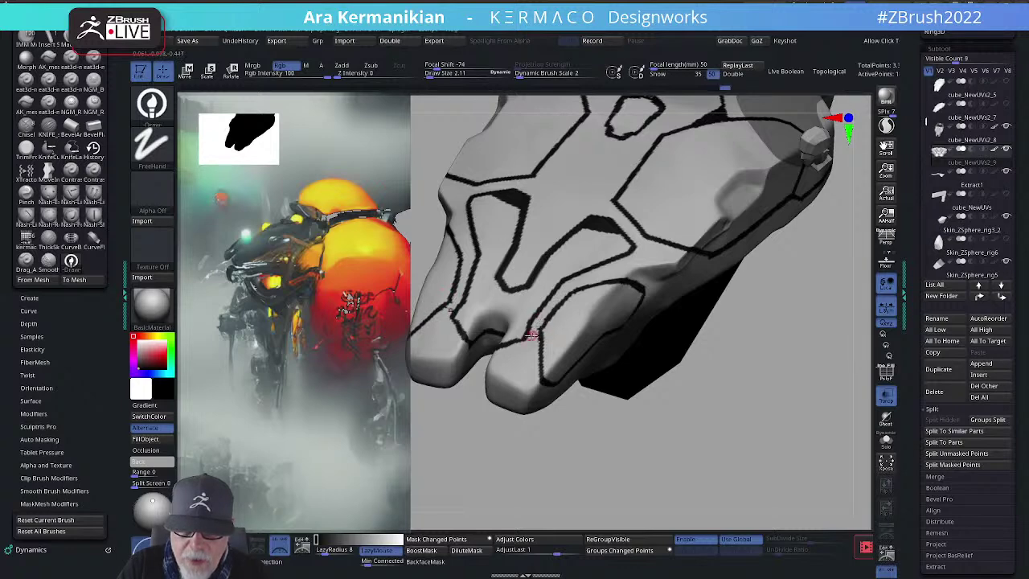
mouse_move(829, 431)
alt+mouse_down()
mouse_move(700, 421)
mouse_move(696, 388)
mouse_move(789, 385)
mouse_move(778, 410)
mouse_move(781, 367)
mouse_move(822, 336)
mouse_move(788, 280)
mouse_move(485, 222)
mouse_move(643, 258)
mouse_move(807, 263)
mouse_move(624, 216)
mouse_move(622, 150)
mouse_move(598, 198)
alt+mouse_up()
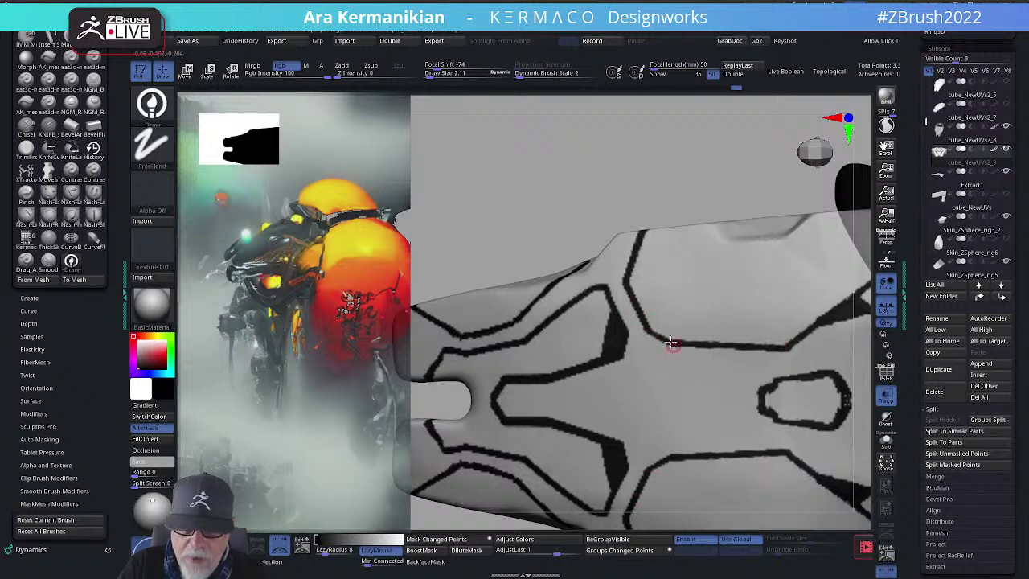
drag(658, 330, 674, 339)
mouse_move(707, 190)
alt+mouse_down()
mouse_move(676, 222)
mouse_move(811, 250)
mouse_move(777, 257)
mouse_move(863, 230)
mouse_move(737, 275)
alt+mouse_up()
mouse_move(798, 217)
alt+mouse_down()
mouse_move(737, 202)
mouse_move(784, 193)
alt+mouse_up()
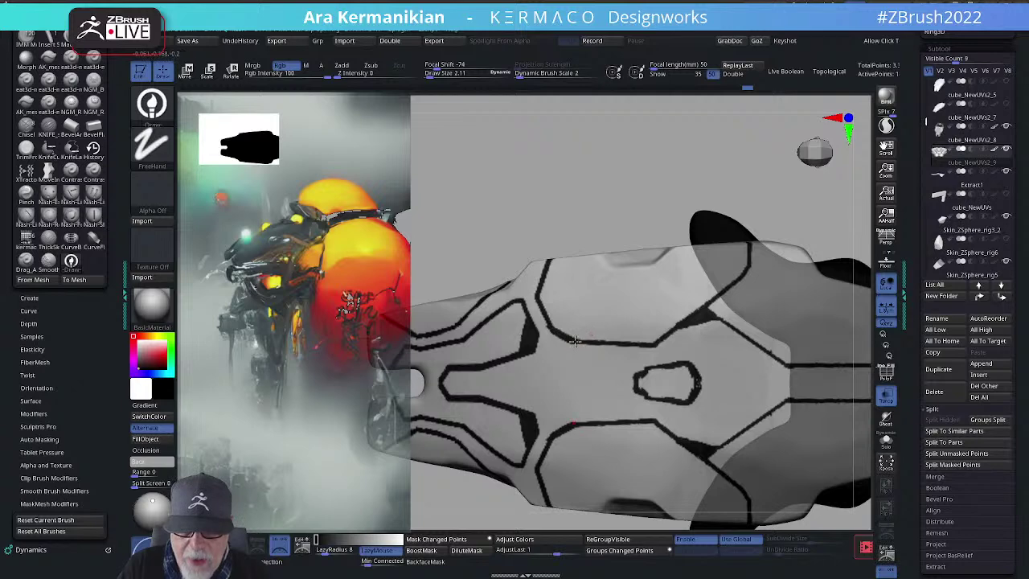
drag(649, 344, 659, 343)
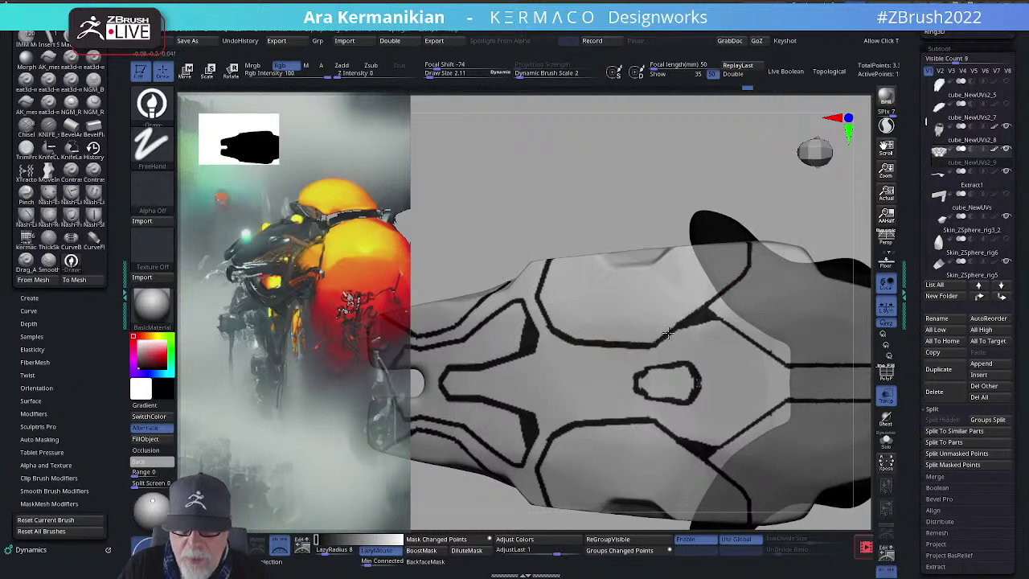
Step: Try to paint a mirrored connecting line from the flank panels' lower front corners forward to the outer prong panels
alt+drag(617, 149, 747, 230)
drag(788, 261, 763, 310)
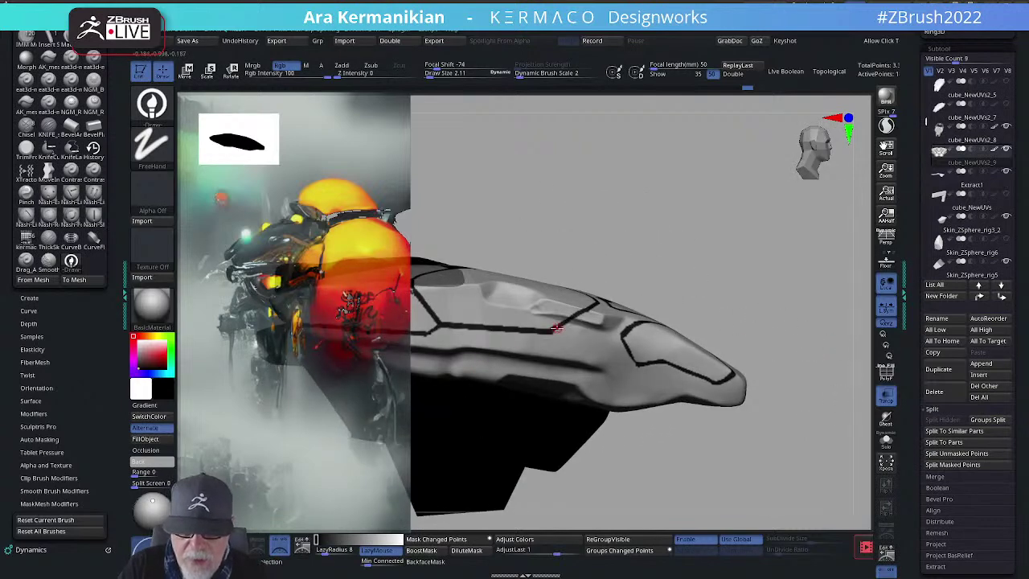
drag(754, 279, 780, 281)
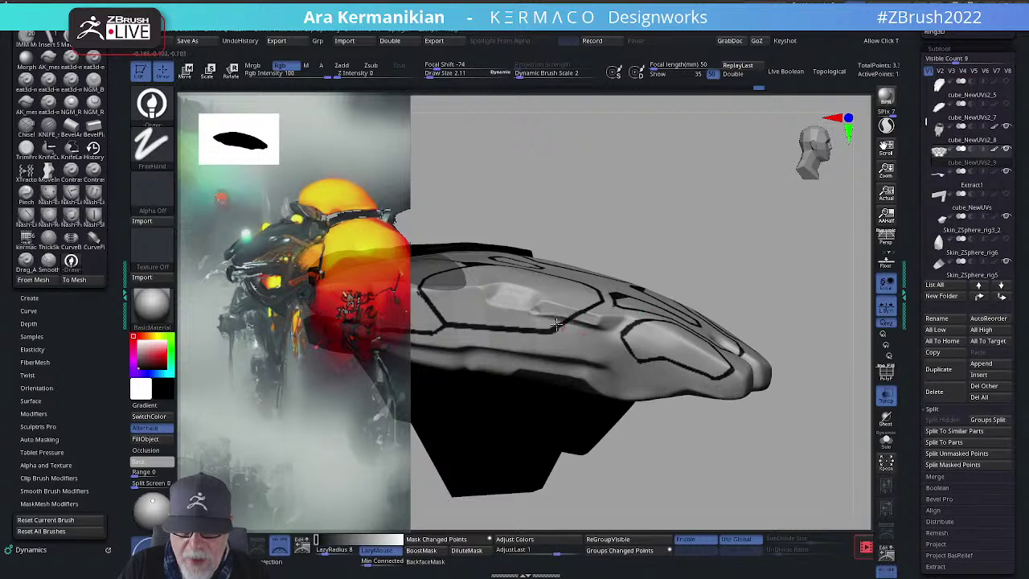
drag(563, 326, 639, 362)
drag(850, 274, 766, 254)
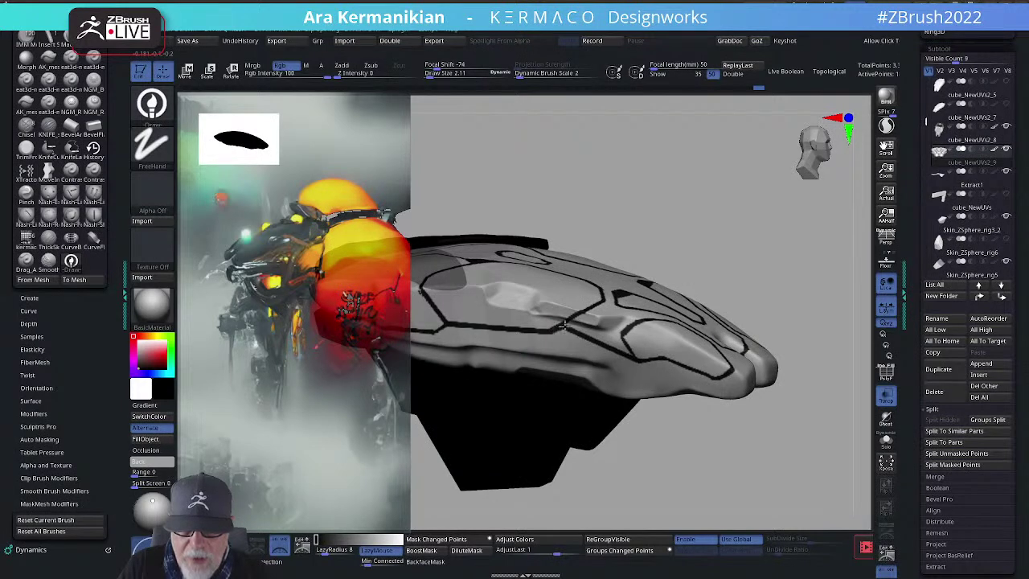
Step: Undo the connecting lines between the flank panels and the outer prong panels
mouse_move(765, 290)
alt+mouse_down()
mouse_move(768, 252)
mouse_move(792, 276)
mouse_move(771, 262)
mouse_move(777, 298)
mouse_move(756, 250)
mouse_move(807, 237)
mouse_move(748, 315)
mouse_move(691, 314)
mouse_move(776, 405)
mouse_move(781, 475)
alt+mouse_up()
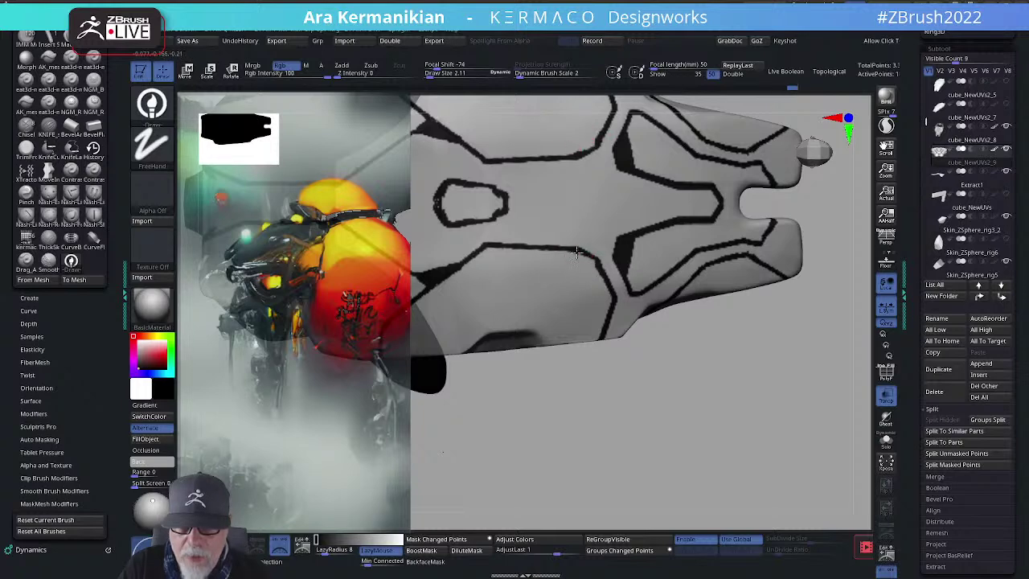
key(f)
drag(672, 351, 638, 307)
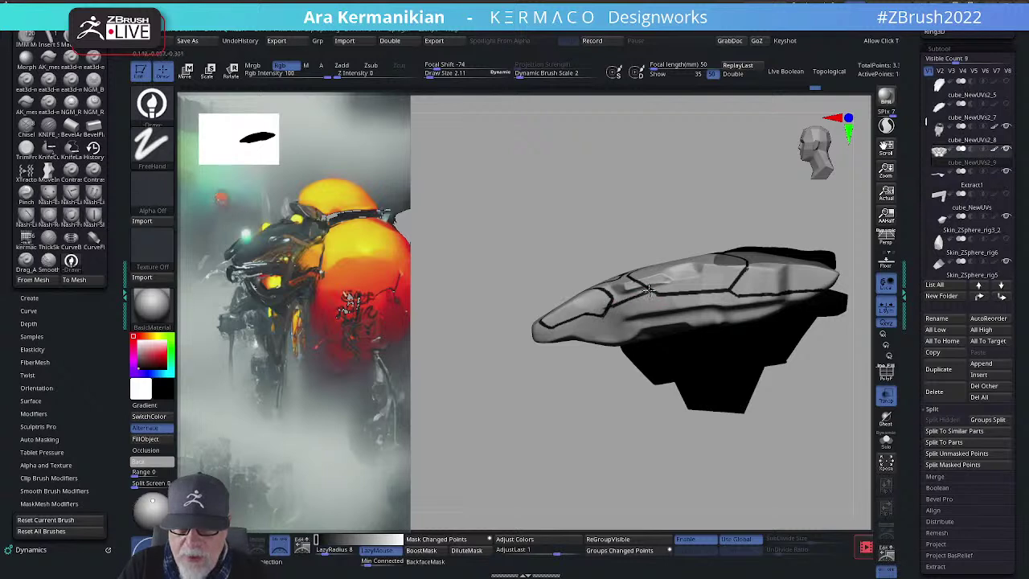
key(ctrl)
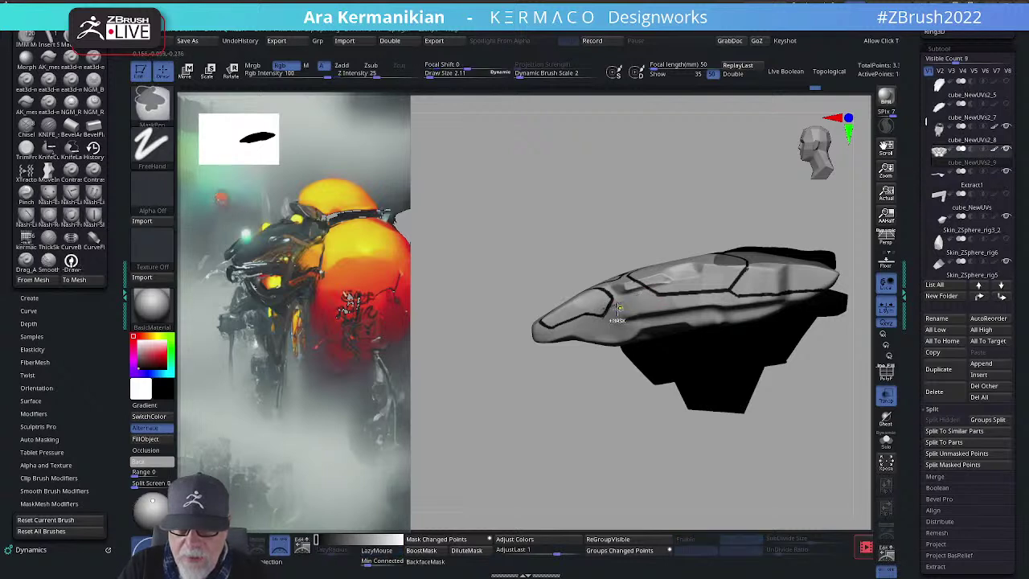
key(ctrl+z)
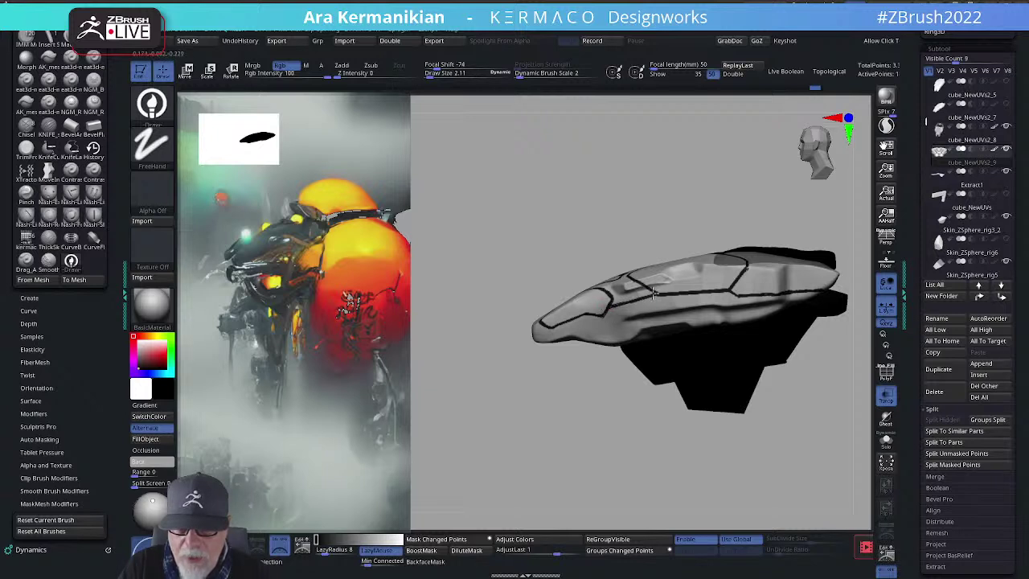
mouse_move(659, 198)
alt+mouse_down()
mouse_move(608, 196)
mouse_move(652, 217)
alt+mouse_up()
key(ctrl+z)
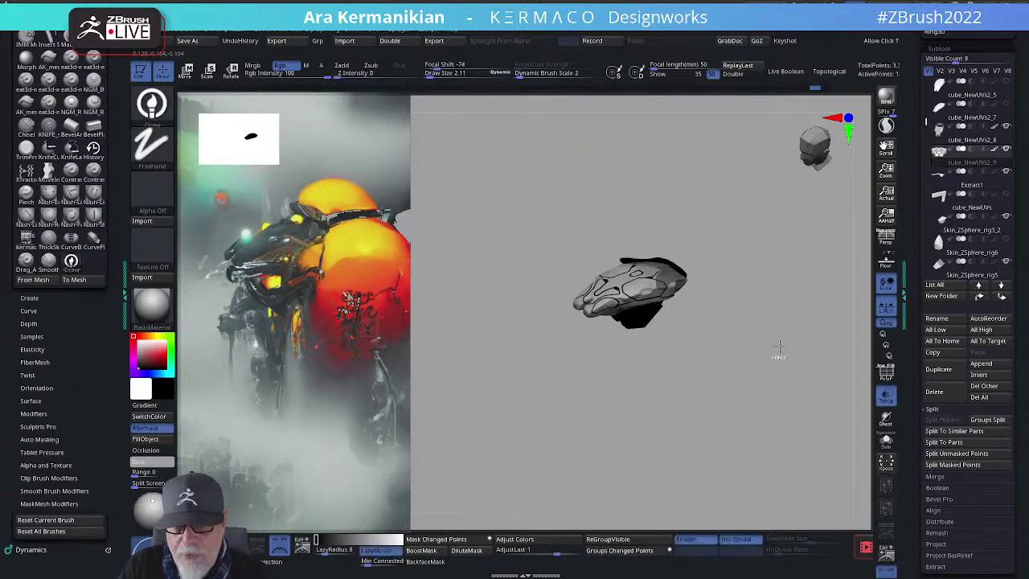
mouse_move(778, 380)
mouse_down()
mouse_move(787, 293)
mouse_move(779, 299)
mouse_move(827, 291)
mouse_move(780, 284)
mouse_move(724, 303)
mouse_move(583, 430)
mouse_move(702, 294)
mouse_up()
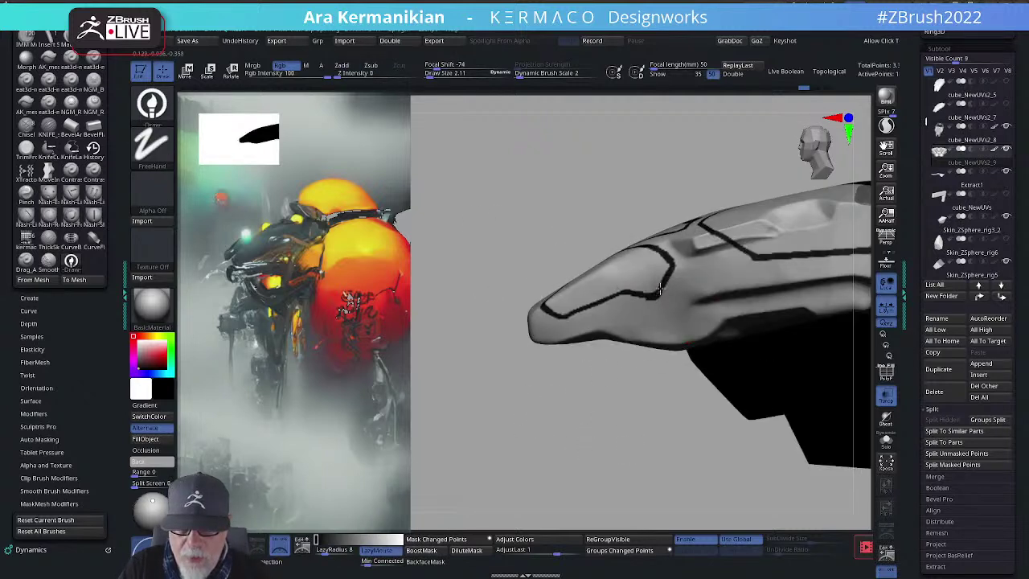
Step: Isolate the painted shell so that the other subtools are hidden, and frame it from the top
alt+drag(584, 415, 828, 293)
click(879, 441)
alt+drag(712, 422, 742, 323)
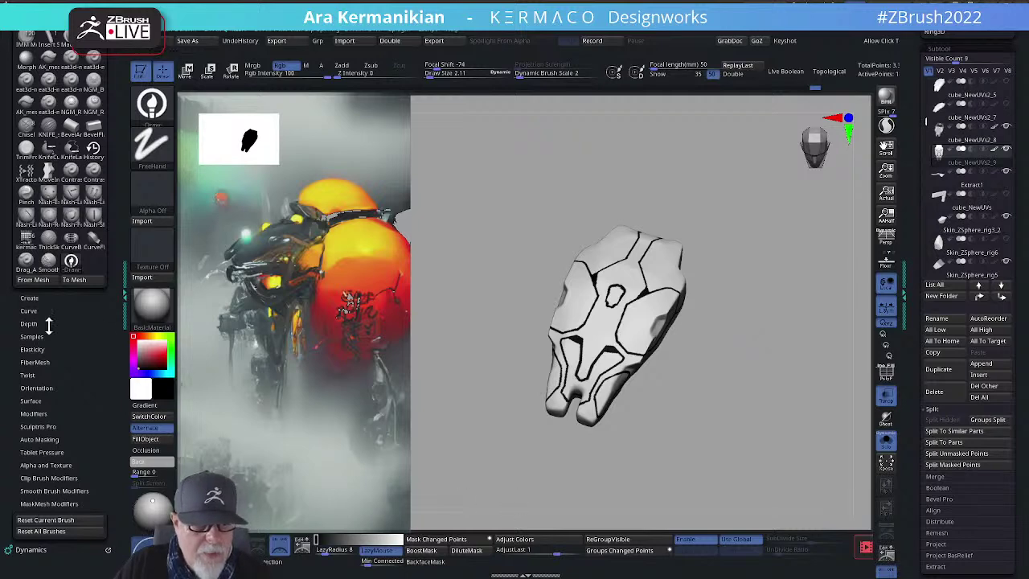
Step: Create borderless polygroups on the shell from its painted panel lines with the PolyGroupIt plugin's from-paint option
drag(81, 340, 126, 557)
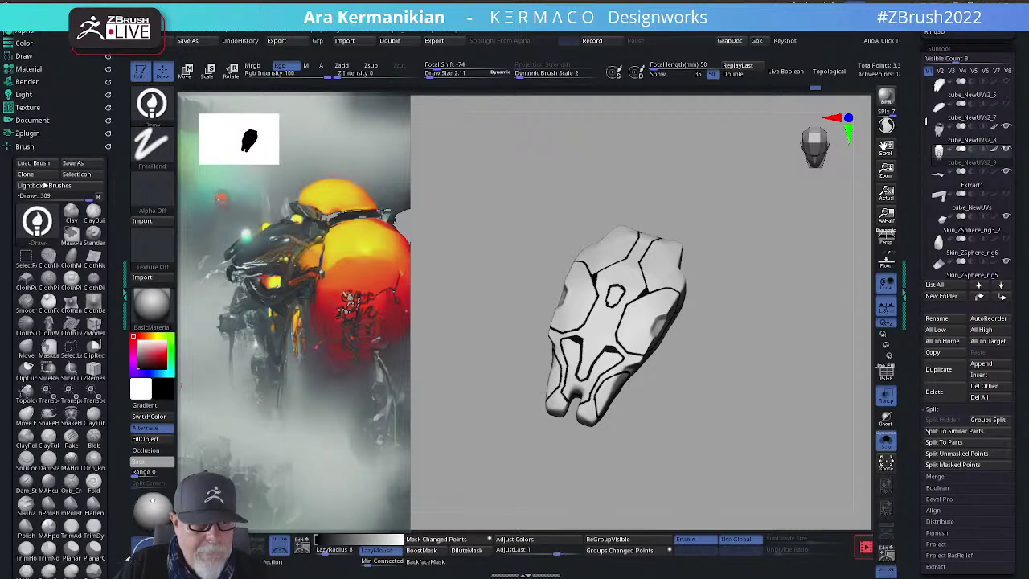
click(23, 146)
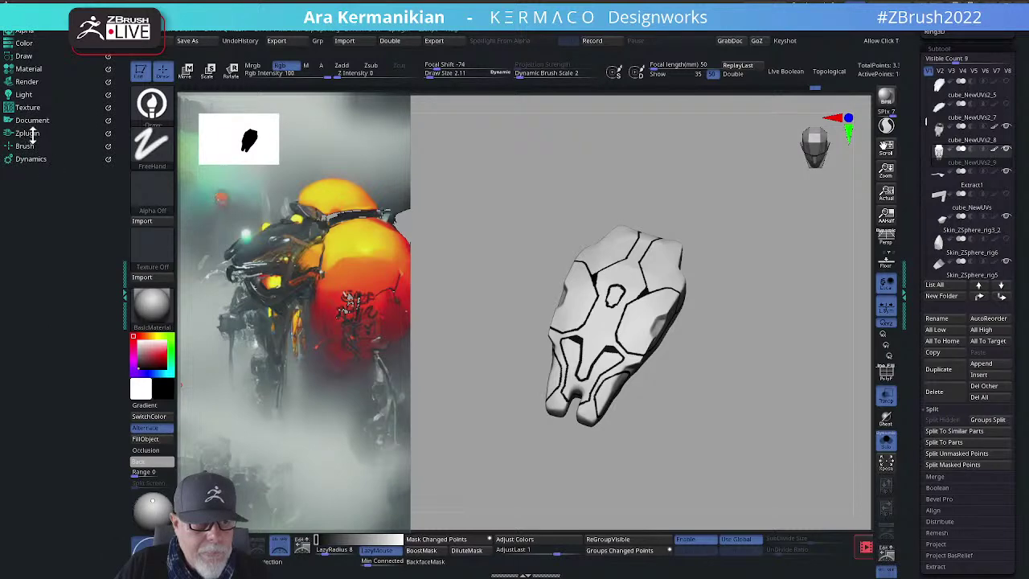
click(27, 133)
drag(90, 504, 59, 485)
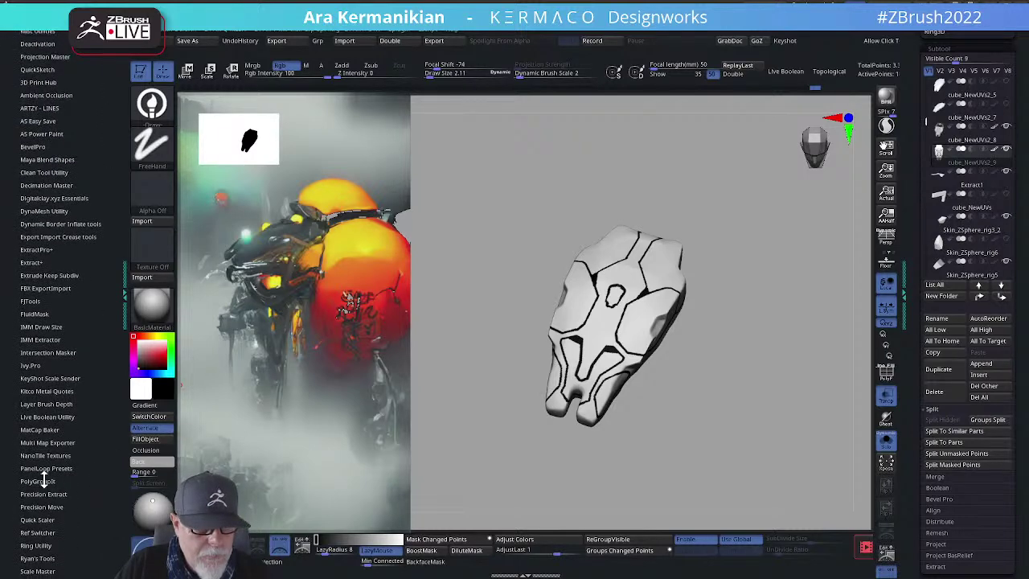
click(44, 481)
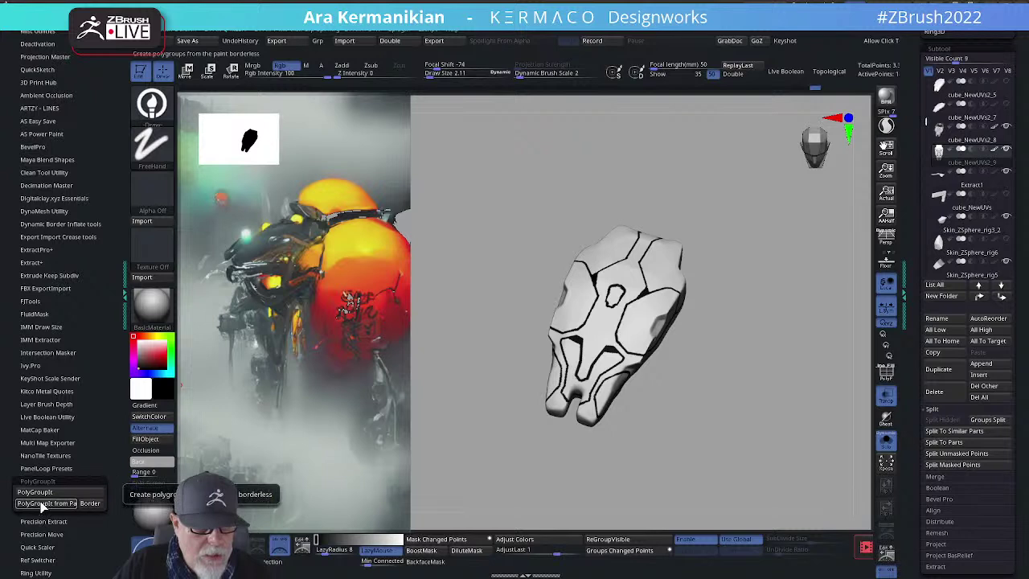
click(44, 504)
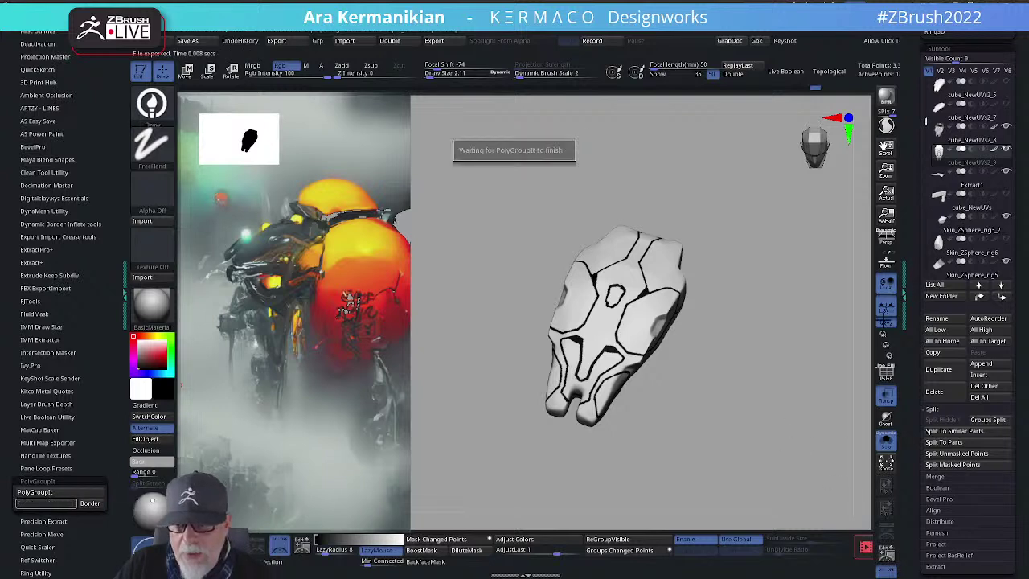
Step: Show the shell's polyframe and examine the polygroup borders around the flank panels and front prongs
click(887, 381)
drag(752, 385, 660, 369)
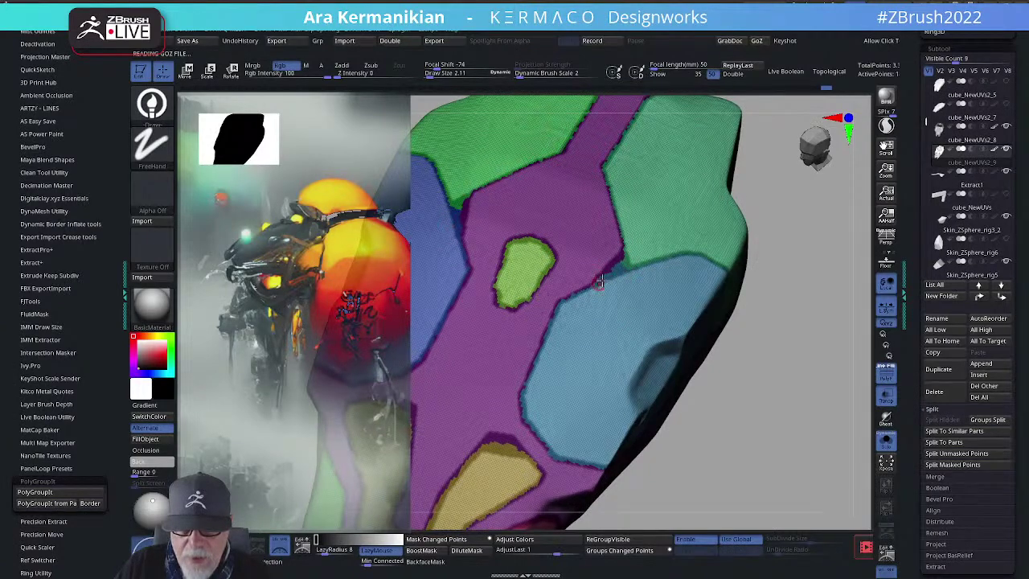
drag(752, 437, 763, 383)
drag(741, 446, 578, 366)
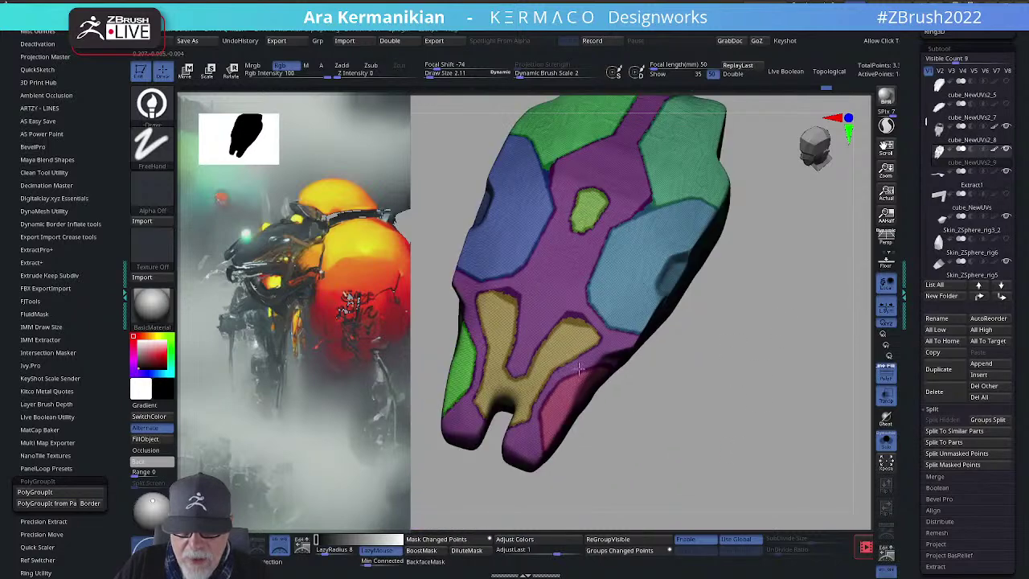
mouse_move(689, 428)
mouse_down()
mouse_move(700, 409)
mouse_move(734, 398)
mouse_move(700, 425)
mouse_up()
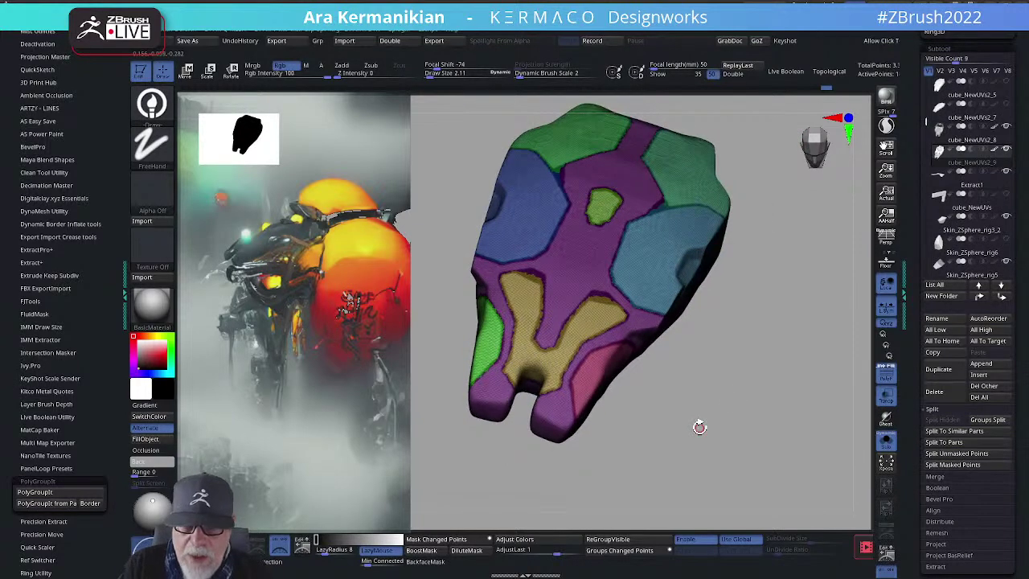
alt+drag(766, 402, 801, 462)
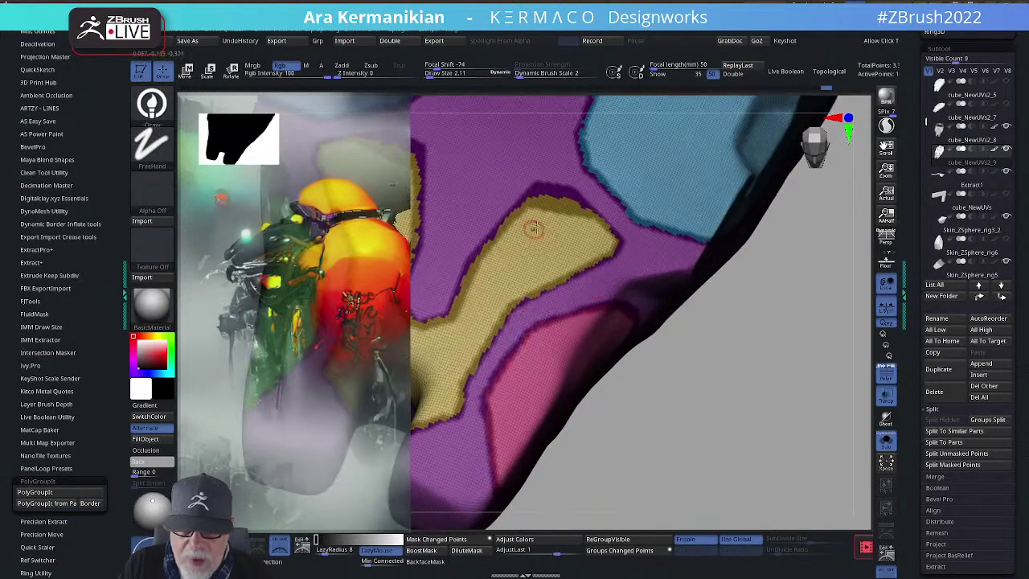
alt+drag(845, 409, 799, 393)
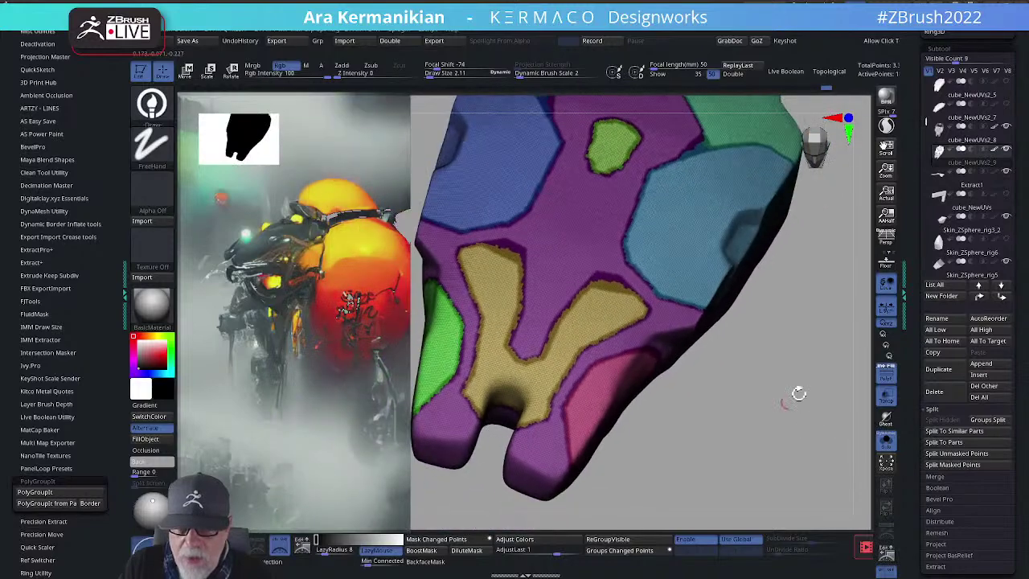
Step: Try to smooth the shell's polygroup borders with the Polish By Groups deformation
drag(916, 386, 903, 317)
drag(968, 453, 982, 391)
click(940, 383)
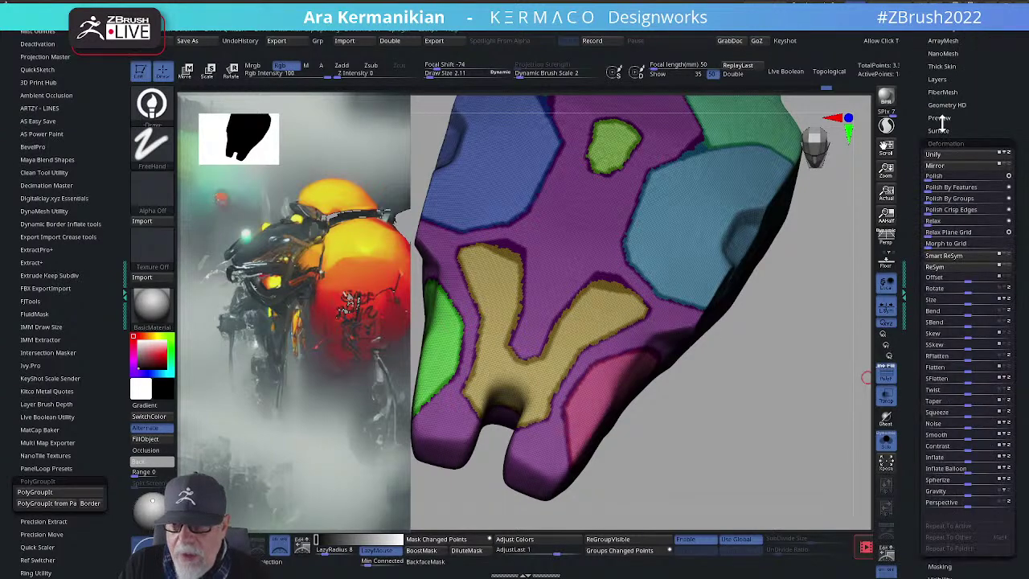
drag(931, 198, 1012, 200)
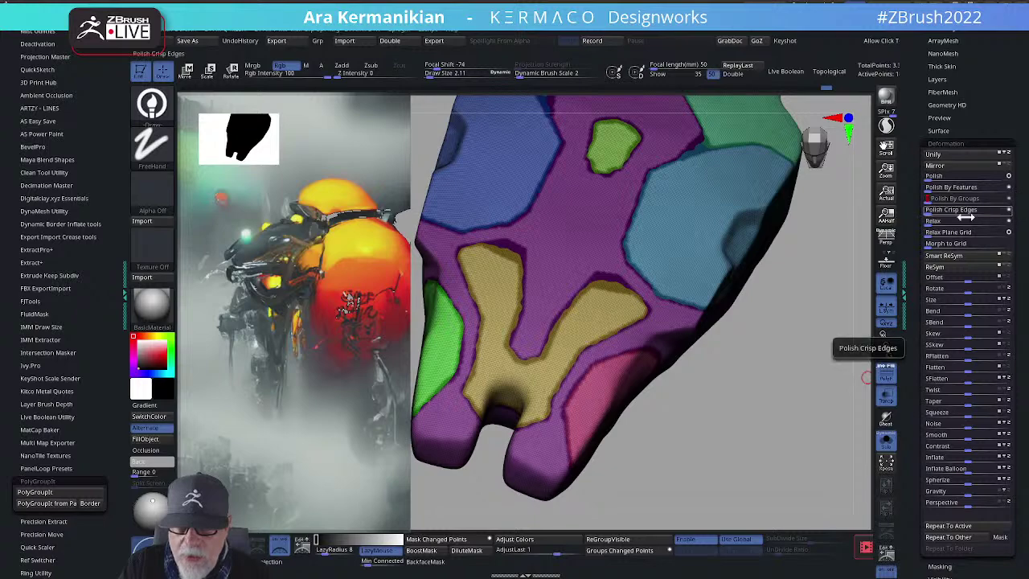
alt+drag(782, 335, 863, 287)
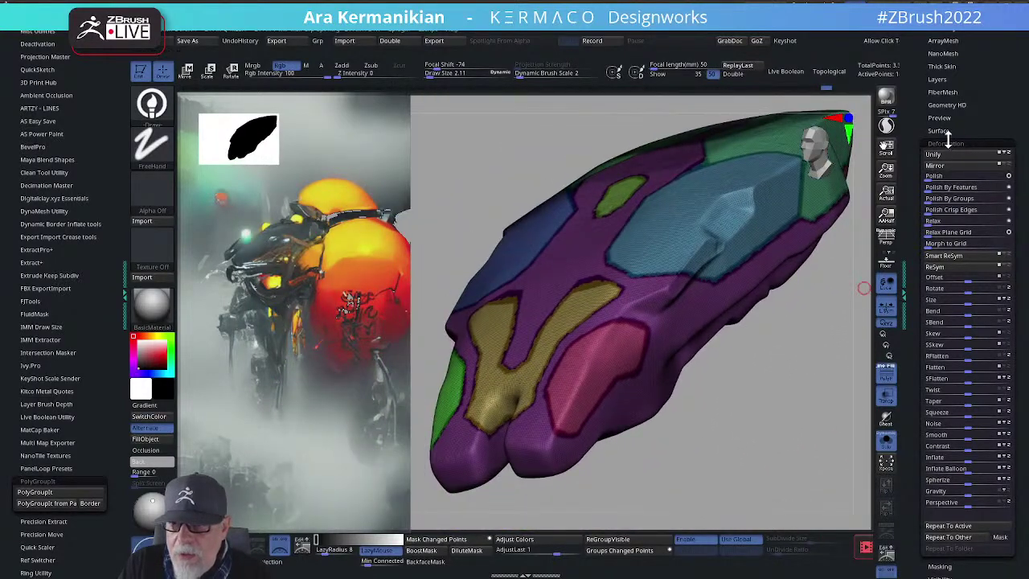
Step: Try to smooth the polygroup borders by applying GroupsLoops with 0 loops, raising its polish to 27
scroll(917, 152, up, 3)
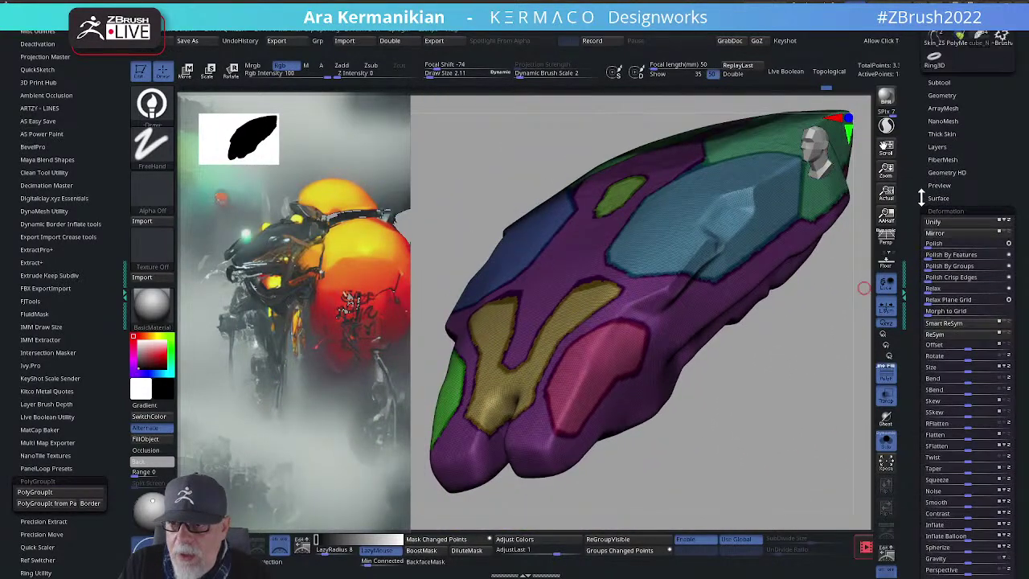
click(940, 97)
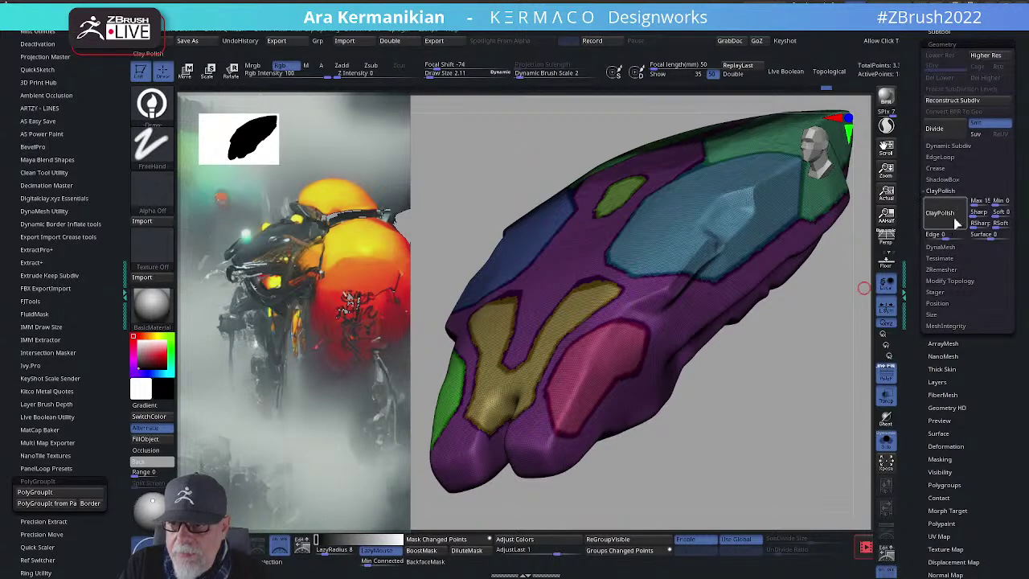
click(942, 158)
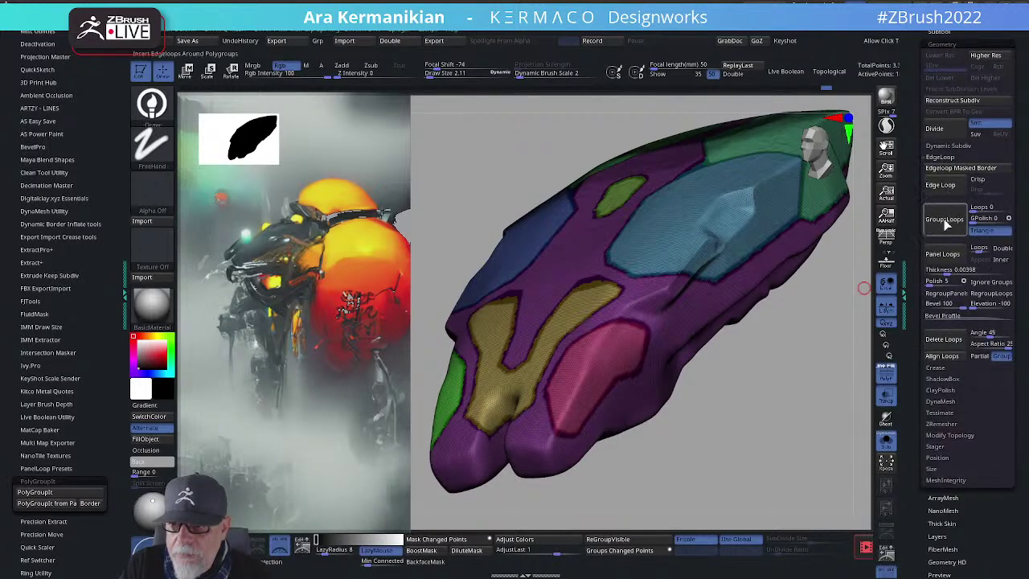
click(951, 224)
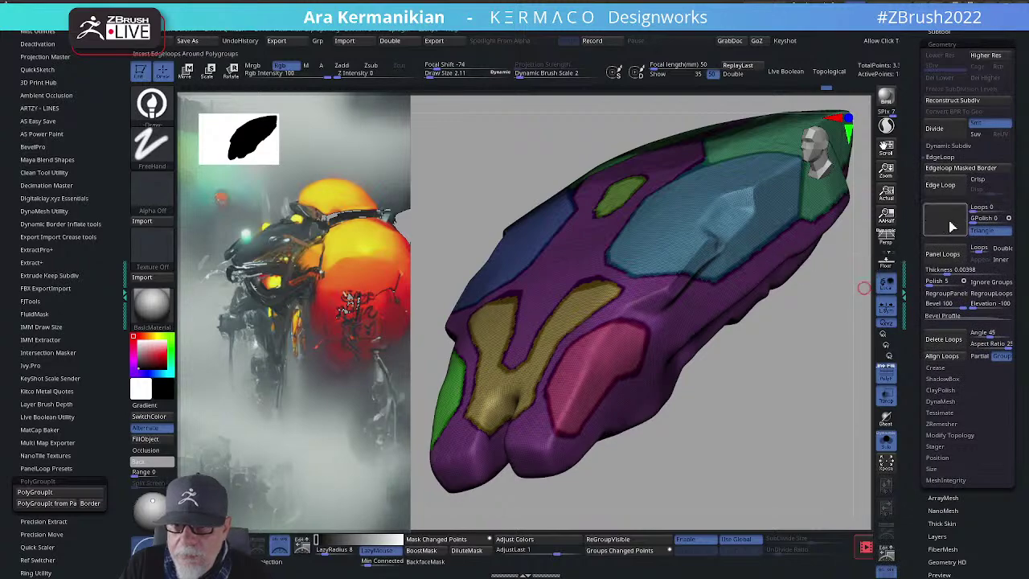
drag(760, 368, 849, 533)
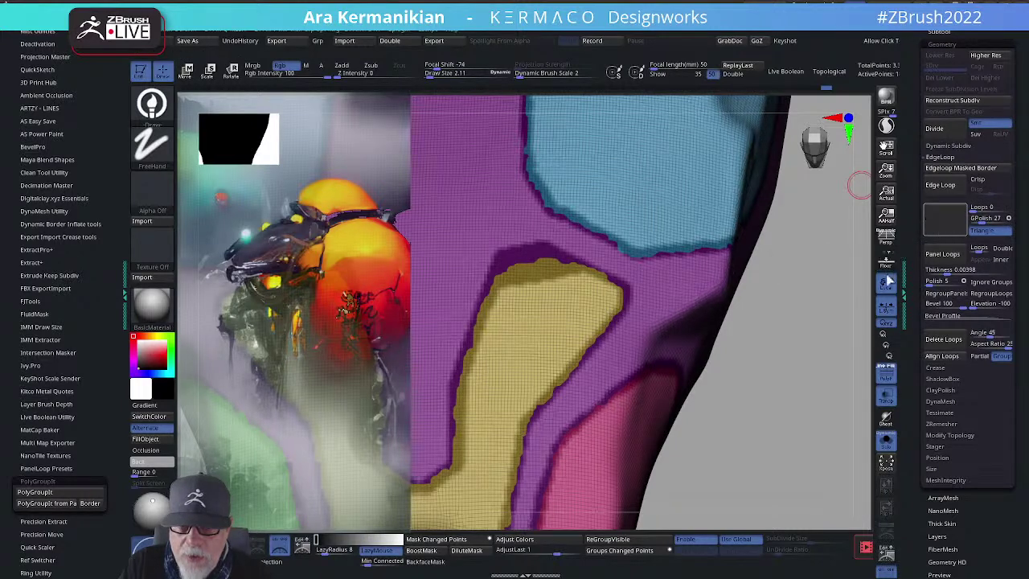
Step: Undo the GroupsLoops attempts back to the painted shell and redo forward to its polygroups
key(ctrl)
key(ctrl+z)
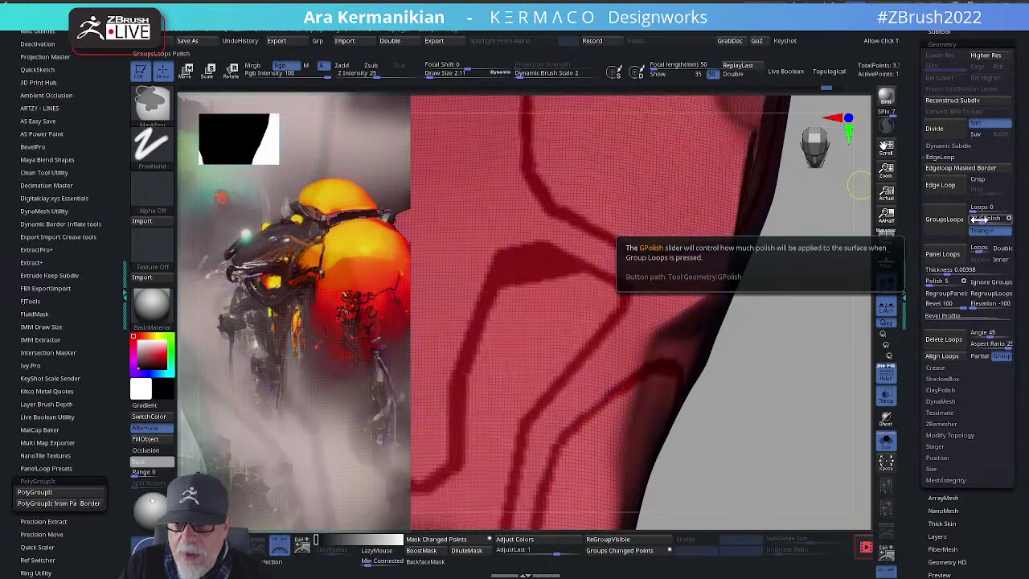
key(ctrl+z)
mouse_move(799, 351)
alt+mouse_down()
mouse_move(794, 310)
mouse_move(787, 320)
alt+mouse_up()
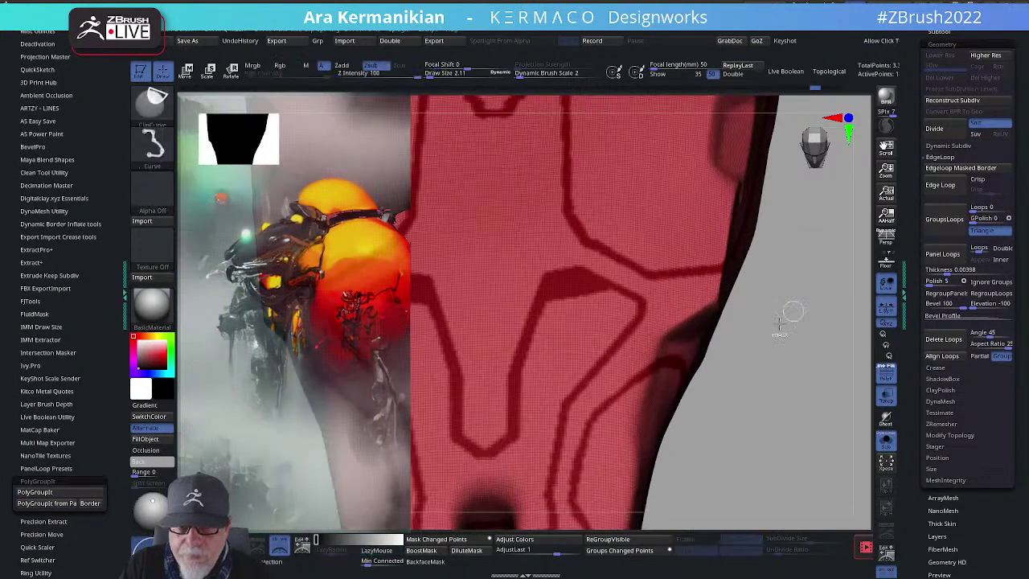
key(ctrl+shift+z)
Step: Try to insert edge loops around the shell's polygroups with GroupsLoops at 4 loops and 0 polish
mouse_move(795, 356)
alt+mouse_down()
mouse_move(770, 315)
mouse_move(758, 241)
mouse_move(825, 286)
mouse_move(813, 298)
mouse_move(823, 314)
mouse_move(813, 256)
mouse_move(792, 305)
mouse_move(774, 311)
mouse_move(635, 225)
alt+mouse_up()
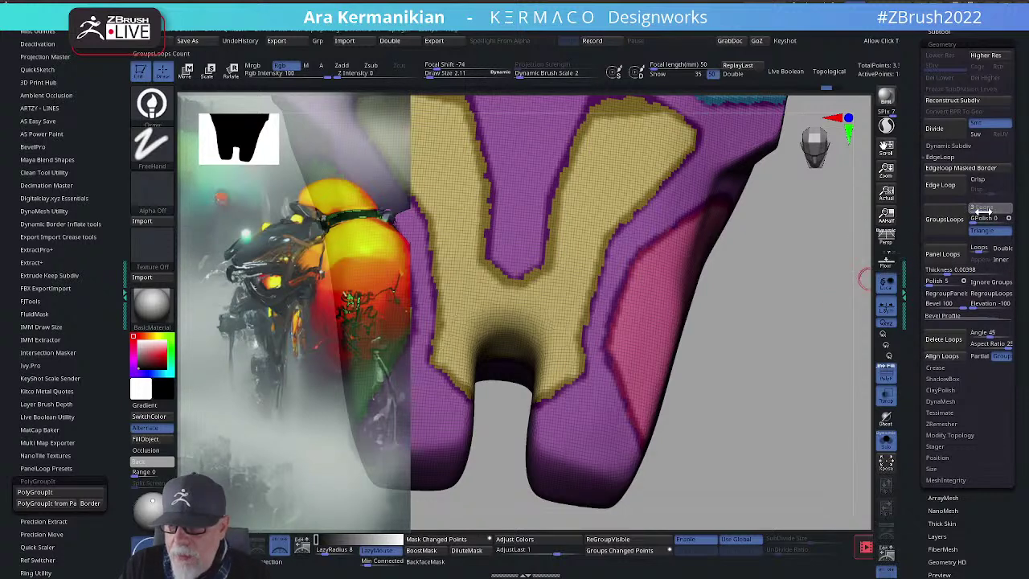
click(942, 228)
alt+drag(769, 334, 821, 386)
Step: Undo the edge loops inserted around the shell's polygroups
key(ctrl+z)
key(ctrl+z)
key(ctrl+z)
key(ctrl+z)
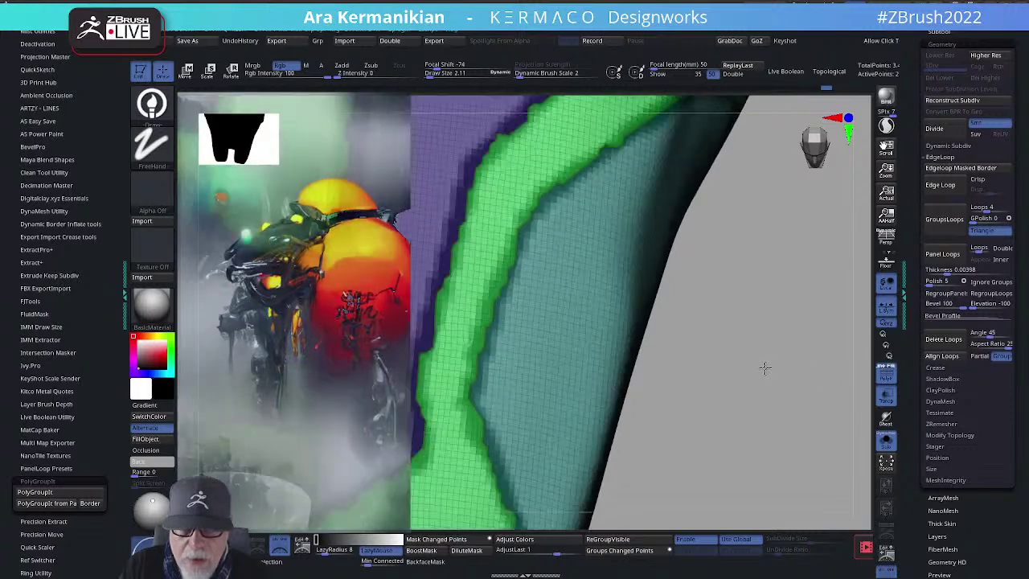
Step: Set GroupsLoops to 0 loops with a polish of 50 and check the polygroup borders near the prongs
alt+drag(739, 358, 823, 340)
drag(769, 392, 784, 341)
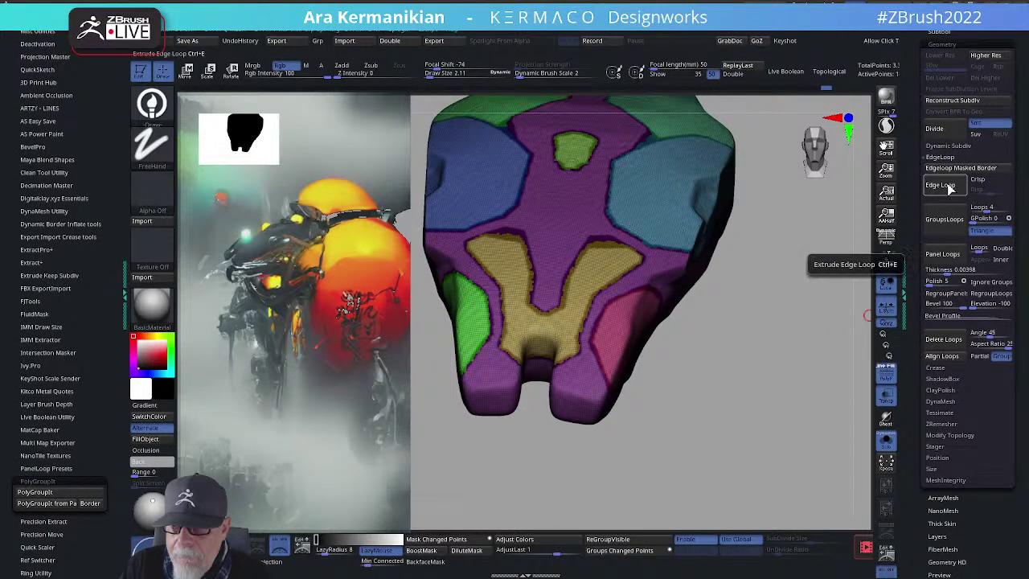
mouse_move(981, 213)
mouse_down()
mouse_move(971, 214)
mouse_move(987, 221)
mouse_up()
click(985, 218)
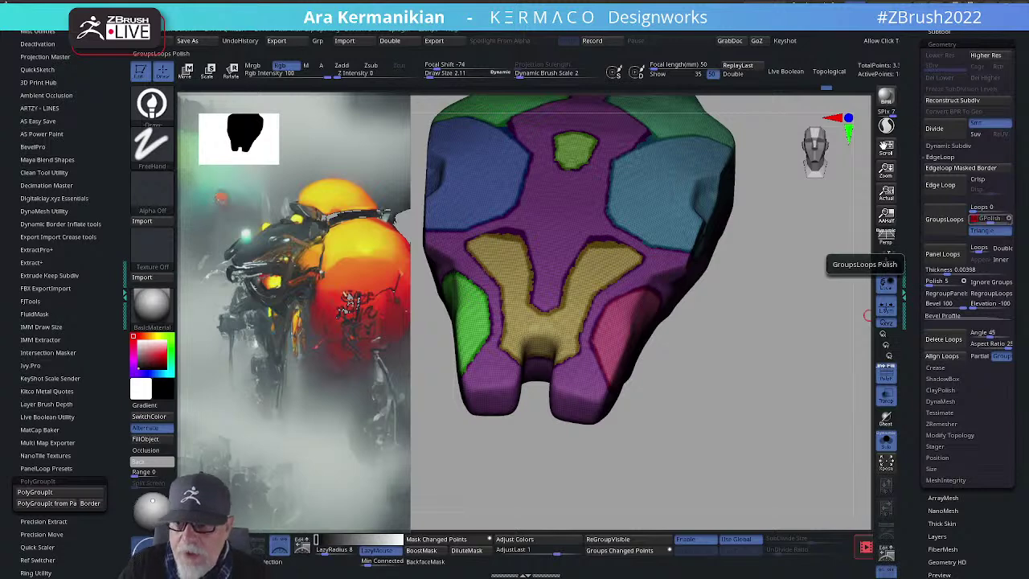
text(50)
key(Return)
mouse_move(723, 342)
alt+mouse_down()
mouse_move(732, 319)
mouse_move(812, 368)
mouse_move(763, 350)
mouse_move(776, 423)
mouse_move(705, 337)
alt+mouse_up()
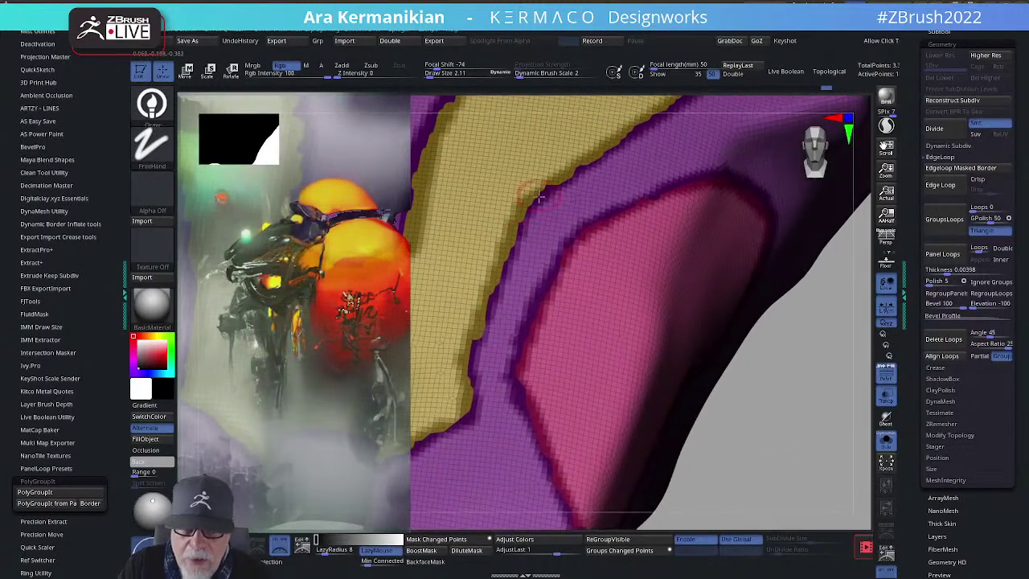
alt+drag(804, 402, 668, 319)
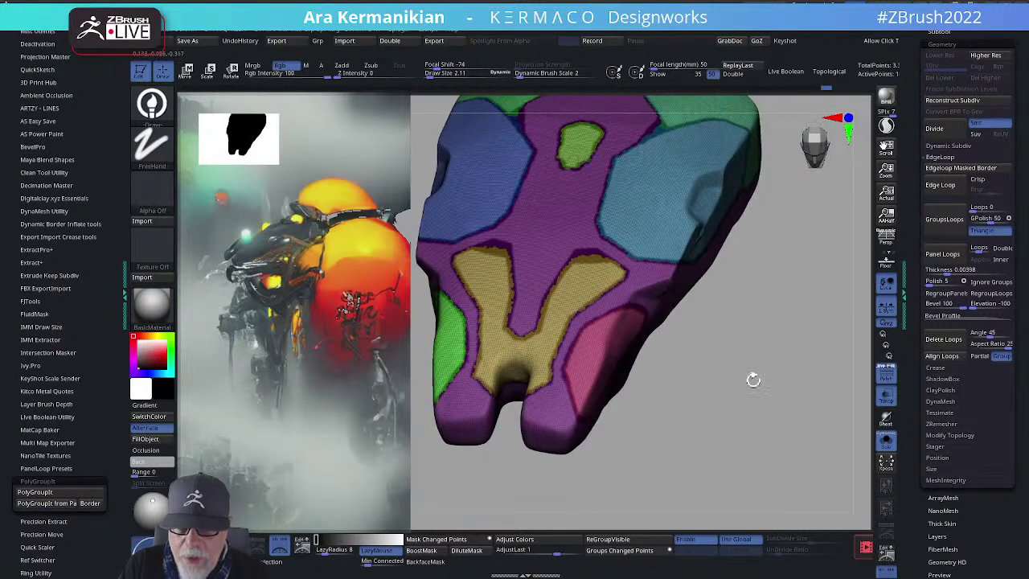
Step: Try to ZRemesh the shell at the same polygon count with adaptive density, keeping groups and detecting edges
drag(927, 371, 950, 372)
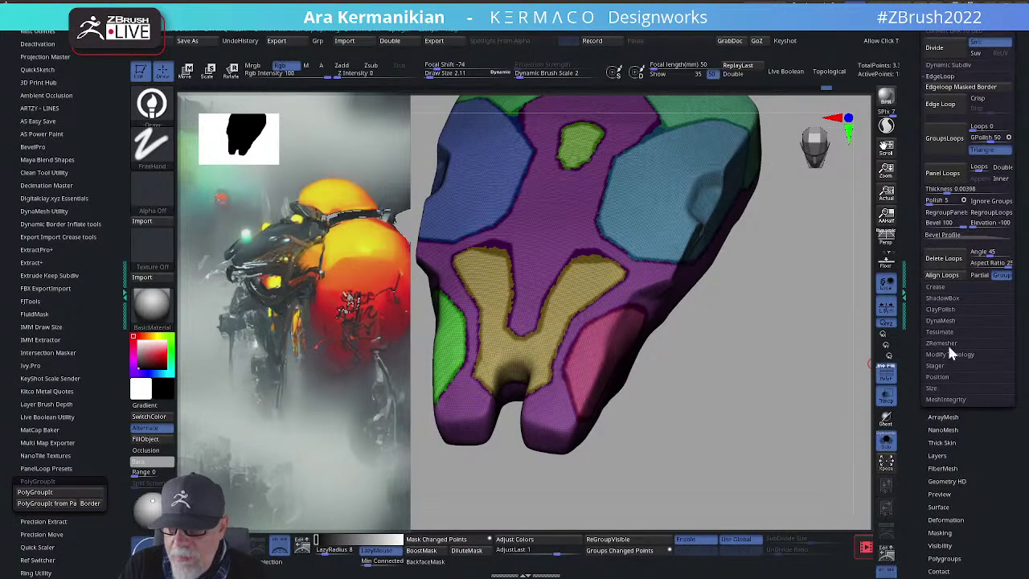
click(945, 343)
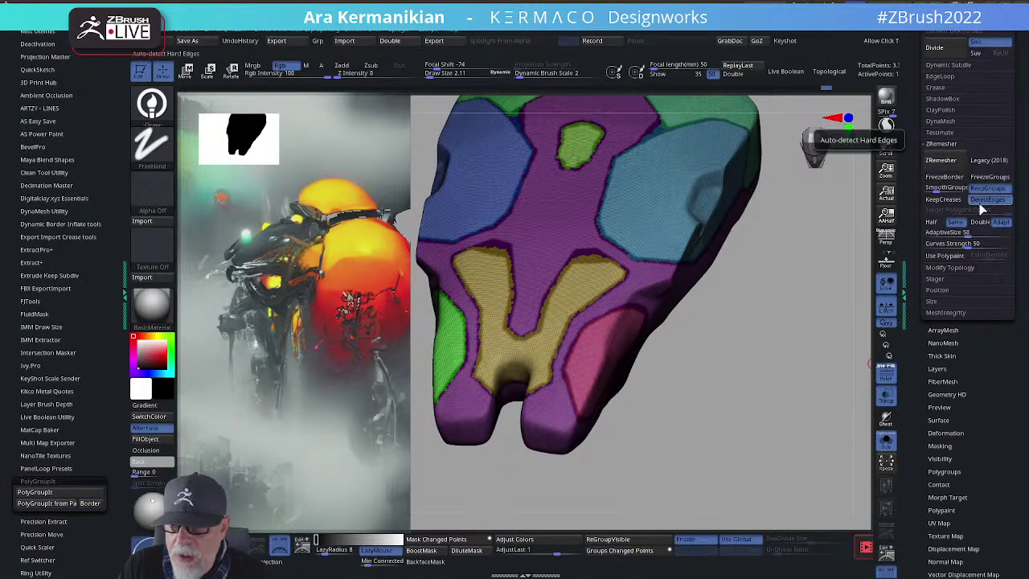
click(942, 160)
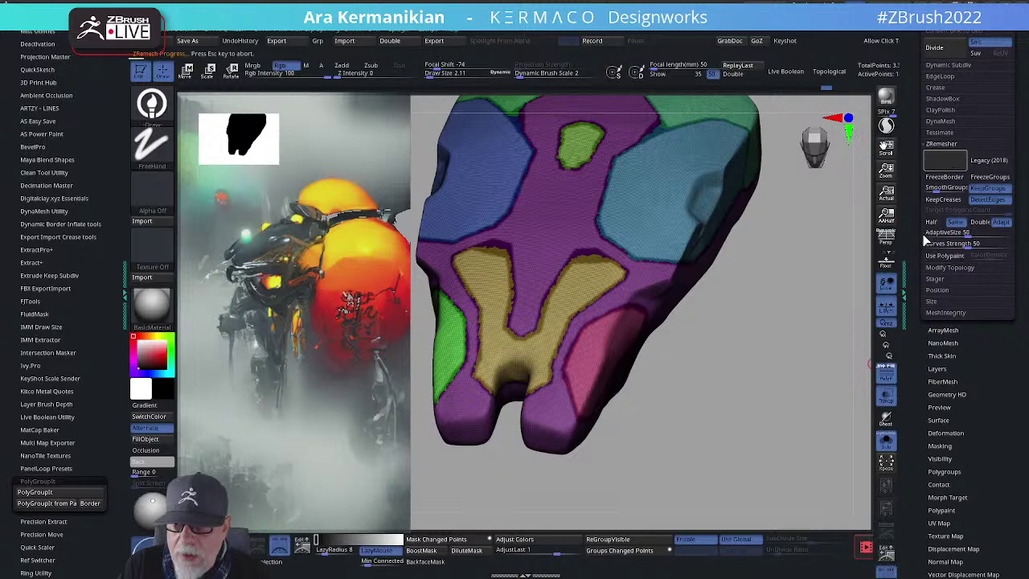
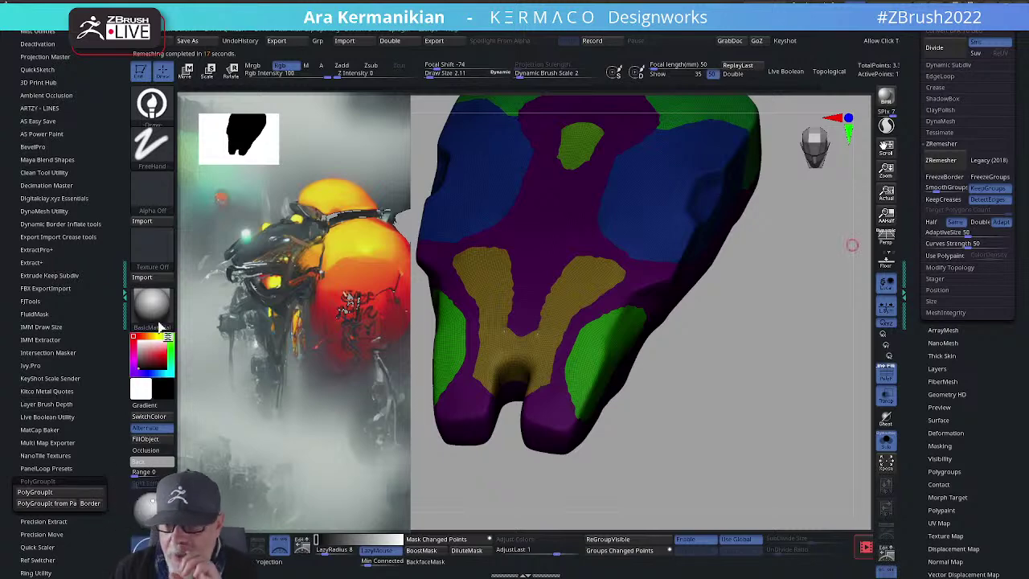
drag(756, 427, 764, 398)
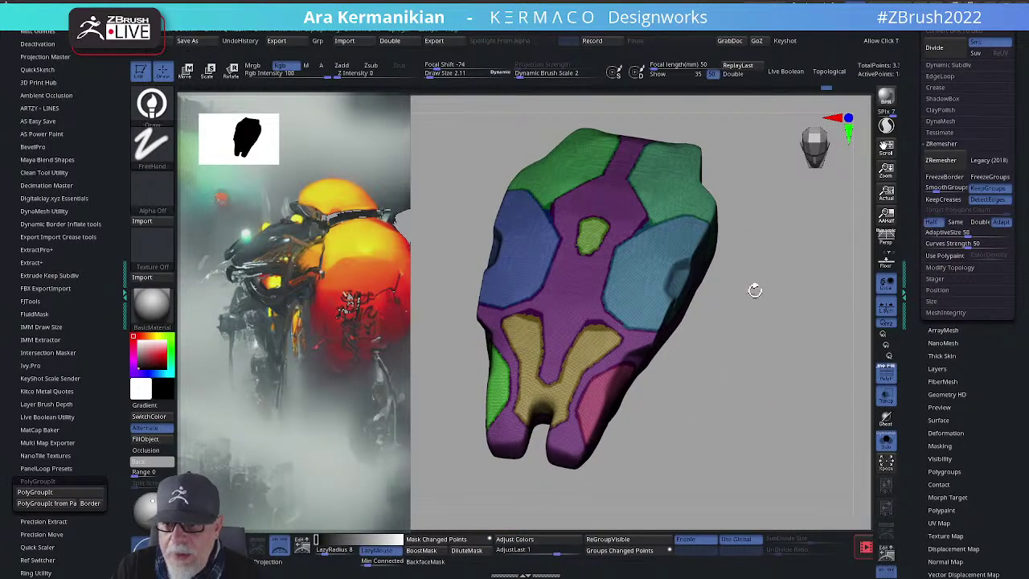
Step: Try to ZRemesh the shell at half the polygon count without adaptive density, keeping groups, and undo the remesh
drag(754, 290, 764, 312)
scroll(816, 277, up, 3)
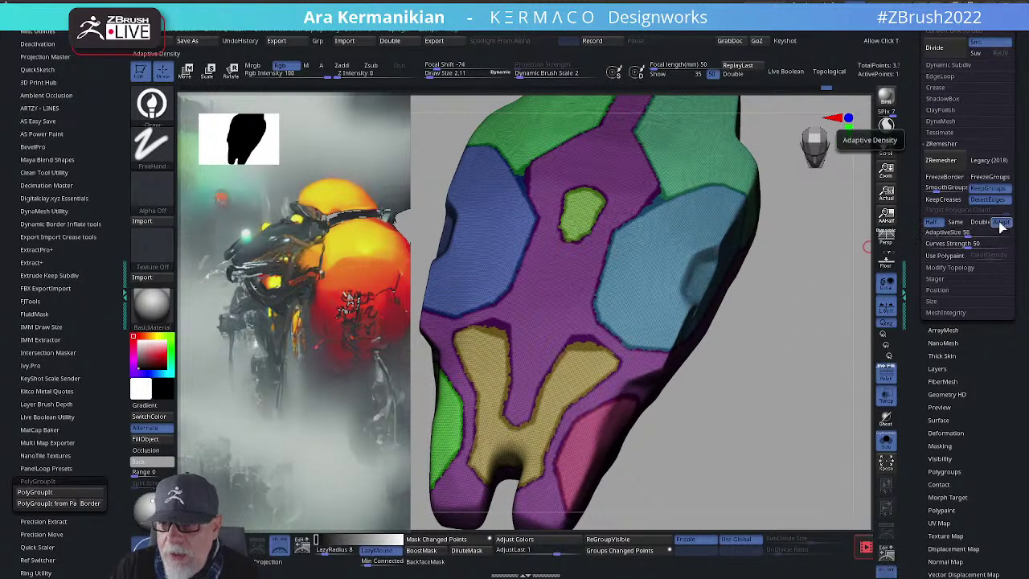
click(942, 159)
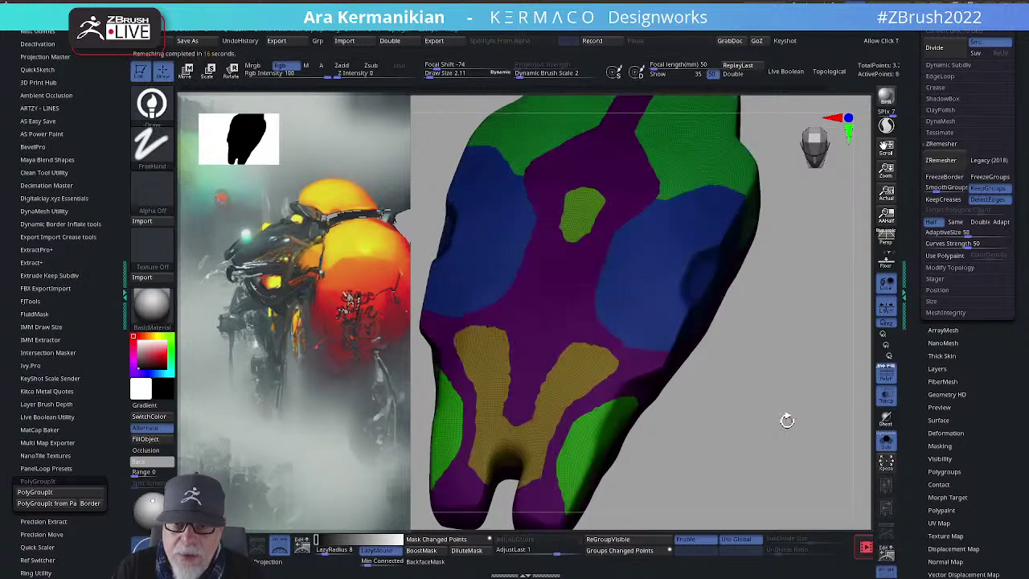
drag(779, 398, 777, 434)
key(ctrl+z)
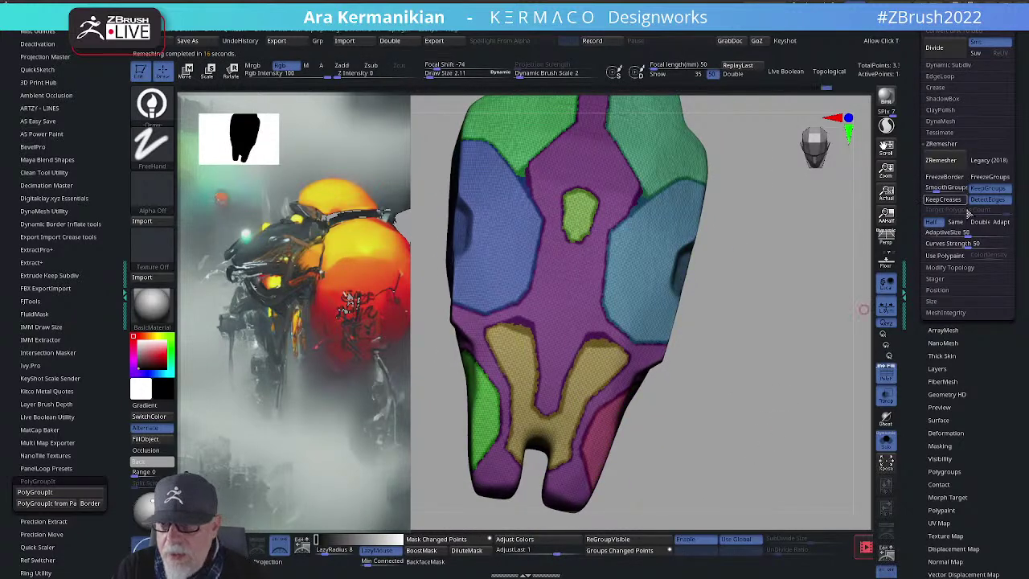
Step: Set SmoothGroups to 0 and ZRemesh the shell at half the polygon count, keeping groups and detecting edges
drag(946, 190, 923, 191)
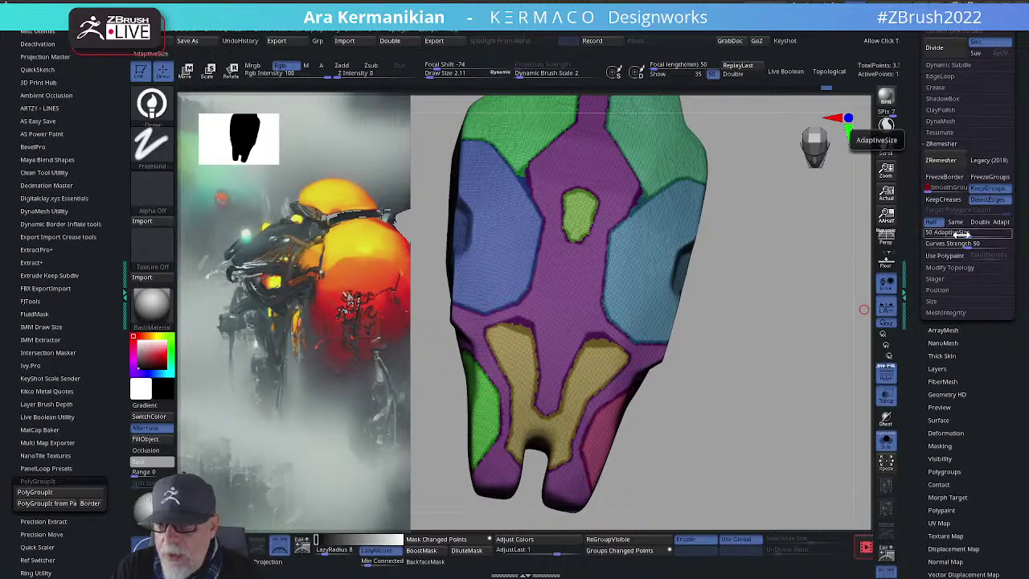
click(947, 160)
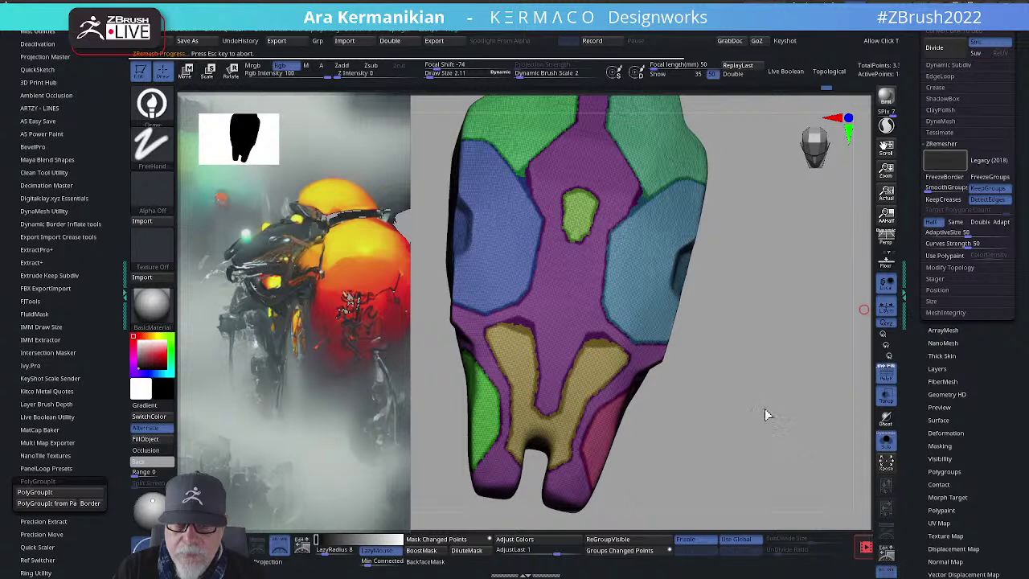
mouse_move(751, 405)
mouse_down()
mouse_move(740, 407)
mouse_move(772, 391)
mouse_move(797, 429)
mouse_move(758, 416)
mouse_up()
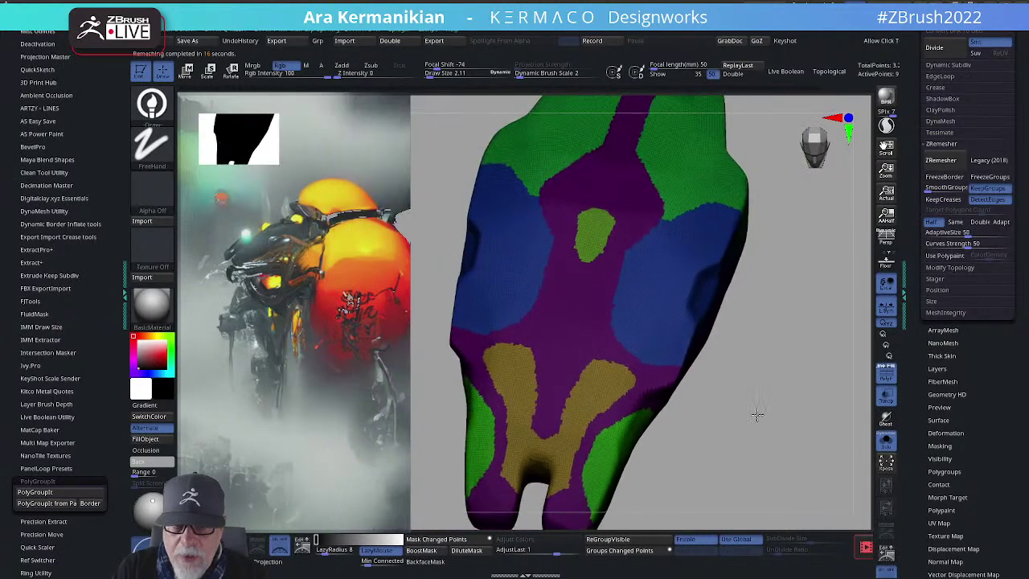
drag(813, 270, 802, 296)
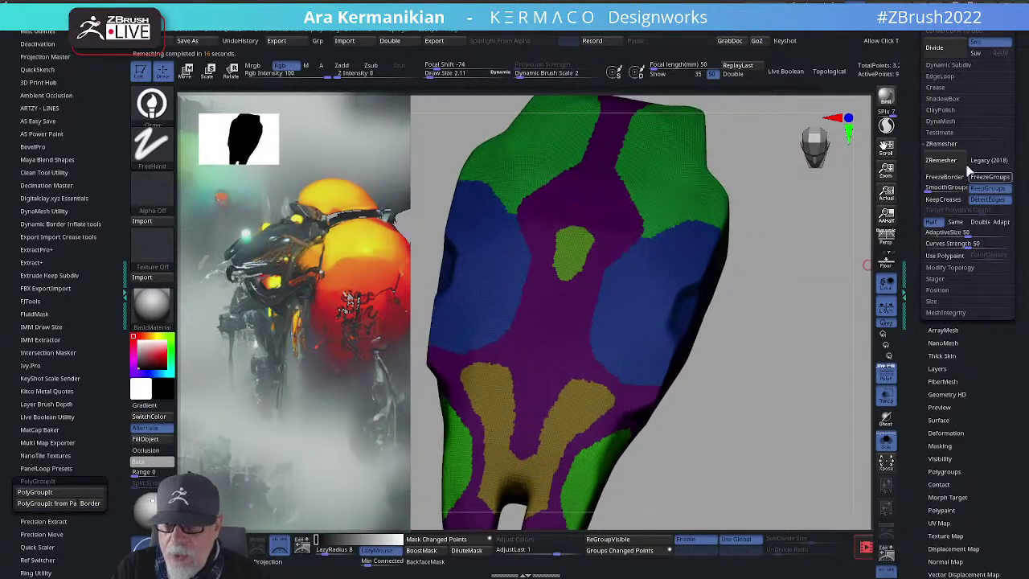
Step: Apply Polish By Groups to the remeshed shell to smooth the jagged polygroup borders
scroll(988, 420, down, 1)
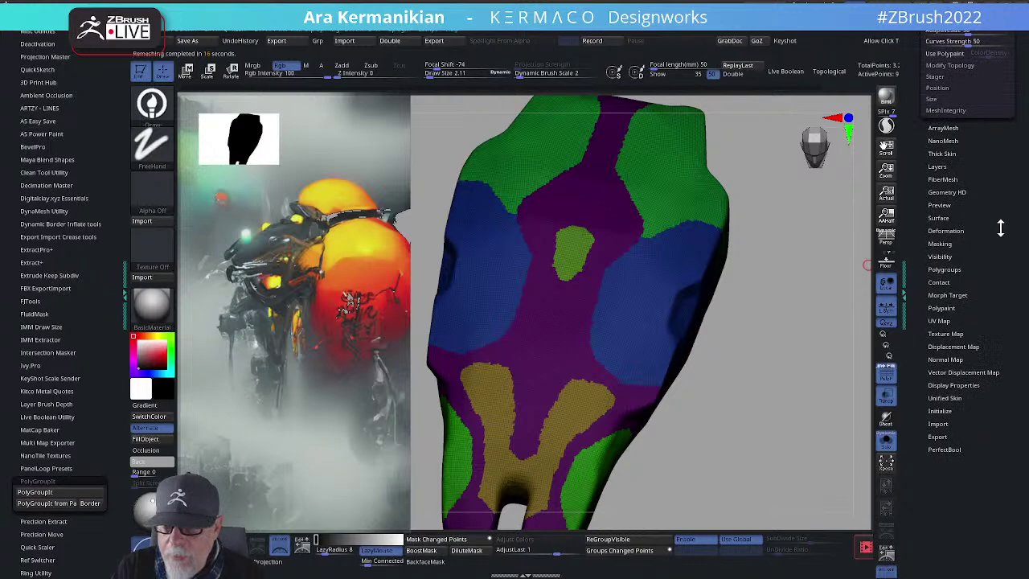
scroll(1001, 229, down, 4)
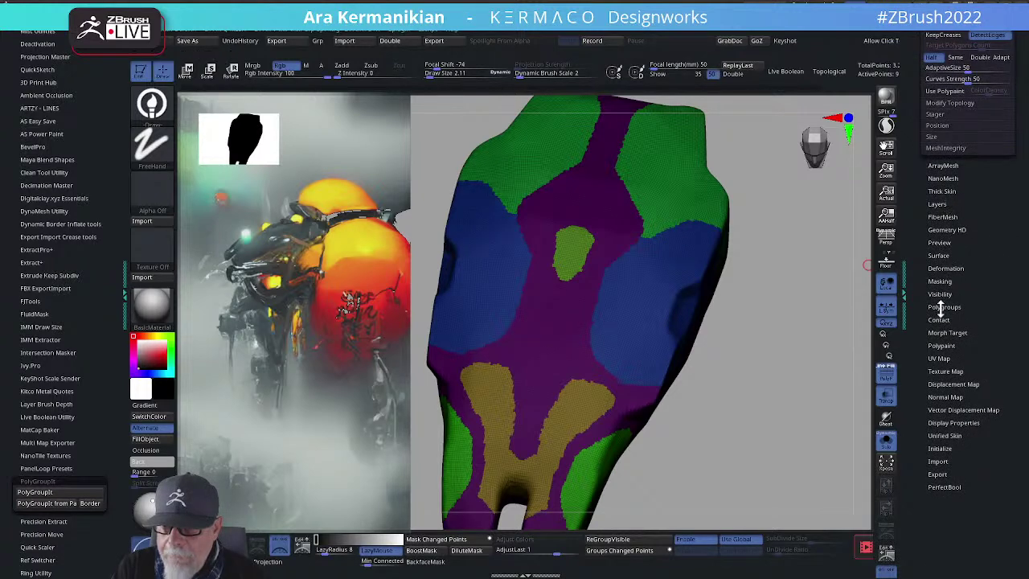
click(948, 268)
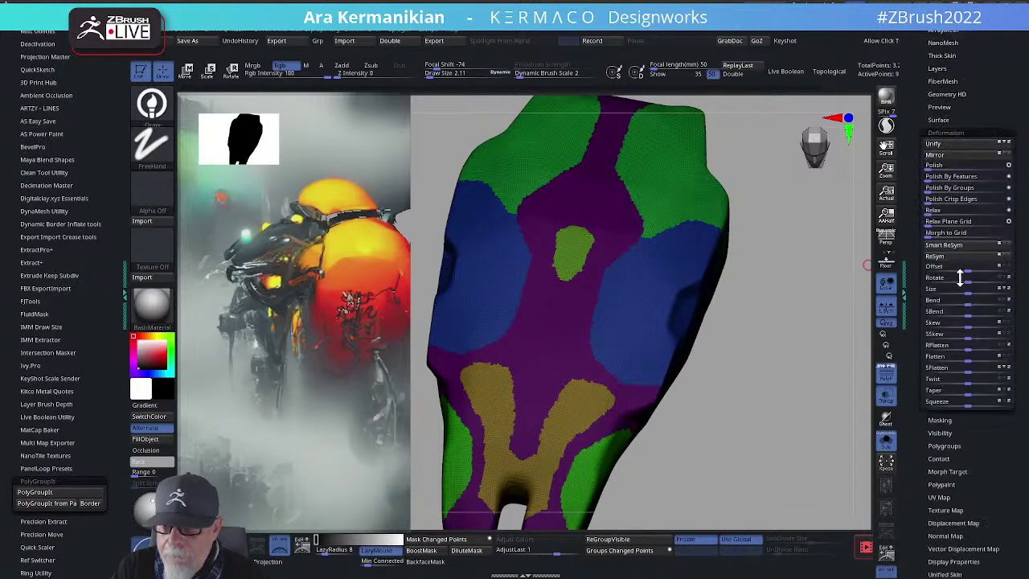
drag(932, 187, 1010, 191)
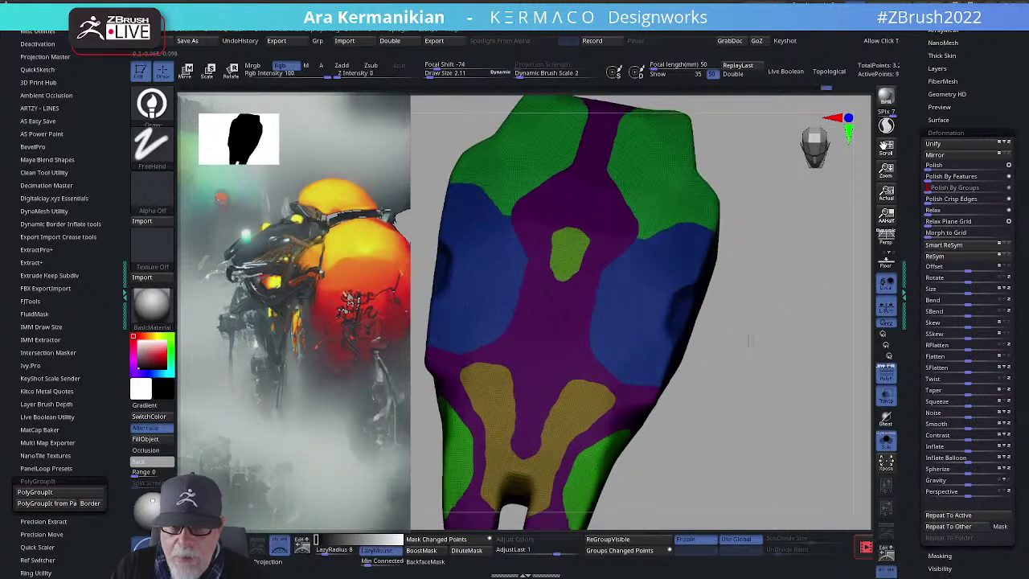
click(928, 190)
Step: ZRemesh the polished shell at half the polygon count with groups kept, and select the Dam Standard brush
scroll(913, 185, up, 5)
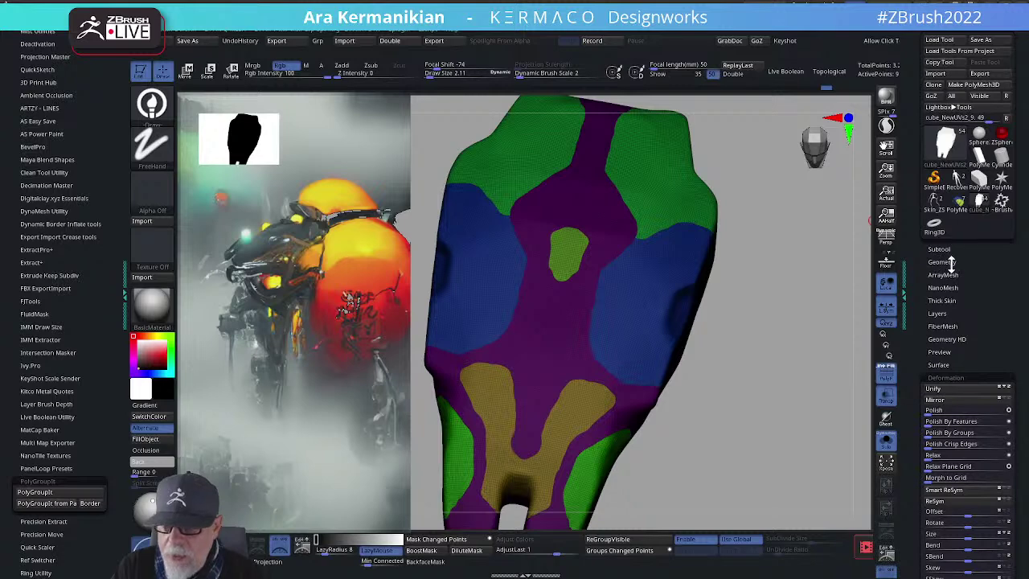
click(944, 261)
click(953, 299)
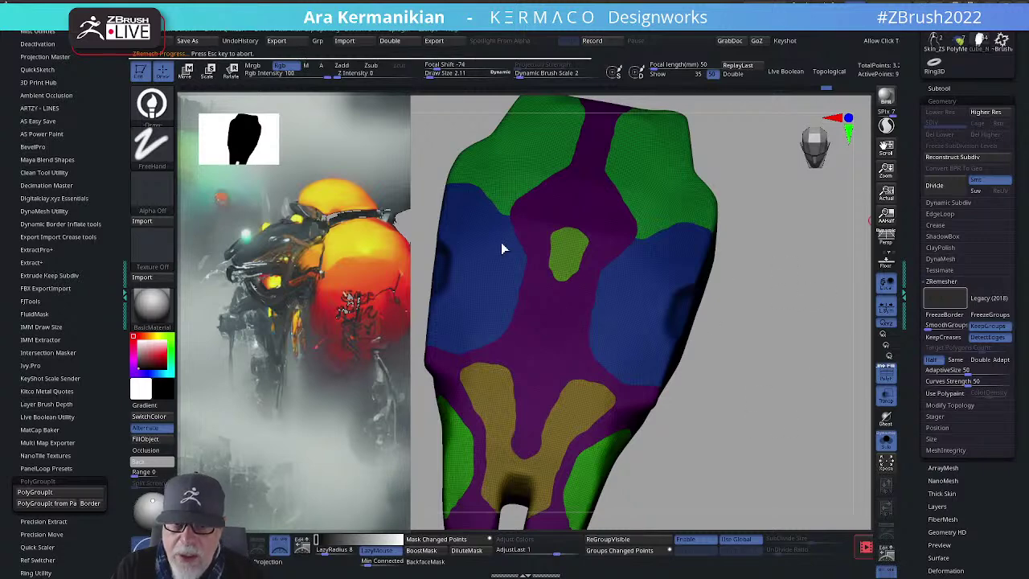
right_click(644, 263)
click(664, 273)
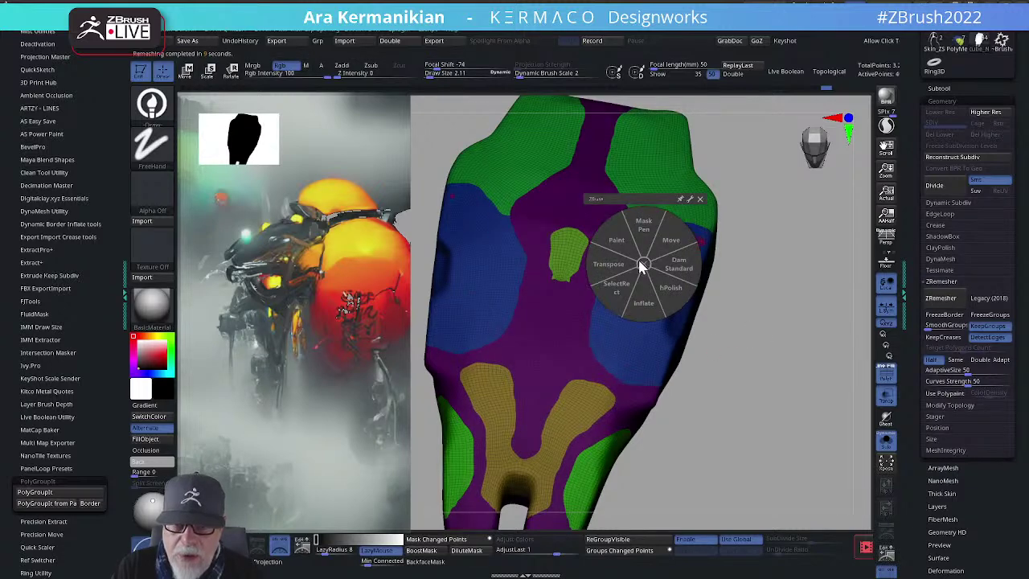
drag(783, 372, 833, 381)
Step: ZRemesh the shell twice more at half the polygon count and save the project
click(945, 297)
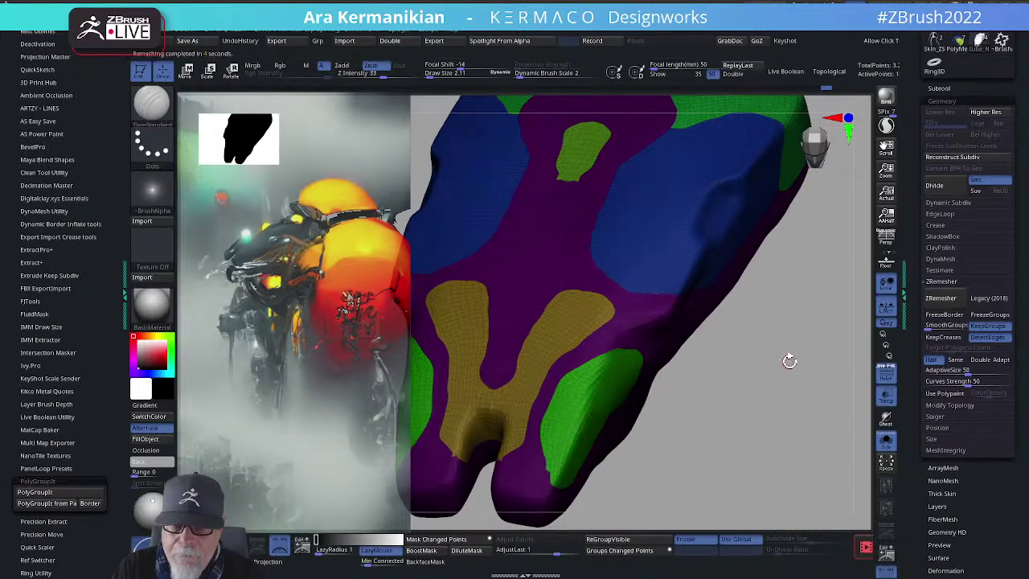
alt+drag(769, 364, 766, 343)
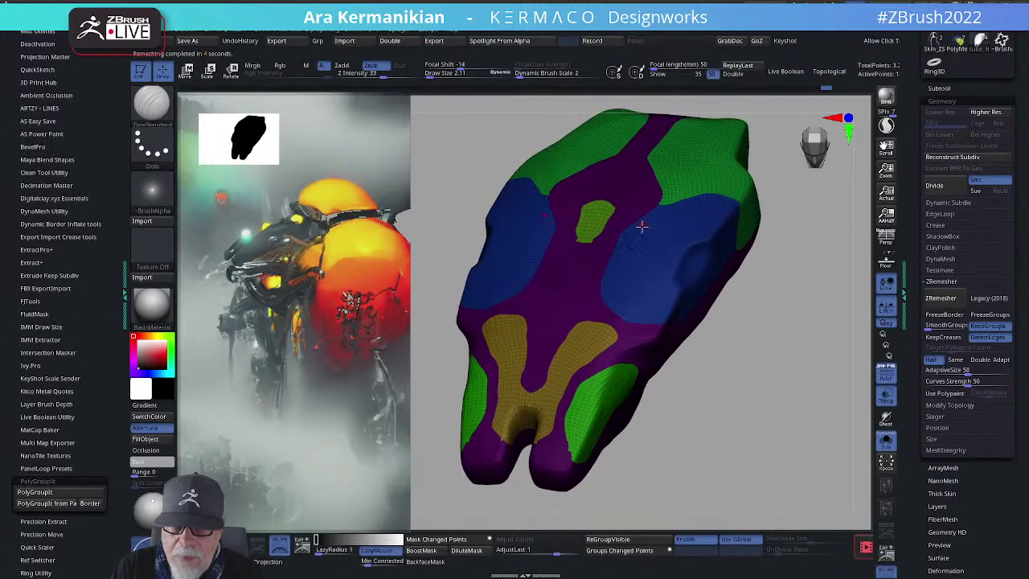
click(941, 299)
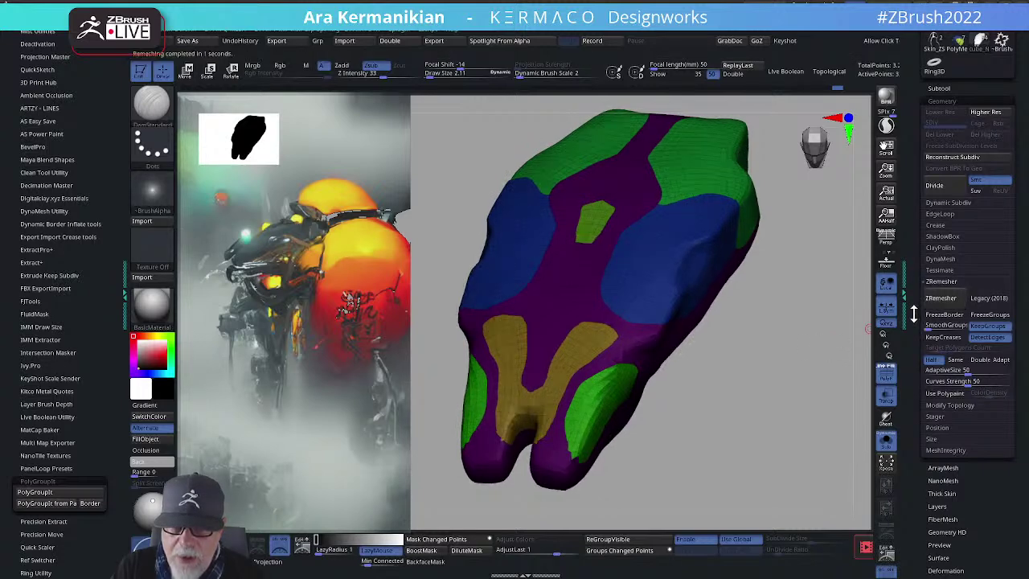
drag(784, 362, 814, 363)
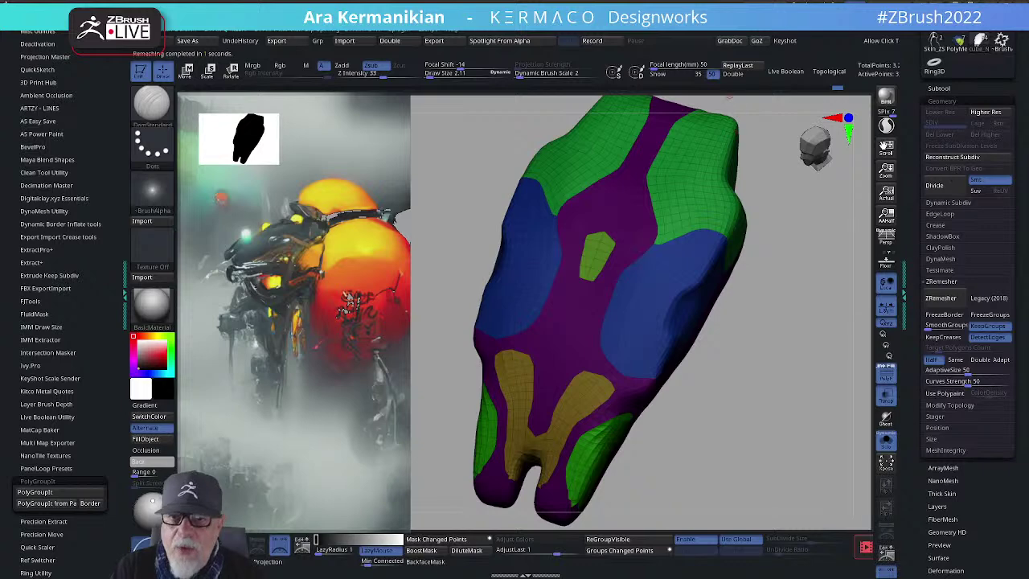
key(ctrl+s)
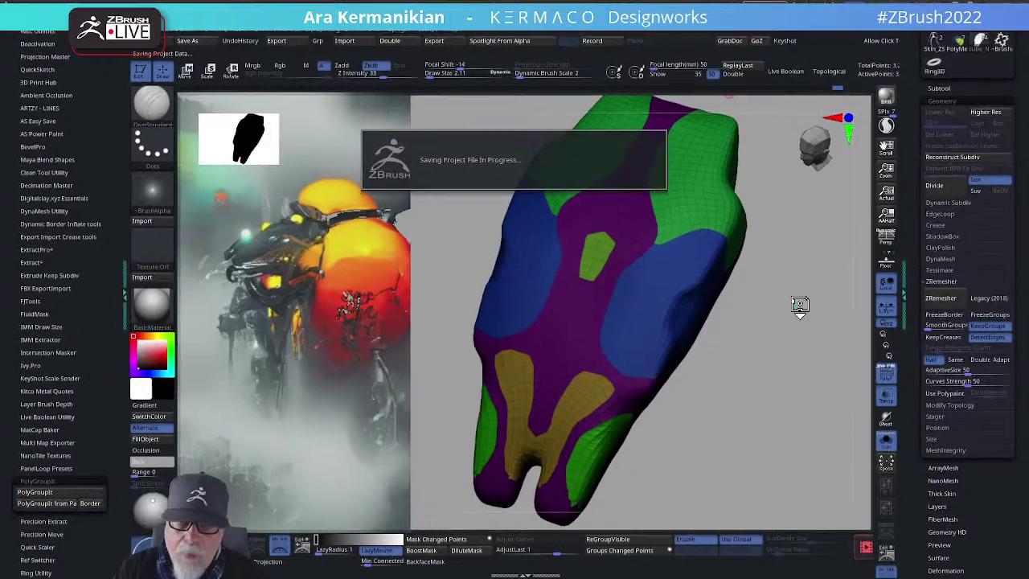
Step: Turn off Solo and hide Extract1, Skin_ZSphere_rig3_2, rig5, rig4 and rig3, leaving only cube_NewUVs2_8 and the remeshed shell visible
drag(784, 313, 781, 304)
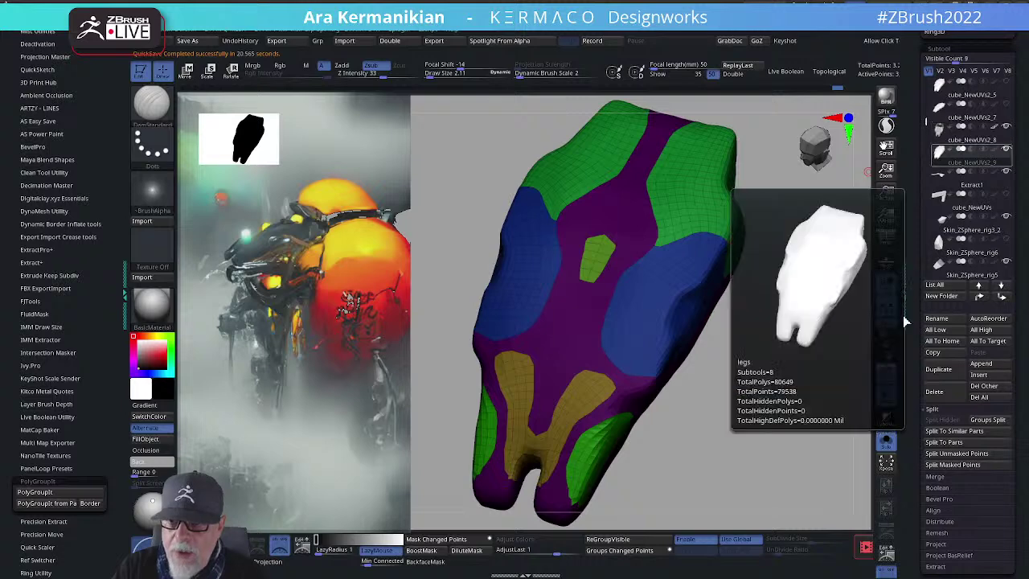
click(886, 438)
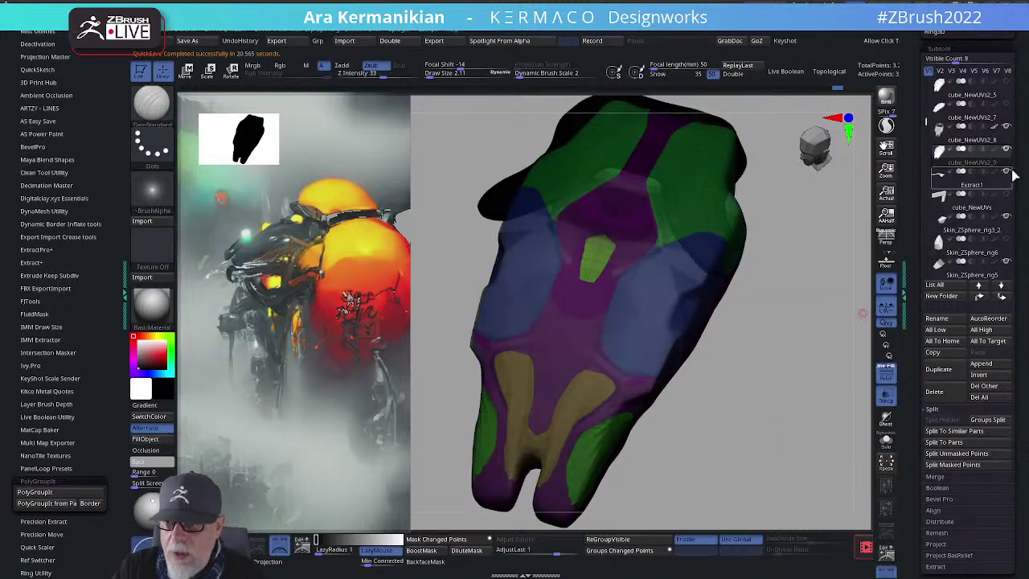
click(1007, 230)
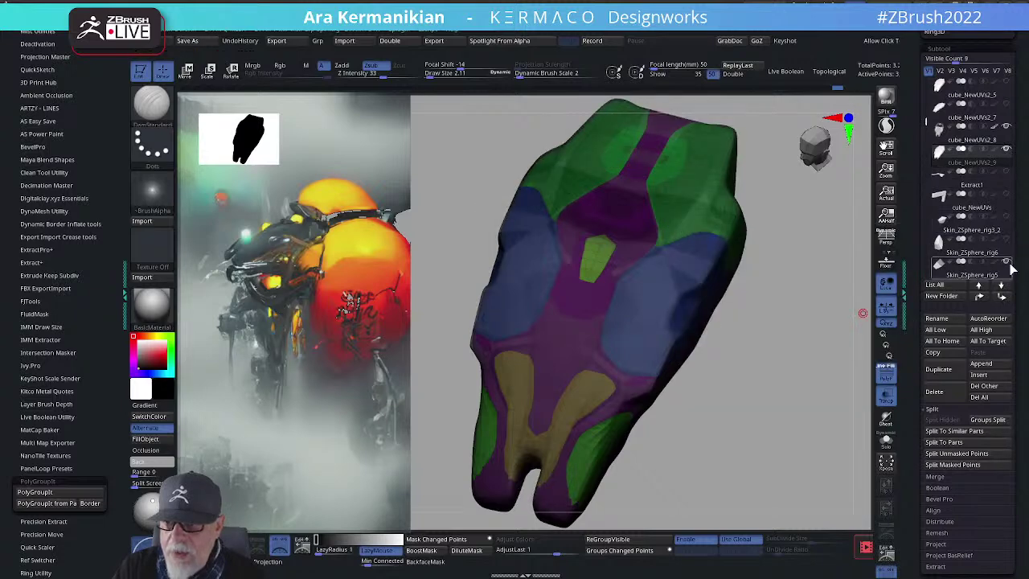
drag(926, 122, 928, 172)
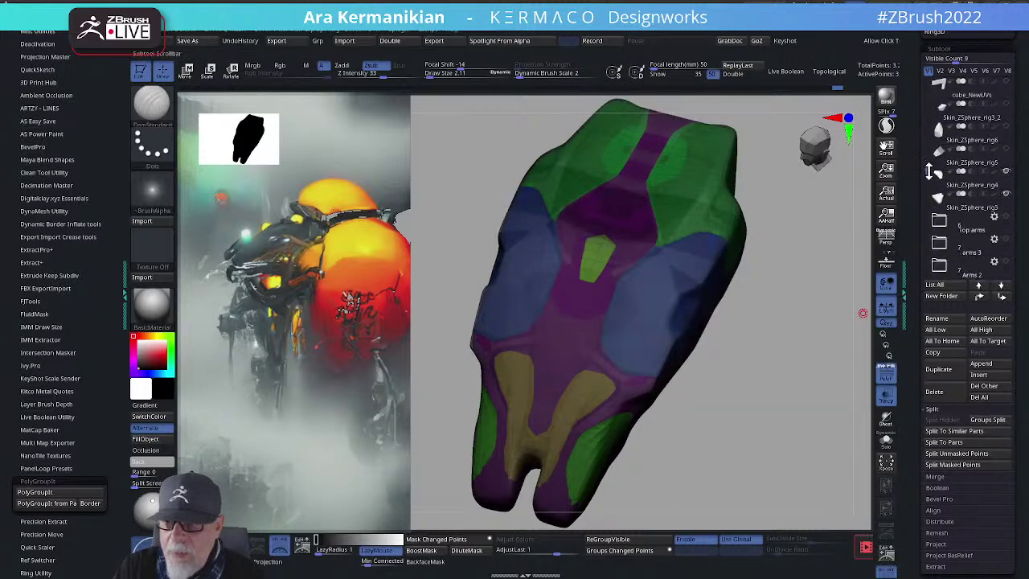
click(1006, 172)
click(1008, 195)
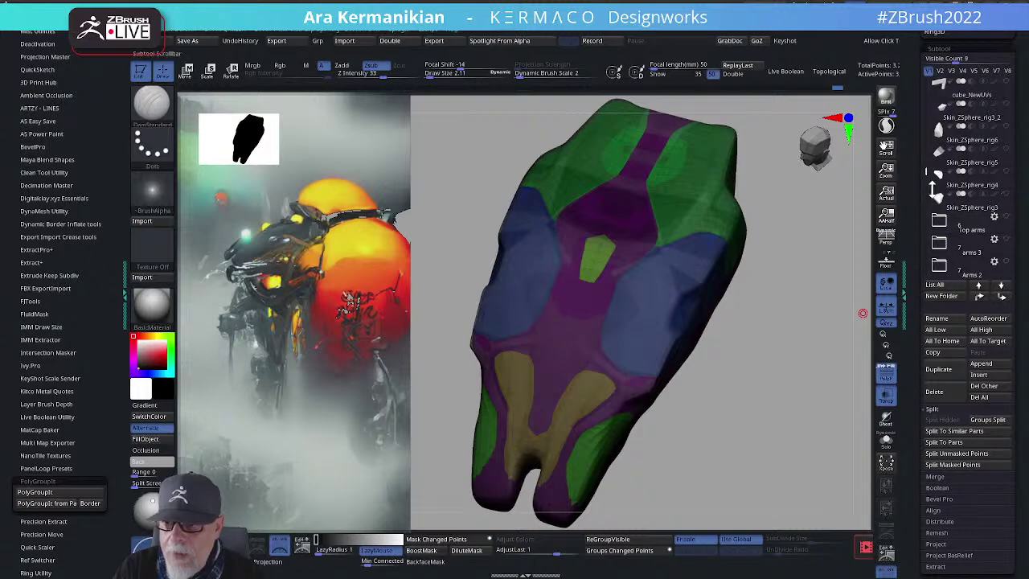
drag(929, 41, 926, 112)
drag(813, 322, 671, 311)
drag(726, 359, 786, 368)
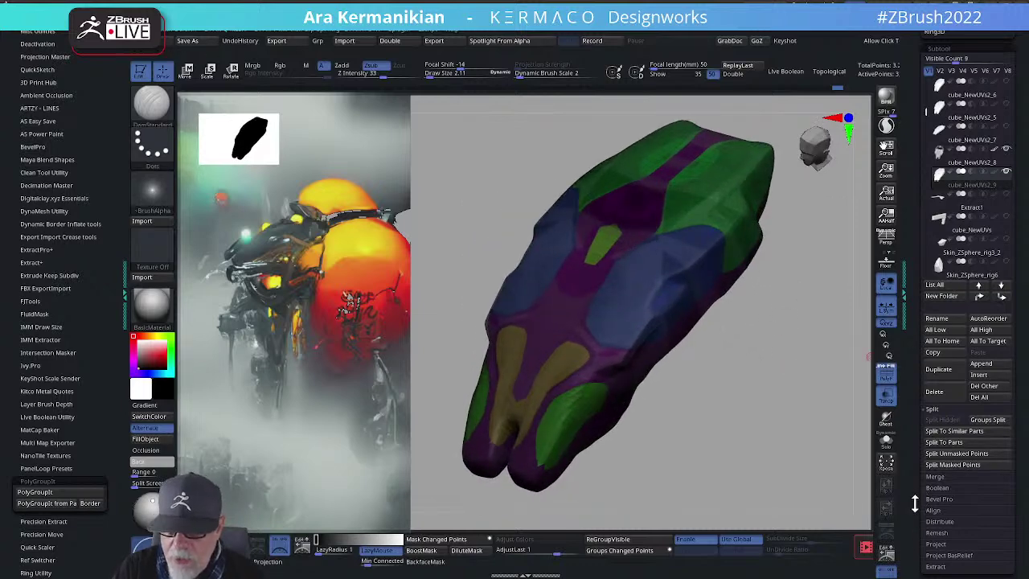
Step: Project the visible original's geometry onto the remeshed shell without transferring polypaint, and check the surface with PolyFrame off
drag(915, 504, 958, 427)
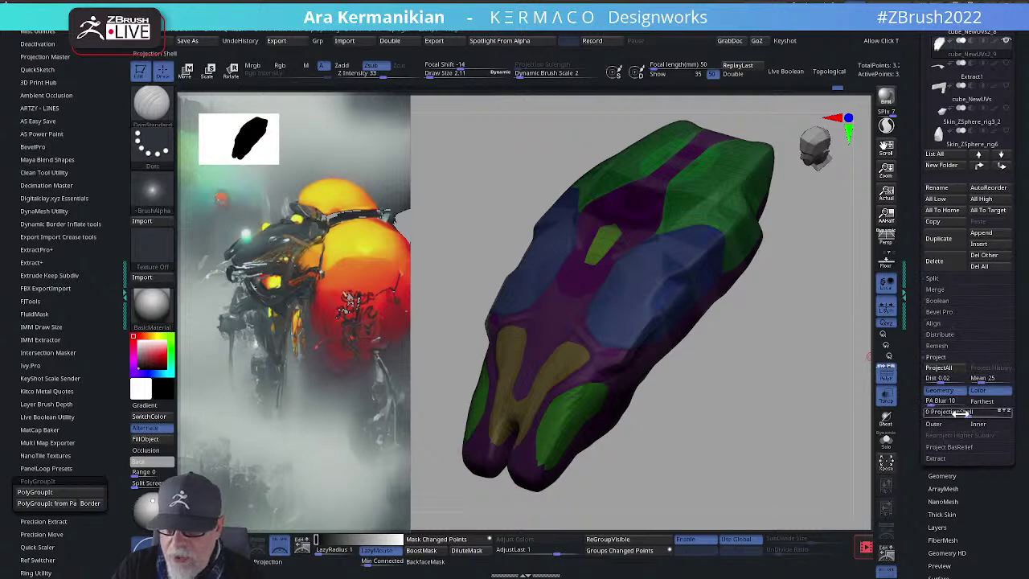
click(940, 368)
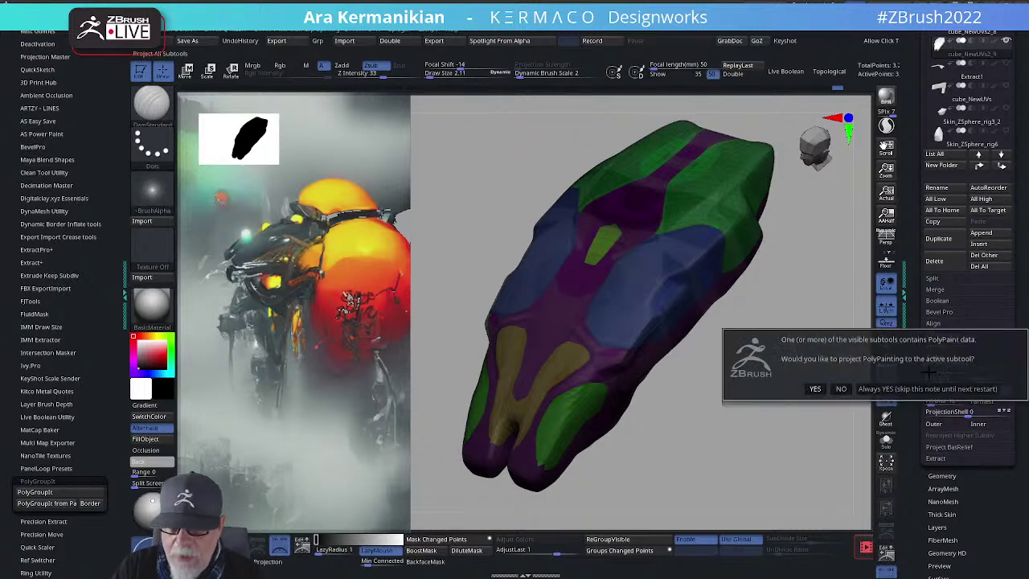
click(841, 389)
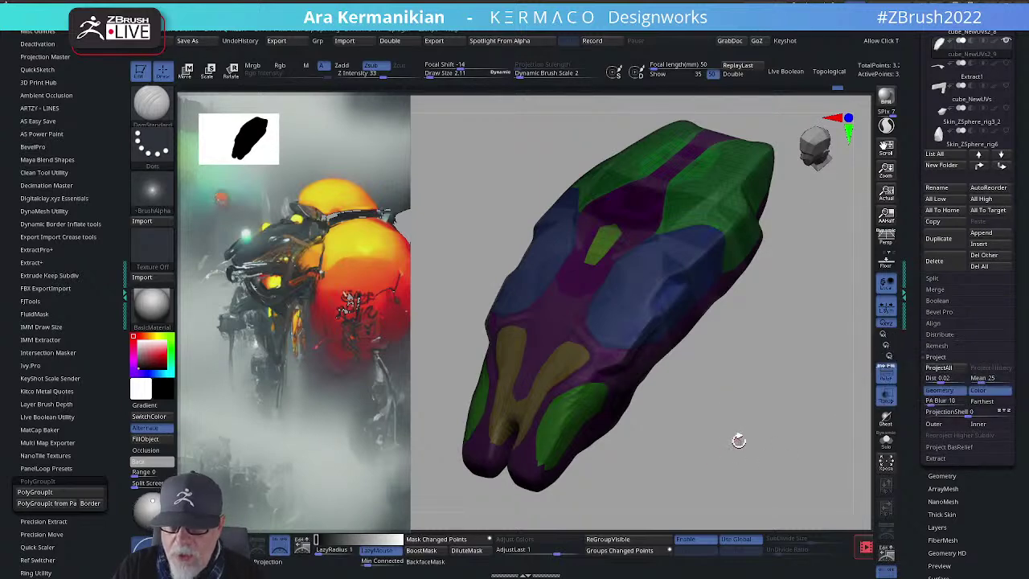
click(886, 375)
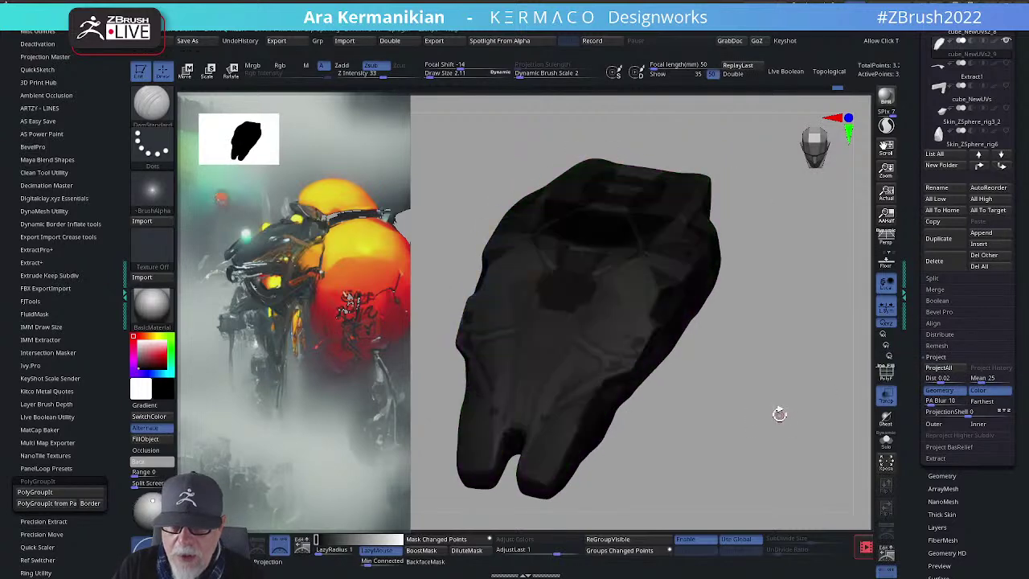
click(885, 374)
drag(845, 404, 797, 407)
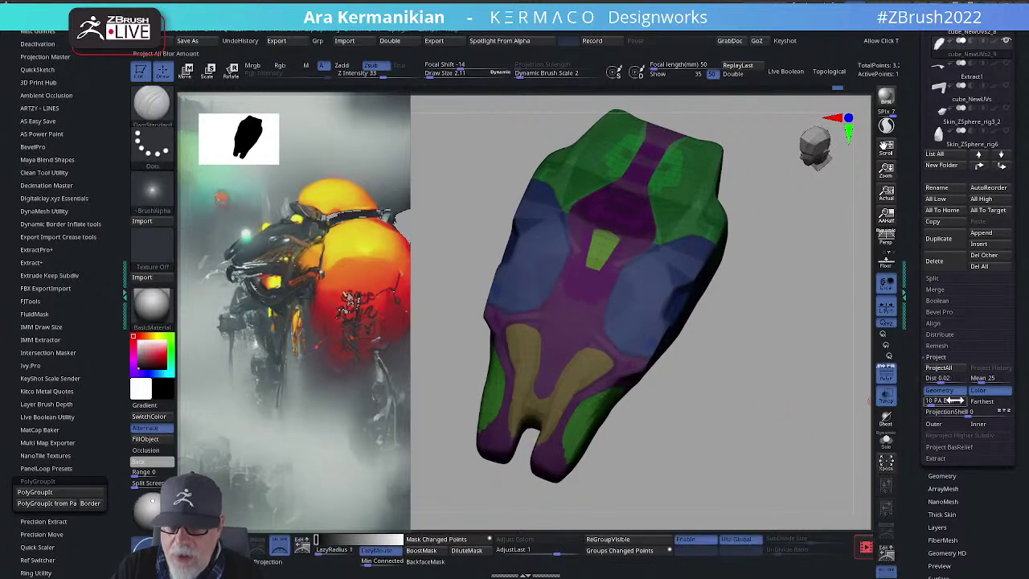
Step: Run ProjectAll on the shell again without polypaint and isolate the shell in Solo mode
click(942, 368)
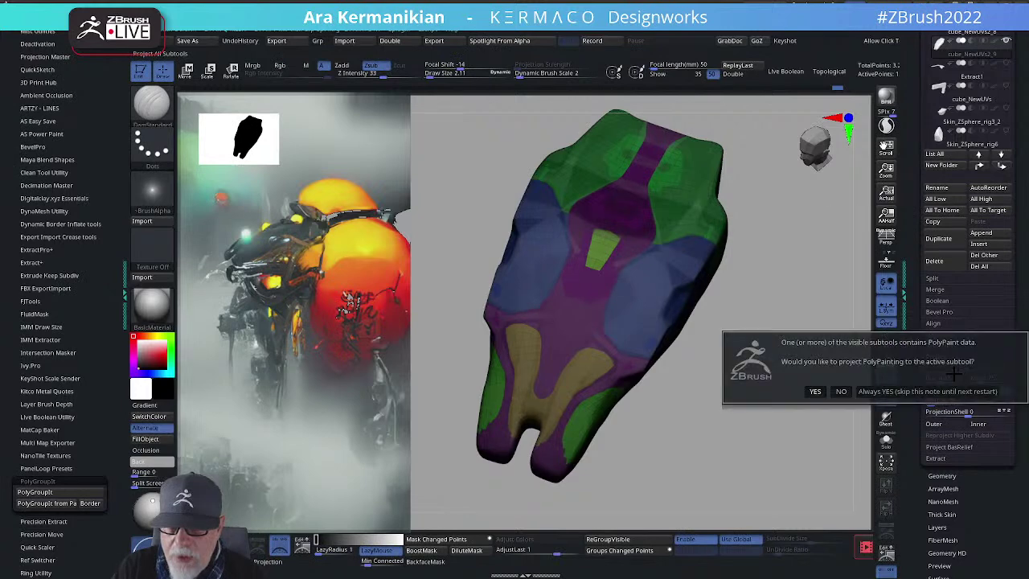
click(837, 392)
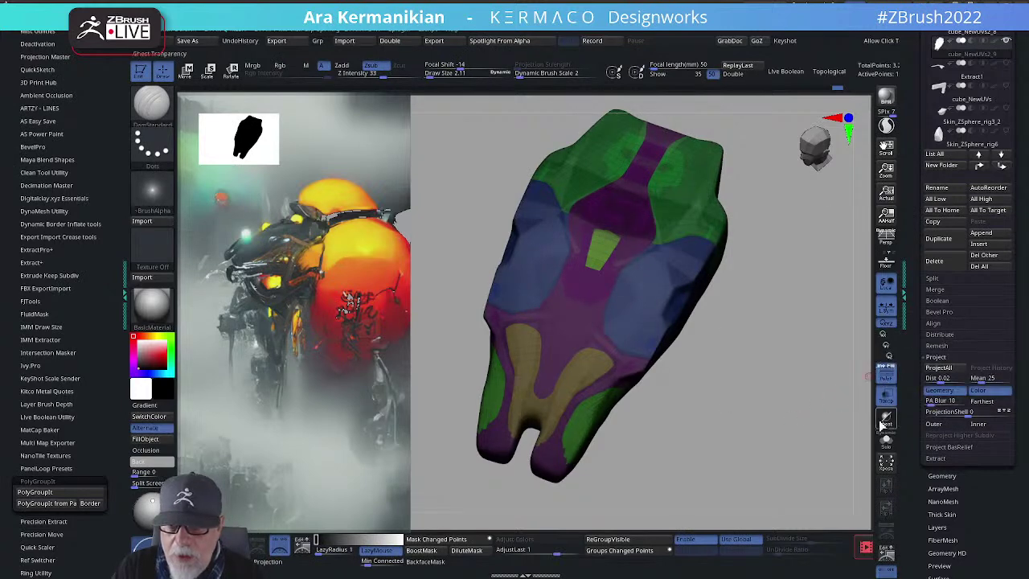
drag(804, 437, 696, 303)
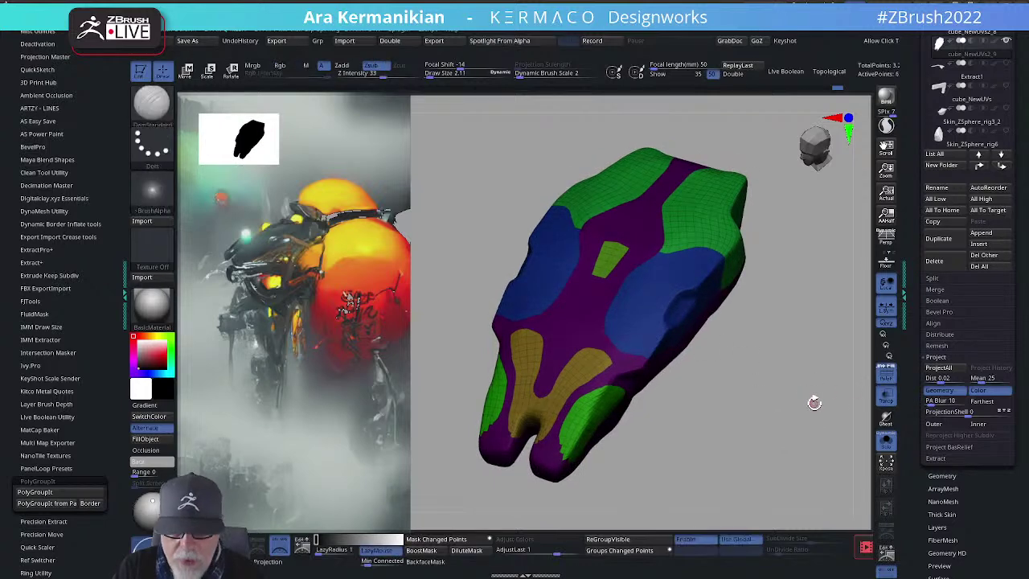
Step: Rerun ProjectAll on the isolated shell, declining the polypaint transfer, and inspect the polygroup borders from the front
click(938, 368)
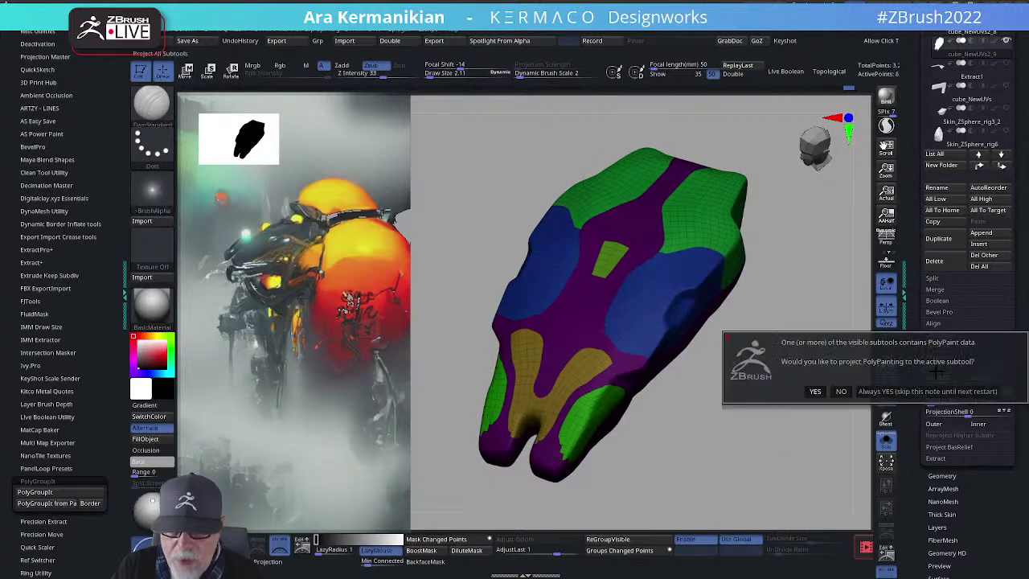
click(841, 392)
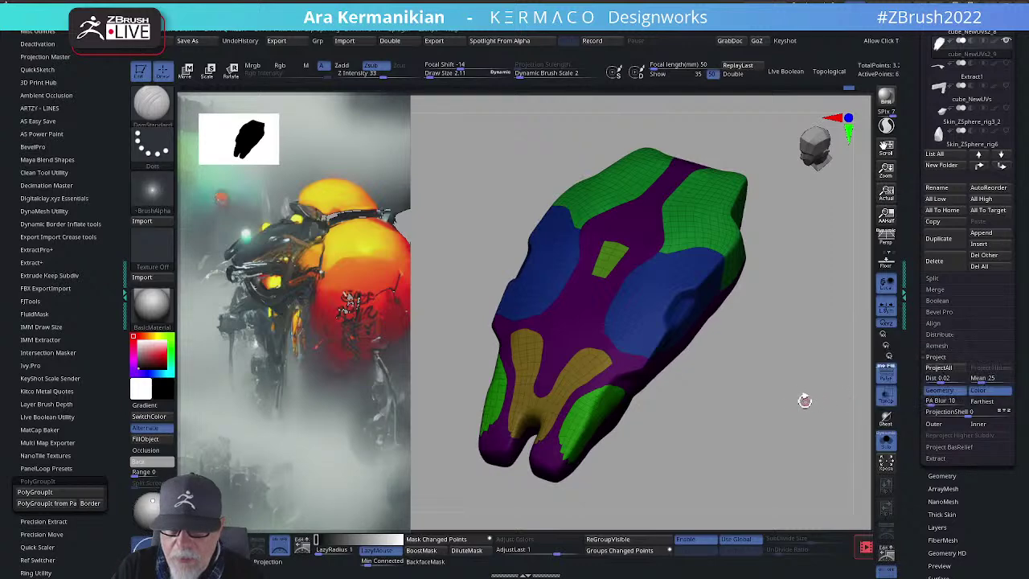
drag(729, 418, 607, 404)
drag(729, 376, 687, 317)
drag(809, 377, 728, 365)
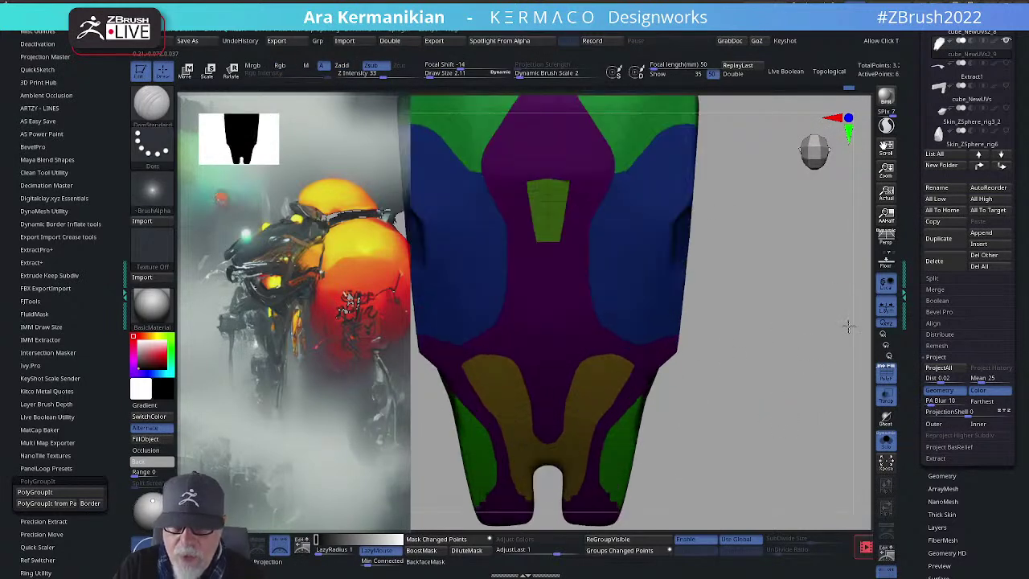
Step: Switch the remeshed shell to a lower subdivision level so its polygroup borders have fewer points to edit
alt+drag(849, 326, 809, 327)
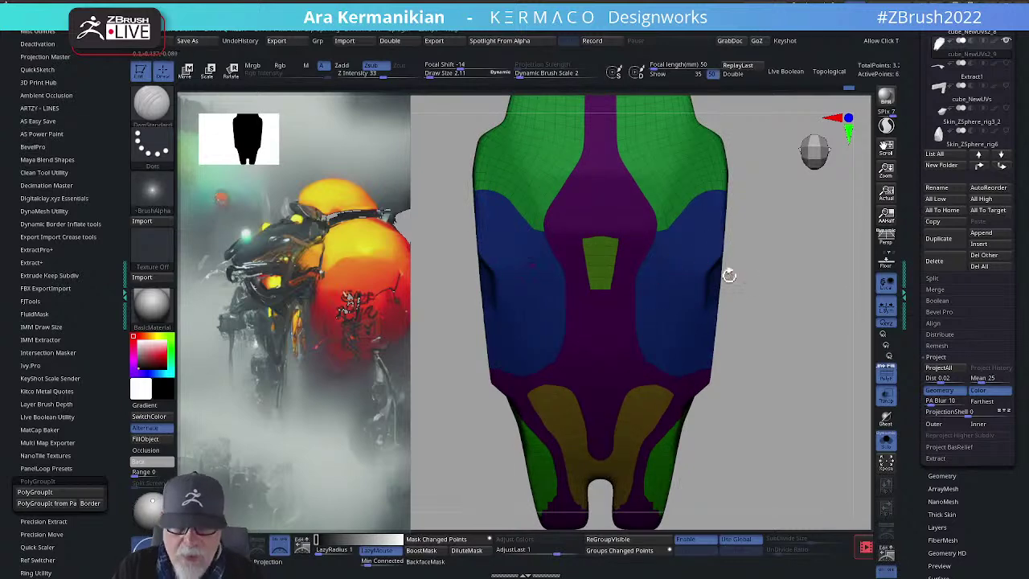
key(ctrl+1)
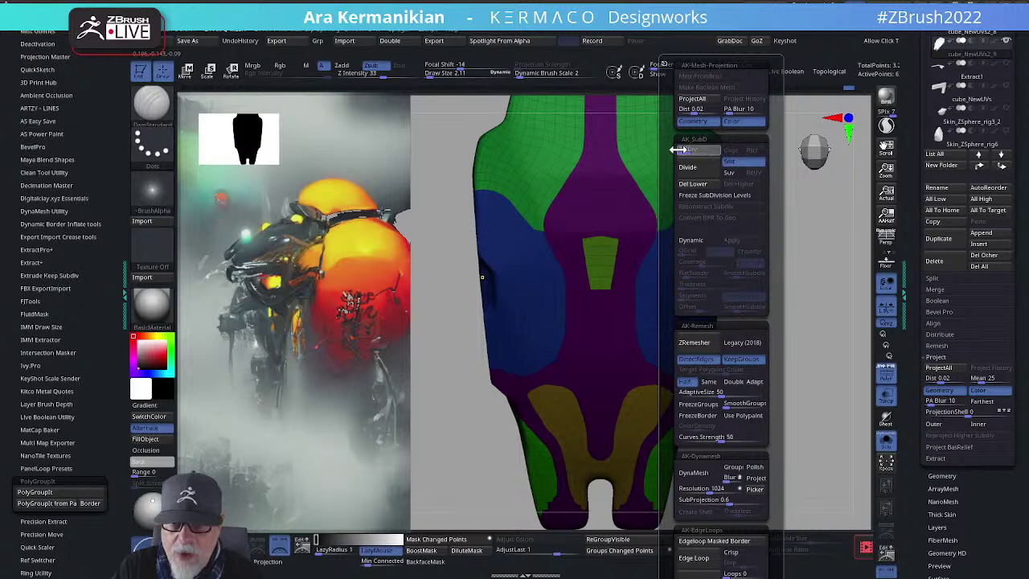
click(678, 149)
alt+drag(772, 311, 781, 345)
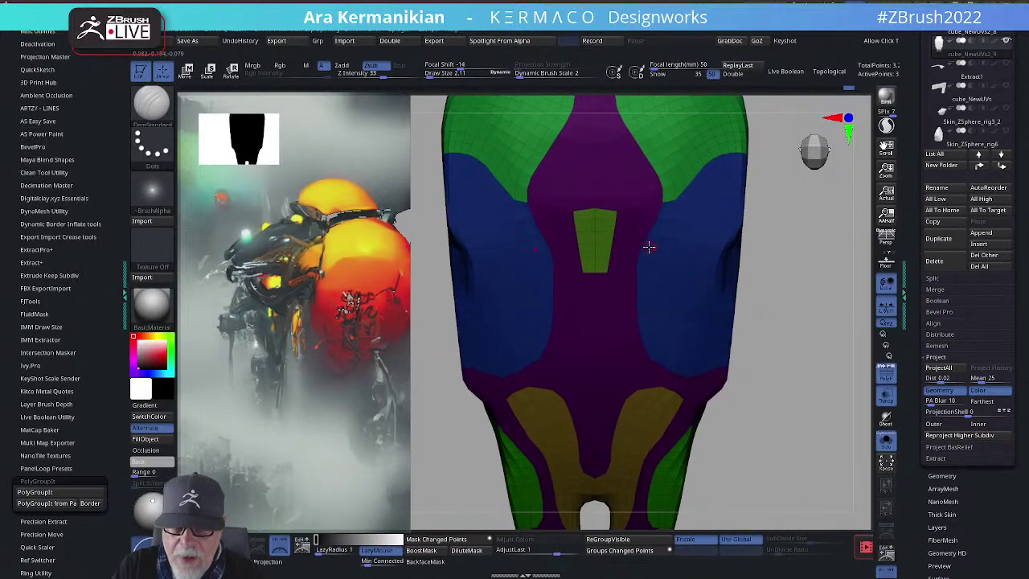
alt+drag(789, 267, 773, 299)
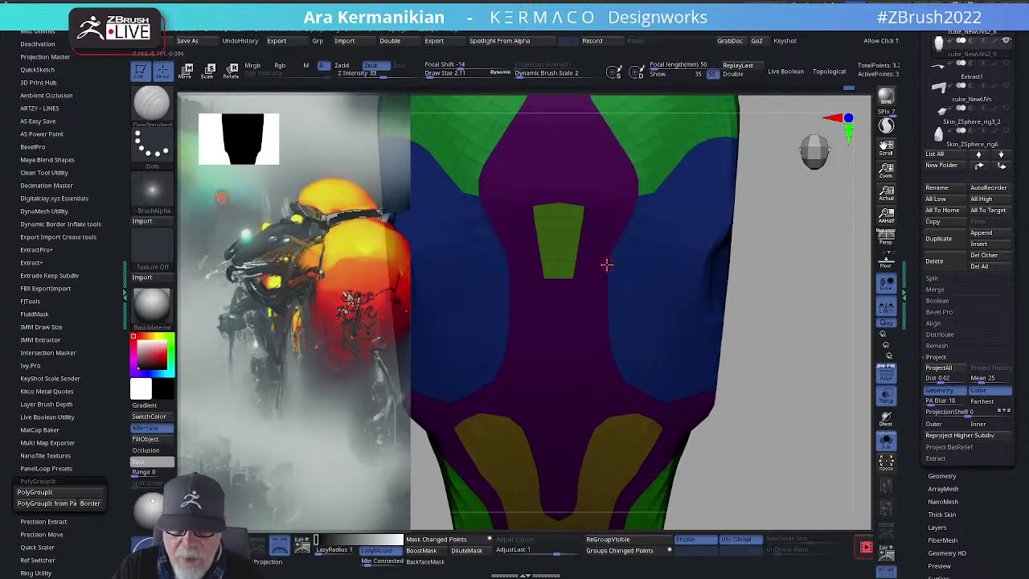
Step: Select the ZModeler brush and set its point action to Slide, targeting By Brush Radius
key(space)
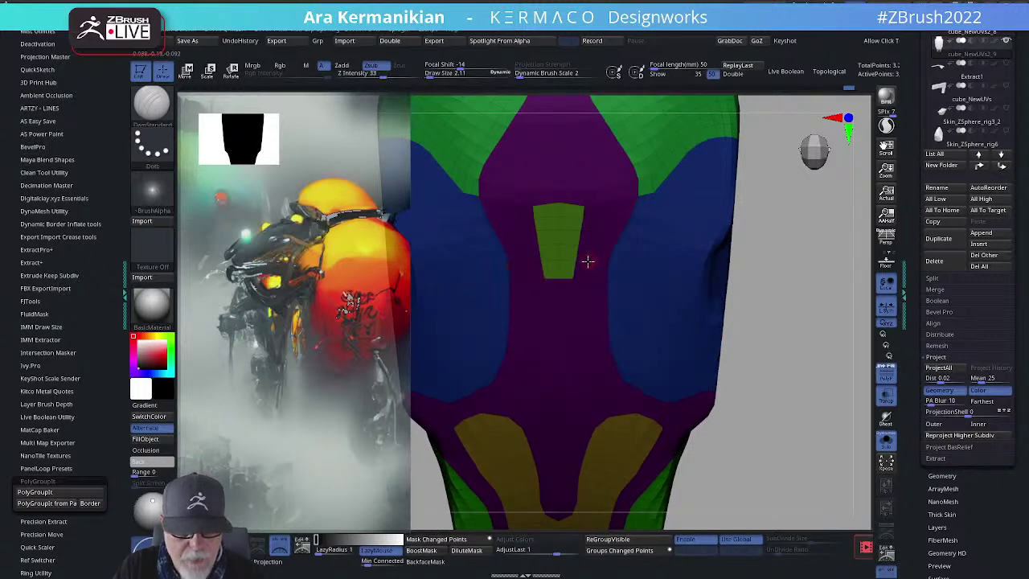
key(b)
key(z)
key(m)
key(space)
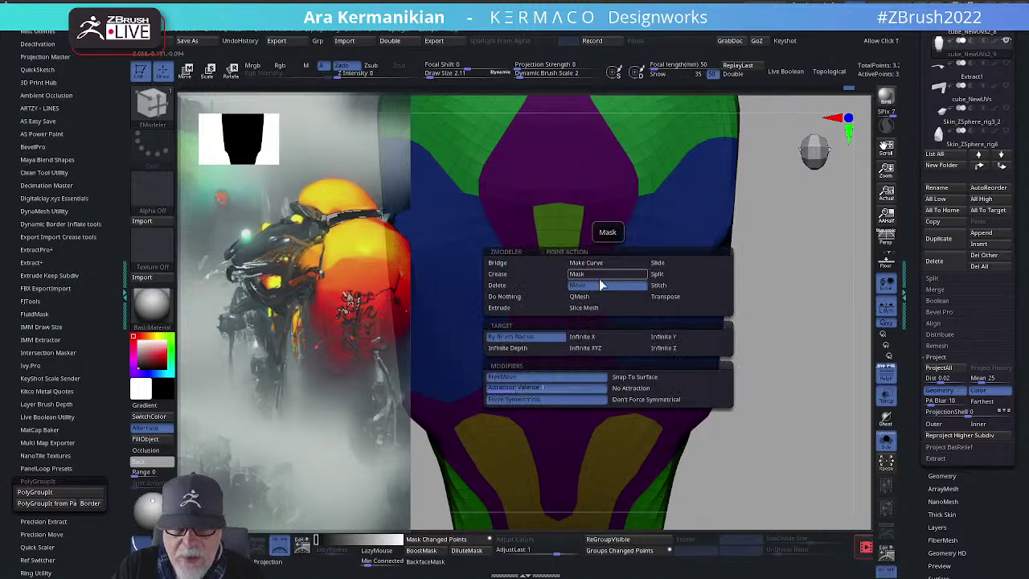
click(663, 268)
drag(797, 344, 676, 333)
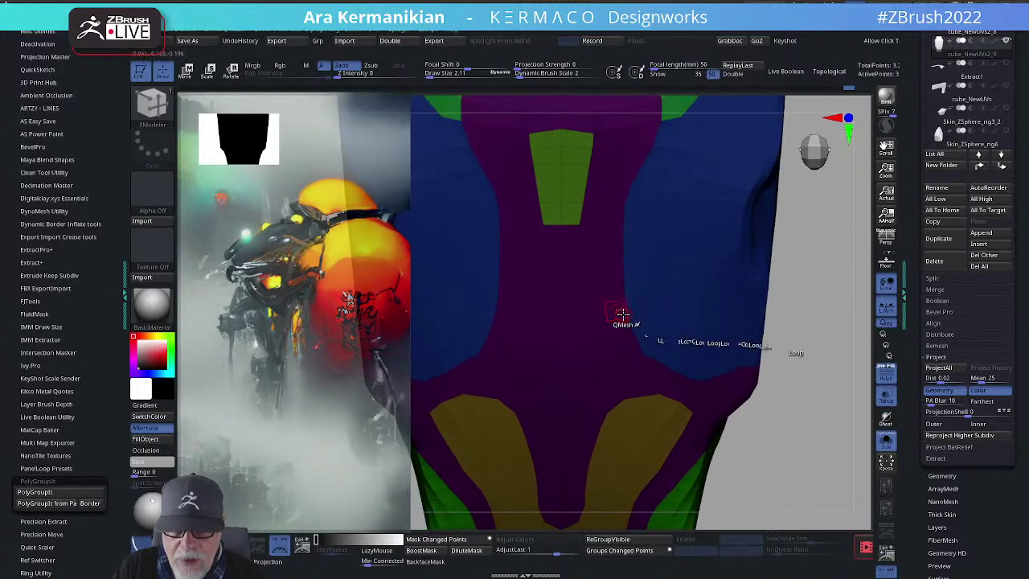
key(f)
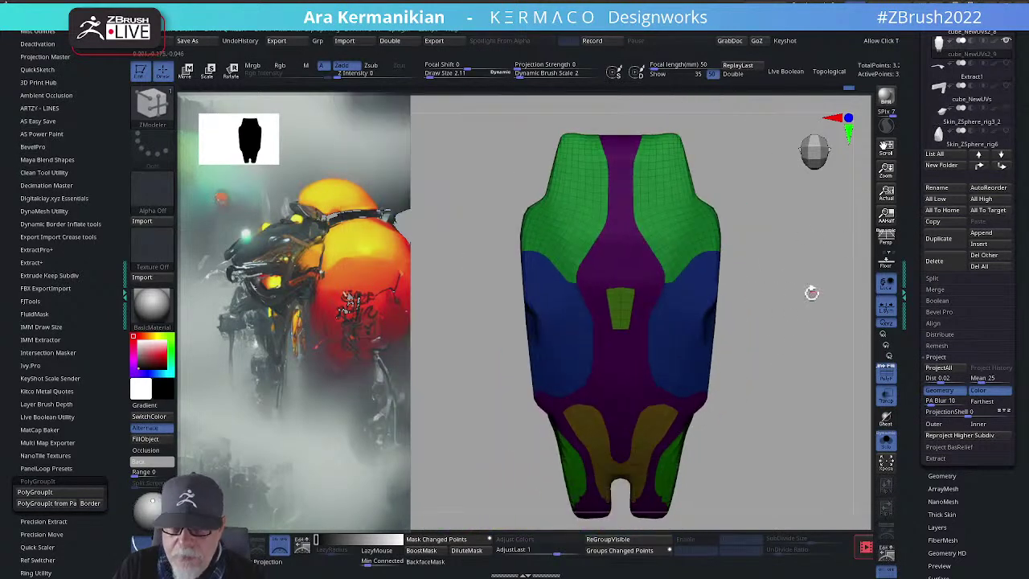
Step: Show the original beneath the transparent shell and slide the blue panel's inner border points toward its painted lines
alt+drag(811, 291, 810, 273)
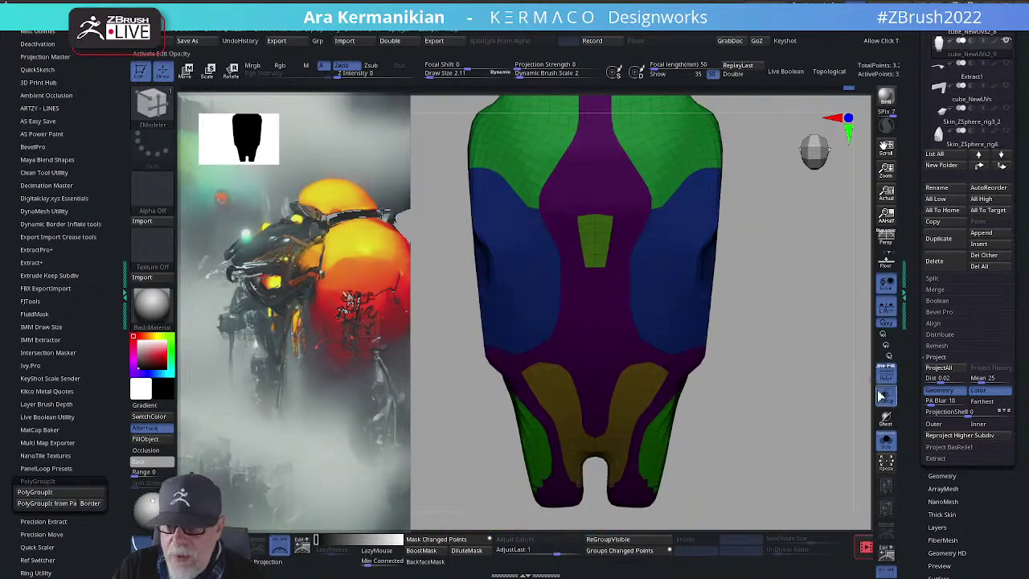
click(885, 440)
alt+drag(815, 385, 805, 409)
alt+drag(820, 319, 790, 453)
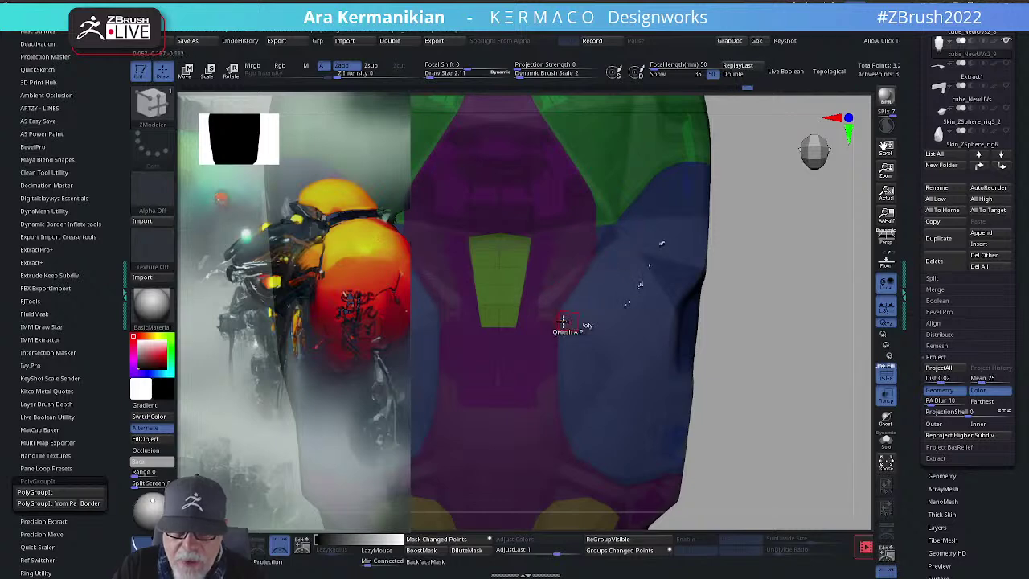
alt+drag(754, 322, 681, 321)
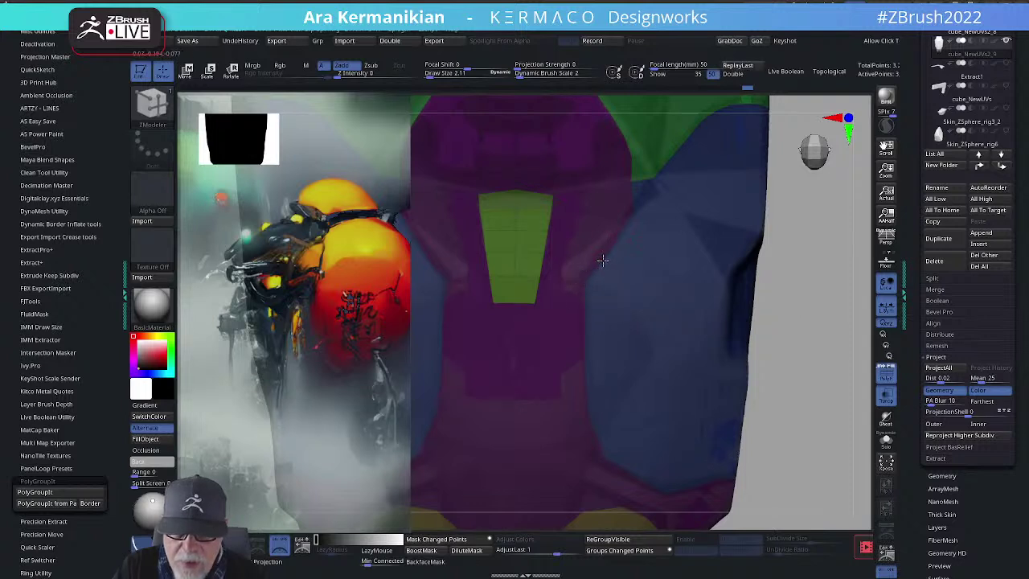
drag(827, 364, 593, 345)
click(581, 338)
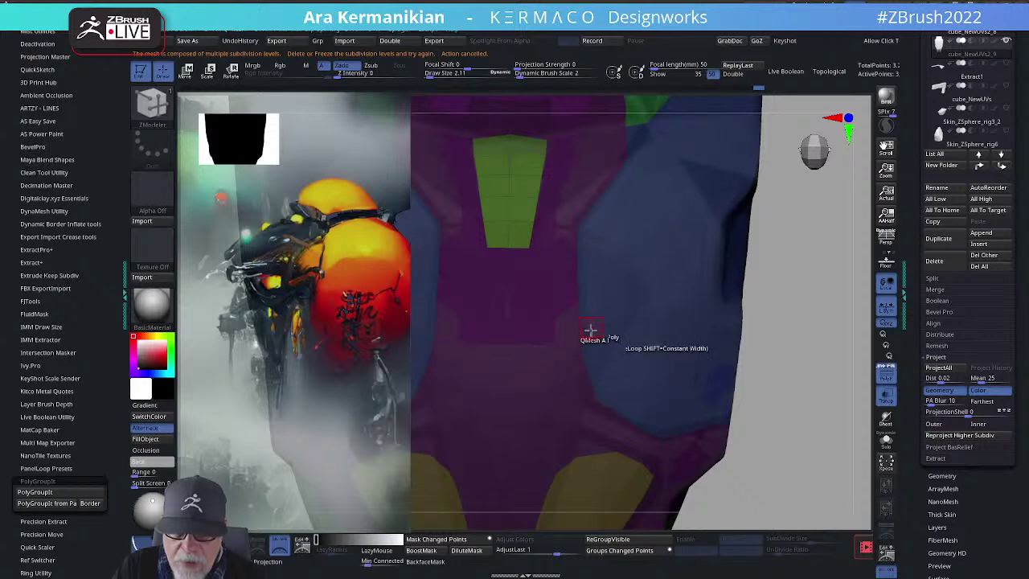
Step: Set both the ZModeler polygon action and edge action to Do Nothing so only points react
key(space)
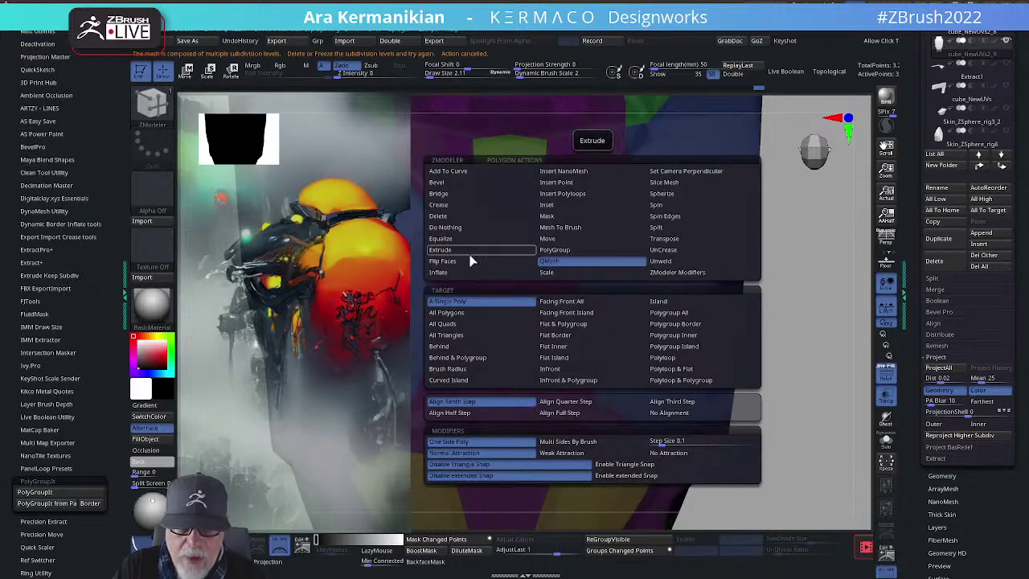
click(453, 229)
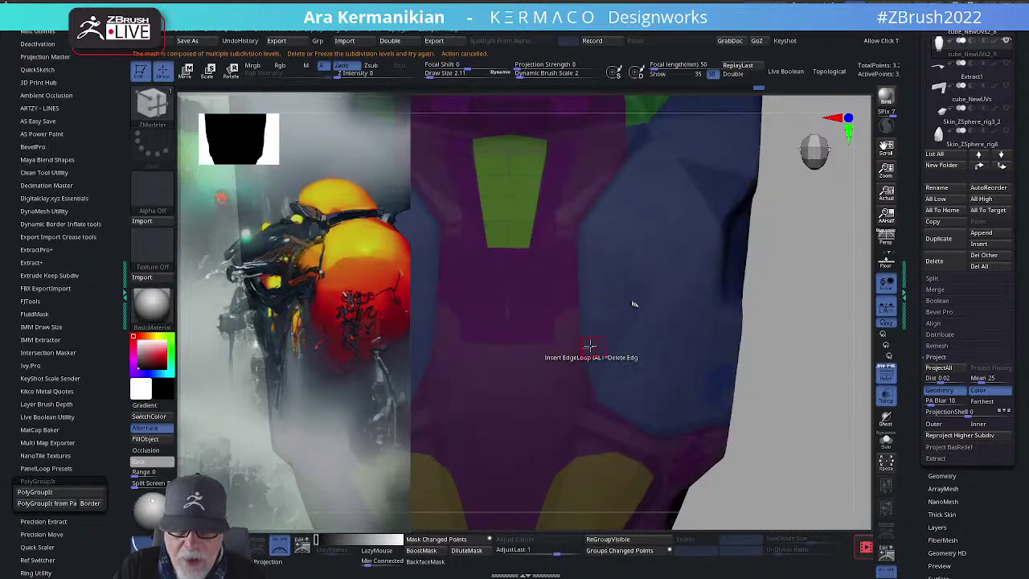
key(space)
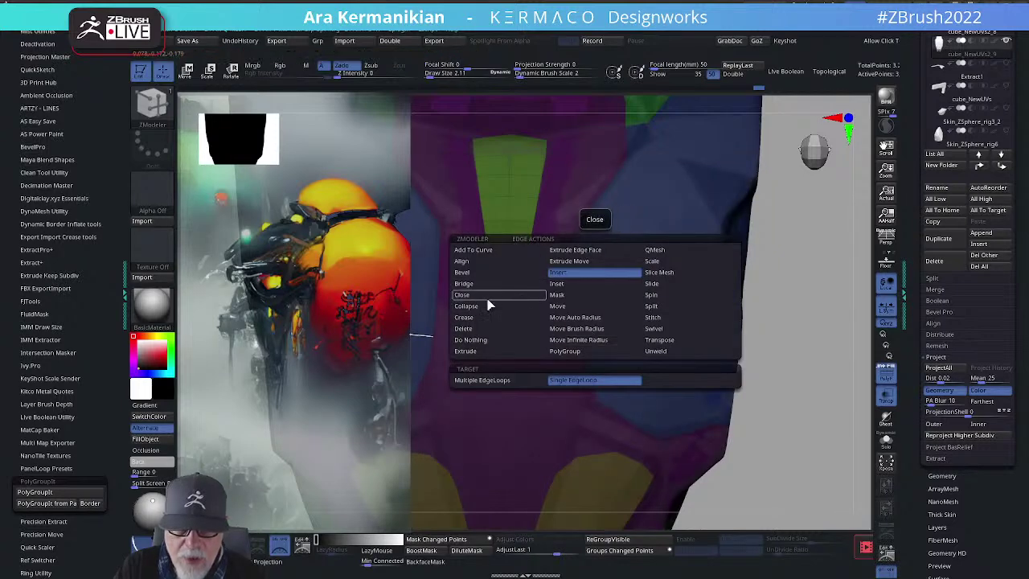
click(510, 328)
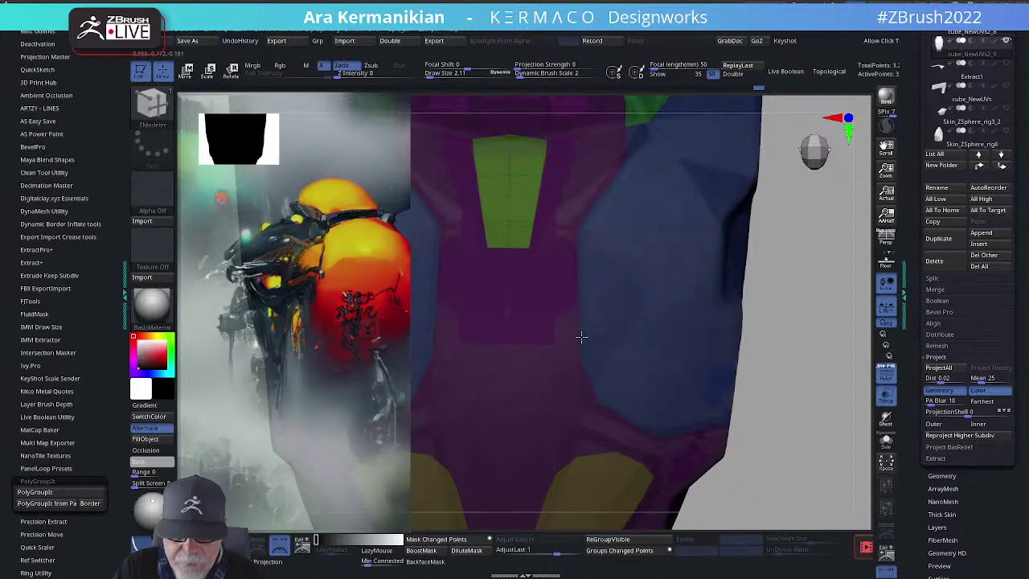
Step: Slide the points along the blue side panel's inner and lower borders onto the original's painted panel lines
drag(784, 347, 742, 310)
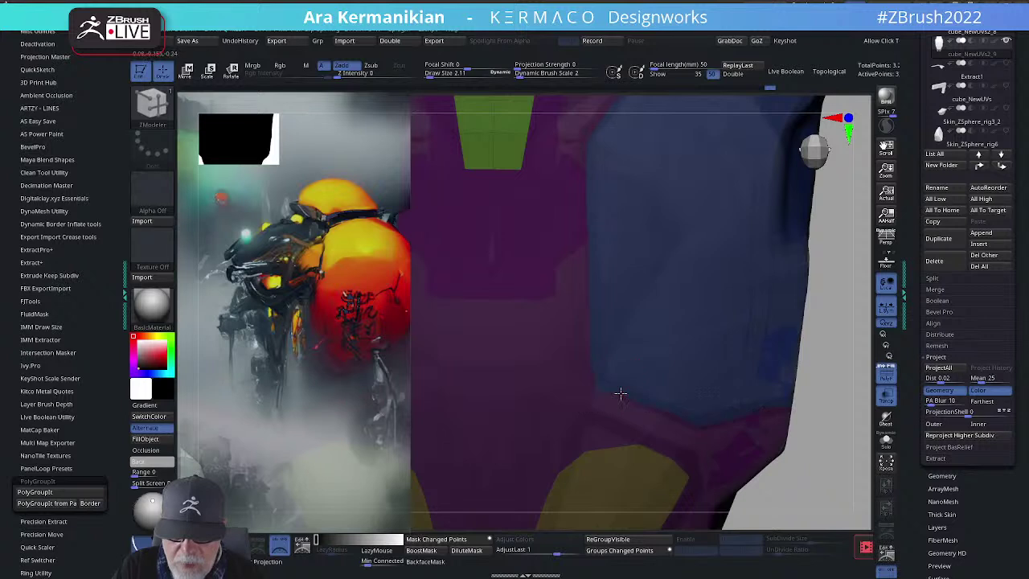
alt+drag(844, 455, 801, 397)
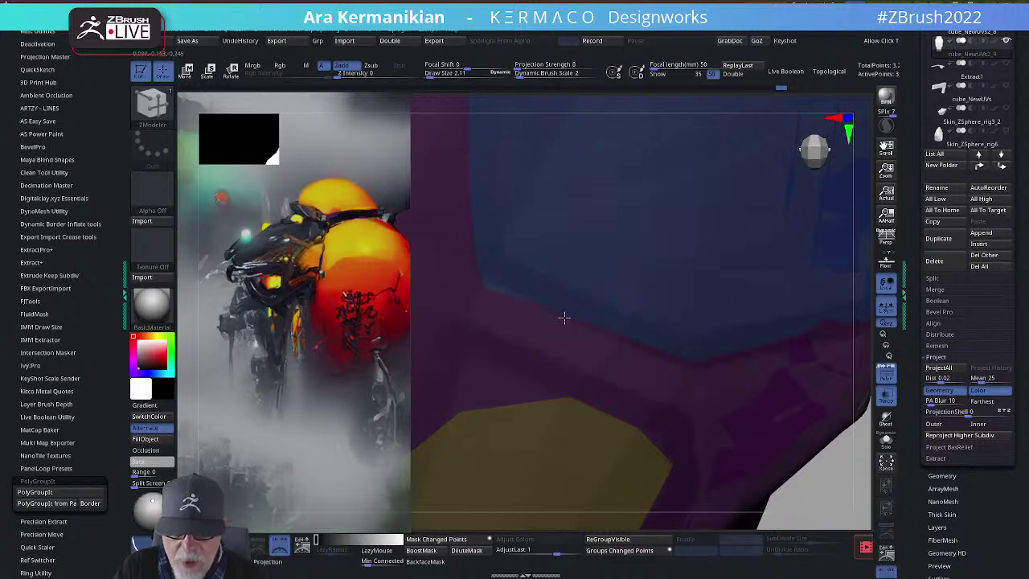
drag(808, 501, 763, 478)
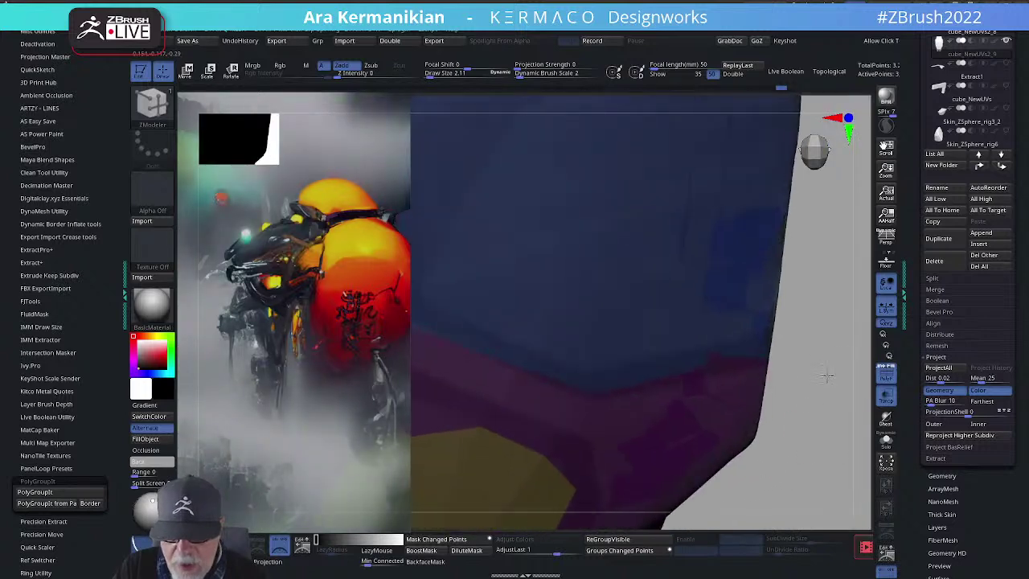
drag(829, 375, 792, 371)
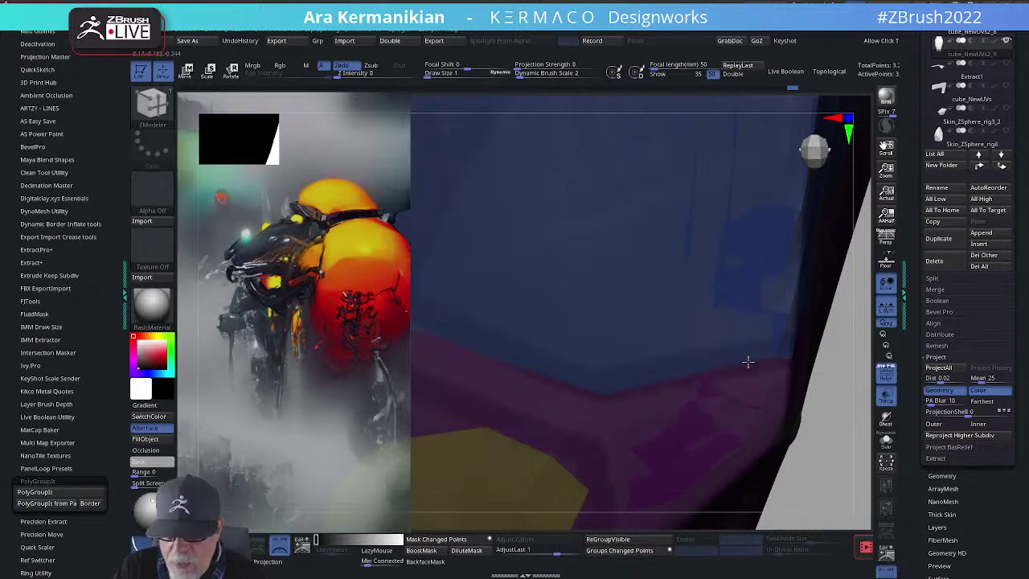
alt+drag(846, 438, 792, 378)
alt+drag(852, 261, 840, 356)
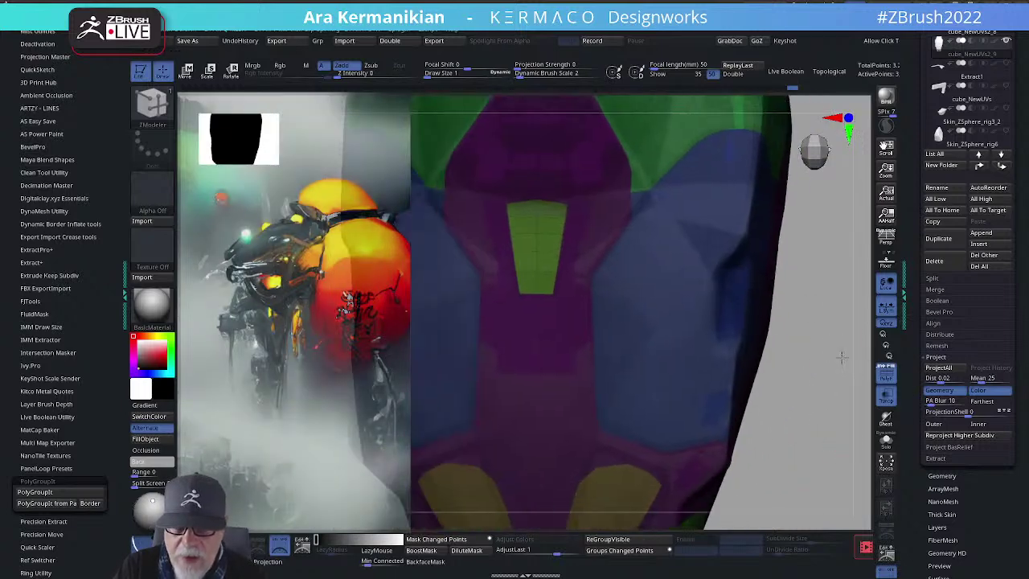
Step: Compare the adjusted borders with the painted original by toggling transparency, and inspect the shell isolated in Solo mode
click(886, 399)
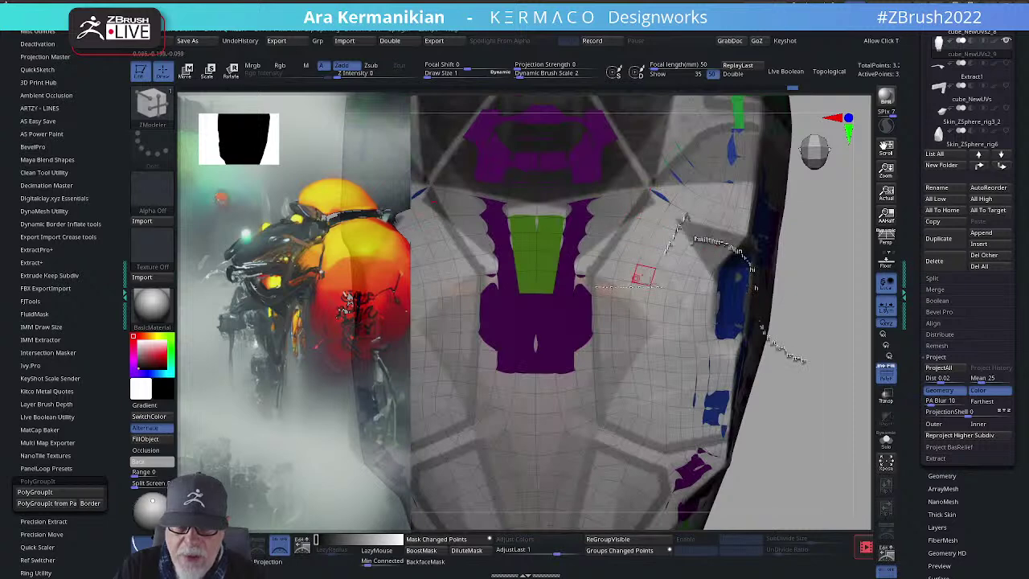
click(886, 397)
click(886, 444)
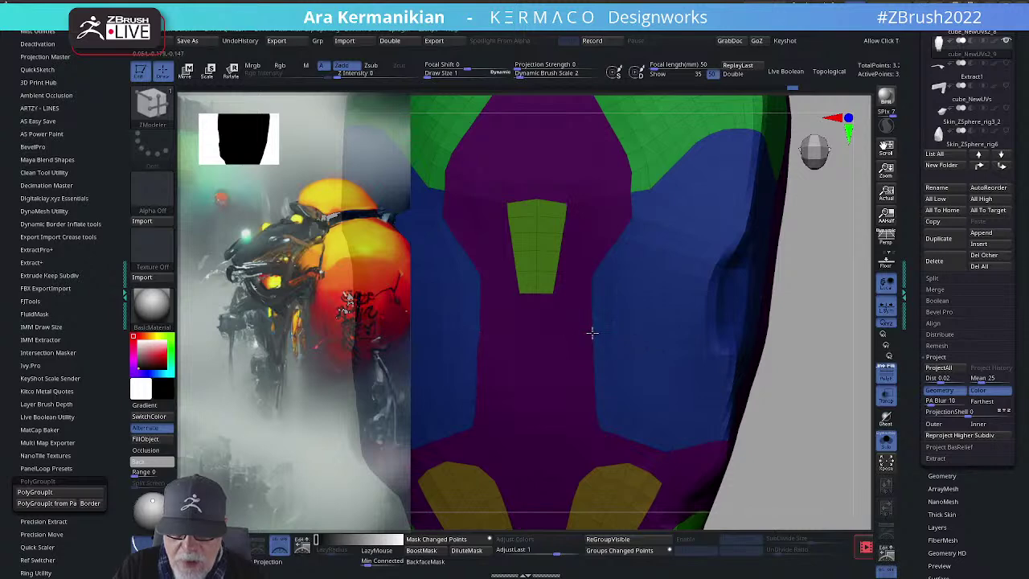
key(f)
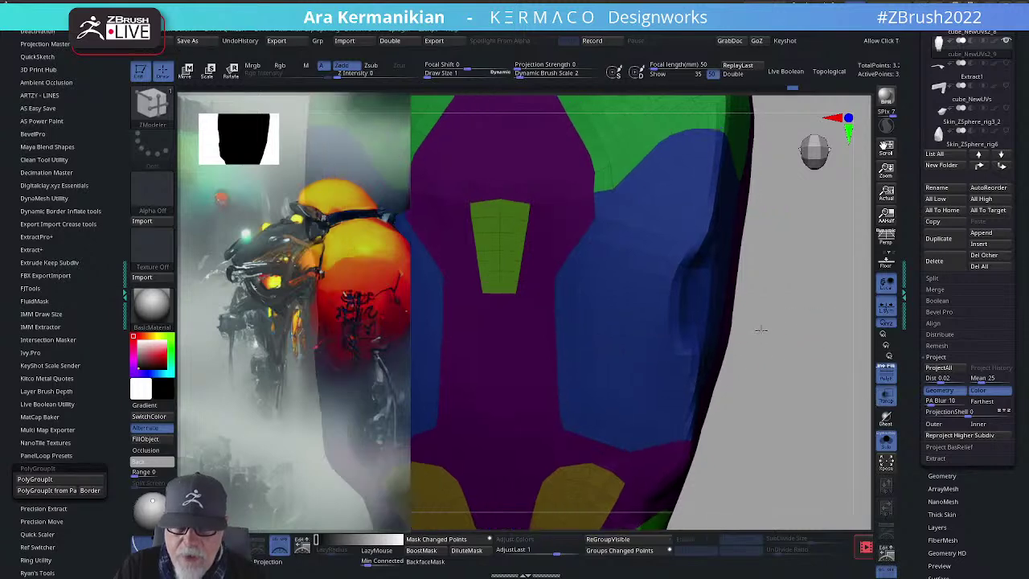
Step: Slide the border points between the green upper panels, the blue panels and the purple centre strip into straight, angular lines
drag(781, 297, 787, 405)
alt+click(886, 285)
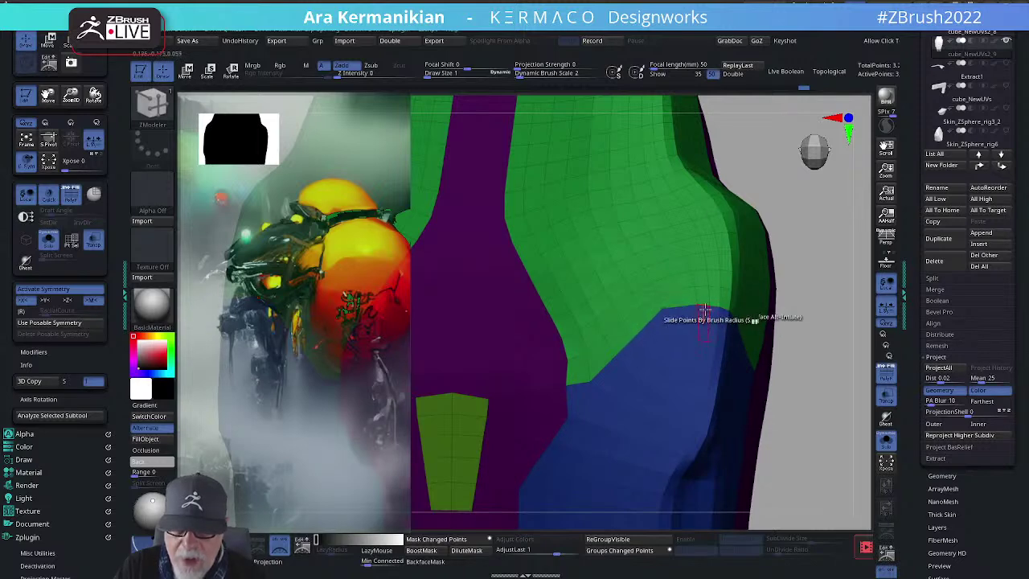
alt+drag(858, 350, 756, 319)
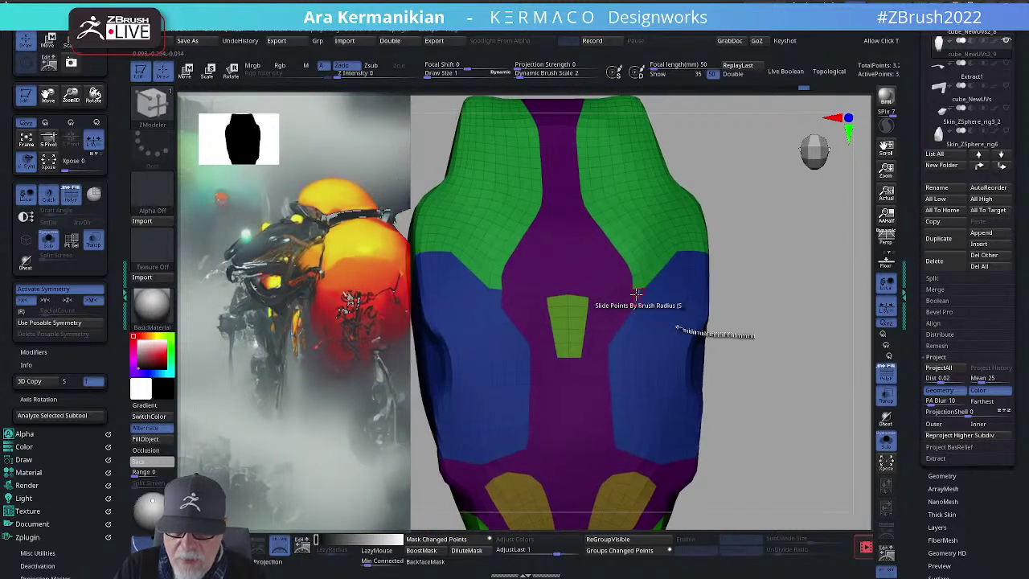
drag(784, 240, 819, 249)
alt+drag(817, 233, 852, 309)
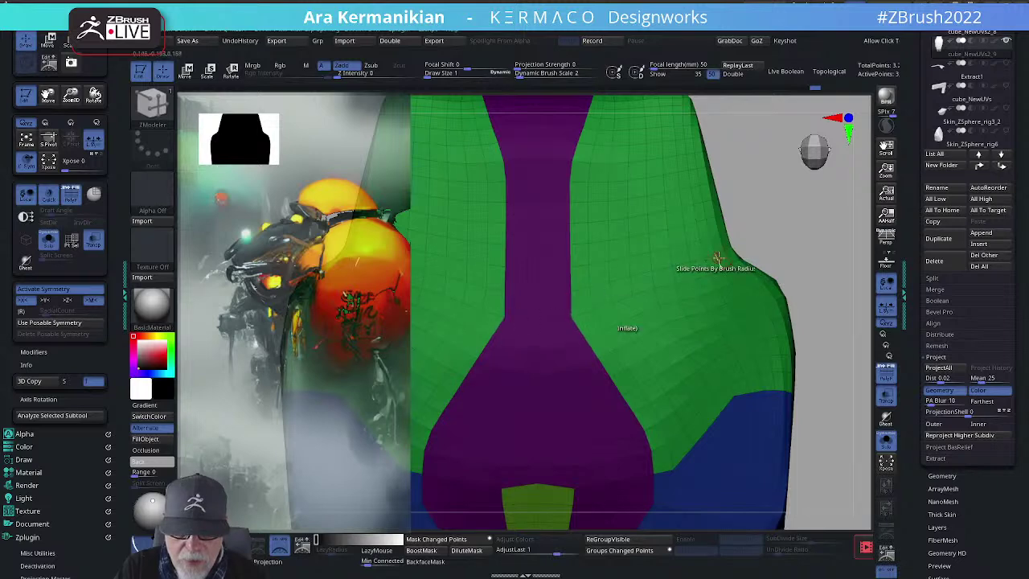
drag(677, 259, 517, 407)
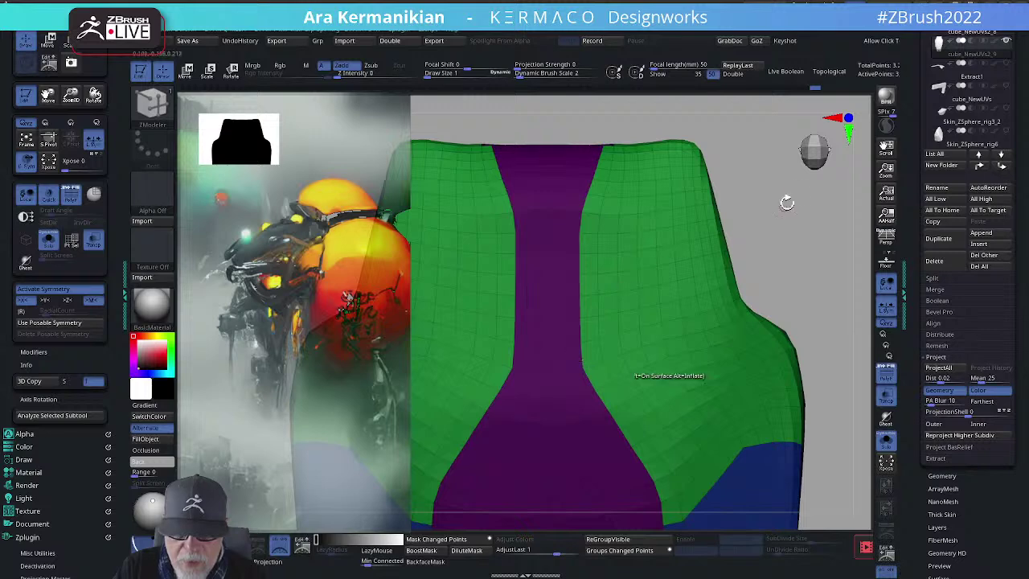
alt+drag(786, 203, 776, 281)
mouse_move(779, 236)
mouse_down()
mouse_move(774, 223)
mouse_move(764, 334)
mouse_move(737, 238)
mouse_move(712, 266)
mouse_up()
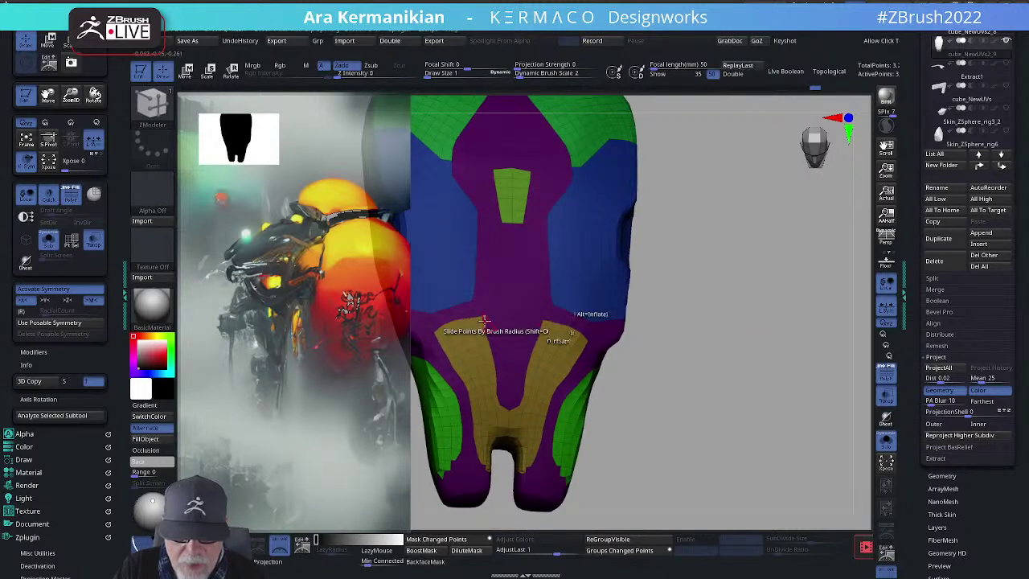
Step: Turn off Solo and slide the yellow lower panels' top and inner border points to form straight edges with sharp corners
drag(714, 332, 832, 346)
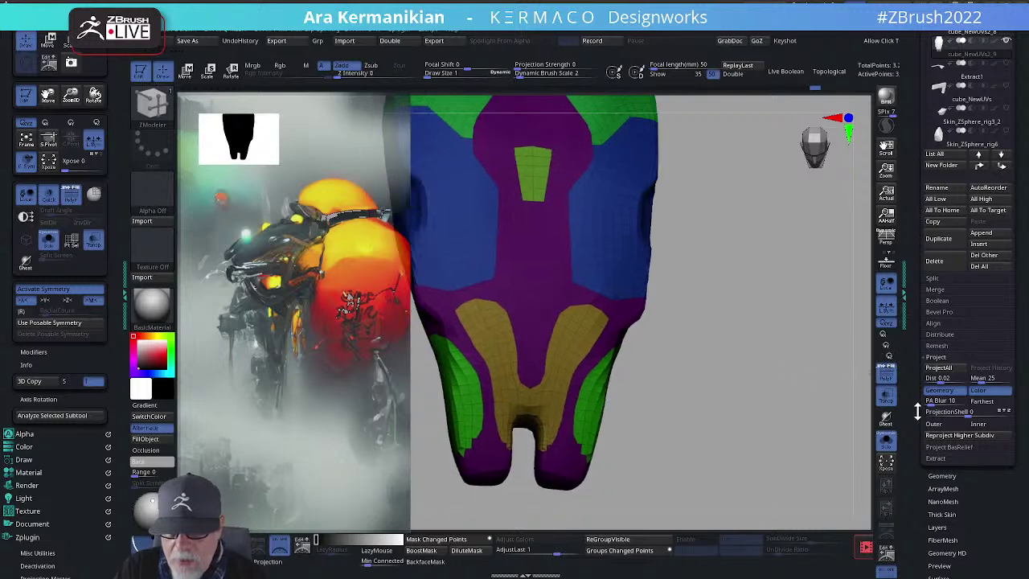
click(884, 439)
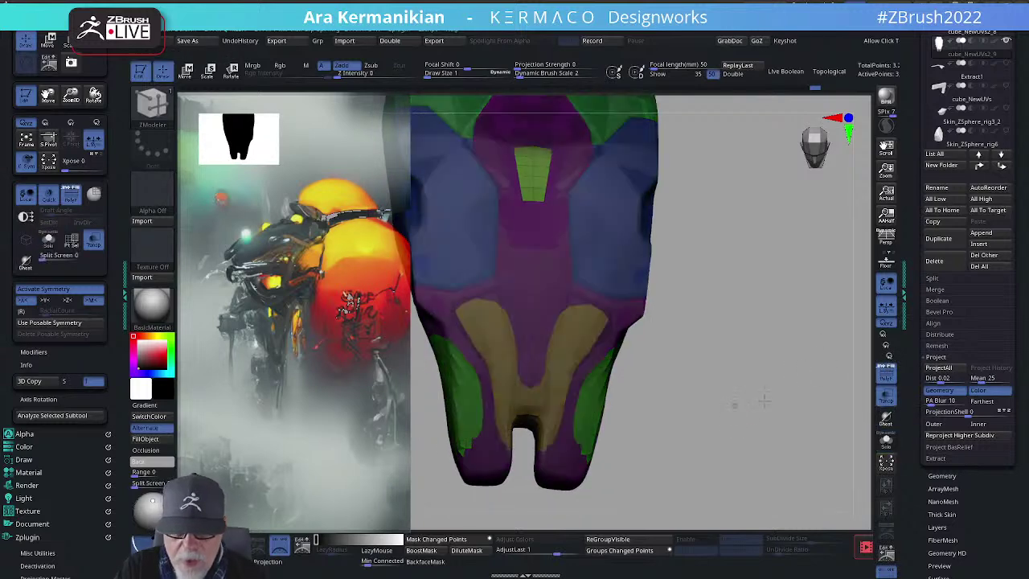
alt+drag(734, 408, 778, 463)
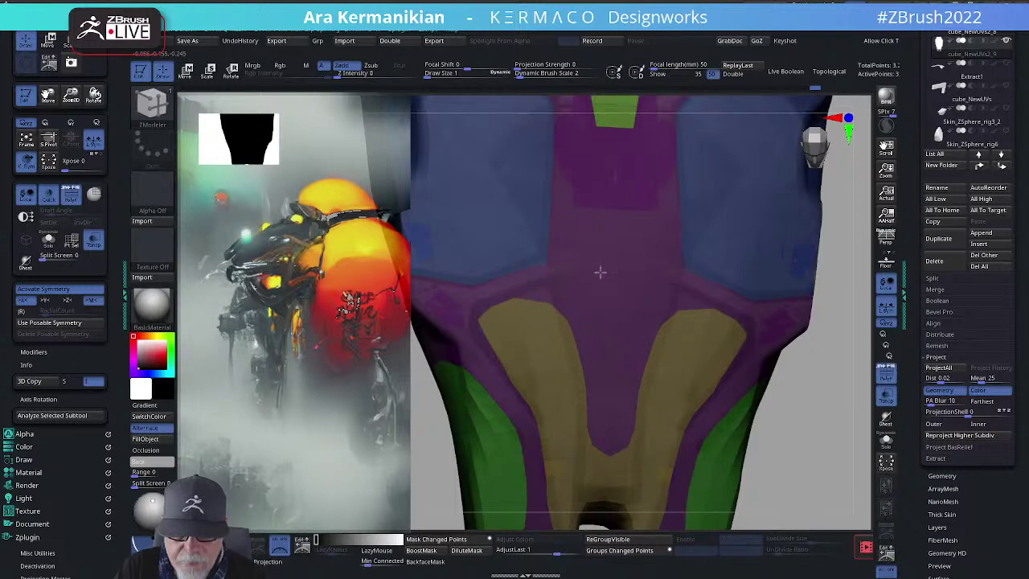
click(564, 279)
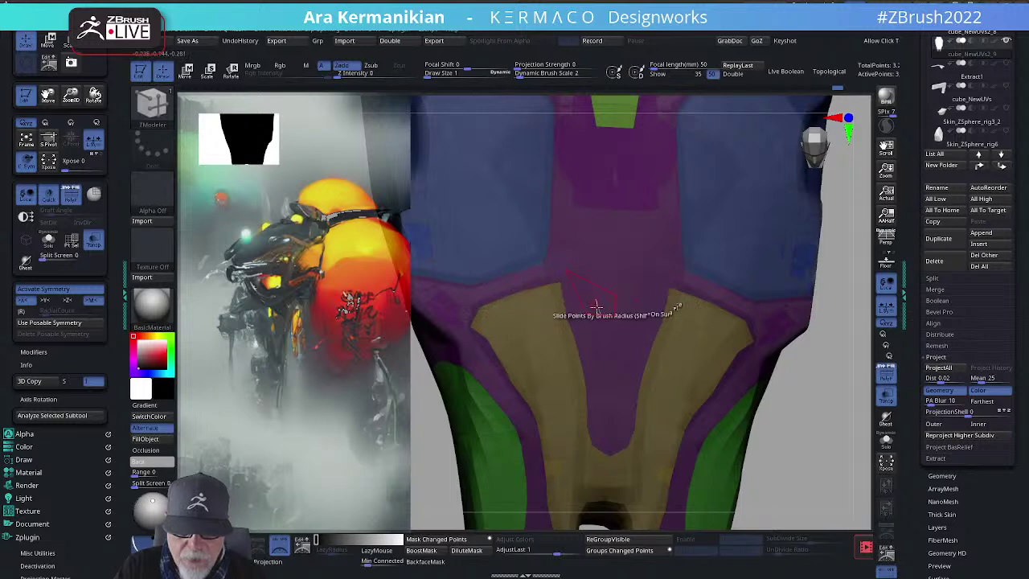
drag(823, 420, 602, 319)
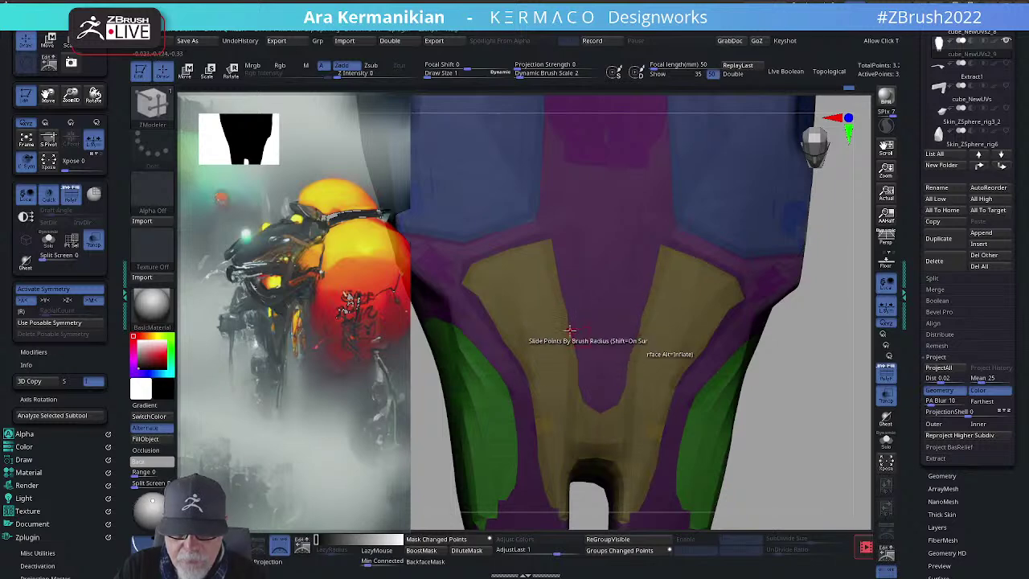
alt+drag(826, 406, 766, 456)
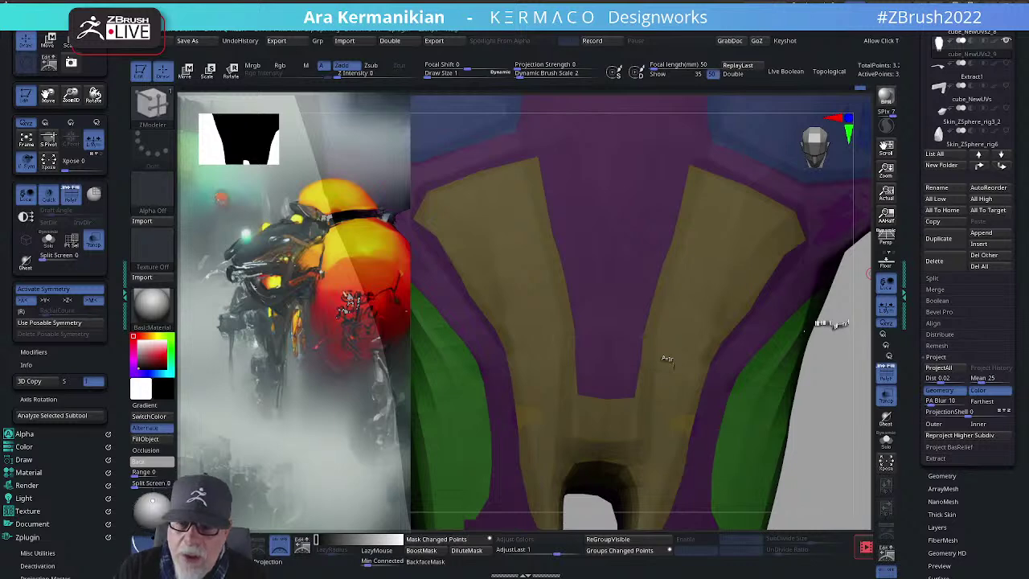
Step: Slide the points along the yellow panels' inner notch edge and outer upper corners into straight lines with sharp corners
mouse_move(814, 483)
mouse_down()
mouse_move(793, 413)
mouse_move(747, 409)
mouse_move(790, 400)
mouse_move(809, 428)
mouse_up()
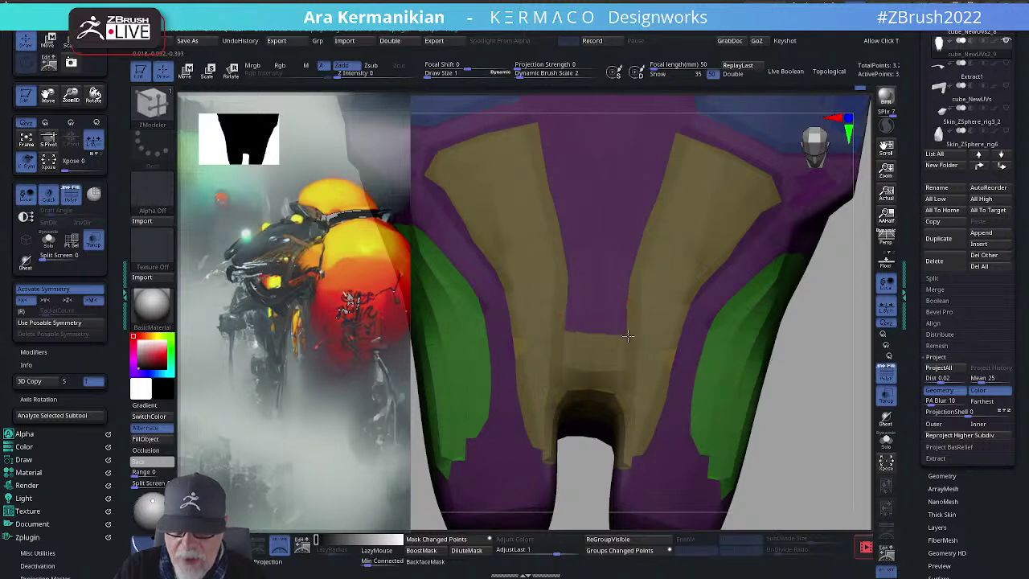
drag(822, 395, 775, 399)
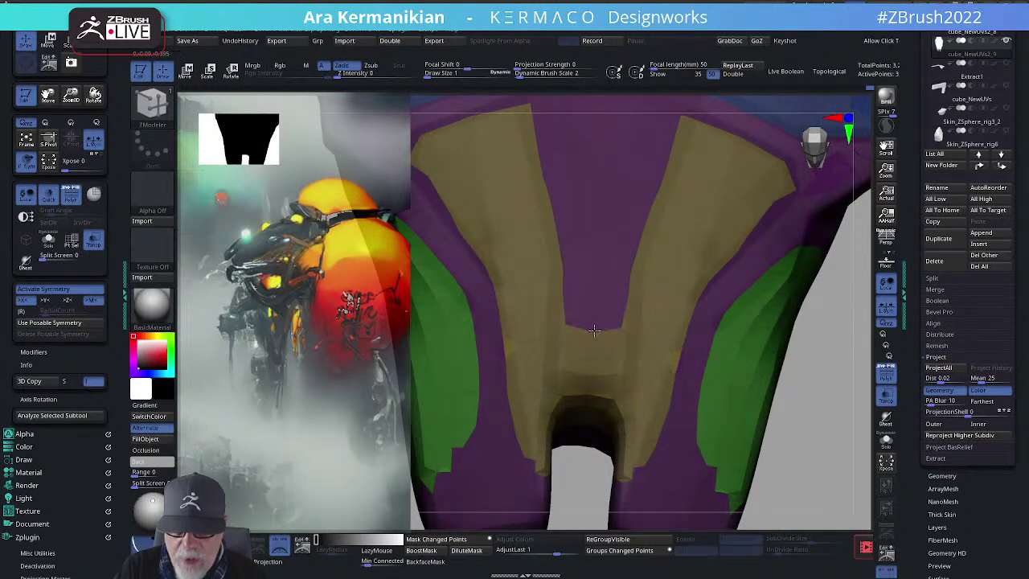
drag(594, 330, 544, 340)
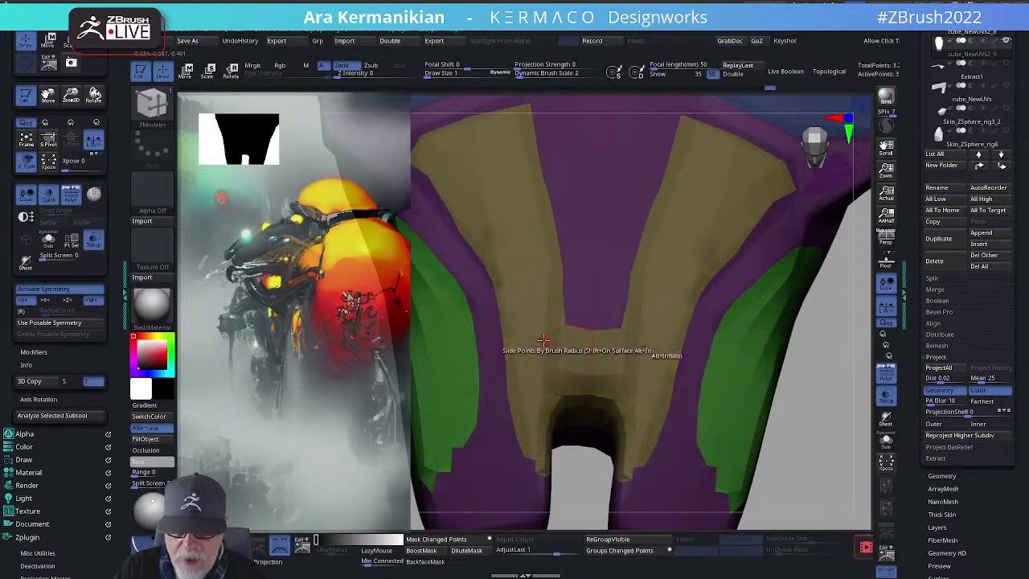
drag(848, 411, 769, 418)
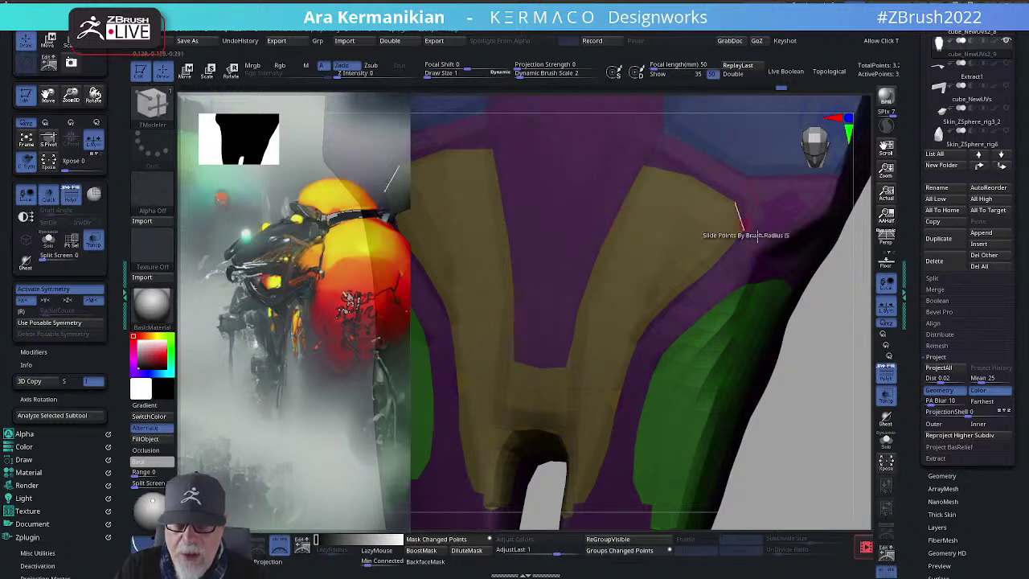
alt+drag(837, 321, 780, 313)
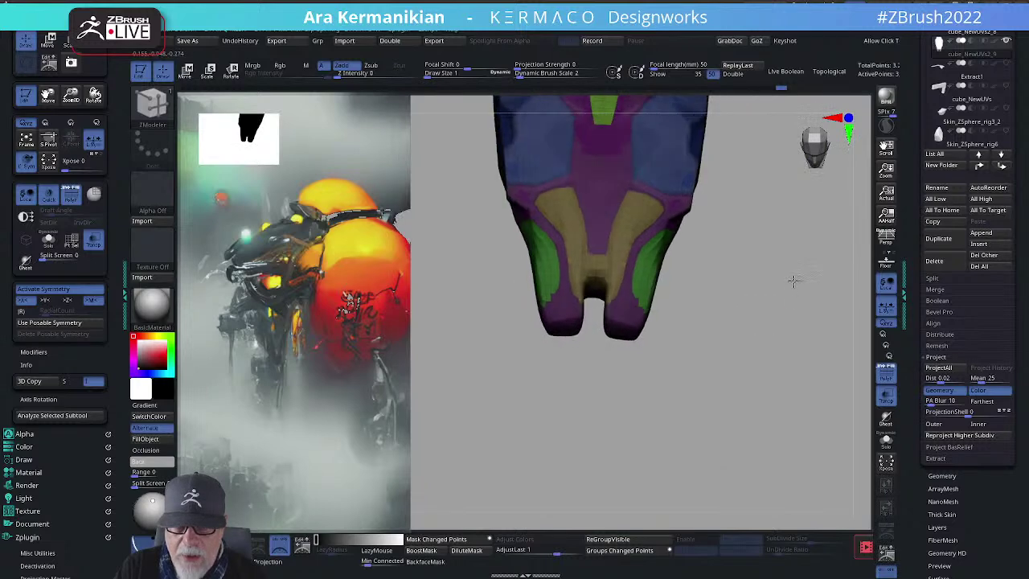
Step: Slide the border points at the yellow panels' lower tips around the bottom notch to remove the stair-stepped edges
alt+drag(780, 262, 803, 361)
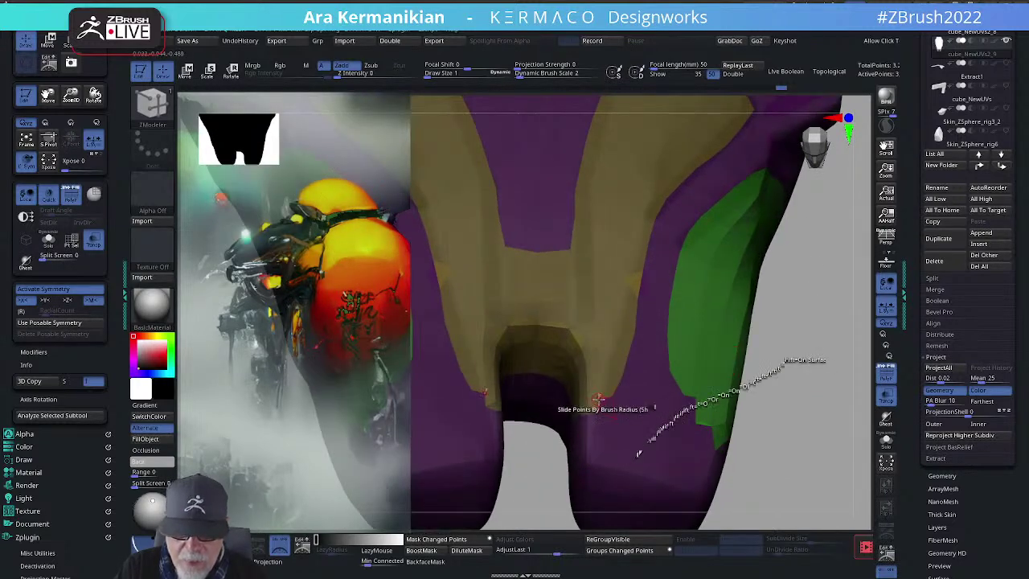
mouse_move(779, 467)
mouse_down()
mouse_move(808, 437)
mouse_move(801, 415)
mouse_move(781, 415)
mouse_up()
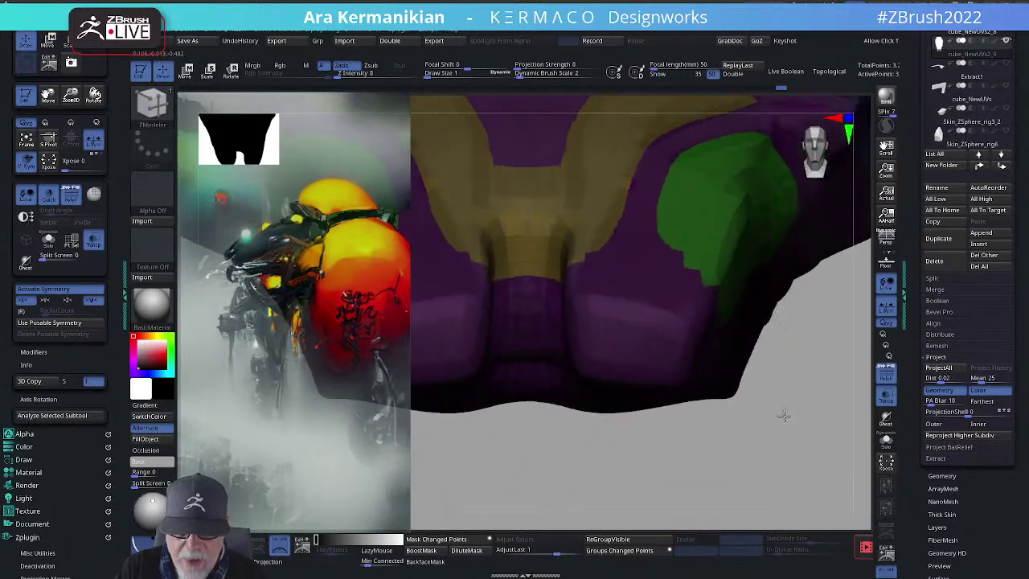
alt+drag(523, 479, 641, 475)
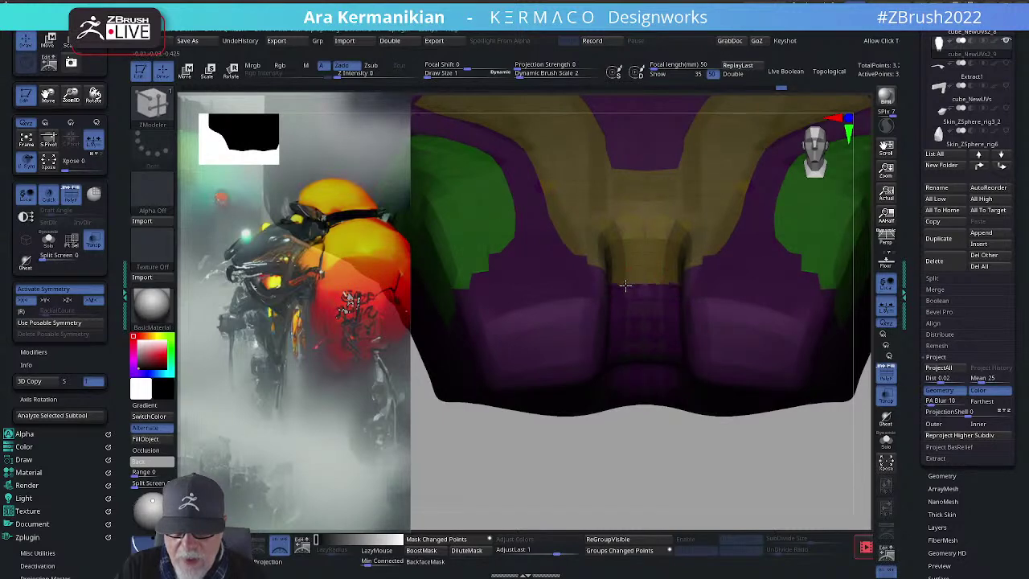
mouse_move(656, 433)
mouse_down()
mouse_move(611, 487)
mouse_move(517, 493)
mouse_move(606, 524)
mouse_up()
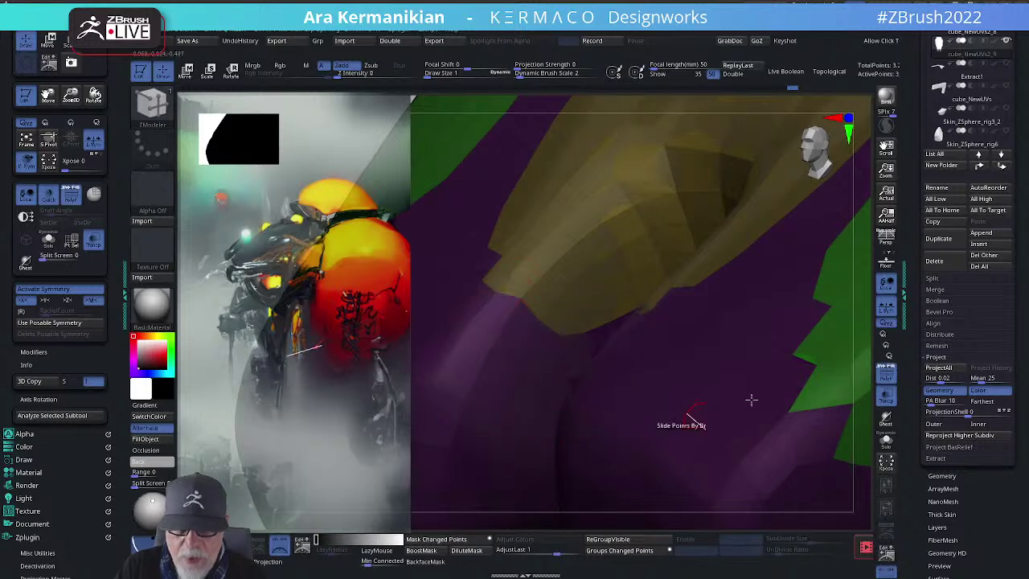
alt+drag(794, 343, 566, 411)
drag(659, 505, 827, 503)
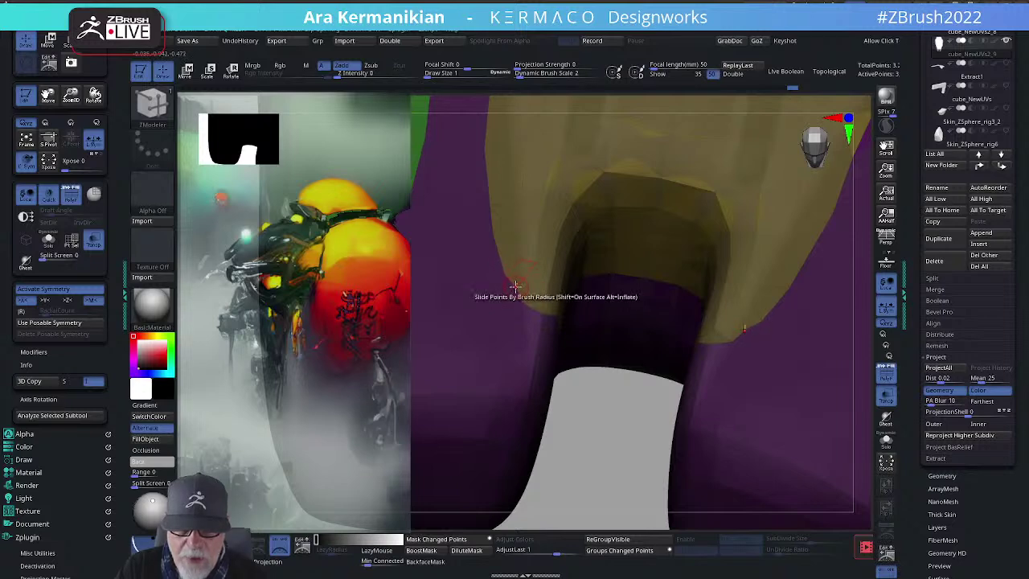
drag(639, 463, 493, 399)
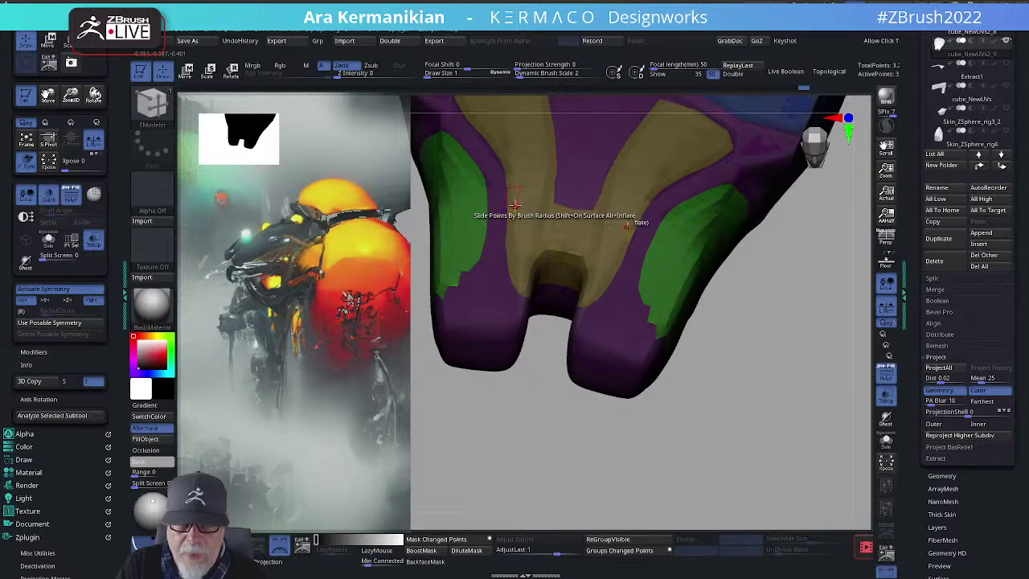
alt+drag(789, 318, 827, 405)
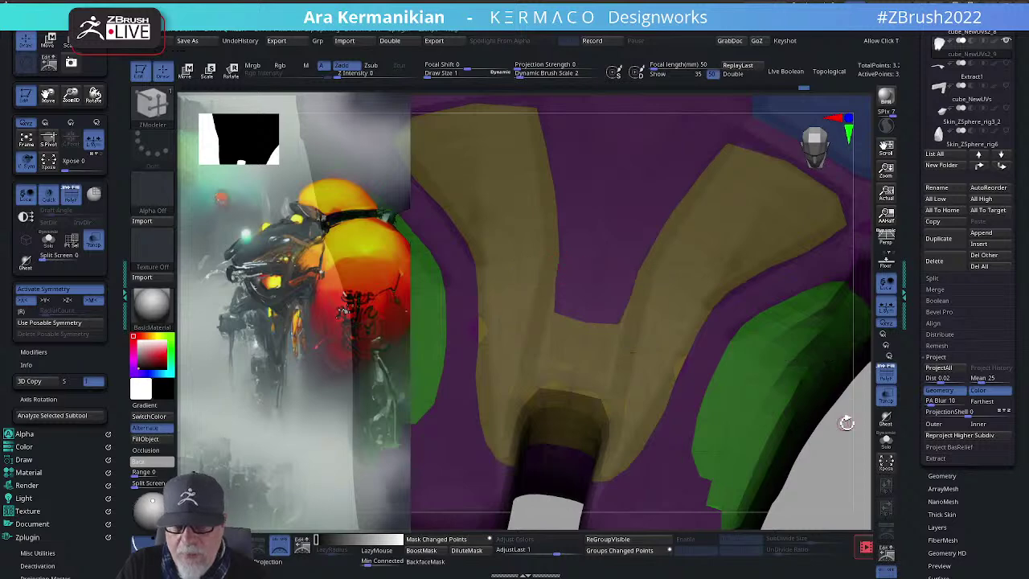
Step: Set the draw size to about 1.71 and straighten the yellow panels' upper and outer borders down to their lower tips
key(f)
drag(723, 407, 661, 232)
alt+drag(766, 276, 824, 400)
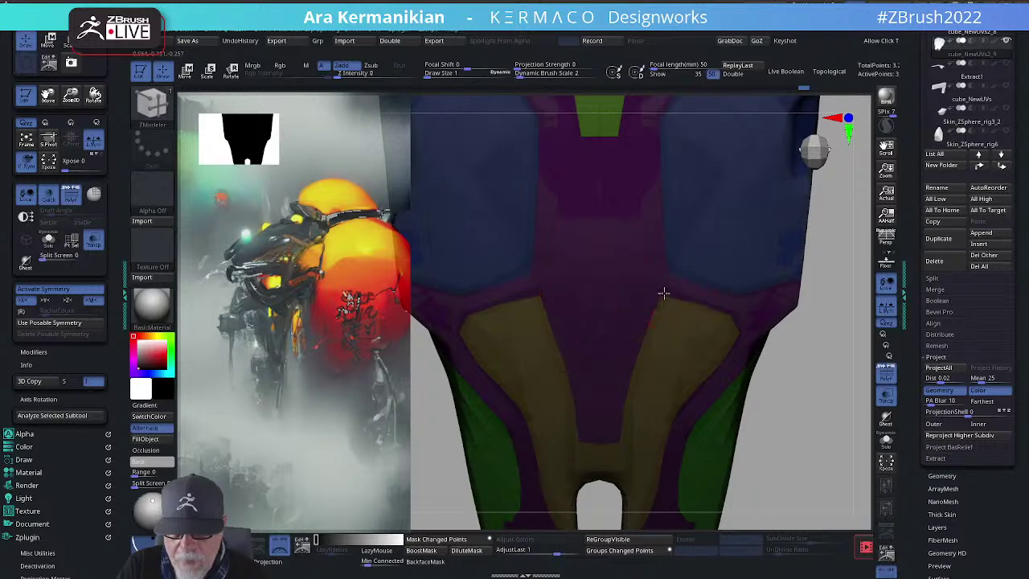
mouse_move(847, 426)
mouse_down()
mouse_move(804, 356)
mouse_move(808, 318)
mouse_move(797, 371)
mouse_move(755, 386)
mouse_up()
key(s)
drag(718, 336, 725, 336)
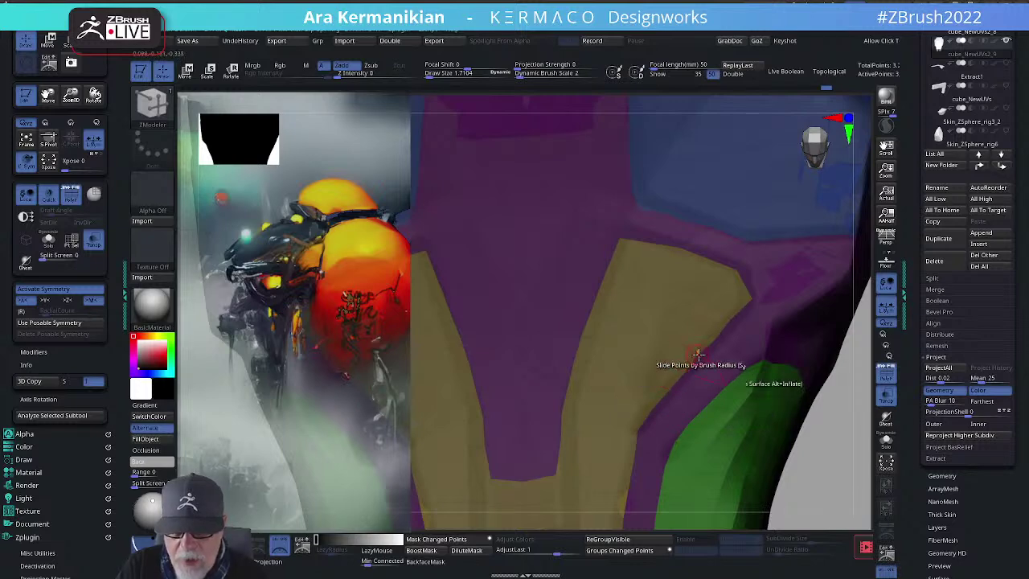
mouse_move(842, 424)
mouse_down()
mouse_move(811, 386)
mouse_move(728, 325)
mouse_up()
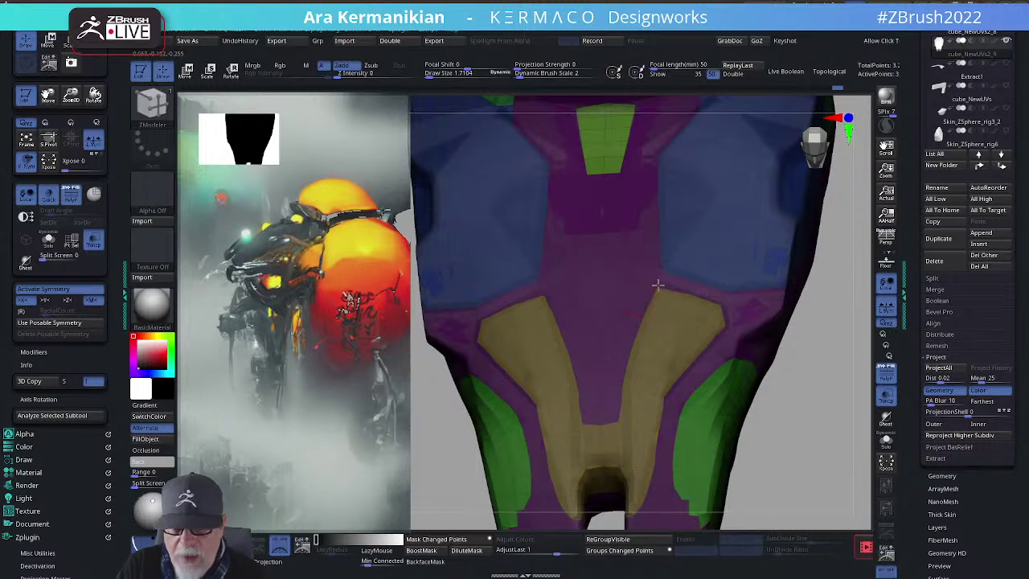
mouse_move(833, 408)
mouse_down()
mouse_move(790, 349)
mouse_move(772, 346)
mouse_move(777, 301)
mouse_move(797, 373)
mouse_move(800, 294)
mouse_move(828, 368)
mouse_move(815, 366)
mouse_move(769, 262)
mouse_move(637, 423)
mouse_up()
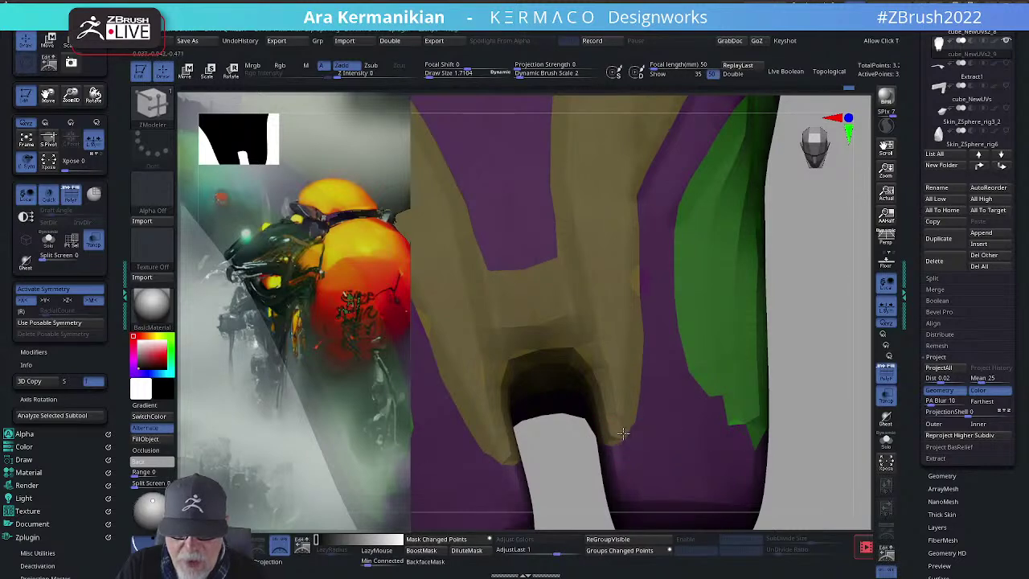
alt+drag(808, 384, 829, 354)
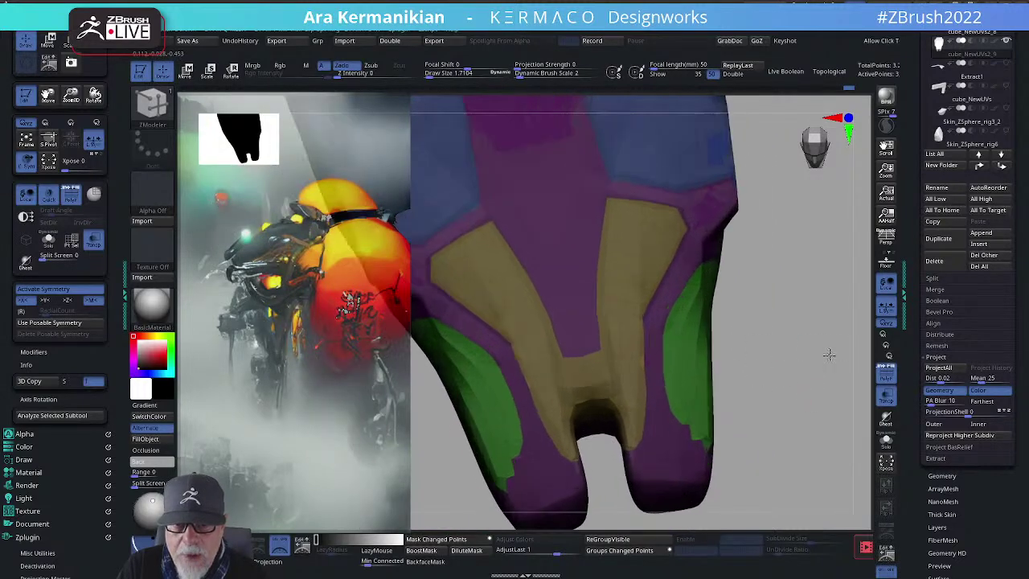
Step: Set the draw size to 2.11 and slide the green lower side panels' inner border points into straight, angular edges
drag(784, 269, 763, 246)
alt+drag(837, 309, 697, 306)
mouse_move(863, 358)
alt+mouse_down()
mouse_move(760, 301)
mouse_move(761, 329)
mouse_move(793, 336)
mouse_move(821, 313)
mouse_move(764, 383)
mouse_move(739, 343)
mouse_move(772, 337)
mouse_move(757, 319)
mouse_move(622, 297)
alt+mouse_up()
key(s)
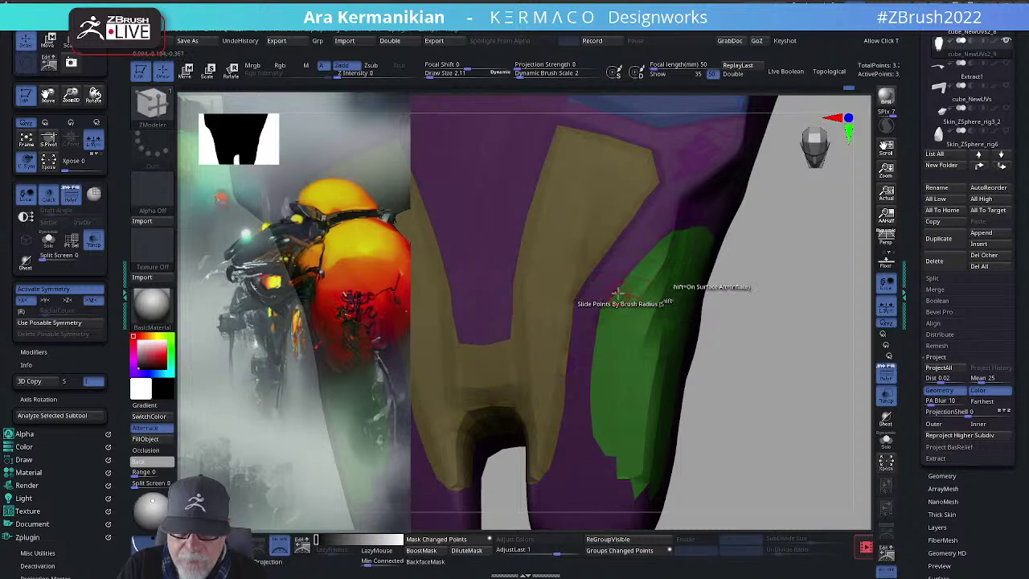
drag(772, 366, 743, 348)
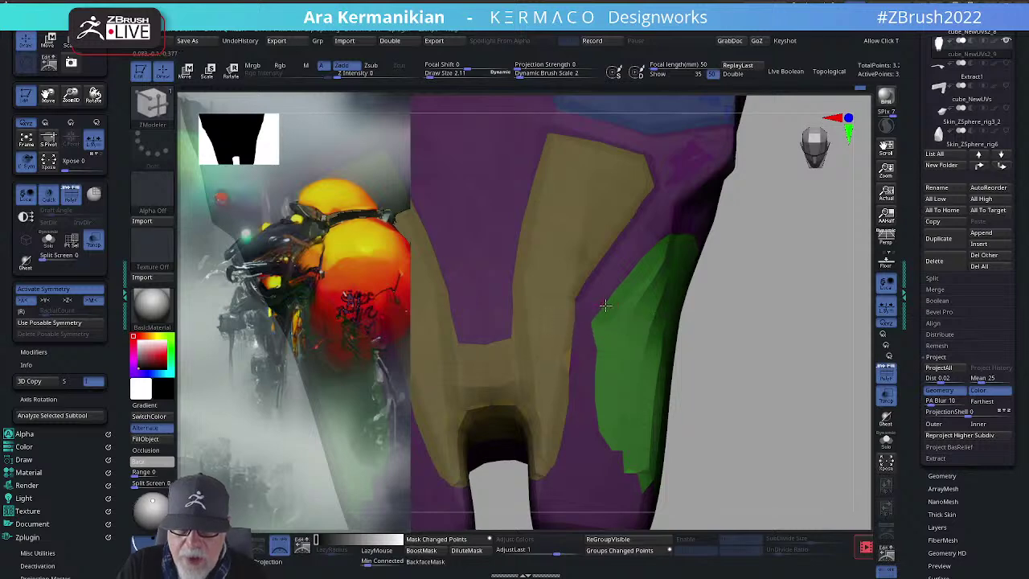
mouse_move(768, 364)
mouse_down()
mouse_move(758, 359)
mouse_move(774, 360)
mouse_up()
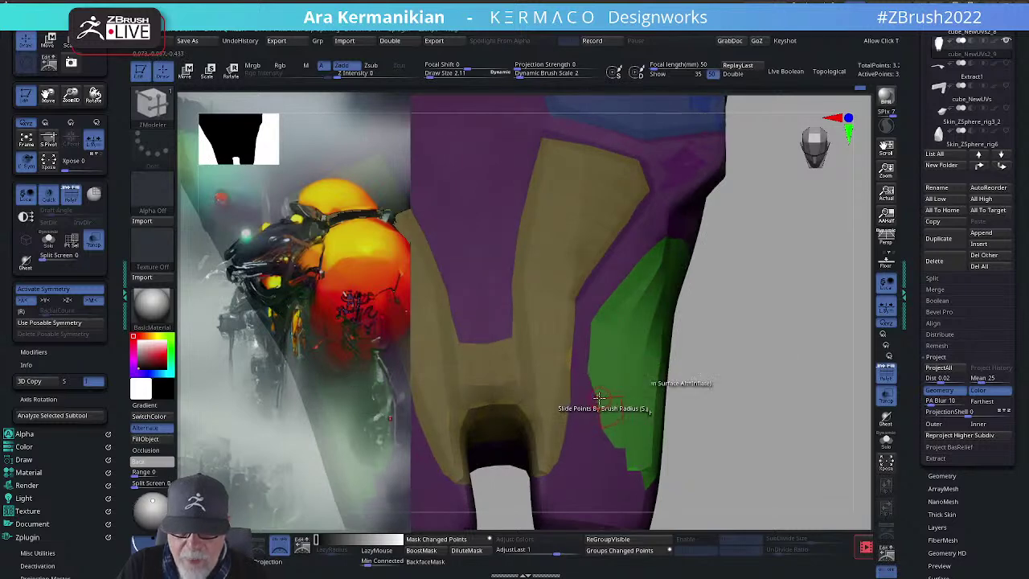
drag(770, 368, 730, 367)
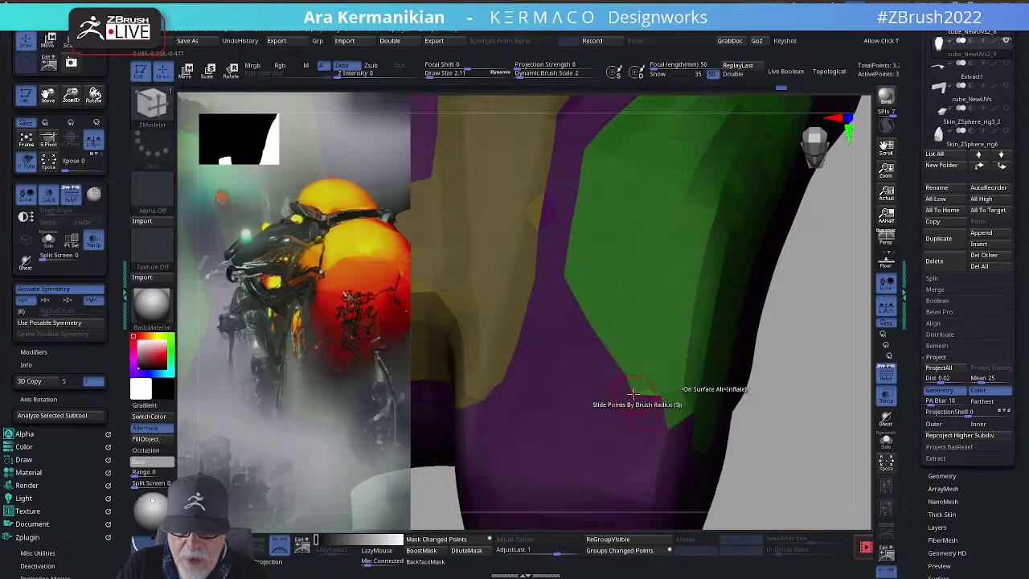
Step: Use ZModeler's PolyGroup polygon action to fill the notch at the green side panel's lower tip, and even out its border
drag(827, 417, 800, 385)
drag(865, 360, 804, 451)
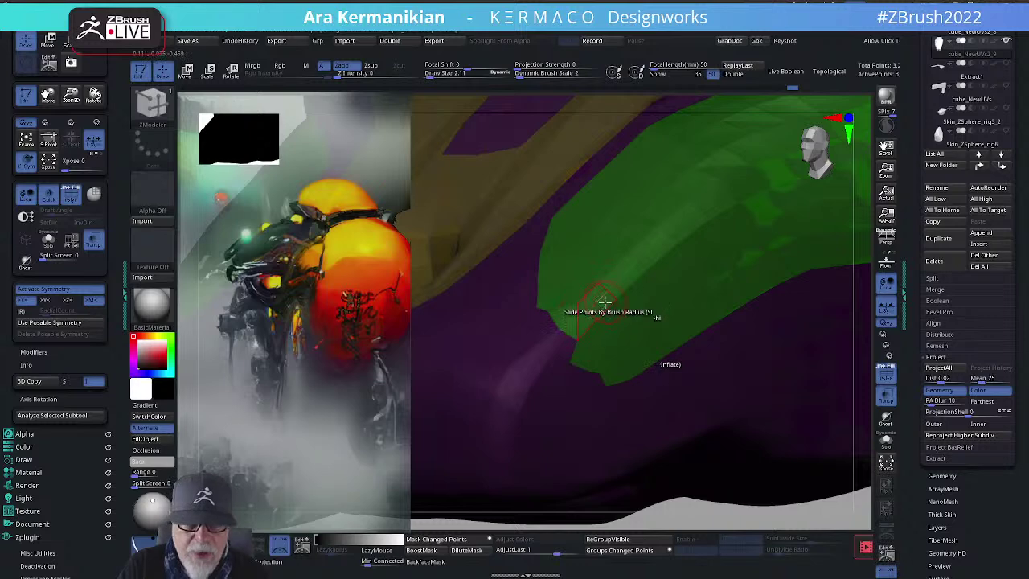
key(space)
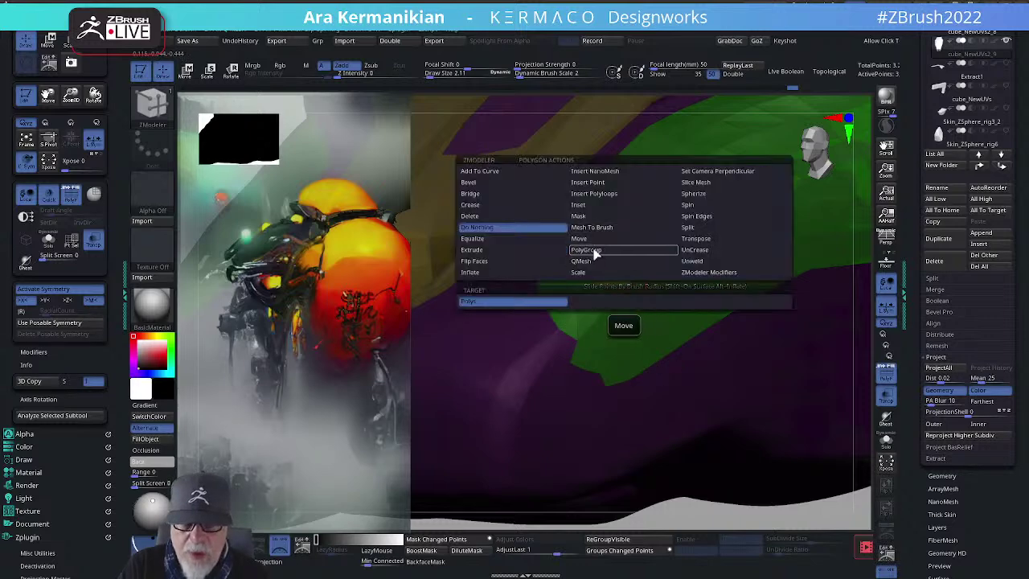
click(594, 252)
click(577, 329)
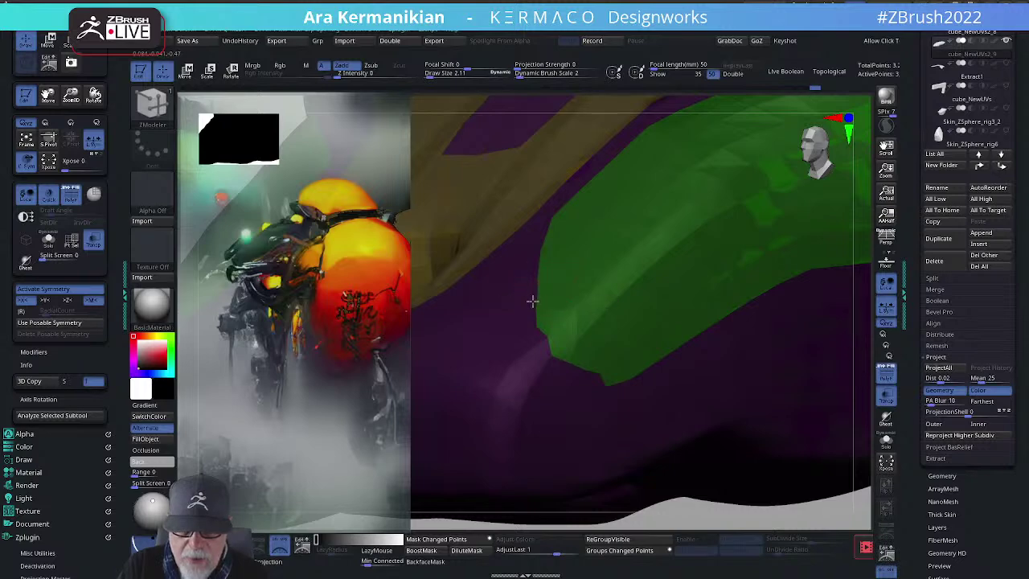
drag(702, 508, 796, 313)
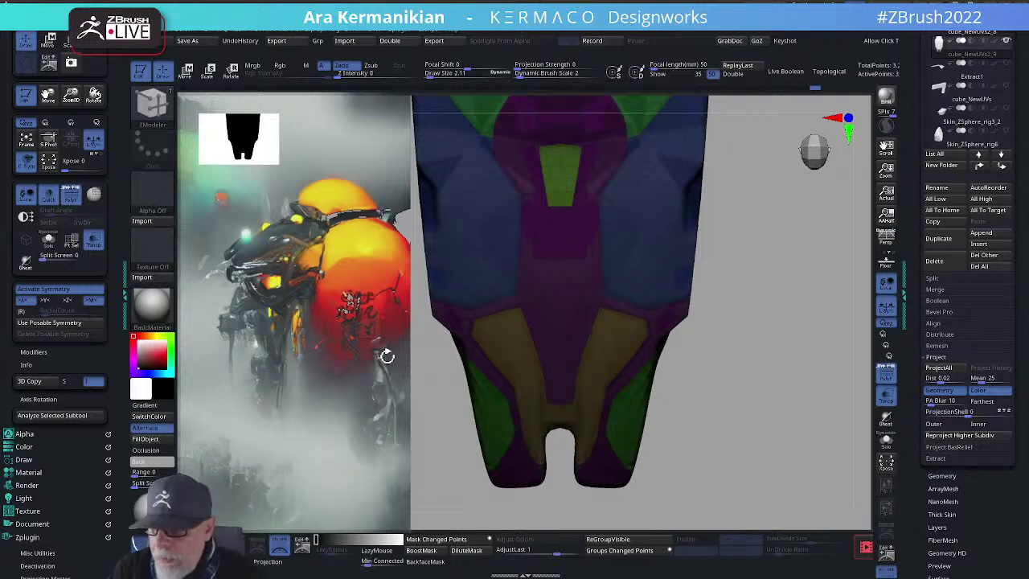
Step: Turn off transparency and isolate the shell in Solo mode
drag(721, 419, 760, 401)
drag(786, 311, 790, 340)
drag(839, 394, 705, 338)
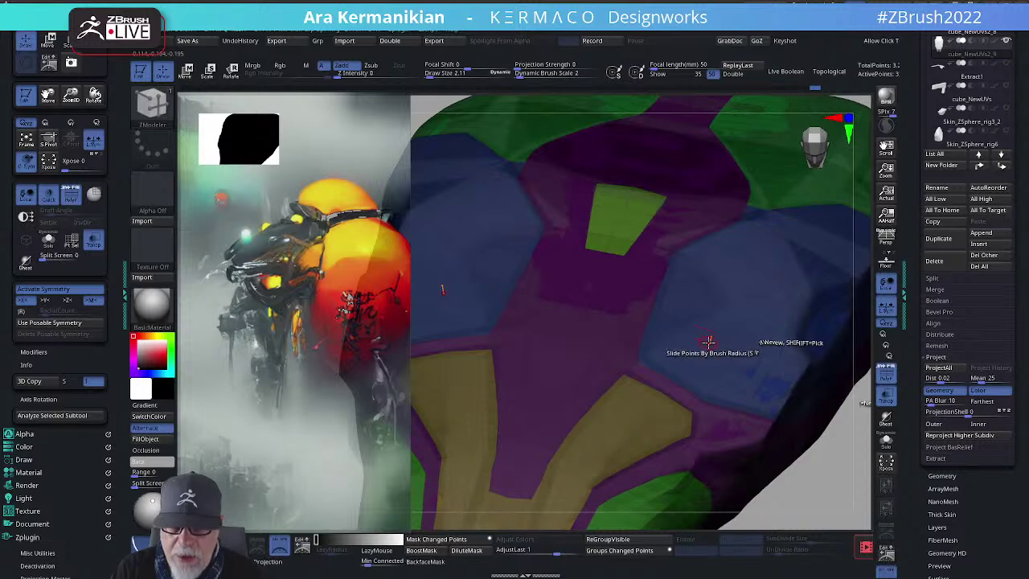
alt+drag(838, 453, 820, 402)
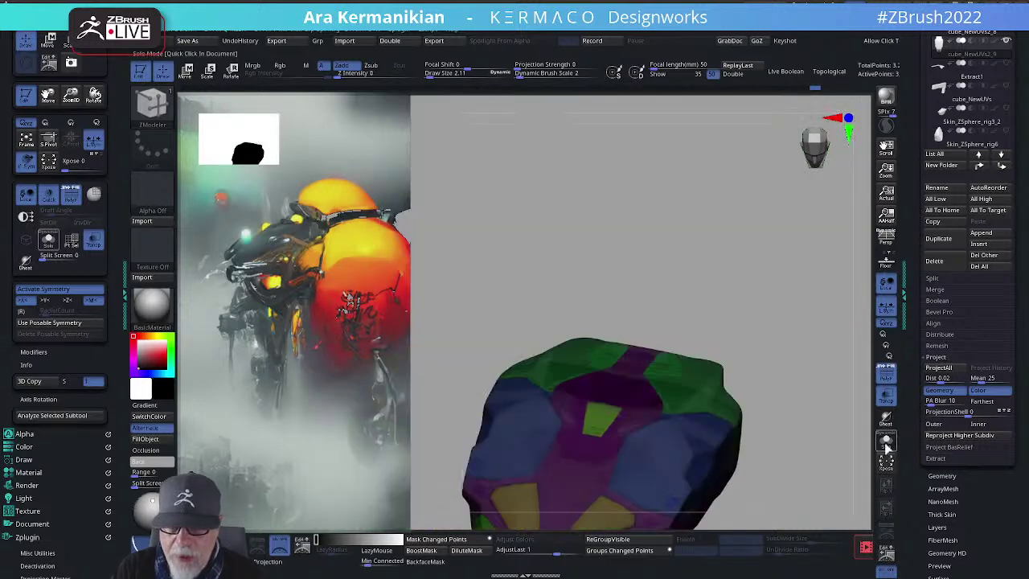
click(885, 393)
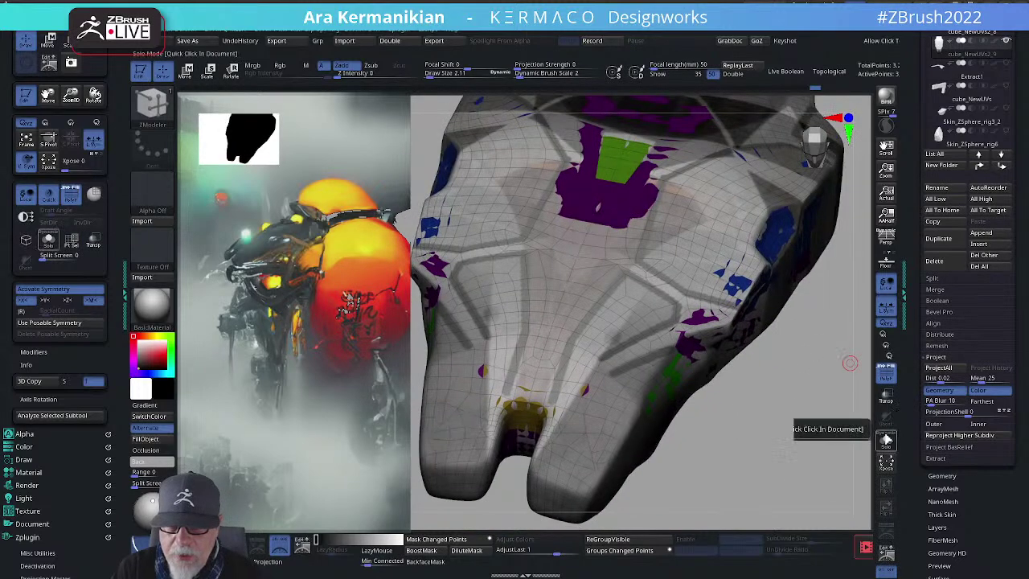
click(885, 440)
Step: Examine the yellow, blue and green panel borders on the isolated shell from several angles for straight edges and sharp corners
alt+drag(834, 463, 781, 485)
alt+right_drag(570, 261, 530, 377)
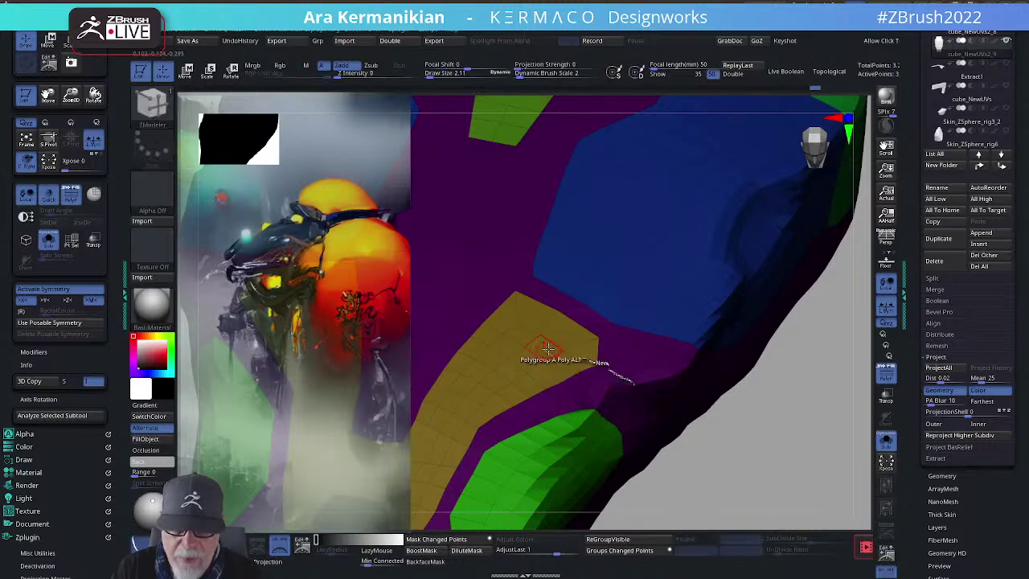
key(shift)
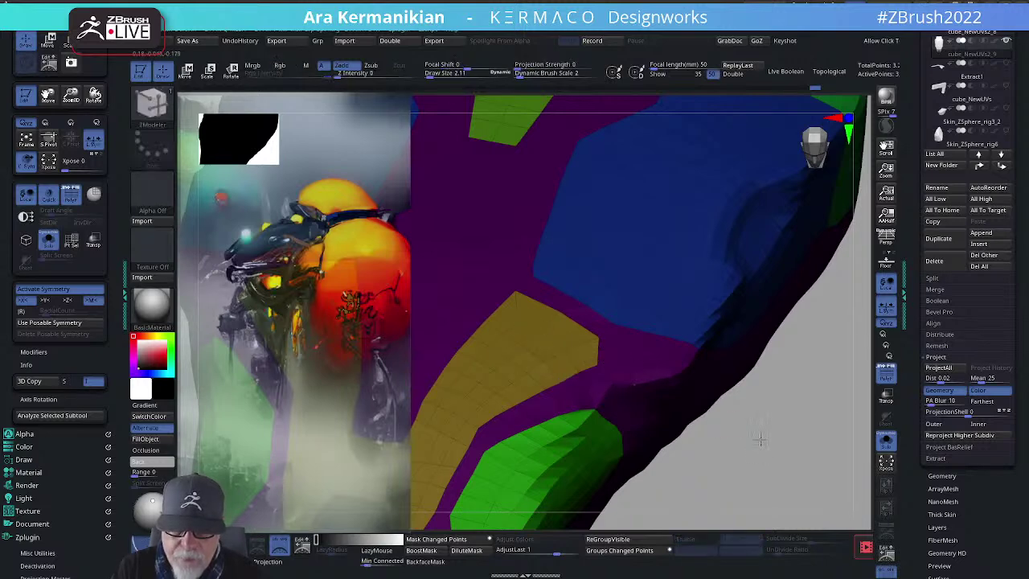
alt+drag(758, 439, 515, 372)
drag(717, 436, 658, 382)
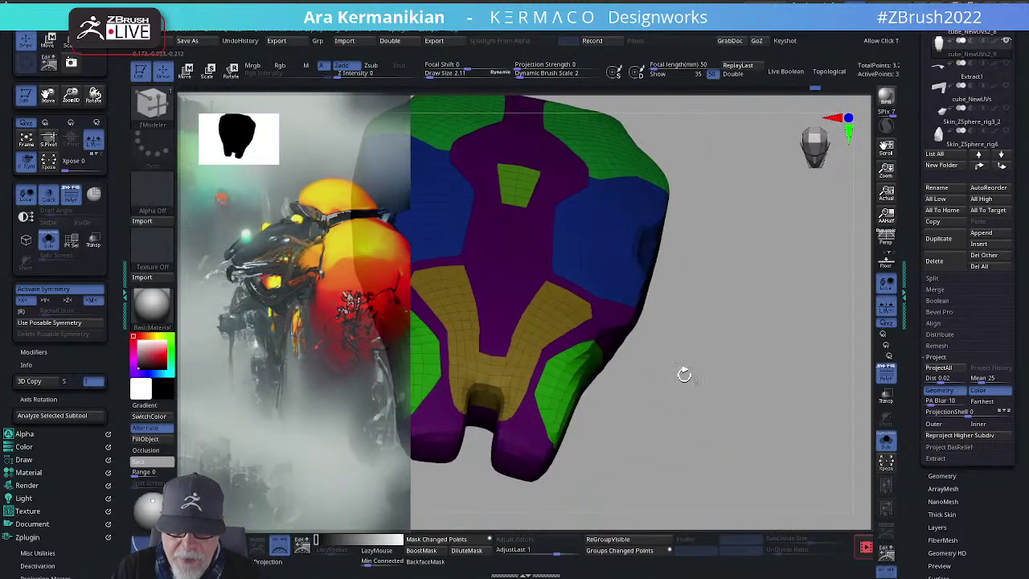
alt+drag(730, 388, 465, 293)
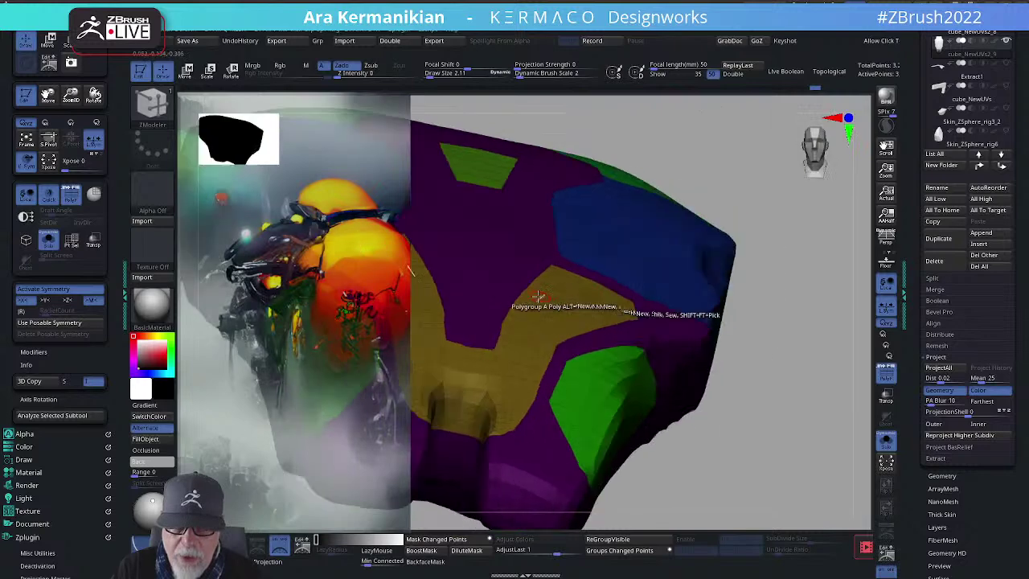
drag(801, 386, 451, 349)
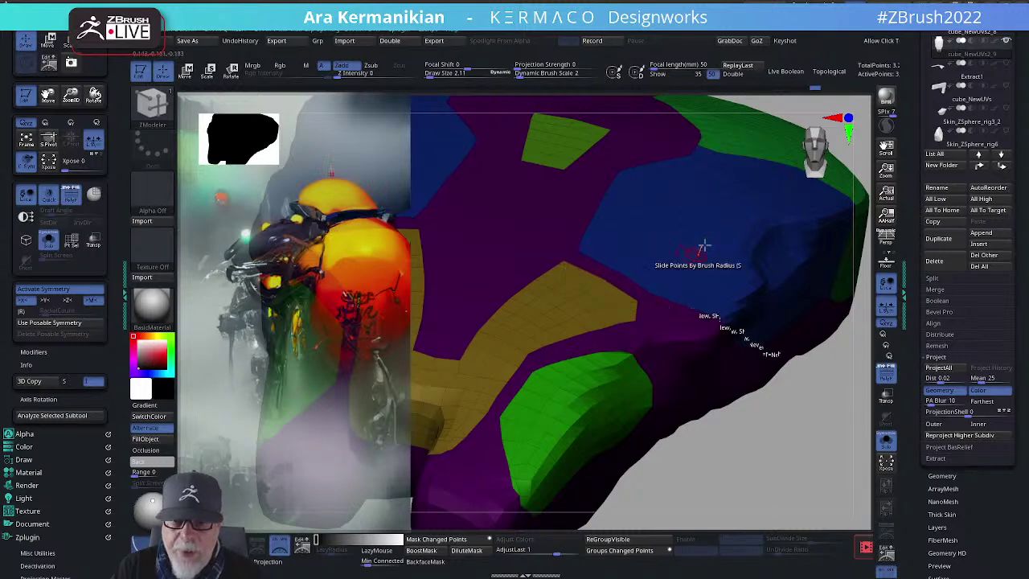
drag(796, 459, 824, 413)
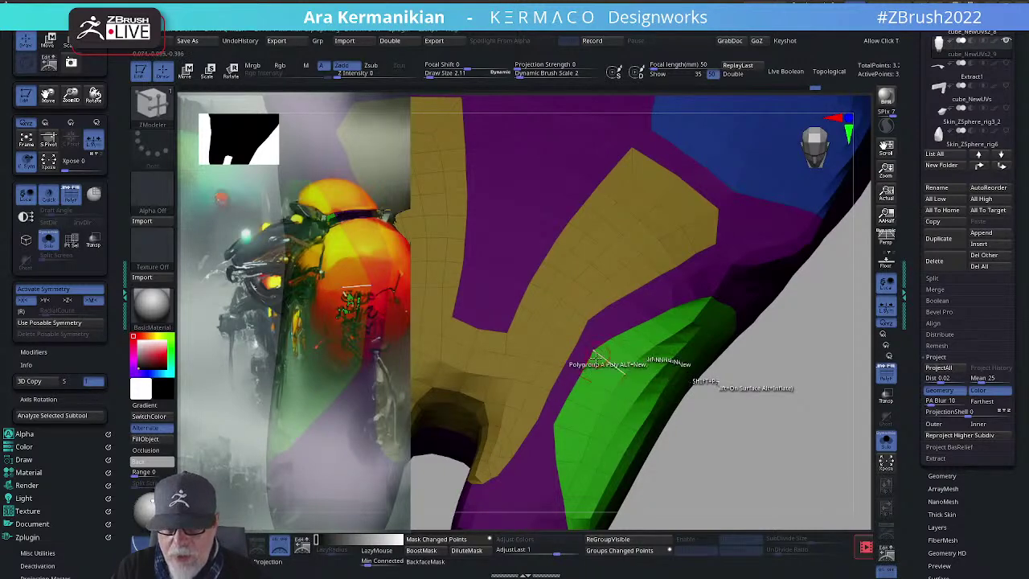
drag(741, 435, 756, 402)
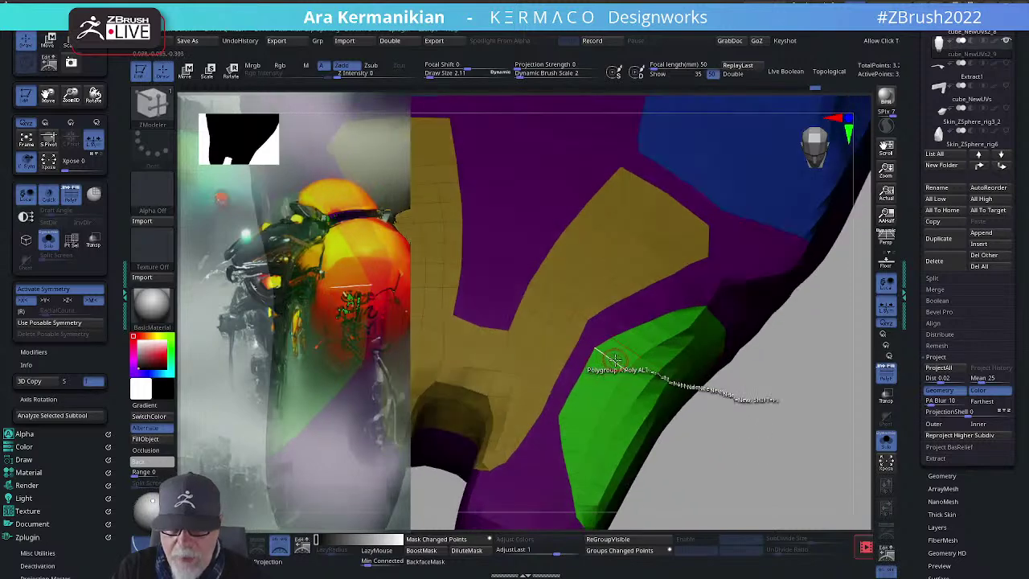
Step: Set ZModeler's edge action to Slide for adjusting the green side panel's inner border
key(space)
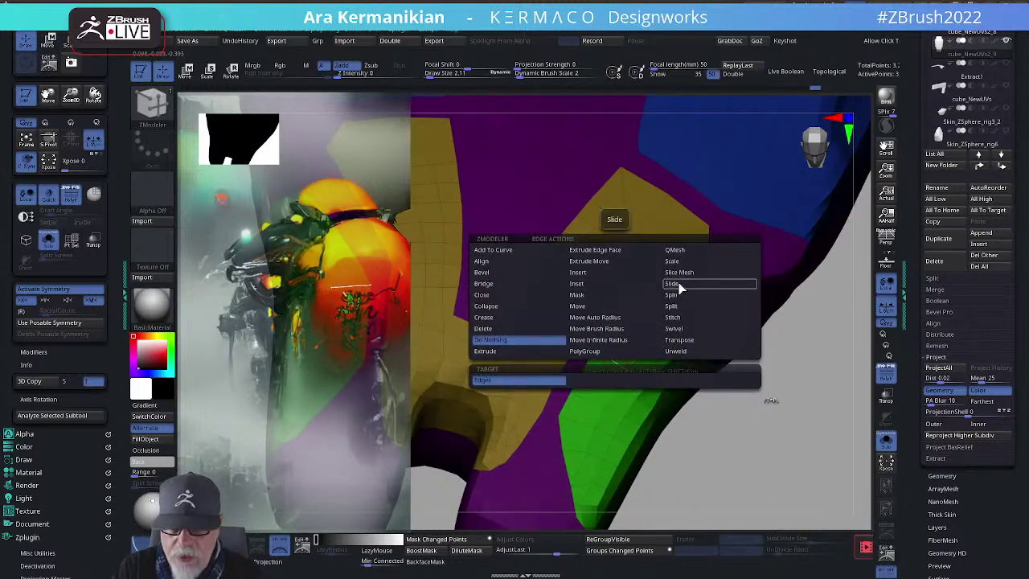
click(675, 284)
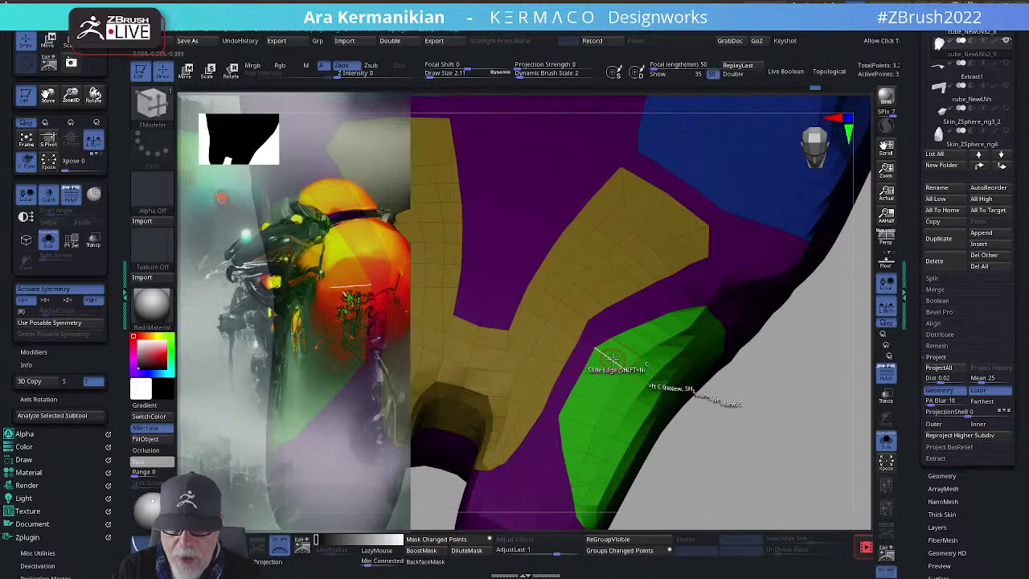
key(space)
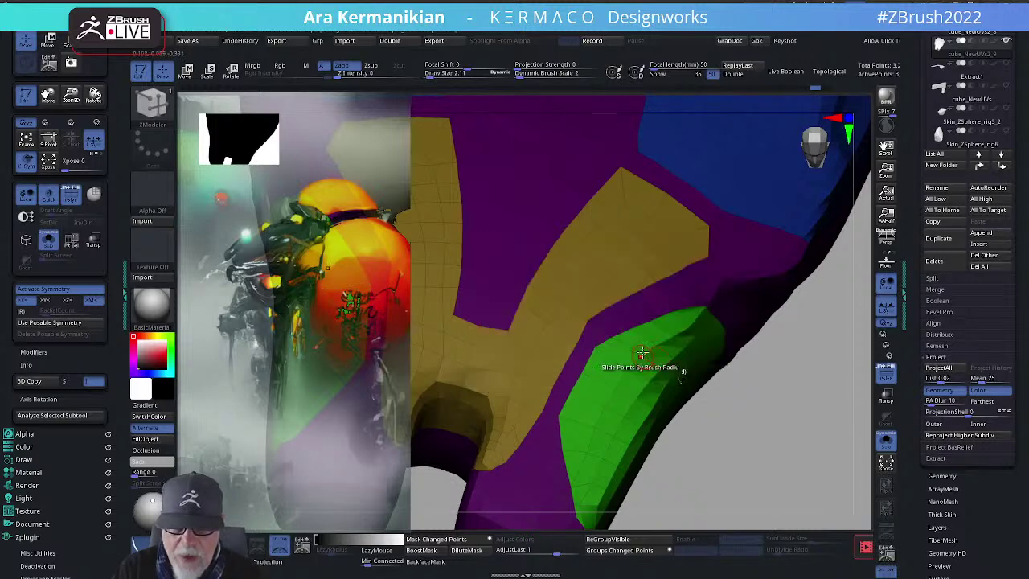
Step: Use ZModeler's PolyGroup action on a single poly to reassign the stray green polygon beyond the side panel's upper border to the purple group
drag(795, 439, 790, 402)
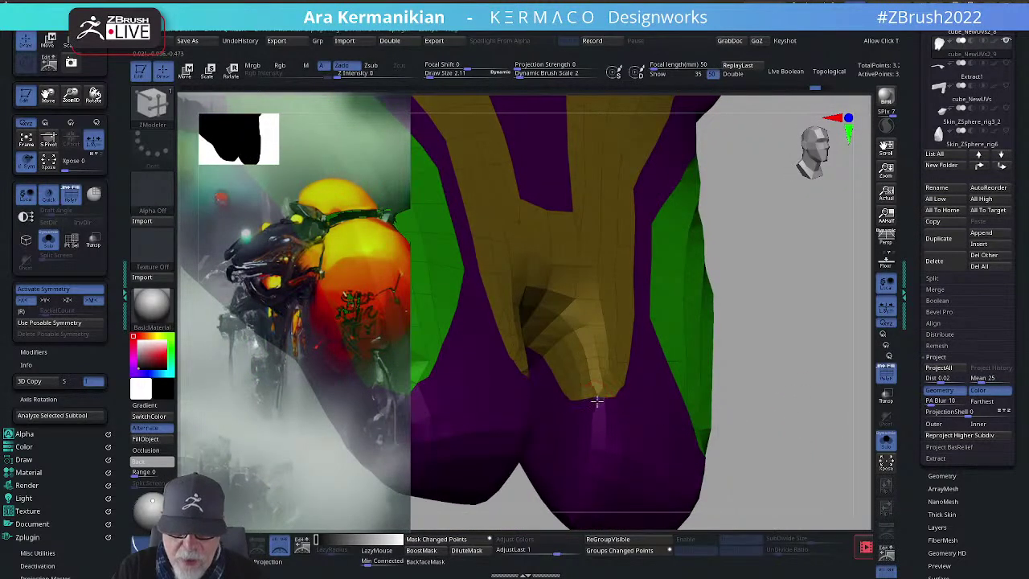
drag(836, 389, 852, 419)
key(f)
drag(767, 383, 767, 253)
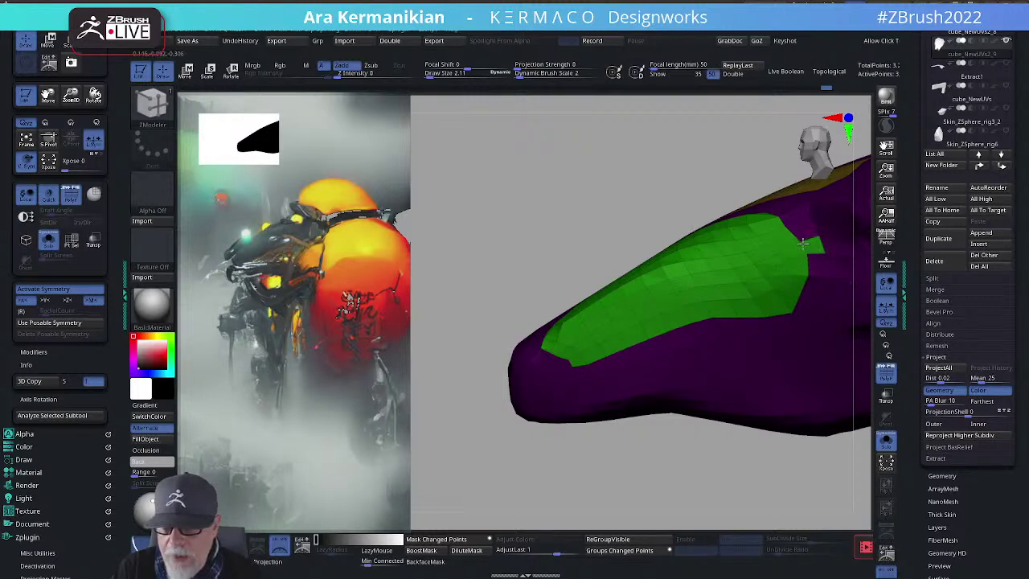
key(space)
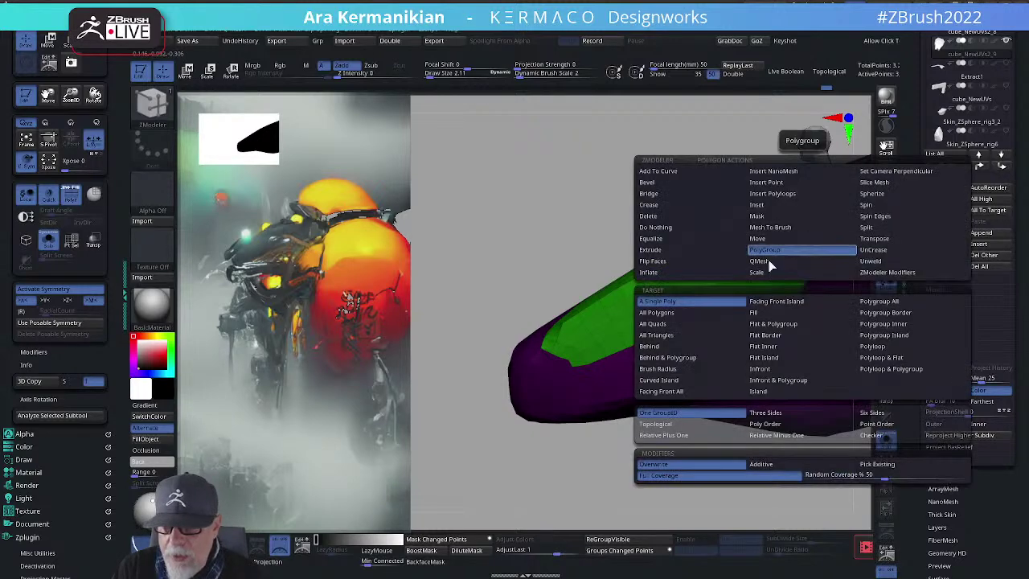
click(679, 238)
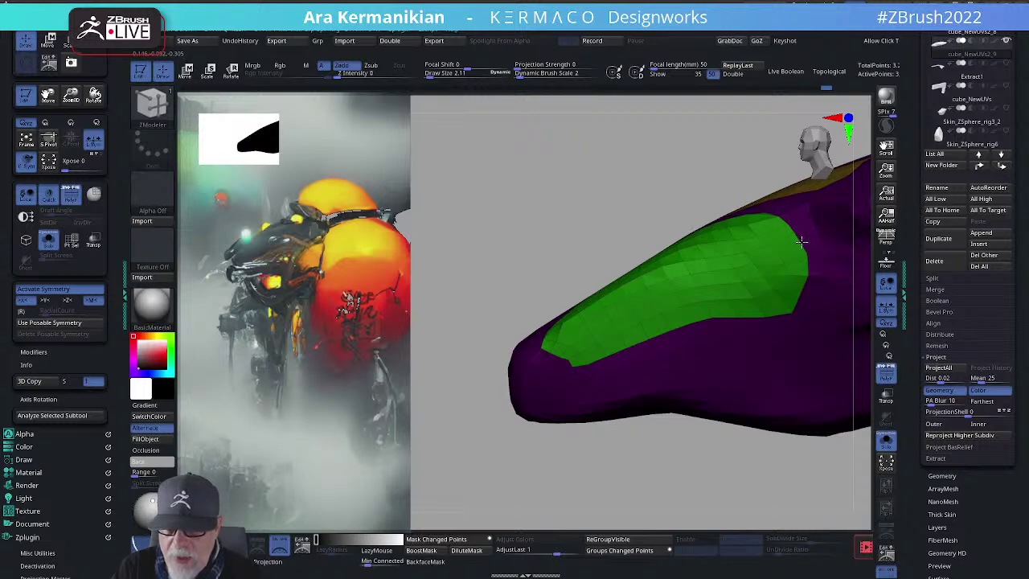
drag(570, 477, 596, 480)
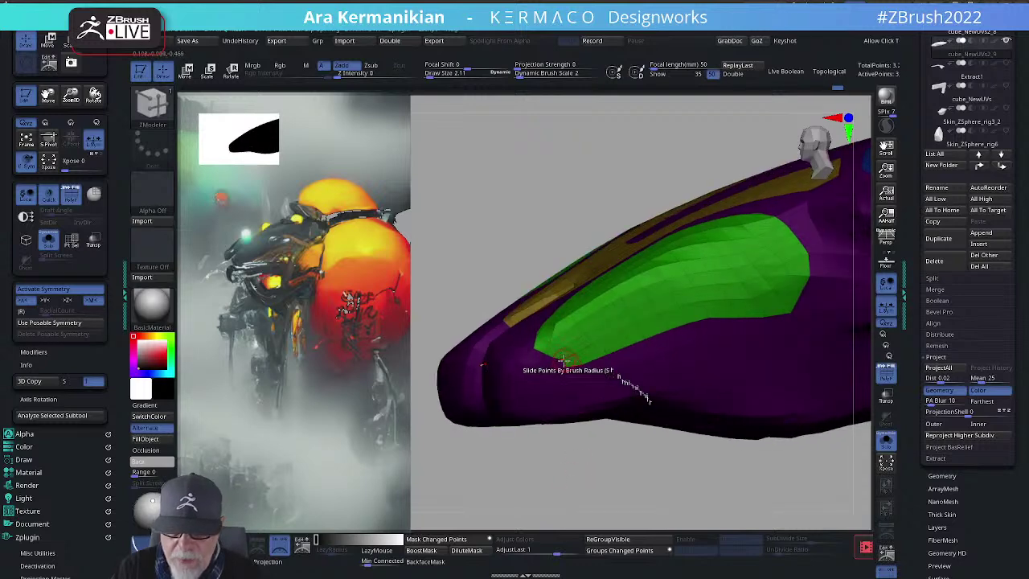
Step: Set ZModeler's polygon action to PolyGroup with the A Single Poly target for correcting the purple notch between the yellow lower panels
mouse_move(501, 458)
mouse_down()
mouse_move(714, 496)
mouse_move(657, 488)
mouse_move(710, 482)
mouse_move(682, 494)
mouse_move(791, 371)
mouse_move(803, 379)
mouse_move(777, 324)
mouse_move(831, 379)
mouse_move(610, 371)
mouse_up()
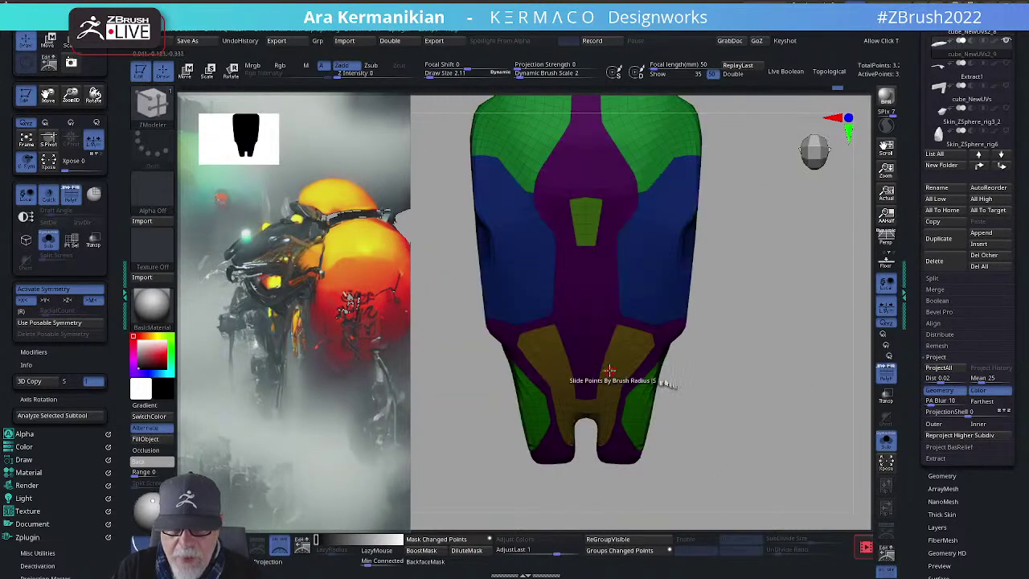
drag(789, 391, 792, 354)
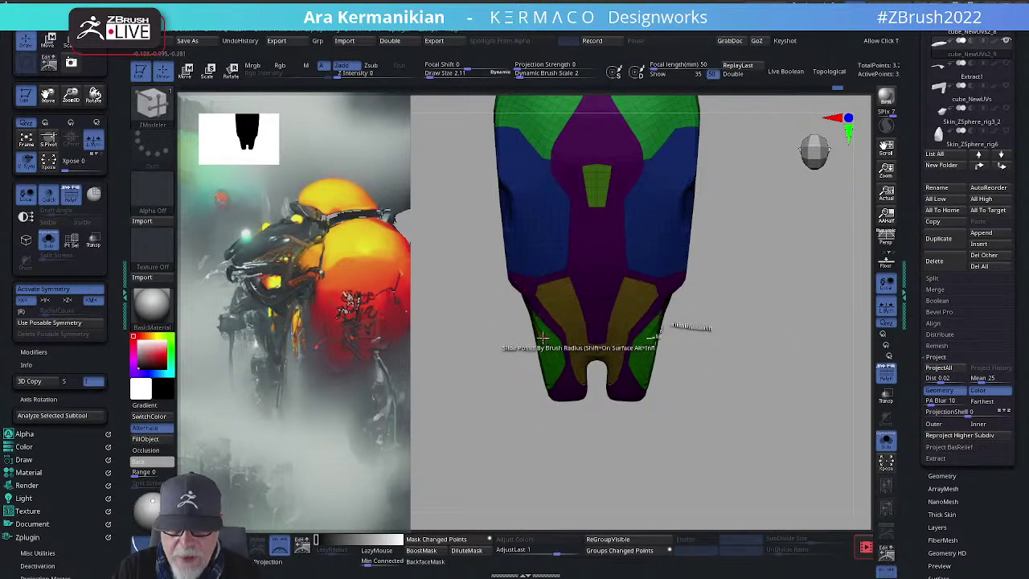
alt+drag(795, 367, 741, 306)
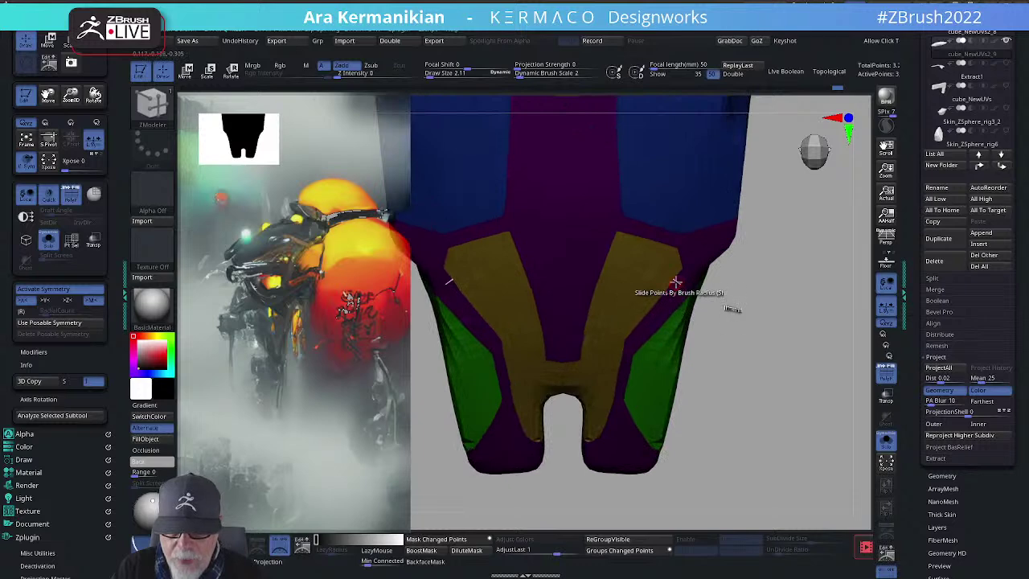
mouse_move(791, 343)
mouse_down()
mouse_move(806, 321)
mouse_move(750, 237)
mouse_up()
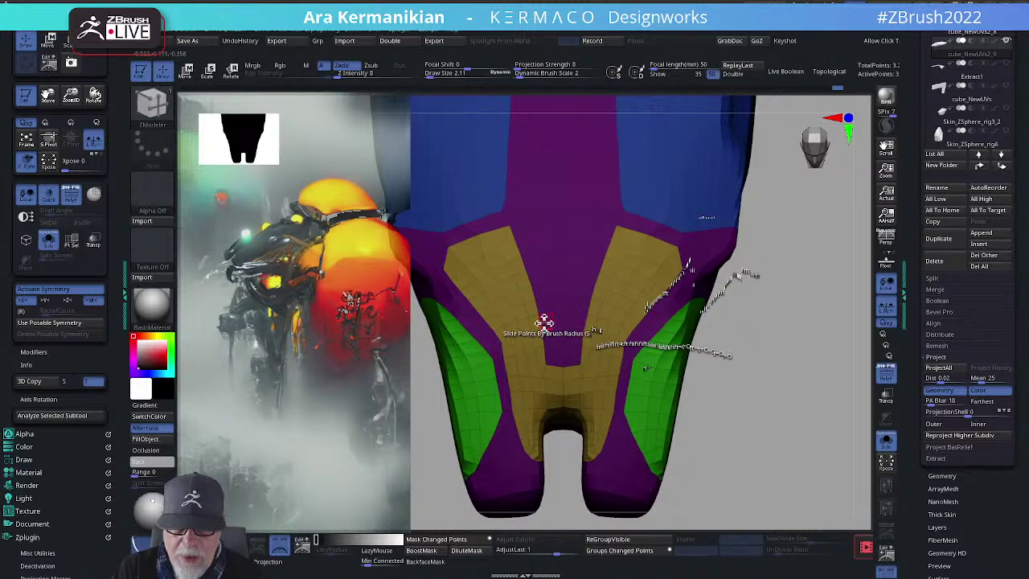
key(space)
click(506, 250)
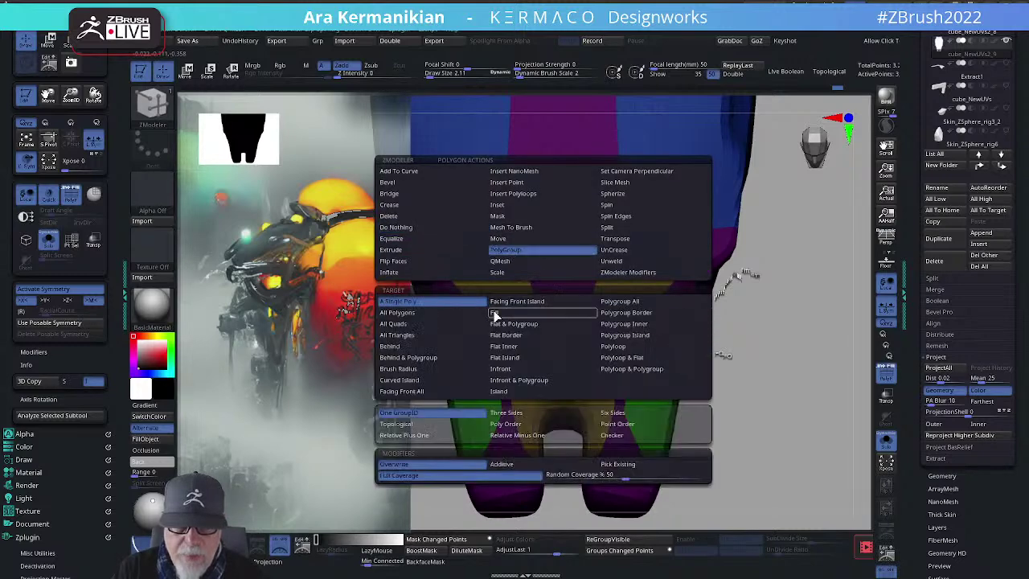
click(527, 296)
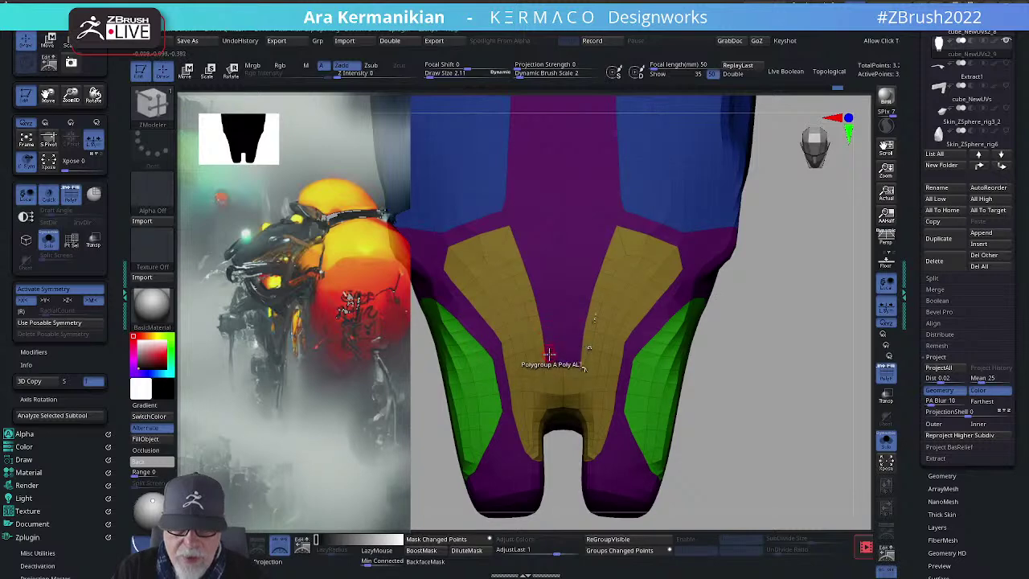
Step: Fill the purple gap between the two ochre areas above the notch with the ochre polygroup, polygon by polygon
drag(565, 361, 570, 350)
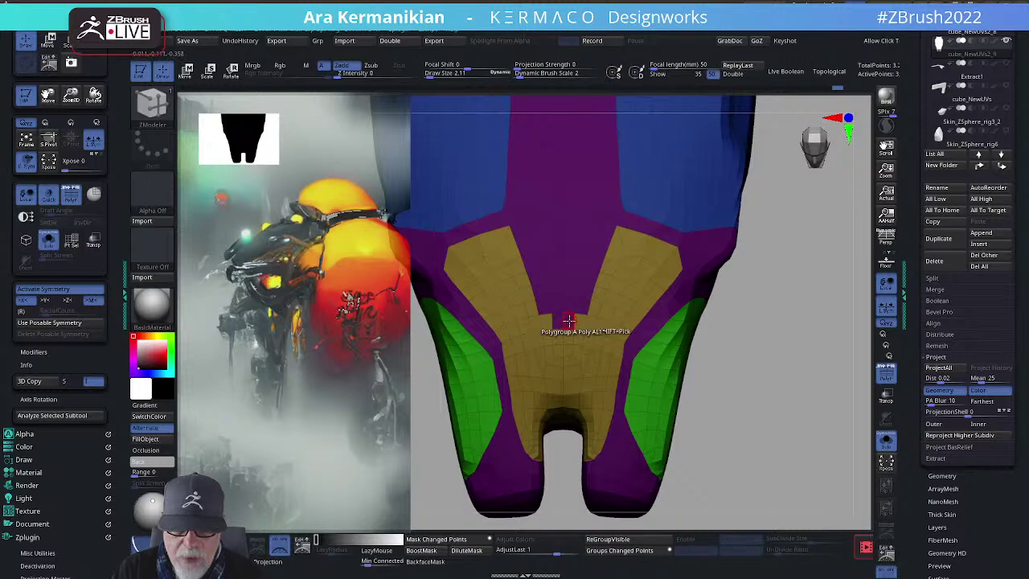
mouse_move(563, 321)
mouse_down()
mouse_move(580, 306)
mouse_move(537, 291)
mouse_move(601, 291)
mouse_up()
drag(790, 350, 792, 315)
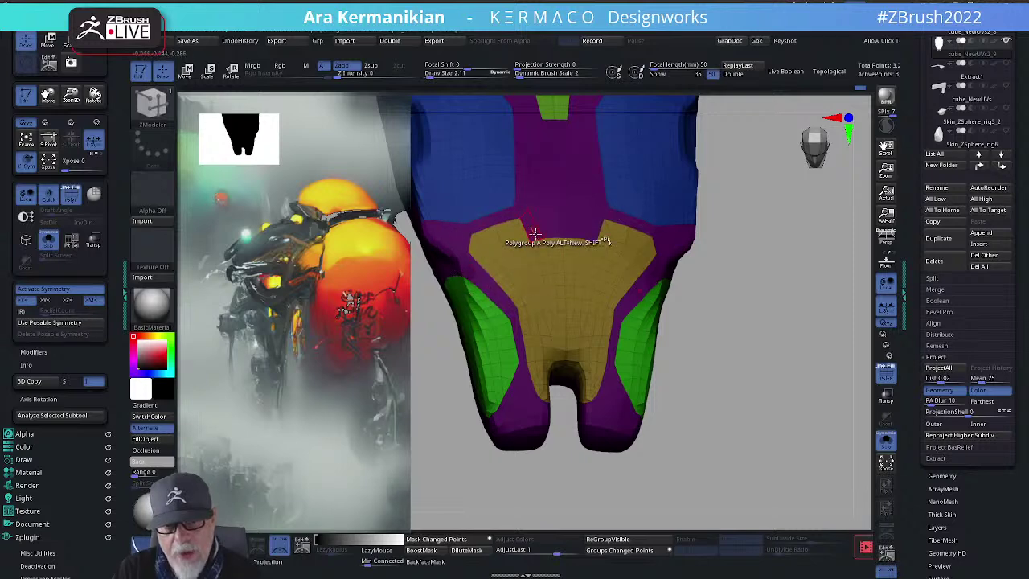
click(535, 233)
mouse_move(838, 308)
mouse_down()
mouse_move(806, 260)
mouse_move(785, 298)
mouse_move(815, 338)
mouse_move(845, 320)
mouse_up()
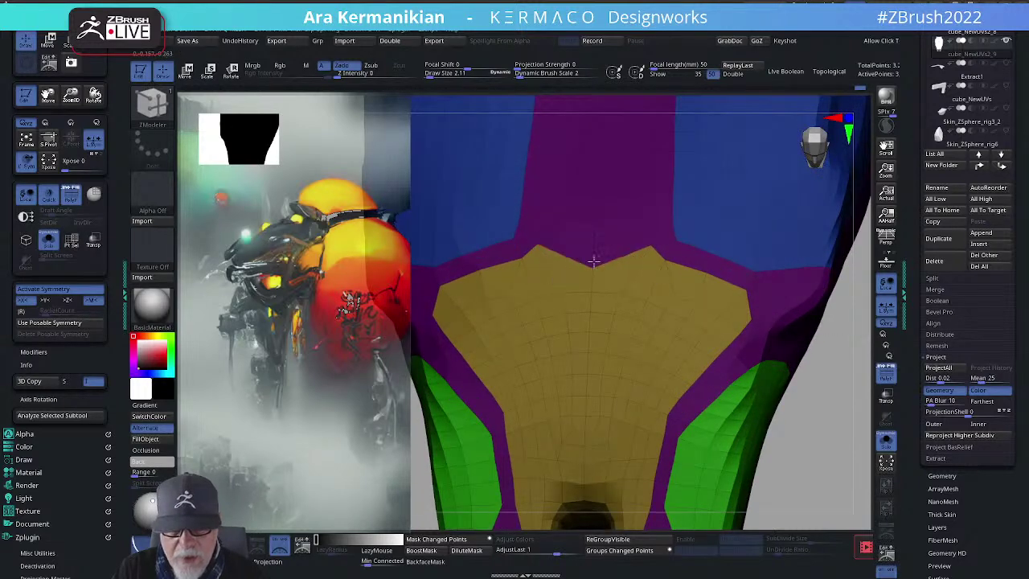
Step: Widen the lime polygroup on the upper centre strip and extend it upward into a keyhole-shaped panel
drag(858, 376, 894, 272)
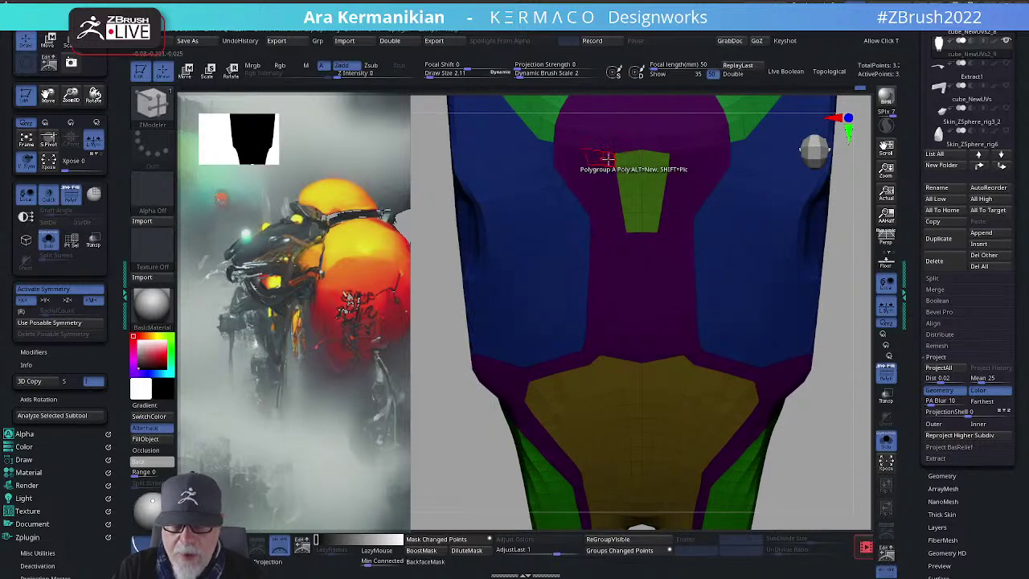
click(608, 158)
click(607, 175)
click(613, 190)
click(616, 207)
click(620, 224)
click(602, 144)
click(628, 146)
click(604, 127)
click(626, 130)
drag(856, 247, 815, 349)
click(608, 282)
click(582, 268)
click(623, 270)
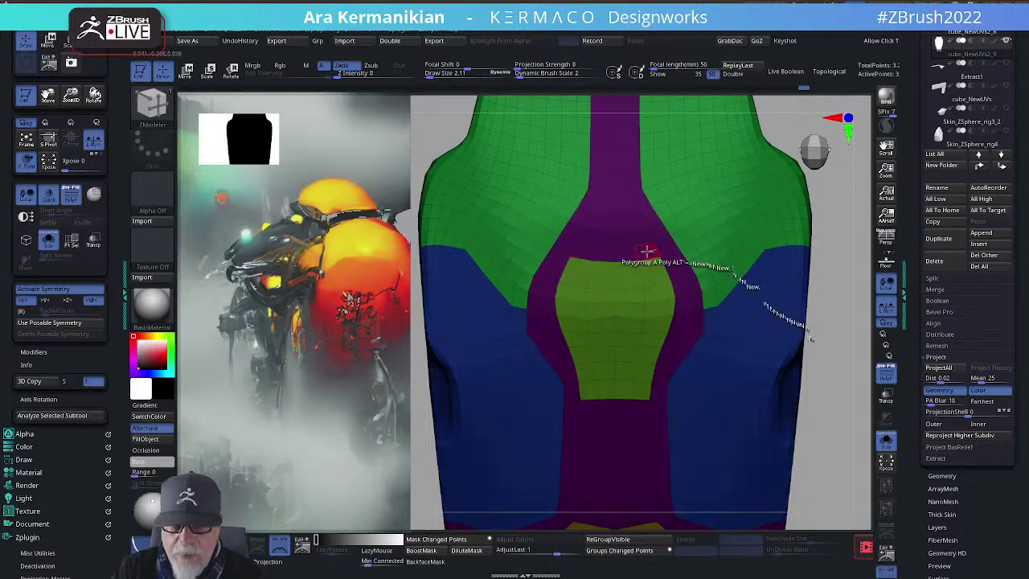
drag(849, 336, 827, 294)
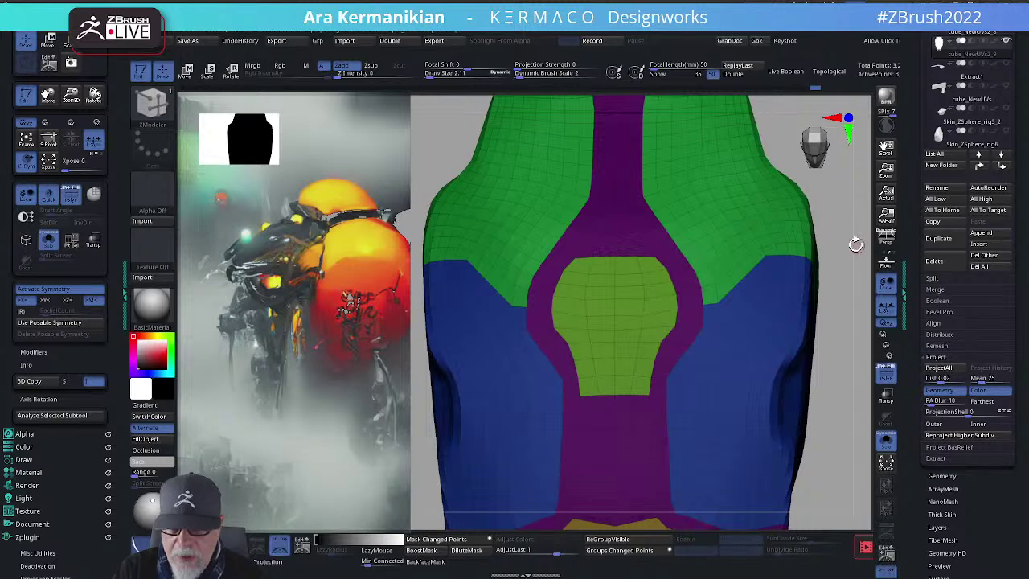
Step: Reduce the draw size to 3.8416 and extend the green side polygroup into the lower corner beside the blue panel
key(f)
drag(844, 241, 820, 158)
drag(752, 164, 734, 202)
drag(557, 419, 560, 405)
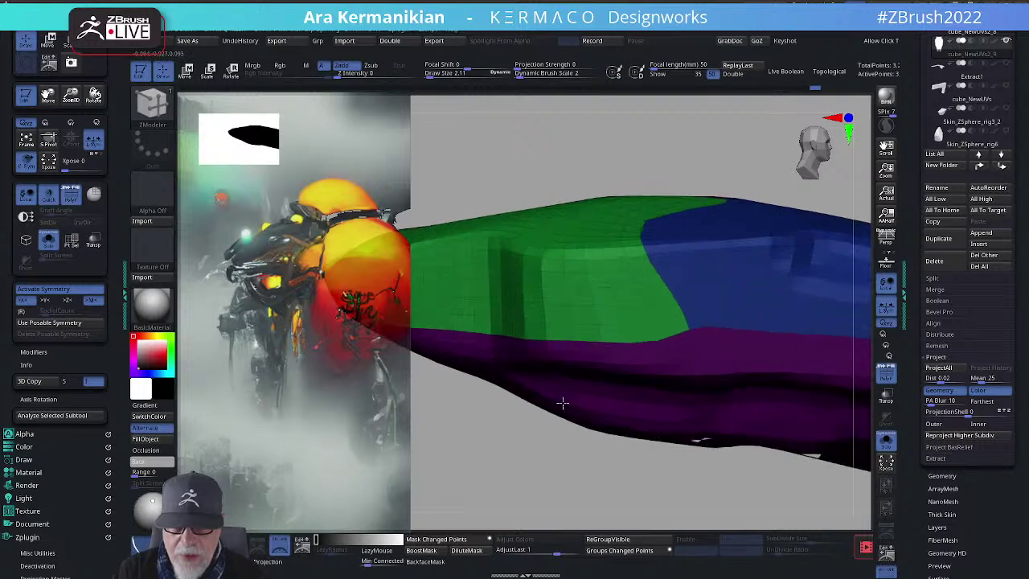
key(s)
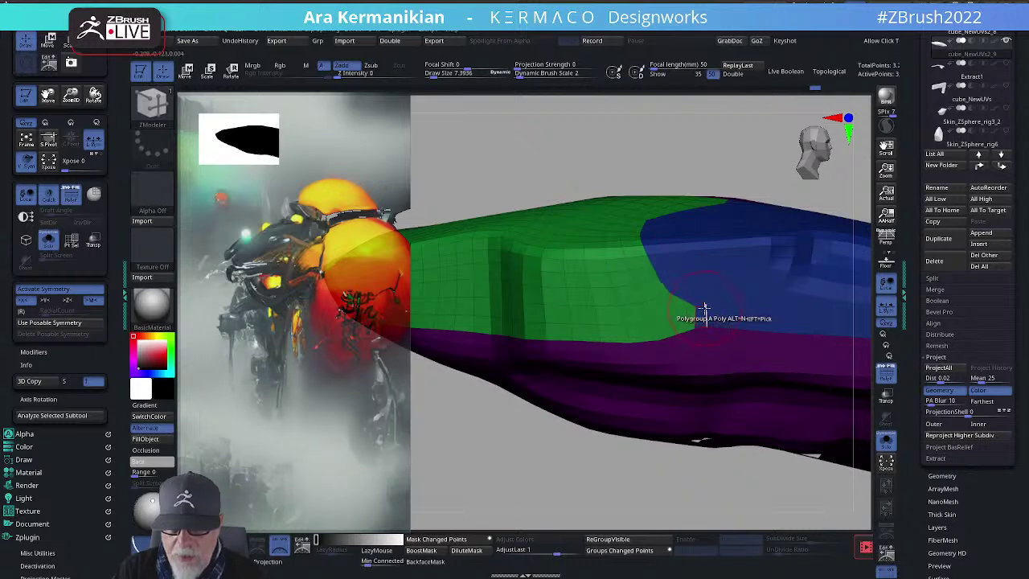
key(s)
drag(714, 308, 711, 307)
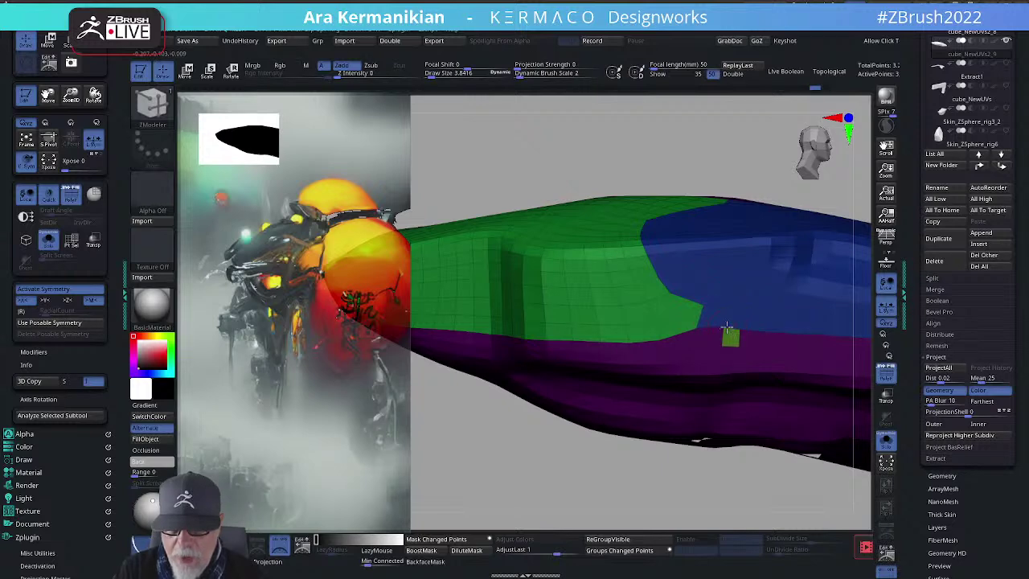
Step: Set the ZModeler polygon action to Do Nothing and slide points to clean up the green panel's corner against the blue one
key(space)
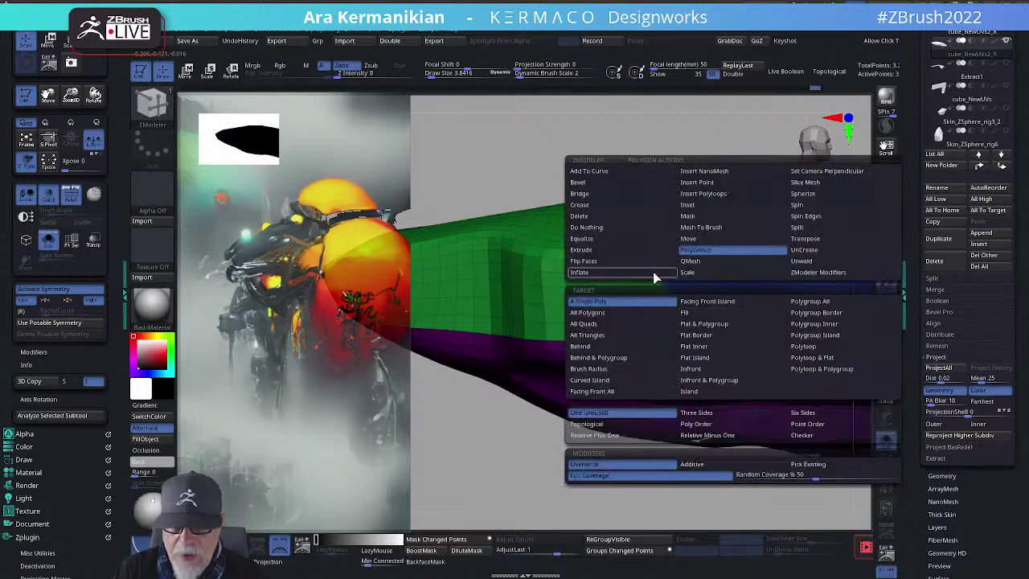
click(593, 227)
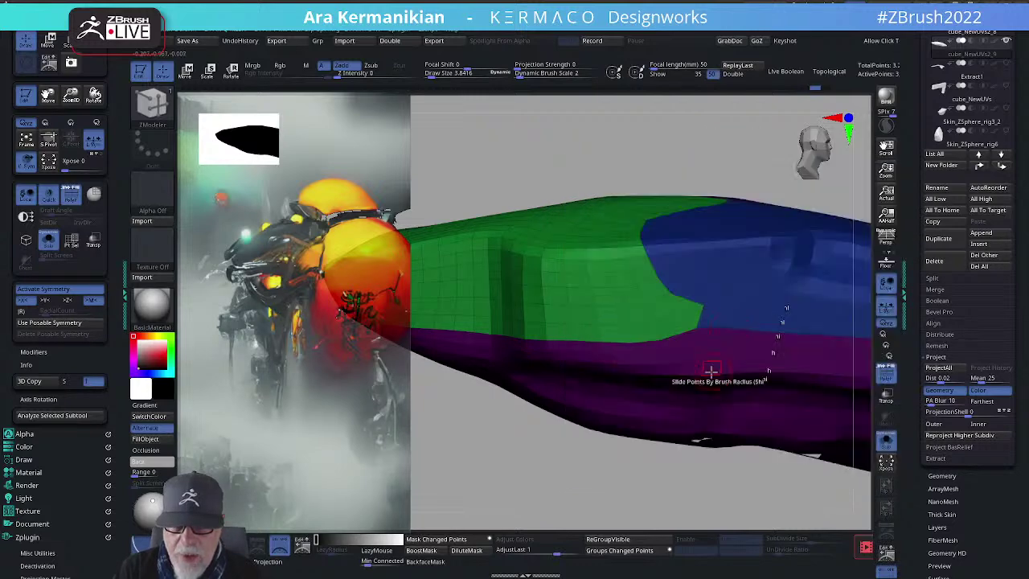
mouse_move(496, 478)
mouse_down()
mouse_move(498, 430)
mouse_move(500, 475)
mouse_up()
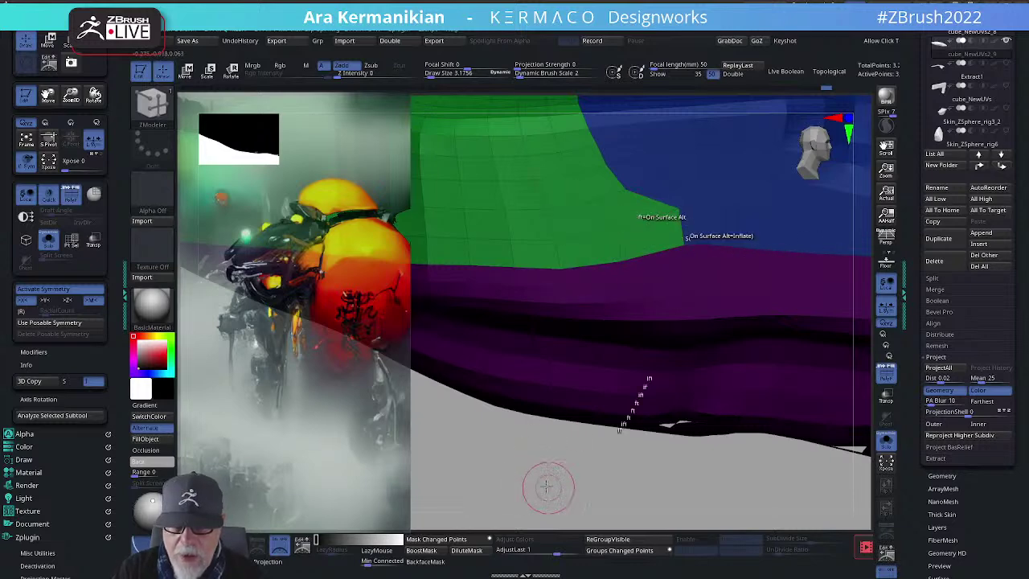
alt+drag(546, 486, 491, 434)
mouse_move(548, 392)
alt+mouse_down()
mouse_move(538, 413)
mouse_move(592, 403)
mouse_move(659, 336)
mouse_move(801, 281)
mouse_move(809, 335)
mouse_move(804, 284)
mouse_move(831, 301)
mouse_move(822, 309)
alt+mouse_up()
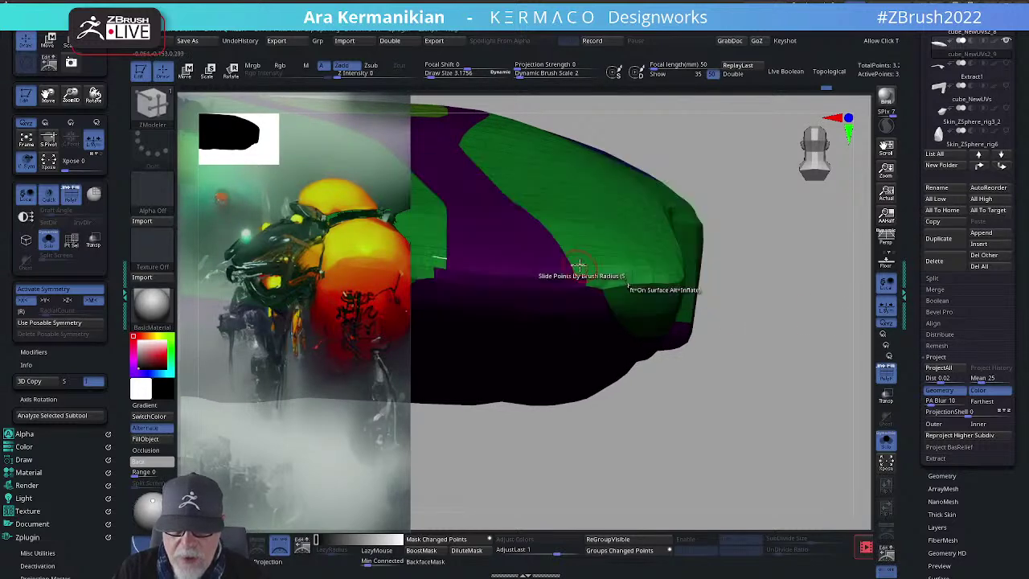
Step: Switch the polygon action to PolyGroup with A Single Poly and close the purple gap in the green panel along the front edge
key(space)
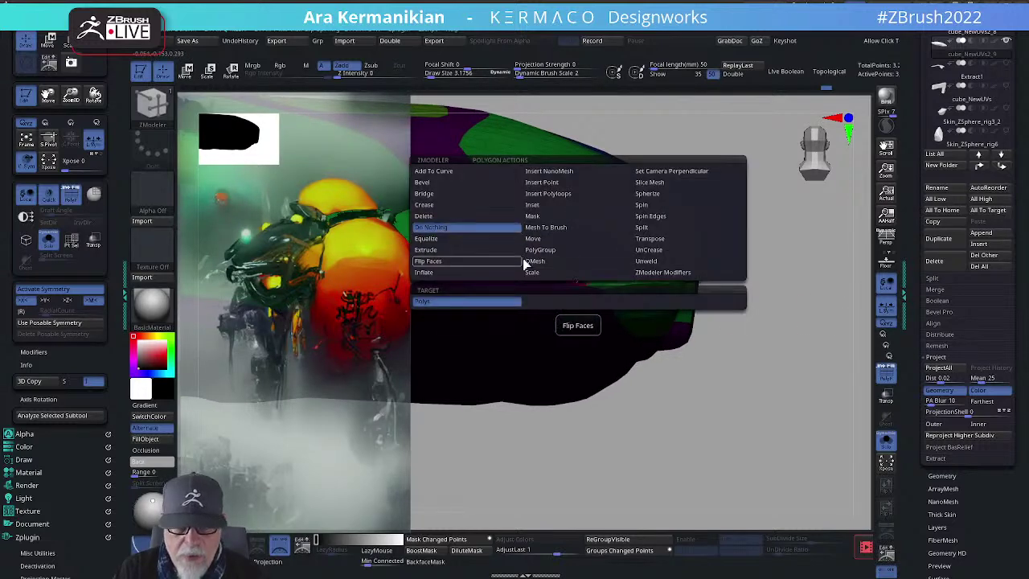
click(543, 250)
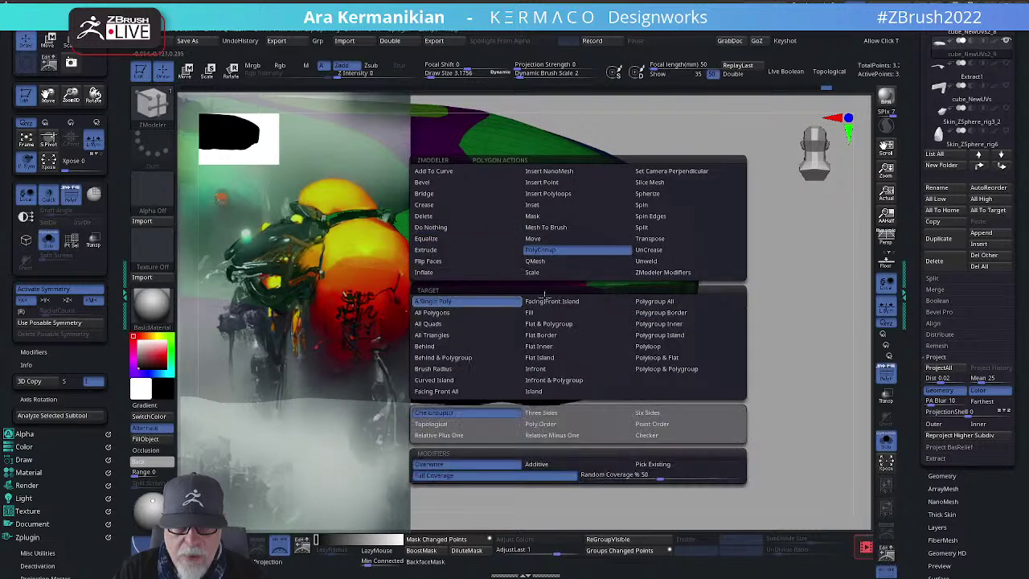
click(544, 299)
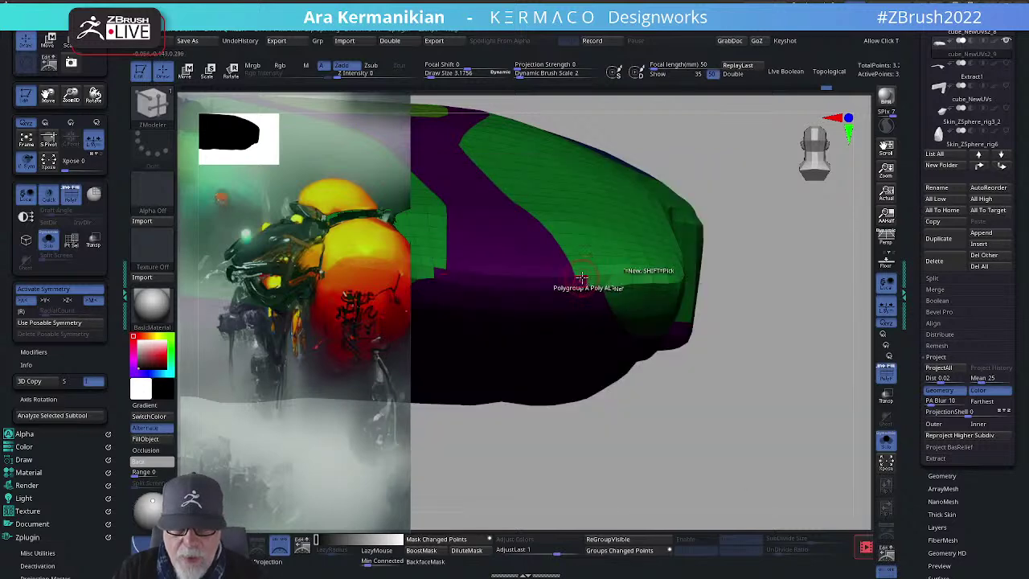
drag(802, 354, 574, 294)
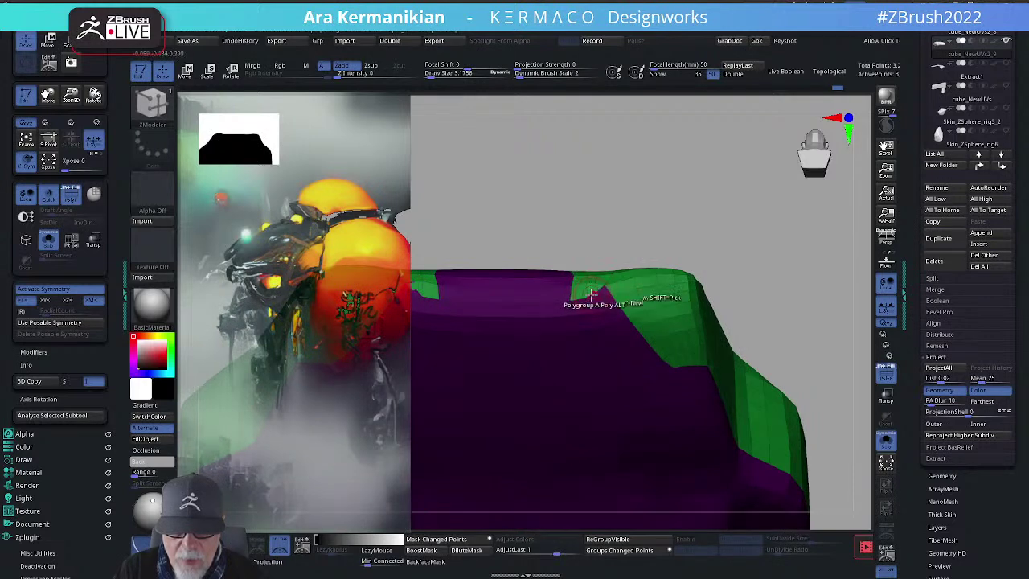
drag(767, 202, 591, 305)
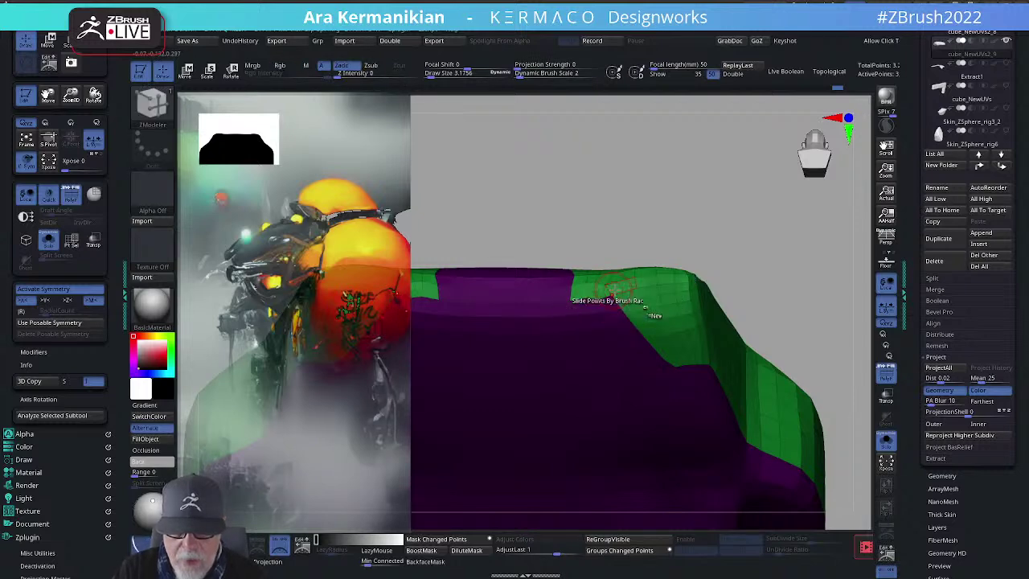
Step: Return the polygon action to Do Nothing and slide points to smooth the green borders along the central purple strip at the front
key(space)
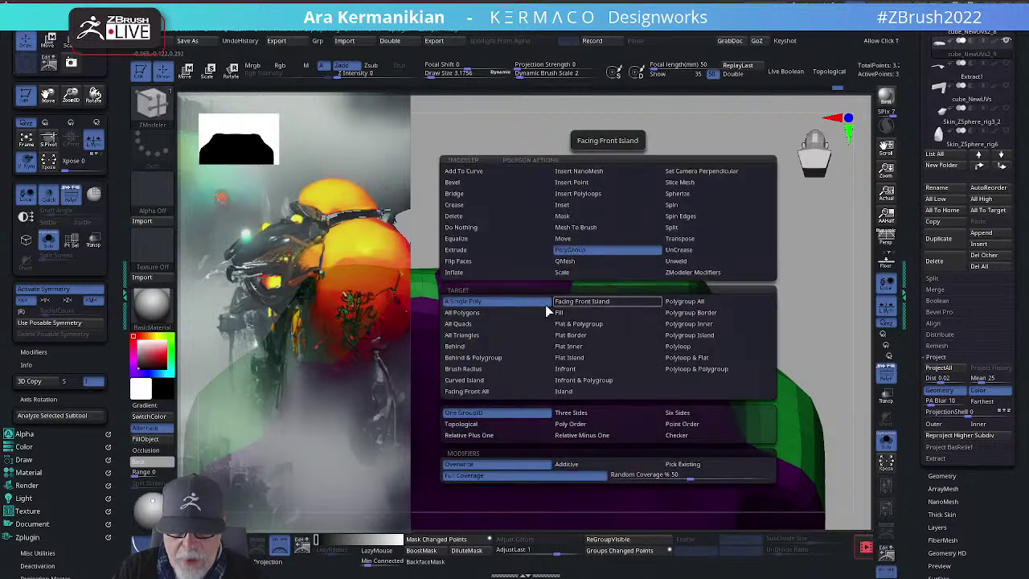
click(487, 229)
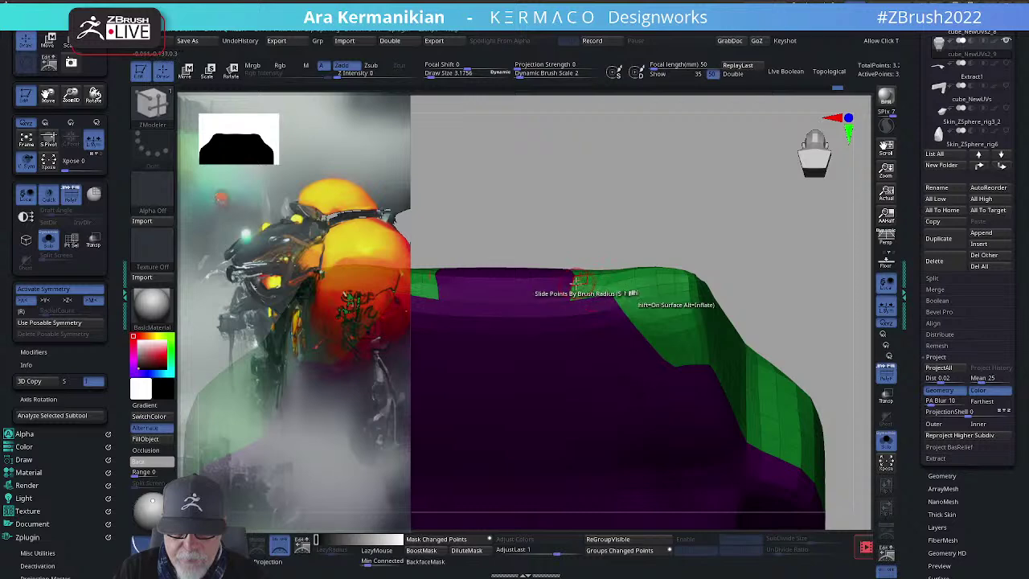
drag(638, 191, 574, 349)
mouse_move(721, 152)
mouse_down()
mouse_move(782, 168)
mouse_move(645, 301)
mouse_up()
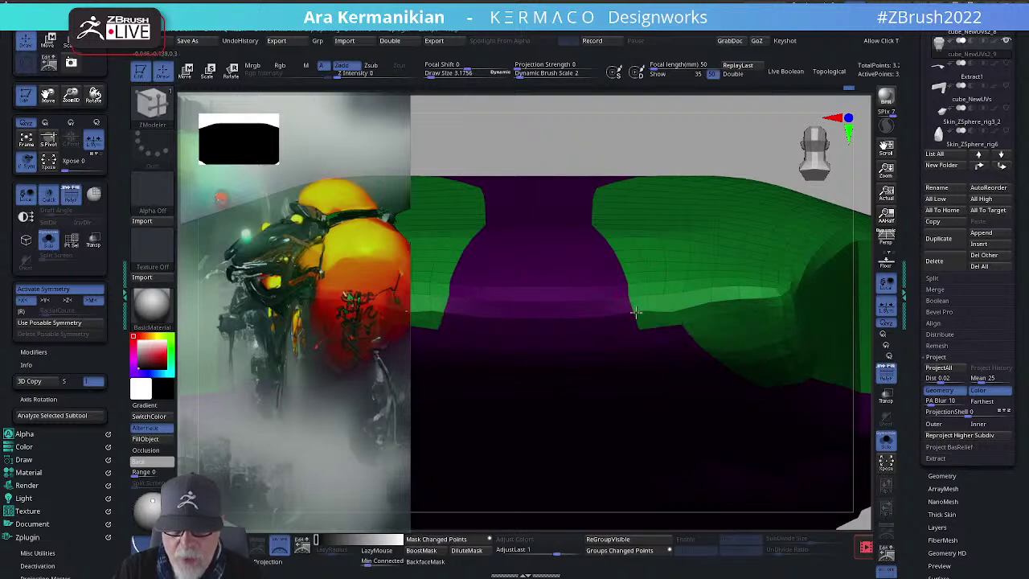
key(f)
drag(730, 142, 745, 259)
alt+drag(787, 305, 770, 399)
alt+drag(617, 432, 648, 367)
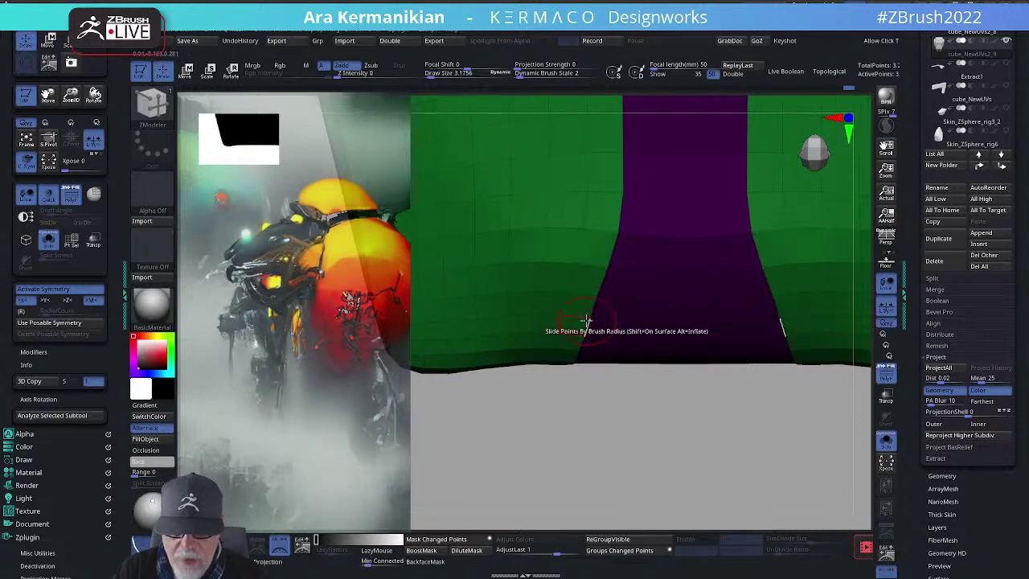
Step: Use the PolyGroup polygon action to reassign single polygons along the blue side panel's rear lower corner
alt+drag(652, 437, 569, 495)
drag(812, 274, 635, 474)
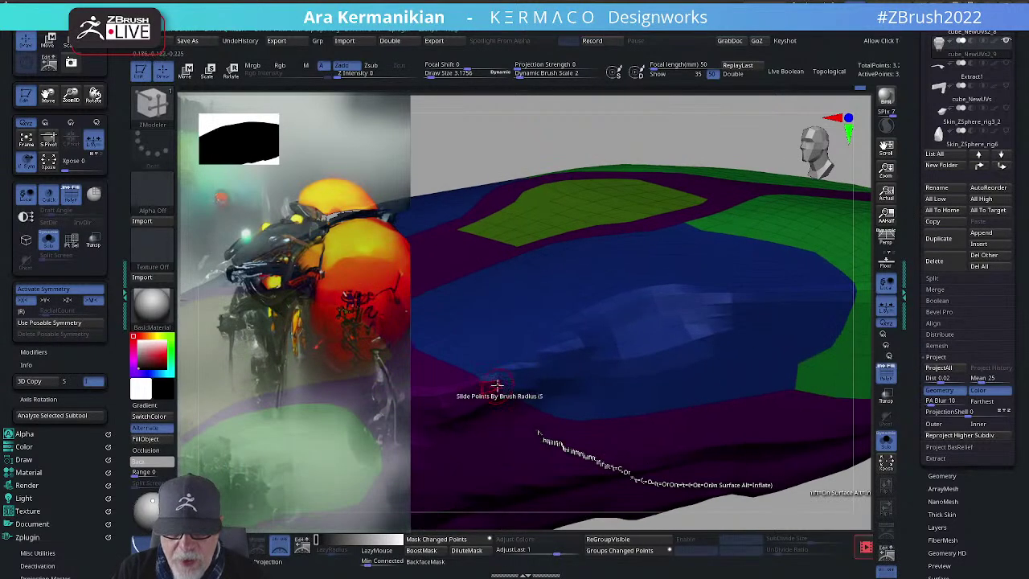
key(space)
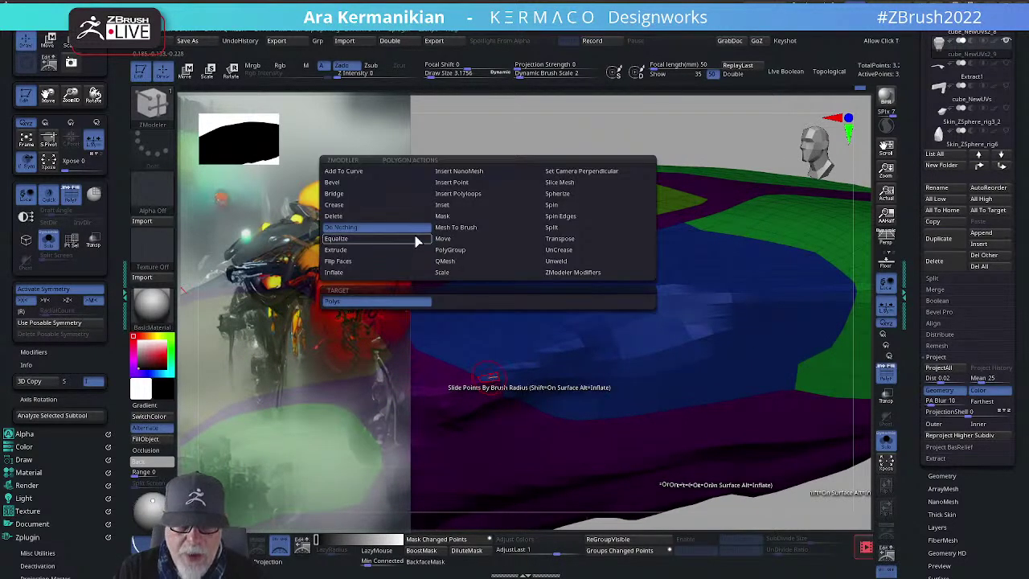
click(489, 250)
click(474, 384)
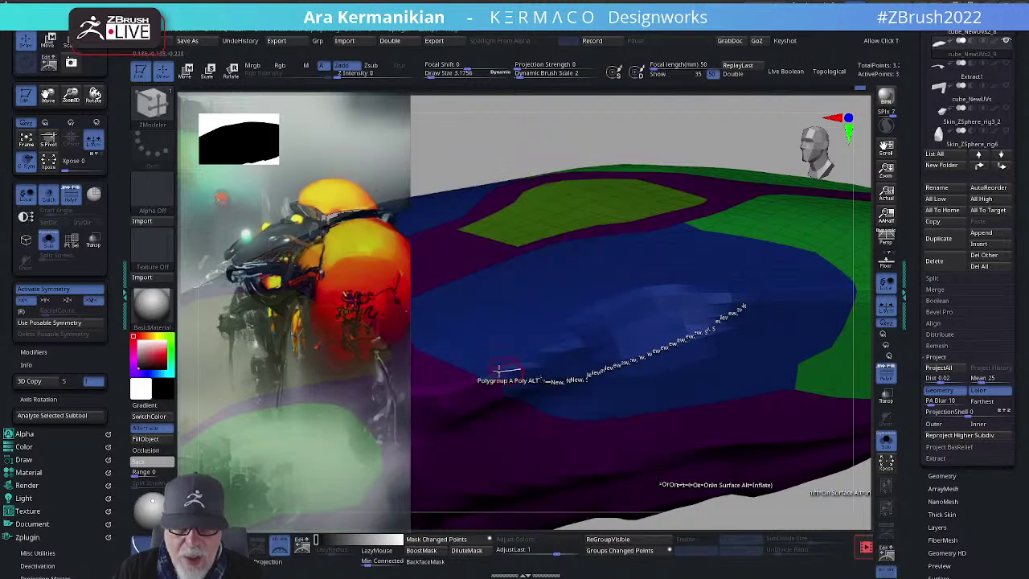
drag(724, 110, 731, 217)
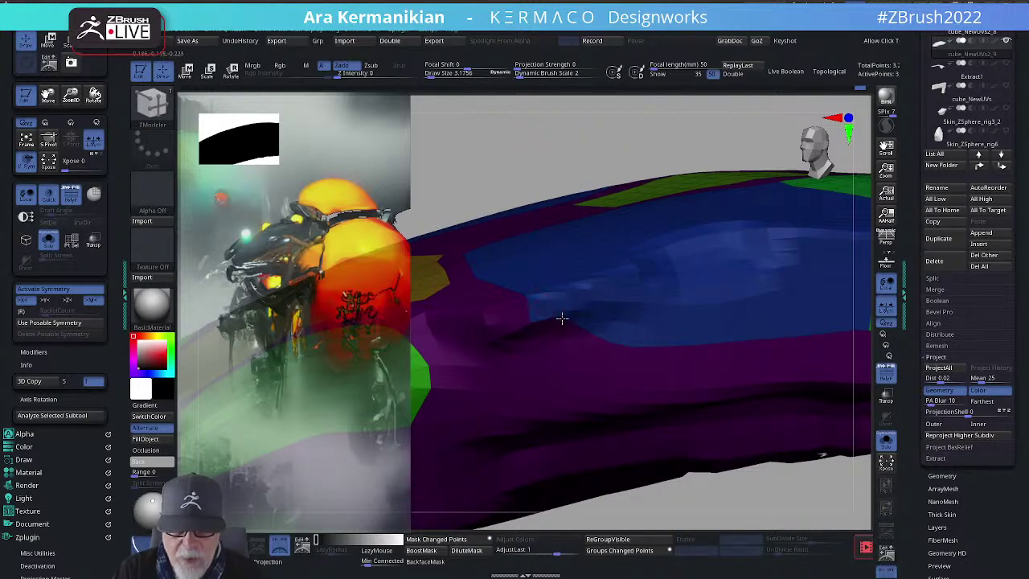
drag(705, 513, 815, 487)
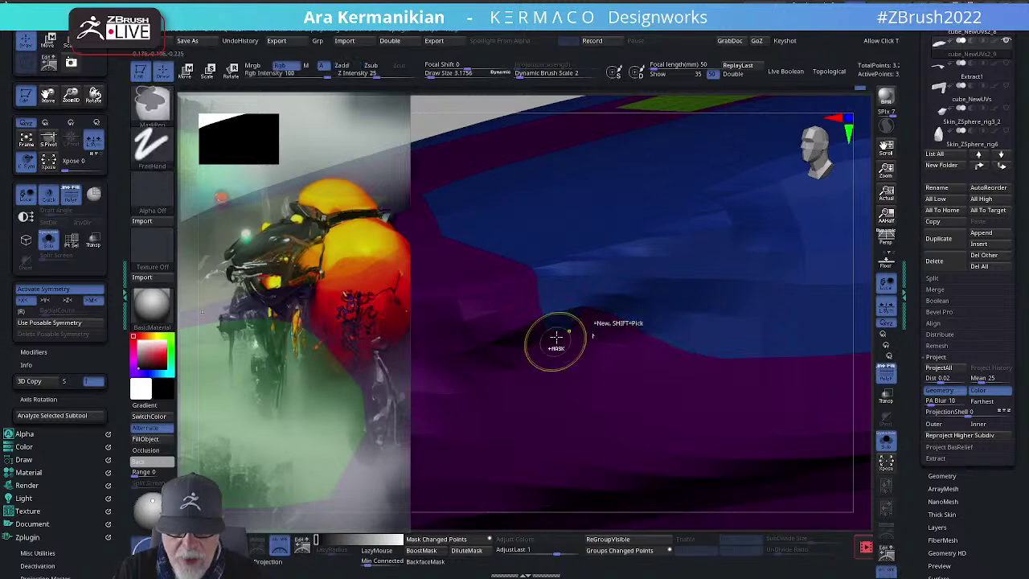
Step: Set the polygon action to Do Nothing and slide points to straighten the blue panel's rear corner border against the purple area
key(space)
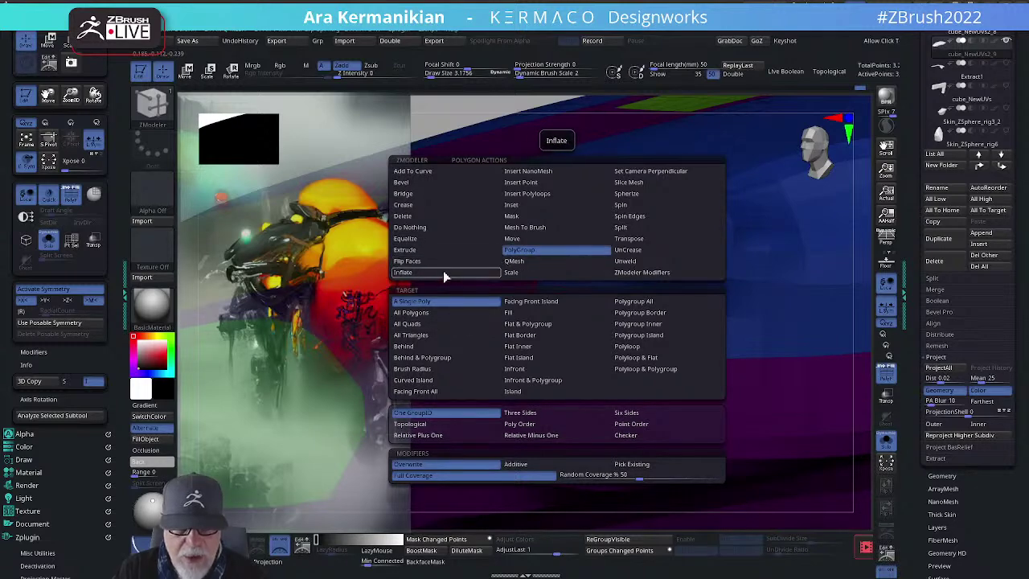
click(447, 227)
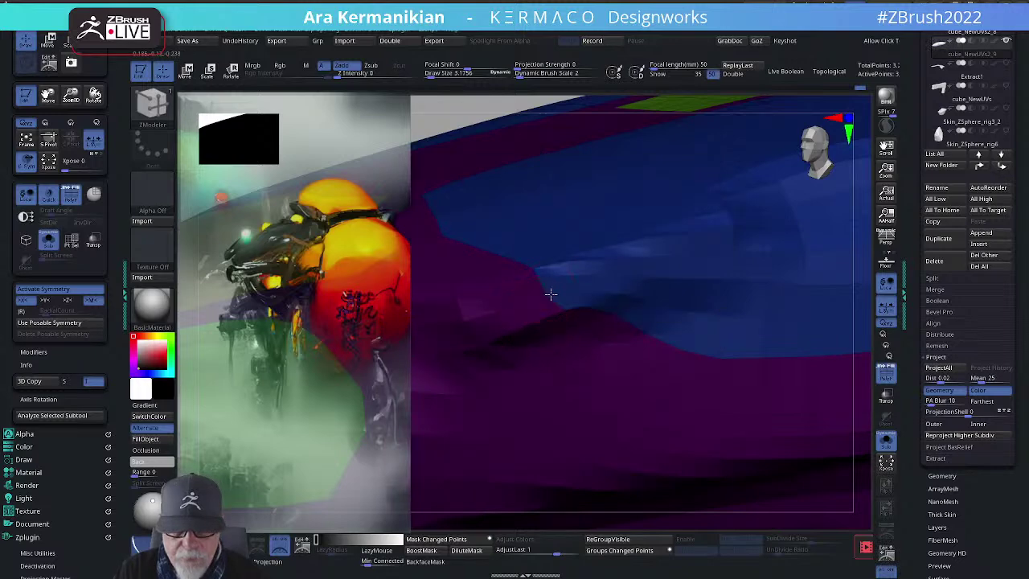
drag(619, 104, 611, 69)
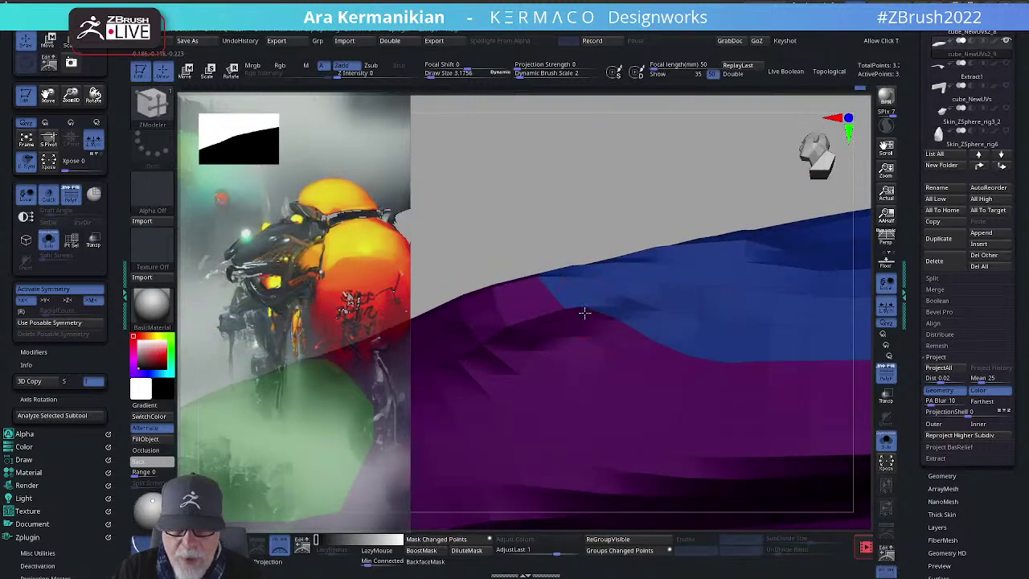
mouse_move(648, 203)
mouse_down()
mouse_move(632, 225)
mouse_move(777, 404)
mouse_move(692, 371)
mouse_move(747, 362)
mouse_move(746, 380)
mouse_move(795, 348)
mouse_move(795, 363)
mouse_move(800, 321)
mouse_move(747, 304)
mouse_up()
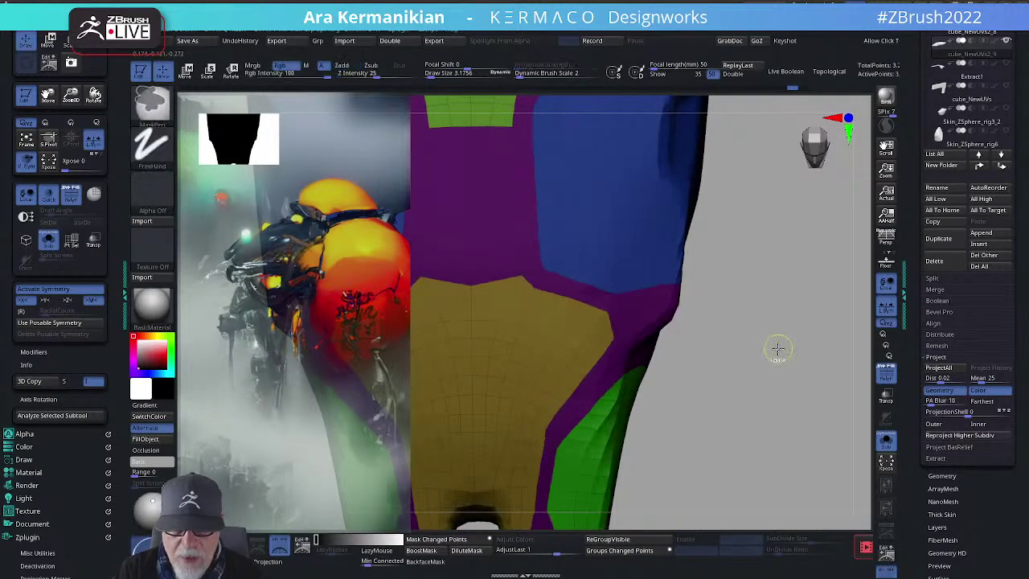
Step: Open the geometry settings and delete the mesh's higher subdivision levels
key(f)
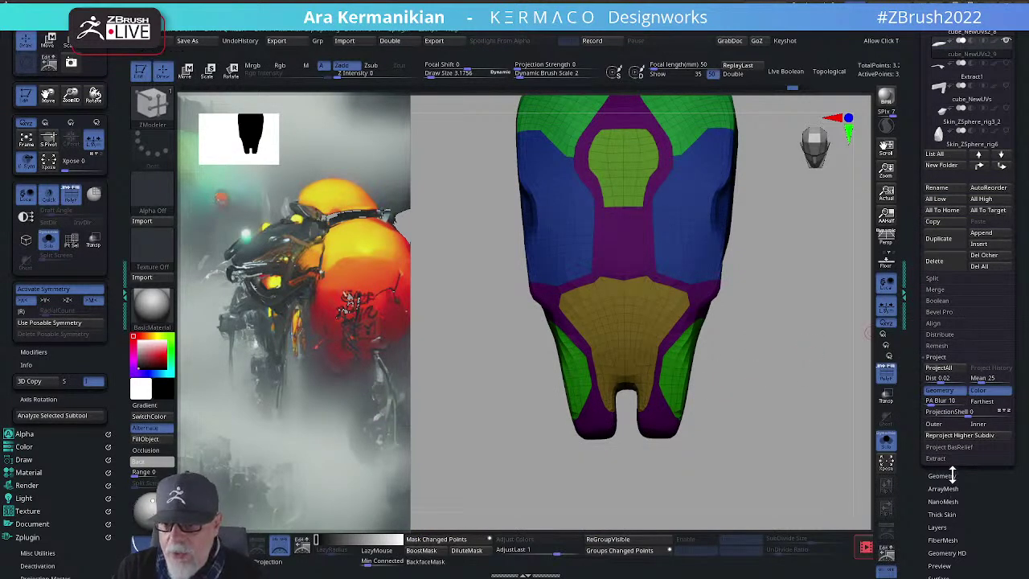
drag(952, 475, 952, 472)
click(942, 472)
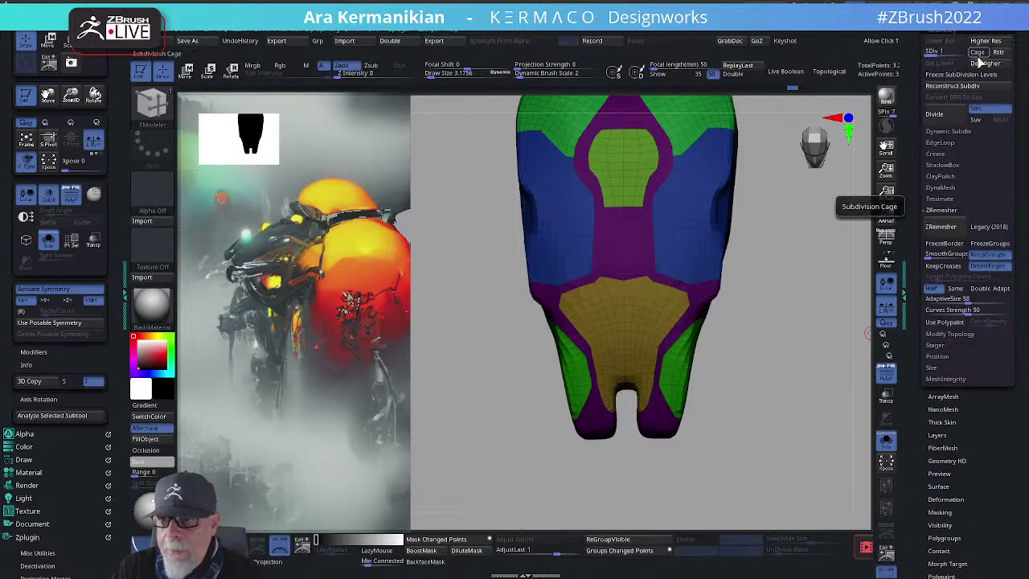
drag(775, 344, 862, 305)
drag(842, 272, 832, 317)
scroll(922, 198, up, 5)
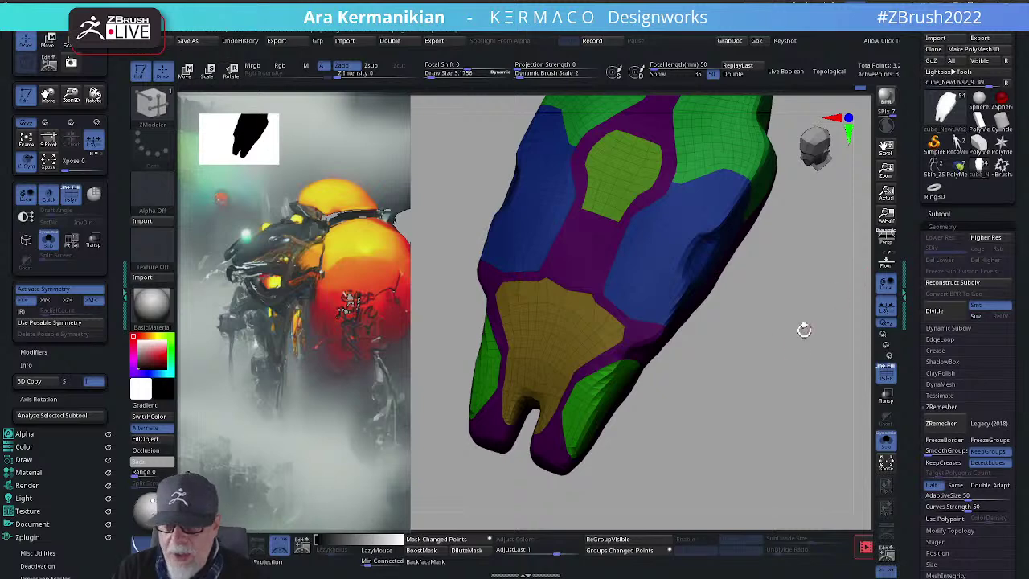
drag(804, 330, 801, 191)
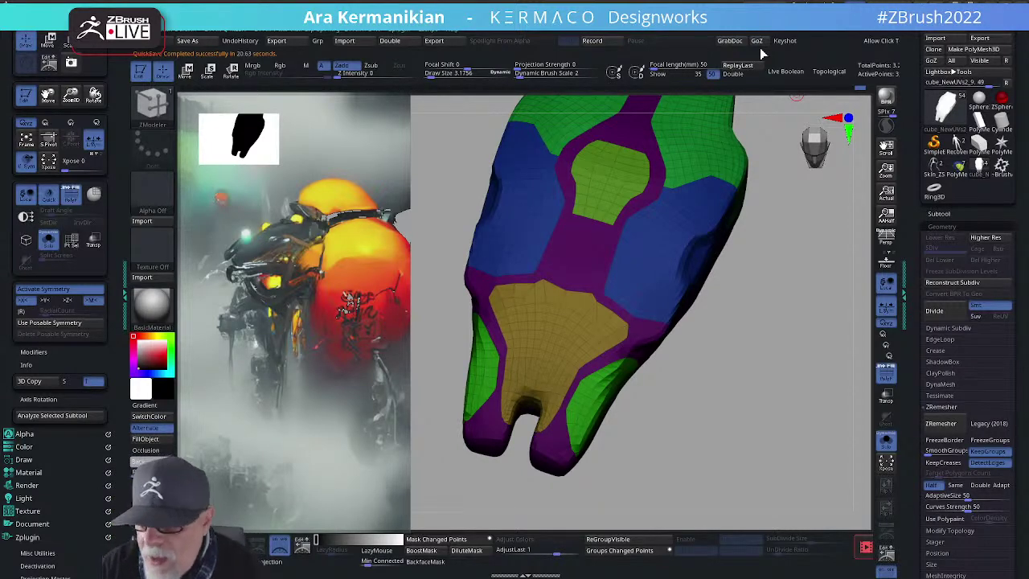
Step: Decline auto-activating Dynamic Subdiv and run ProjectAll on the shell subtool without projecting the PolyPaint data
mouse_move(957, 167)
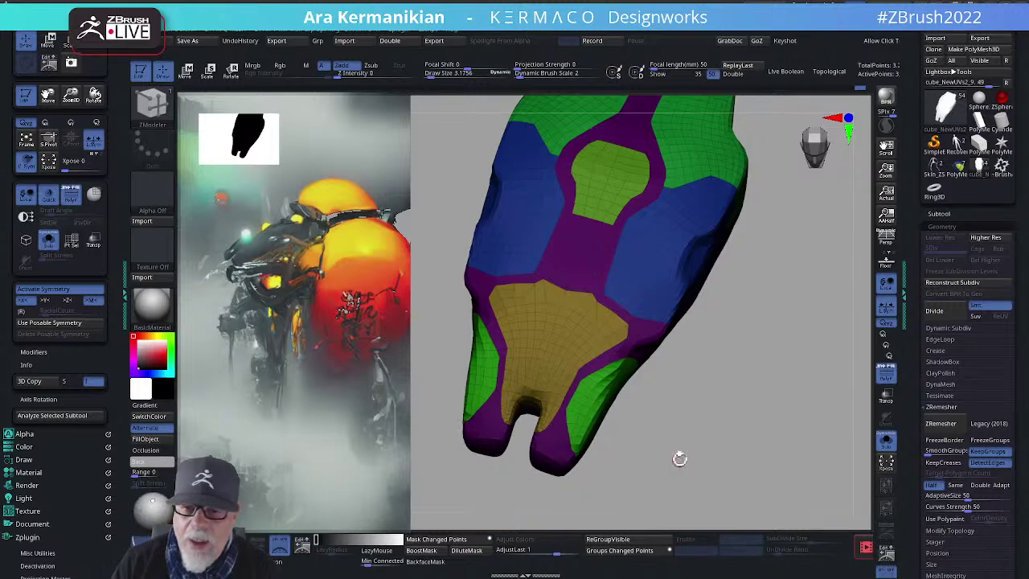
drag(812, 464, 806, 400)
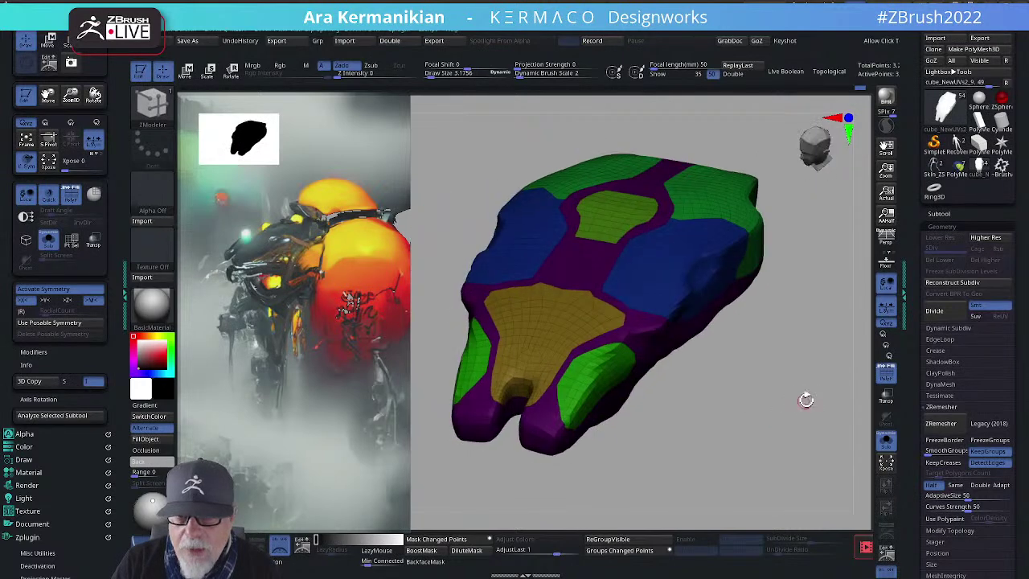
click(950, 213)
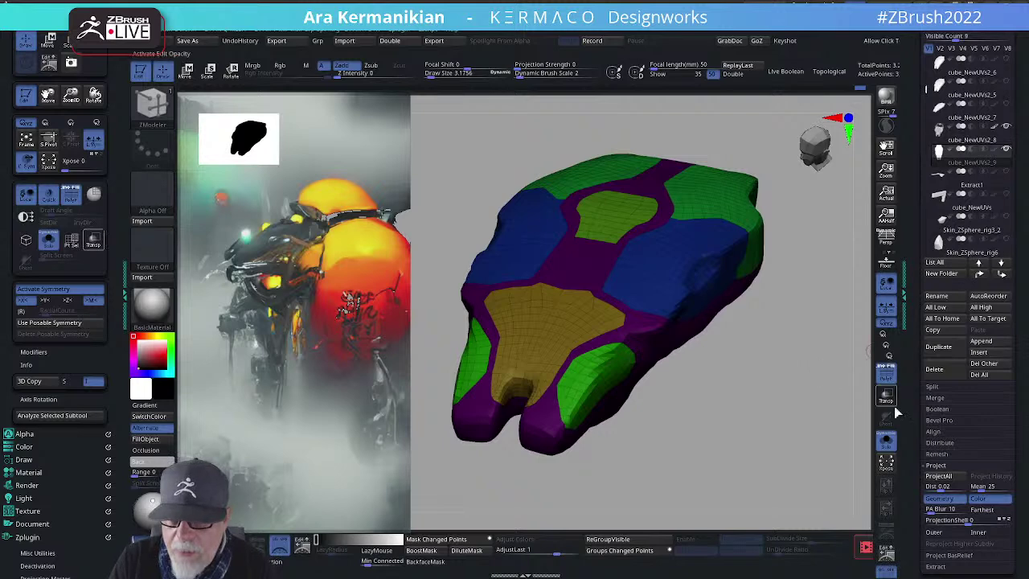
key(d)
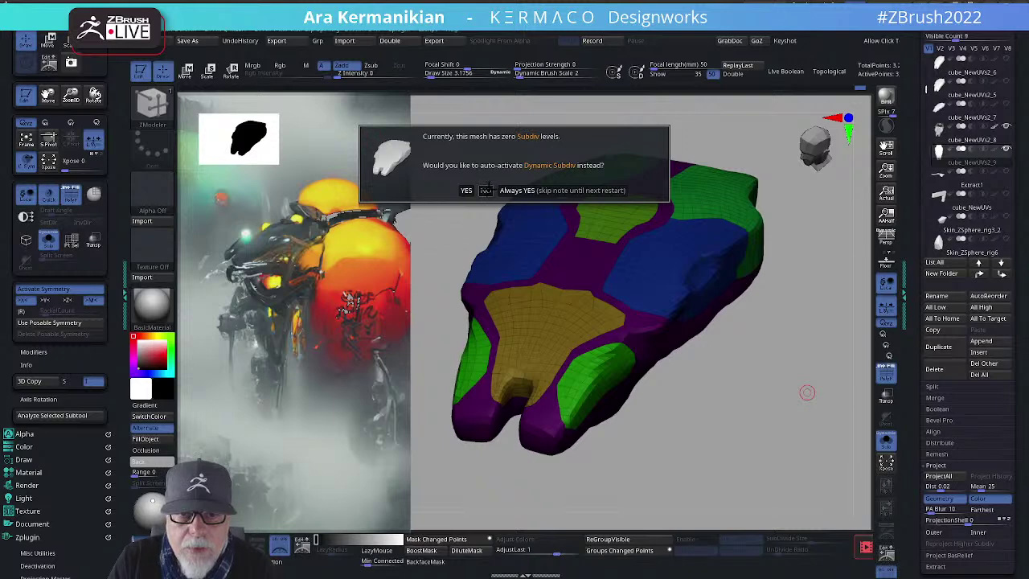
click(486, 191)
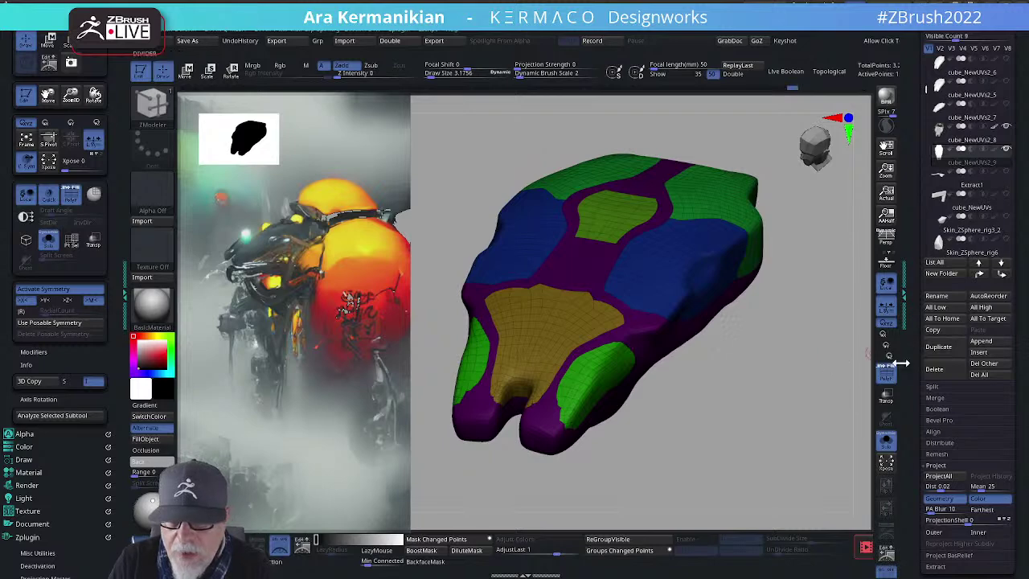
click(938, 477)
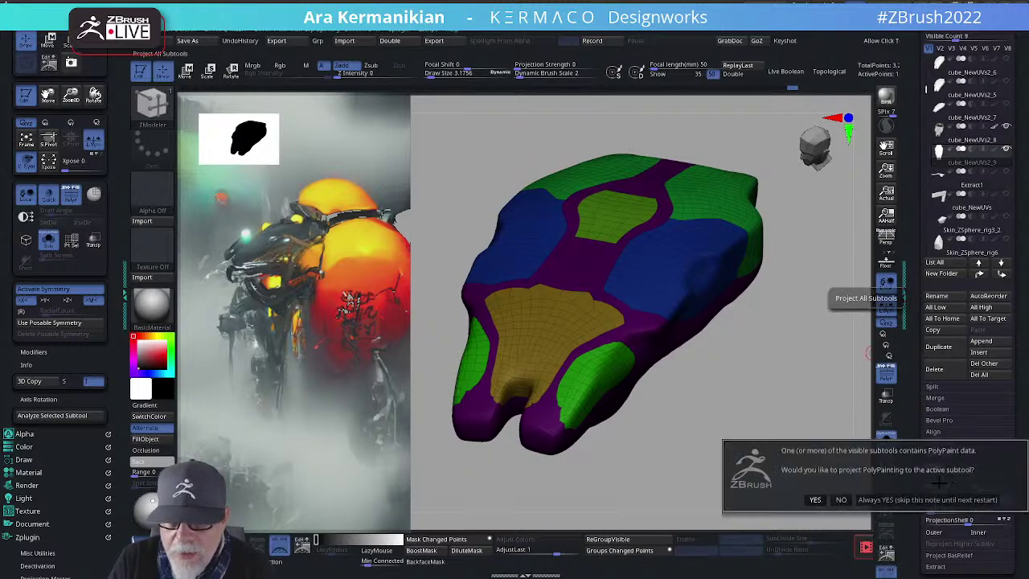
click(841, 499)
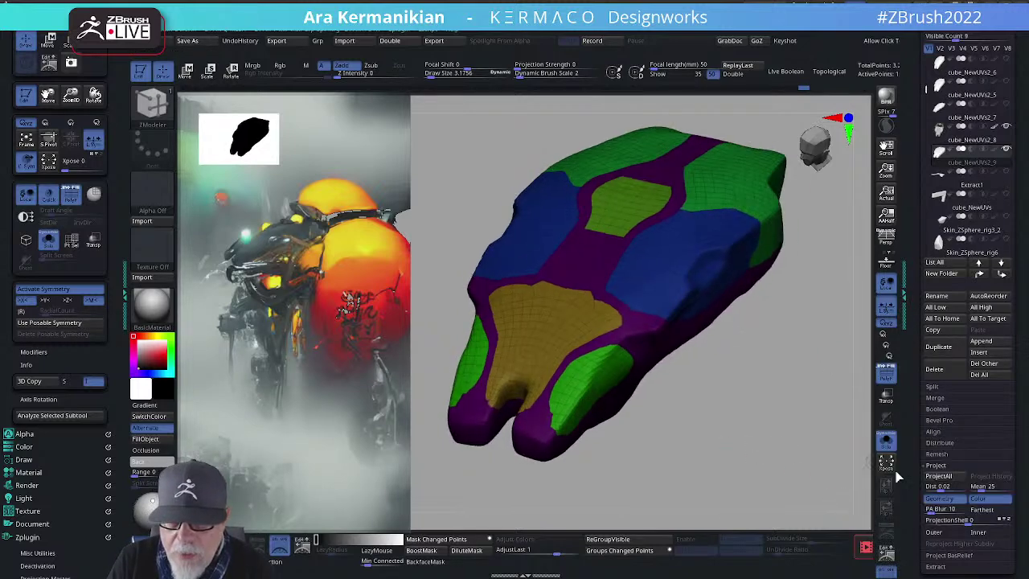
Step: Run ProjectAll a second time with PolyPaint left out and check the shell's panels from above and the front
key(ctrl)
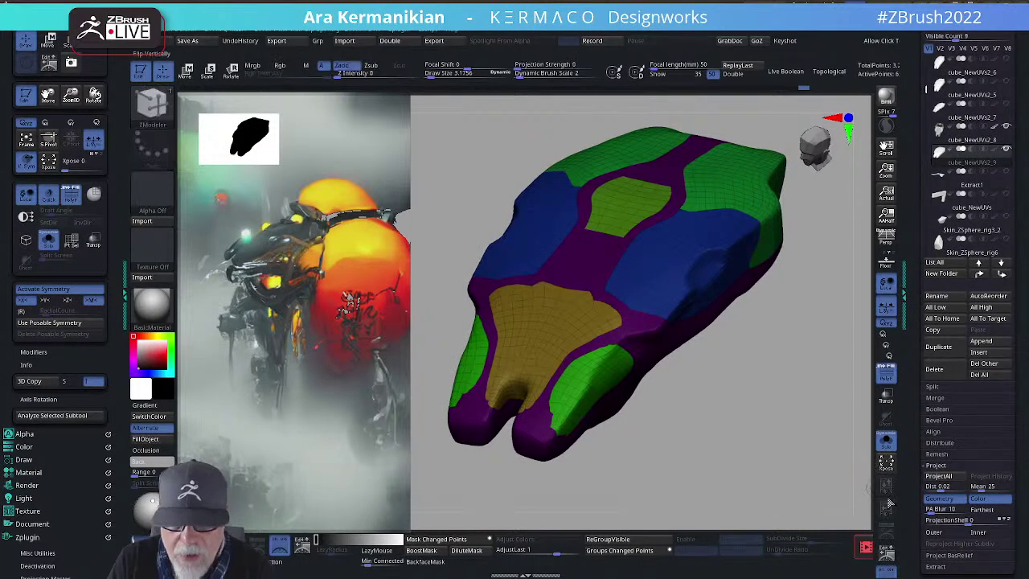
click(939, 477)
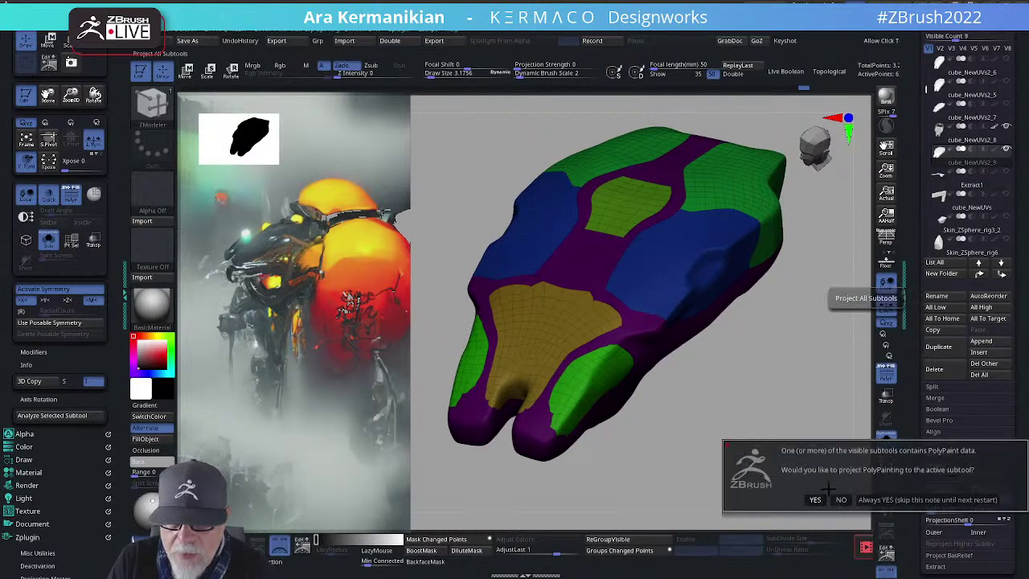
click(841, 499)
mouse_move(757, 424)
mouse_down()
mouse_move(796, 450)
mouse_move(787, 420)
mouse_move(813, 420)
mouse_up()
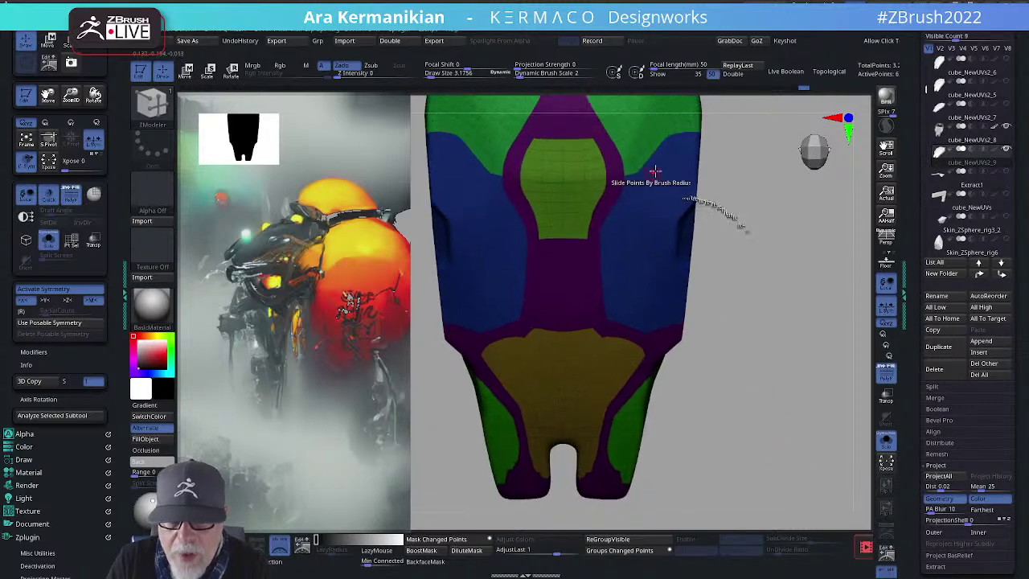
alt+drag(772, 201, 756, 268)
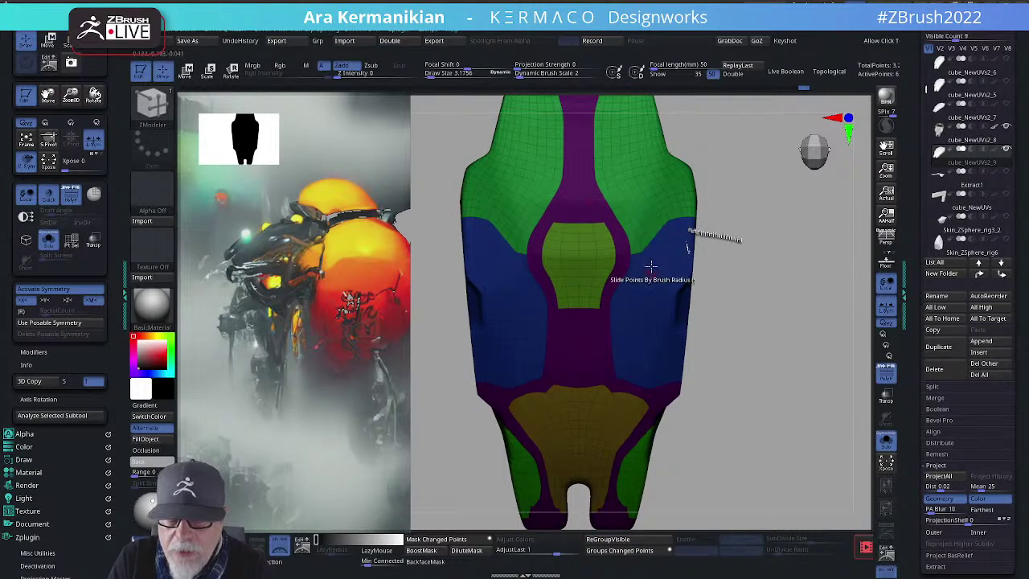
mouse_move(766, 323)
mouse_down()
mouse_move(788, 366)
mouse_move(806, 290)
mouse_move(796, 351)
mouse_move(820, 358)
mouse_move(789, 339)
mouse_move(790, 293)
mouse_move(824, 346)
mouse_move(816, 406)
mouse_move(785, 372)
mouse_move(806, 358)
mouse_up()
key(ctrl)
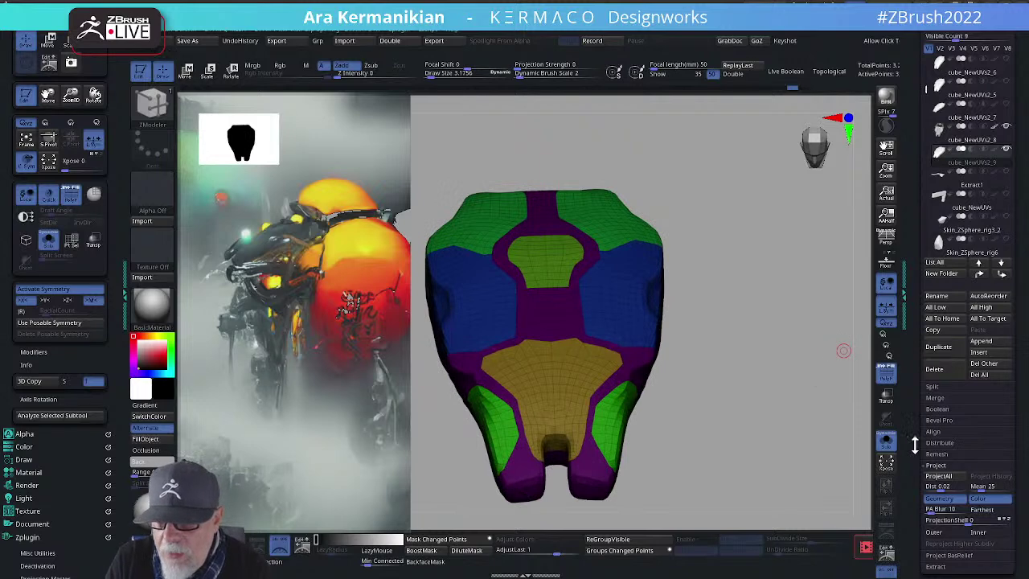
Step: Open the geometry settings, set ZRemesher to the Same polygon count and remesh the shell
drag(916, 446, 941, 346)
drag(862, 363, 788, 362)
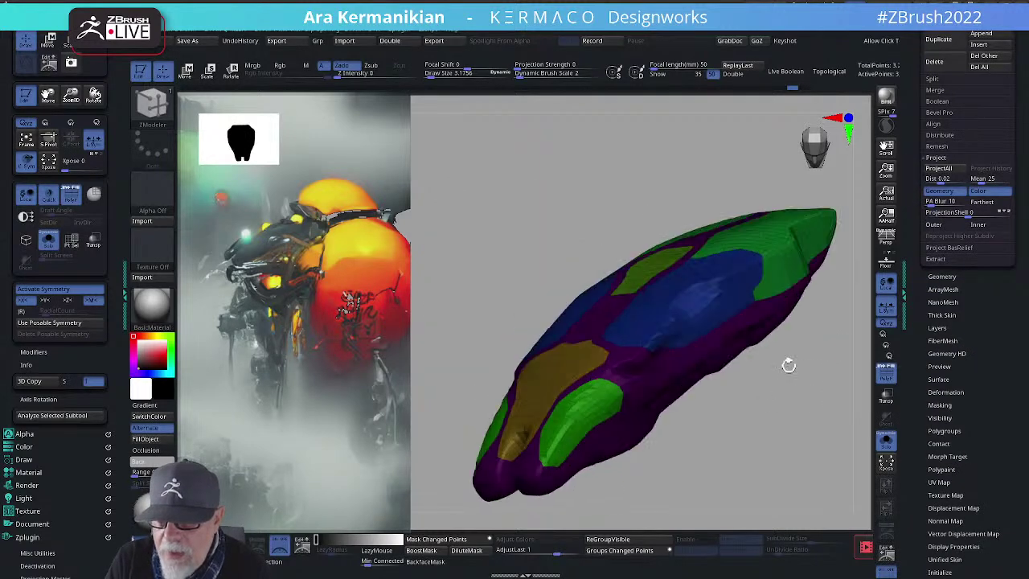
click(941, 277)
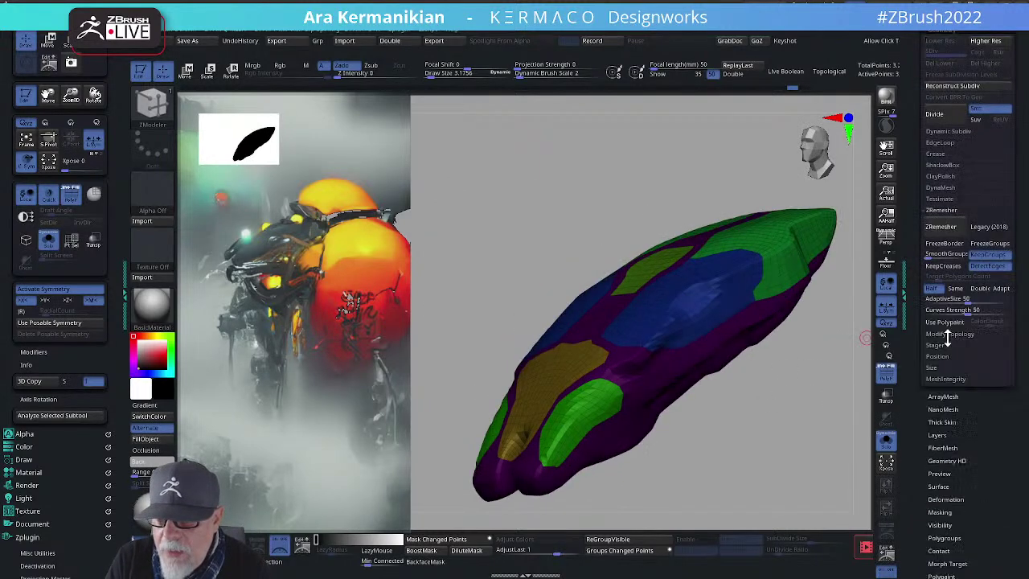
click(960, 293)
drag(800, 371, 788, 328)
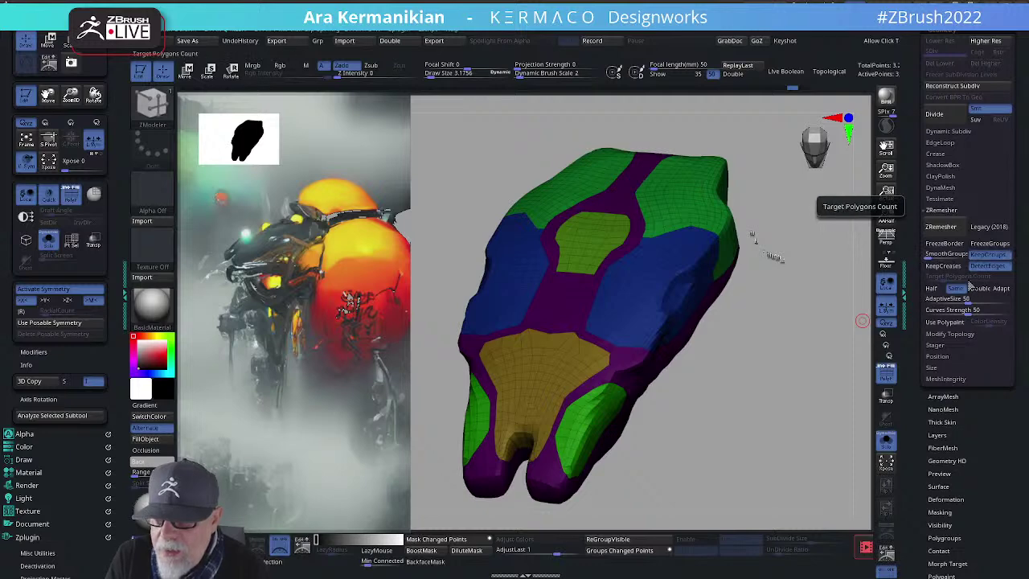
click(938, 228)
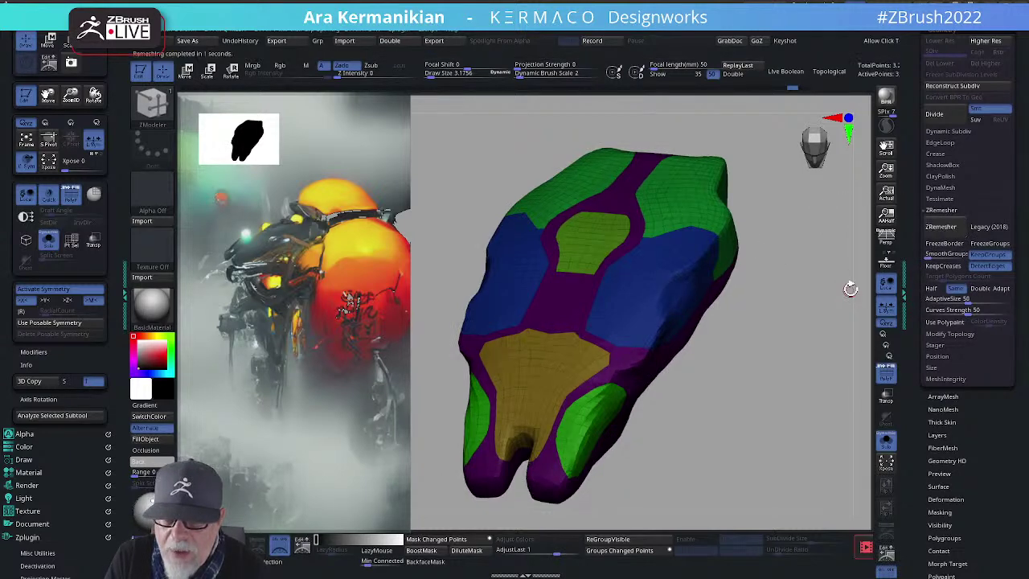
mouse_move(799, 322)
mouse_down()
mouse_move(804, 340)
mouse_move(793, 345)
mouse_move(815, 340)
mouse_move(805, 352)
mouse_move(772, 337)
mouse_move(795, 367)
mouse_move(822, 375)
mouse_move(763, 313)
mouse_up()
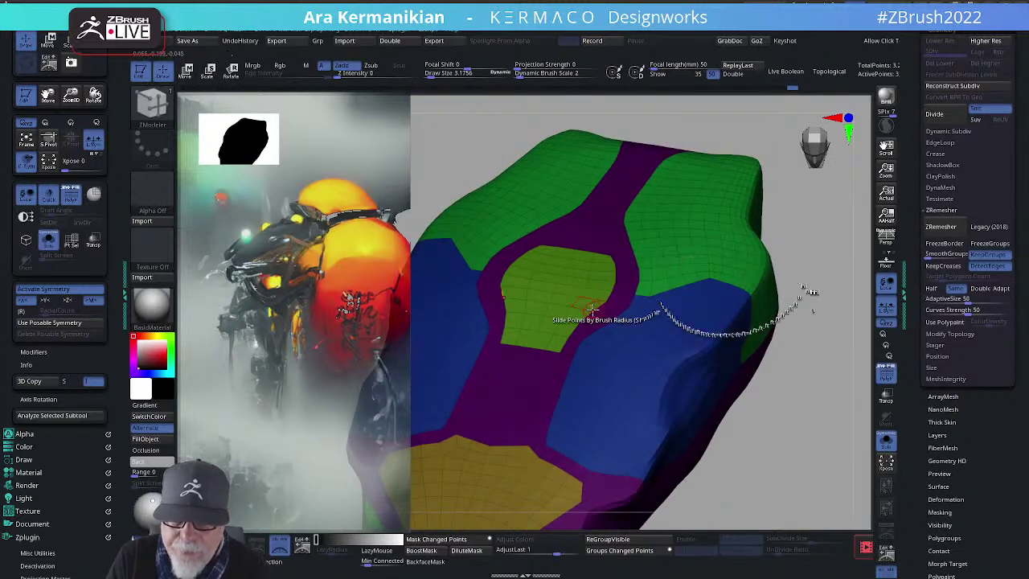
mouse_move(822, 372)
mouse_down()
mouse_move(778, 338)
mouse_move(823, 248)
mouse_move(620, 333)
mouse_up()
key(space)
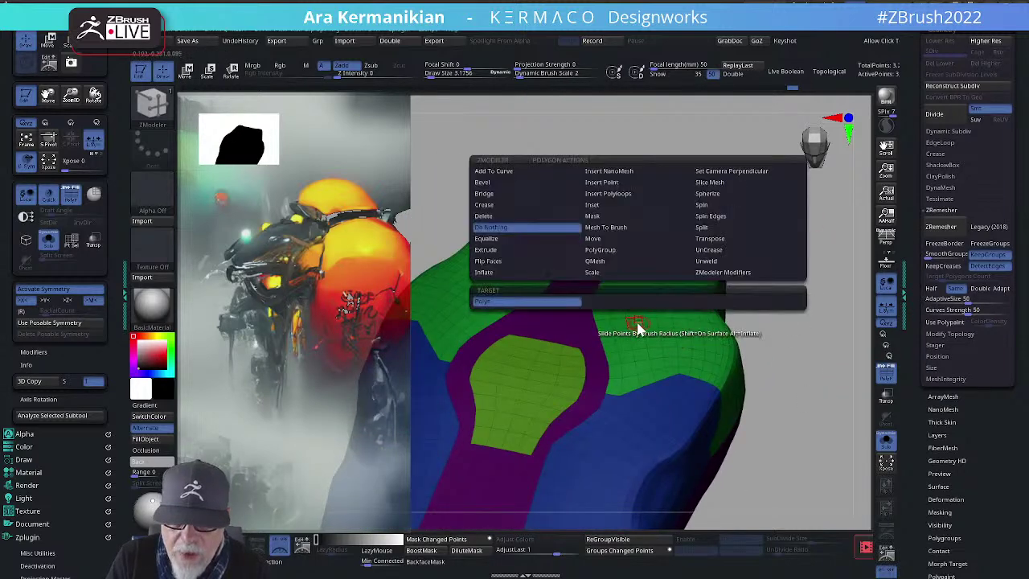
click(597, 241)
drag(836, 338, 924, 351)
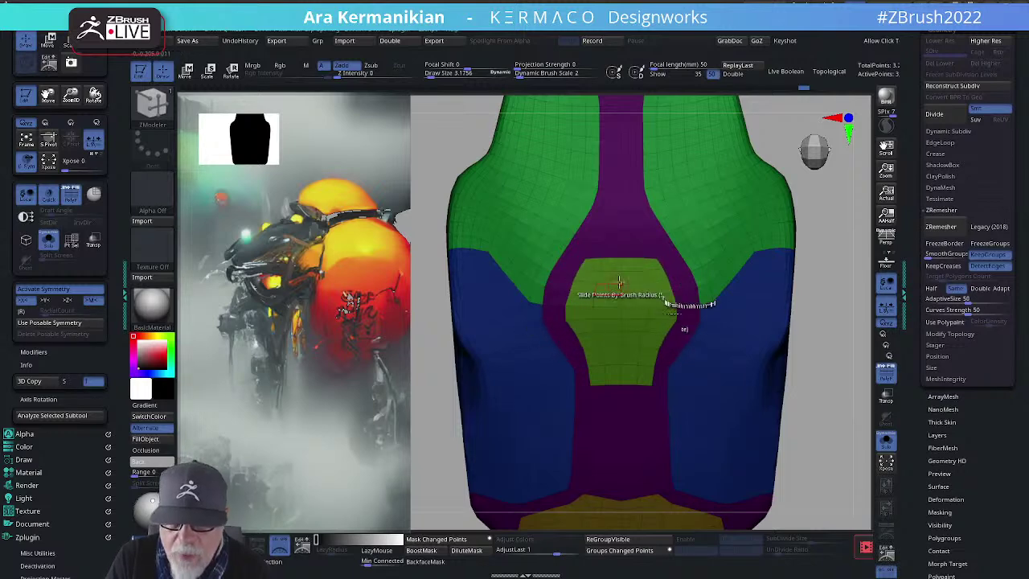
Step: Set the ZModeler polygon action to Inset with Polygroup Island as the target
key(space)
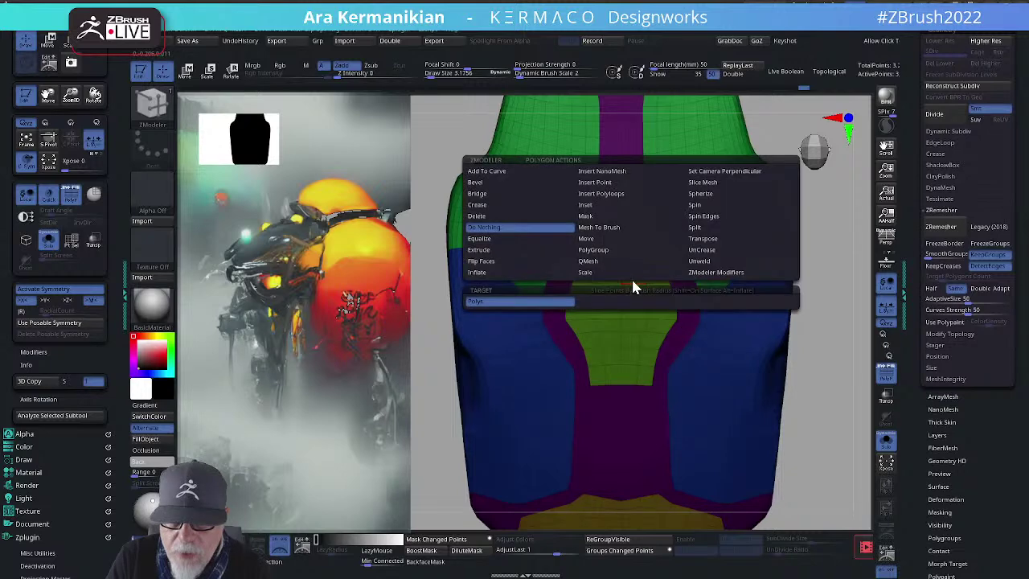
click(603, 206)
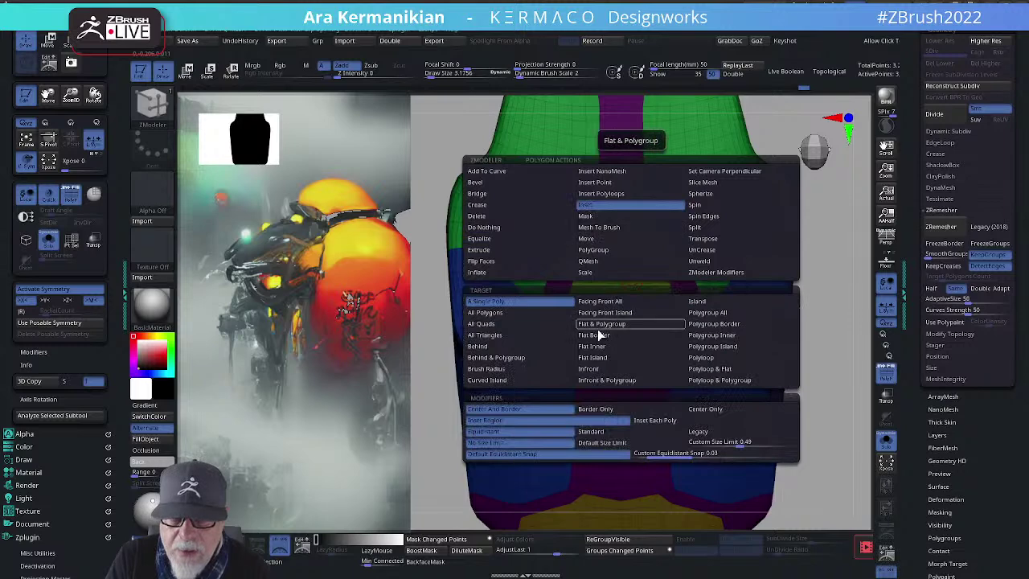
click(676, 425)
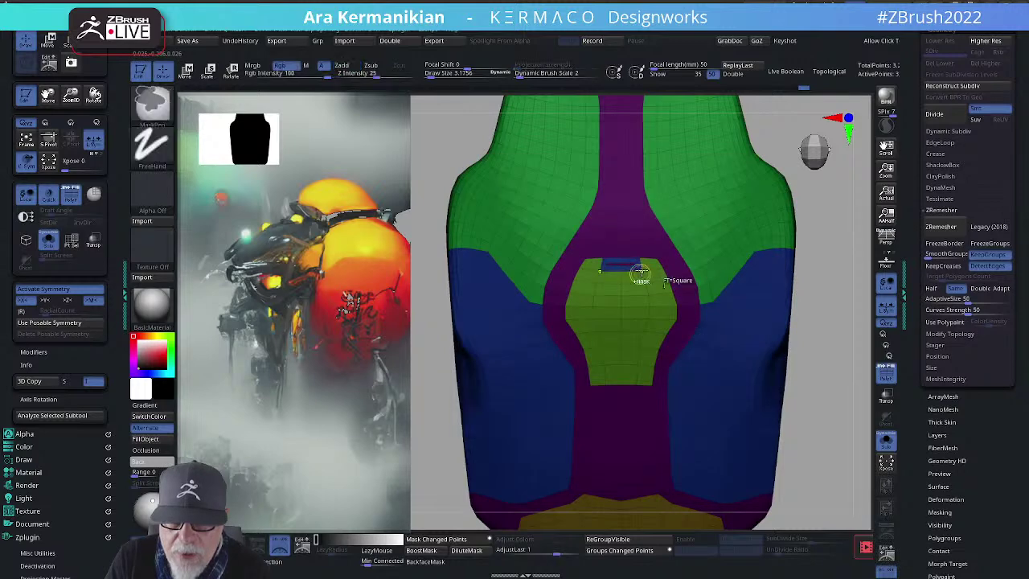
key(space)
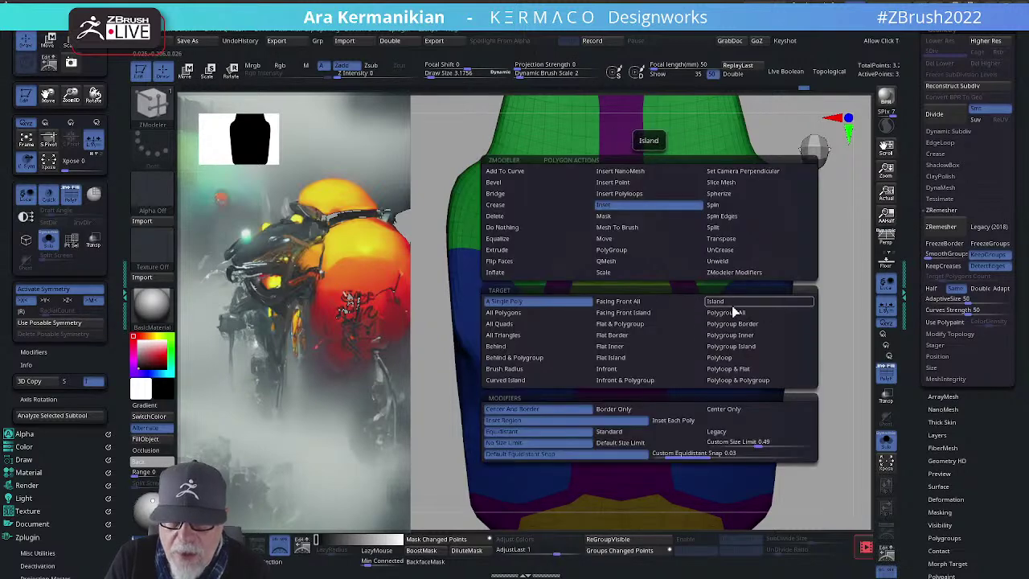
click(753, 351)
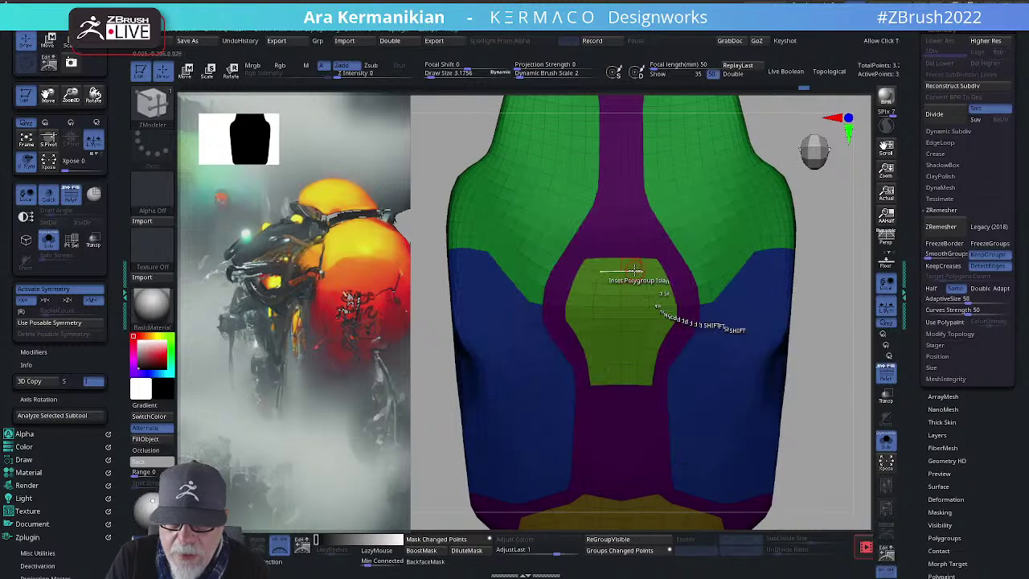
Step: Try insetting the central yellow-green panel with the Equidistant modifier and undo the inset
drag(634, 265, 631, 270)
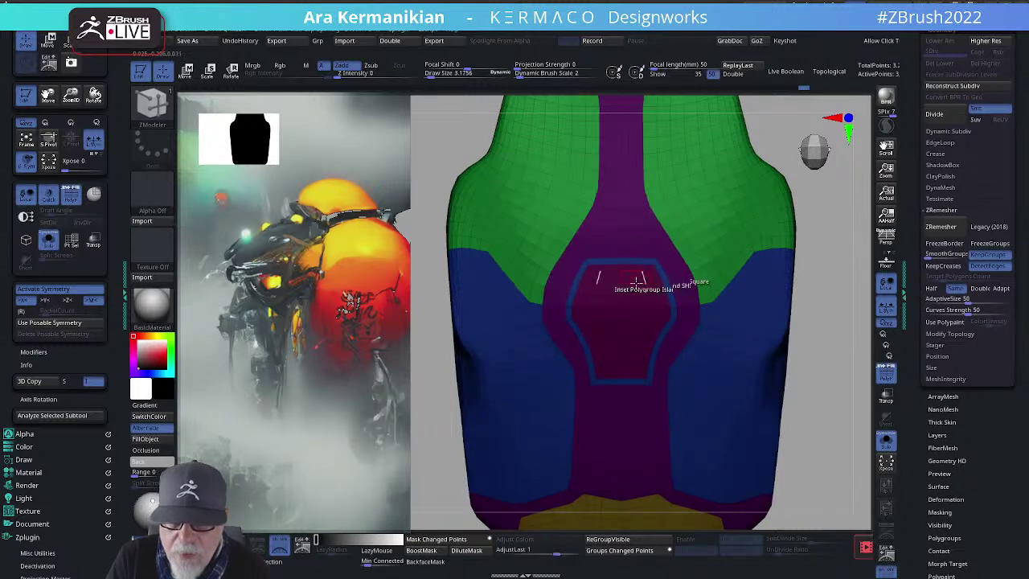
key(ctrl+z)
key(space)
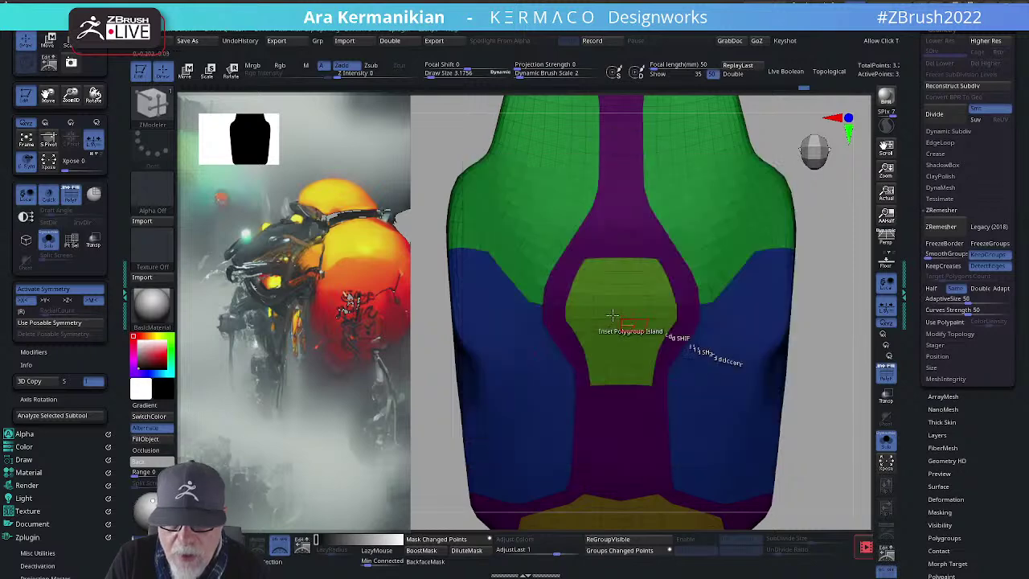
click(634, 265)
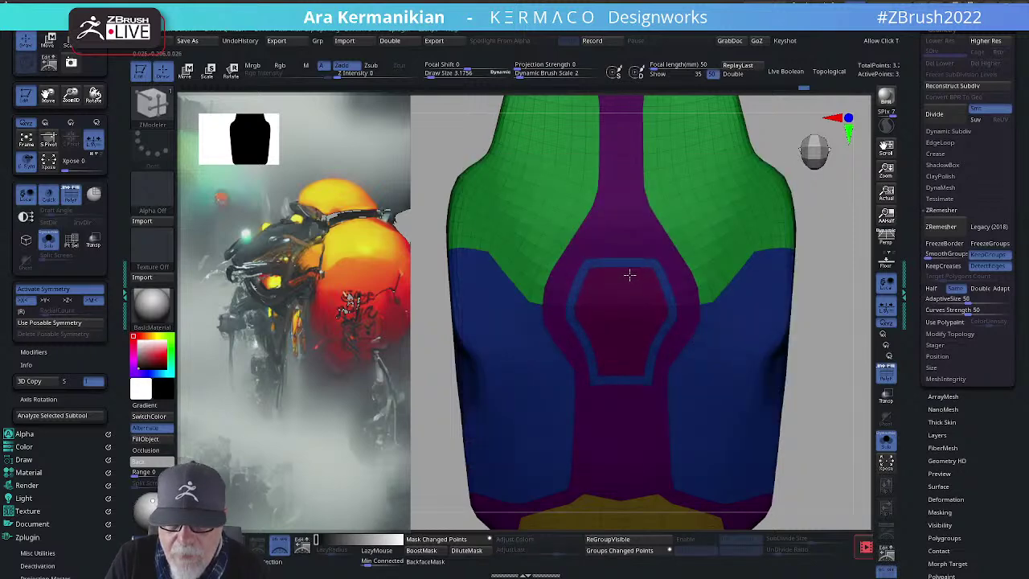
drag(857, 311, 827, 286)
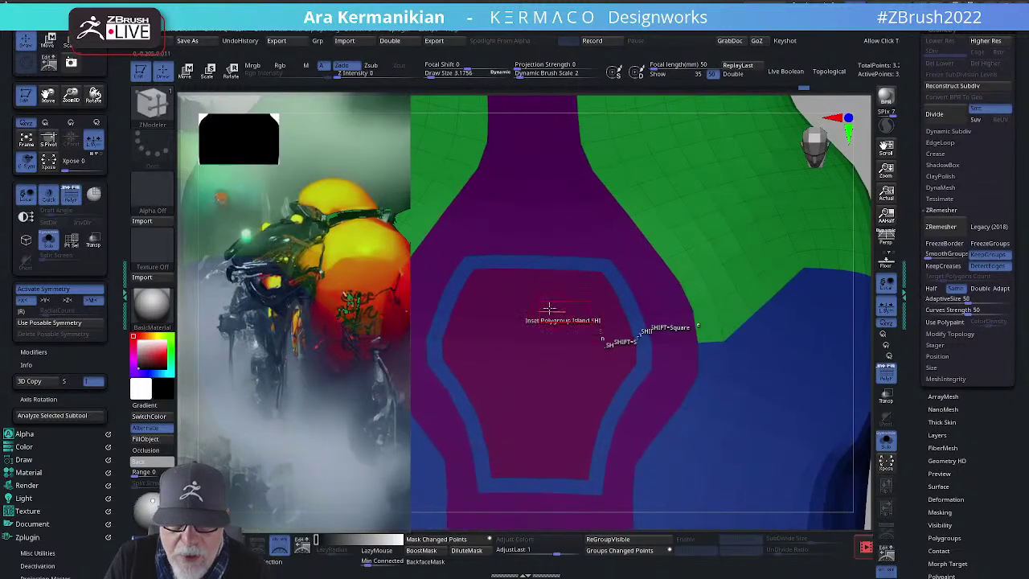
click(571, 269)
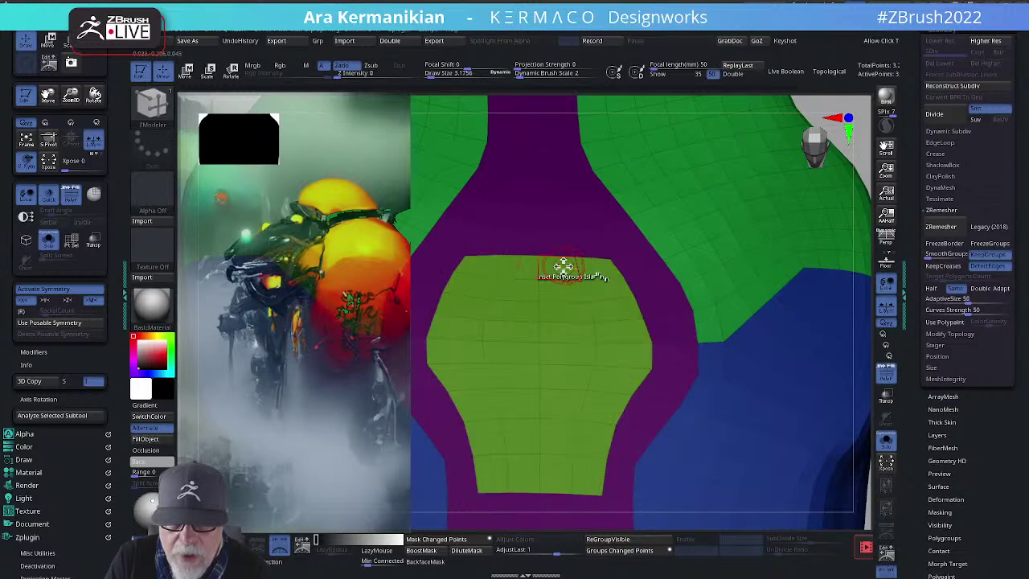
Step: Switch the Inset modifier to Legacy and inset the central yellow-green panel to leave a narrow border ring
key(space)
click(653, 431)
drag(552, 271, 550, 280)
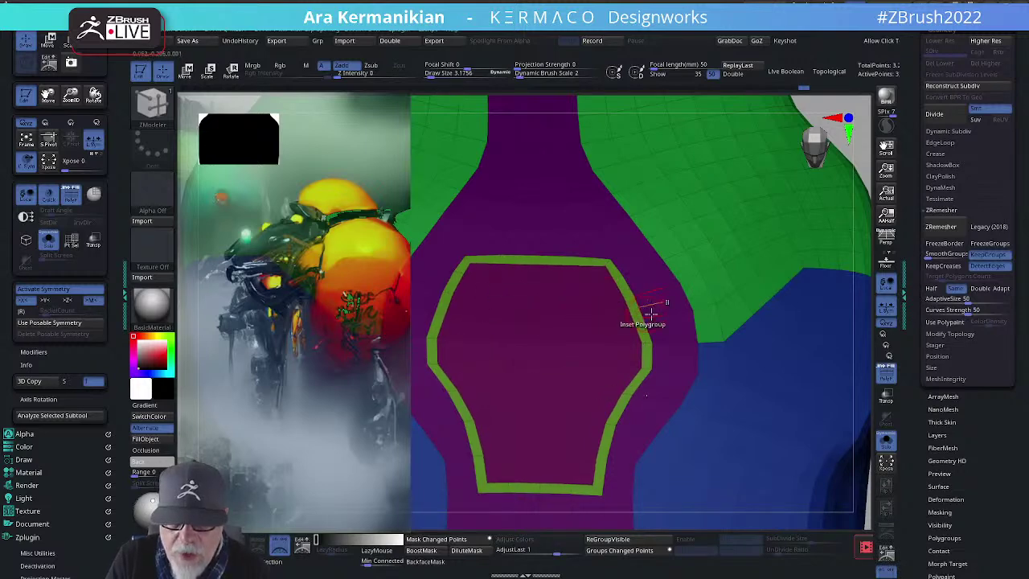
Step: Set the polygon action to PolyGroup with the Fill target and reassign the central panel's border ring and inner area
key(space)
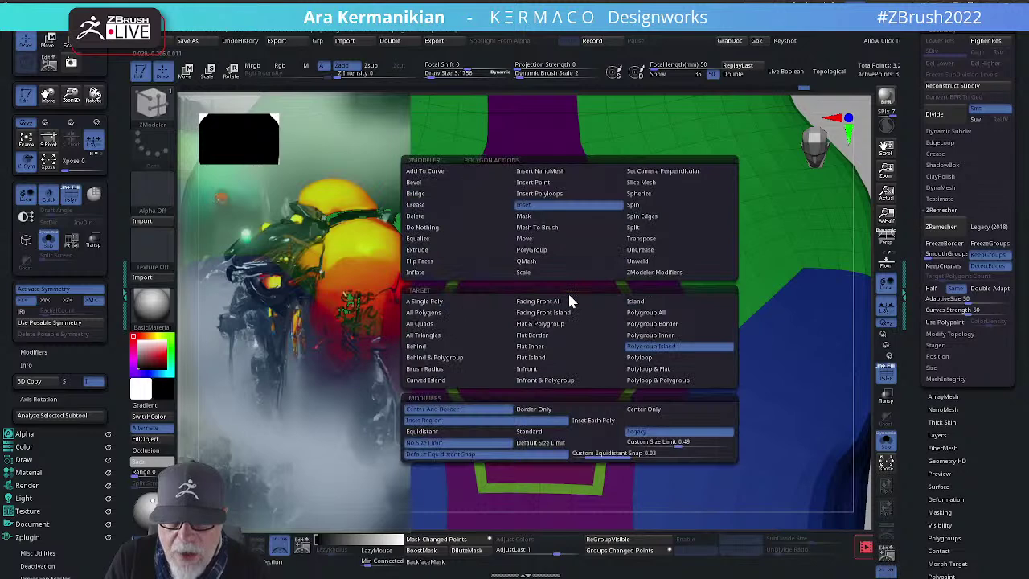
click(532, 249)
click(530, 315)
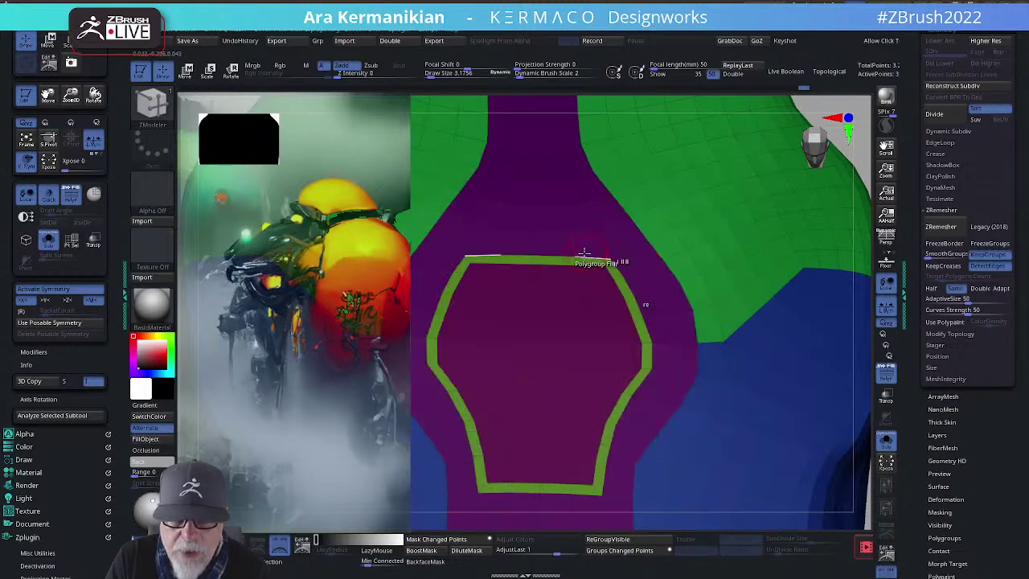
click(585, 261)
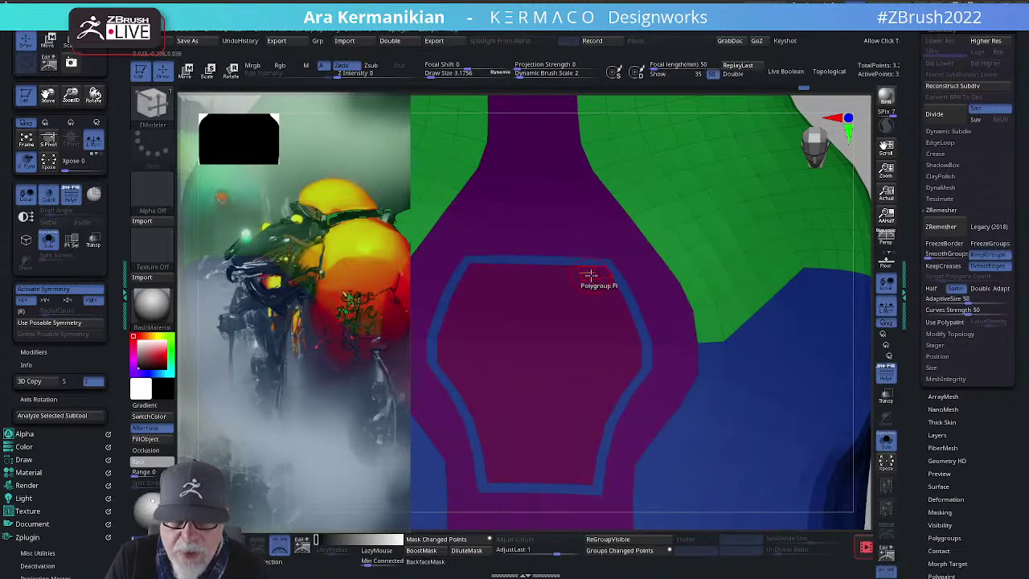
click(590, 275)
Step: Set the polygon action to Inset and inset the two blue side panels, leaving a narrow blue border around a red inner area
key(f)
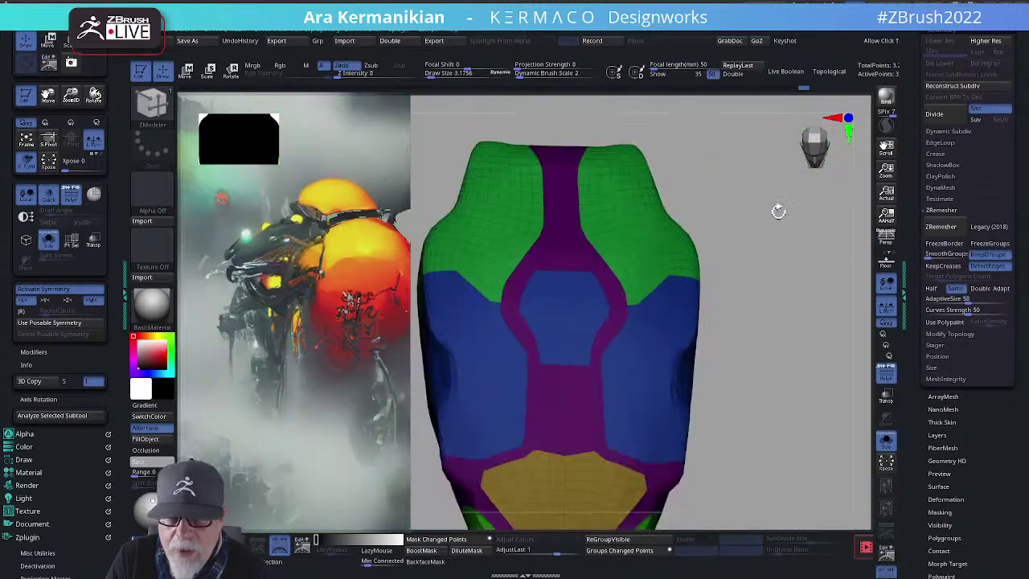
alt+drag(795, 369, 772, 329)
key(space)
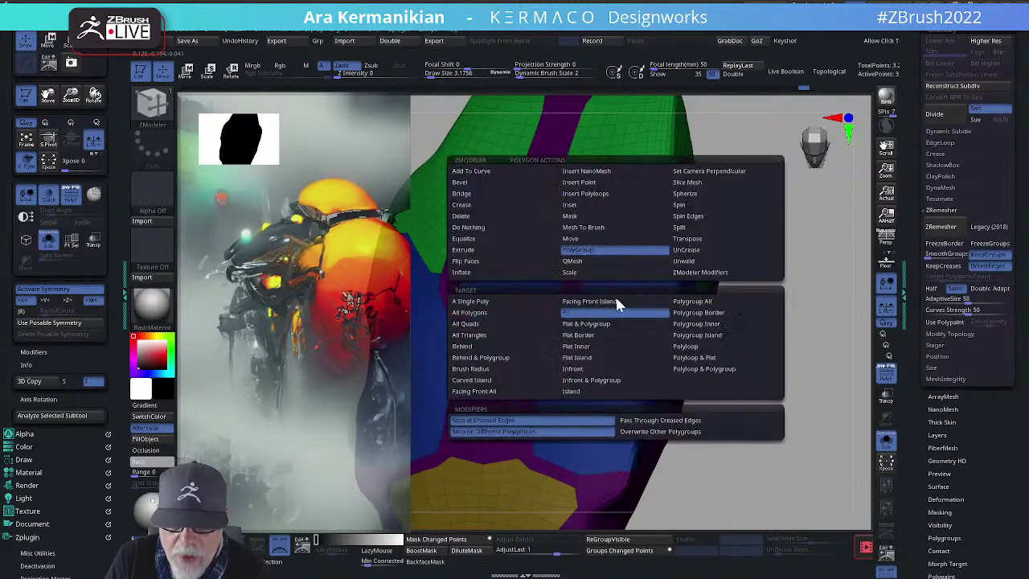
click(585, 217)
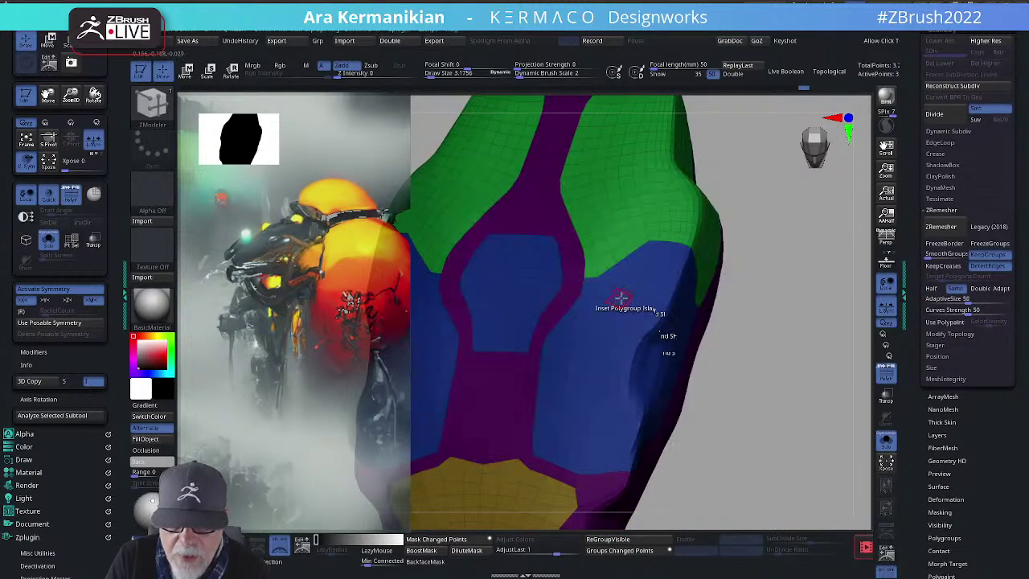
click(621, 302)
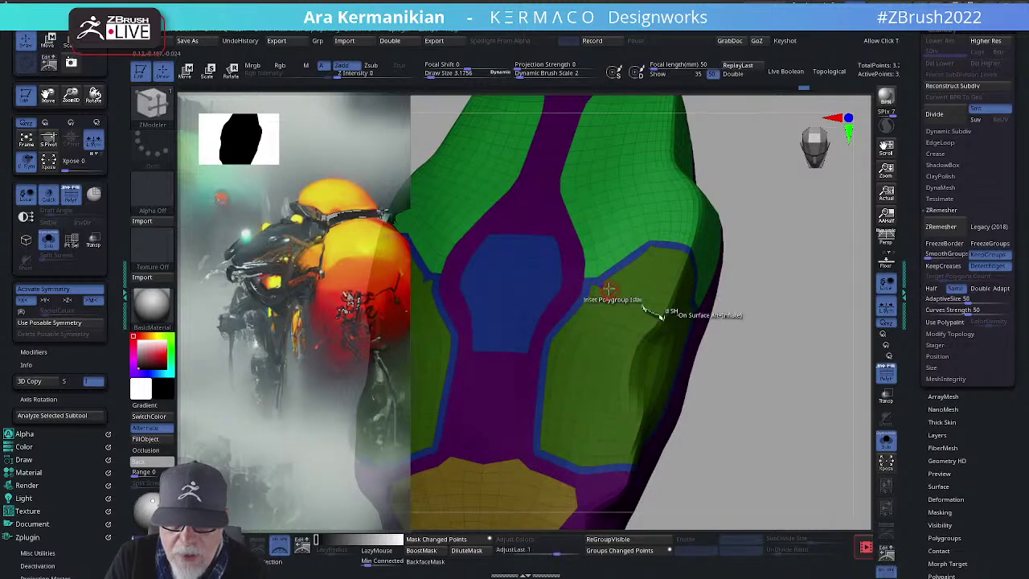
key(ctrl+z)
drag(621, 299, 618, 308)
key(alt)
click(619, 309)
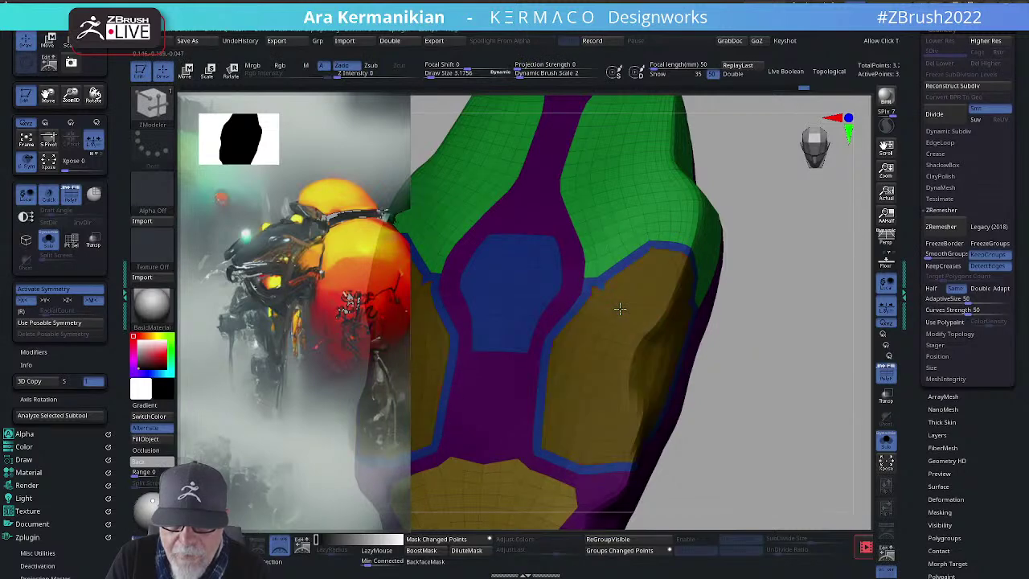
click(619, 309)
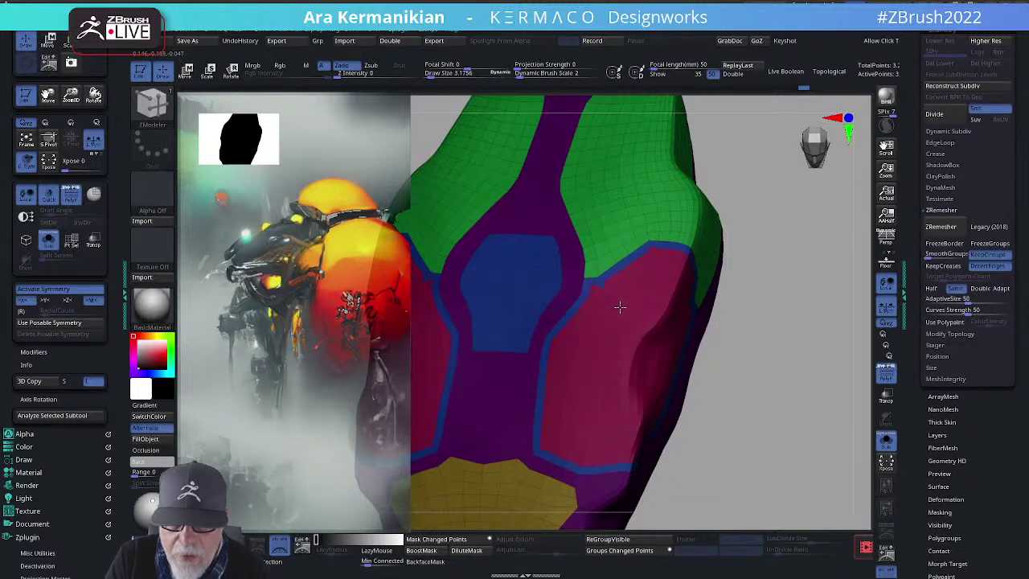
Step: Inset the upper green panels, the yellow lower central panel and the small green lower side panels with narrow border rings
key(space)
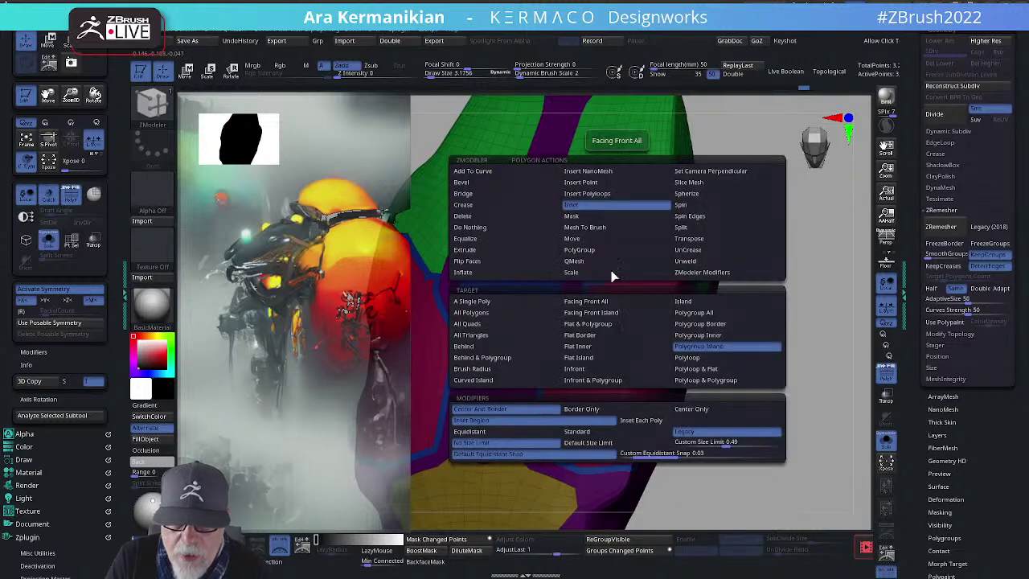
click(597, 247)
alt+drag(779, 274, 599, 305)
drag(778, 304, 608, 294)
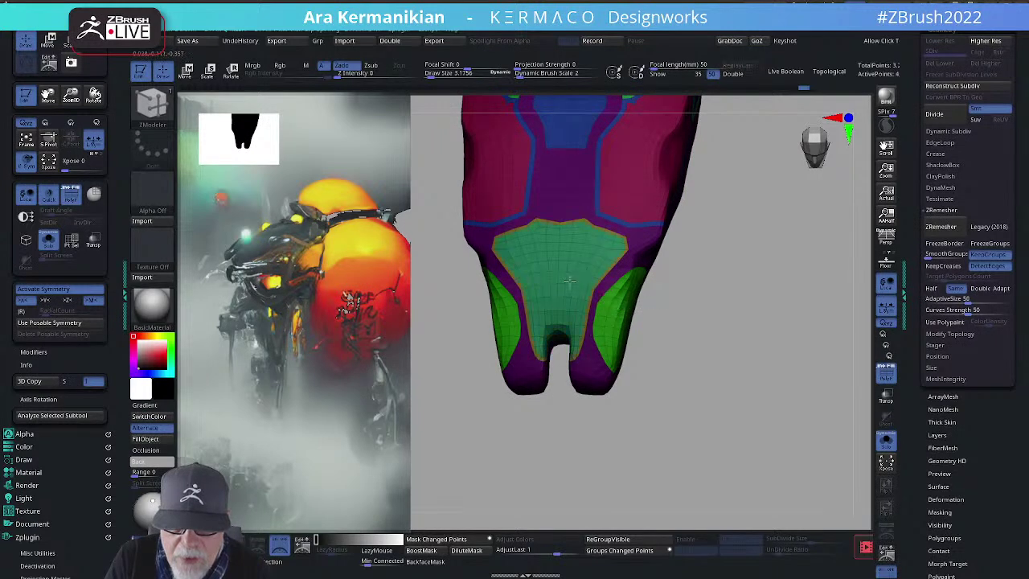
drag(685, 311, 764, 321)
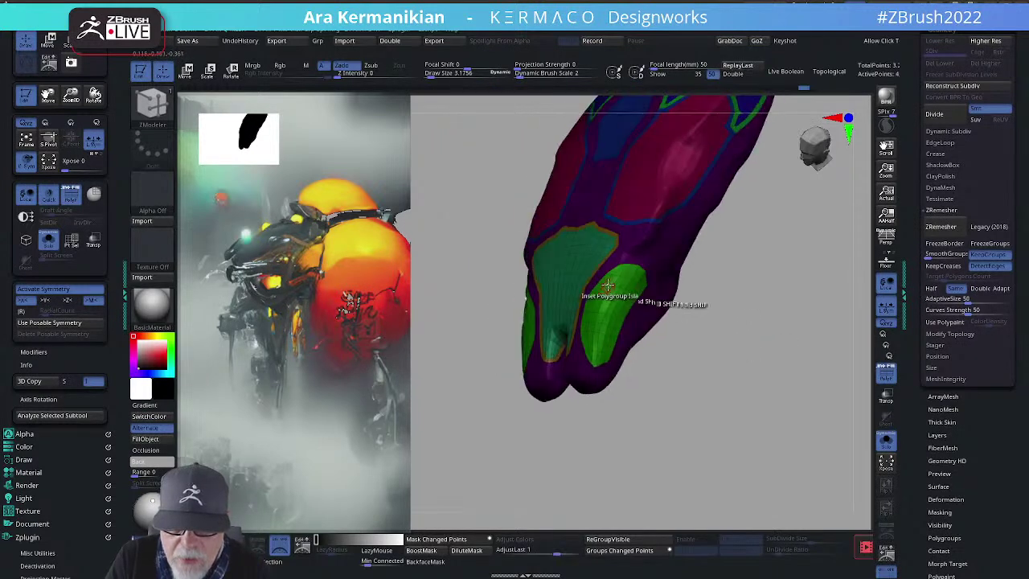
click(630, 274)
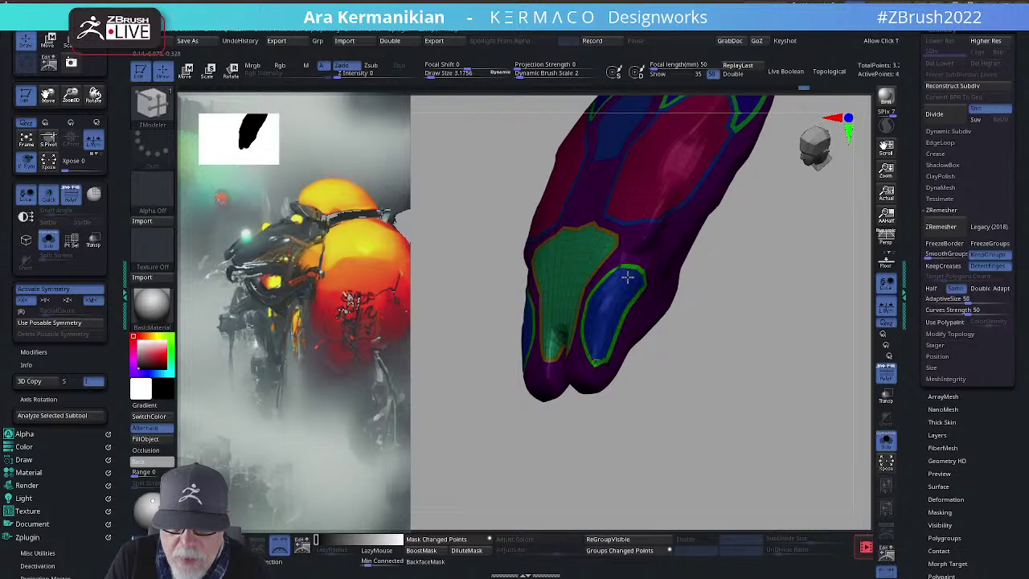
Step: Smooth the corners of the green border ring around the small lower side panel
mouse_move(785, 323)
mouse_down()
mouse_move(740, 325)
mouse_move(735, 418)
mouse_move(776, 410)
mouse_up()
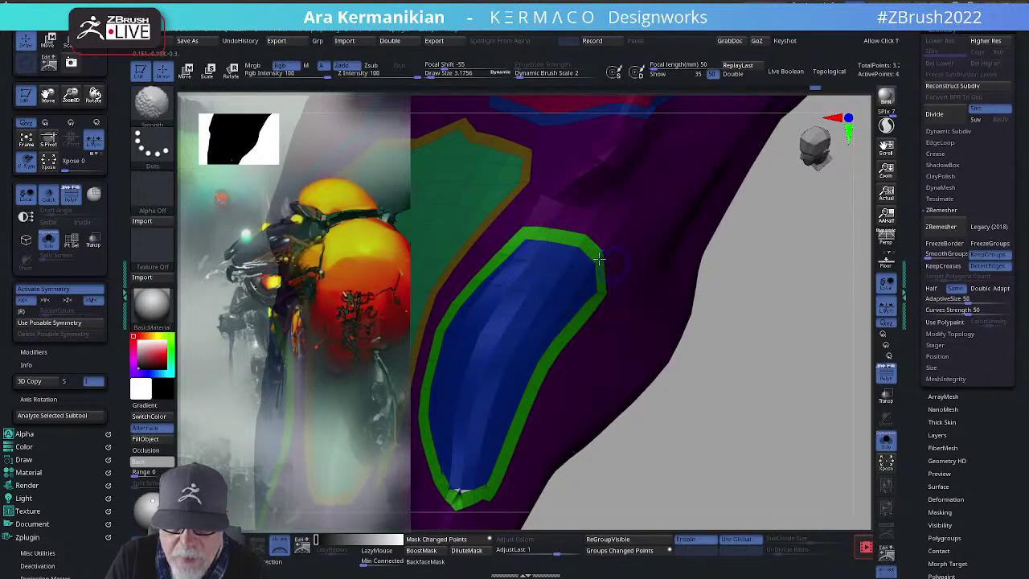
drag(729, 466, 521, 400)
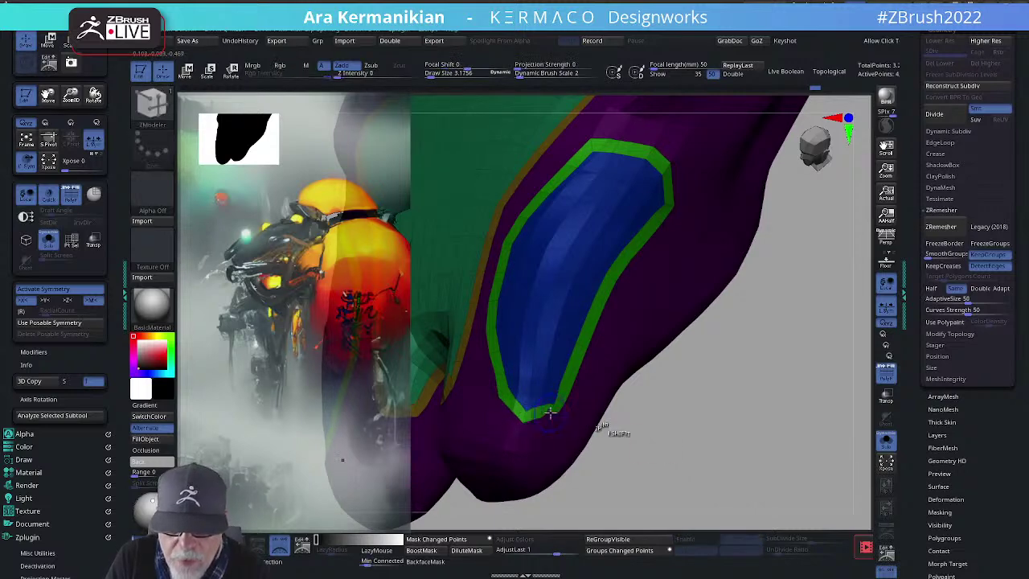
drag(694, 437, 755, 294)
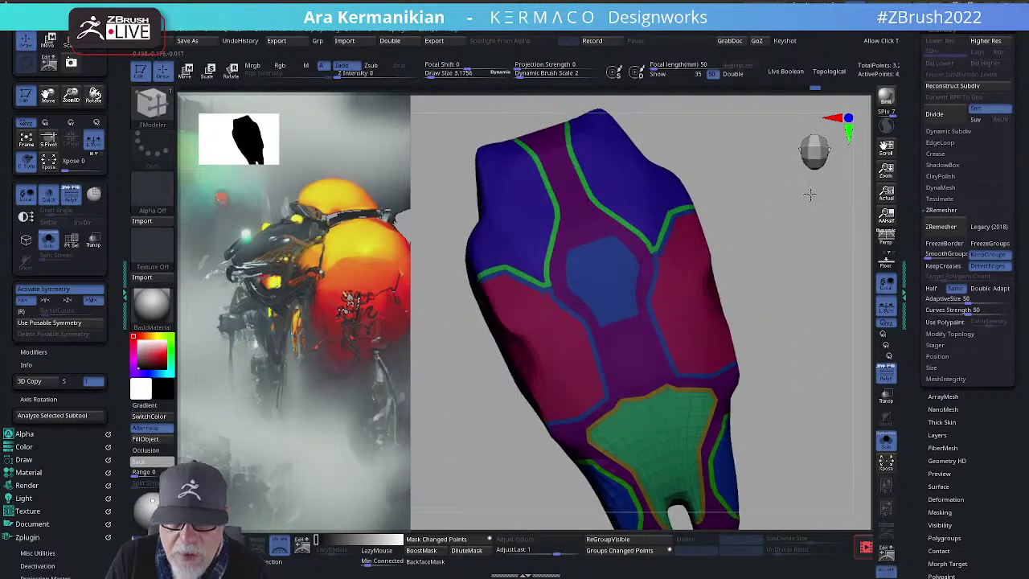
Step: Smooth the jagged stretches of the green border strips around the two upper panels
shift+drag(810, 195, 833, 207)
alt+drag(864, 247, 751, 356)
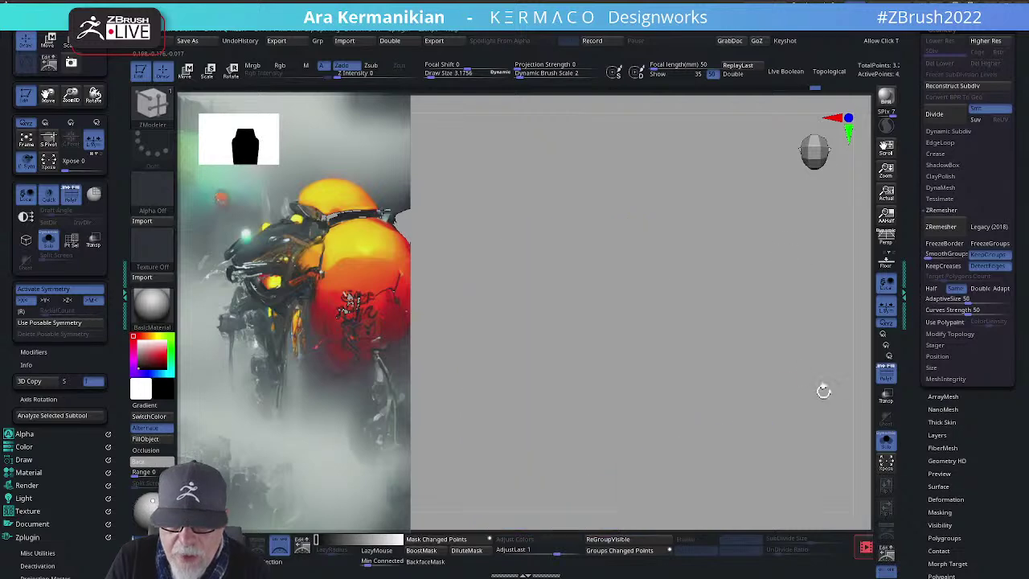
drag(823, 391, 589, 146)
drag(778, 478, 659, 272)
key(shift)
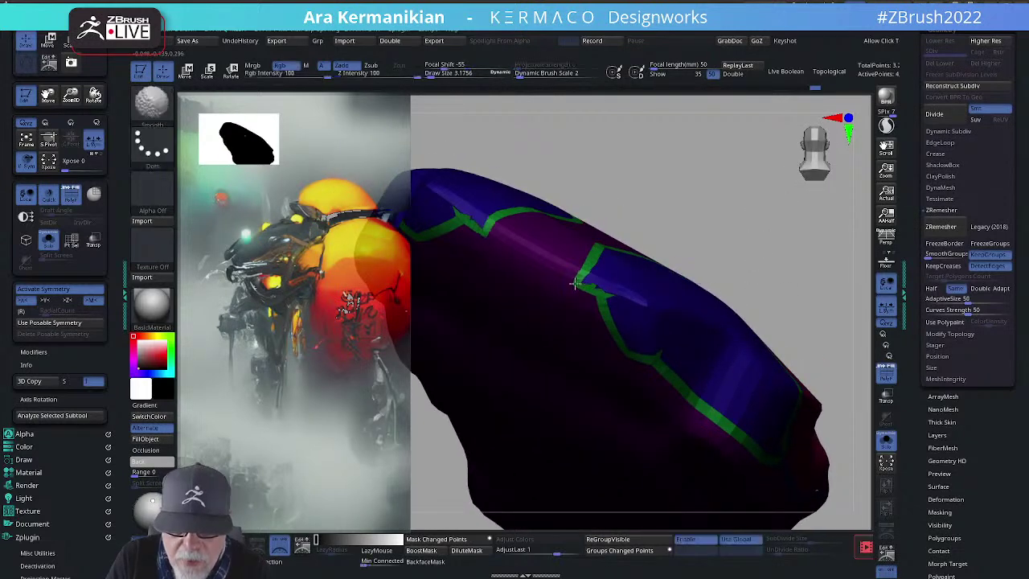
drag(814, 247, 716, 289)
drag(555, 413, 635, 338)
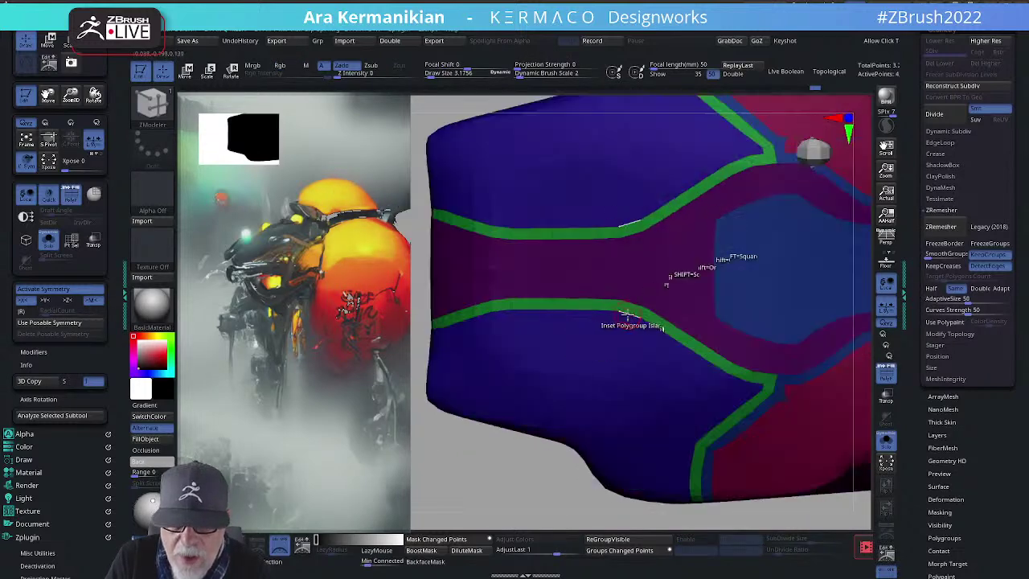
Step: Set the polygon action to PolyGroup and fill each upper panel's inner area and border as a single green polygroup
key(space)
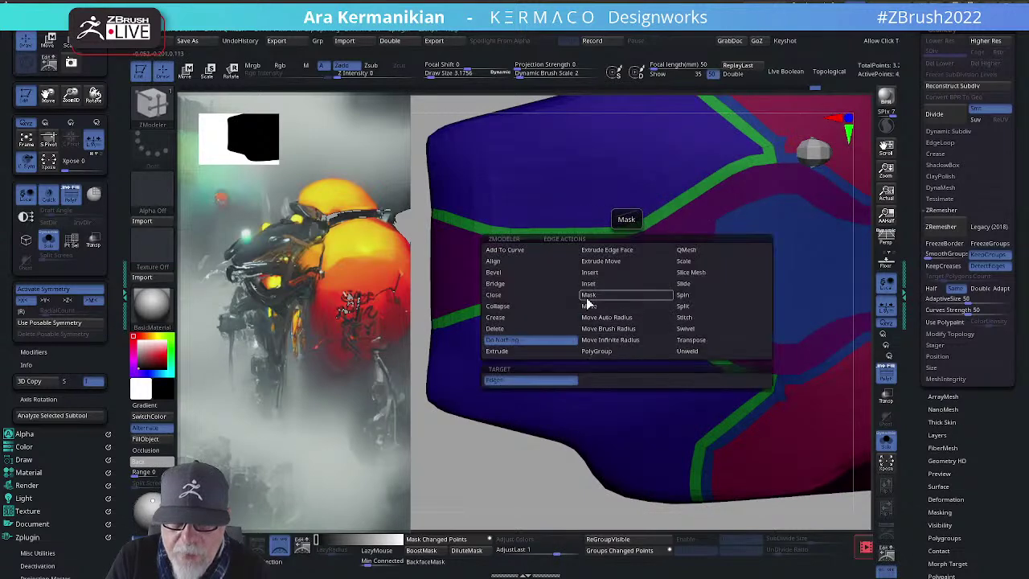
click(613, 303)
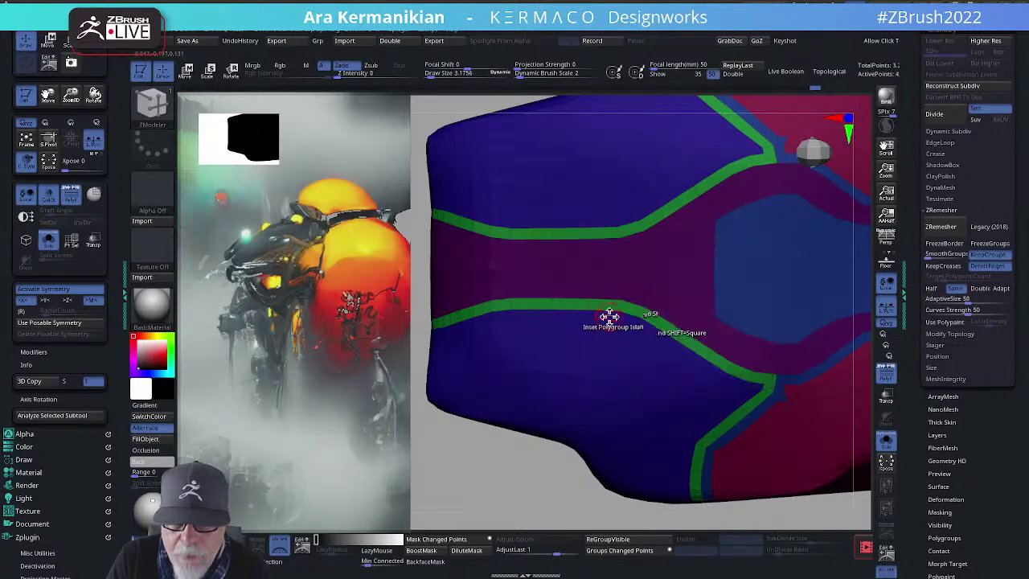
key(space)
click(586, 253)
click(589, 331)
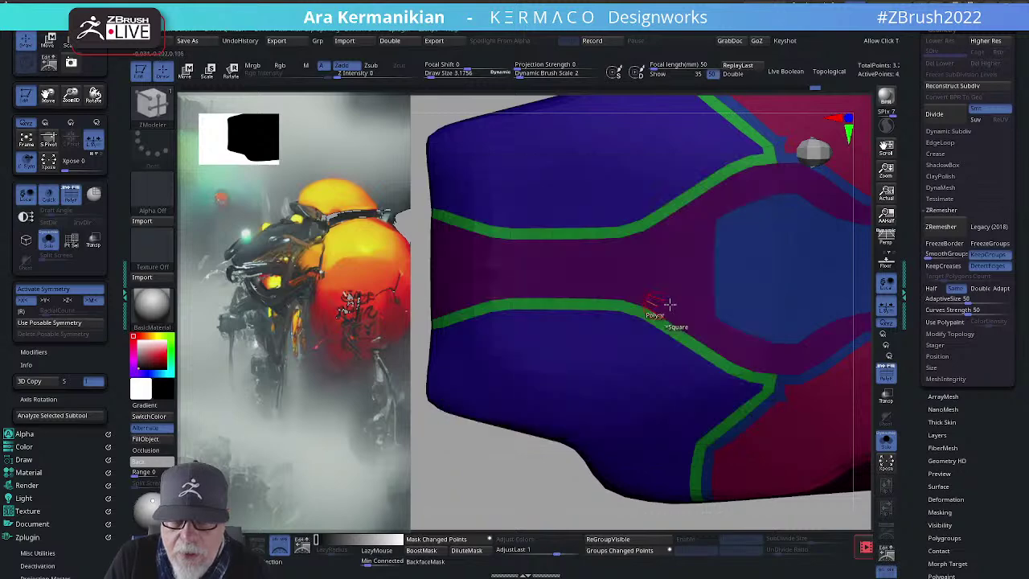
click(623, 328)
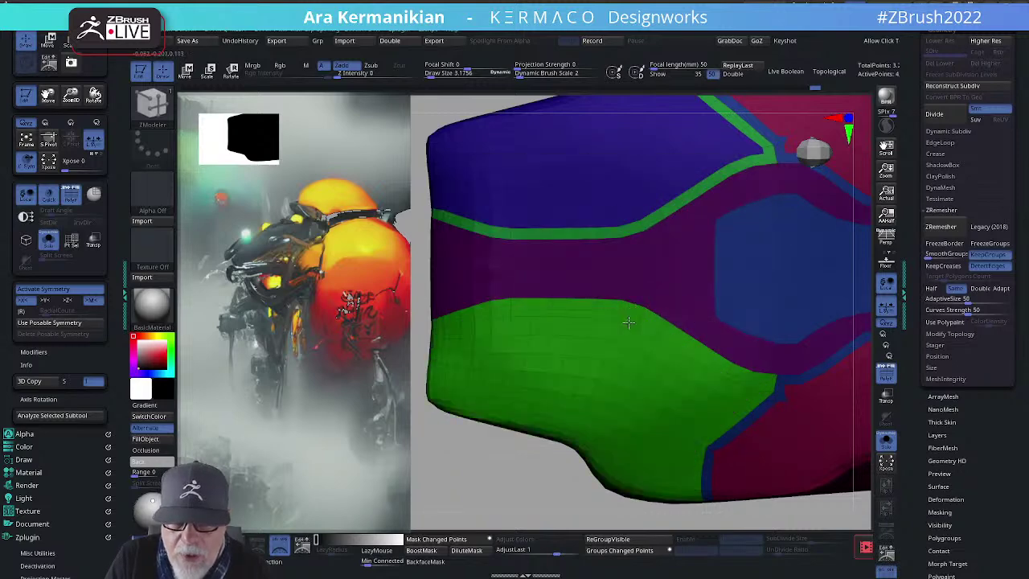
click(627, 218)
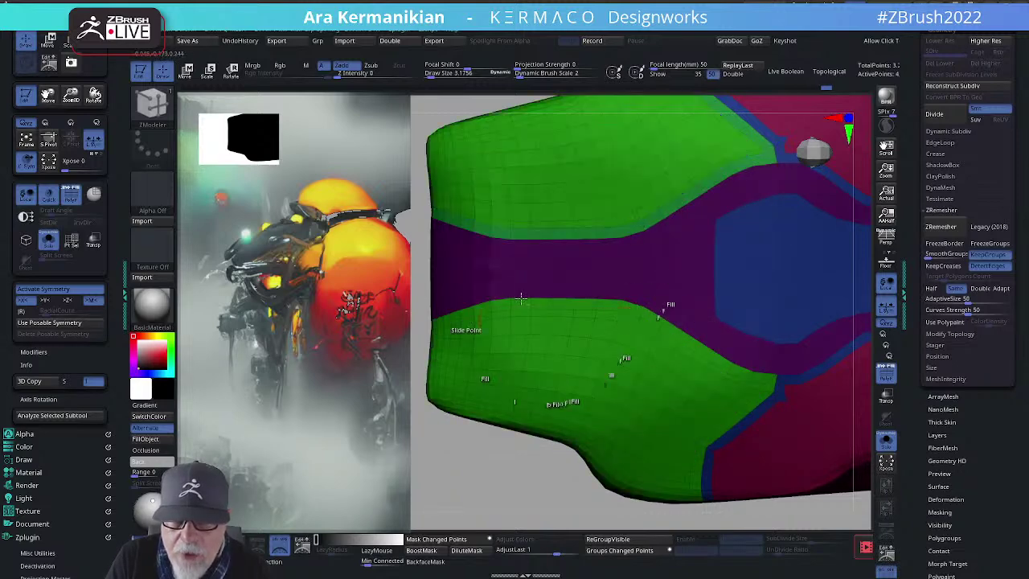
Step: Fill the two red side panels and their blue borders with one shared brown polygroup
mouse_move(497, 487)
alt+mouse_down()
mouse_move(418, 454)
mouse_move(565, 470)
mouse_move(518, 468)
alt+mouse_up()
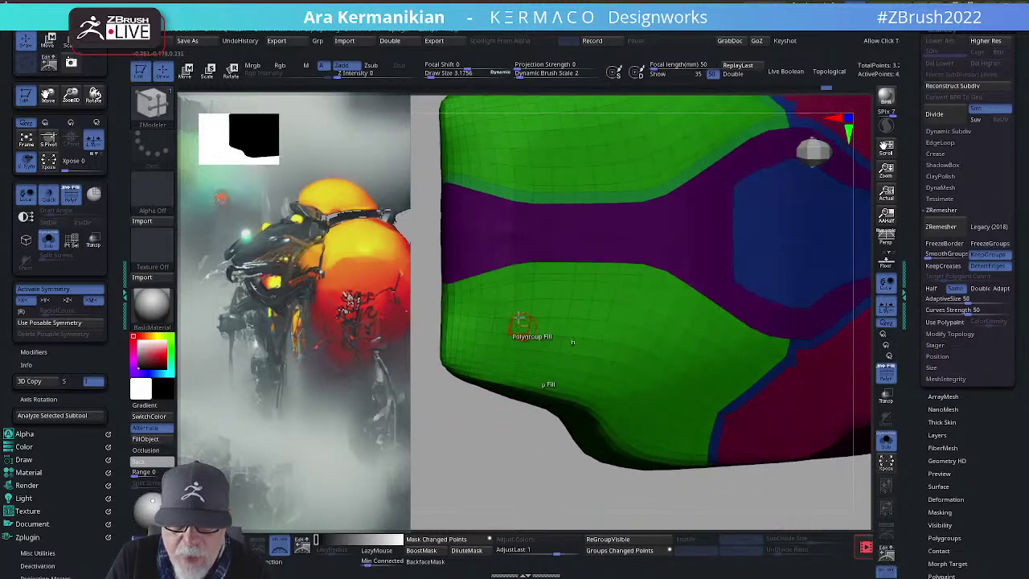
key(shift)
mouse_move(461, 420)
mouse_down()
mouse_move(455, 459)
mouse_move(552, 474)
mouse_up()
drag(498, 499, 518, 436)
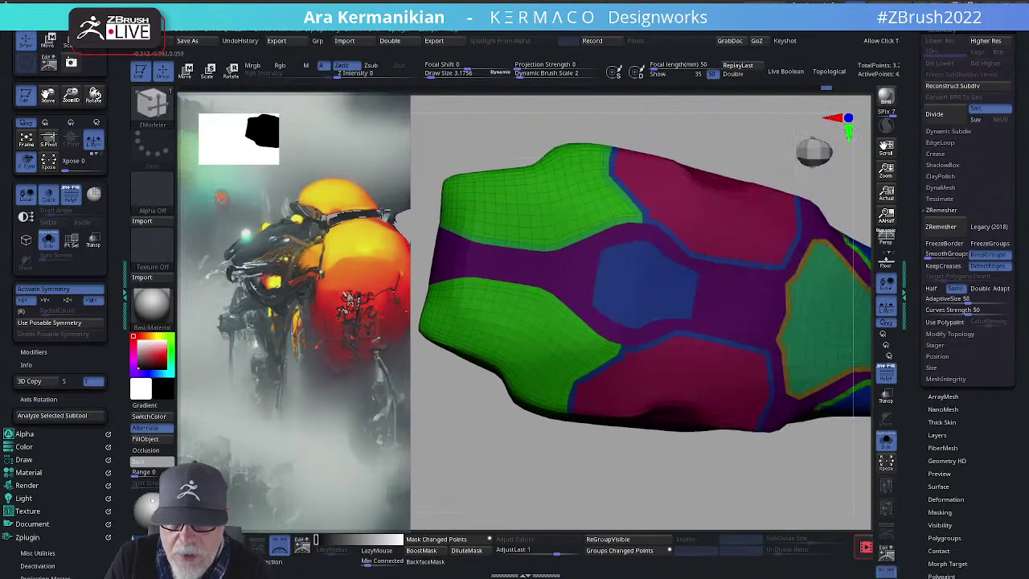
drag(703, 124, 731, 206)
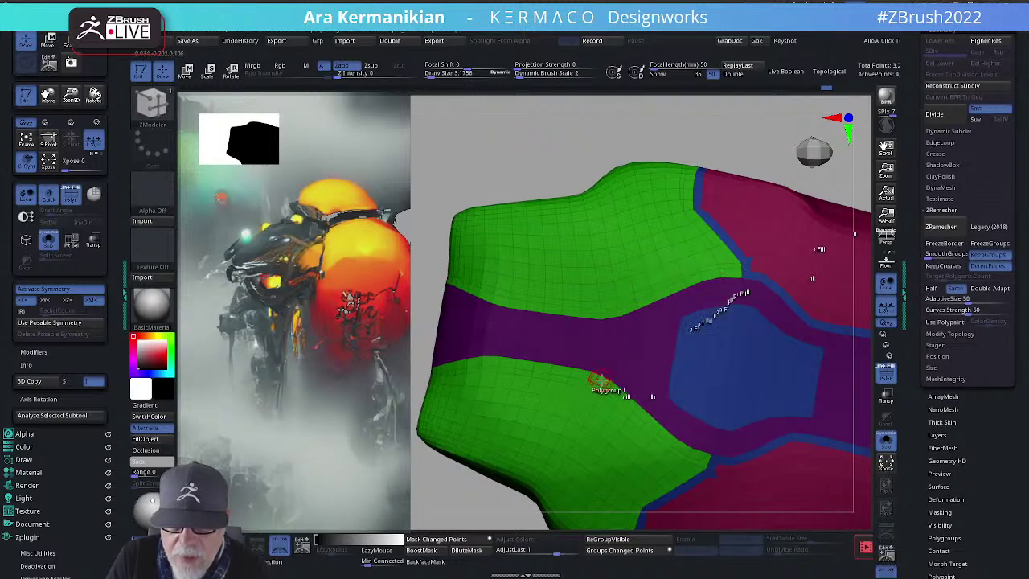
drag(756, 116, 648, 279)
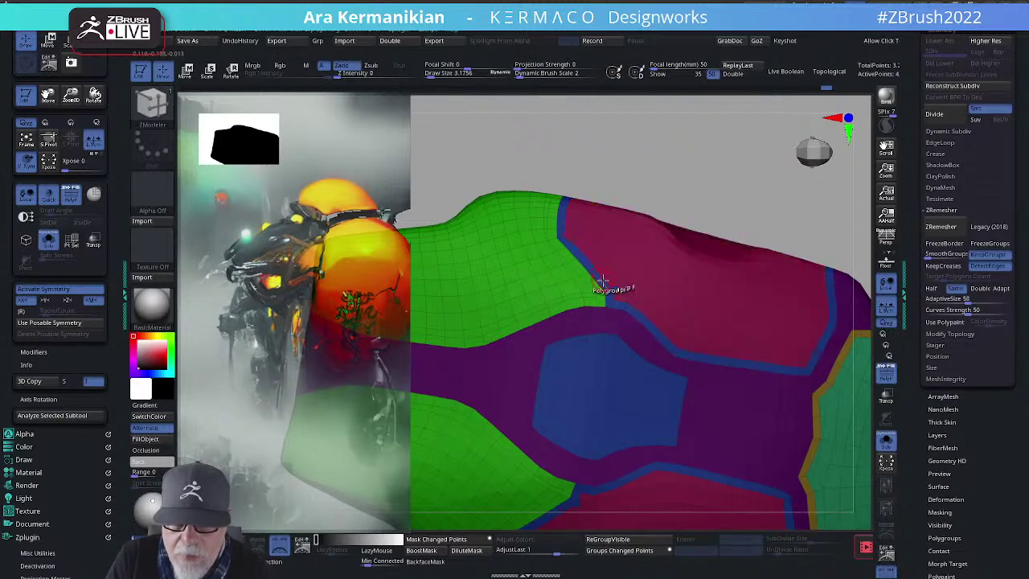
click(661, 269)
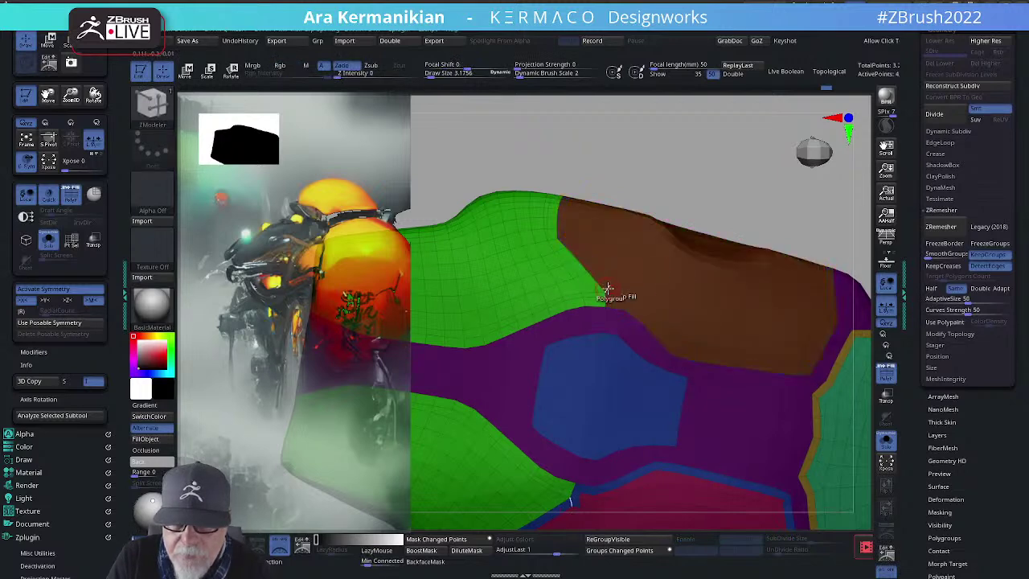
drag(773, 204, 675, 277)
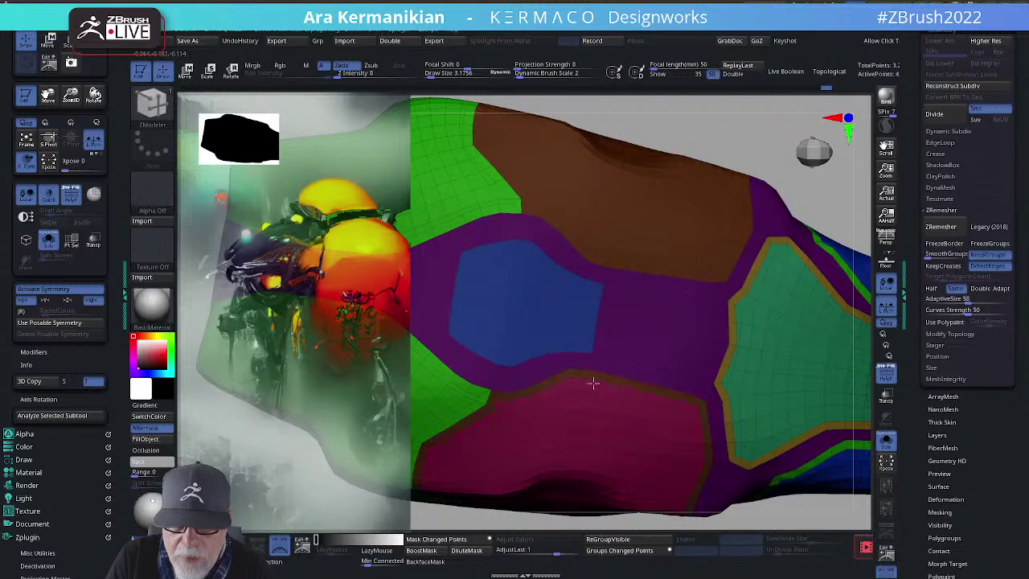
drag(765, 147, 462, 189)
Step: Fill the lower central panel and its orange border with a single teal polygroup
drag(795, 496, 713, 361)
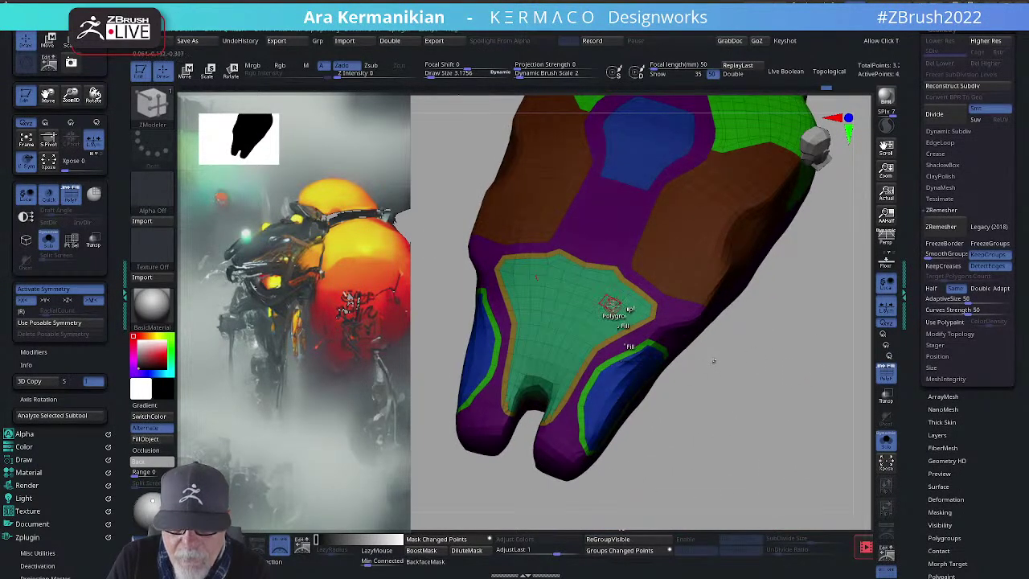
click(613, 305)
click(613, 305)
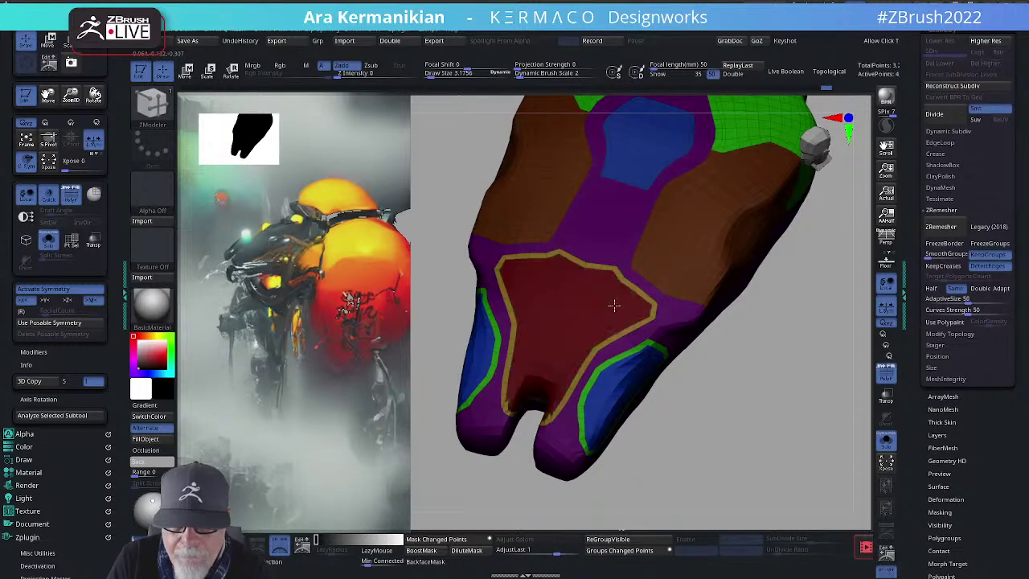
click(613, 304)
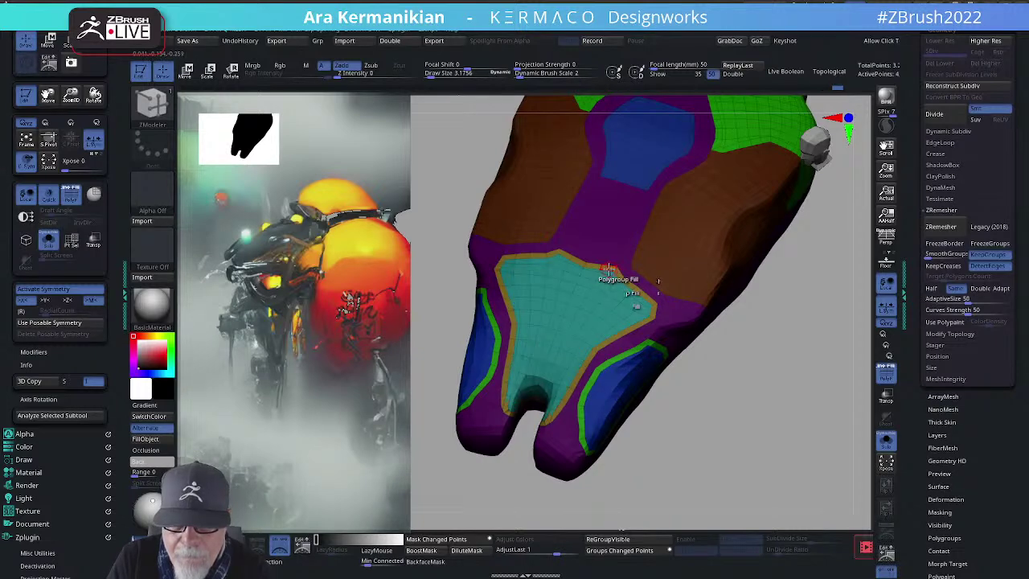
drag(775, 446, 689, 344)
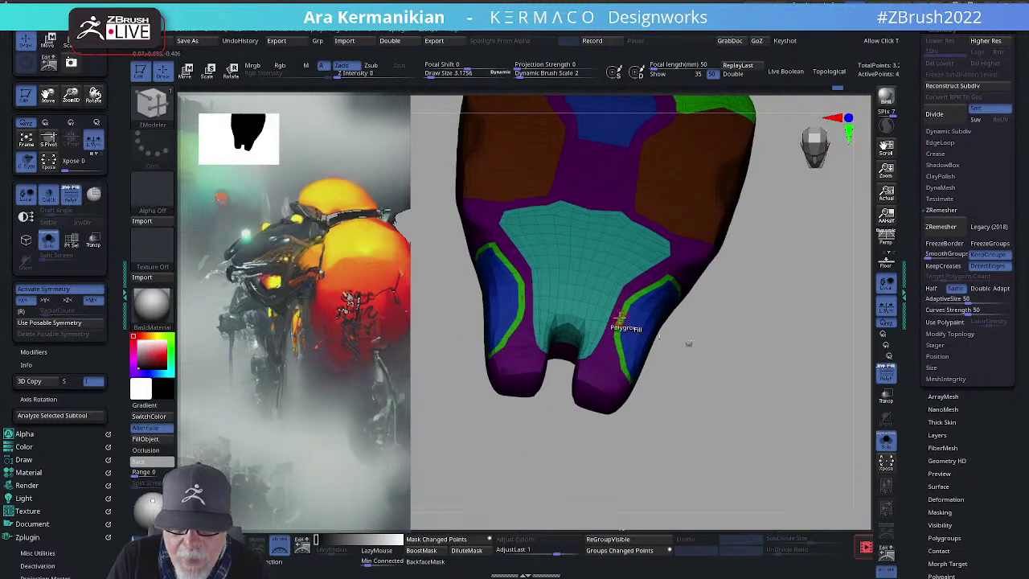
Step: Fill the small lower side panels and their green borders with one red polygroup on both sides
click(631, 315)
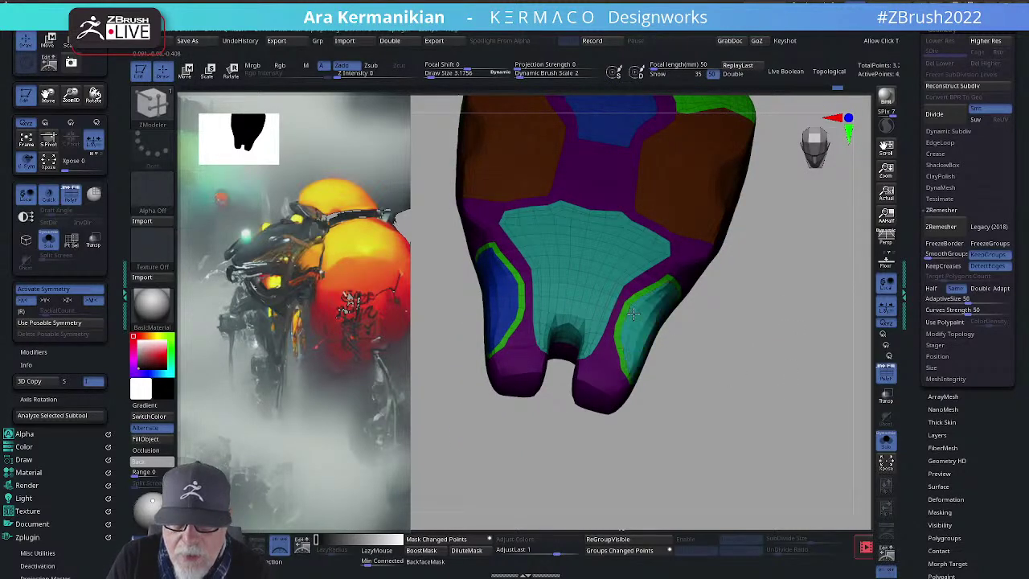
drag(759, 372, 740, 352)
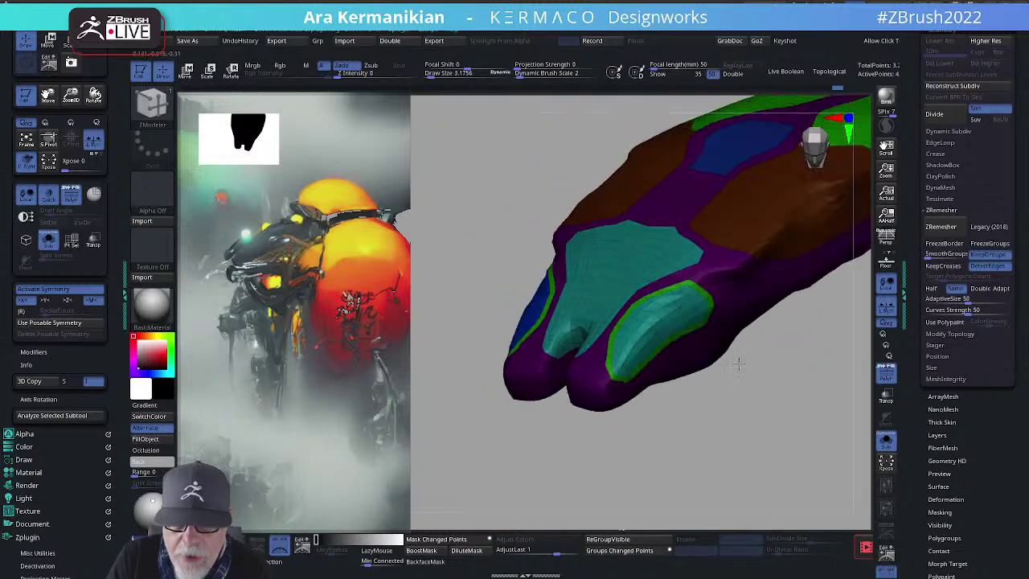
click(645, 316)
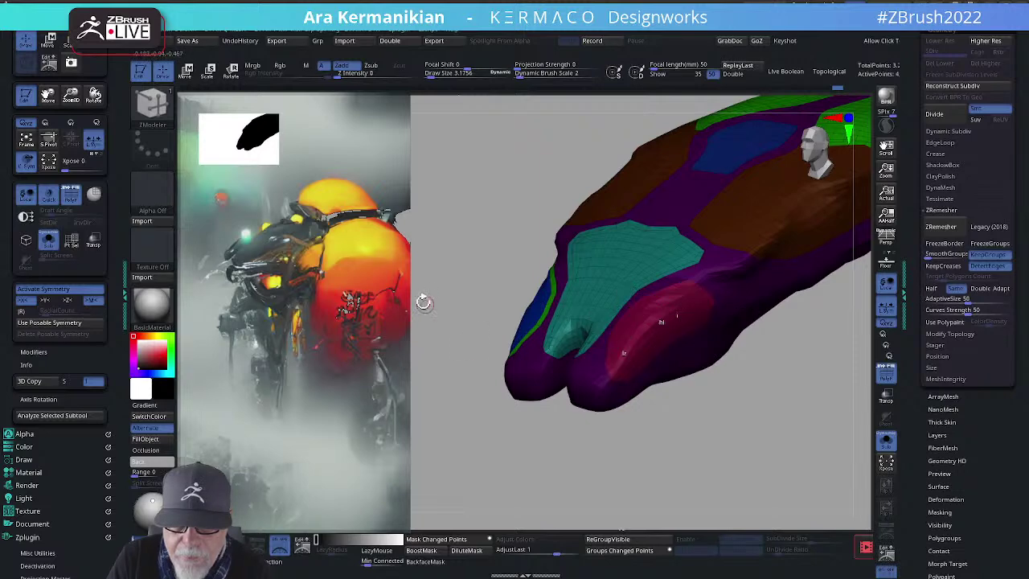
drag(420, 299, 530, 300)
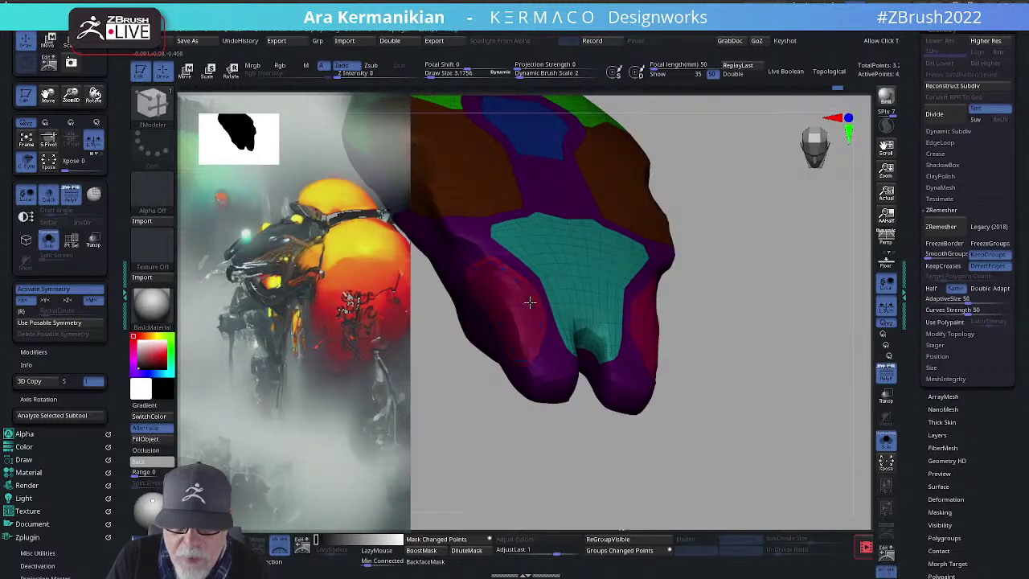
Step: Subdivide the polygrouped shell twice, up to subdivision level 3
alt+drag(810, 324, 775, 398)
drag(814, 347, 572, 421)
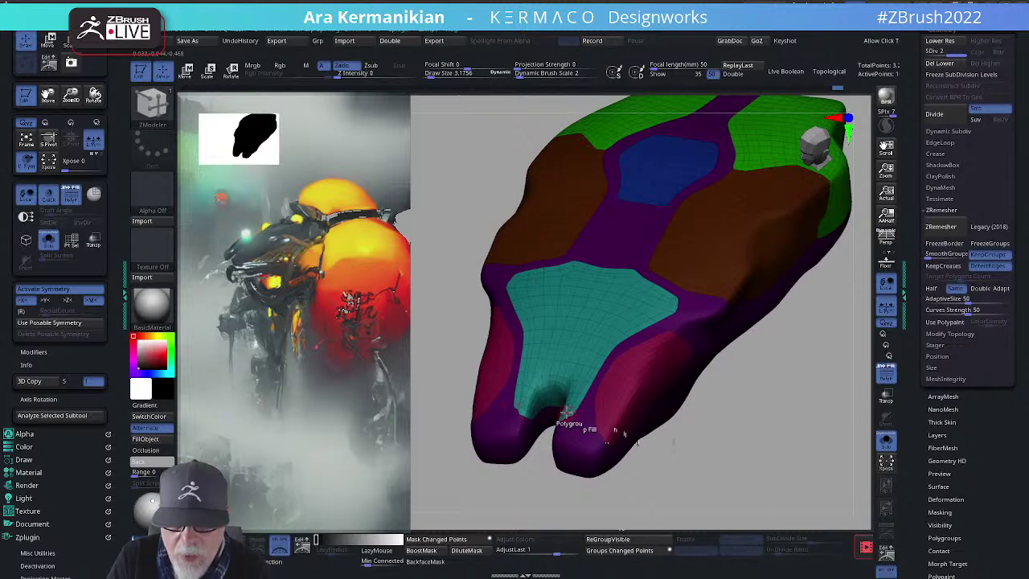
key(shift)
drag(772, 437, 760, 374)
mouse_move(779, 489)
mouse_down()
mouse_move(748, 466)
mouse_move(773, 465)
mouse_move(743, 432)
mouse_up()
key(ctrl)
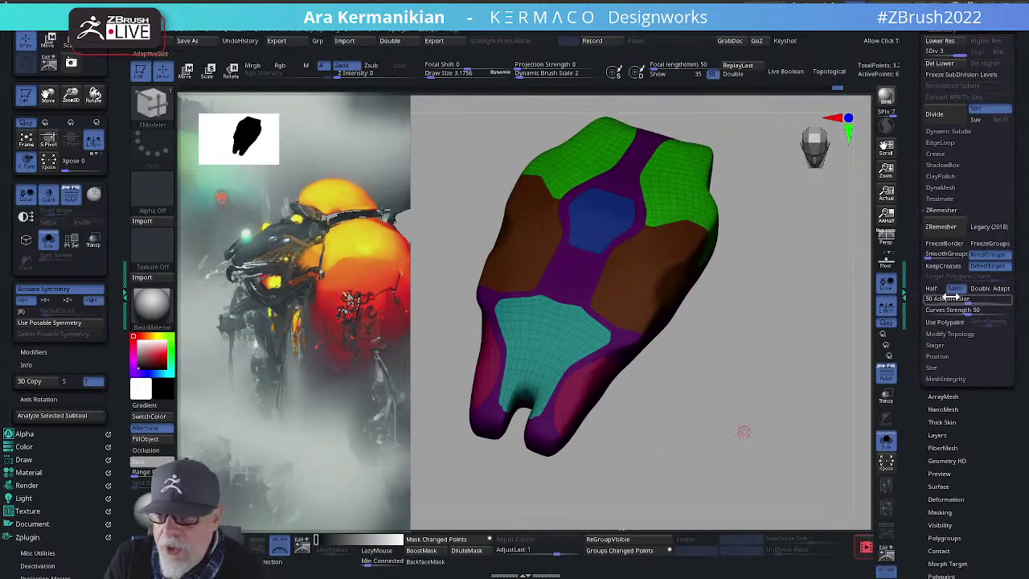
Step: Hide the reference image so that only the polygrouped shell fills the canvas
click(790, 58)
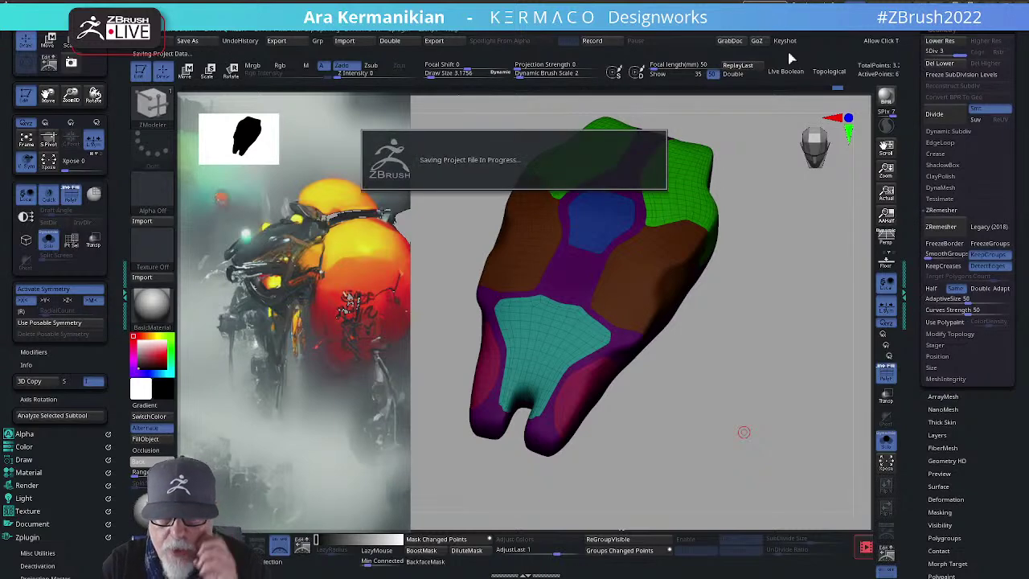
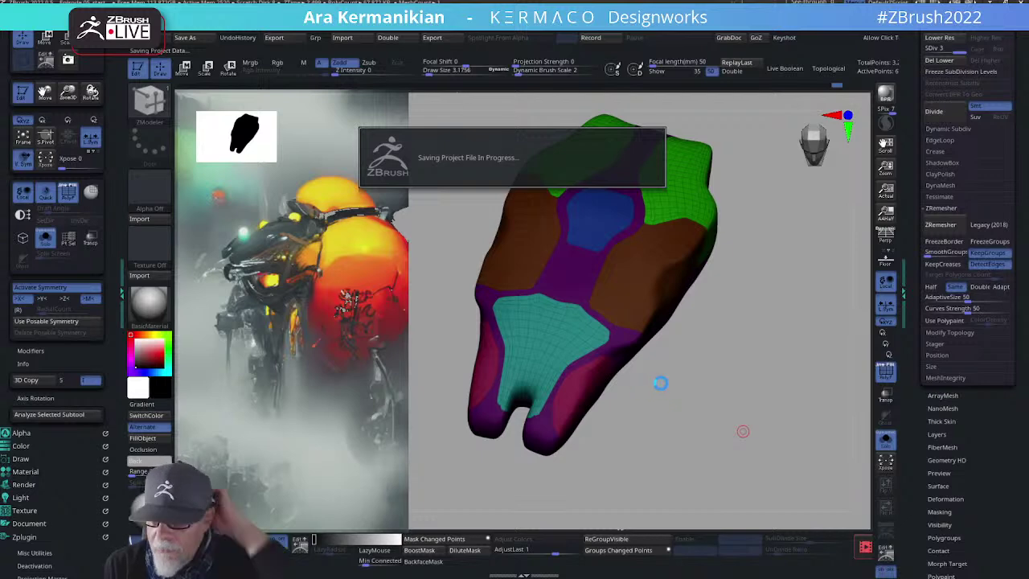
drag(742, 421, 785, 418)
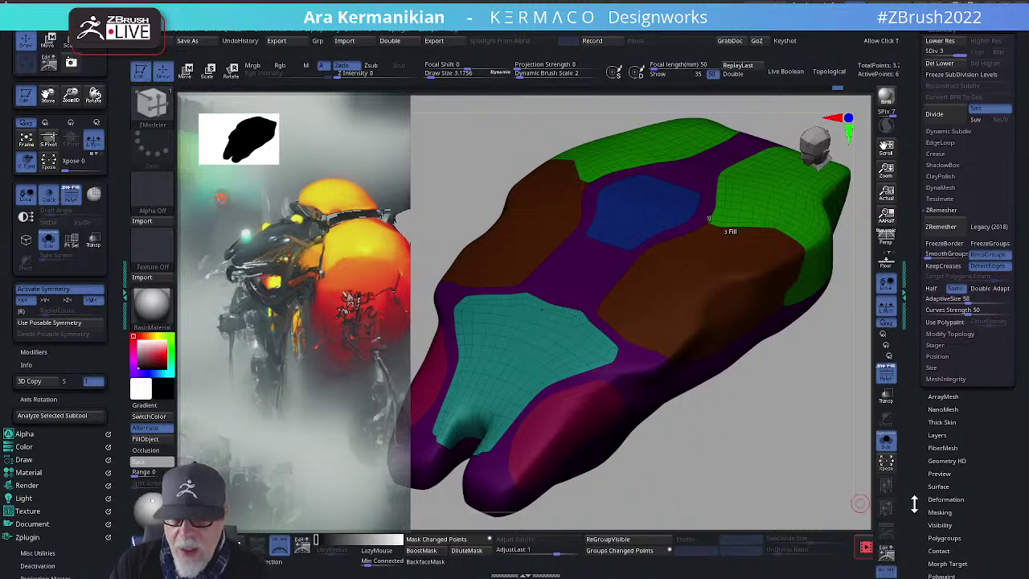
key(shift+z)
alt+drag(765, 474, 764, 441)
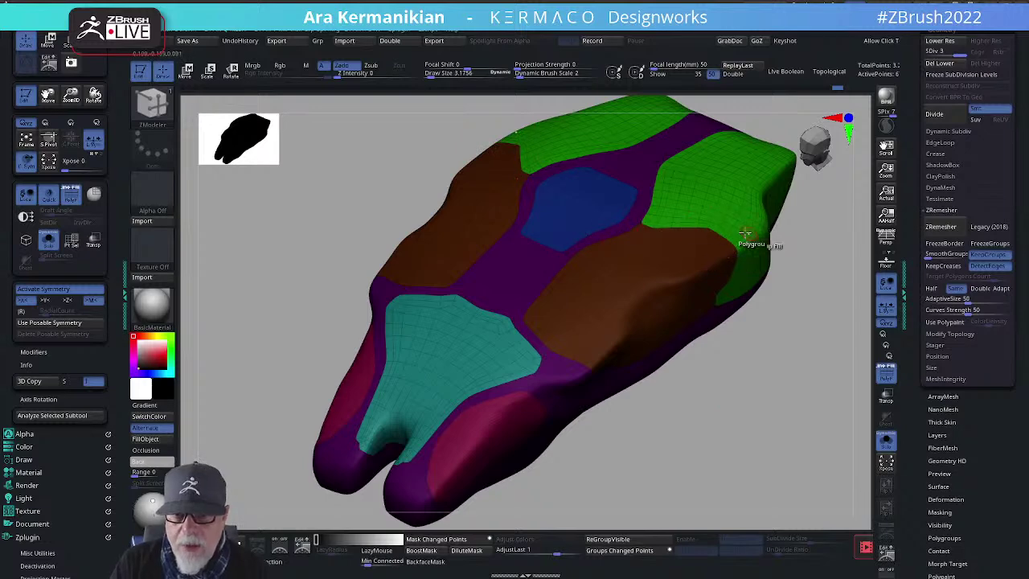
drag(689, 425, 868, 308)
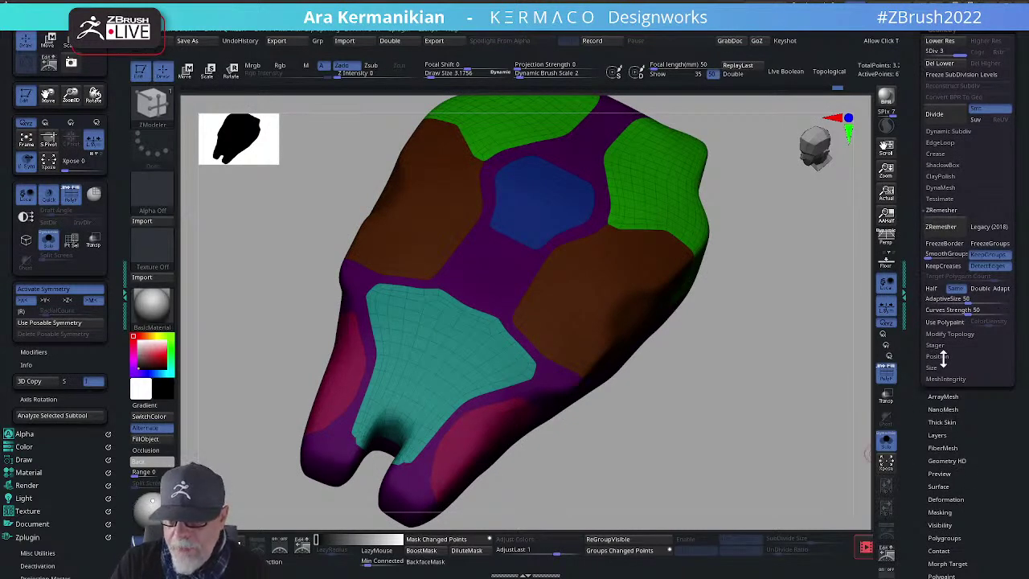
Step: Project all visible subtools onto the active shell without transferring polypaint, using Dist 0.02
drag(915, 217, 914, 312)
click(941, 234)
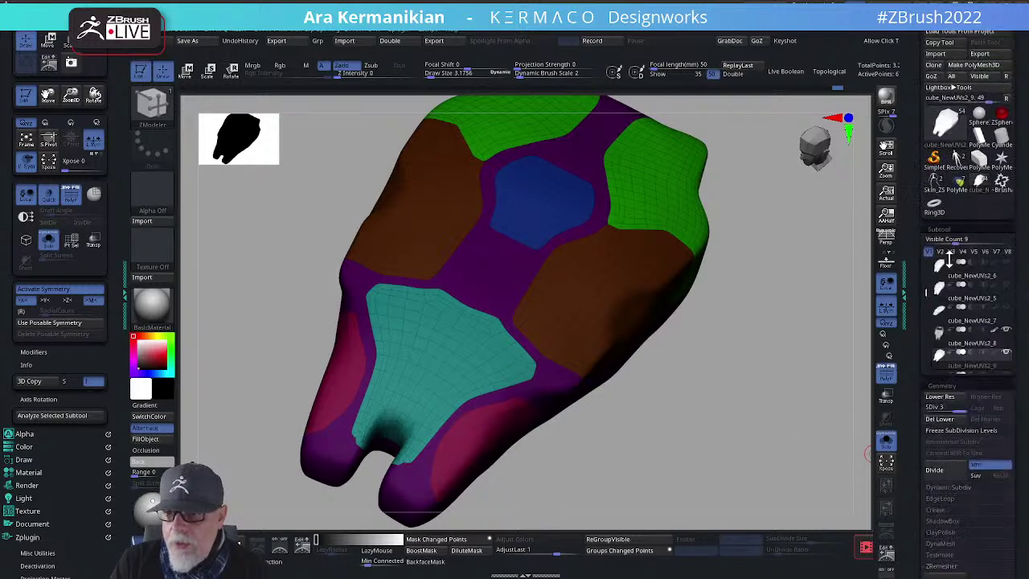
scroll(971, 395, down, 5)
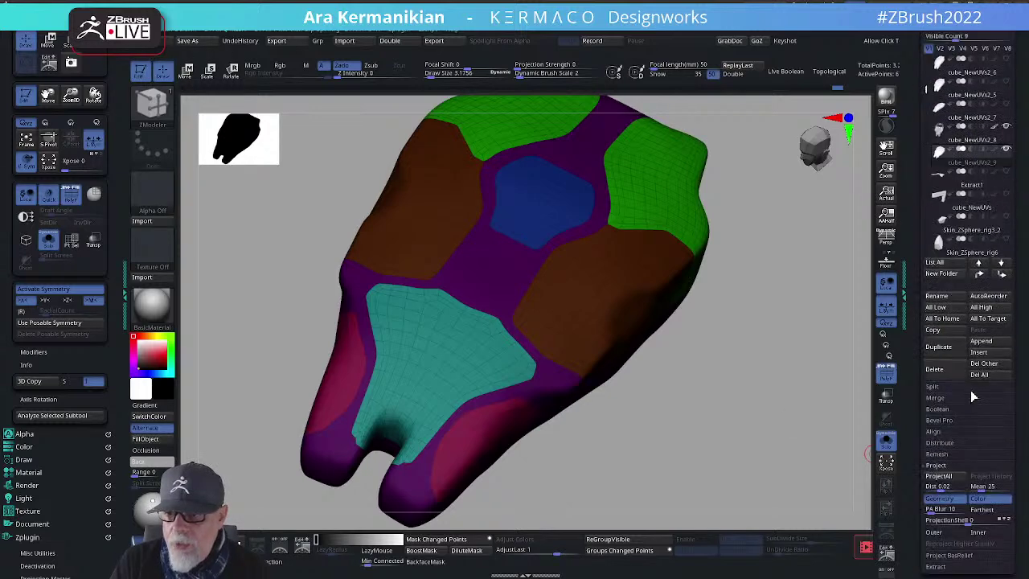
click(939, 476)
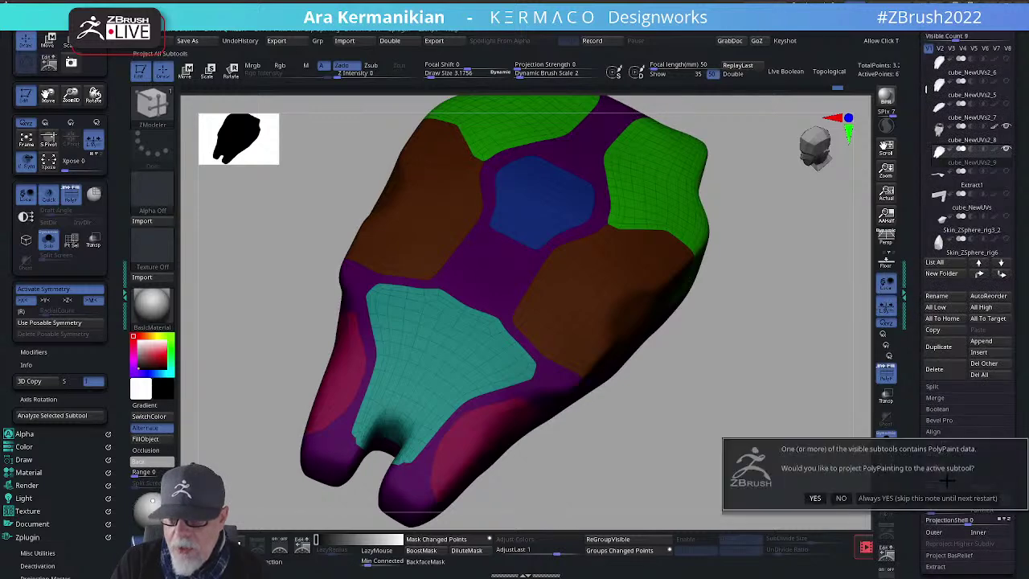
click(843, 497)
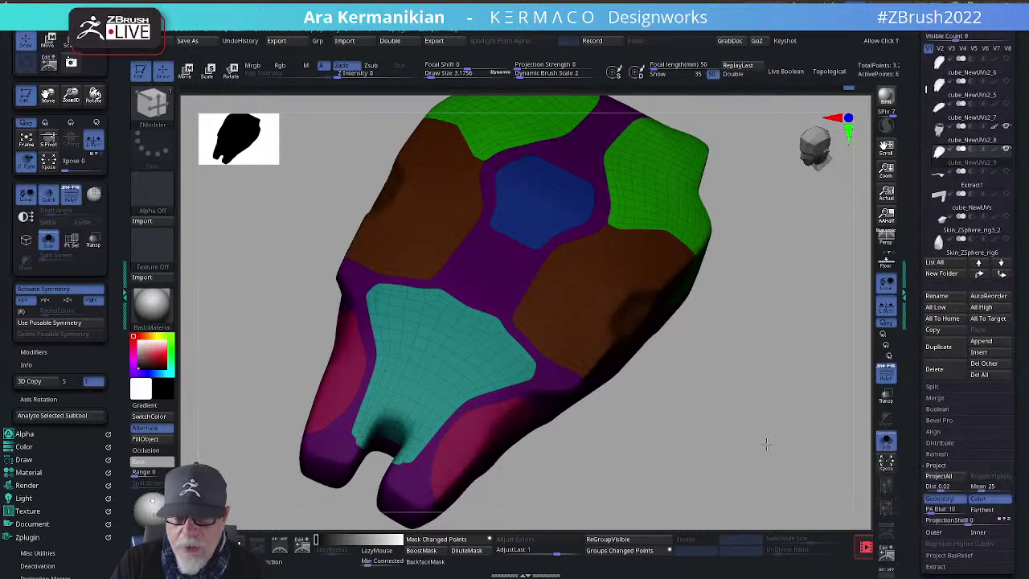
Step: Divide the shell to subdivision level 4 and run ProjectAll again
drag(761, 451, 685, 318)
drag(774, 466, 864, 414)
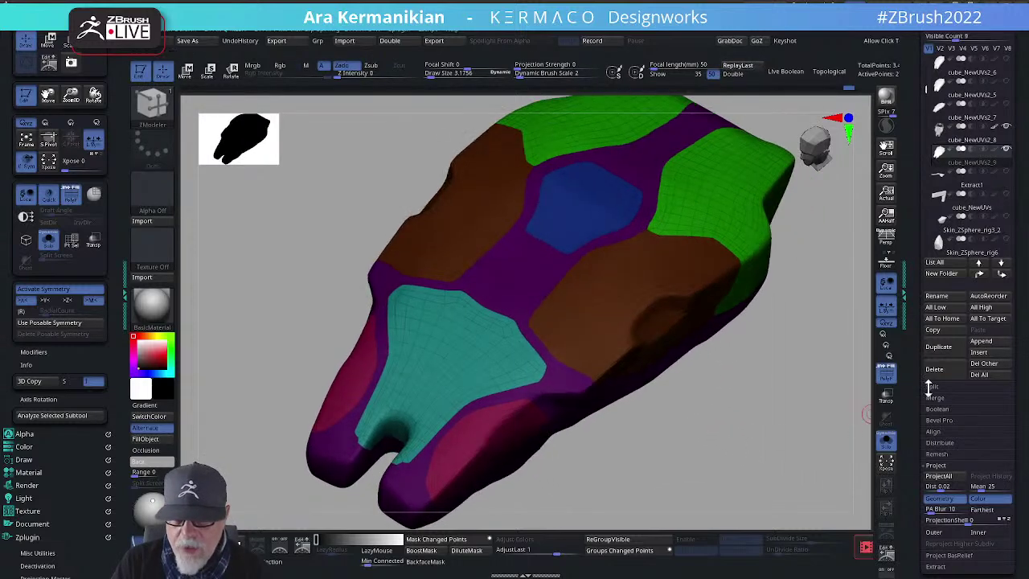
click(946, 478)
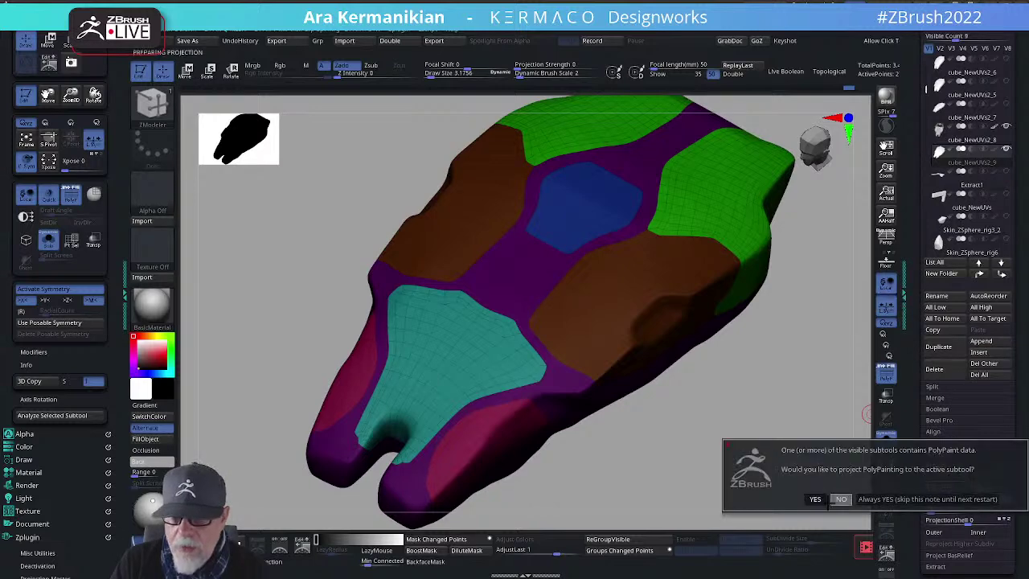
click(814, 498)
Step: Turn off the PolyFrame display and switch the main colour to white so the shell's surface shading can be inspected
drag(696, 383, 793, 391)
click(887, 372)
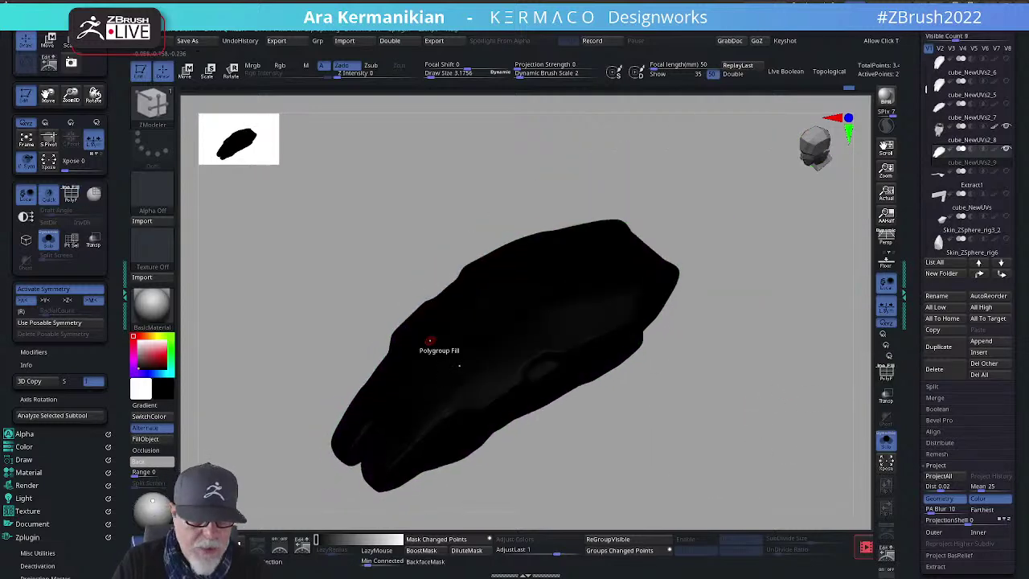
click(148, 417)
mouse_move(702, 455)
mouse_down()
mouse_move(727, 424)
mouse_move(724, 408)
mouse_move(720, 440)
mouse_up()
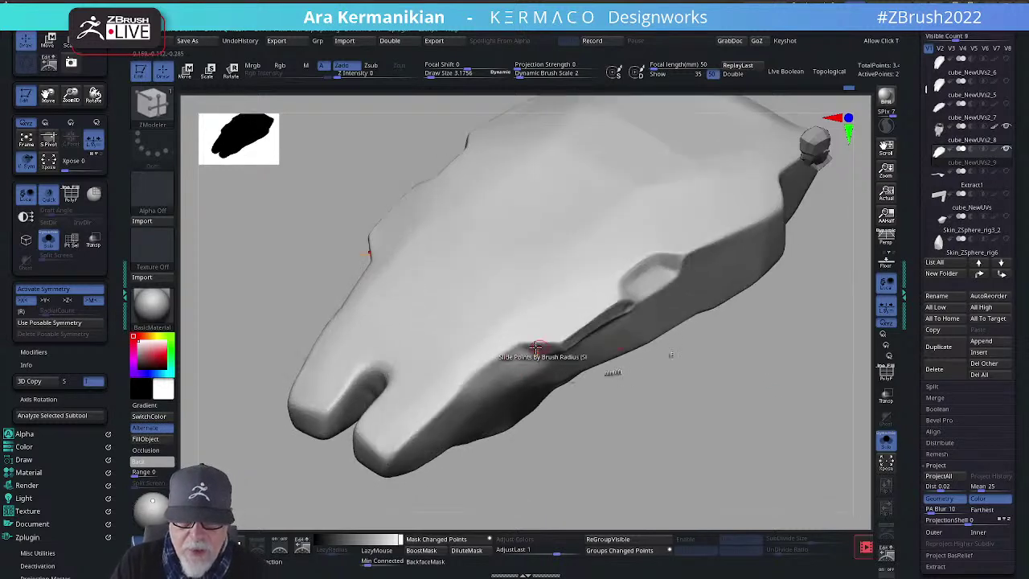
Step: Try the DamStandard and hPolish brushes on the shell's side edge, keep hPolish active and undo the test strokes
right_click(509, 350)
click(544, 357)
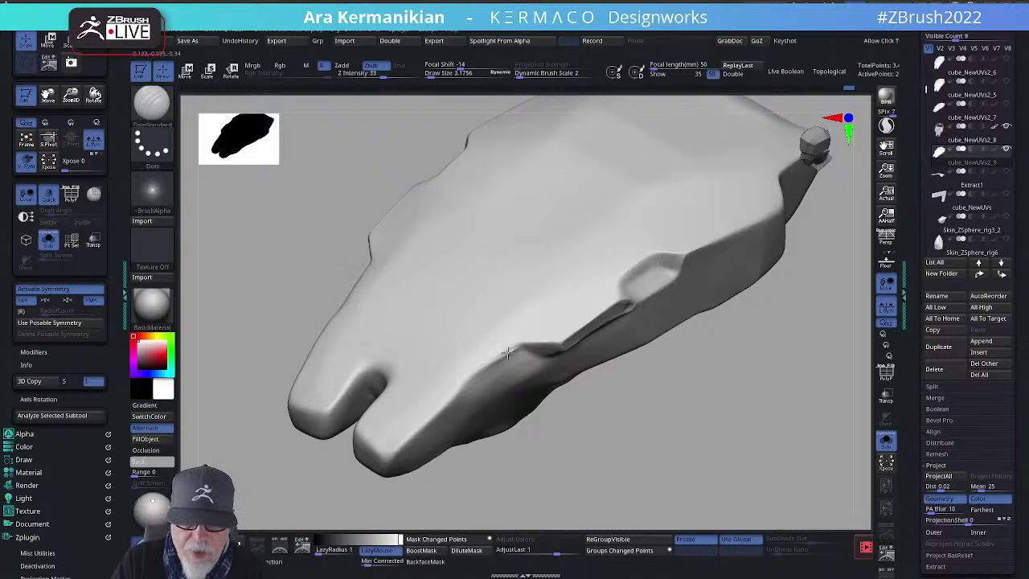
key(shift)
right_click(506, 372)
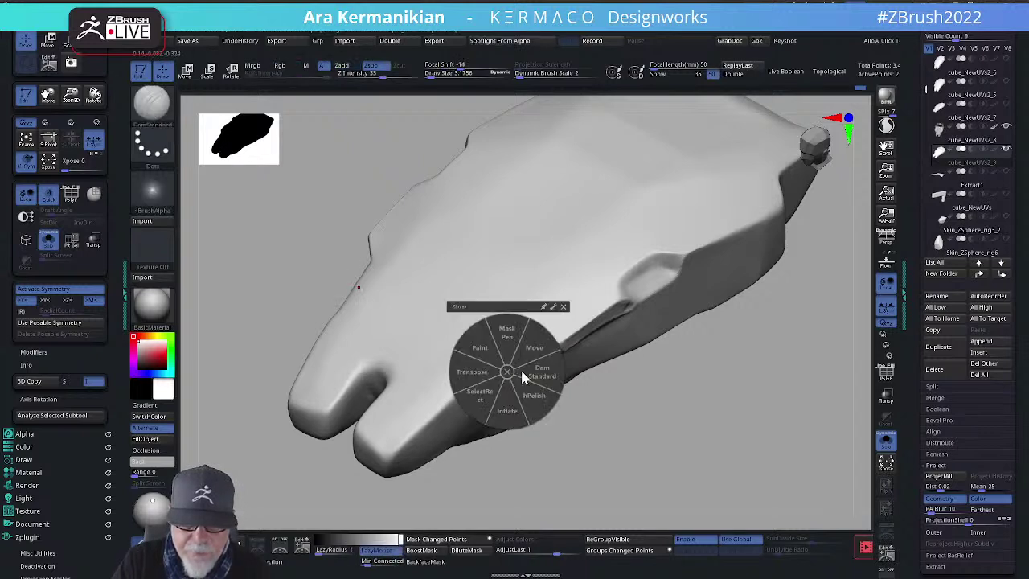
click(531, 393)
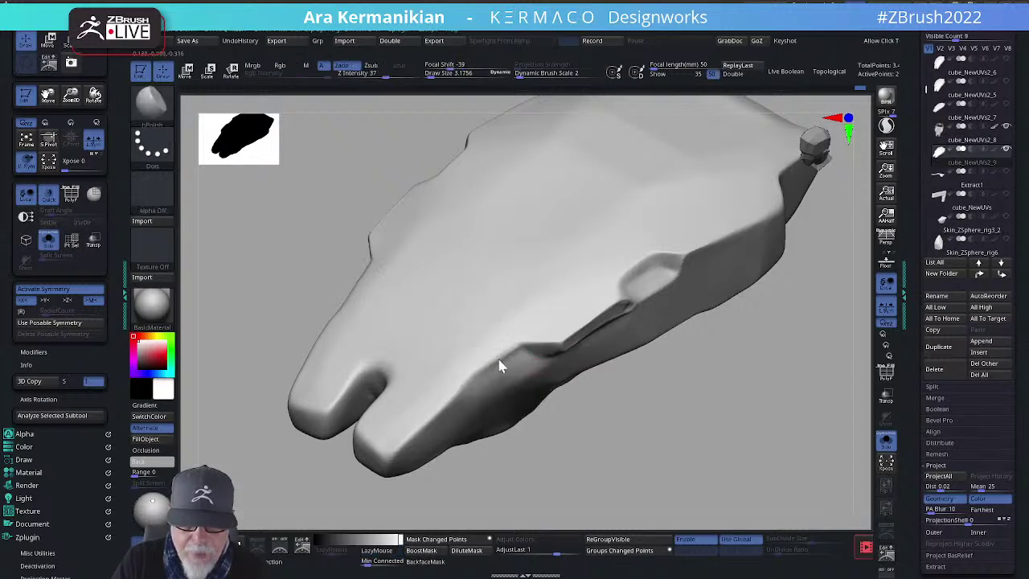
key(ctrl)
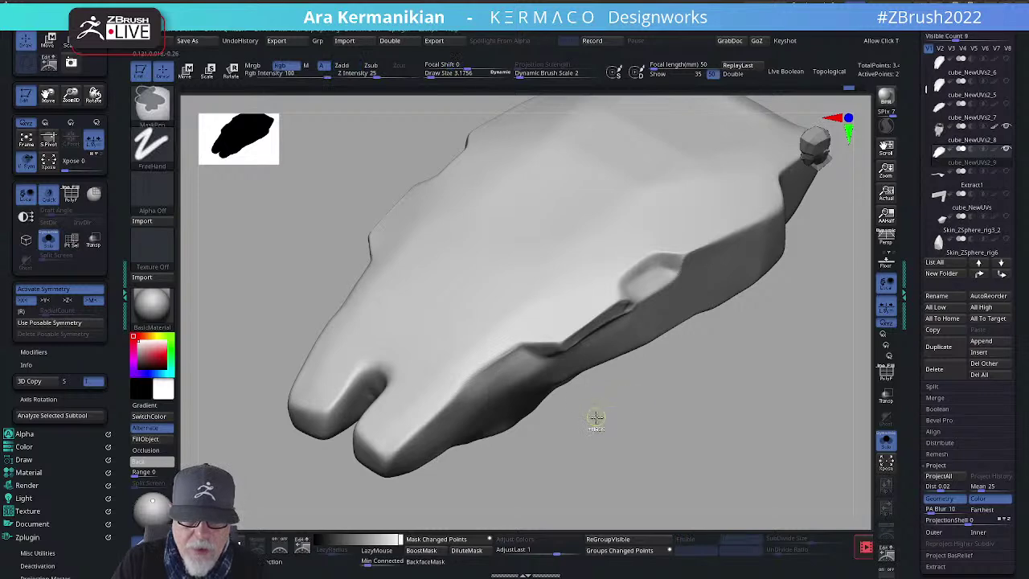
key(ctrl)
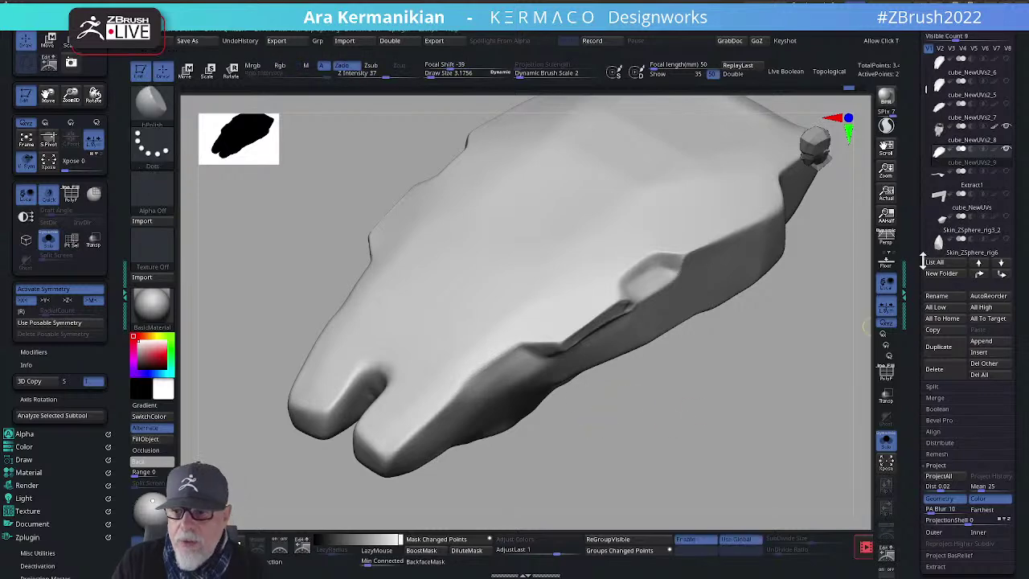
Step: Open the shell's Geometry settings and check its subdivision level
scroll(928, 262, up, 5)
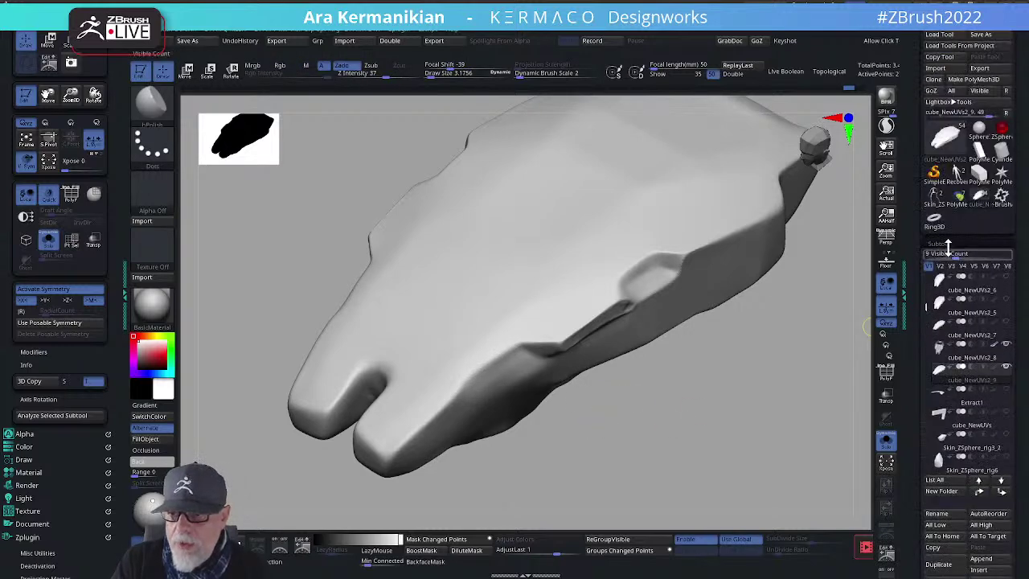
scroll(939, 450, down, 8)
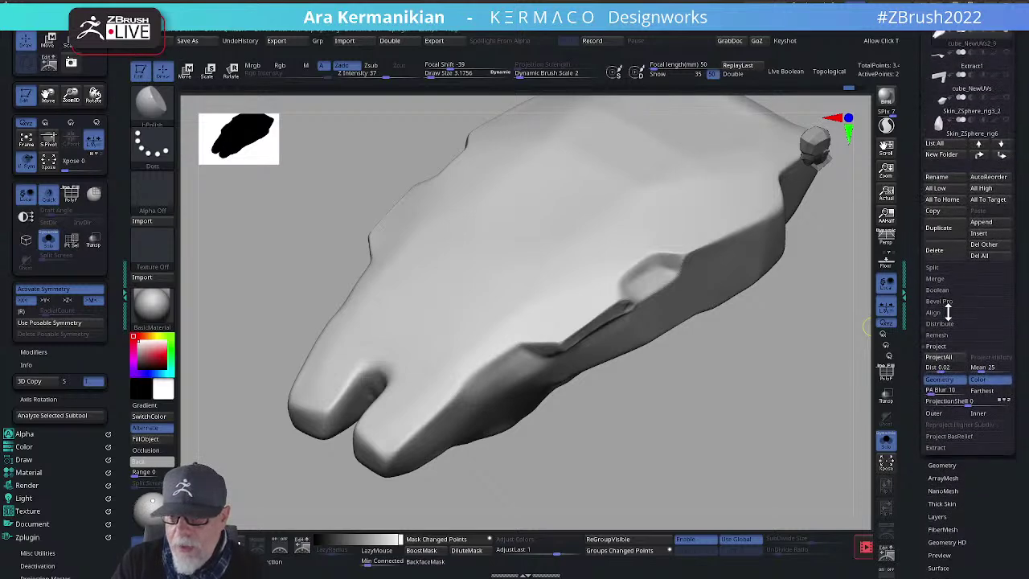
click(940, 464)
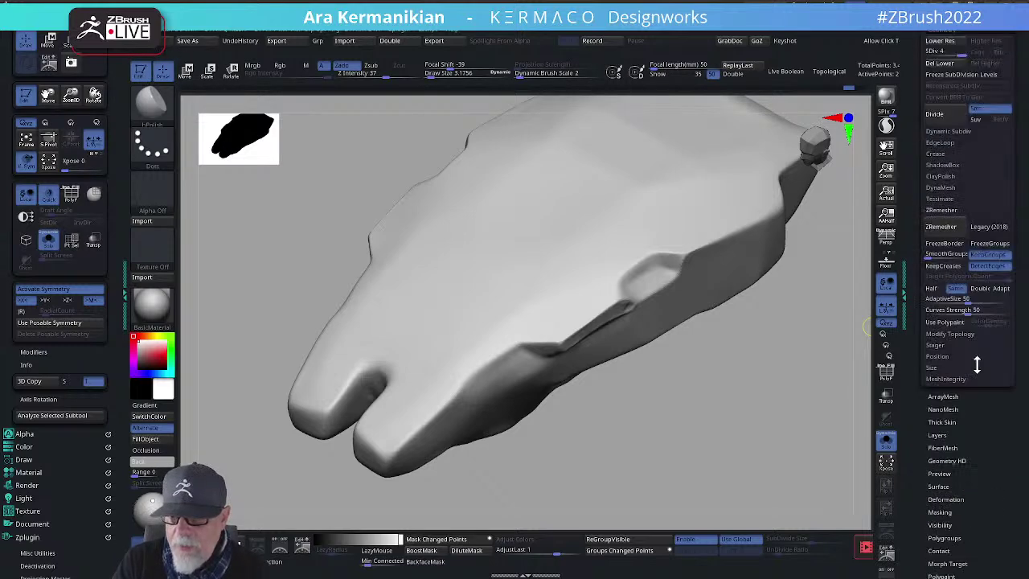
click(957, 65)
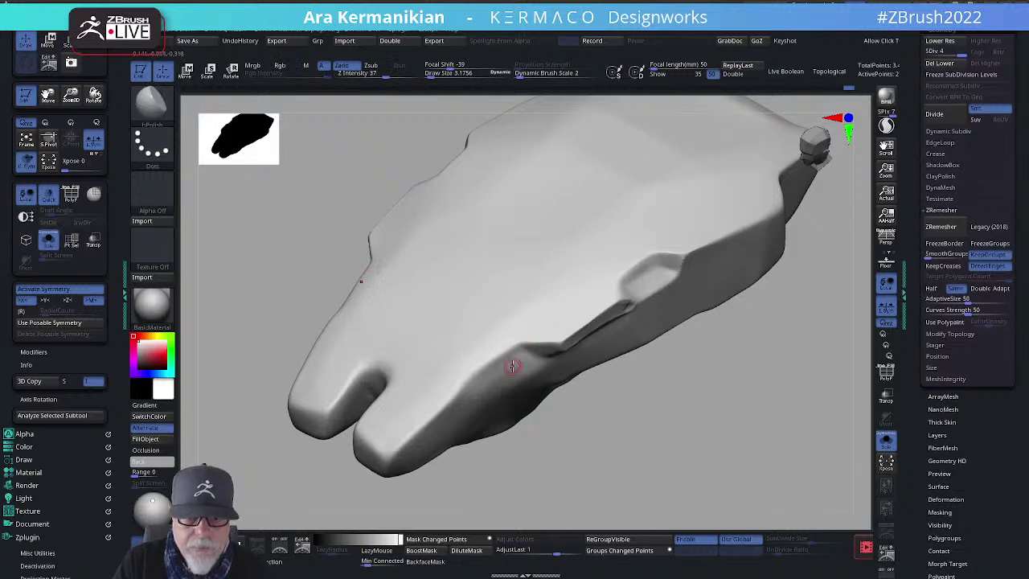
Step: Set the hPolish draw size to about 7.39 and polish the shell's long side edge near the recesses
key(s)
drag(513, 374, 519, 375)
mouse_move(644, 398)
mouse_down()
mouse_move(585, 326)
mouse_move(609, 309)
mouse_up()
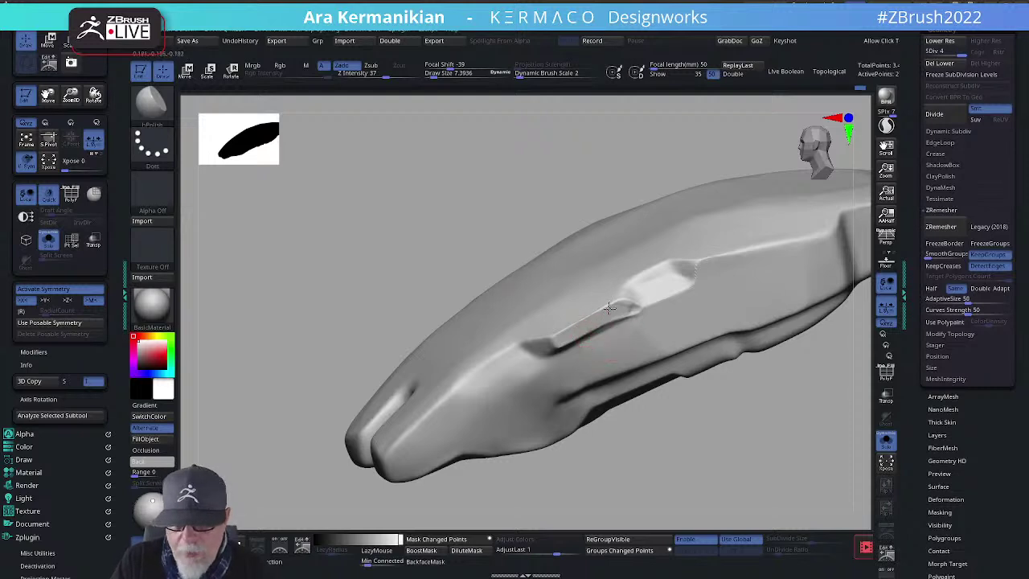
drag(777, 441, 766, 423)
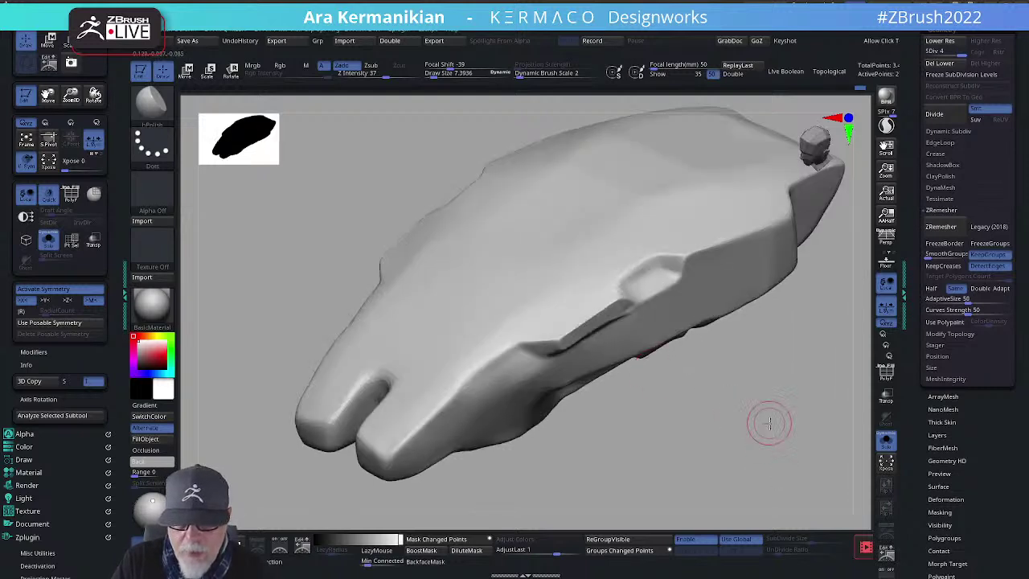
mouse_move(585, 307)
mouse_down()
mouse_move(535, 317)
mouse_move(514, 356)
mouse_move(484, 376)
mouse_move(453, 377)
mouse_up()
drag(672, 492, 627, 452)
Step: Polish the edges of the two front prongs and the walls of the notch between them with hPolish
drag(403, 434, 426, 413)
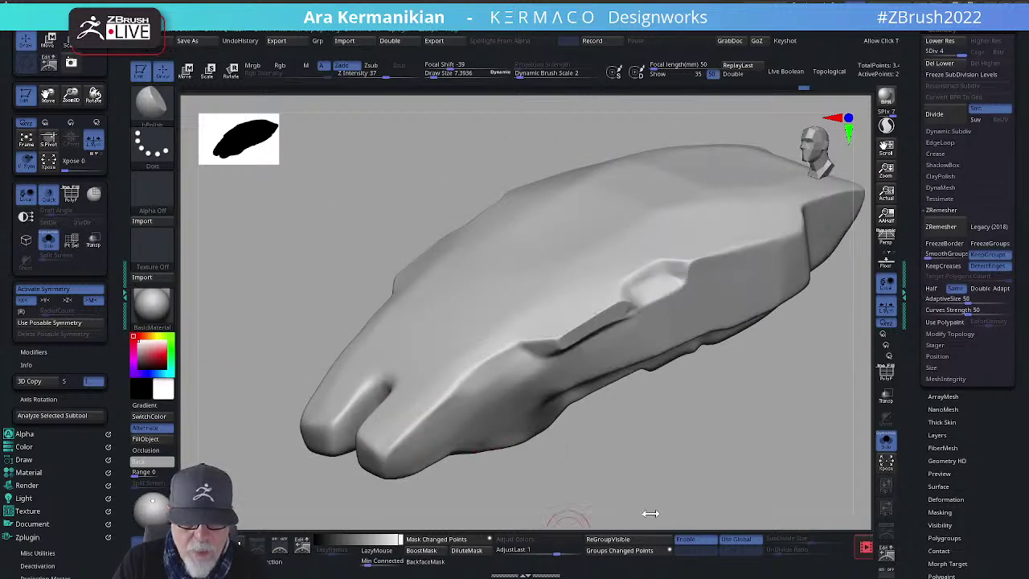
drag(616, 468, 437, 431)
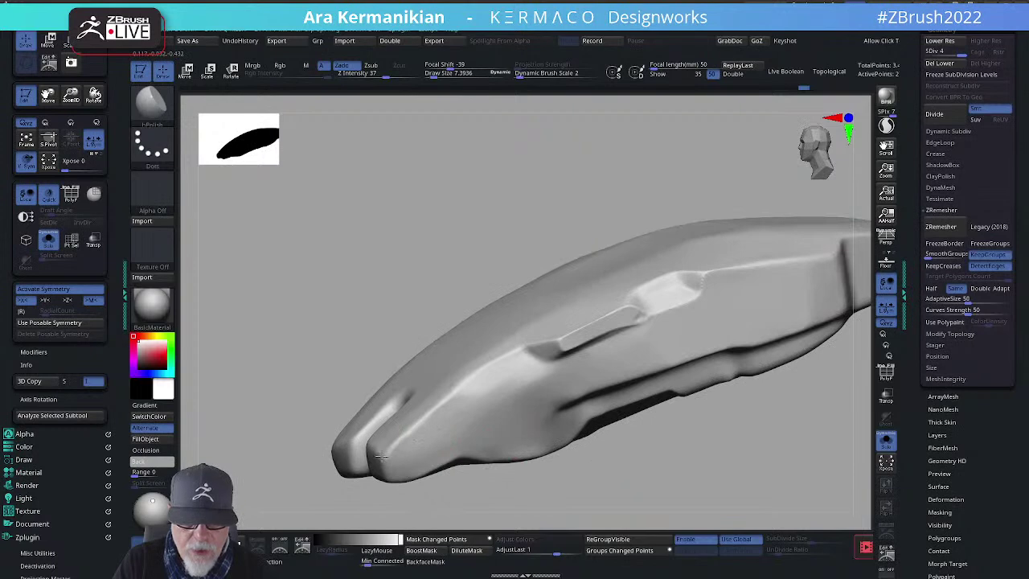
mouse_move(522, 491)
mouse_down()
mouse_move(705, 485)
mouse_move(715, 469)
mouse_move(712, 493)
mouse_up()
drag(393, 428, 392, 425)
drag(346, 379, 353, 384)
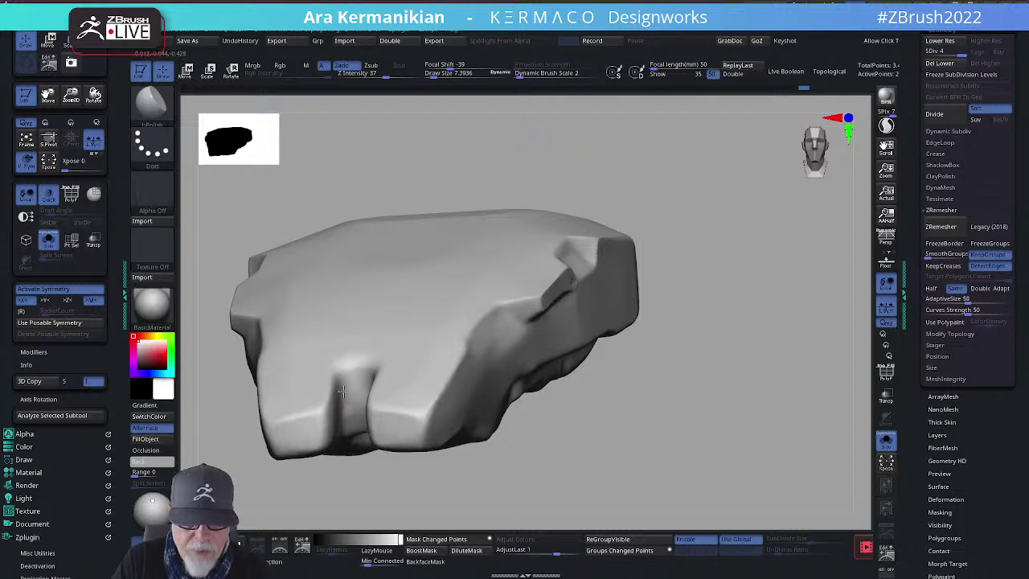
drag(666, 417, 657, 491)
mouse_move(354, 387)
mouse_down()
mouse_move(354, 368)
mouse_move(385, 371)
mouse_up()
Step: Smooth and polish the shell's upper surface around the side recess, the rear corners and the rear side edges
mouse_move(637, 409)
alt+mouse_down()
mouse_move(687, 431)
mouse_move(730, 349)
mouse_move(765, 376)
alt+mouse_up()
key(shift)
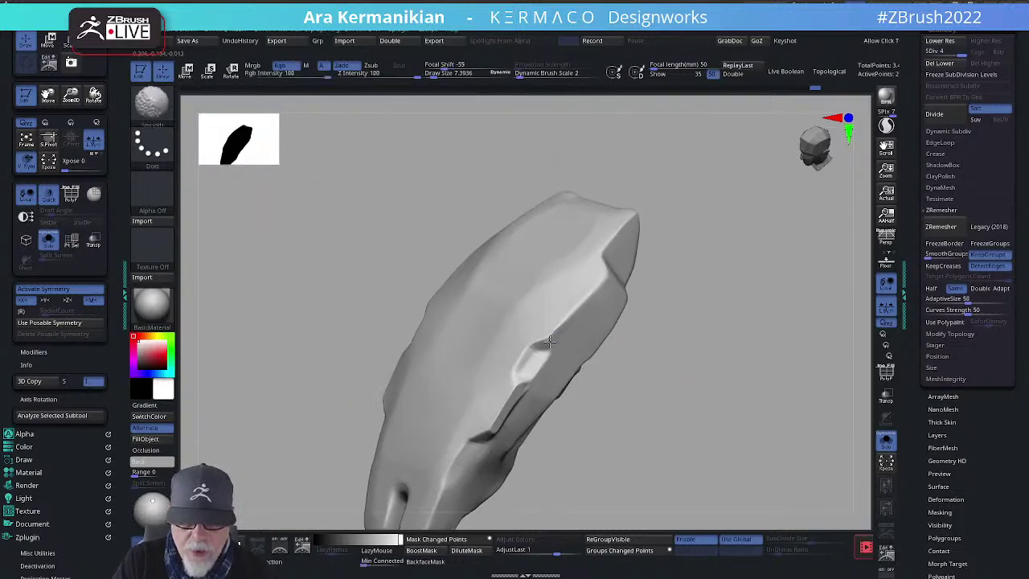
mouse_move(723, 366)
mouse_down()
mouse_move(737, 405)
mouse_move(731, 265)
mouse_move(774, 314)
mouse_move(757, 307)
mouse_move(772, 329)
mouse_move(730, 359)
mouse_move(742, 311)
mouse_move(769, 319)
mouse_move(779, 395)
mouse_move(749, 437)
mouse_move(727, 414)
mouse_up()
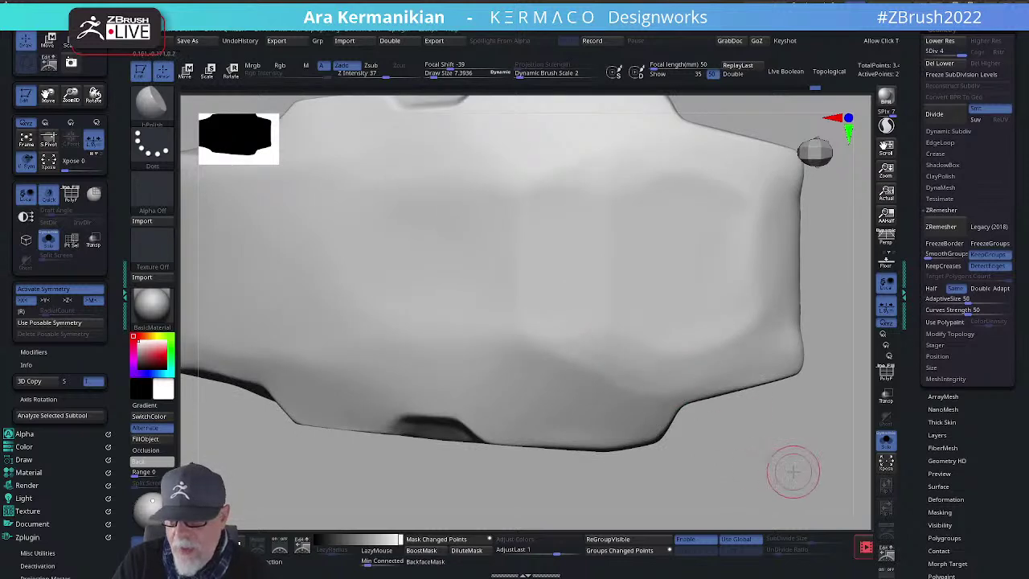
drag(792, 472, 791, 427)
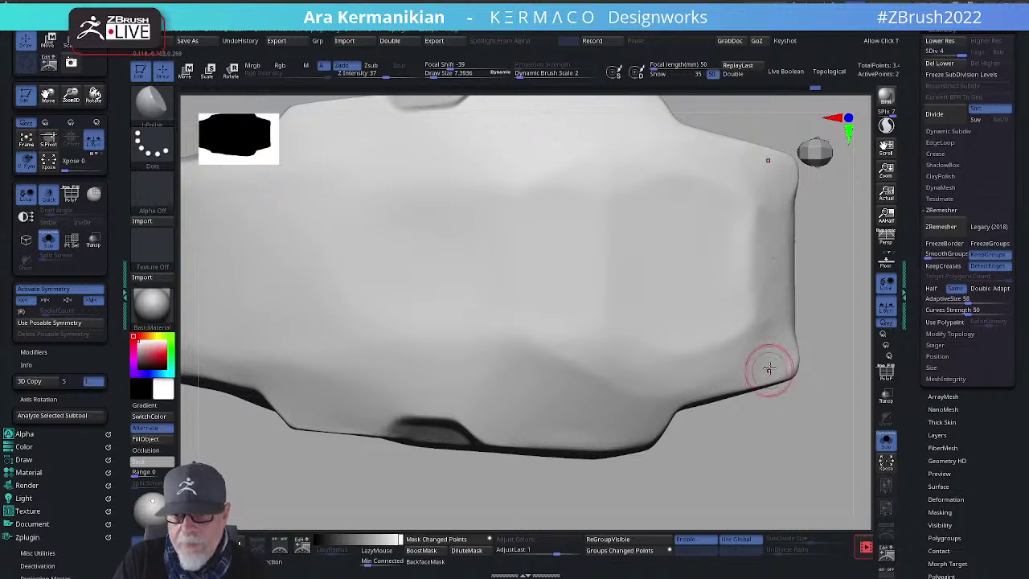
key(shift)
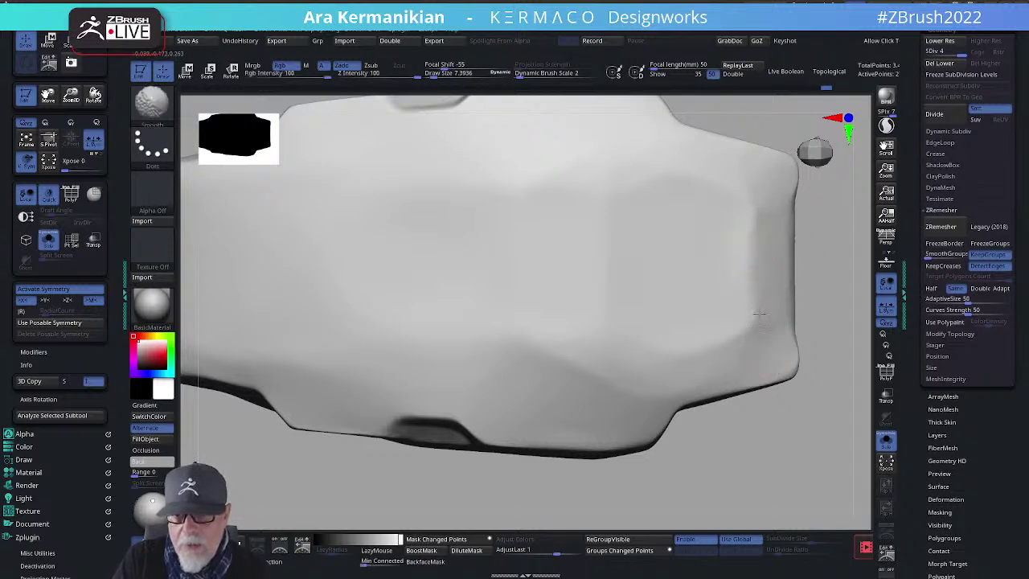
drag(790, 464, 480, 461)
mouse_move(480, 461)
mouse_down()
mouse_move(528, 456)
mouse_move(645, 395)
mouse_move(726, 400)
mouse_up()
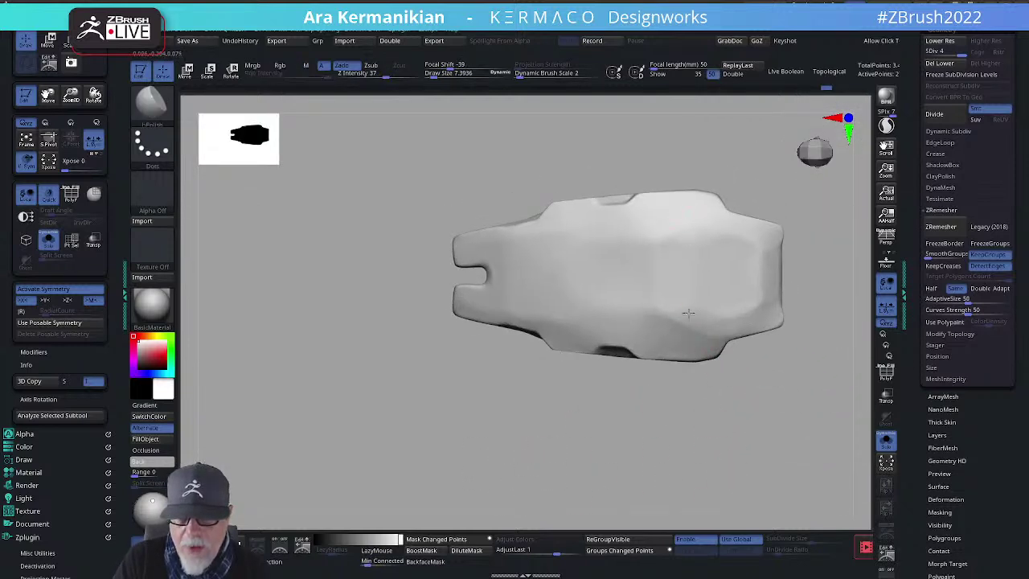
drag(781, 429, 672, 363)
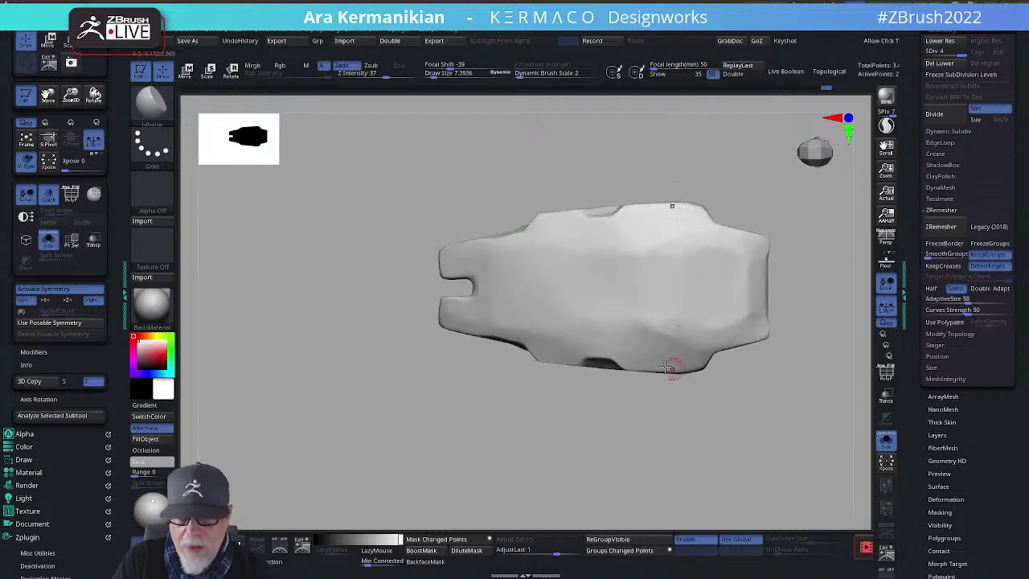
Step: Smooth the shell's long side edge and polish the outer side faces of the front prongs with hPolish
drag(652, 453, 633, 378)
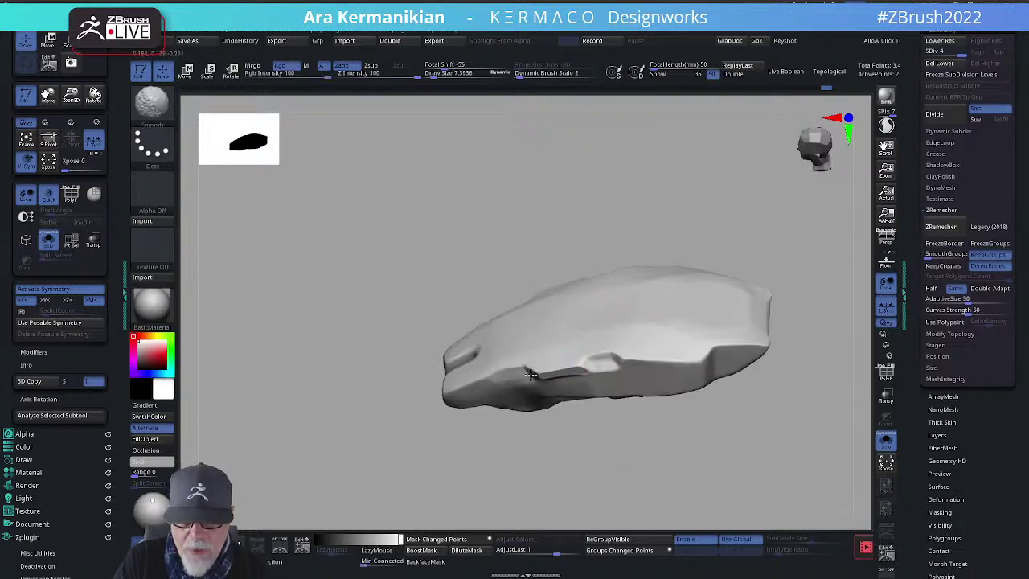
mouse_move(671, 468)
mouse_down()
mouse_move(668, 450)
mouse_move(684, 455)
mouse_move(689, 432)
mouse_move(680, 442)
mouse_move(679, 426)
mouse_move(650, 427)
mouse_move(657, 445)
mouse_move(609, 375)
mouse_up()
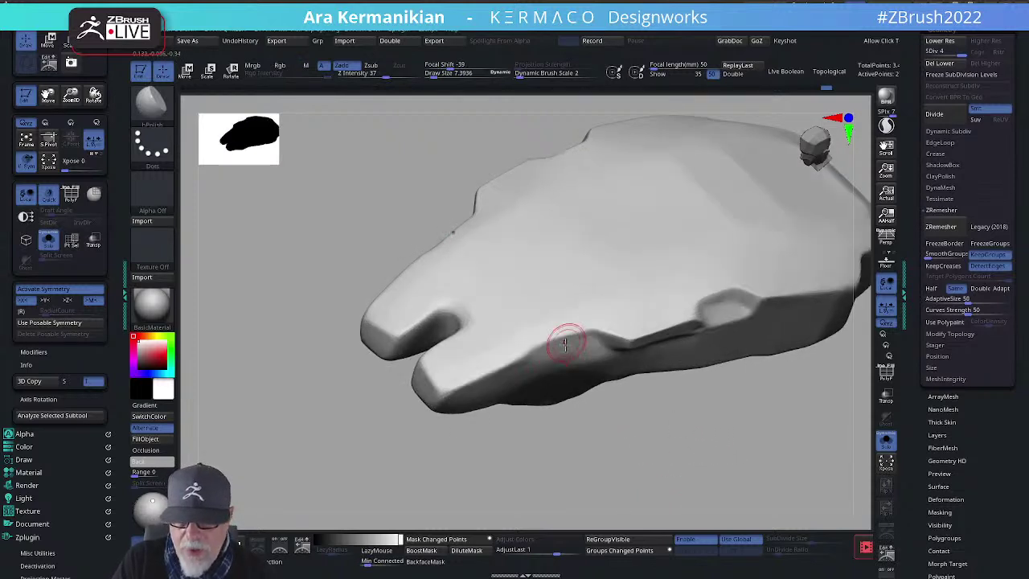
drag(531, 339, 559, 342)
drag(626, 426, 635, 447)
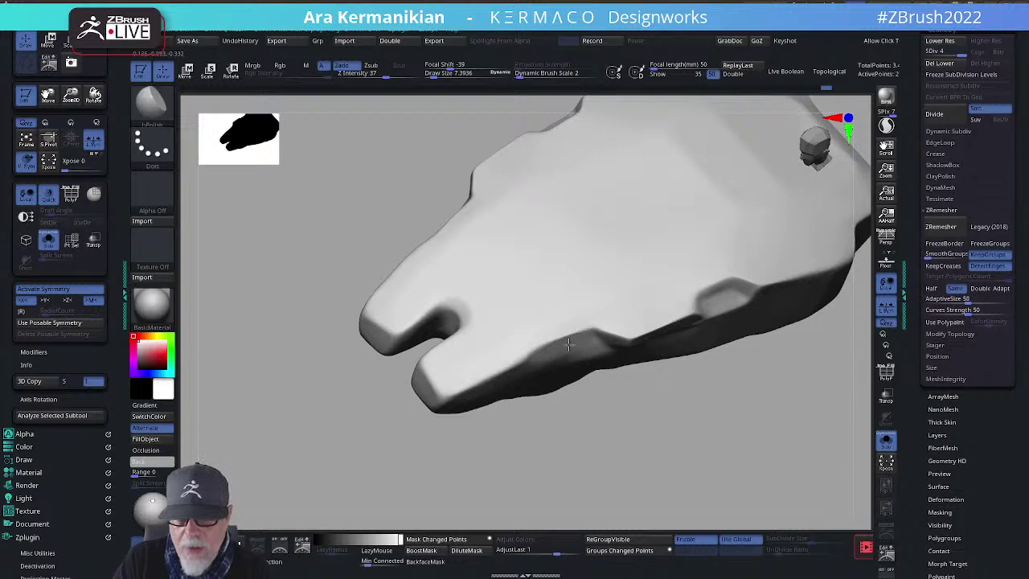
drag(542, 378, 533, 356)
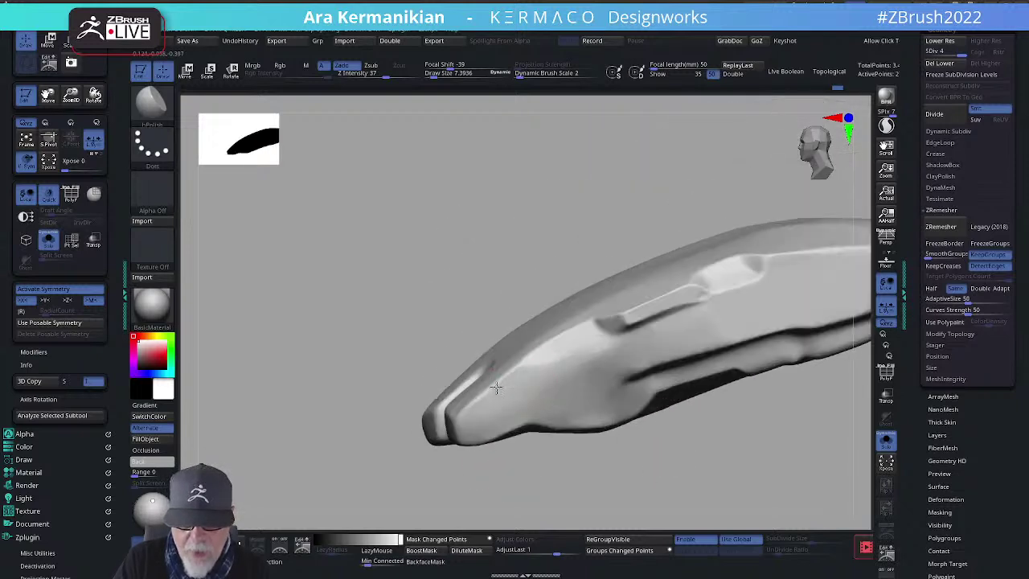
mouse_move(375, 349)
mouse_down()
mouse_move(491, 352)
mouse_move(512, 370)
mouse_up()
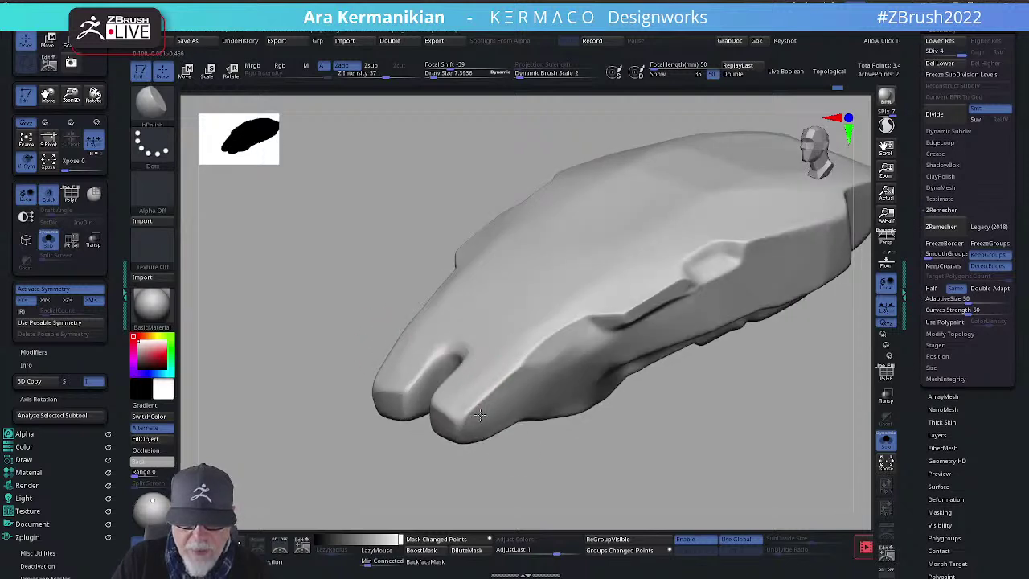
mouse_move(526, 484)
mouse_down()
mouse_move(474, 450)
mouse_move(464, 422)
mouse_up()
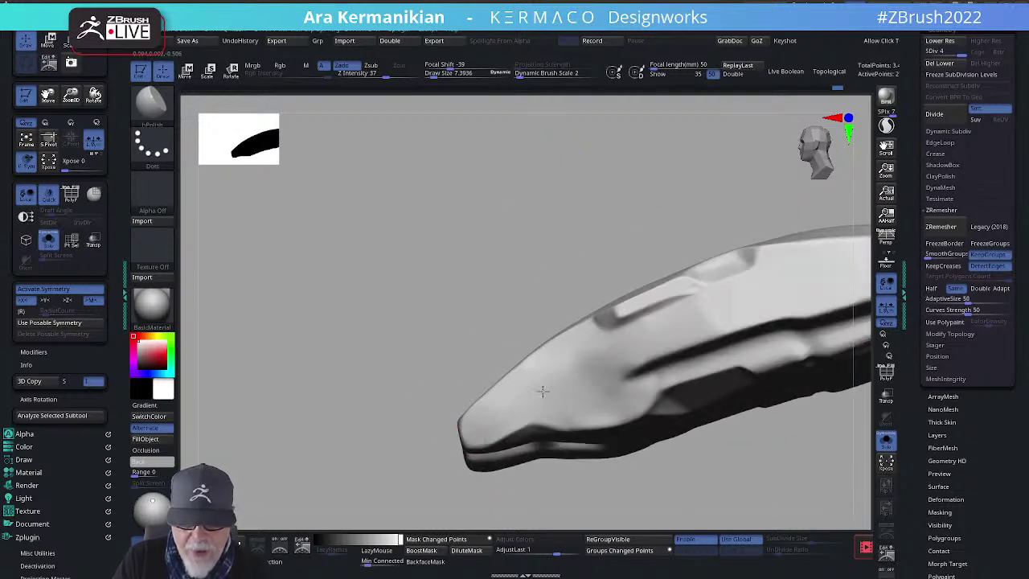
Step: Polish the underside faces and lower edges of the two front prongs with hPolish
mouse_move(790, 487)
mouse_down()
mouse_move(806, 381)
mouse_move(498, 294)
mouse_up()
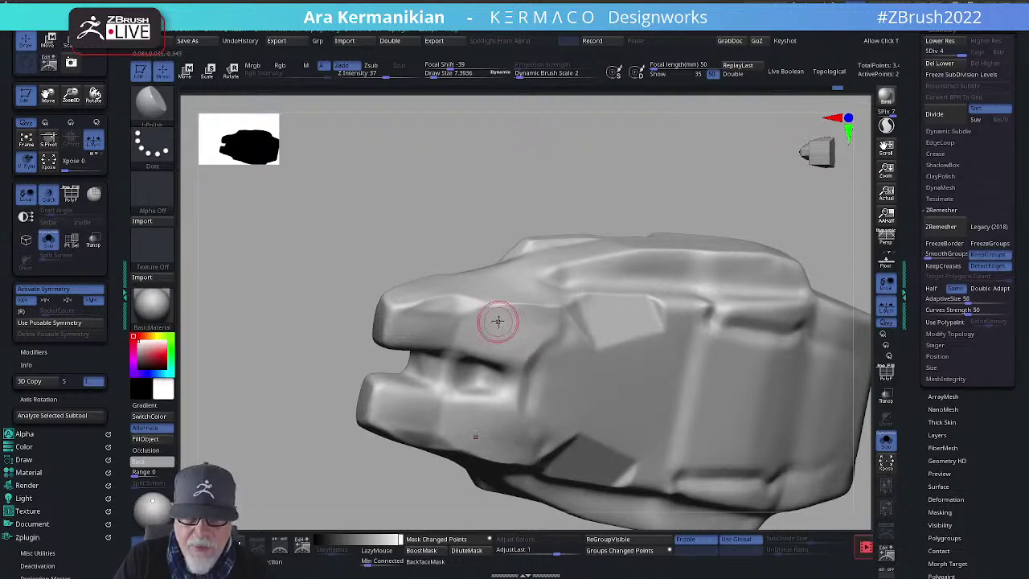
drag(531, 200, 526, 277)
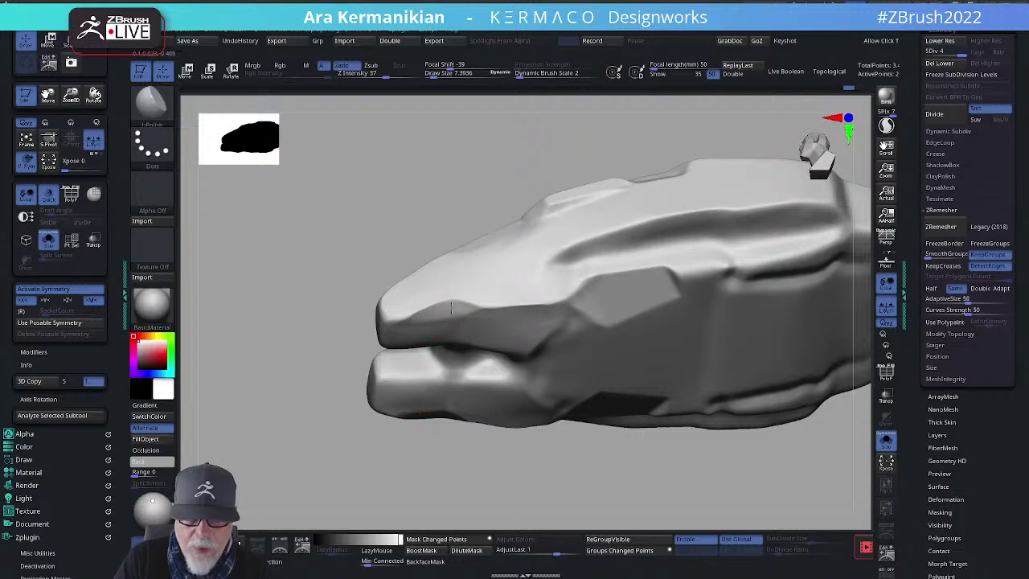
drag(345, 418, 390, 328)
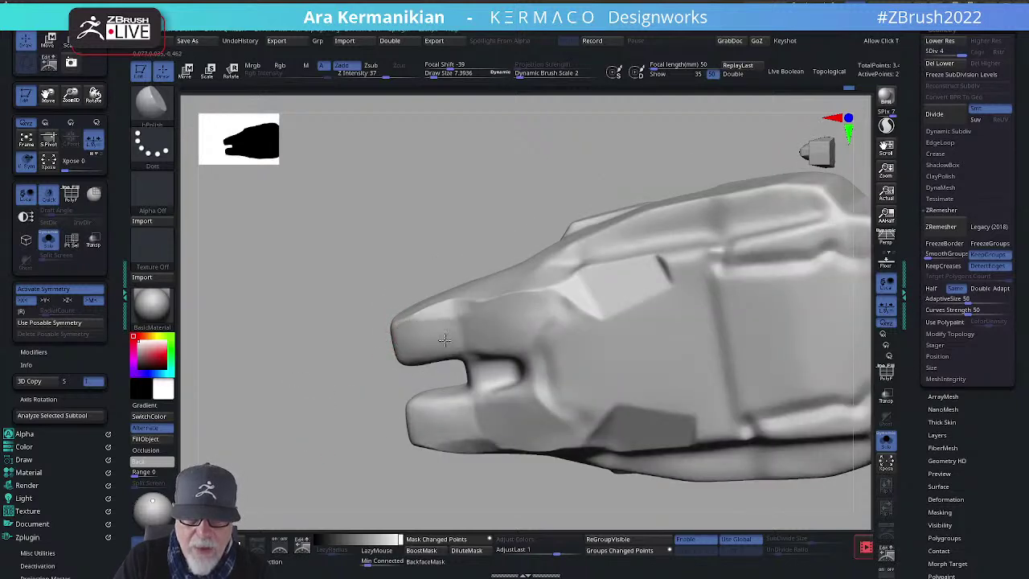
drag(334, 384, 406, 300)
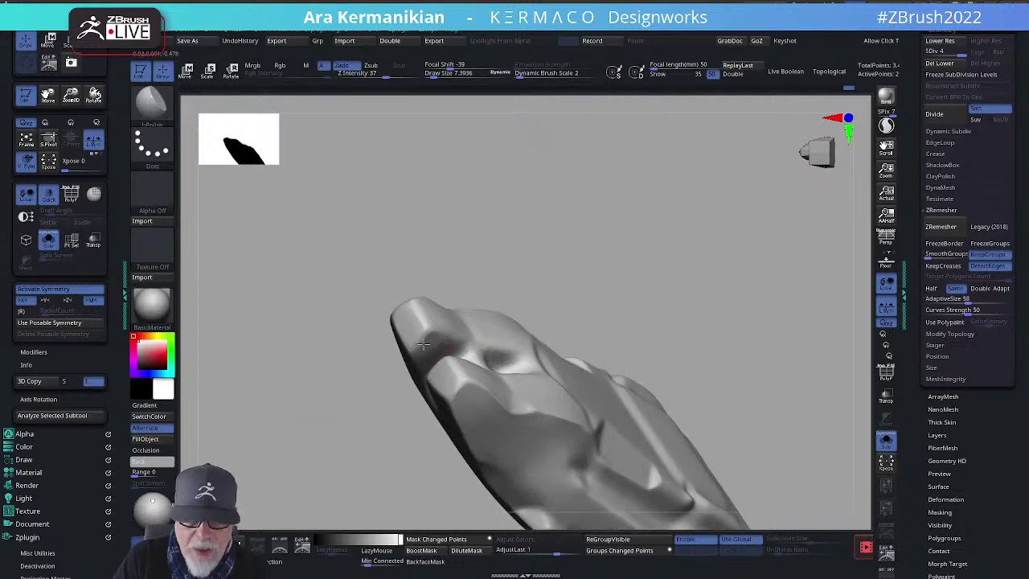
Step: Polish the prong tips and the underside around the notch, and set the draw size to about 12.37
drag(586, 304, 597, 281)
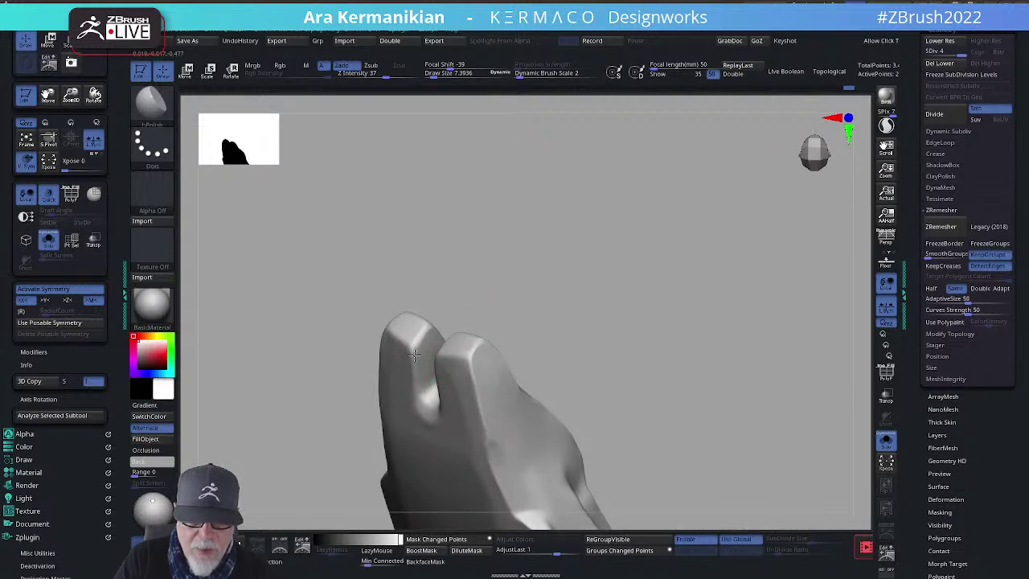
drag(530, 302, 474, 337)
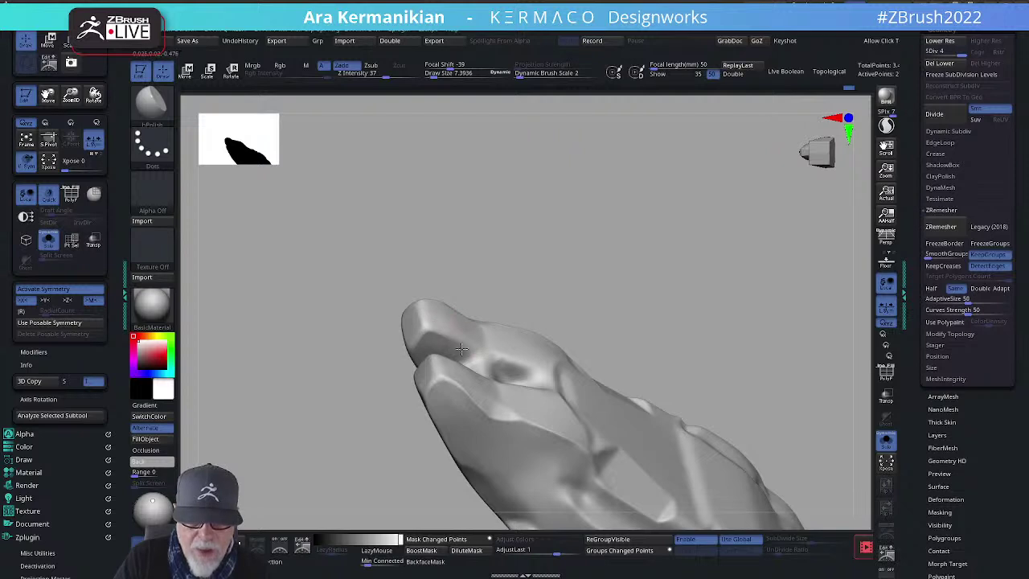
drag(546, 298, 460, 357)
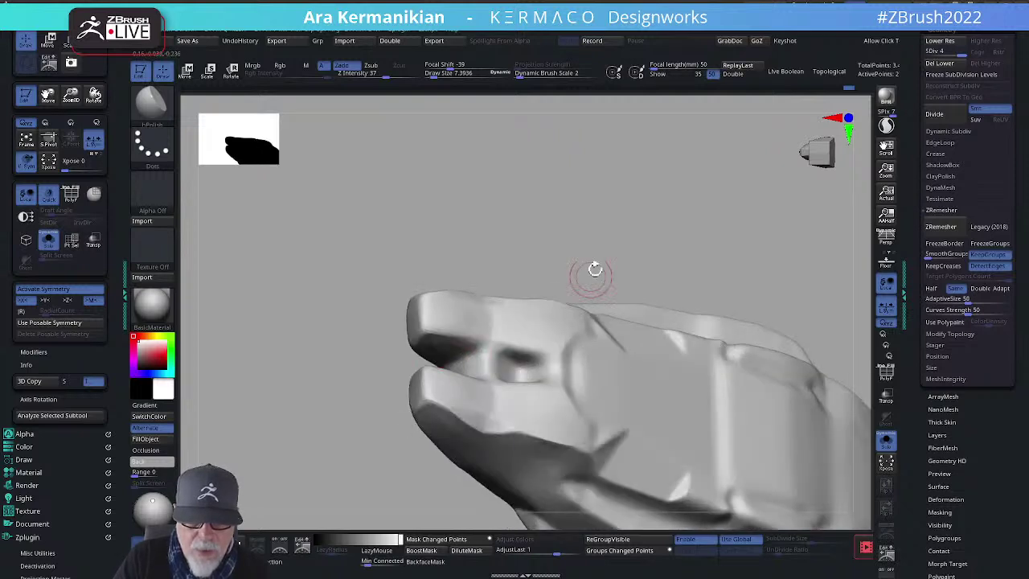
drag(593, 276, 485, 358)
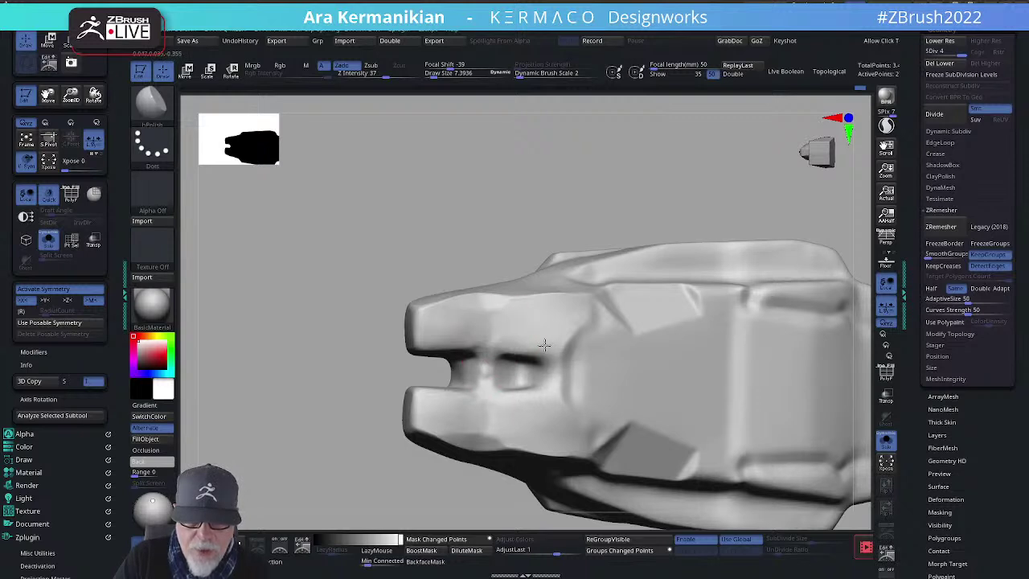
drag(591, 225, 635, 359)
mouse_move(489, 324)
mouse_down()
mouse_move(656, 294)
mouse_move(502, 335)
mouse_move(650, 349)
mouse_move(654, 222)
mouse_move(725, 289)
mouse_move(733, 267)
mouse_move(739, 292)
mouse_move(804, 316)
mouse_up()
key(s)
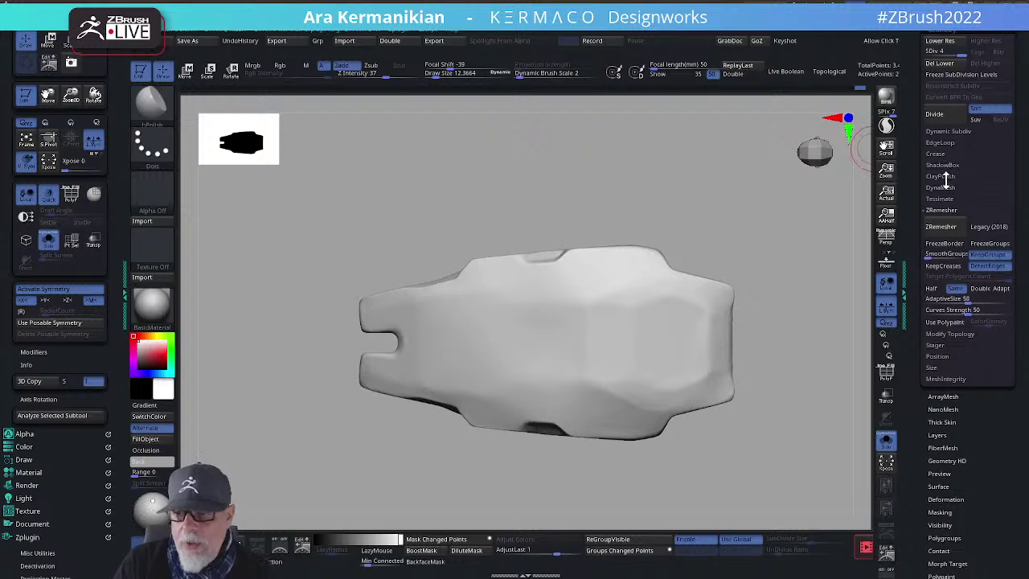
Step: Set the shell to subdivision level 3 and duplicate its subtool
click(925, 53)
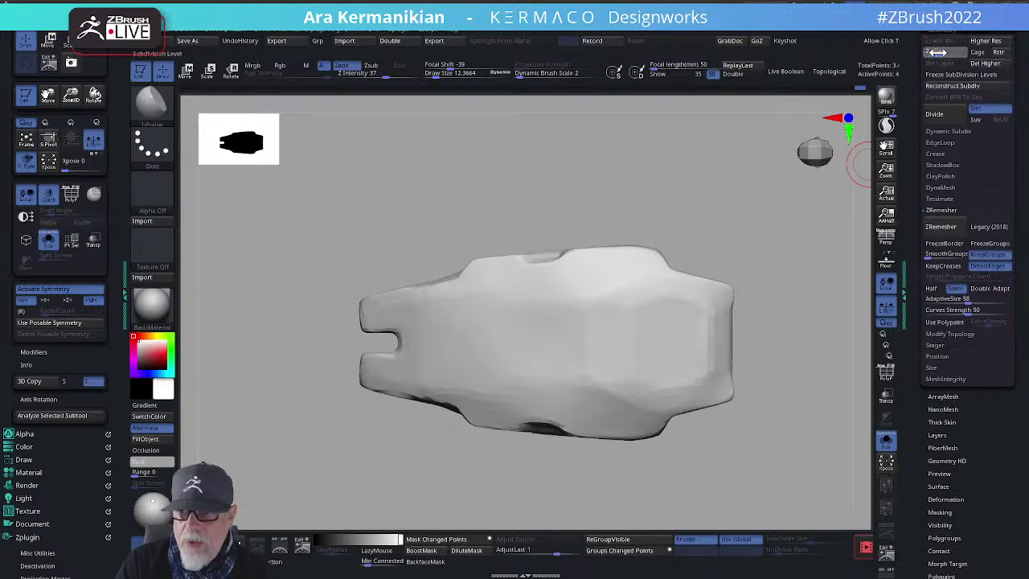
click(946, 51)
drag(920, 81, 926, 200)
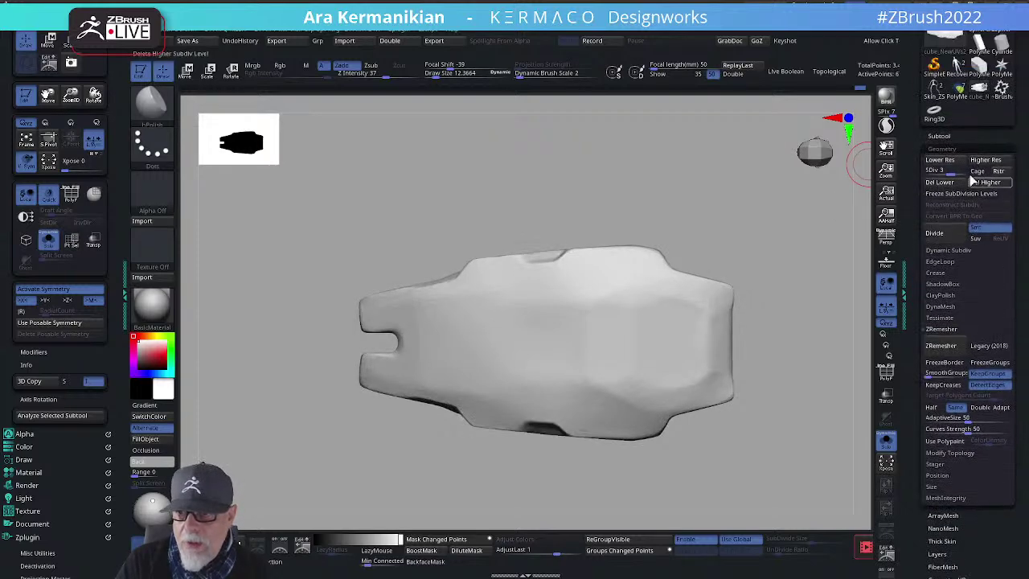
click(941, 135)
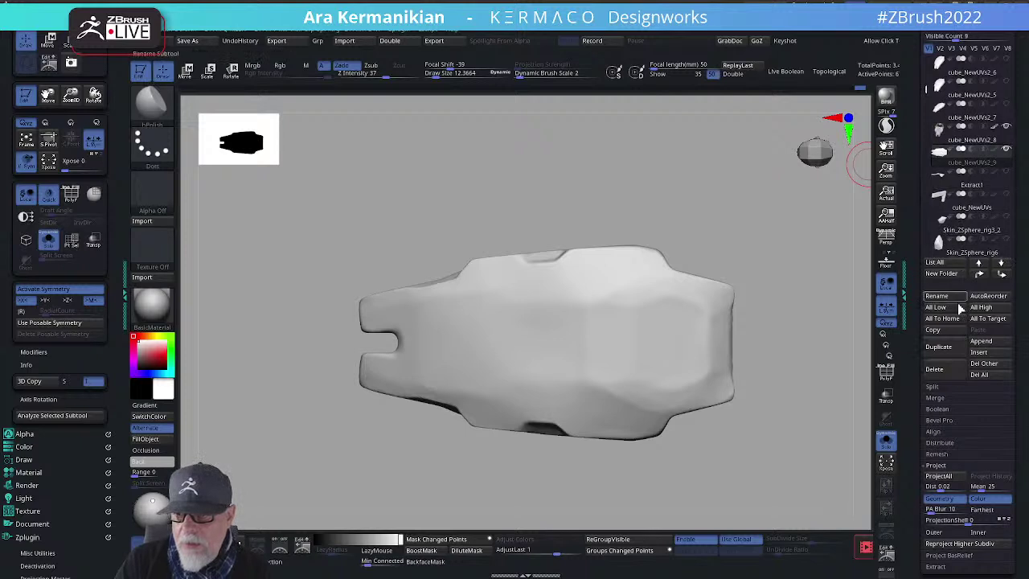
click(939, 350)
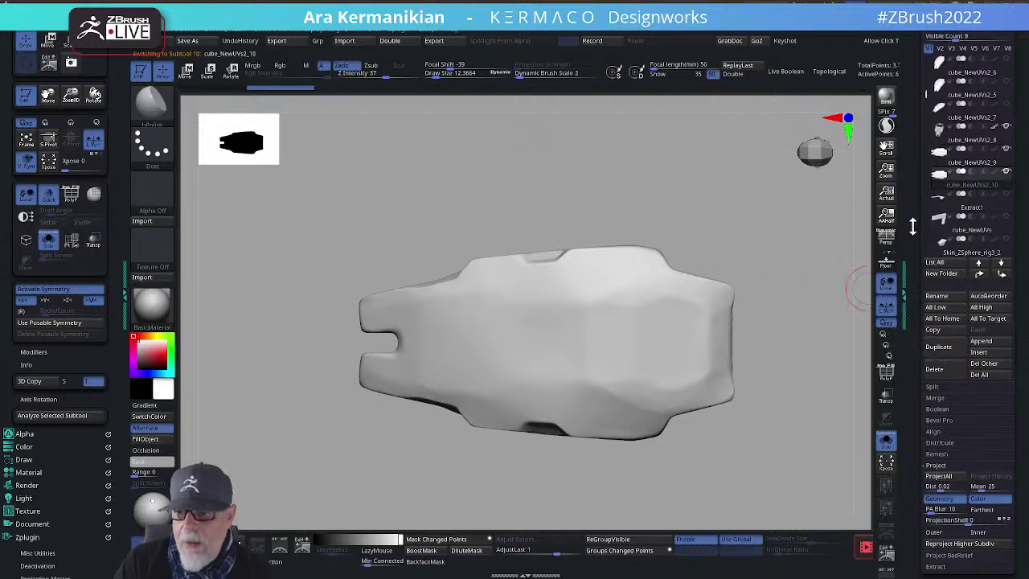
Step: Display the duplicate's polygroups and wireframe, and delete its other subdivision levels, keeping level 3
drag(912, 227, 922, 318)
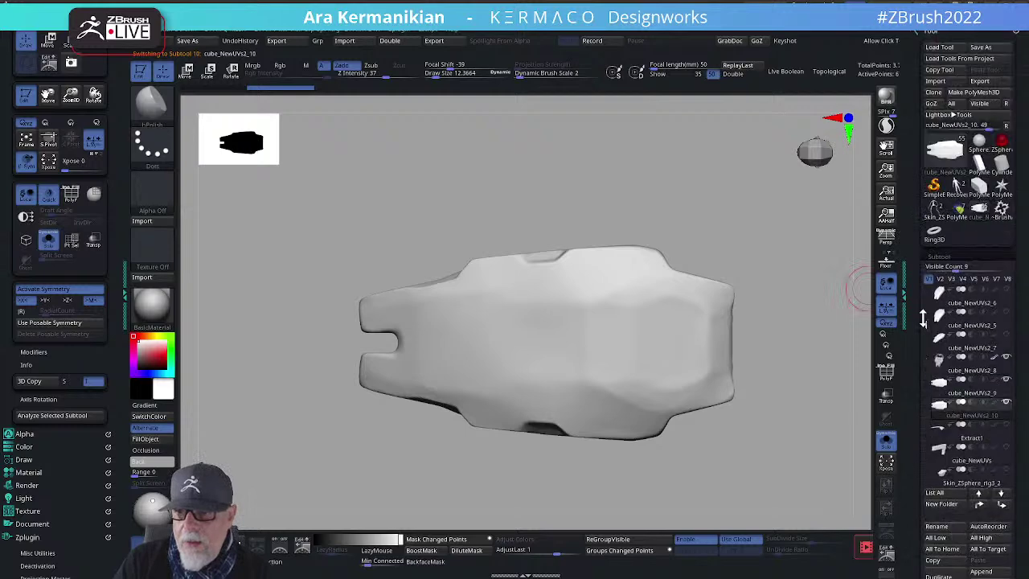
click(888, 374)
drag(915, 297, 920, 211)
mouse_move(923, 436)
mouse_down()
mouse_move(921, 308)
mouse_move(907, 287)
mouse_move(914, 404)
mouse_move(915, 395)
mouse_up()
key(shift)
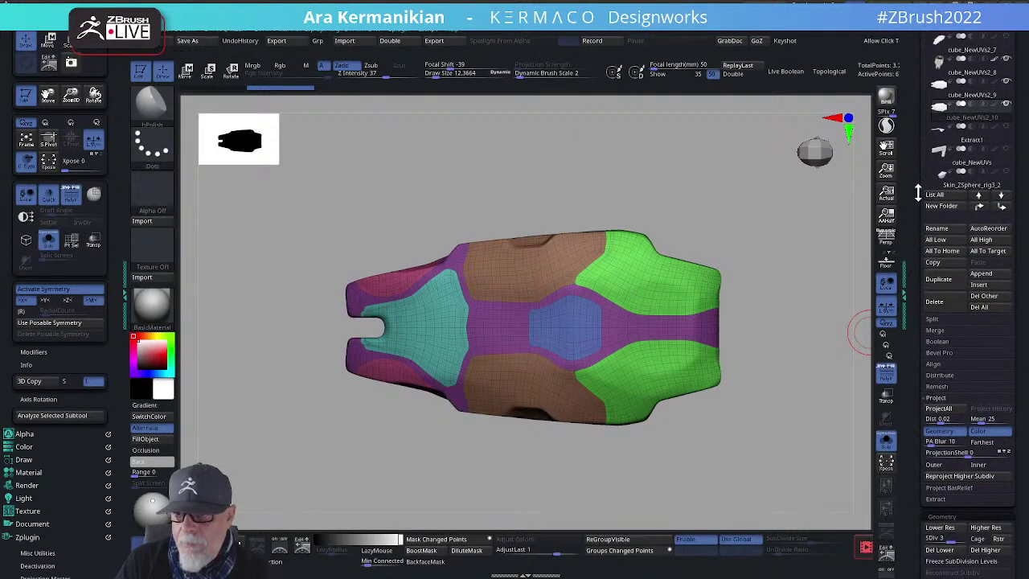
drag(918, 465, 918, 328)
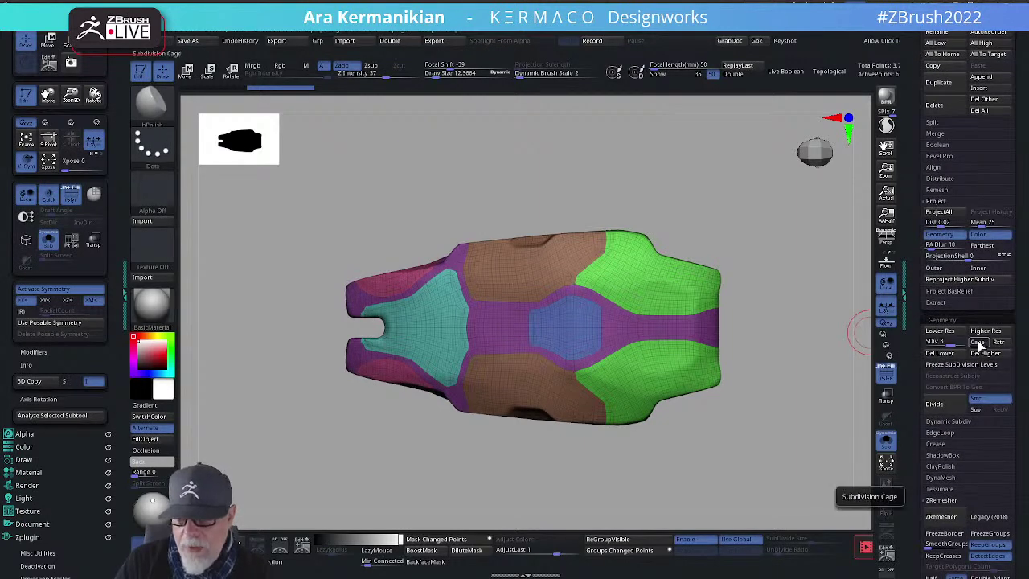
click(939, 352)
Step: Try the second Shell preset of the PanelLoop Presets plugin on the duplicated shell
drag(829, 400, 830, 352)
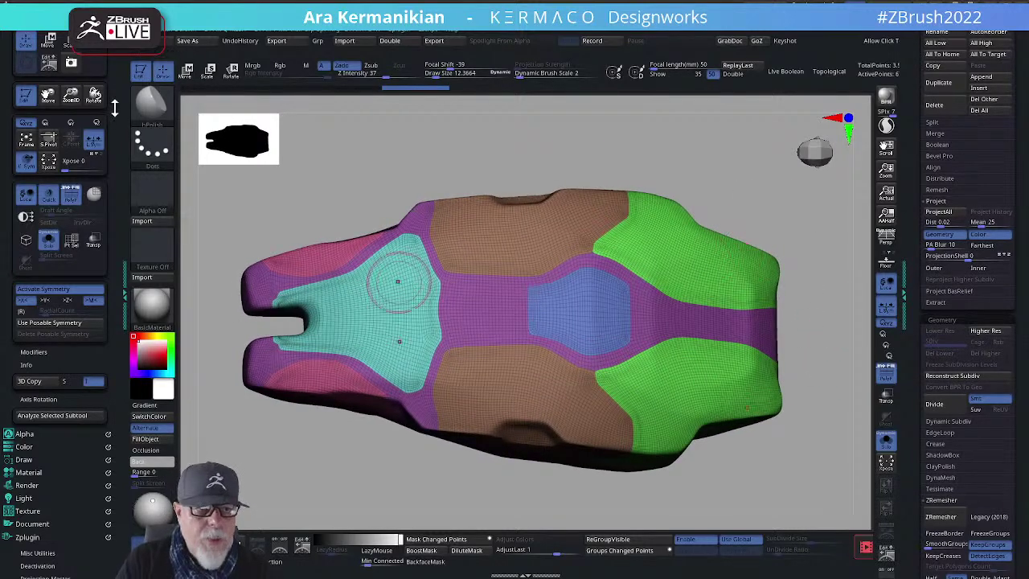
scroll(37, 42, down, 10)
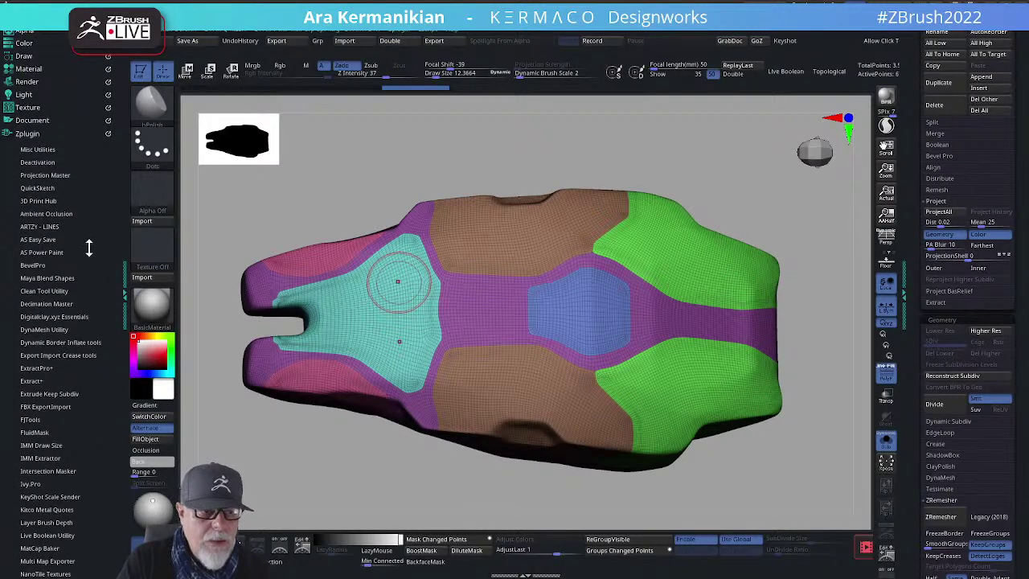
scroll(89, 248, down, 4)
click(42, 430)
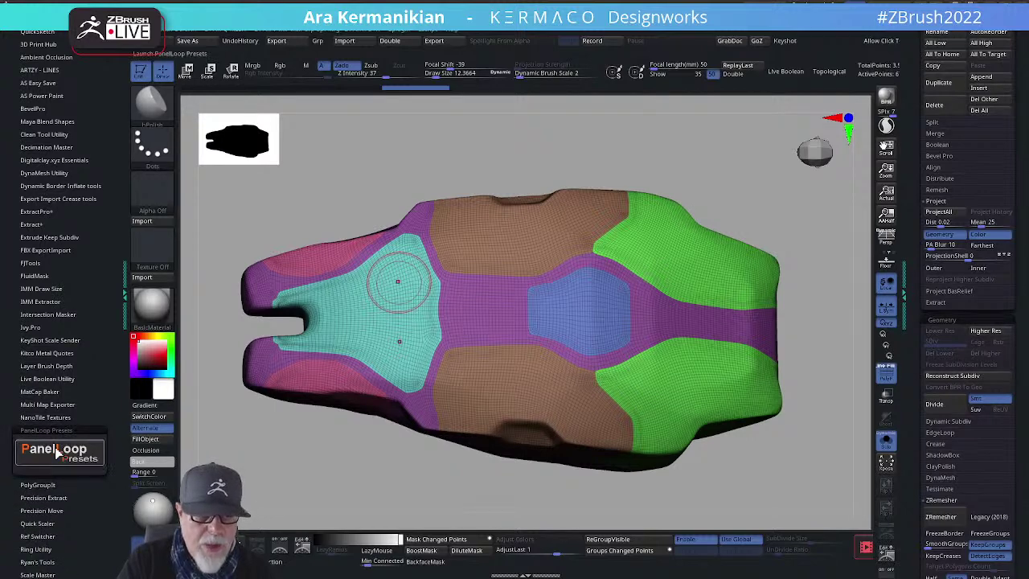
click(71, 458)
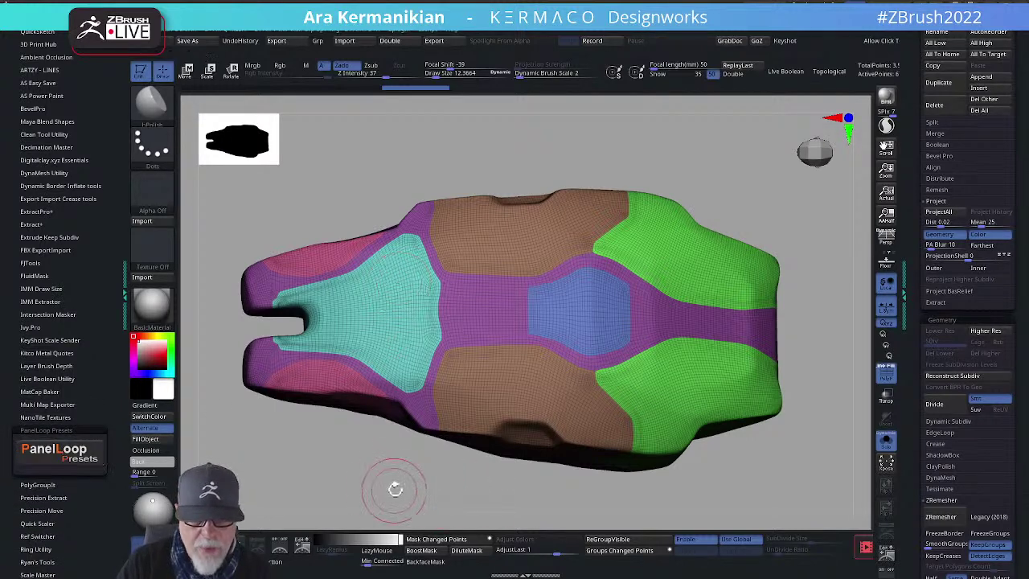
drag(542, 496, 471, 468)
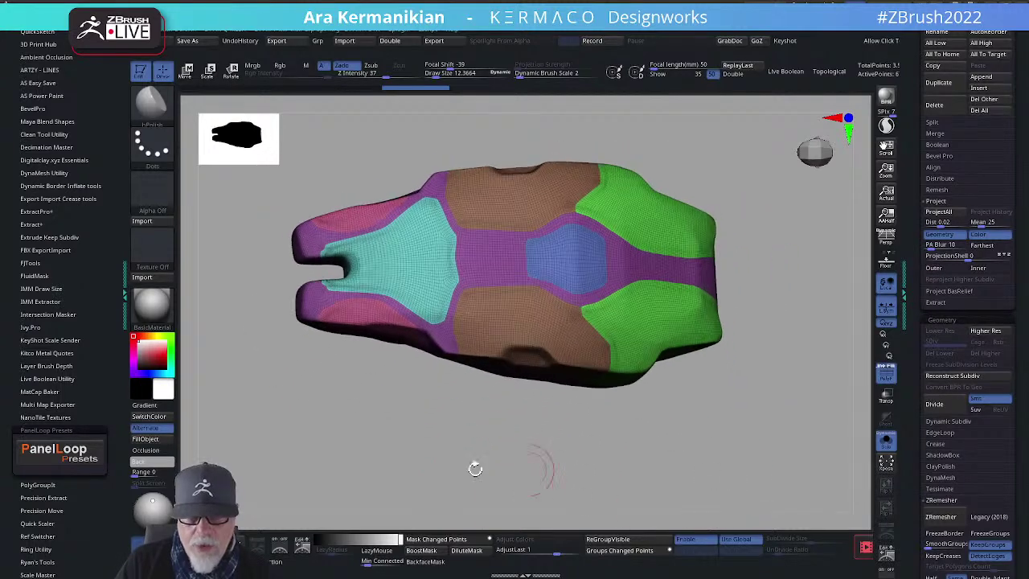
click(89, 454)
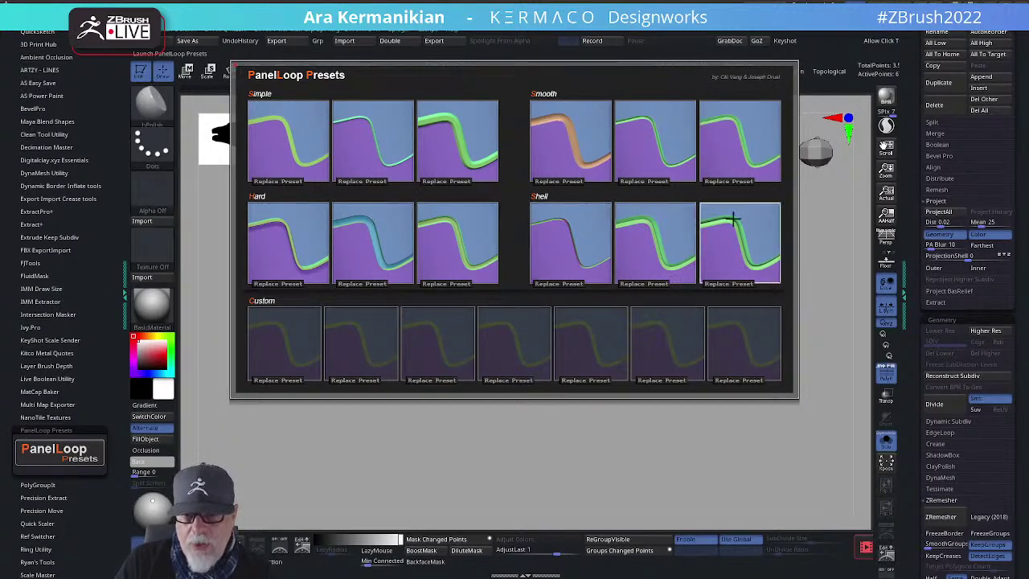
click(651, 234)
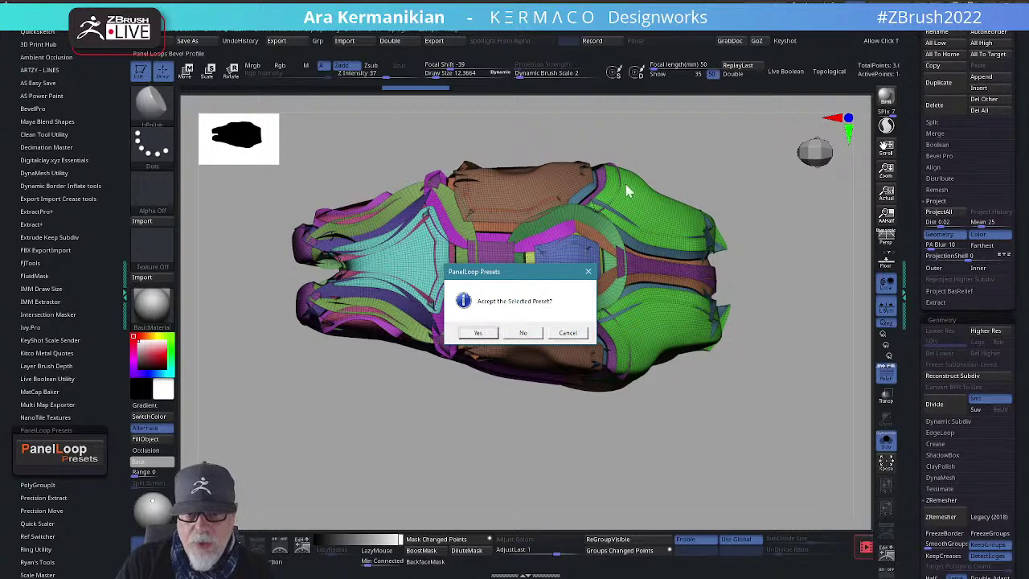
click(576, 333)
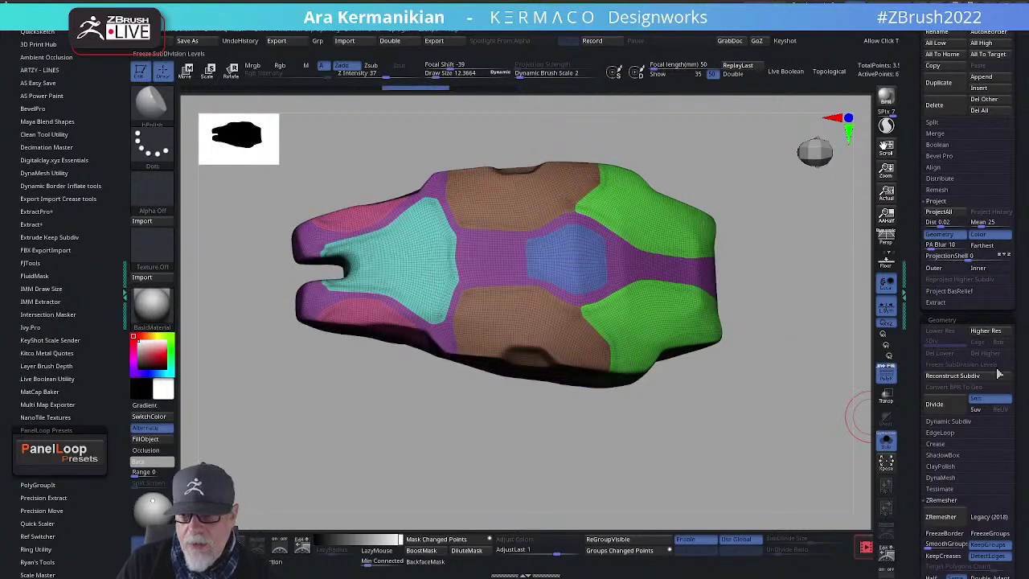
Step: Smooth the duplicate's side surface beside the long middle panel and open the EdgeLoop geometry settings
drag(928, 406, 916, 321)
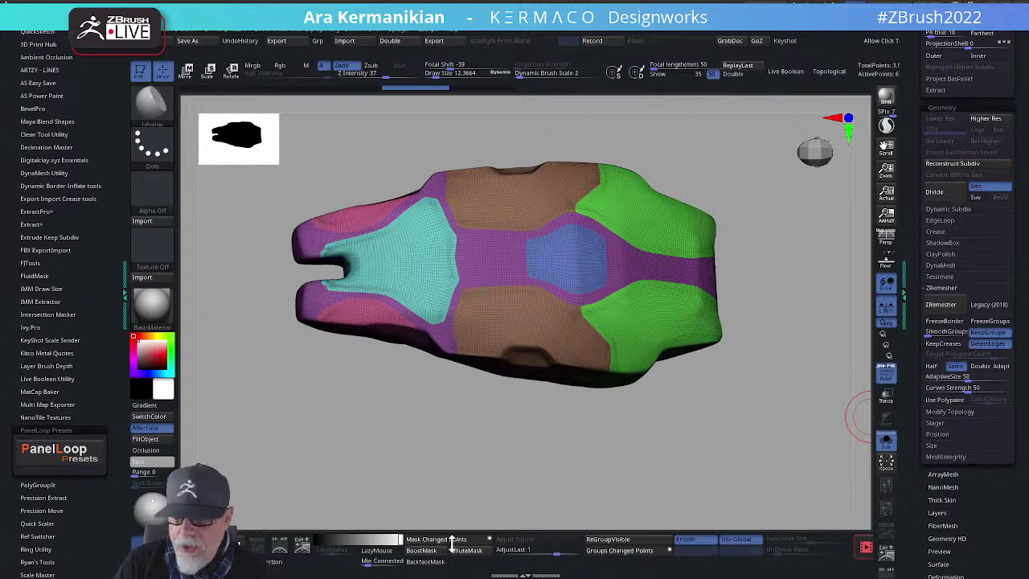
drag(698, 515, 688, 482)
alt+drag(684, 445, 677, 490)
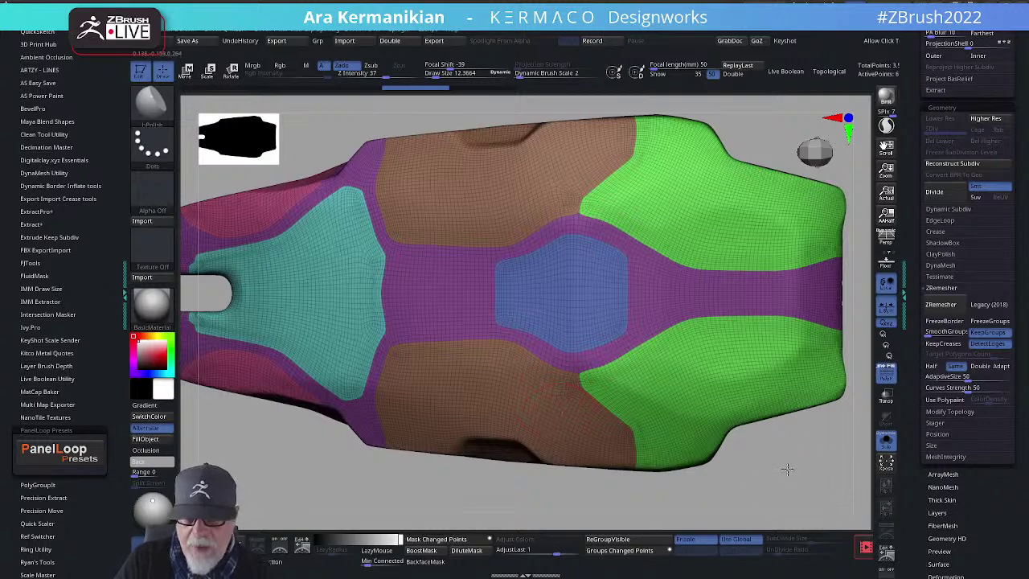
alt+drag(787, 469, 687, 381)
mouse_move(698, 449)
mouse_down()
mouse_move(728, 418)
mouse_move(726, 361)
mouse_move(764, 348)
mouse_move(638, 360)
mouse_up()
key(shift)
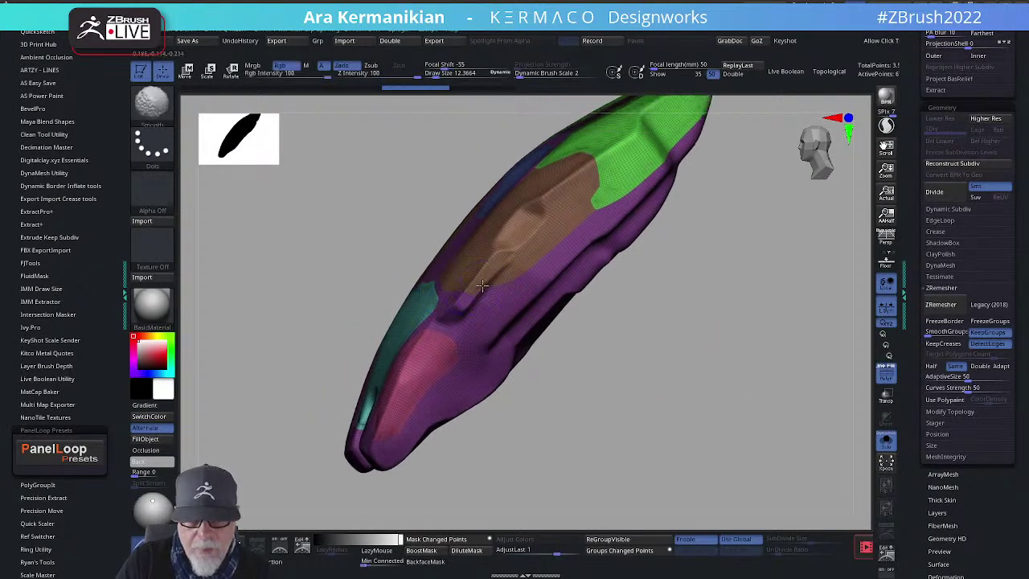
mouse_move(796, 378)
mouse_down()
mouse_move(750, 361)
mouse_move(787, 367)
mouse_up()
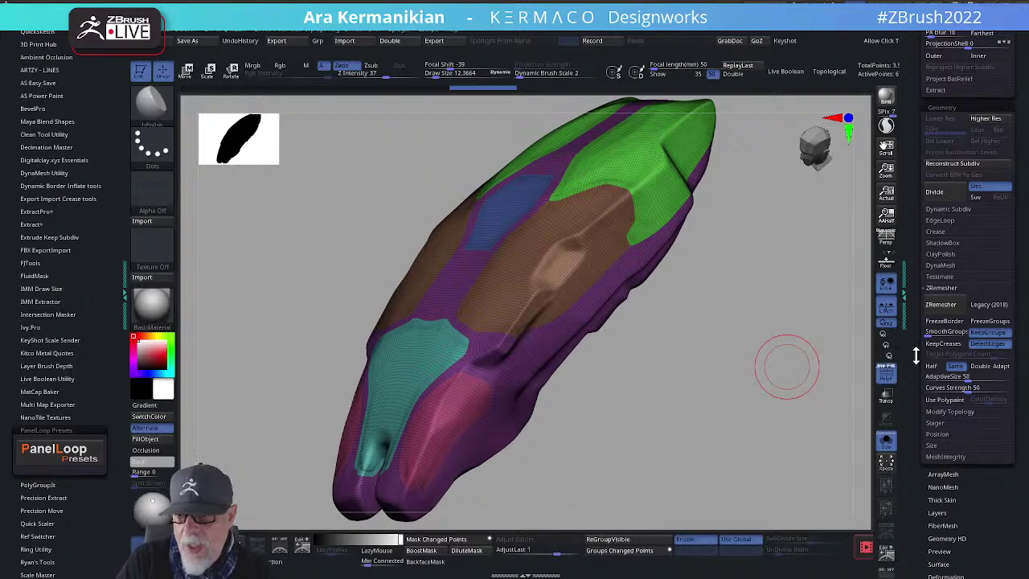
click(942, 220)
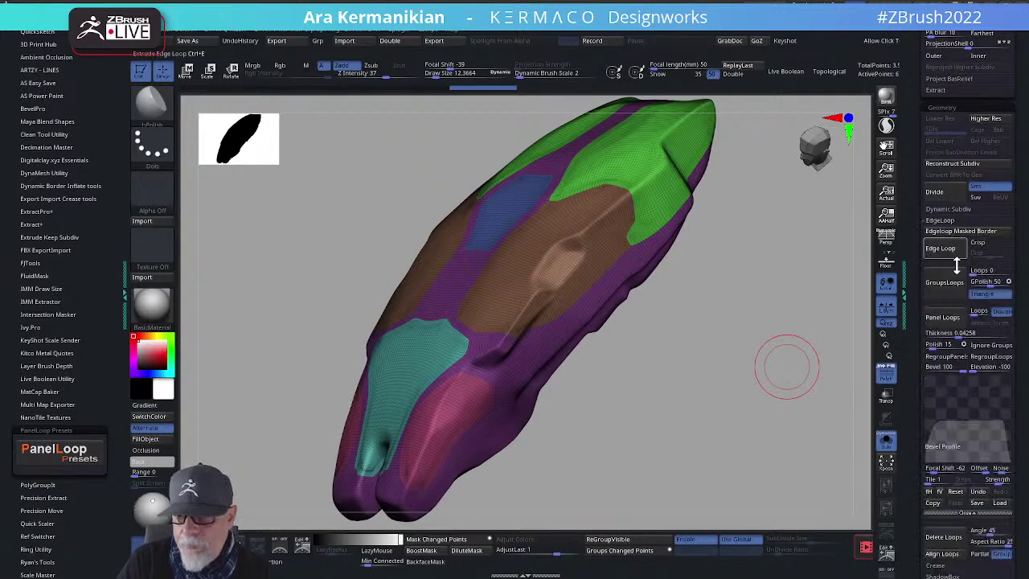
Step: Set the Panel Loops thickness to 0.00345, apply Panel Loops to the duplicated shell and inspect it without the polyframe
drag(956, 332, 950, 332)
click(942, 317)
shift+drag(856, 321, 888, 322)
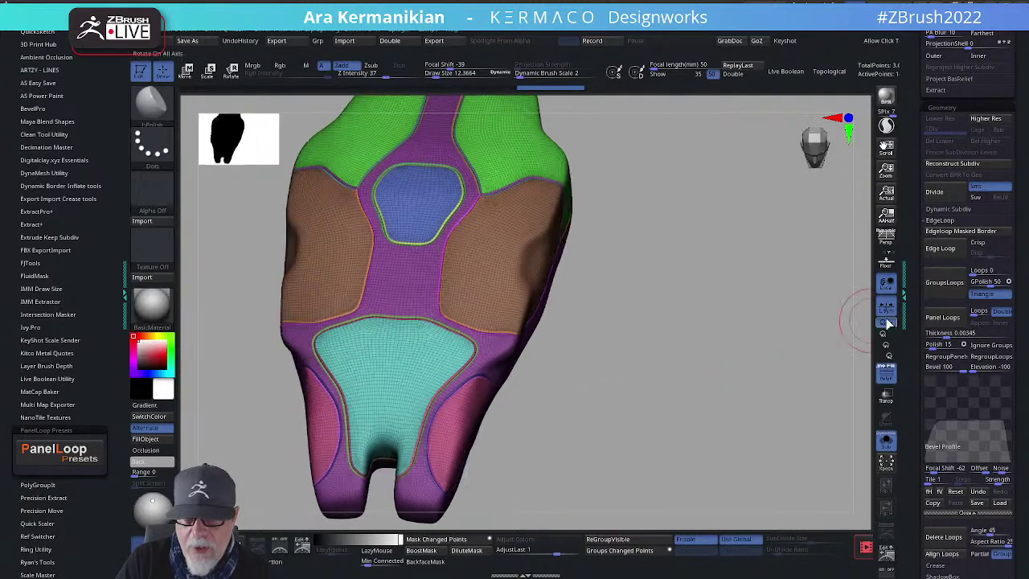
click(885, 372)
mouse_move(769, 383)
mouse_down()
mouse_move(802, 372)
mouse_move(822, 386)
mouse_move(774, 378)
mouse_move(770, 393)
mouse_move(742, 358)
mouse_move(808, 380)
mouse_move(710, 435)
mouse_move(790, 378)
mouse_move(811, 386)
mouse_move(865, 364)
mouse_up()
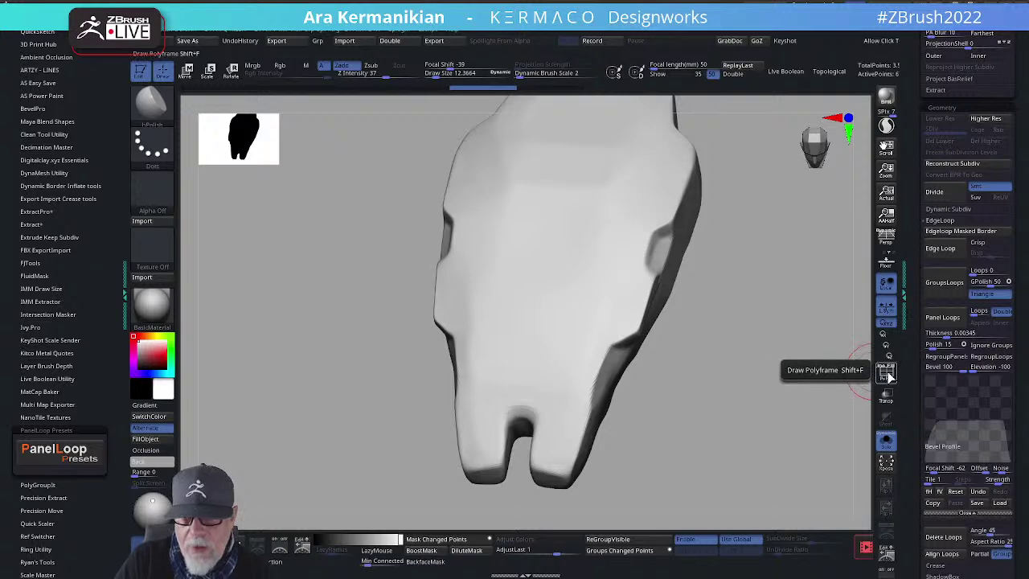
click(887, 374)
mouse_move(699, 370)
mouse_down()
mouse_move(719, 351)
mouse_move(758, 386)
mouse_move(718, 384)
mouse_move(797, 367)
mouse_move(806, 355)
mouse_up()
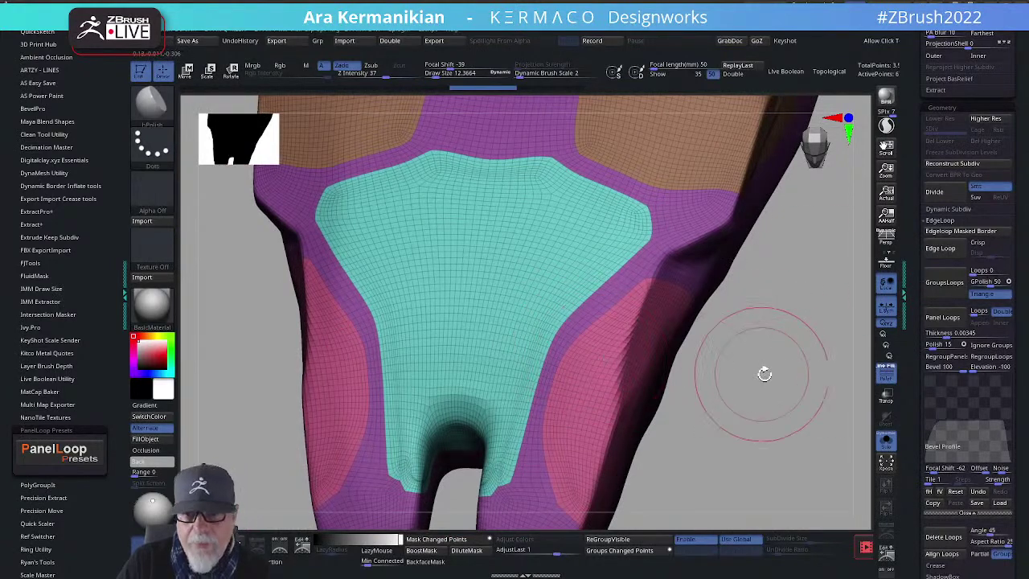
Step: Undo the Panel Loops test and the subdivision level deletion, and set the duplicate to subdivision level 1
key(ctrl+z)
key(ctrl+z)
key(ctrl+z)
key(ctrl+z)
mouse_move(812, 388)
mouse_down()
mouse_move(813, 372)
mouse_move(794, 368)
mouse_up()
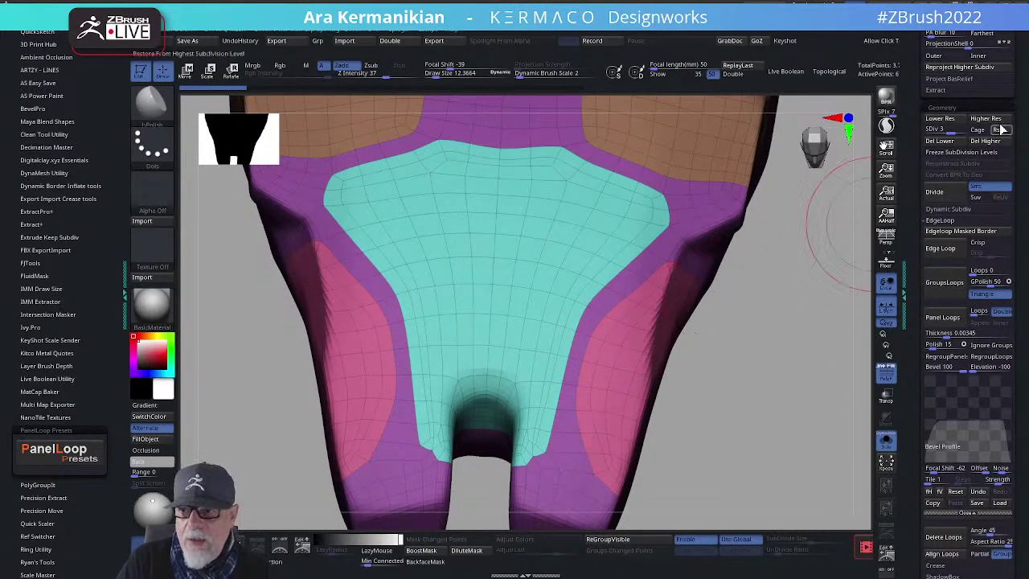
click(921, 132)
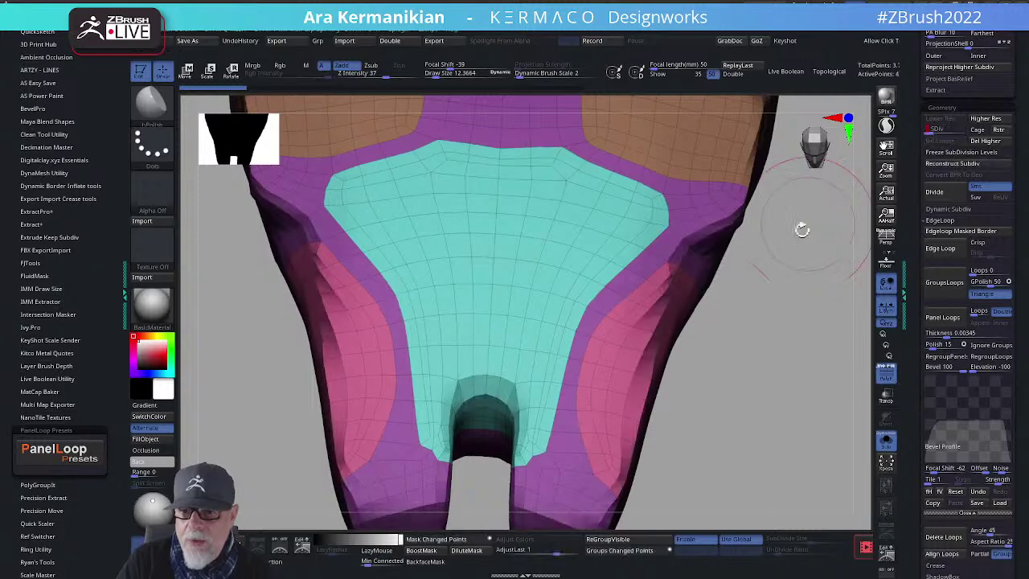
Step: Reduce the draw size to about 2.6, select the ZModeler brush and set its polygon action to Do Nothing
key(s)
drag(623, 307, 616, 308)
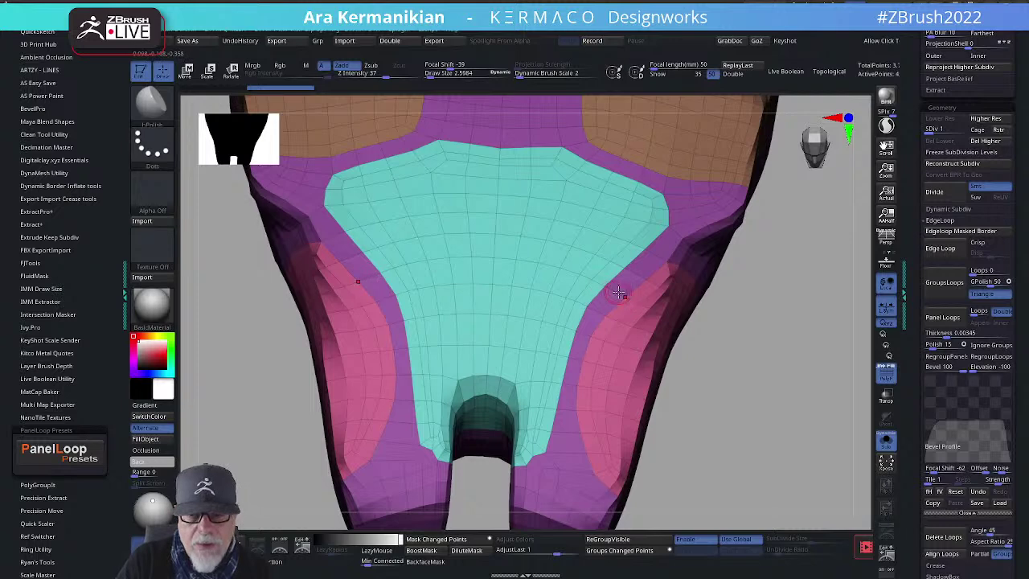
key(b)
key(z)
key(m)
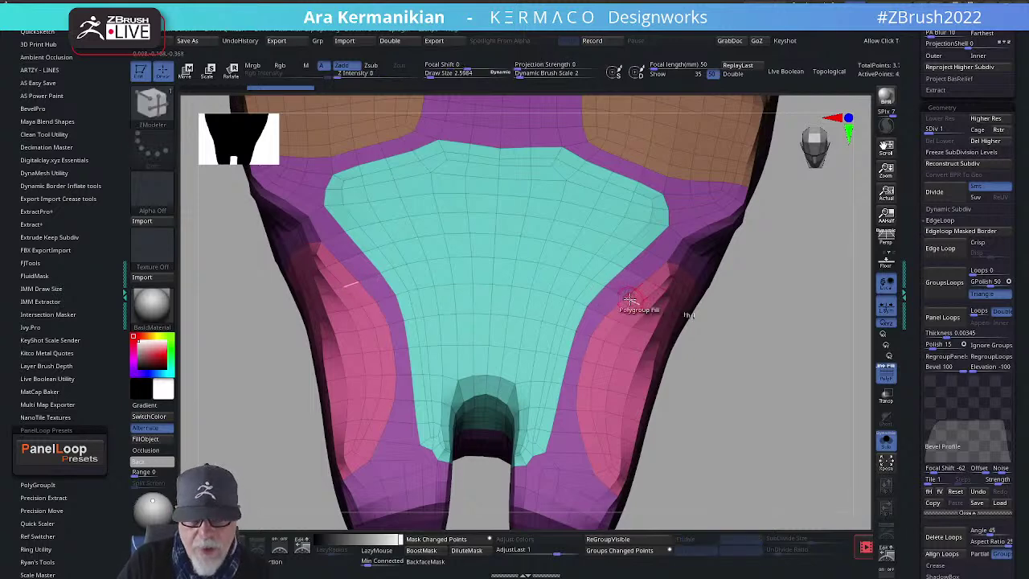
click(621, 297)
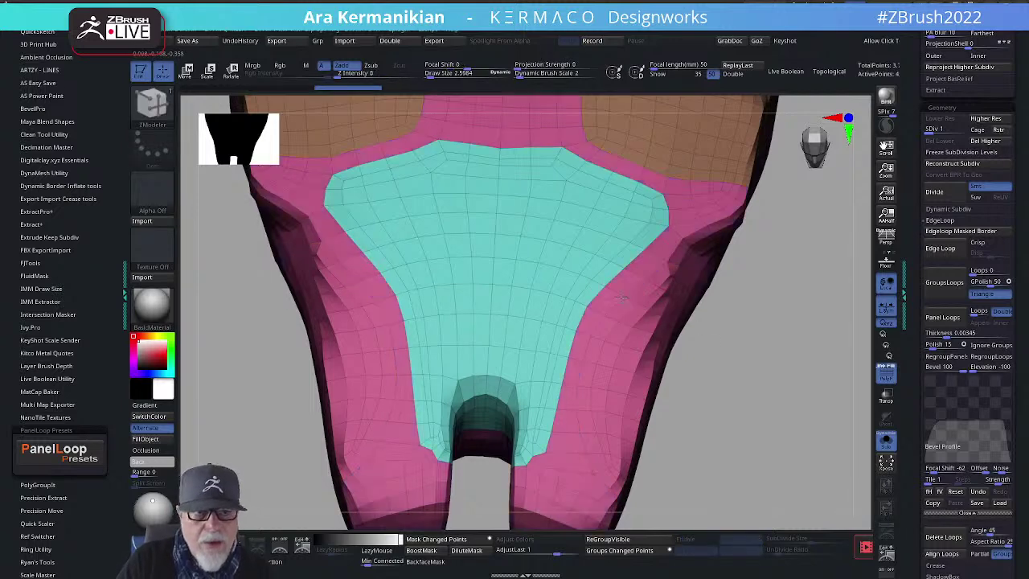
key(ctrl+z)
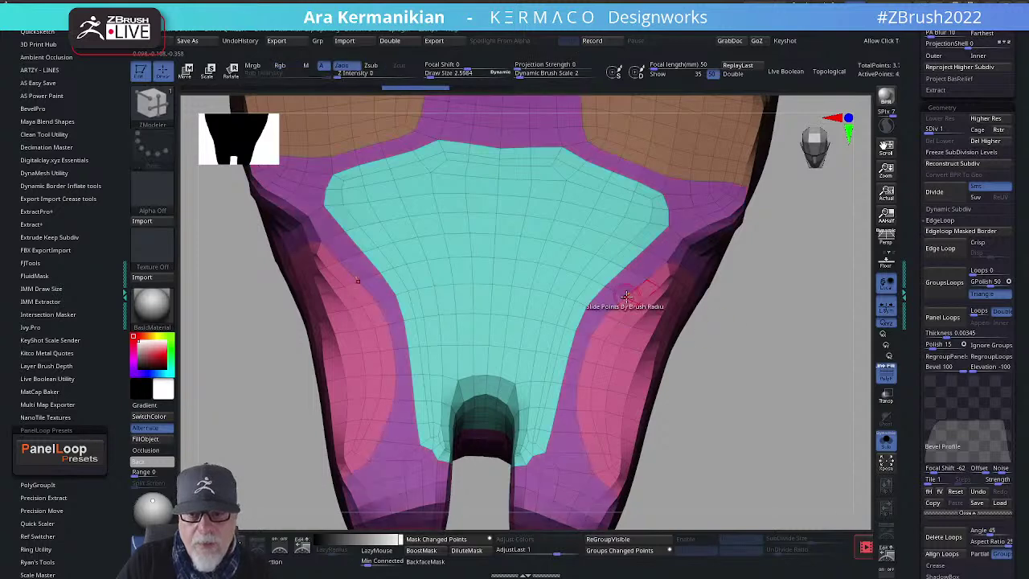
key(space)
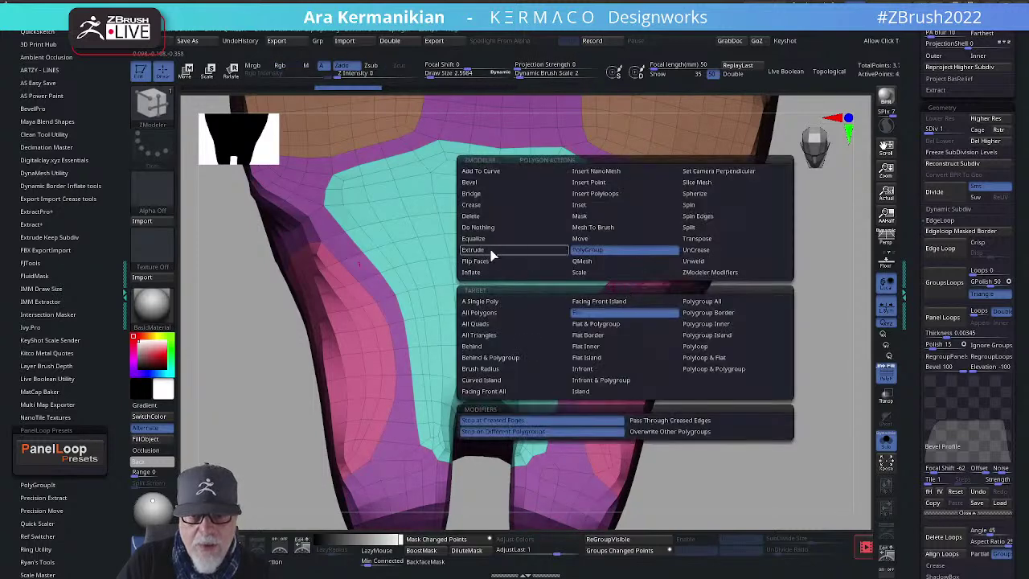
click(493, 229)
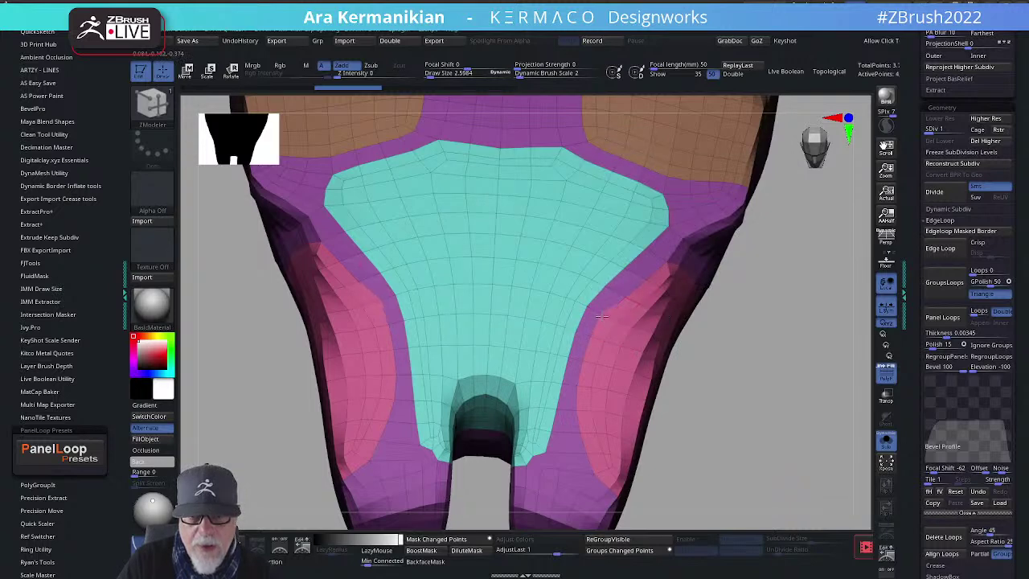
Step: Slide the points along the borders of the pink side panels with ZModeler to even out the panel outlines
scroll(778, 349, up, 3)
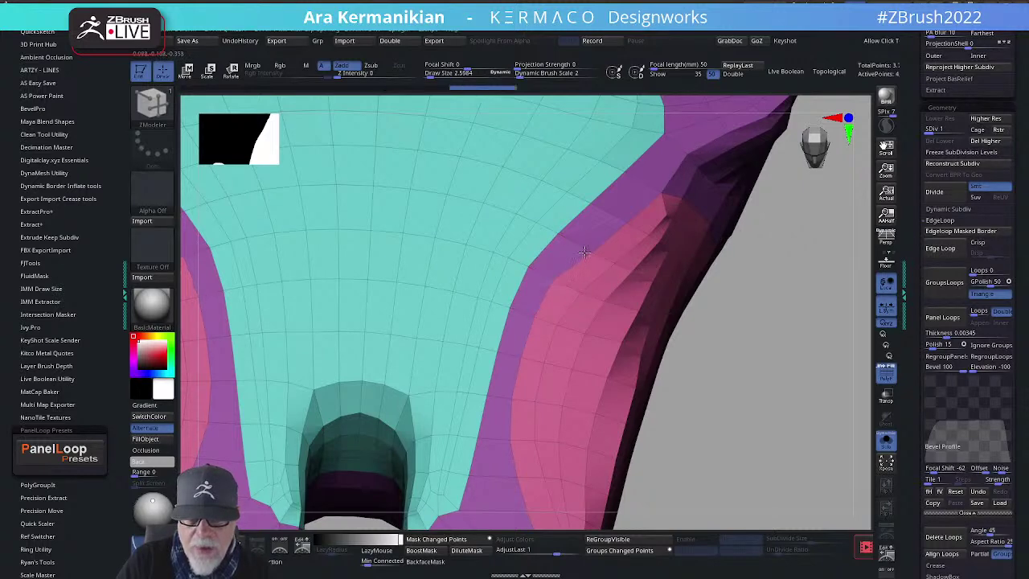
right_drag(622, 218, 563, 290)
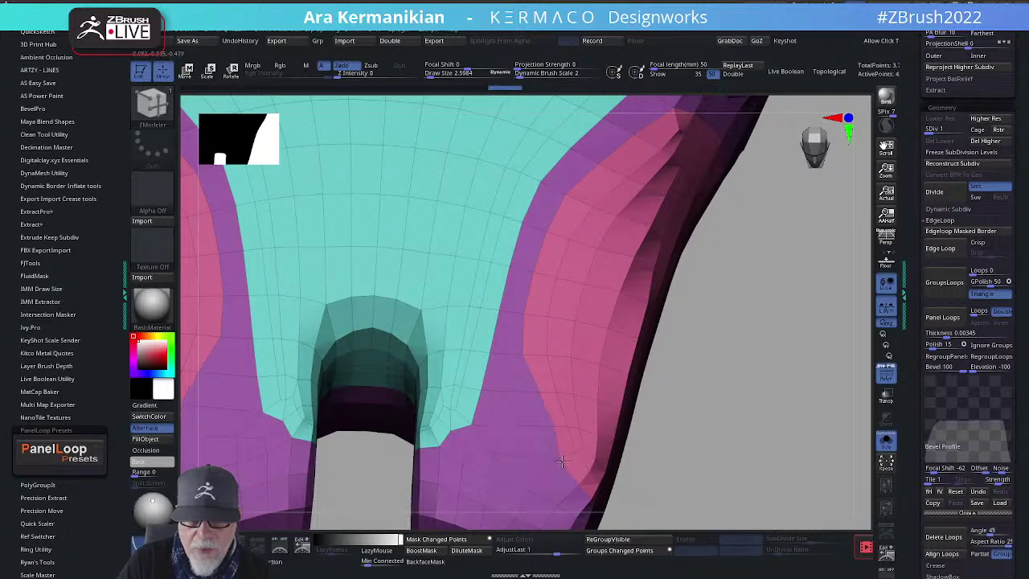
mouse_move(803, 445)
alt+mouse_down()
mouse_move(712, 424)
mouse_move(721, 416)
mouse_move(705, 347)
mouse_move(756, 379)
mouse_move(664, 390)
mouse_move(693, 373)
mouse_move(643, 269)
alt+mouse_up()
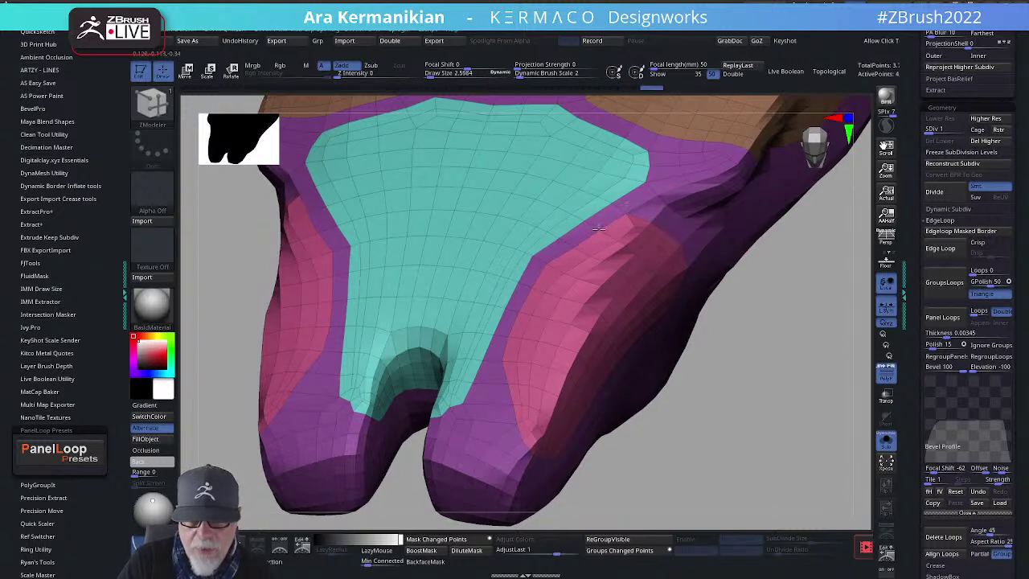
drag(843, 386, 732, 322)
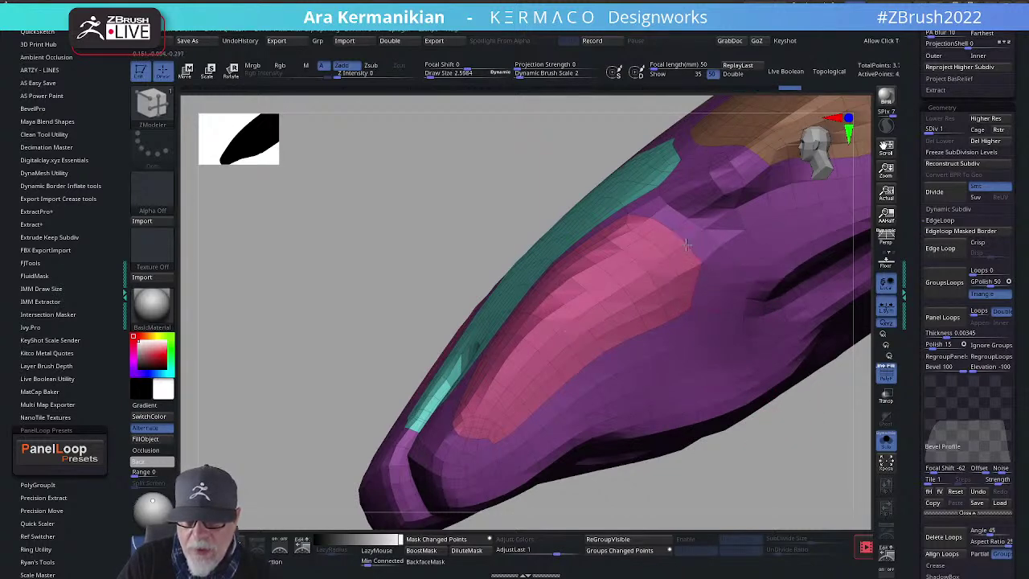
drag(768, 407, 734, 386)
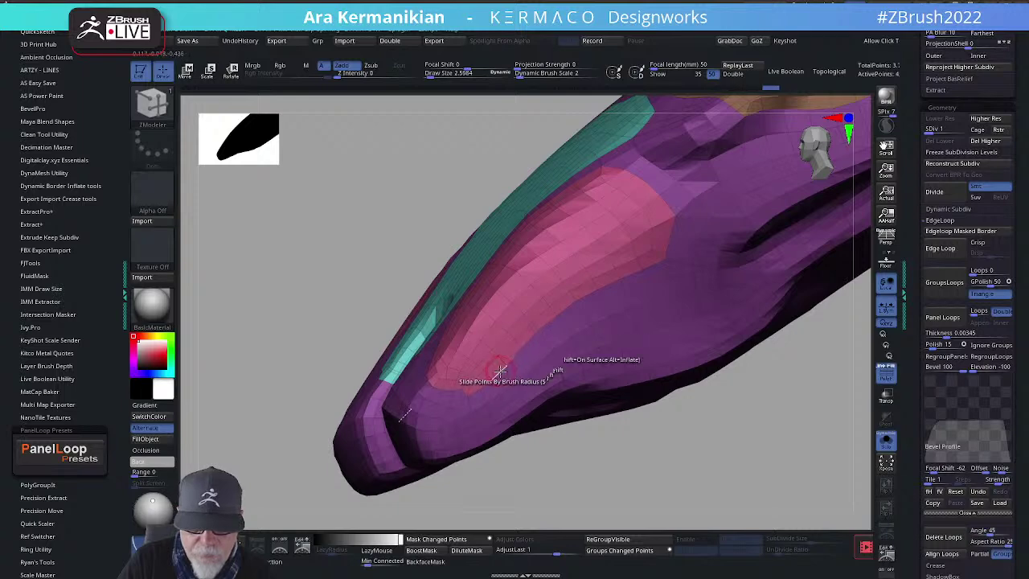
alt+drag(707, 457, 779, 352)
shift+drag(735, 255, 774, 312)
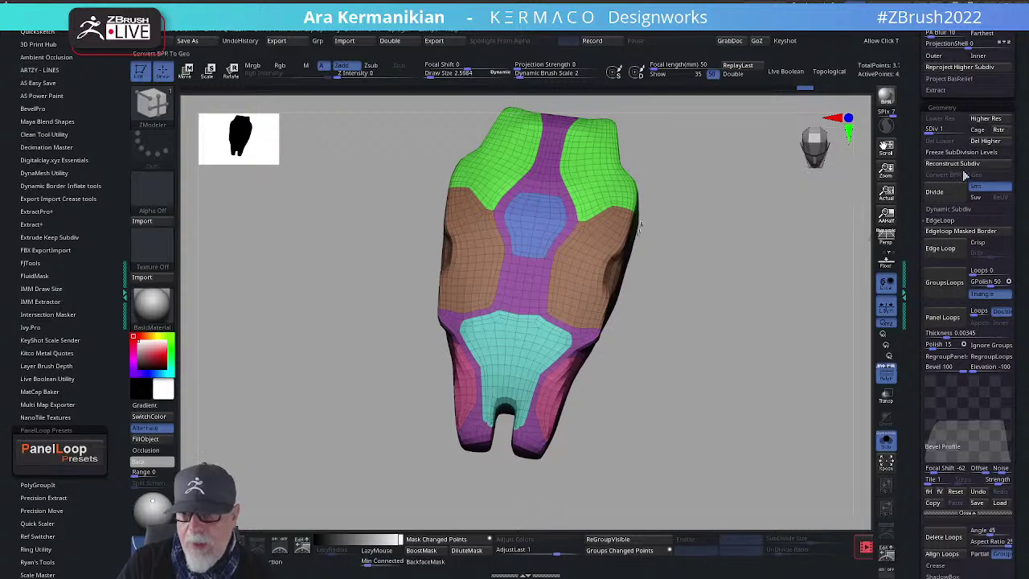
Step: Try Panel Loops on level 1 with the higher subdivision levels deleted and polish at 15
click(987, 140)
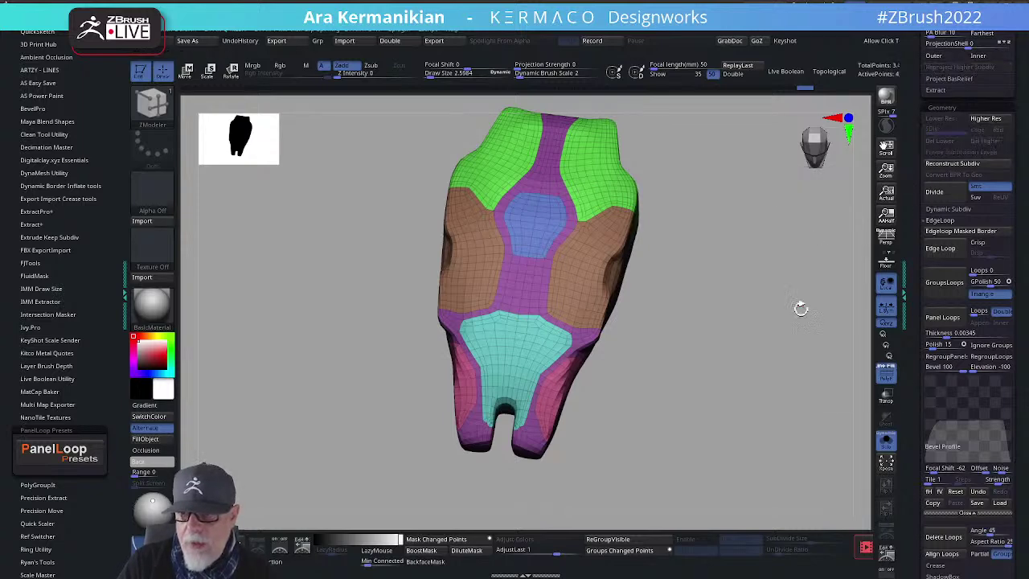
click(937, 318)
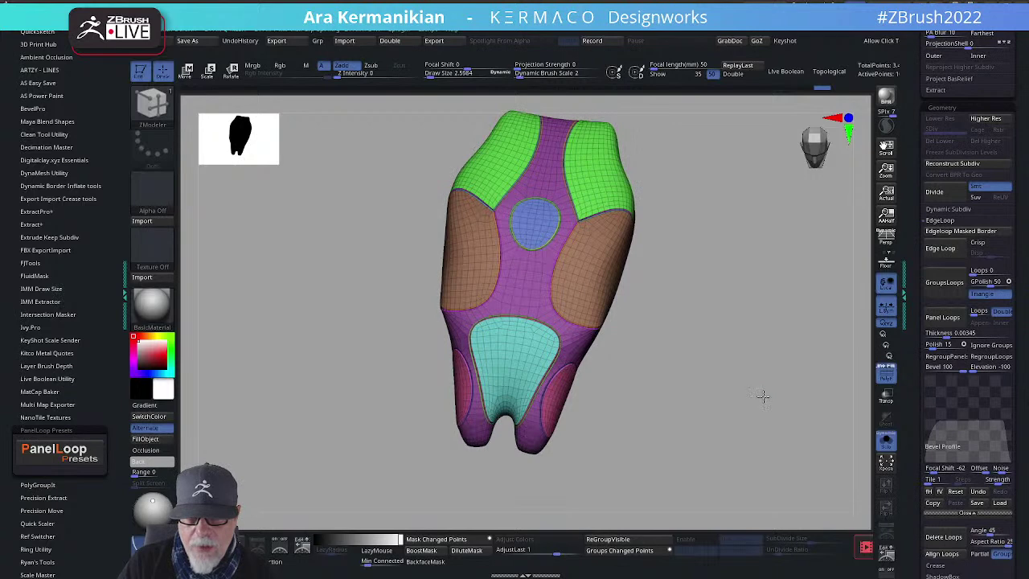
drag(762, 395, 772, 381)
key(ctrl+z)
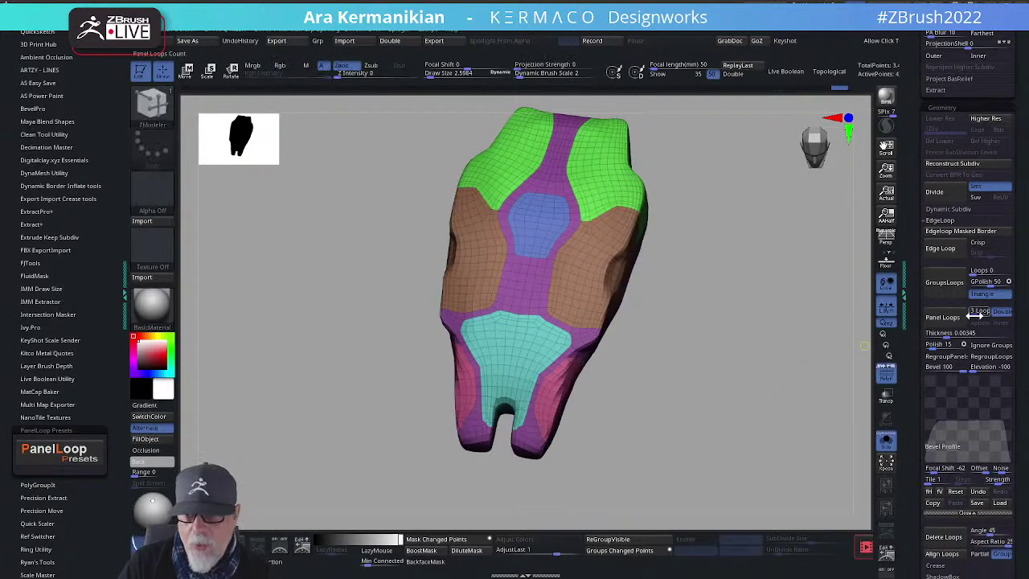
Step: Set the Panel Loops polish to 0 and test Panel Loops on the low-resolution shell
drag(934, 347, 912, 350)
click(930, 323)
mouse_move(749, 393)
alt+mouse_down()
mouse_move(758, 379)
mouse_move(746, 337)
mouse_move(768, 392)
mouse_move(749, 374)
alt+mouse_up()
key(ctrl+z)
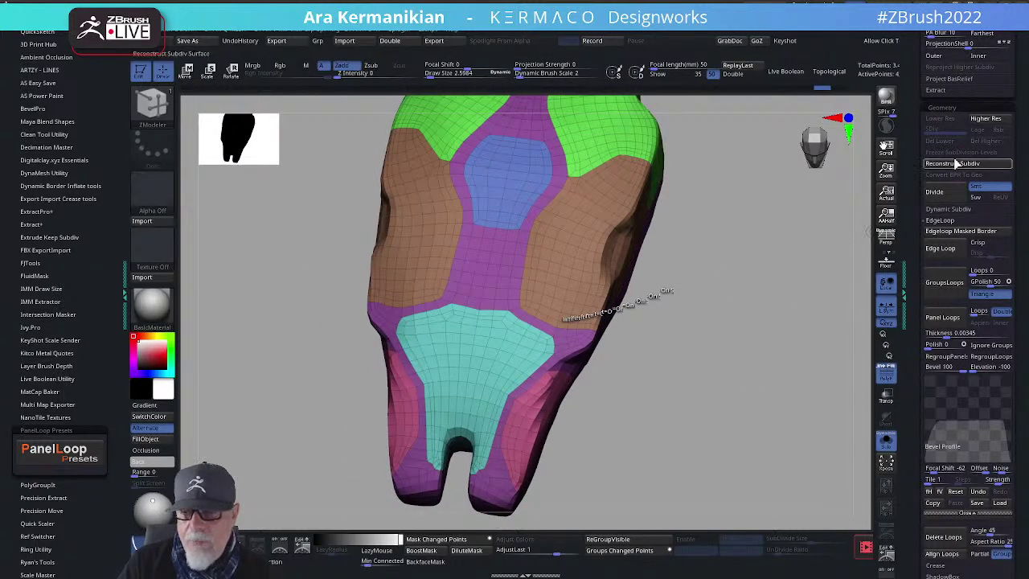
Step: Return the shell to subdivision level 3, delete its other levels and apply Panel Loops
click(933, 130)
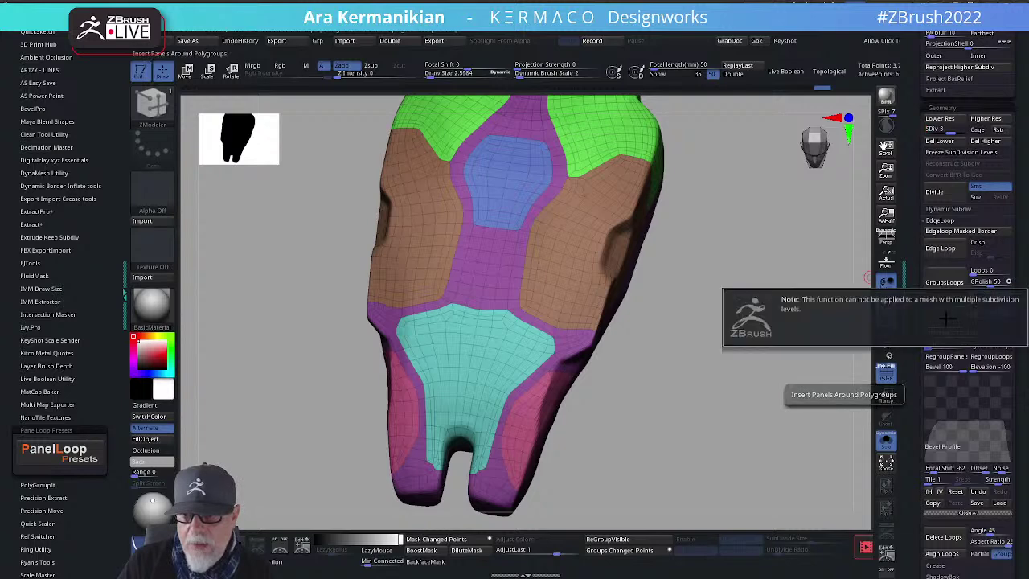
click(973, 153)
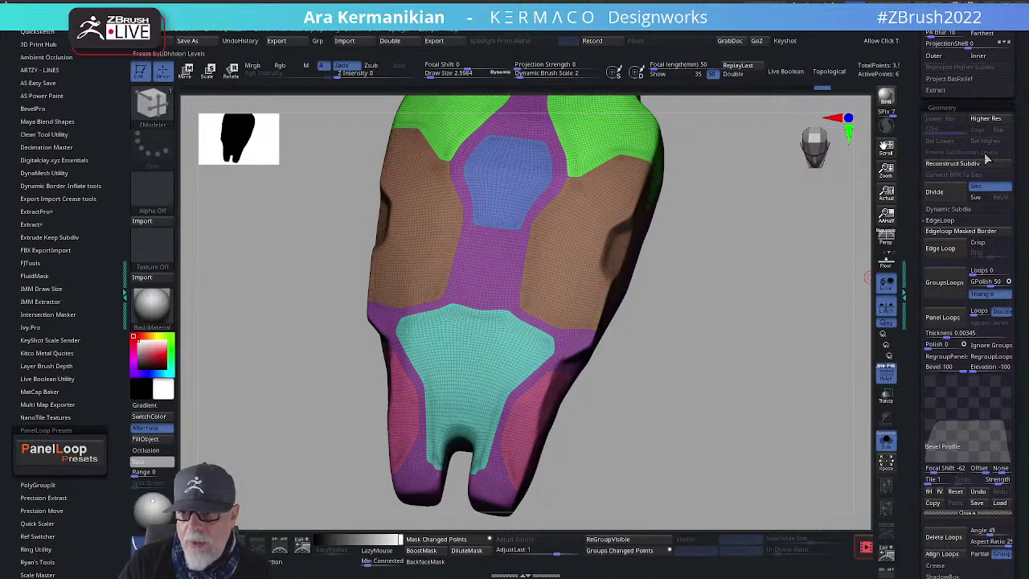
click(926, 323)
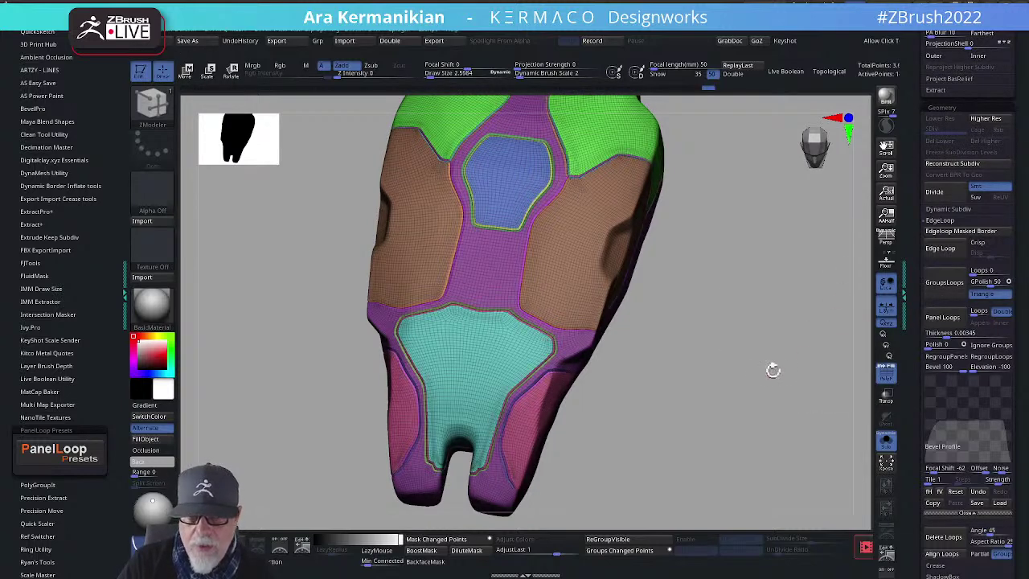
Step: Turn off the polyframe, inspect the panel seams and subdivide the paneled shell once to level 2
click(883, 382)
drag(757, 395, 750, 368)
drag(670, 287, 738, 287)
drag(720, 336, 867, 321)
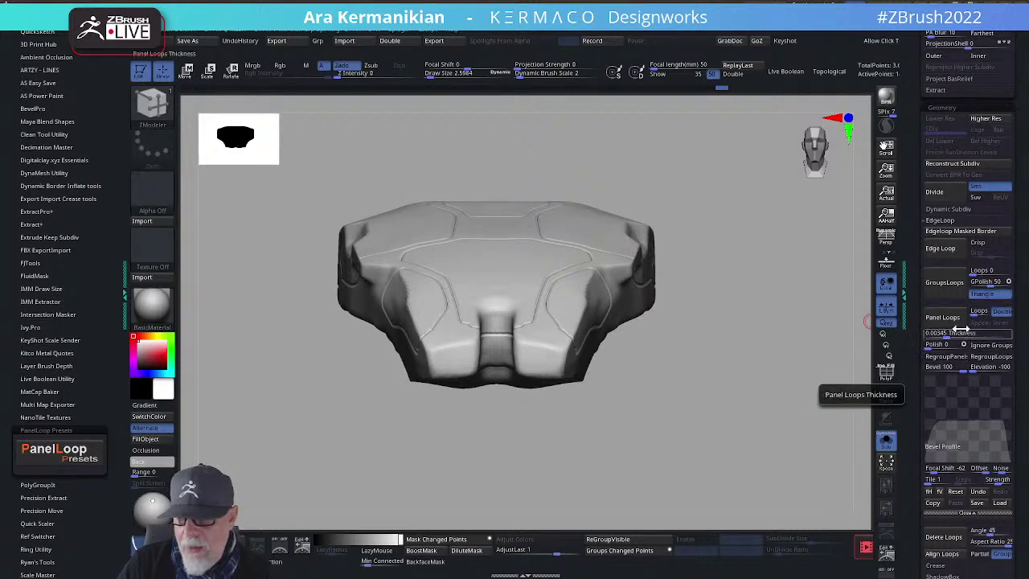
mouse_move(744, 388)
mouse_down()
mouse_move(769, 413)
mouse_move(746, 369)
mouse_move(747, 413)
mouse_move(726, 395)
mouse_up()
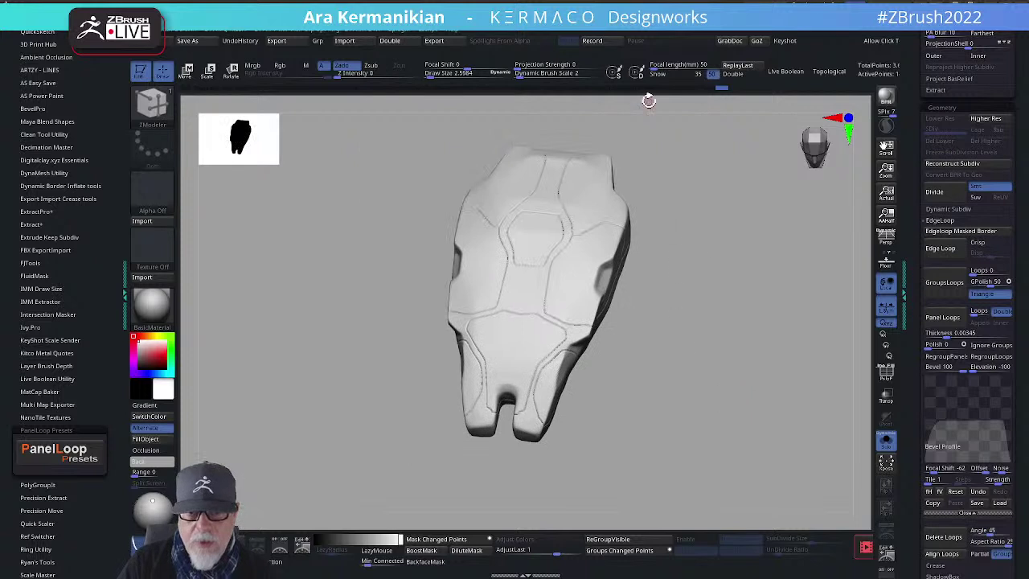
drag(762, 304, 713, 327)
key(d)
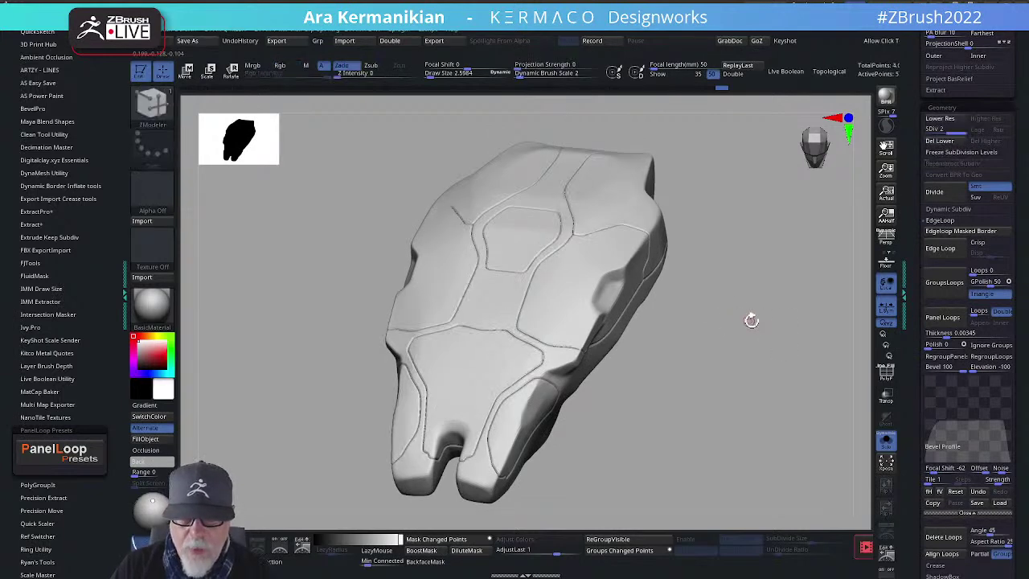
Step: Turn off Solo and hide the cube_NewUVs2_8 and cube_NewUVs2_9 subtools so only the paneled shell shows
drag(787, 338, 731, 314)
shift+drag(738, 357, 764, 344)
mouse_move(794, 442)
alt+mouse_down()
mouse_move(794, 358)
mouse_move(747, 417)
alt+mouse_up()
drag(916, 92, 1007, 261)
drag(918, 133, 997, 217)
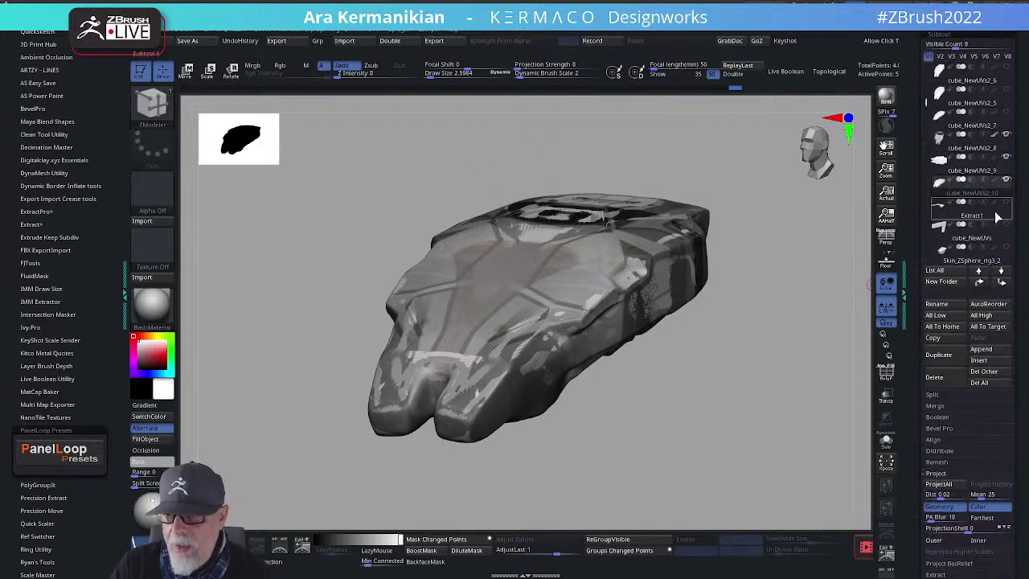
click(1007, 159)
click(1008, 138)
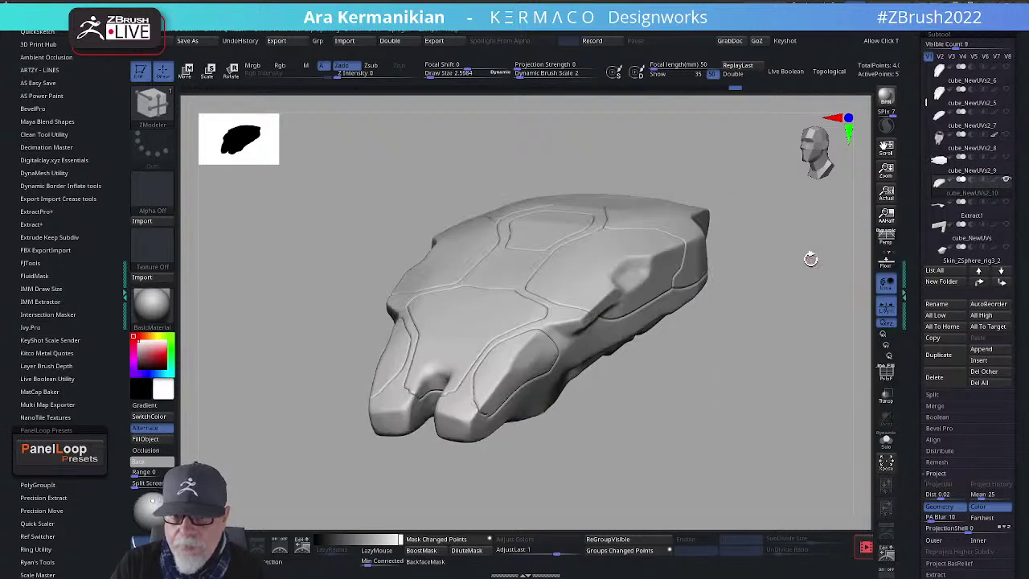
click(1006, 190)
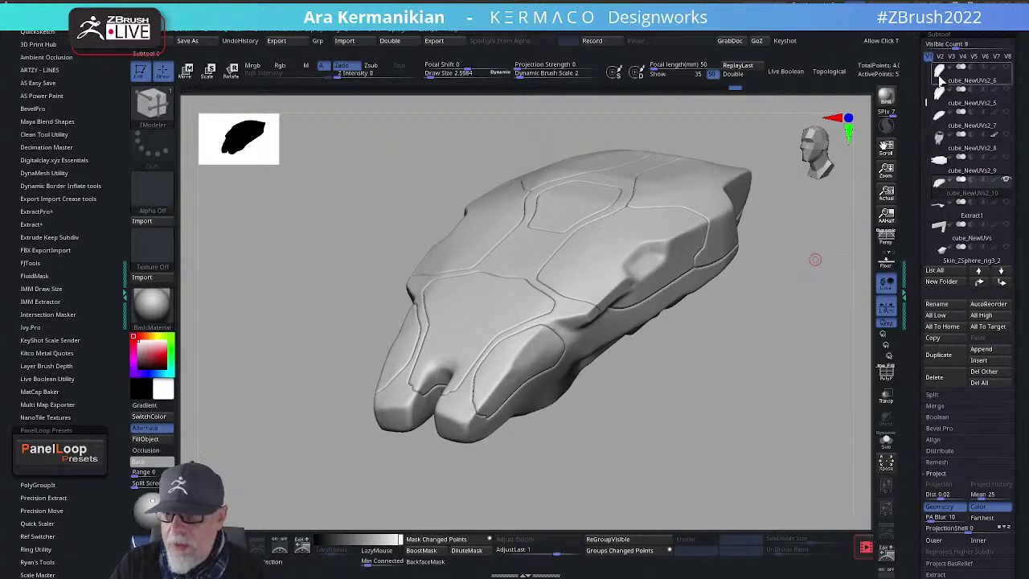
Step: Set the subtool list's visible count to 14 and look through the subtools down to the folders
mouse_move(973, 75)
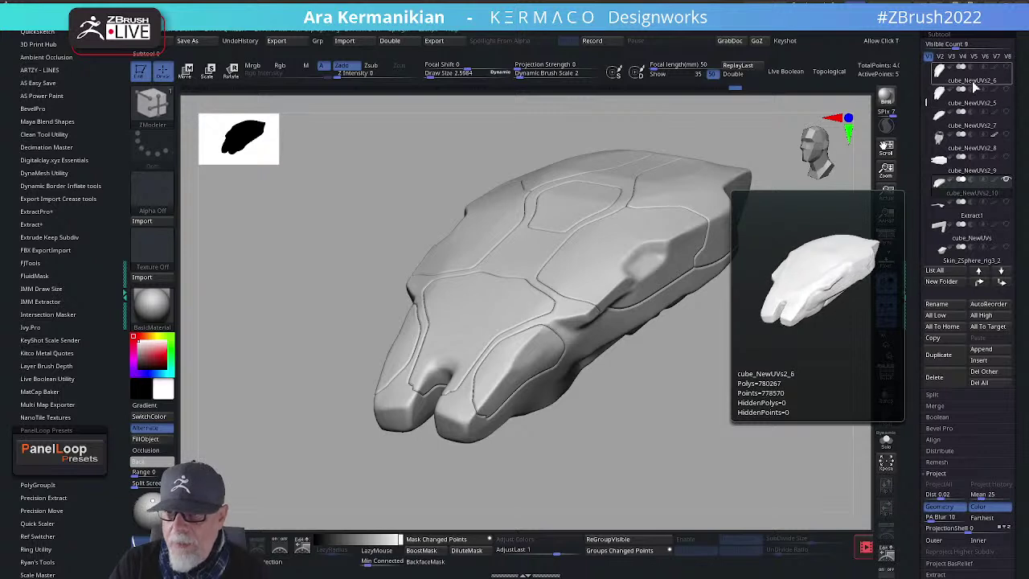
drag(929, 100, 959, 92)
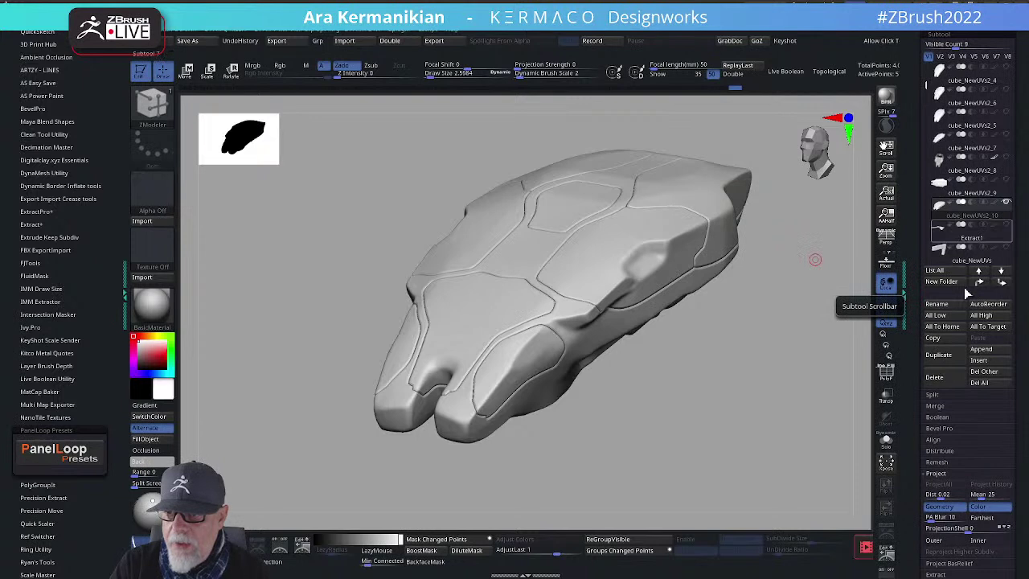
drag(950, 46, 975, 46)
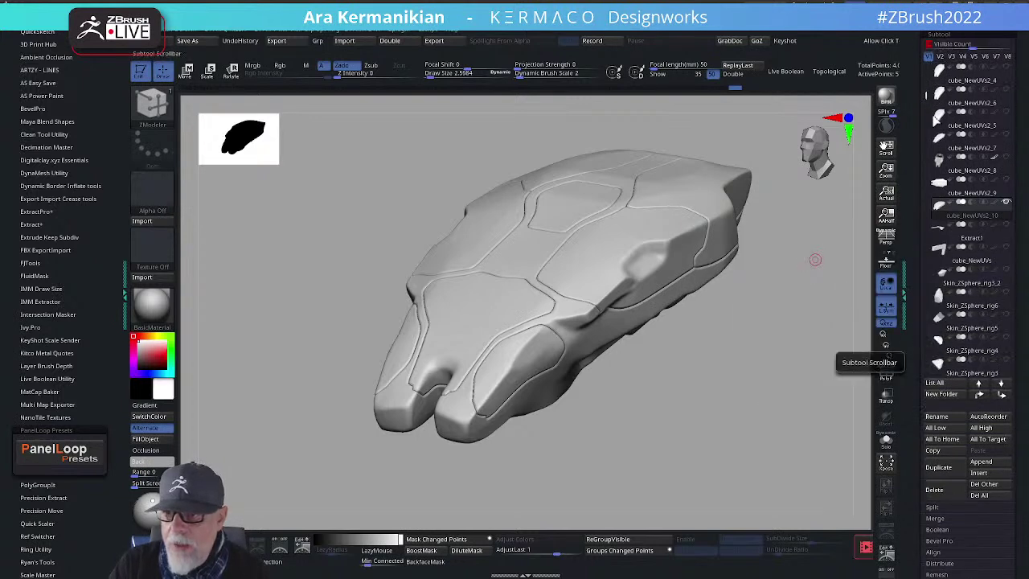
scroll(926, 127, down, 2)
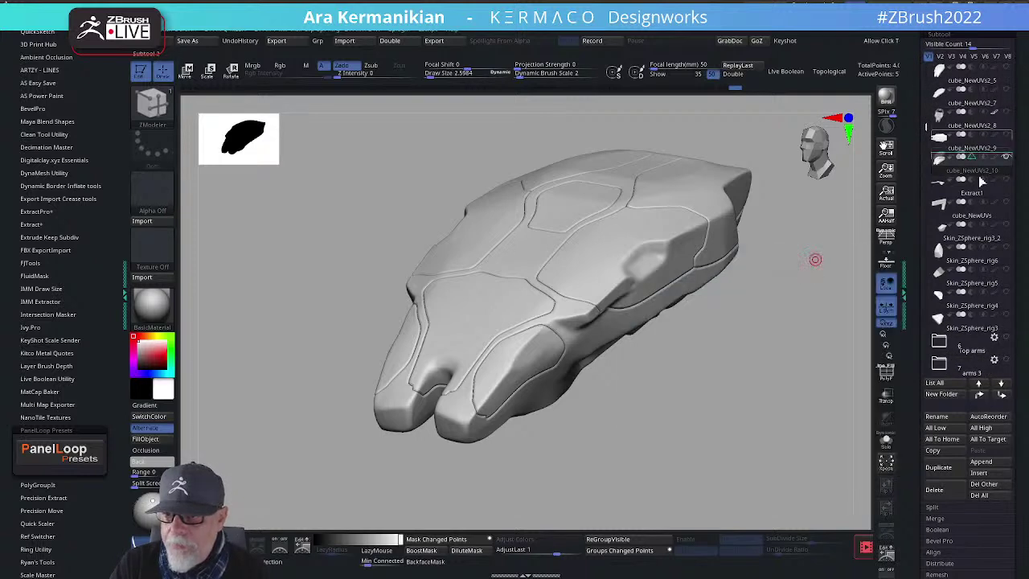
scroll(978, 241, down, 2)
scroll(982, 263, down, 6)
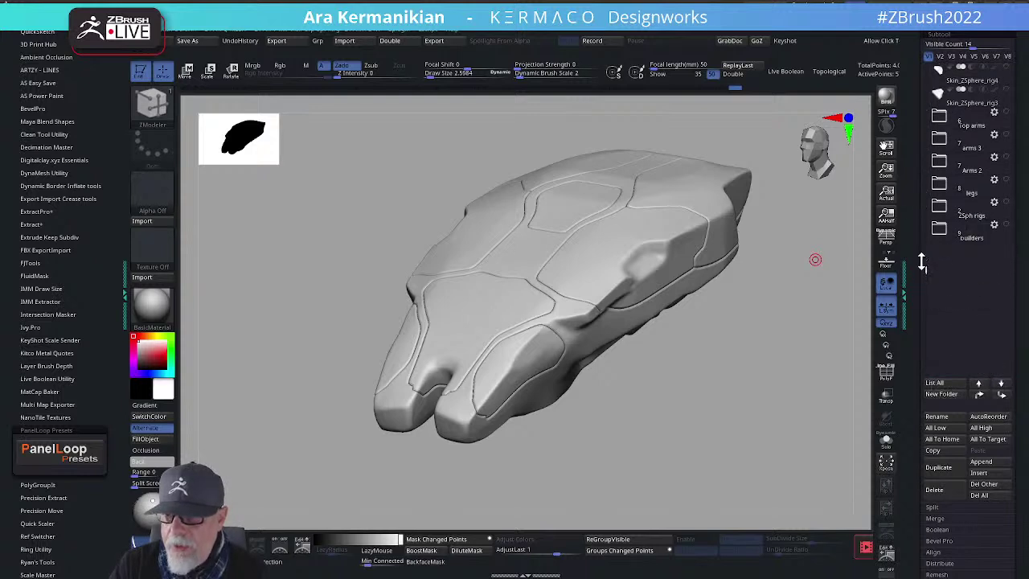
Step: Move the cube_NewUVs2_9 and cube_NewUVs2_8 subtools into the builders folder
drag(920, 265, 920, 88)
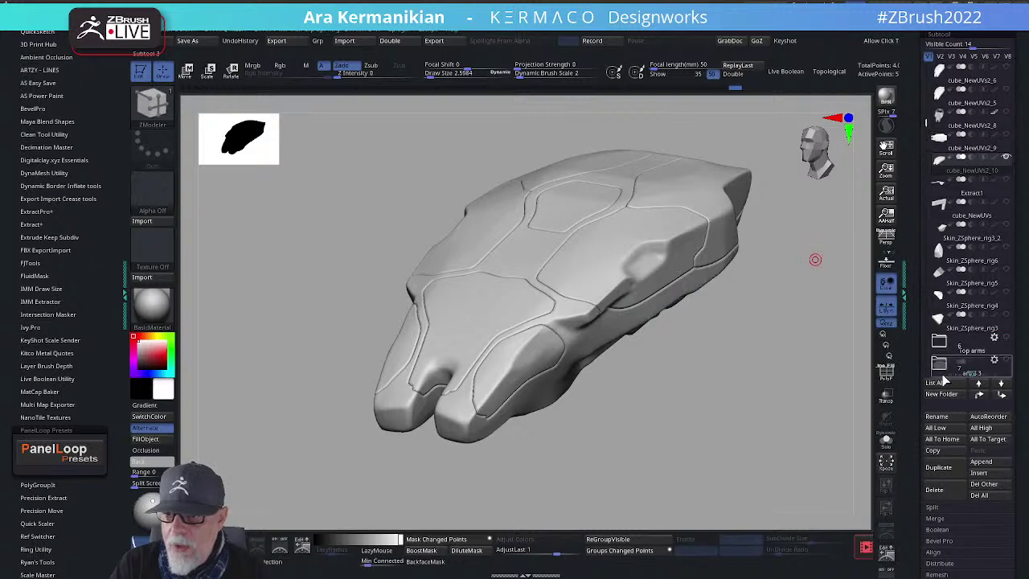
scroll(977, 333, down, 5)
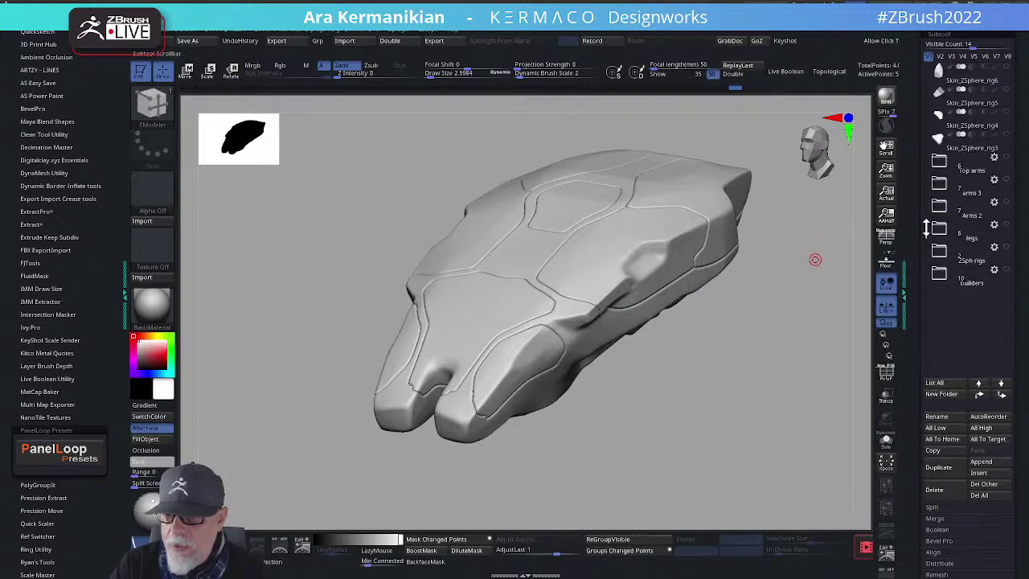
drag(928, 229, 934, 119)
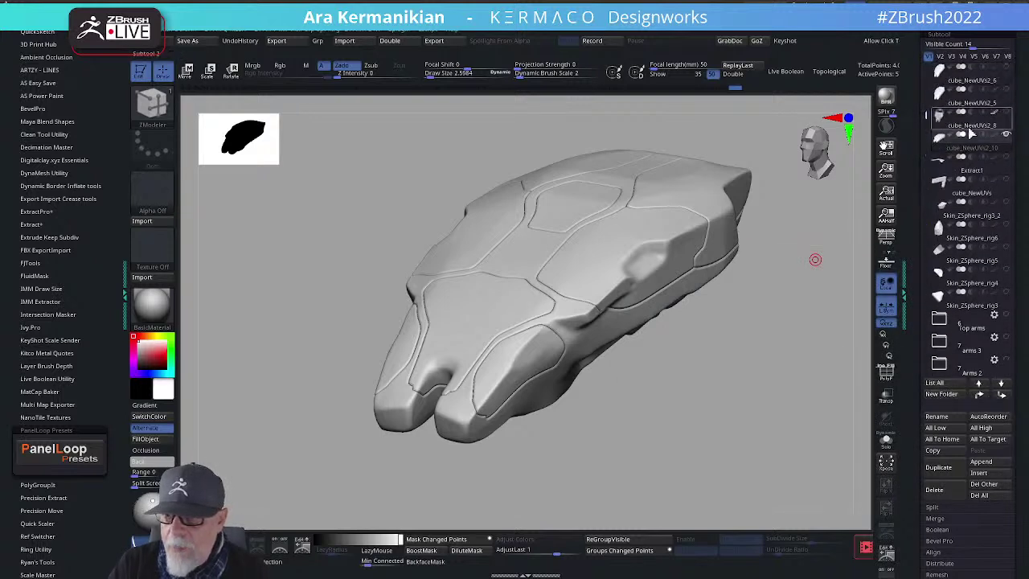
scroll(964, 371, down, 1)
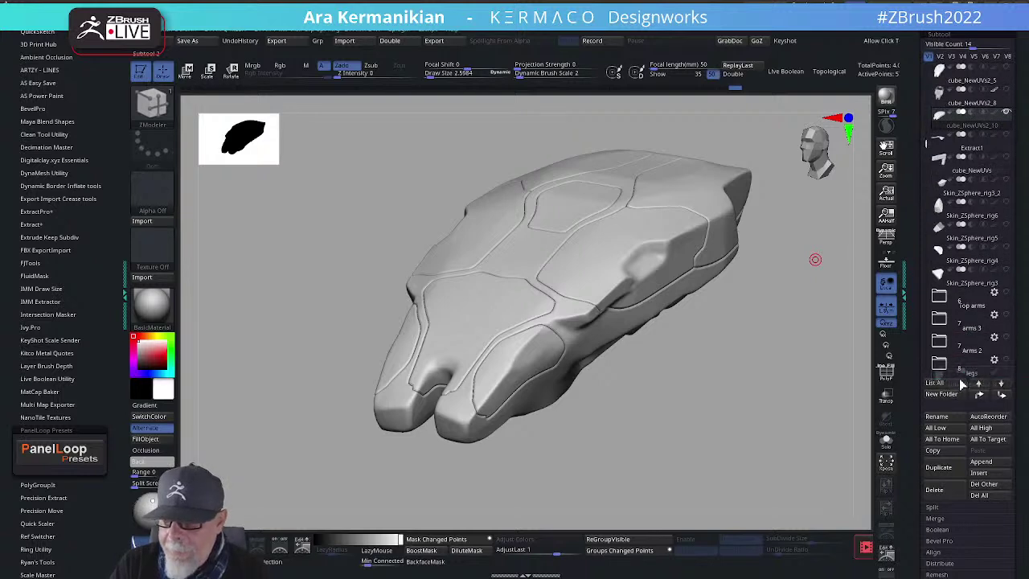
scroll(969, 375, down, 5)
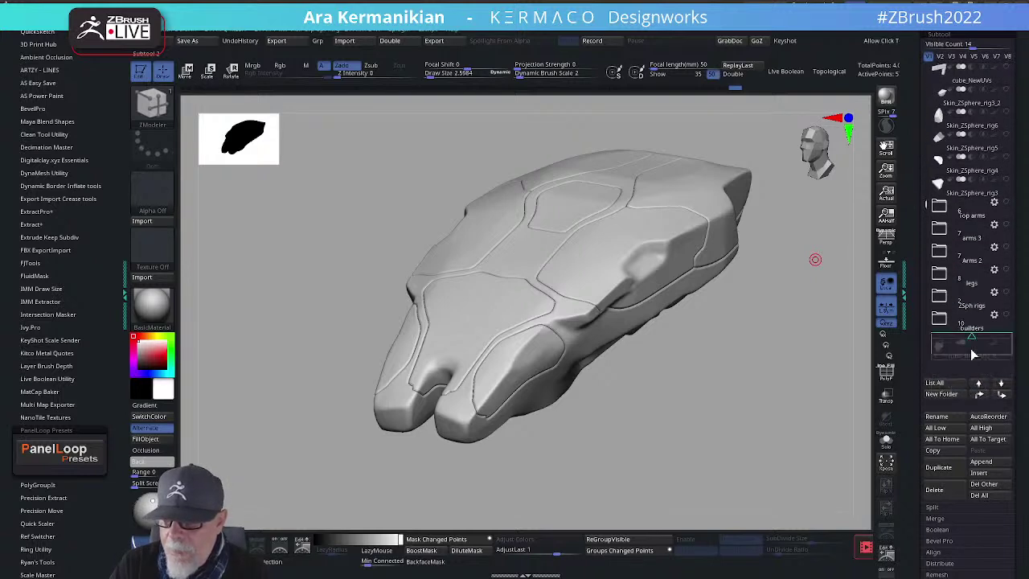
Step: Put the cube_NewUVs2_5 and cube_NewUVs2_6 subtools into the builders folder
drag(925, 204, 928, 98)
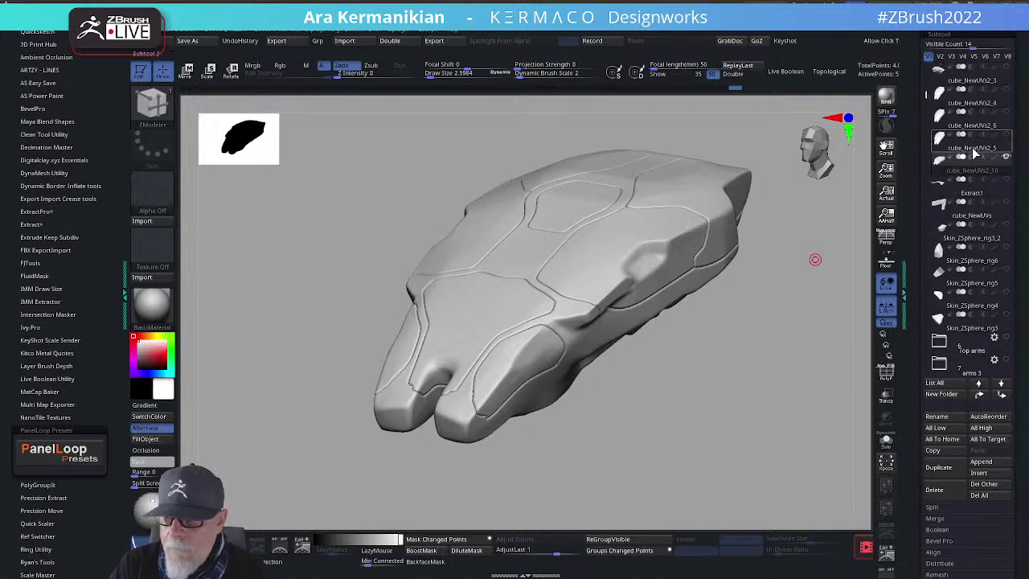
scroll(971, 374, down, 3)
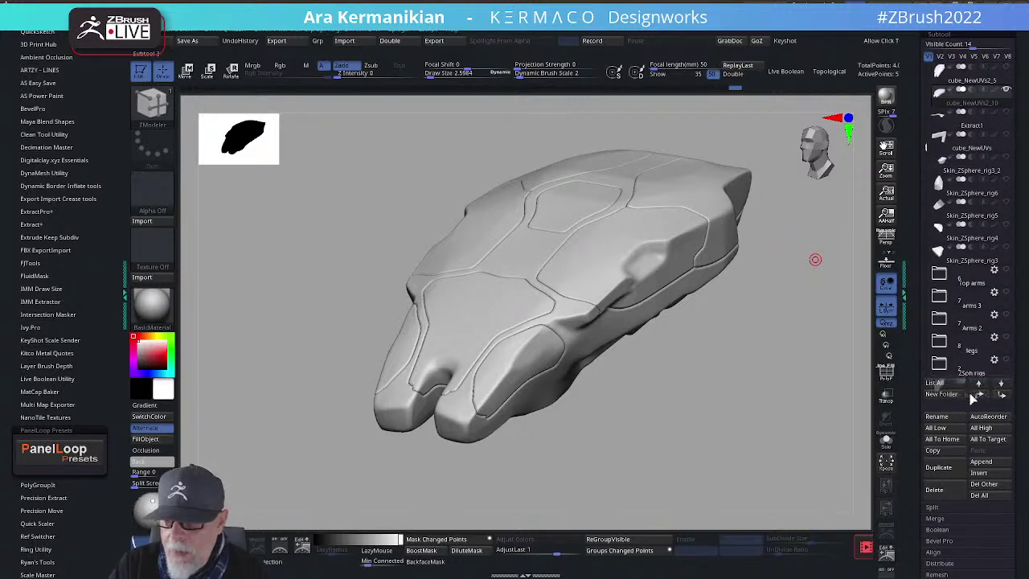
scroll(973, 394, down, 5)
drag(926, 215, 913, 101)
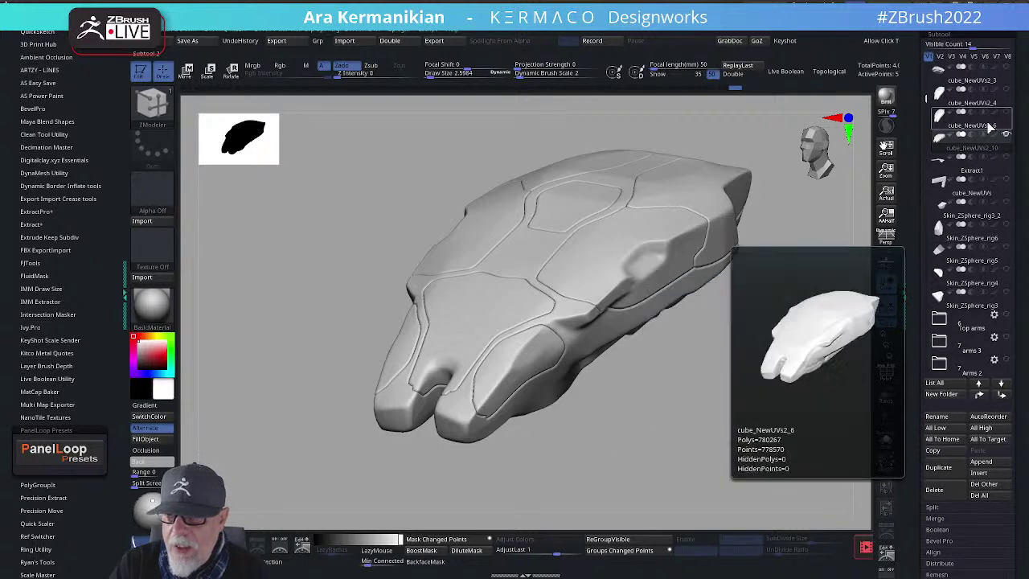
scroll(970, 389, down, 4)
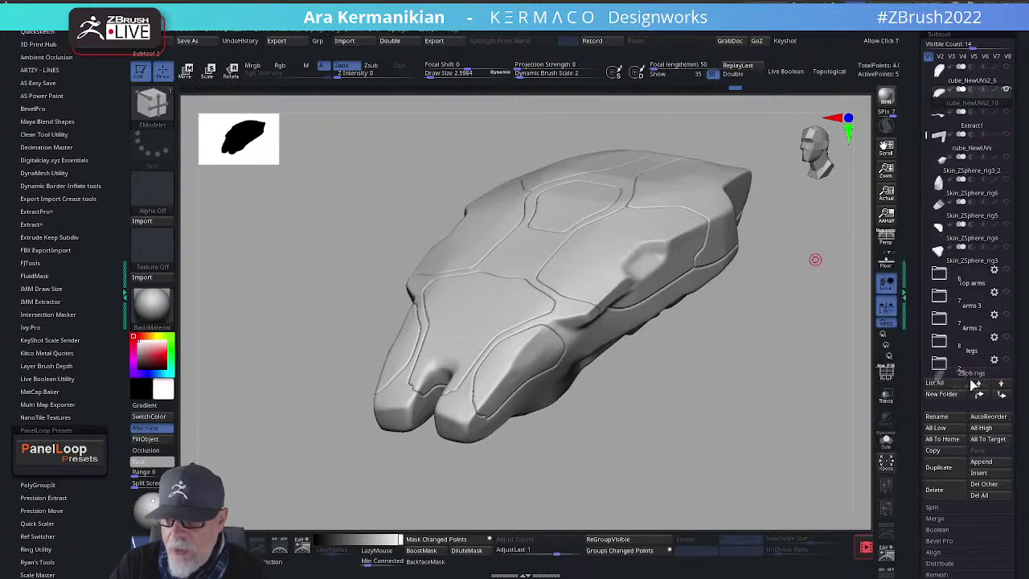
scroll(970, 389, down, 2)
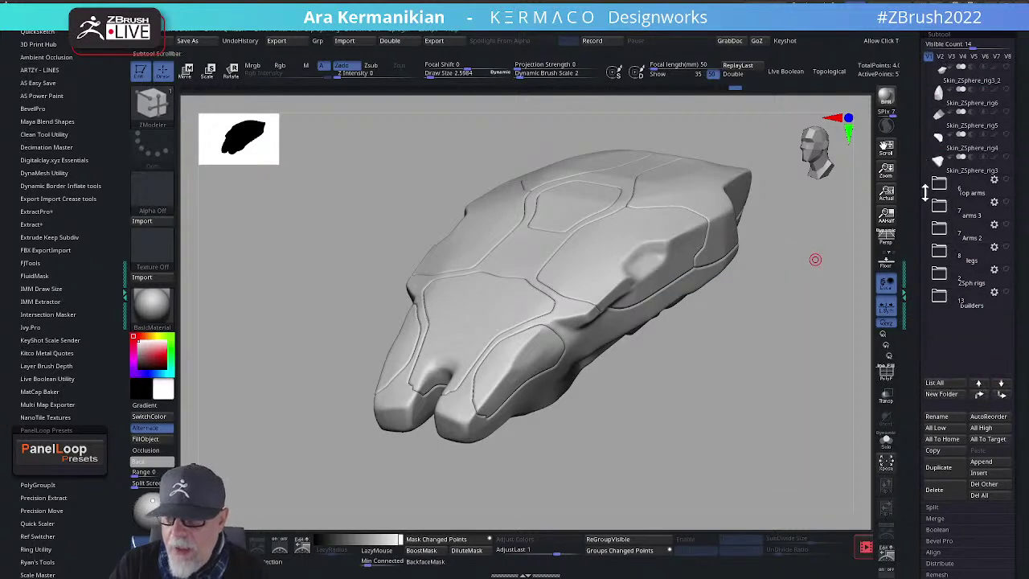
Step: Move the cube_NewUVs2_4 and cube_NewUVs2_3 subtools into the builders folder
drag(926, 186, 906, 85)
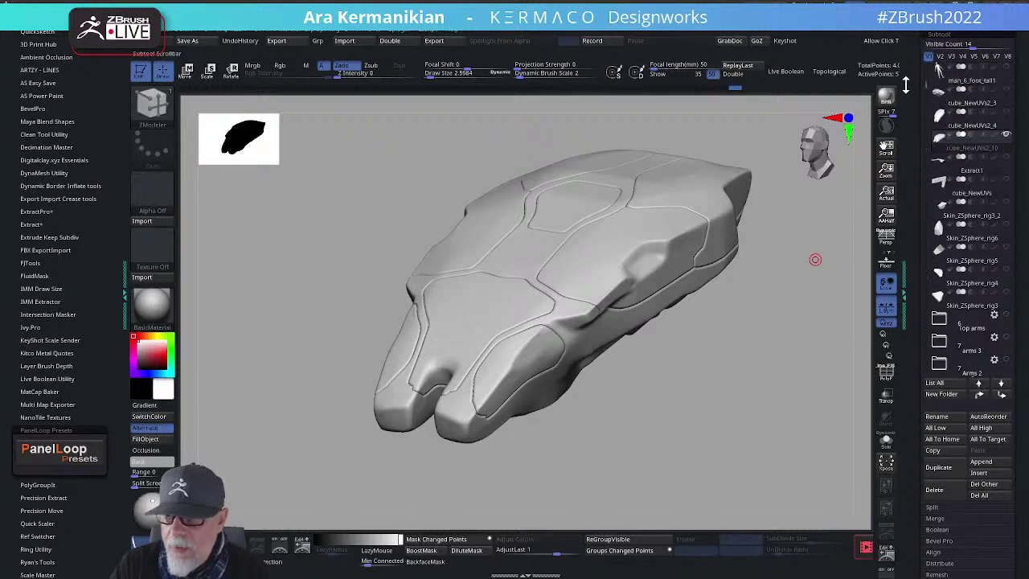
scroll(980, 125, down, 8)
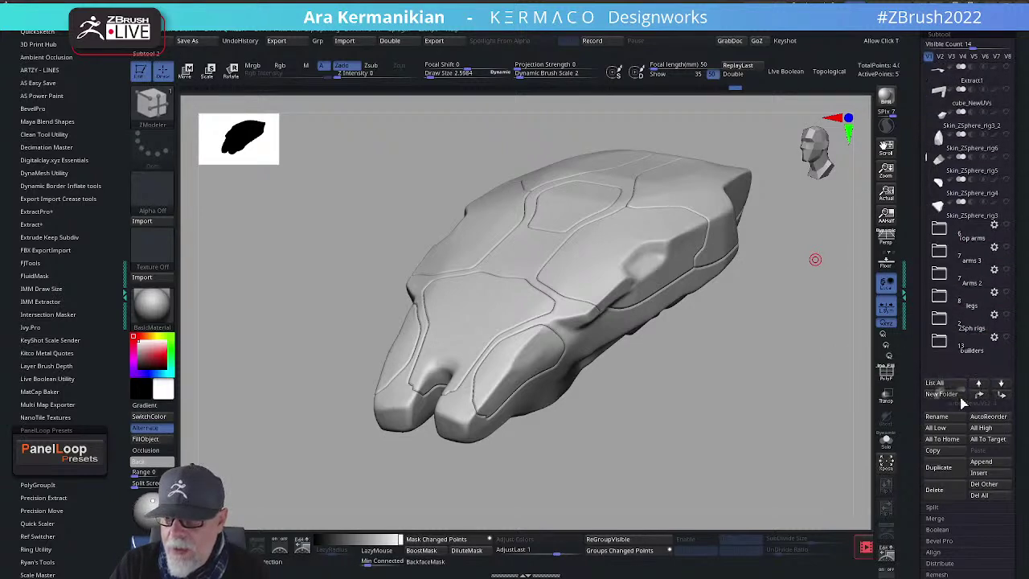
drag(926, 215, 921, 86)
drag(981, 120, 971, 308)
Step: Show all the subtools outside the folders together with the paneled shell cube_NewUVs2_10
drag(925, 188, 902, 73)
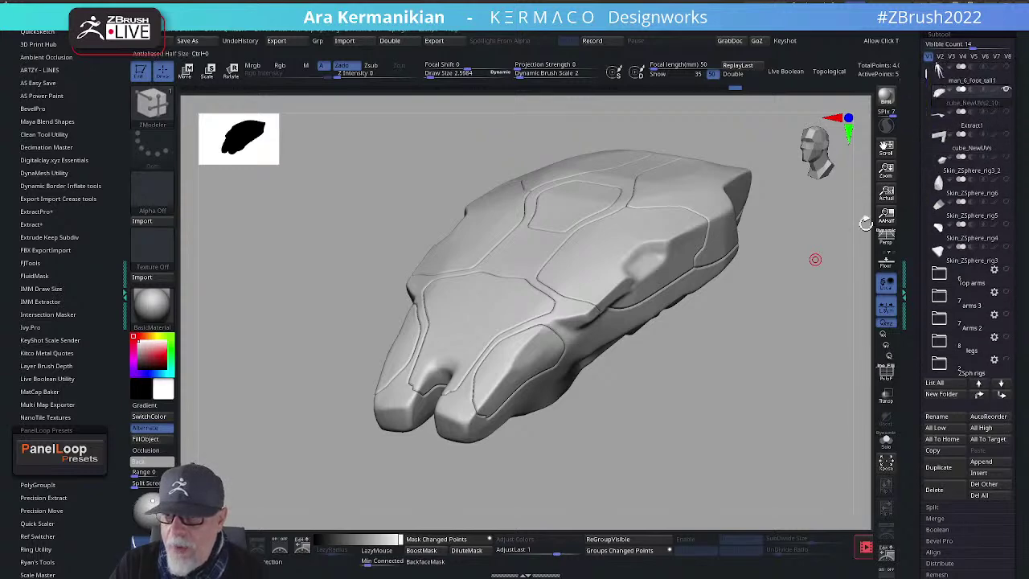
drag(812, 331, 894, 366)
drag(777, 416, 898, 394)
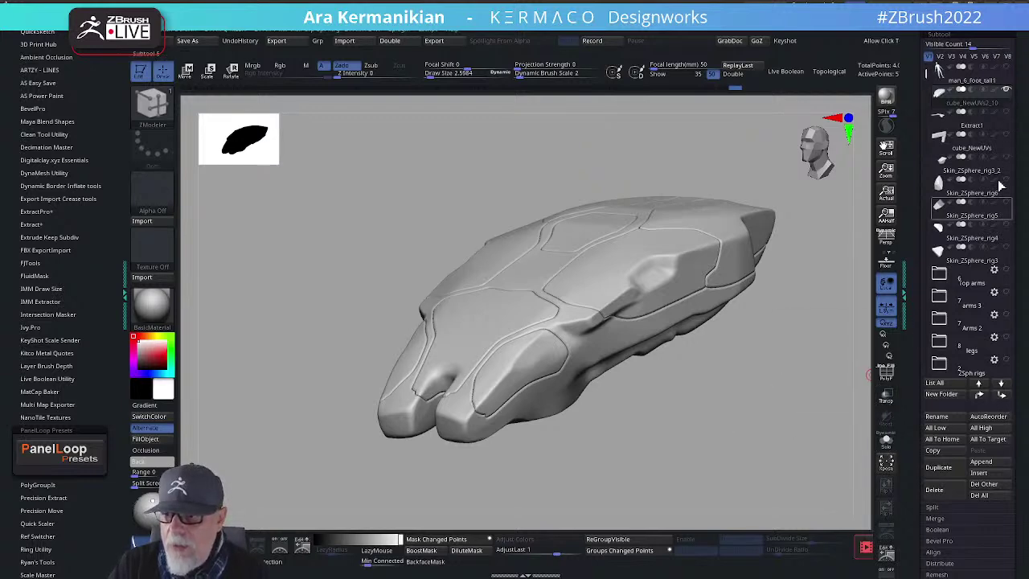
click(1009, 96)
shift+click(1008, 91)
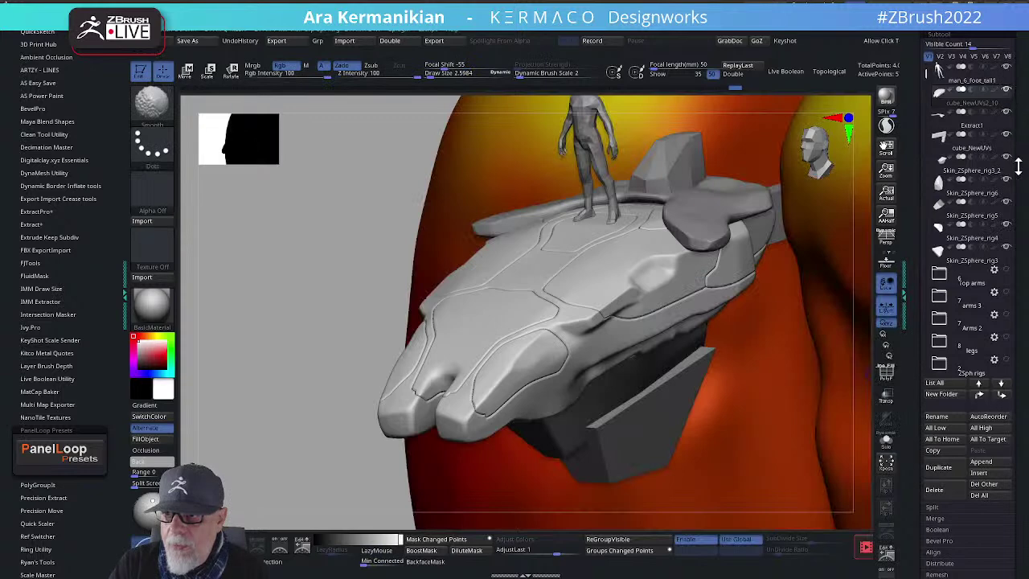
Step: Make the legs, Arms 2, arms 3 and Top arms folders visible
drag(926, 74, 932, 199)
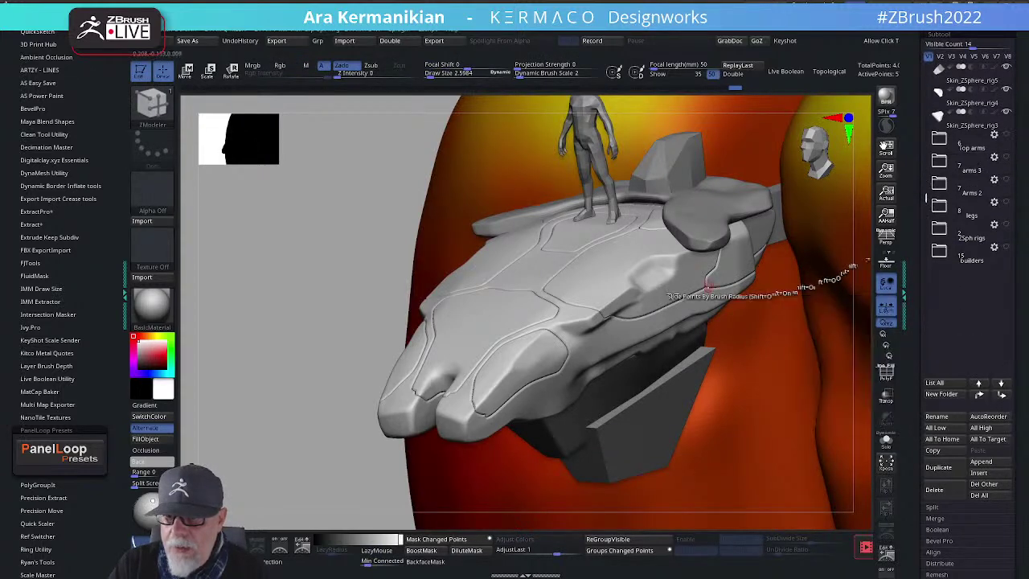
alt+drag(321, 282, 219, 270)
drag(744, 170, 784, 198)
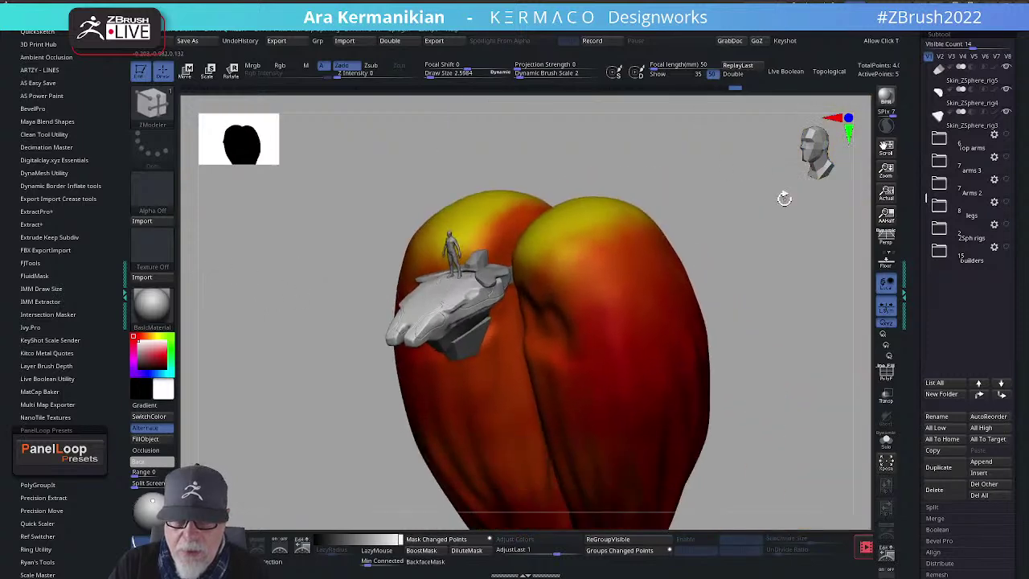
mouse_move(1010, 225)
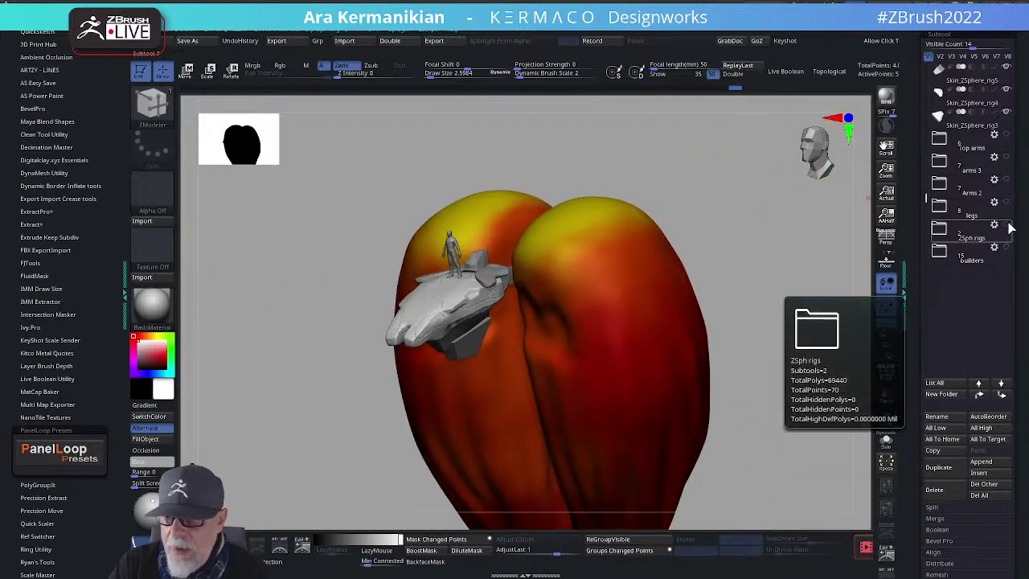
click(1006, 201)
click(1006, 179)
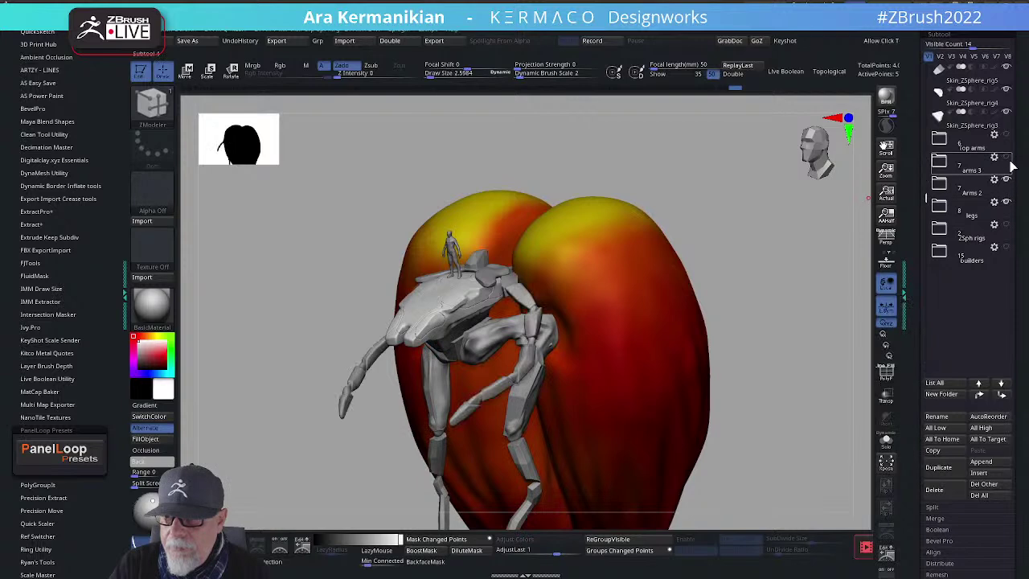
click(1006, 156)
click(1007, 135)
Step: Examine the paneled shell with the arms, legs and human figure from the front, above and the side
drag(733, 190, 722, 234)
mouse_move(710, 332)
mouse_down()
mouse_move(772, 323)
mouse_move(771, 356)
mouse_move(759, 366)
mouse_move(771, 374)
mouse_move(779, 301)
mouse_move(809, 284)
mouse_move(791, 285)
mouse_move(796, 303)
mouse_move(535, 252)
mouse_up()
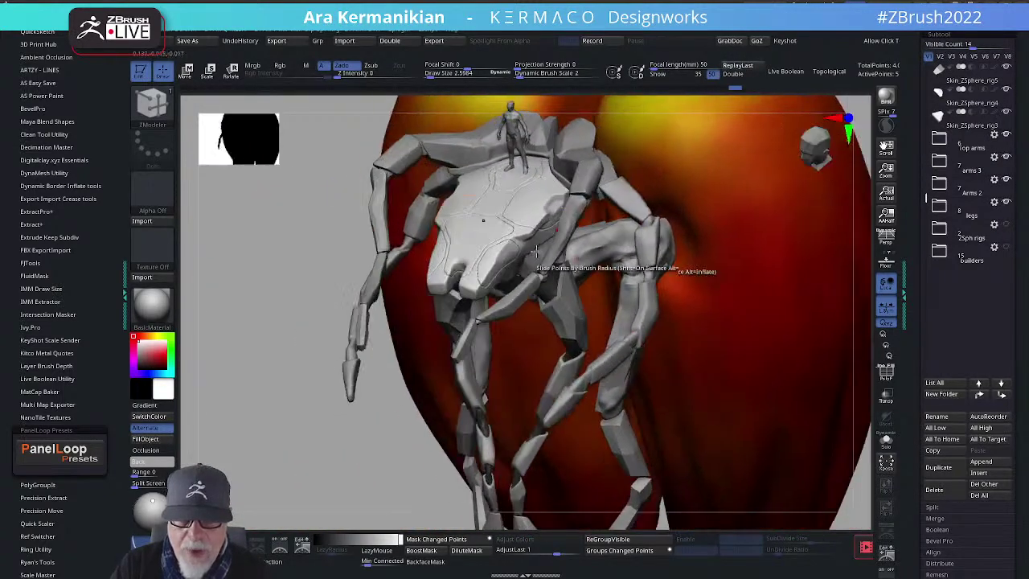
drag(866, 245, 574, 330)
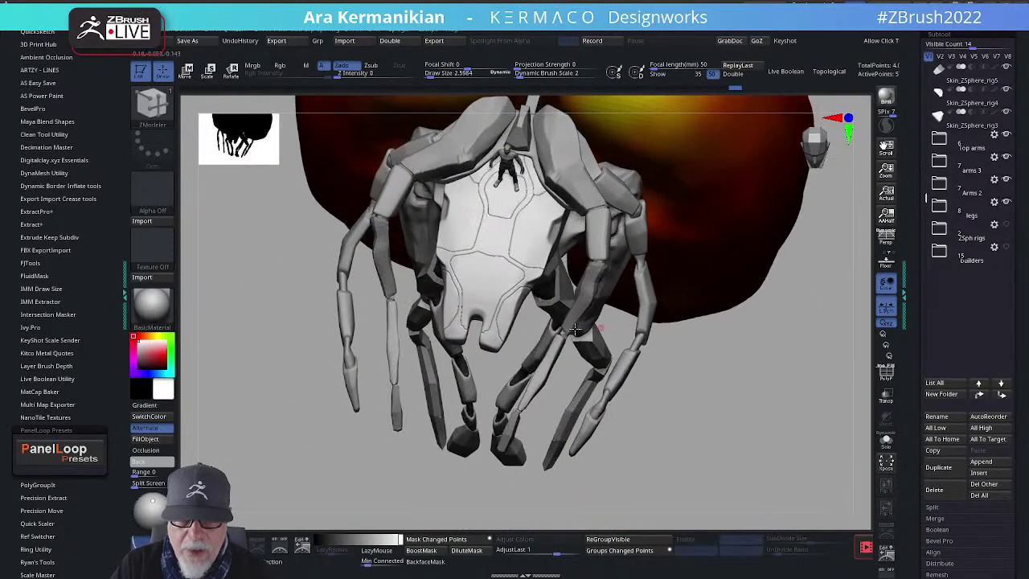
alt+drag(792, 388, 791, 307)
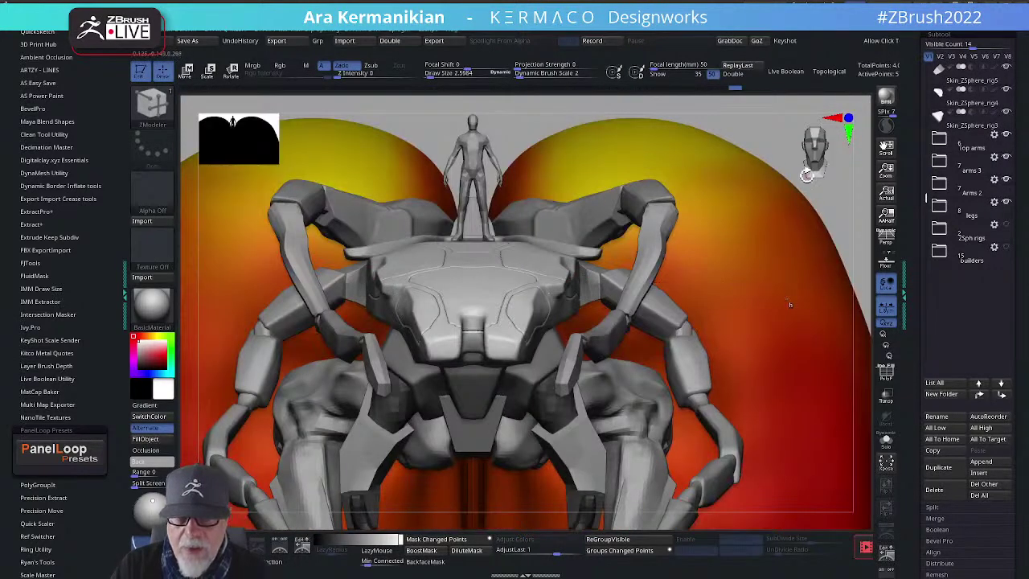
alt+drag(766, 137, 717, 211)
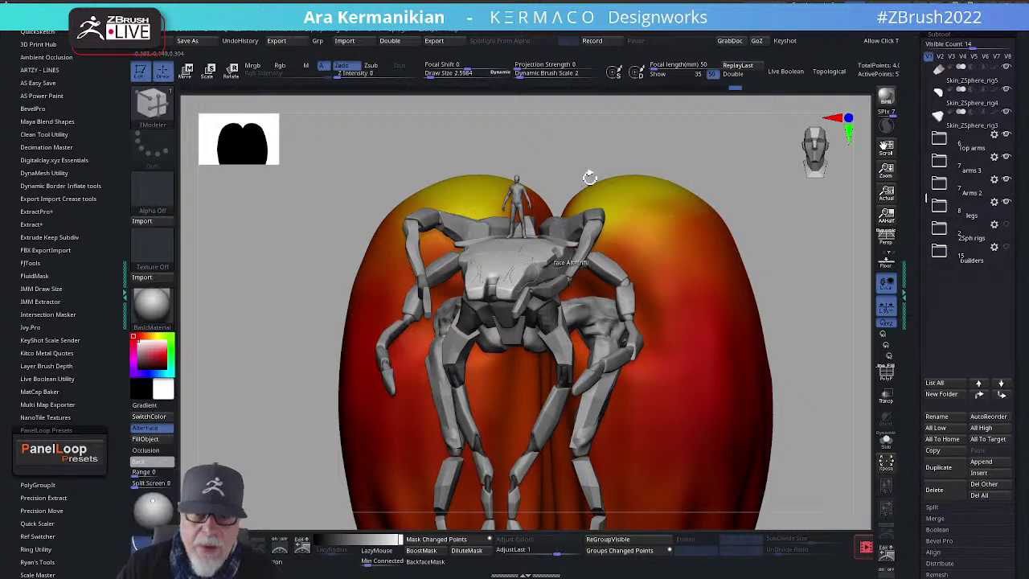
drag(722, 154, 610, 260)
drag(743, 307, 772, 322)
drag(770, 266, 687, 340)
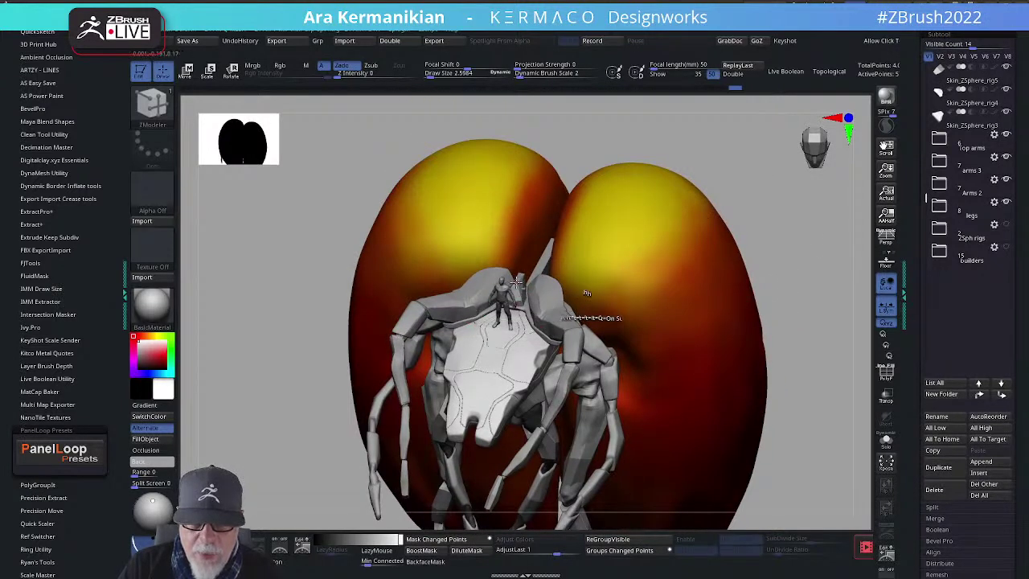
Step: Select the fin behind the figure, Skin_ZSphere_rig6, isolate it and display its polygroups with the polyframe
alt+click(569, 299)
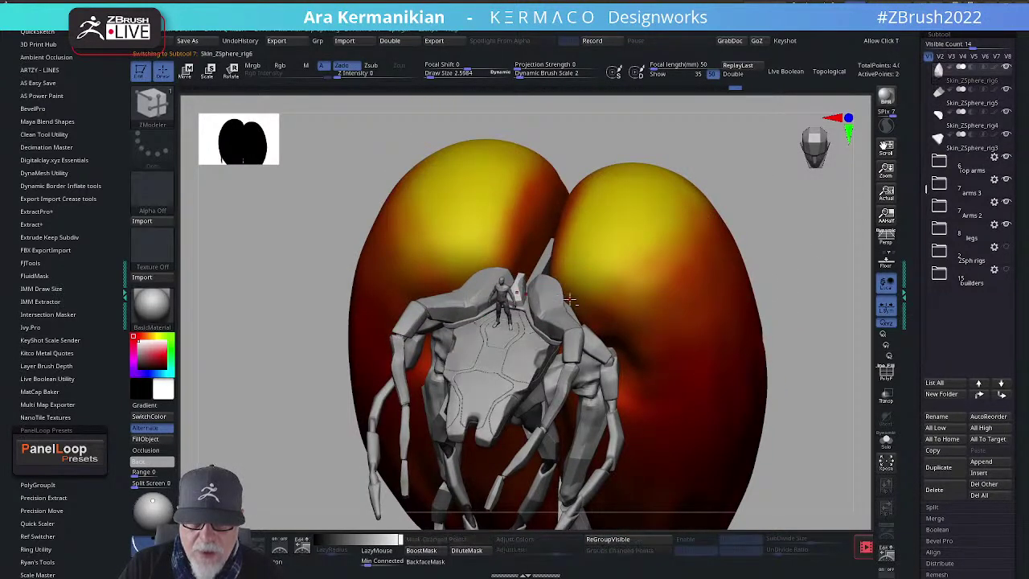
click(885, 441)
drag(744, 383, 709, 332)
click(885, 374)
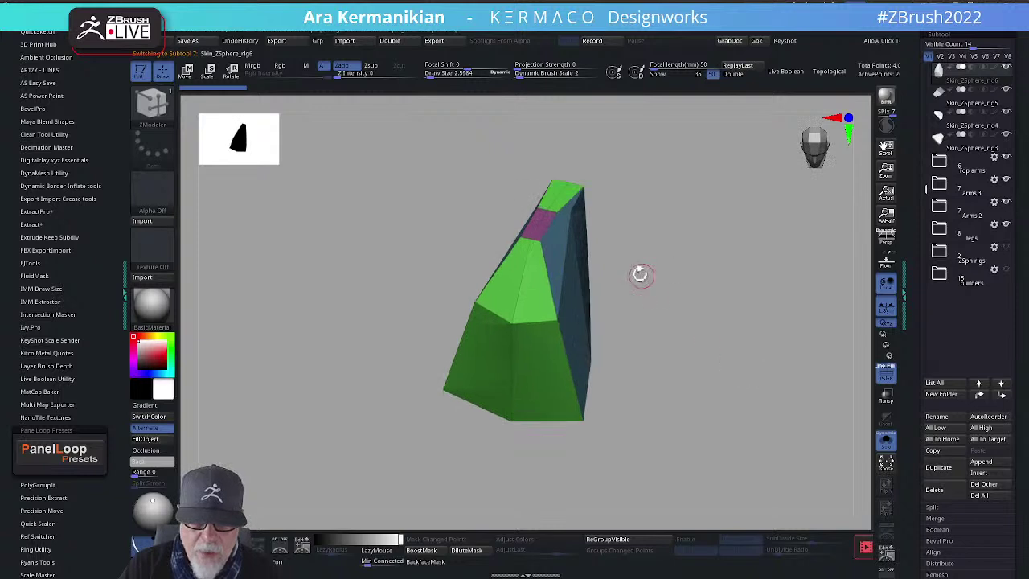
drag(741, 366, 672, 346)
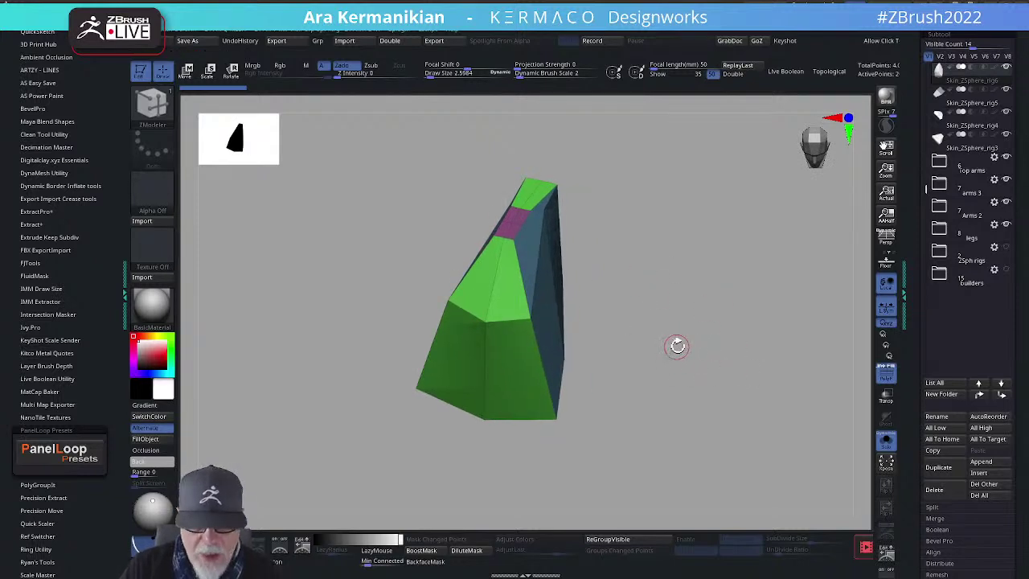
Step: Turn on Dynamic Subdiv for the isolated fin, choosing to always activate it, and inspect the smoothed shape
key(d)
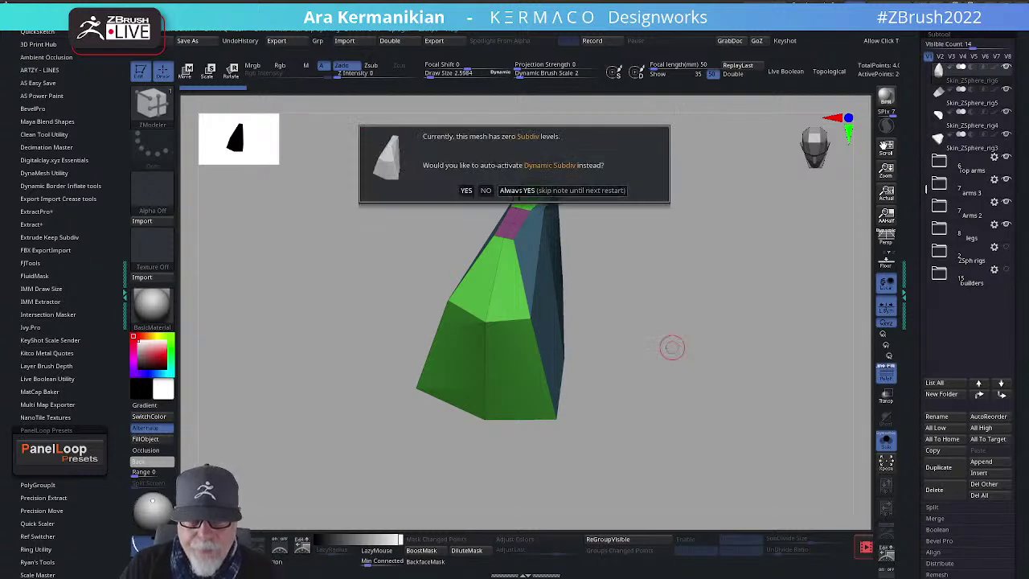
click(547, 190)
drag(717, 347, 744, 345)
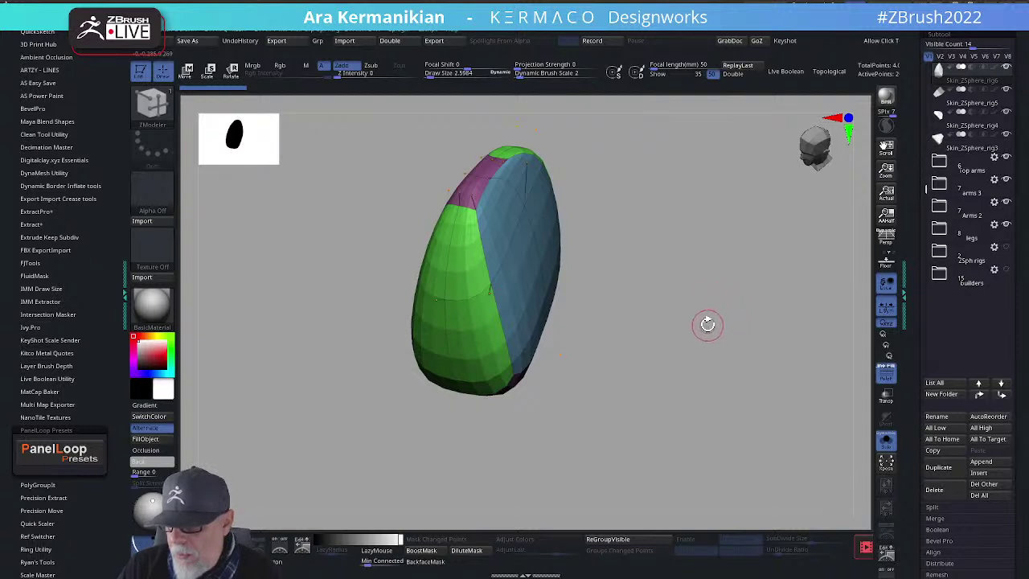
drag(707, 377, 769, 336)
drag(868, 337, 827, 332)
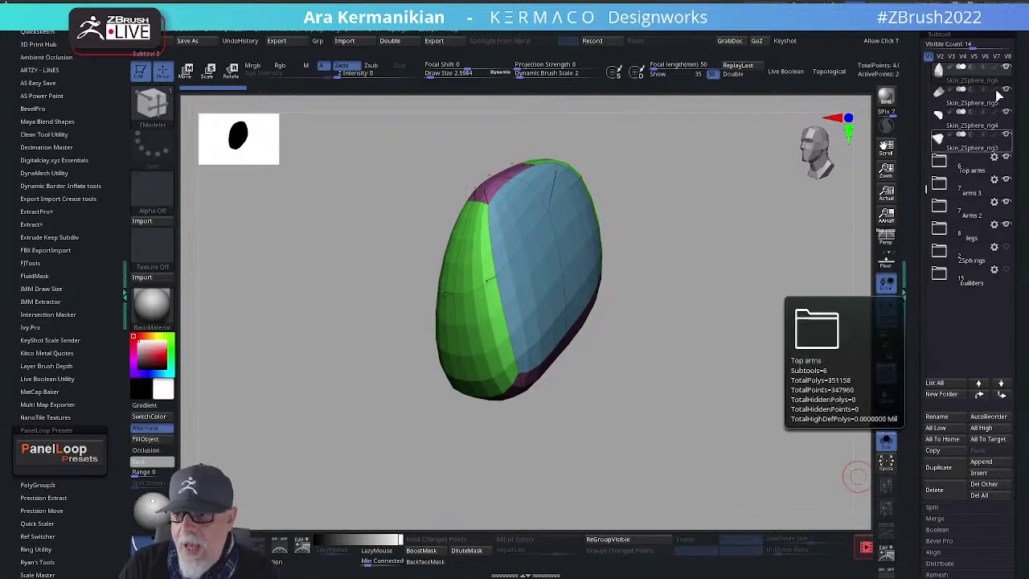
Step: Select the paneled shell cube_NewUVs2_10, turn off the polyframe and inspect its panel seams up close
drag(926, 191, 927, 68)
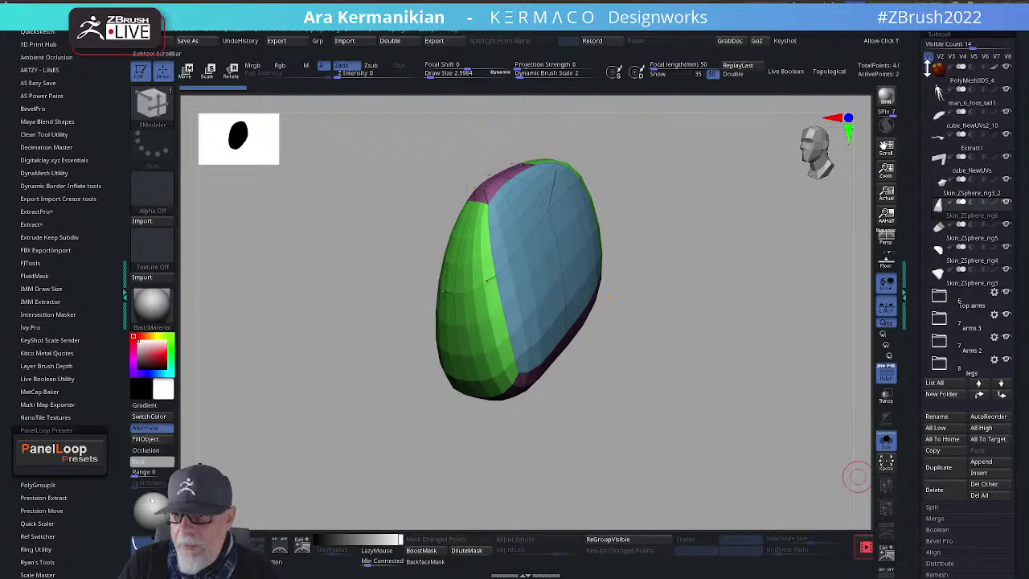
click(963, 131)
drag(725, 241, 781, 287)
click(884, 373)
mouse_move(777, 412)
mouse_down()
mouse_move(779, 390)
mouse_move(664, 340)
mouse_up()
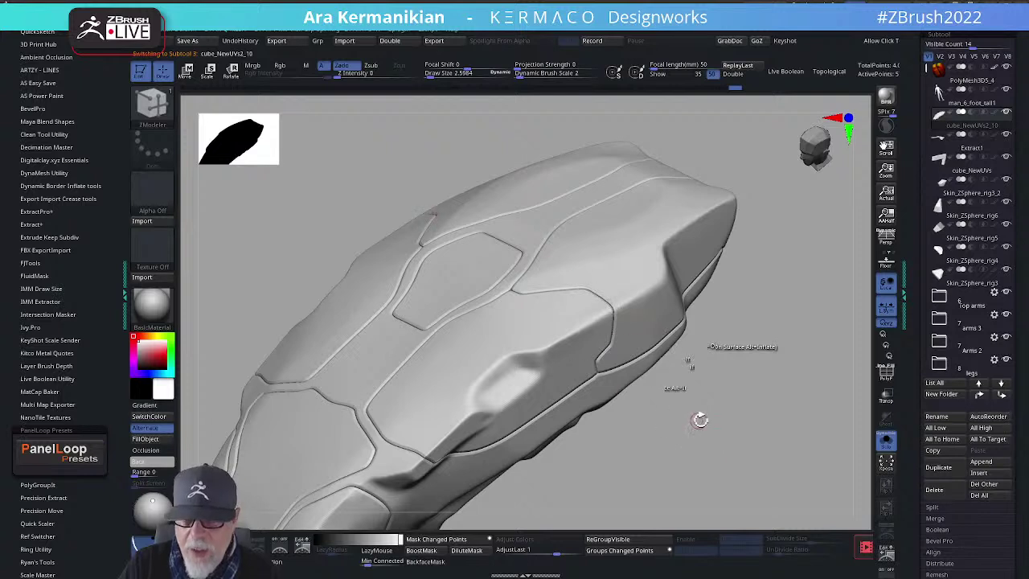
alt+drag(747, 426, 772, 392)
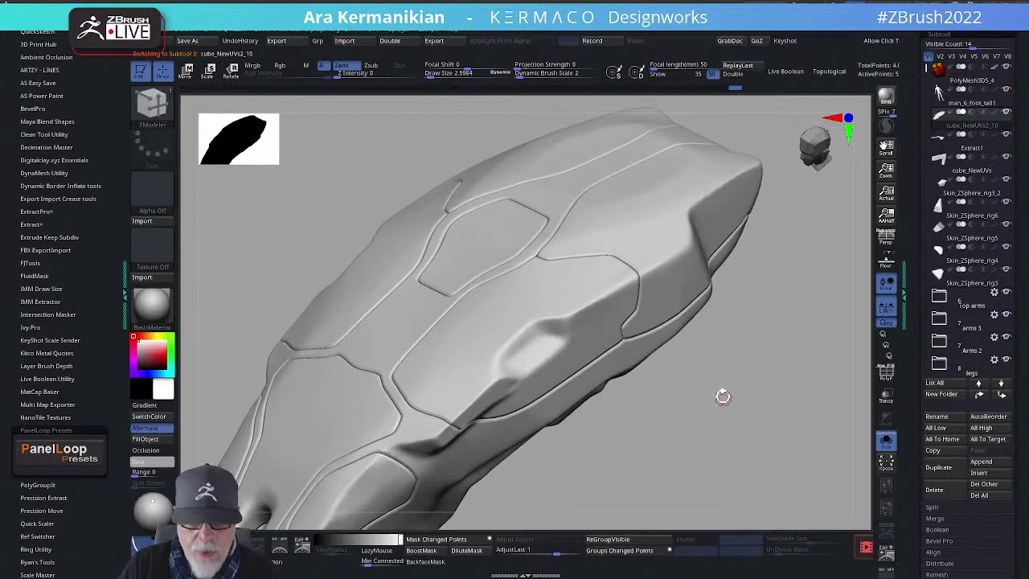
Step: Switch to the Move brush and examine the isolated shell's panel seams from the front and the side
key(b)
key(m)
key(v)
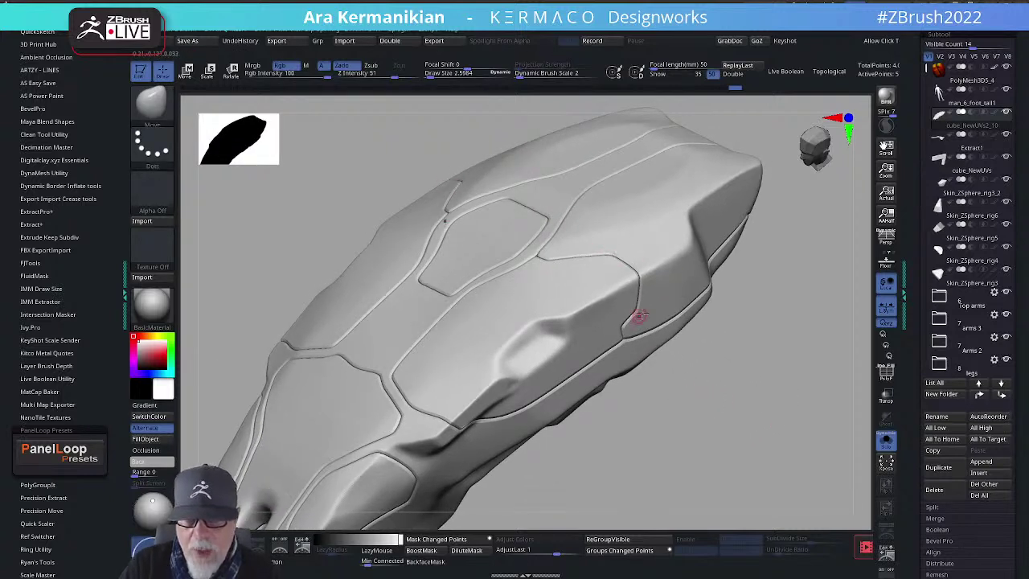
drag(726, 394, 701, 331)
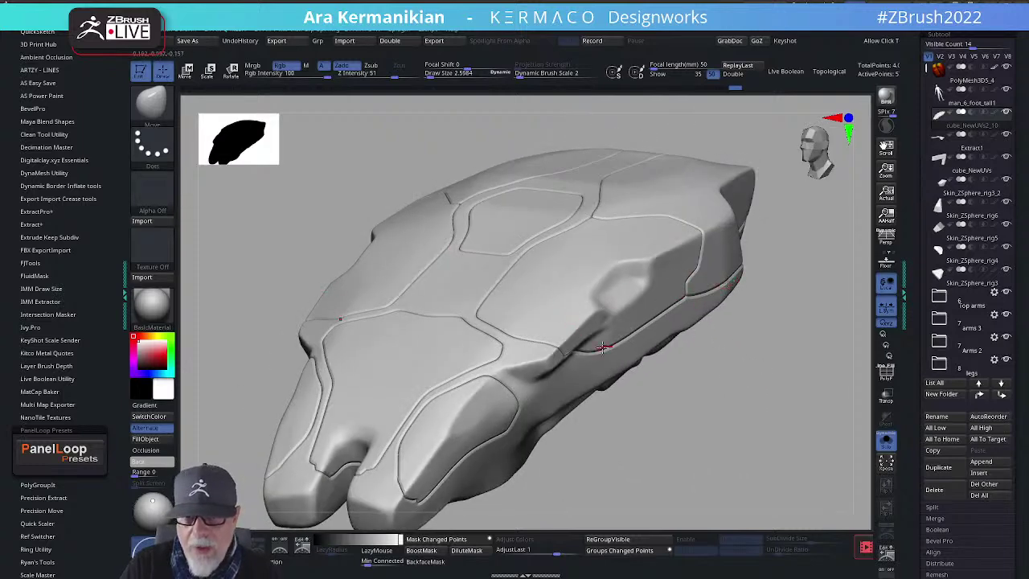
drag(638, 445, 577, 428)
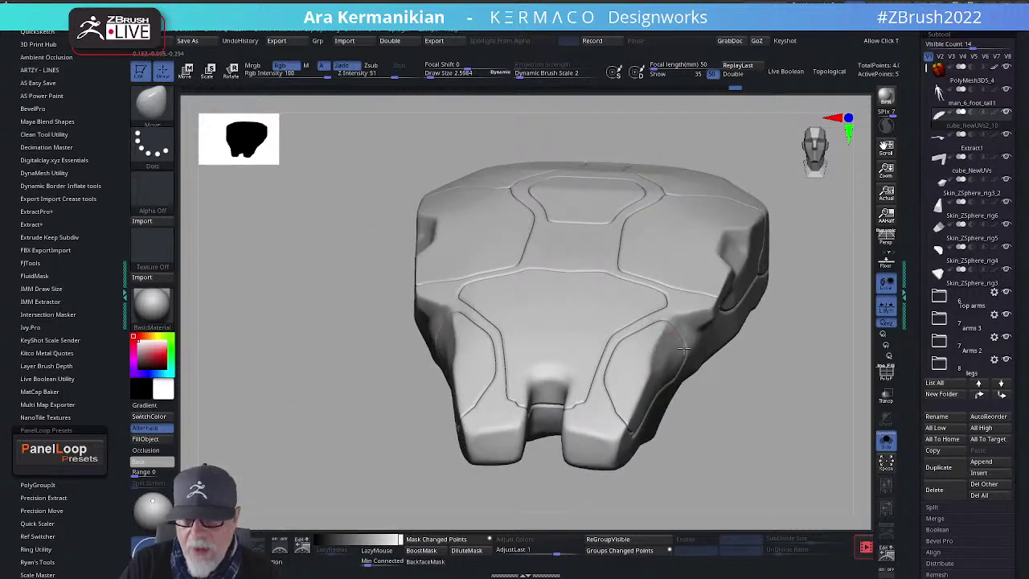
drag(775, 428, 924, 299)
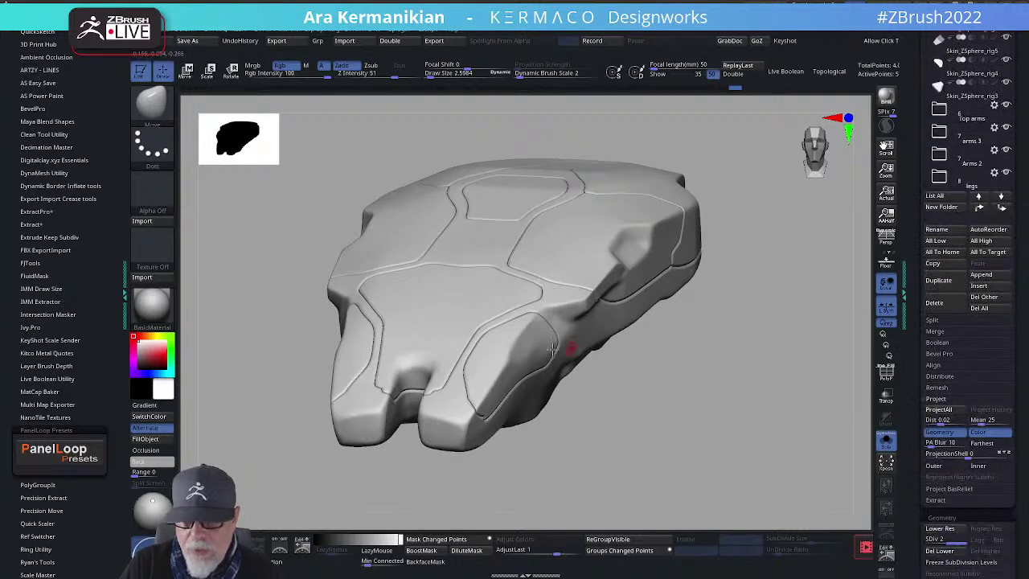
drag(905, 413, 932, 341)
drag(913, 404, 922, 322)
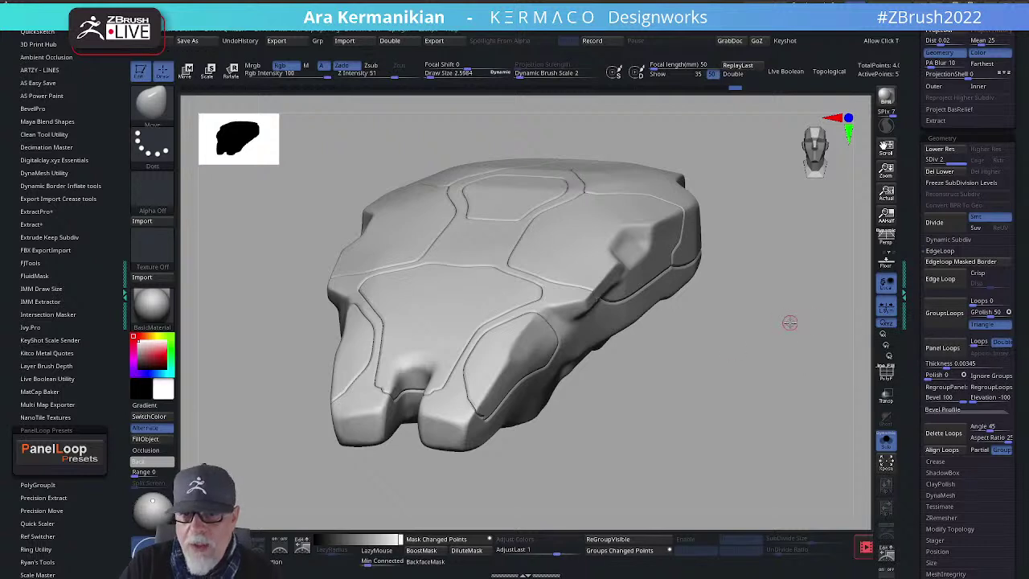
drag(790, 322, 801, 329)
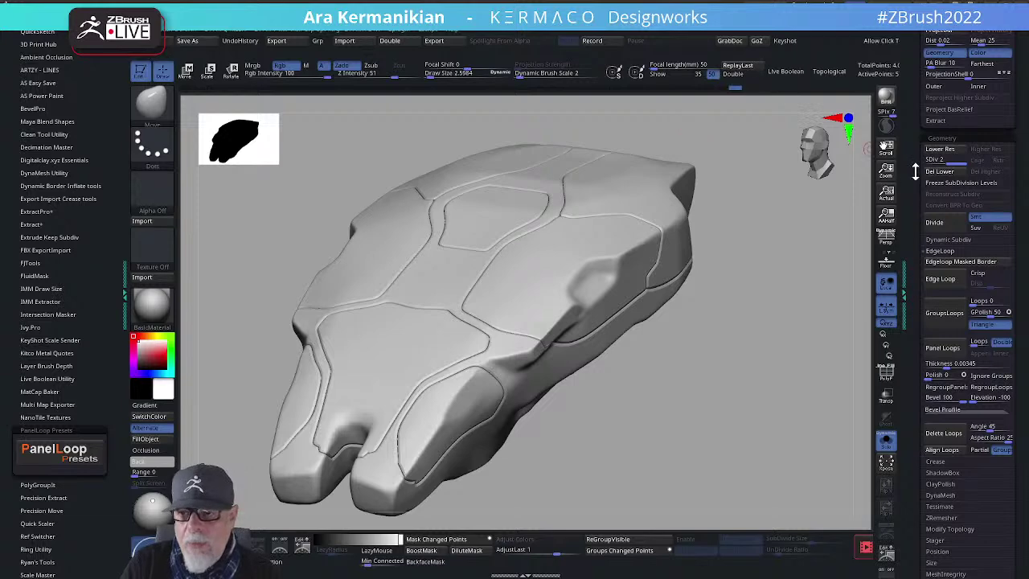
Step: Duplicate the paneled shell cube_NewUVs2_10
scroll(914, 171, up, 5)
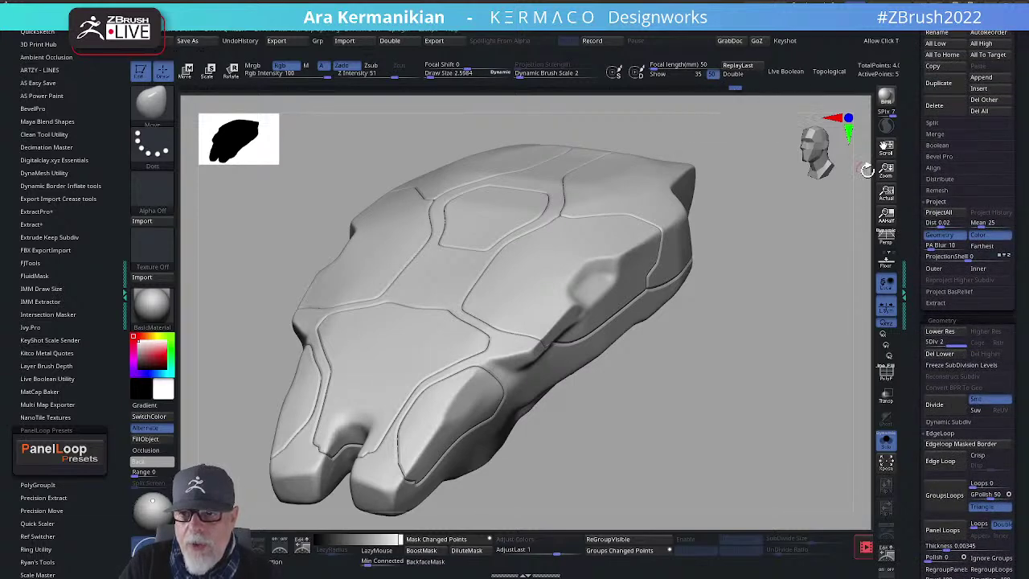
scroll(919, 131, up, 5)
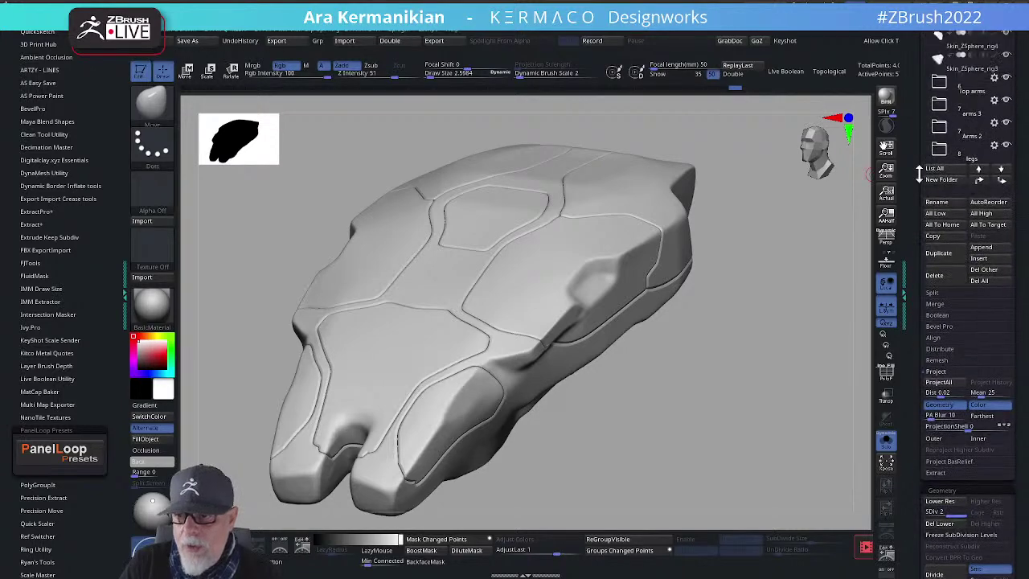
scroll(918, 71, up, 3)
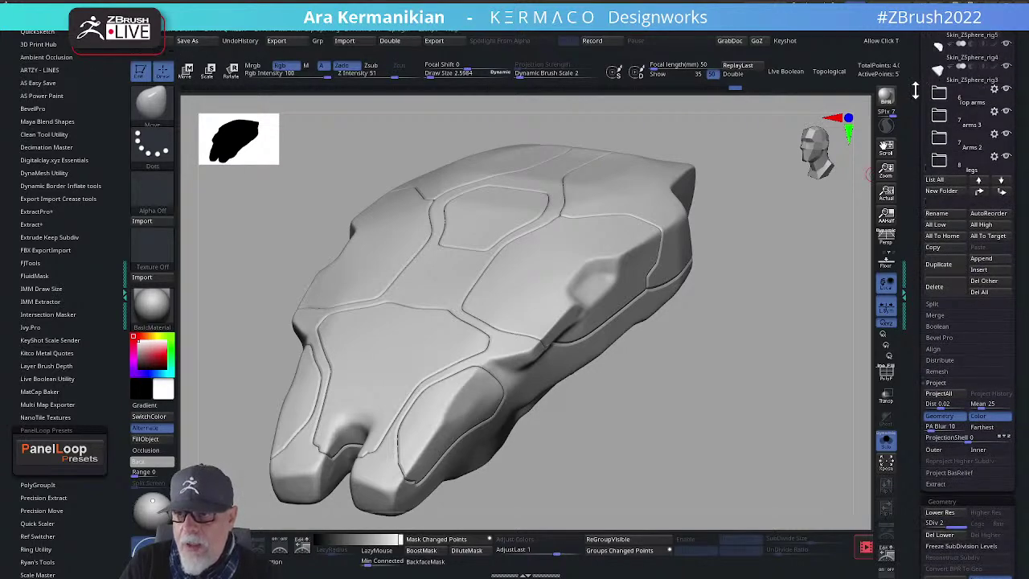
scroll(916, 121, up, 4)
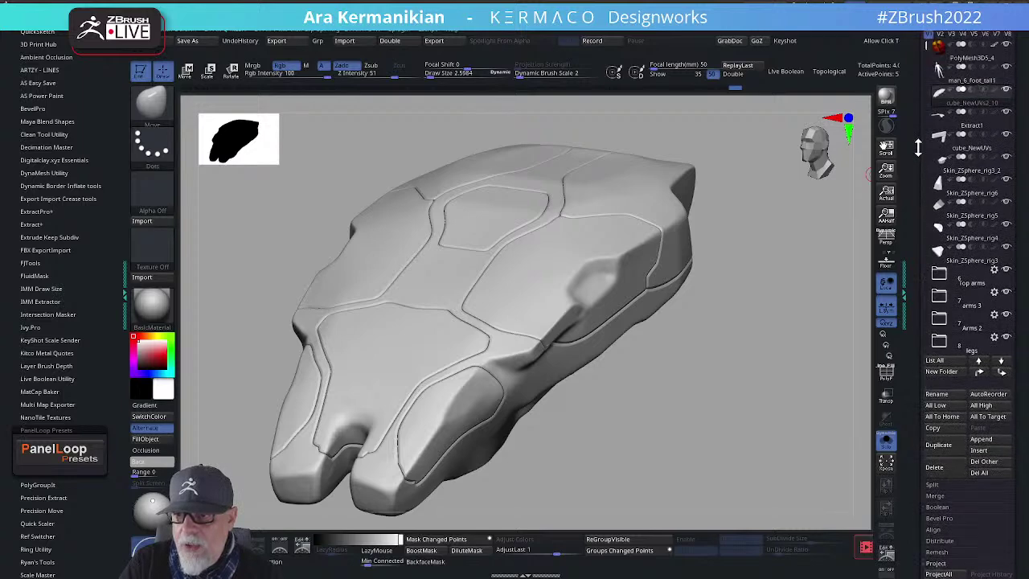
scroll(921, 158, up, 1)
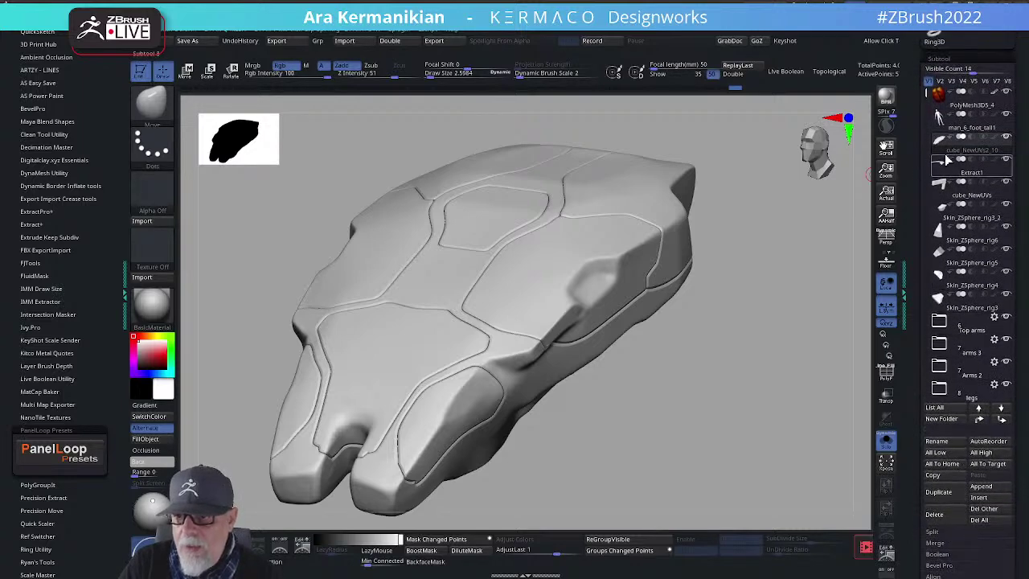
click(952, 491)
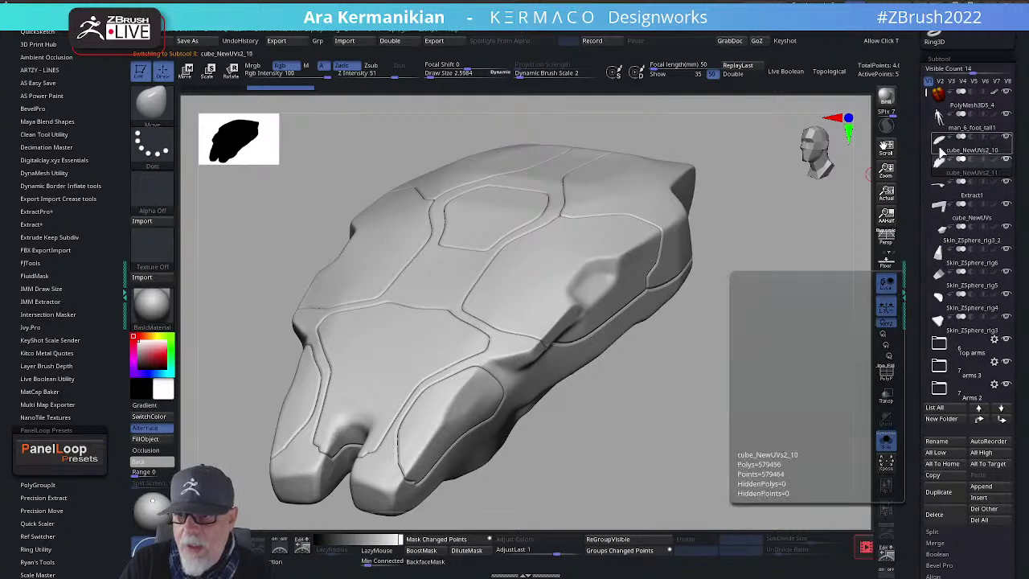
Step: Roll the original shell cube_NewUVs2_10 back through its undo history to its unpaneled state and display its polygroups with the polyframe
click(976, 150)
click(718, 88)
click(708, 89)
click(717, 89)
click(709, 89)
click(720, 89)
click(708, 90)
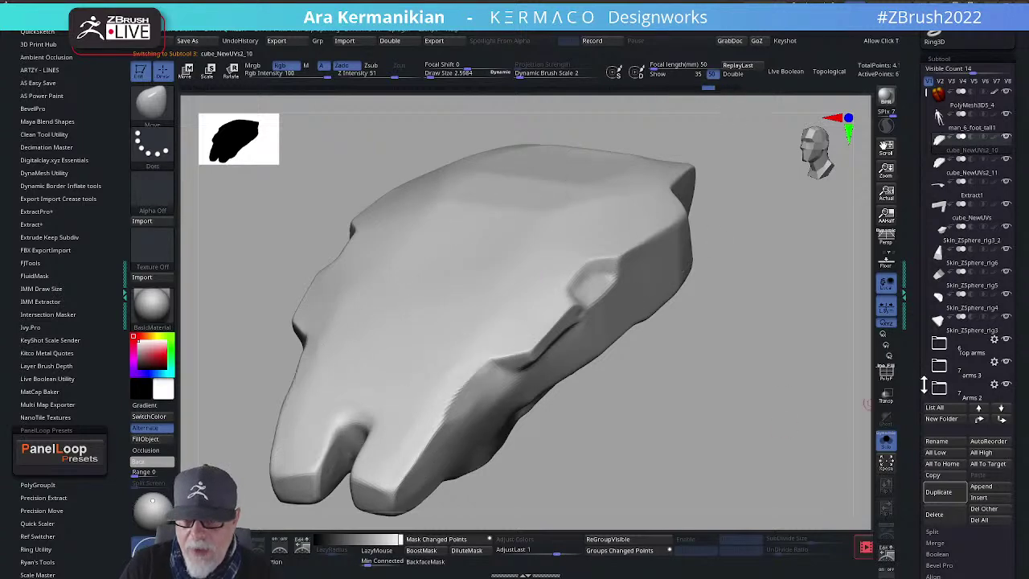
click(886, 374)
drag(712, 413, 751, 394)
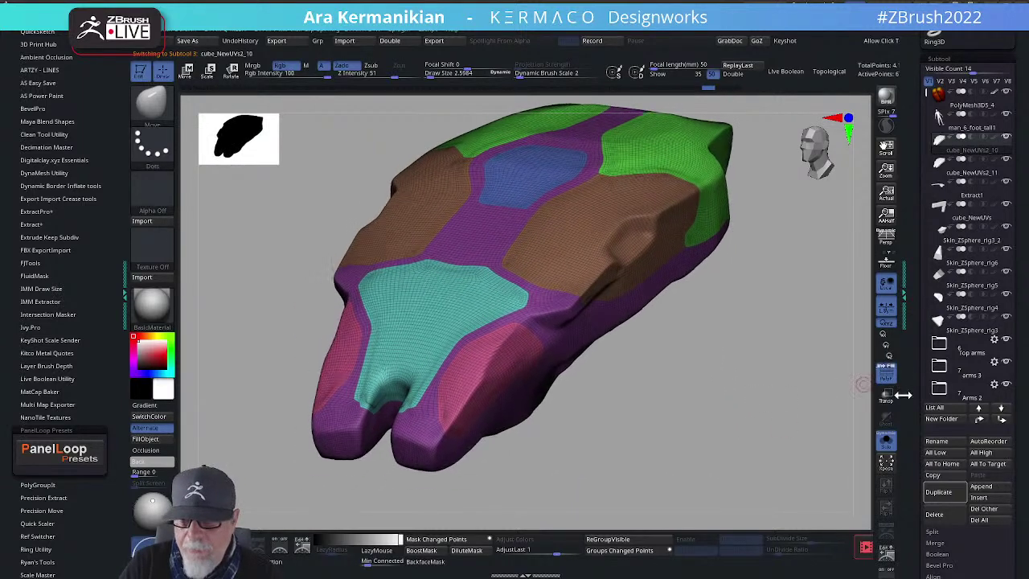
Step: Try Panel Loops on the shell's polygroups with the Double option turned off and zoom in on the seams
scroll(913, 397, down, 5)
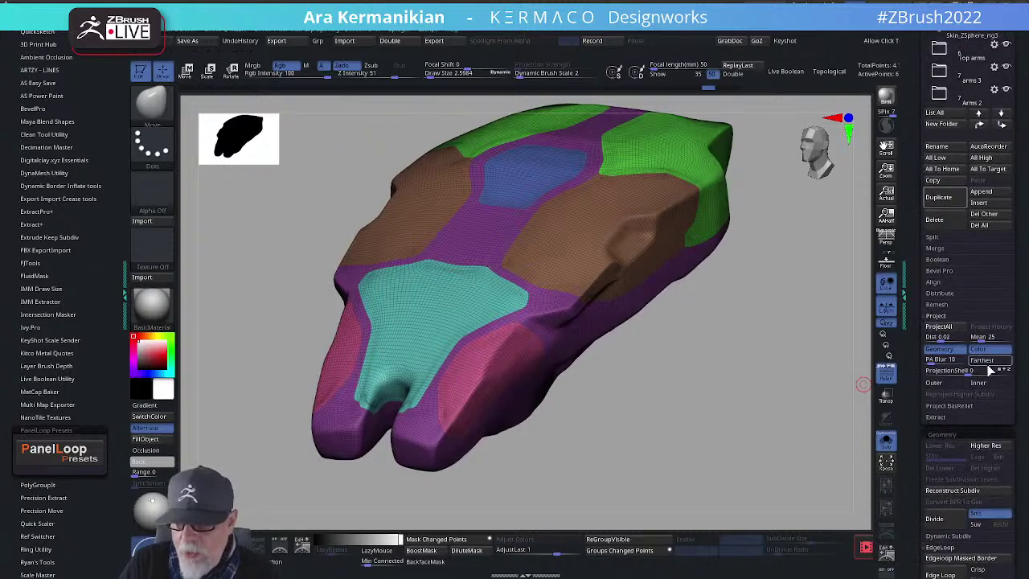
scroll(918, 428, down, 4)
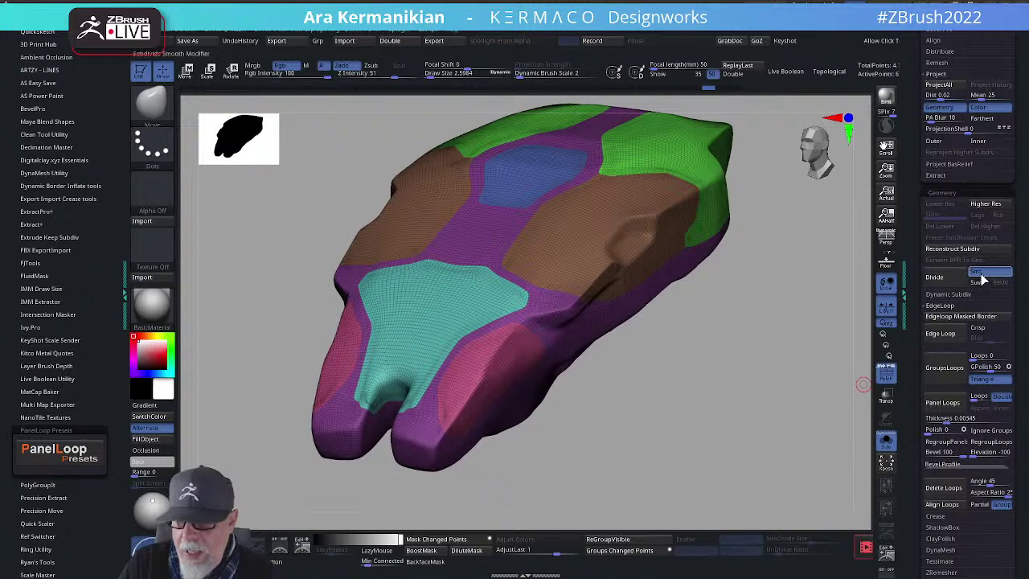
click(1001, 397)
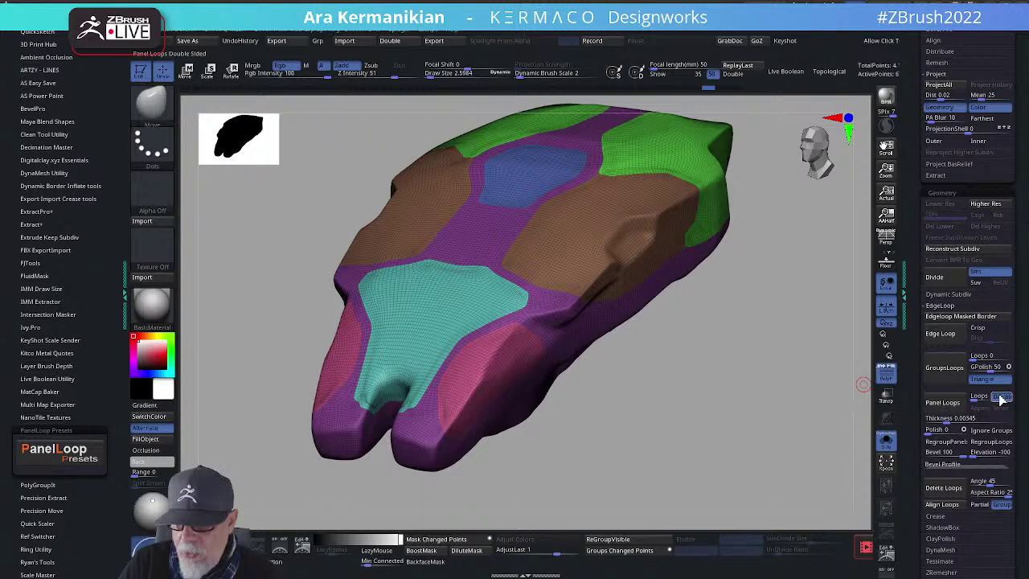
click(955, 403)
drag(734, 416, 680, 381)
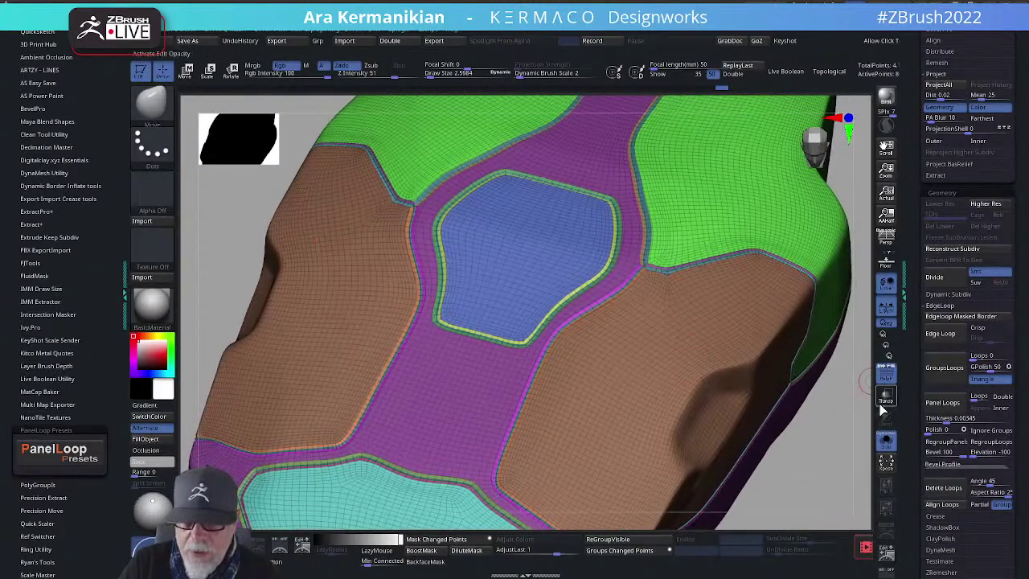
Step: Check the single-sided panels briefly with the other parts visible, turn off the polyframe and inspect the isolated shell from above
click(885, 441)
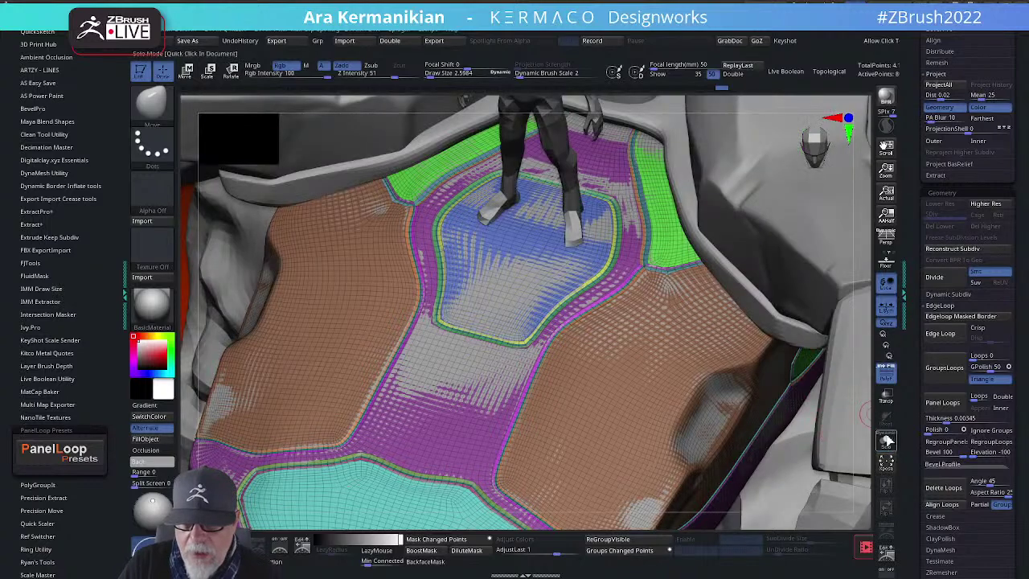
click(888, 440)
mouse_move(834, 434)
mouse_down()
mouse_move(815, 436)
mouse_move(825, 424)
mouse_move(734, 379)
mouse_move(763, 382)
mouse_move(620, 340)
mouse_up()
click(886, 375)
mouse_move(603, 381)
shift+mouse_down()
mouse_move(598, 397)
mouse_move(568, 384)
mouse_move(487, 447)
mouse_move(577, 378)
mouse_move(592, 258)
mouse_move(742, 343)
mouse_move(715, 349)
shift+mouse_up()
mouse_move(816, 455)
alt+mouse_down()
mouse_move(794, 442)
mouse_move(737, 455)
mouse_move(668, 415)
alt+mouse_up()
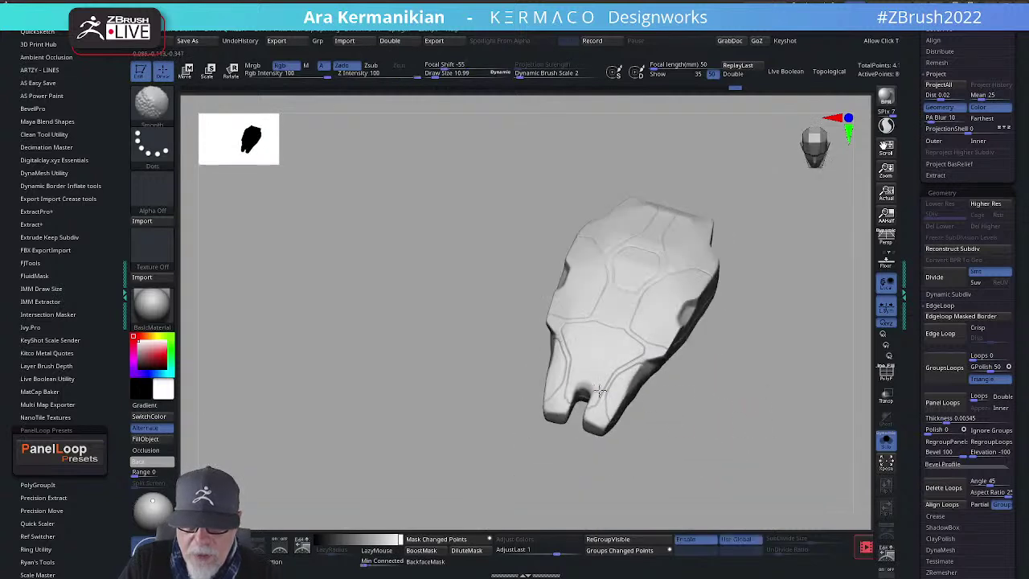
Step: Undo the single-sided paneling and rerun Panel Loops on the unpaneled shell with the Double option turned on
key(ctrl+z)
key(ctrl+z)
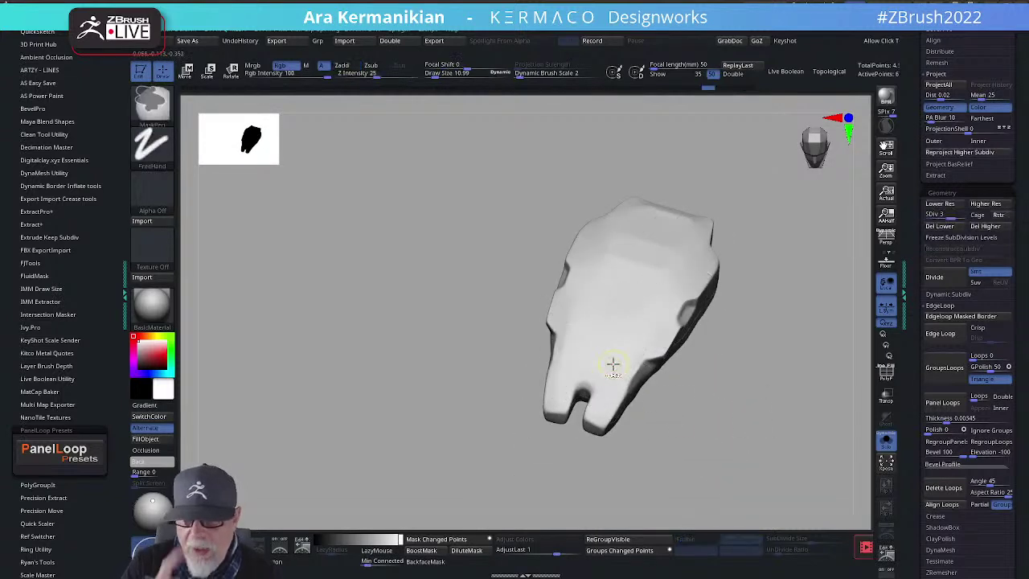
key(ctrl+z)
drag(679, 97, 731, 97)
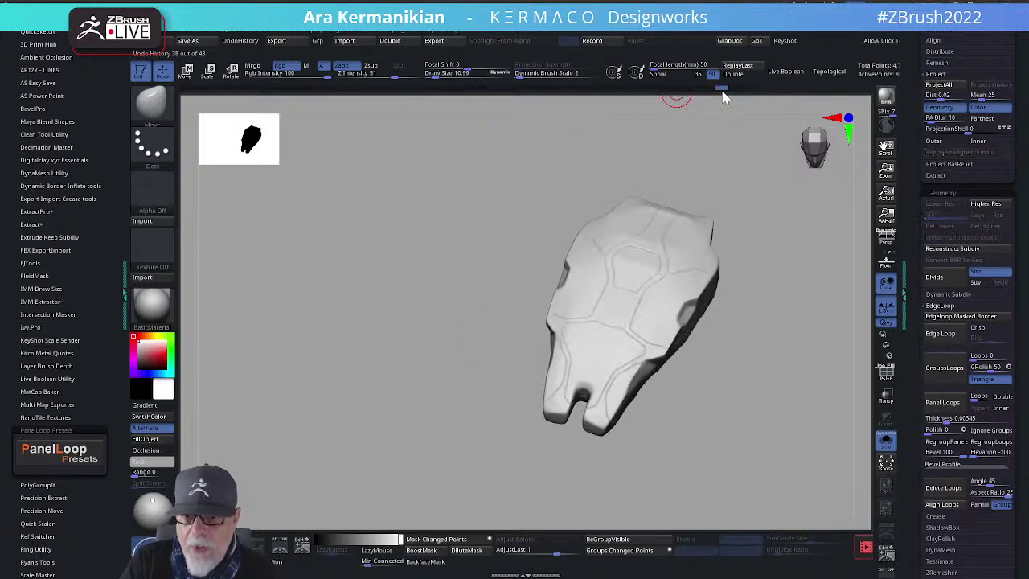
alt+drag(759, 209, 736, 305)
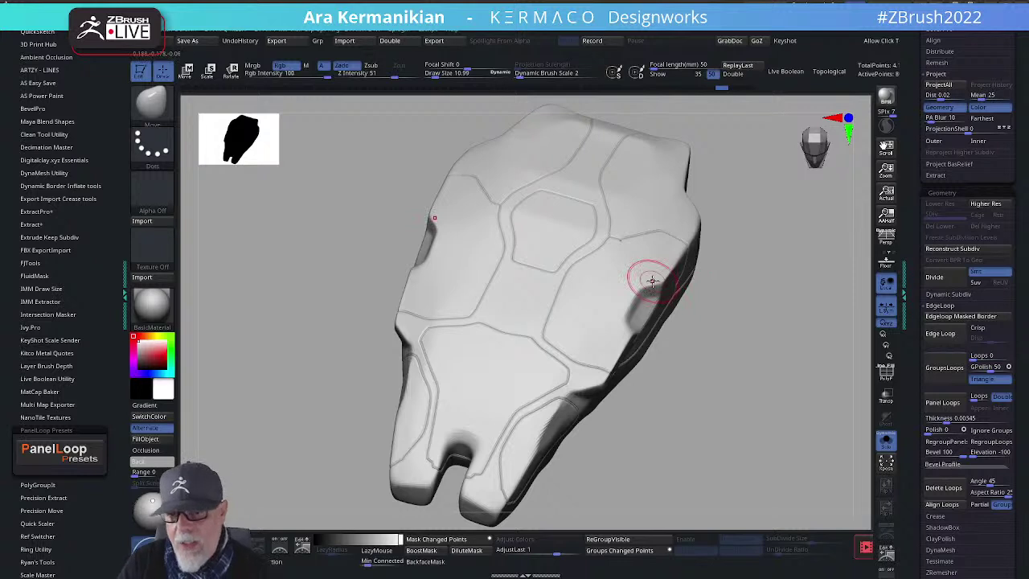
click(954, 374)
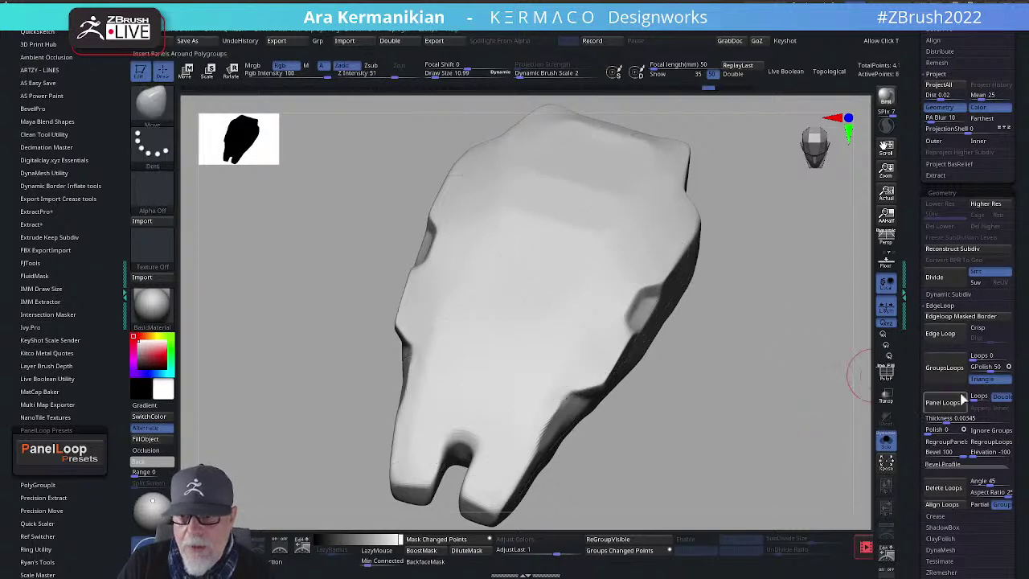
click(944, 403)
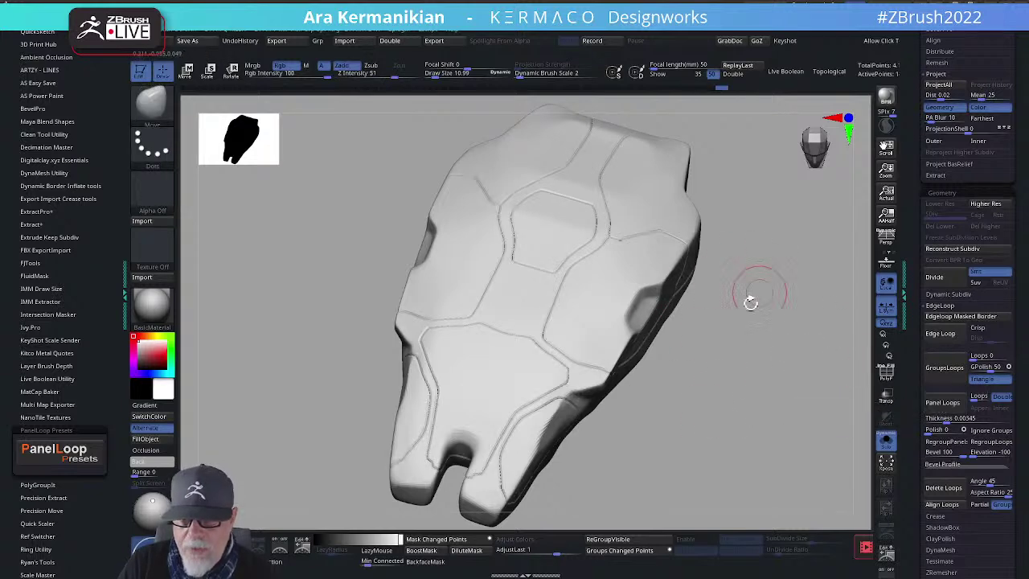
Step: Subdivide the repaneled shell to level 2 and inspect its seams up close, from above and from the side
drag(754, 404, 667, 279)
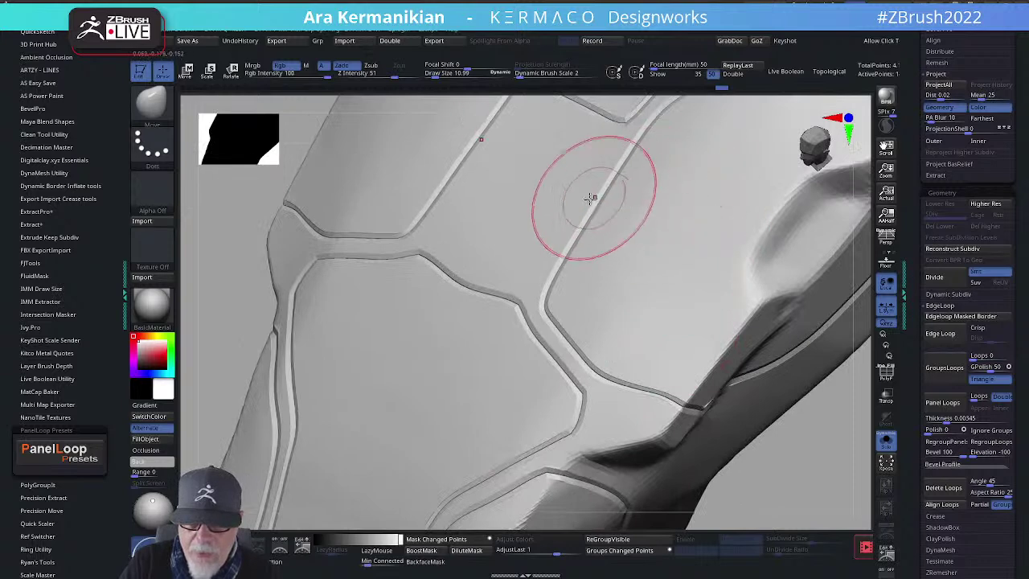
alt+drag(822, 482, 548, 302)
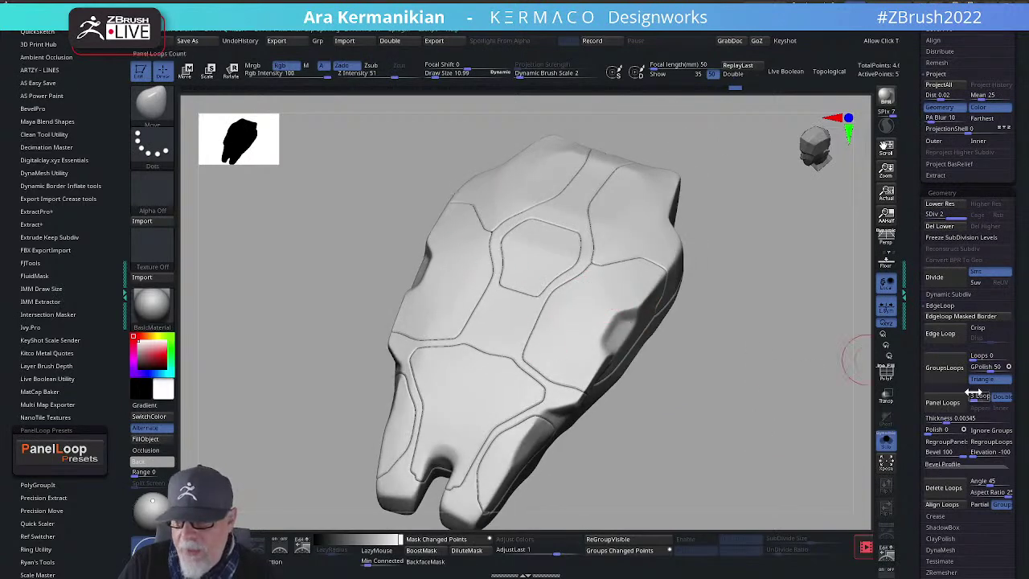
alt+drag(746, 425, 689, 383)
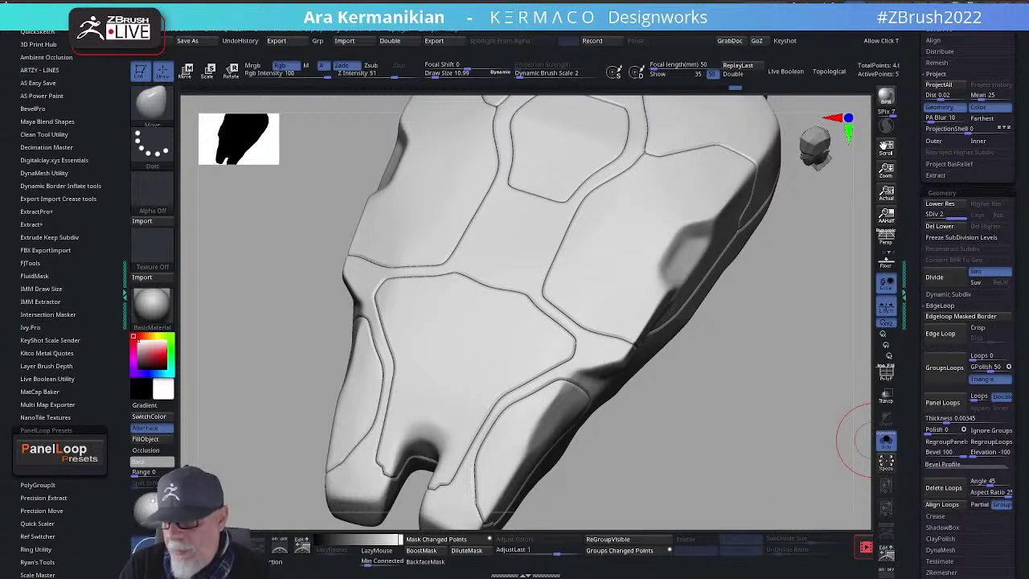
drag(753, 455, 719, 461)
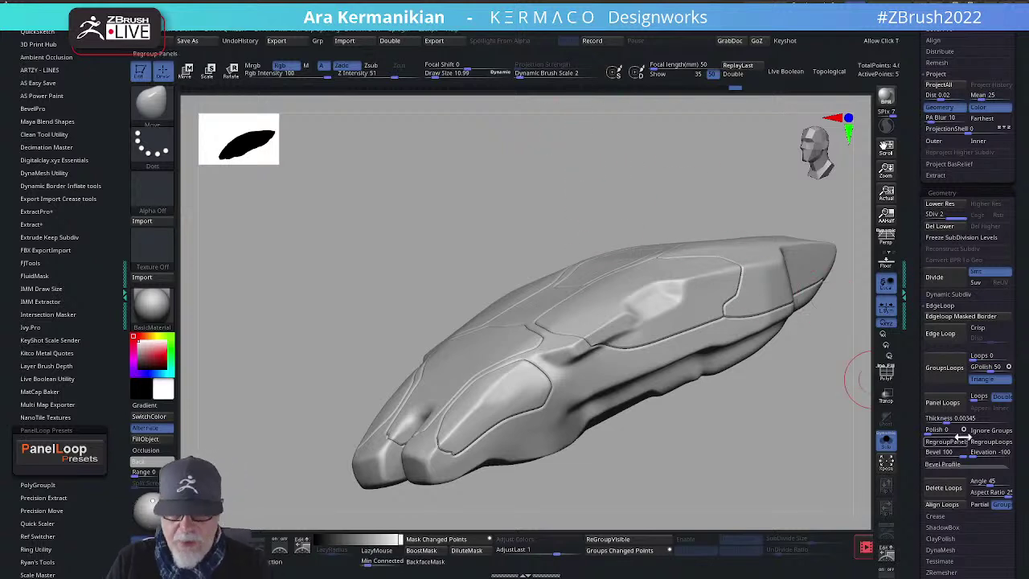
mouse_move(737, 437)
mouse_down()
mouse_move(752, 438)
mouse_move(735, 421)
mouse_up()
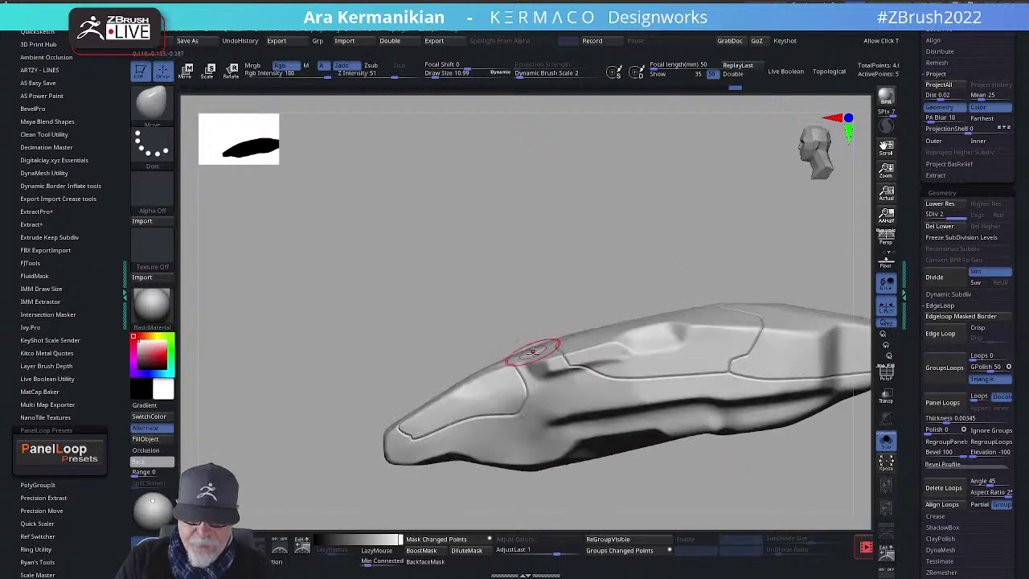
Step: Show the creature's other parts around the paneled shell and view the whole assembly with the human figure
mouse_move(580, 368)
shift+mouse_down()
mouse_move(573, 364)
mouse_move(588, 364)
shift+mouse_up()
mouse_move(643, 306)
mouse_down()
mouse_move(593, 246)
mouse_move(738, 379)
mouse_move(855, 321)
mouse_up()
key(ctrl+shift+f)
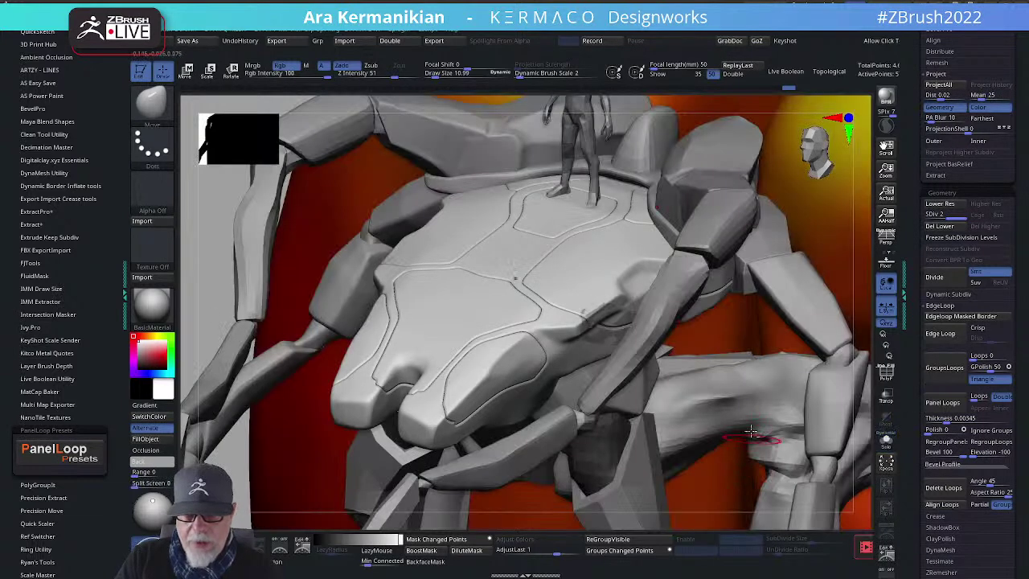
alt+drag(845, 368, 866, 241)
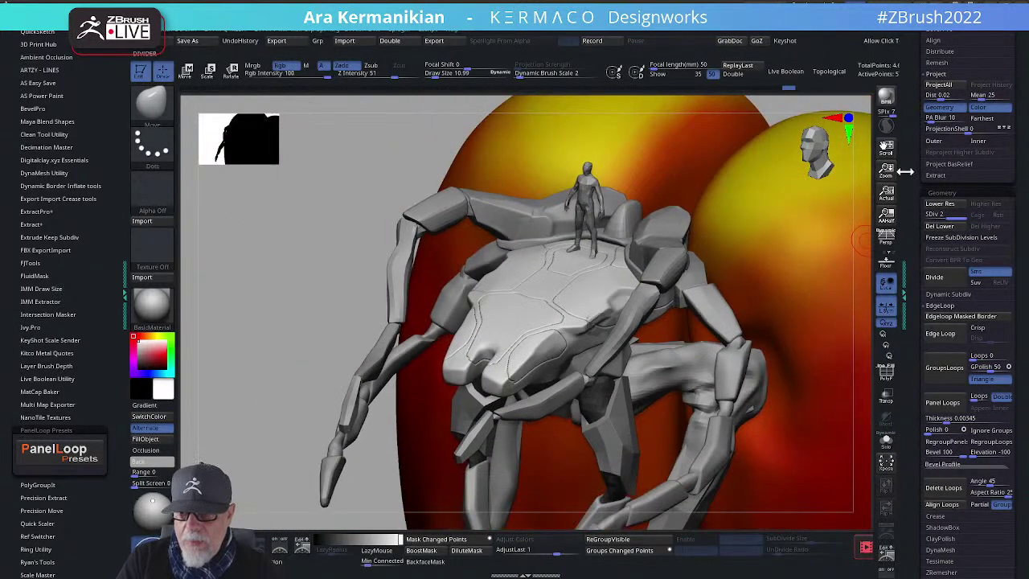
Step: Permanently delete the duplicate shell cube_NewUVs2_11 and make the paneled shell cube_NewUVs2_10 the active subtool
scroll(958, 273, up, 5)
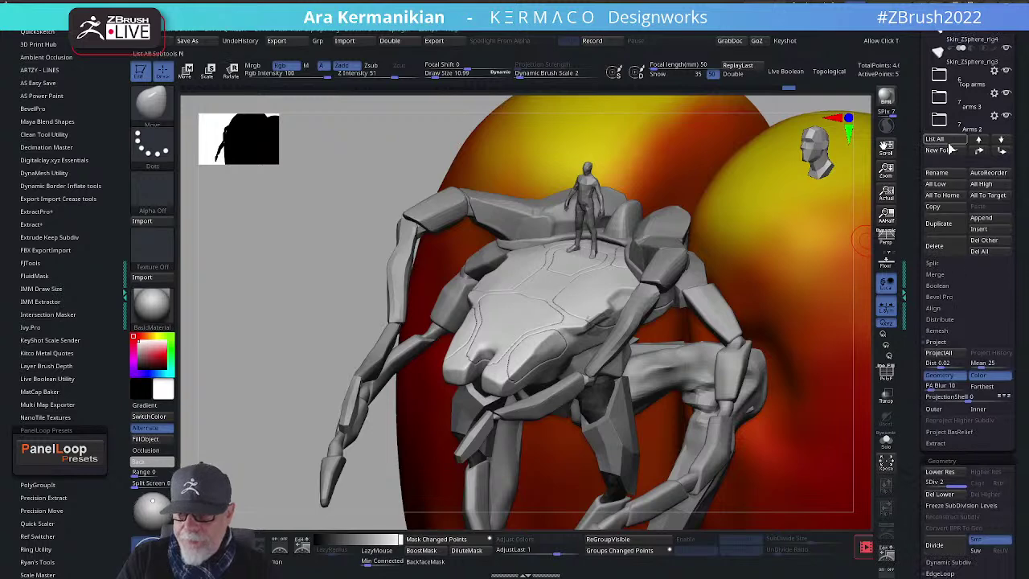
drag(913, 76, 918, 221)
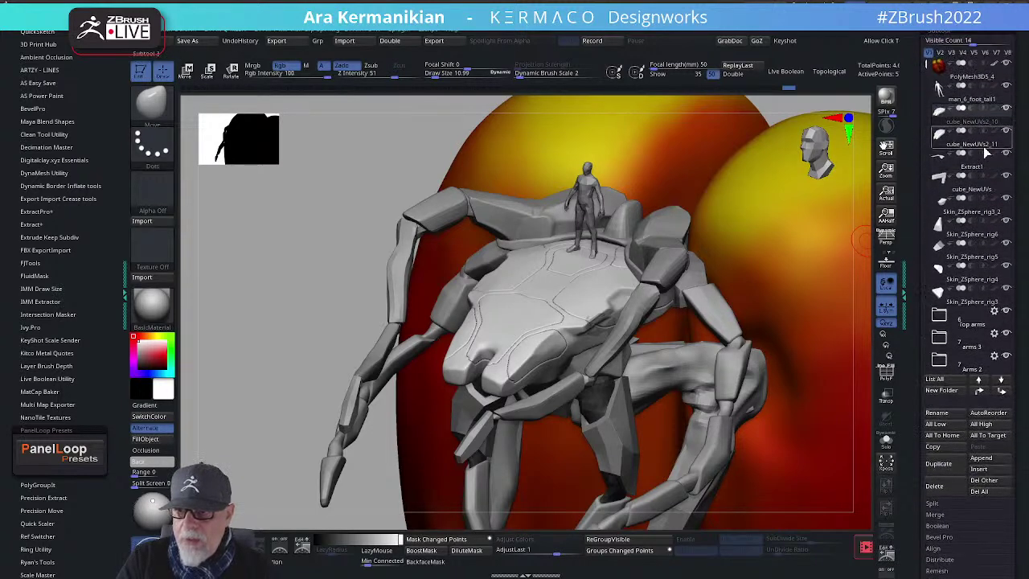
click(979, 149)
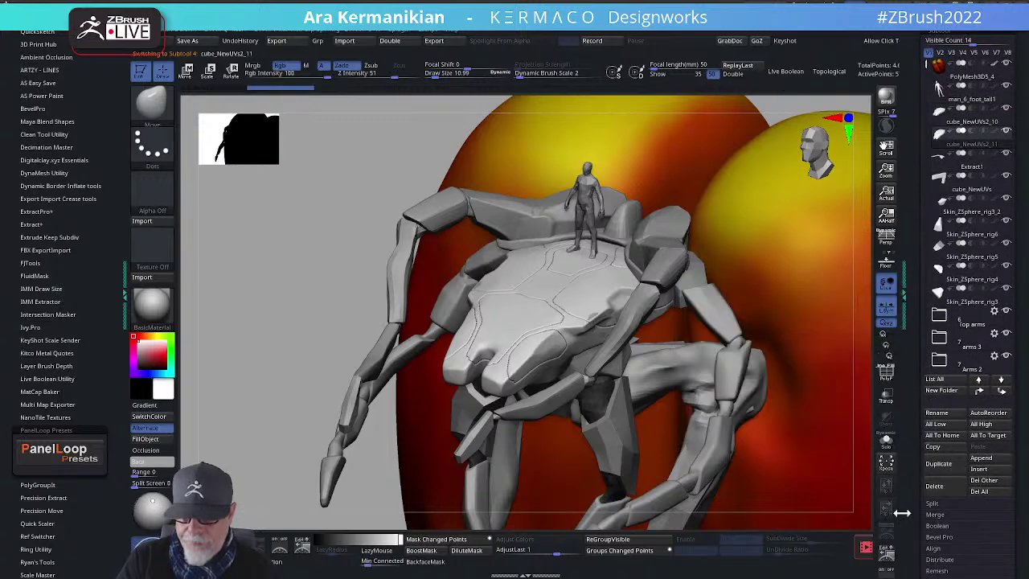
click(942, 486)
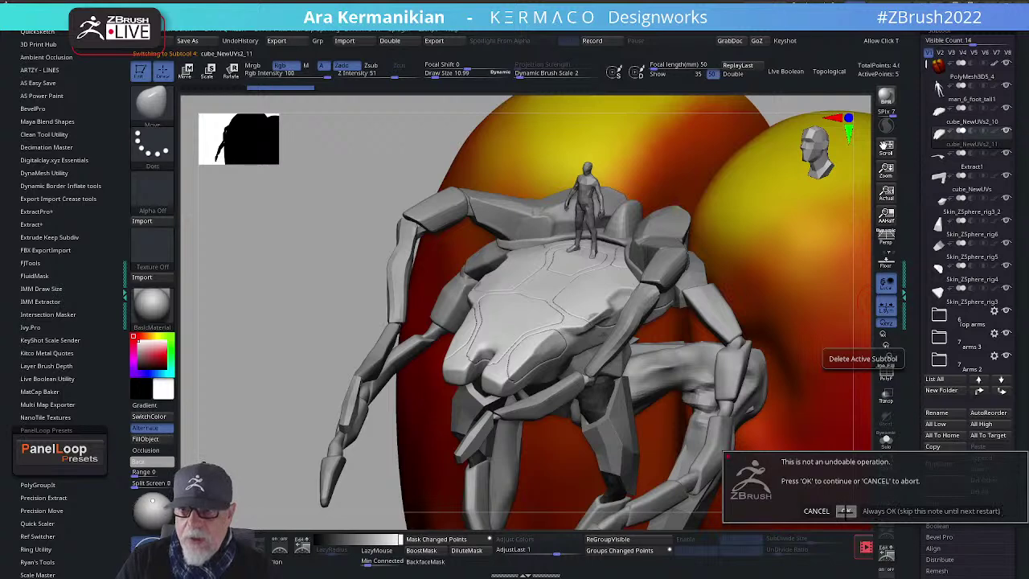
click(845, 510)
click(984, 122)
drag(308, 212, 347, 170)
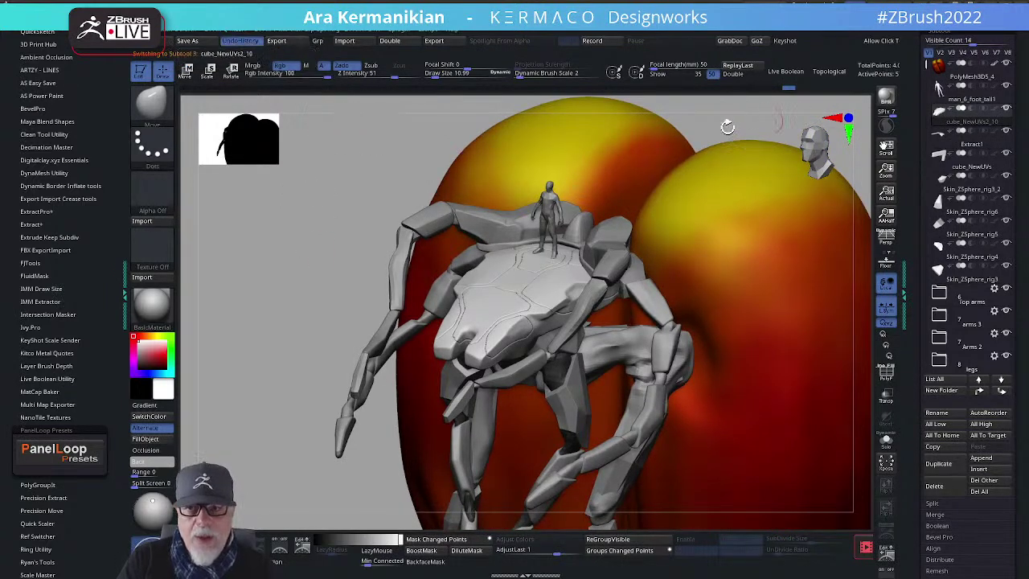
drag(308, 310, 307, 357)
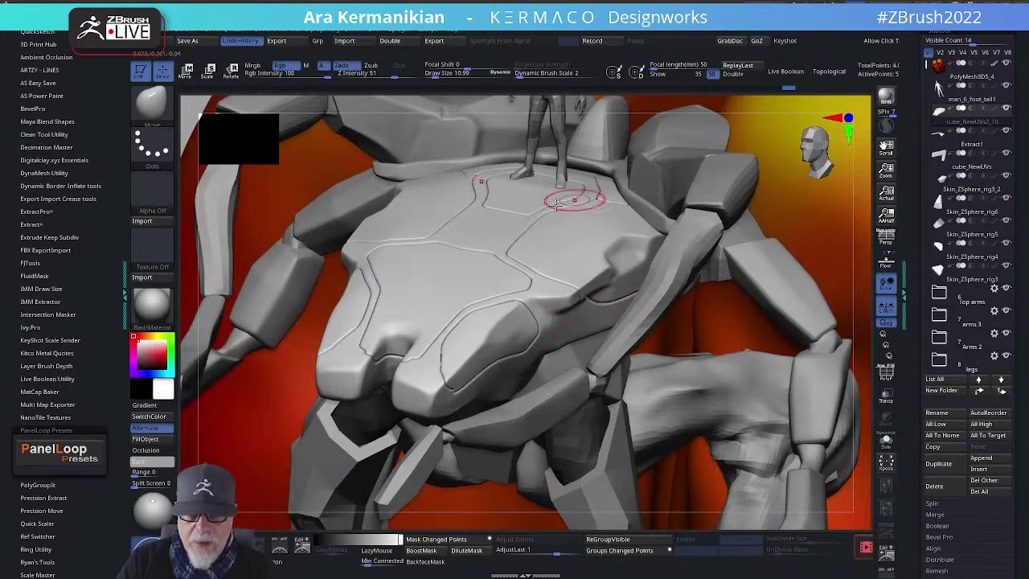
alt+drag(863, 320, 777, 315)
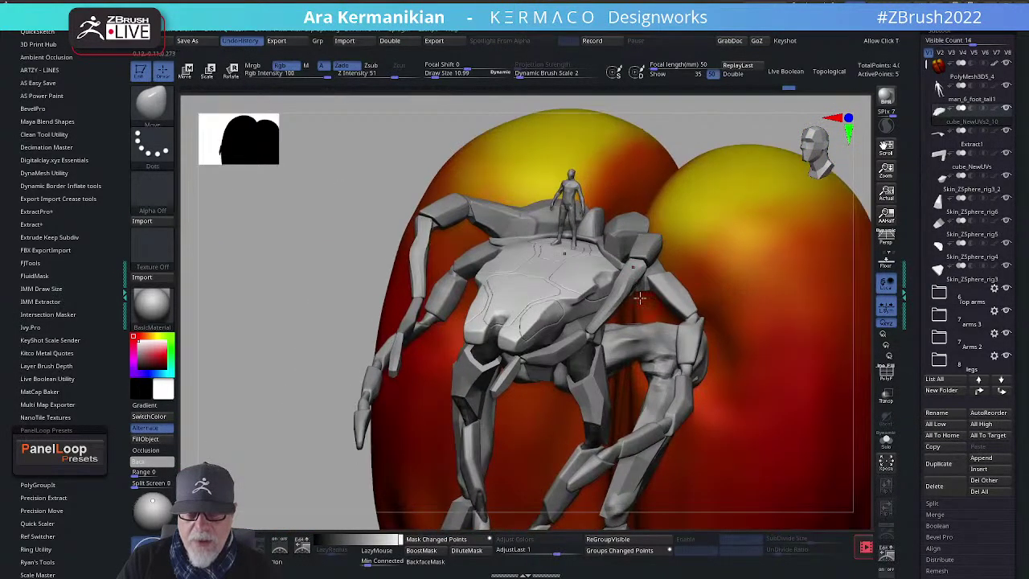
Step: Give the small upright fin behind the human figure beveled edges with Dynamic Subdiv at QGrid 2, and apply it as real subdivision levels
alt+click(593, 224)
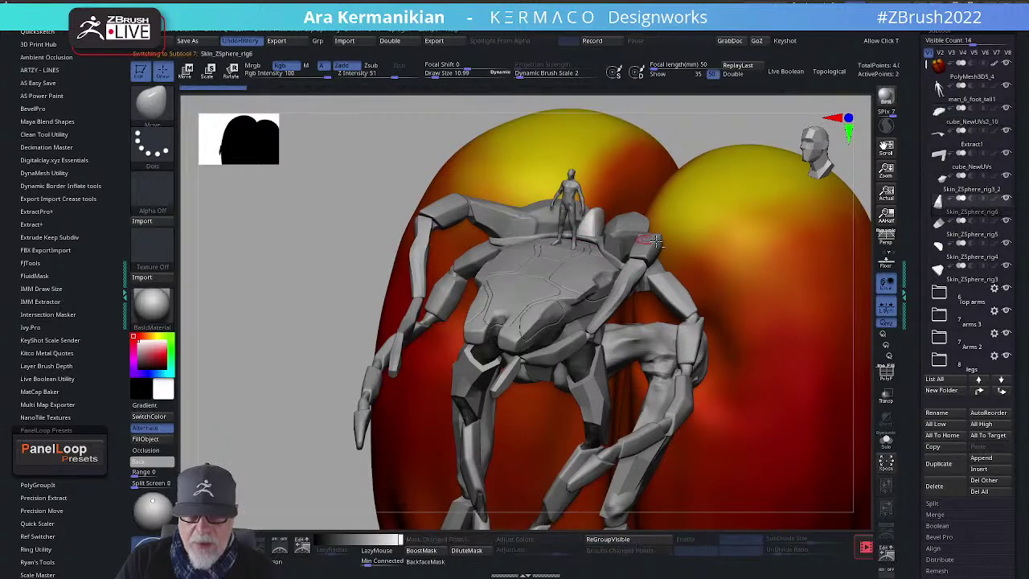
click(885, 371)
alt+drag(703, 121, 643, 246)
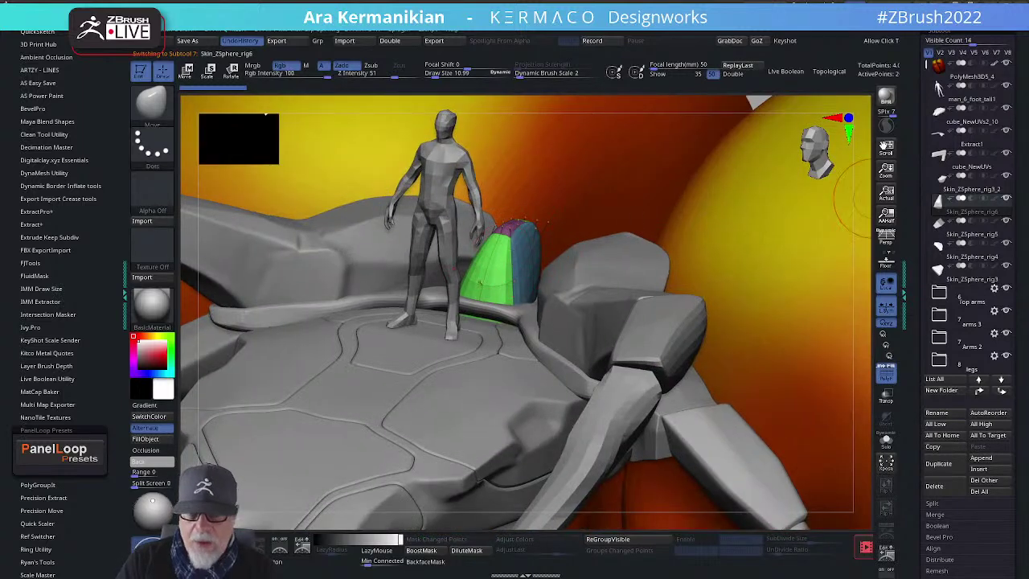
drag(908, 153, 912, 244)
drag(899, 291, 974, 223)
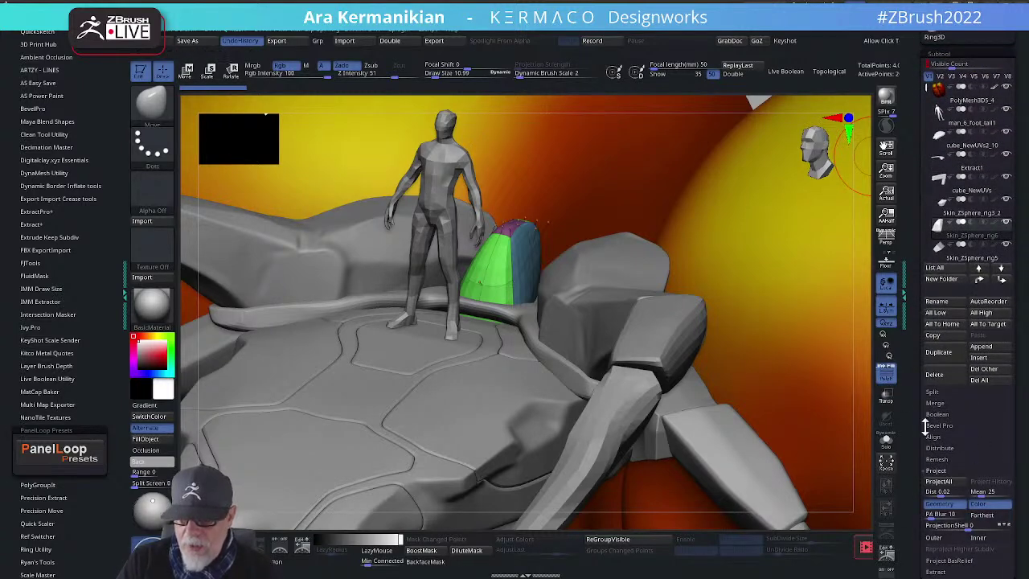
scroll(912, 453, down, 10)
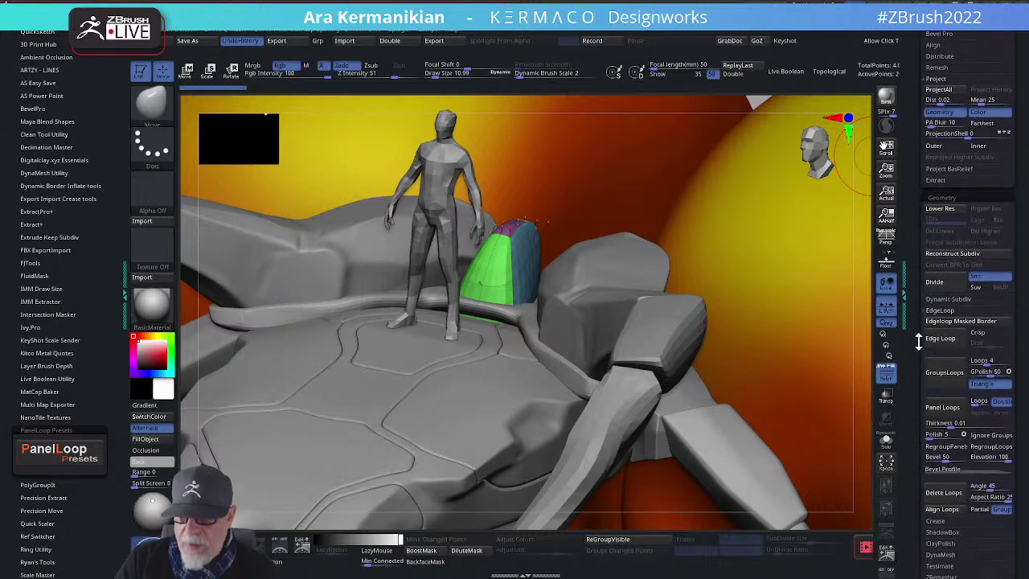
drag(918, 463, 917, 486)
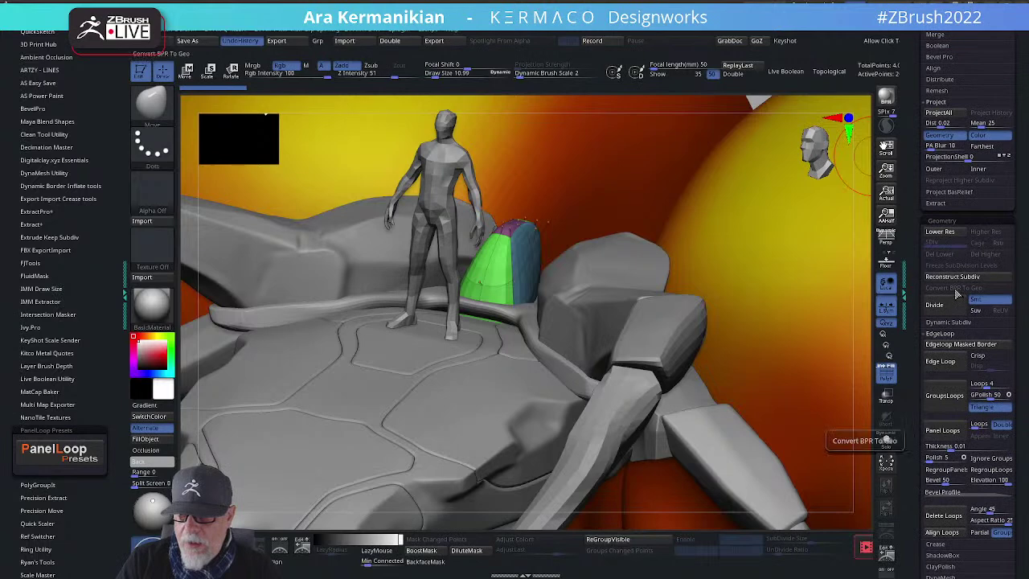
click(953, 322)
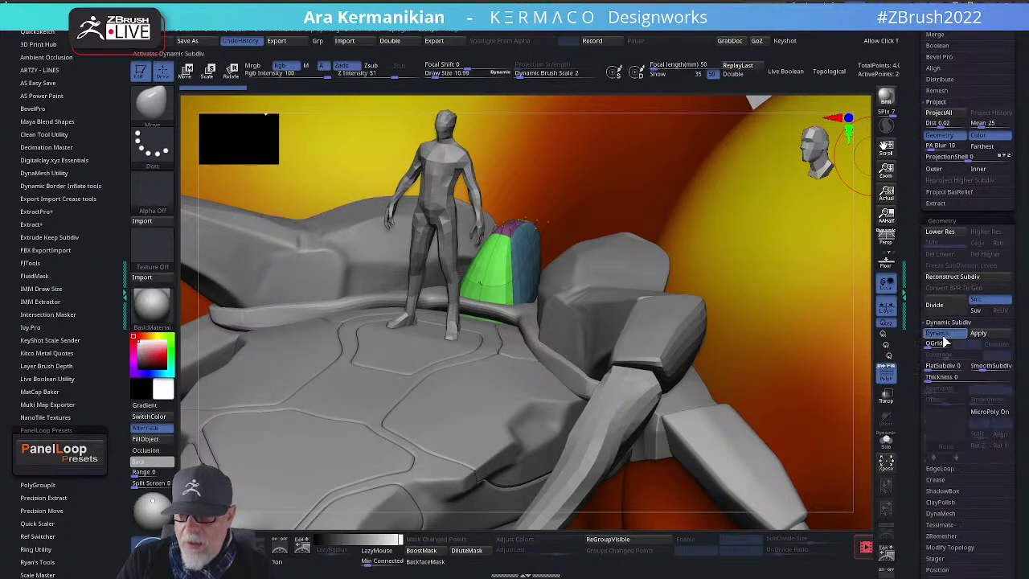
click(937, 333)
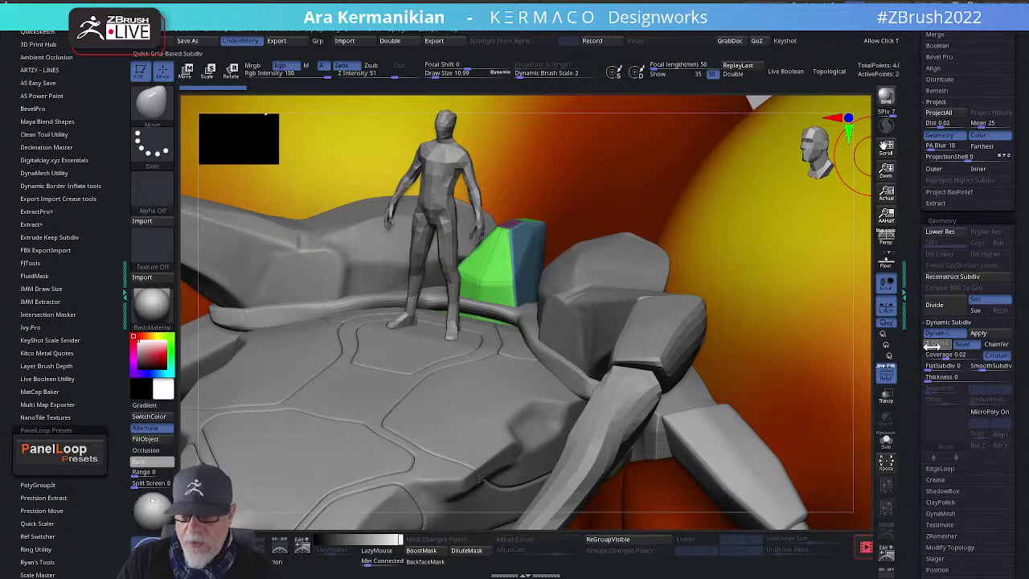
mouse_move(943, 356)
mouse_down()
mouse_move(957, 356)
mouse_move(945, 356)
mouse_up()
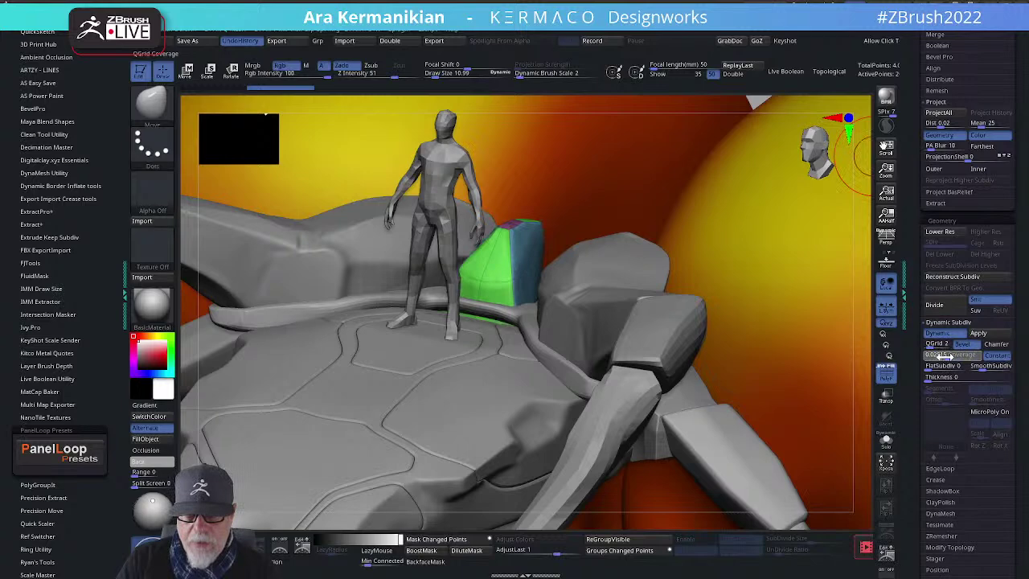
click(991, 334)
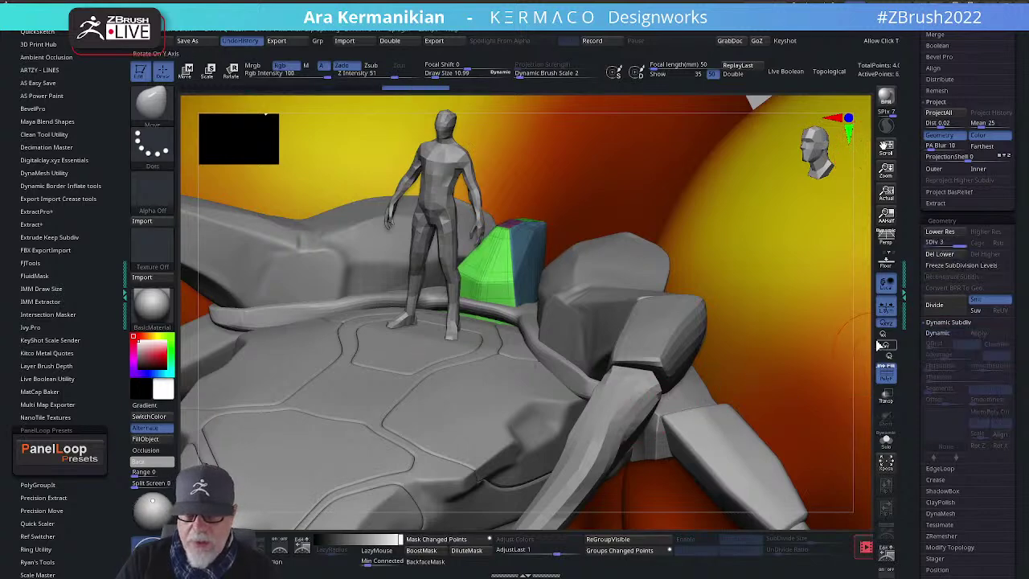
key(f)
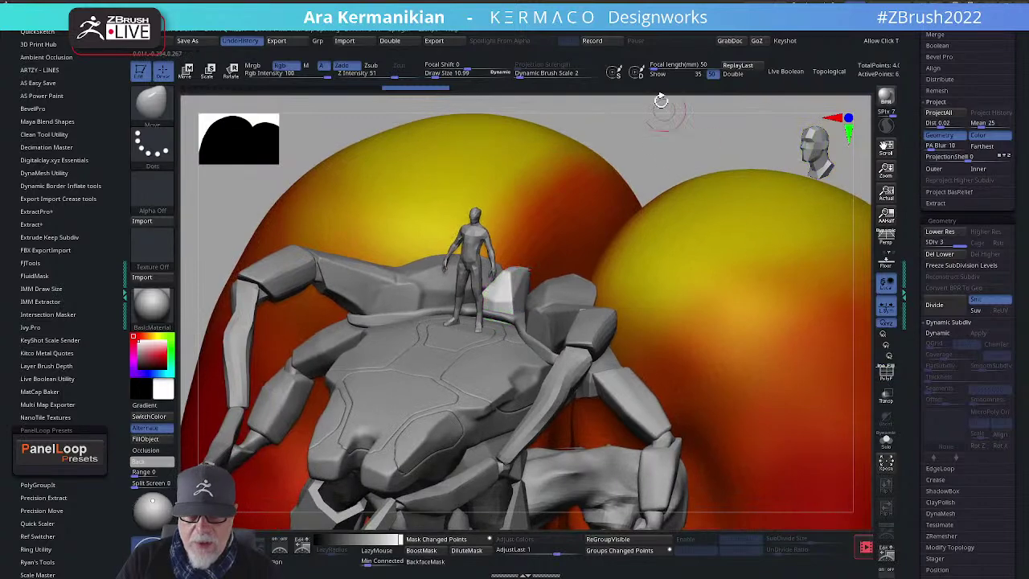
drag(729, 124, 504, 334)
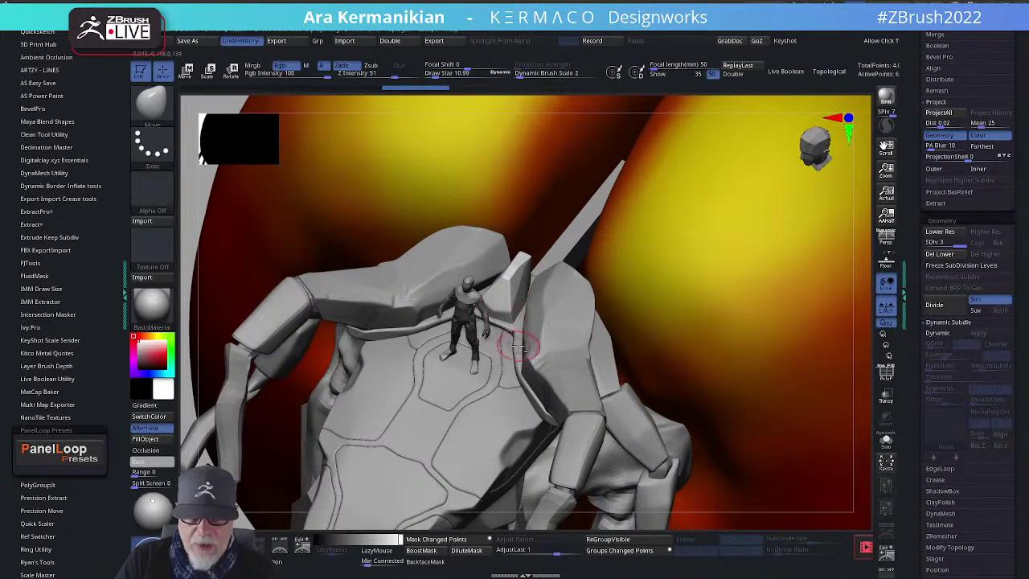
Step: Select the collar strip Extract1 behind the paneled shell and isolate it with its polyframe shown
alt+click(515, 344)
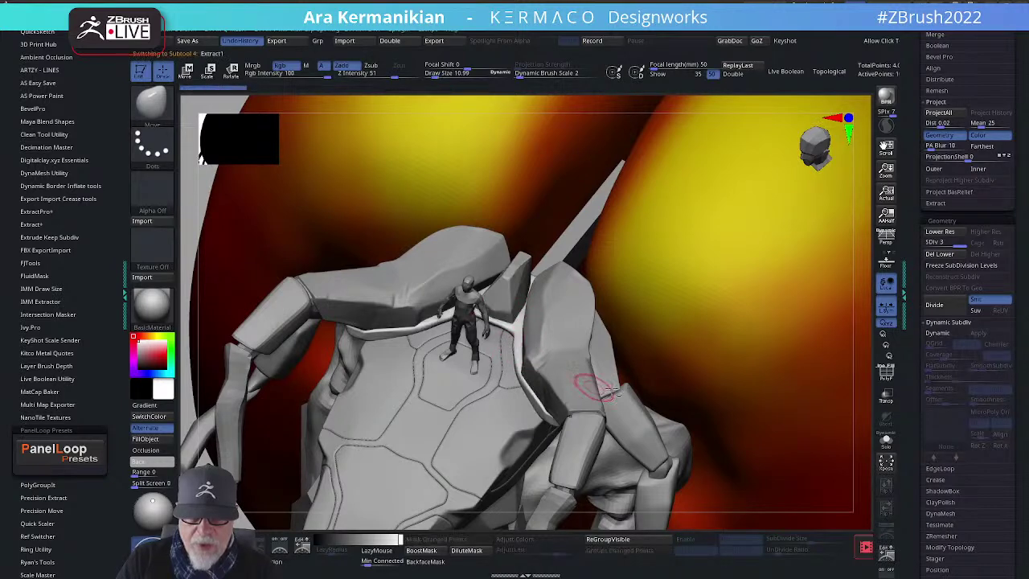
click(884, 374)
click(886, 441)
mouse_move(716, 469)
mouse_down()
mouse_move(716, 425)
mouse_move(748, 363)
mouse_move(730, 436)
mouse_move(776, 303)
mouse_move(753, 313)
mouse_up()
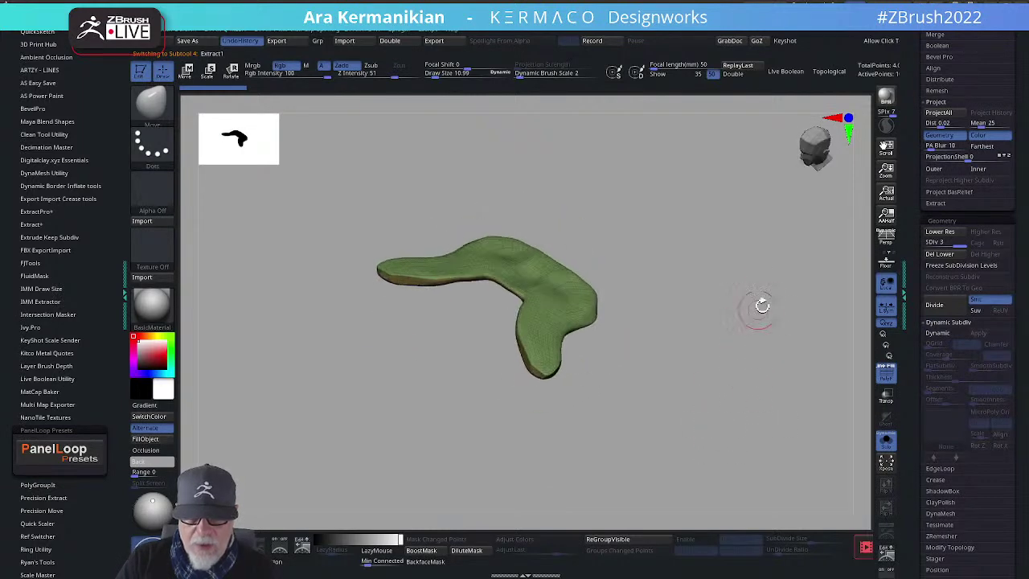
Step: Delete the collar strip's lower subdivision levels and ZRemesh it with the Same option and KeepGroups on
key(ctrl+space)
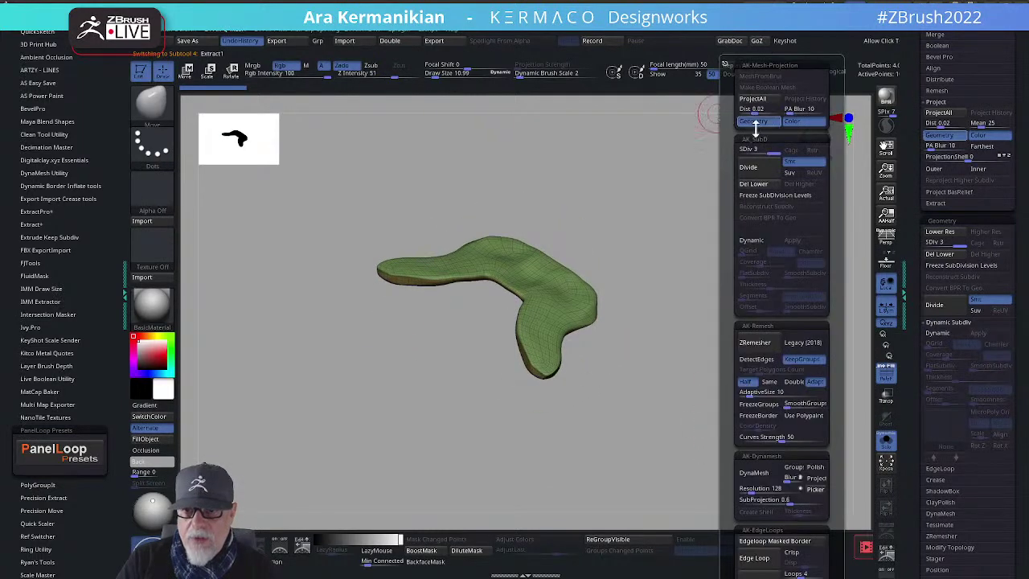
click(768, 187)
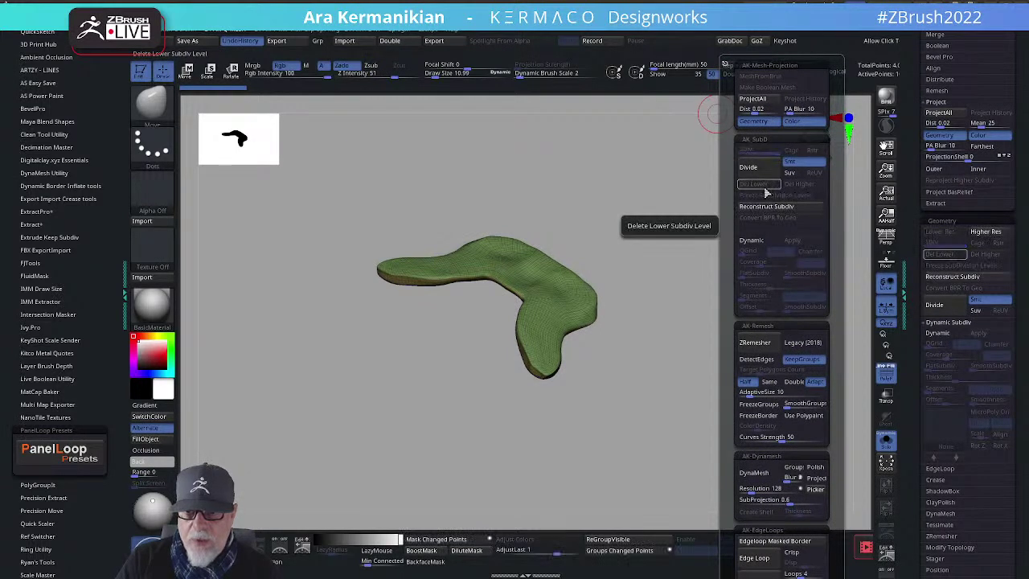
click(768, 381)
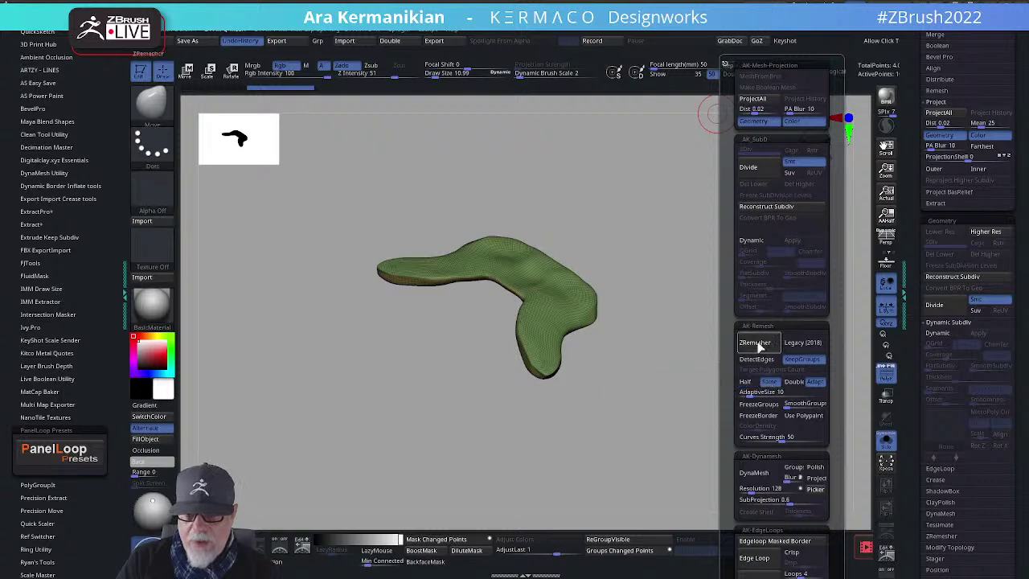
click(759, 344)
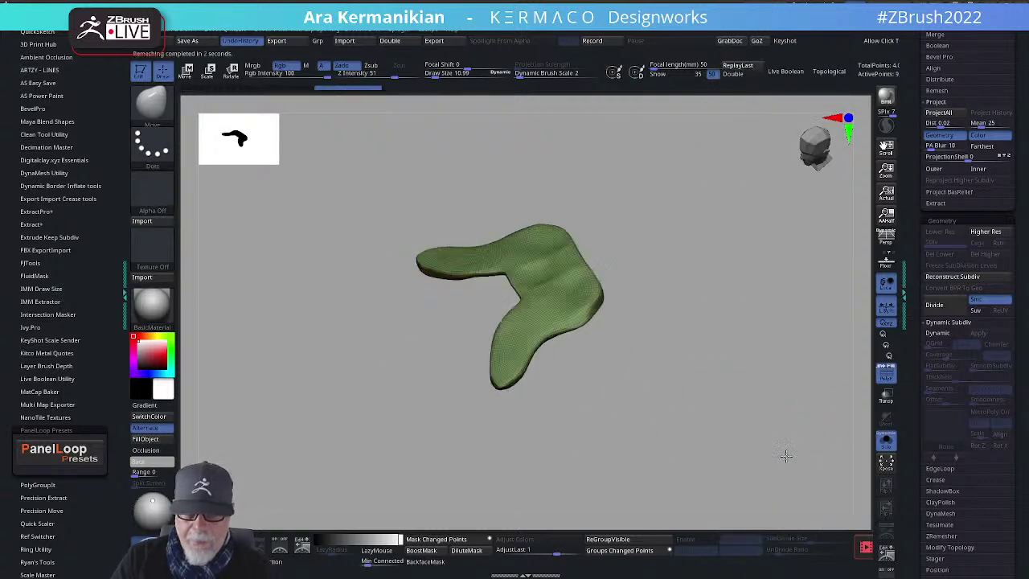
key(shift)
mouse_move(543, 405)
mouse_down()
mouse_move(675, 431)
mouse_move(860, 406)
mouse_up()
click(891, 380)
drag(755, 460, 781, 422)
click(890, 380)
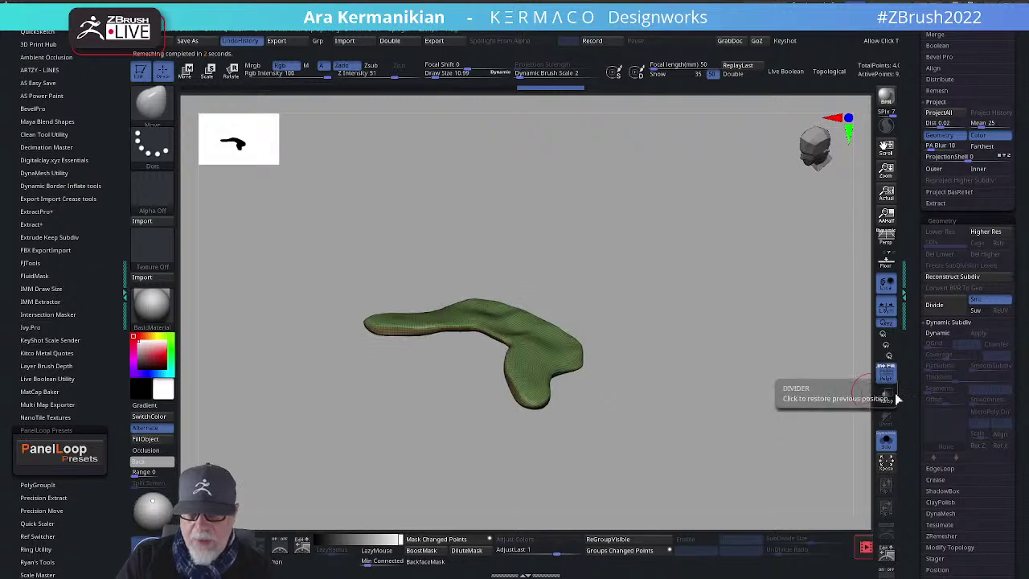
Step: Show the other parts around the collar strip again, hide the polyframe and turn on transparency with Ghost mode
click(886, 441)
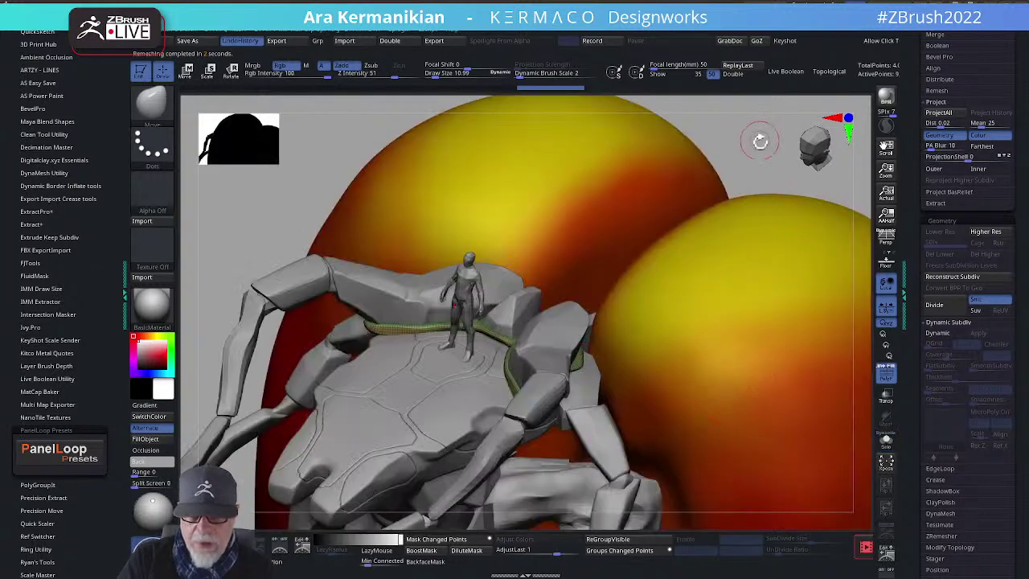
drag(760, 137, 490, 289)
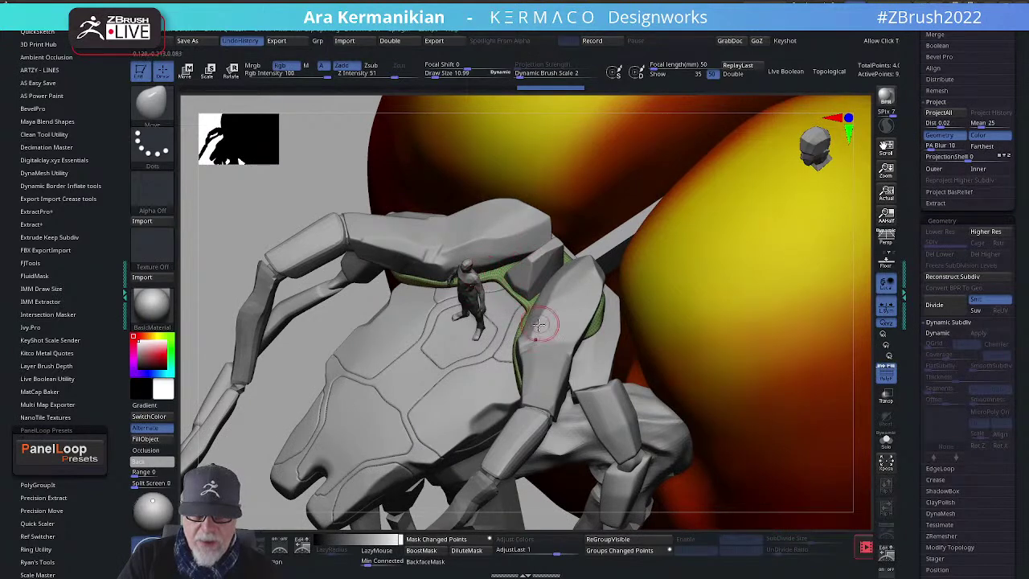
click(886, 373)
drag(236, 212, 245, 197)
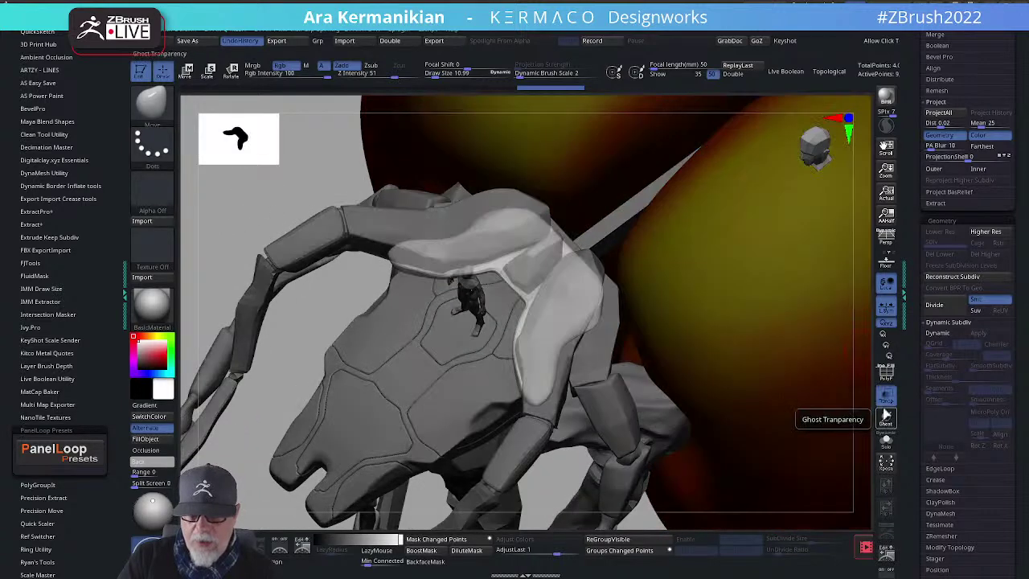
click(885, 420)
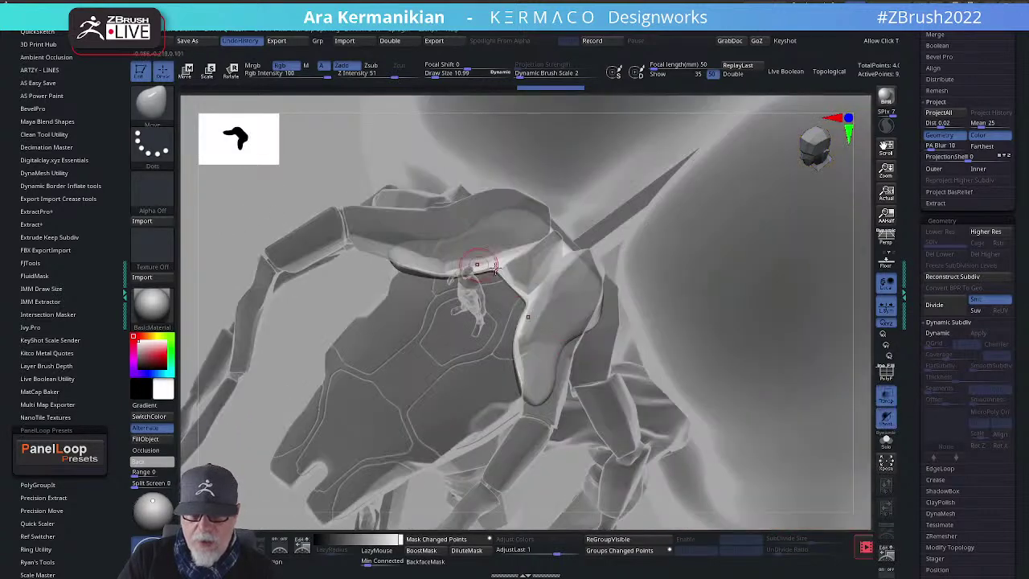
alt+drag(270, 190, 418, 212)
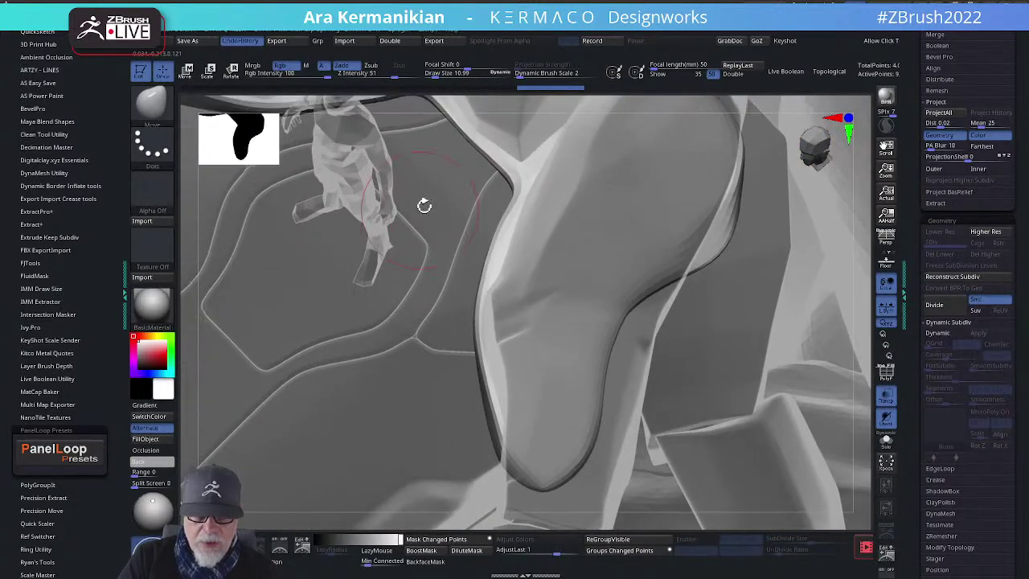
Step: Switch to the DamStandard brush, reduce the draw size to 3.1756 and undo the latest changes on the collar strip
right_click(503, 171)
click(540, 172)
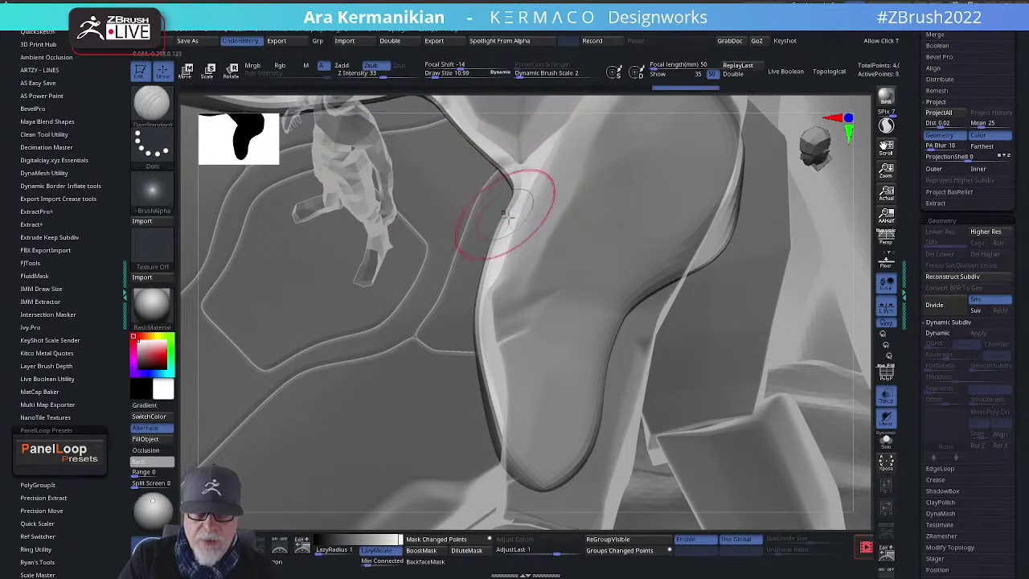
key(s)
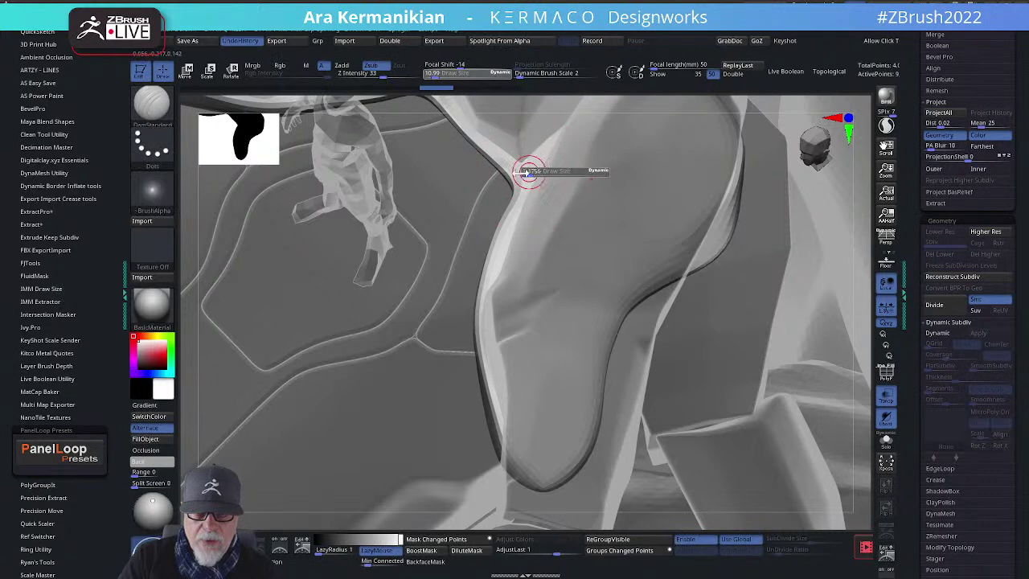
drag(524, 172, 517, 171)
key(ctrl)
key(ctrl+z)
key(ctrl+z)
key(ctrl+z)
key(ctrl+z)
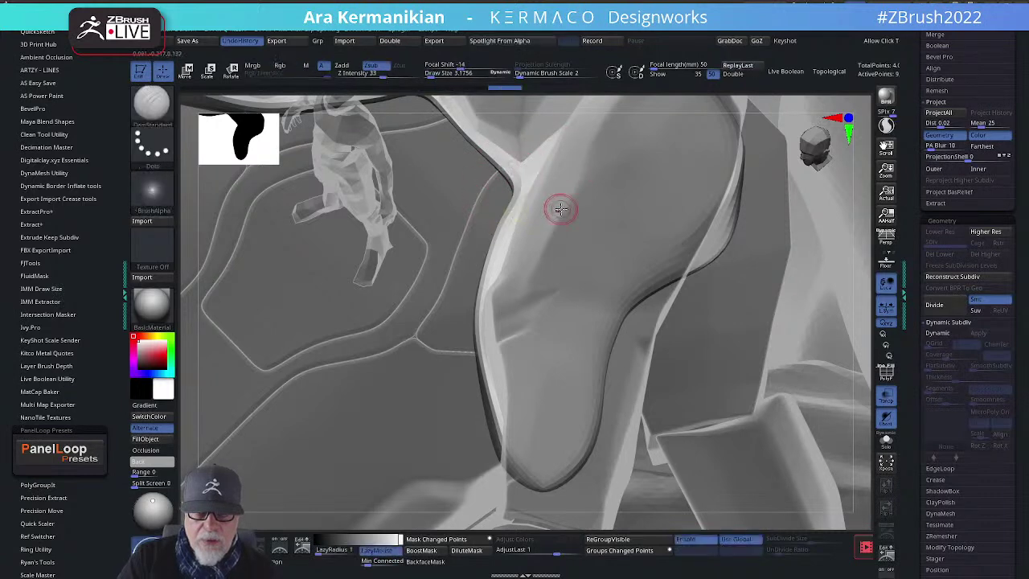
Step: Subdivide the collar strip to level 2, carve a short DamStandard stroke at its edge and turn off transparency
key(ctrl+d)
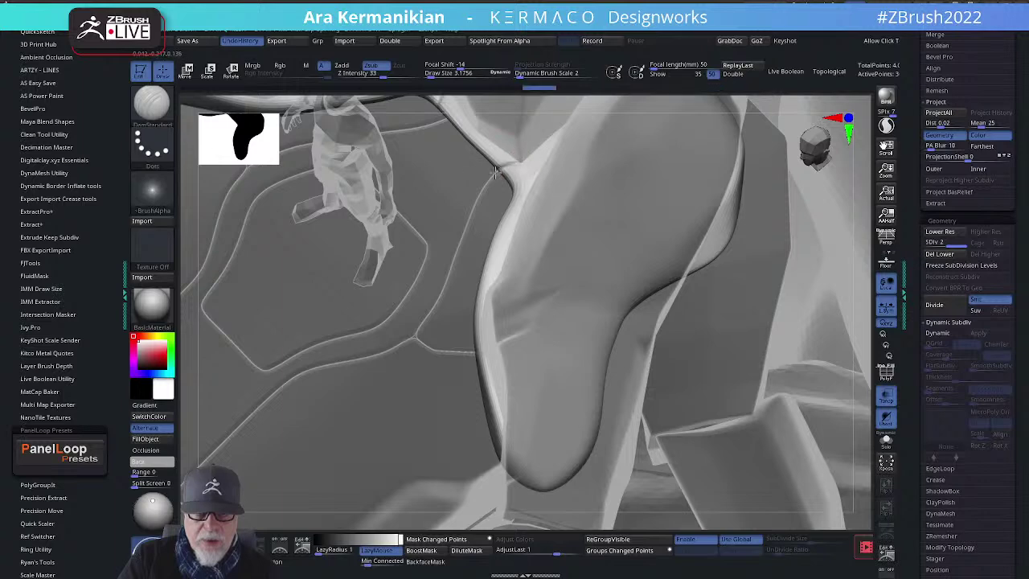
drag(500, 170, 508, 165)
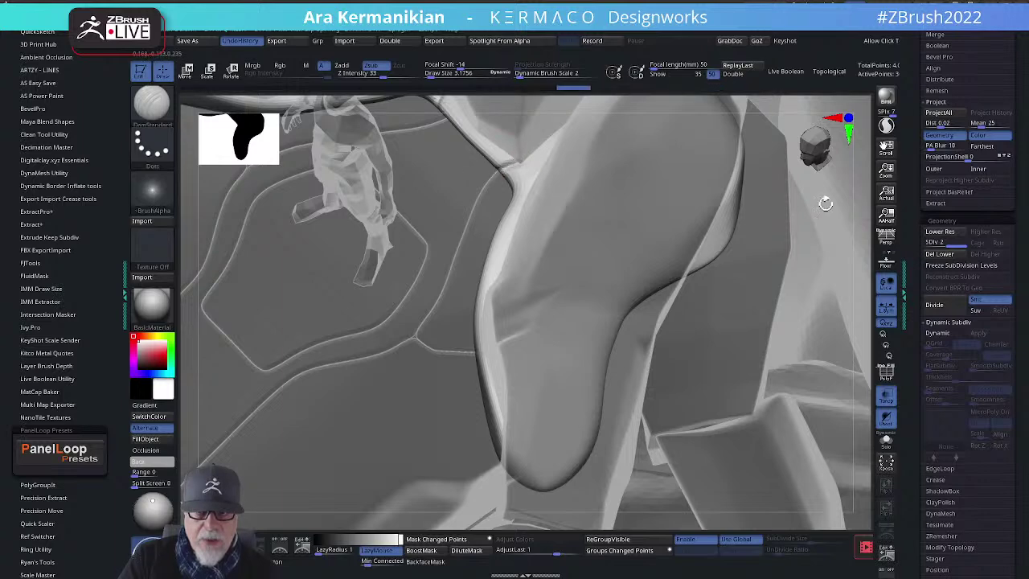
alt+drag(851, 198, 753, 193)
drag(812, 292, 917, 351)
click(895, 393)
mouse_move(792, 405)
mouse_down()
mouse_move(811, 390)
mouse_move(788, 413)
mouse_move(546, 268)
mouse_up()
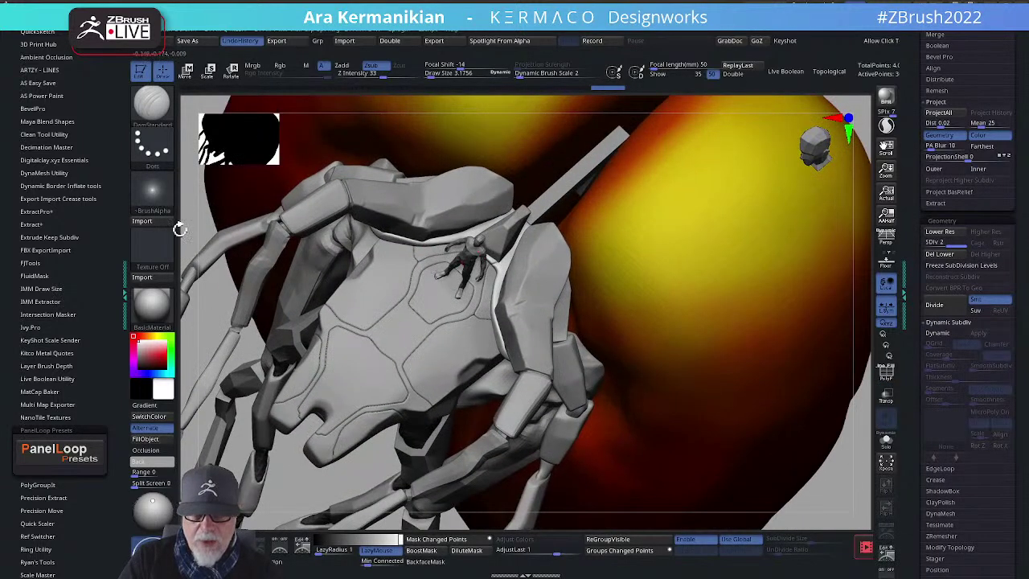
Step: Smooth the collar strip beside the small wedge-shaped block between the two large limb segments
drag(183, 230, 557, 278)
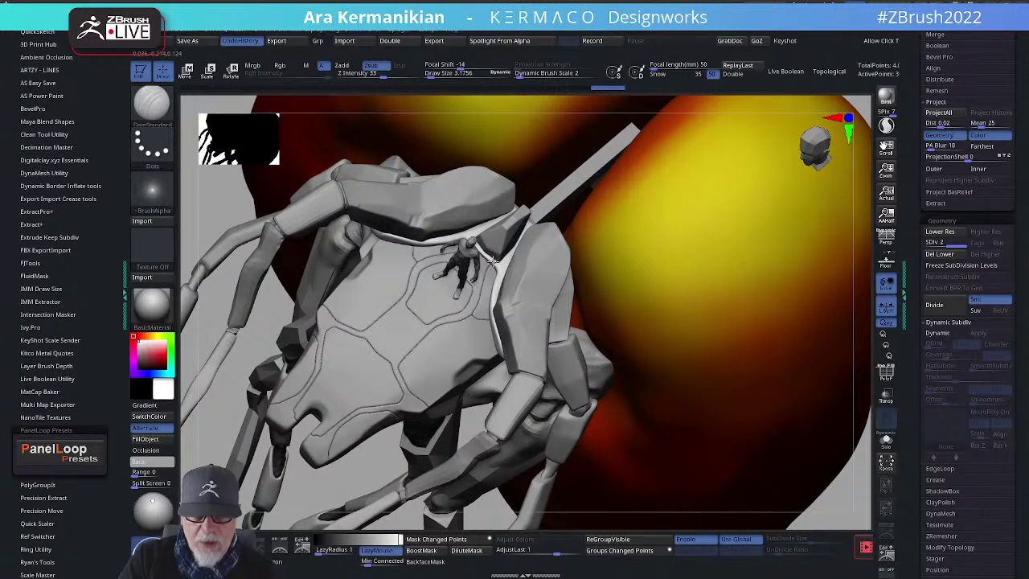
shift+drag(514, 261, 492, 263)
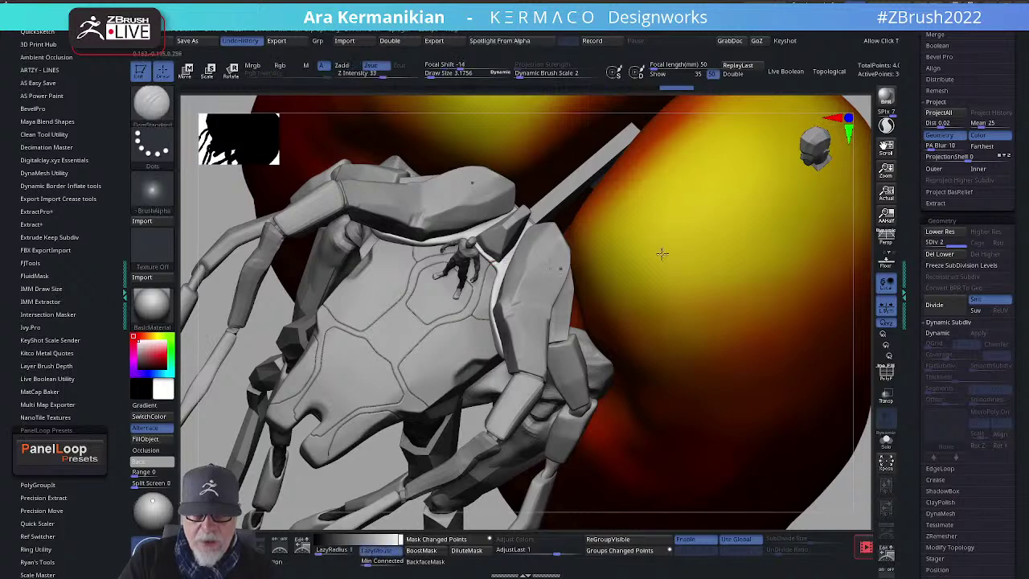
alt+drag(845, 491, 519, 247)
alt+drag(225, 191, 457, 310)
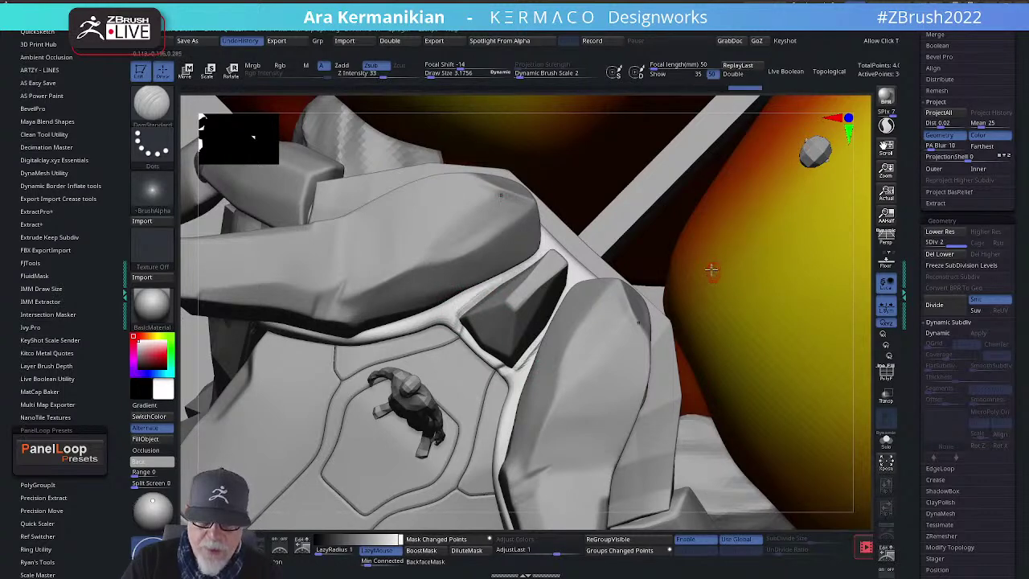
Step: Hide the large orange-yellow body subtool PolyMesh3D5_4 so the collar area is unobstructed
drag(868, 229, 852, 232)
drag(909, 113, 956, 267)
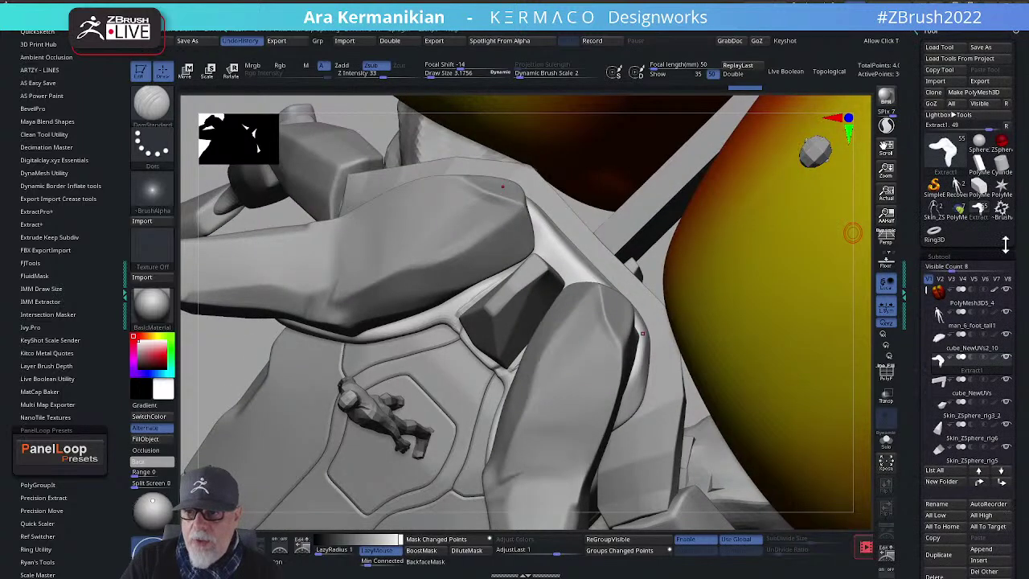
click(1006, 290)
Step: Smooth the collar strip's edges around the wedge block from the rear and from the shell side
drag(766, 286, 512, 271)
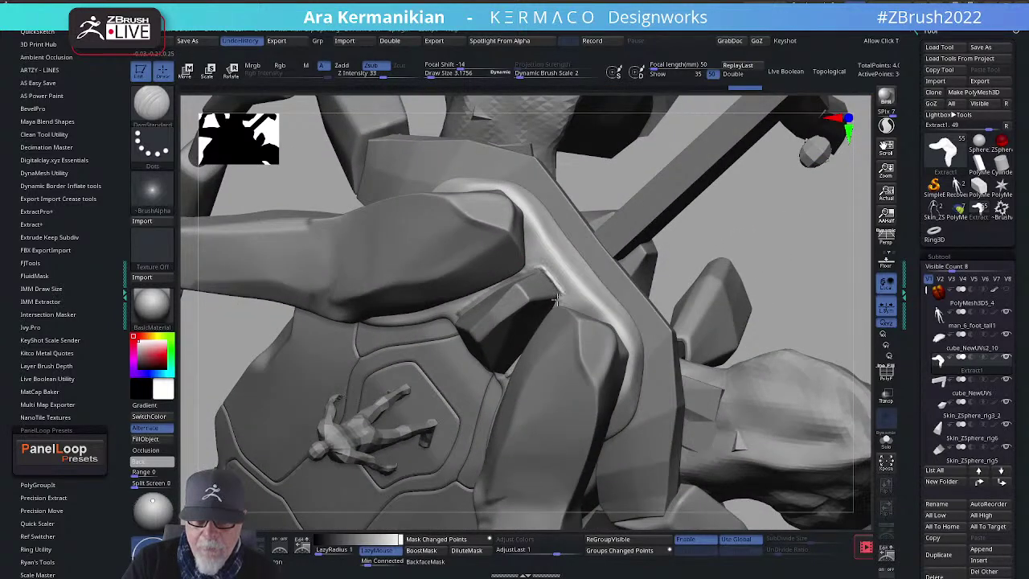
key(shift)
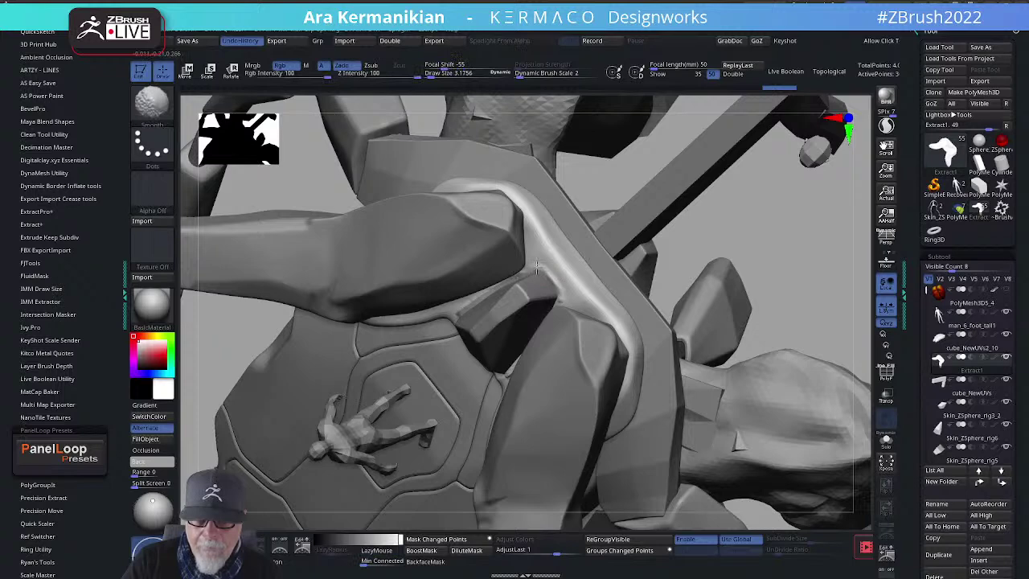
mouse_move(831, 292)
mouse_down()
mouse_move(799, 305)
mouse_move(760, 284)
mouse_move(453, 294)
mouse_up()
key(shift)
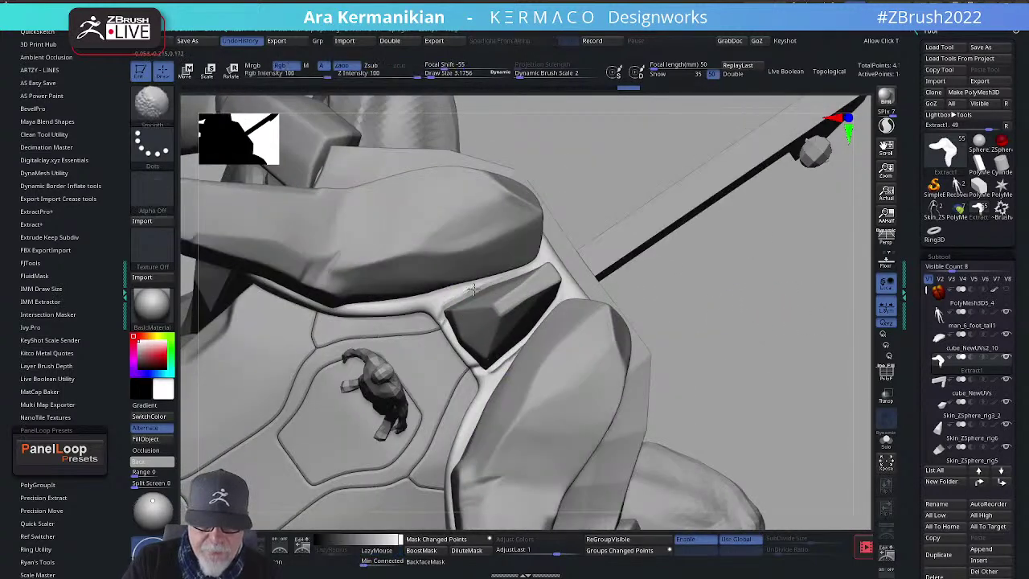
Step: Flatten the collar strip along the shell edge and behind the wedge block using the hPolish brush at draw size 6.3724
key(s)
drag(465, 295, 461, 295)
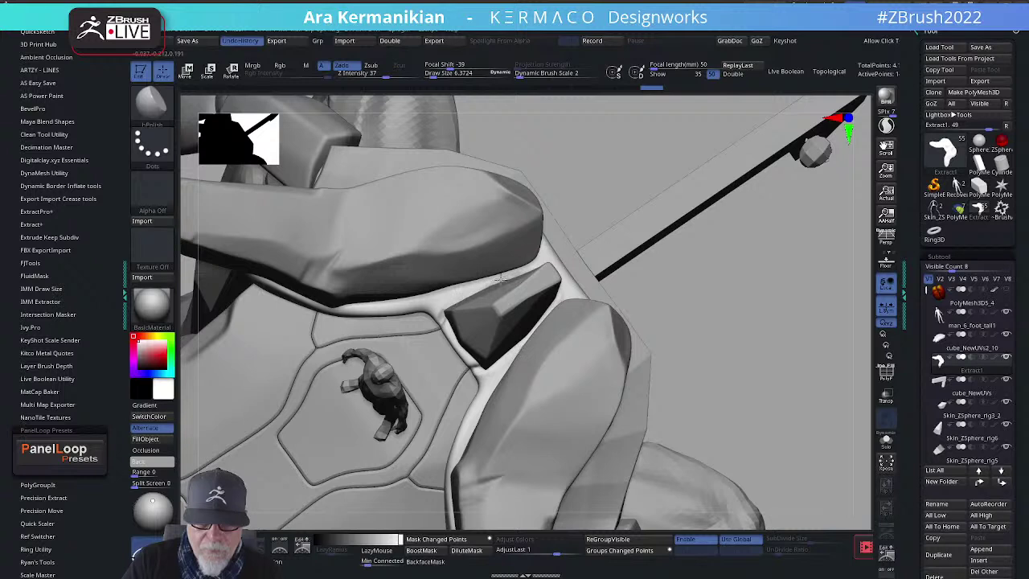
drag(535, 271, 447, 310)
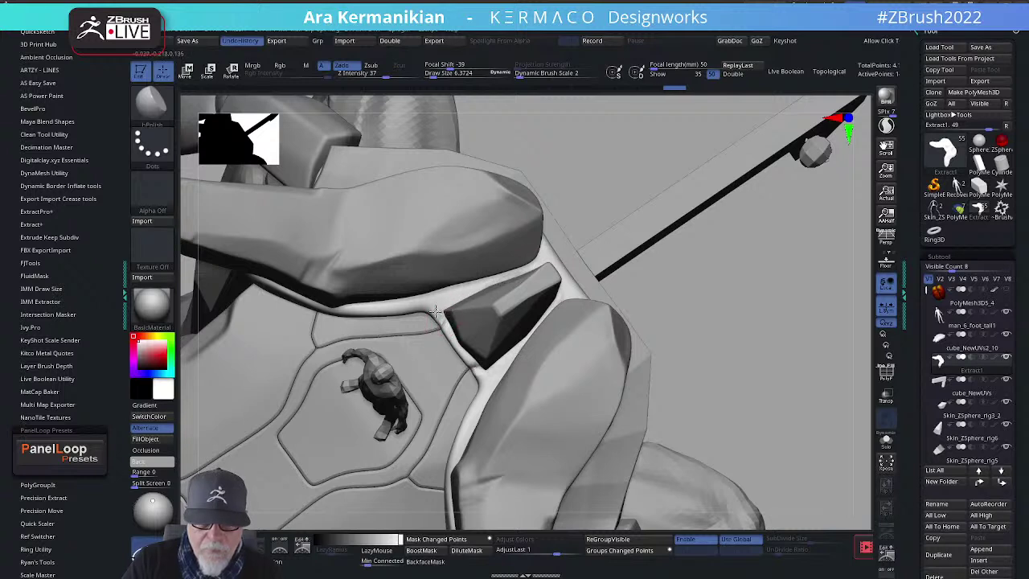
drag(333, 309, 322, 307)
mouse_move(792, 359)
mouse_down()
mouse_move(787, 346)
mouse_move(659, 330)
mouse_up()
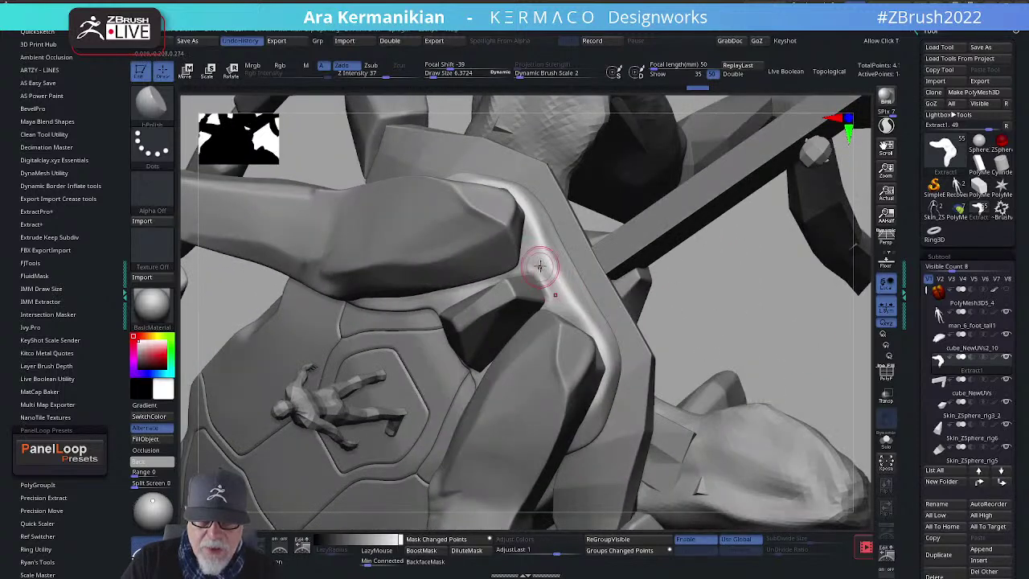
drag(550, 265, 536, 241)
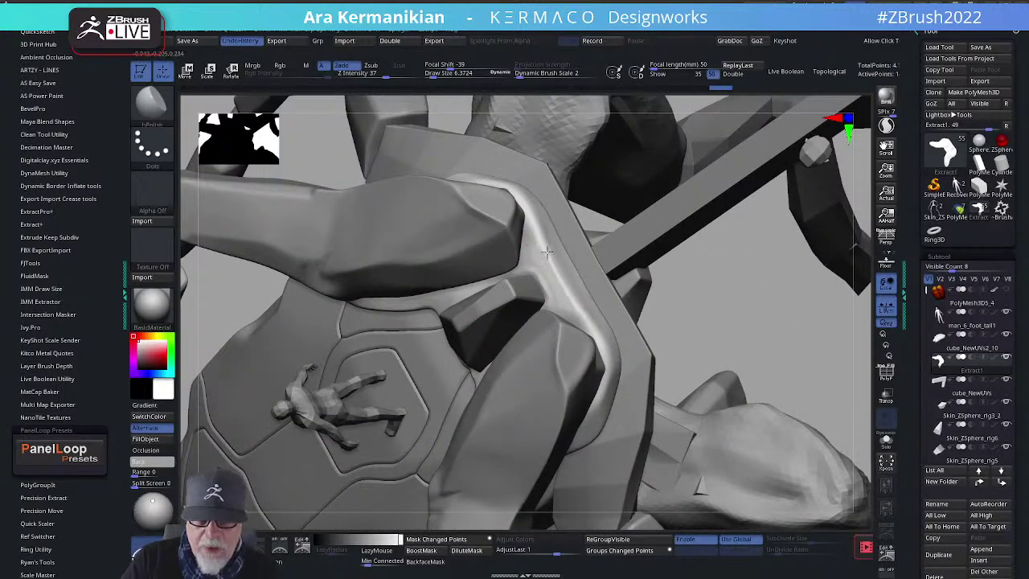
drag(565, 295, 544, 254)
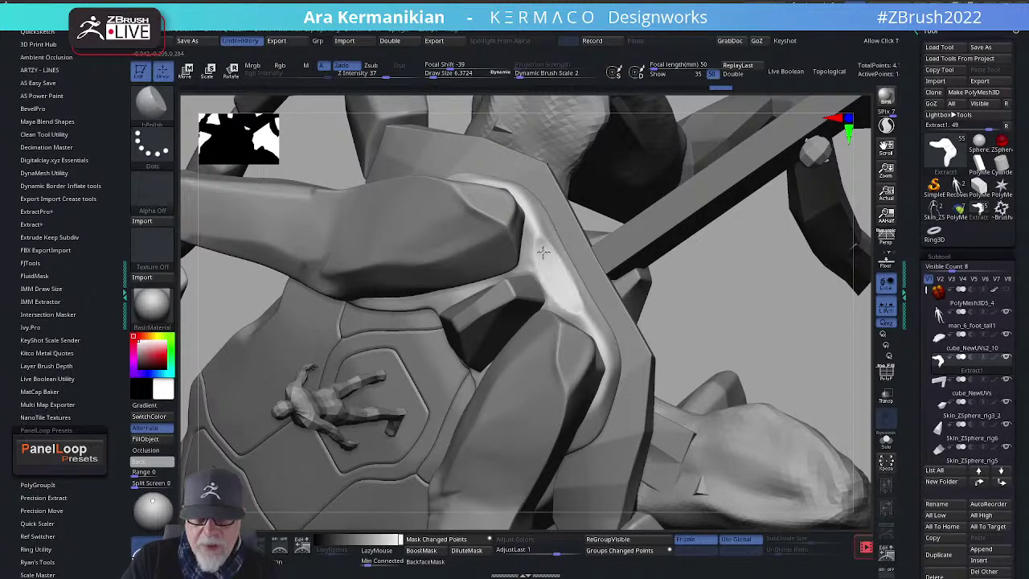
Step: Carve creases with the Dam Standard brush into the Extract1 collar beside the small spine block and smooth them
right_drag(793, 367, 563, 281)
key(space)
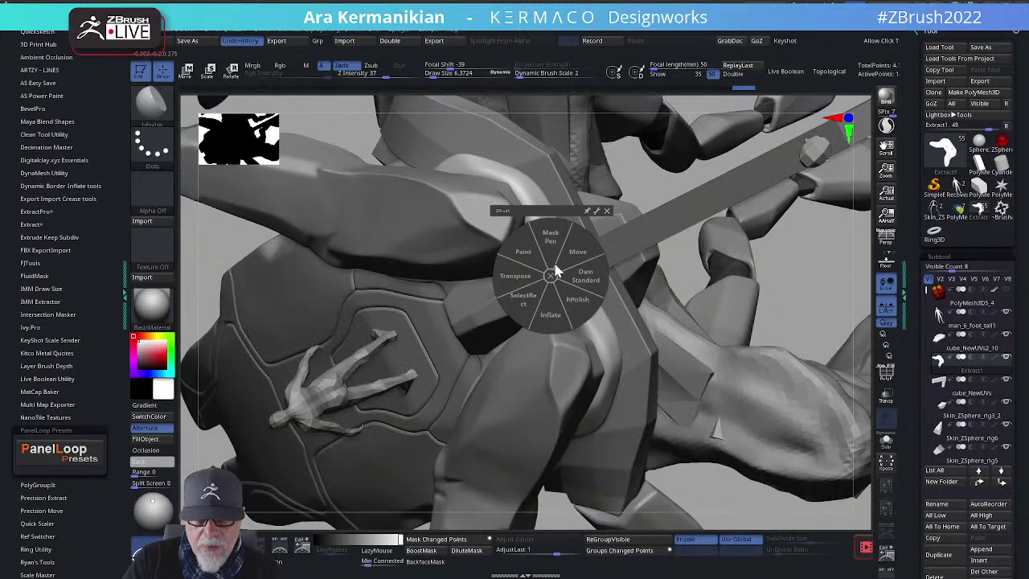
click(587, 281)
drag(536, 258, 547, 251)
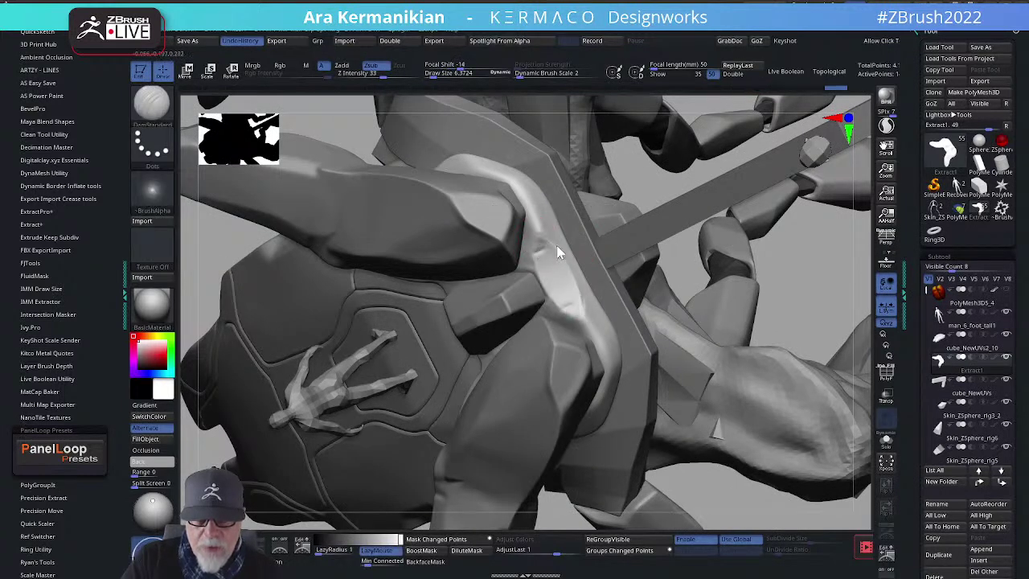
key(shift)
mouse_move(538, 259)
shift+mouse_down()
mouse_move(553, 253)
mouse_move(577, 291)
mouse_move(568, 263)
mouse_move(533, 257)
mouse_move(529, 266)
shift+mouse_up()
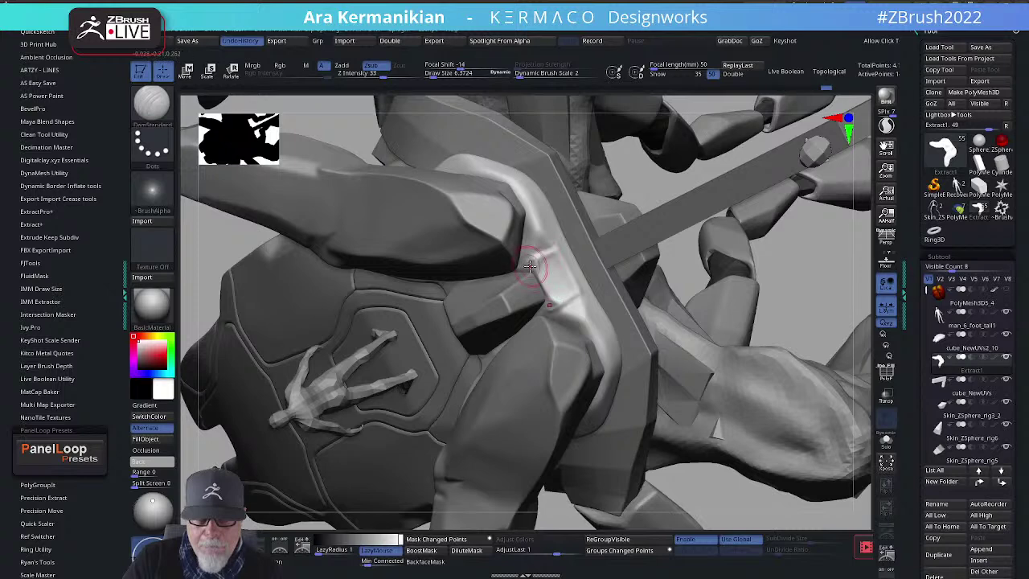
key(shift)
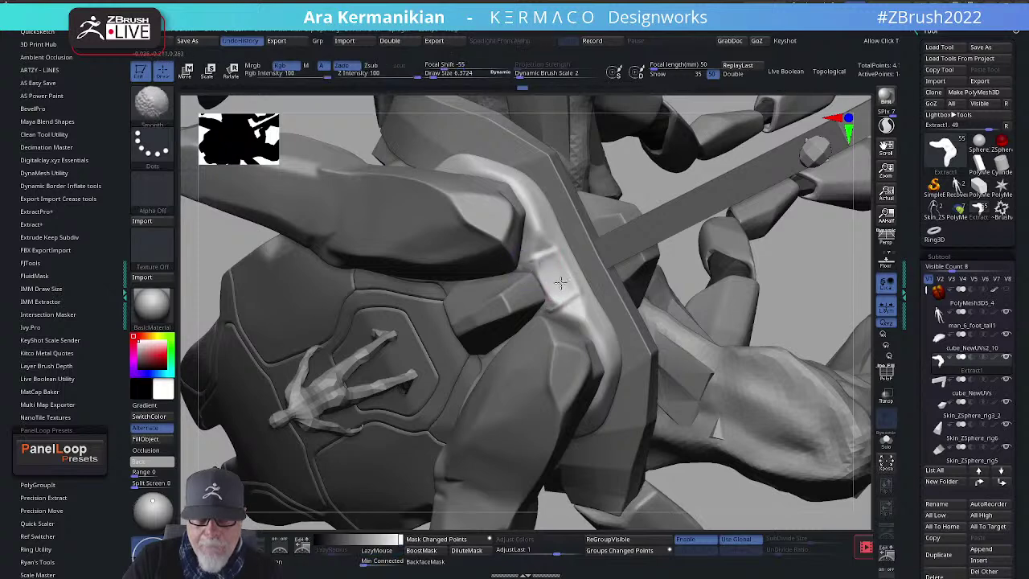
Step: Smooth the collar strip between the upper leg joint and the spine block
alt+drag(838, 302, 726, 278)
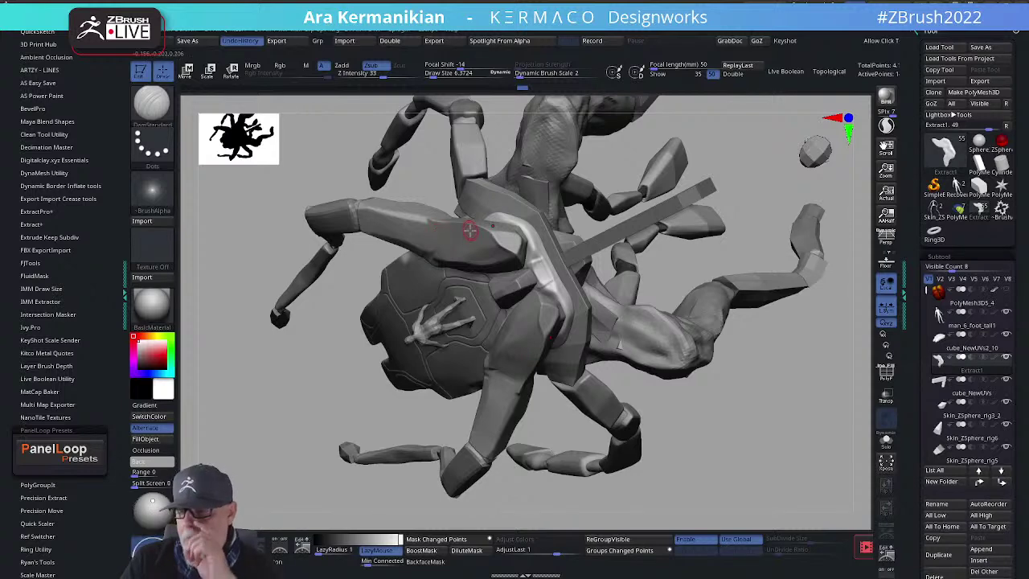
drag(714, 453, 651, 238)
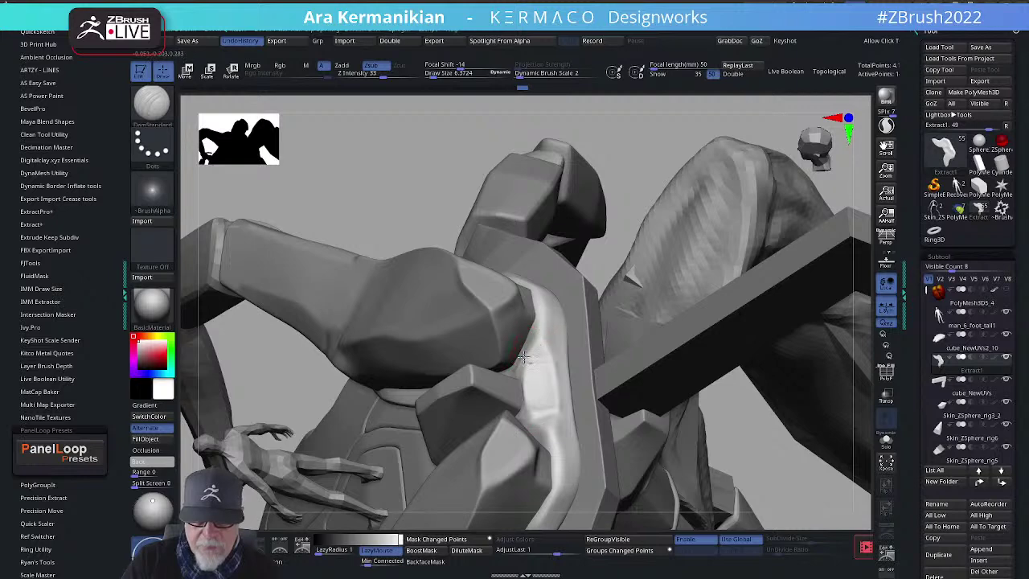
key(shift)
mouse_move(524, 351)
shift+mouse_down()
mouse_move(515, 375)
mouse_move(567, 417)
shift+mouse_up()
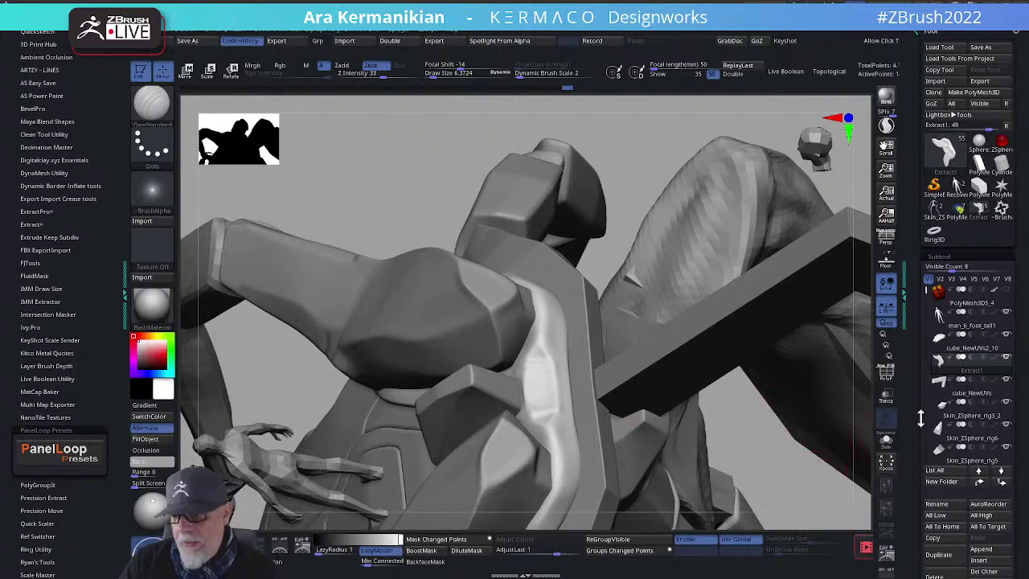
Step: Flatten the creased section of the collar behind the spine block with the hPolish brush
mouse_move(745, 442)
mouse_down()
mouse_move(765, 441)
mouse_move(694, 453)
mouse_up()
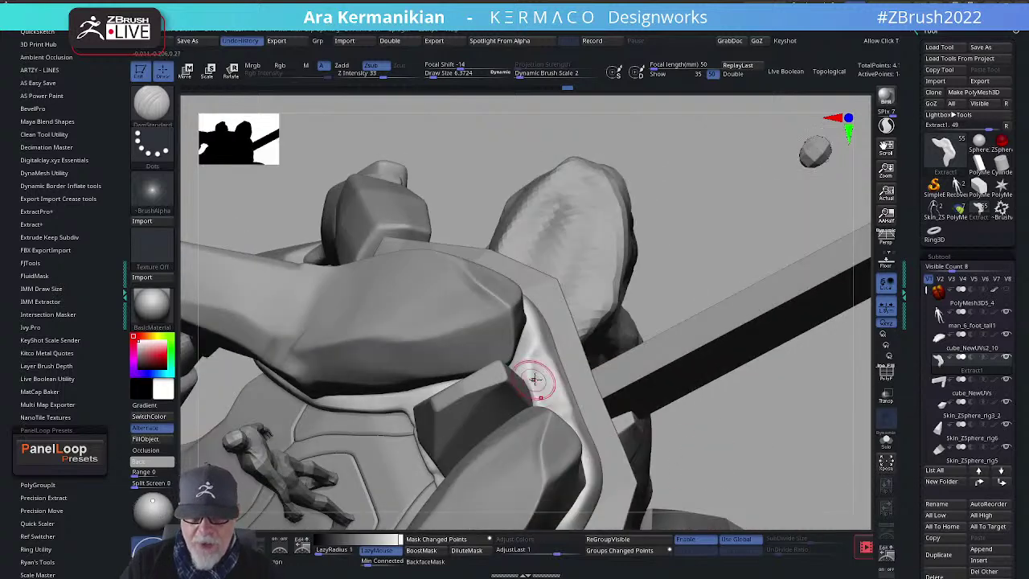
key(space)
click(555, 408)
drag(791, 468, 752, 486)
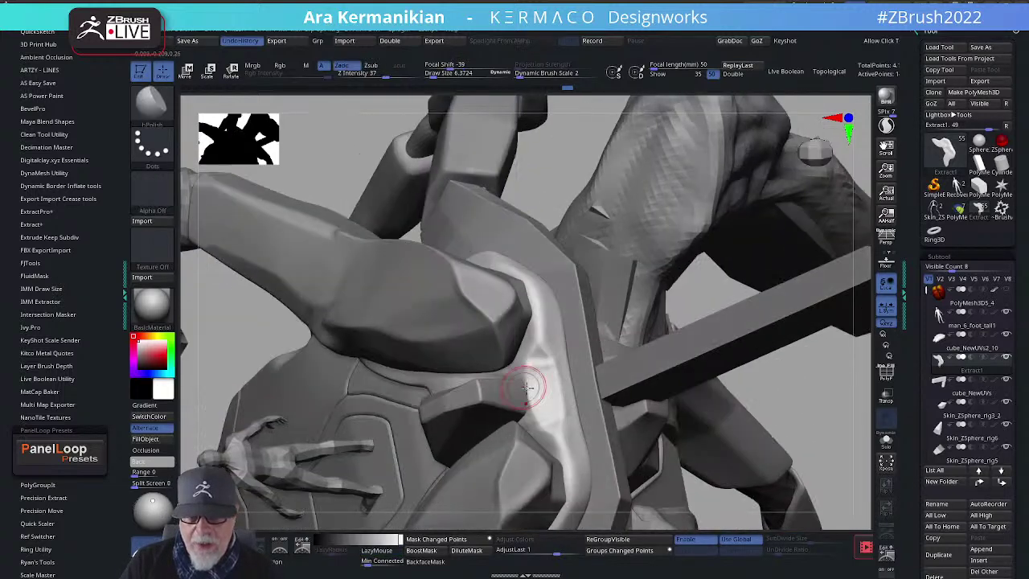
mouse_move(542, 375)
mouse_down()
mouse_move(529, 368)
mouse_move(558, 360)
mouse_up()
drag(570, 410, 569, 418)
mouse_move(549, 352)
mouse_down()
mouse_move(553, 340)
mouse_move(557, 359)
mouse_up()
drag(526, 319, 552, 340)
Step: Polish the rest of the collar around the leg sockets with hPolish, working from the rear, top and side
key(f)
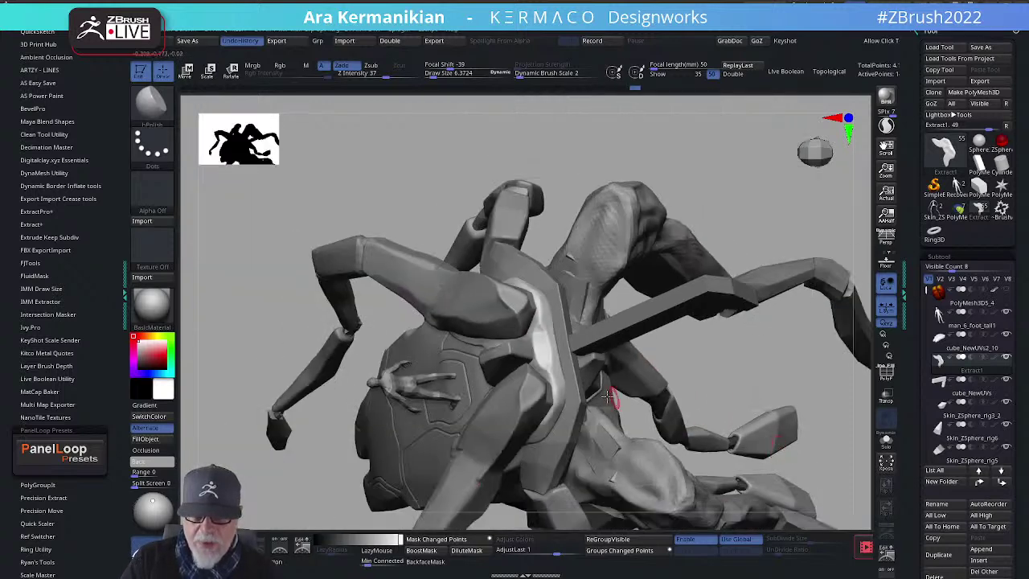
mouse_move(757, 406)
mouse_down()
mouse_move(755, 368)
mouse_move(695, 418)
mouse_up()
mouse_move(183, 423)
mouse_down()
mouse_move(239, 429)
mouse_move(209, 410)
mouse_move(221, 438)
mouse_up()
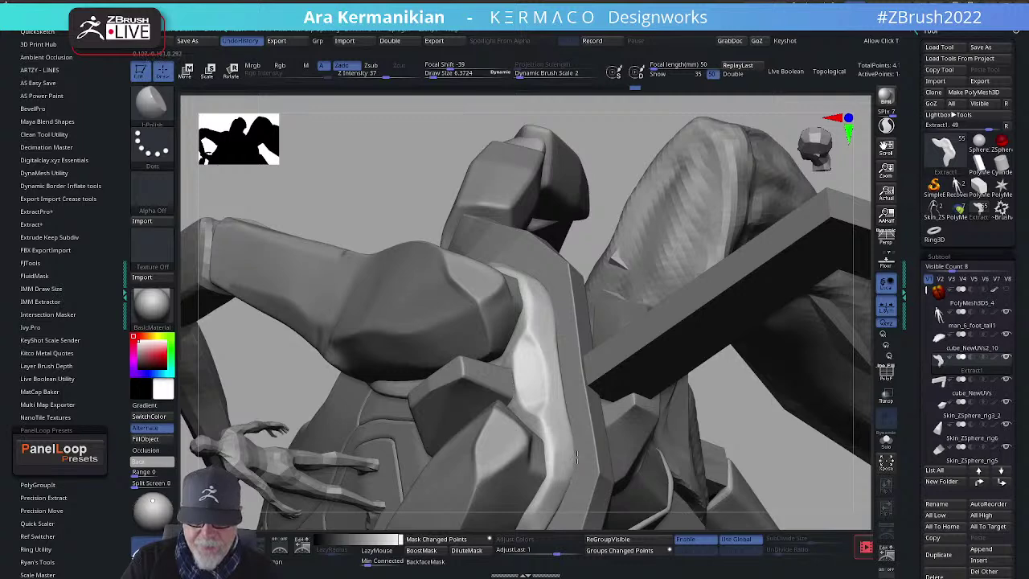
alt+drag(794, 470, 715, 402)
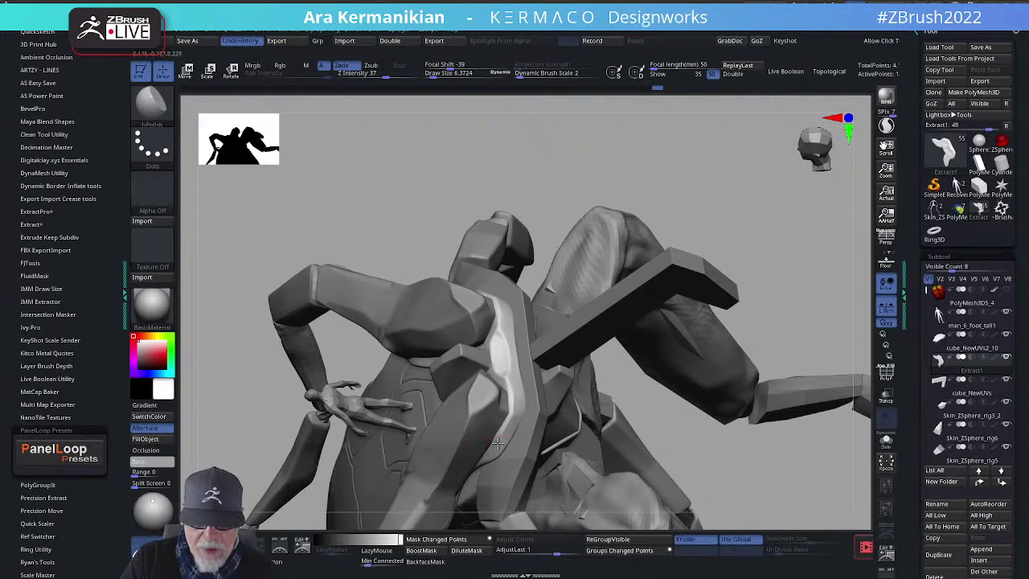
mouse_move(726, 458)
mouse_down()
mouse_move(790, 335)
mouse_move(774, 356)
mouse_move(808, 370)
mouse_move(803, 409)
mouse_move(866, 456)
mouse_up()
right_click(866, 456)
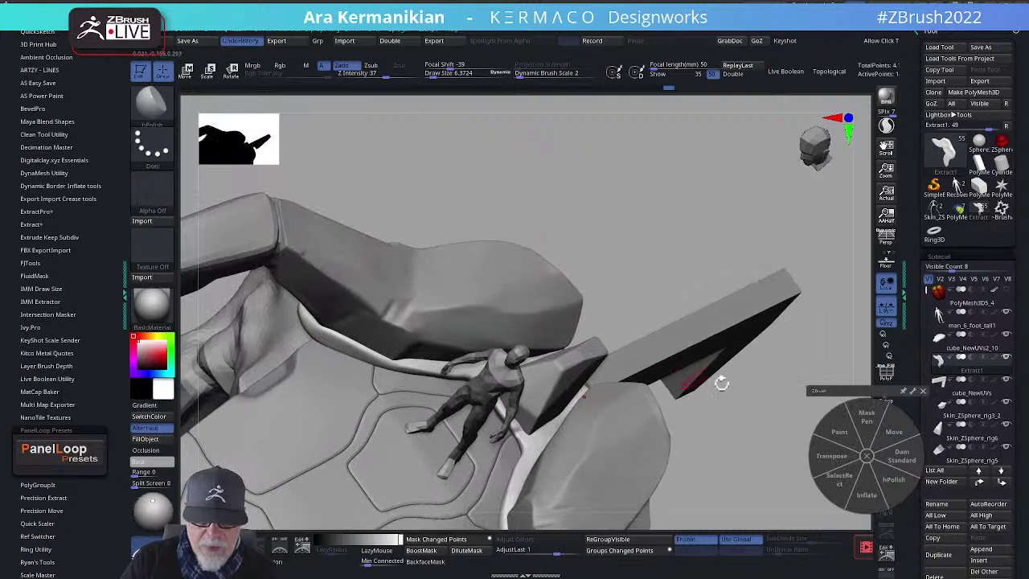
click(867, 455)
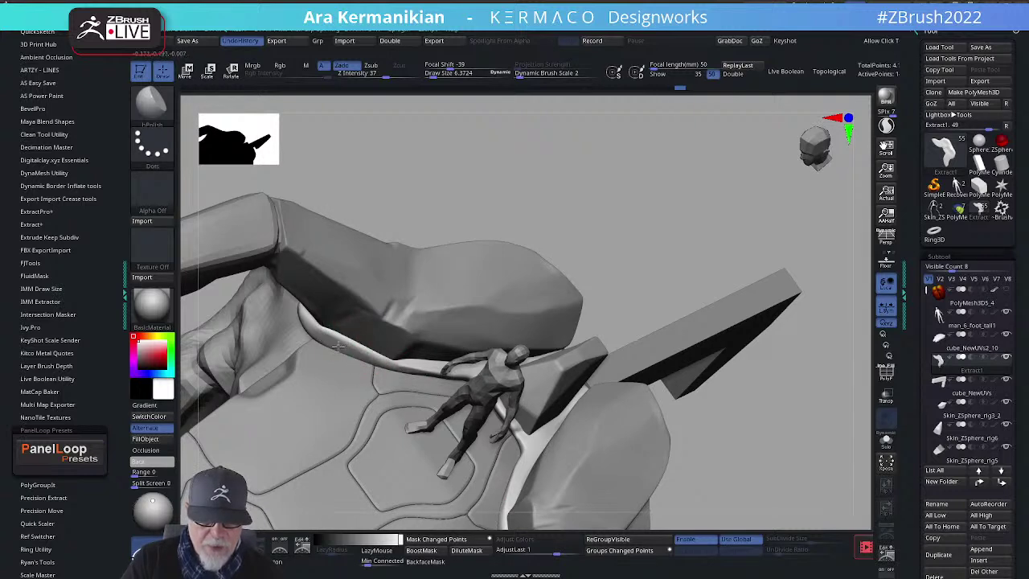
mouse_move(496, 227)
mouse_down()
mouse_move(544, 193)
mouse_move(563, 237)
mouse_up()
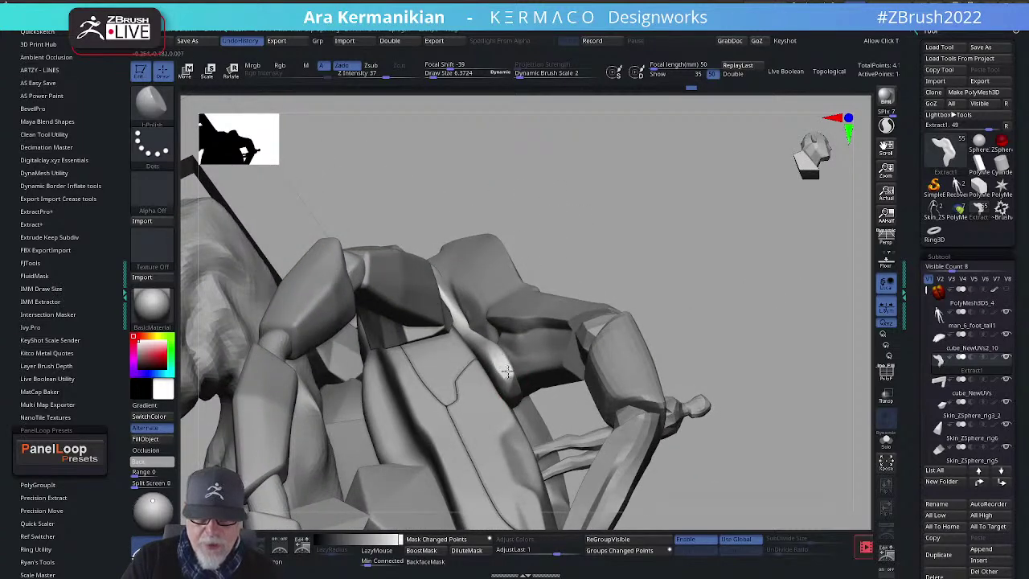
drag(713, 277, 468, 374)
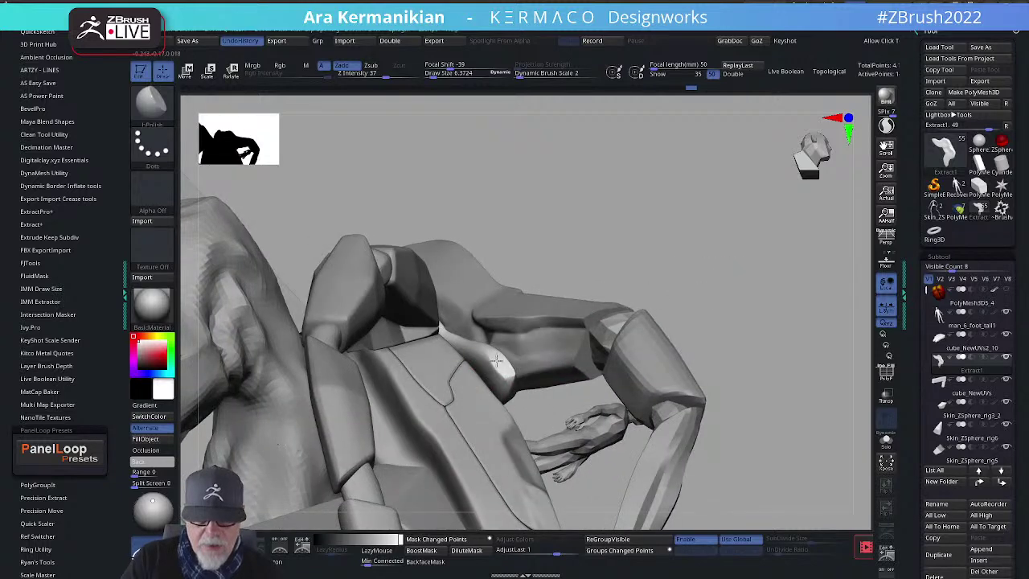
drag(683, 294, 505, 395)
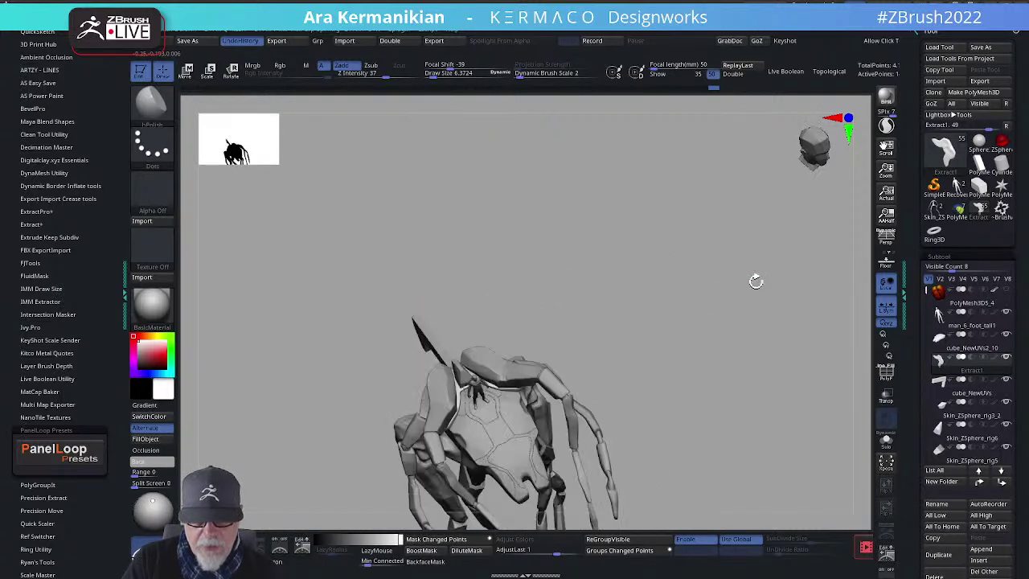
Step: Reshape the collar's arms around the leg sockets with the Move brush, using Draw Size 12.3664 and then 20.5804
key(w)
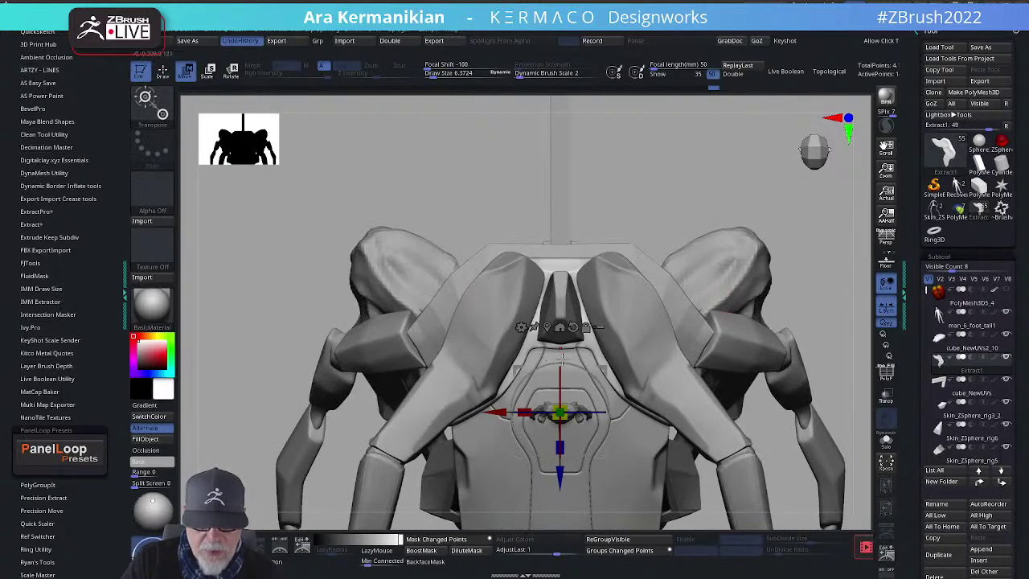
key(q)
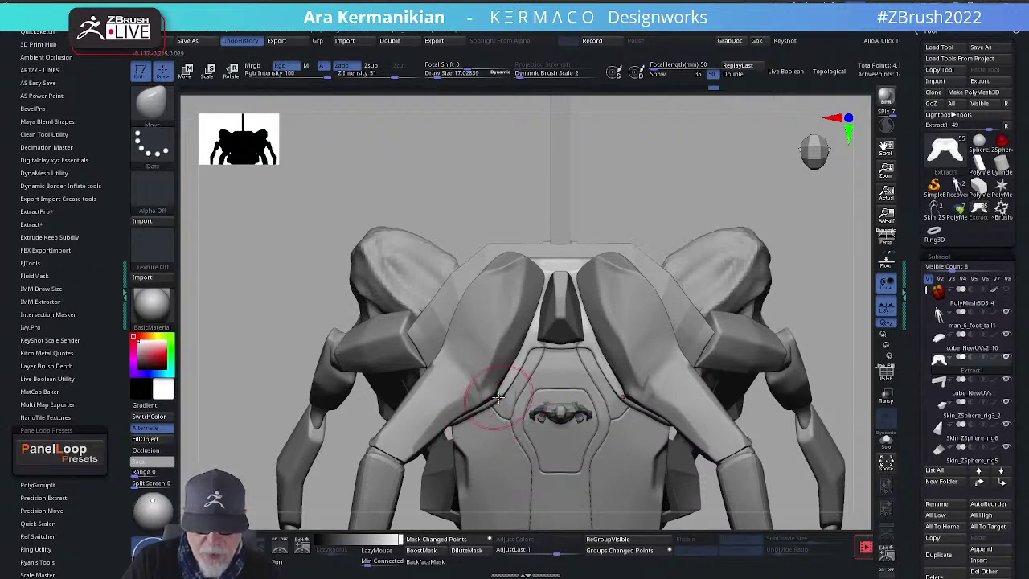
key([)
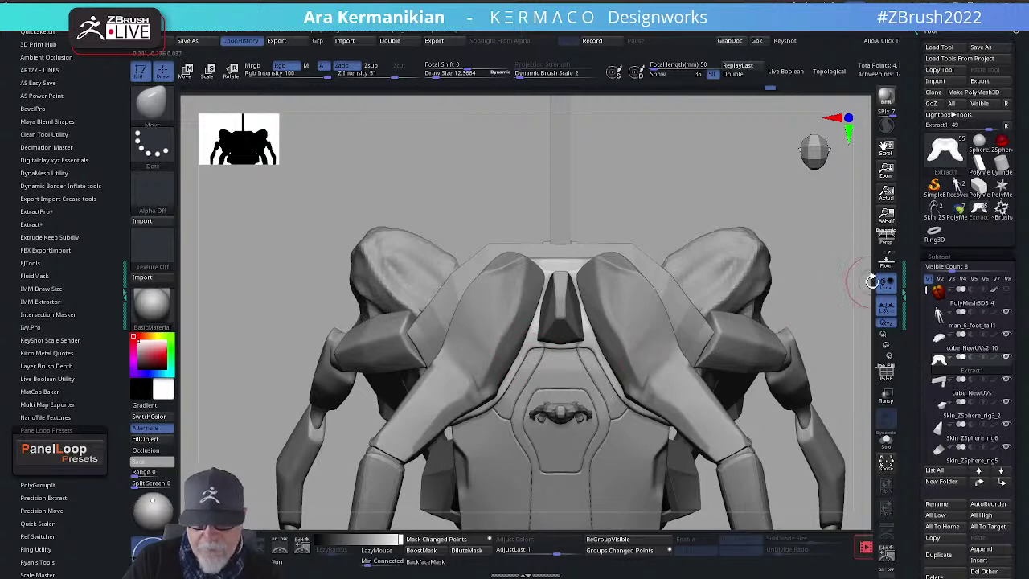
alt+drag(872, 281, 568, 399)
mouse_move(747, 345)
mouse_down()
mouse_move(745, 262)
mouse_move(769, 288)
mouse_move(816, 282)
mouse_move(810, 346)
mouse_up()
key(s)
mouse_move(685, 340)
mouse_down()
mouse_move(696, 339)
mouse_move(684, 338)
mouse_up()
alt+drag(800, 343, 766, 292)
Step: Trim the collar's sloping outer arms in front view with Clip Curve and soften their ends
mouse_move(604, 151)
ctrl+shift+mouse_down()
mouse_move(792, 190)
mouse_move(791, 286)
mouse_move(760, 297)
mouse_move(770, 303)
mouse_move(695, 280)
ctrl+shift+mouse_up()
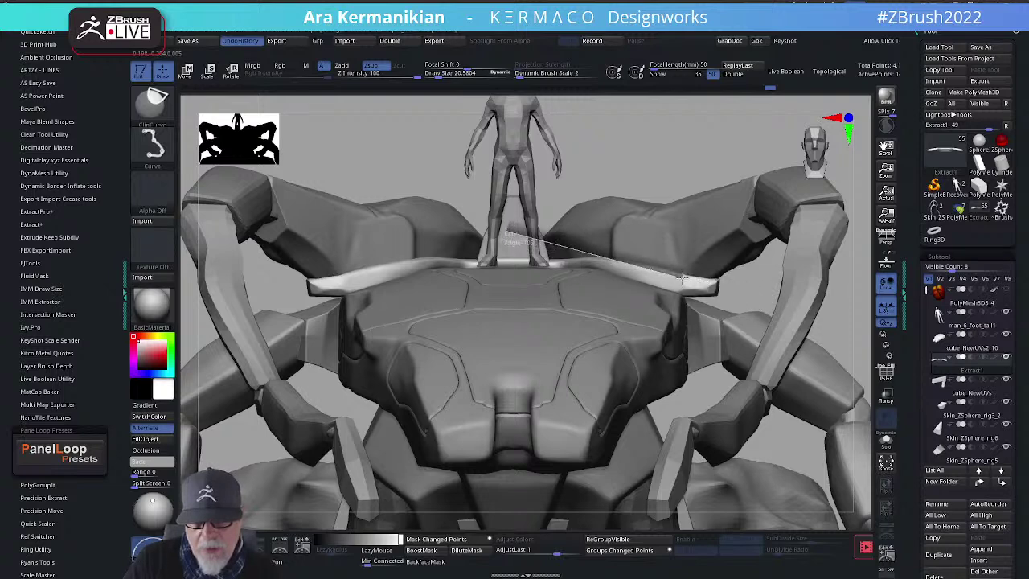
ctrl+shift+drag(761, 285, 762, 286)
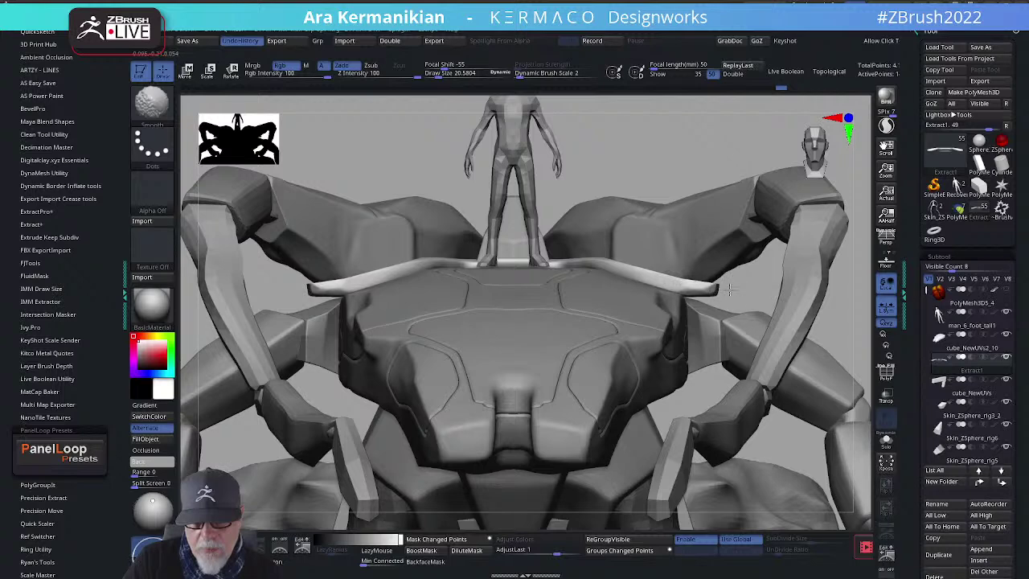
mouse_move(747, 282)
ctrl+shift+mouse_down()
mouse_move(695, 308)
mouse_move(714, 297)
ctrl+shift+mouse_up()
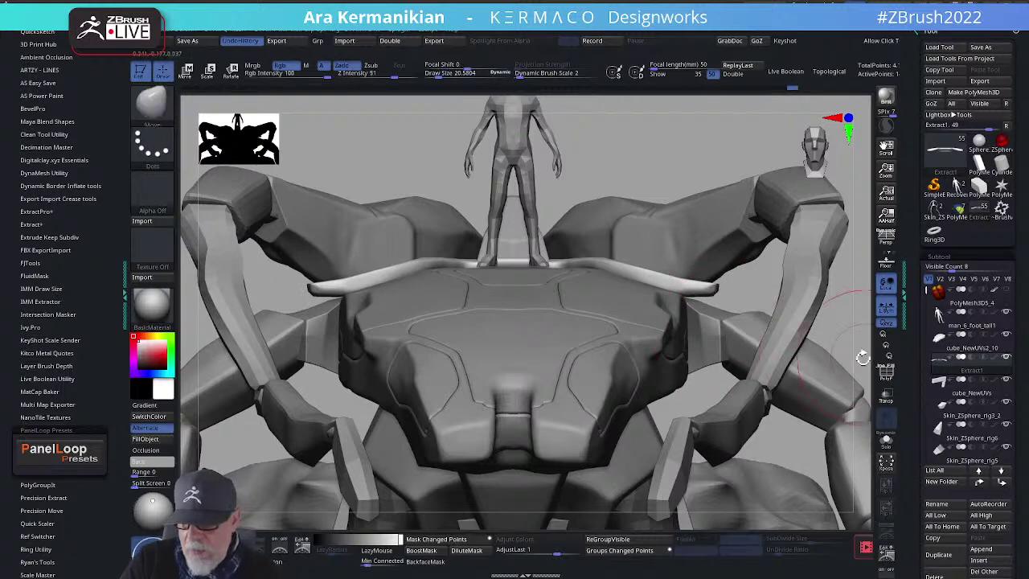
Step: Make the Skin_ZSphere_rig5 subtool active and isolate it with Solo
key(f)
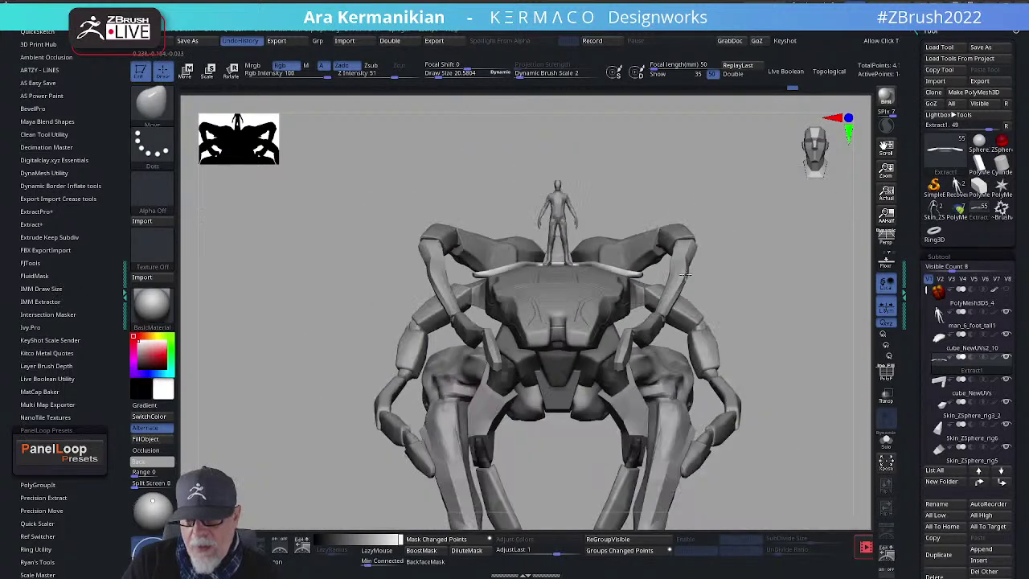
mouse_move(839, 340)
mouse_down()
mouse_move(799, 284)
mouse_move(832, 319)
mouse_move(801, 345)
mouse_move(806, 374)
mouse_move(822, 321)
mouse_move(787, 225)
mouse_move(785, 244)
mouse_move(820, 294)
mouse_move(881, 315)
mouse_move(785, 322)
mouse_move(835, 266)
mouse_move(748, 270)
mouse_up()
drag(716, 336, 570, 300)
drag(763, 363, 525, 319)
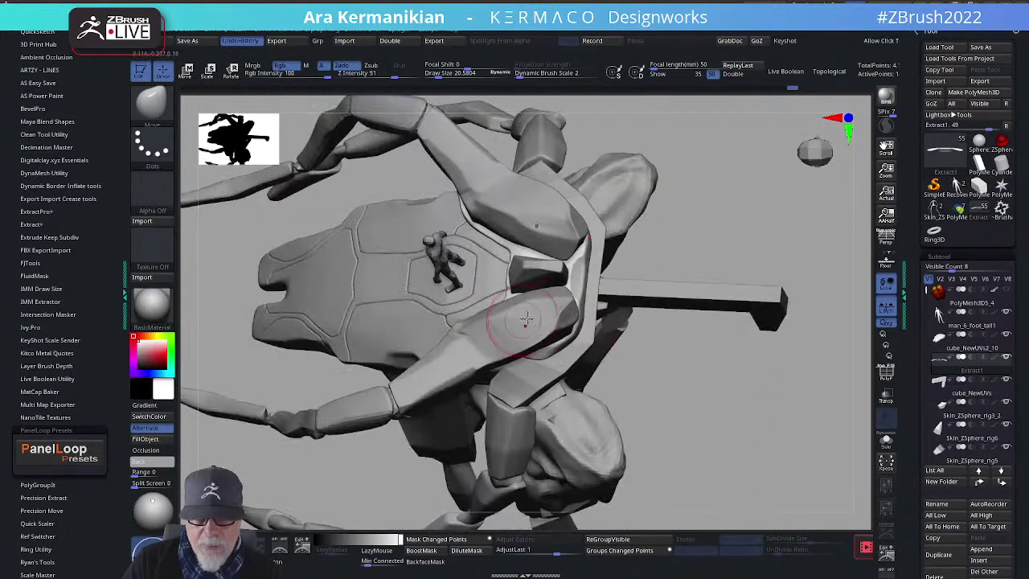
key(shift)
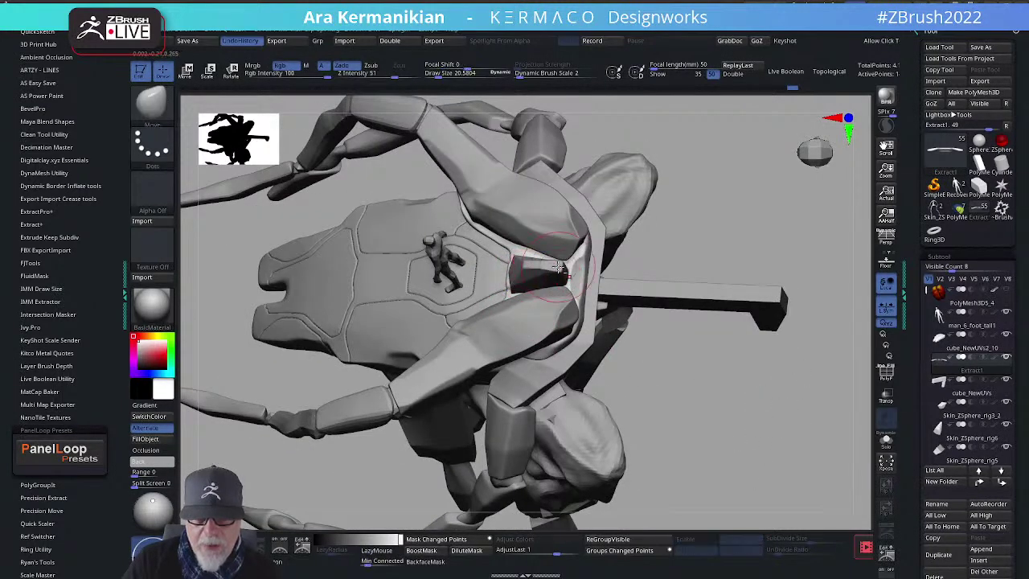
alt+click(546, 265)
mouse_move(673, 269)
alt+mouse_down()
mouse_move(700, 230)
mouse_move(745, 258)
mouse_move(737, 278)
mouse_move(786, 299)
mouse_move(702, 304)
alt+mouse_up()
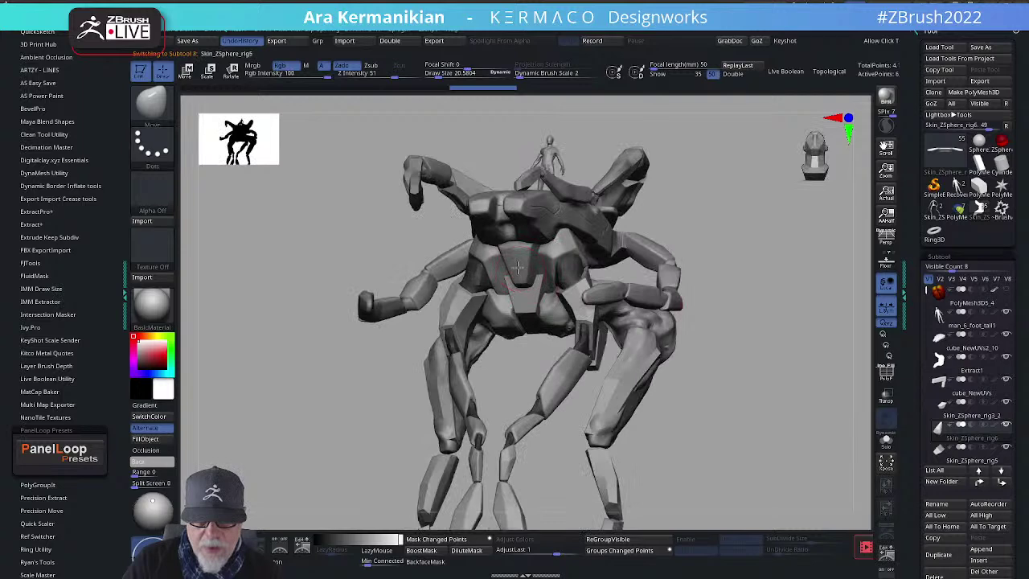
click(769, 375)
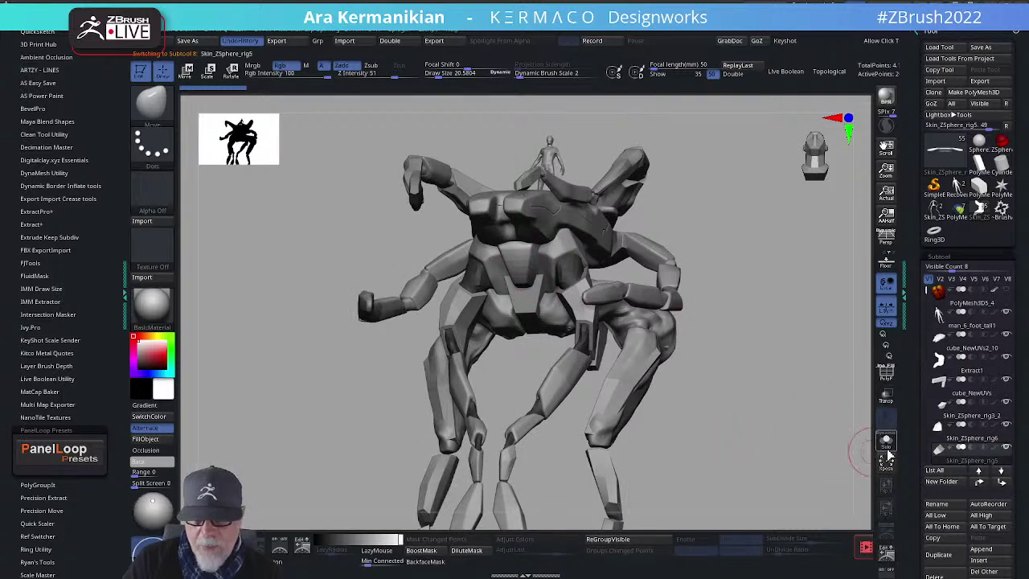
click(887, 450)
mouse_move(756, 432)
mouse_down()
mouse_move(735, 374)
mouse_move(727, 406)
mouse_move(756, 378)
mouse_move(746, 351)
mouse_up()
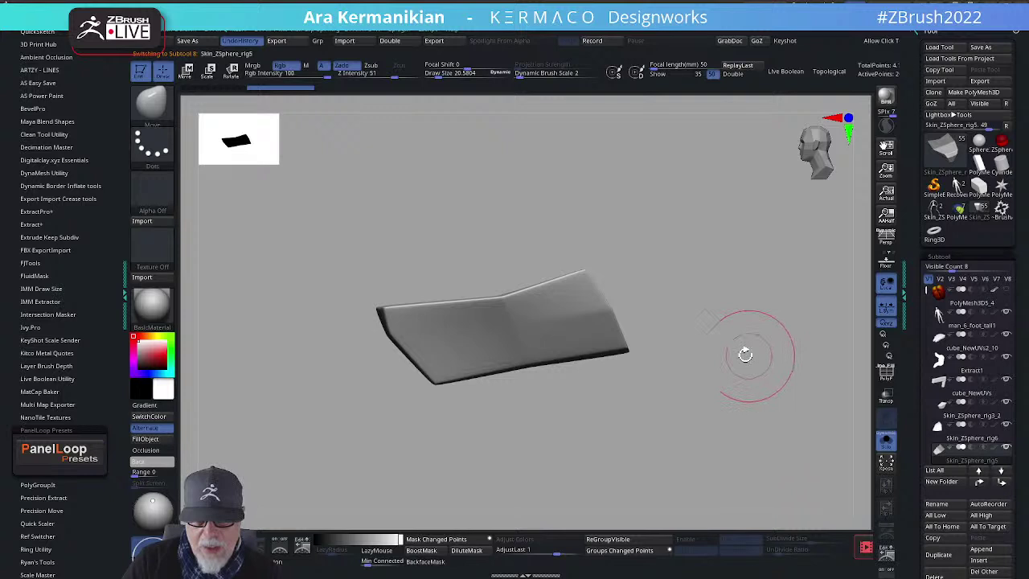
Step: Polish the broad side face of the isolated block with the hPolish brush
right_click(557, 308)
click(580, 337)
drag(764, 326, 764, 360)
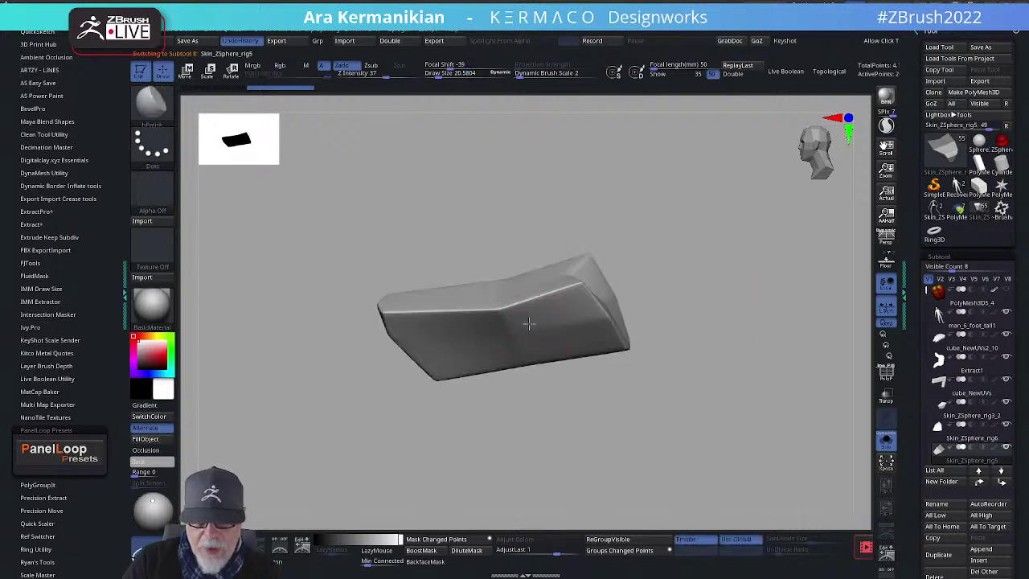
drag(546, 321, 577, 319)
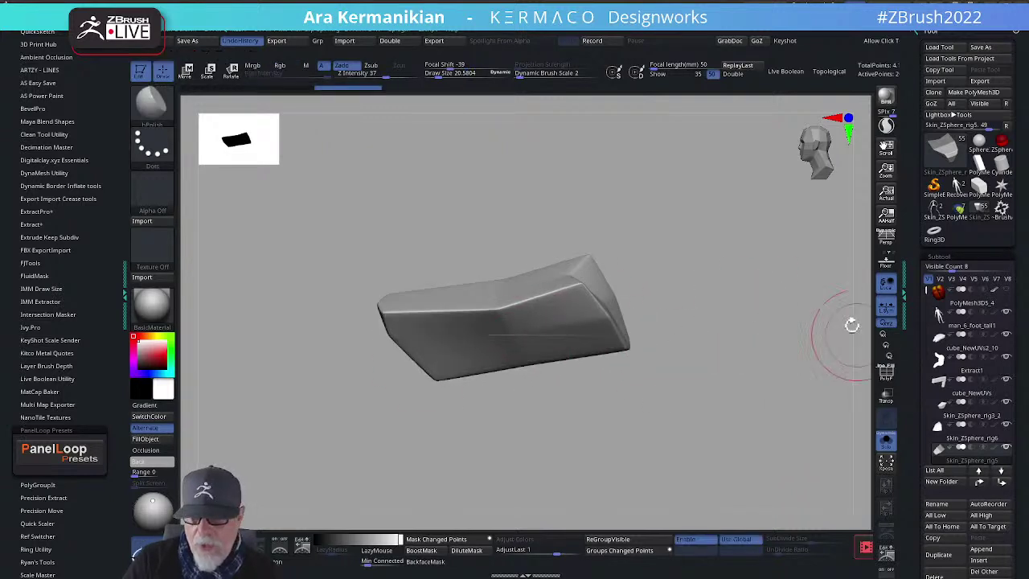
Step: Check the isolated block's dynamic subdivision settings and display its polyframe
key(ctrl+space)
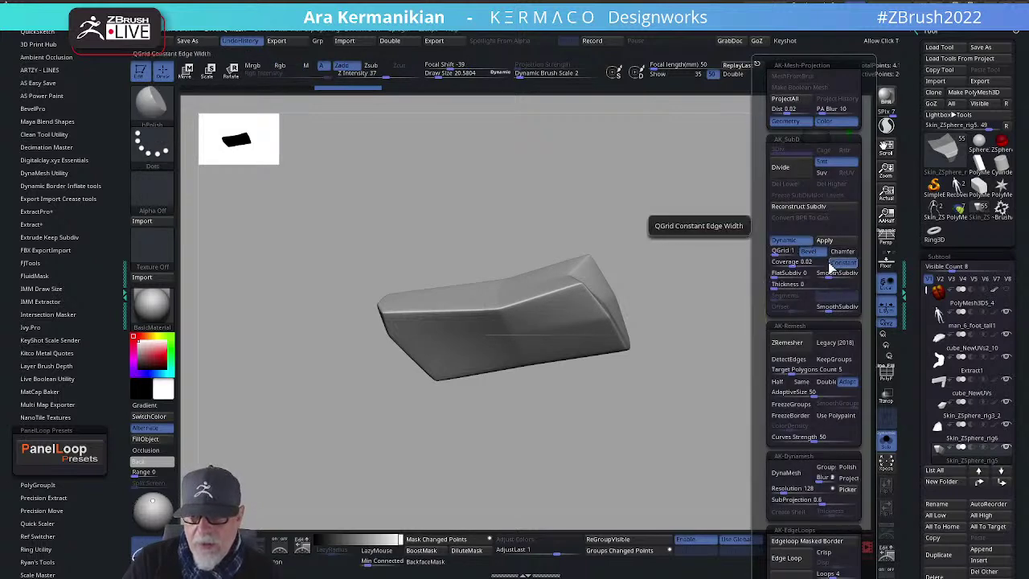
drag(644, 330, 880, 393)
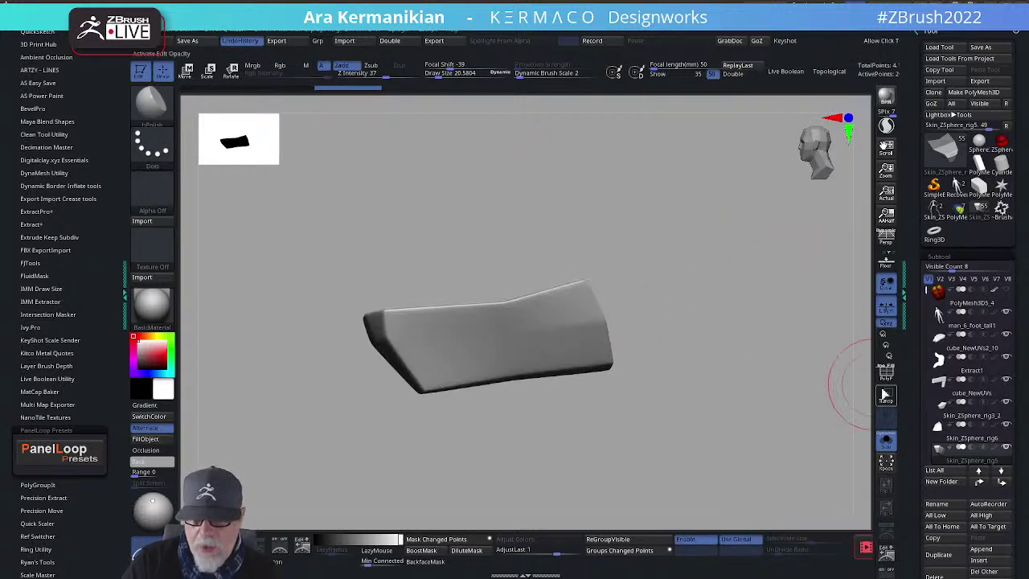
click(886, 373)
mouse_move(700, 356)
mouse_down()
mouse_move(781, 368)
mouse_move(748, 298)
mouse_move(811, 312)
mouse_move(777, 385)
mouse_move(749, 326)
mouse_move(808, 316)
mouse_move(721, 338)
mouse_move(751, 335)
mouse_move(771, 287)
mouse_move(747, 226)
mouse_move(733, 209)
mouse_move(705, 209)
mouse_move(680, 260)
mouse_up()
Step: Straighten the bend along the block's narrow magenta strip with the Move brush at a draw size of about 6.4
key(s)
drag(540, 316, 522, 316)
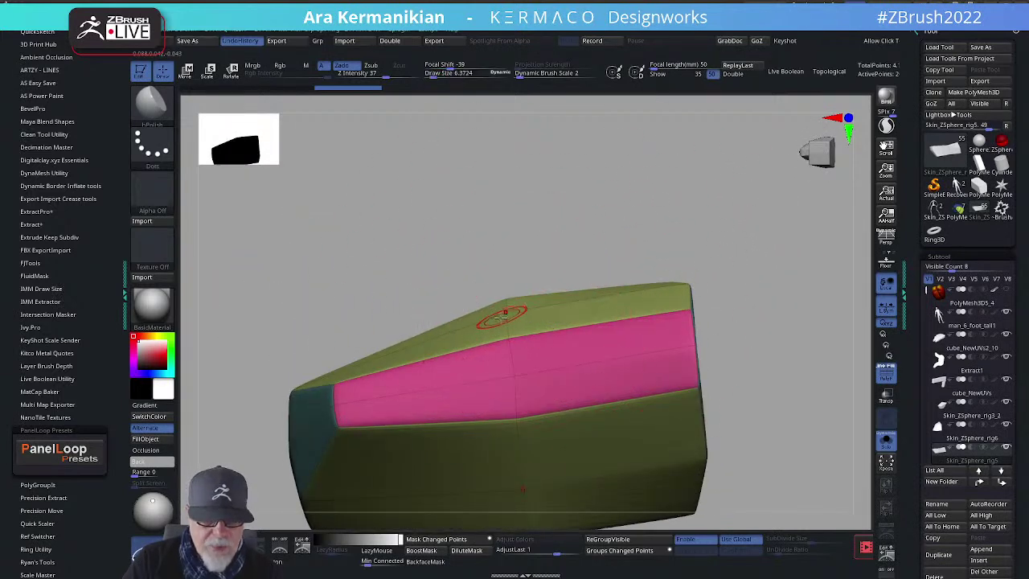
key(b)
key(m)
key(v)
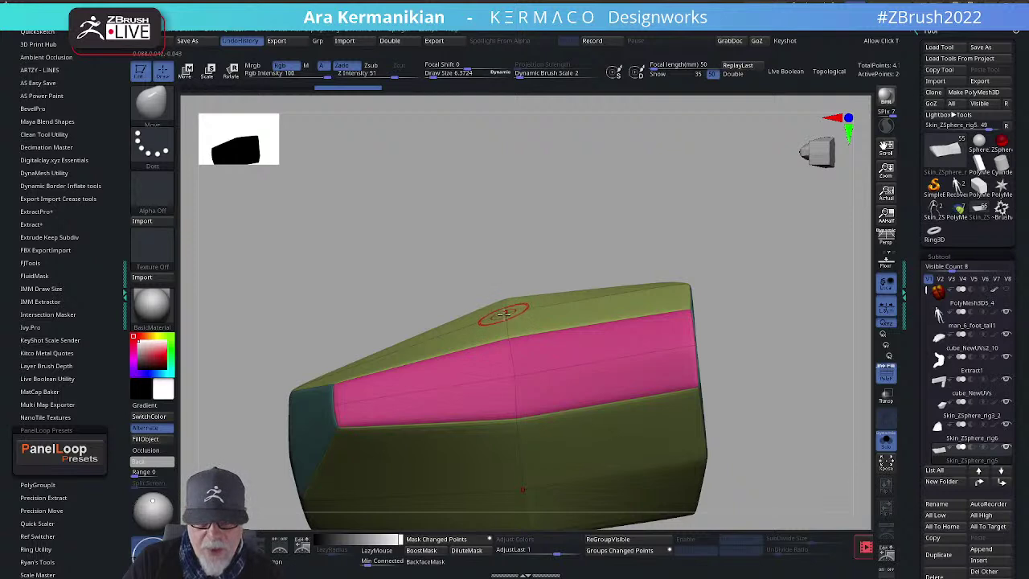
drag(620, 230, 637, 230)
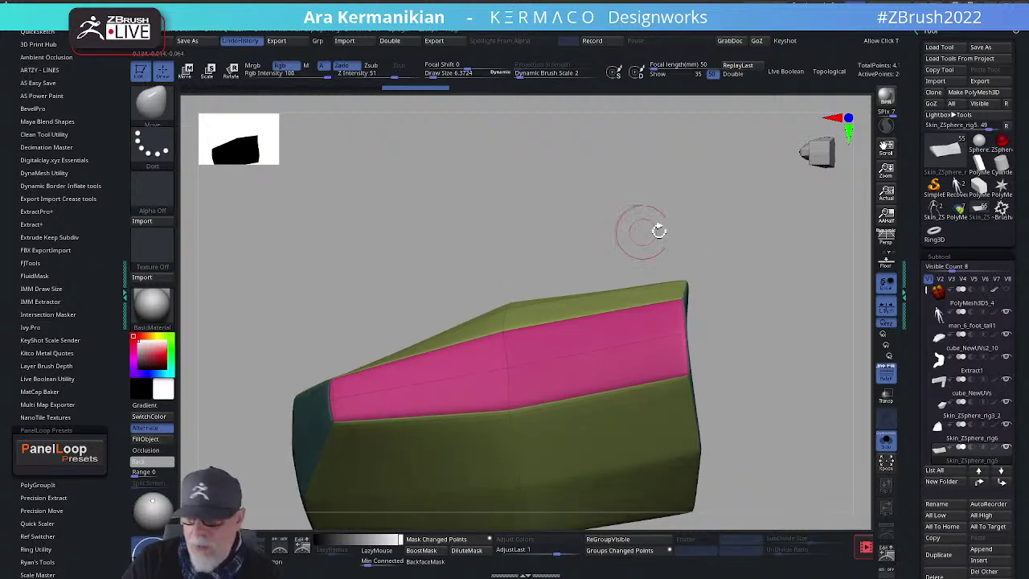
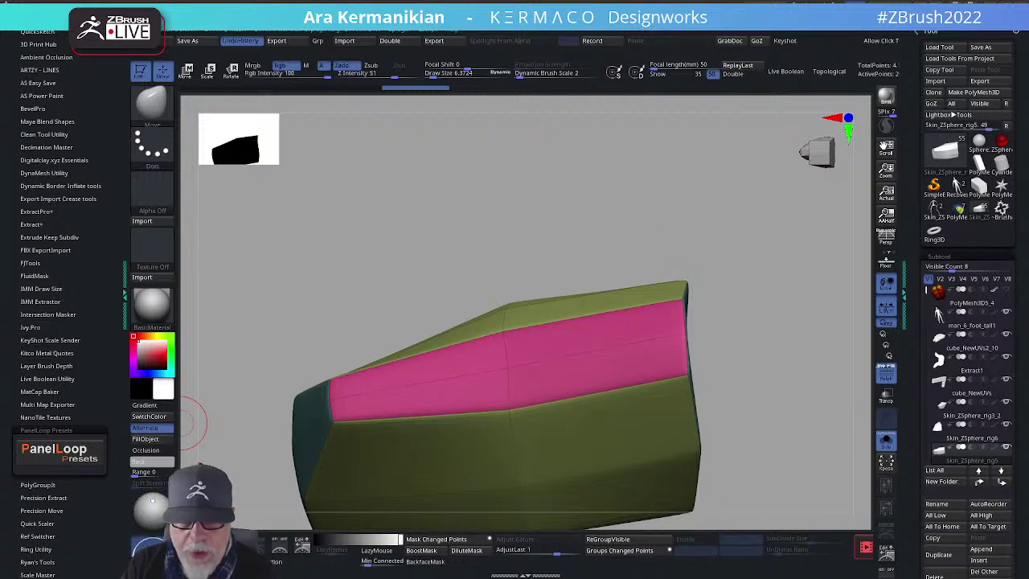
drag(502, 183, 571, 184)
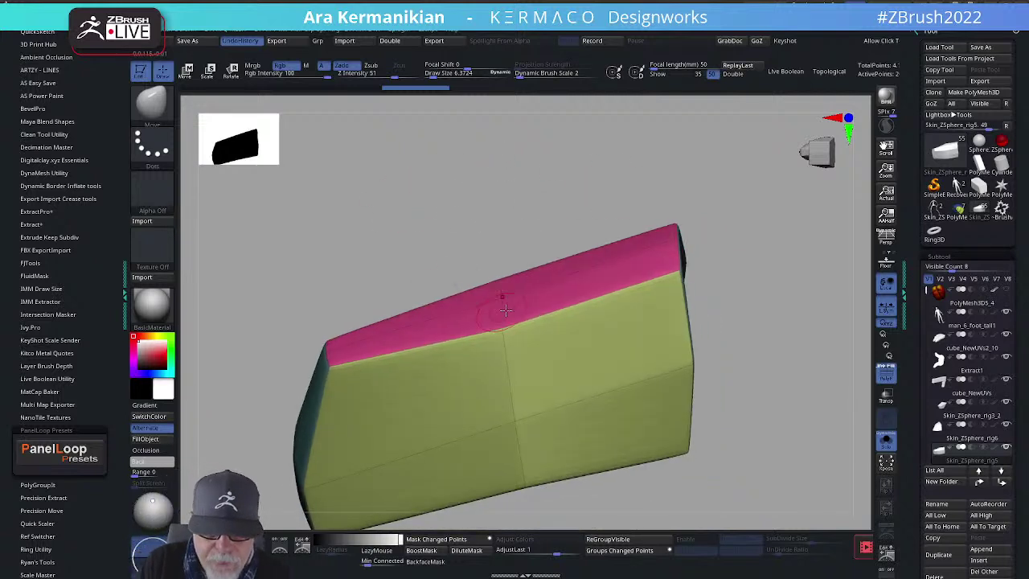
drag(792, 284, 737, 229)
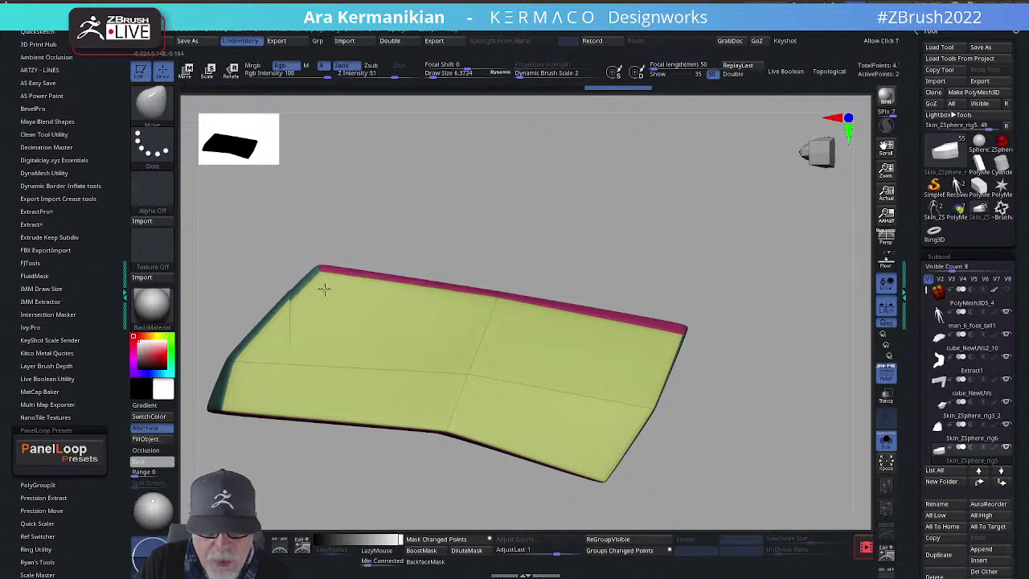
drag(531, 213, 284, 352)
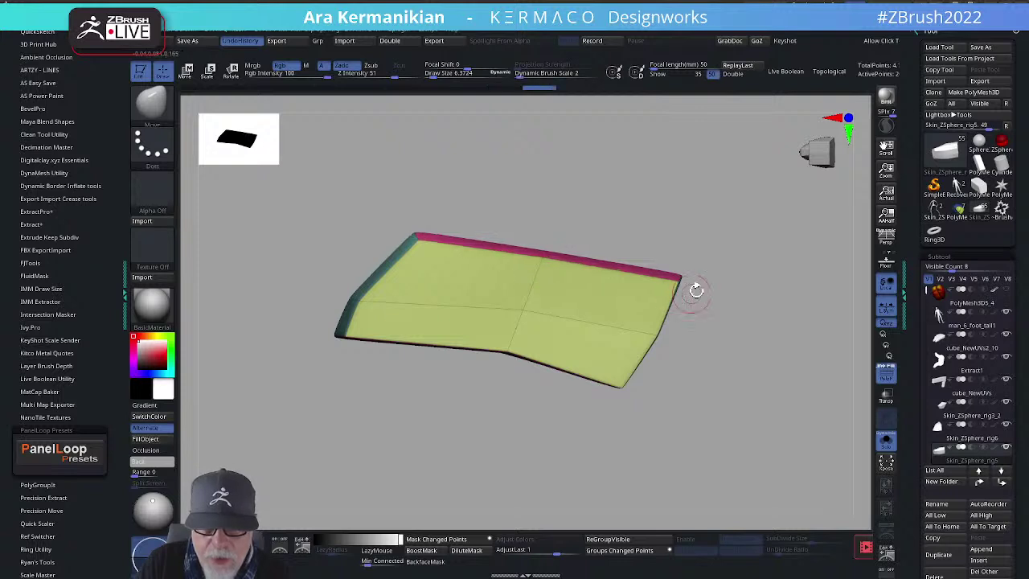
Step: Pull the centre of the teal end face's upper edge outward with the Move brush and check its fit on the full mech
alt+drag(756, 292, 731, 277)
drag(389, 402, 676, 245)
drag(530, 257, 690, 234)
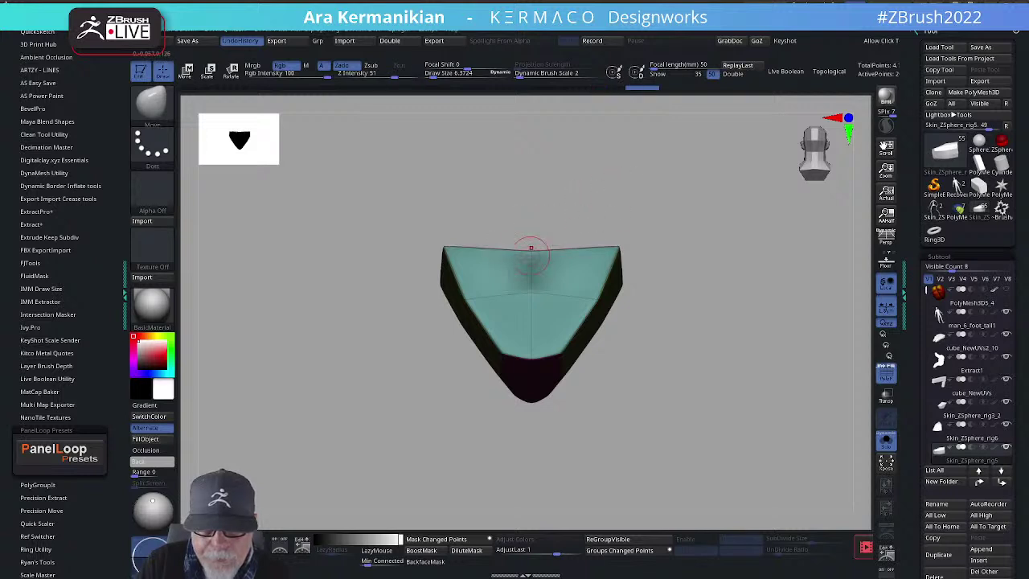
drag(531, 246, 531, 244)
drag(667, 310, 812, 312)
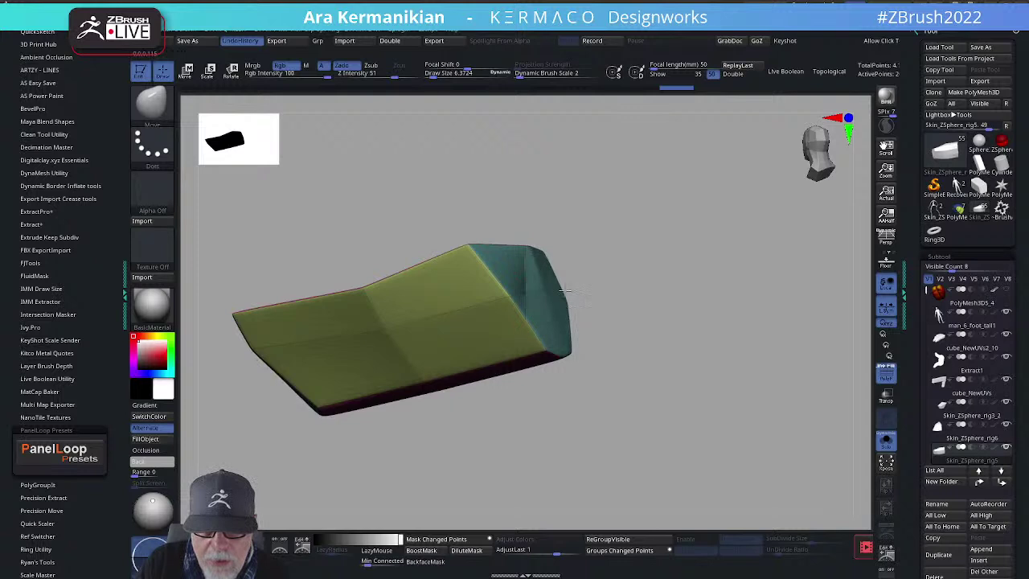
drag(634, 285, 868, 399)
click(886, 448)
drag(802, 445, 530, 279)
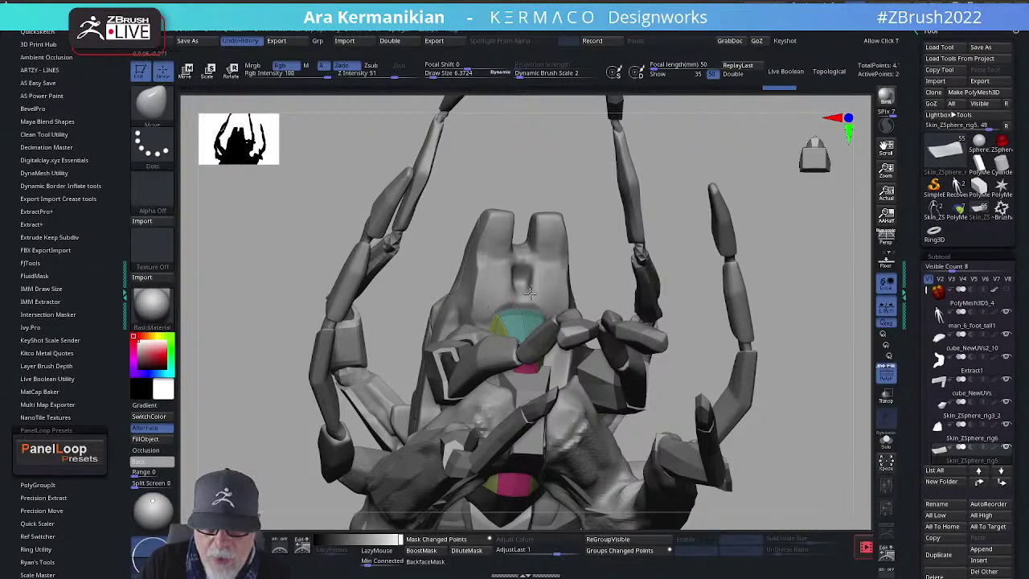
Step: Isolate the block and insert an edge loop on each side of its centreline with ZModeler
click(887, 446)
drag(775, 394, 678, 223)
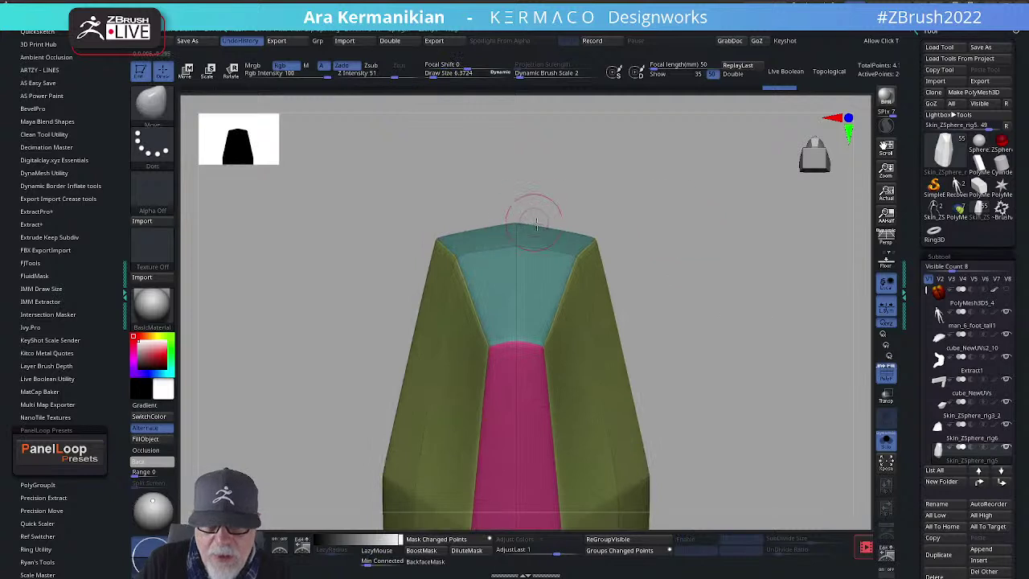
key(b)
key(z)
key(m)
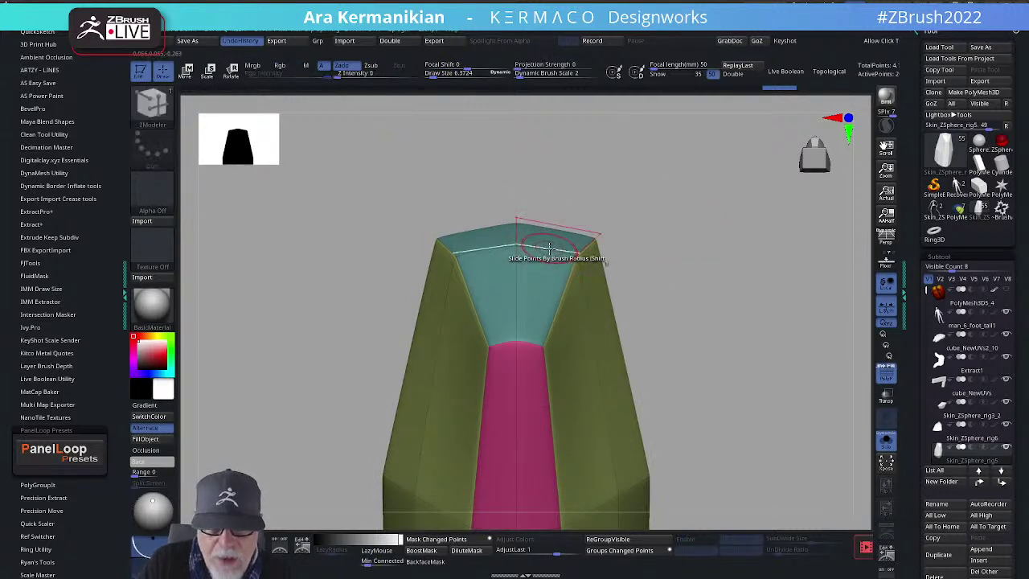
key(space)
click(517, 272)
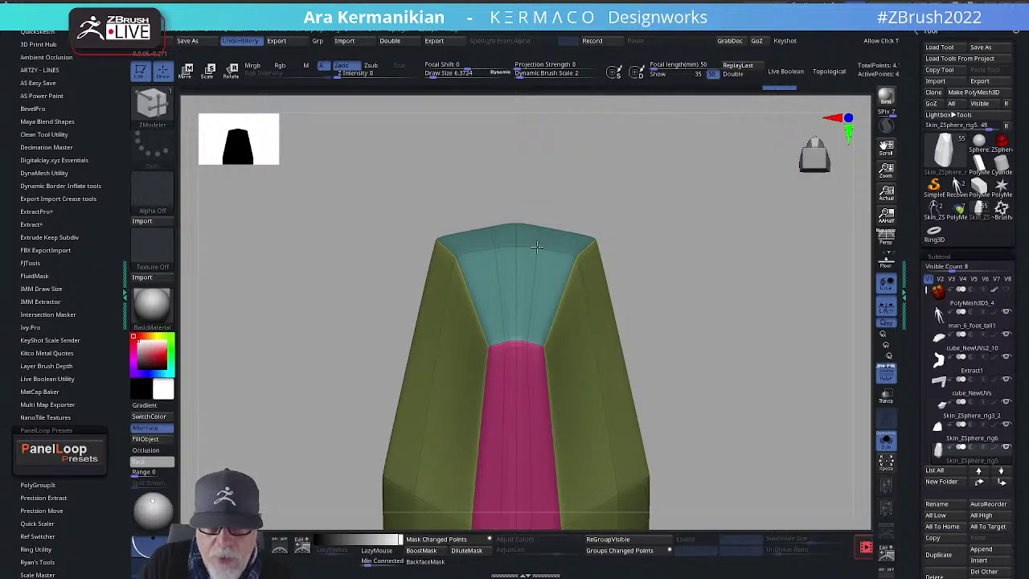
Step: Show the whole mech again and round the block's upper teal edge against the body with the Move brush
click(885, 441)
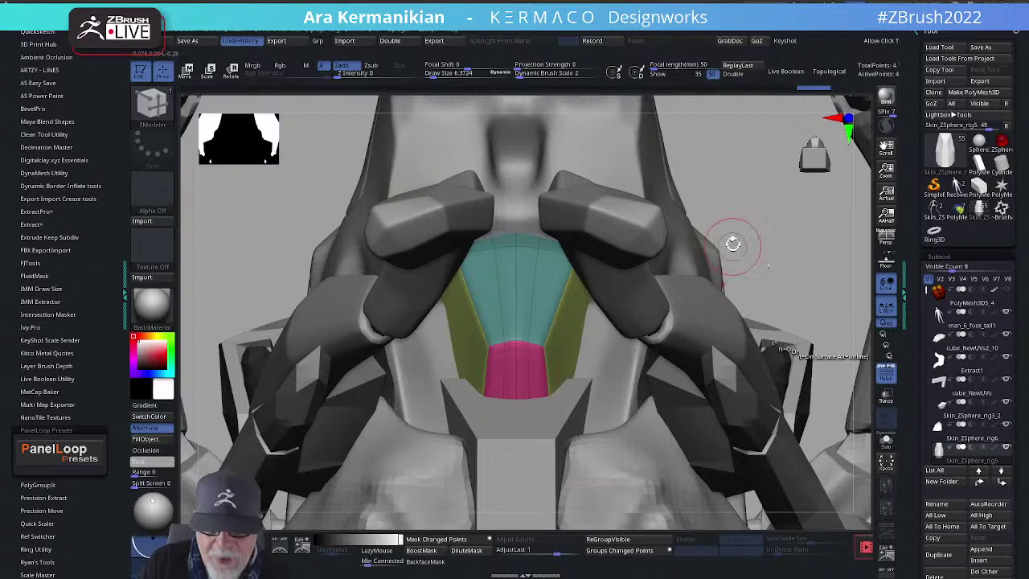
key(b)
key(m)
key(v)
drag(826, 281, 802, 237)
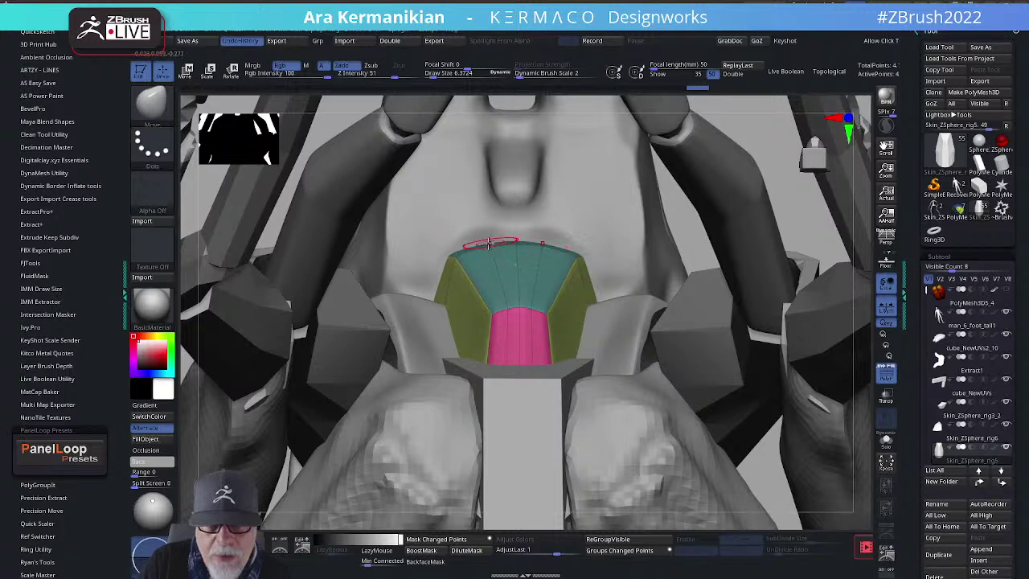
mouse_move(684, 250)
mouse_down()
mouse_move(663, 261)
mouse_move(558, 250)
mouse_up()
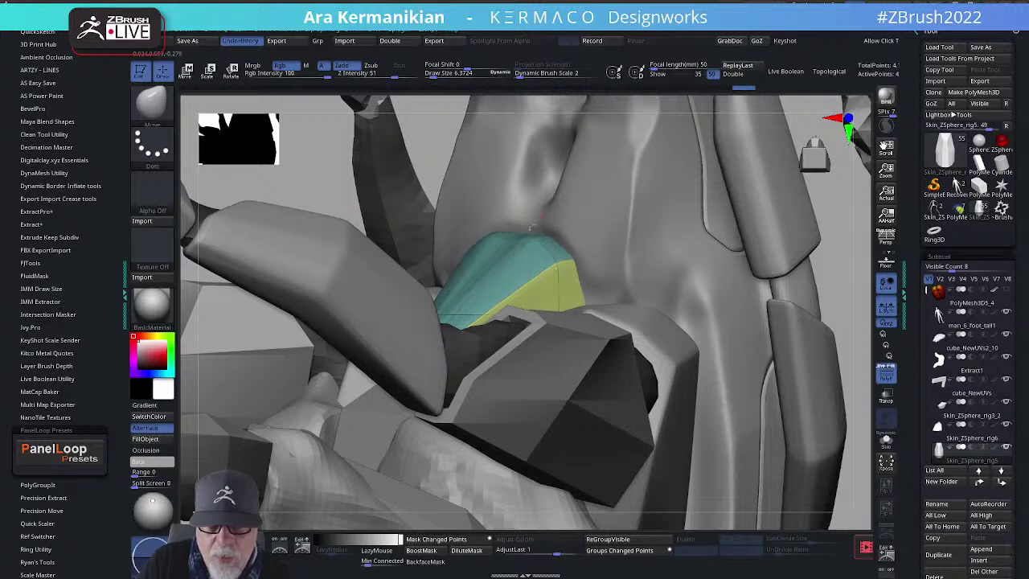
Step: Isolate the block and delete the edge loop running along its centreline with ZModeler
key(b)
key(z)
key(m)
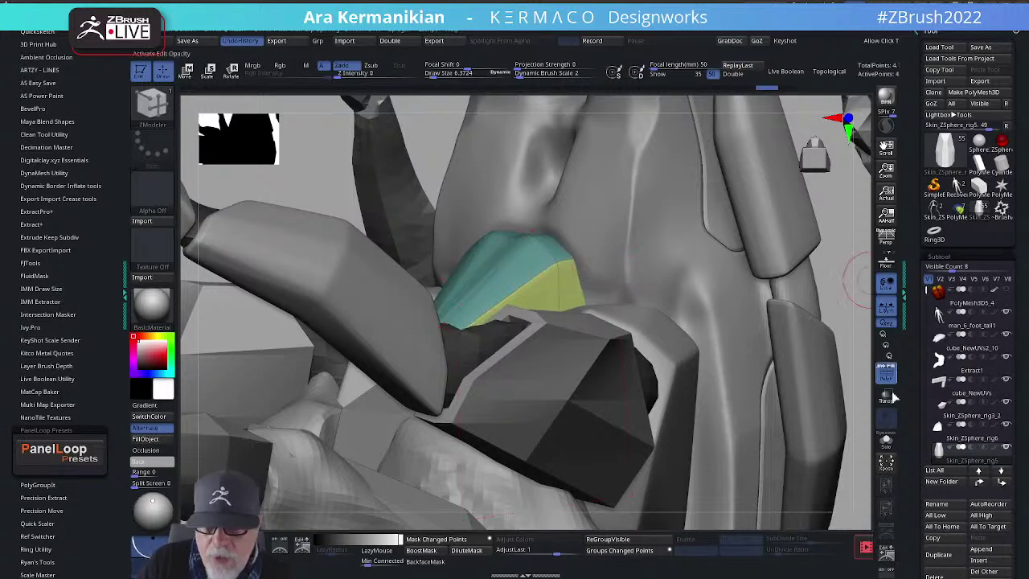
click(885, 438)
drag(771, 368, 804, 349)
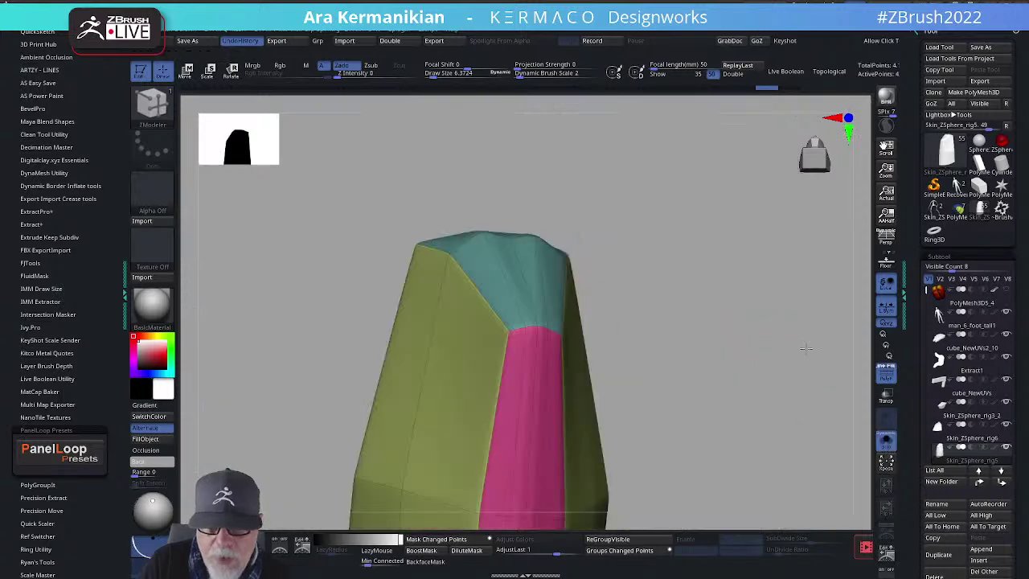
alt+click(520, 269)
drag(680, 286, 870, 376)
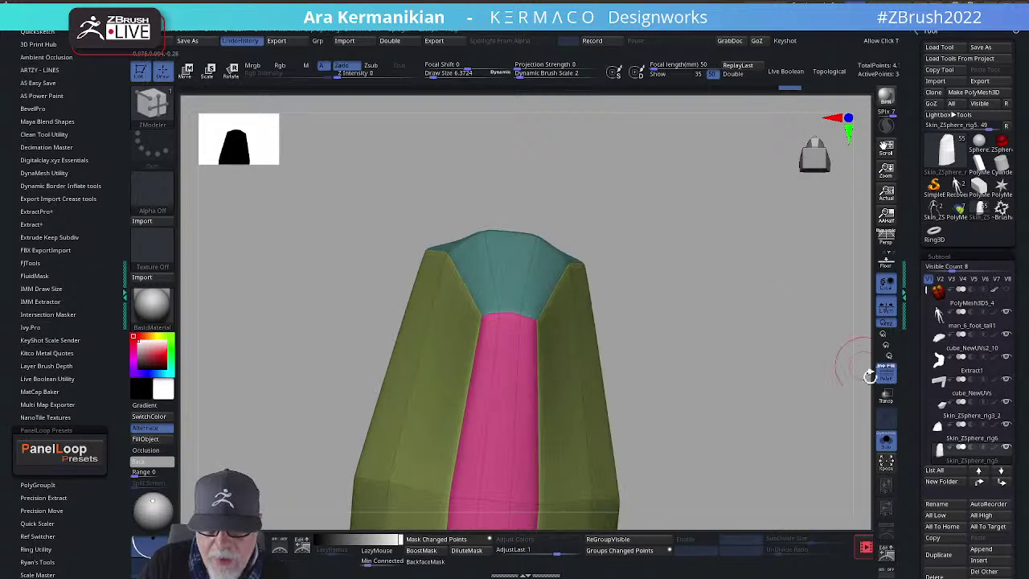
Step: Hide the block's polyframe and bring back the other body parts to view it in context
click(895, 376)
drag(787, 361, 806, 326)
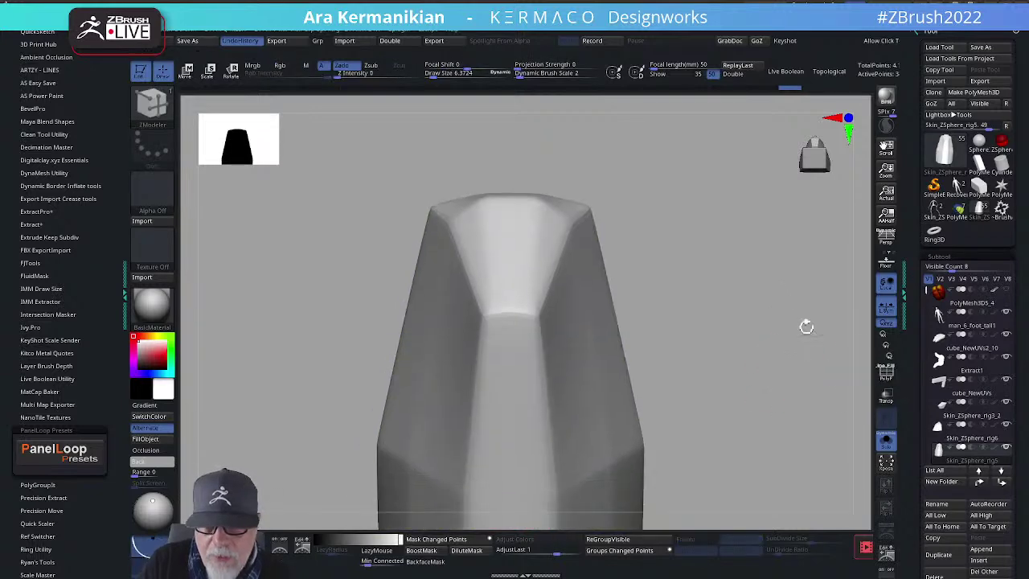
click(887, 440)
alt+drag(791, 236, 504, 264)
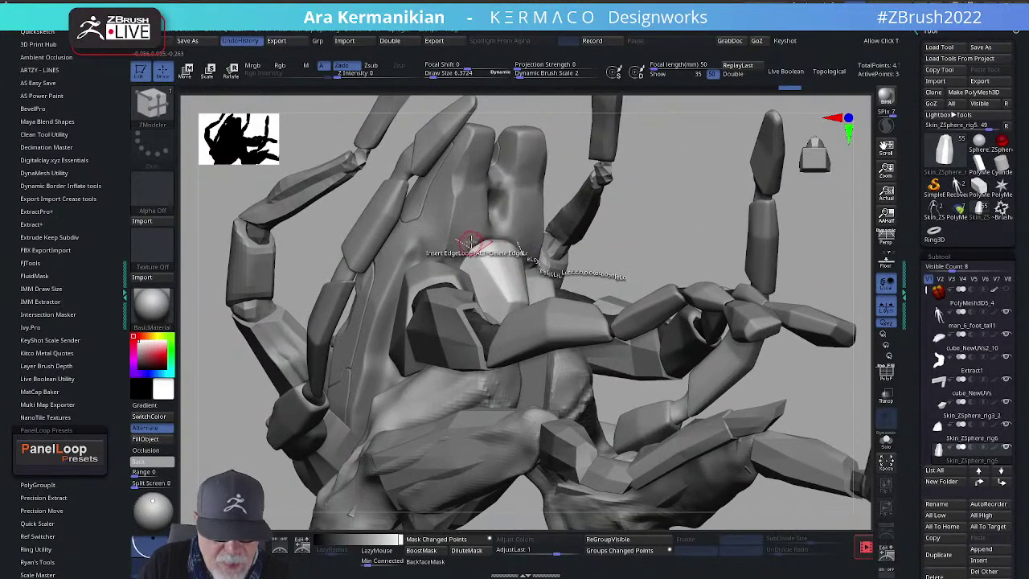
Step: Adjust the block's exposed end against the surrounding body with the Move brush at a draw size of about 19
key(b)
key(m)
key(v)
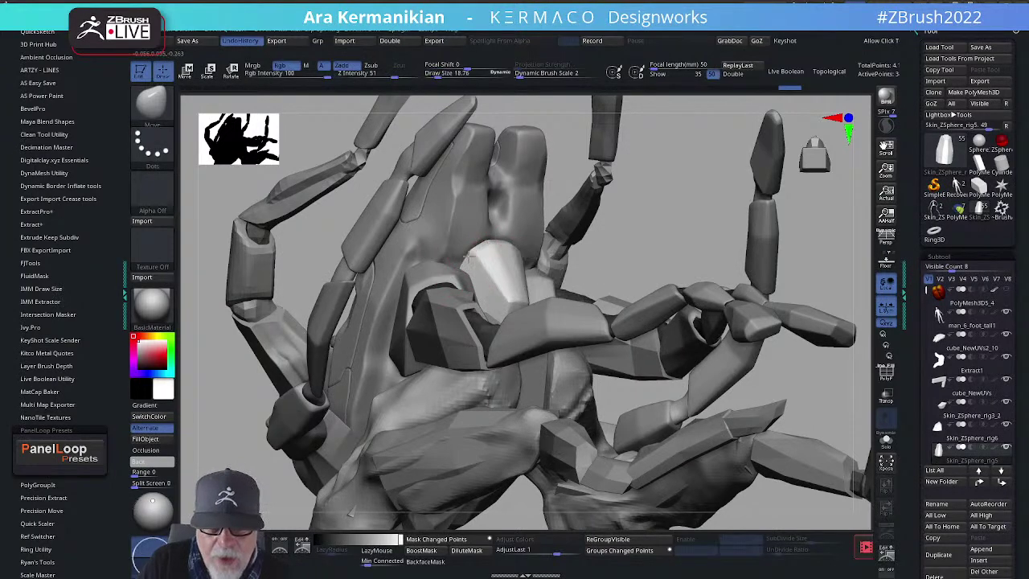
drag(684, 251, 490, 272)
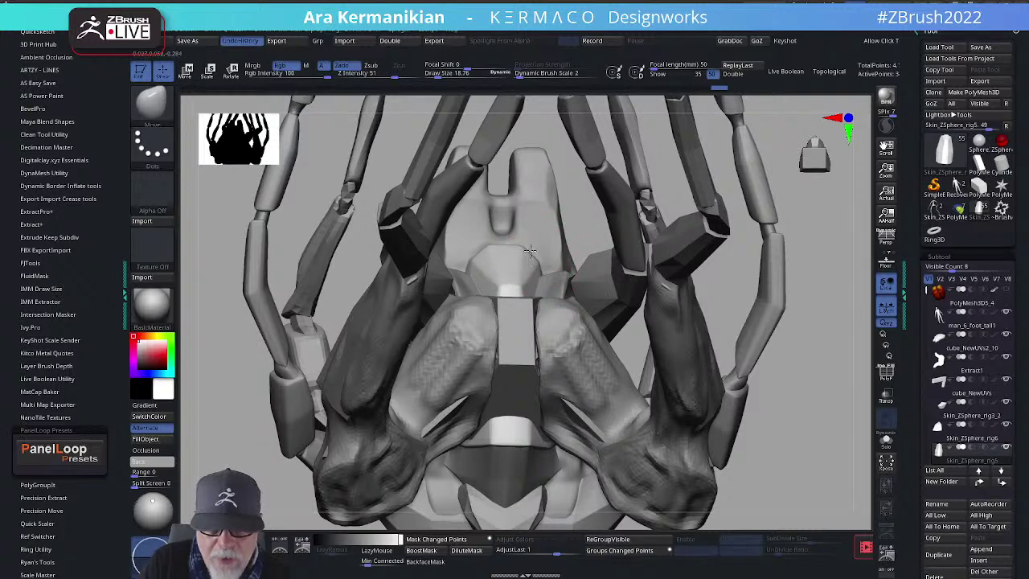
Step: Make Skin_ZSphere_rig3_2 the active subtool and set its dynamic subdivision to QGrid 2 in Chamfer mode
key(f)
drag(765, 217, 591, 317)
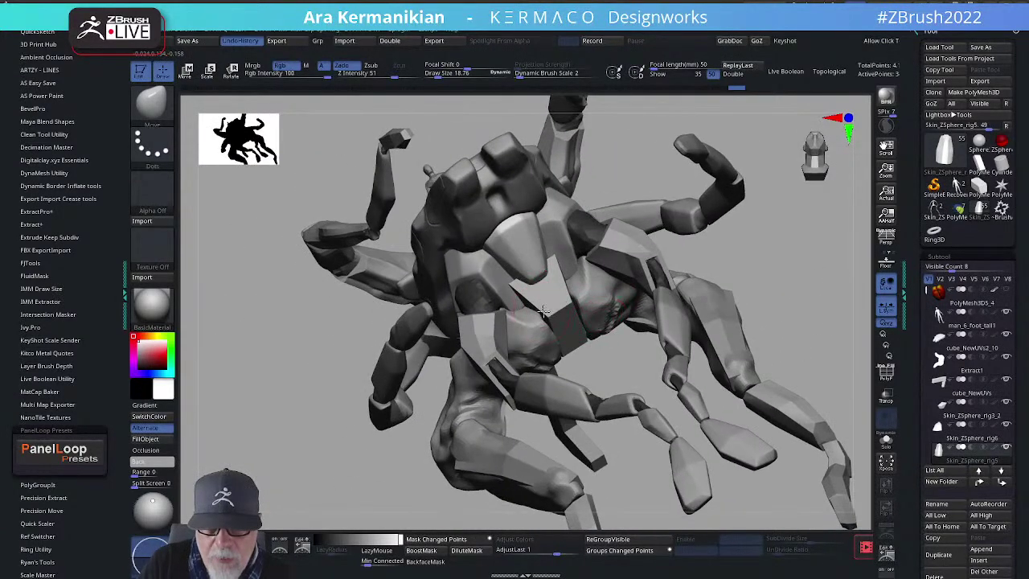
alt+click(569, 308)
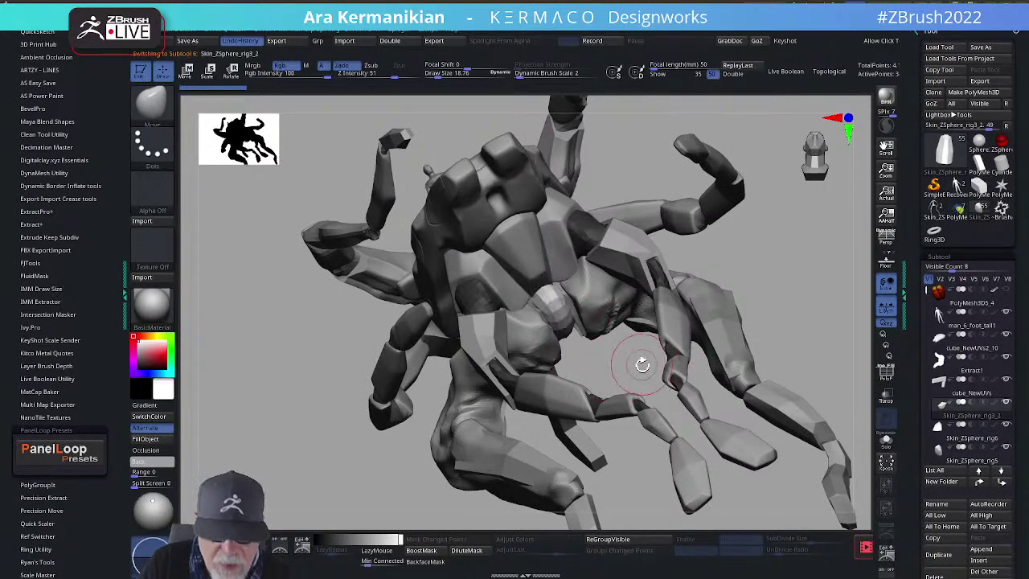
key(ctrl+space)
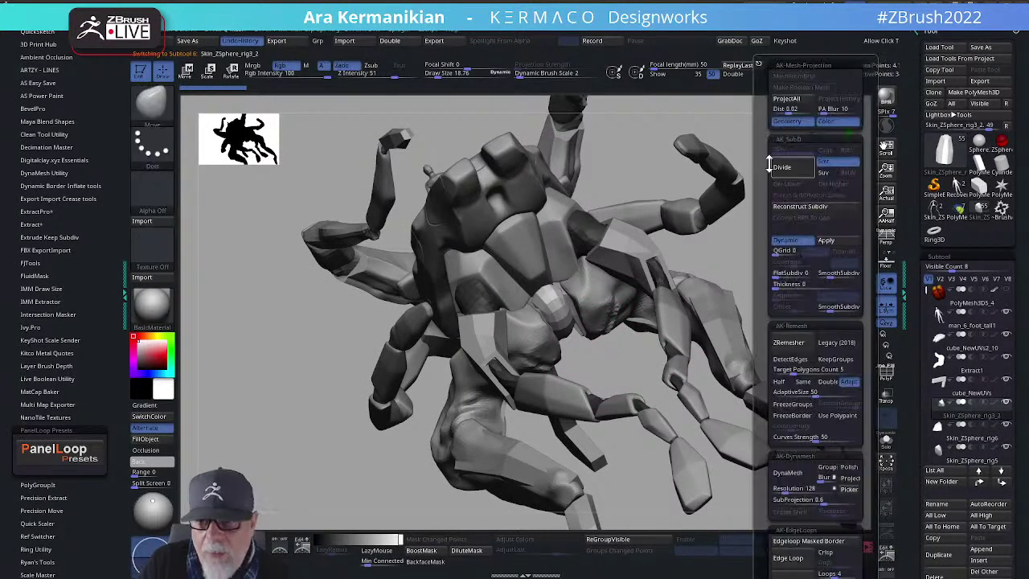
drag(774, 253, 778, 253)
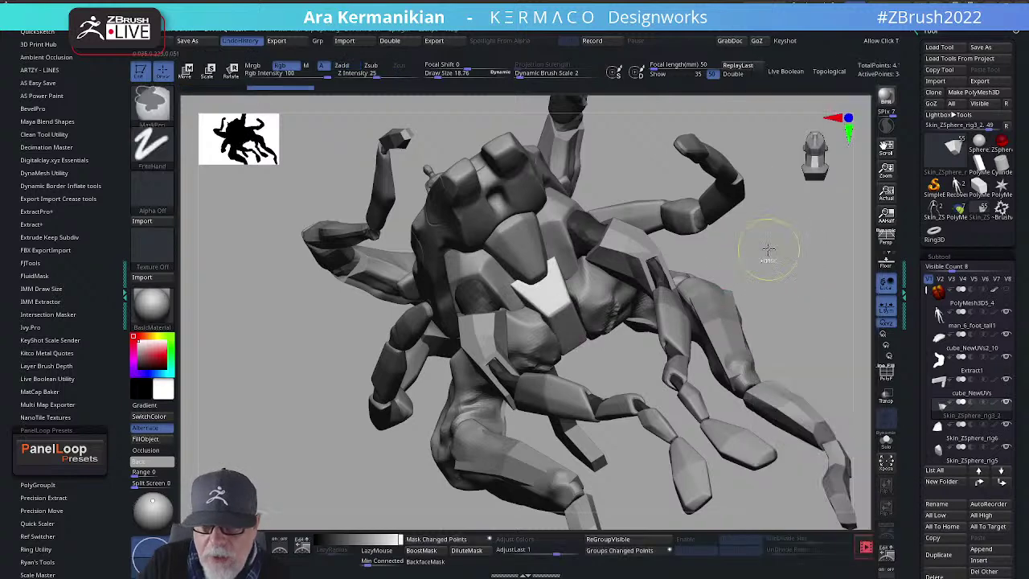
key(ctrl+space)
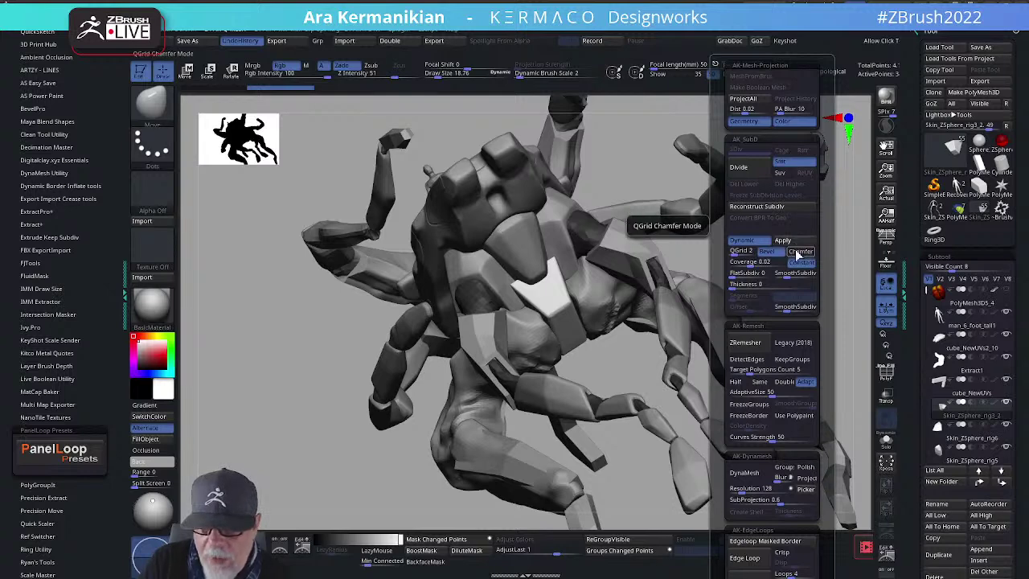
click(794, 245)
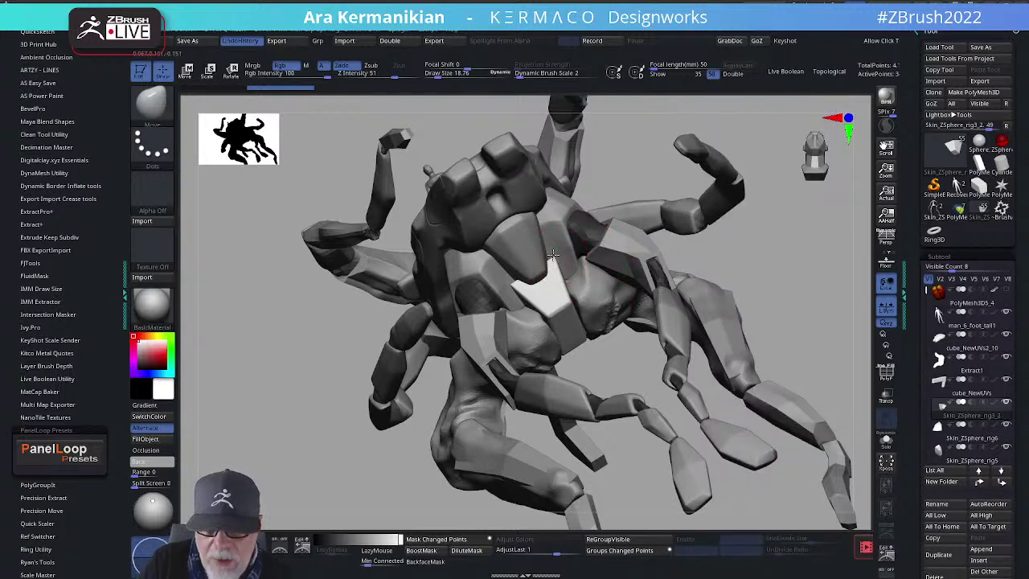
drag(558, 255, 561, 262)
key(ctrl+z)
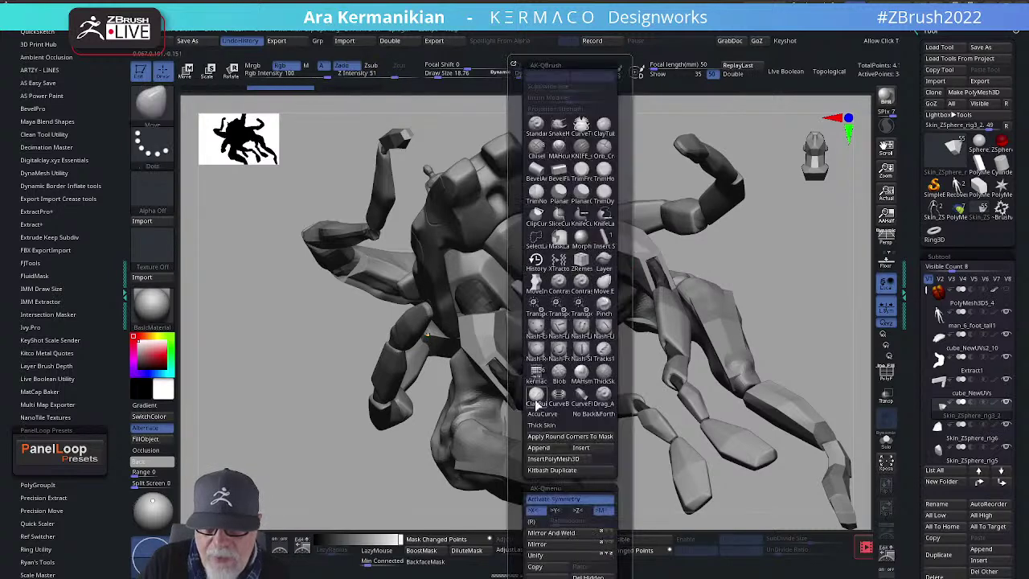
key(space)
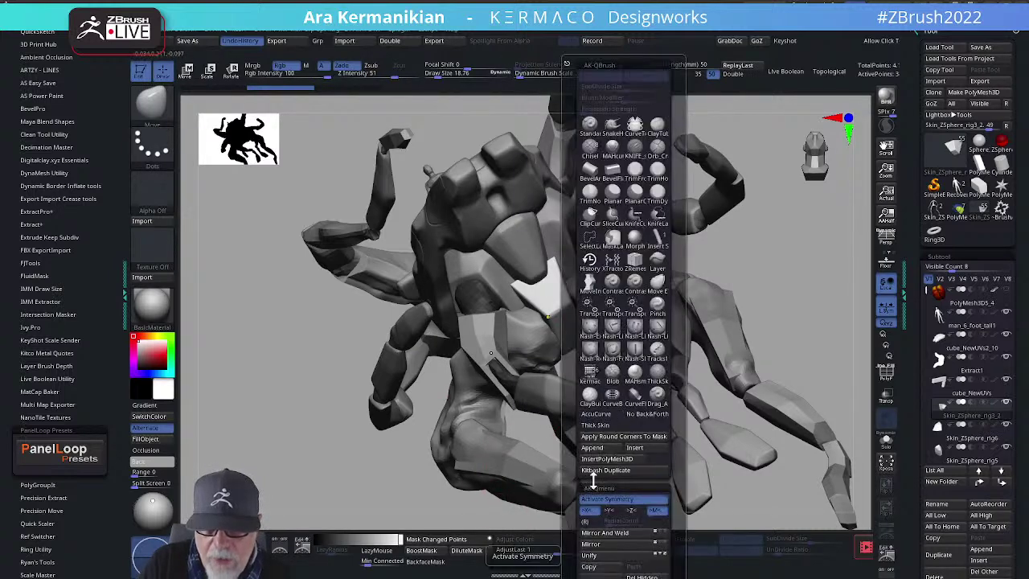
key(ctrl+shift+z)
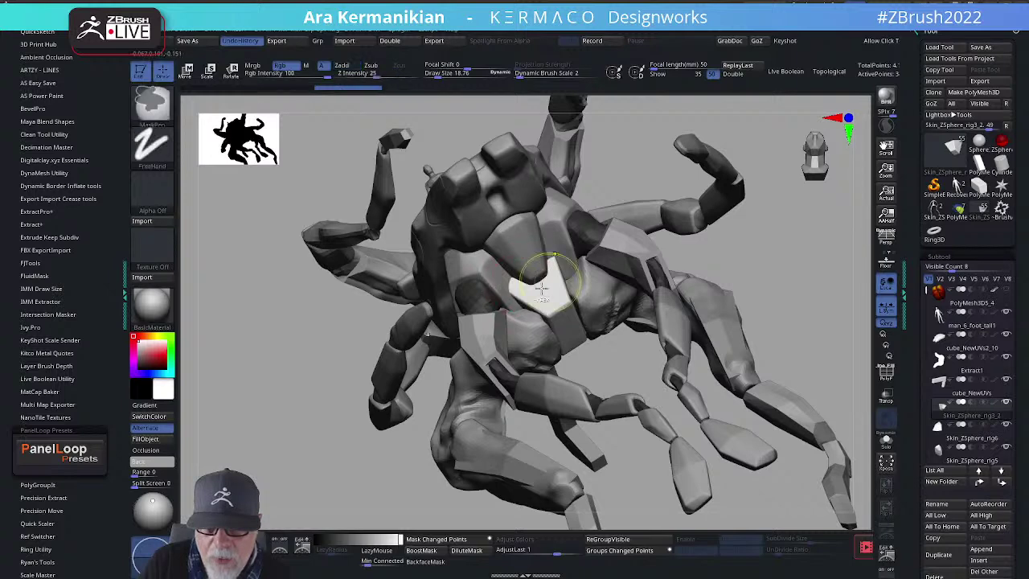
key(ctrl+z)
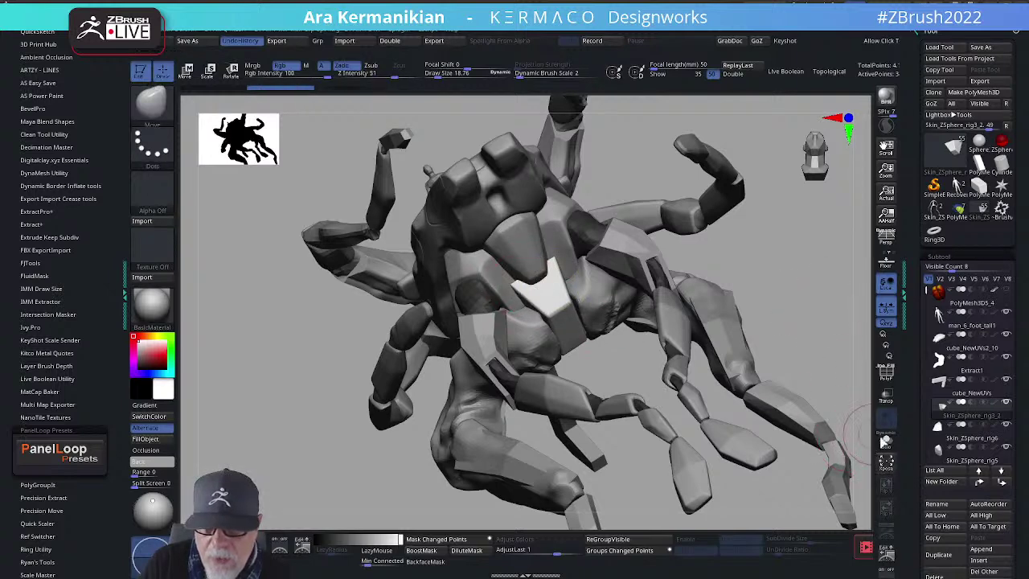
Step: Isolate the Skin_ZSphere_rig3_2 block with Solo and turn it to a side view
click(885, 444)
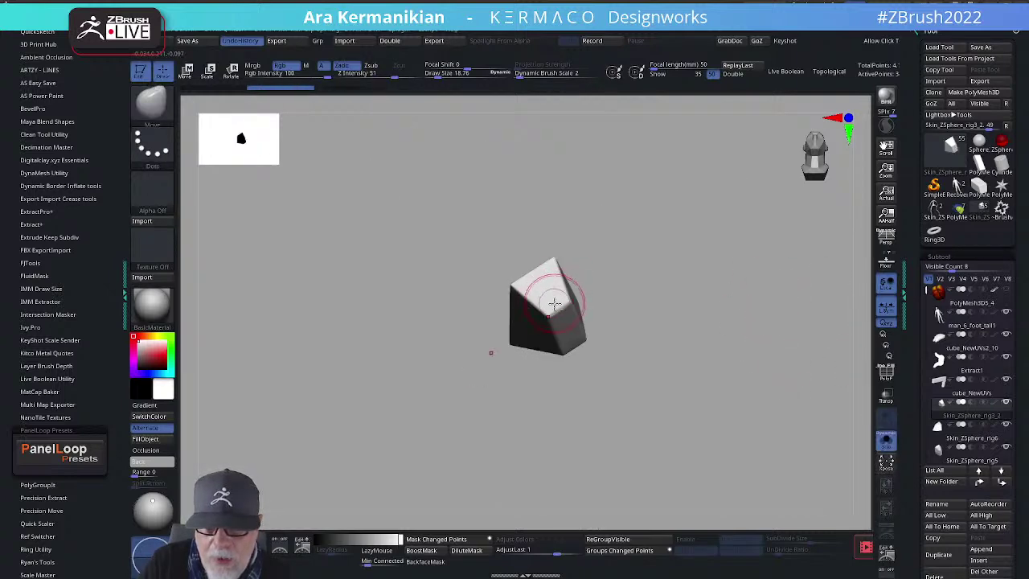
mouse_move(602, 309)
mouse_down()
mouse_move(471, 303)
mouse_move(758, 344)
mouse_up()
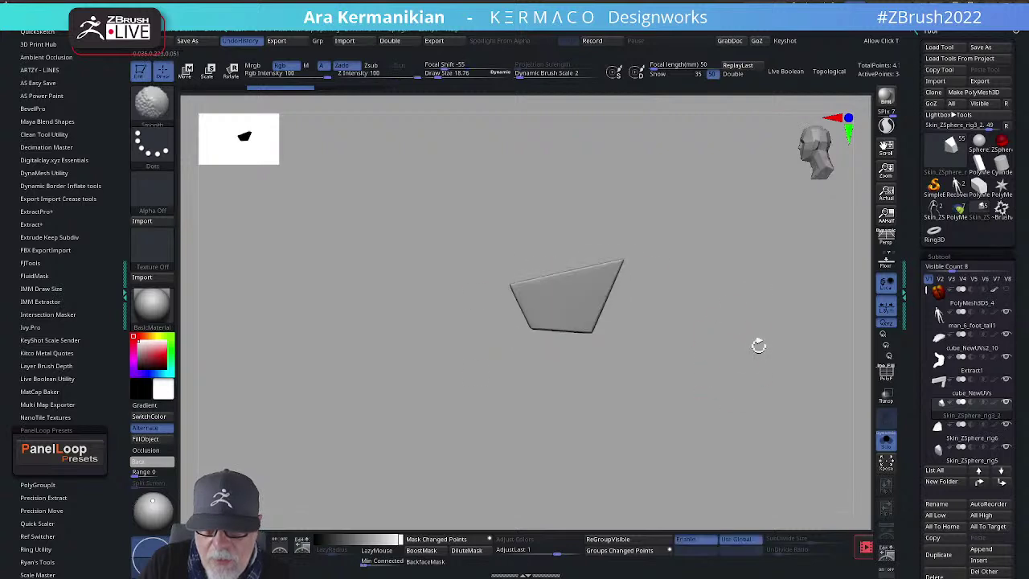
Step: Examine the isolated Skin_ZSphere_rig3_2 block from the front and in context with the other mech parts
mouse_move(707, 295)
mouse_down()
mouse_move(581, 257)
mouse_move(535, 310)
mouse_move(563, 301)
mouse_move(748, 310)
mouse_up()
ctrl+shift+drag(655, 279, 727, 391)
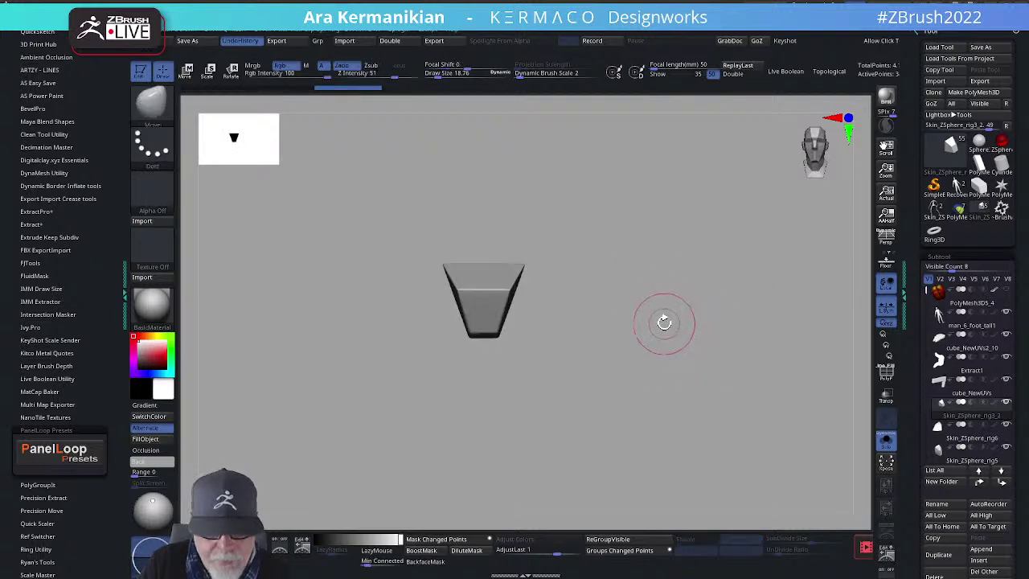
mouse_move(661, 316)
ctrl+shift+mouse_down()
mouse_move(728, 380)
mouse_move(659, 346)
ctrl+shift+mouse_up()
alt+drag(531, 304, 672, 330)
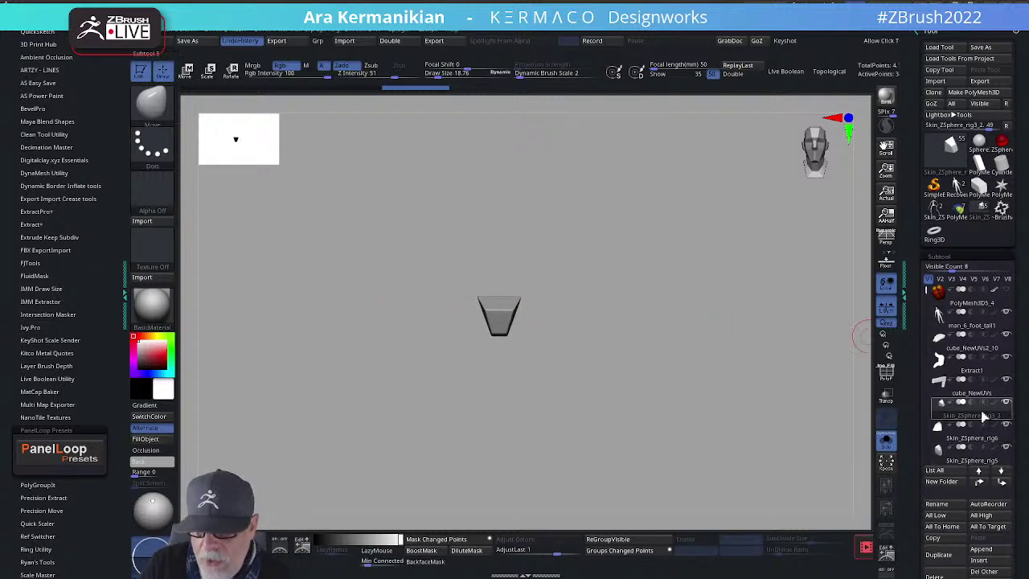
mouse_move(1001, 414)
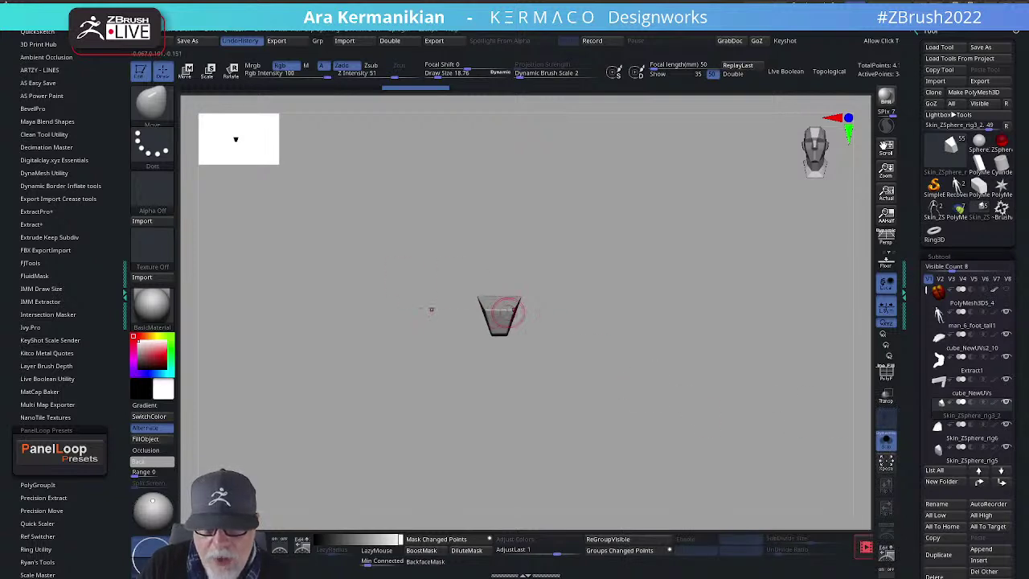
right_drag(512, 310, 652, 336)
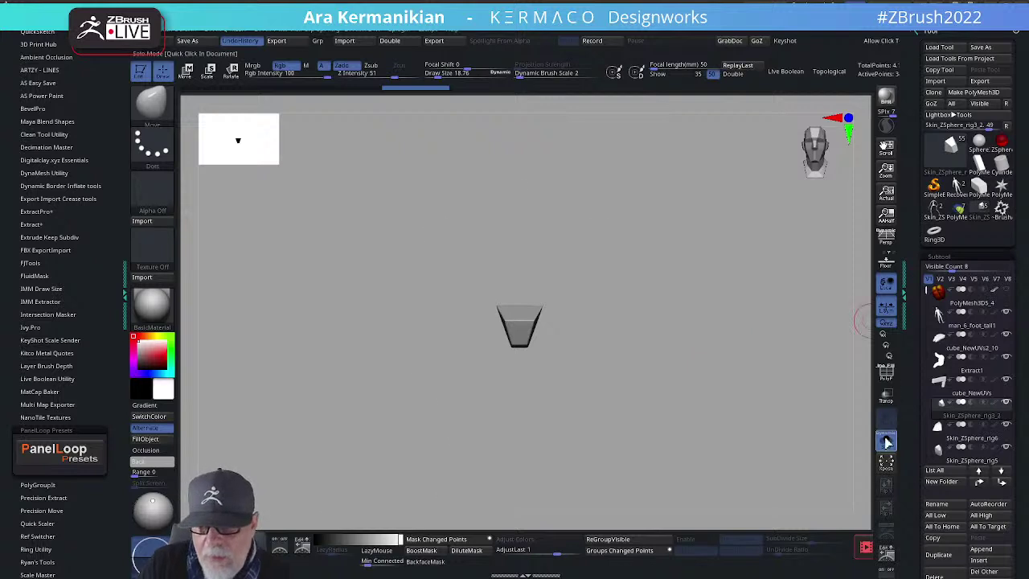
click(886, 441)
alt+drag(756, 328, 803, 334)
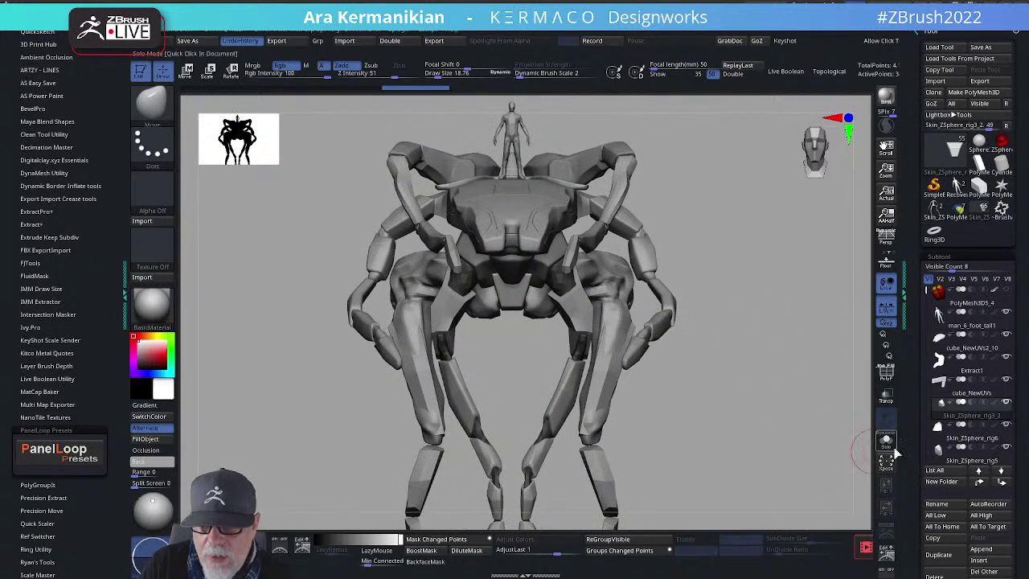
alt+drag(758, 367, 468, 322)
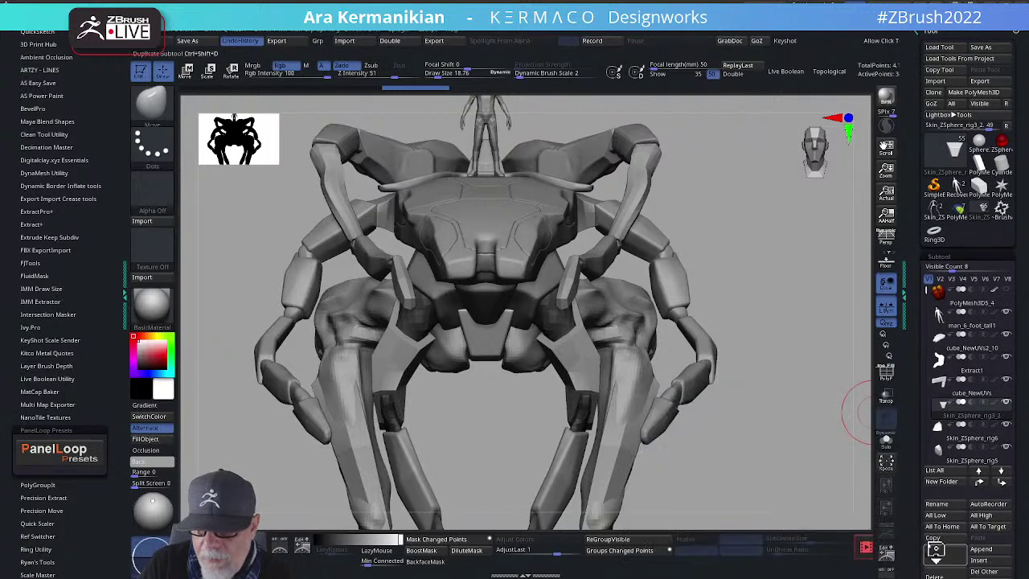
Step: Duplicate the Skin_ZSphere_rig3_2 block and delete the original subtool, keeping the copy
click(938, 555)
click(974, 409)
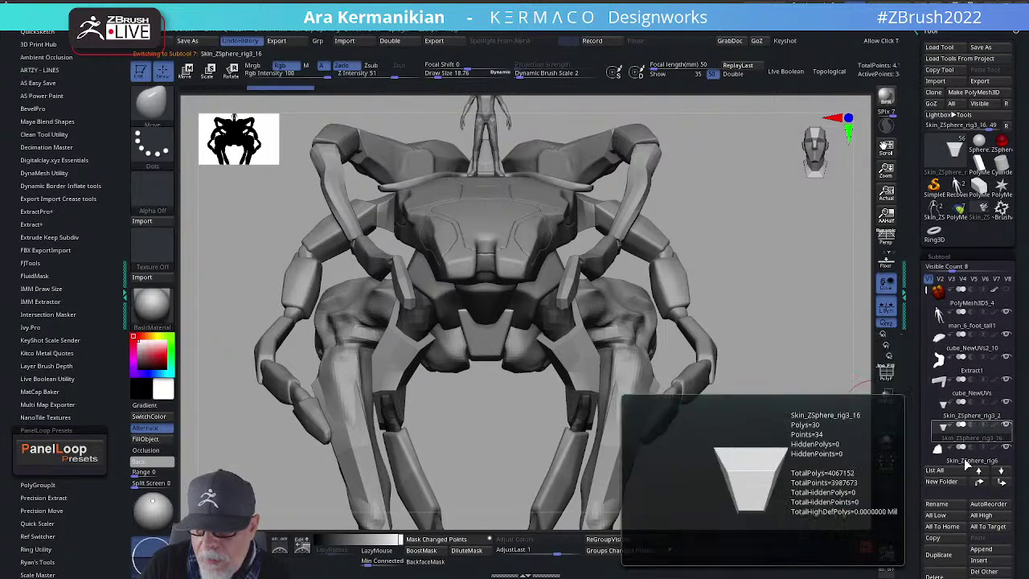
click(934, 574)
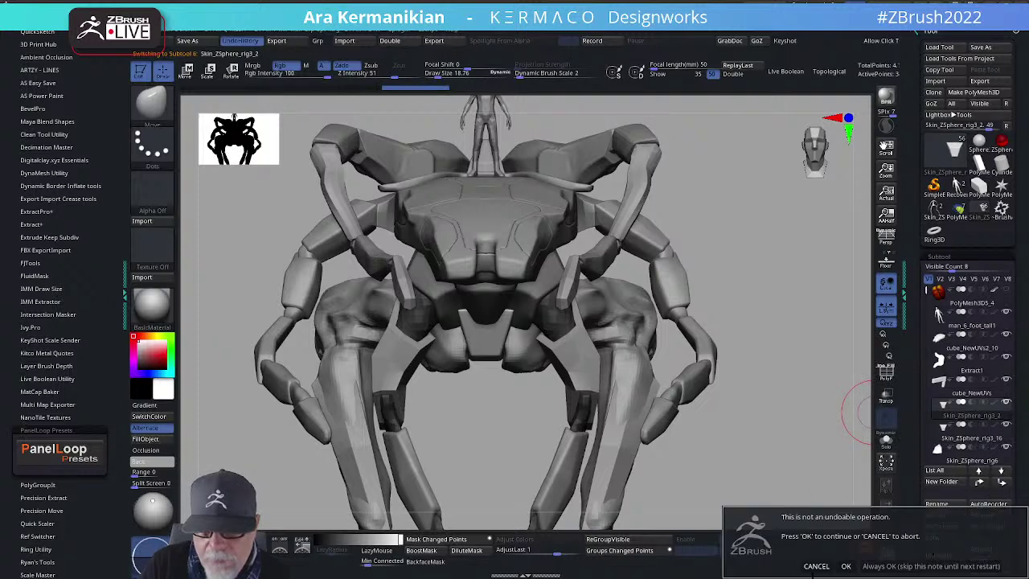
click(924, 566)
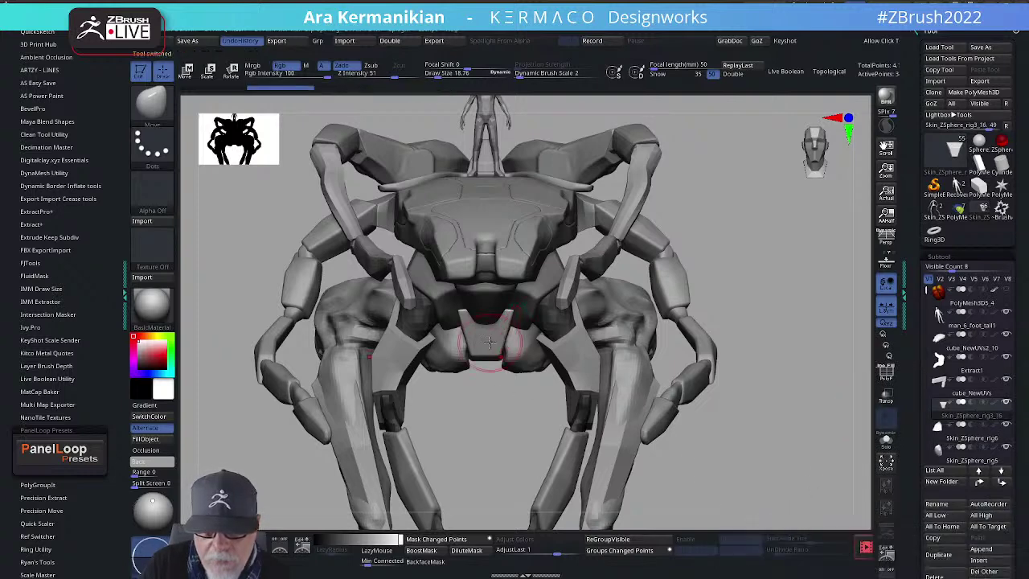
Step: Isolate the duplicated block with Solo and check its gizmo placement from the front
alt+drag(846, 424, 863, 375)
click(887, 442)
drag(646, 340, 691, 310)
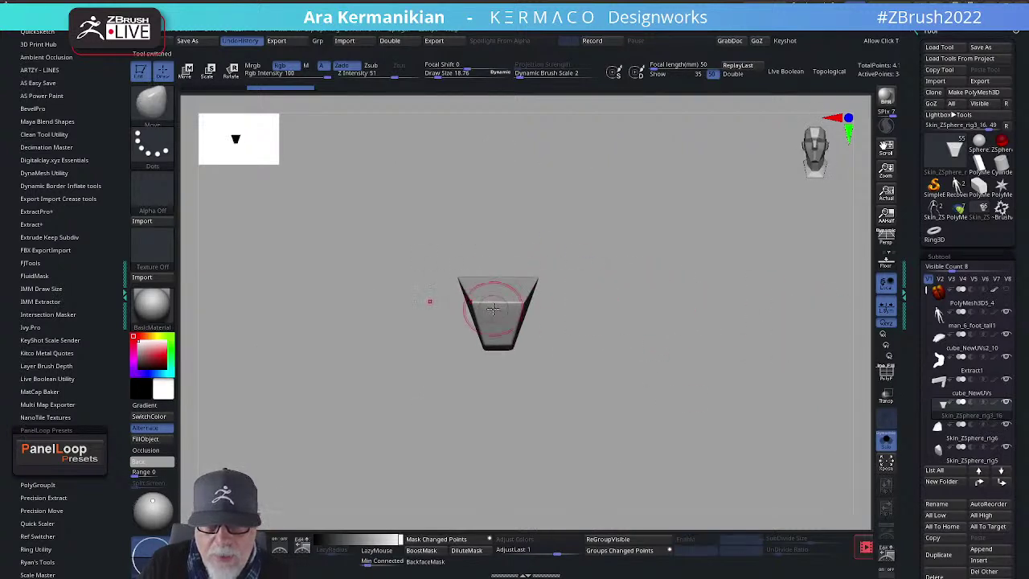
key(w)
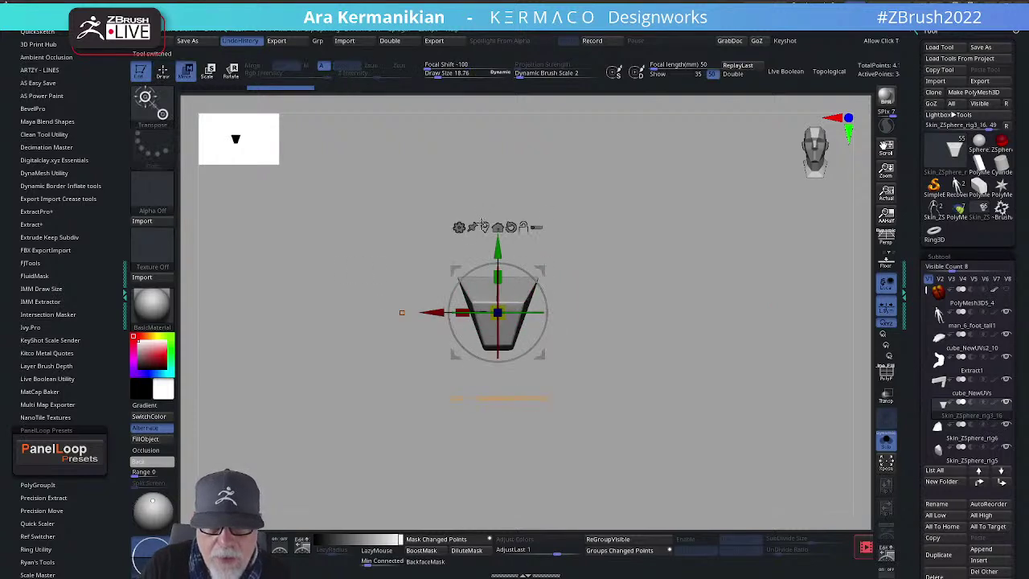
mouse_move(706, 327)
mouse_down()
mouse_move(649, 340)
mouse_move(700, 402)
mouse_move(723, 339)
mouse_move(701, 334)
mouse_up()
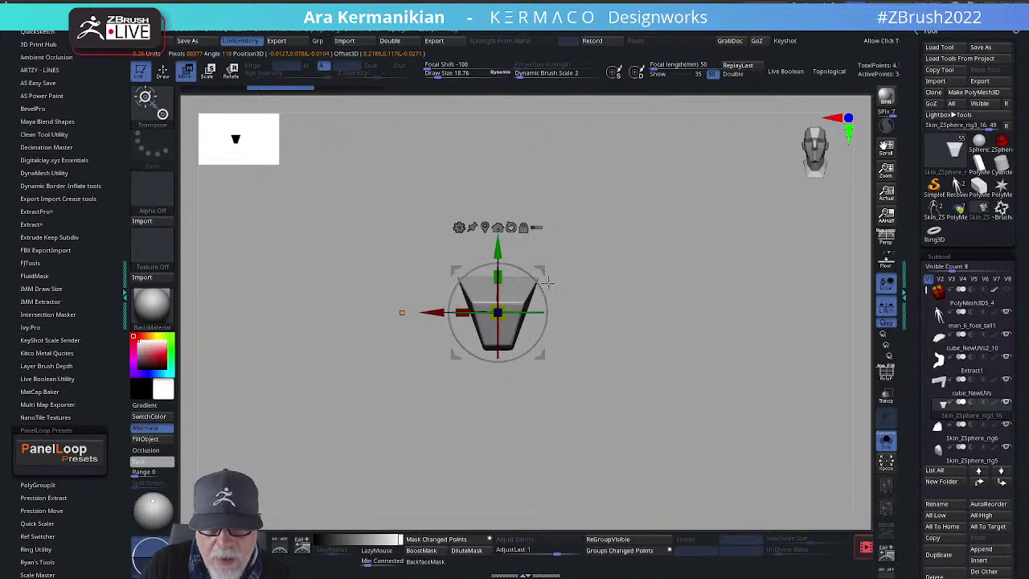
key(q)
Step: Delete any hidden geometry from the isolated block
ctrl+shift+drag(445, 250, 547, 365)
key(ctrl+q)
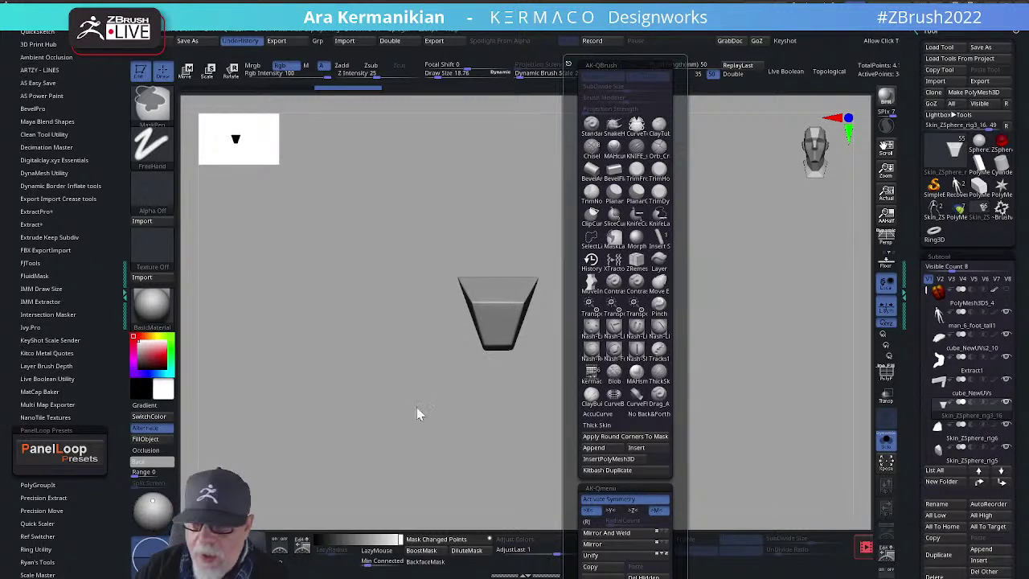
click(636, 375)
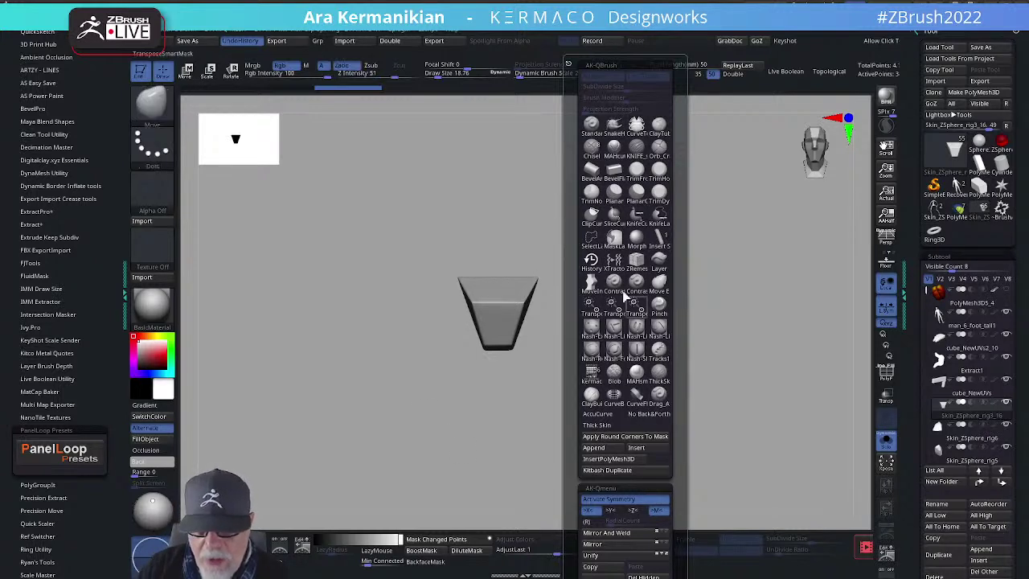
key(ctrl+space)
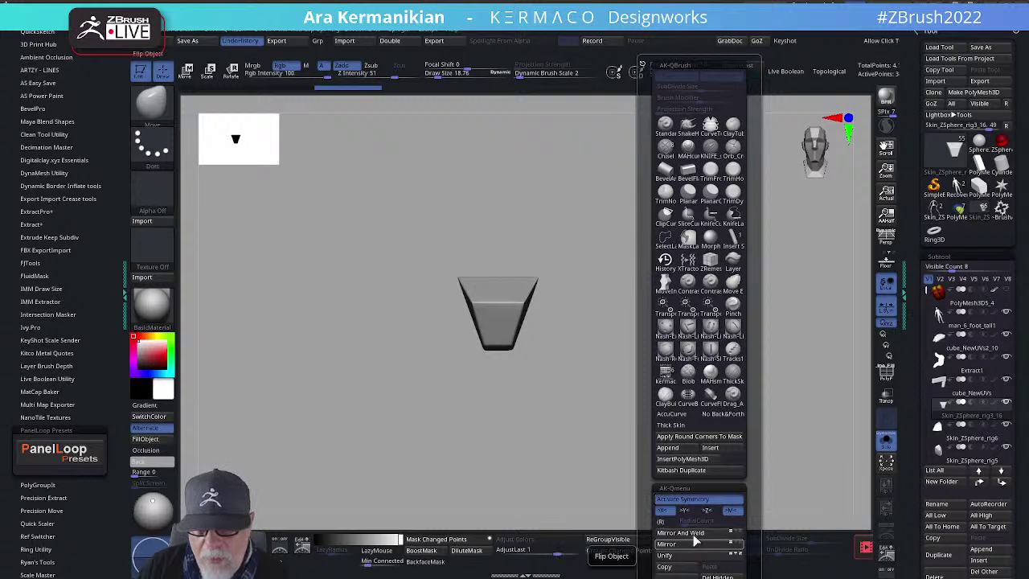
mouse_move(756, 467)
mouse_down()
mouse_move(770, 430)
mouse_move(769, 478)
mouse_move(758, 489)
mouse_move(764, 451)
mouse_up()
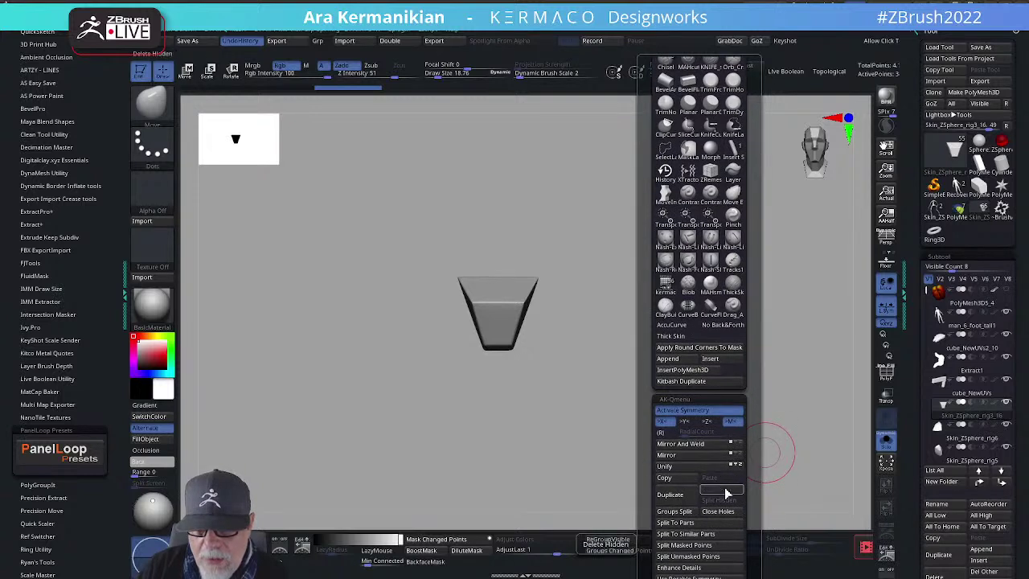
click(724, 490)
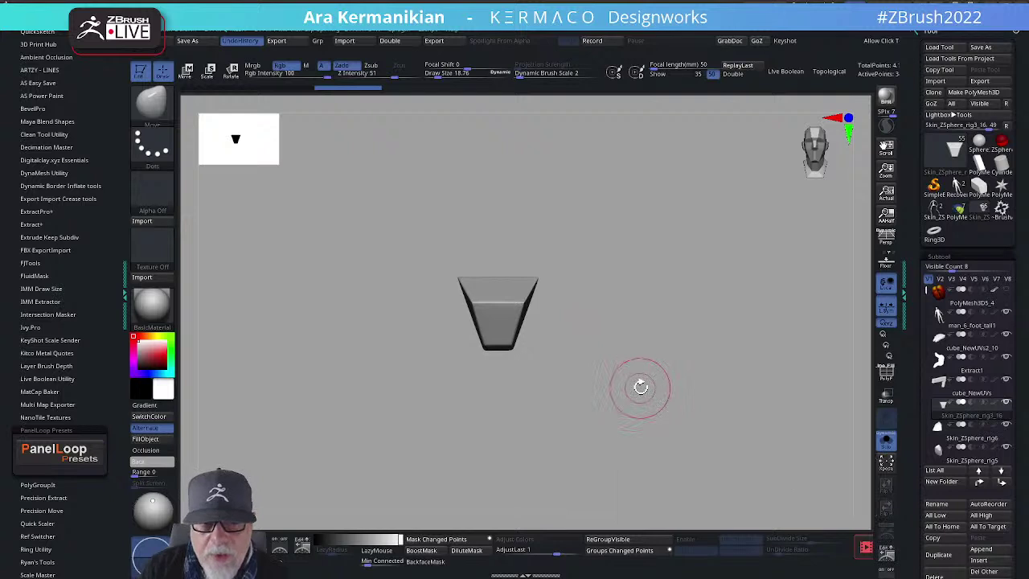
drag(691, 357, 627, 322)
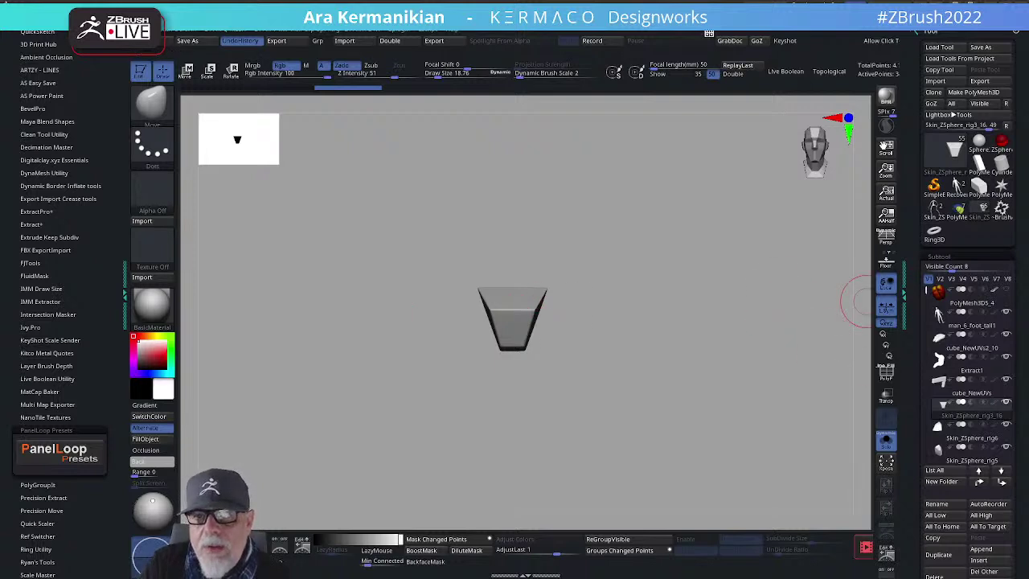
click(724, 22)
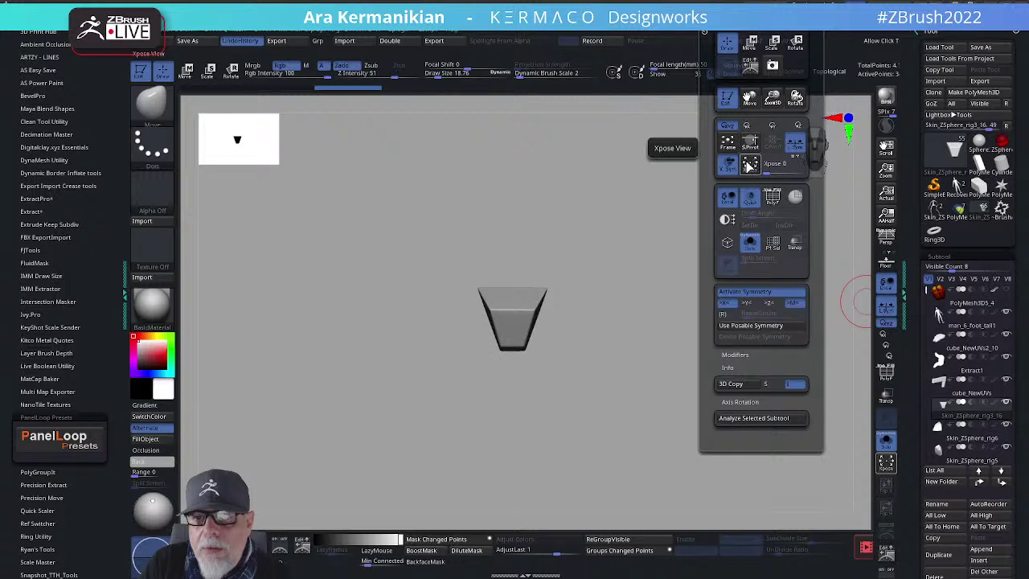
drag(632, 326, 744, 327)
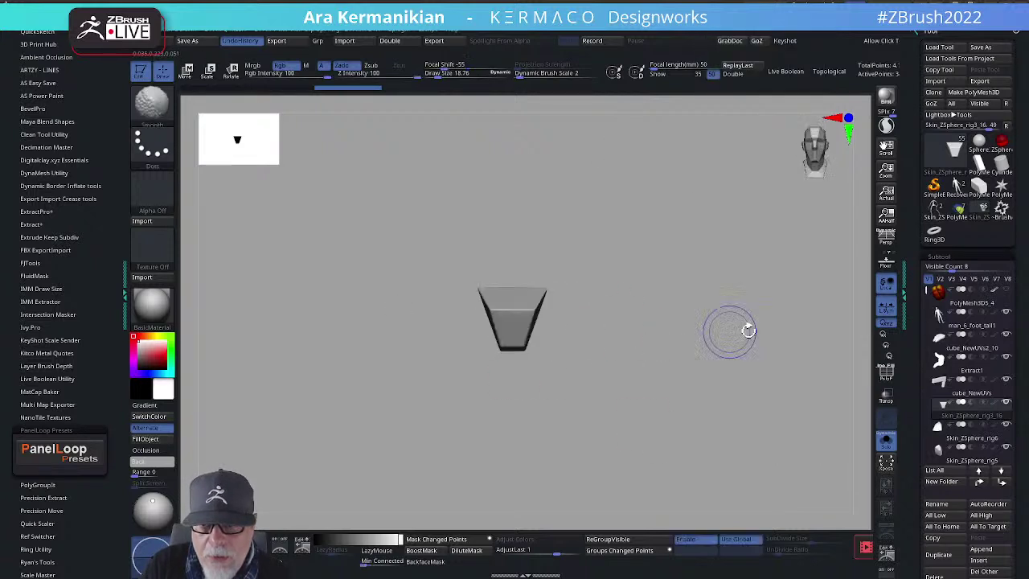
Step: Compare the Skin_ZSphere_rig6 and Skin_ZSphere_rig5 subtools in isolation and return to Skin_ZSphere_rig3_16
click(967, 438)
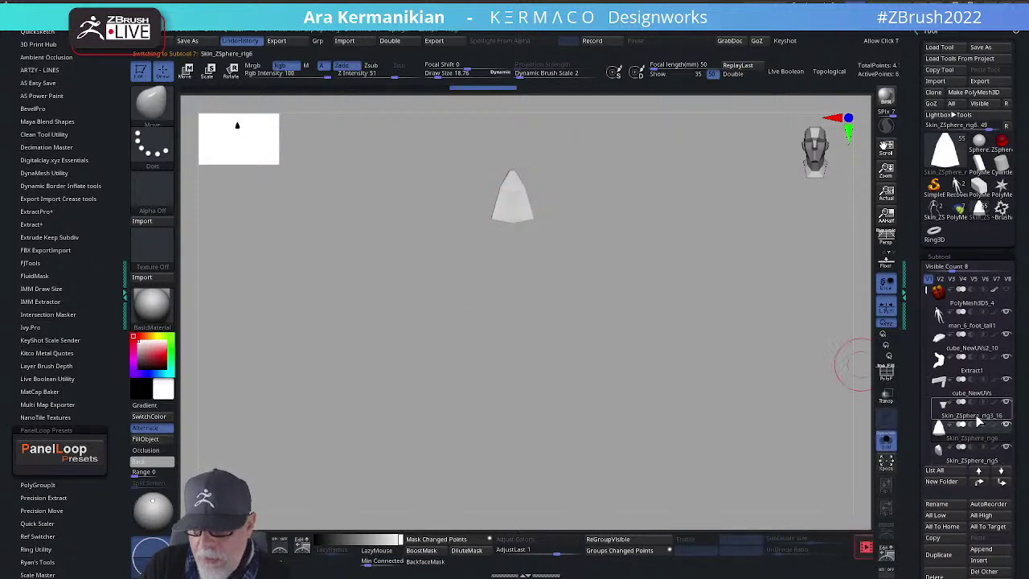
click(972, 464)
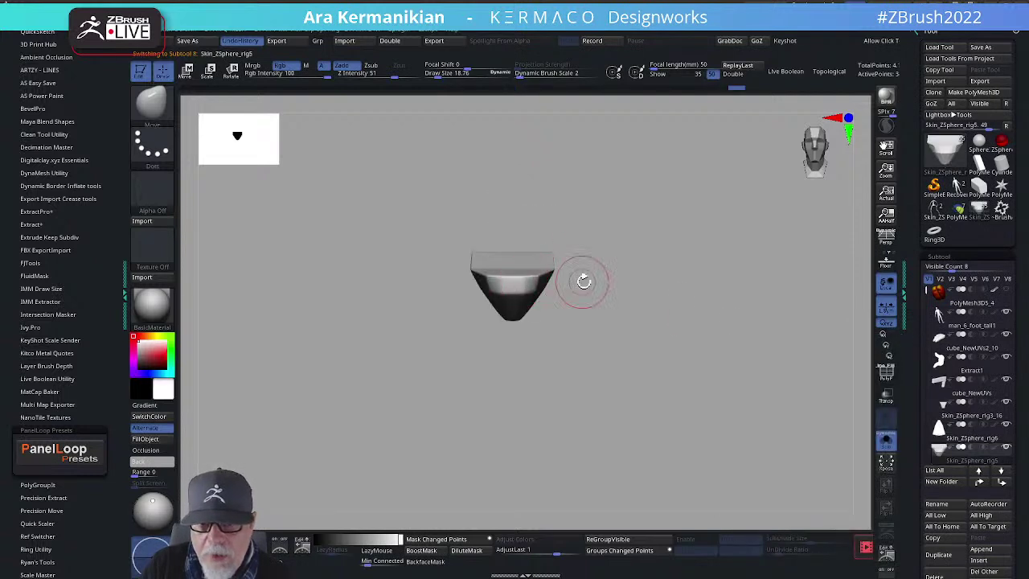
click(961, 440)
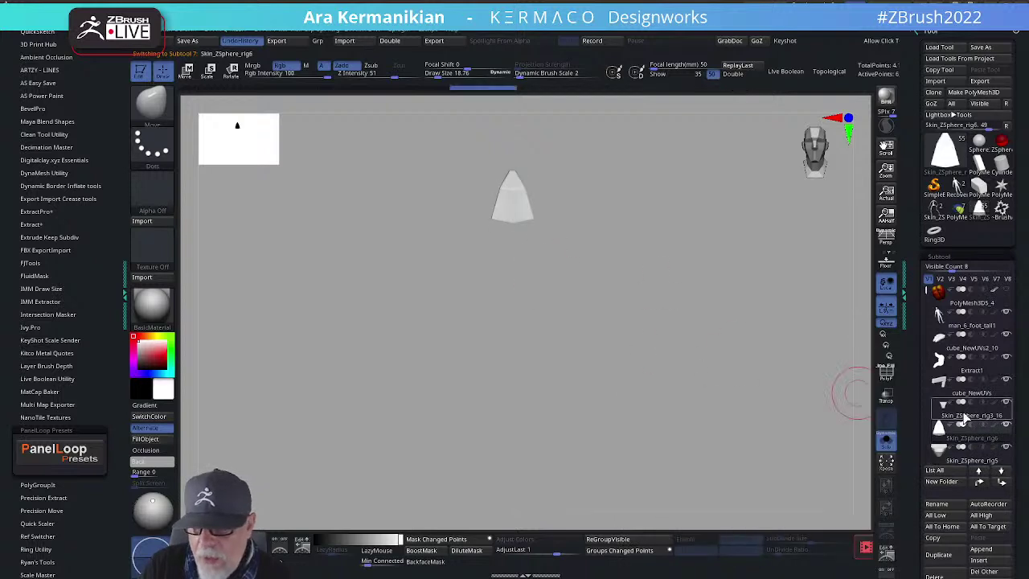
click(959, 421)
drag(752, 378, 518, 320)
alt+drag(712, 361, 657, 333)
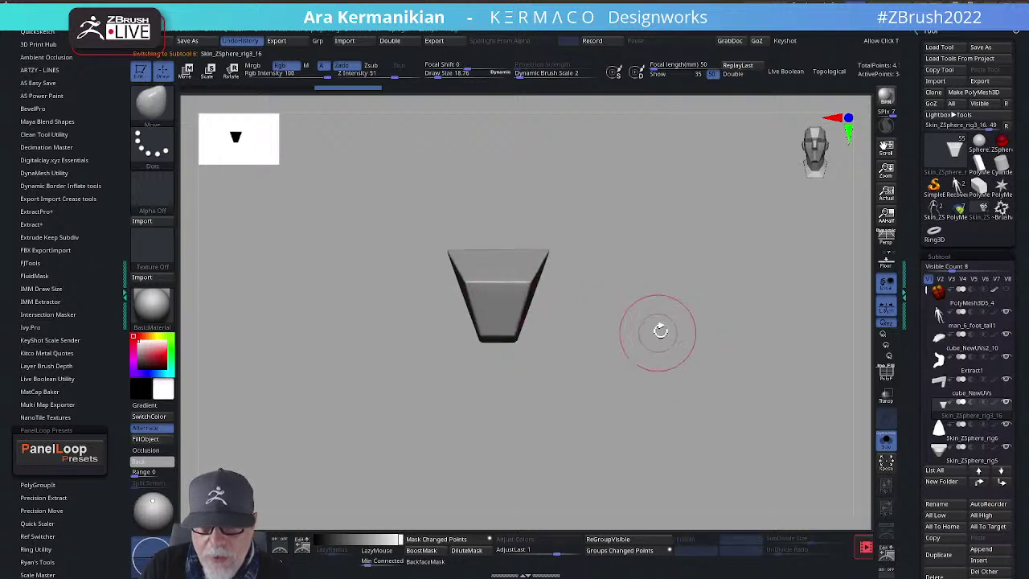
Step: Reset the block's gizmo to its home position and return to Draw mode
key(w)
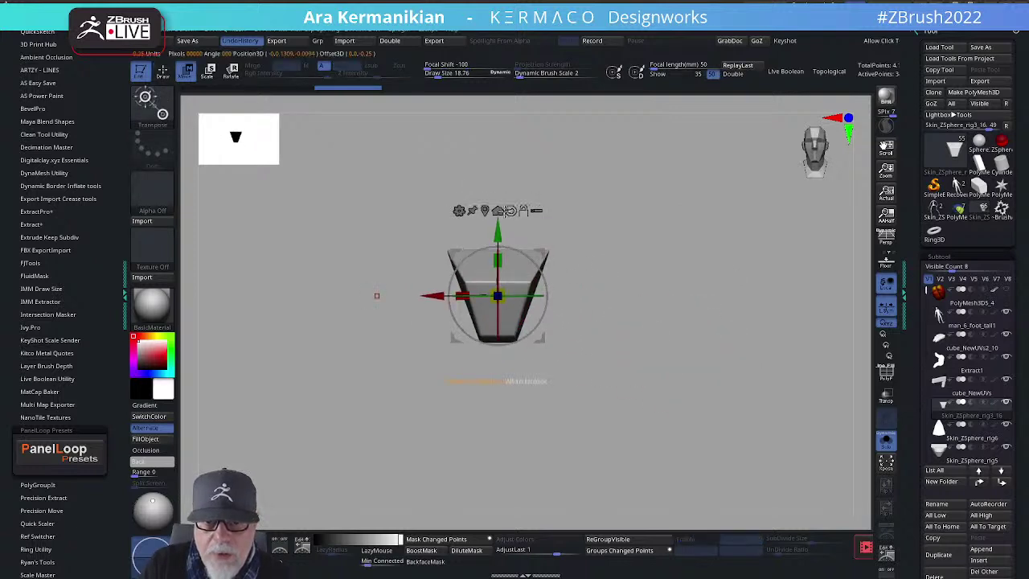
alt+click(499, 211)
drag(671, 225, 657, 325)
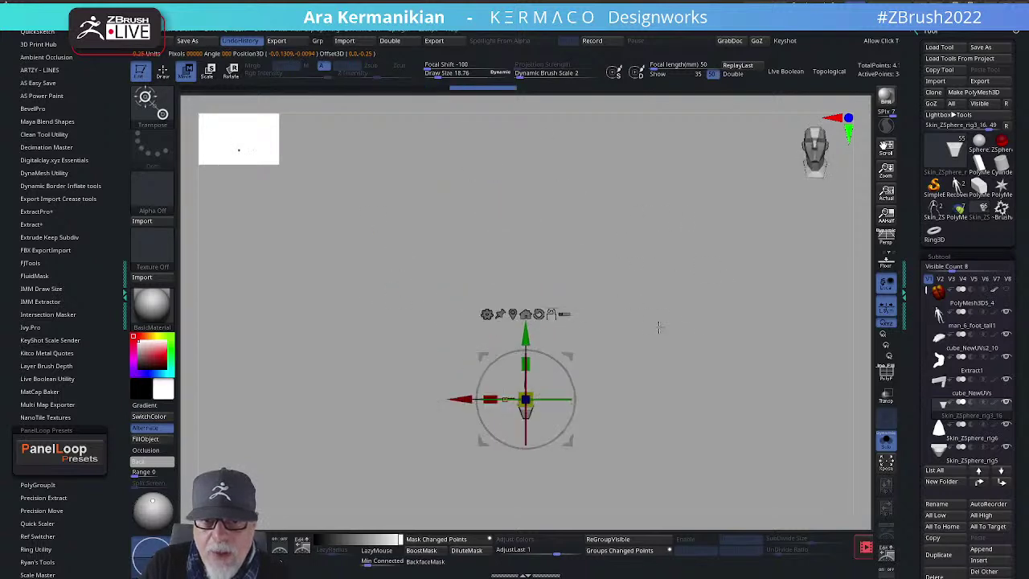
key(q)
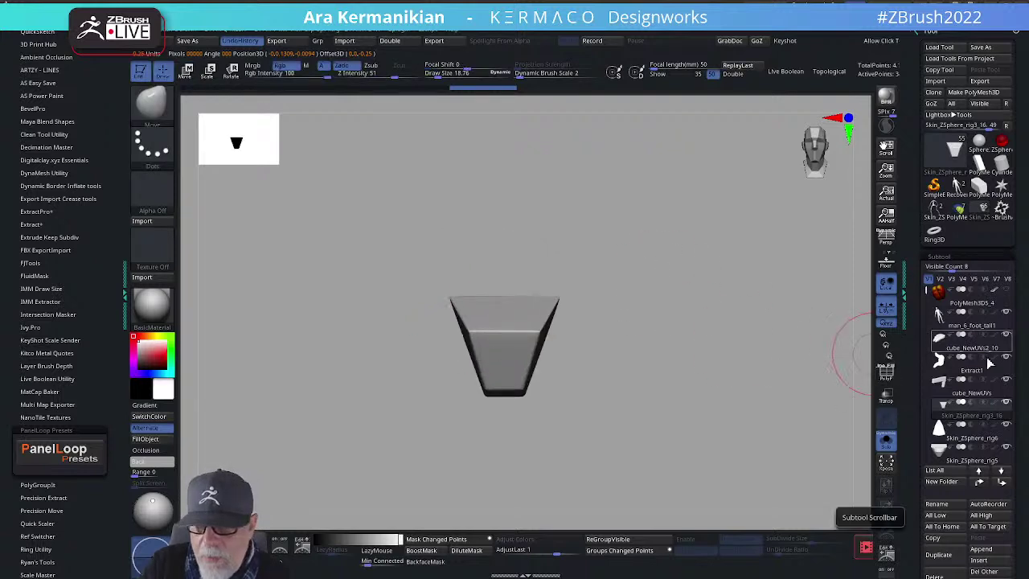
Step: Turn on the block's polyframe and inspect its polygroups from the front and side
drag(632, 383, 690, 374)
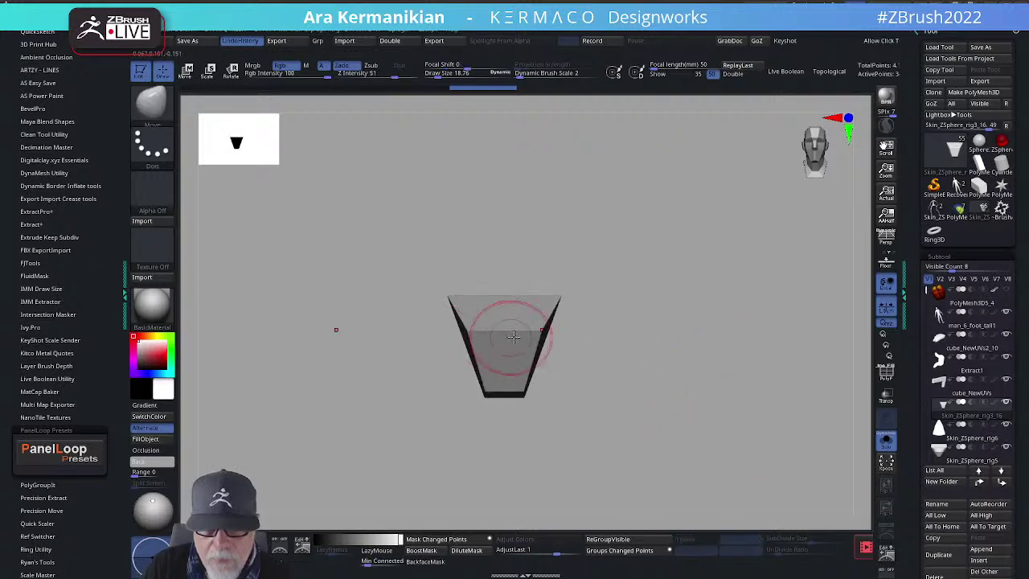
drag(632, 358, 783, 351)
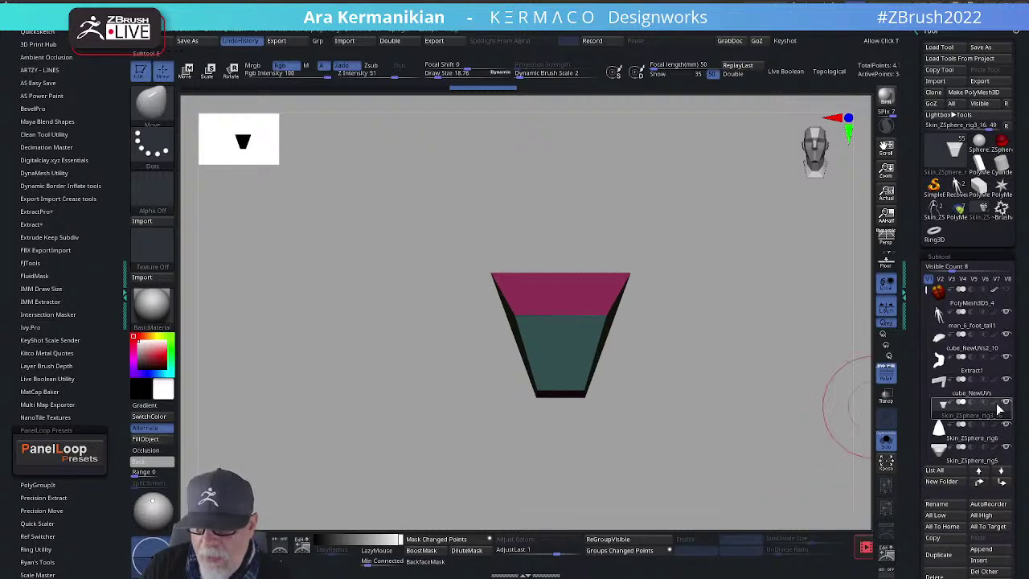
drag(678, 490, 707, 427)
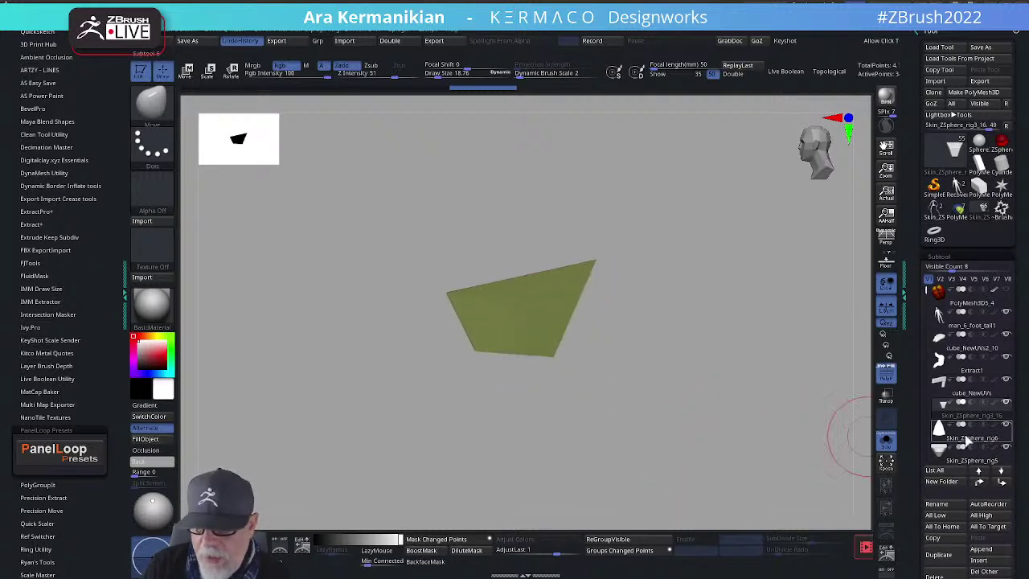
Step: Insert a new PolyMesh3D subtool below Skin_ZSphere_rig3_16 and turn it into the Cube_02 primitive
key(space)
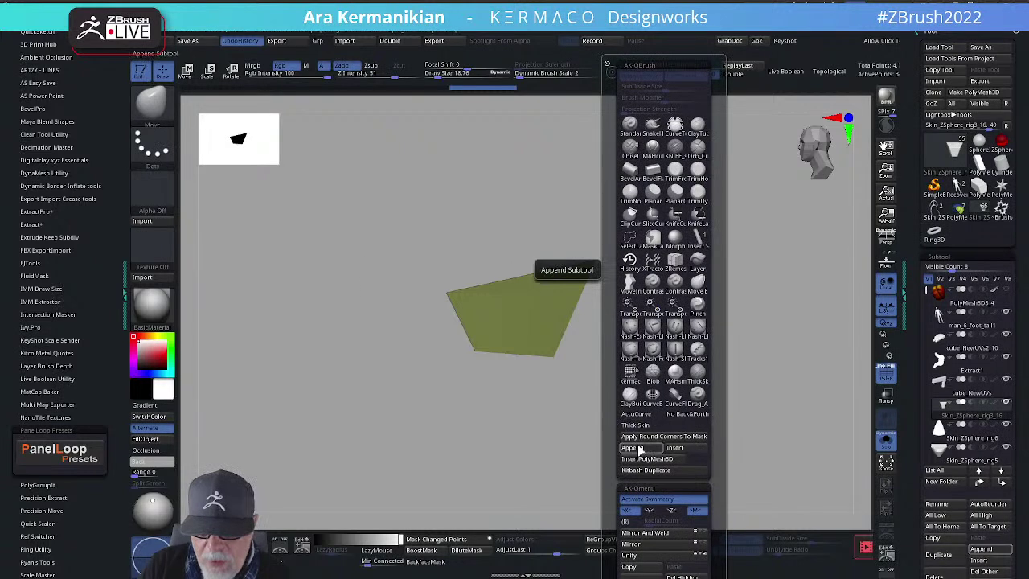
click(643, 459)
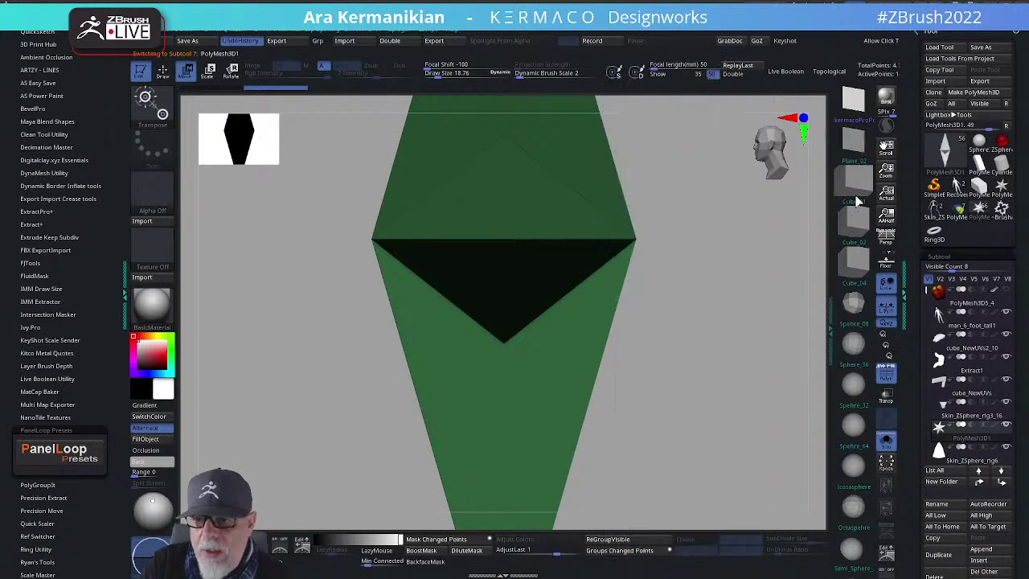
click(856, 217)
key(f)
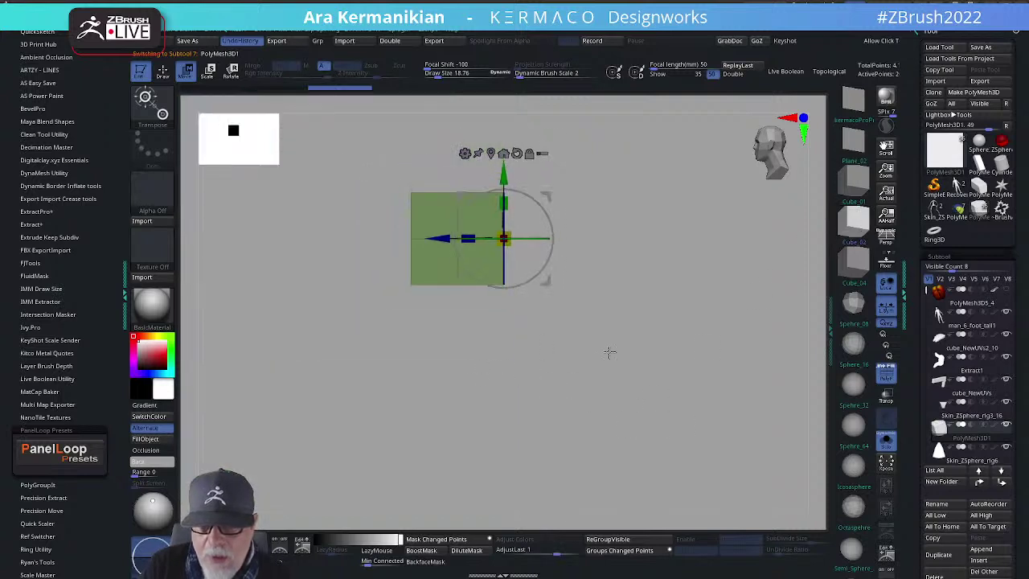
alt+drag(609, 352, 688, 424)
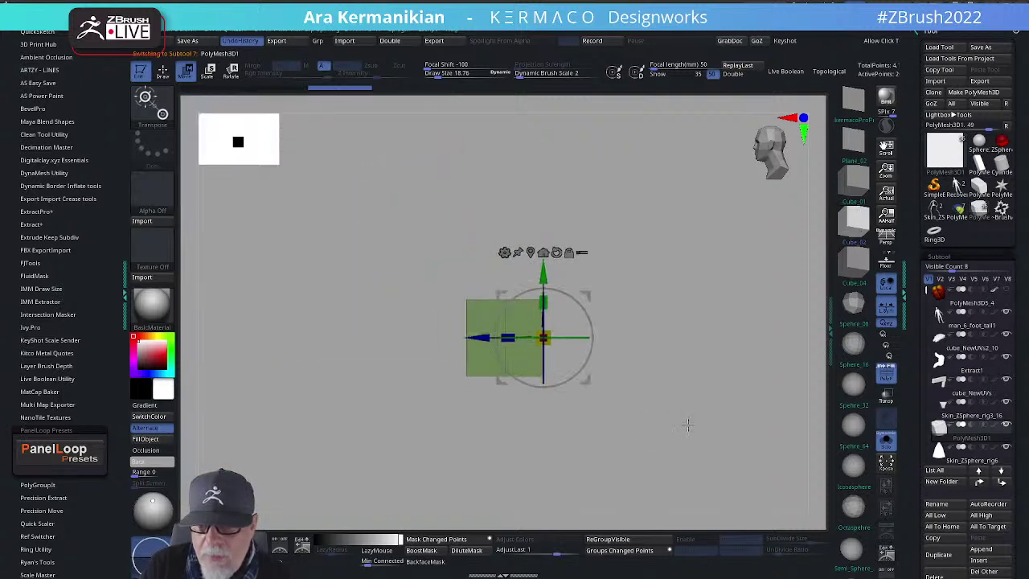
Step: Show all the parts again, reduce the cube's height, and move it down beneath the mech's hull
click(892, 445)
drag(611, 394, 579, 333)
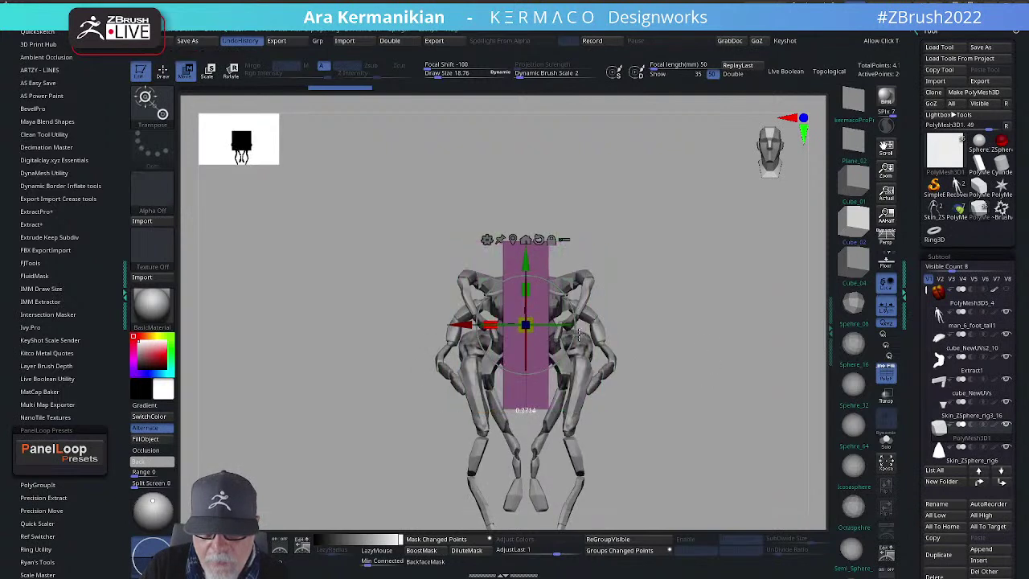
drag(526, 305, 528, 363)
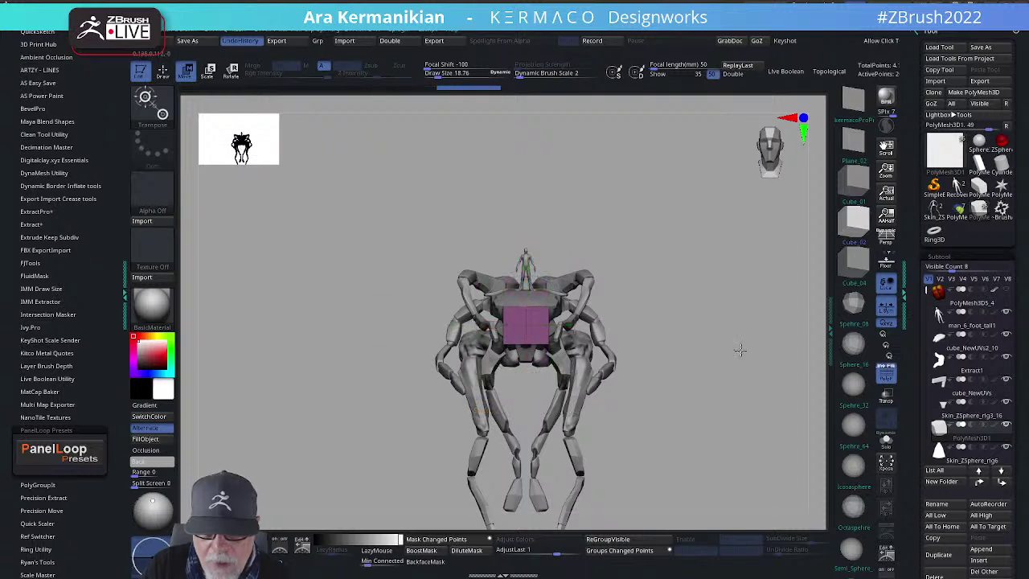
shift+drag(739, 349, 663, 328)
drag(522, 275, 518, 361)
drag(709, 399, 733, 368)
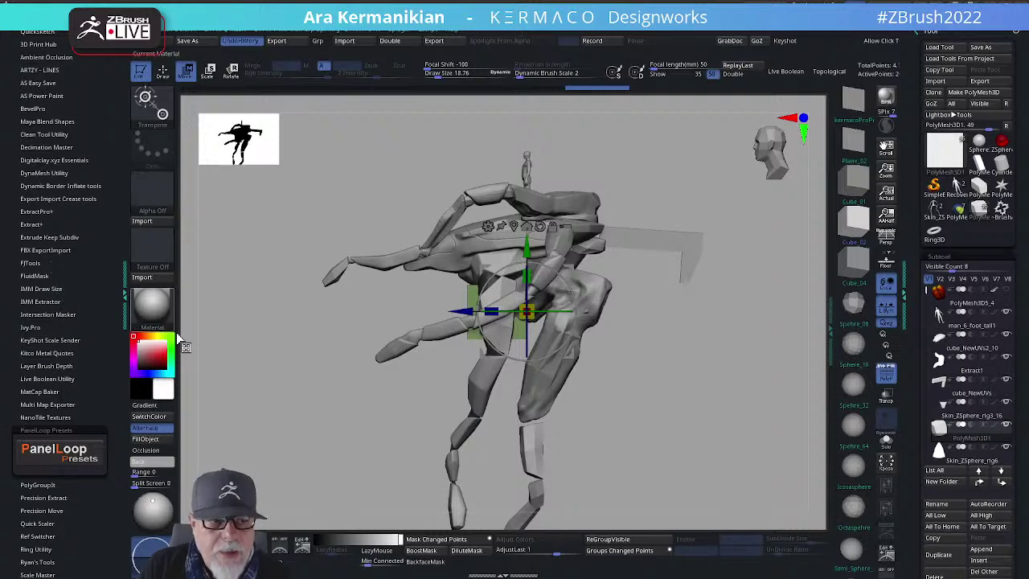
Step: Look through the Brush and Zplugin palettes and the list of installed plugins
scroll(99, 292, up, 5)
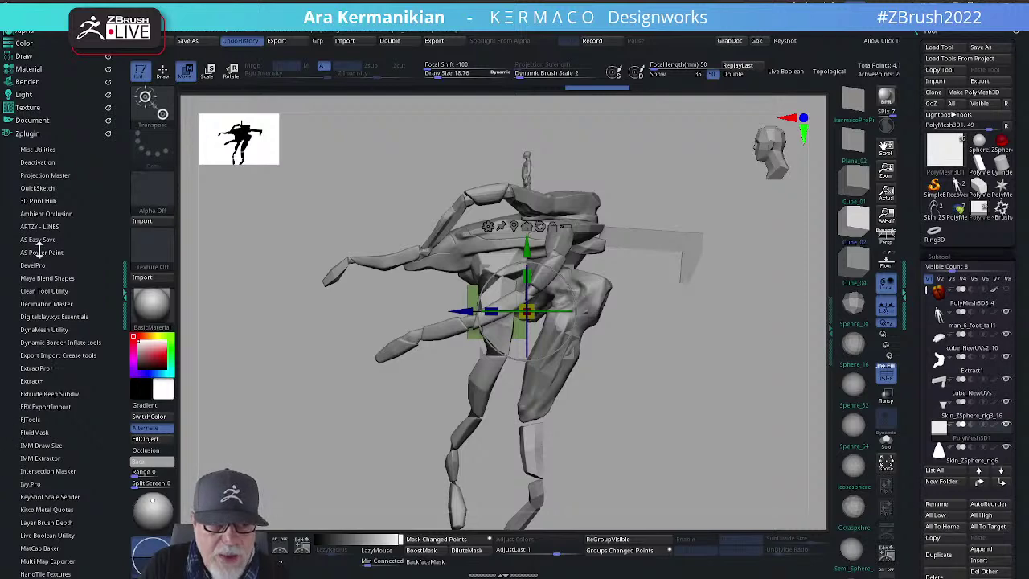
click(26, 133)
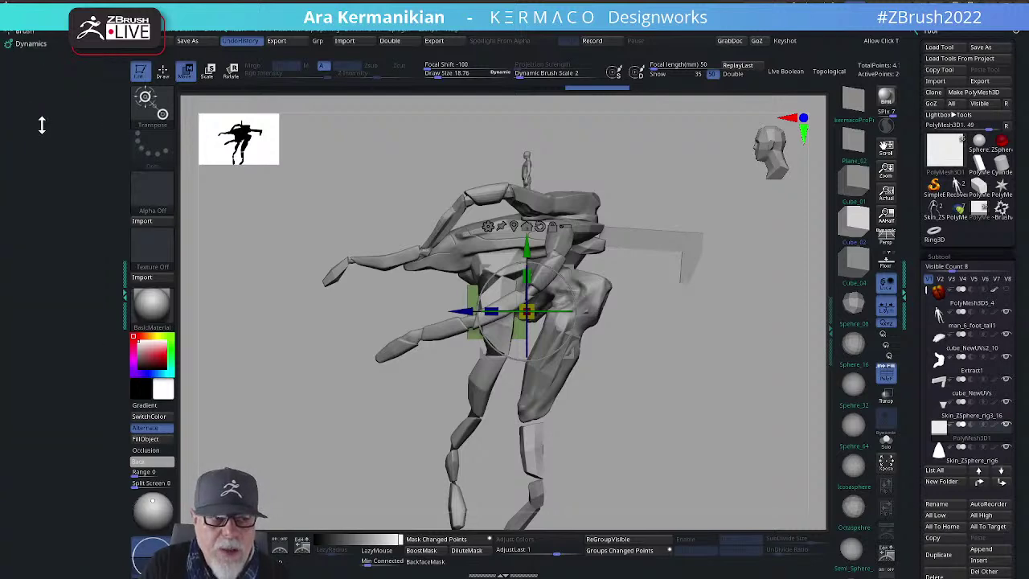
click(25, 145)
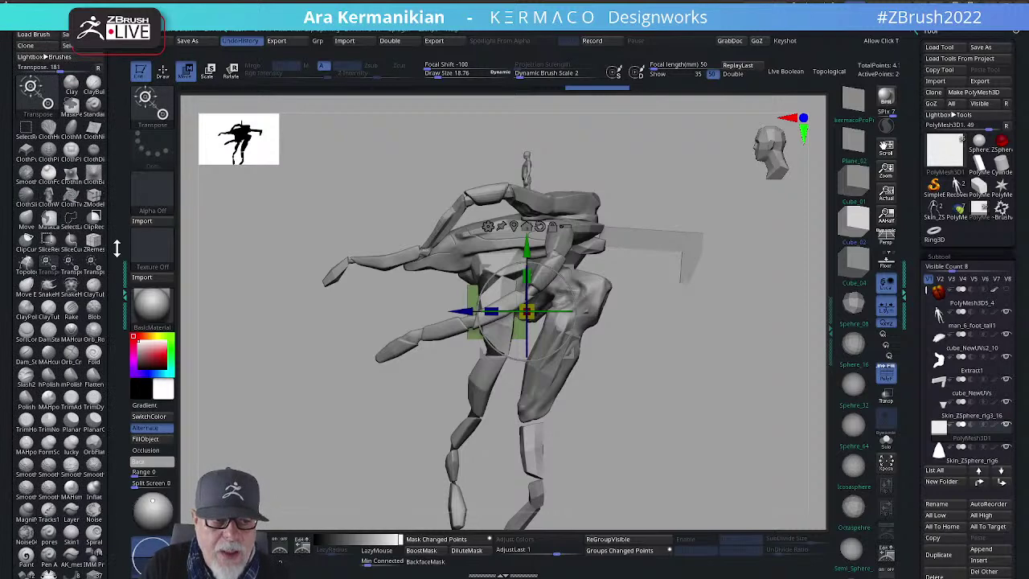
click(25, 21)
drag(29, 38, 43, 170)
click(25, 136)
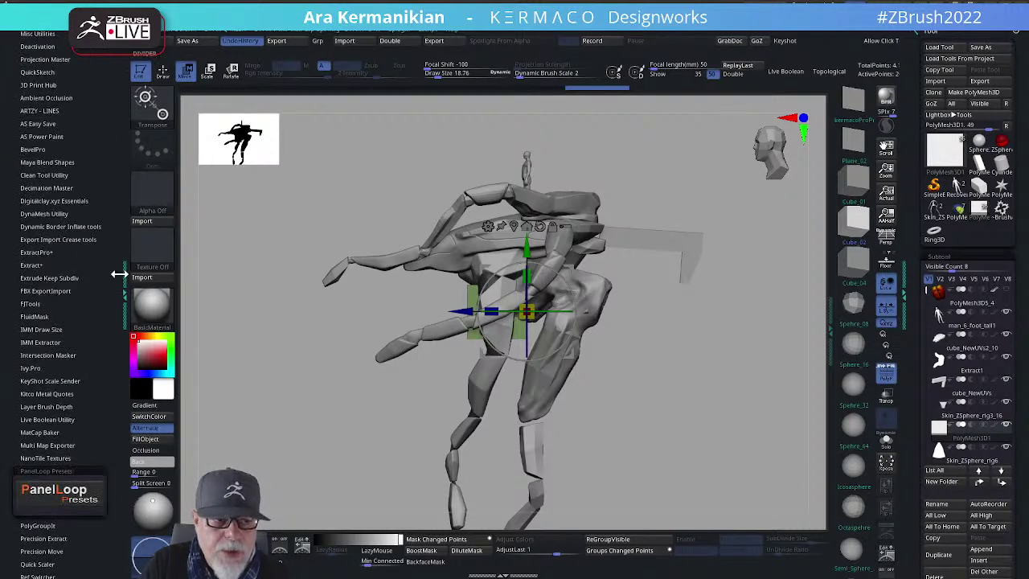
drag(102, 285, 117, 194)
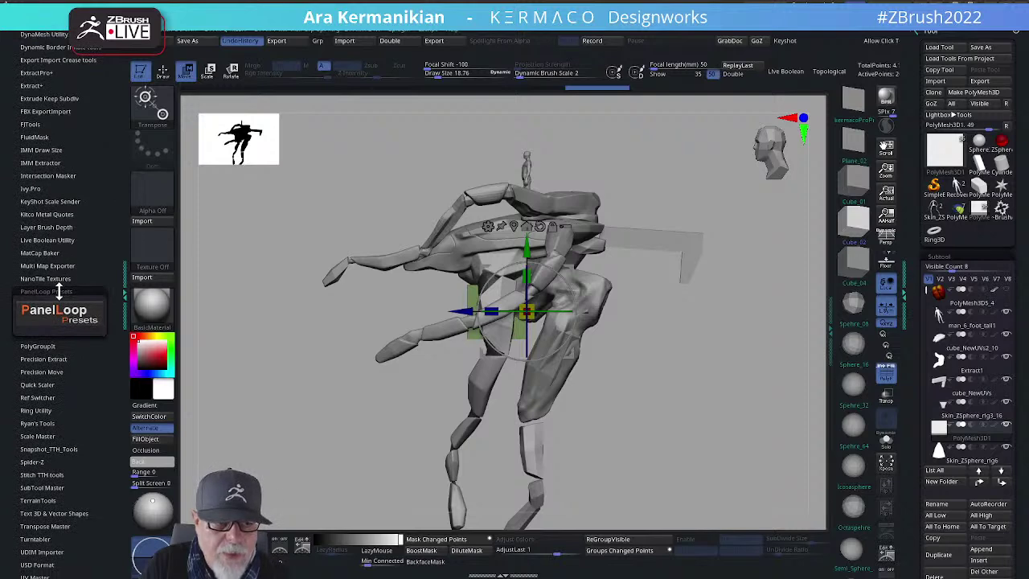
drag(62, 362, 71, 393)
drag(83, 229, 119, 163)
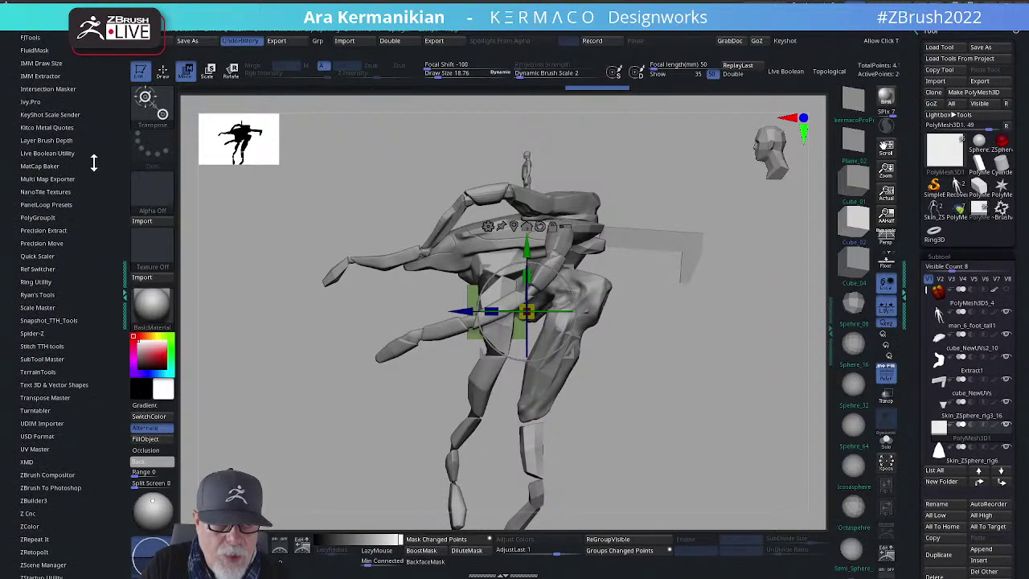
drag(74, 106, 90, 167)
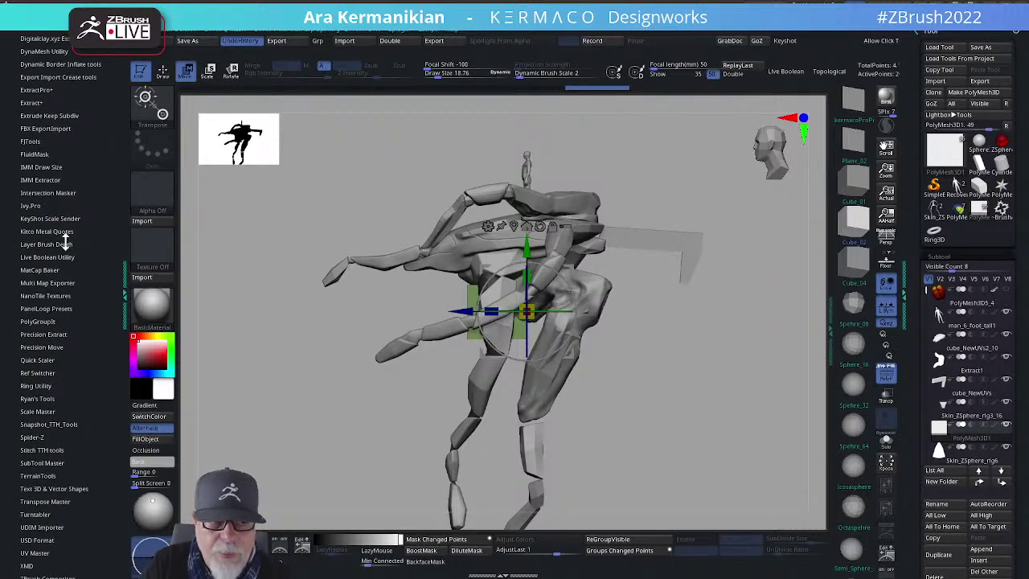
drag(85, 306, 79, 181)
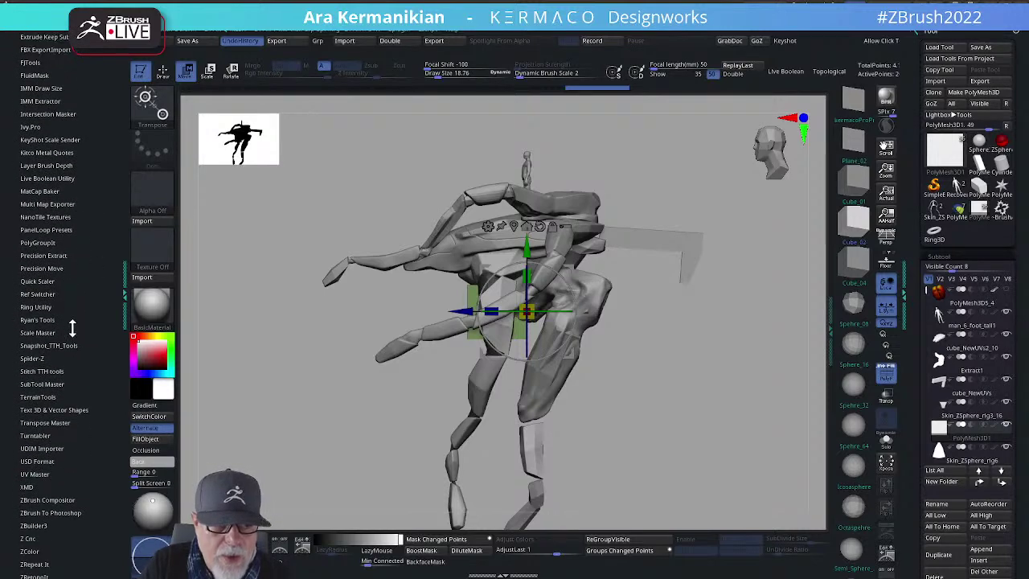
mouse_move(61, 336)
mouse_down()
mouse_move(85, 296)
mouse_move(80, 324)
mouse_move(96, 241)
mouse_move(106, 248)
mouse_move(51, 452)
mouse_move(83, 395)
mouse_up()
scroll(96, 241, up, 3)
Step: Narrow the cube's width in the front view so it sits between the inner legs
drag(700, 383, 800, 422)
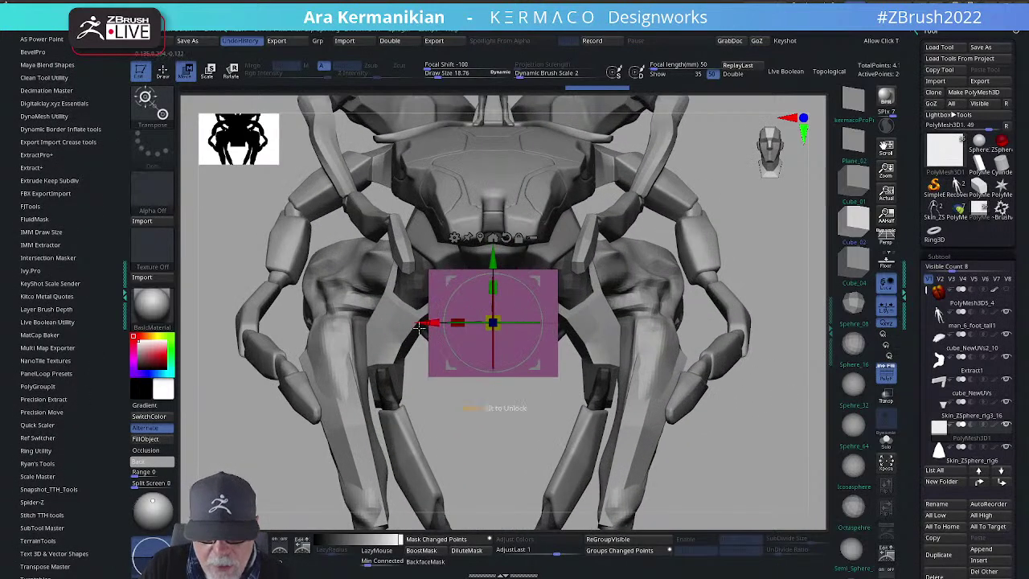
drag(456, 323, 498, 319)
drag(544, 429, 864, 389)
Step: With ghost transparency on, move the cube backward beneath the hull and recentre its gizmo
alt+drag(725, 314, 655, 371)
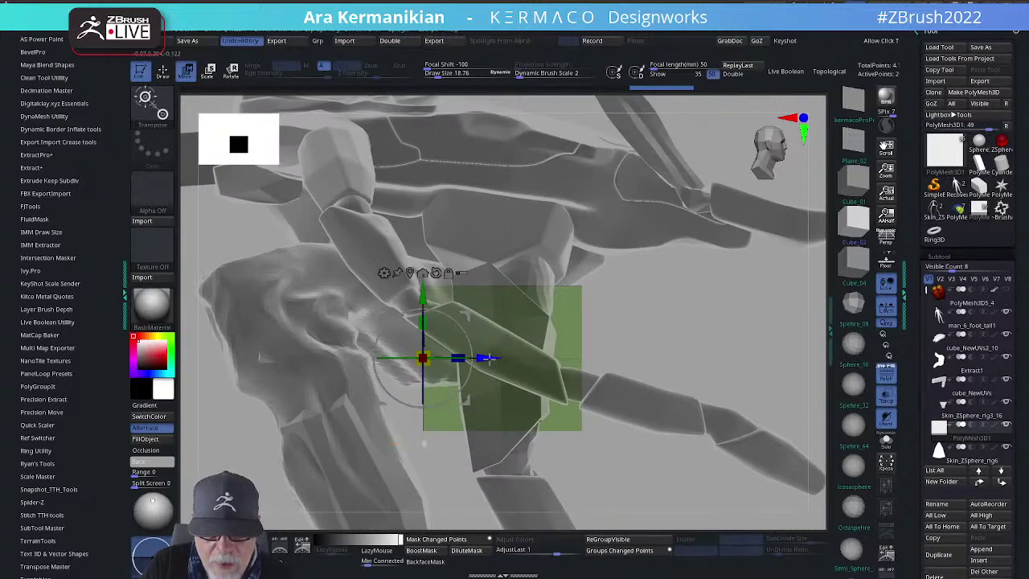
drag(487, 357, 430, 328)
click(370, 272)
drag(682, 353, 612, 351)
drag(490, 442, 474, 290)
drag(729, 353, 829, 355)
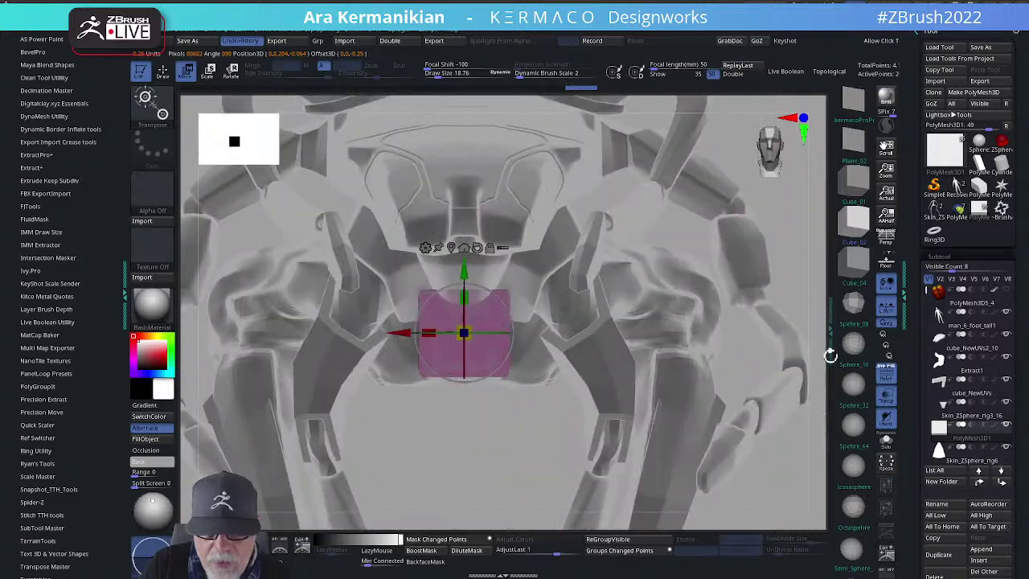
Step: Delete the Skin_ZSphere_rig3_16 subtool and turn off ghost transparency and polyframe
click(987, 418)
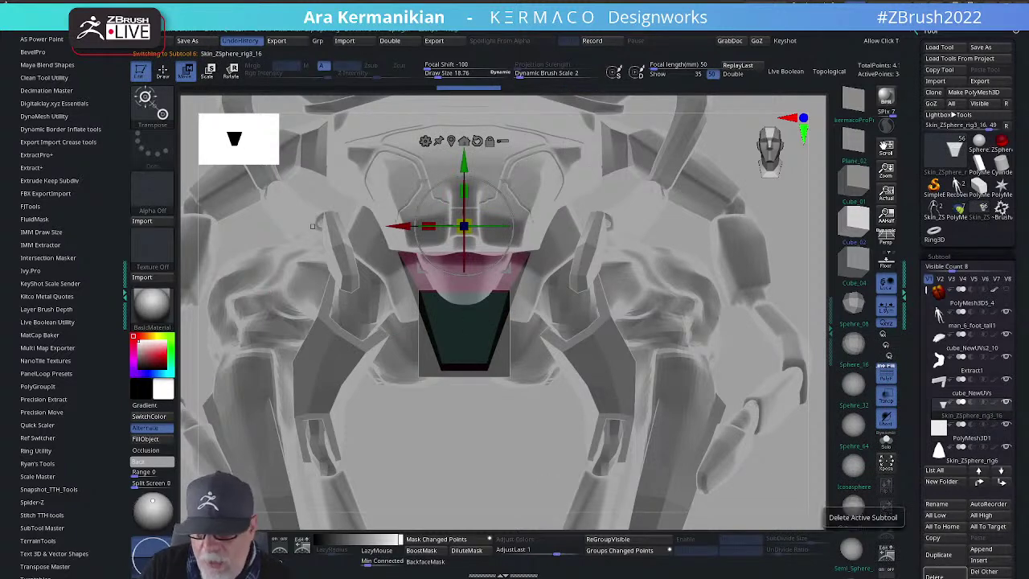
click(947, 573)
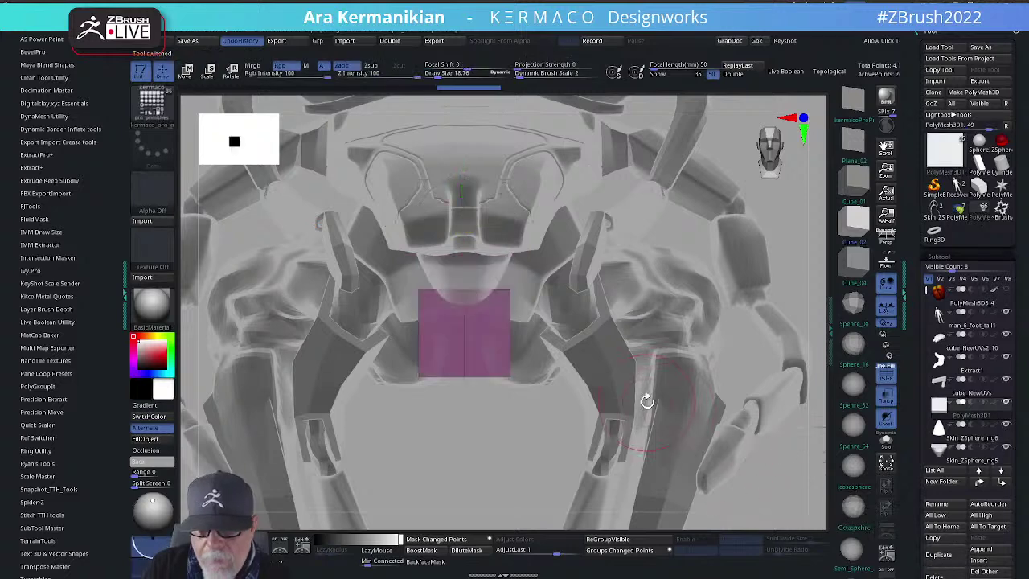
alt+drag(516, 455, 523, 434)
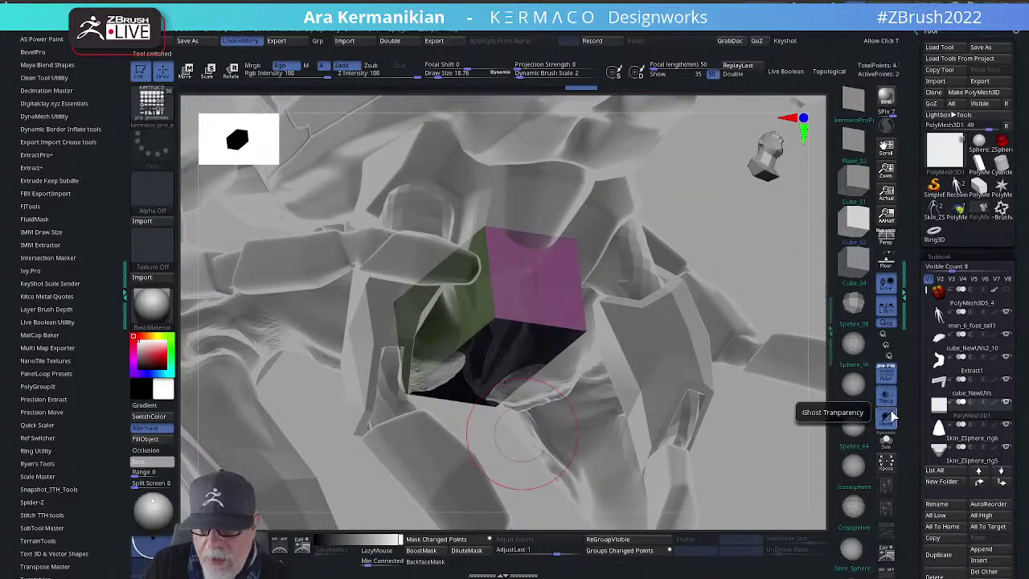
click(885, 384)
click(885, 416)
Step: Scale the cube's width to about 0.875 with the gizmo
drag(748, 447, 753, 427)
key(w)
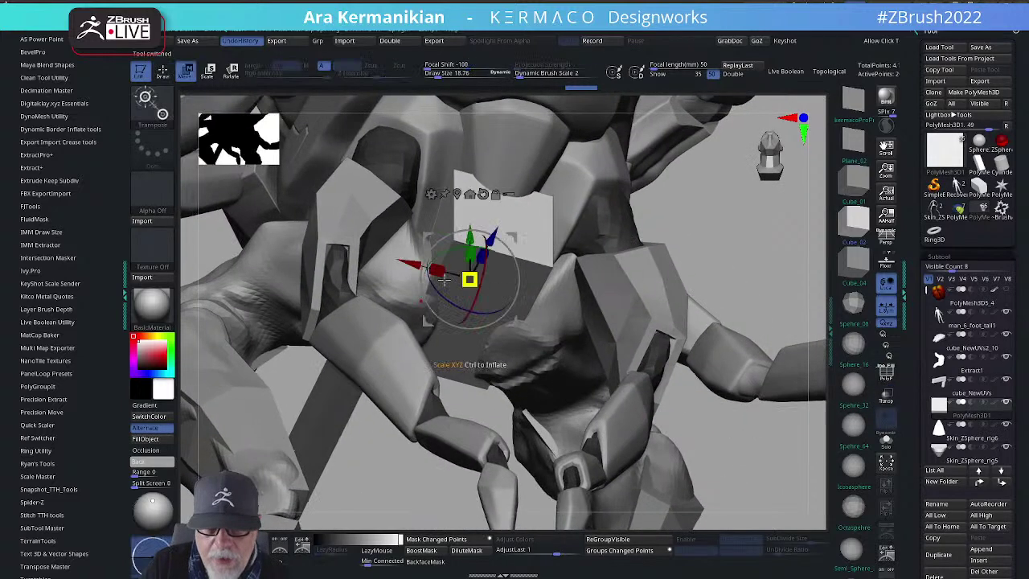
drag(437, 268, 452, 275)
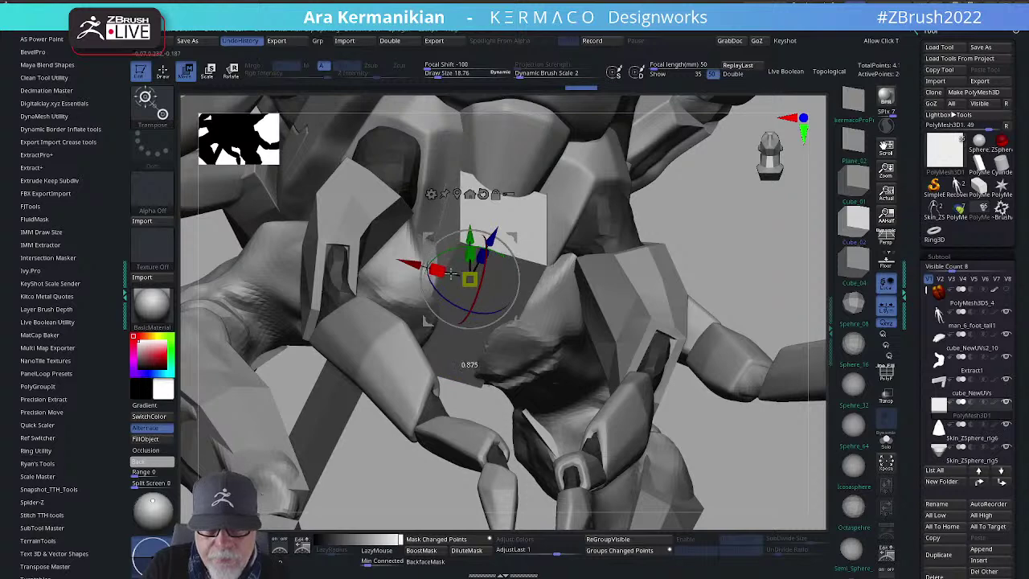
drag(782, 241, 708, 278)
Step: Mask the block's upper part from the front and narrow its unmasked lower part
alt+drag(427, 470, 402, 249)
ctrl+drag(305, 169, 620, 293)
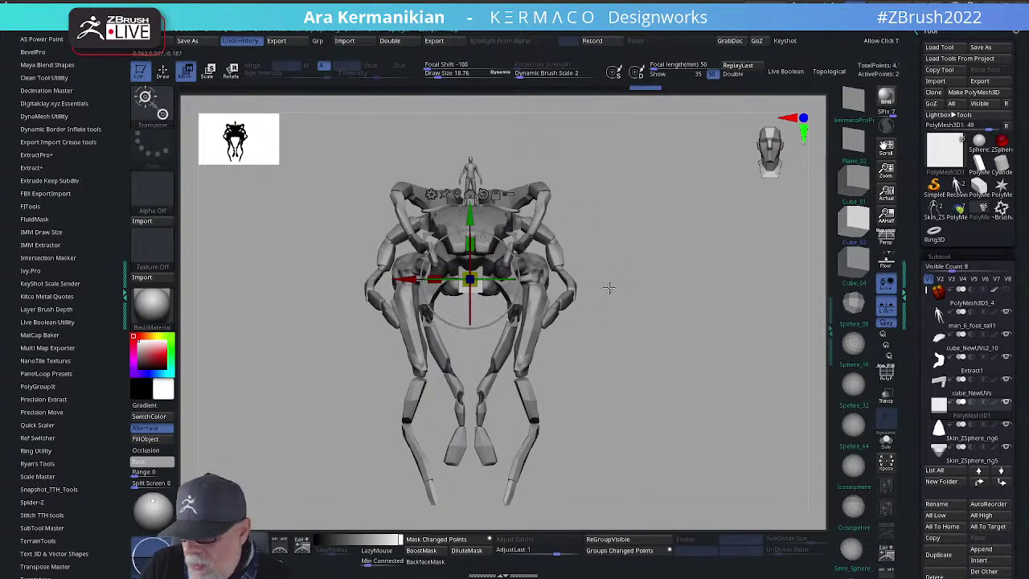
alt+drag(633, 350, 683, 426)
drag(422, 256, 464, 257)
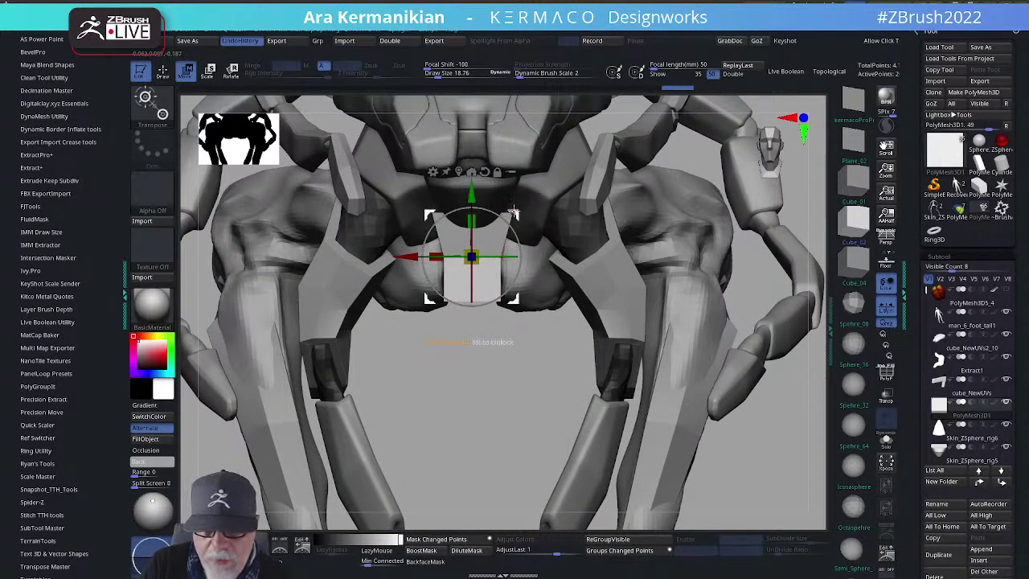
drag(438, 405, 441, 382)
mouse_move(223, 231)
ctrl+mouse_down()
mouse_move(447, 327)
mouse_move(611, 357)
ctrl+mouse_up()
mouse_move(468, 280)
mouse_down()
mouse_move(466, 252)
mouse_move(465, 272)
mouse_up()
Step: Isolate the block in the side view and taper its profile toward a pointed underside
drag(449, 502, 738, 418)
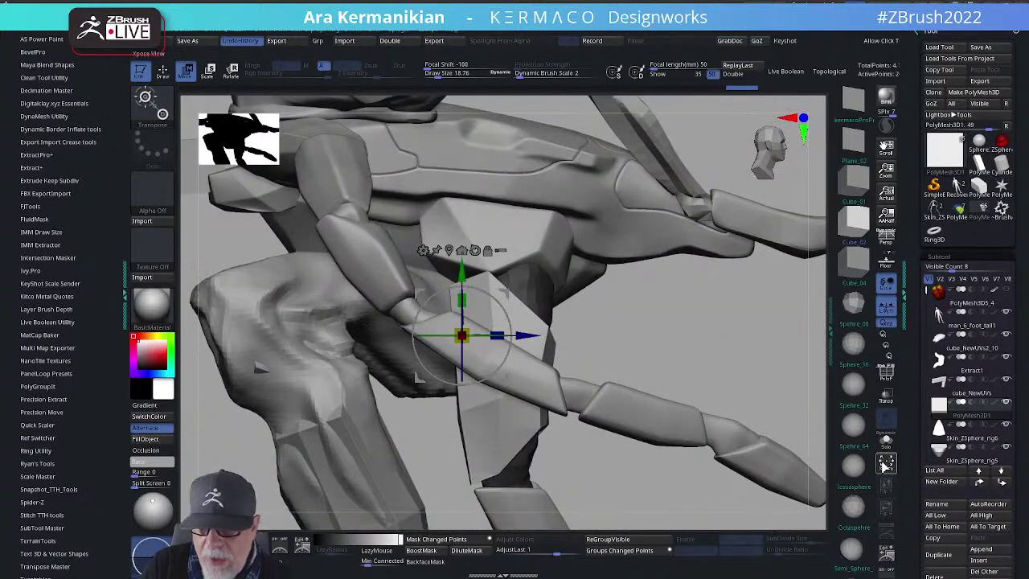
click(884, 440)
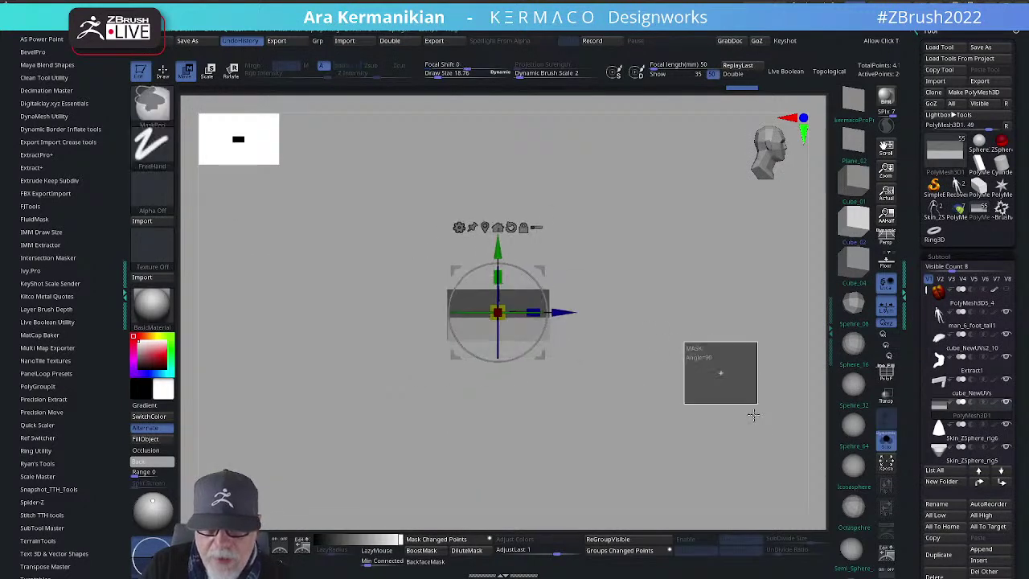
mouse_move(645, 205)
ctrl+shift+mouse_down()
mouse_move(494, 423)
mouse_move(389, 201)
ctrl+shift+mouse_up()
mouse_move(700, 307)
shift+mouse_down()
mouse_move(648, 308)
mouse_move(680, 314)
mouse_move(703, 329)
mouse_move(696, 335)
mouse_move(637, 313)
shift+mouse_up()
Step: Return to Draw mode, reduce the draw size to about 4.6, and choose the ZModeler brush
key(q)
key(s)
drag(519, 304, 515, 304)
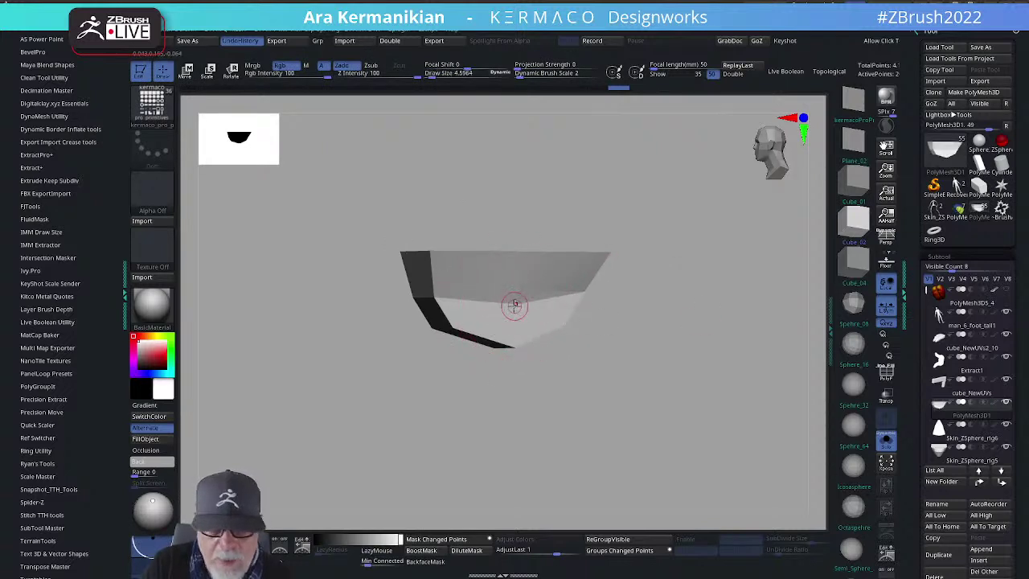
key(b)
key(z)
key(m)
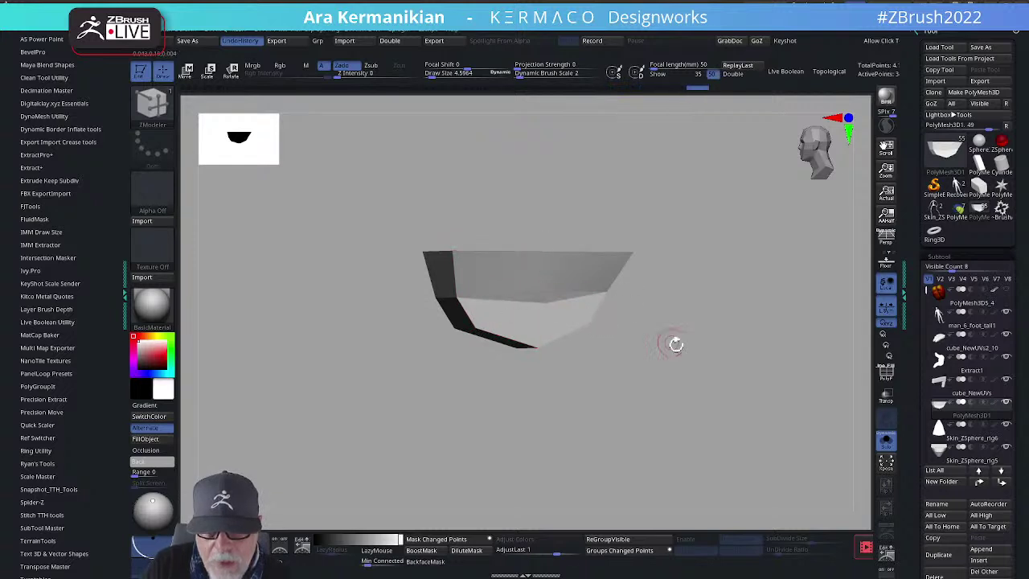
Step: Turn on the block's polyframe and check its edge layout from the side and front with ZModeler
drag(675, 344, 912, 360)
click(886, 368)
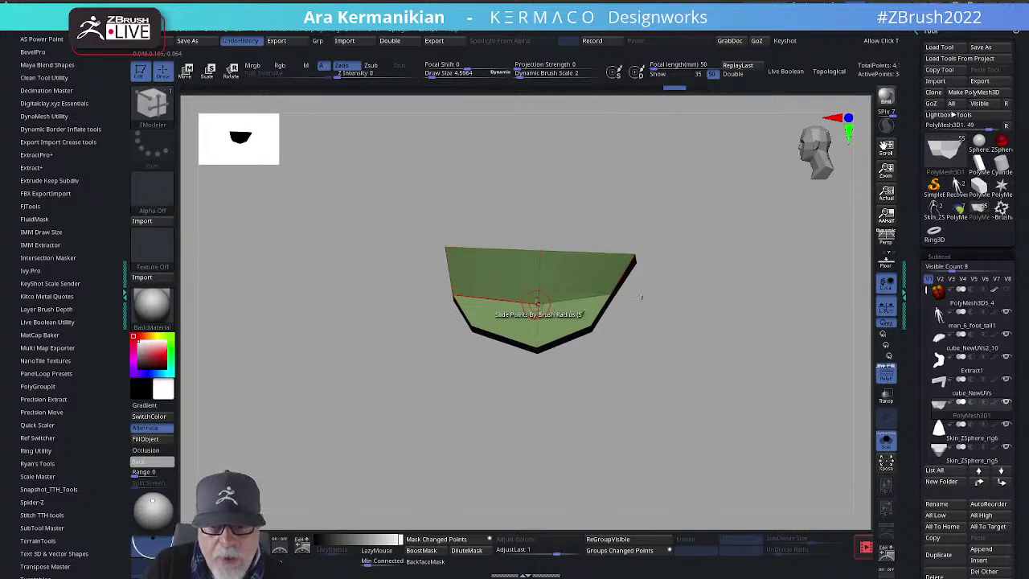
key(space)
key(shift)
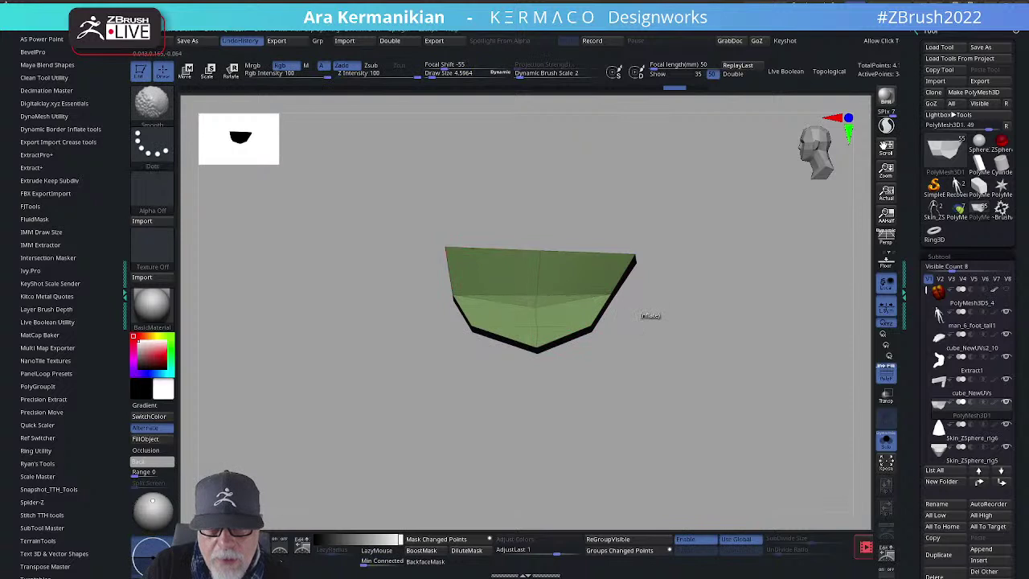
mouse_move(705, 346)
mouse_down()
mouse_move(609, 326)
mouse_move(656, 346)
mouse_move(716, 348)
mouse_move(595, 345)
mouse_move(725, 351)
mouse_move(672, 351)
mouse_up()
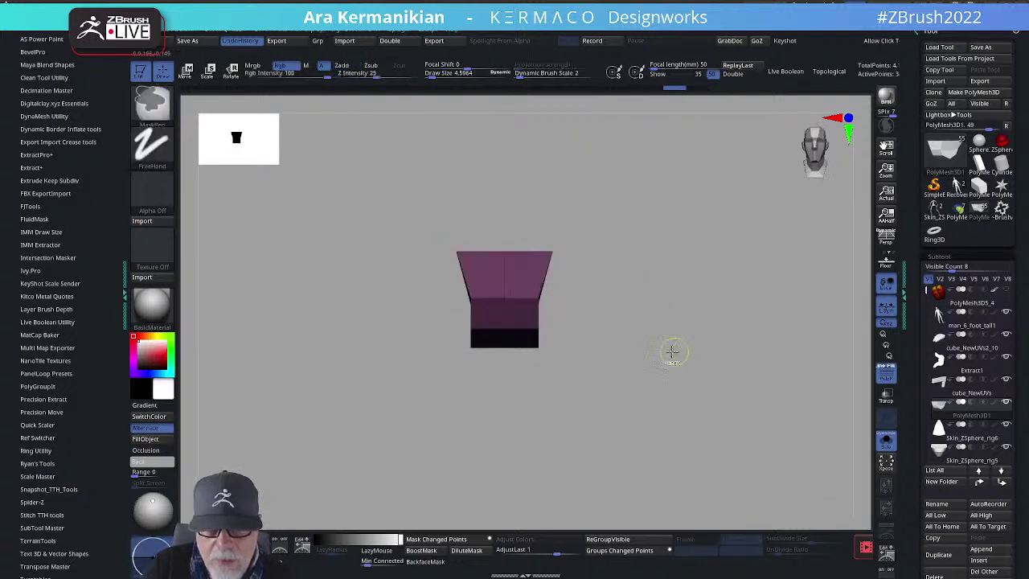
key(b)
click(622, 501)
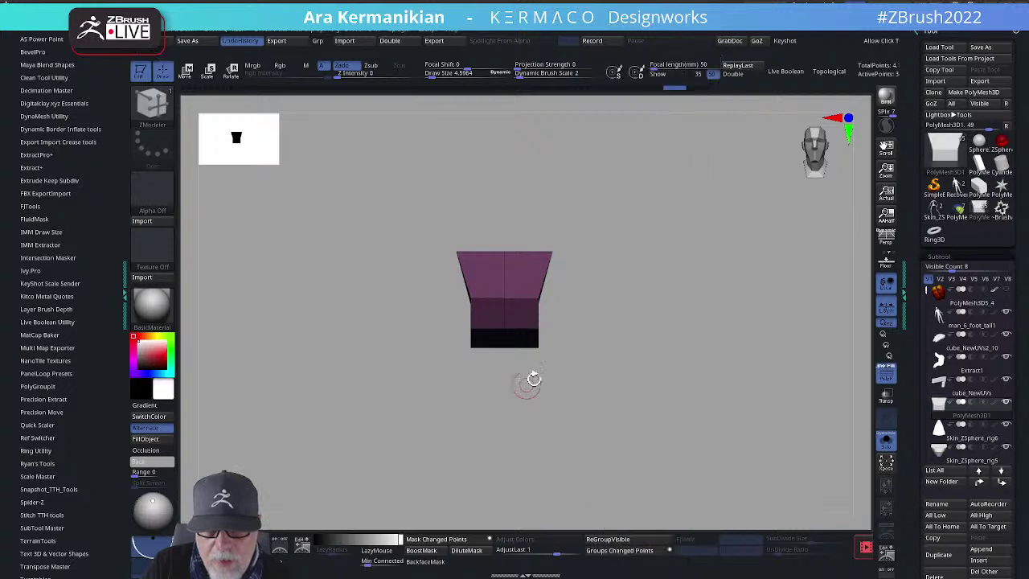
drag(571, 386, 526, 384)
key(shift)
mouse_move(533, 303)
mouse_down()
mouse_move(723, 362)
mouse_move(541, 301)
mouse_move(659, 311)
mouse_move(655, 328)
mouse_move(492, 291)
mouse_move(826, 379)
mouse_up()
Step: Show all the parts and insert a horizontal edge loop across the middle of the block's front with ZModeler
click(887, 444)
drag(750, 413, 589, 355)
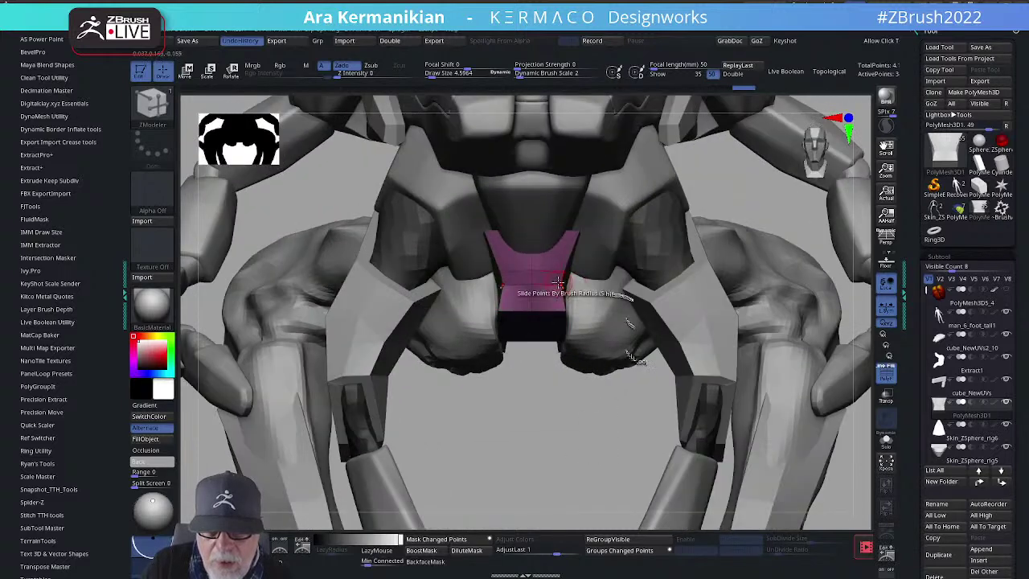
key(space)
click(544, 301)
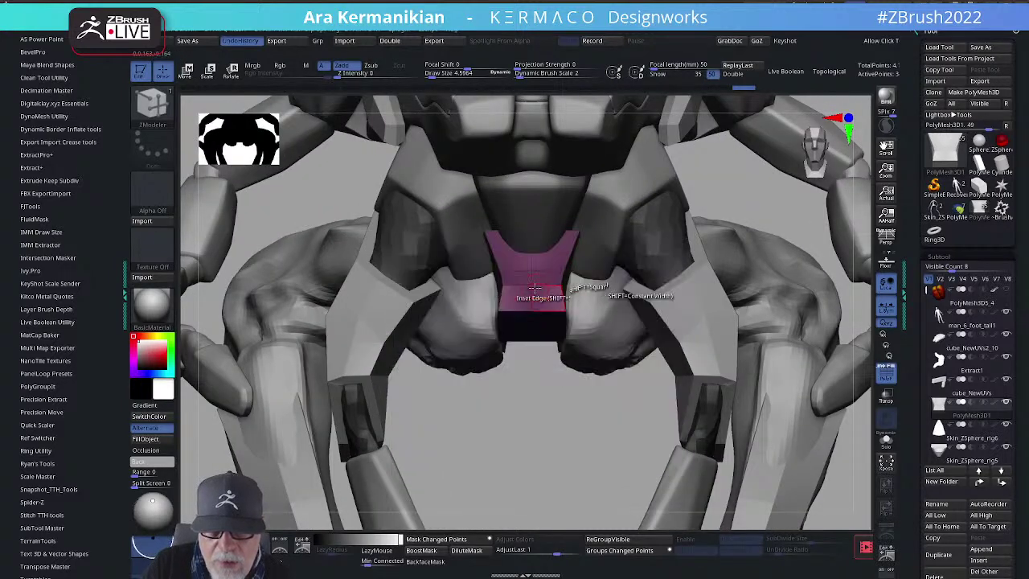
click(542, 285)
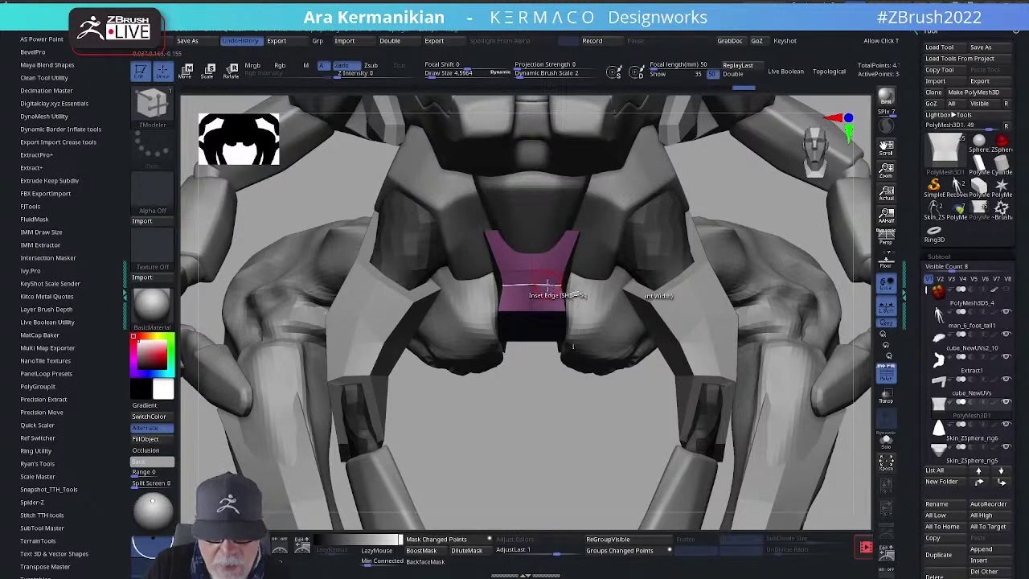
drag(541, 415, 476, 418)
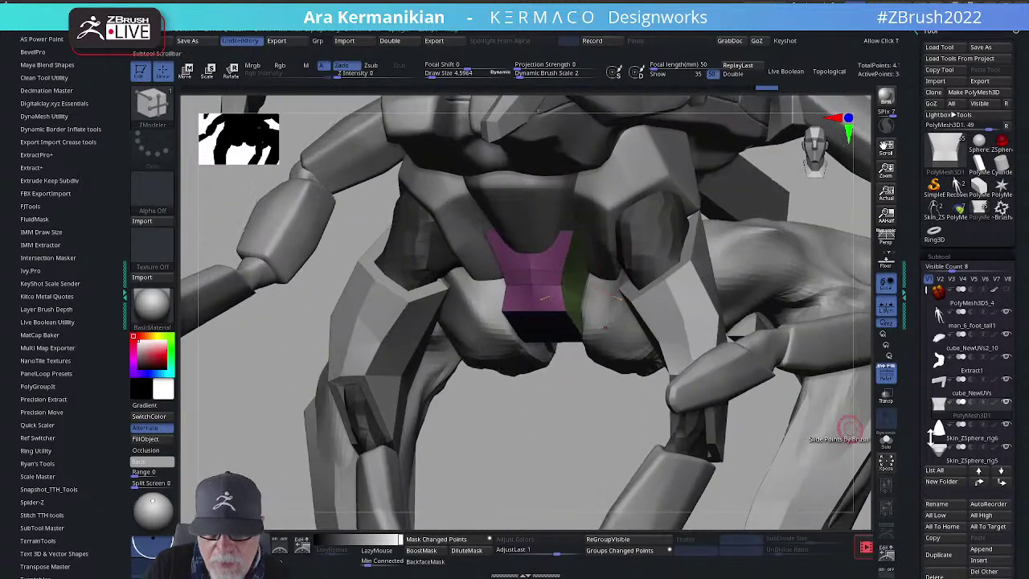
Step: Isolate the block in the side view, set ZModeler's edge action to Insert, and bring back the other parts
click(885, 444)
shift+drag(636, 448, 638, 356)
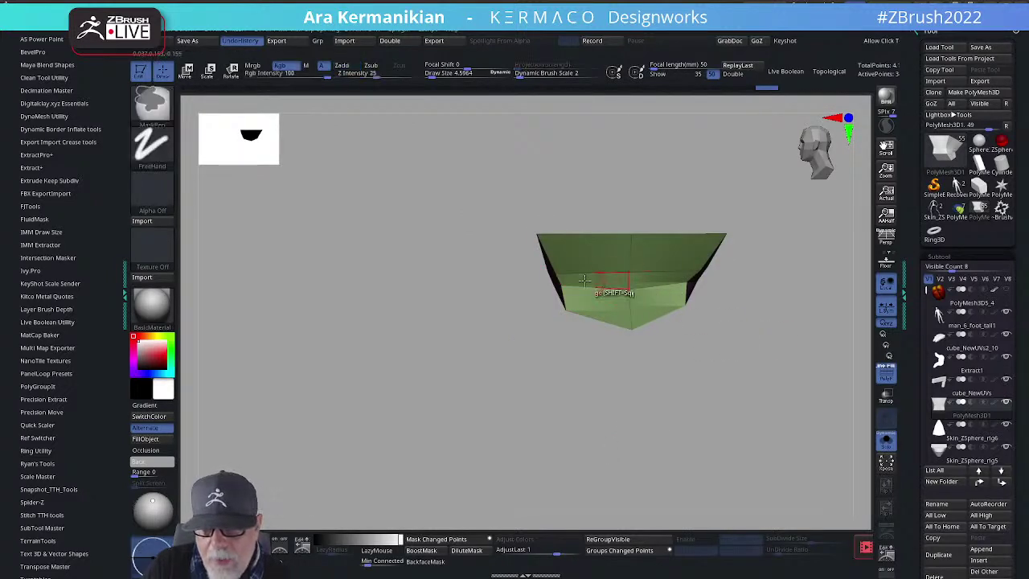
key(space)
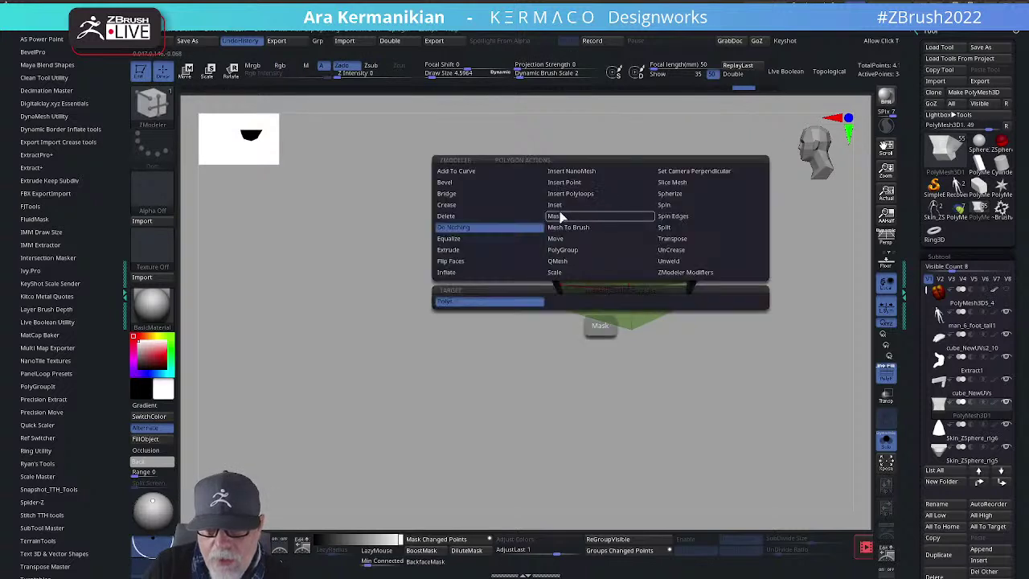
key(space)
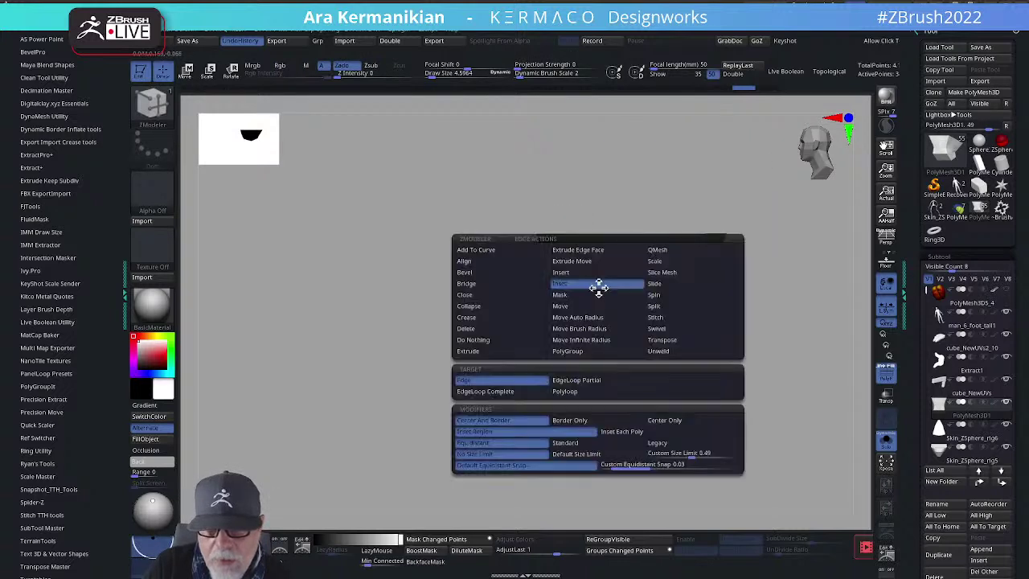
click(569, 285)
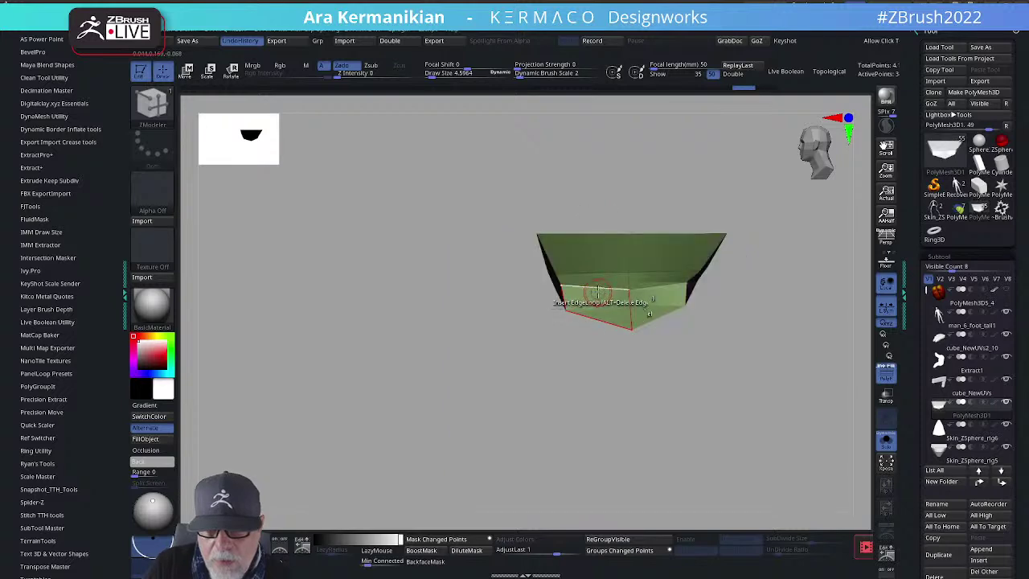
shift+drag(740, 390, 783, 394)
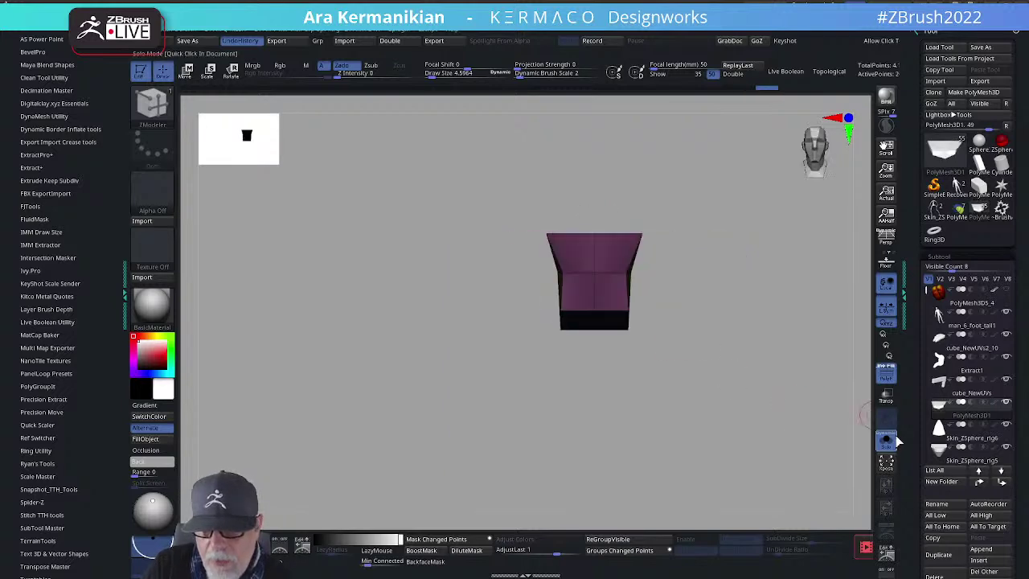
click(887, 441)
alt+drag(625, 423, 594, 452)
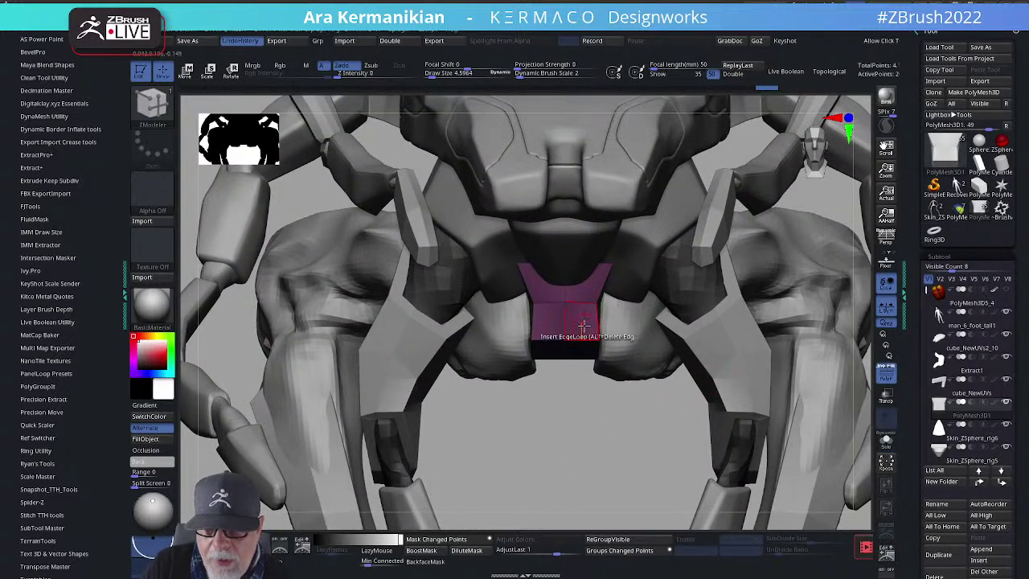
Step: Switch to the Move brush at a draw size of about 9.7 and reshape the block's rear end beneath the hips
key(b)
key(m)
key(v)
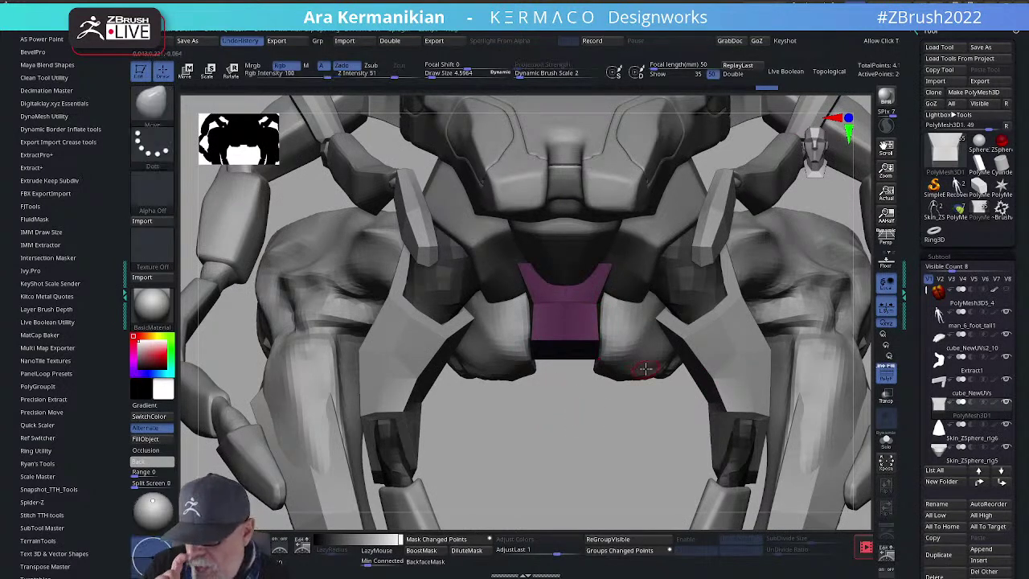
key(s)
drag(588, 459, 594, 458)
right_drag(523, 312, 583, 303)
right_drag(575, 450, 667, 378)
right_drag(758, 349, 576, 273)
right_drag(581, 449, 549, 293)
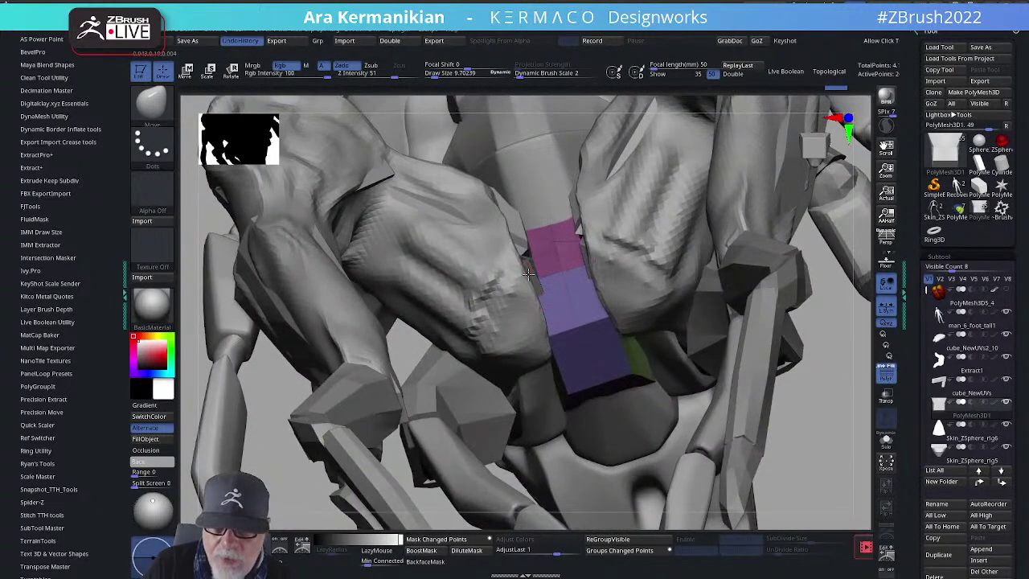
drag(546, 235, 544, 216)
Step: Isolate the block and move the pinched sides of its front face outward into an even taper toward the underside
drag(828, 433, 815, 500)
click(886, 442)
drag(684, 420, 683, 356)
mouse_move(666, 150)
ctrl+shift+mouse_down()
mouse_move(619, 472)
mouse_move(601, 469)
mouse_move(619, 479)
mouse_move(581, 477)
ctrl+shift+mouse_up()
drag(764, 447, 593, 312)
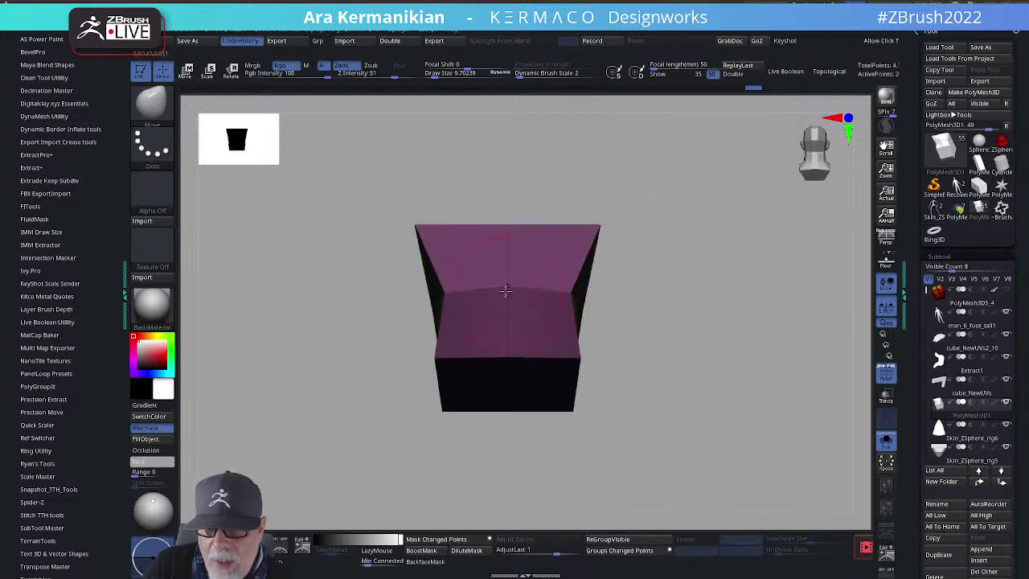
drag(707, 352, 737, 352)
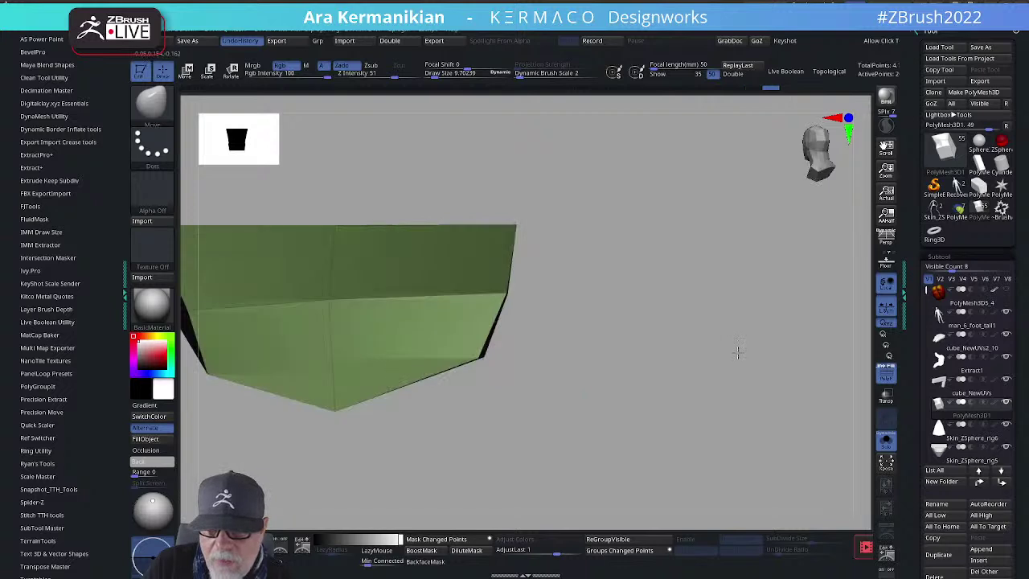
alt+drag(557, 353, 671, 348)
mouse_move(730, 211)
ctrl+shift+mouse_down()
mouse_move(591, 452)
mouse_move(541, 460)
mouse_move(555, 467)
mouse_move(540, 471)
ctrl+shift+mouse_up()
drag(640, 449, 704, 441)
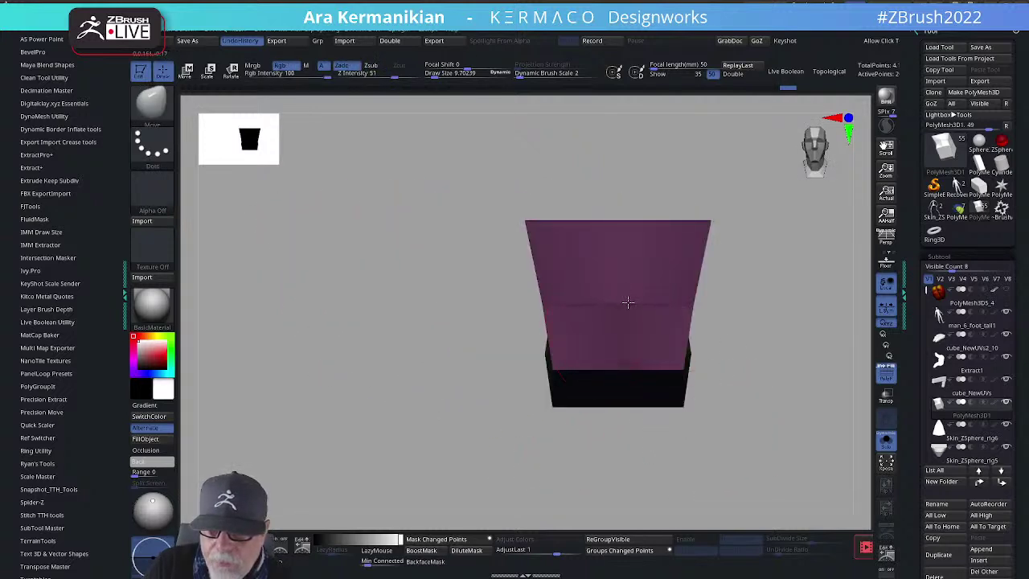
drag(804, 351, 454, 440)
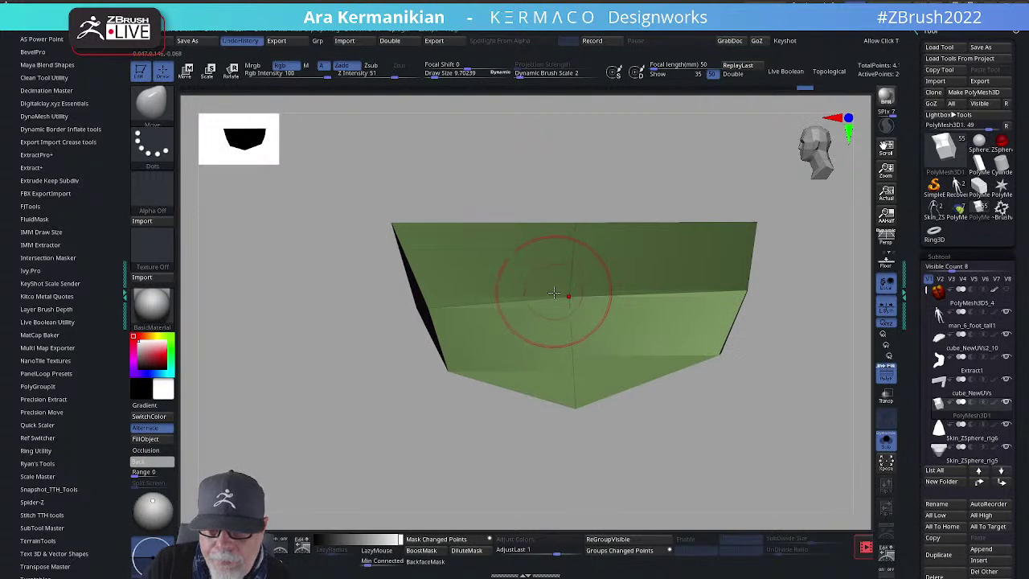
Step: Show all the parts, limit view rotation to the Y axis, and set the draw size to about 26.6
click(886, 439)
alt+drag(681, 493, 884, 358)
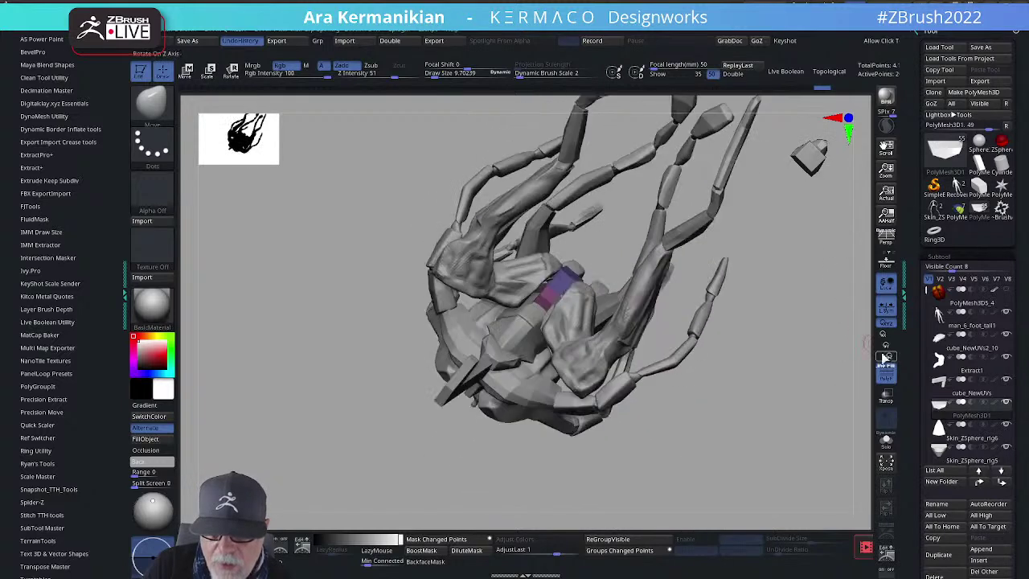
drag(815, 304, 609, 338)
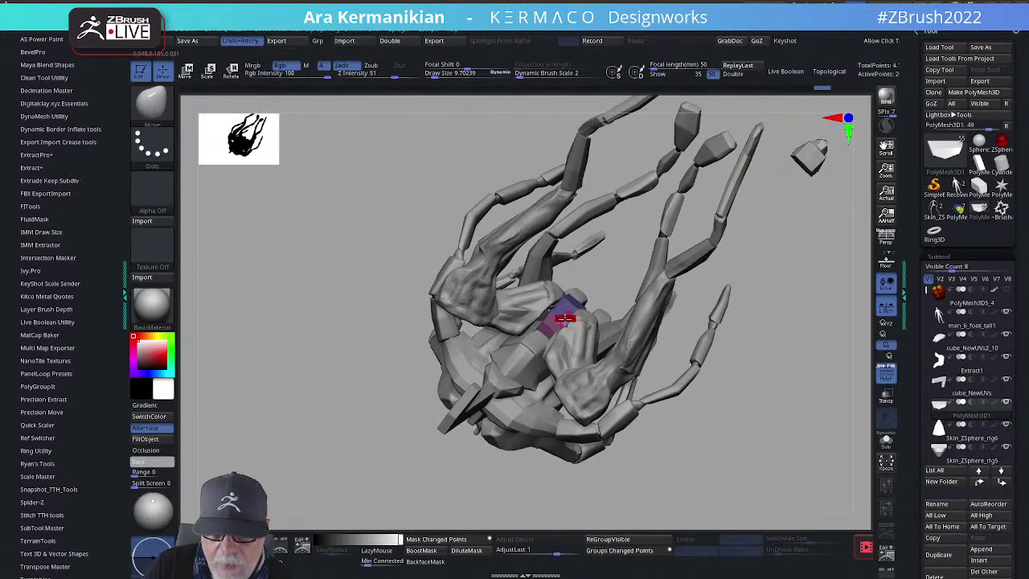
mouse_move(780, 401)
mouse_down()
mouse_move(627, 378)
mouse_move(471, 230)
mouse_up()
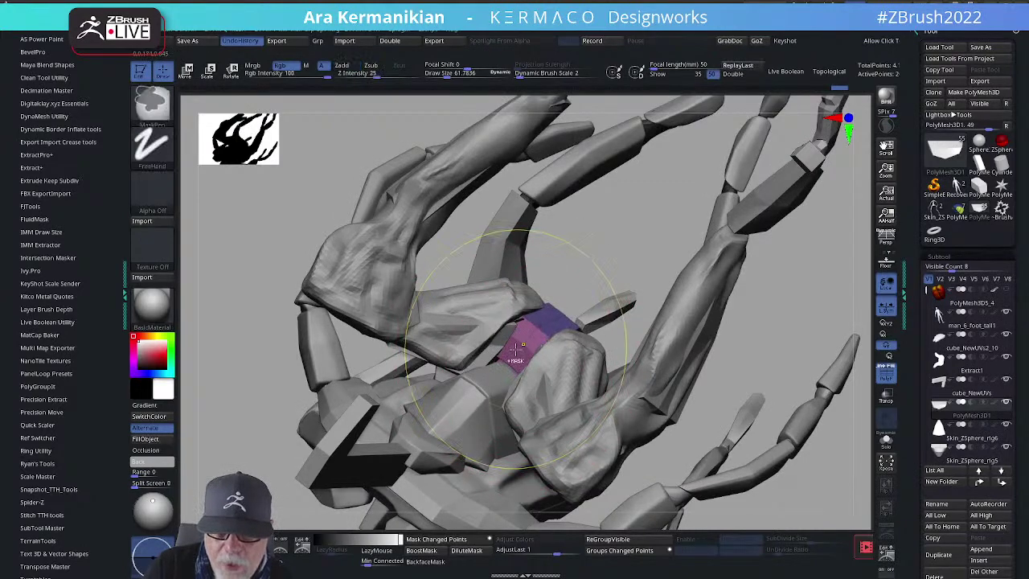
key(s)
mouse_move(808, 350)
mouse_down()
mouse_move(799, 330)
mouse_move(861, 380)
mouse_up()
Step: Shape the block among the surrounding parts with the Move brush, widening it to fill the gap between the inner hips
click(886, 438)
mouse_move(831, 426)
mouse_down()
mouse_move(742, 367)
mouse_move(368, 367)
mouse_move(687, 438)
mouse_move(752, 464)
mouse_move(744, 447)
mouse_up()
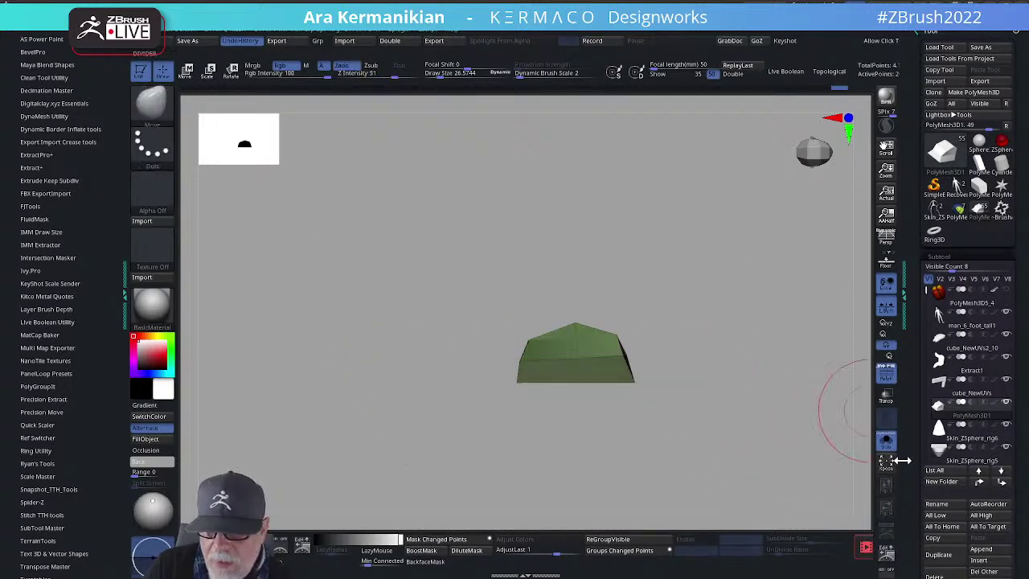
click(885, 440)
drag(769, 372, 537, 341)
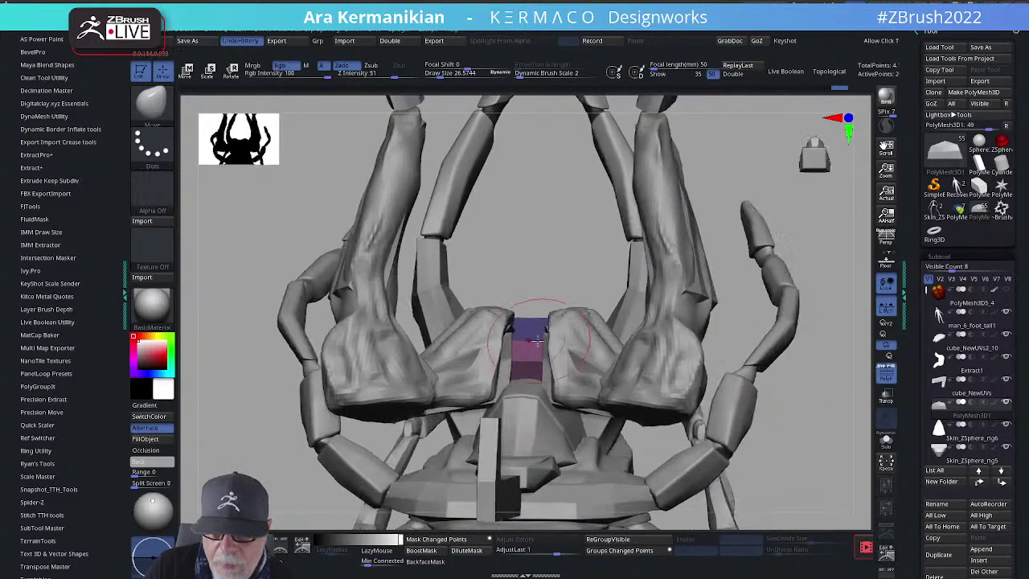
drag(580, 274, 532, 329)
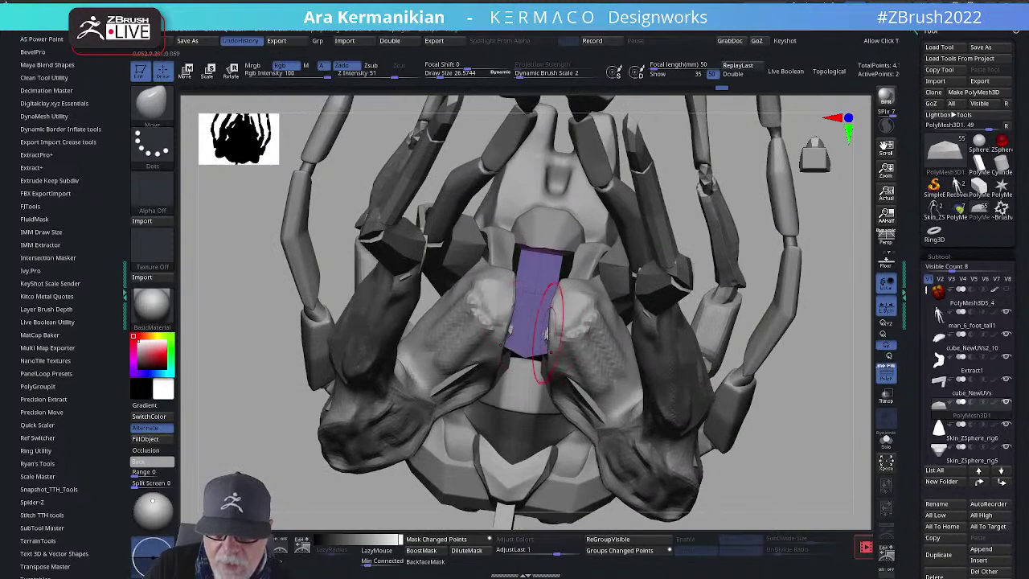
drag(771, 382, 555, 346)
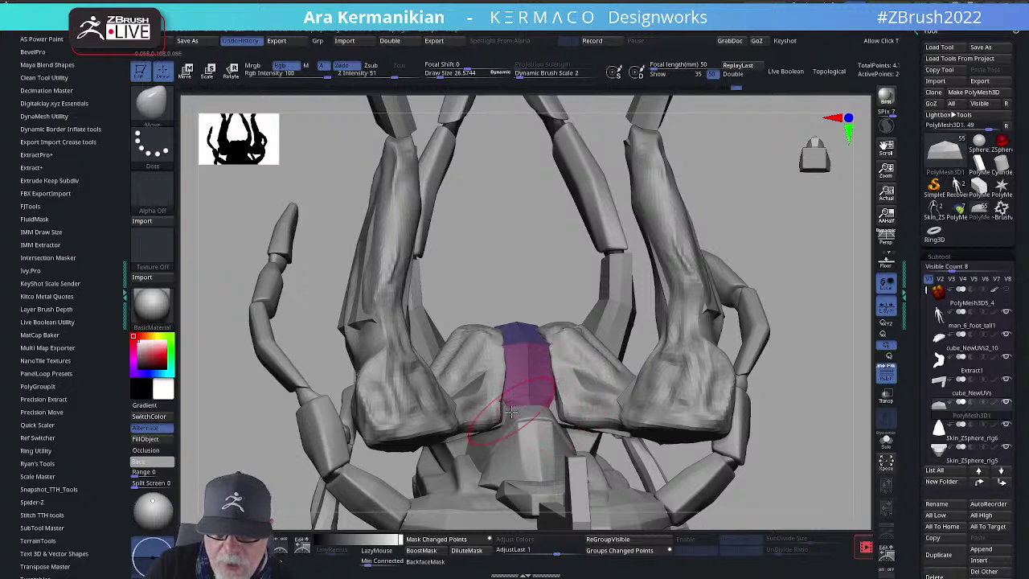
drag(839, 376, 576, 383)
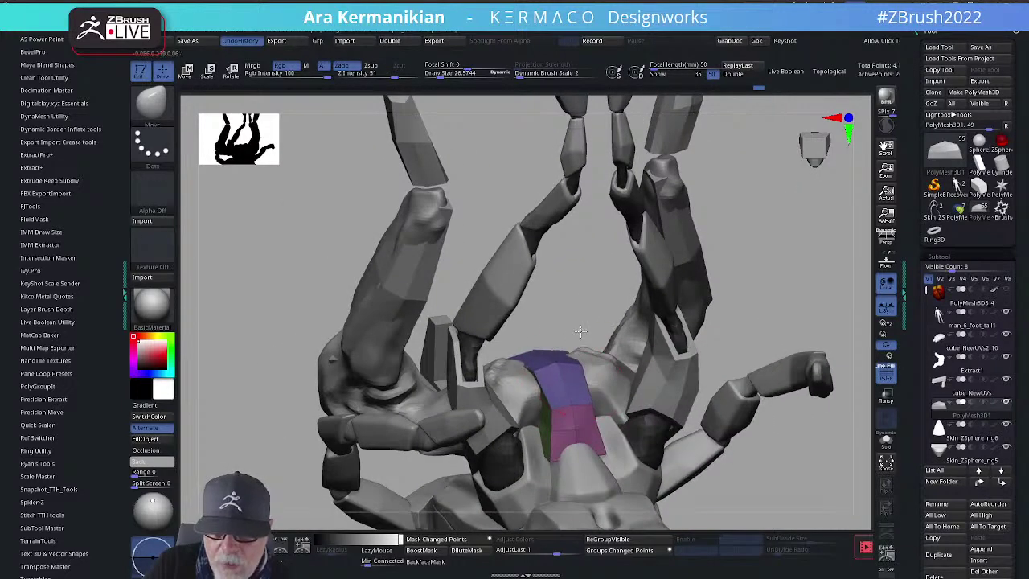
drag(577, 325, 575, 293)
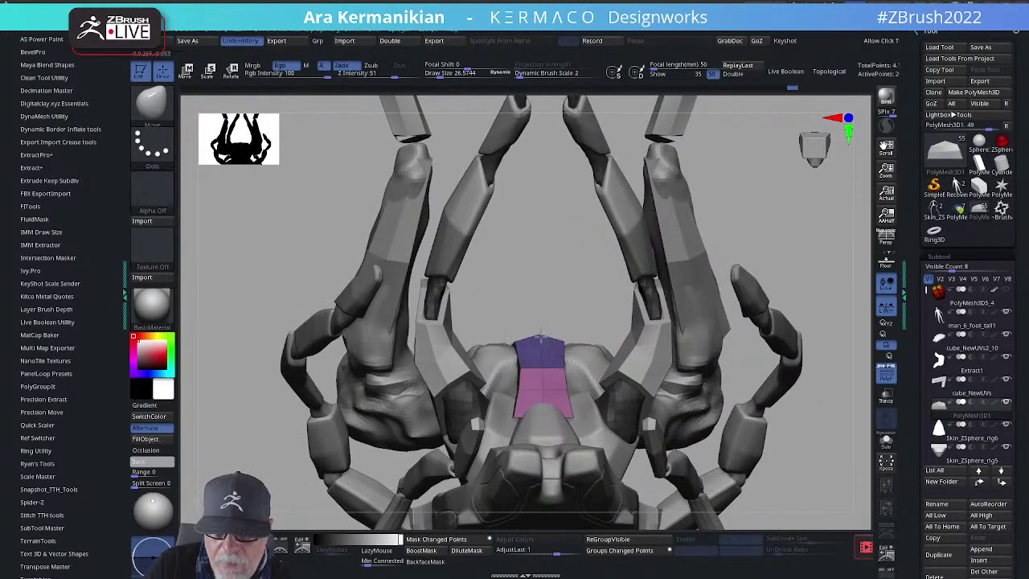
drag(833, 290, 574, 353)
drag(824, 327, 569, 350)
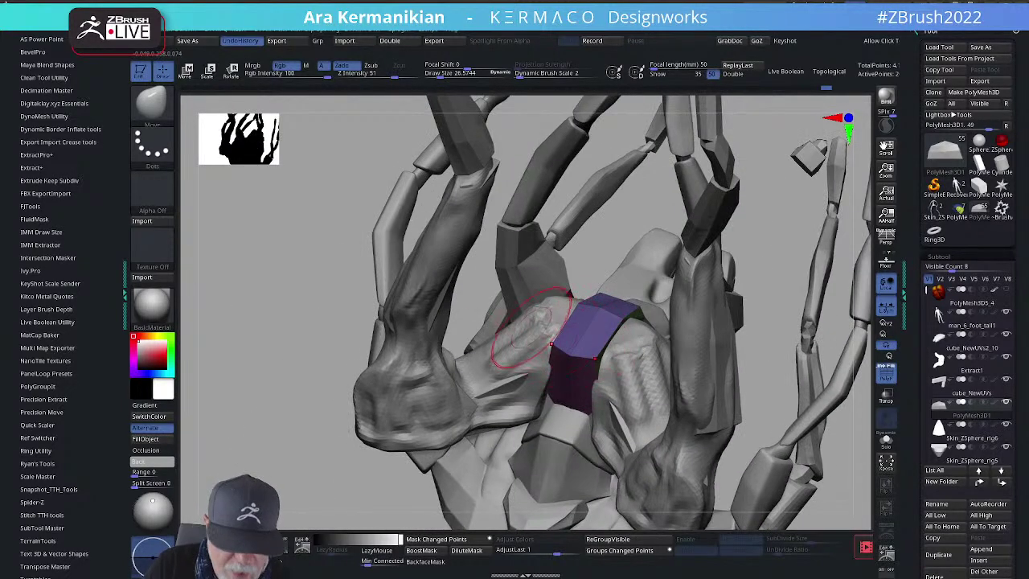
Step: Insert an edge loop across the rear half of the block with ZModeler and inspect its edge layout in isolation
key(b)
key(z)
key(m)
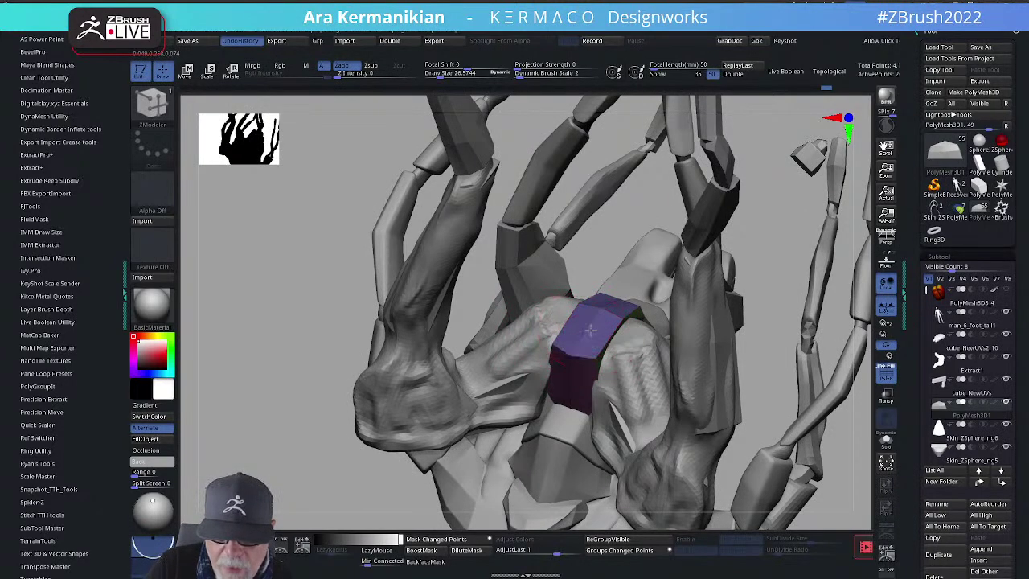
drag(769, 311, 790, 436)
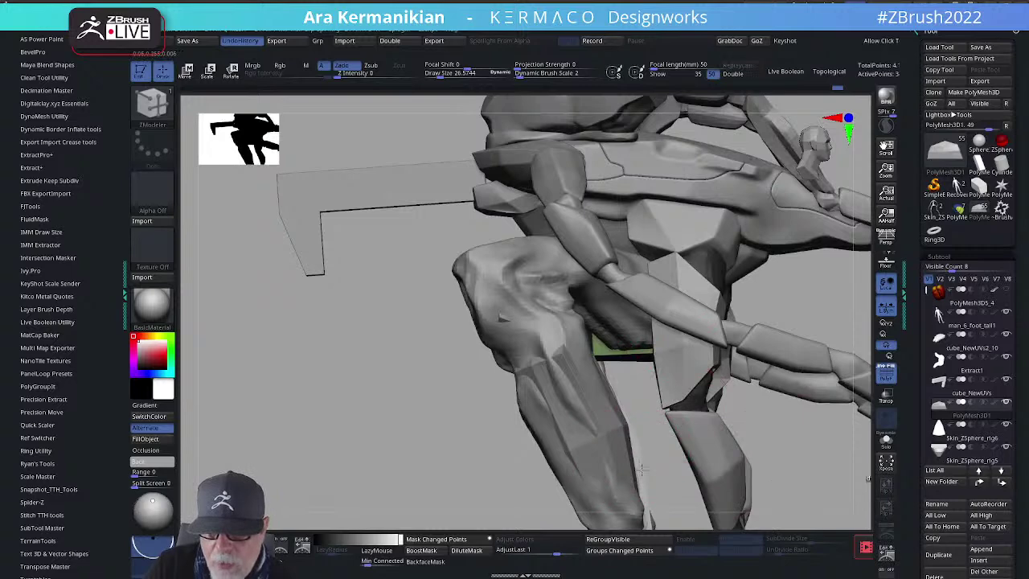
click(886, 443)
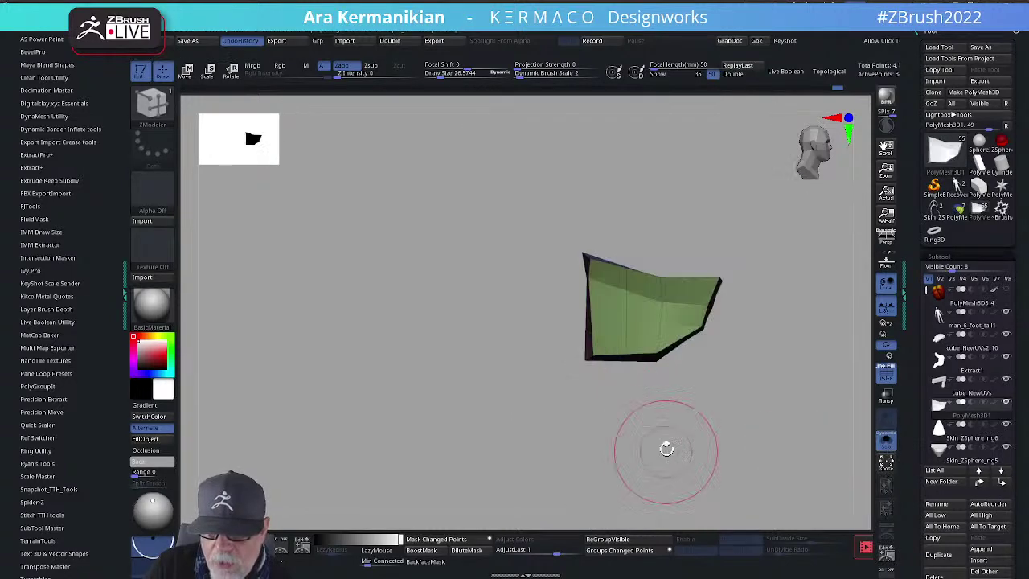
ctrl+shift+drag(550, 288, 548, 288)
mouse_move(704, 424)
mouse_down()
mouse_move(737, 448)
mouse_move(815, 438)
mouse_up()
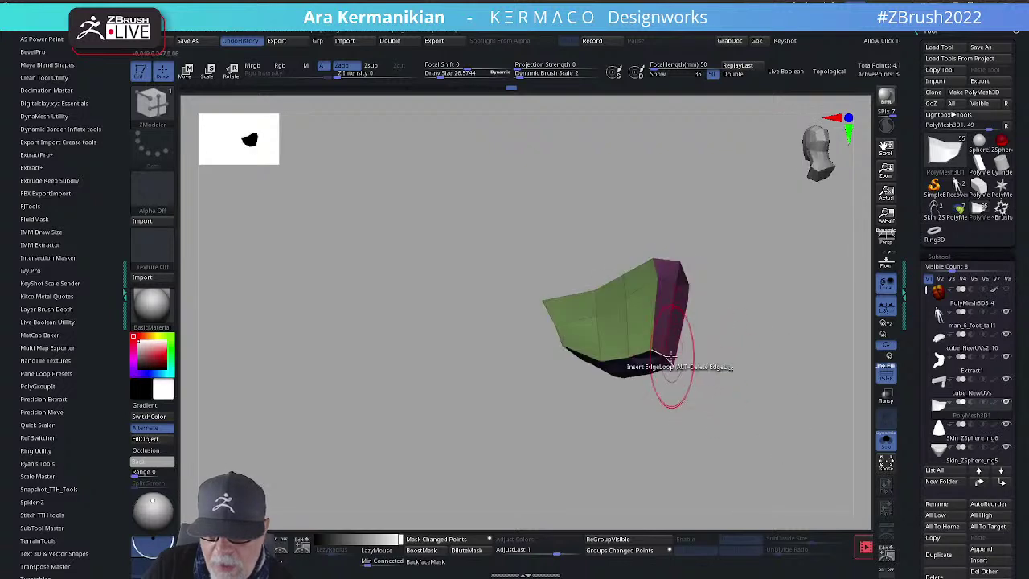
drag(755, 382, 595, 349)
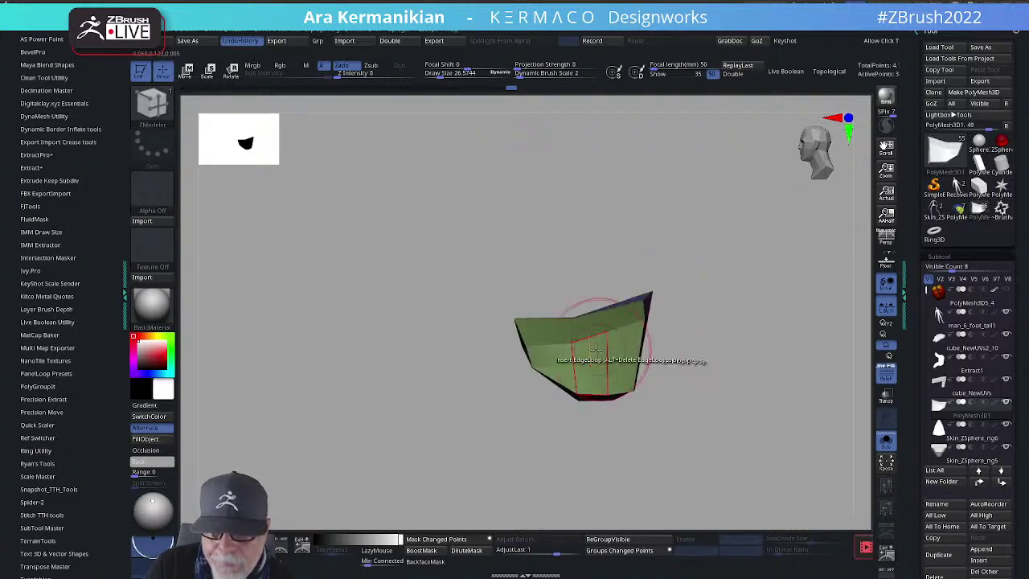
Step: Return to the Move brush and refine the isolated block's side profile along its underside
drag(740, 380, 618, 336)
key(b)
key(m)
key(v)
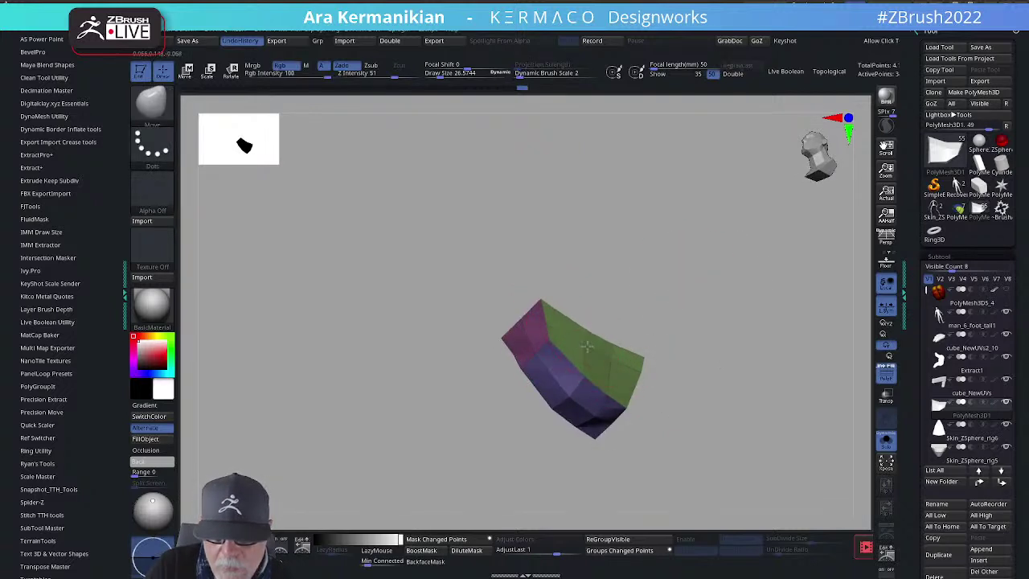
drag(689, 301, 699, 382)
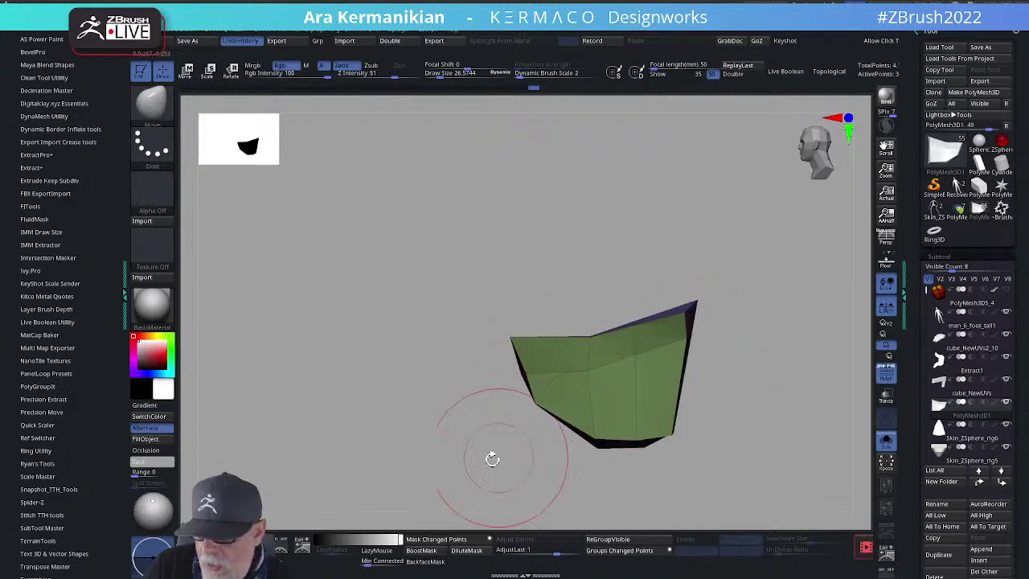
alt+drag(474, 457, 483, 434)
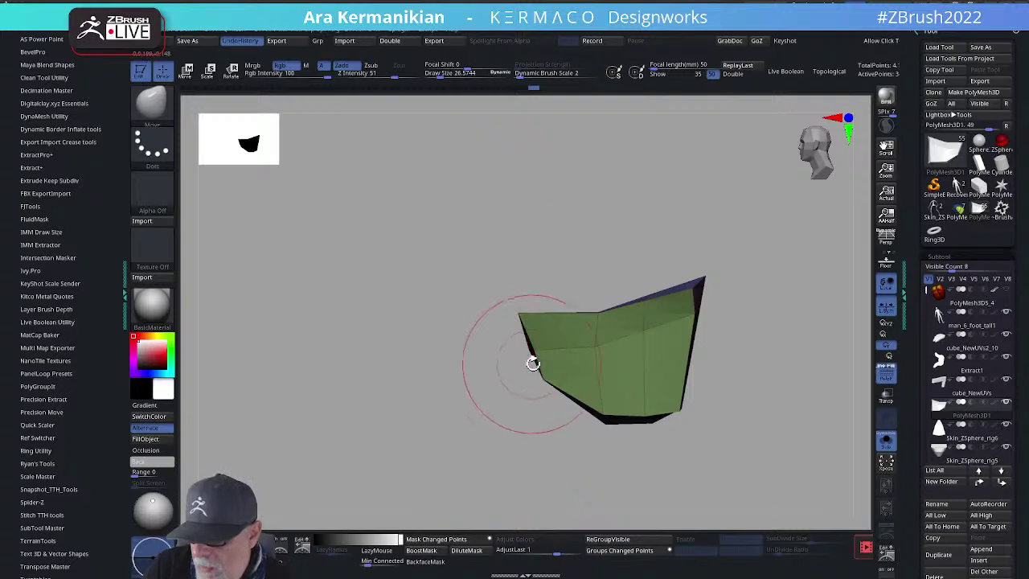
drag(632, 445, 650, 421)
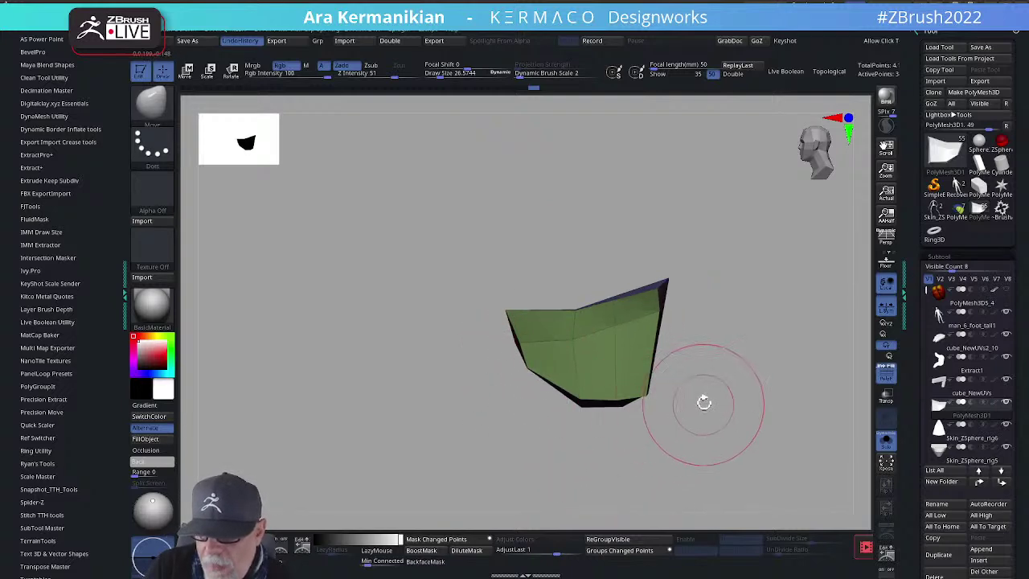
Step: Show all the parts and turn on dynamic subdivision for the block with QGrid set to 1
click(885, 444)
alt+drag(793, 451, 758, 373)
key(ctrl+d)
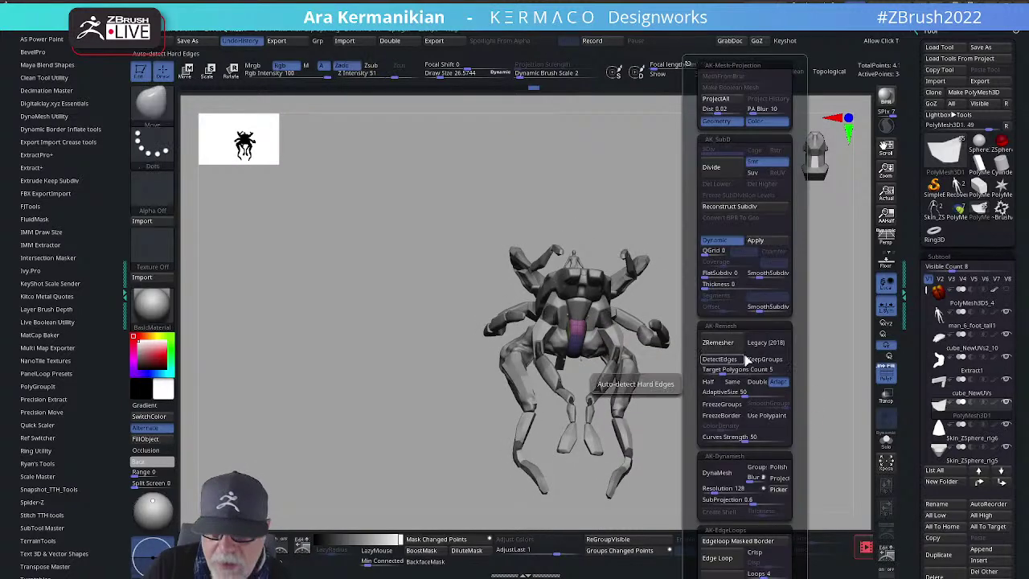
click(711, 251)
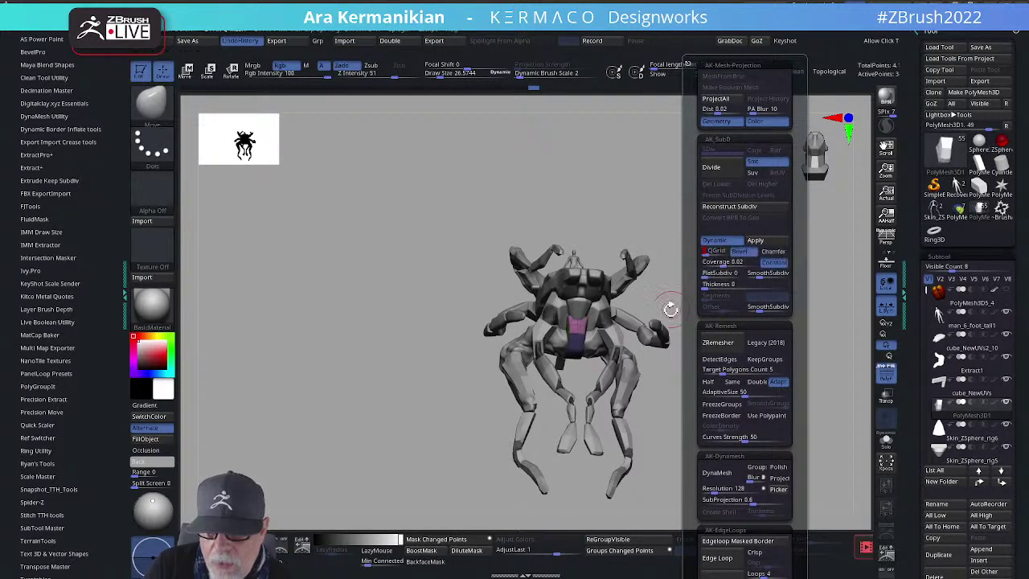
Step: Set the QGrid of the block's dynamic subdivision to 0 for a smooth preview
alt+drag(734, 351, 735, 385)
key(ctrl+d)
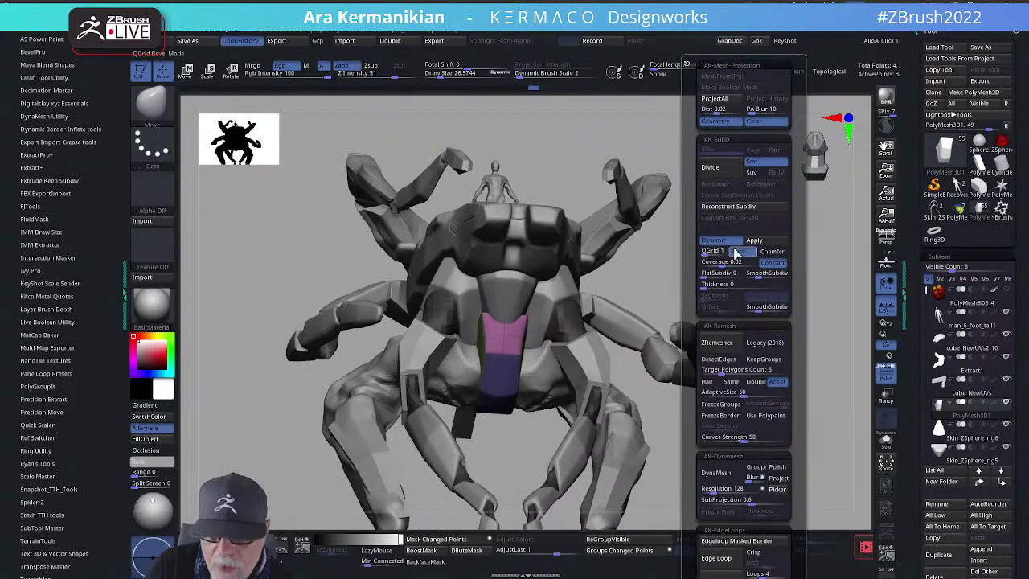
click(699, 250)
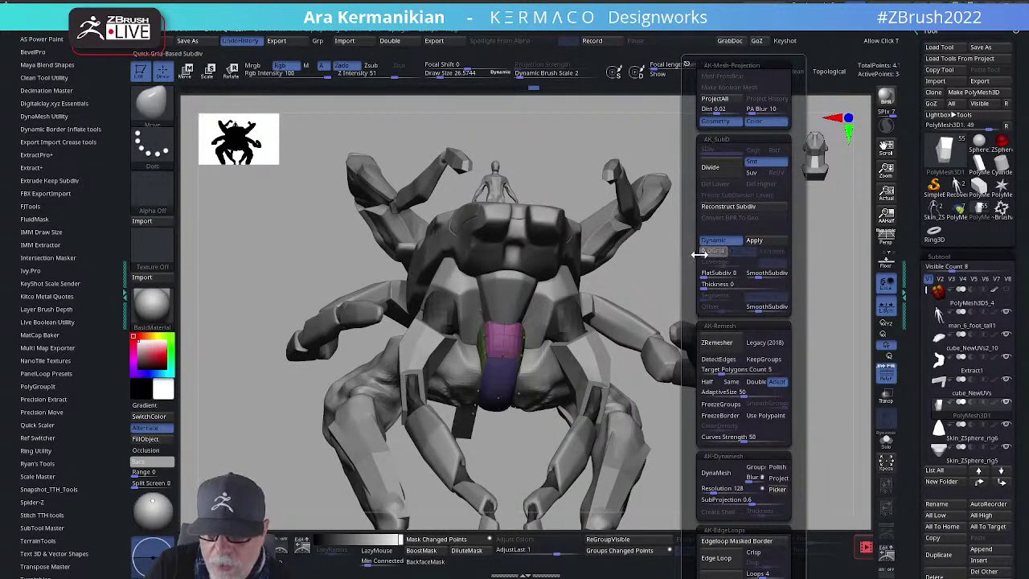
Step: Set the QGrid of the block's dynamic subdivision to 2 and check the bevelled block's fit from several angles
click(699, 251)
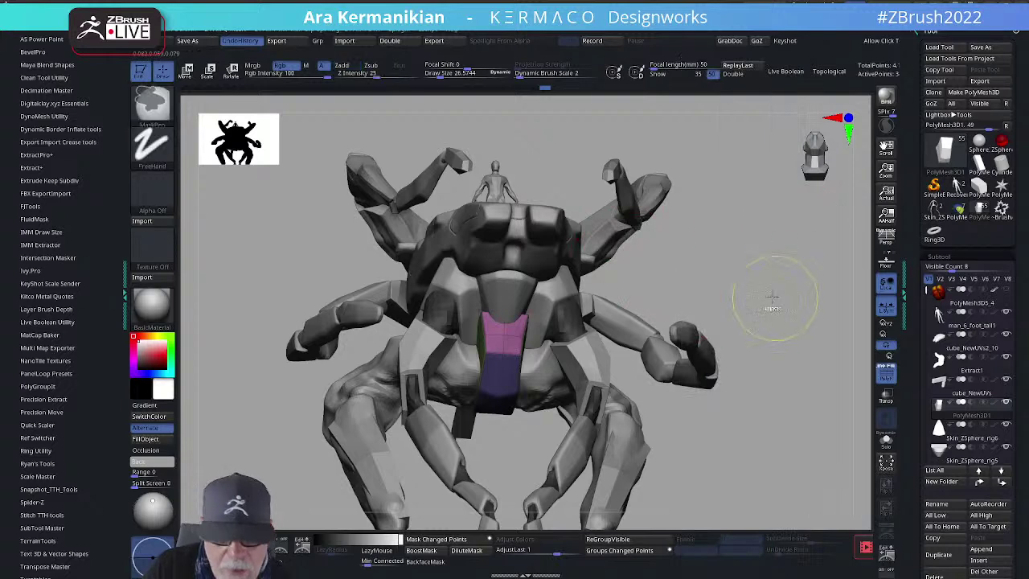
key(ctrl+space)
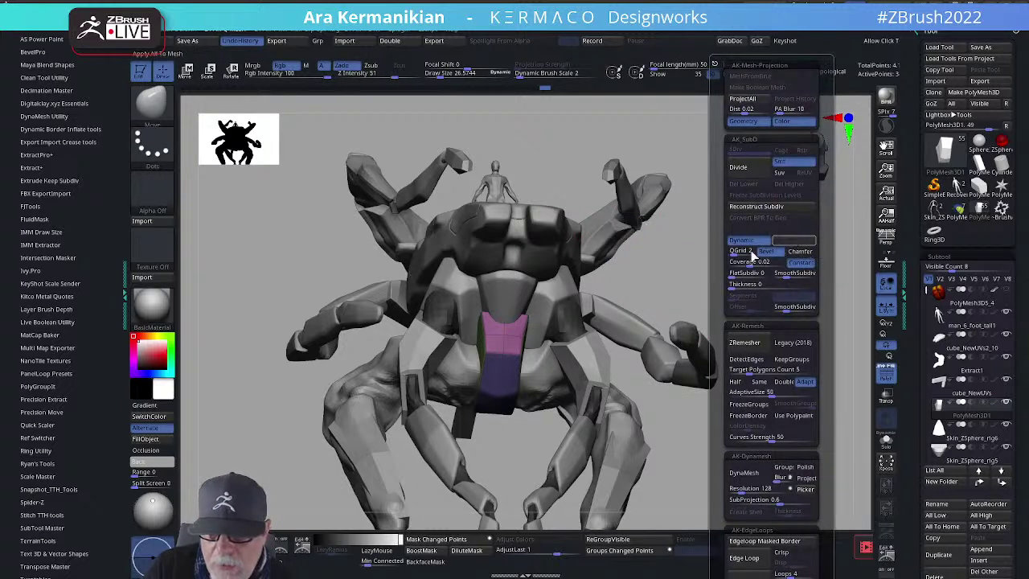
mouse_move(748, 292)
mouse_down()
mouse_move(739, 313)
mouse_move(822, 310)
mouse_move(675, 327)
mouse_move(765, 293)
mouse_move(697, 234)
mouse_up()
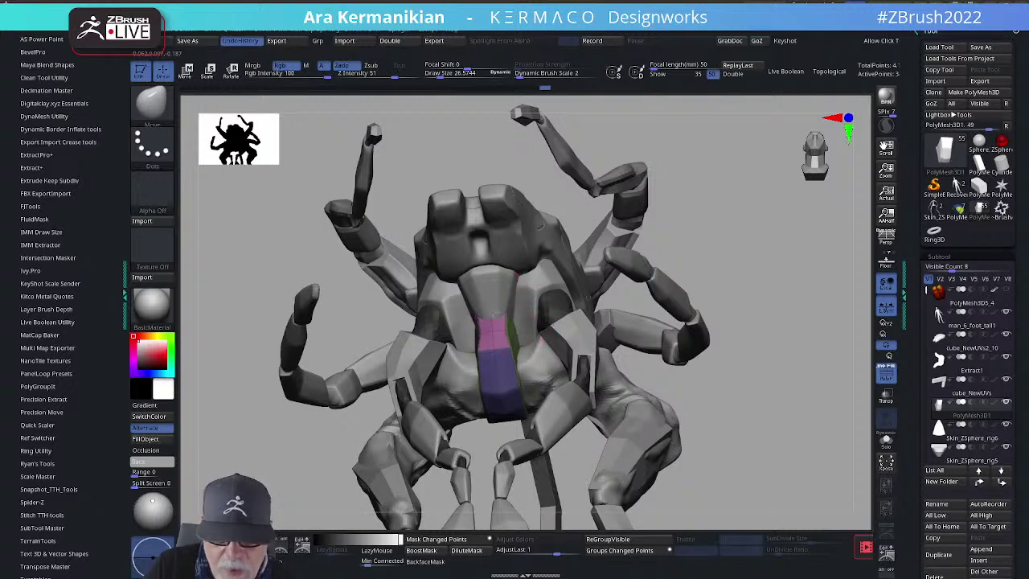
mouse_move(749, 325)
mouse_down()
mouse_move(778, 350)
mouse_move(793, 344)
mouse_move(776, 329)
mouse_up()
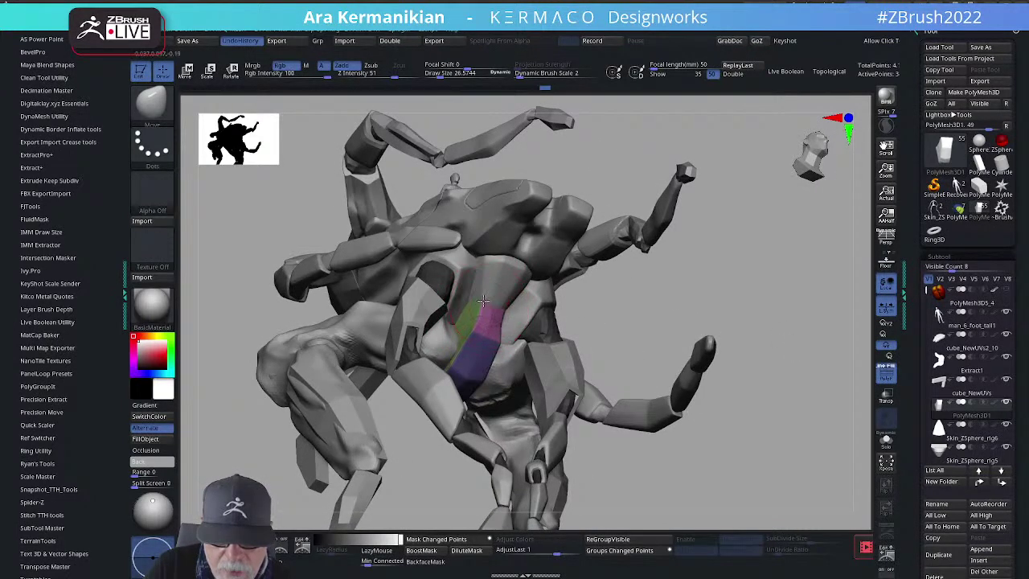
drag(753, 313, 747, 317)
mouse_move(783, 284)
mouse_down()
mouse_move(770, 289)
mouse_move(798, 304)
mouse_move(780, 299)
mouse_up()
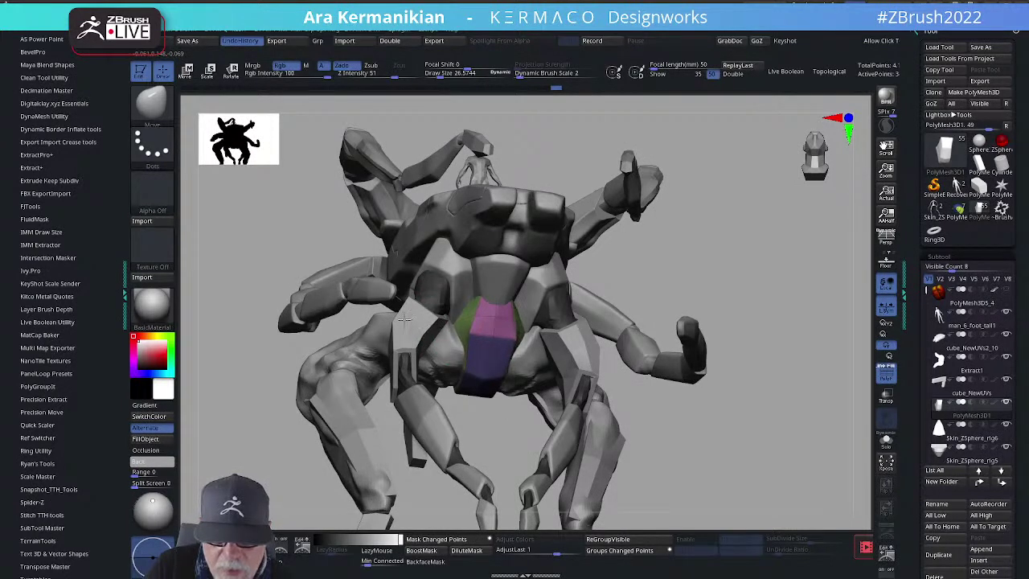
drag(747, 294, 747, 295)
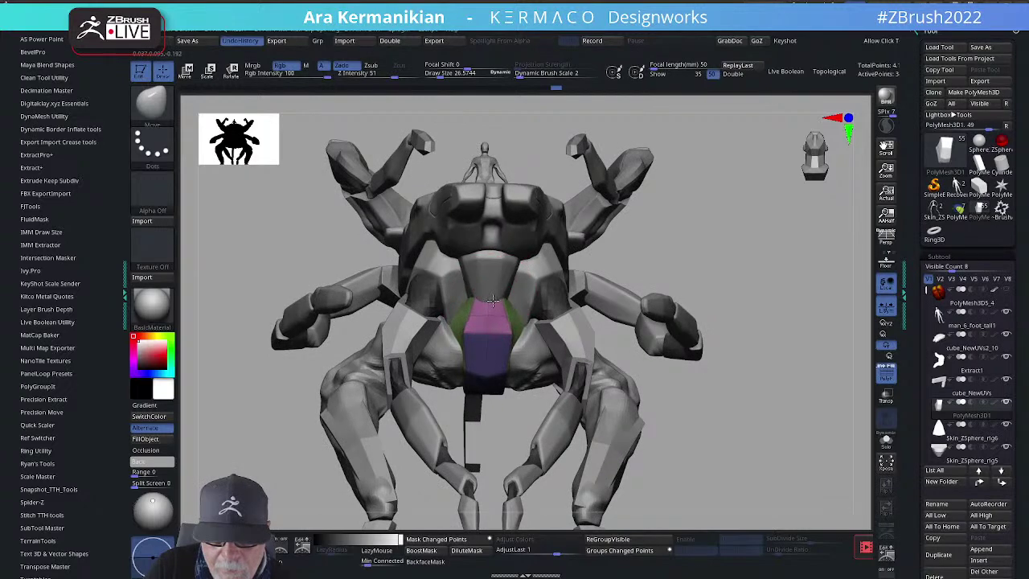
mouse_move(794, 271)
mouse_down()
mouse_move(860, 246)
mouse_move(809, 207)
mouse_move(787, 169)
mouse_move(841, 139)
mouse_move(897, 135)
mouse_move(860, 158)
mouse_move(888, 183)
mouse_move(850, 211)
mouse_move(820, 183)
mouse_move(760, 246)
mouse_move(724, 249)
mouse_up()
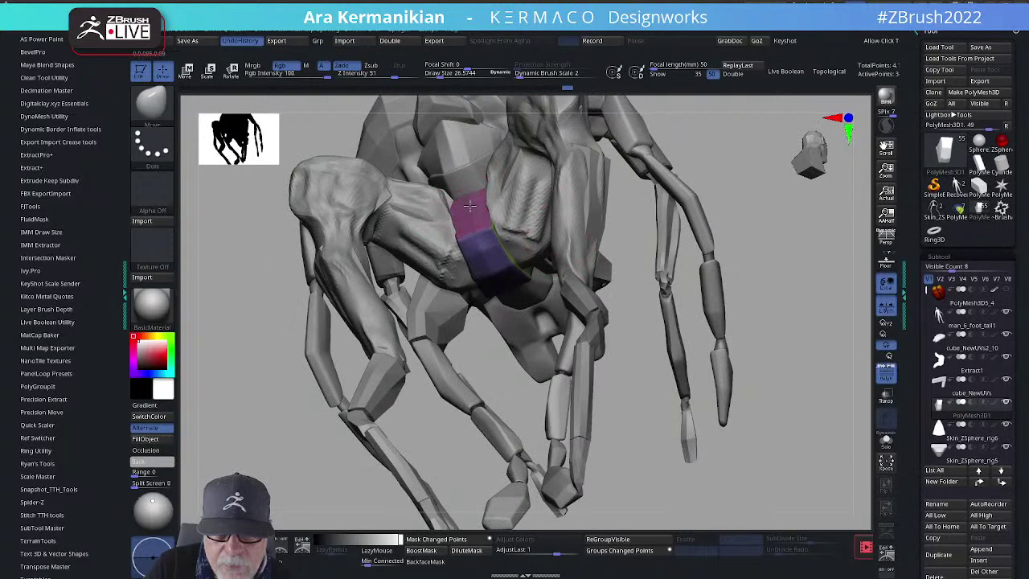
Step: Pull the block's front end outward toward the hips with the Move brush, then set Draw Size to about 20.6
drag(477, 207, 434, 192)
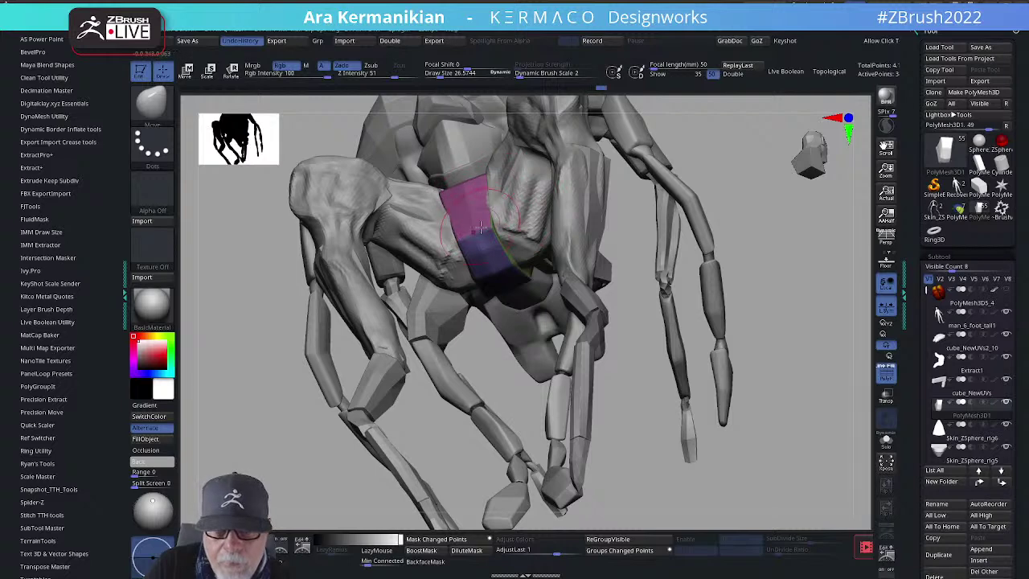
drag(471, 252, 481, 252)
key(s)
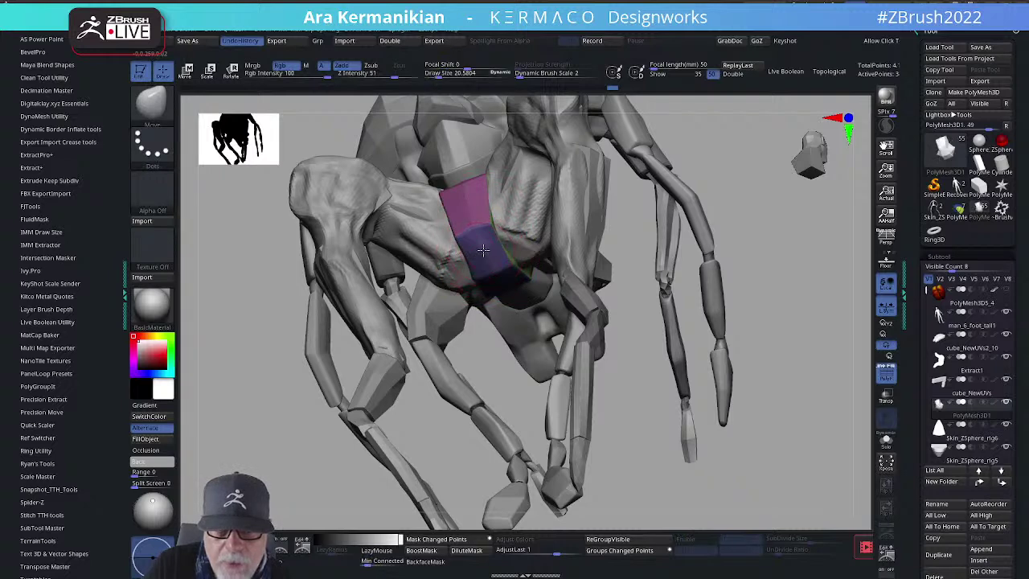
Step: Switch to ZModeler, check its edge actions on the block's front section, and examine the block from below and behind
key(b)
key(z)
key(m)
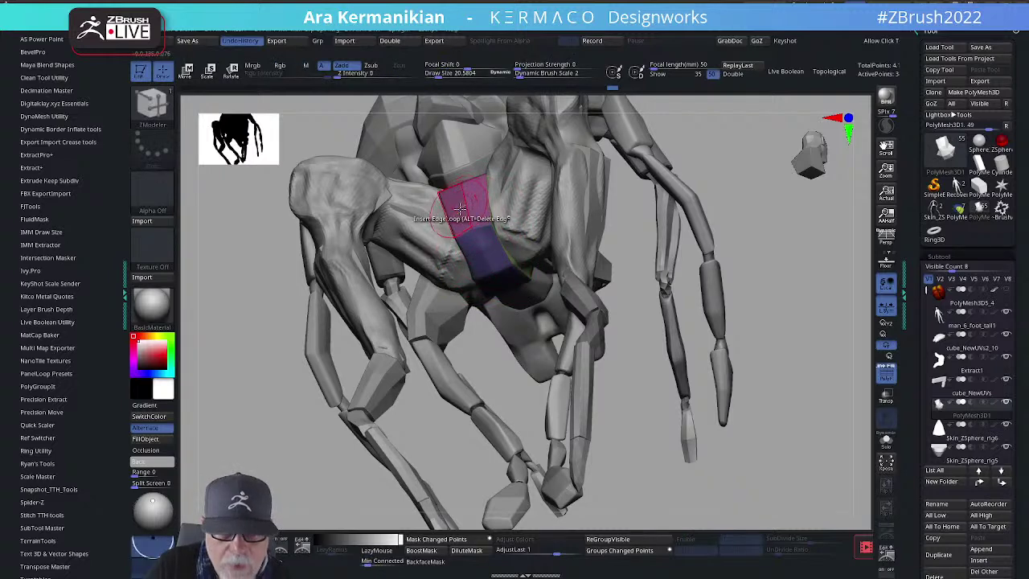
key(space)
click(459, 361)
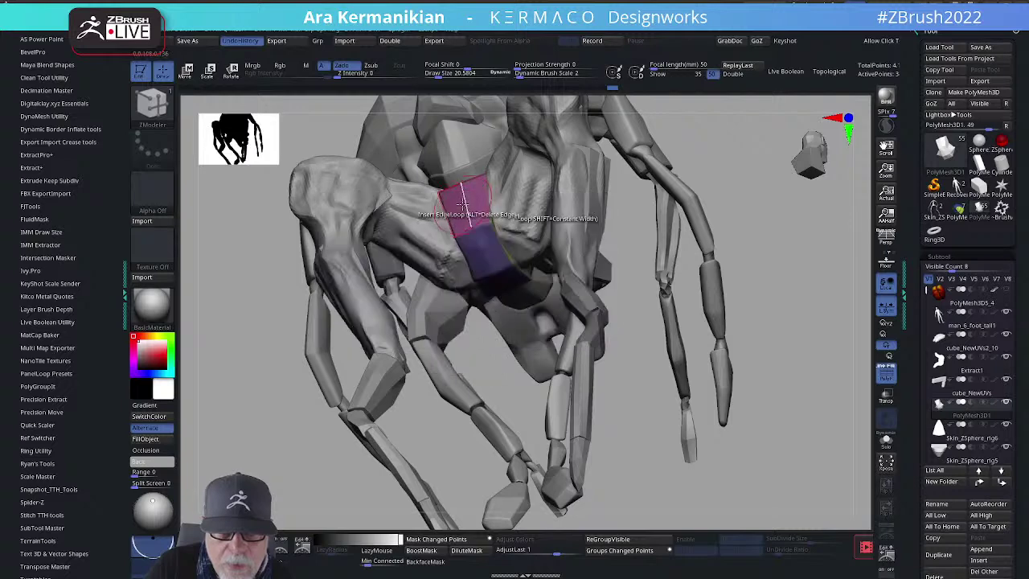
mouse_move(748, 210)
alt+mouse_down()
mouse_move(657, 216)
mouse_move(666, 154)
mouse_move(640, 230)
mouse_move(579, 234)
mouse_move(694, 246)
mouse_move(586, 223)
mouse_move(604, 234)
alt+mouse_up()
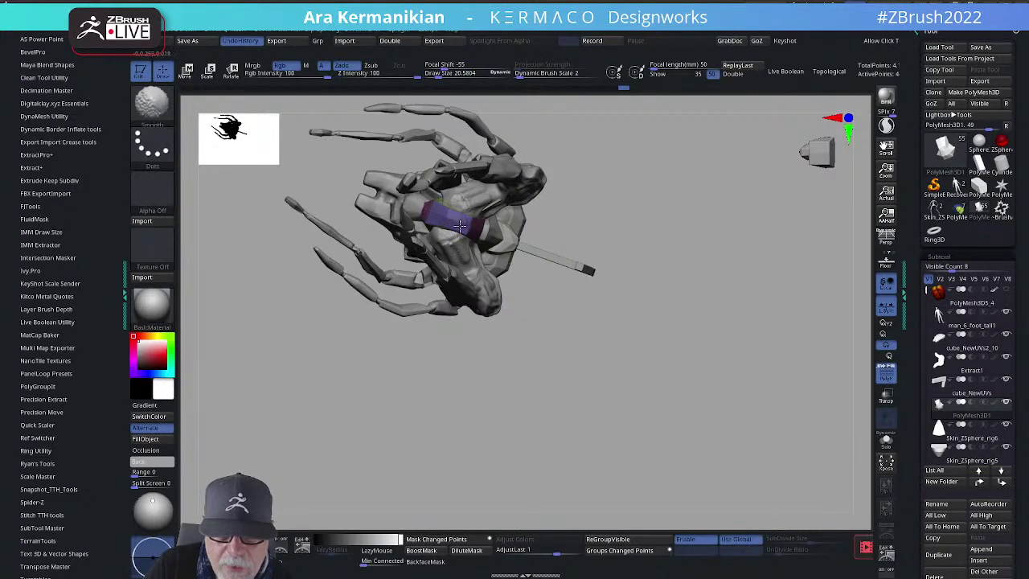
shift+drag(684, 214, 703, 362)
drag(723, 327, 555, 265)
drag(670, 320, 683, 242)
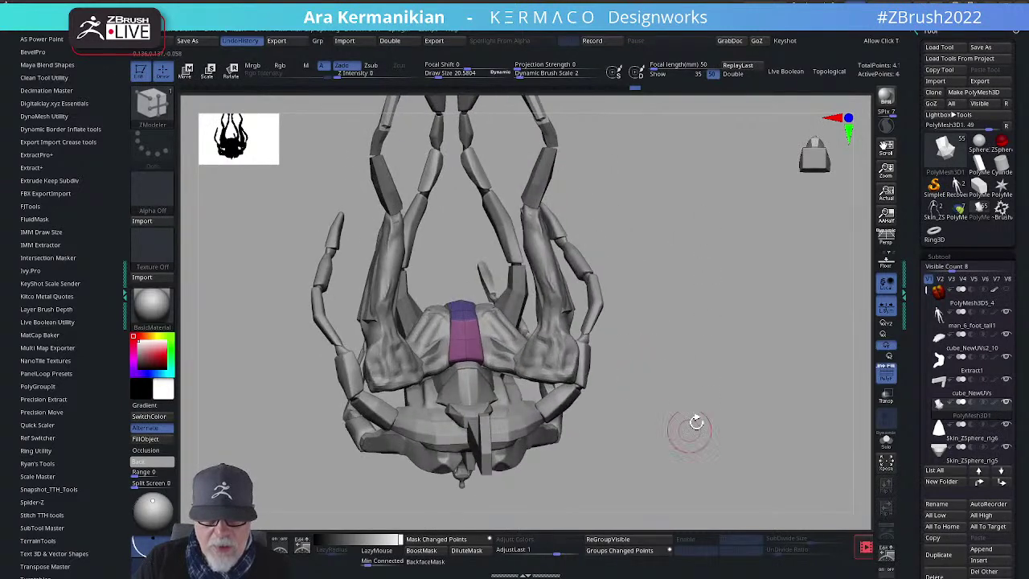
Step: Make the Skin_ZSphere_rig4 part behind the block the active subtool and return to the Move brush
drag(696, 421, 426, 403)
alt+click(480, 381)
drag(795, 383, 435, 408)
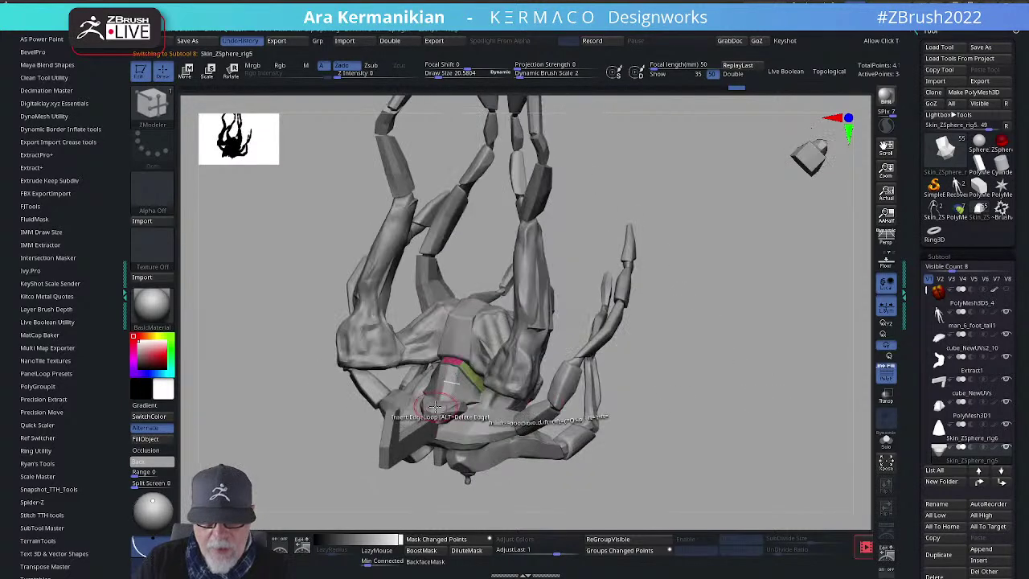
alt+click(454, 391)
drag(683, 409, 764, 384)
key(b)
key(m)
key(v)
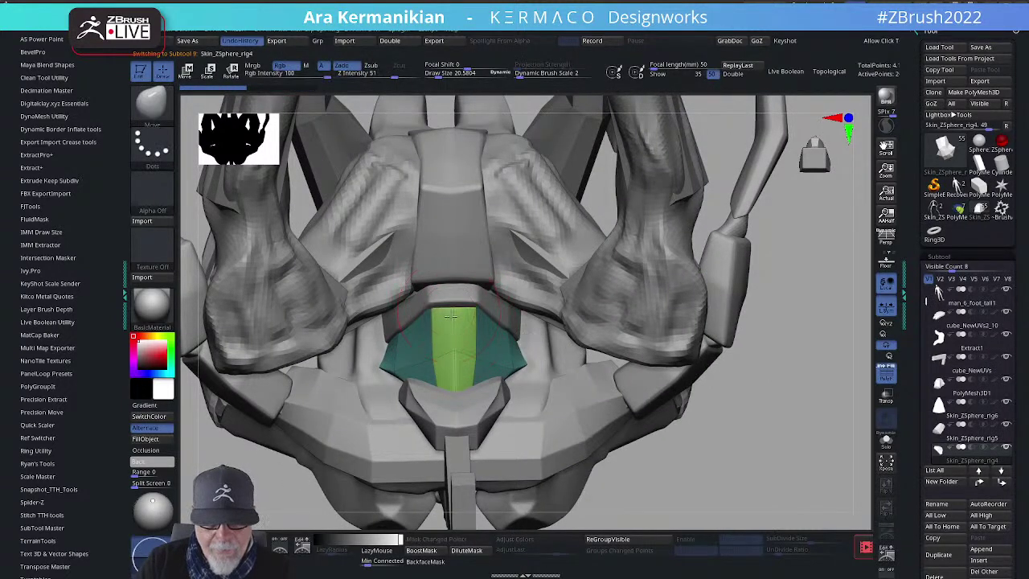
Step: Reshape the upper edge and side corners of the rear underside part to fit the surrounding parts
mouse_move(451, 312)
mouse_down()
mouse_move(430, 316)
mouse_move(380, 373)
mouse_move(395, 347)
mouse_move(402, 368)
mouse_up()
alt+drag(681, 429, 705, 426)
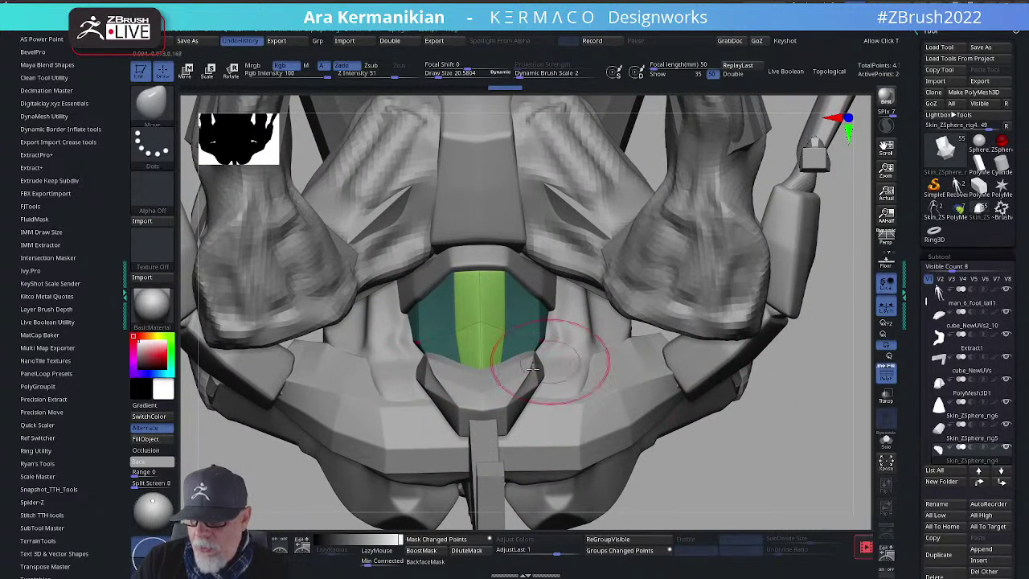
drag(400, 338, 420, 344)
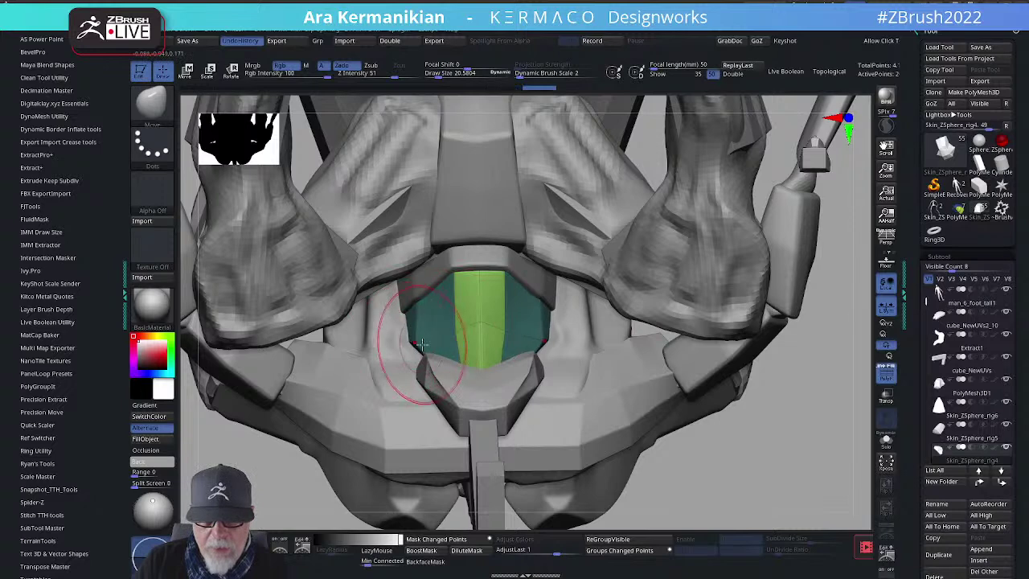
drag(485, 335, 459, 334)
Step: Select the Skin_ZSphere_rig5 wedge in front of the block and adjust its upper edge with the Move brush
key(f)
drag(688, 443, 812, 370)
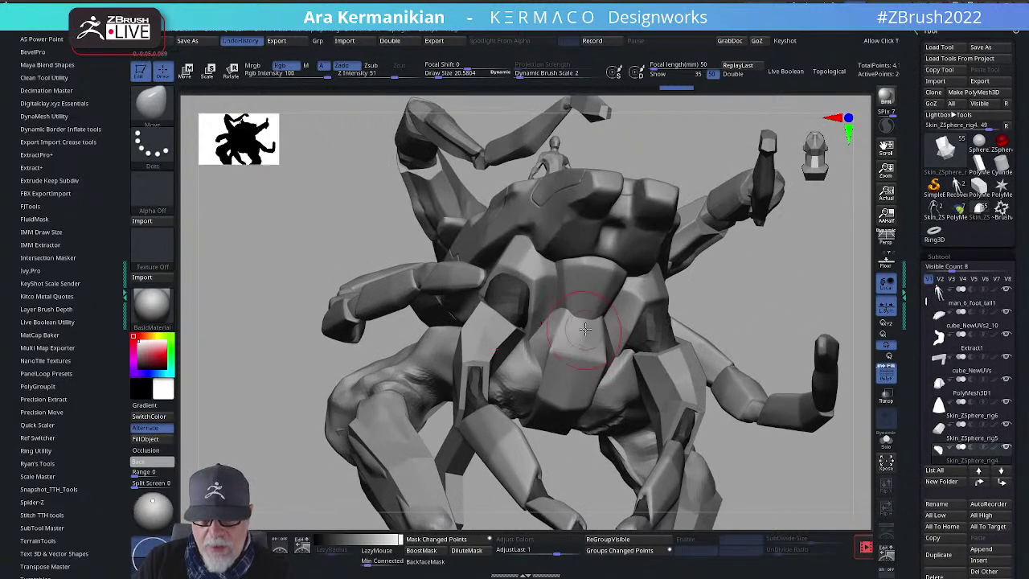
alt+click(580, 287)
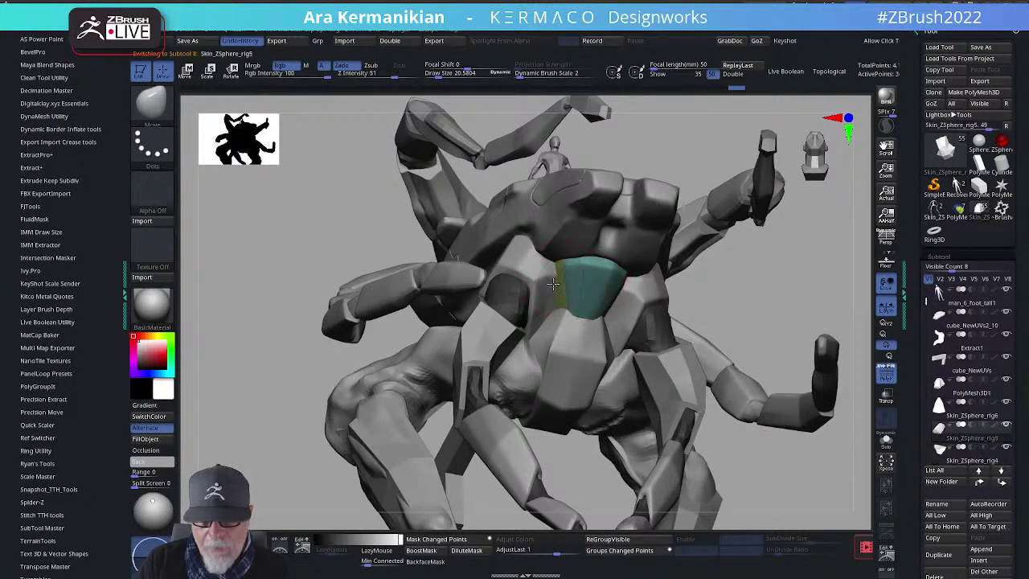
drag(719, 295, 614, 273)
drag(436, 330, 696, 305)
drag(770, 318, 603, 271)
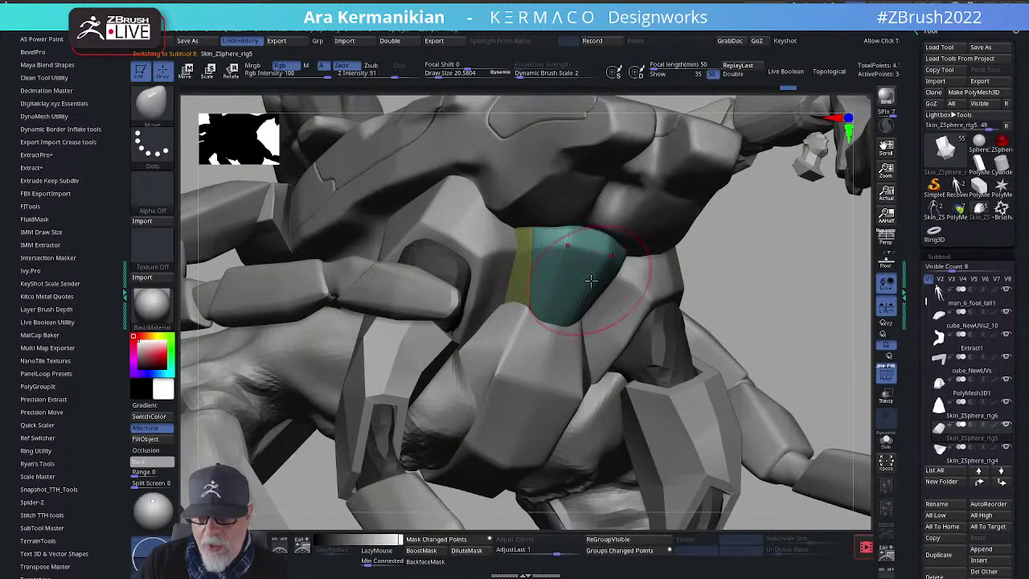
drag(608, 271, 584, 258)
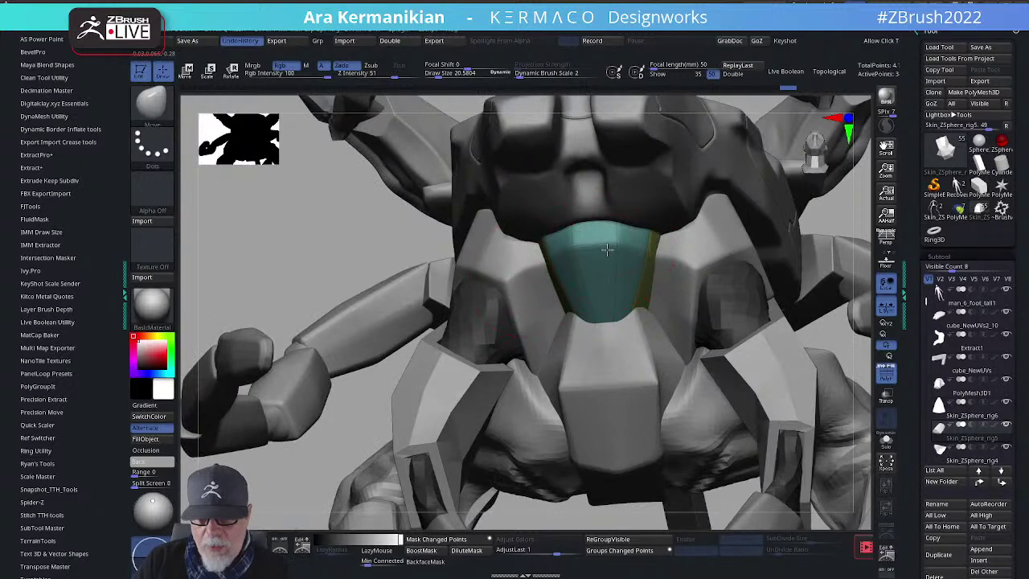
mouse_move(843, 227)
alt+mouse_down()
mouse_move(740, 230)
mouse_move(791, 269)
mouse_move(381, 423)
mouse_move(319, 367)
mouse_move(530, 294)
alt+mouse_up()
Step: Narrow the upper sides of the front wedge from below with the Move brush and check its fit from the front
key(s)
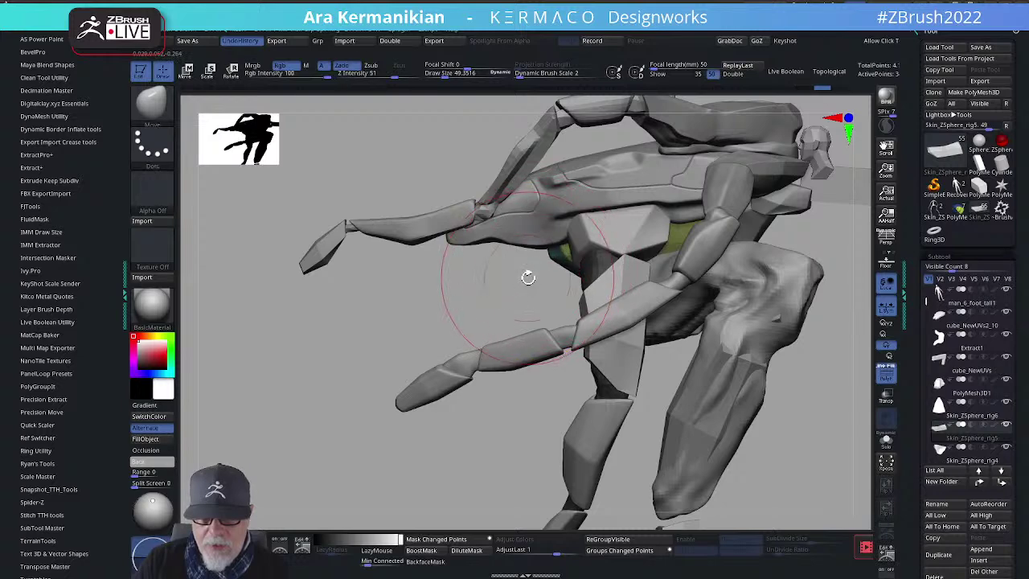
key(s)
key(ctrl+shift)
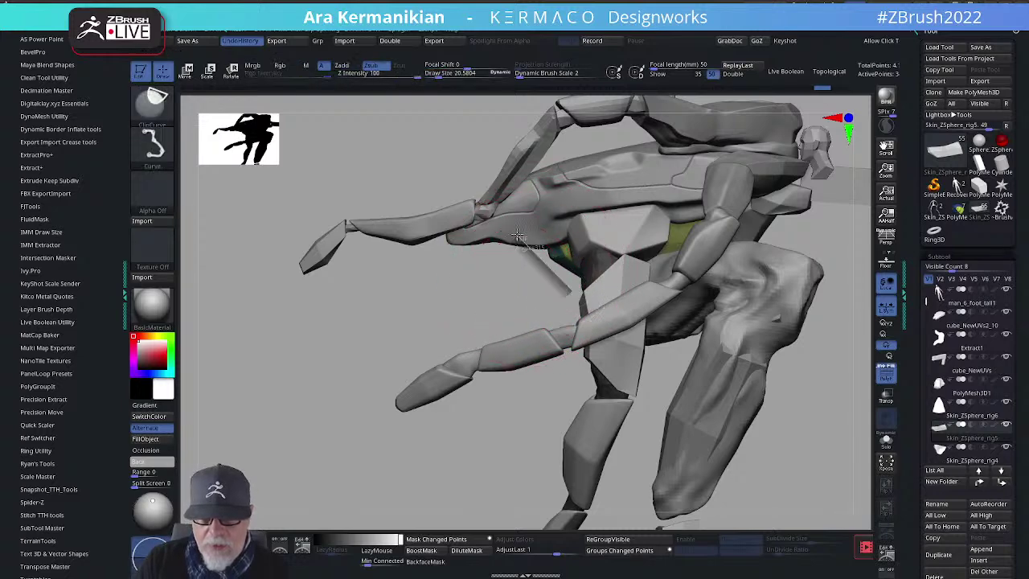
ctrl+shift+drag(507, 230, 503, 226)
mouse_move(414, 327)
mouse_down()
mouse_move(707, 250)
mouse_move(749, 266)
mouse_move(691, 297)
mouse_move(549, 260)
mouse_up()
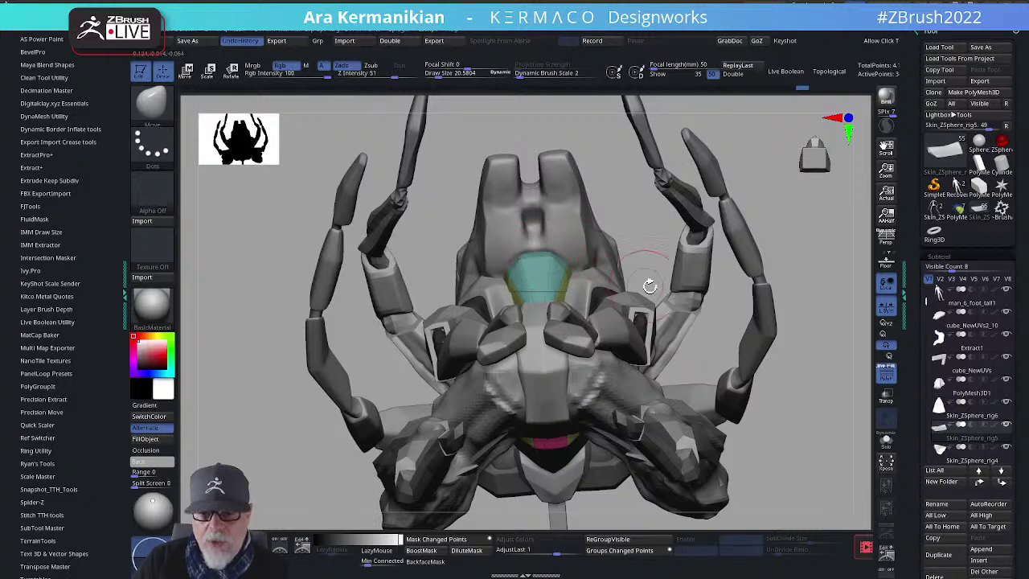
drag(647, 244, 578, 265)
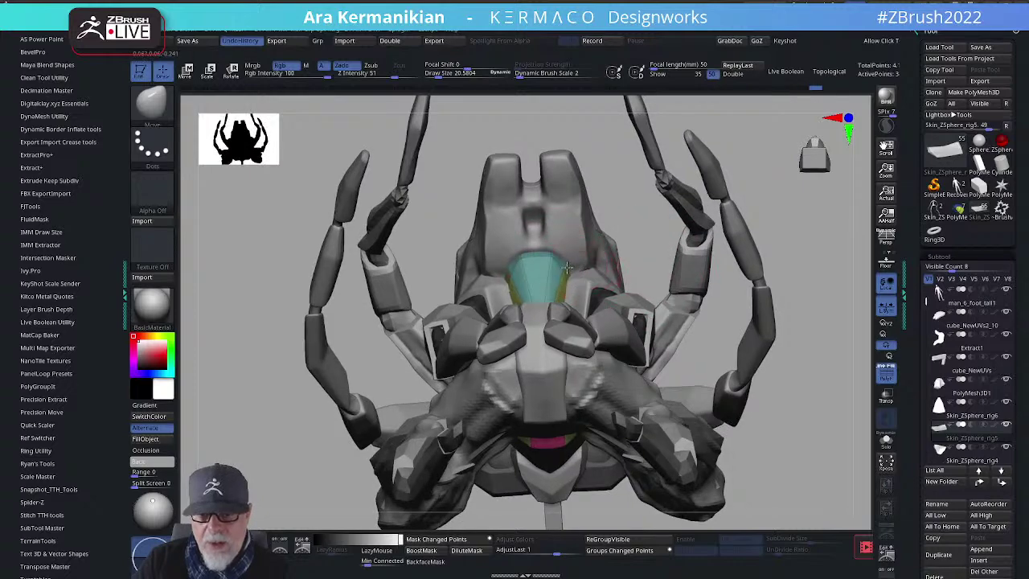
drag(652, 241, 774, 287)
drag(833, 412, 860, 363)
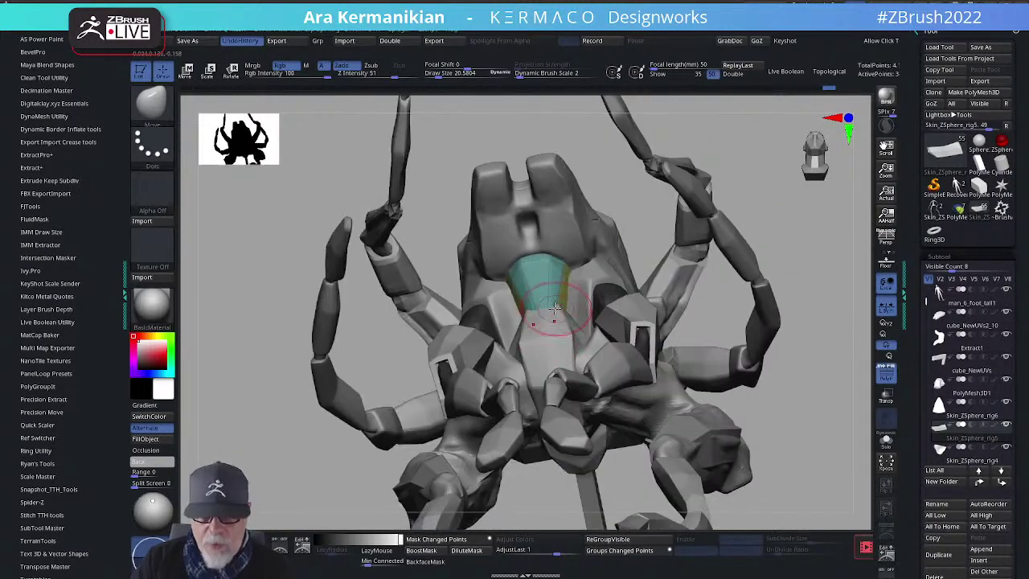
alt+drag(833, 356, 860, 370)
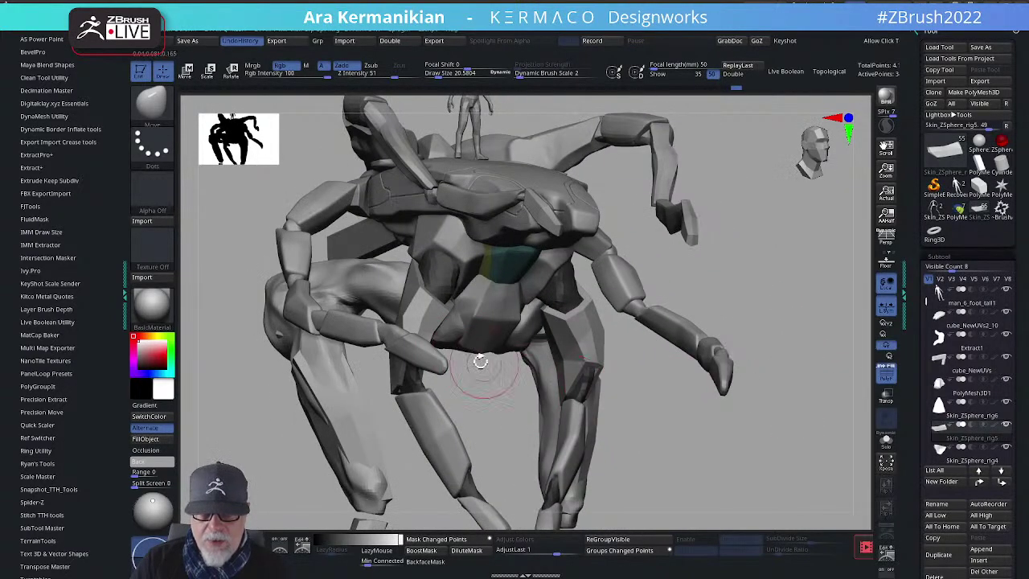
mouse_move(702, 473)
alt+mouse_down()
mouse_move(705, 455)
mouse_move(709, 492)
alt+mouse_up()
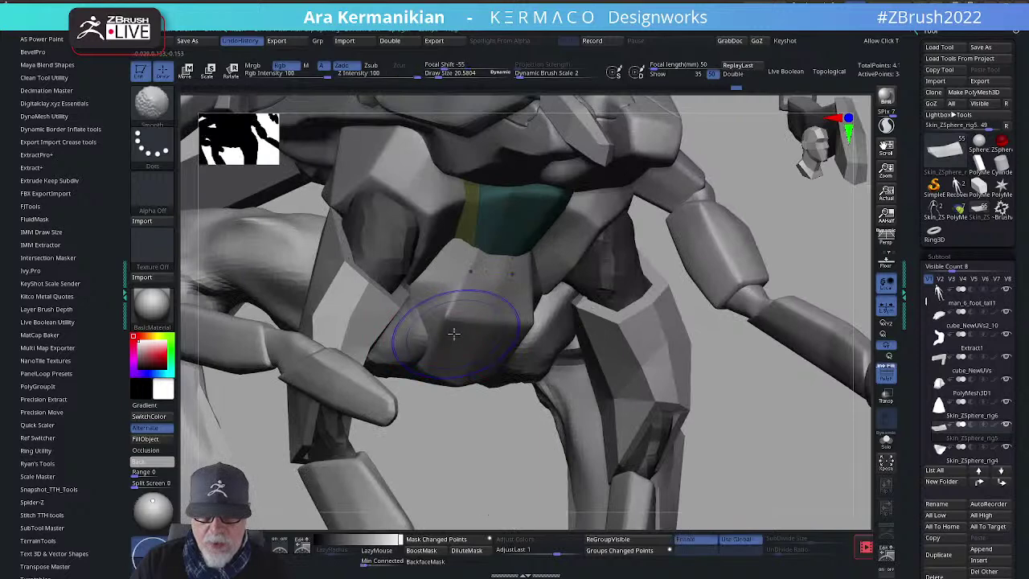
Step: Reselect the PolyMesh3D1 block and refine its lower edge using the Move brush with Draw Size 5.44
alt+click(450, 322)
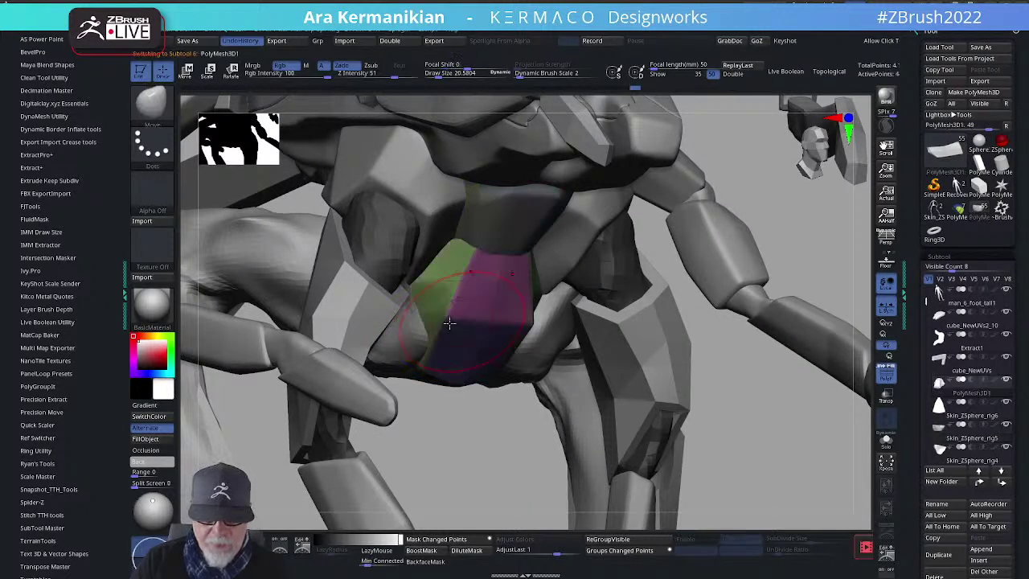
key(s)
drag(488, 447, 470, 358)
drag(487, 488, 434, 462)
mouse_move(555, 483)
mouse_down()
mouse_move(707, 450)
mouse_move(742, 423)
mouse_up()
key(f)
drag(811, 370, 775, 274)
alt+drag(774, 274, 773, 390)
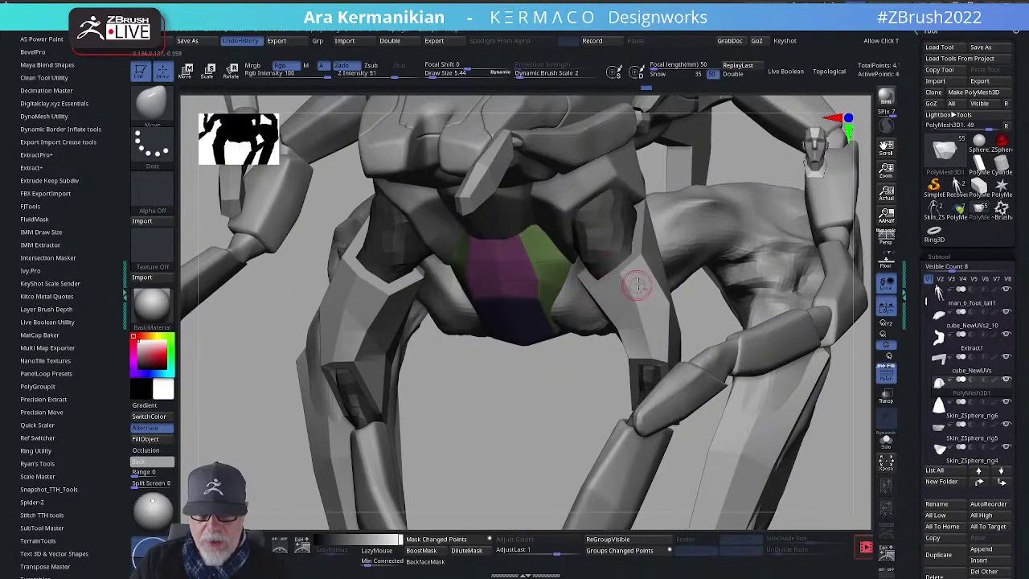
Step: Make the Skin_ZSphere_rig7 shoulder part the active subtool and view the mech from the side
alt+click(555, 211)
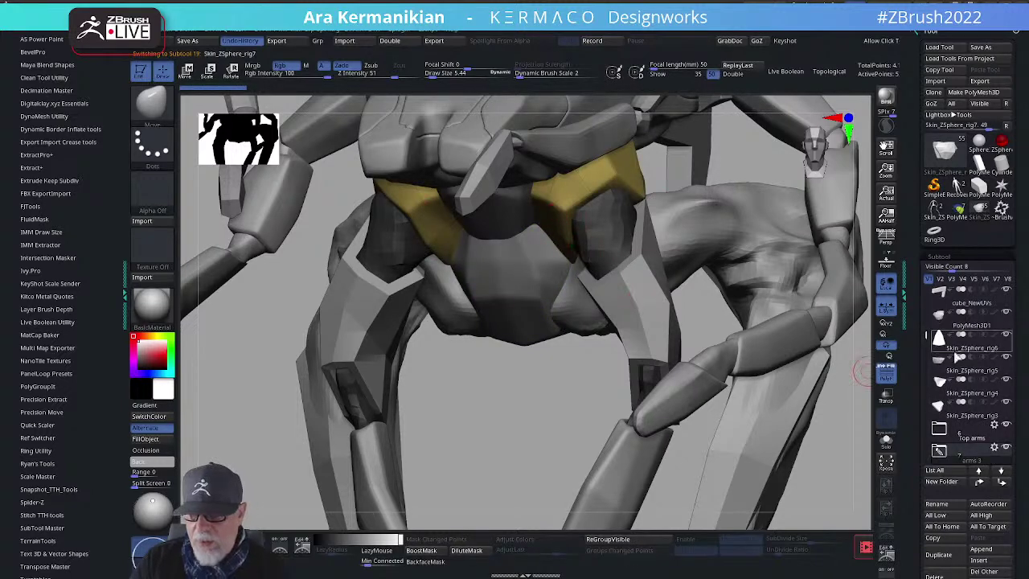
alt+drag(518, 439, 551, 386)
drag(788, 381, 776, 350)
drag(795, 409, 830, 385)
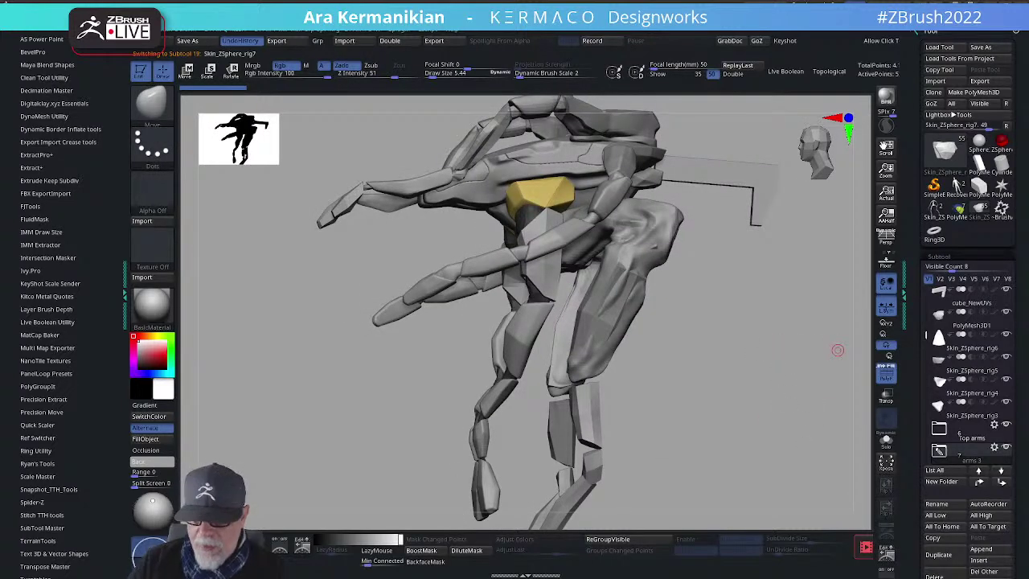
Step: Hide the Top arms, arms 3, Arms 2 and legs folders so only the central body parts show
click(1006, 427)
click(1006, 447)
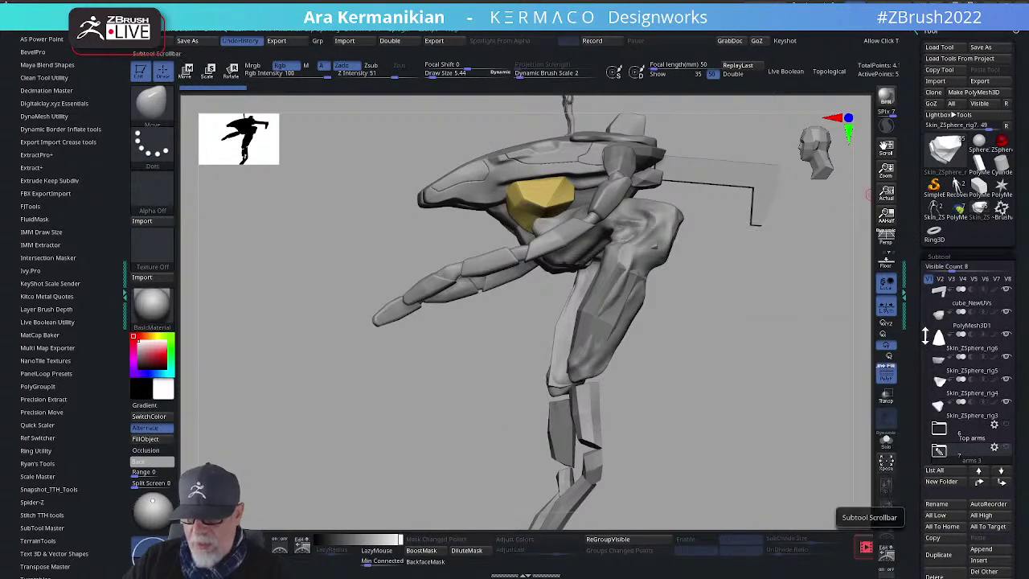
drag(930, 340, 931, 363)
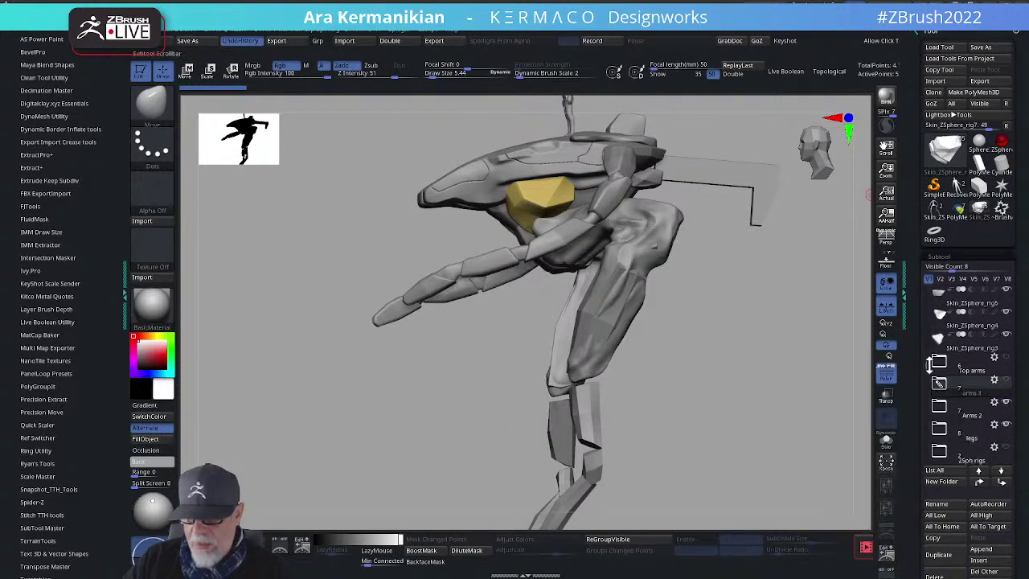
click(1006, 407)
click(996, 432)
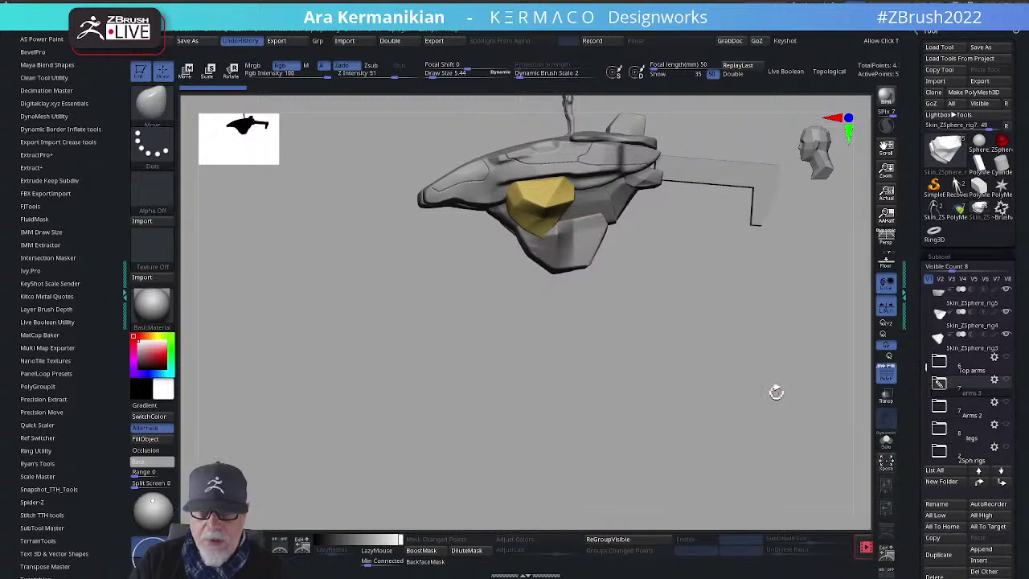
Step: Dismiss the brush pop-up, make the Skin_ZSphere_rig3 part the active subtool and view it from below
drag(763, 377, 621, 404)
right_click(583, 281)
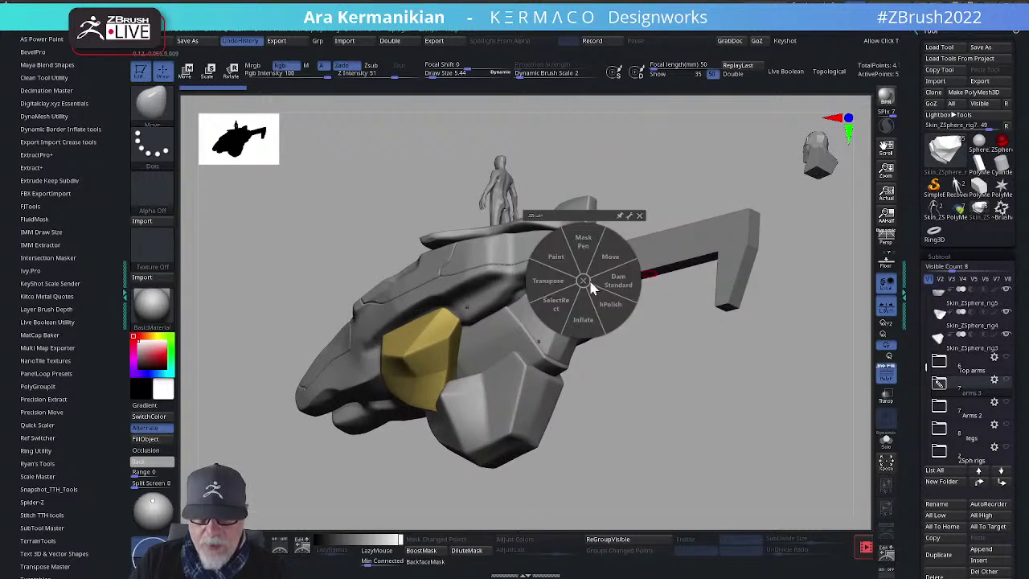
click(583, 280)
alt+click(593, 281)
drag(639, 364, 691, 359)
drag(687, 335, 586, 311)
drag(694, 254, 636, 292)
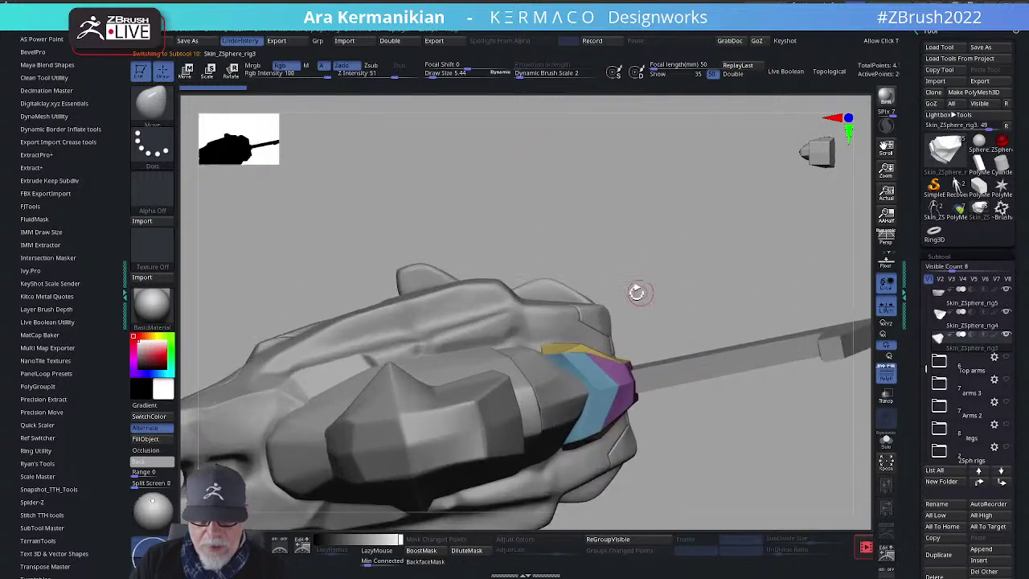
Step: Reshape the upper edge of the Skin_ZSphere_rig3 part using the Move brush at Draw Sizes of about 24.5 and 18.8
key(s)
mouse_move(538, 337)
mouse_down()
mouse_move(552, 335)
mouse_move(540, 337)
mouse_up()
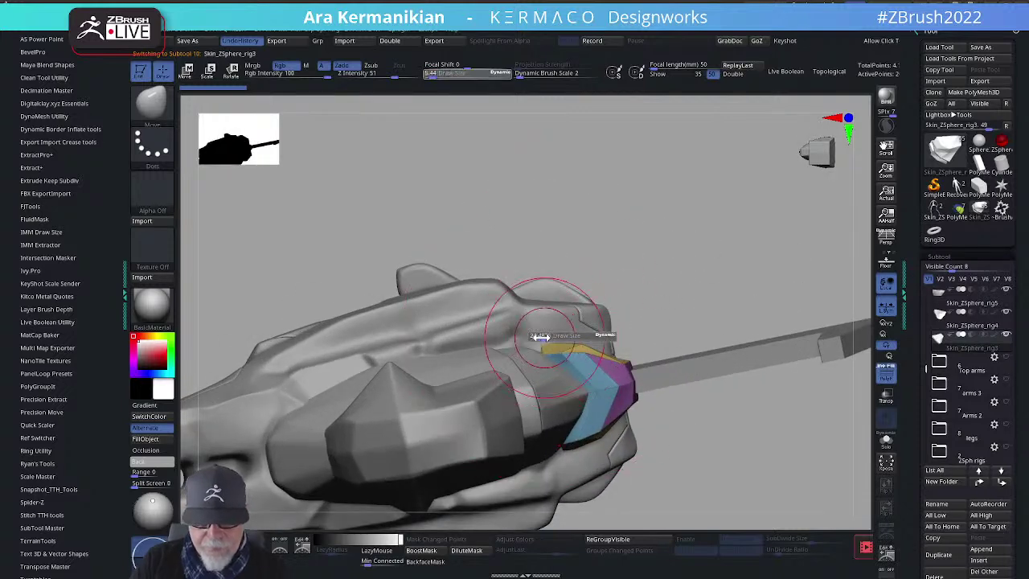
click(560, 351)
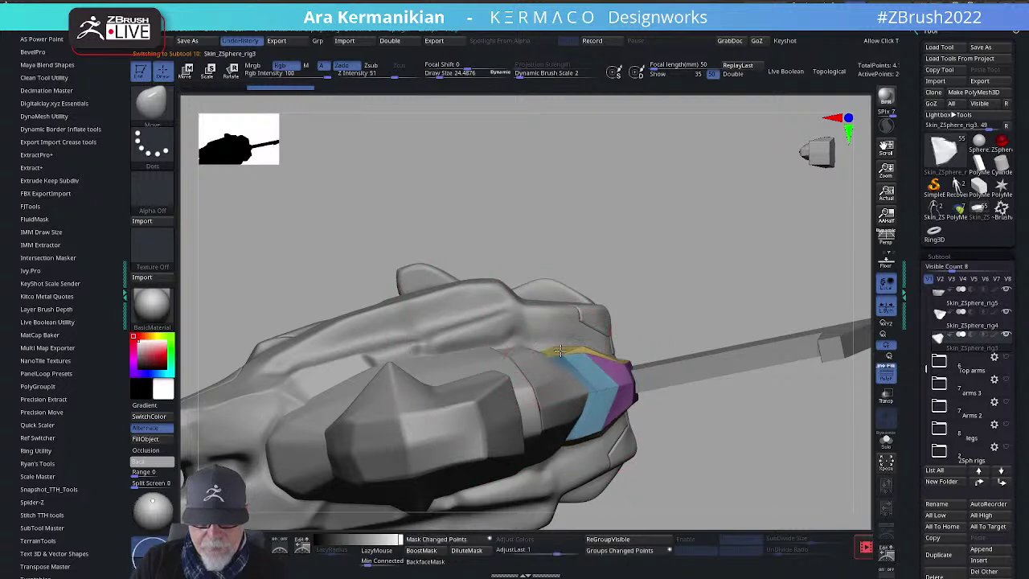
key(s)
drag(543, 346, 532, 346)
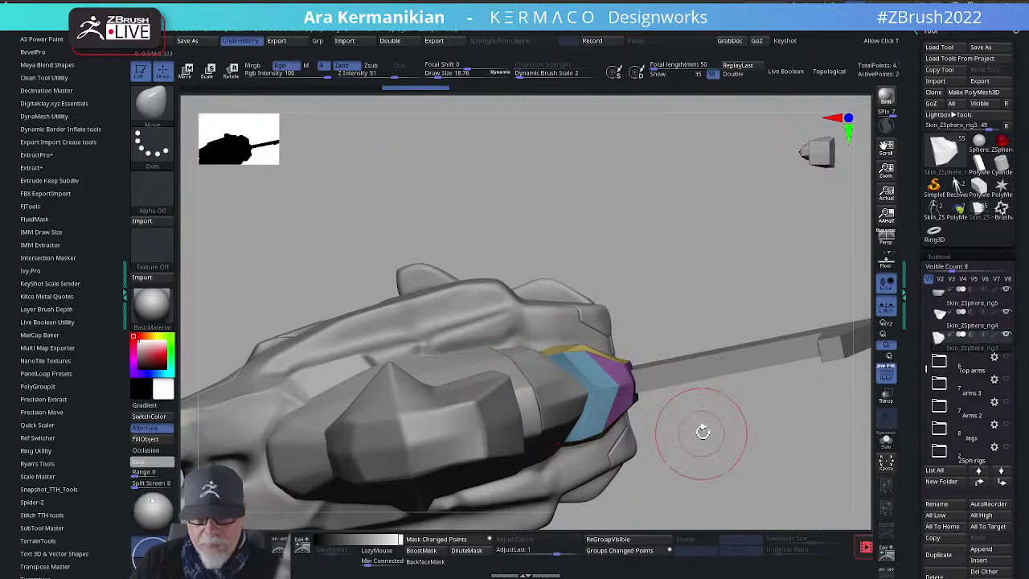
drag(726, 276, 598, 333)
key(shift)
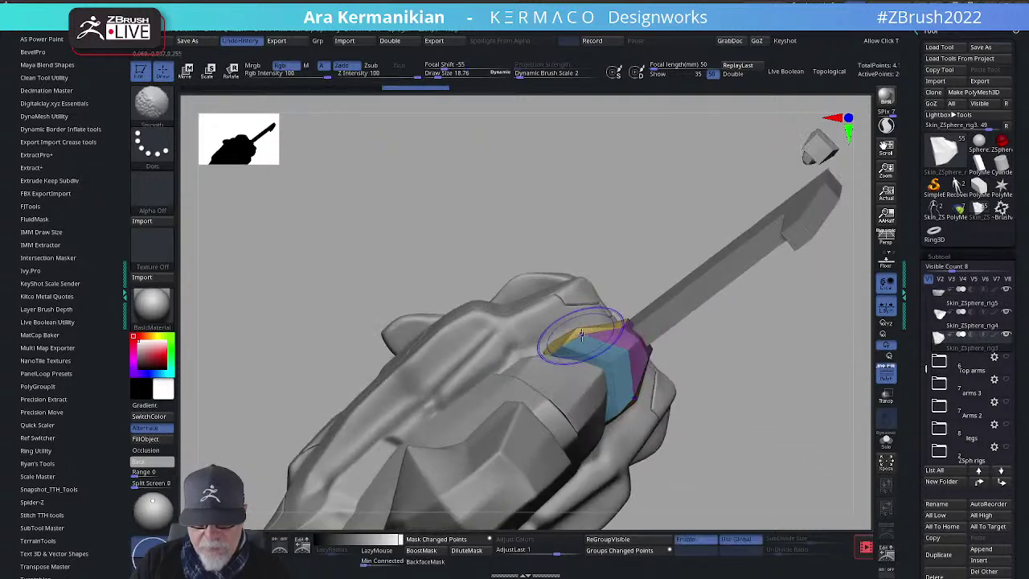
drag(780, 395, 731, 474)
drag(807, 268, 692, 307)
alt+drag(781, 186, 704, 275)
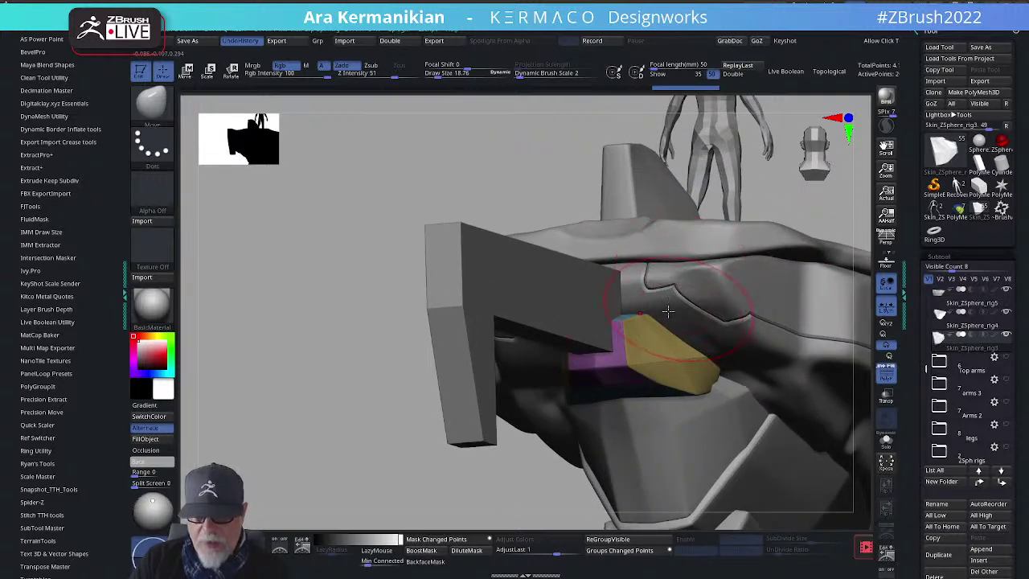
Step: Make the cube_NewUVs2_10 body the active subtool and set the Draw Size to about 3.18
mouse_move(189, 302)
mouse_down()
mouse_move(541, 326)
mouse_move(566, 315)
mouse_move(604, 330)
mouse_move(593, 328)
mouse_up()
key(s)
key(s)
key(shift)
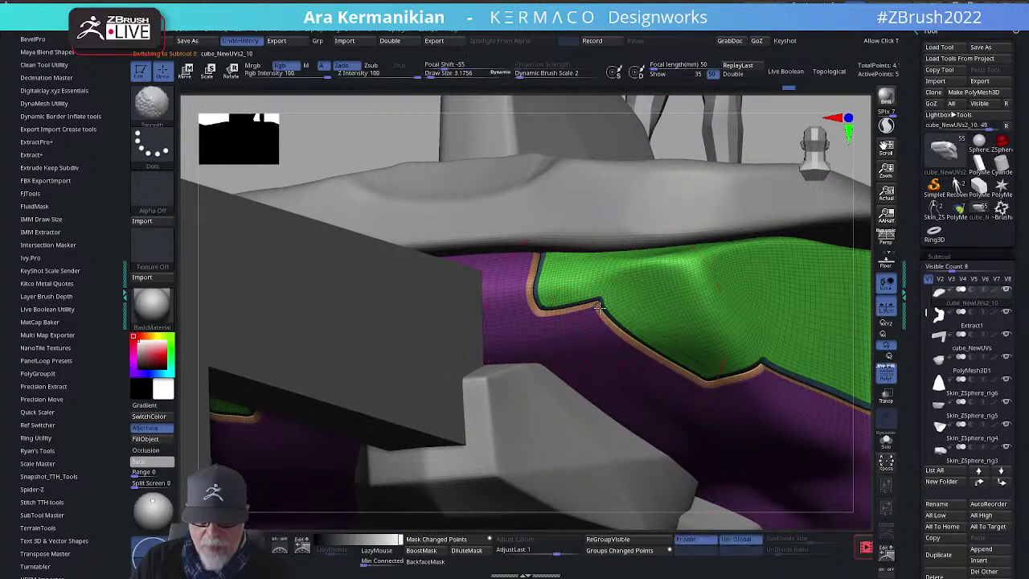
Step: Try to smooth the inner corner of the body's panel seam and undo the strokes
shift+drag(596, 309, 603, 313)
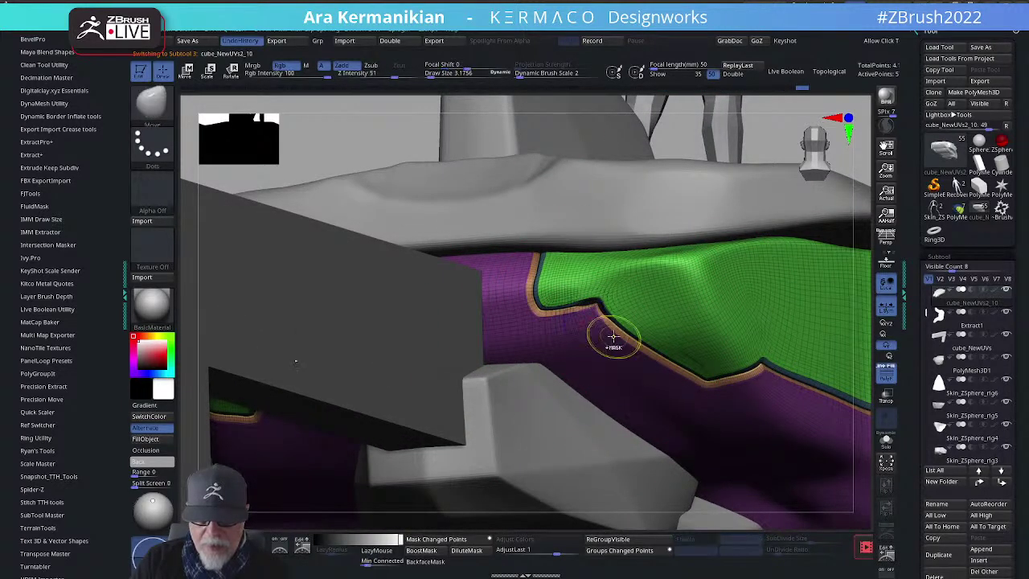
key(ctrl+z)
key(ctrl+z)
key(ctrl+z)
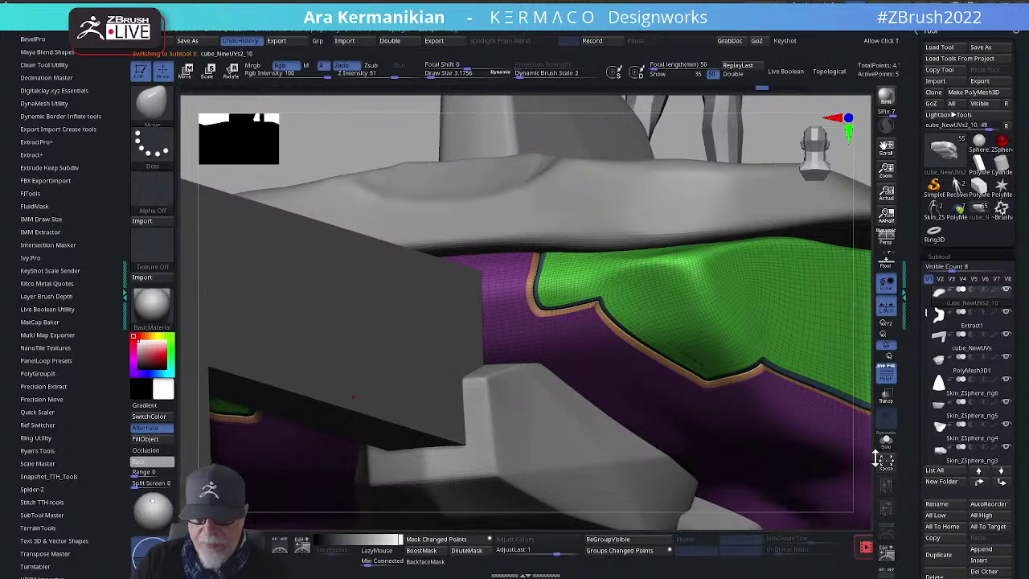
Step: Show only the cube_NewUVs2_10 body and smooth the pinched polygons at the seam's inner corner with Draw Size 1
mouse_move(835, 435)
mouse_down()
mouse_move(760, 224)
mouse_move(573, 230)
mouse_move(608, 225)
mouse_move(640, 201)
mouse_move(635, 213)
mouse_move(645, 193)
mouse_move(553, 418)
mouse_move(548, 401)
mouse_up()
key(s)
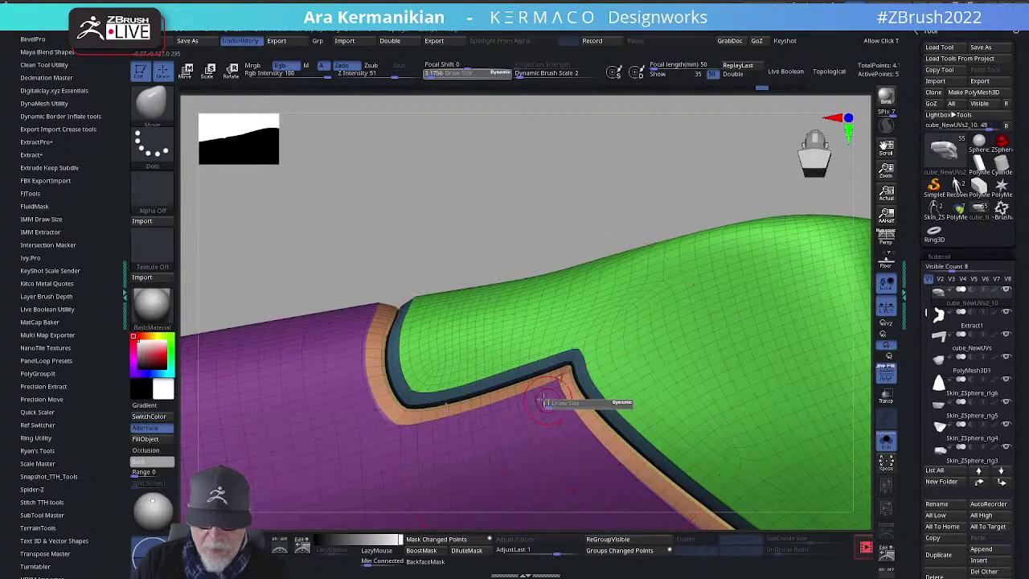
key(shift)
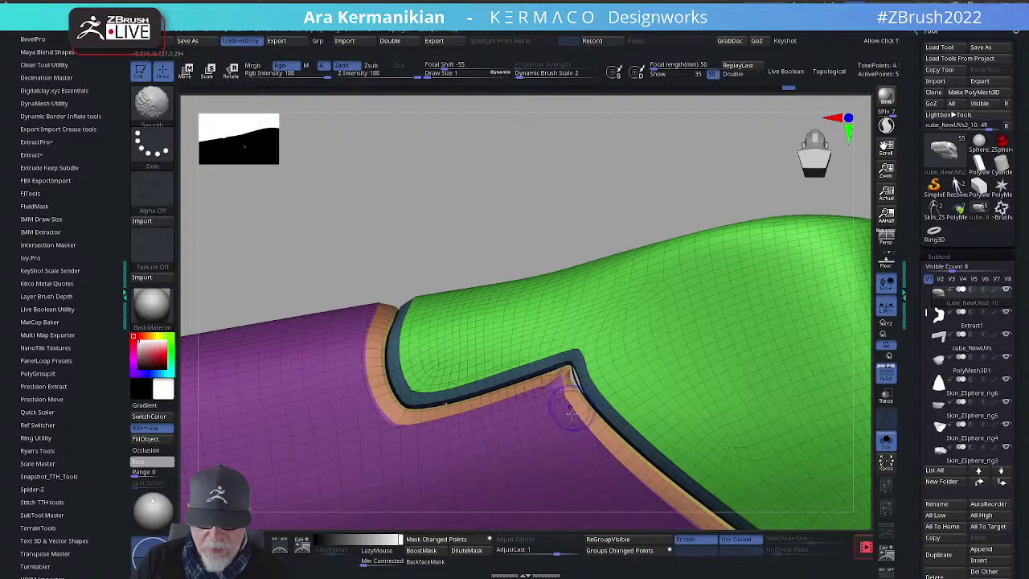
key(ctrl)
mouse_move(565, 172)
mouse_down()
mouse_move(629, 204)
mouse_move(567, 191)
mouse_move(605, 242)
mouse_move(636, 237)
mouse_move(780, 262)
mouse_move(552, 430)
mouse_up()
key(s)
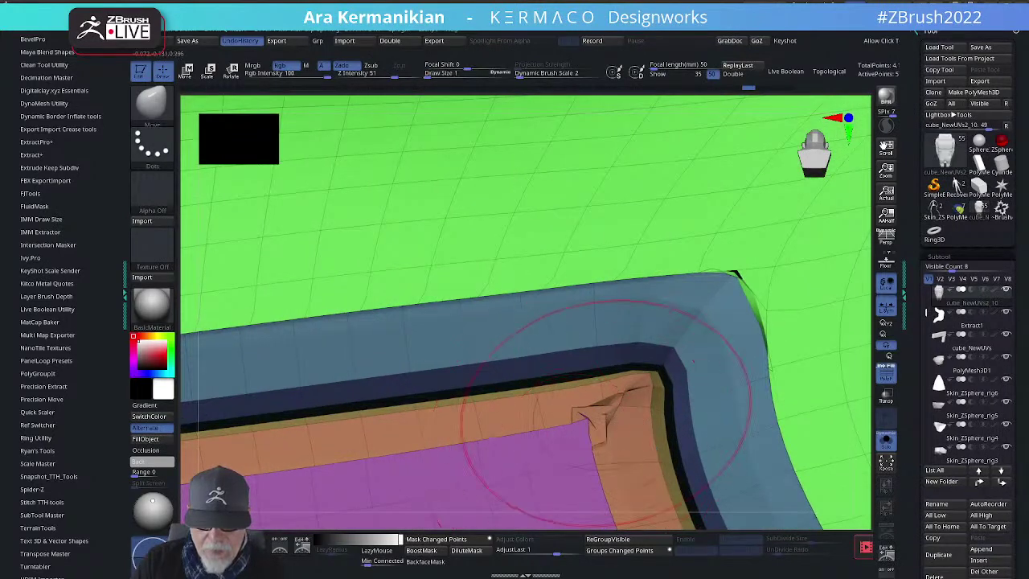
key(shift)
shift+click(624, 388)
shift+click(619, 387)
shift+click(601, 416)
Step: Try to lower and soften the seam corner using the Move brush at Draw Size 5.44 and smoothing
key(ctrl)
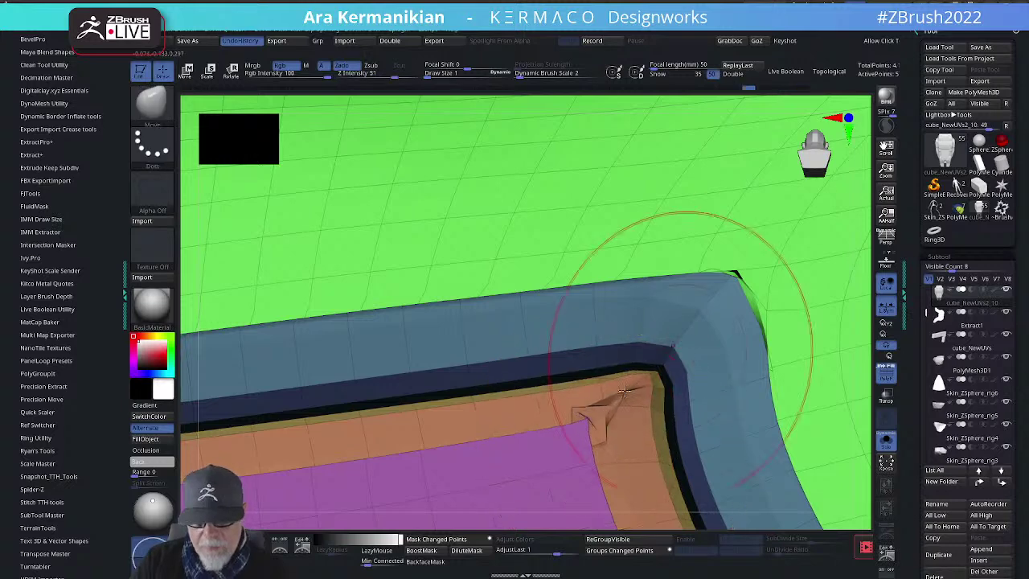
drag(874, 315, 570, 298)
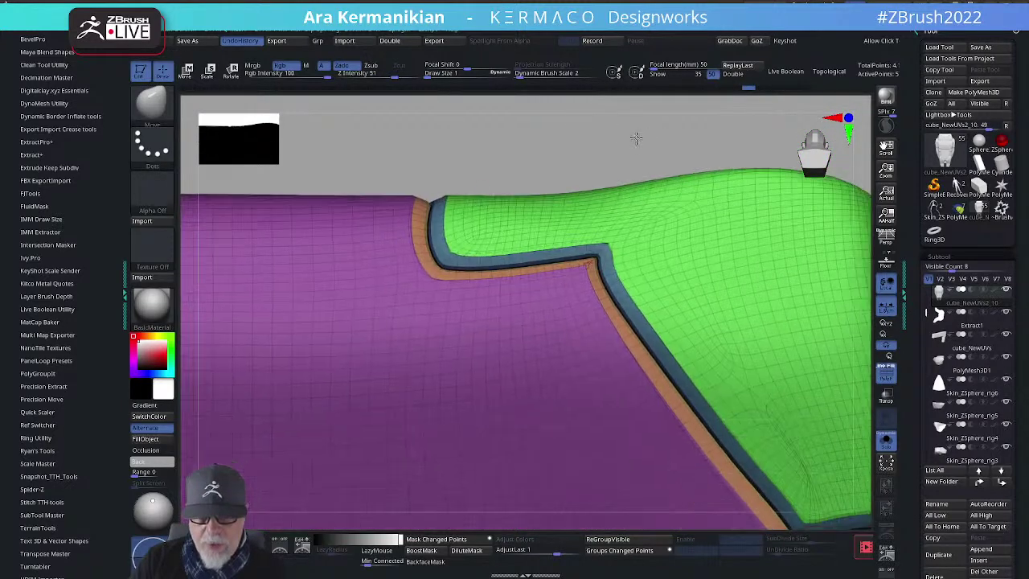
drag(636, 138, 550, 306)
alt+drag(733, 271, 804, 325)
key(s)
drag(356, 312, 349, 310)
drag(600, 200, 584, 271)
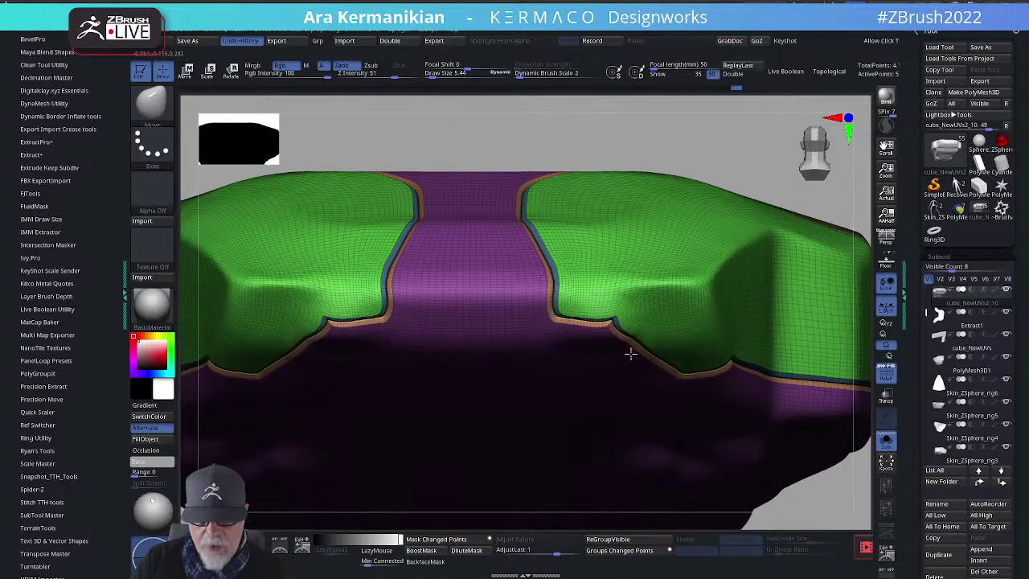
drag(631, 353, 624, 345)
key(ctrl+z)
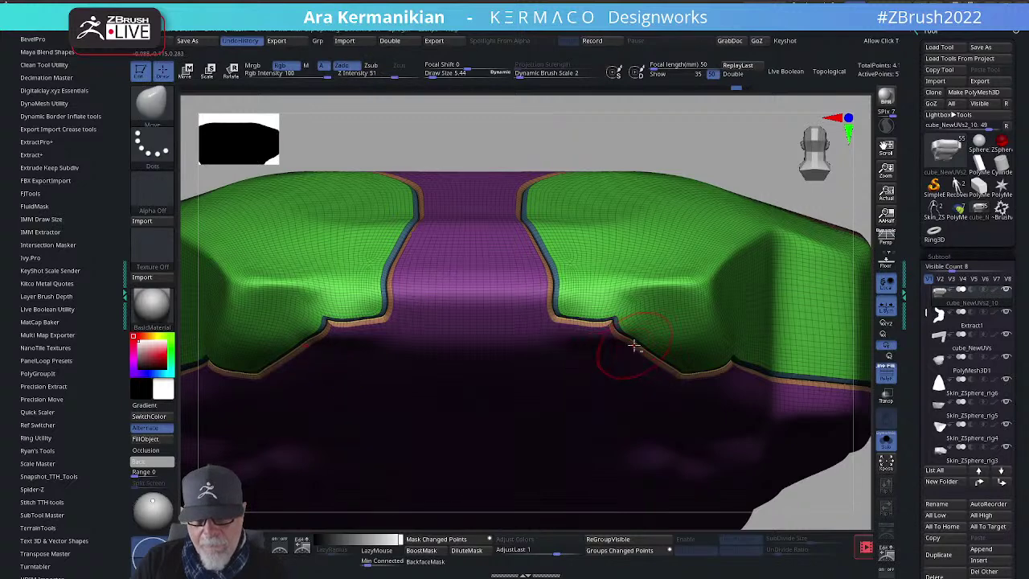
key(shift)
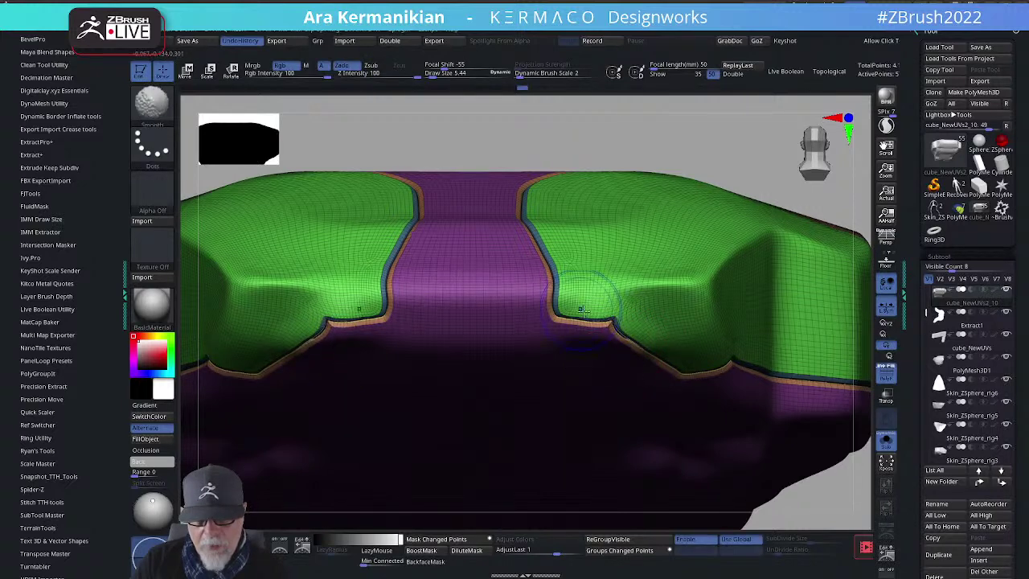
alt+drag(755, 147, 710, 204)
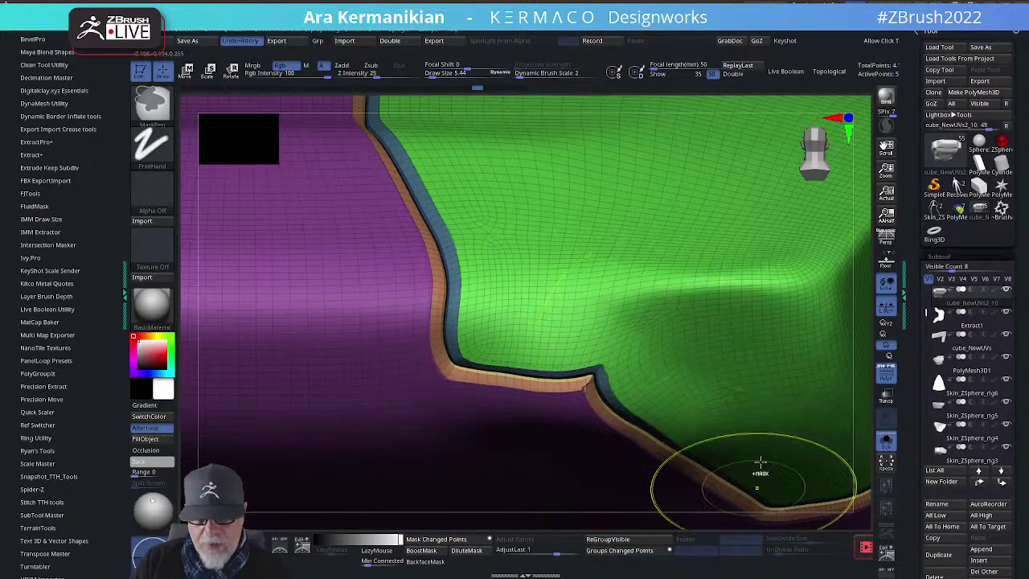
Step: Undo the reshaping of the seam corner, stepping back through the edit history
key(ctrl+z)
key(ctrl+z)
key(ctrl+z)
key(ctrl+z)
key(ctrl+z)
key(ctrl+z)
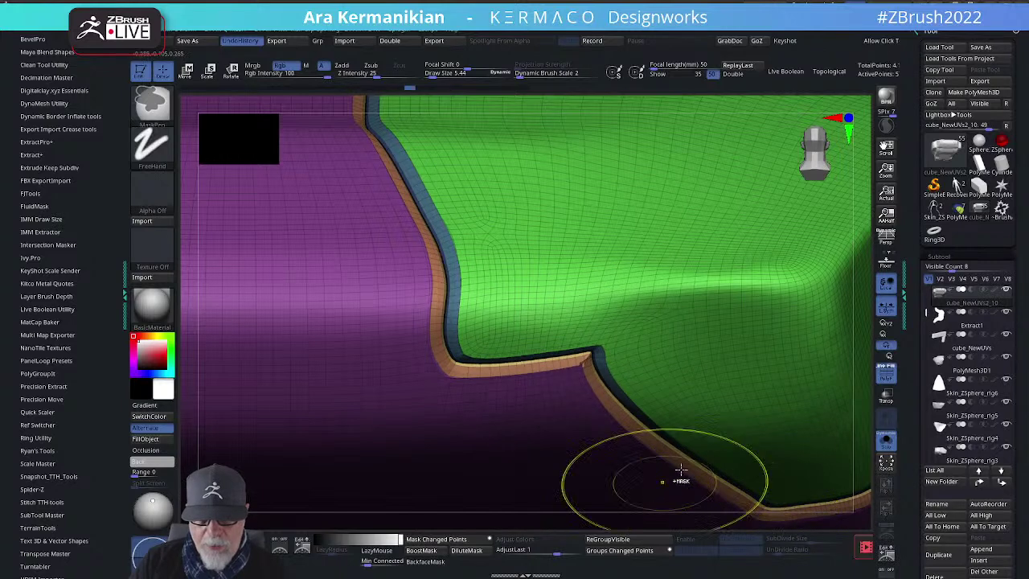
key(ctrl+z)
key(ctrl+shift+z)
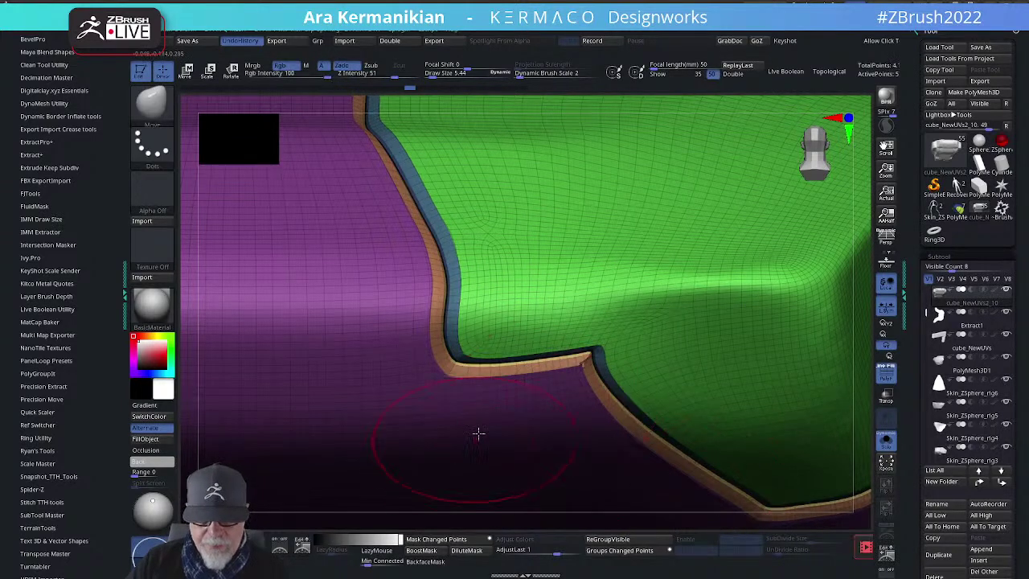
Step: Isolate the orange seam polygroup, examine its strips, and show the whole body again
ctrl+shift+click(534, 372)
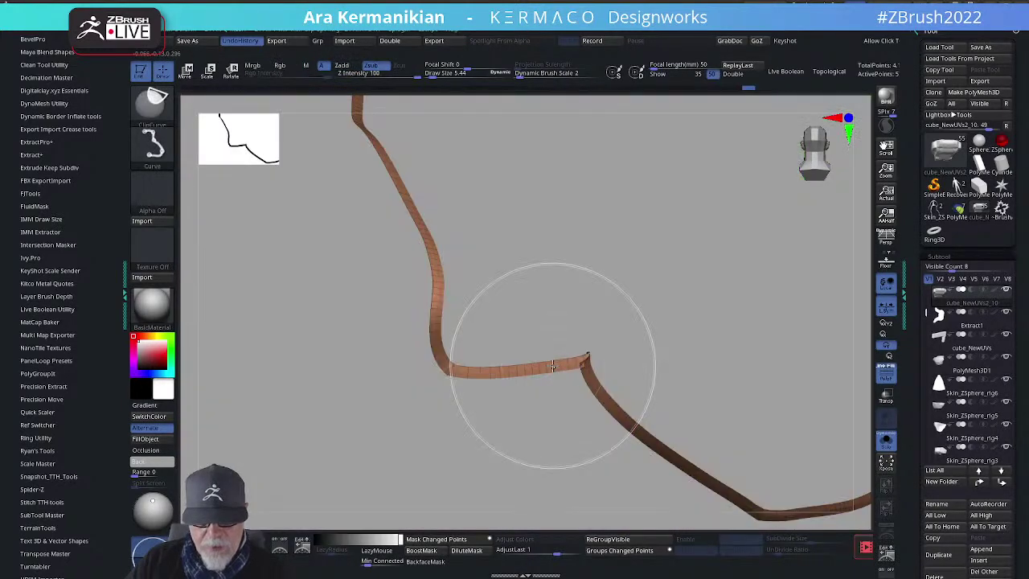
drag(705, 322, 659, 279)
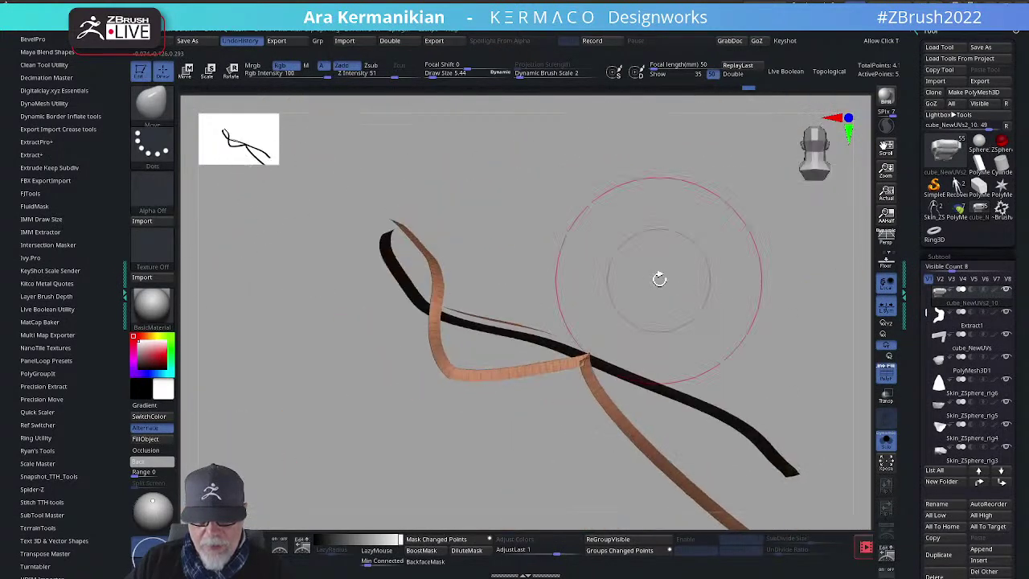
mouse_move(769, 367)
mouse_down()
mouse_move(597, 276)
mouse_move(312, 227)
mouse_move(632, 528)
mouse_up()
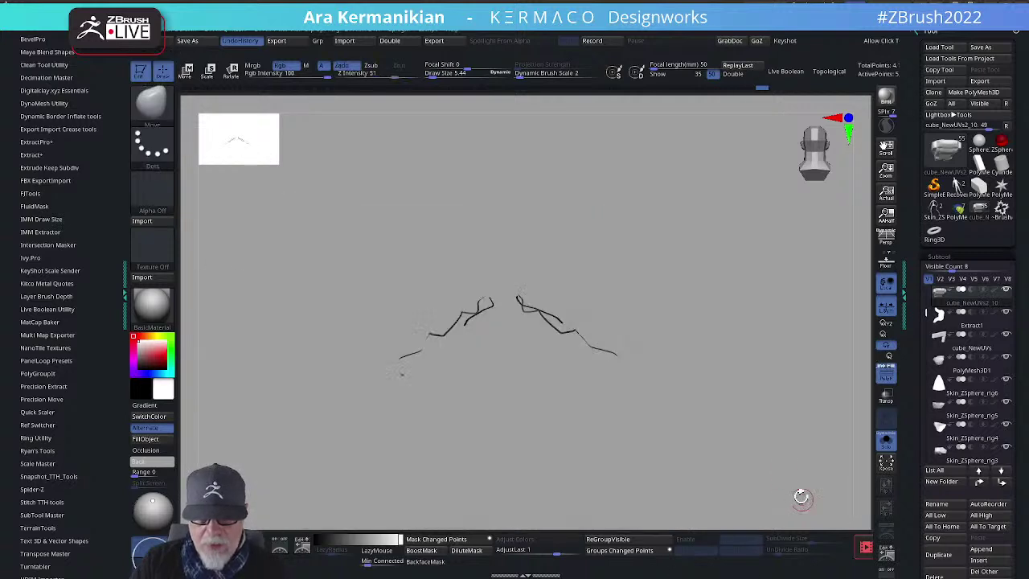
ctrl+shift+click(777, 479)
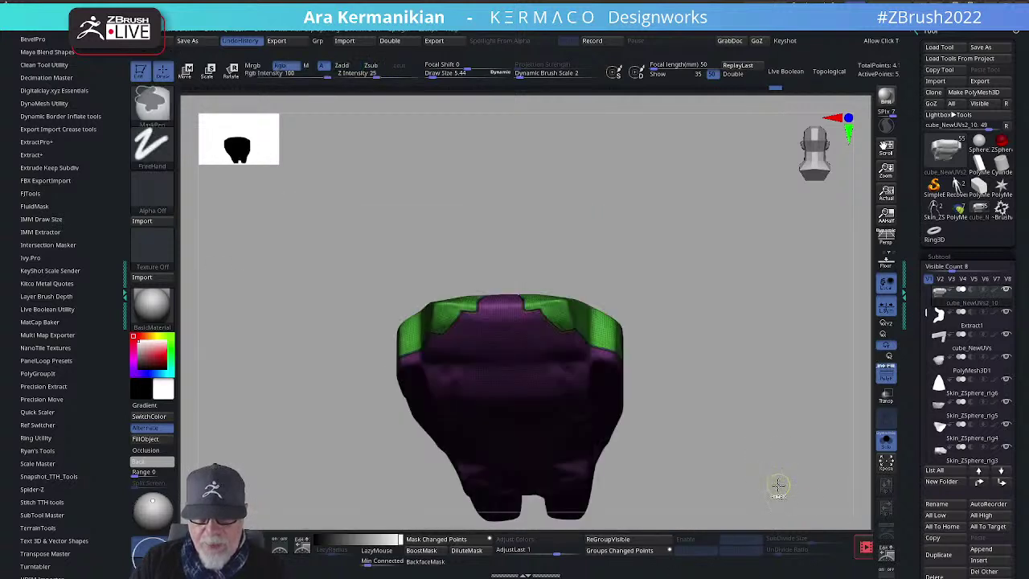
Step: Smooth the polygons around the orange seam's inner corner with the Draw Size set to about 1.18
mouse_move(769, 452)
mouse_down()
mouse_move(841, 496)
mouse_move(528, 340)
mouse_move(553, 307)
mouse_up()
key(s)
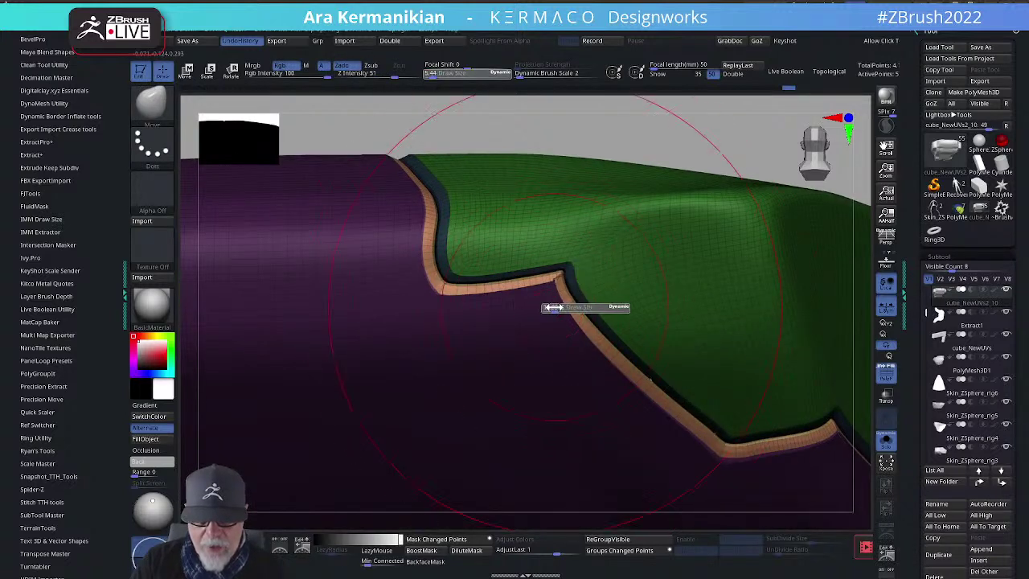
key(shift)
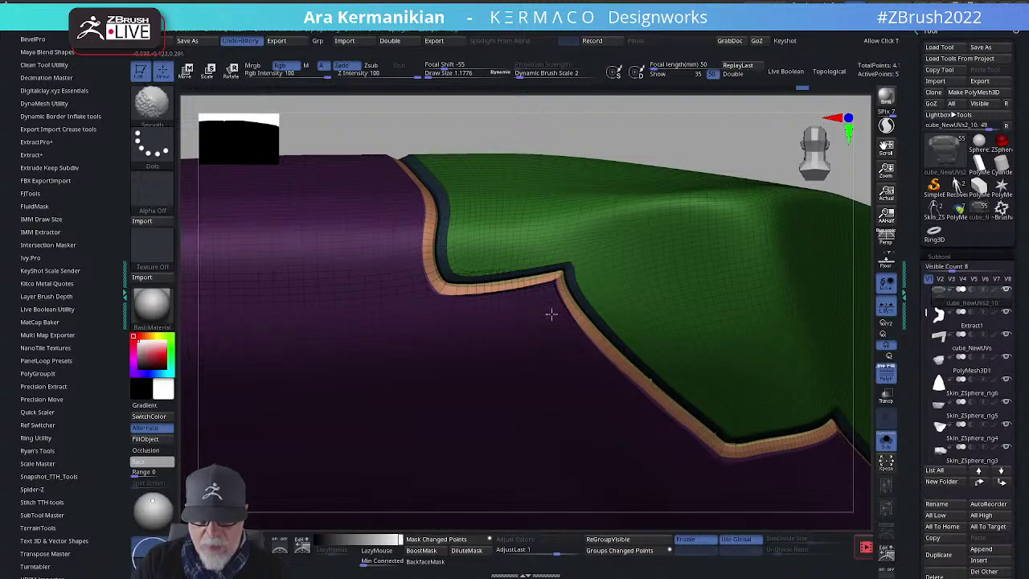
mouse_move(708, 143)
alt+mouse_down()
mouse_move(638, 312)
mouse_move(612, 279)
alt+mouse_up()
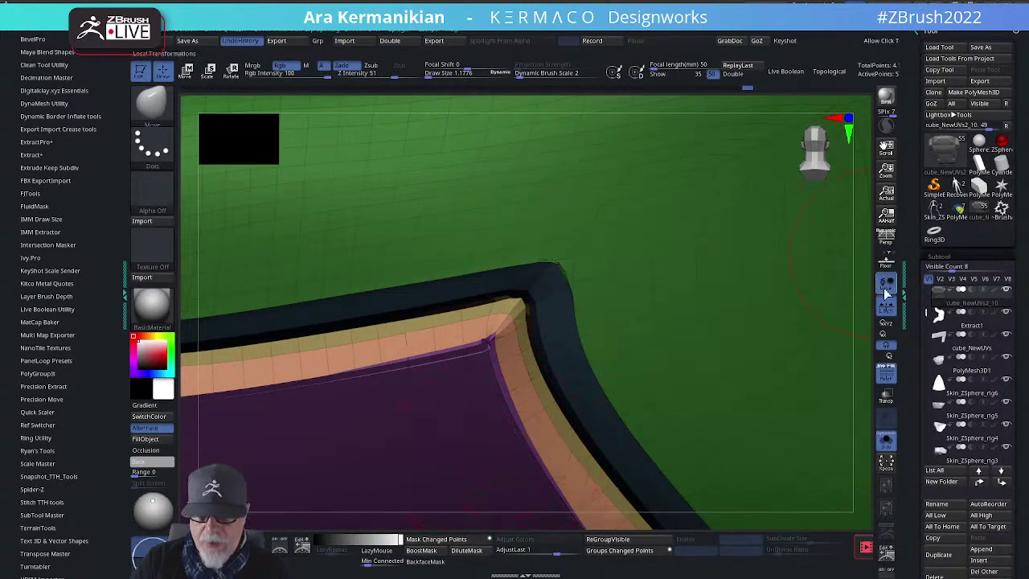
alt+drag(868, 297, 786, 206)
Step: Isolate the purple polygroup and smooth the polygons at its pointed corner
ctrl+shift+click(516, 414)
mouse_move(752, 247)
mouse_down()
mouse_move(737, 250)
mouse_move(675, 180)
mouse_move(751, 202)
mouse_move(665, 205)
mouse_move(682, 322)
mouse_up()
mouse_move(500, 233)
shift+mouse_down()
mouse_move(492, 227)
mouse_move(517, 236)
shift+mouse_up()
mouse_move(677, 264)
mouse_down()
mouse_move(727, 367)
mouse_move(673, 326)
mouse_move(646, 367)
mouse_move(748, 383)
mouse_up()
Step: Try smoothing the purple corner with a different Draw Size and undo the strokes
key(s)
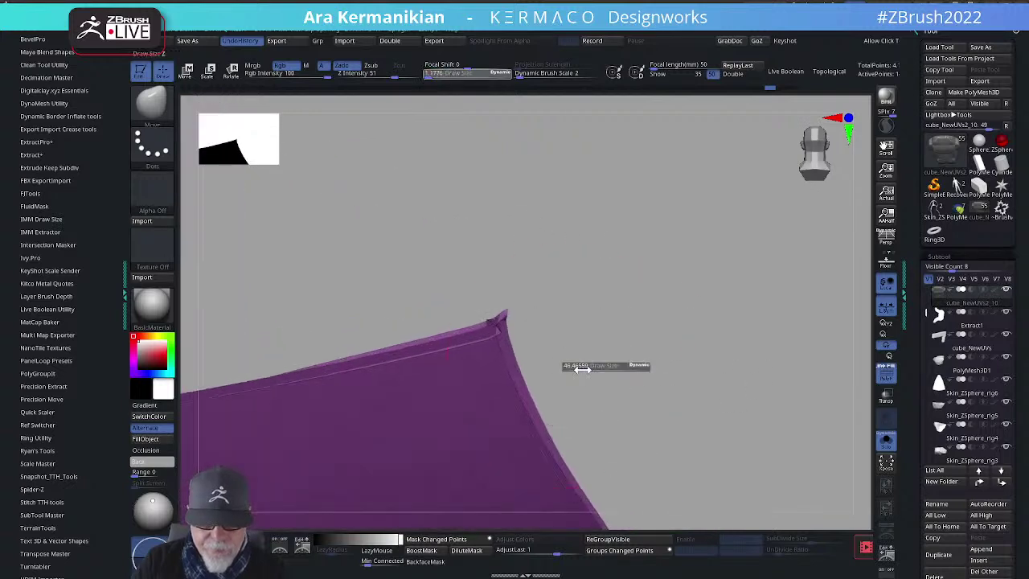
drag(602, 369, 562, 368)
shift+drag(488, 335, 487, 359)
key(ctrl+z)
key(ctrl+z)
Step: Set the Draw Size to 1 and view the purple polygroup's folded corner tip up close from an angle
mouse_move(595, 349)
alt+mouse_down()
mouse_move(664, 378)
mouse_move(705, 319)
mouse_move(627, 315)
alt+mouse_up()
key(s)
key(s)
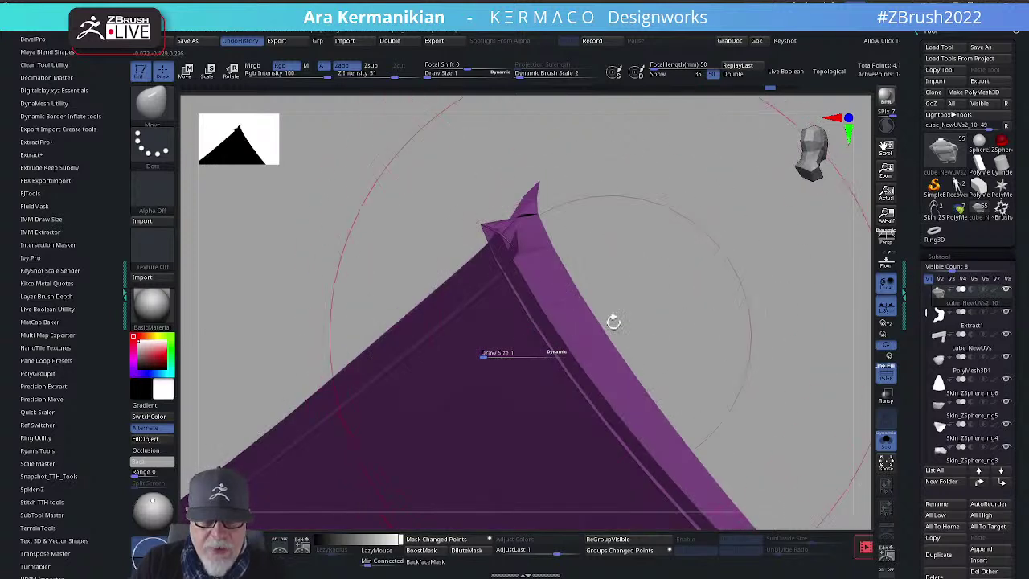
drag(721, 317, 646, 323)
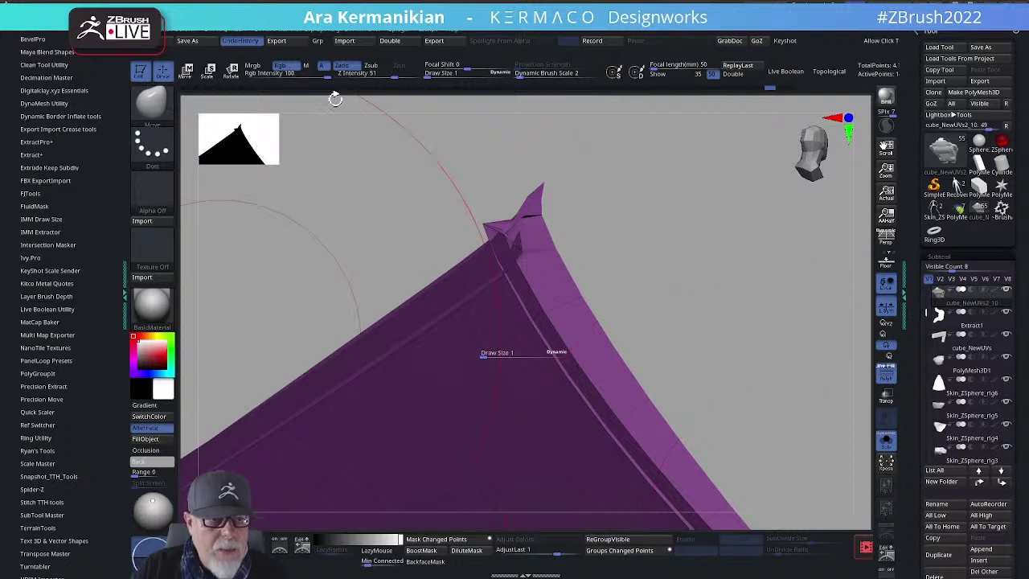
Step: Collapse the Zplugin list and open the Move brush's Auto Masking settings
drag(118, 81, 124, 356)
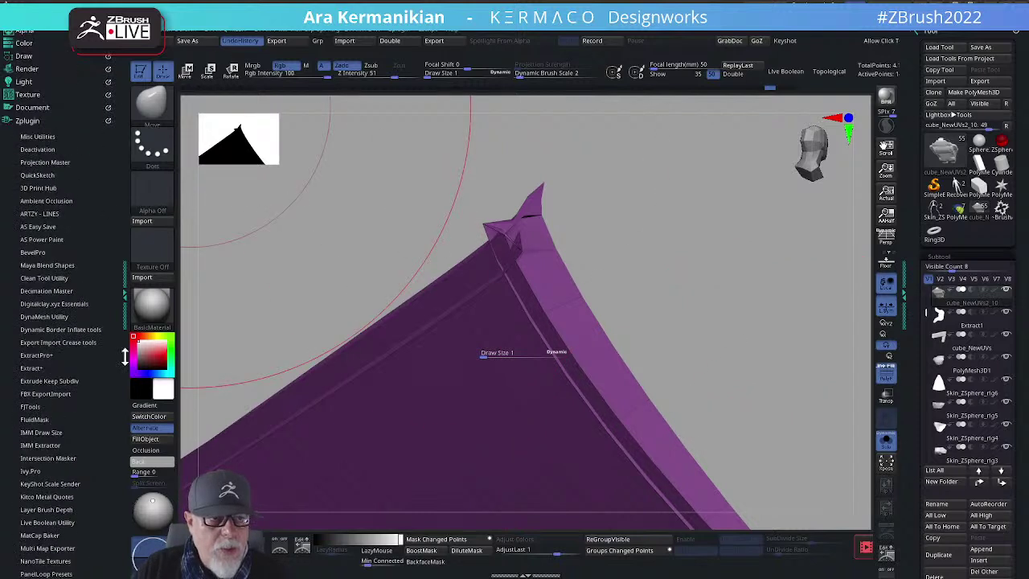
click(26, 121)
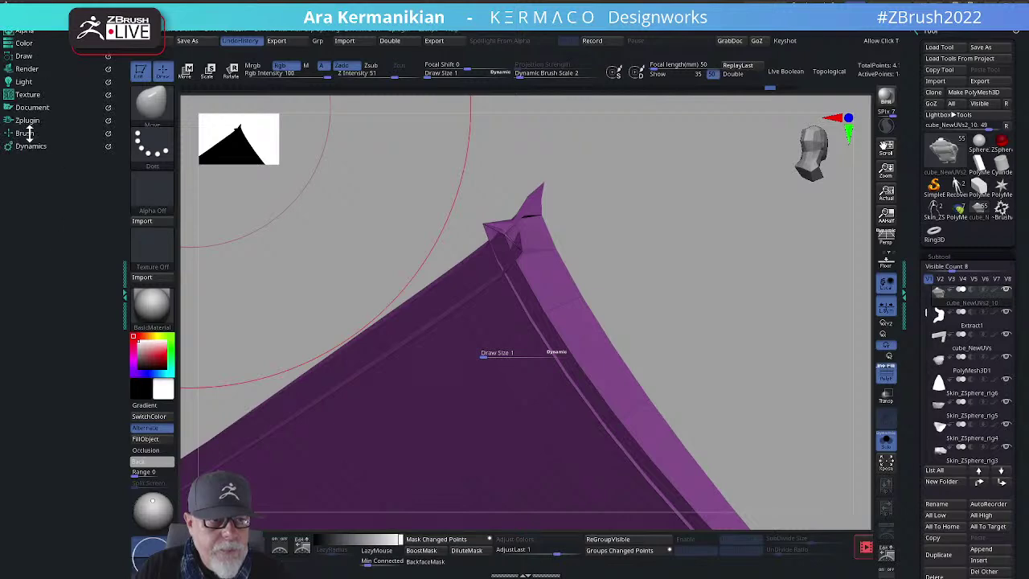
click(26, 133)
drag(115, 387, 148, 234)
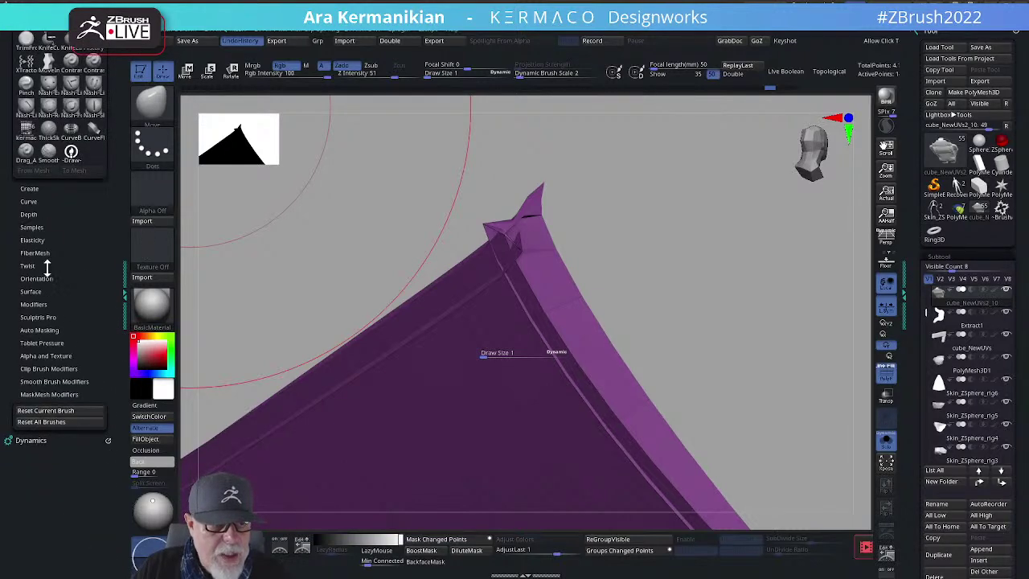
click(40, 329)
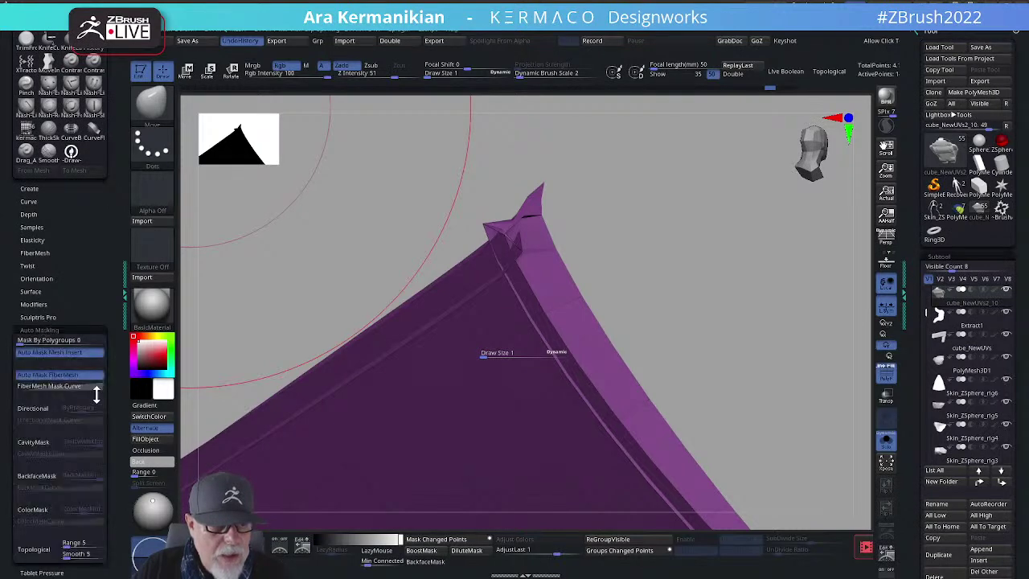
Step: Show all polygroups of the central body and apply the Relax deformation to its mesh
drag(114, 387, 107, 307)
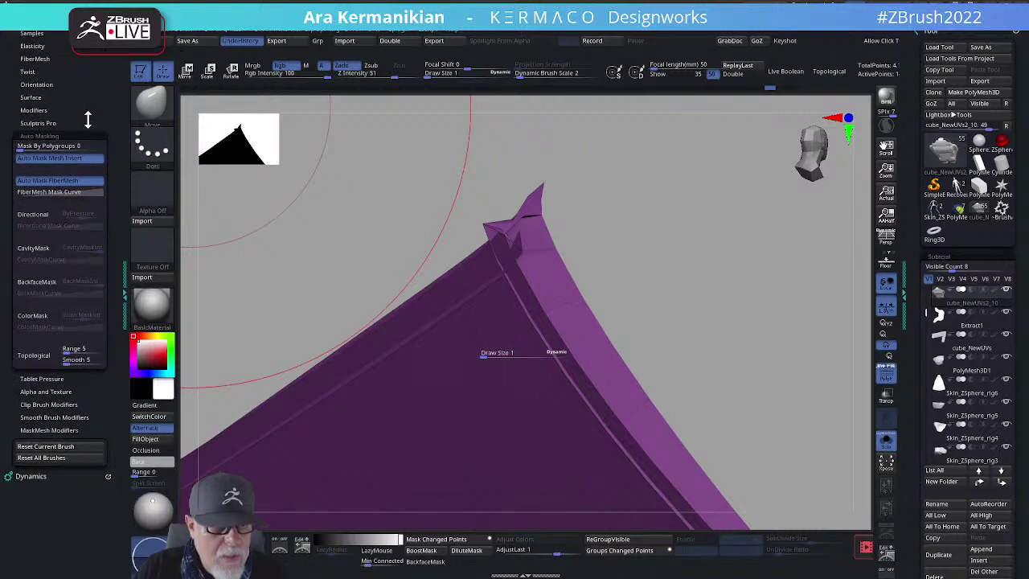
drag(88, 119, 92, 188)
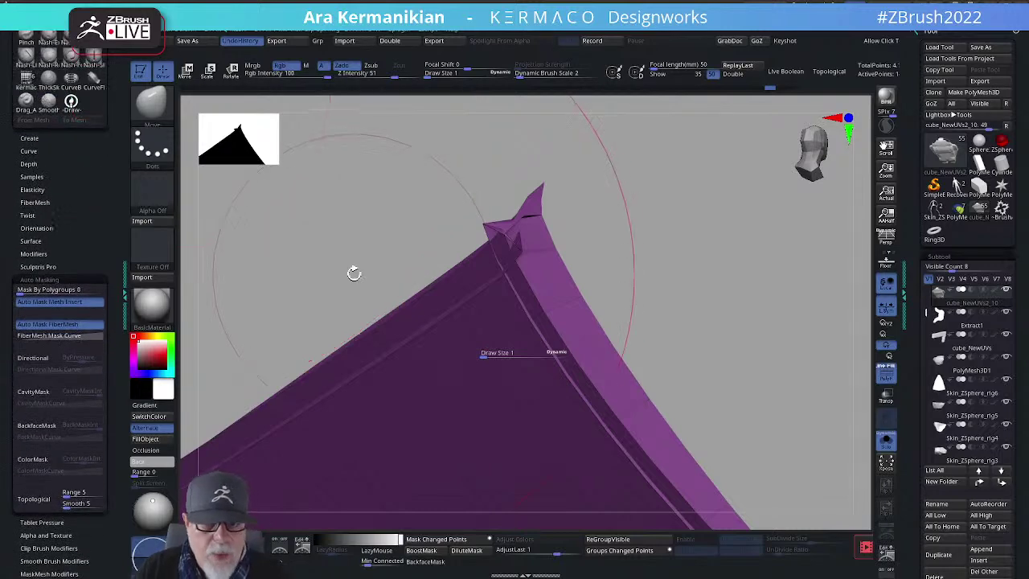
mouse_move(756, 366)
mouse_down()
mouse_move(776, 362)
mouse_move(737, 361)
mouse_move(778, 358)
mouse_move(535, 329)
mouse_move(675, 314)
mouse_move(602, 306)
mouse_move(689, 174)
mouse_move(734, 147)
mouse_move(790, 319)
mouse_move(769, 324)
mouse_move(868, 342)
mouse_move(451, 115)
mouse_up()
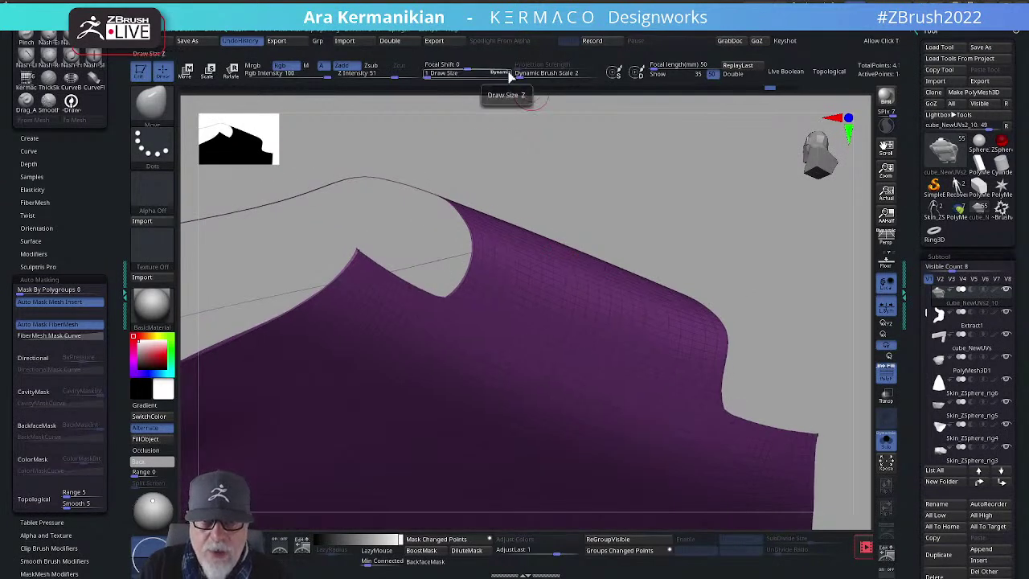
mouse_move(633, 214)
mouse_down()
mouse_move(643, 188)
mouse_move(657, 195)
mouse_move(649, 188)
mouse_up()
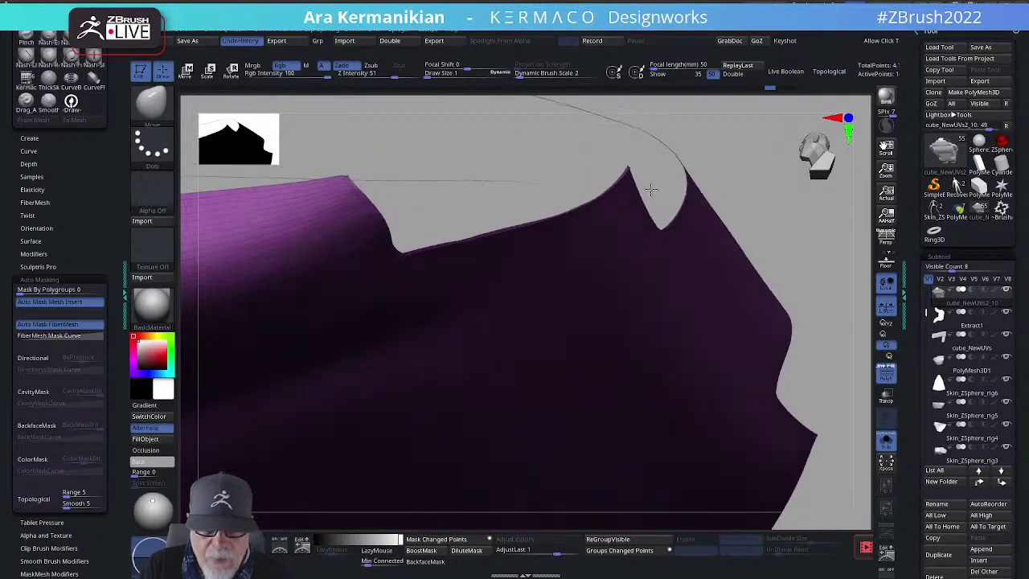
mouse_move(735, 172)
mouse_down()
mouse_move(696, 176)
mouse_move(674, 138)
mouse_move(683, 179)
mouse_move(647, 165)
mouse_move(659, 169)
mouse_move(618, 172)
mouse_move(867, 284)
mouse_up()
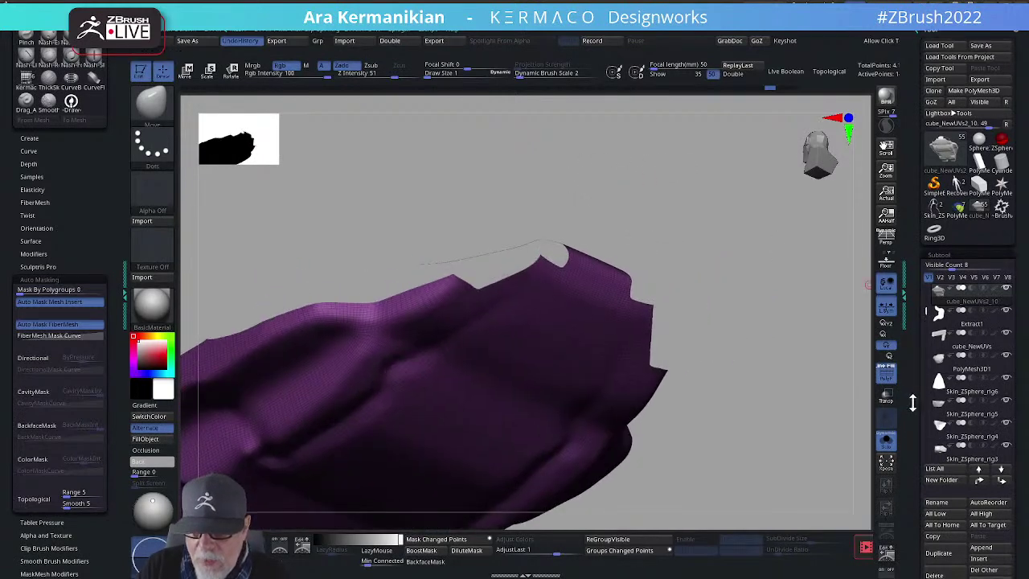
scroll(925, 338, down, 10)
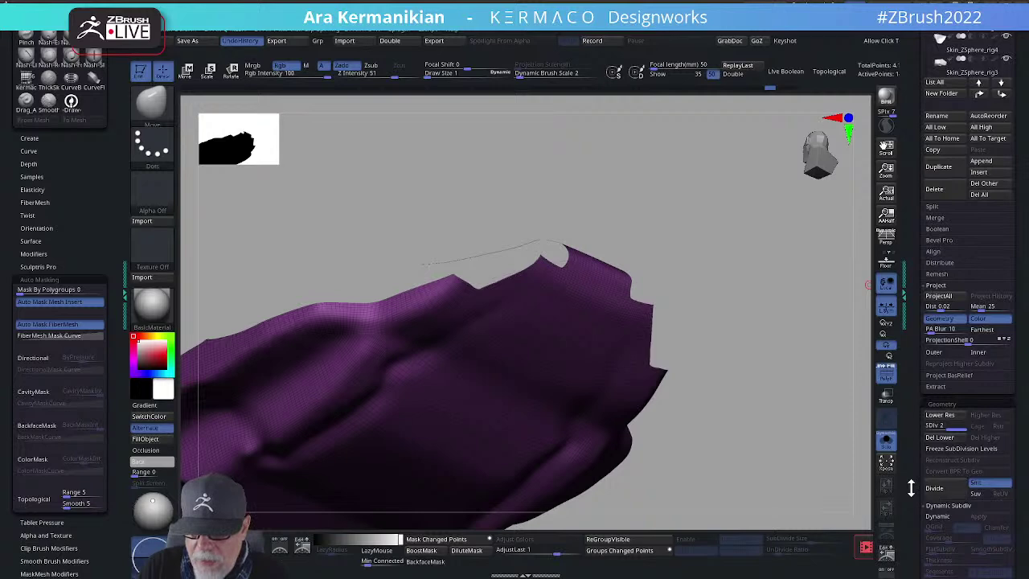
scroll(928, 426, down, 8)
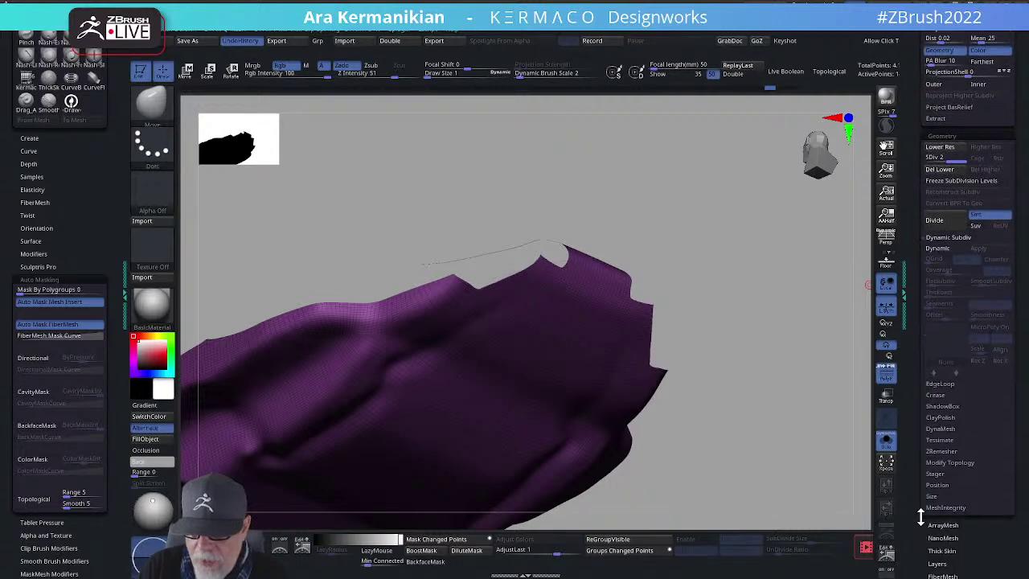
scroll(924, 475, down, 7)
click(957, 404)
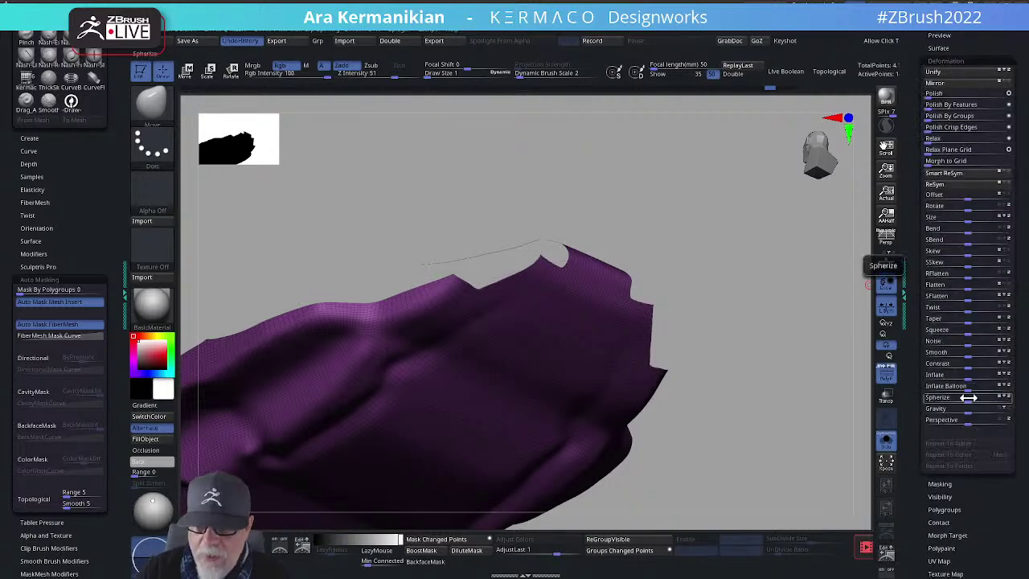
click(935, 141)
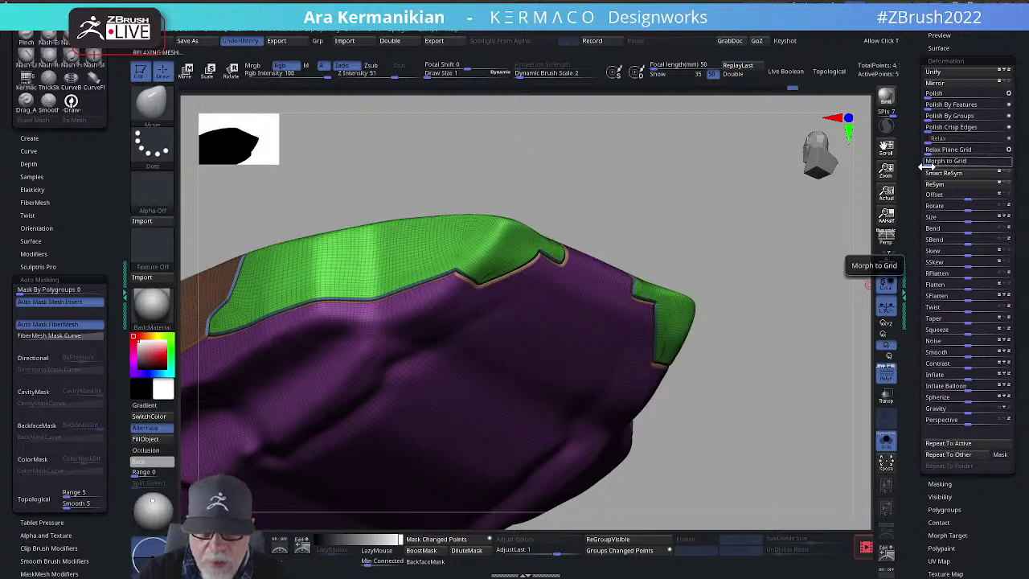
Step: Turn off the polyframe display, check the relaxed panel seams, and leave Solo mode to show the other mech parts
alt+right_drag(630, 186, 457, 173)
ctrl+right_drag(625, 181, 607, 418)
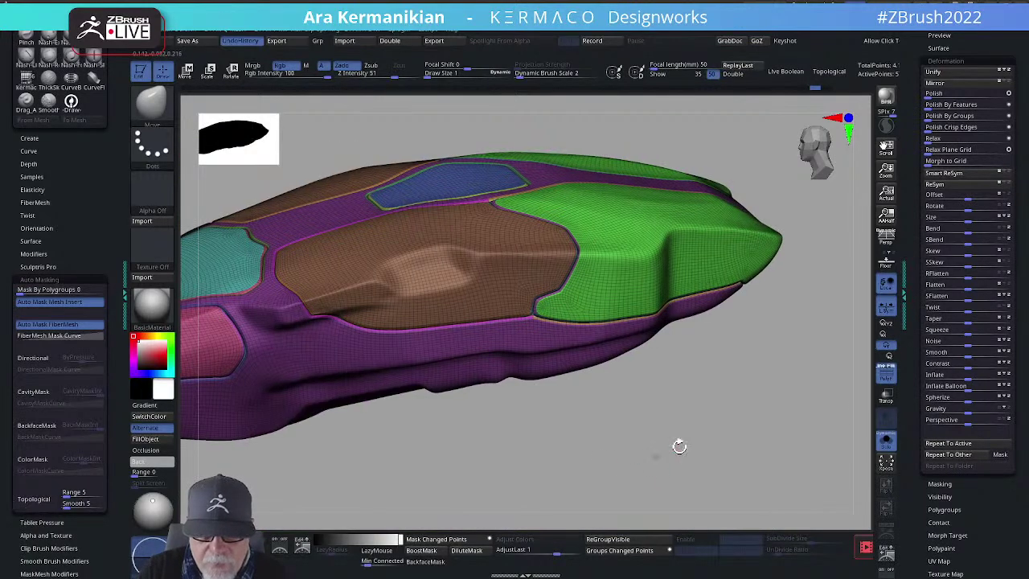
click(888, 374)
mouse_move(705, 415)
right_down()
mouse_move(733, 434)
mouse_move(744, 417)
mouse_move(748, 431)
mouse_move(700, 415)
mouse_move(704, 433)
right_up()
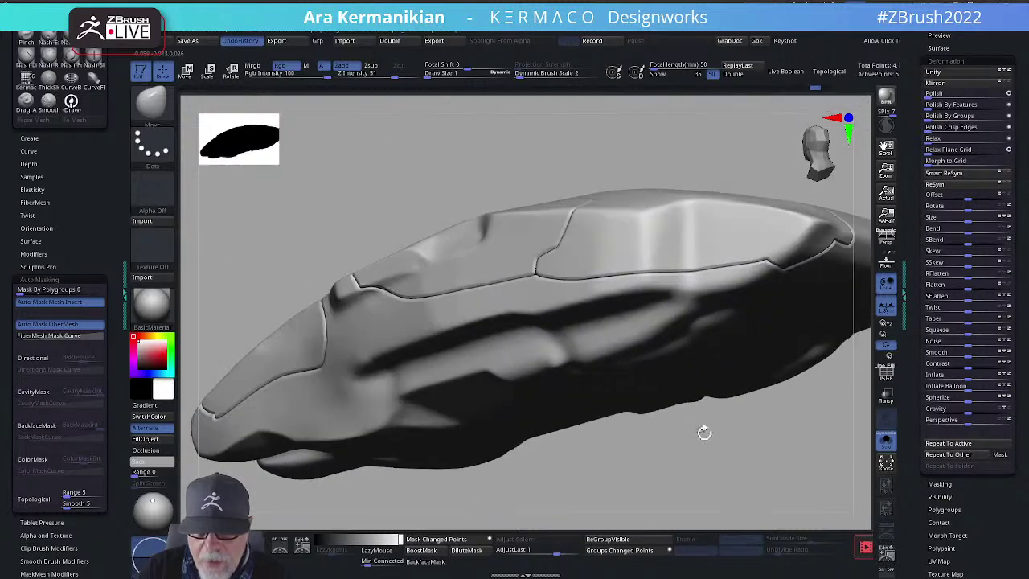
right_drag(698, 168, 715, 229)
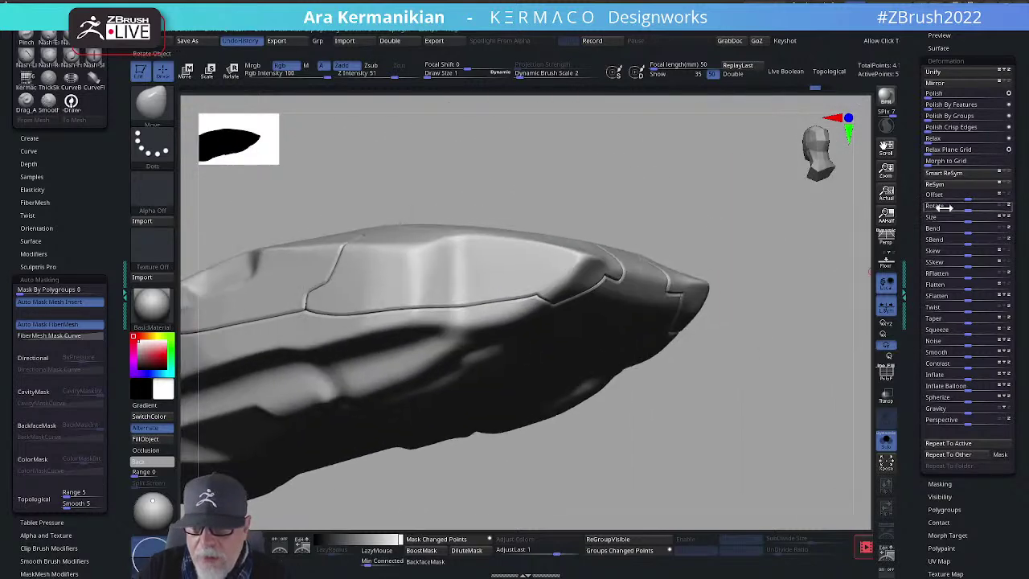
ctrl+right_drag(802, 305, 780, 359)
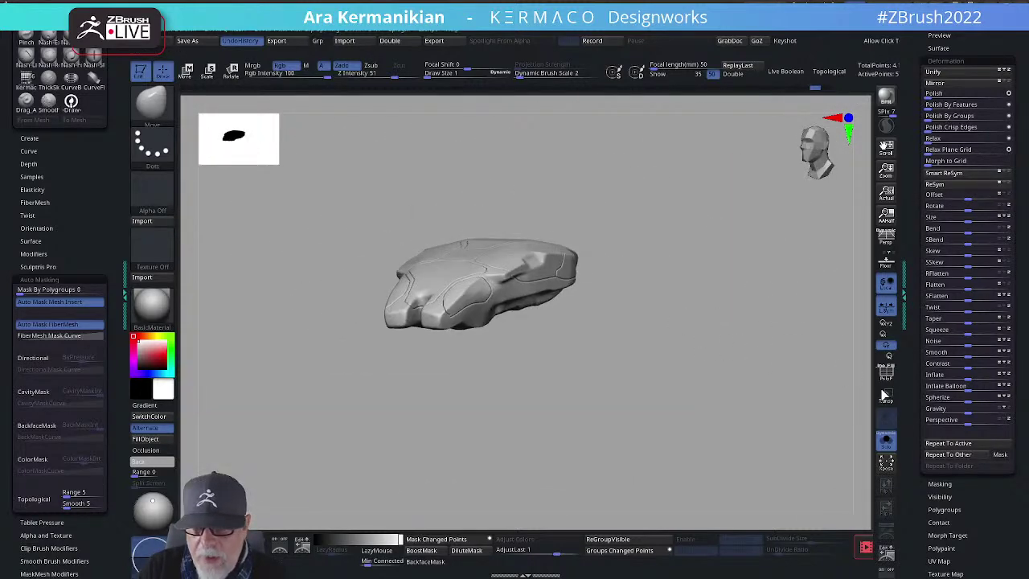
click(885, 440)
Step: Select the faceted piece at the tail beam's base and reshape its pointed end against the body with a Draw Size of about 33
right_drag(726, 415, 539, 391)
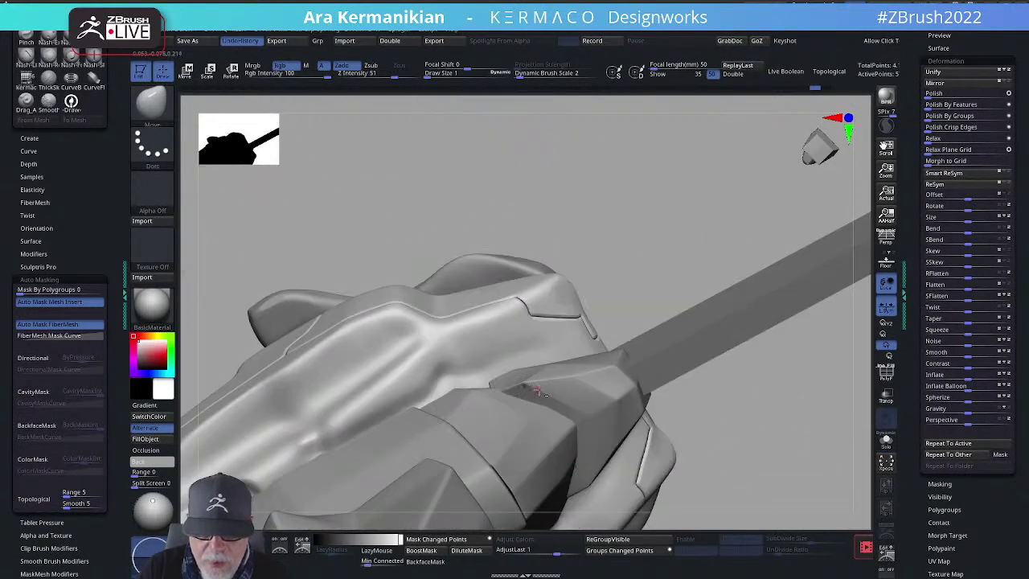
alt+click(565, 389)
drag(522, 392, 528, 391)
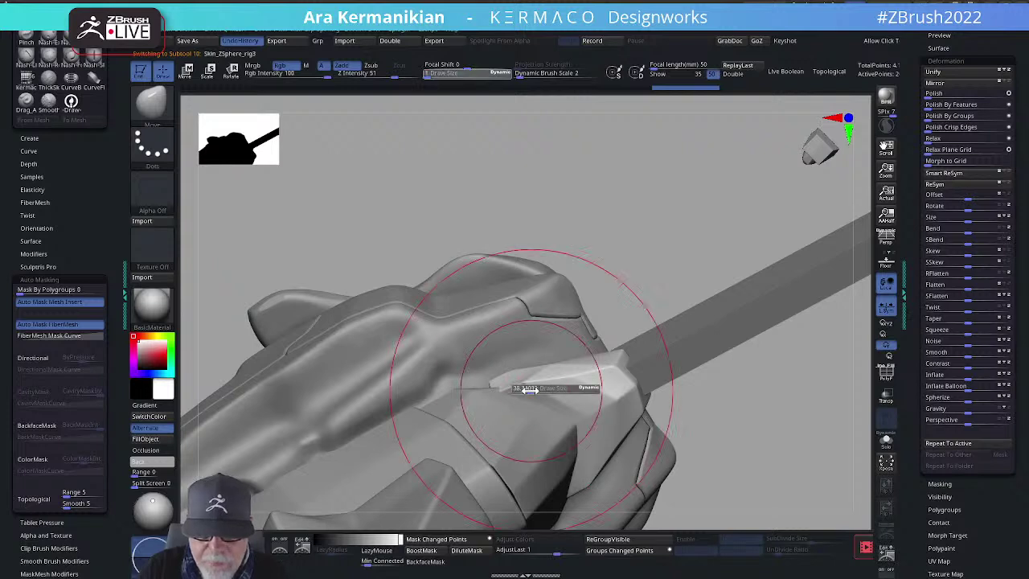
drag(452, 390, 418, 400)
mouse_move(487, 381)
shift+mouse_down()
mouse_move(511, 391)
mouse_move(430, 377)
shift+mouse_up()
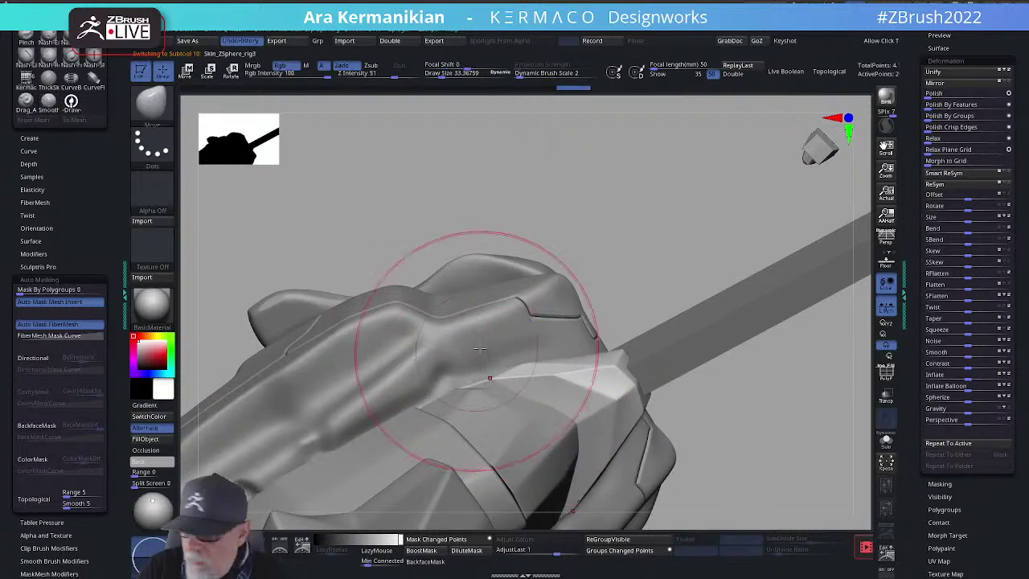
Step: Reduce the Draw Size to about 15, set the faceted piece's dynamic subdivision to QGrid 2 and adjust its Coverage
mouse_move(741, 441)
mouse_down()
mouse_move(726, 416)
mouse_move(602, 367)
mouse_move(571, 338)
mouse_move(566, 312)
mouse_move(615, 334)
mouse_up()
key(s)
drag(777, 313, 522, 420)
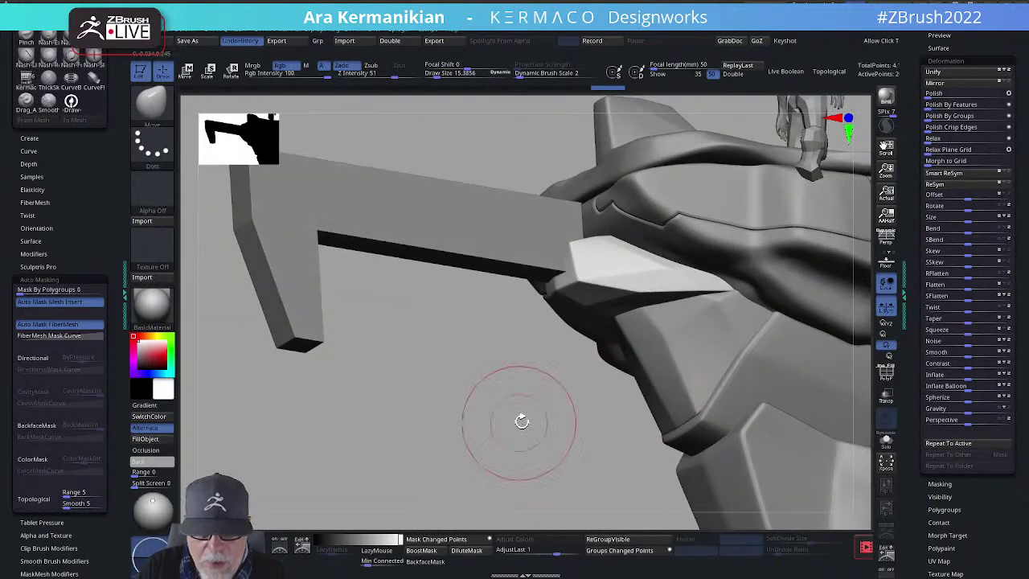
key(space)
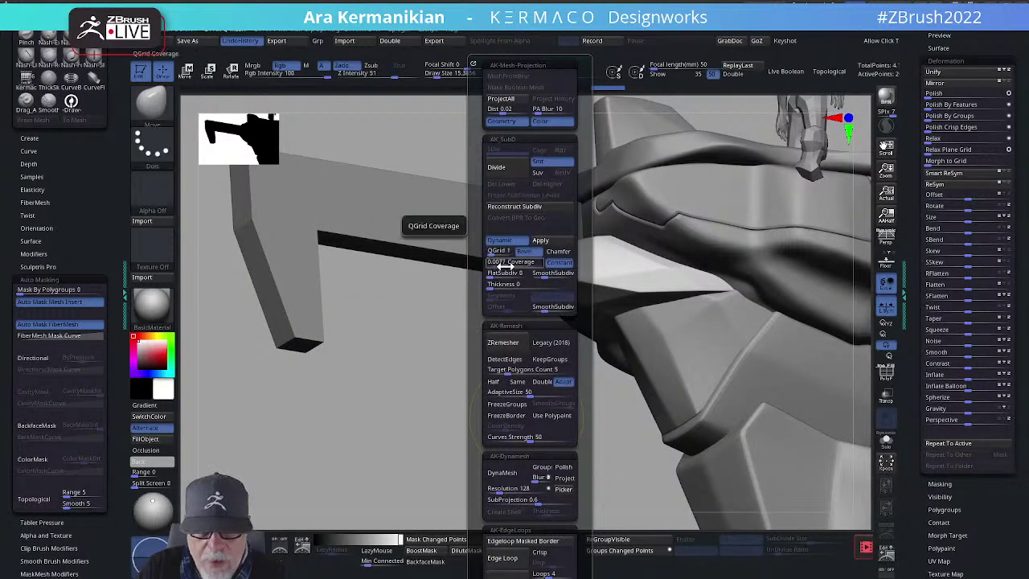
drag(512, 264, 505, 263)
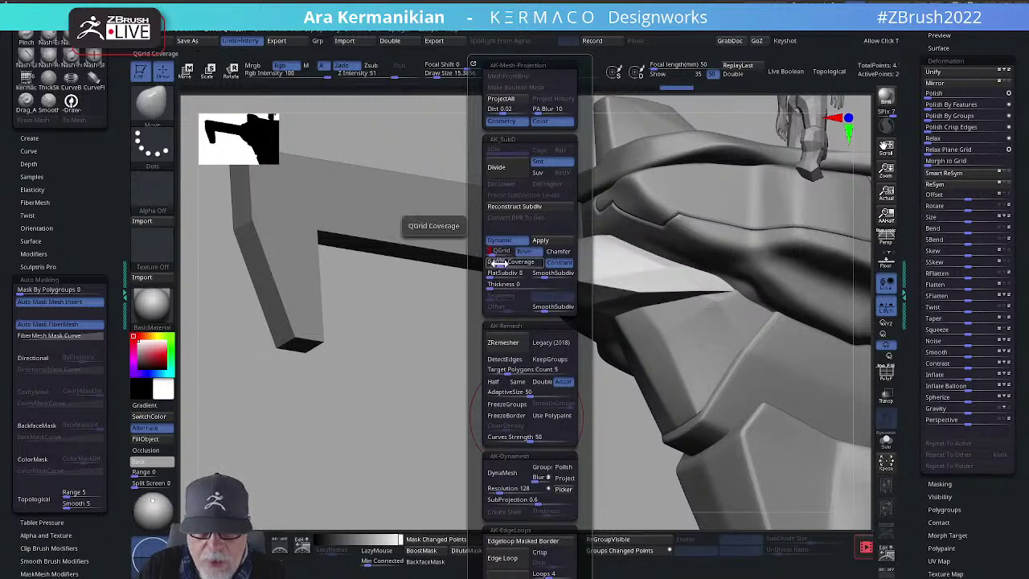
drag(510, 263, 496, 263)
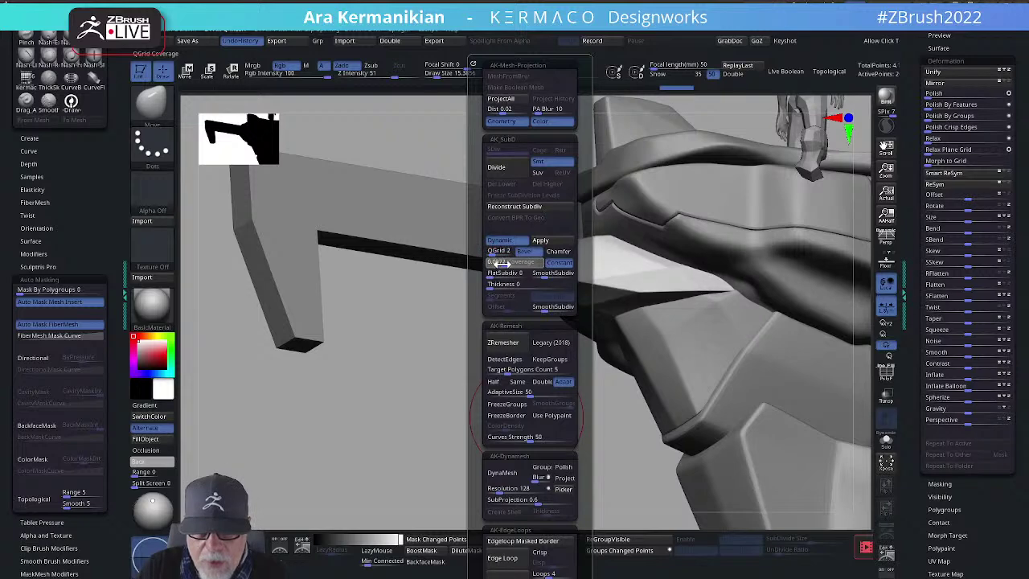
Step: Try moving the faceted piece's pointed tip along the body and undo the stroke
alt+drag(387, 418, 777, 265)
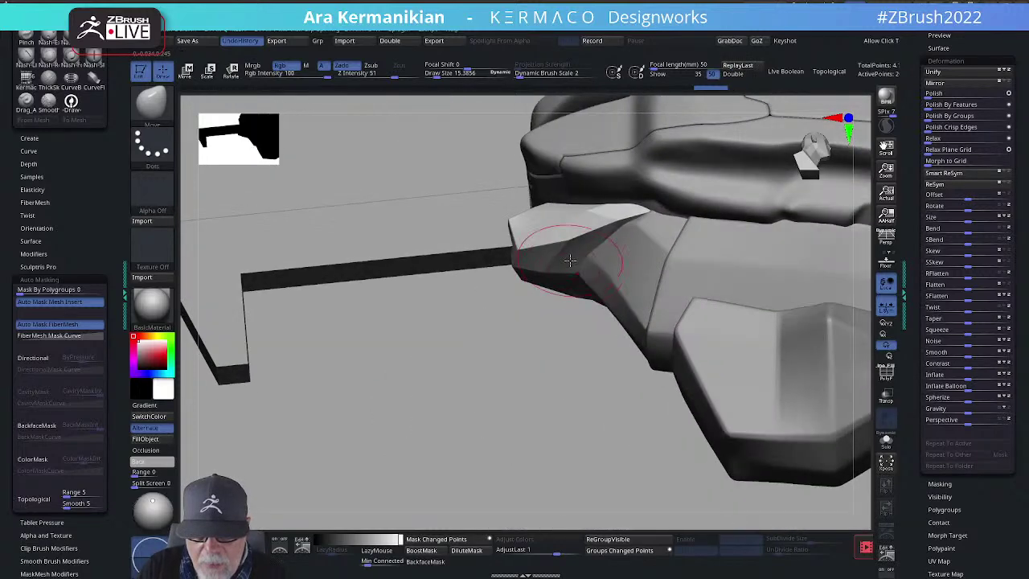
mouse_move(634, 219)
mouse_down()
mouse_move(641, 225)
mouse_move(656, 213)
mouse_up()
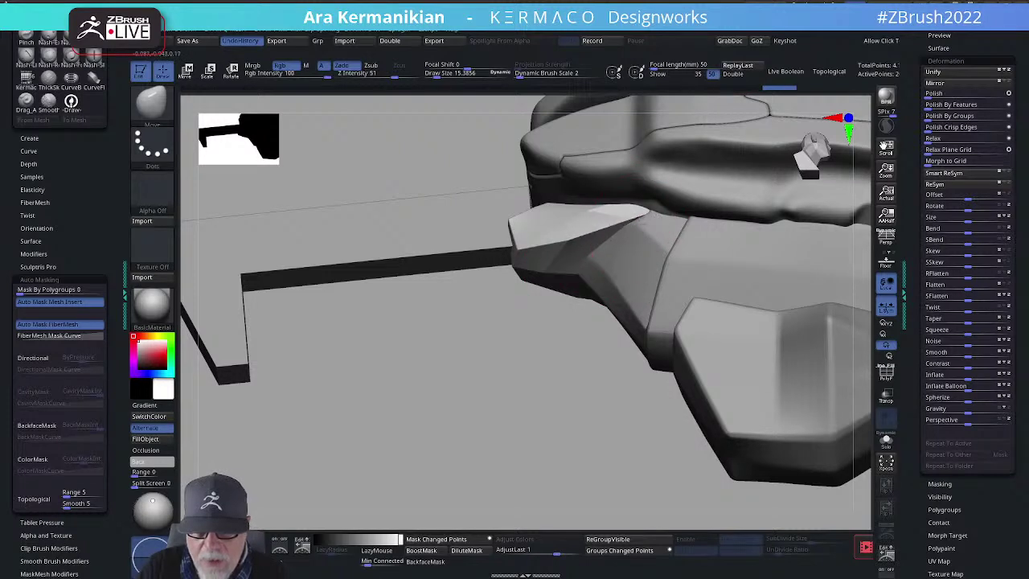
key(ctrl+z)
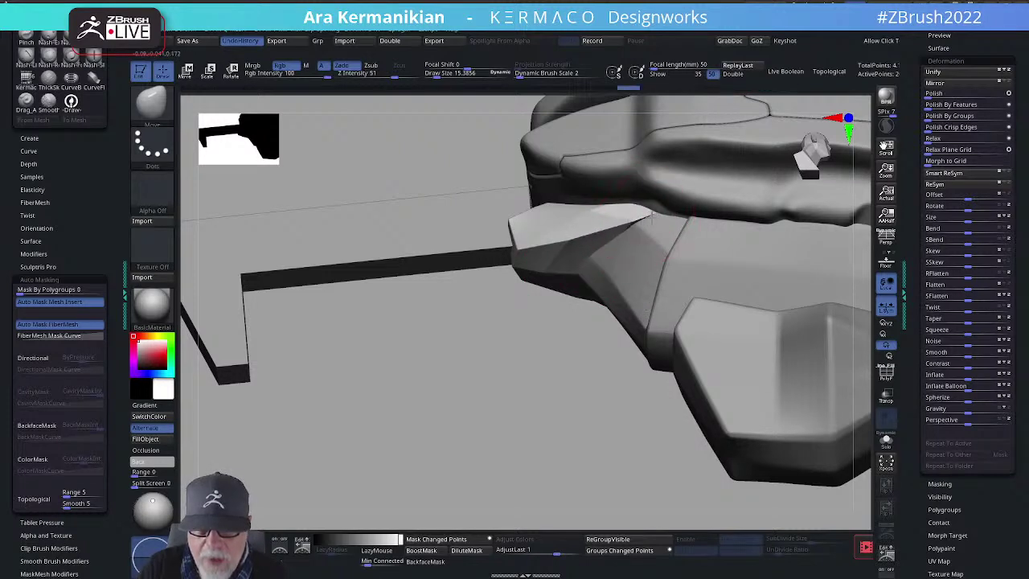
Step: Smooth the pointed tip of the faceted piece lightly and view the whole mech
alt+drag(468, 347, 350, 424)
shift+drag(631, 225, 635, 224)
mouse_move(530, 337)
shift+mouse_down()
mouse_move(505, 376)
mouse_move(560, 424)
mouse_move(524, 446)
shift+mouse_up()
drag(676, 406, 752, 170)
drag(586, 399, 704, 367)
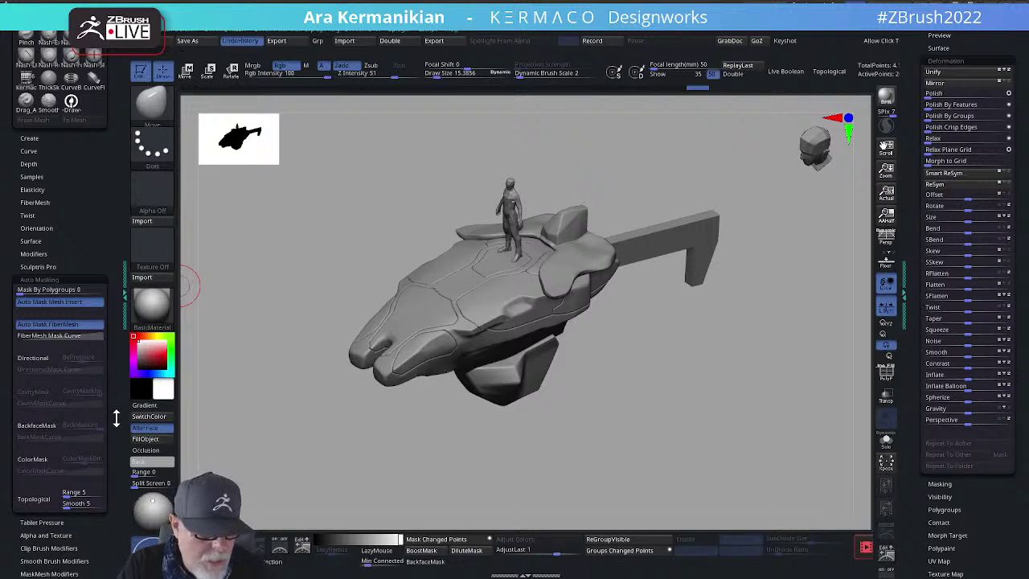
Step: Read the help for the Min Connected Points smoothing setting, collapse Auto Masking and open the Smooth Brush Modifiers
mouse_move(114, 425)
mouse_down()
mouse_move(126, 401)
mouse_move(121, 383)
mouse_up()
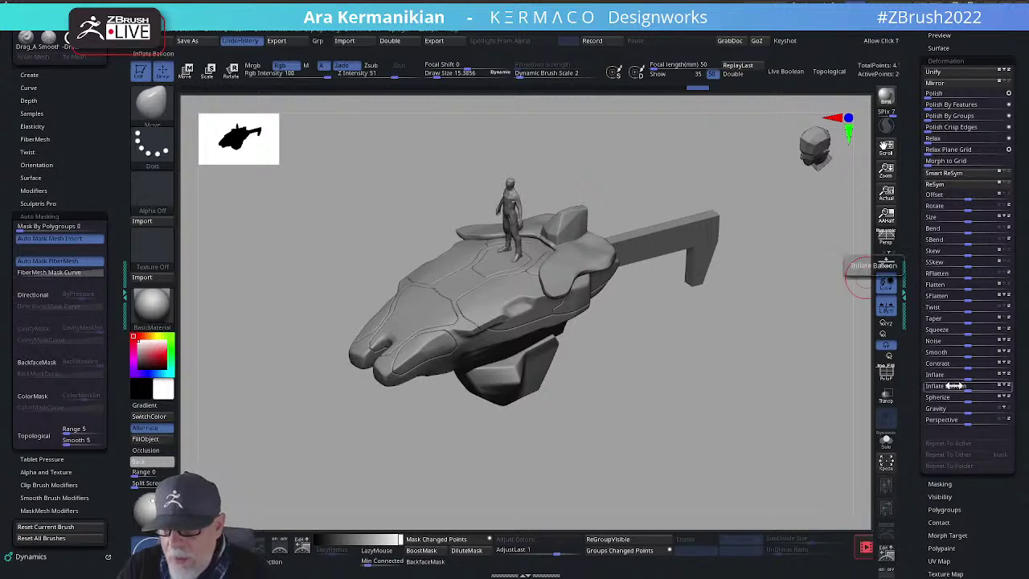
click(942, 484)
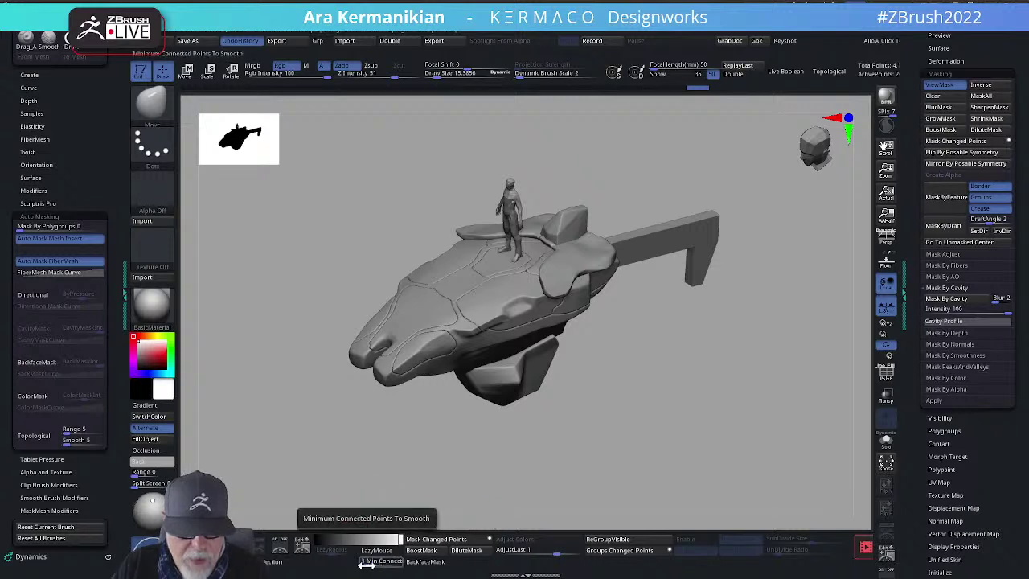
key(ctrl)
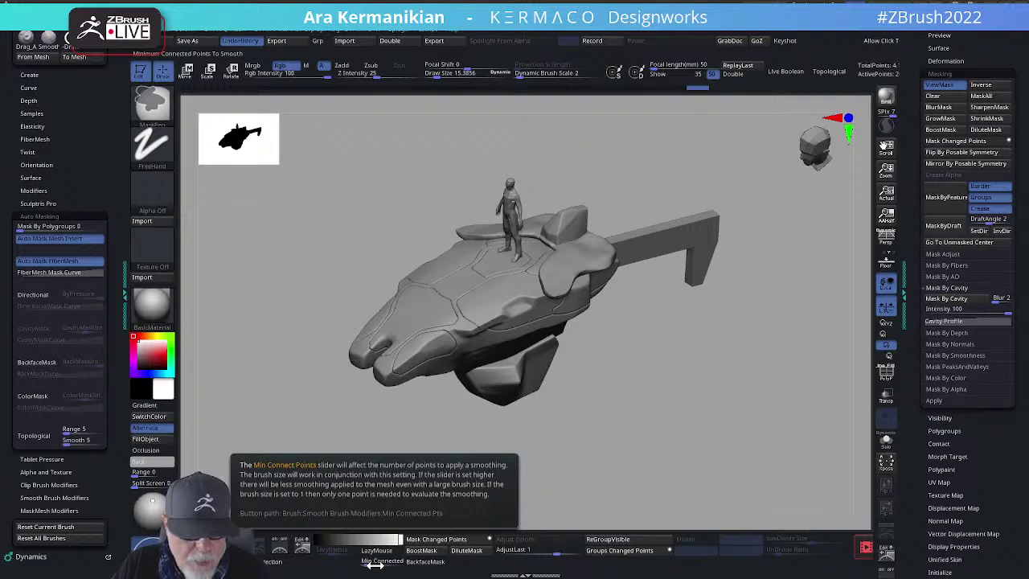
click(42, 216)
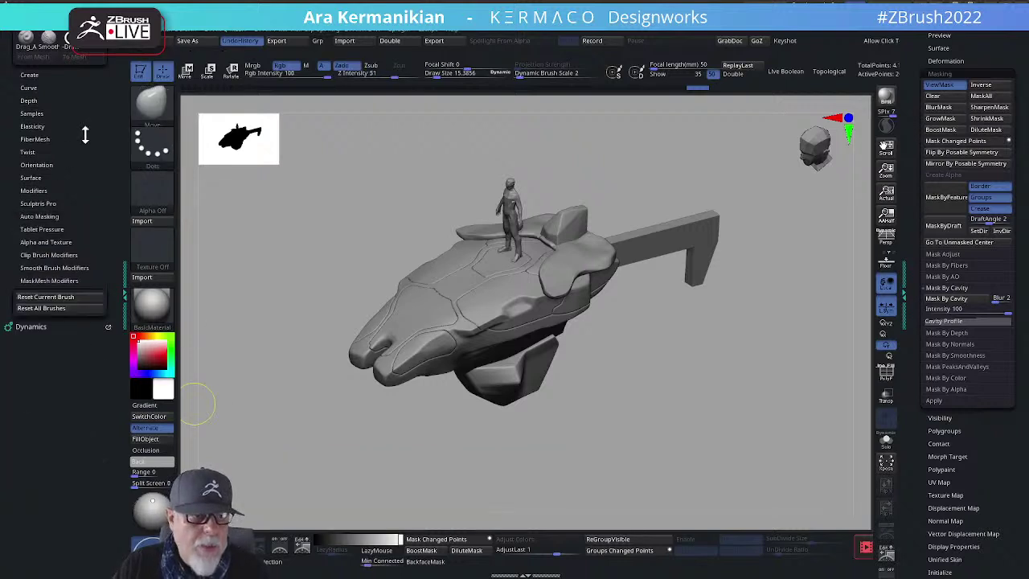
scroll(83, 161, up, 2)
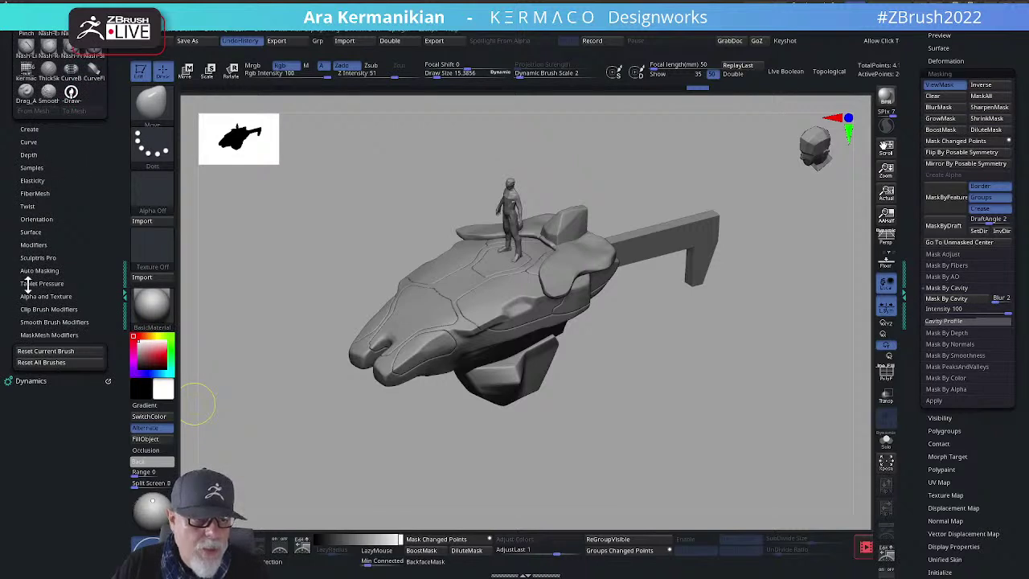
click(38, 321)
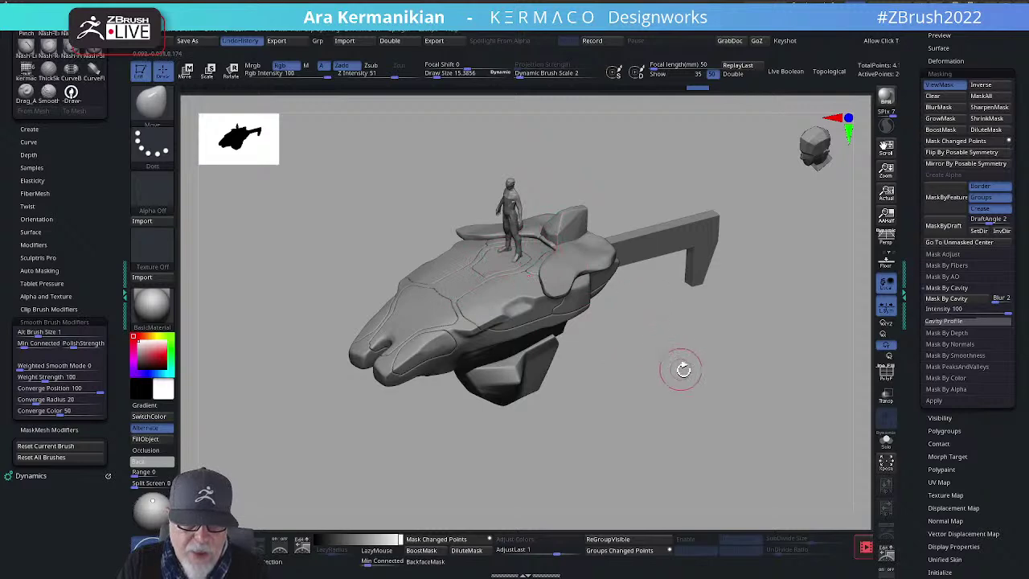
Step: Turn on transparency and examine how the faceted piece's pointed ends meet the body from below and from the side
mouse_move(734, 397)
alt+mouse_down()
mouse_move(739, 439)
mouse_move(710, 394)
mouse_move(665, 399)
mouse_move(705, 448)
mouse_move(717, 448)
mouse_move(689, 409)
mouse_move(728, 394)
mouse_move(706, 353)
mouse_move(620, 333)
alt+mouse_up()
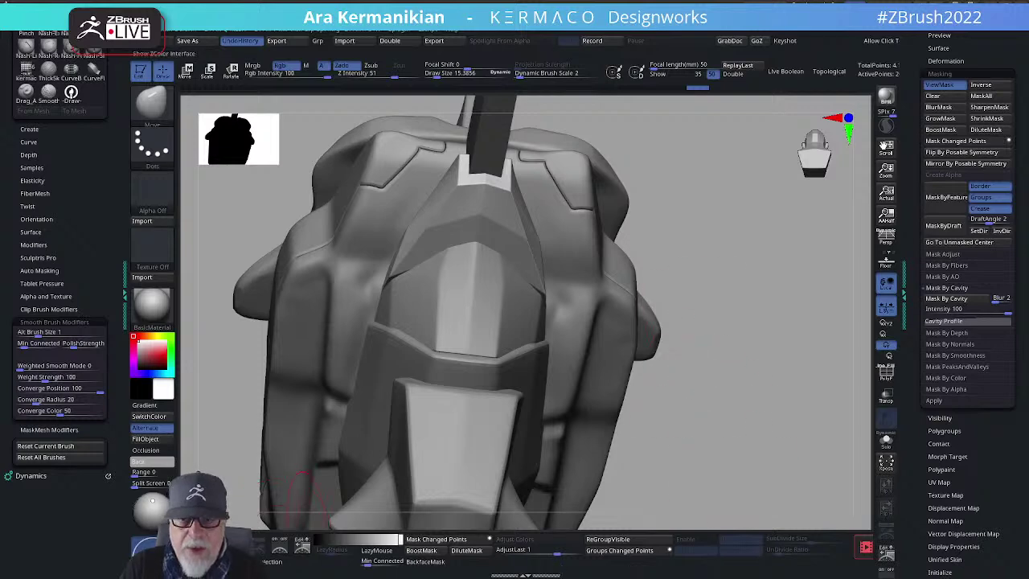
mouse_move(758, 356)
mouse_down()
mouse_move(797, 381)
mouse_move(818, 369)
mouse_move(540, 368)
mouse_up()
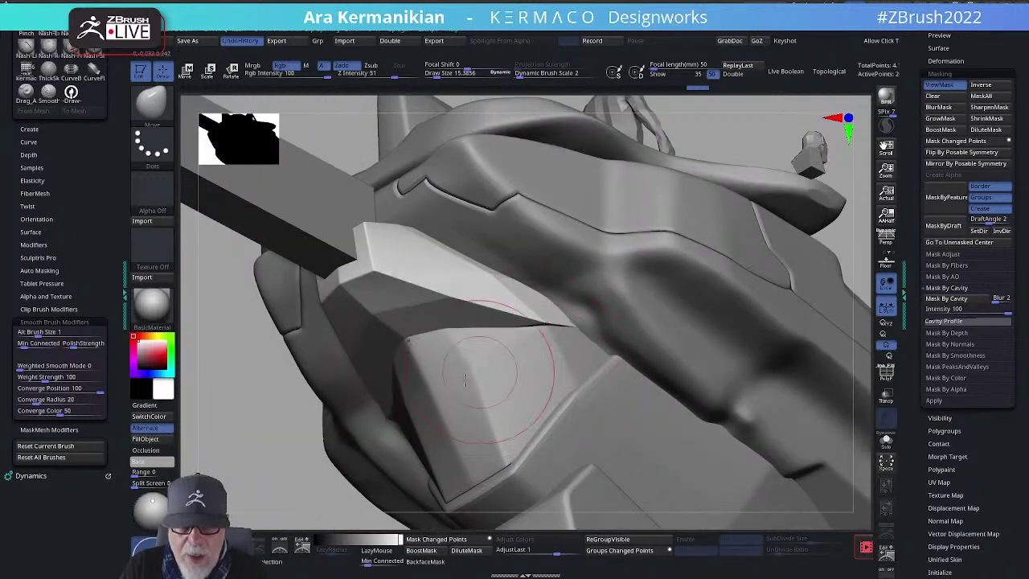
drag(243, 470, 471, 356)
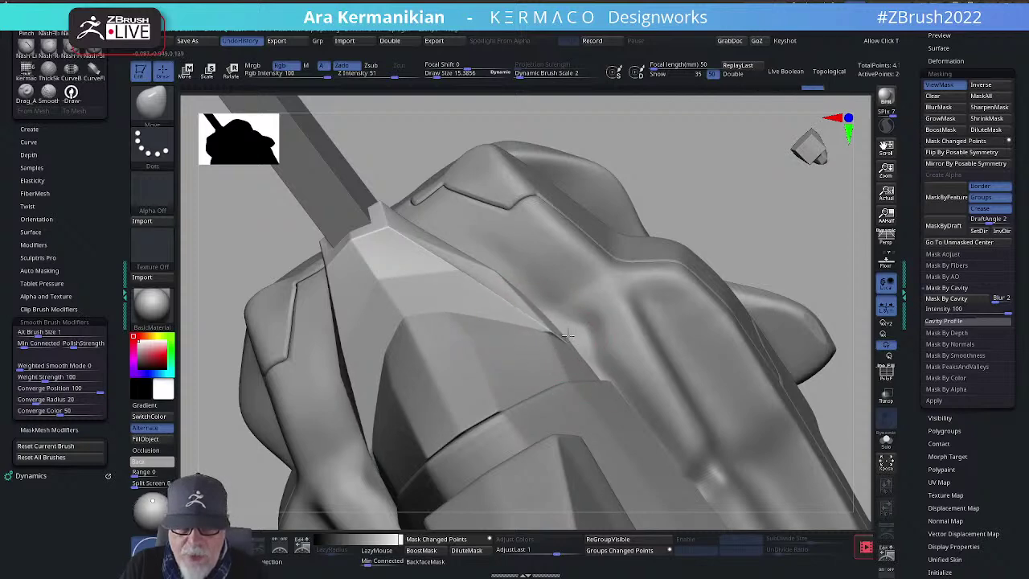
click(881, 399)
mouse_move(732, 230)
alt+mouse_down()
mouse_move(705, 193)
mouse_move(783, 276)
mouse_move(733, 295)
mouse_move(766, 262)
mouse_move(667, 334)
mouse_move(561, 340)
alt+mouse_up()
drag(390, 487, 528, 344)
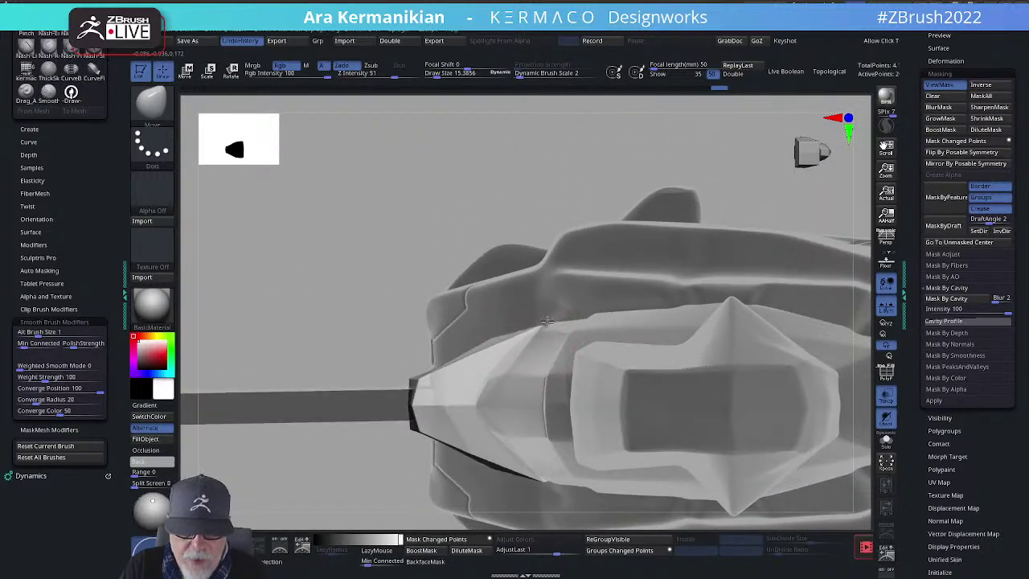
drag(675, 201, 590, 318)
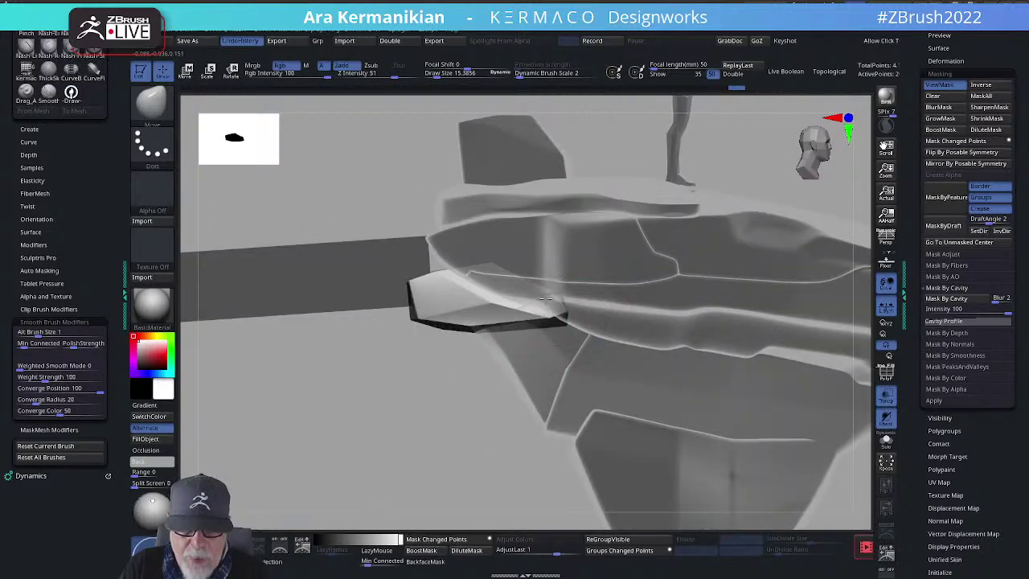
Step: Set the Move brush draw size to about 20.6 and pull the faceted piece's rear corner up to the body's rear edge
drag(482, 347, 538, 322)
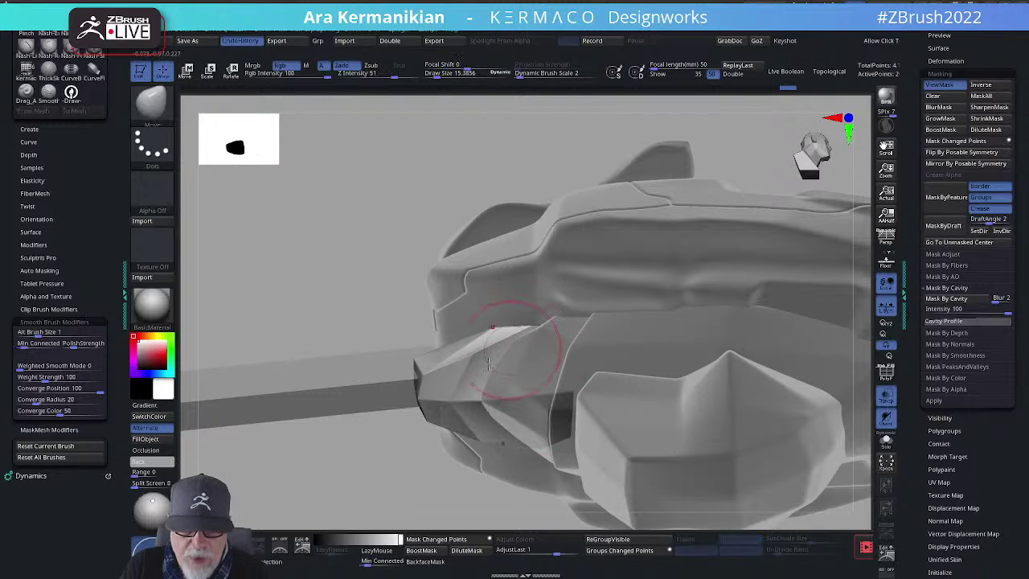
drag(322, 506, 731, 338)
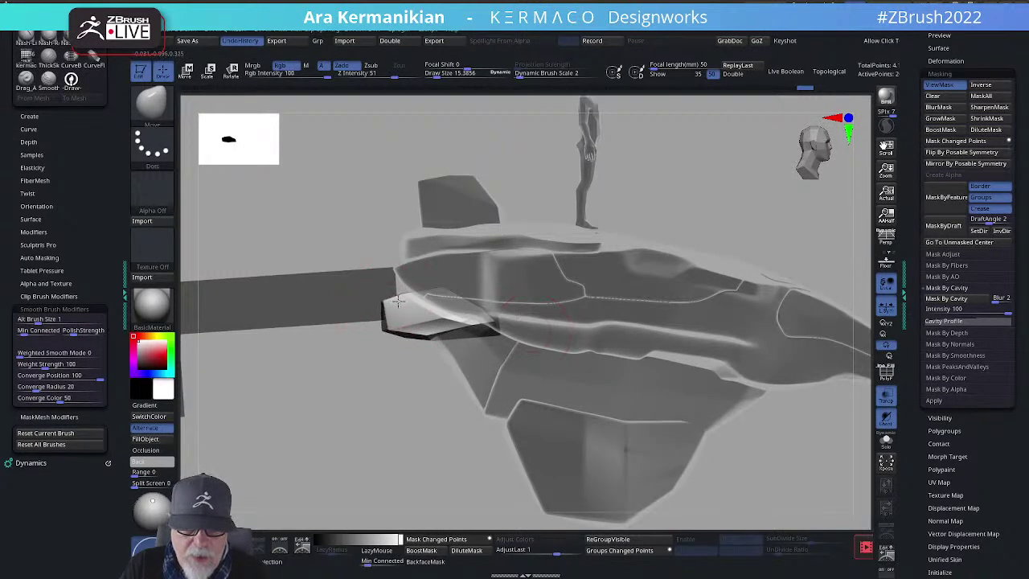
drag(367, 300, 398, 300)
mouse_move(356, 413)
mouse_down()
mouse_move(433, 281)
mouse_move(426, 270)
mouse_move(597, 236)
mouse_move(364, 245)
mouse_move(539, 246)
mouse_move(616, 260)
mouse_move(617, 274)
mouse_up()
mouse_move(776, 259)
mouse_down()
mouse_move(760, 294)
mouse_move(599, 333)
mouse_move(484, 301)
mouse_move(471, 280)
mouse_move(503, 298)
mouse_move(606, 409)
mouse_move(625, 453)
mouse_move(701, 432)
mouse_up()
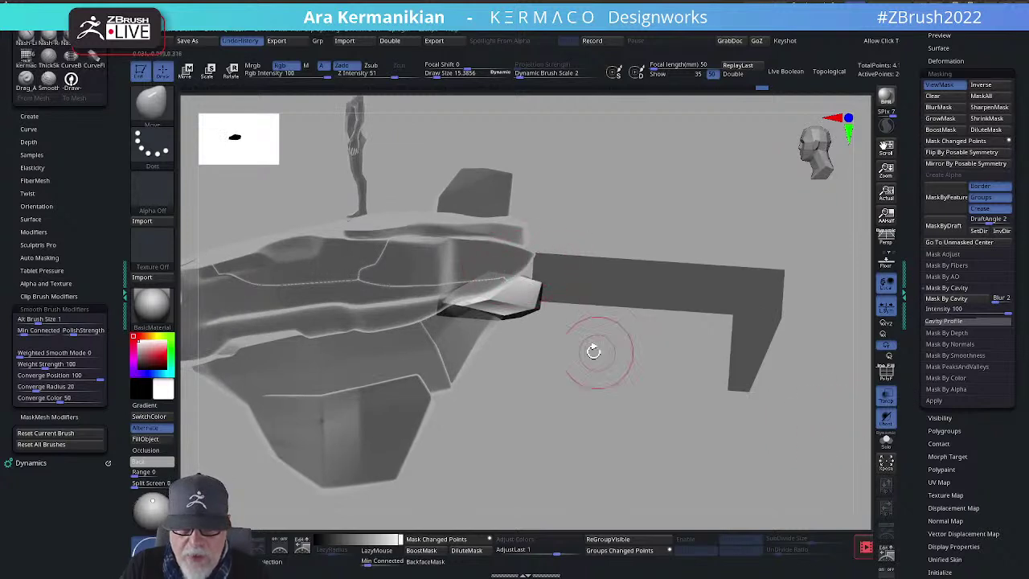
click(886, 439)
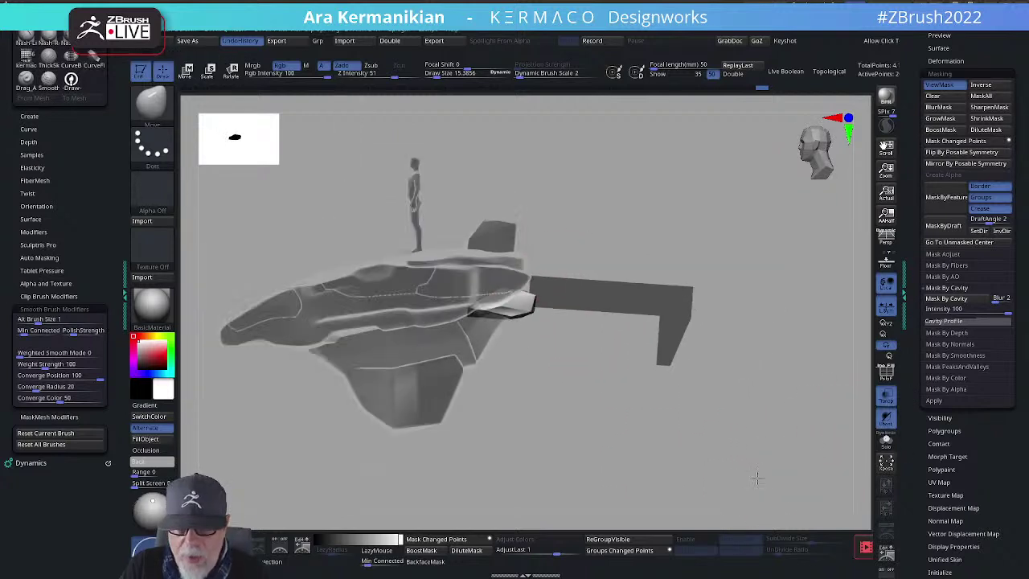
mouse_move(606, 430)
mouse_down()
mouse_move(587, 404)
mouse_move(611, 479)
mouse_up()
key(s)
mouse_move(557, 351)
mouse_down()
mouse_move(538, 286)
mouse_move(537, 297)
mouse_up()
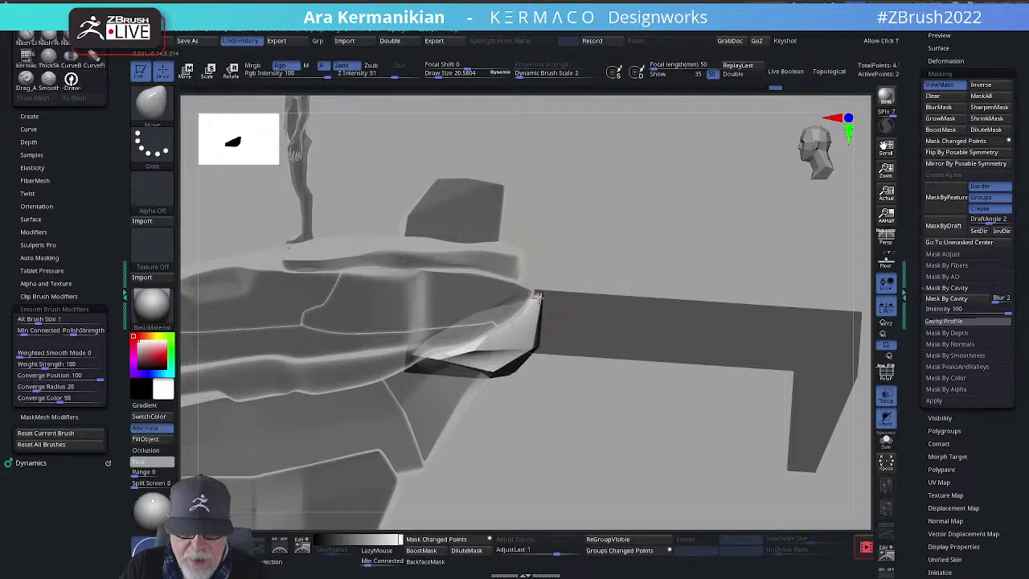
drag(689, 242, 561, 288)
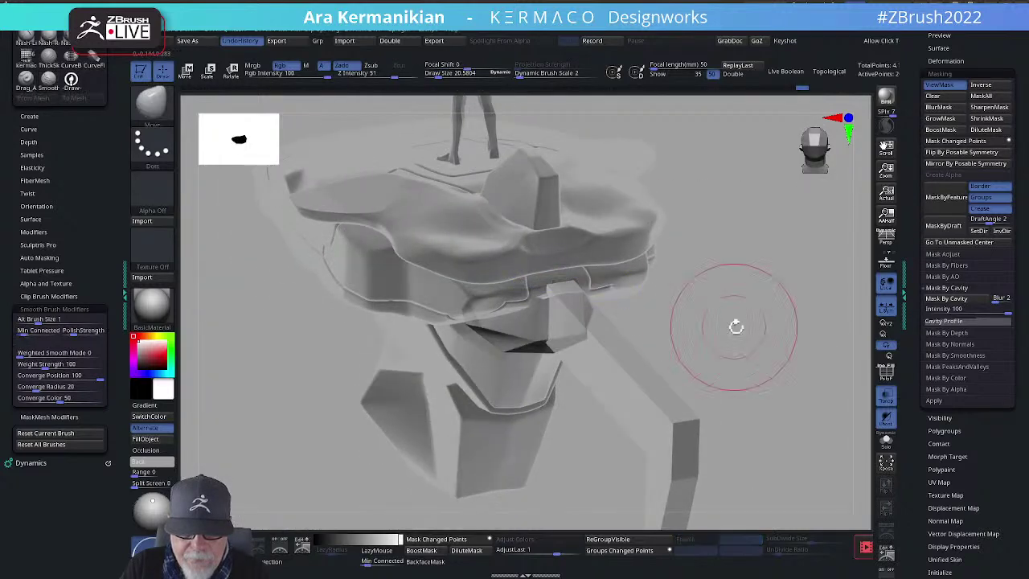
Step: Reduce the draw size to 5.44, nudge and smooth the faceted piece's edge near the tail beam, and turn off transparency
shift+drag(735, 327, 773, 280)
key(s)
drag(579, 293, 574, 291)
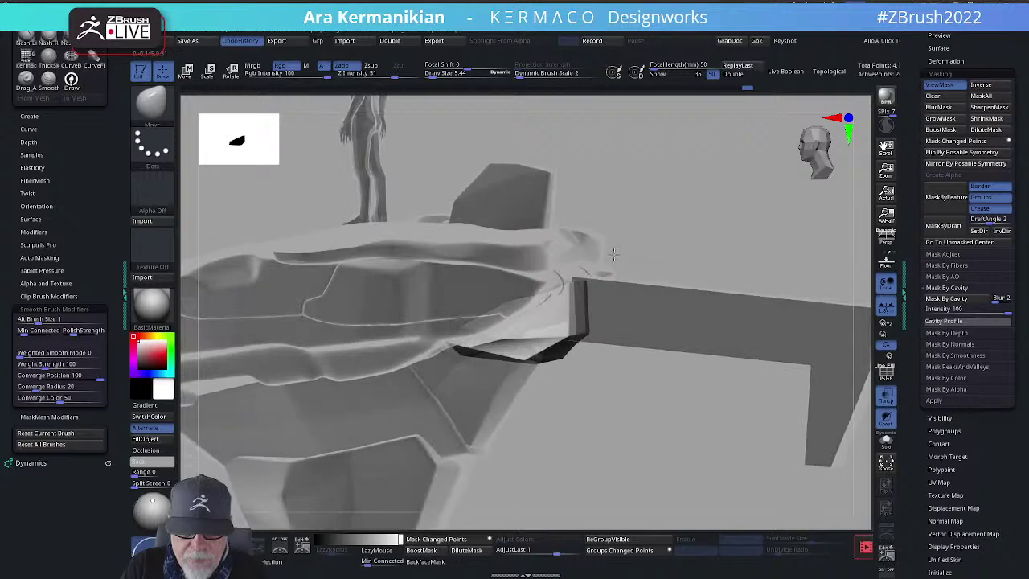
shift+drag(522, 338, 503, 337)
mouse_move(632, 458)
mouse_down()
mouse_move(612, 357)
mouse_move(604, 429)
mouse_move(660, 401)
mouse_move(742, 437)
mouse_move(868, 419)
mouse_move(739, 415)
mouse_move(827, 404)
mouse_move(749, 407)
mouse_move(690, 389)
mouse_up()
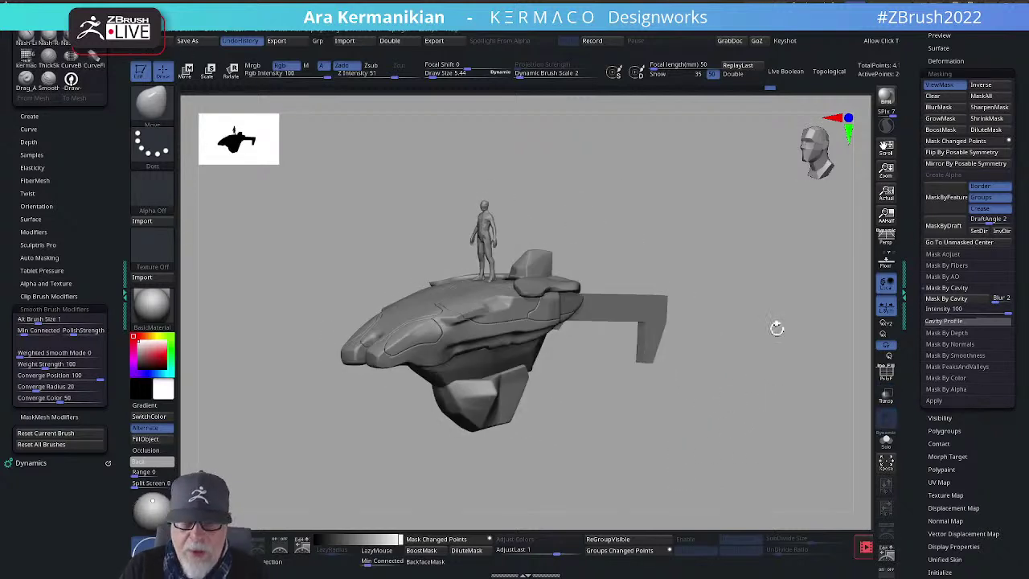
Step: Select the large faceted piece beneath the body and pull its upper pointed corner slightly toward the front
drag(770, 332, 492, 370)
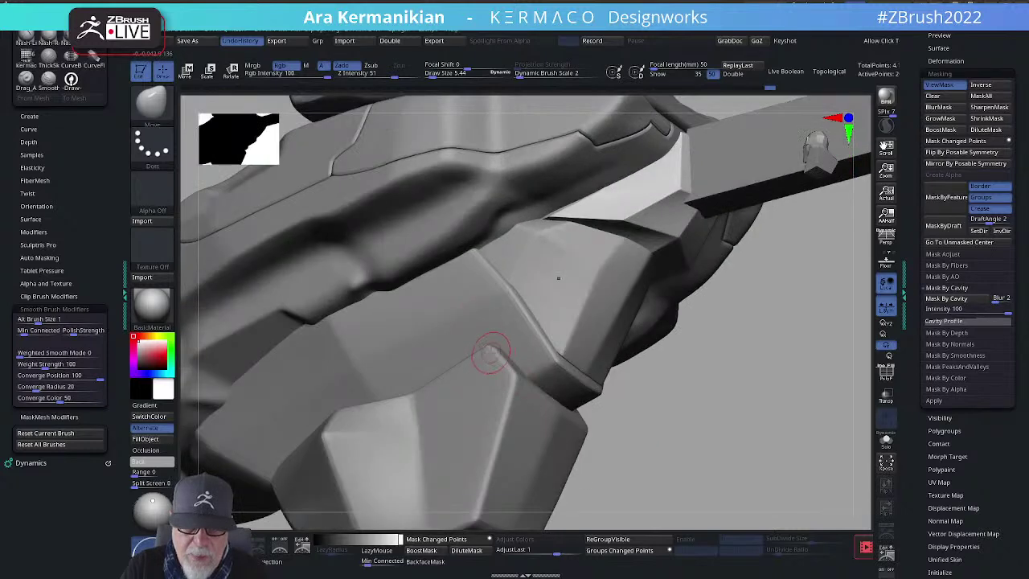
alt+click(492, 351)
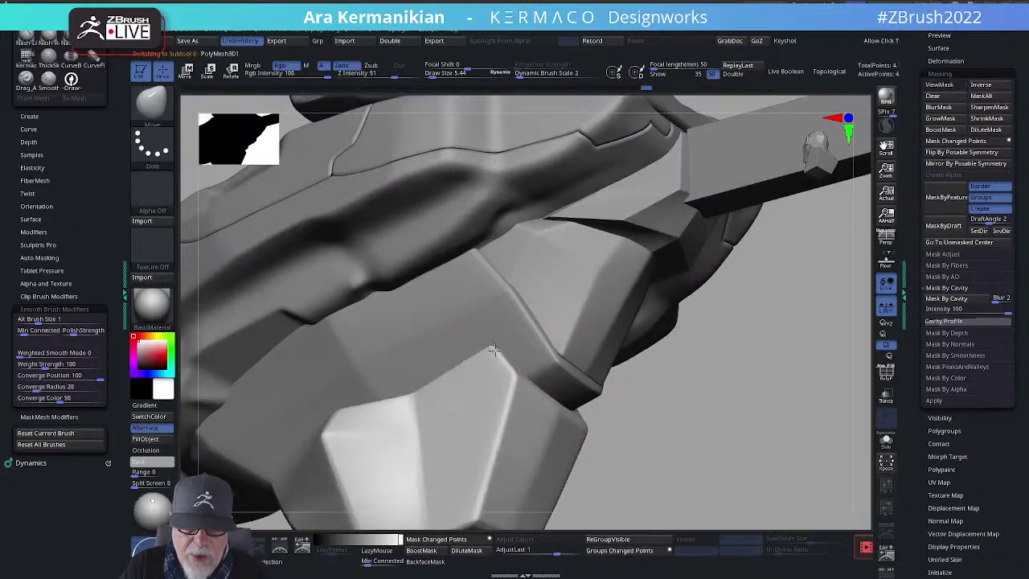
drag(507, 354, 478, 347)
alt+drag(632, 412, 517, 394)
drag(602, 423, 454, 319)
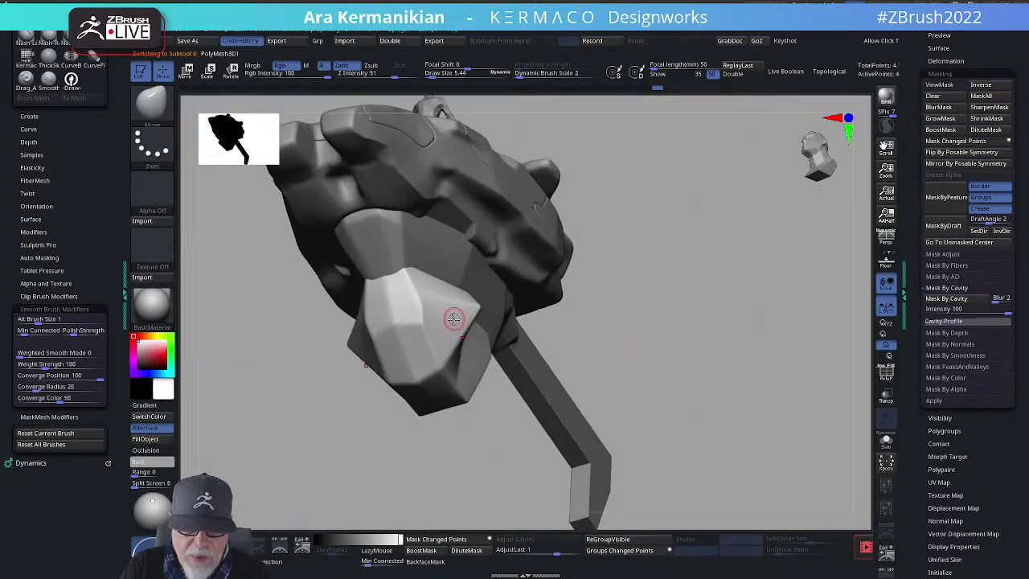
drag(615, 295, 590, 268)
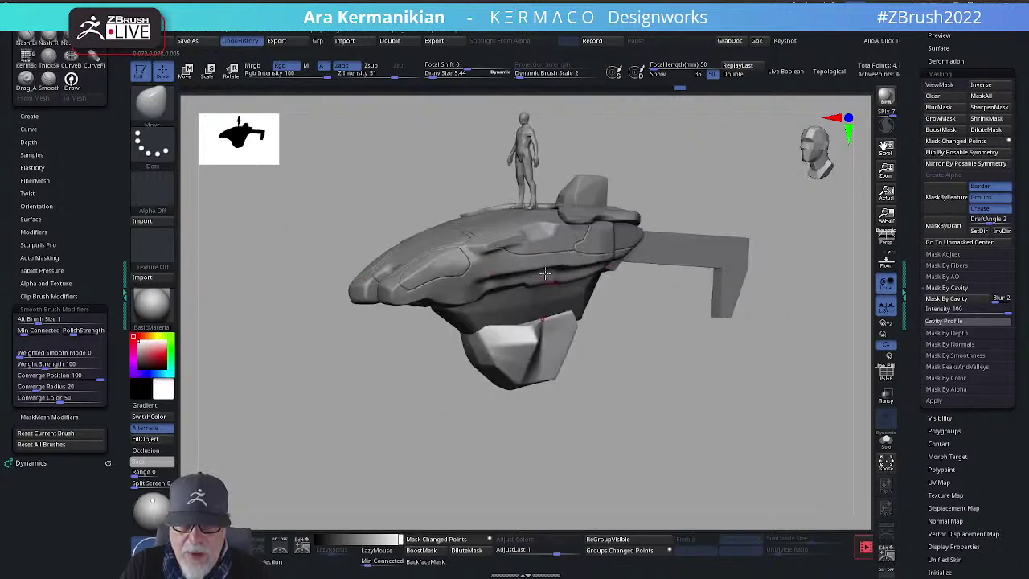
Step: View the whole body from a distance and collapse the Masking settings
drag(666, 347, 698, 394)
drag(688, 331, 610, 281)
drag(688, 302, 743, 354)
mouse_move(786, 425)
mouse_down()
mouse_move(832, 365)
mouse_move(811, 371)
mouse_move(879, 421)
mouse_move(744, 450)
mouse_move(757, 413)
mouse_move(799, 413)
mouse_up()
drag(928, 133, 976, 343)
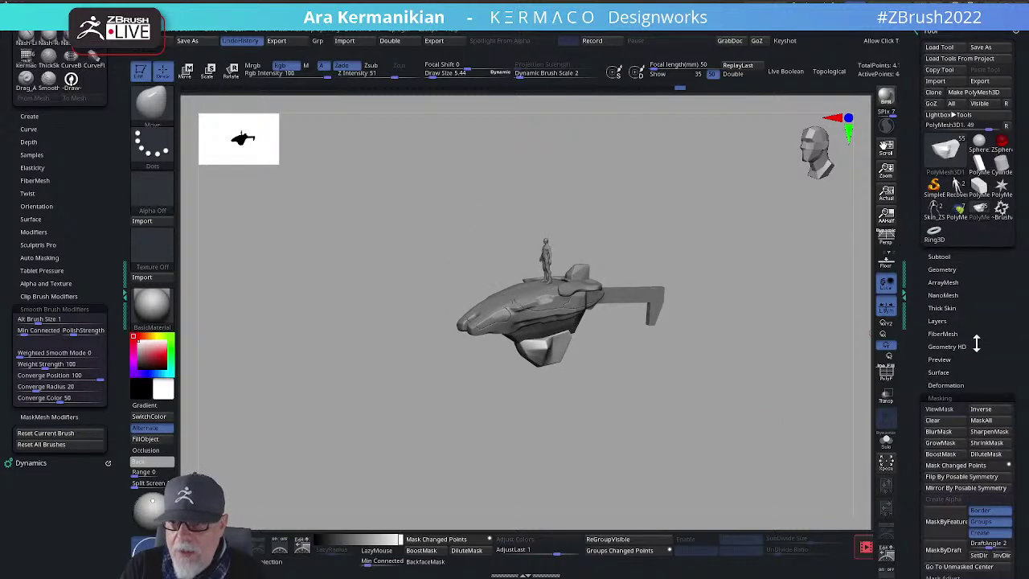
click(942, 395)
drag(1012, 301, 991, 391)
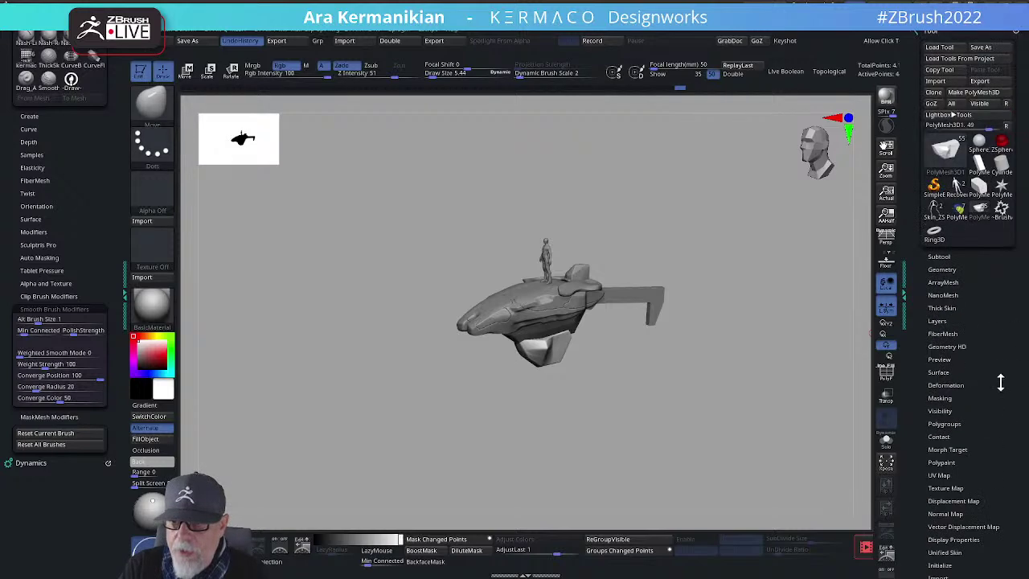
drag(736, 381, 753, 416)
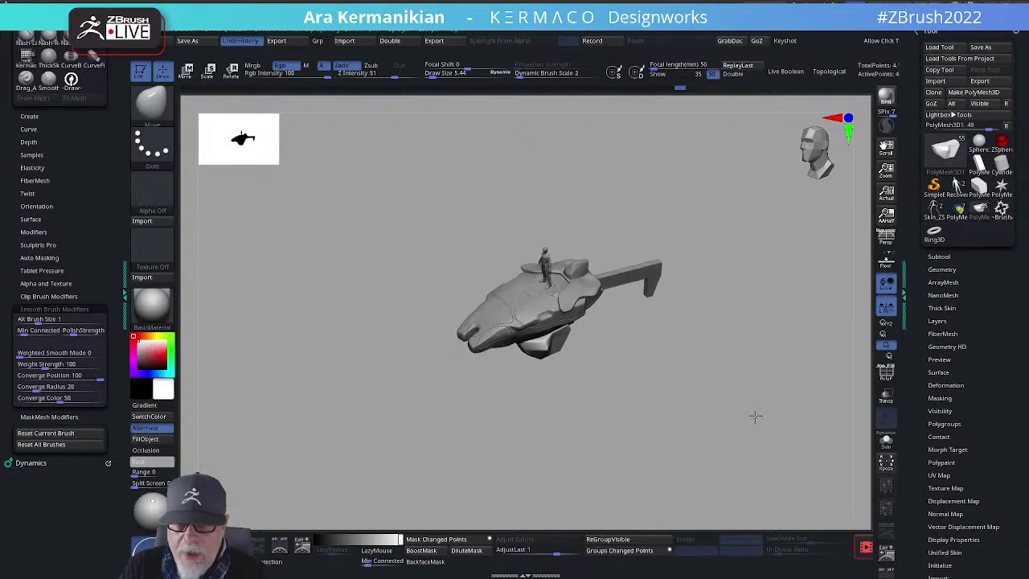
Step: Expand the Subtool list and show the Top arms, arms 3, Arms 2 and legs folders
click(937, 257)
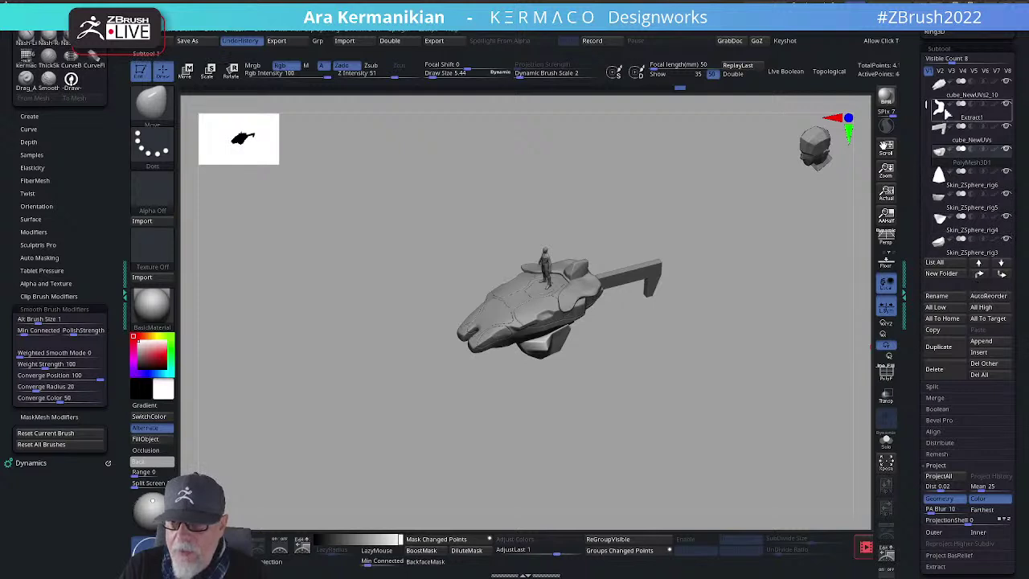
drag(923, 102, 924, 145)
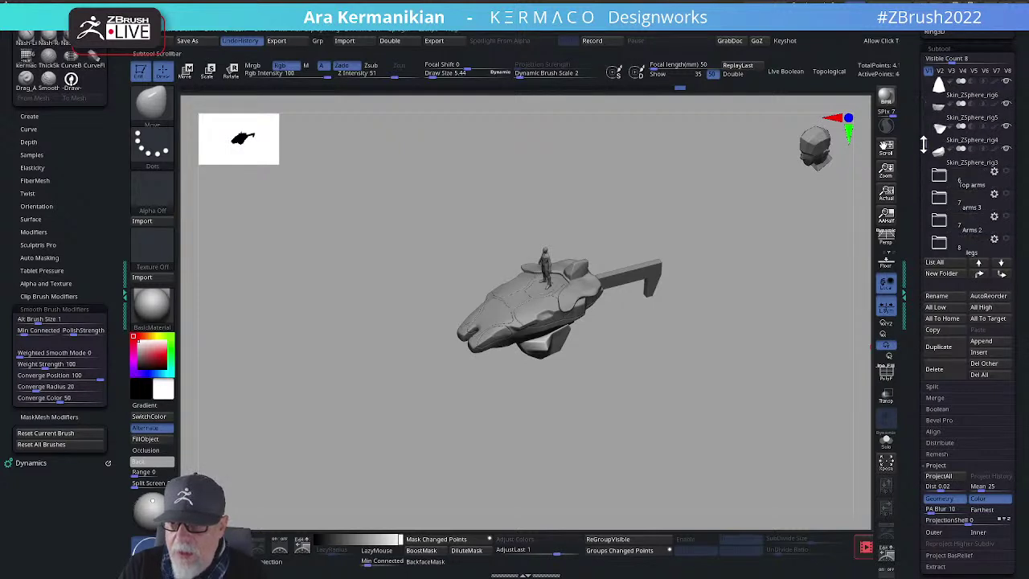
click(1007, 176)
click(1006, 194)
click(1005, 216)
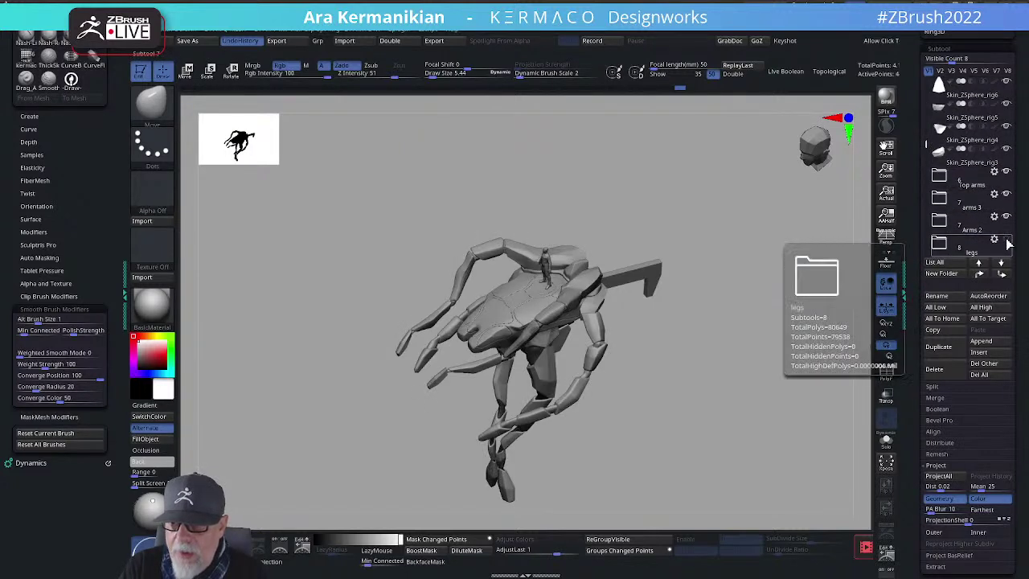
click(1005, 239)
drag(926, 145, 923, 175)
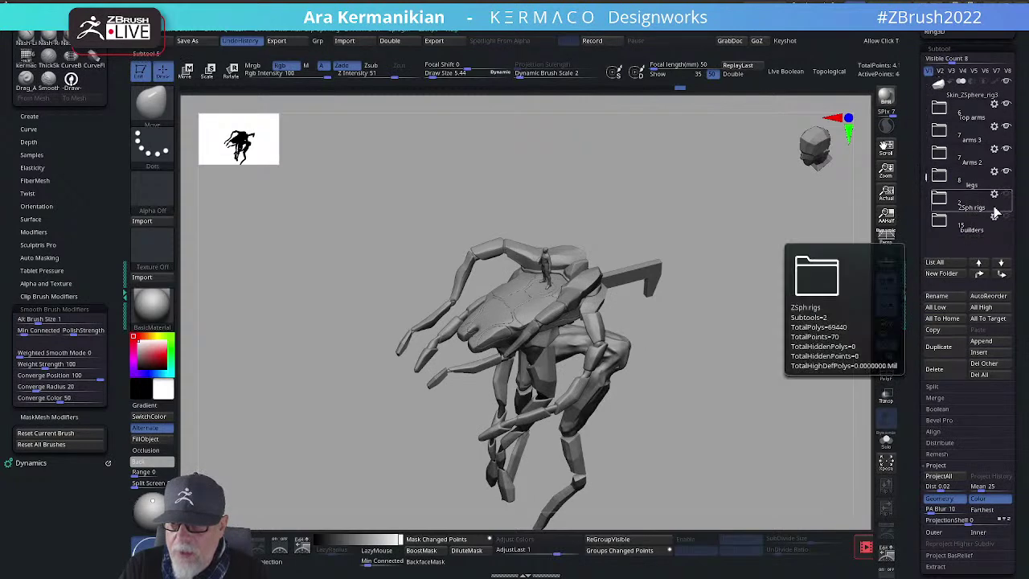
drag(758, 280, 658, 295)
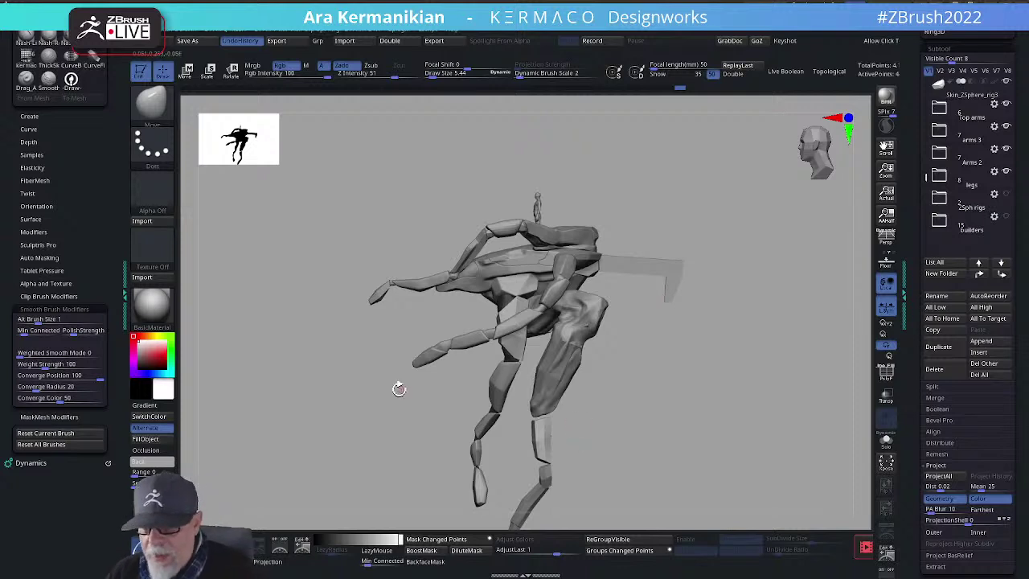
drag(731, 414, 780, 393)
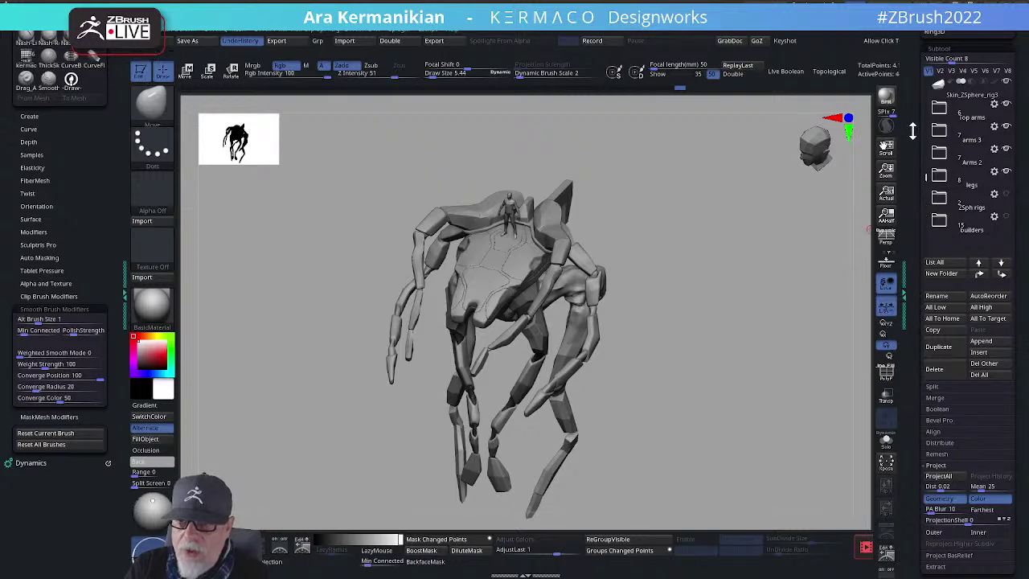
Step: Show the large red-orange PolyMesh3D5_4 subtool behind the mech and view both from the side
drag(913, 131, 913, 249)
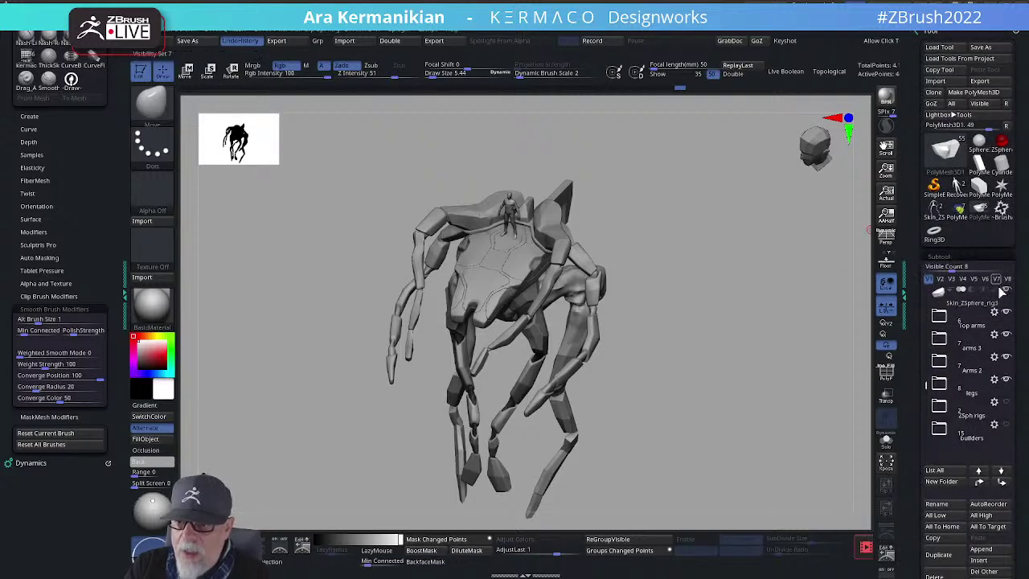
drag(924, 382, 926, 287)
click(886, 344)
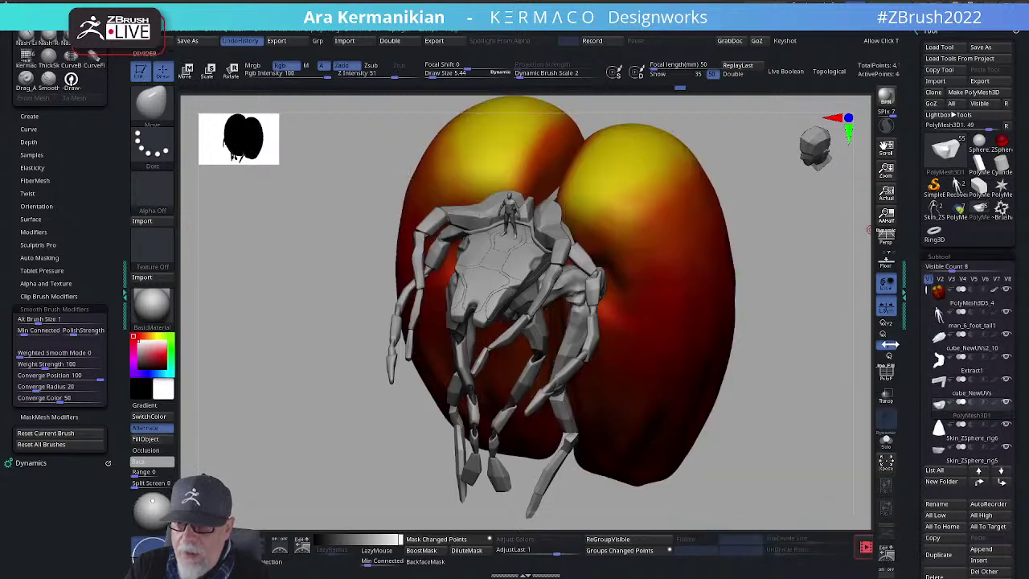
drag(808, 328, 725, 302)
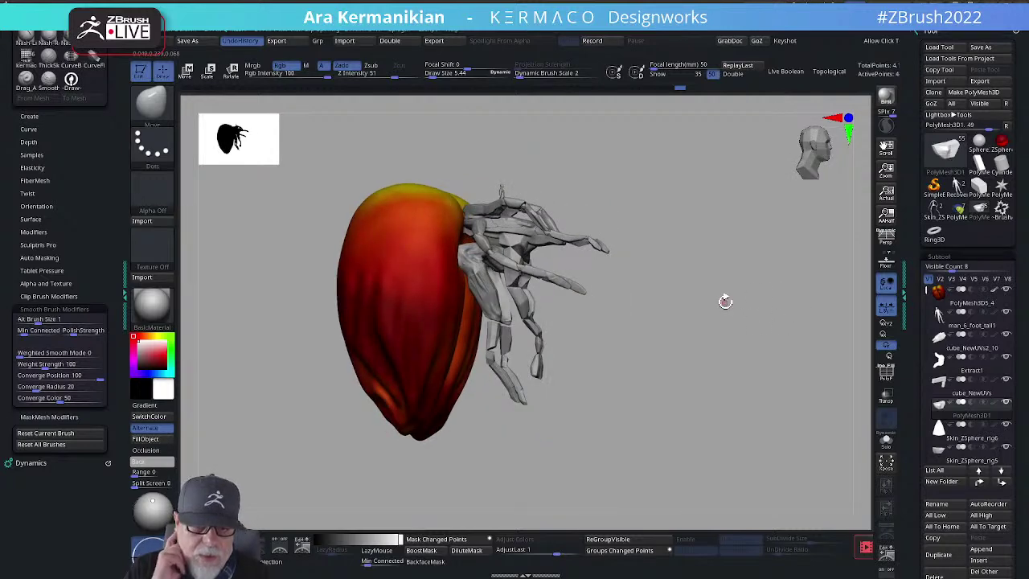
drag(700, 368, 786, 408)
drag(858, 301, 612, 346)
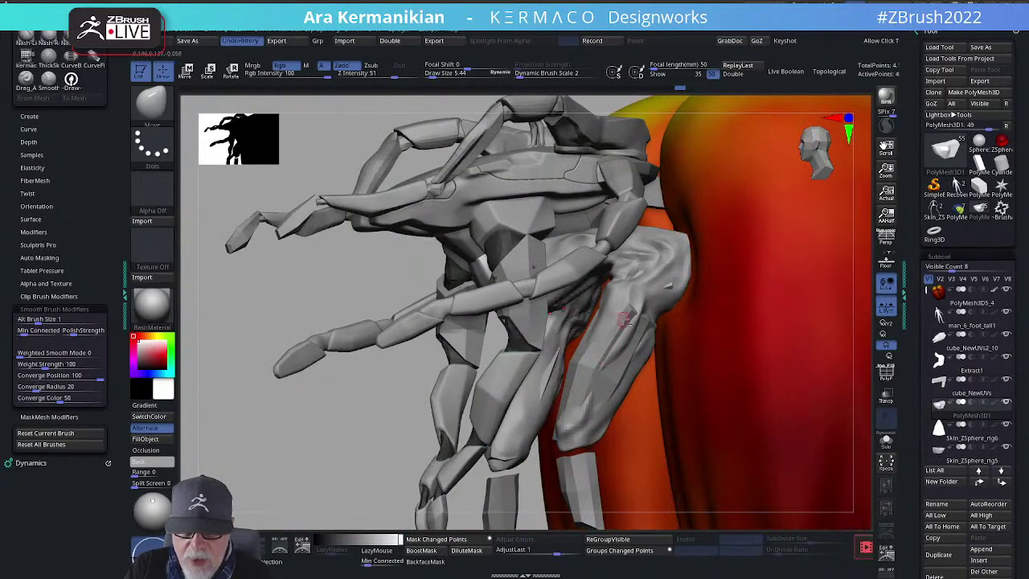
Step: Select the upper leg shell Skin_ZSphere_rig3_1 and examine the legs against the large red form
alt+click(632, 320)
alt+drag(256, 474, 316, 381)
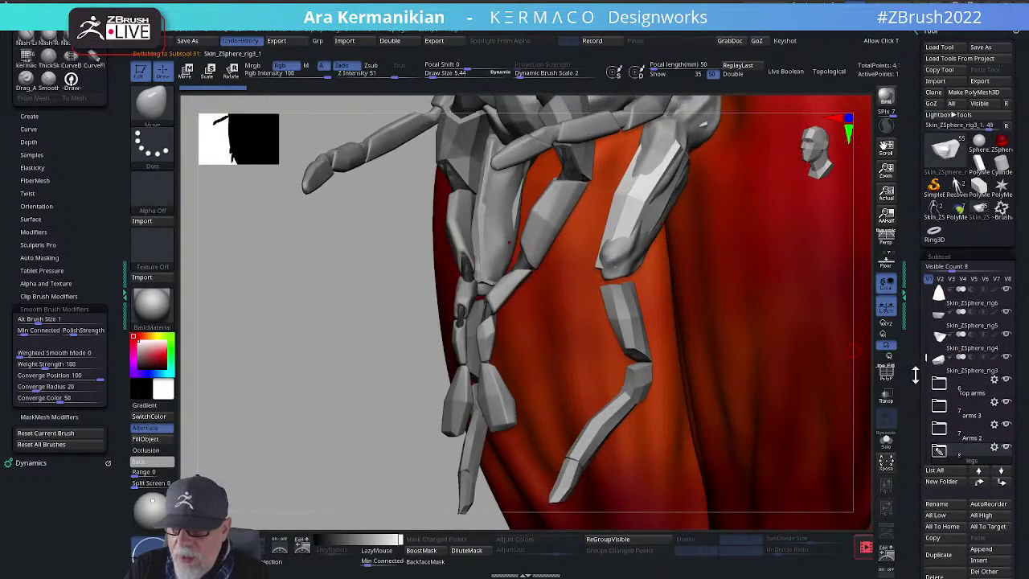
mouse_move(929, 357)
mouse_down()
mouse_move(932, 405)
mouse_move(931, 315)
mouse_up()
click(944, 387)
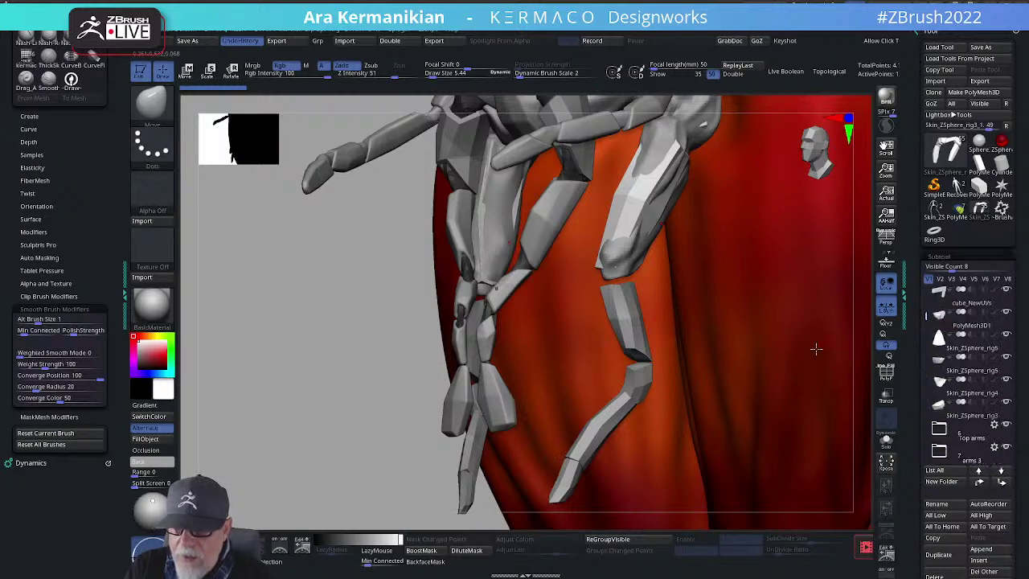
alt+drag(334, 402, 566, 350)
alt+drag(539, 408, 479, 516)
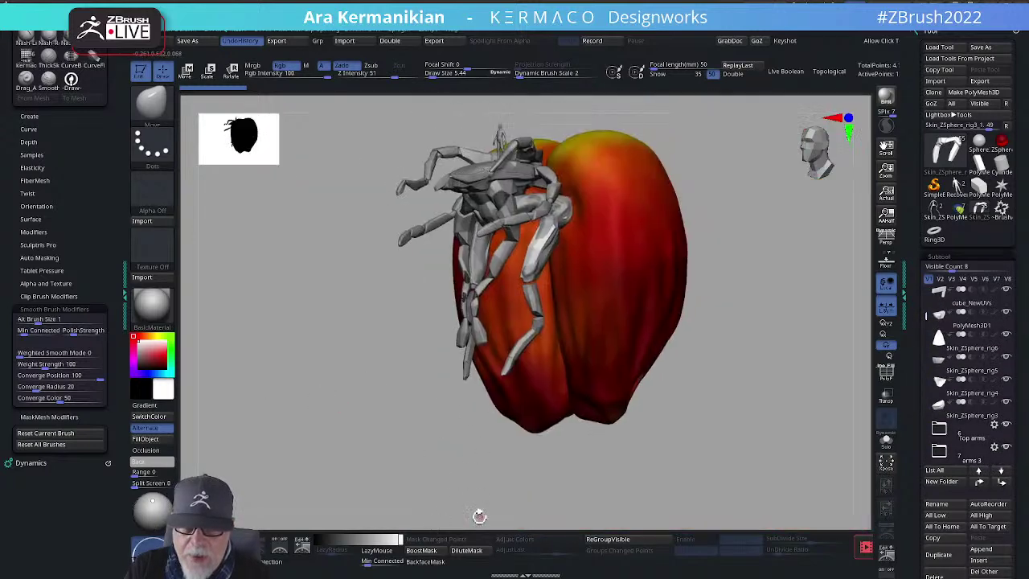
Step: Set the draw size to about 17, select the hip and thigh mesh Skin_ZSphere_rig3_12, and examine it from the front and sides
drag(867, 364, 785, 338)
key(s)
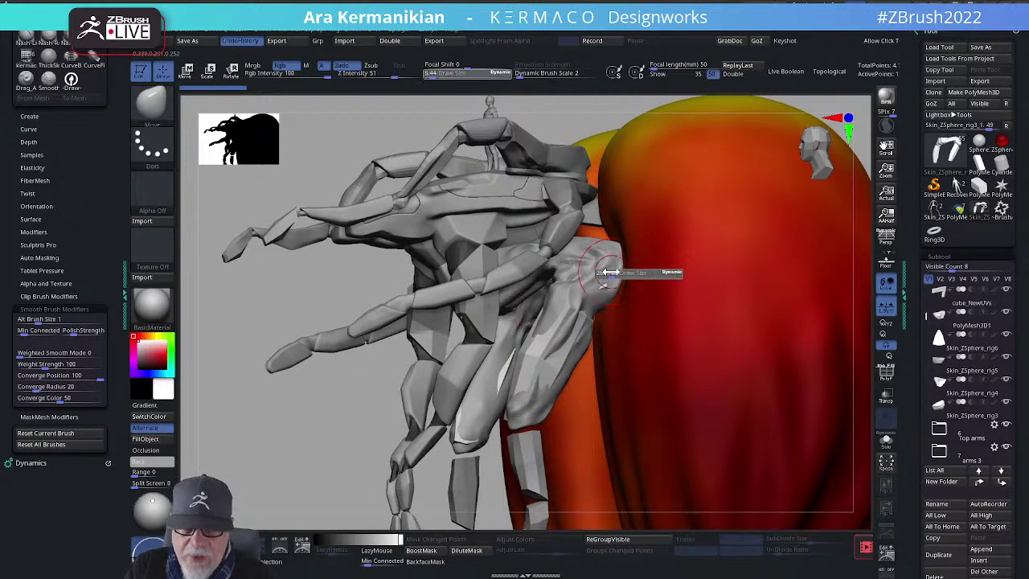
drag(608, 273, 603, 270)
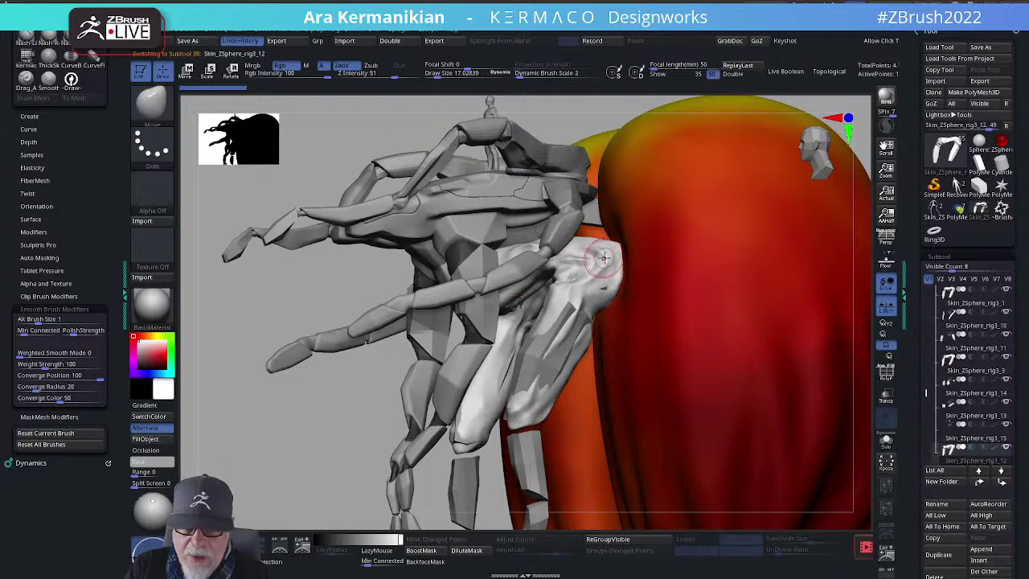
alt+drag(287, 447, 246, 330)
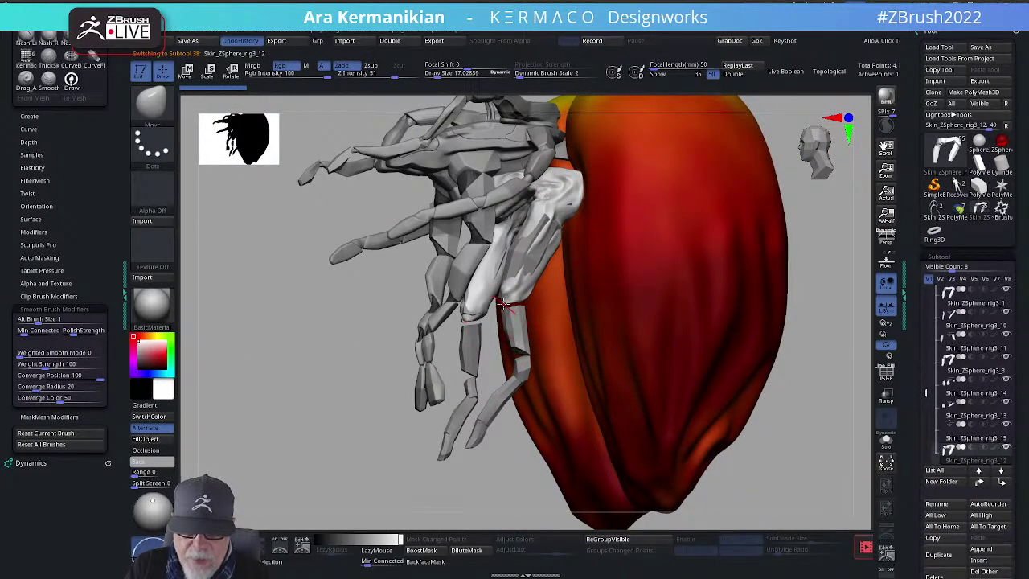
drag(469, 452, 575, 238)
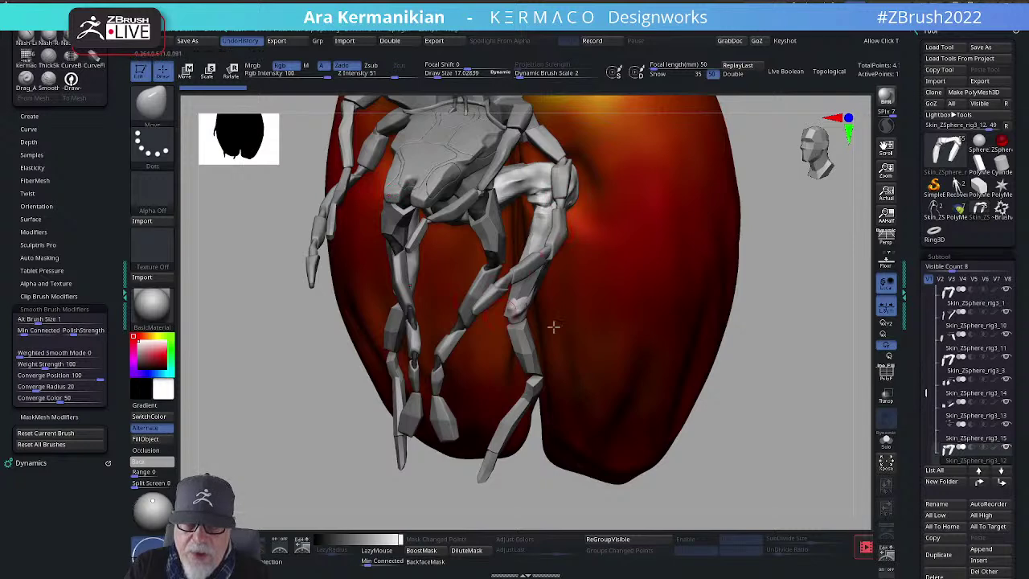
shift+drag(774, 360, 718, 332)
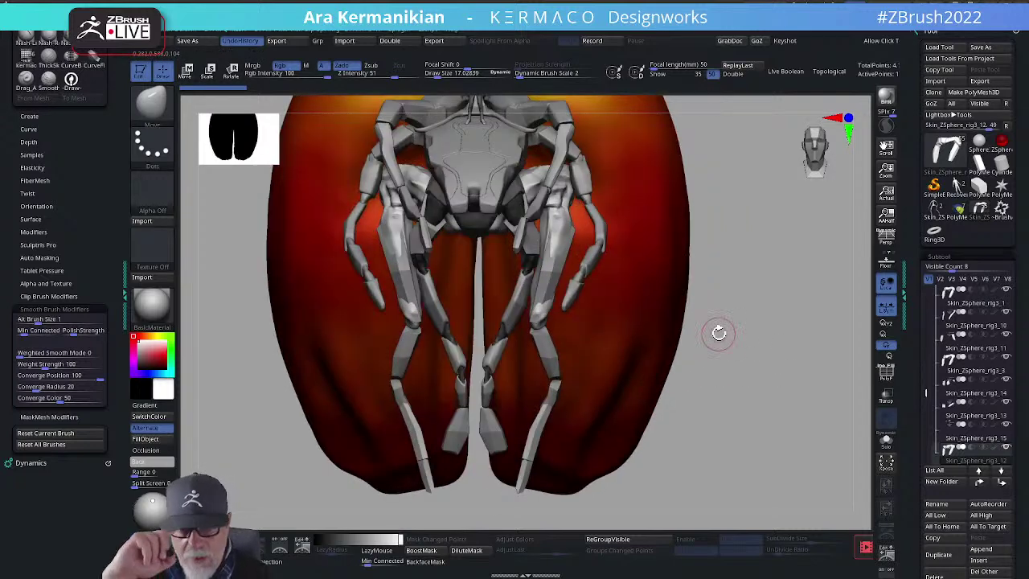
drag(790, 366, 640, 277)
alt+drag(786, 383, 723, 474)
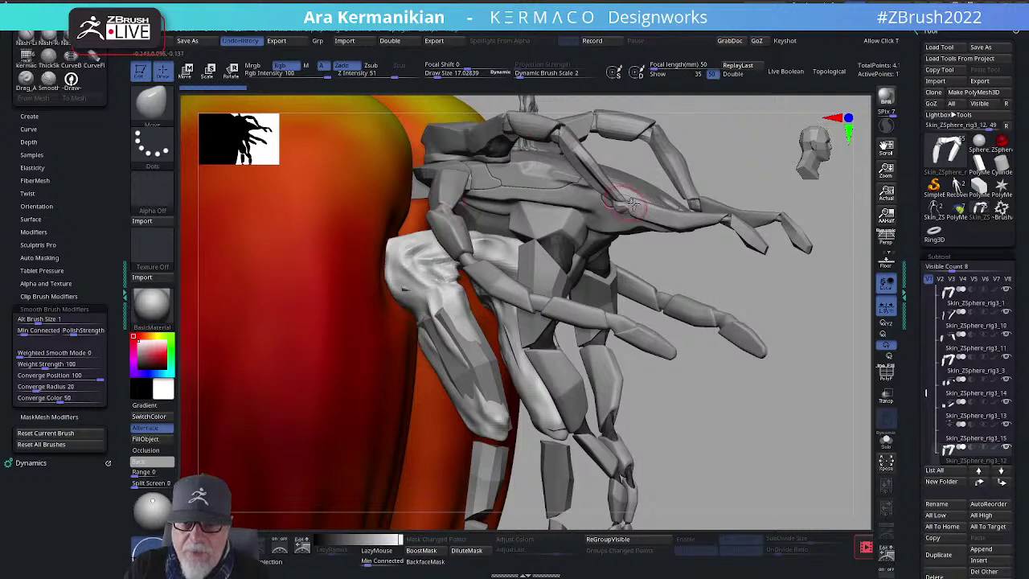
drag(788, 193, 833, 262)
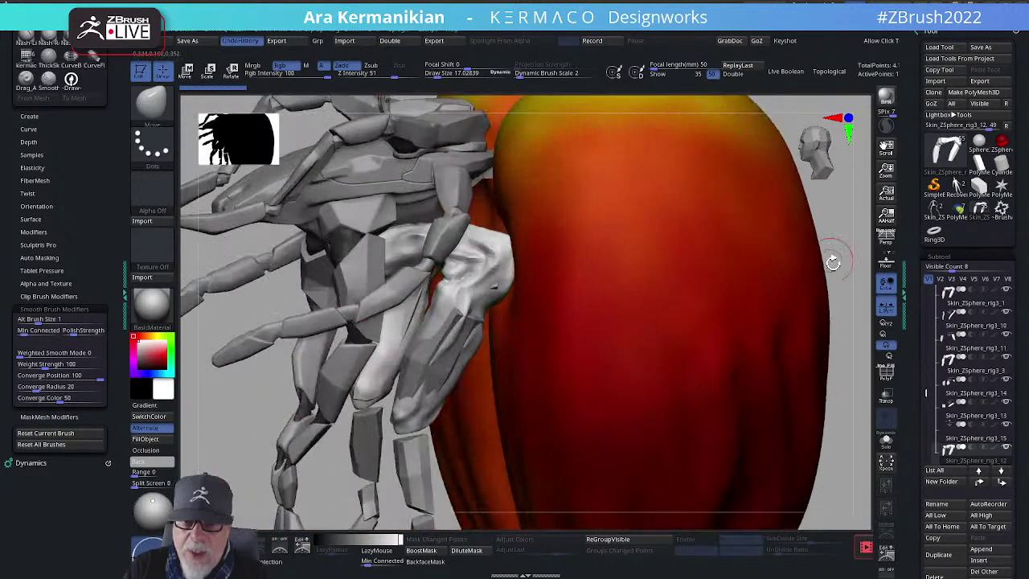
Step: Examine the whole mech against the large red-orange rear form from the front and both sides
key(f)
drag(769, 260, 760, 241)
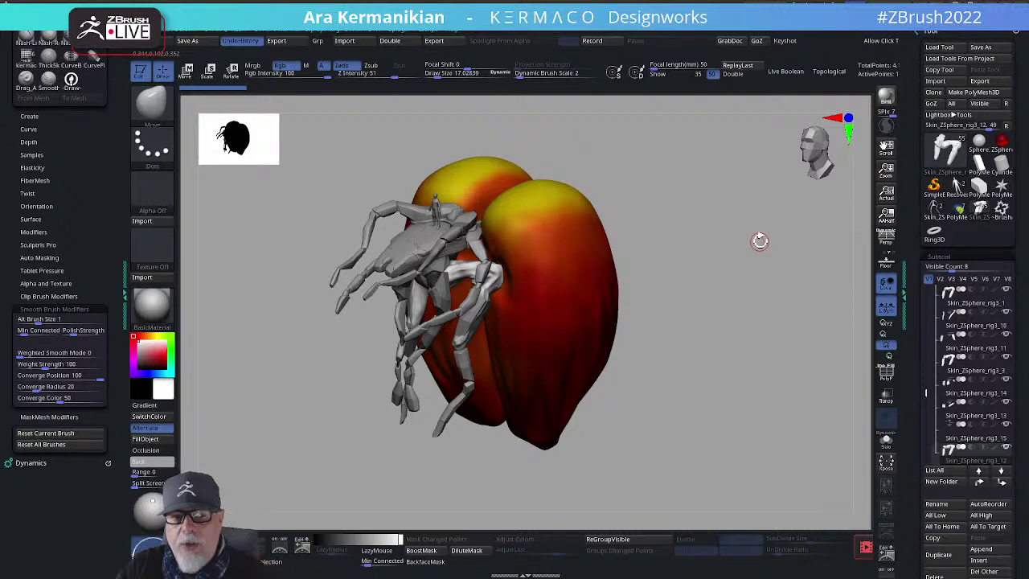
drag(803, 345, 660, 279)
drag(733, 300, 689, 280)
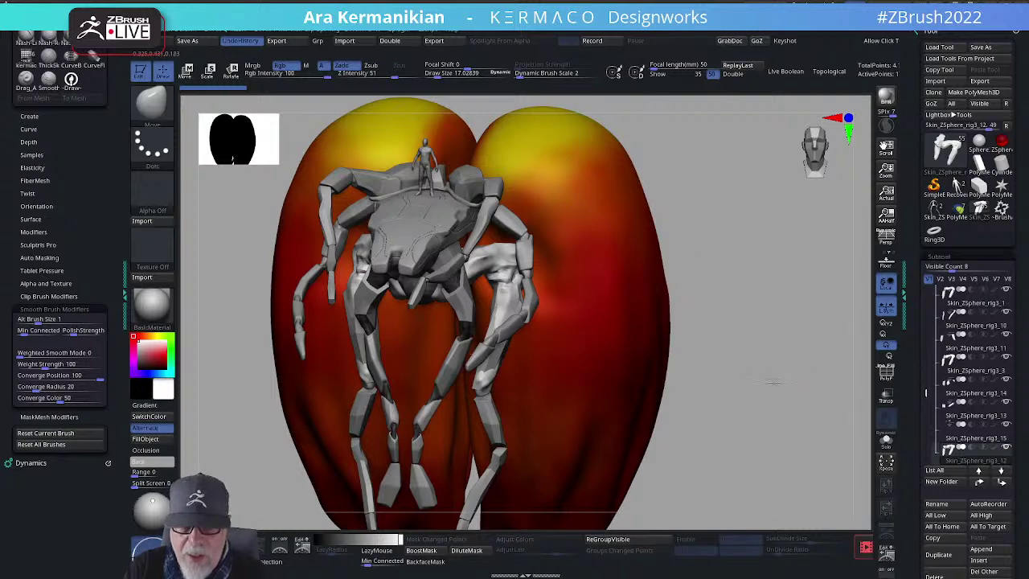
drag(773, 383, 452, 311)
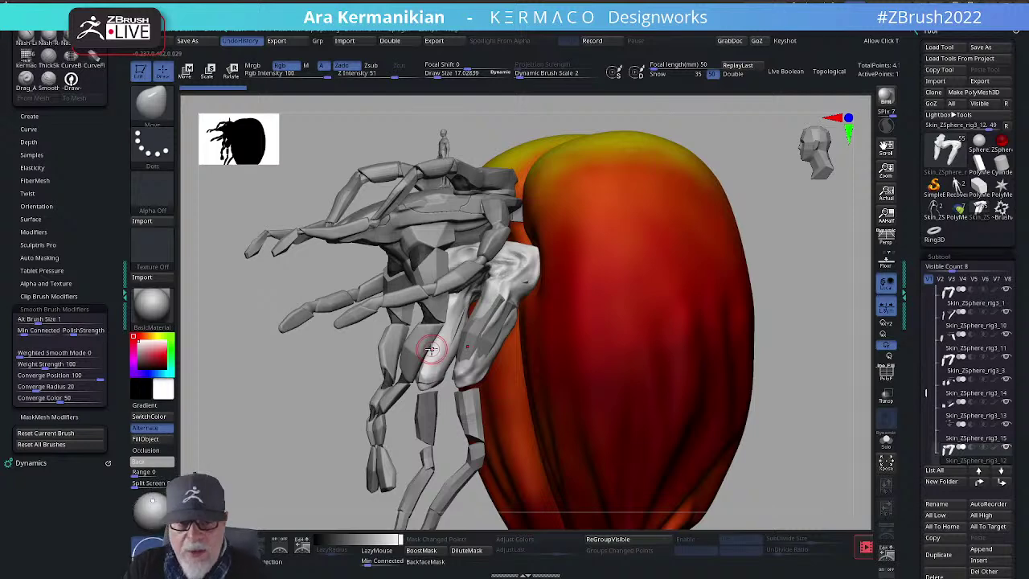
drag(838, 287, 781, 311)
key(f)
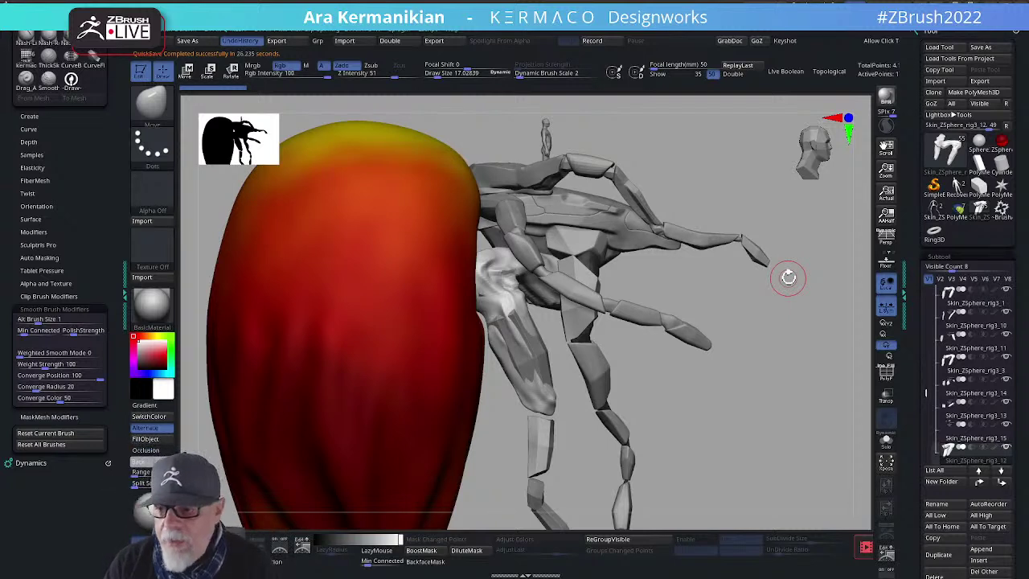
Step: Render a BPR preview of the full mech and its rear form in three-quarter view
drag(774, 339, 723, 331)
drag(736, 330, 776, 323)
click(885, 97)
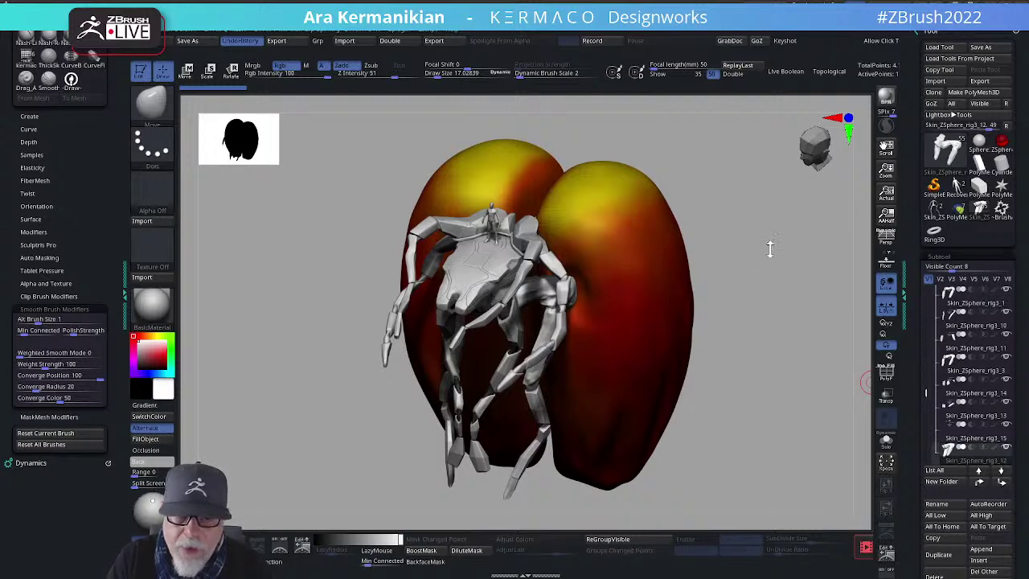
Step: Review the mech's overall silhouette and proportions from above, in three-quarter view and straight from the front
drag(780, 236, 762, 298)
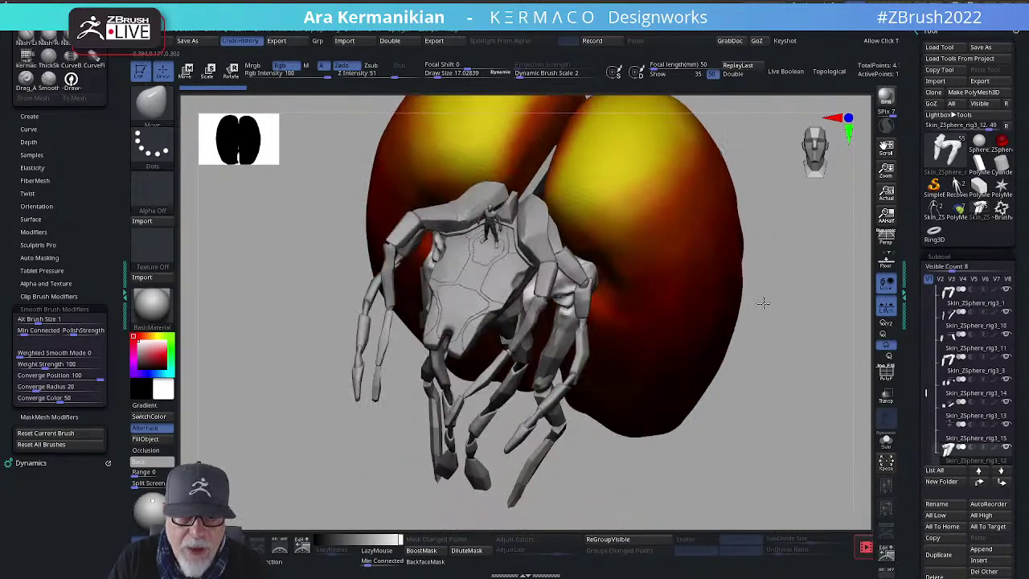
drag(793, 375, 722, 251)
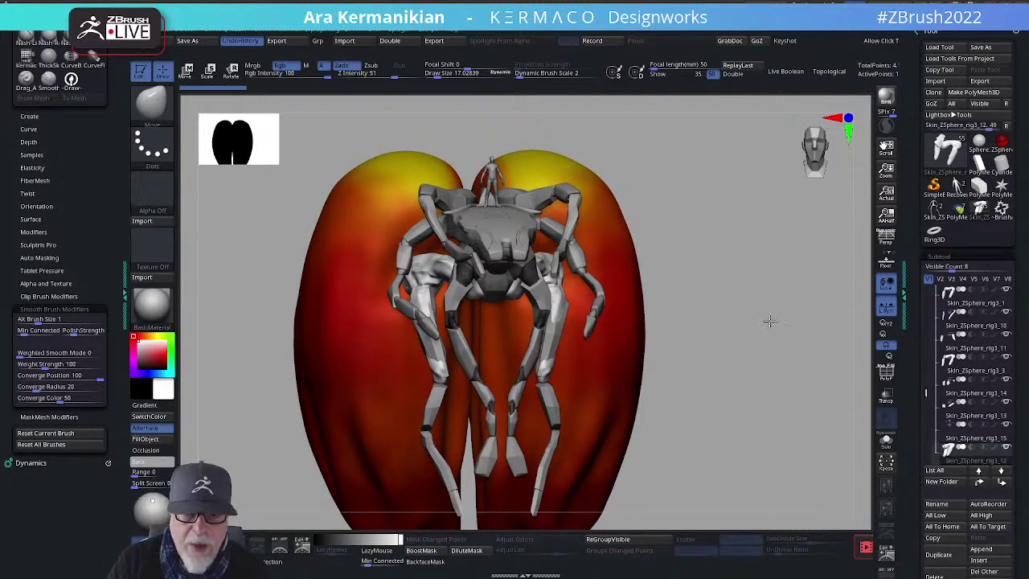
drag(769, 323, 645, 266)
drag(716, 211, 763, 261)
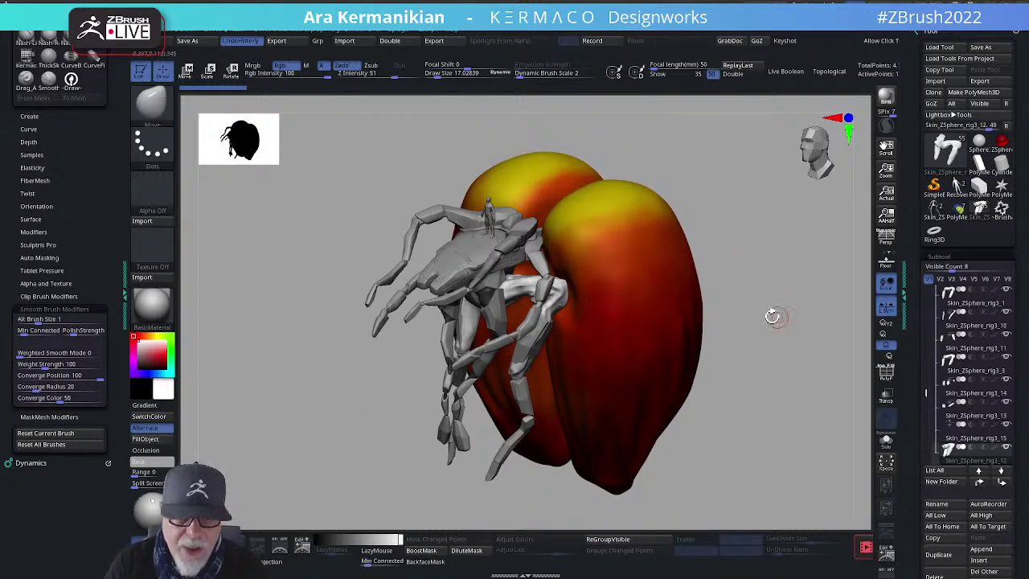
drag(753, 327, 795, 299)
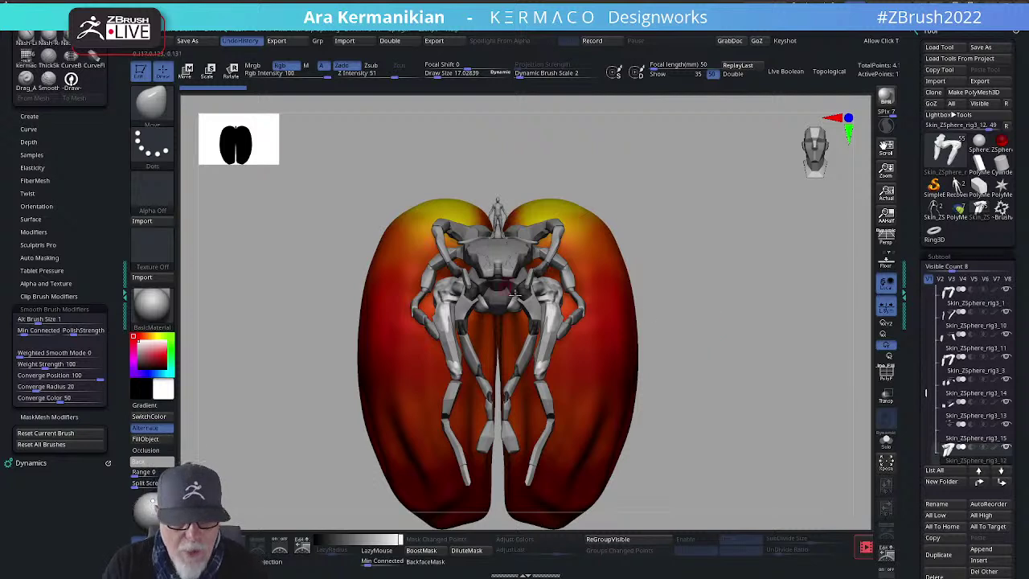
alt+drag(718, 346, 813, 329)
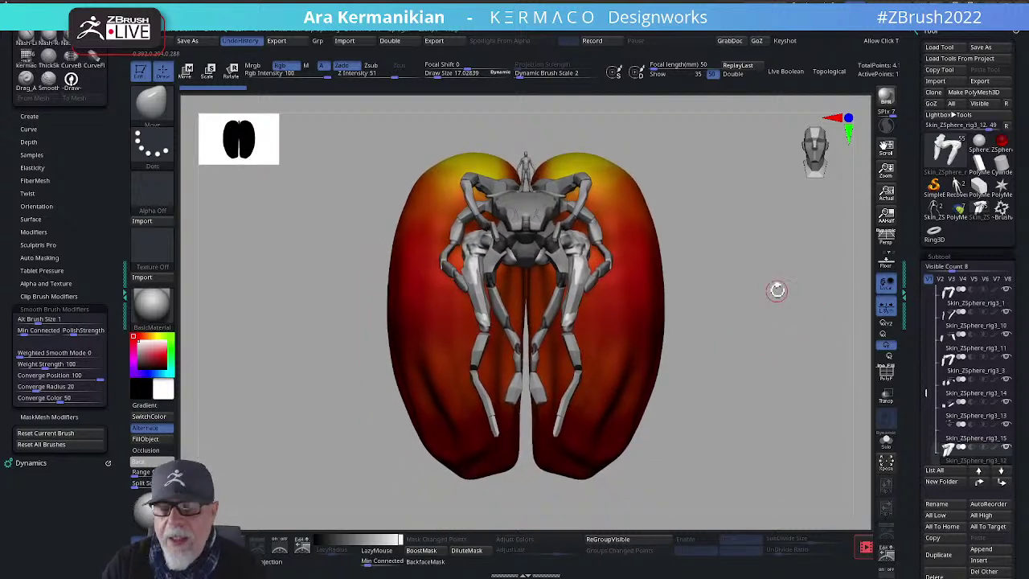